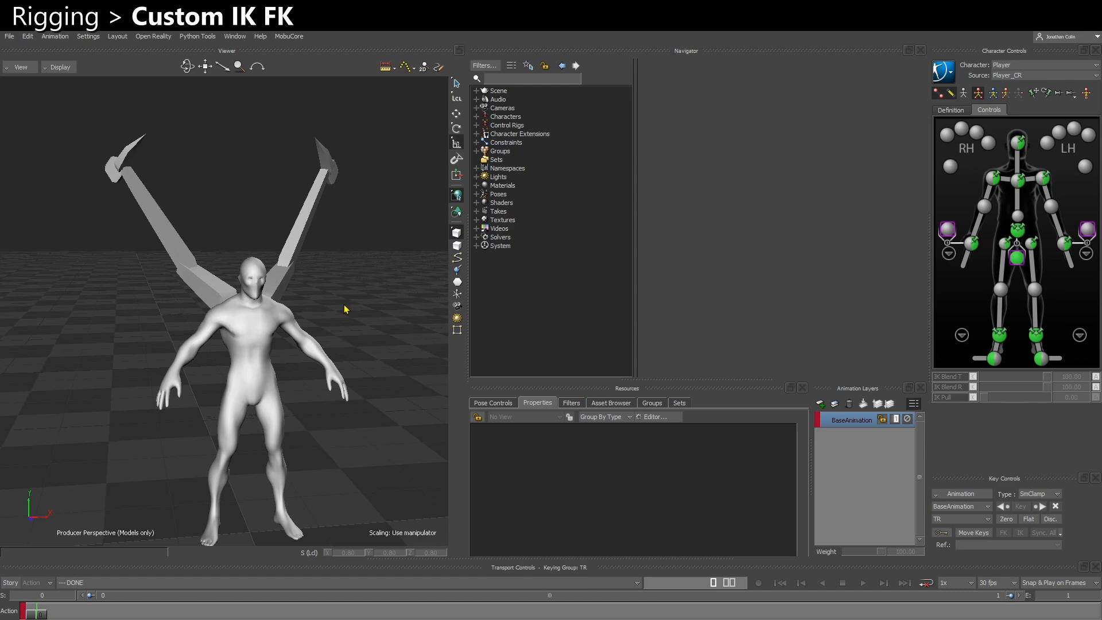
left_click_drag(202, 318, 236, 347, "ctrl+shift")
left_click_drag(297, 392, 213, 375, "ctrl+shift")
left_click_drag(259, 437, 303, 432, "shift")
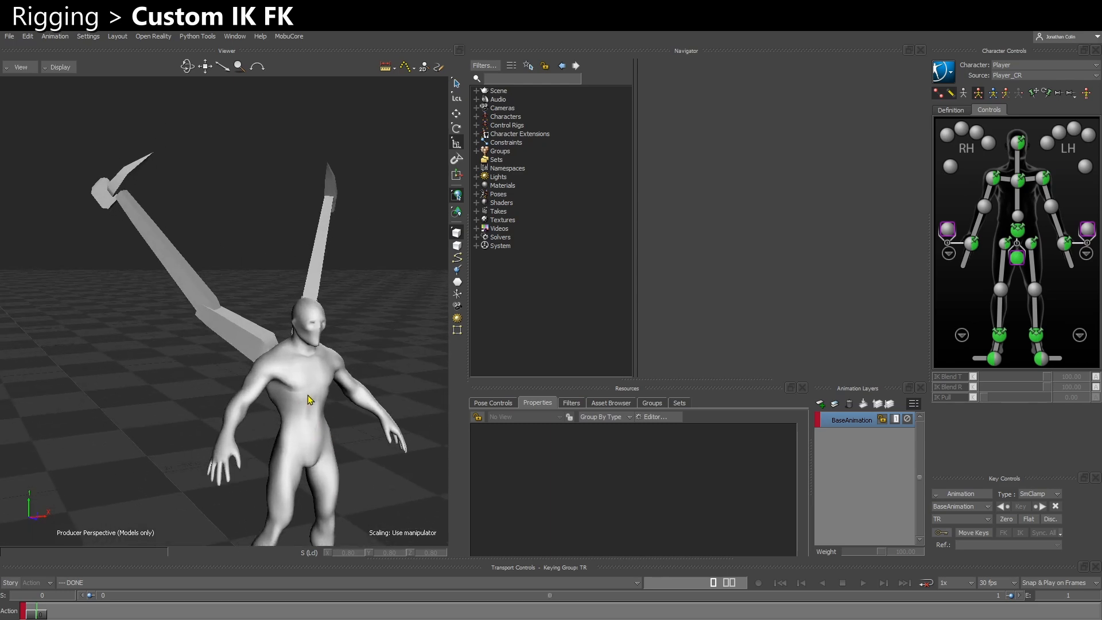
left_click_drag(308, 394, 289, 392, "ctrl+shift")
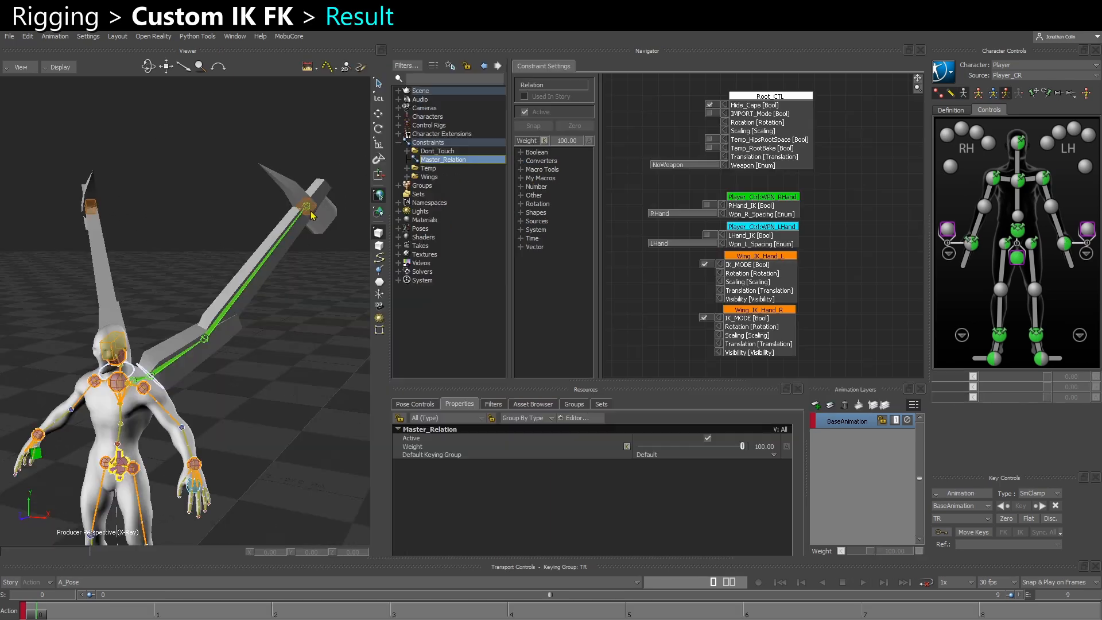
Pose the left wing in IK mode by moving and rotating its hand control and rotating the Wing_IK_Twist_L control
left_click(315, 217)
left_click_drag(318, 228, 306, 266)
key("r")
left_click_drag(306, 262, 326, 207)
left_click_drag(183, 367, 228, 381, "ctrl+shift")
left_click(154, 376)
left_click_drag(228, 381, 191, 385, "ctrl+shift")
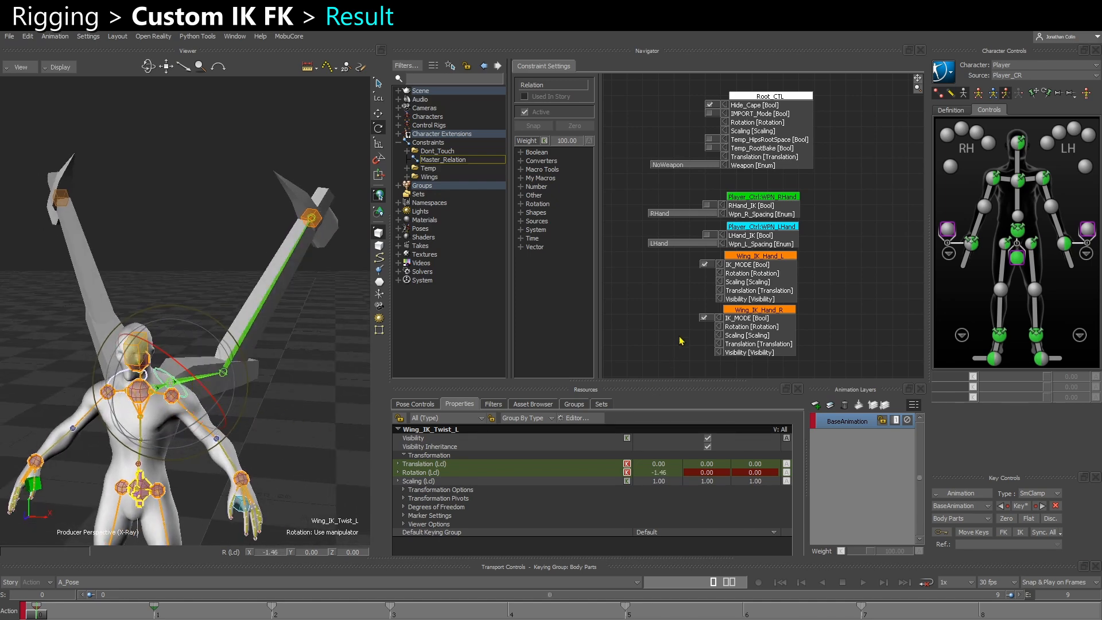
Turn off IK_MODE on Wing_IK_Hand_L and test rotating CTL_UpperArm_L and CTL_Clavicle_L, undoing the last rotation
left_click(704, 265)
left_click(237, 378)
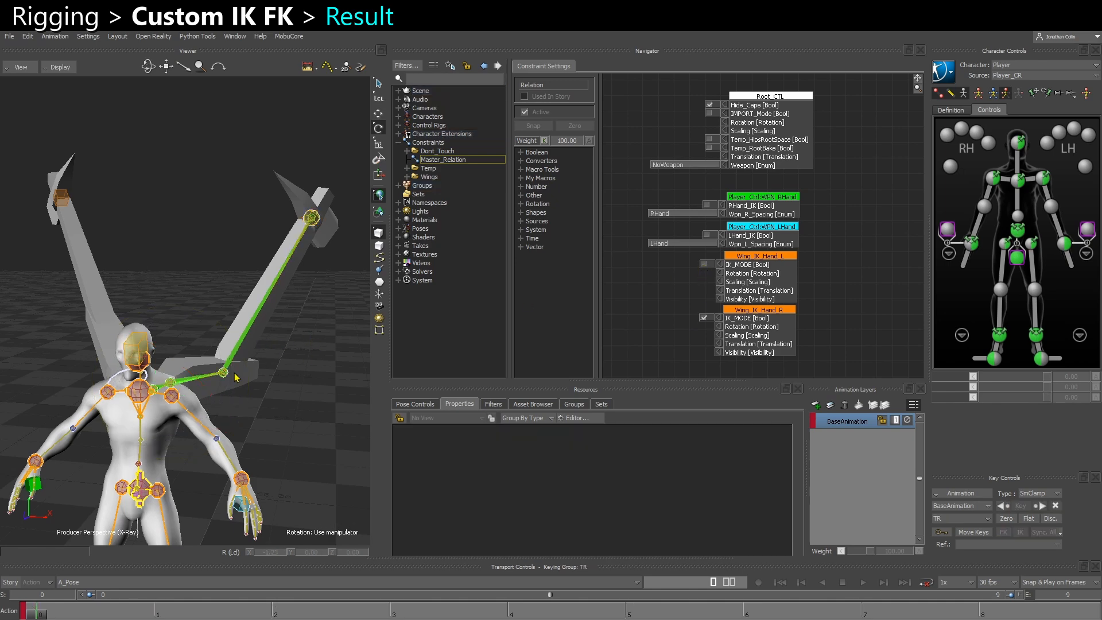
left_click(964, 96)
left_click(208, 387)
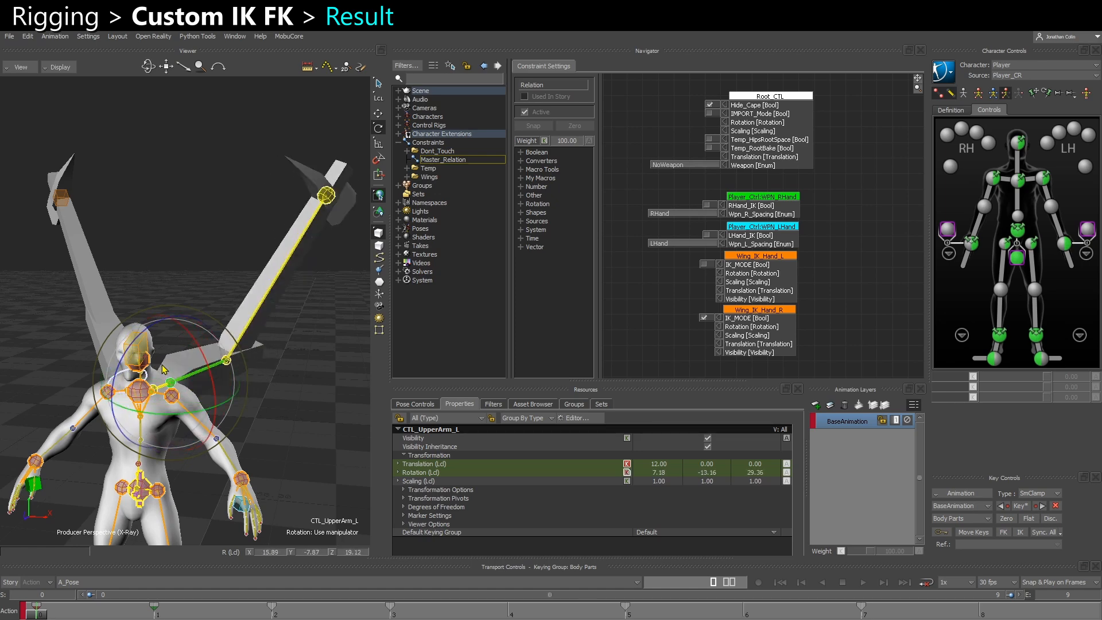
left_click(279, 369)
left_click(161, 391)
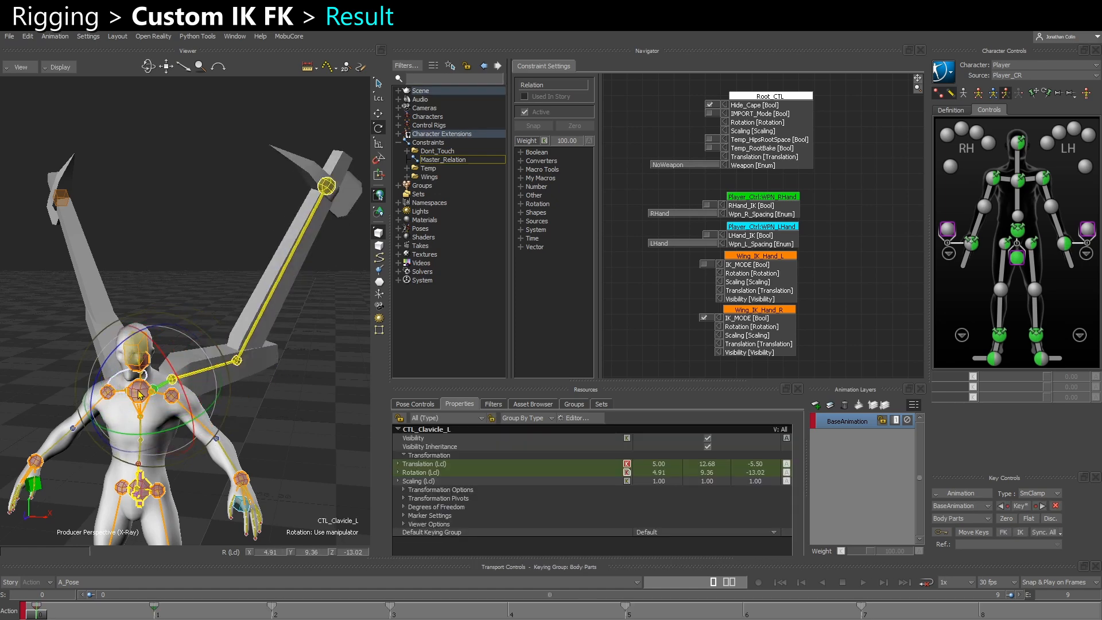
key("ctrl+z")
Rotate the CTL_LowerArm_L control of the left wing and turn IK_MODE back on for Wing_IK_Hand_L
left_click(258, 315)
left_click_drag(264, 334, 181, 403, "ctrl+shift")
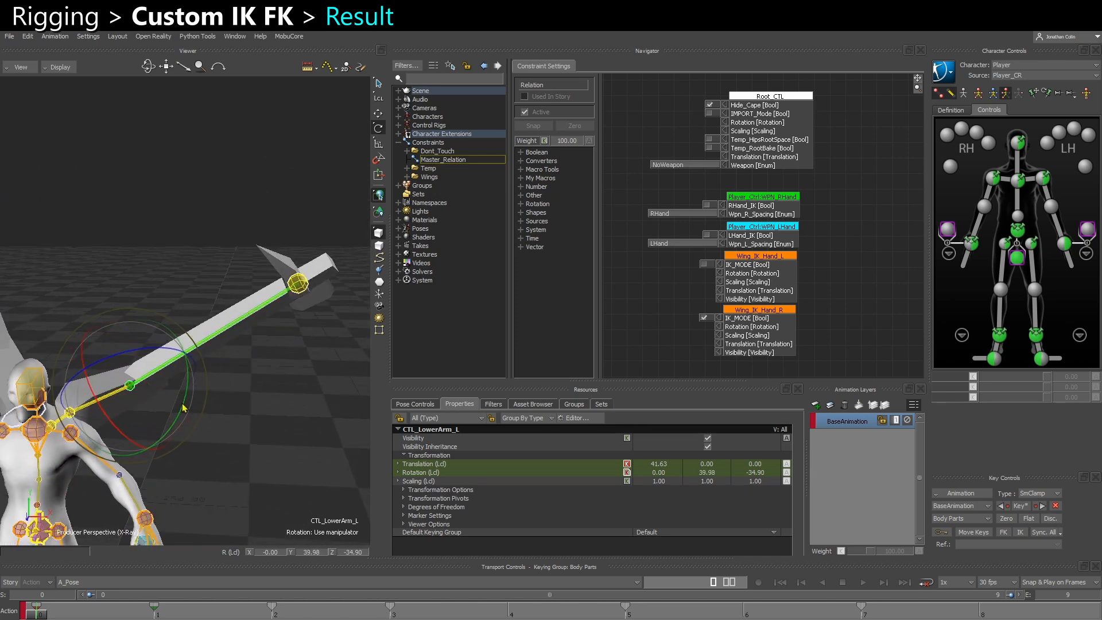
left_click(703, 265)
left_click_drag(114, 430, 137, 437, "ctrl+shift")
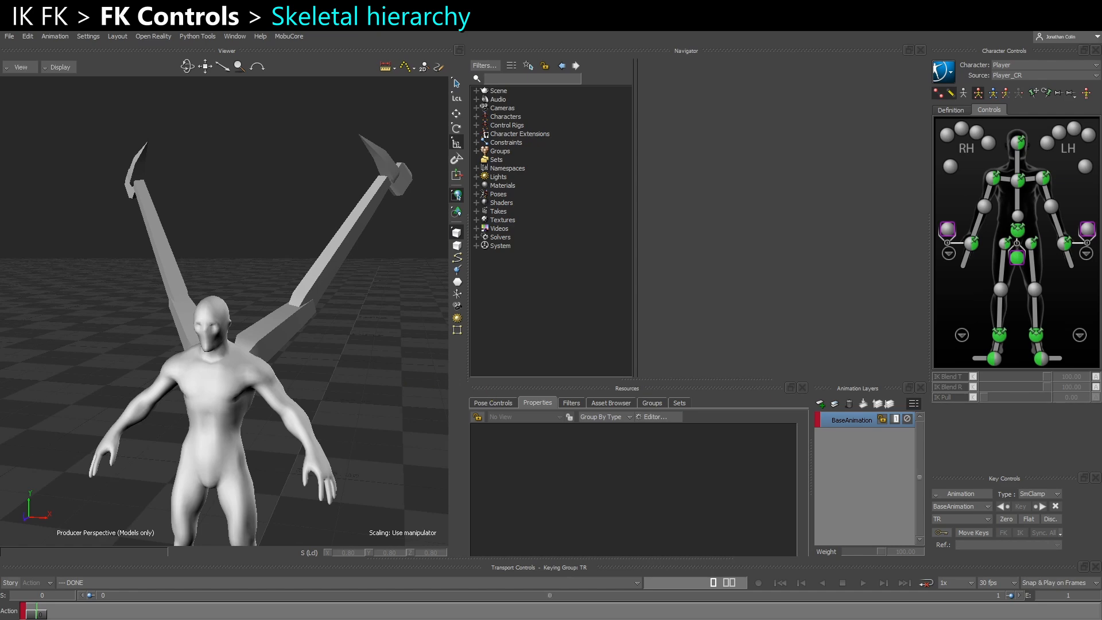
Switch the perspective viewer from Models only to X-Ray display to reveal the rig inside the character
left_click_drag(328, 352, 327, 312, "ctrl")
key("ctrl+a")
key("ctrl+a")
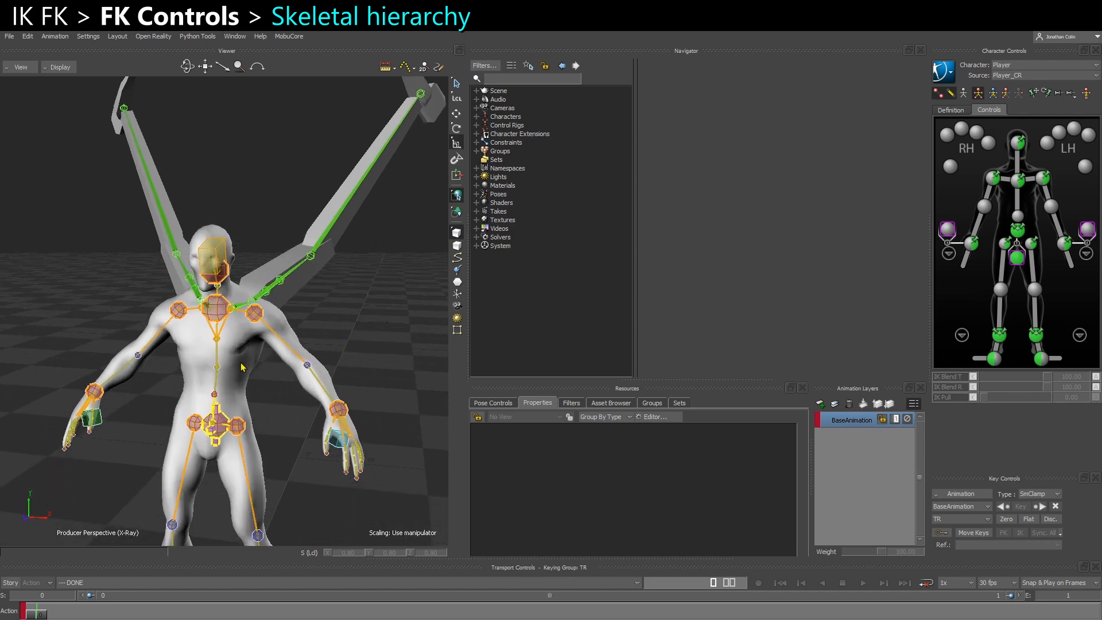
left_click_drag(242, 368, 213, 356, "ctrl+shift")
left_click_drag(92, 343, 173, 351, "ctrl+shift")
left_click_drag(171, 272, 182, 257, "shift")
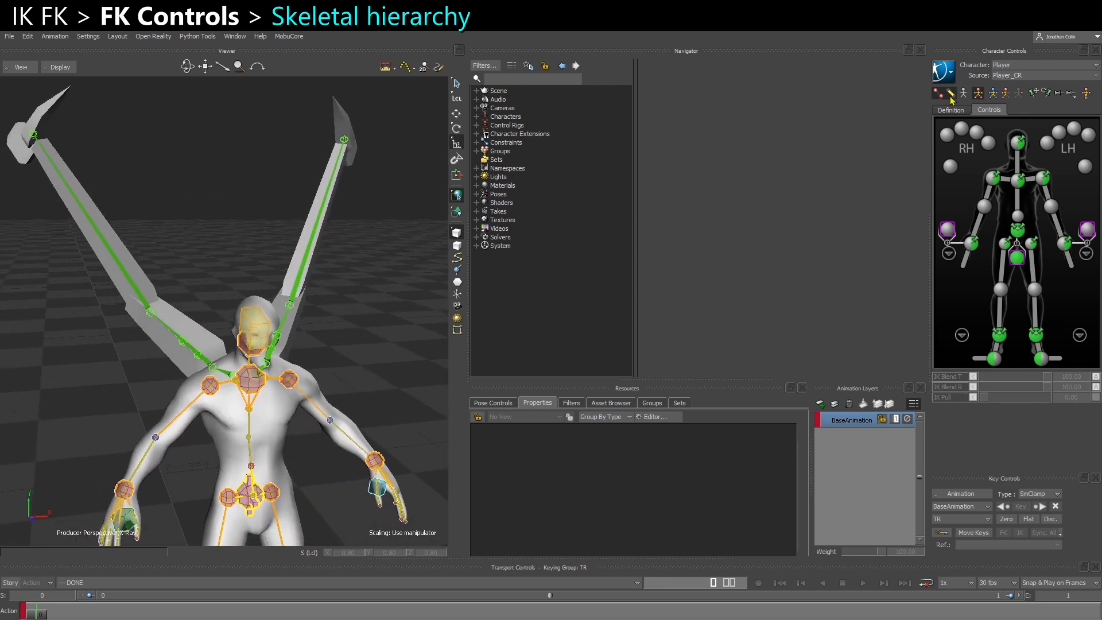
Hide the character's IK effectors and FK rig and display its skeleton
left_click(939, 94)
left_click(951, 93)
left_click(964, 93)
left_click_drag(270, 399, 303, 393, "shift")
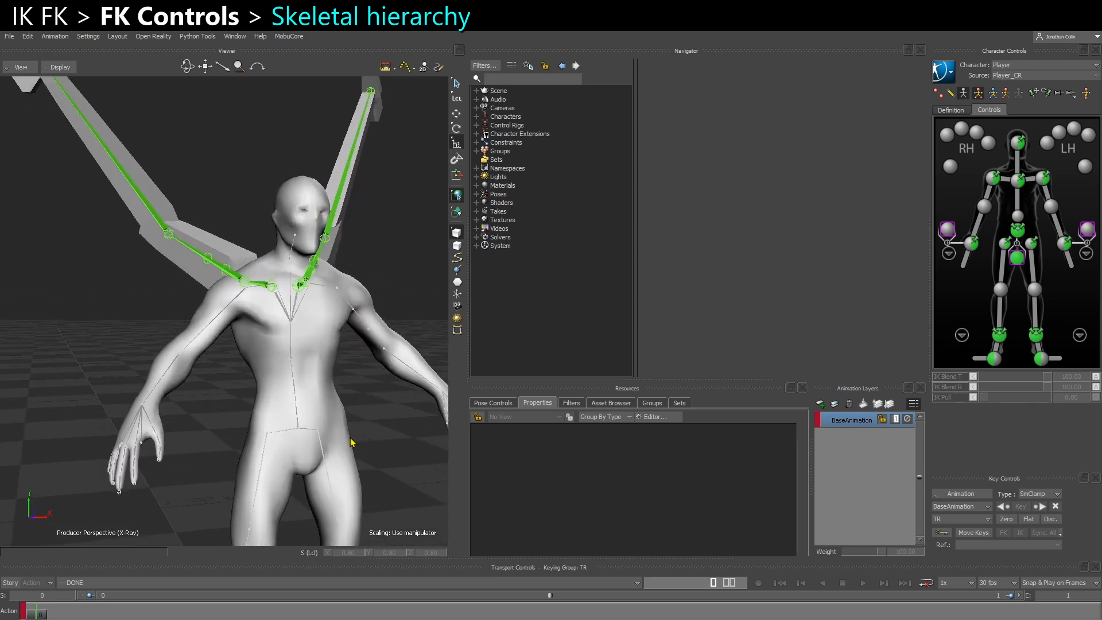
Show the schematic hierarchy and select the wing_clavicle_l and wing_clavicle_r joints
key("ctrl+w")
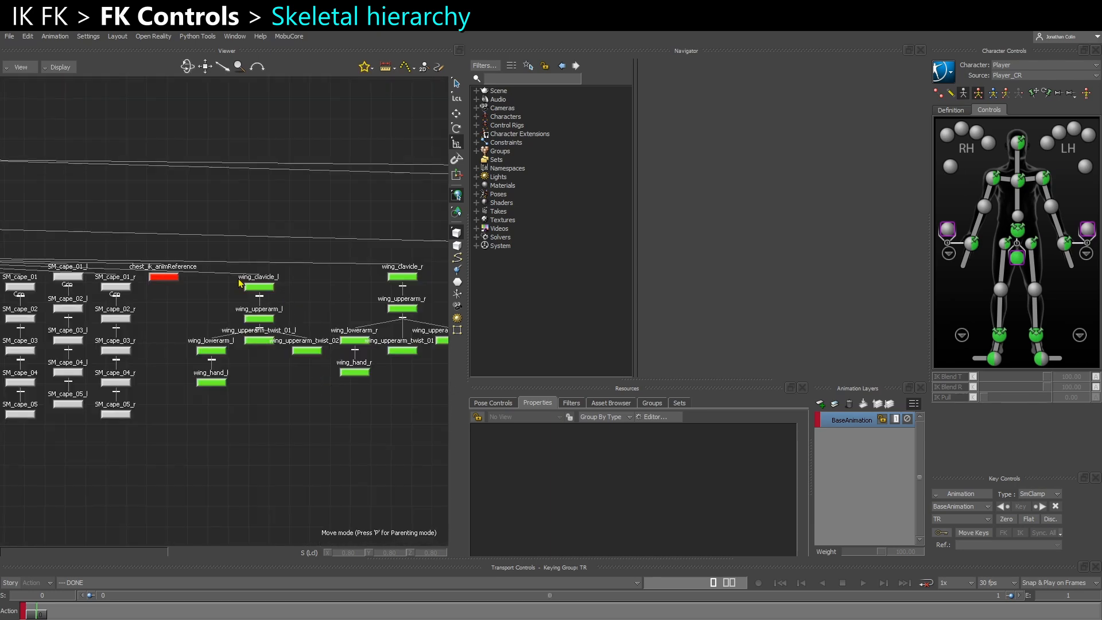
left_click(262, 287)
left_click(396, 277, "shift")
left_click_drag(361, 307, 337, 309, "shift")
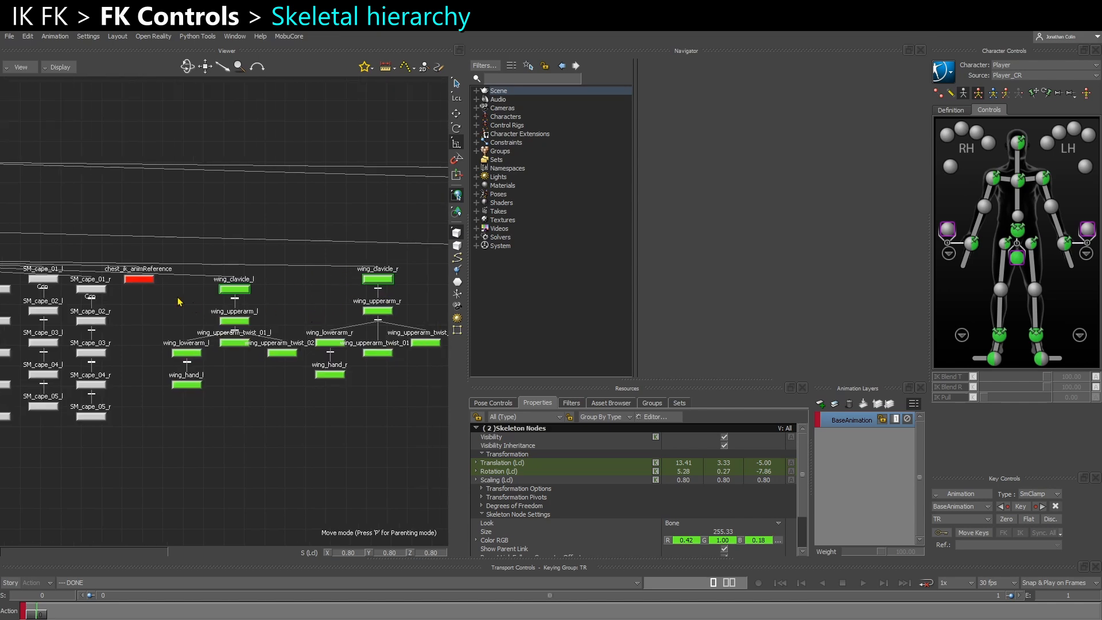
Trace the wing clavicles up the hierarchy to their parent, select spine_03 and check its place on the model
scroll(194, 307, "down", 2)
left_click_drag(253, 335, 358, 320, "shift")
scroll(145, 258, "up", 4)
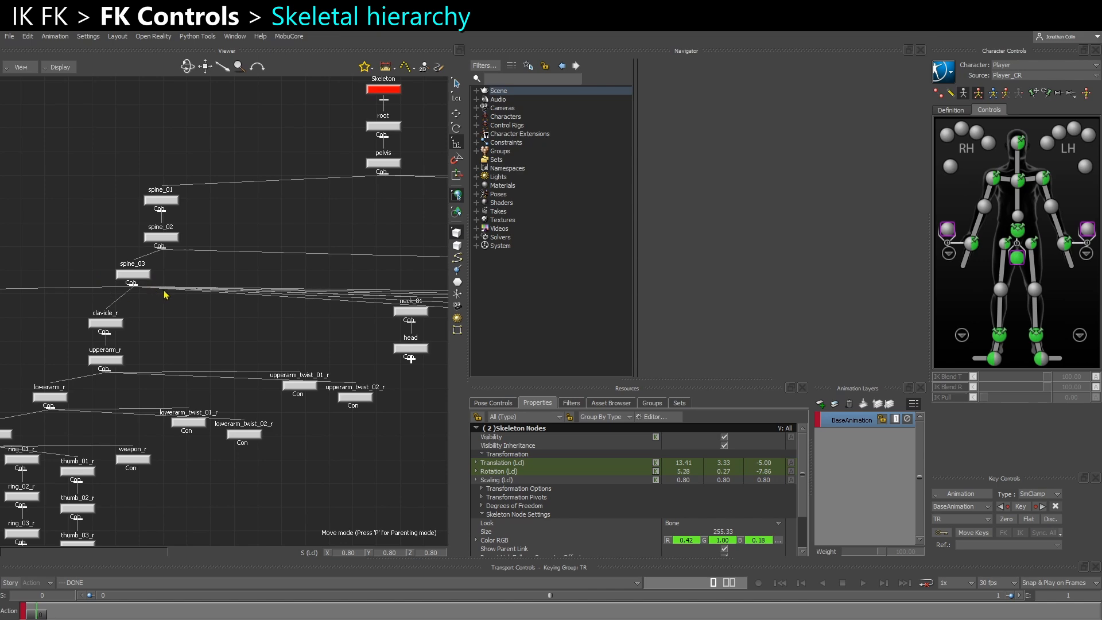
left_click(136, 275)
key("ctrl+e")
left_click_drag(254, 362, 176, 351, "ctrl+shift")
key("ctrl+w")
key("ctrl+e")
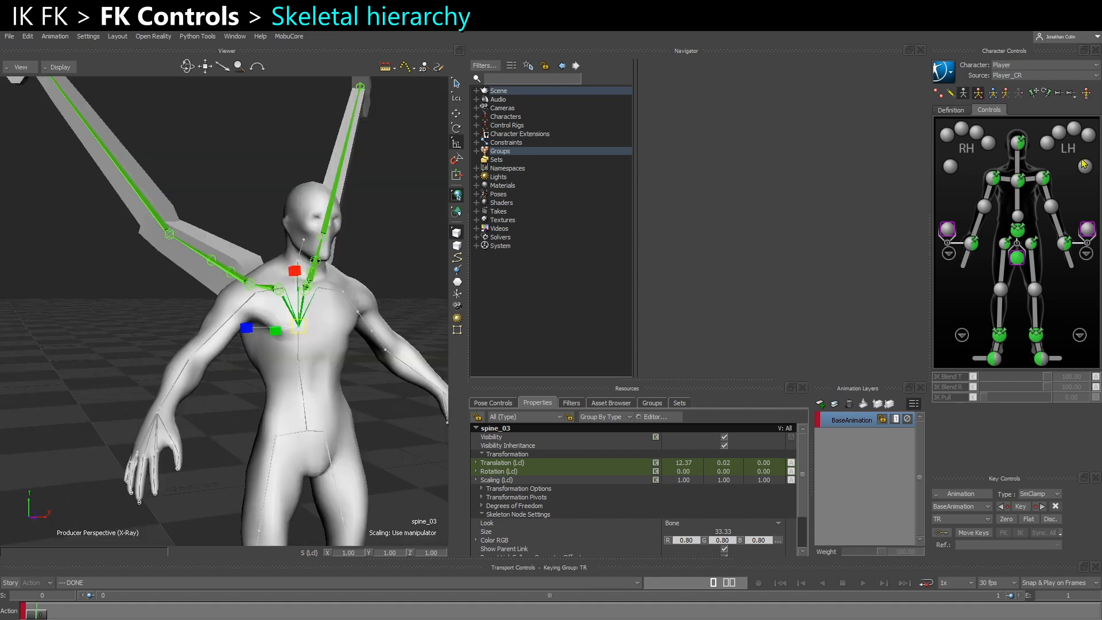
Try rotating the chest effector to test how the wings follow it, and undo the rotation
left_click(1015, 181)
key("r")
left_click_drag(291, 324, 287, 302)
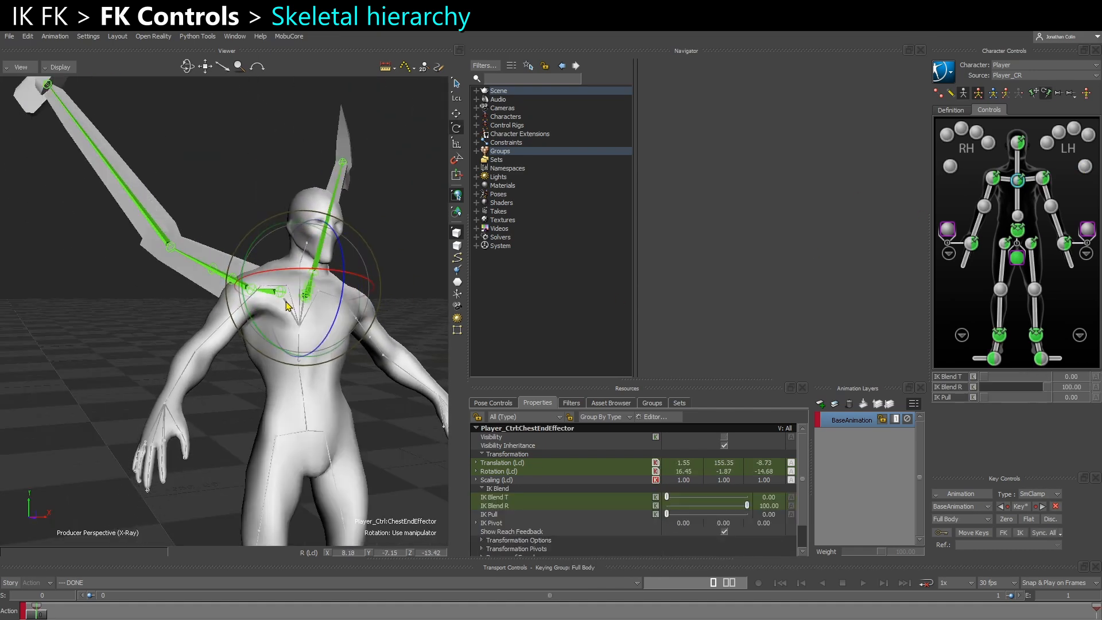
key("ctrl+z")
Select wing_clavicle_l in the schematic, test rotating it on the model and undo the rotations
key("ctrl+e")
left_click(210, 294)
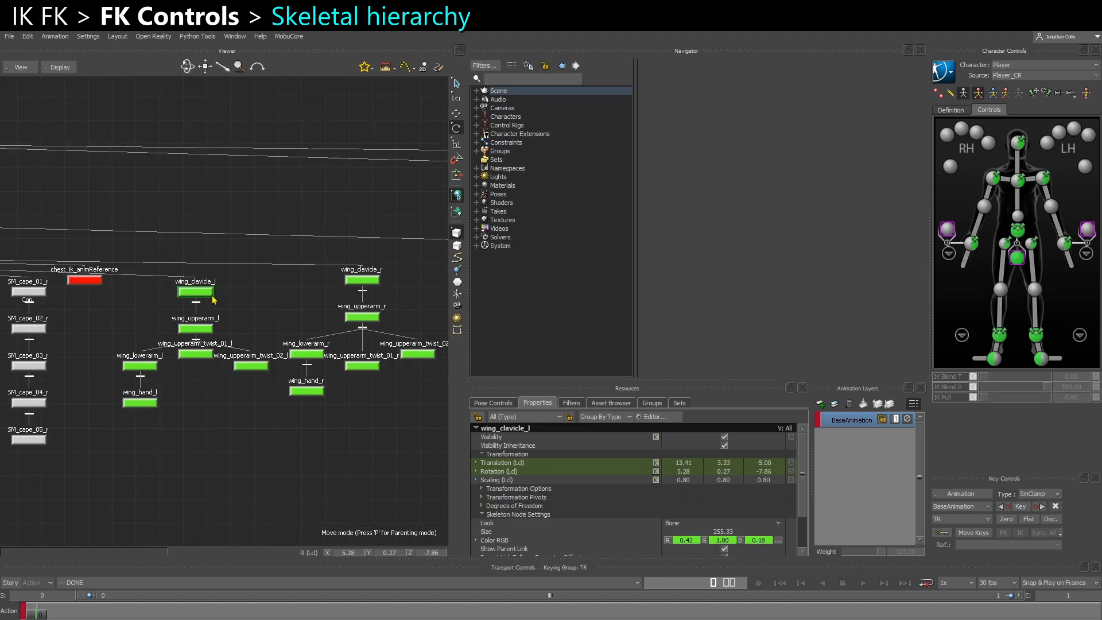
key("ctrl+e")
left_click_drag(271, 344, 221, 404, "ctrl+shift")
mouse_move(150, 343)
left_mouse_down()
mouse_move(120, 358)
mouse_move(167, 386)
mouse_move(115, 350)
mouse_move(159, 326)
left_mouse_up()
key("ctrl+z")
key("ctrl+z")
key("ctrl+z")
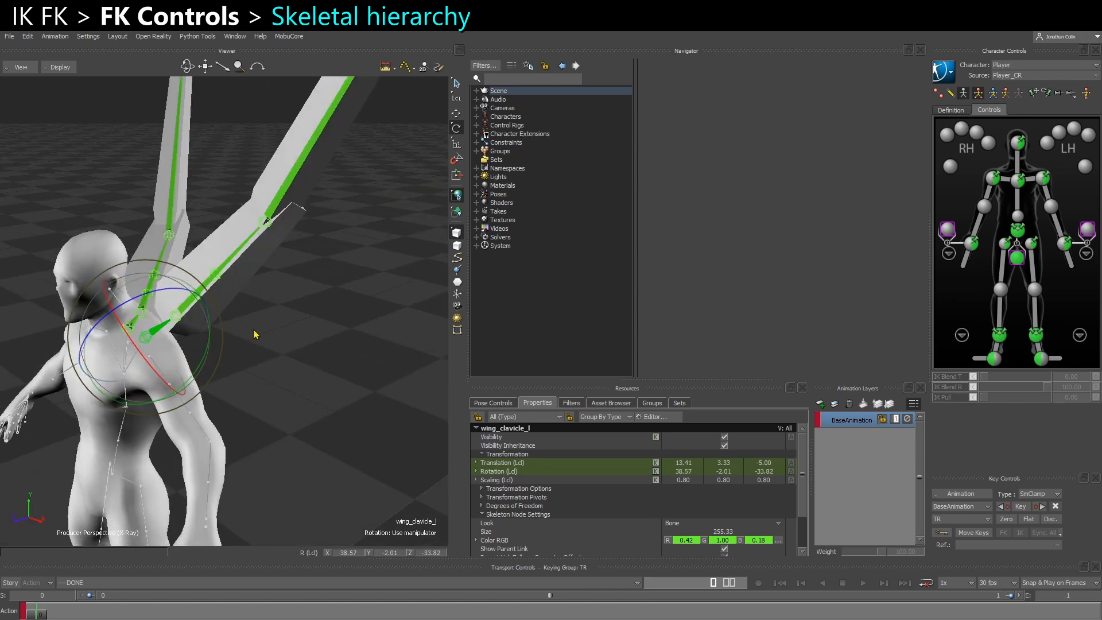
Select wing_upperarm_l and wing_lowerarm_l in the schematic, test rotating the left wing joints and undo the change
key("ctrl+w")
left_click(195, 328)
scroll(178, 349, "up", 3)
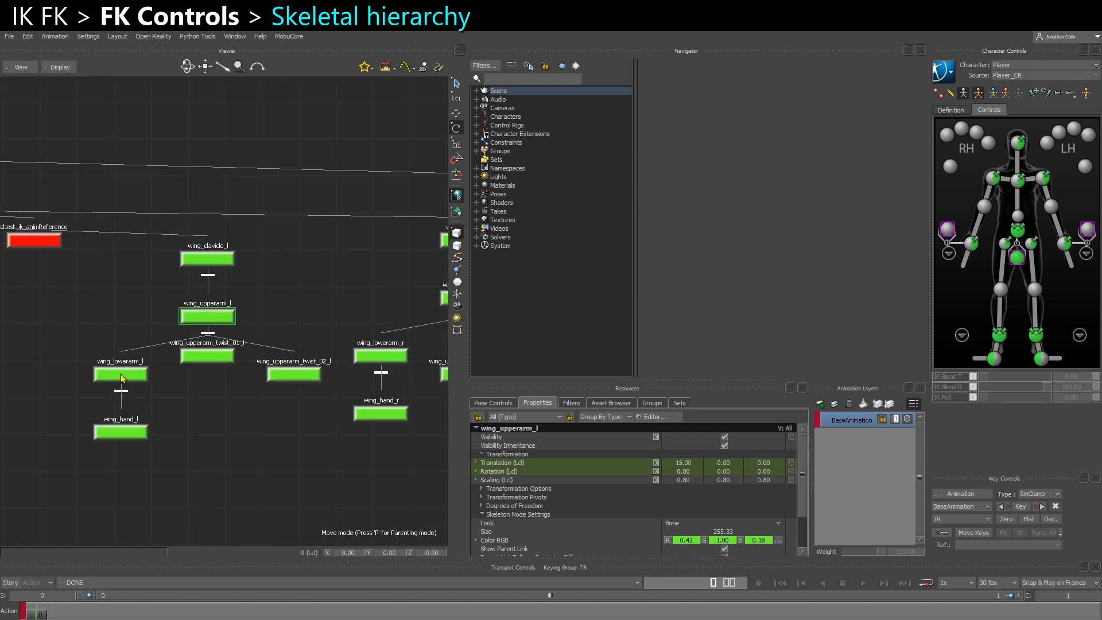
left_click(140, 376, "ctrl")
key("ctrl+e")
left_click_drag(172, 386, 306, 339, "ctrl+shift")
key("ctrl+z")
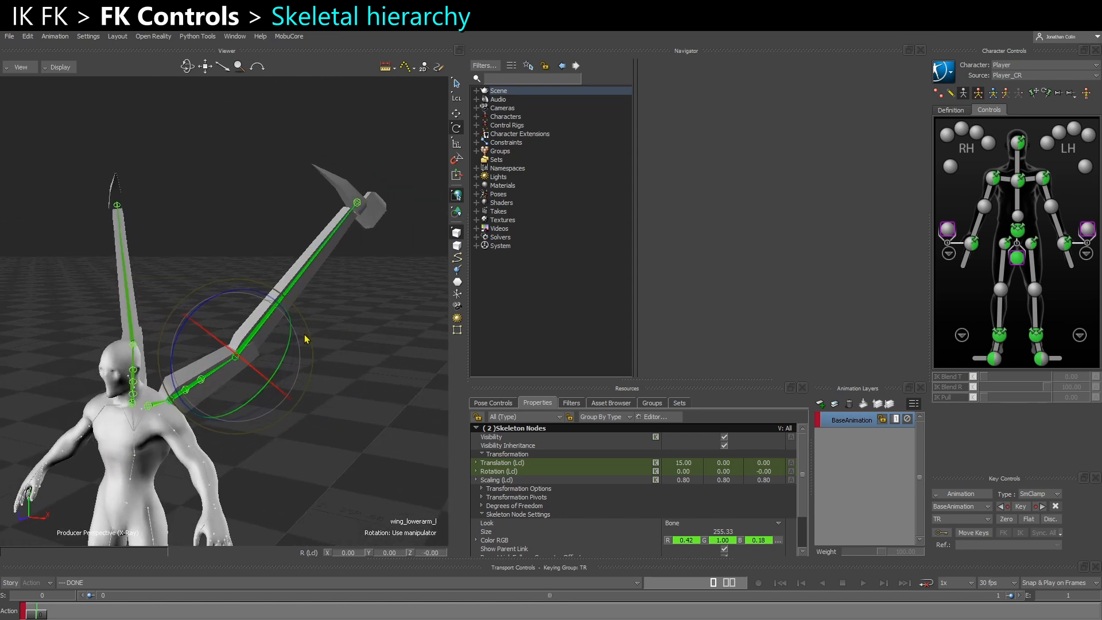
Select wing_hand_l in the schematic and try rotating the joint at the left wing's tip
key("ctrl+w")
left_click(121, 433)
key("ctrl+w")
key("r")
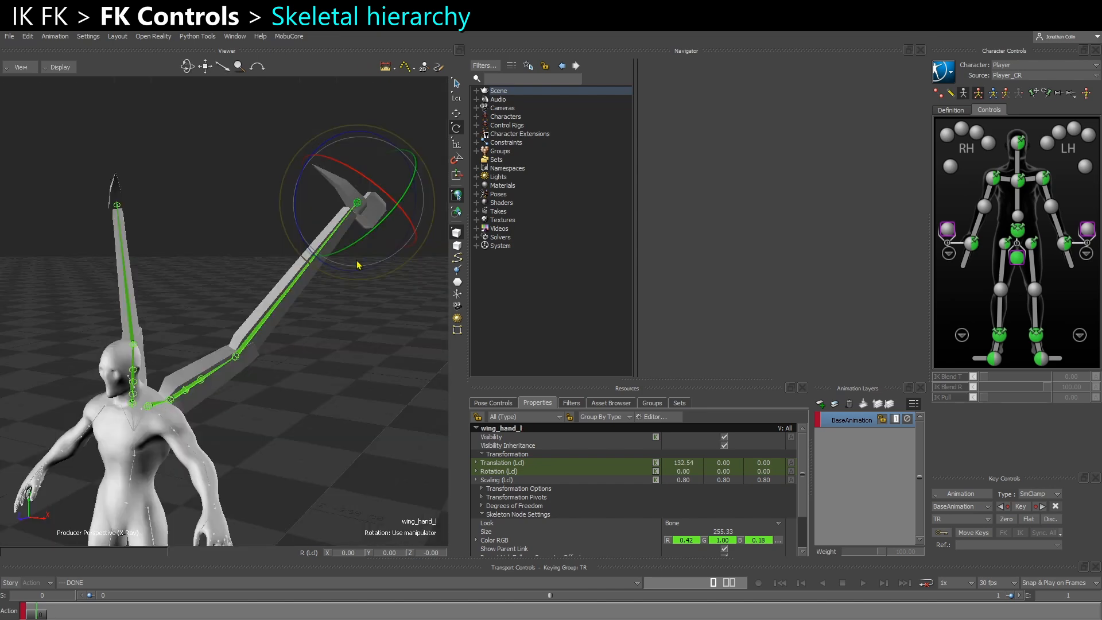
mouse_move(331, 225)
left_mouse_down("ctrl+shift")
mouse_move(322, 243)
mouse_move(321, 212)
left_mouse_up("ctrl+shift")
left_click_drag(274, 383, 247, 413, "ctrl+shift")
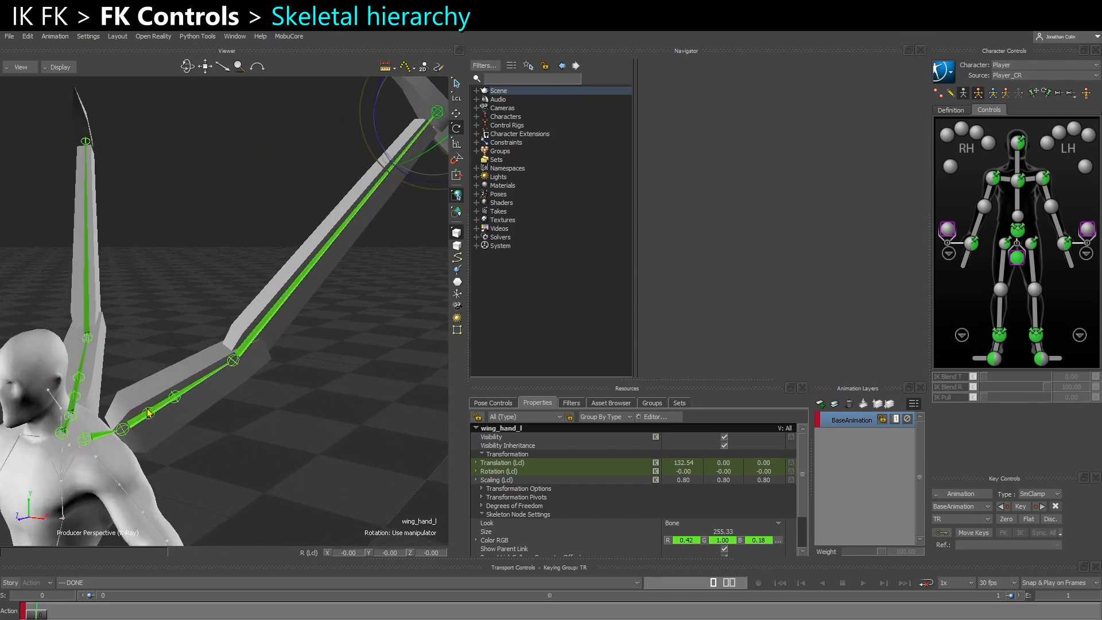
Select wing_upperarm_twist_01_l, try moving it away from the upper arm and undo the move
left_click(148, 412)
left_click(147, 414)
key("ctrl+w")
left_click_drag(263, 410, 256, 411, "shift")
key("ctrl+w")
key("t")
left_click_drag(150, 414, 132, 375)
key("ctrl+z")
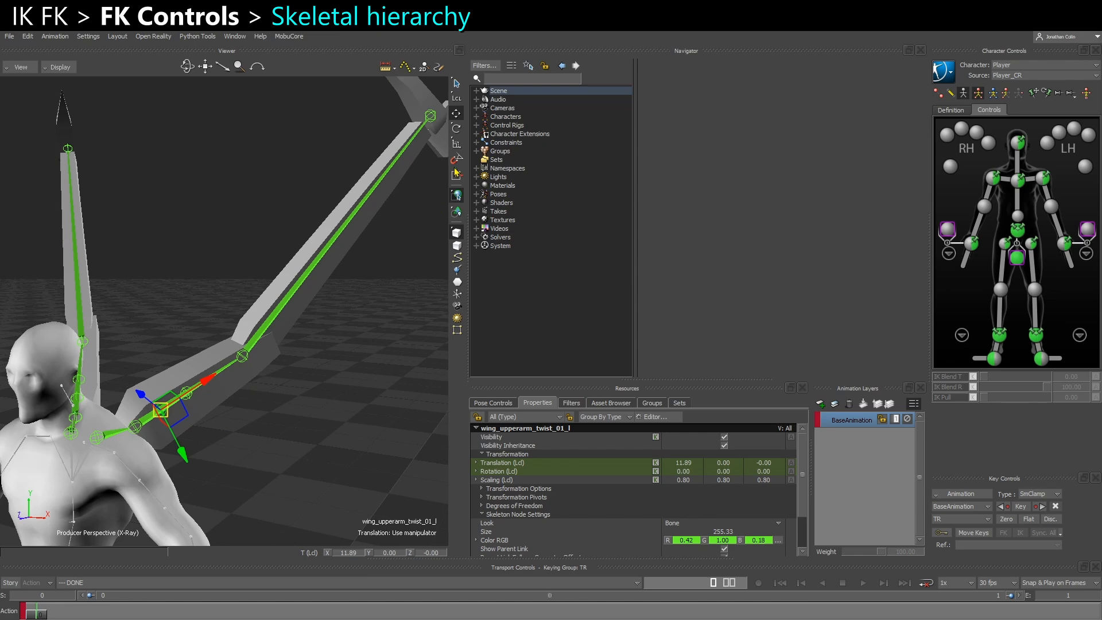
Expand the Constraints category in the Navigator and clear the joint selection
left_click(476, 142)
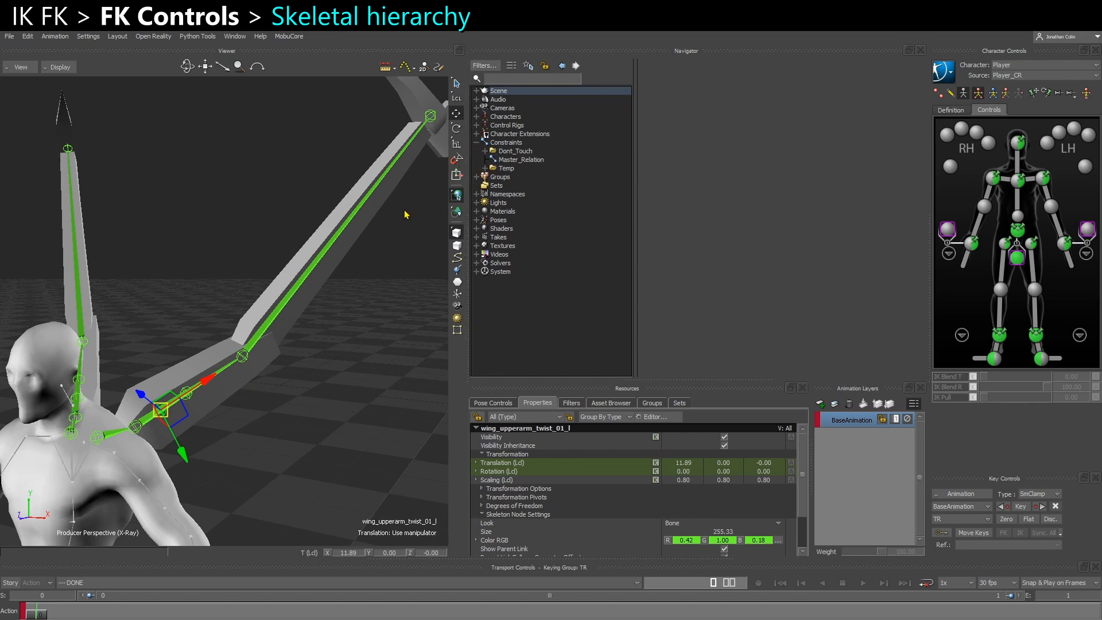
left_click(235, 455)
left_click_drag(235, 455, 216, 425, "ctrl+shift")
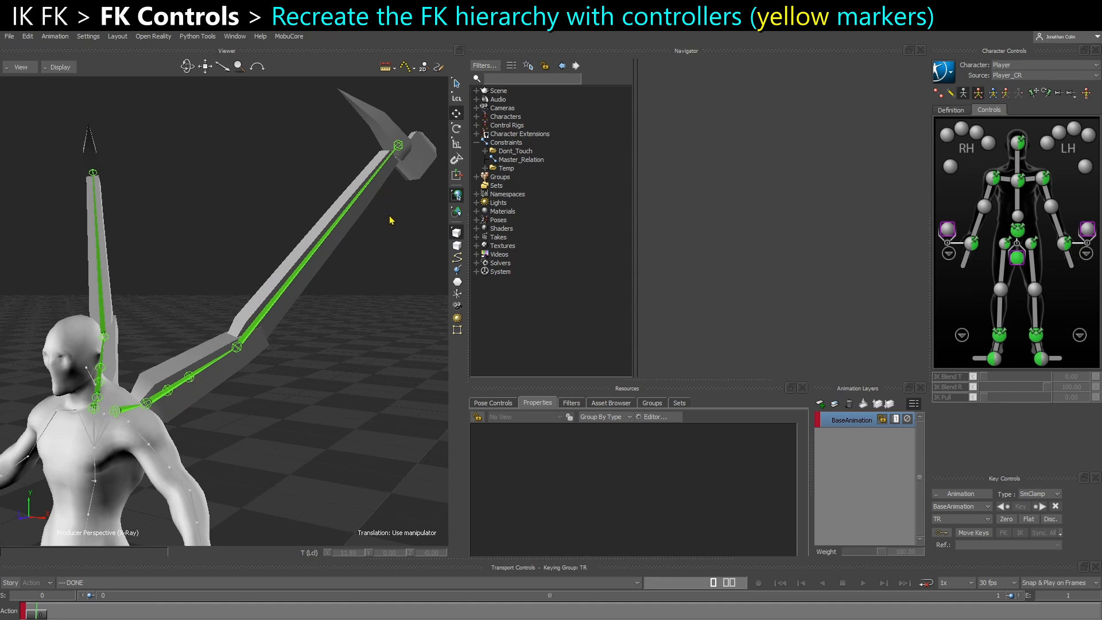
Display the FK rig and compare the wing_upperarm_l joint with the Player_Ctrl:Spine1 controller by selecting each
left_click(951, 95)
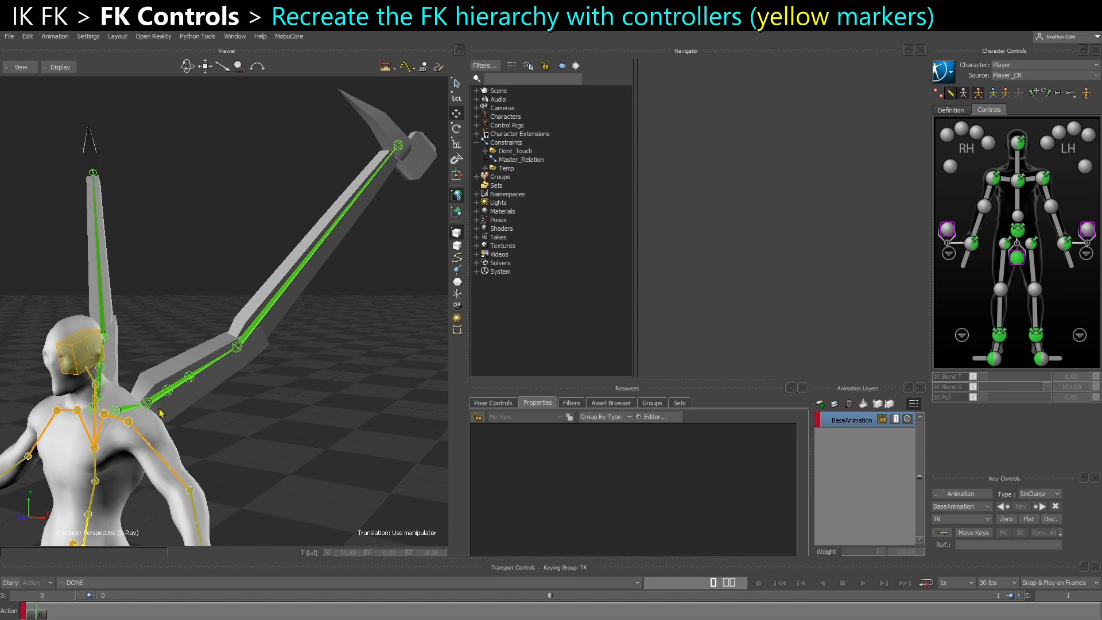
key("ctrl+w")
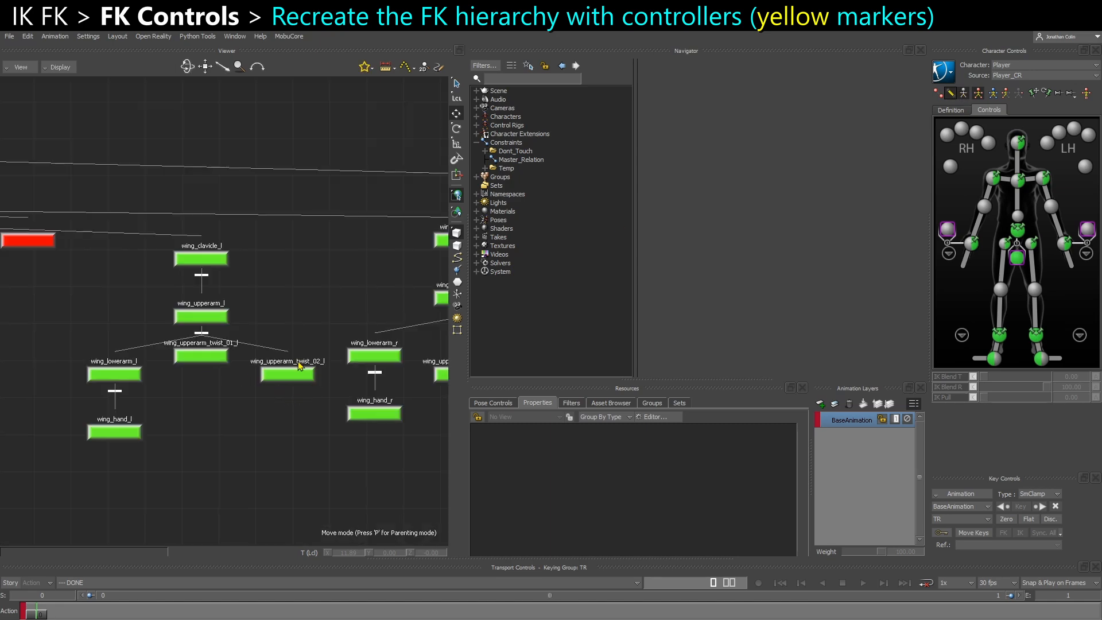
middle_click_drag(310, 366, 296, 378, "alt")
left_click(187, 328)
key("ctrl+e")
key("e")
middle_click_drag(271, 417, 356, 316, "alt")
scroll(217, 401, "up", 3)
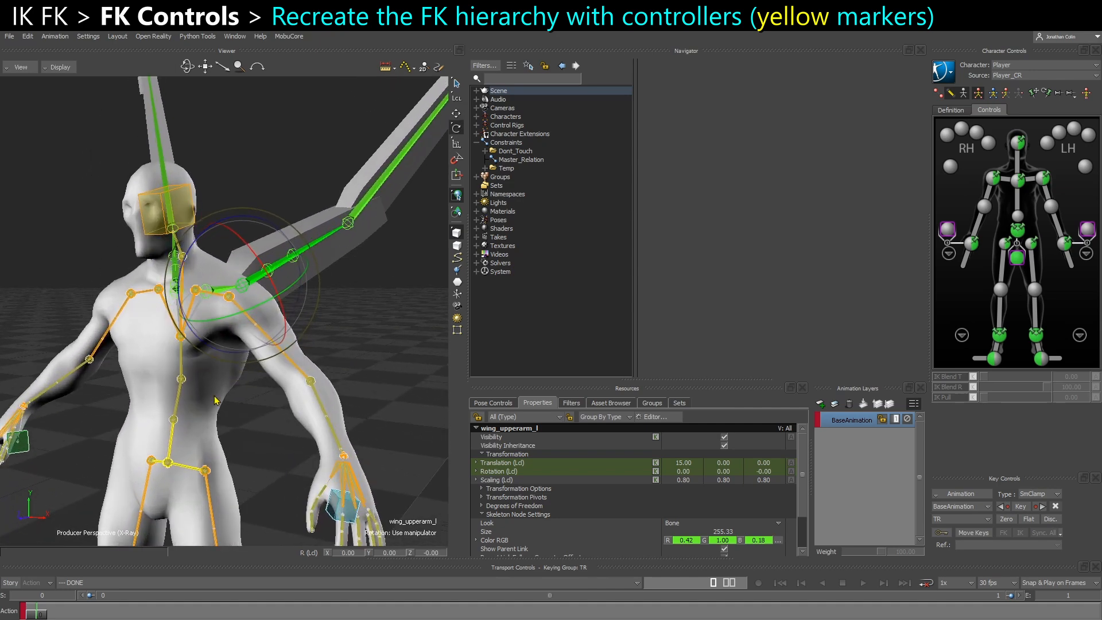
left_click(182, 380)
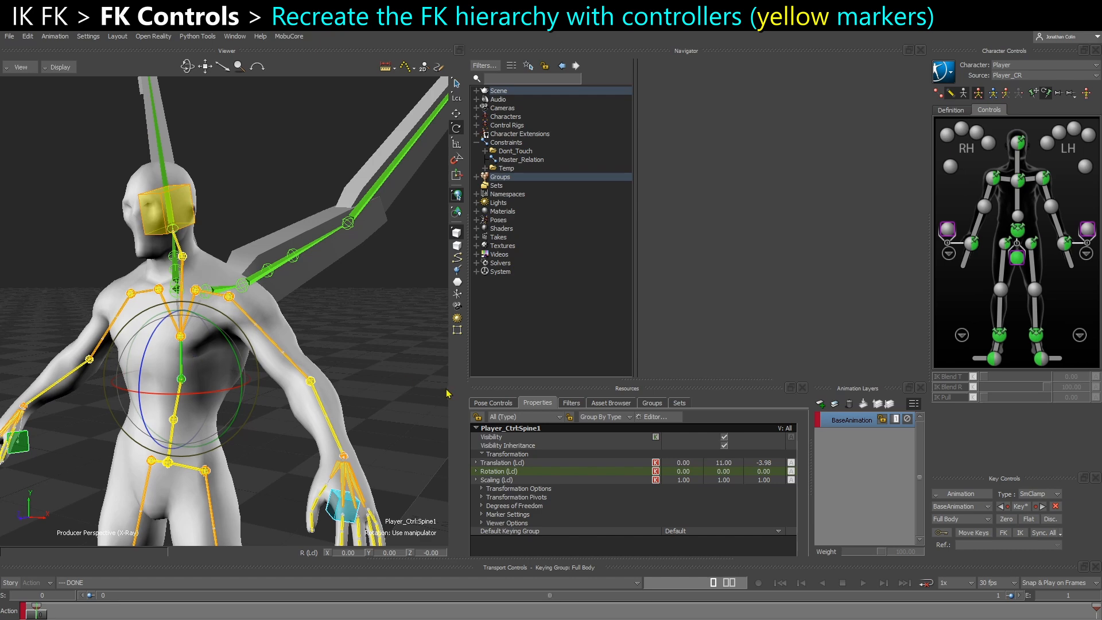
Create a Marker from the Elements templates and align its translation and rotation to the wing_clavicle_l joint
left_click(608, 404)
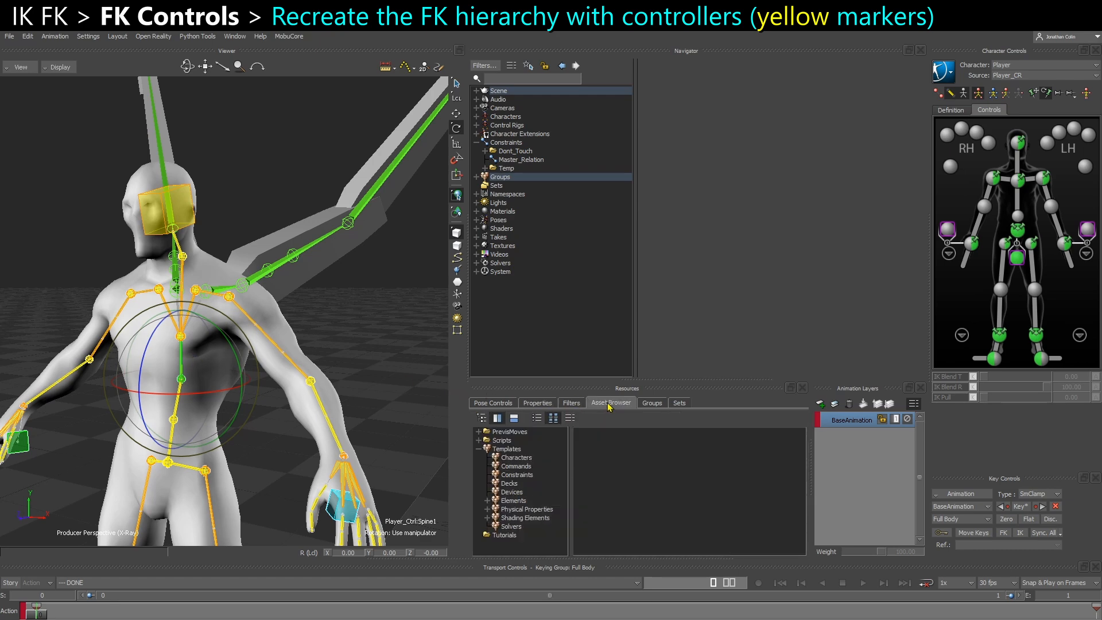
left_click(514, 501)
mouse_move(642, 500)
left_mouse_down()
mouse_move(409, 328)
mouse_move(370, 369)
left_mouse_up()
left_click(212, 332, "alt")
mouse_move(246, 331)
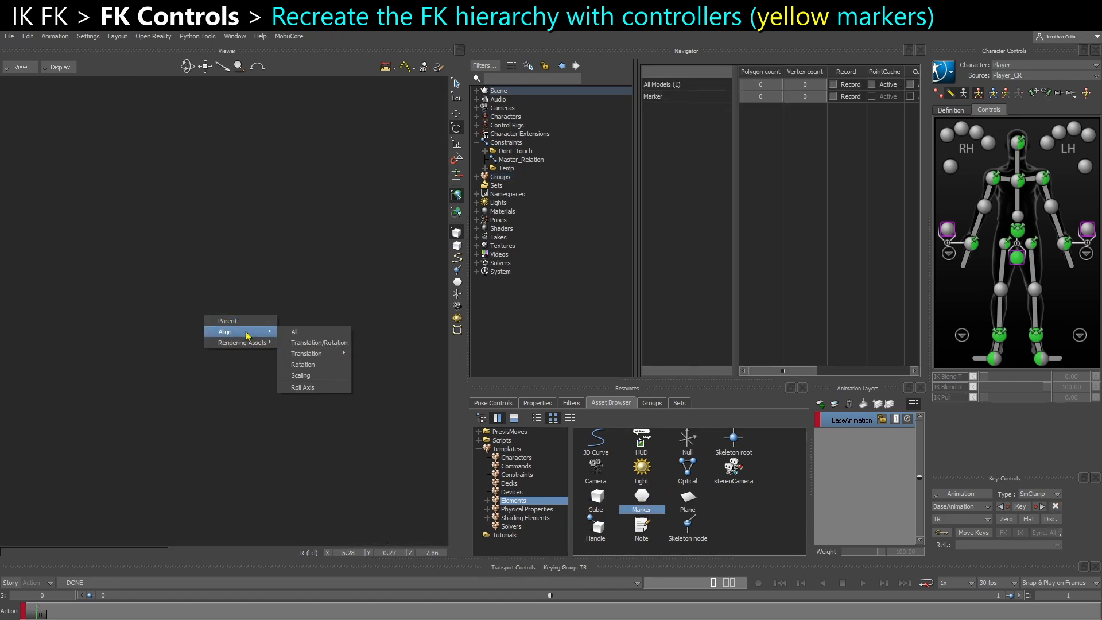
left_click(319, 342)
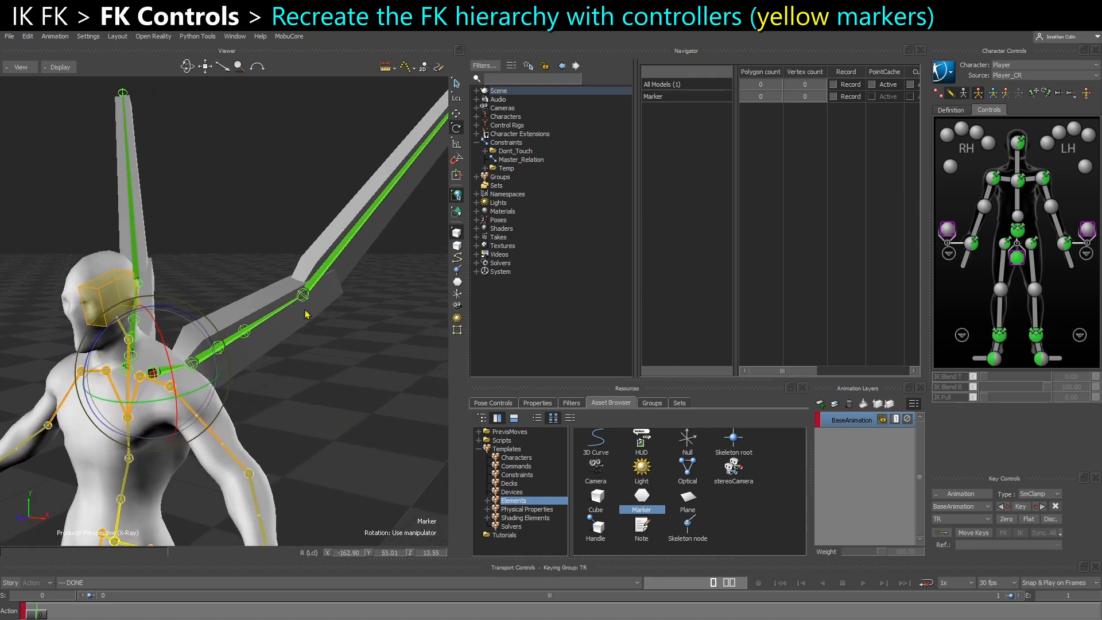
Select the 01 and 02 wing upper-arm twist joints on both wings and set their display size to 0
left_click_drag(274, 366, 264, 370, "ctrl+shift")
left_click_drag(298, 297, 353, 181, "ctrl+shift")
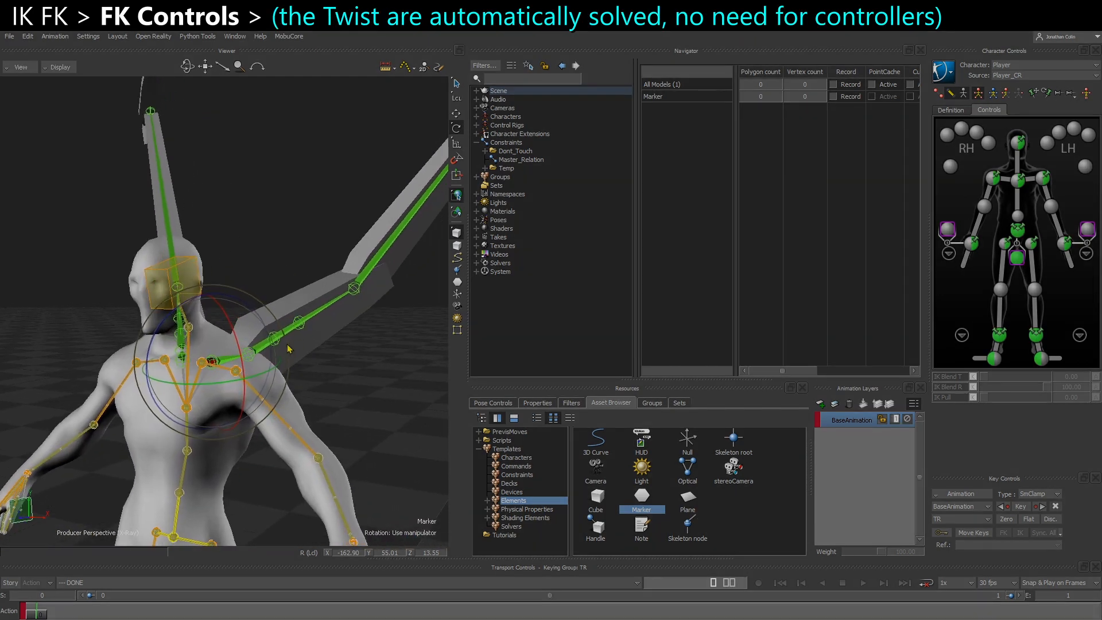
left_click_drag(288, 349, 310, 364, "ctrl")
left_click(310, 364)
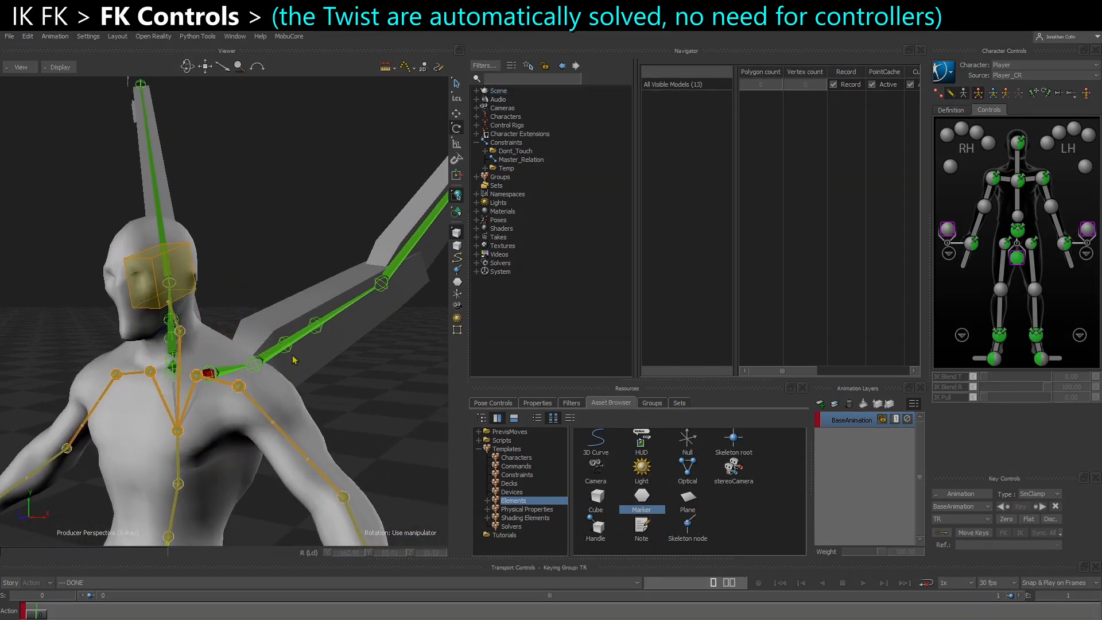
left_click(286, 346)
left_click(319, 336, "shift")
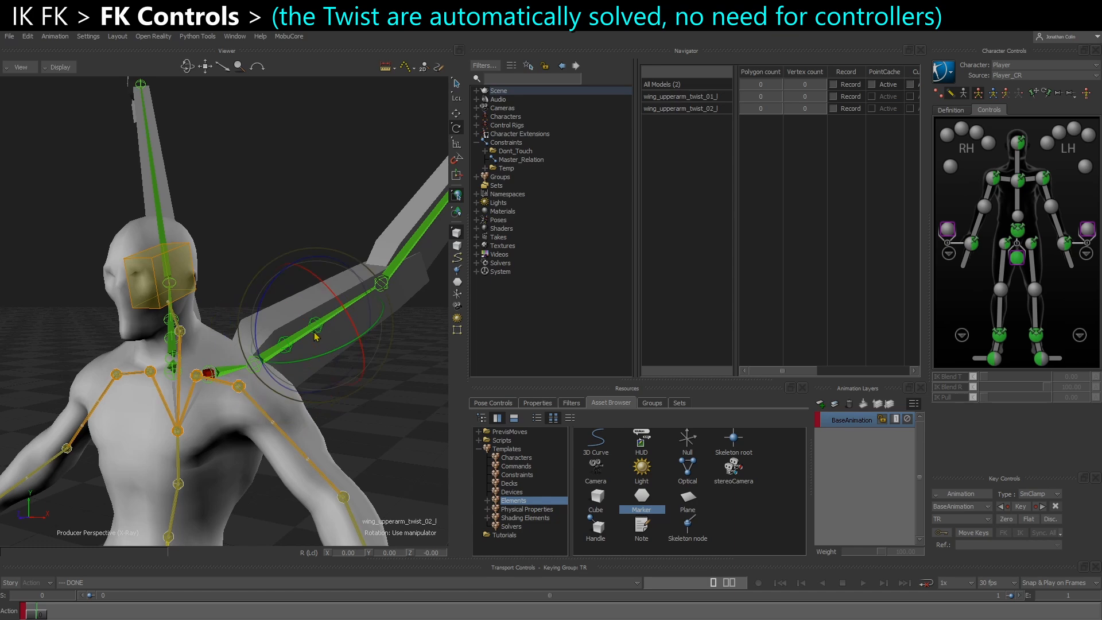
left_click(168, 342, "shift")
left_click_drag(168, 343, 176, 343, "ctrl+shift")
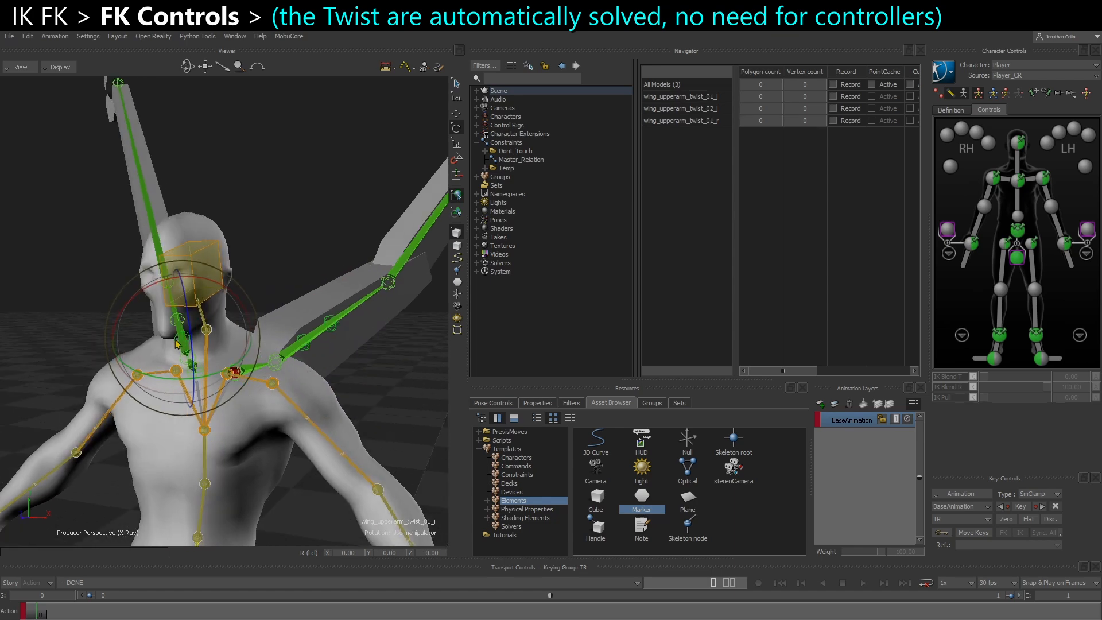
left_click(174, 326, "shift")
left_click(537, 402)
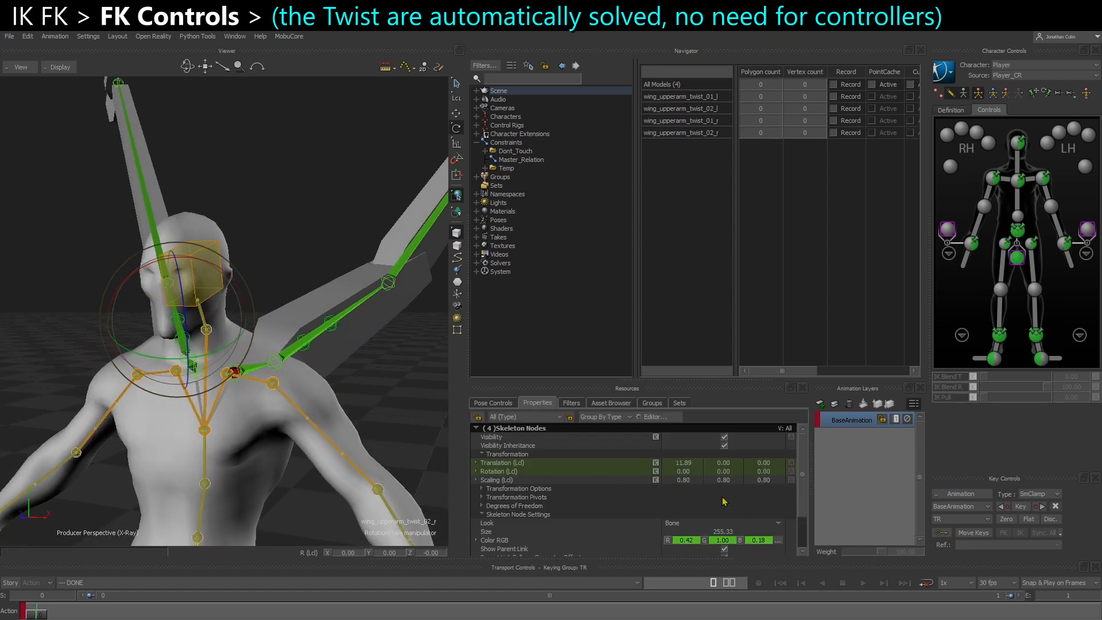
scroll(658, 506, "down", 3)
left_click(724, 494)
type("0")
key("Return")
left_click(315, 361)
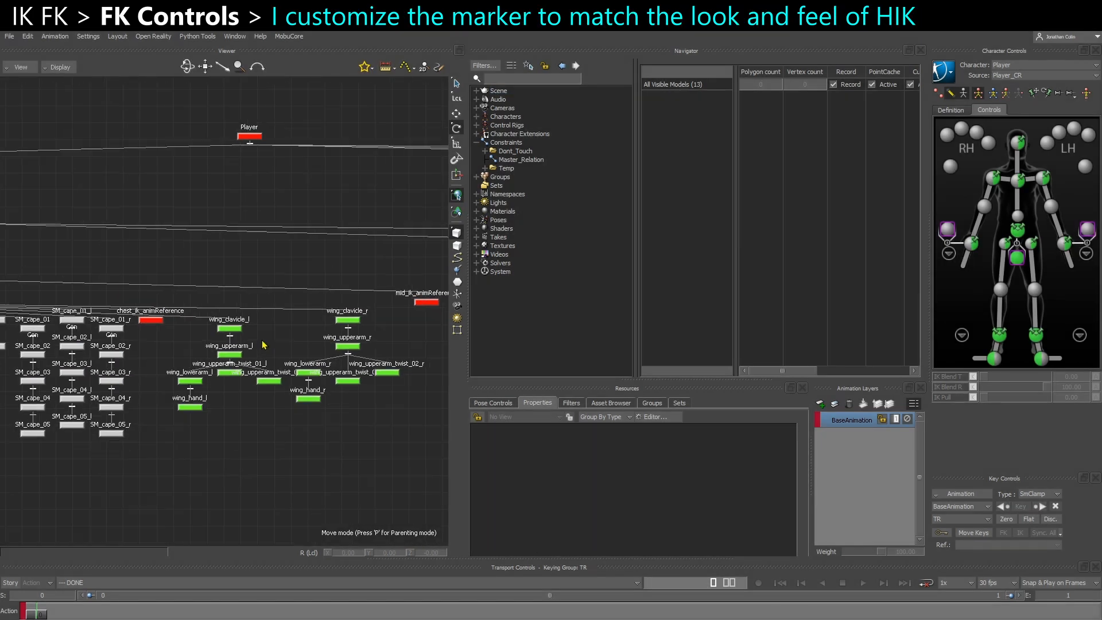
Select the Marker in the schematic view and set its Look to Stick in the Marker Settings
scroll(262, 345, "down", 1)
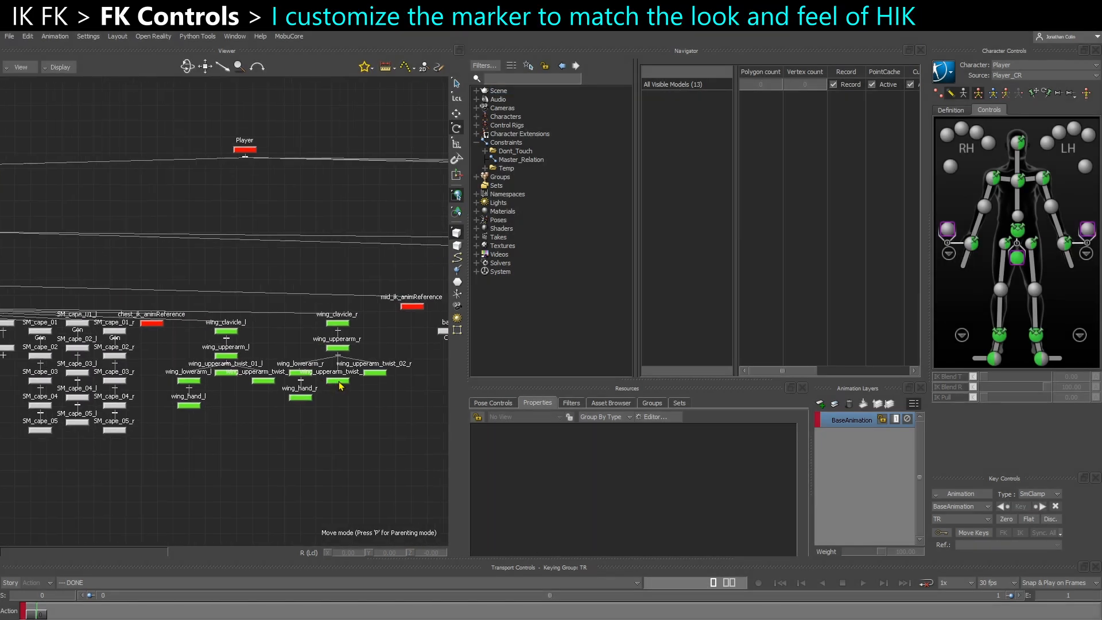
left_click_drag(339, 388, 314, 388, "shift")
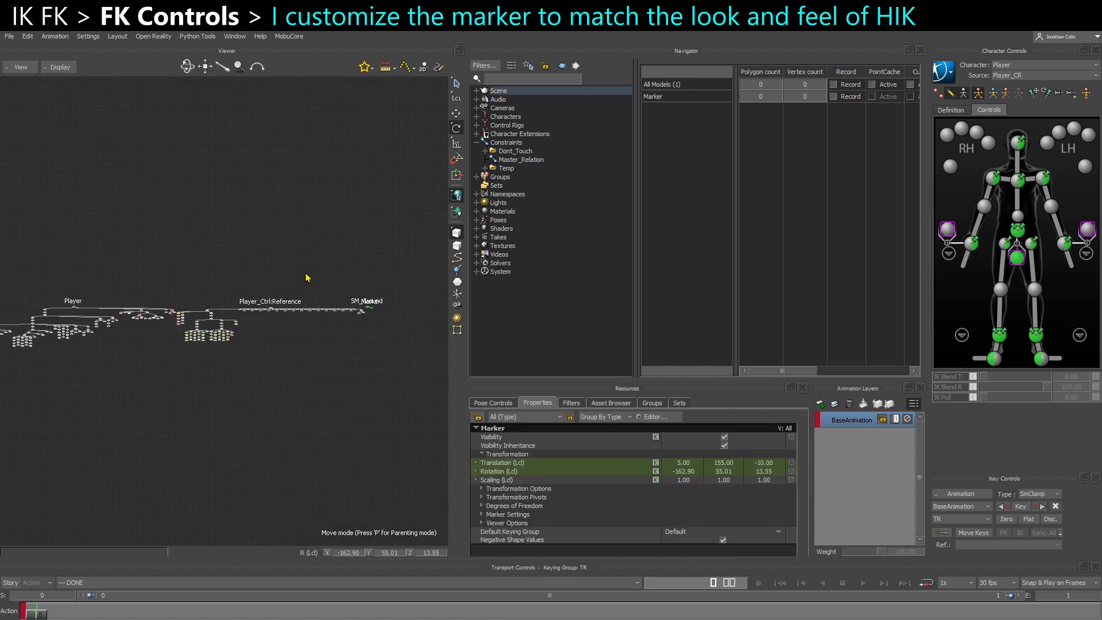
left_click_drag(353, 314, 415, 373, "ctrl")
mouse_move(380, 296)
left_mouse_down("shift")
mouse_move(299, 321)
mouse_move(352, 352)
mouse_move(248, 350)
left_mouse_up("shift")
key("ctrl+e")
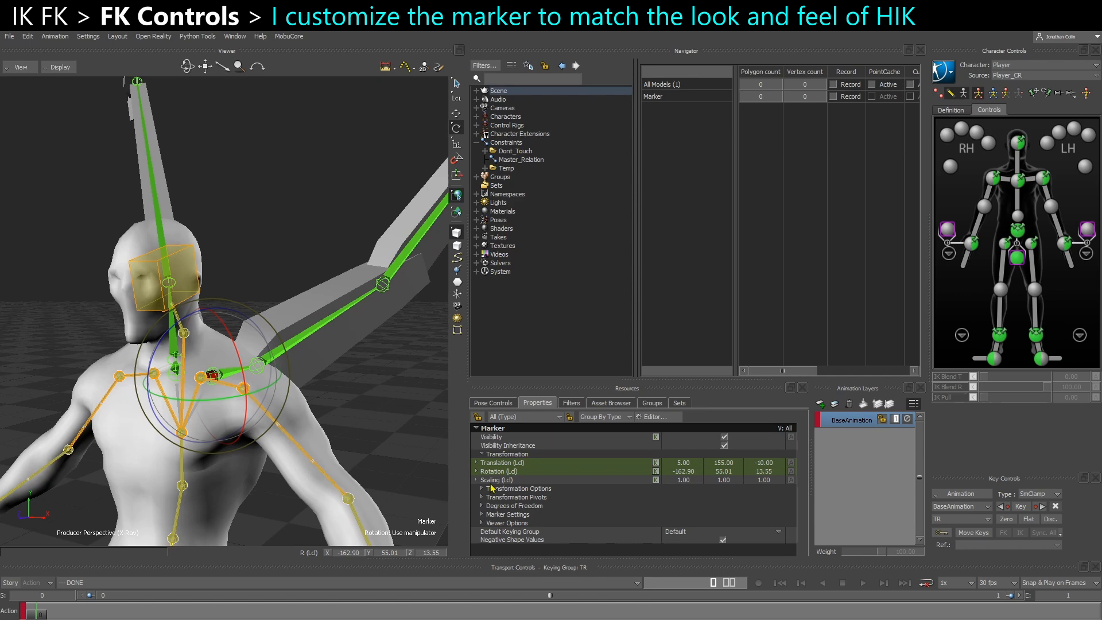
left_click(483, 515)
left_click(675, 498)
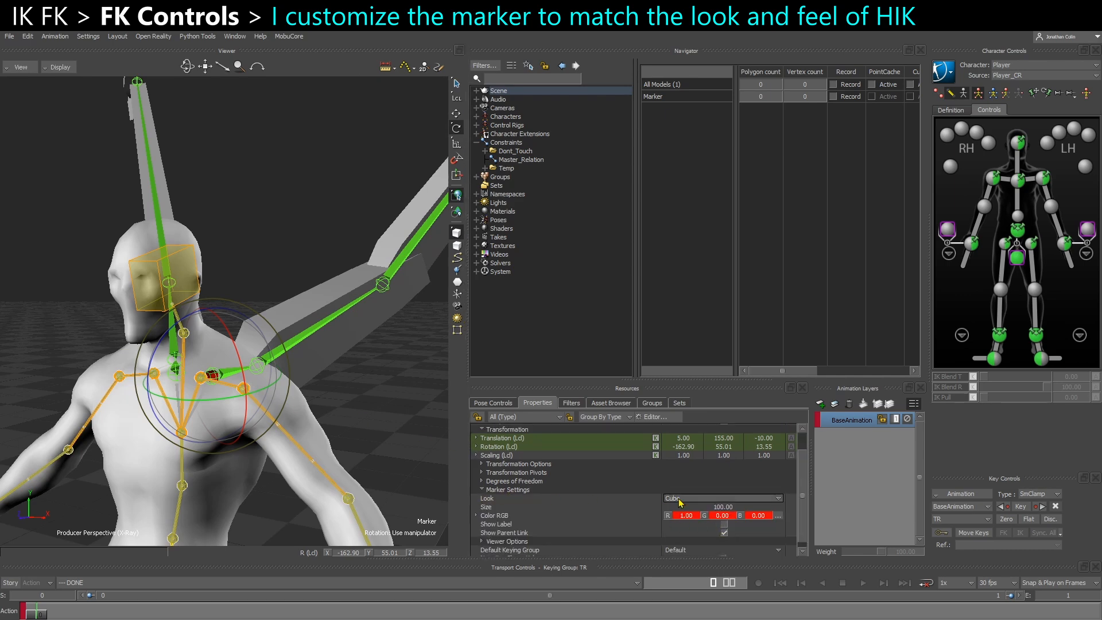
left_click(674, 575)
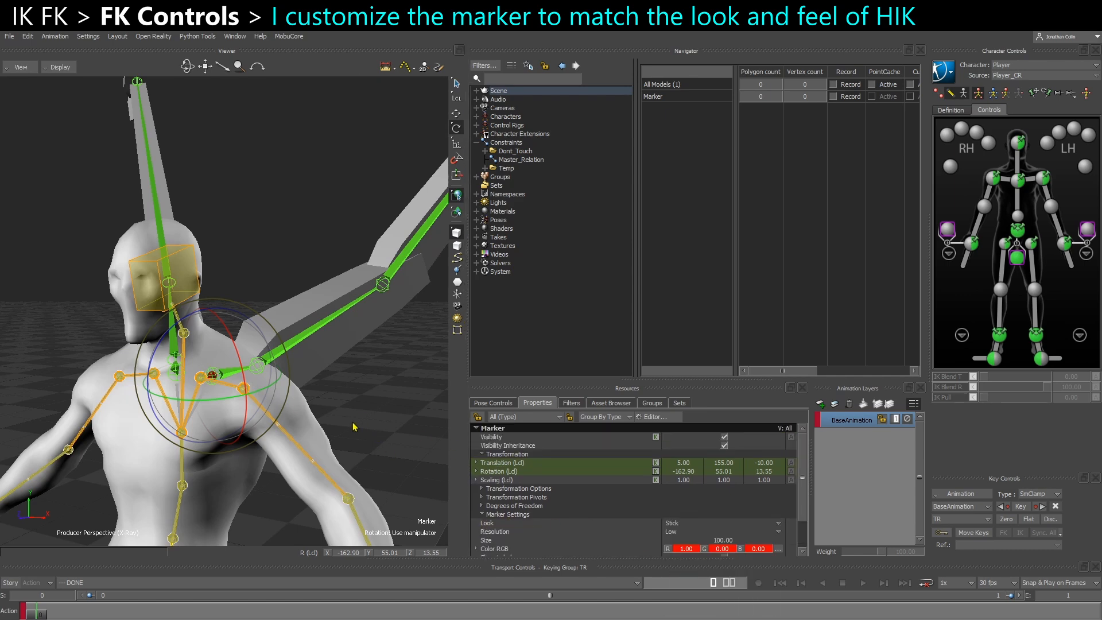
Enlarge the Marker to size 219 and color it yellow (RGB 1, 1, 0)
left_click_drag(364, 428, 343, 417, "alt")
left_click_drag(724, 543, 899, 550)
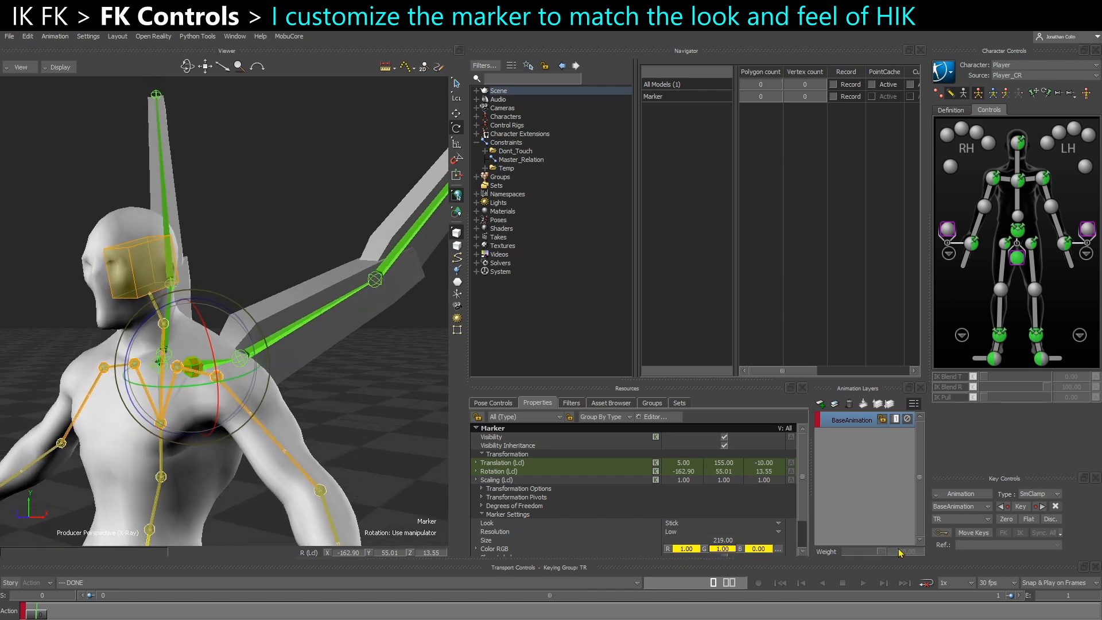
mouse_move(267, 381)
left_mouse_down("alt")
mouse_move(276, 394)
mouse_move(310, 394)
mouse_move(268, 419)
mouse_move(298, 430)
mouse_move(310, 399)
mouse_move(293, 404)
left_mouse_up("alt")
Rename the Marker as CTL_Clavicle_L in the schematic view
key("ctrl+w")
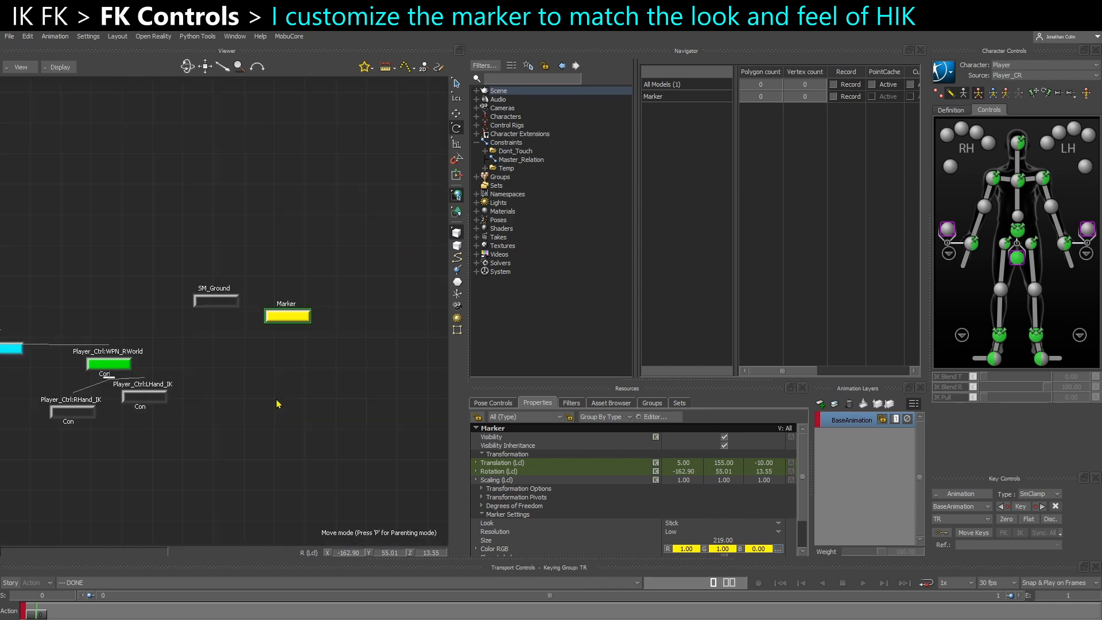
right_click(288, 325)
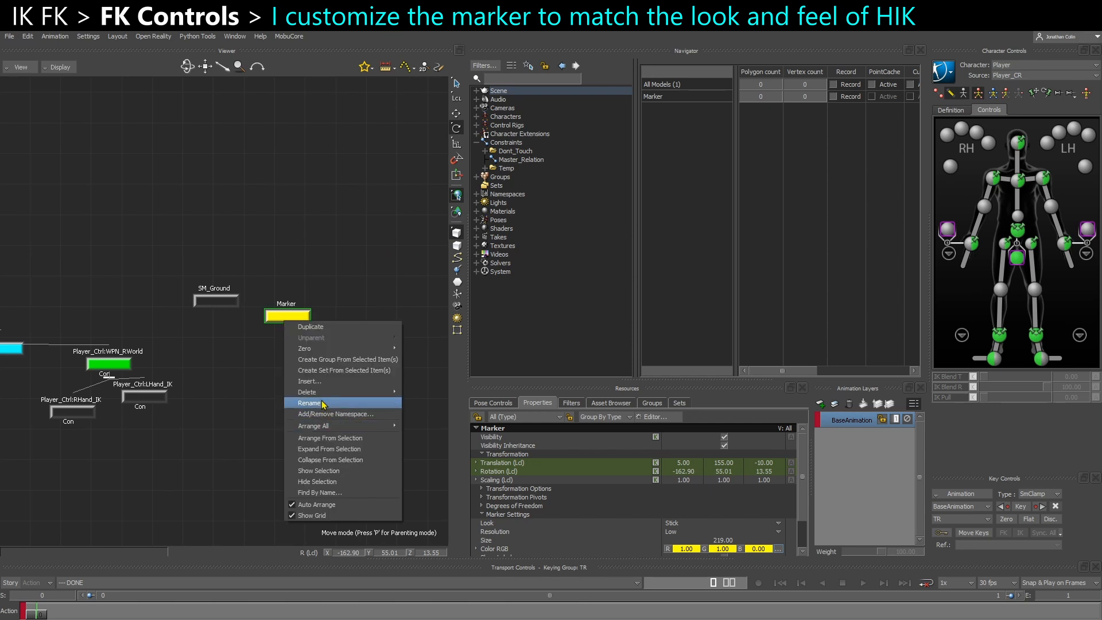
left_click(320, 406)
type("CTL_Clavicle_L")
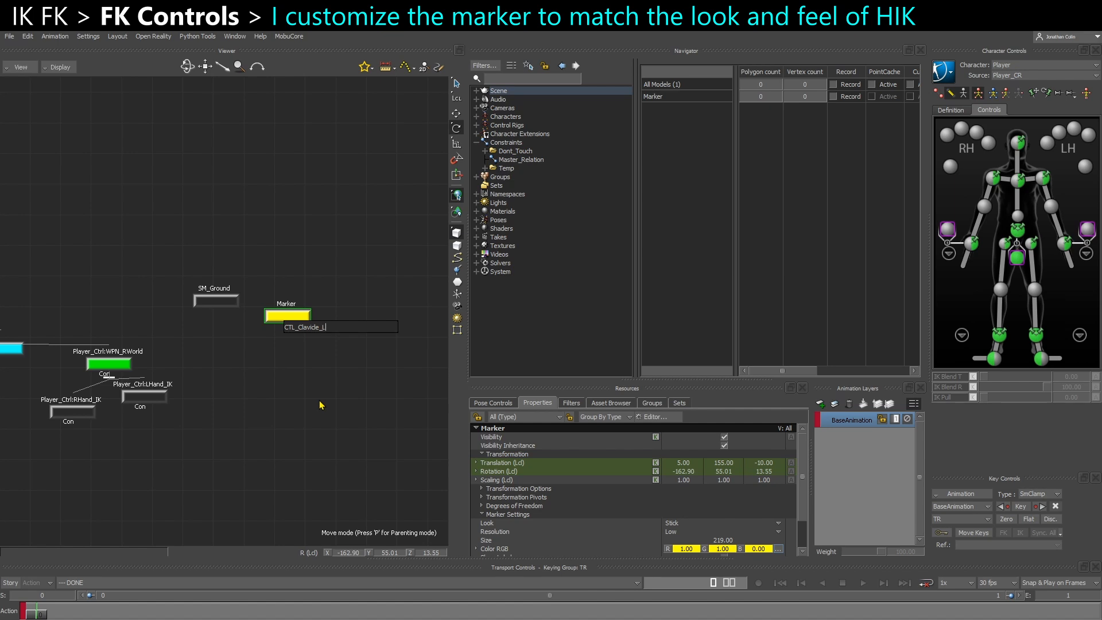
key("Return")
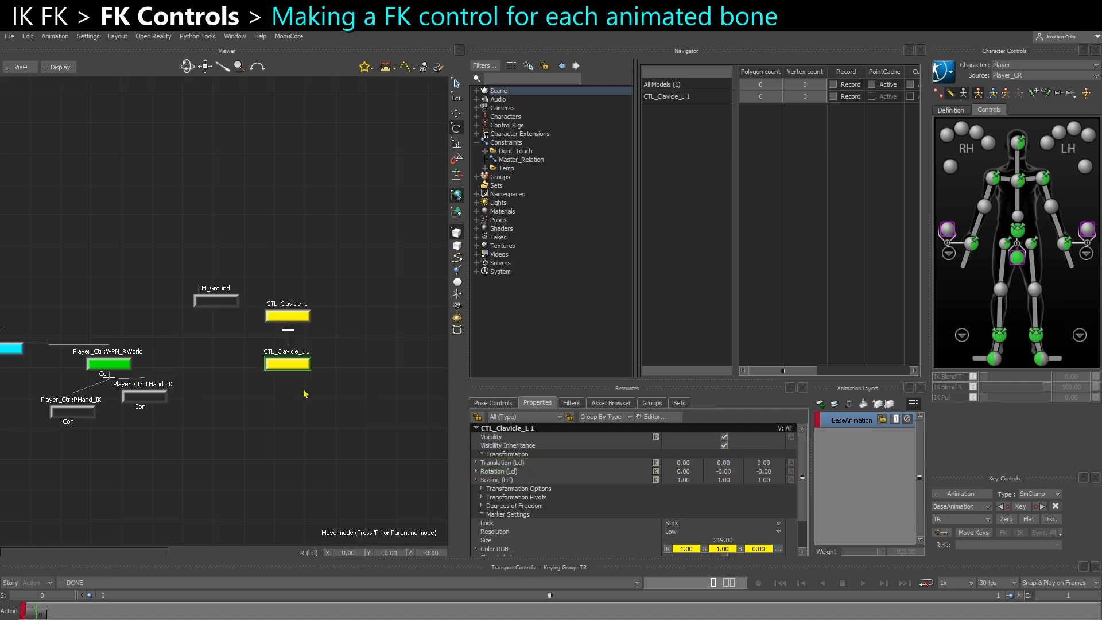
Rename the duplicated marker parented under CTL_Clavicle_L as CTL_UpperArm_L
right_click(293, 364)
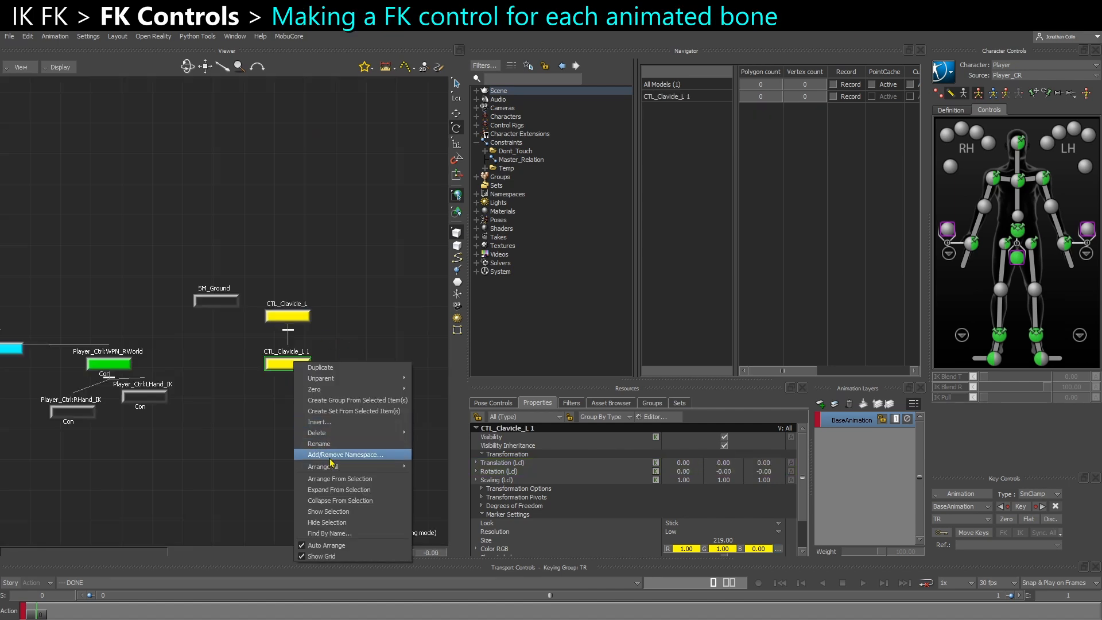
left_click(320, 442)
left_click_drag(308, 368, 543, 367)
key("ctrl+shift+Left")
key("ctrl+shift+Left")
key("ctrl+shift+Right")
type("UpperArm_L")
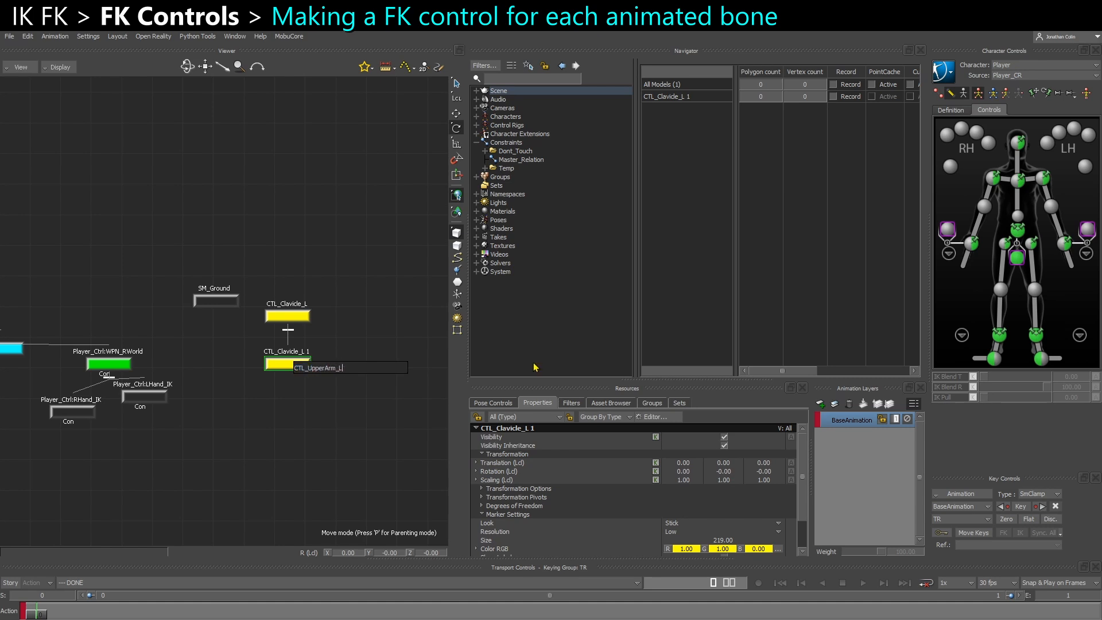
key("Return")
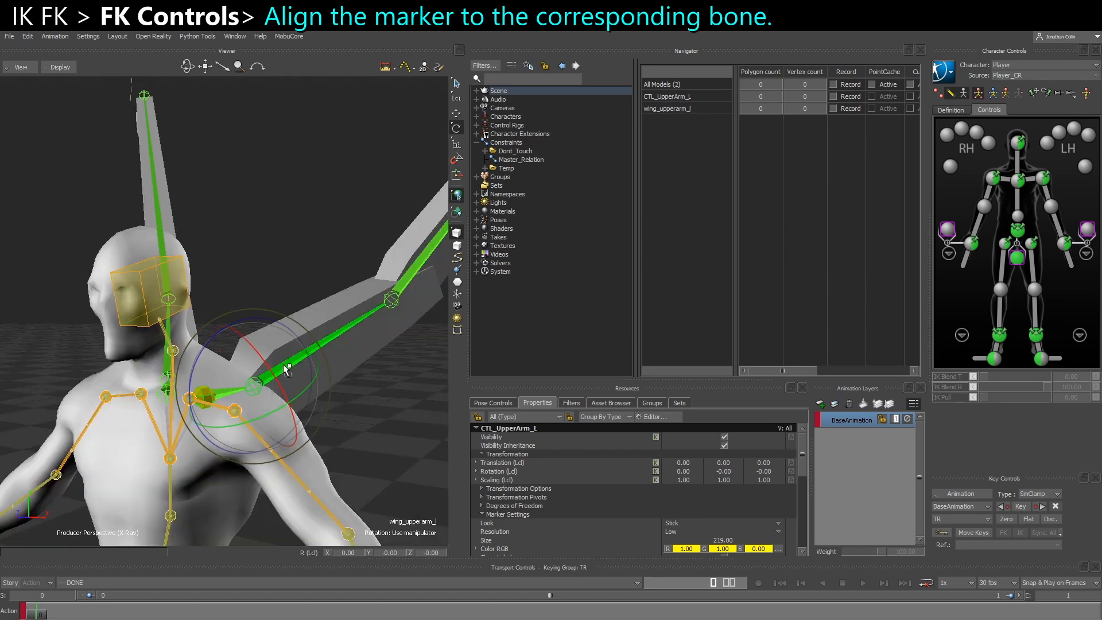
Align the translation and rotation of CTL_UpperArm_L to the wing_upperarm_l joint
left_click_drag(283, 365, 283, 367, "alt")
mouse_move(330, 369)
left_click(393, 379)
left_click_drag(381, 386, 315, 353, "shift")
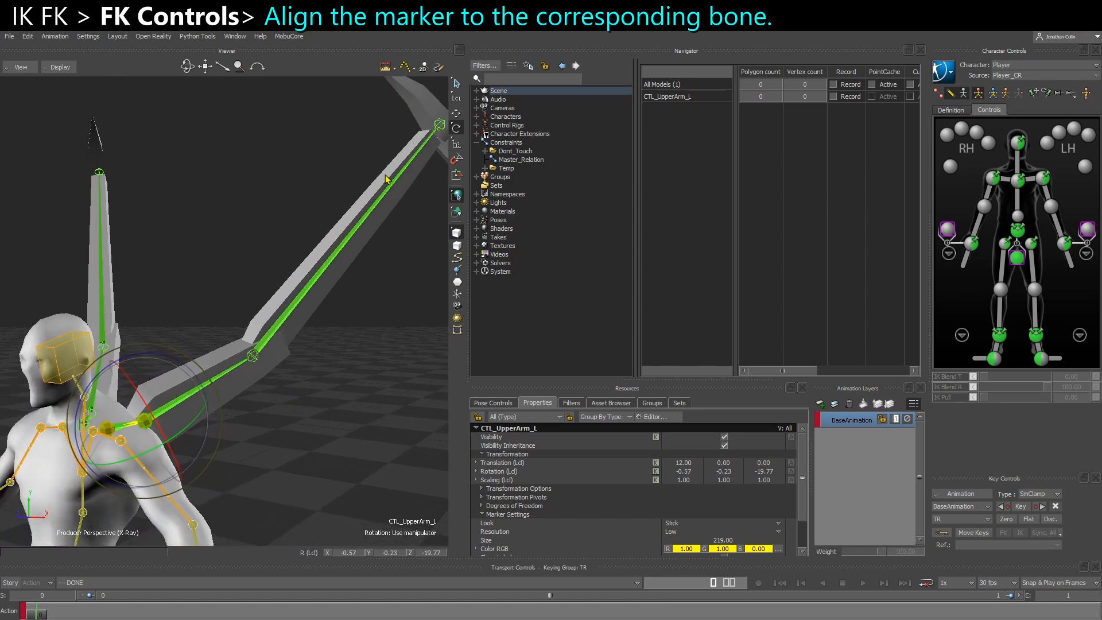
Switch to the translation manipulator and examine how the upper arm and clavicle markers line up with the wing joints
left_click_drag(314, 414, 295, 432, "ctrl+shift")
key("t")
left_click_drag(176, 460, 265, 409, "shift")
left_click_drag(265, 409, 187, 459, "ctrl")
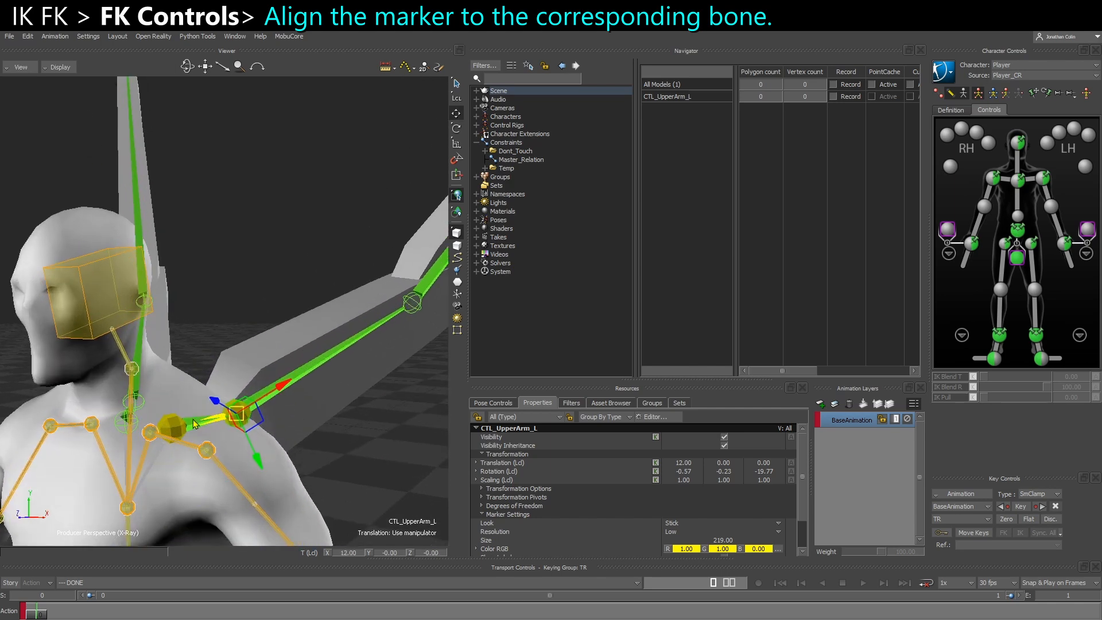
left_click(174, 429)
left_click_drag(243, 431, 221, 427, "shift")
Select the wing_lowerarm_l joint and examine its Pre Rotation values under the rotation Degrees of Freedom
left_click(384, 283)
left_click_drag(420, 282, 368, 300, "shift")
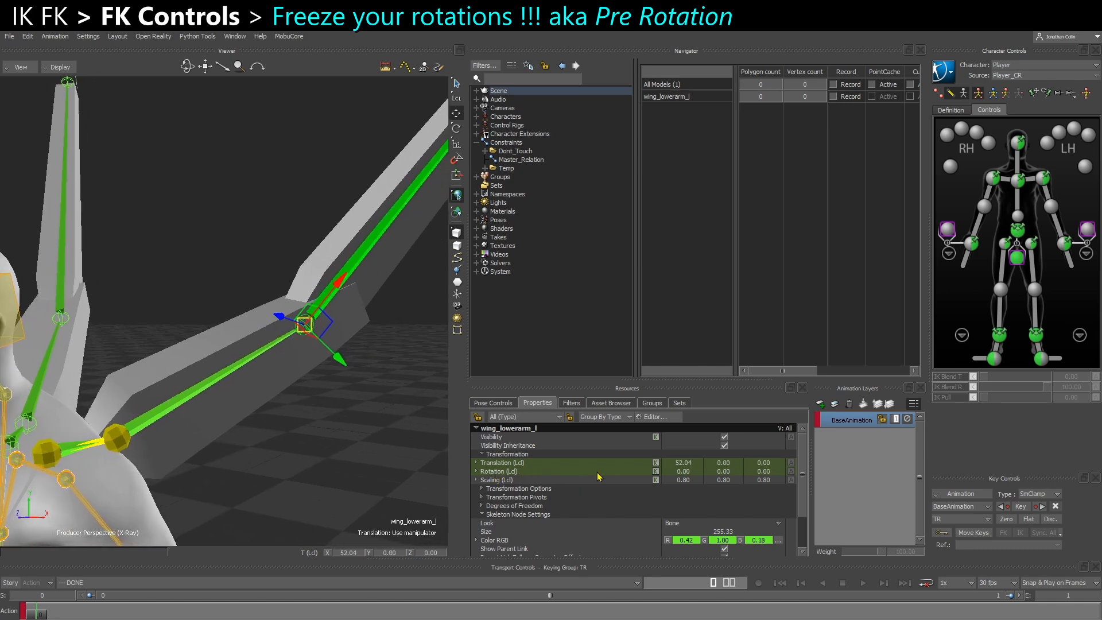
left_click_drag(258, 415, 245, 404, "ctrl+shift")
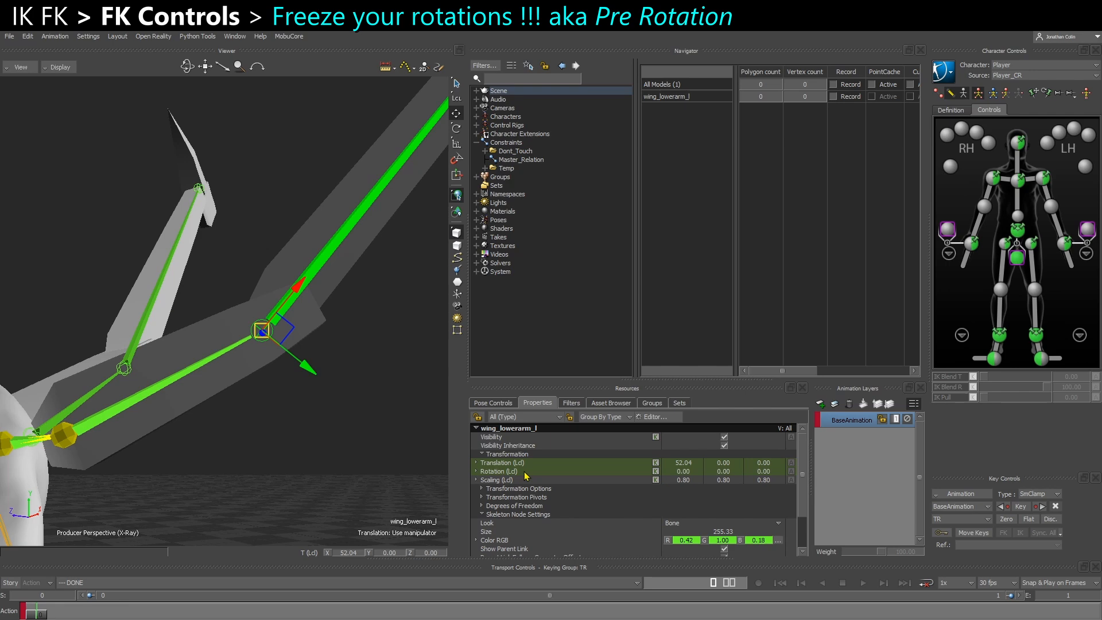
left_click(482, 514)
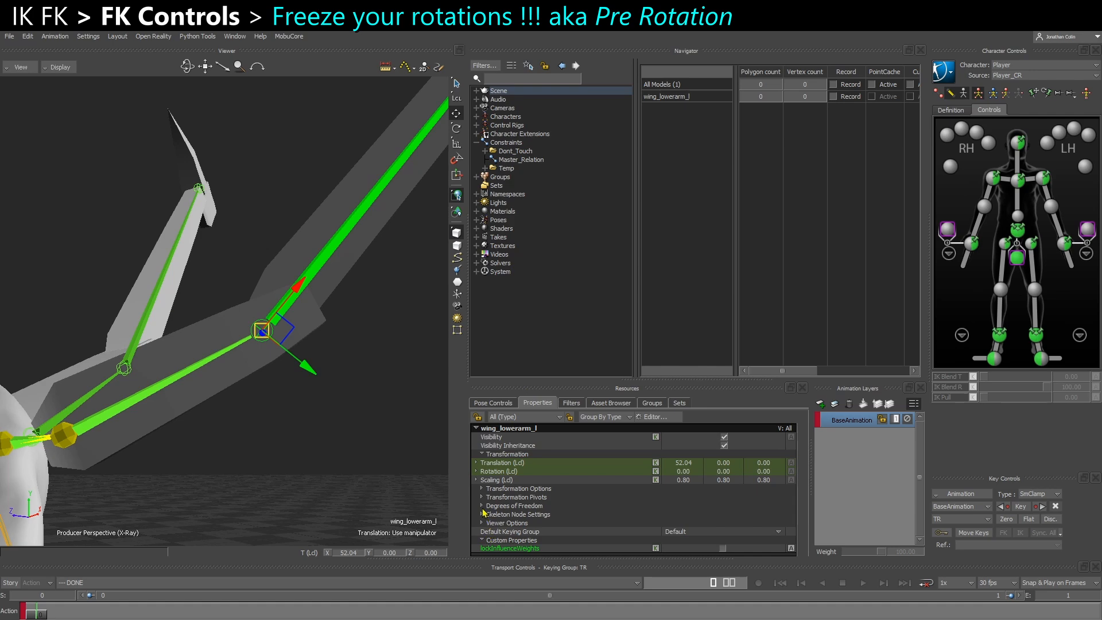
left_click(494, 507)
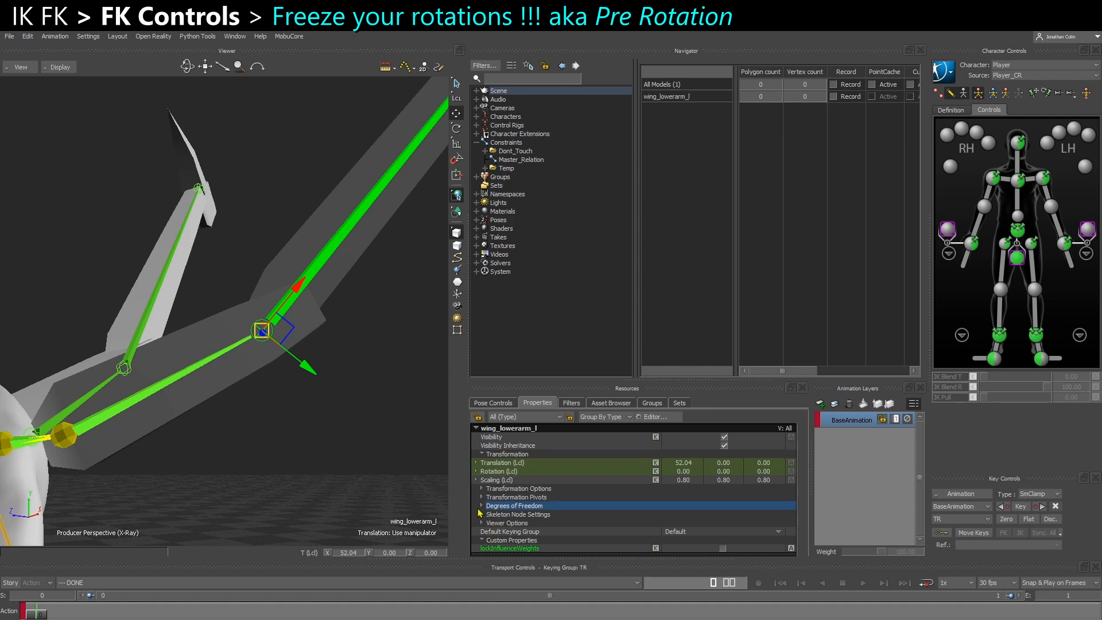
left_click(481, 507)
scroll(487, 513, "down", 1)
left_click(489, 504)
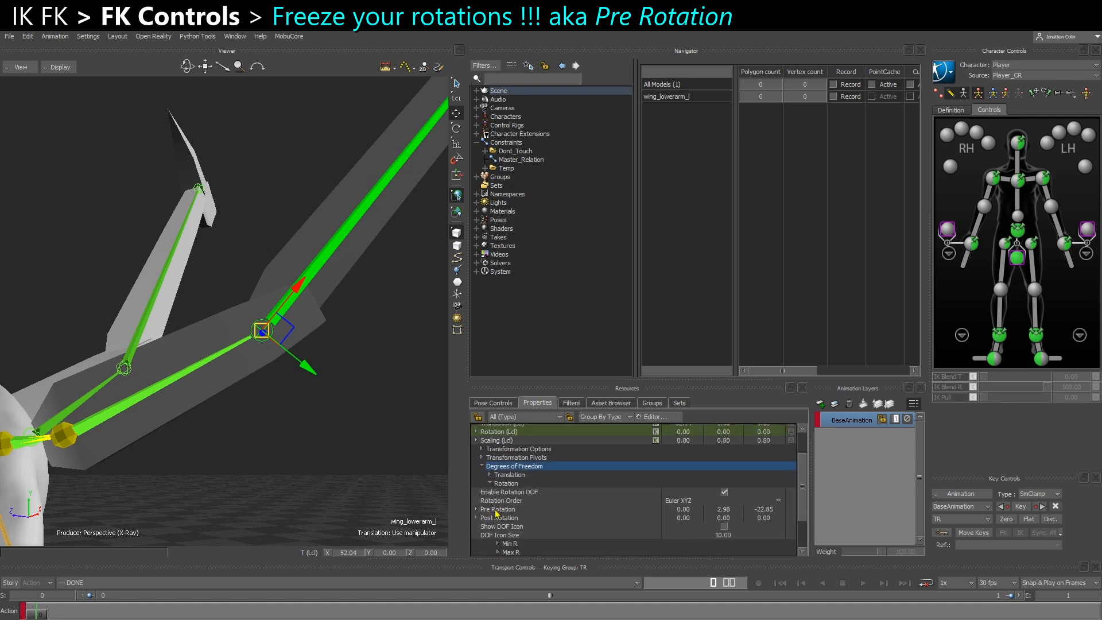
left_click(492, 510)
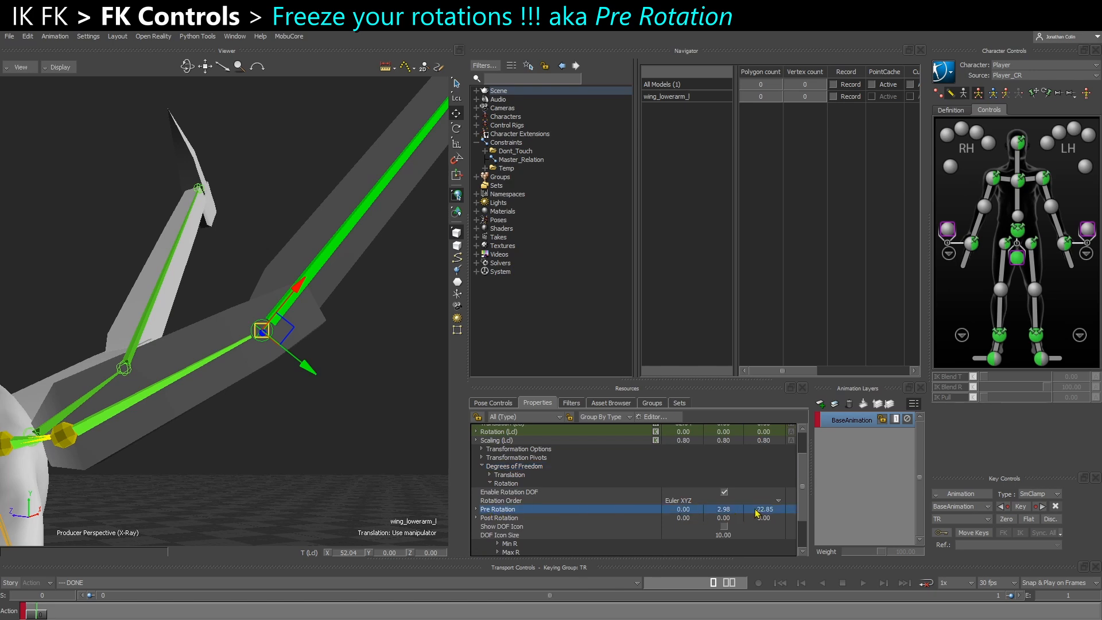
scroll(748, 521, "up", 1)
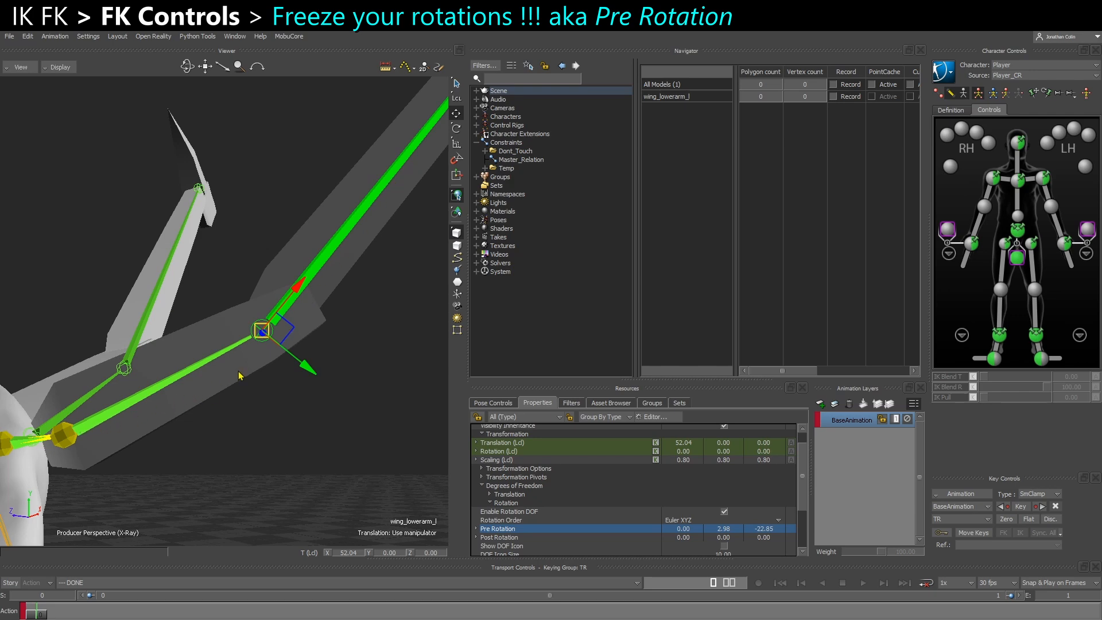
Try rotating wing_lowerarm_l to about -54.5° on local Z, and reset that rotation to 0
left_click(545, 452)
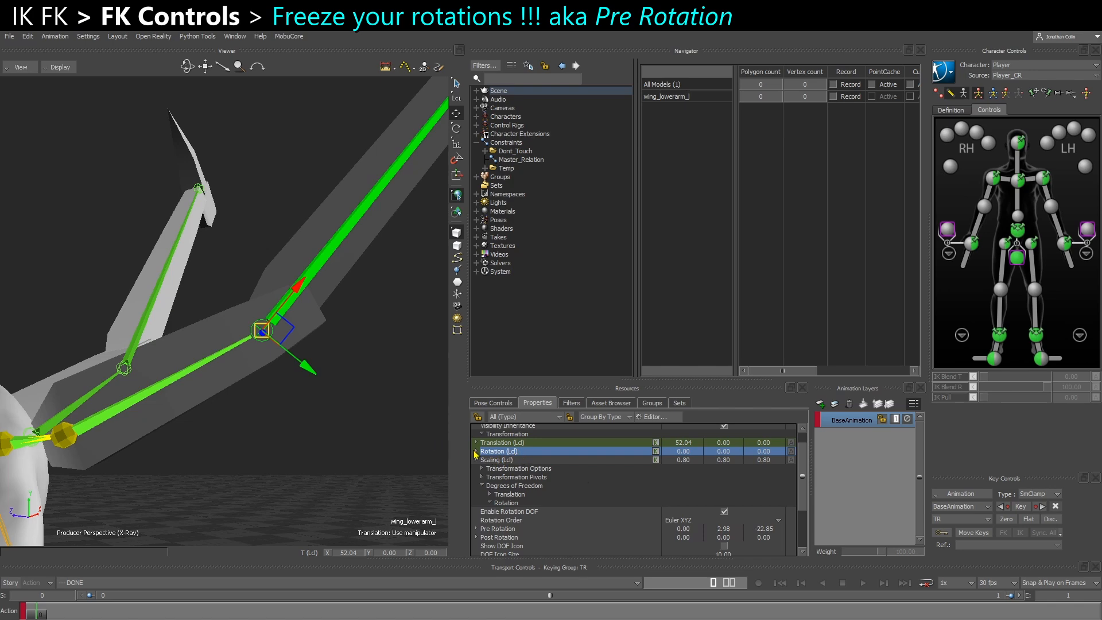
key("r")
scroll(303, 400, "down", 2)
left_click_drag(281, 392, 287, 349)
scroll(295, 382, "down", 2)
left_click_drag(208, 372, 235, 395)
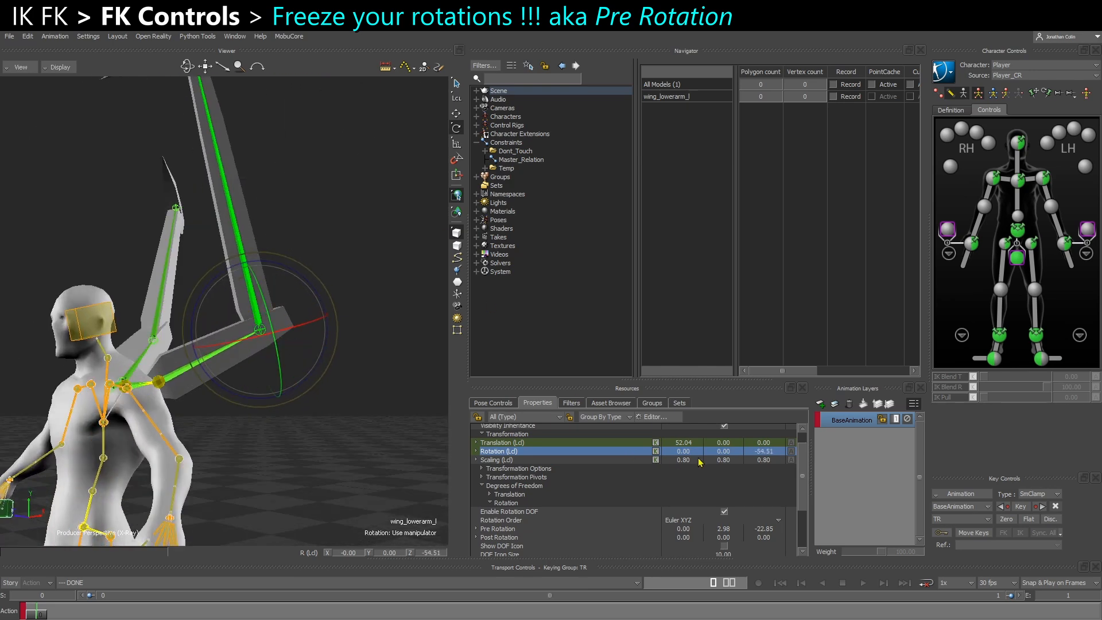
double_click(763, 451)
type("0")
key("Return")
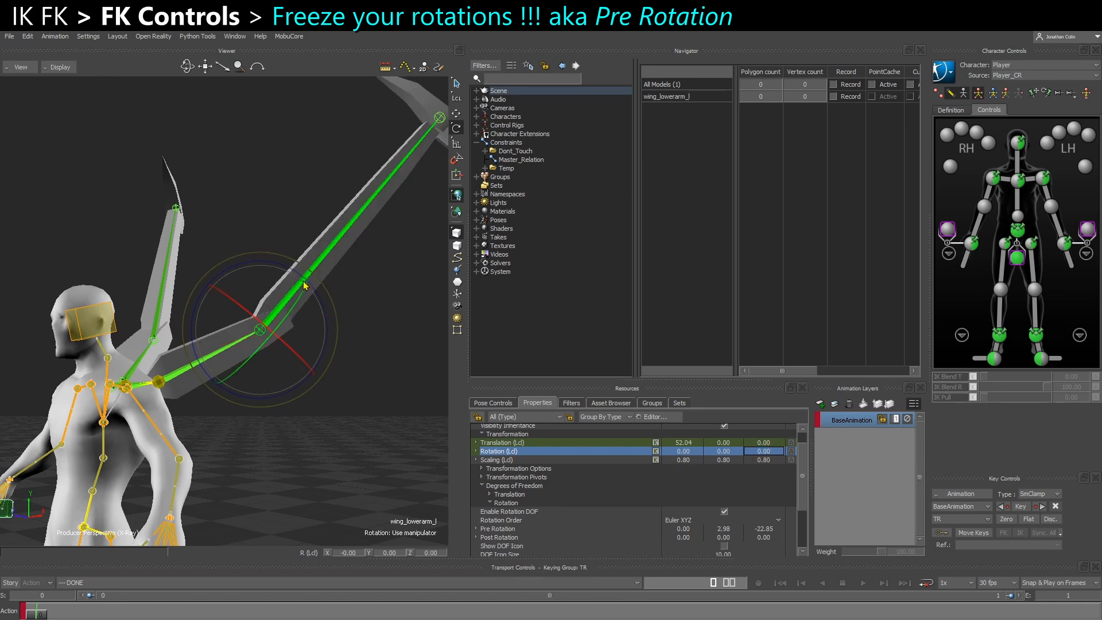
Select the CTL_Clavicle_L marker and examine its local rotation values
left_click_drag(214, 353, 307, 481, "alt")
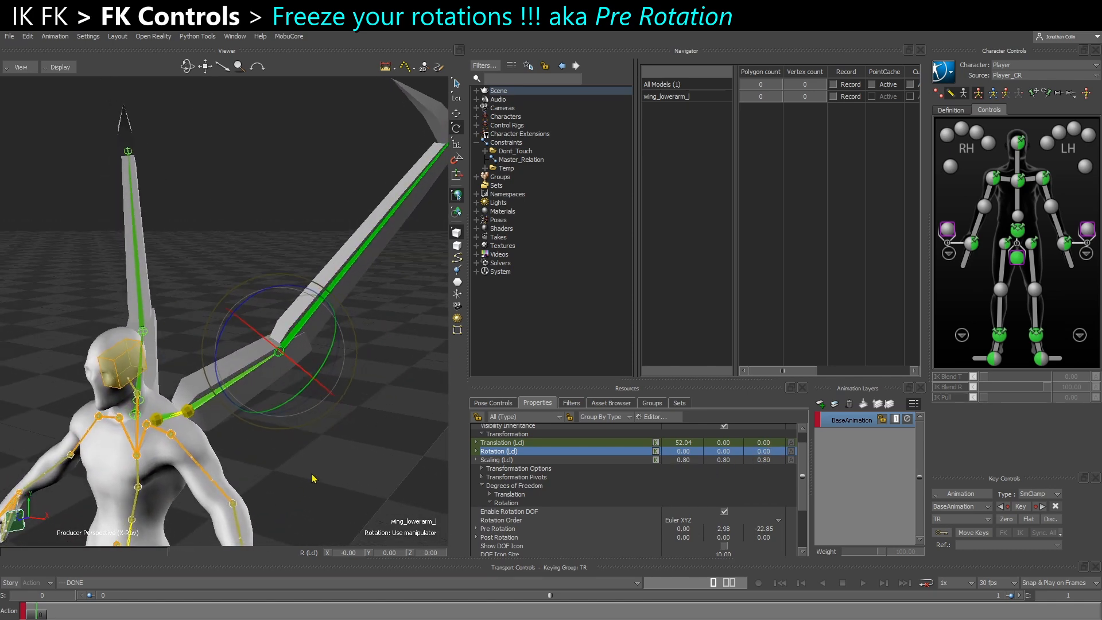
left_click(306, 481)
scroll(144, 468, "up", 3)
middle_click_drag(141, 469, 151, 426, "alt")
scroll(151, 425, "up", 1)
left_click(146, 418)
left_click_drag(192, 455, 237, 418, "alt")
left_click_drag(144, 388, 193, 396, "alt")
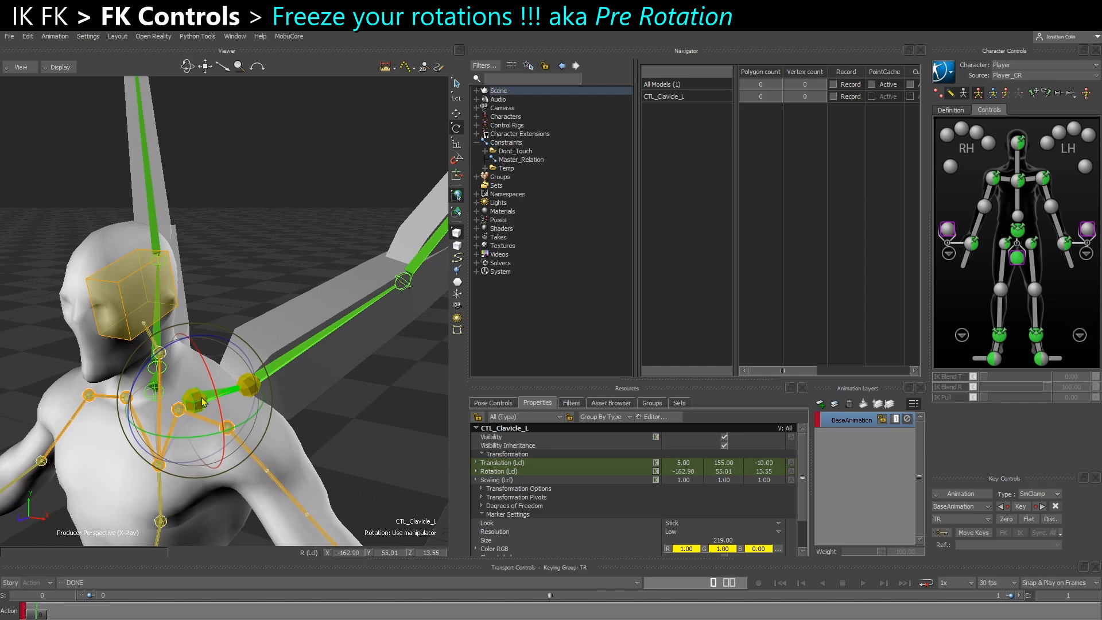
left_click(623, 471)
In the schematic, parent the CTL_Clavicle_L marker to the Player_Ctrl:Spine2 control
left_click_drag(252, 434, 224, 416, "alt")
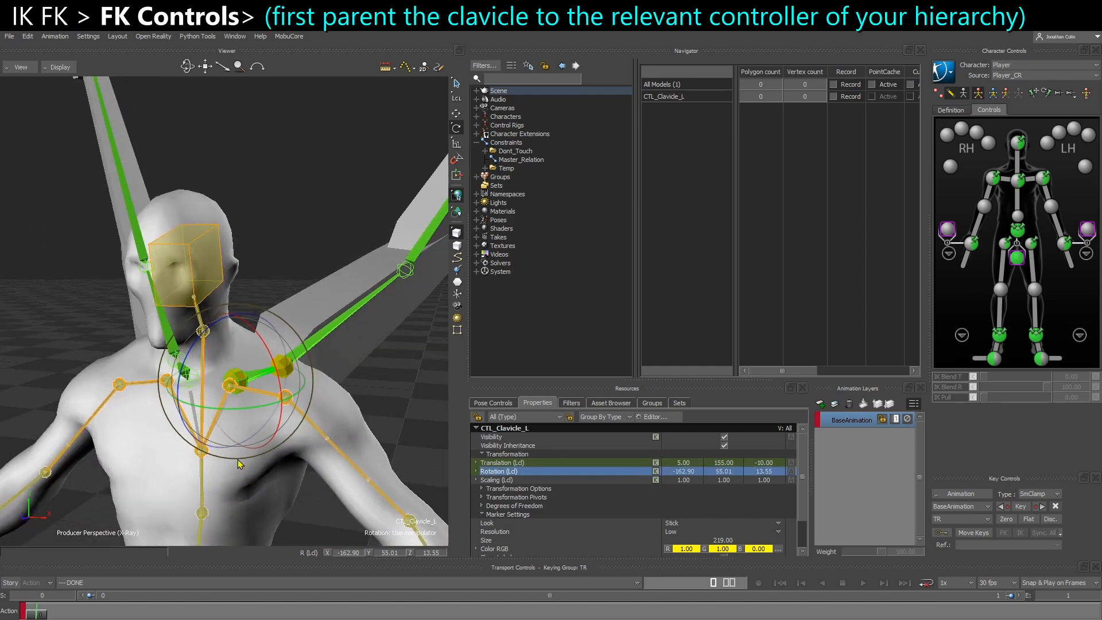
left_click_drag(244, 459, 201, 415, "alt")
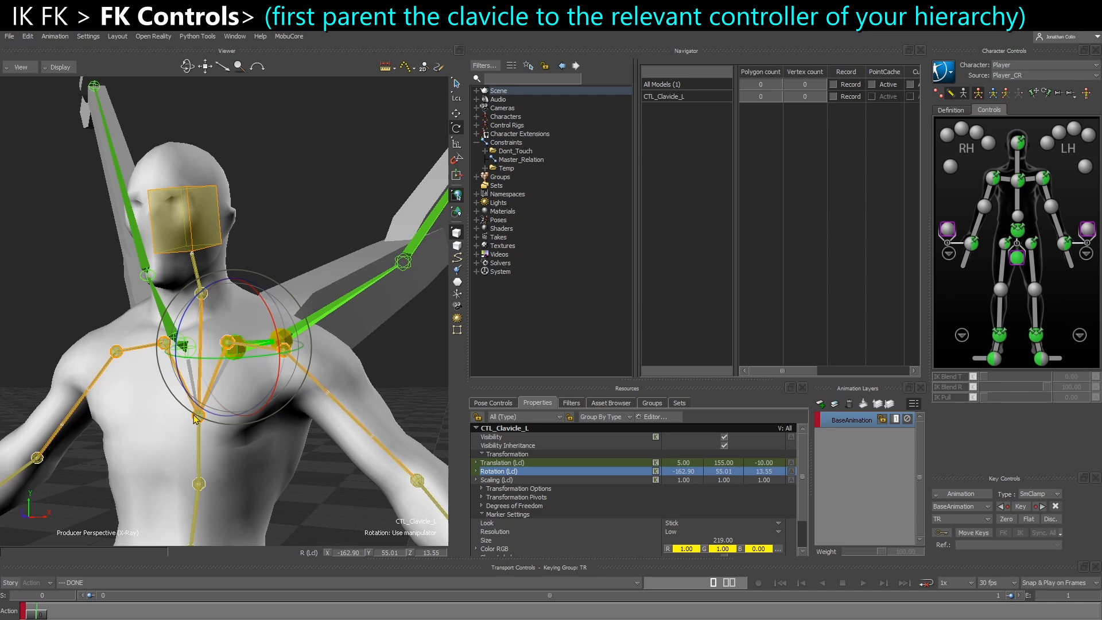
key("ctrl+w")
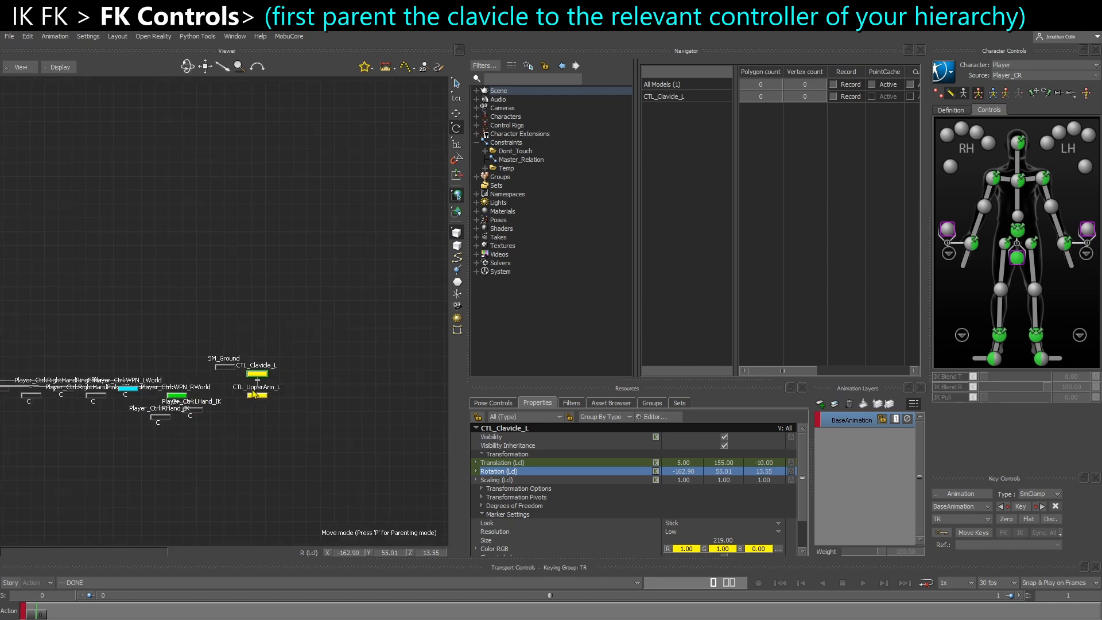
scroll(253, 395, "up", 3)
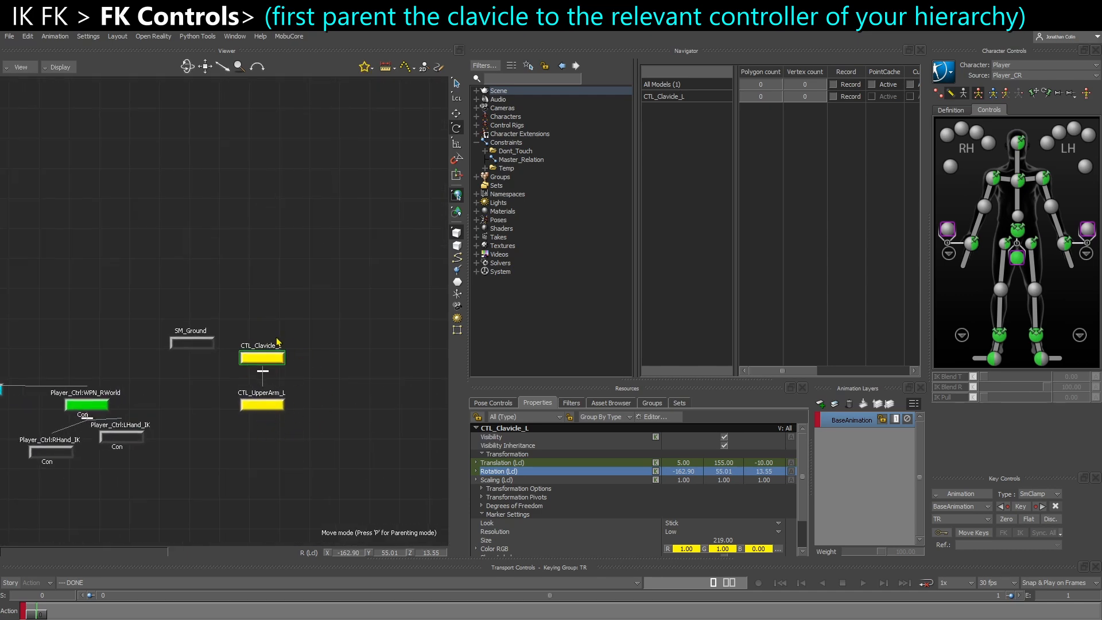
scroll(298, 420, "down", 5)
scroll(269, 453, "up", 3)
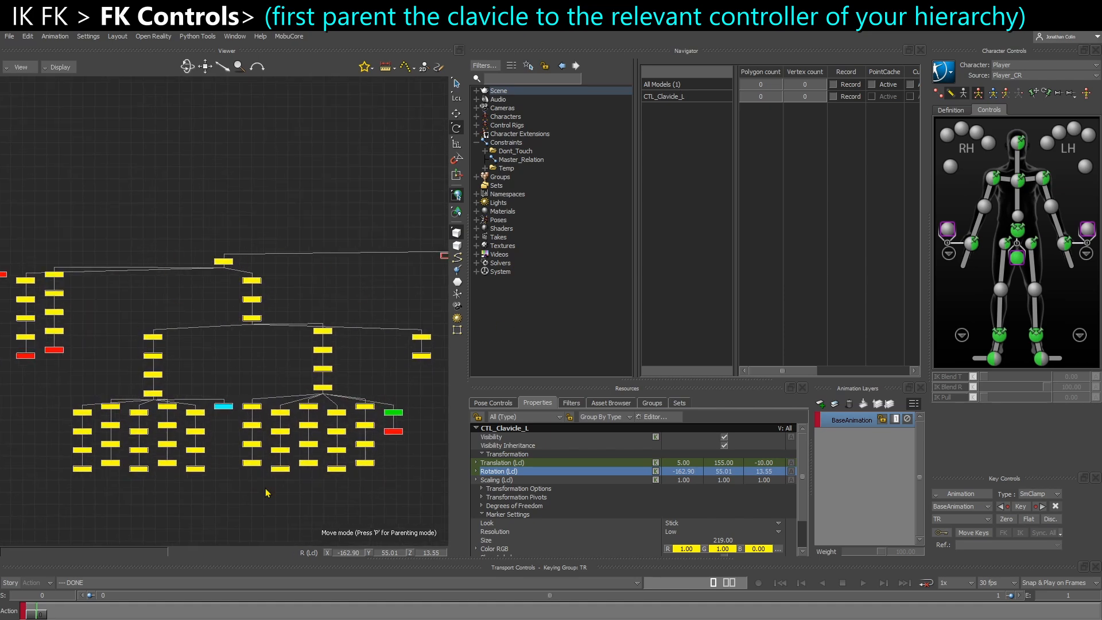
scroll(272, 350, "up", 3)
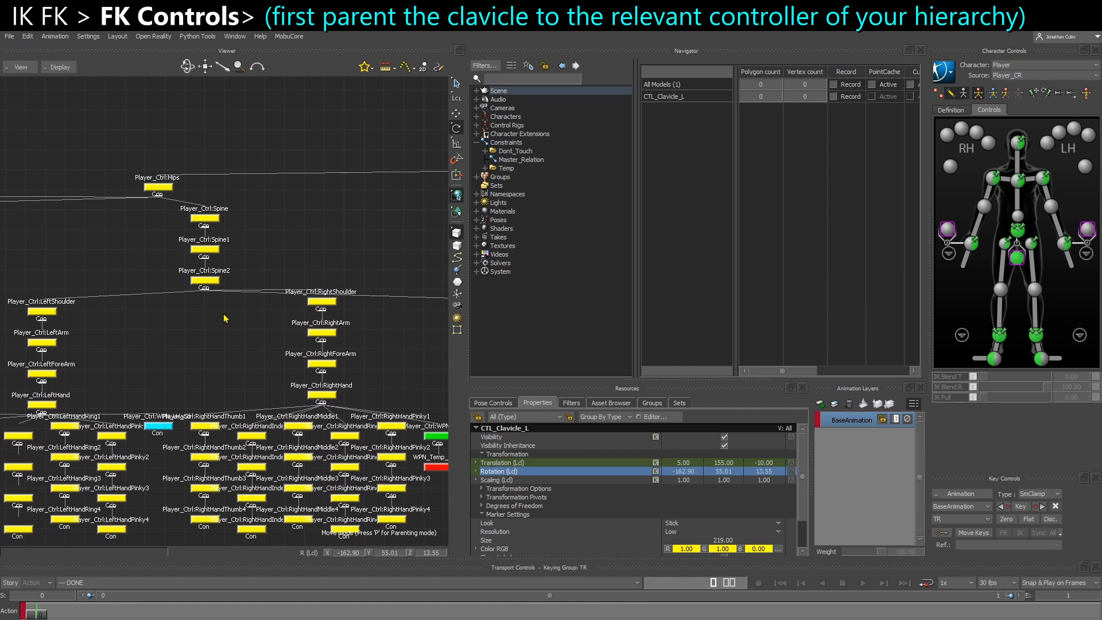
middle_click_drag(213, 264, 164, 287)
left_click_drag(197, 300, 163, 305)
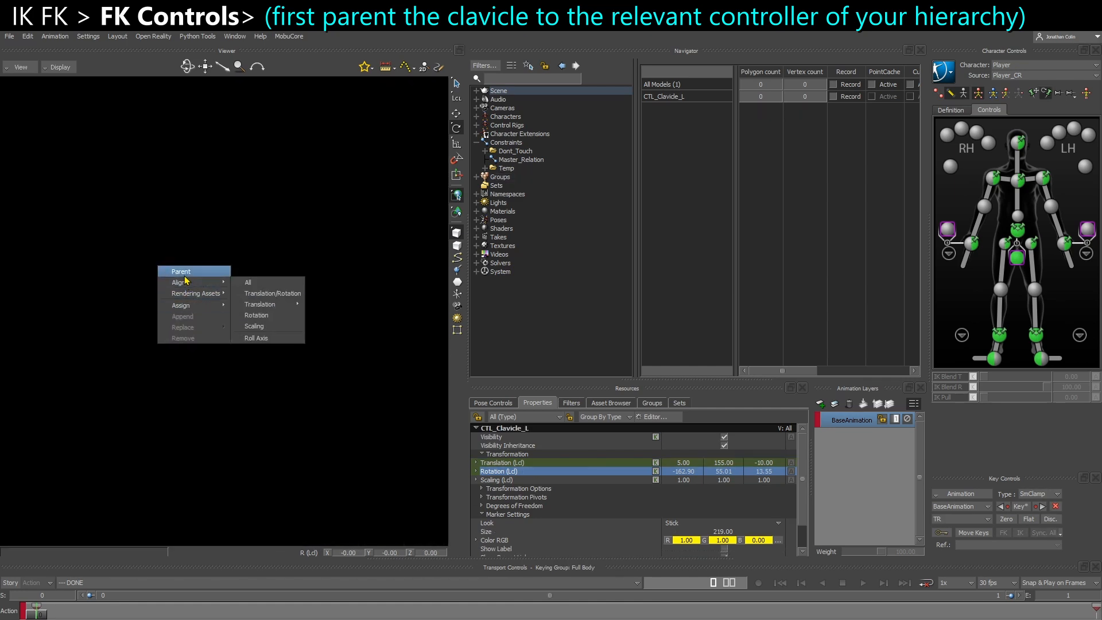
left_click(173, 272)
middle_click_drag(188, 303, 202, 311)
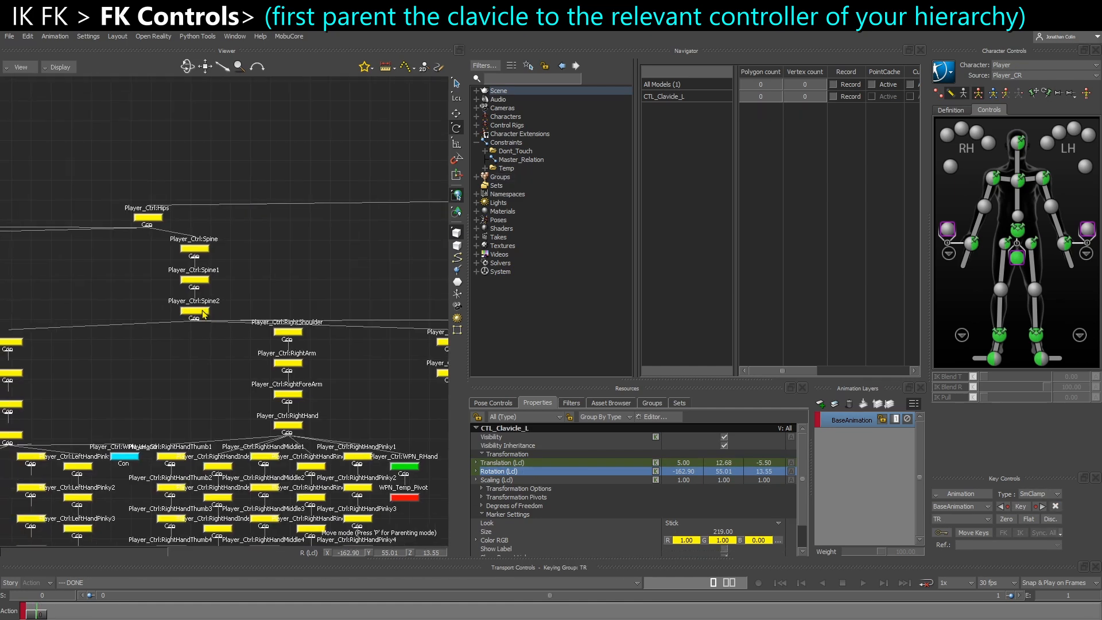
Compare the Player_Ctrl spine controls with the skeleton's spine_01 to spine_03 joints in the schematic, selecting spine_02
left_click(210, 354)
scroll(212, 296, "up", 2)
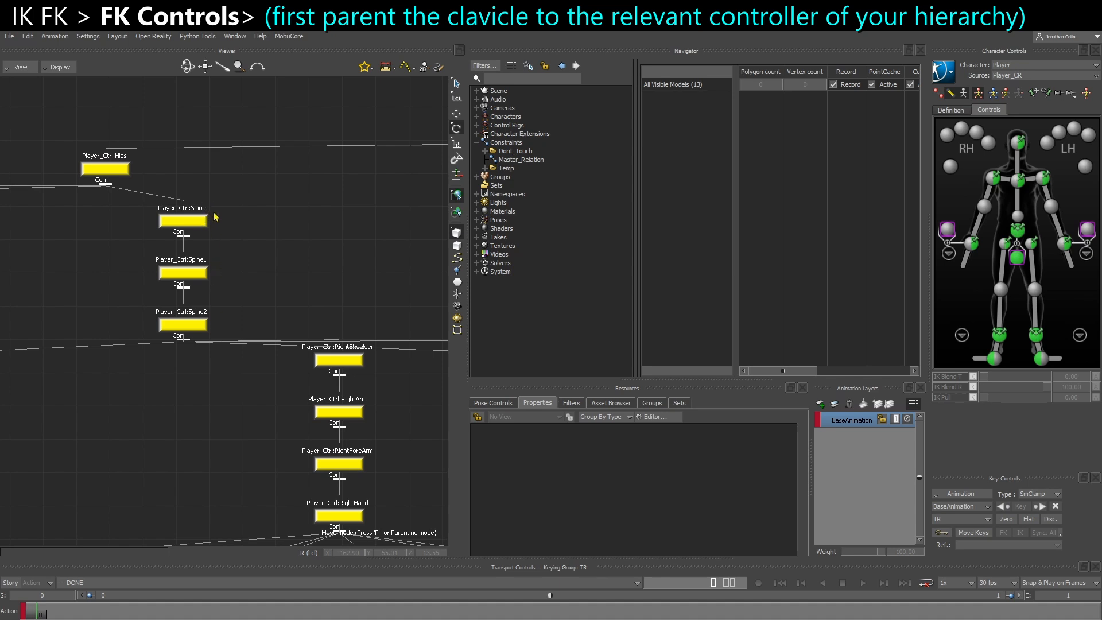
scroll(217, 363, "down", 4)
scroll(81, 326, "down", 4)
left_click_drag(402, 333, 233, 332, "shift")
scroll(299, 330, "up", 4)
scroll(340, 366, "up", 5)
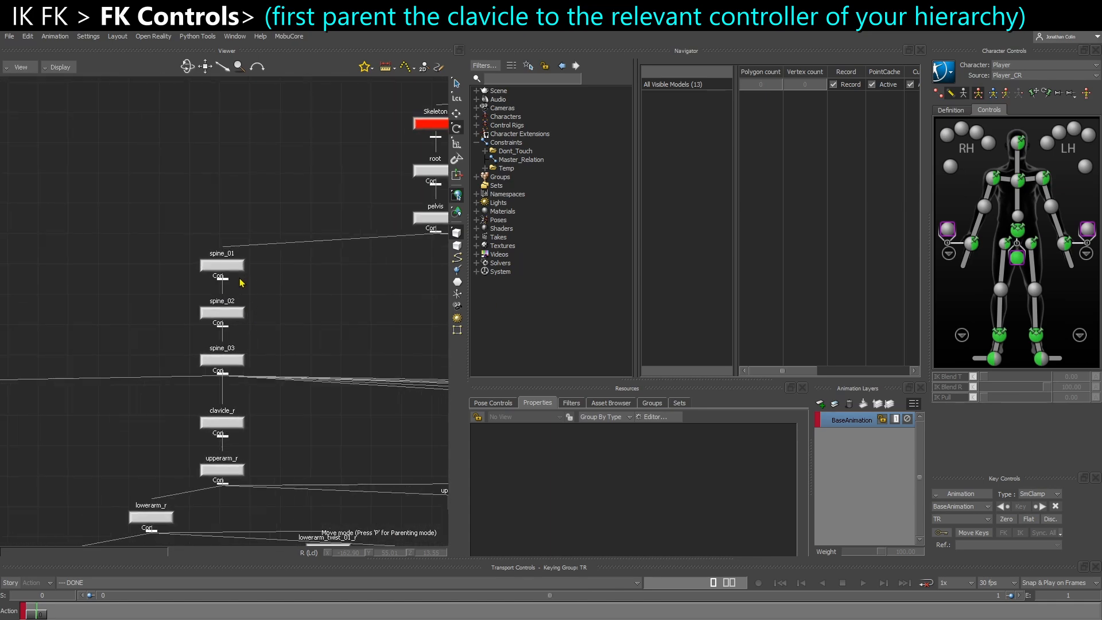
left_click(237, 315)
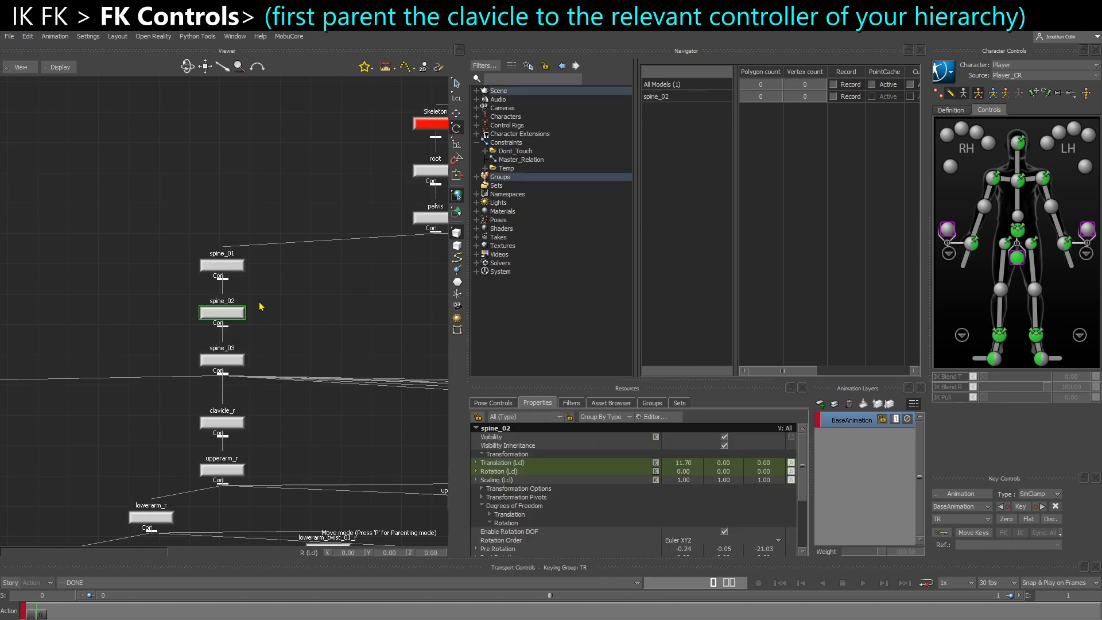
left_click_drag(269, 344, 236, 374)
Select CTL_Clavicle_L in the schematic and trace its parent link back to Player_Ctrl:Spine2
scroll(279, 365, "down", 4)
left_click_drag(326, 369, 1, 394, "shift")
left_click_drag(431, 375, 162, 369, "shift")
scroll(164, 369, "up", 4)
left_click_drag(431, 370, 288, 349, "shift")
left_click(364, 330)
left_click_drag(359, 345, 327, 351, "shift")
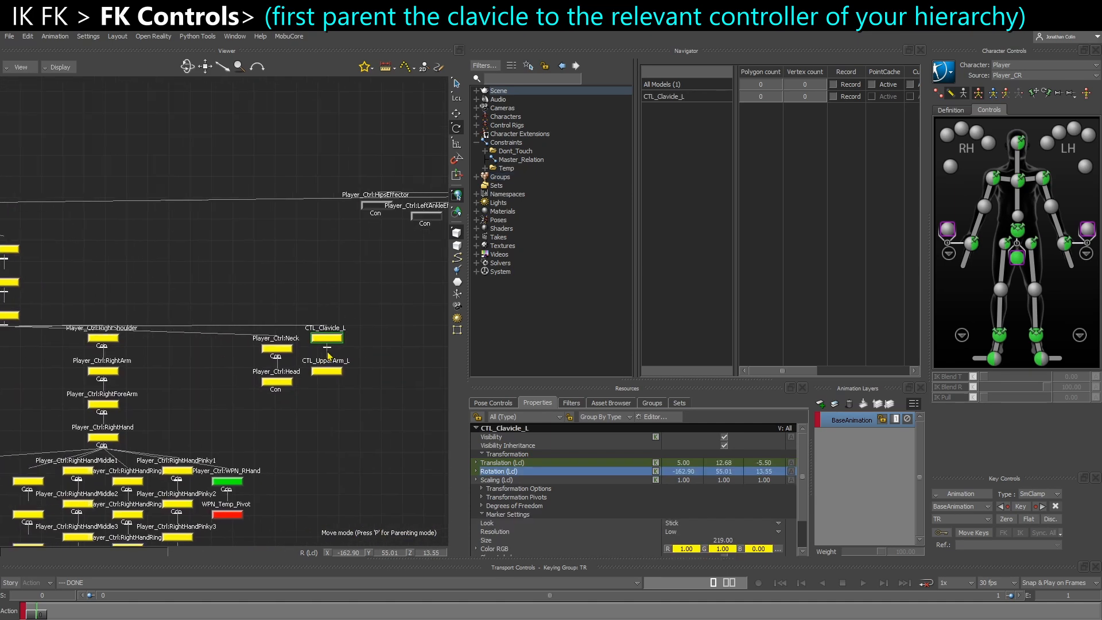
scroll(328, 353, "up", 2)
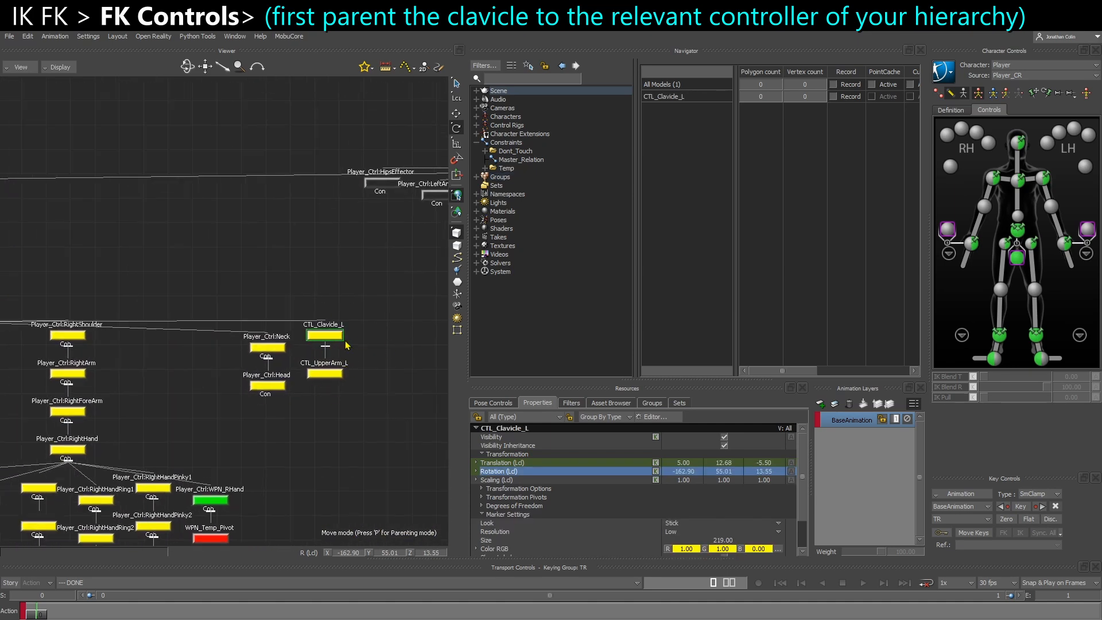
left_click_drag(289, 359, 537, 374, "shift")
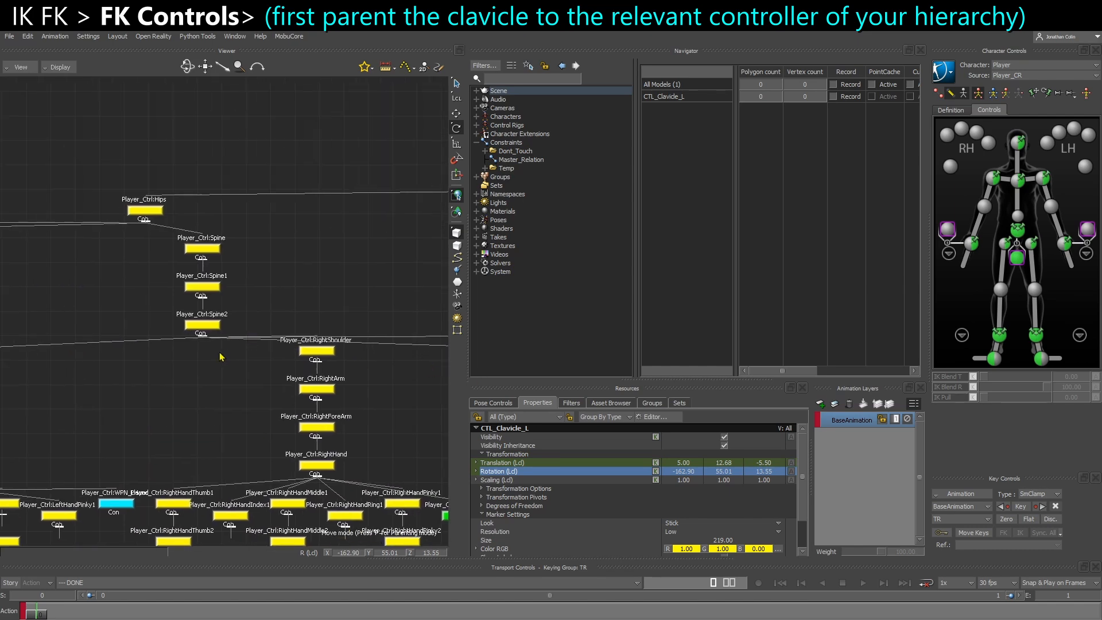
Return to the 3D view and examine the CTL_Clavicle_L marker around the left shoulder along with its local transformation values
key("ctrl+e")
left_click(1016, 184)
left_click_drag(321, 310, 275, 361, "ctrl+shift")
left_click_drag(207, 379, 354, 374)
left_click(354, 374)
left_click(235, 364)
left_click_drag(235, 364, 215, 376, "ctrl+shift")
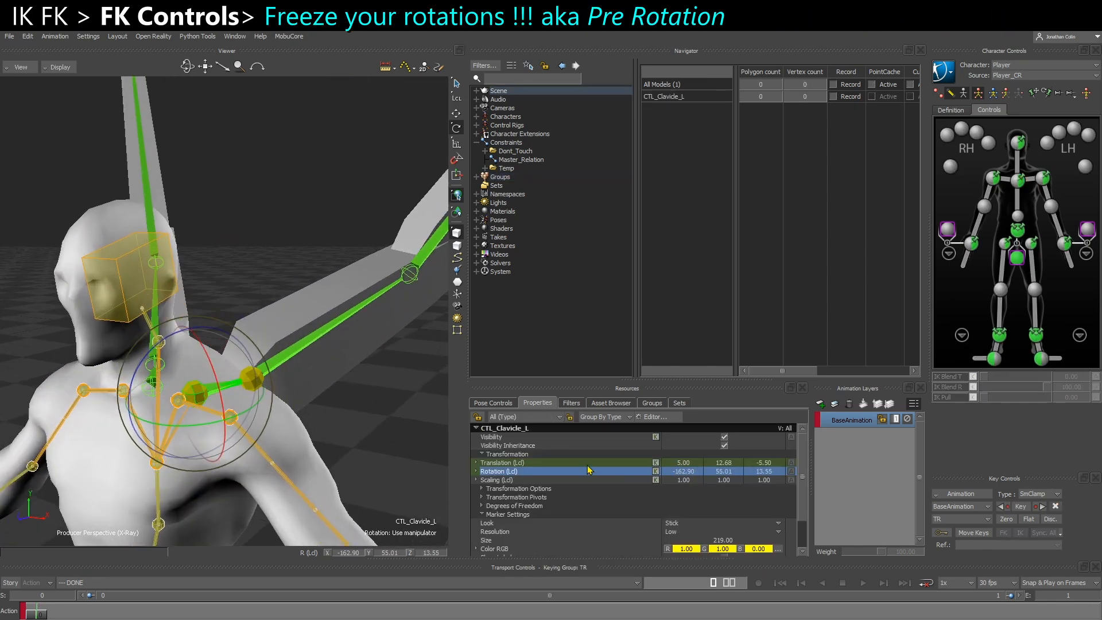
mouse_move(327, 426)
left_mouse_down("shift")
mouse_move(315, 417)
mouse_move(332, 422)
left_mouse_up("shift")
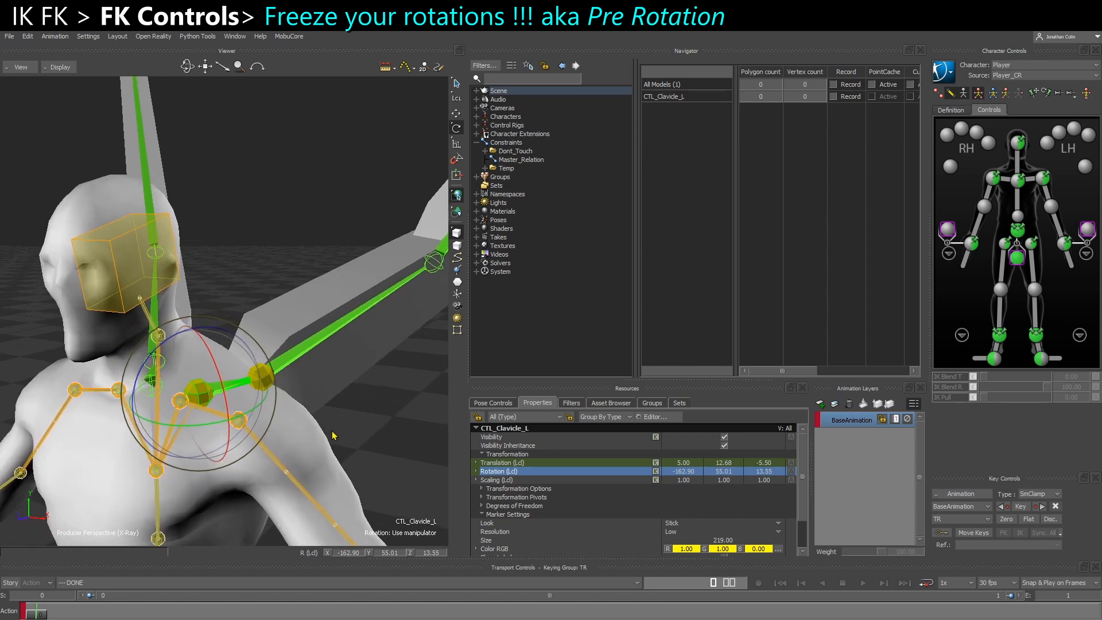
scroll(672, 478, "down", 1)
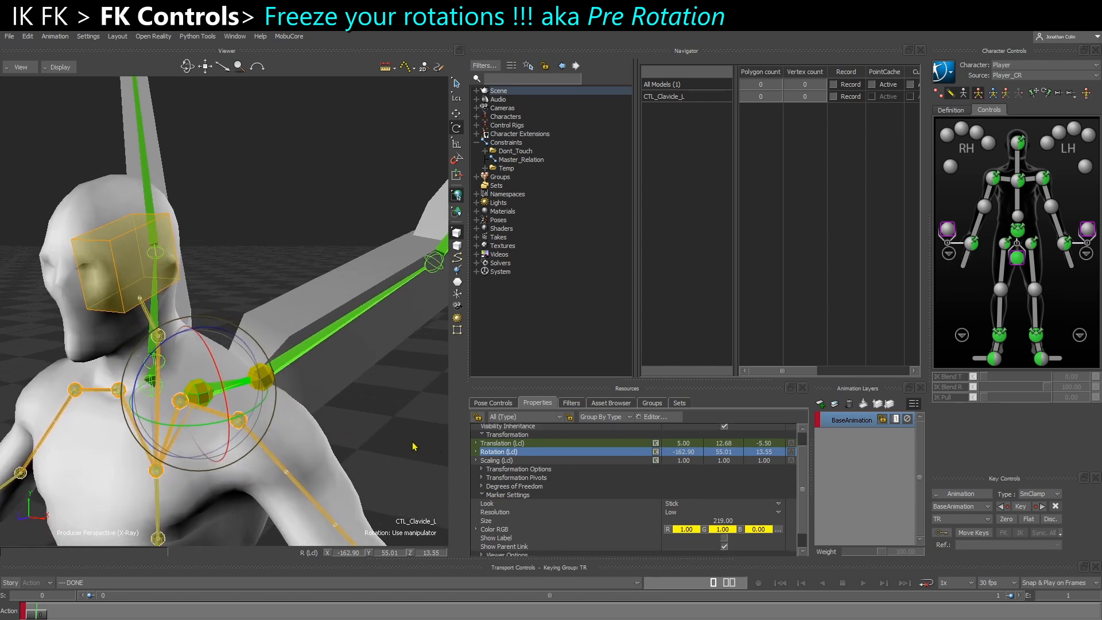
key("ctrl+w")
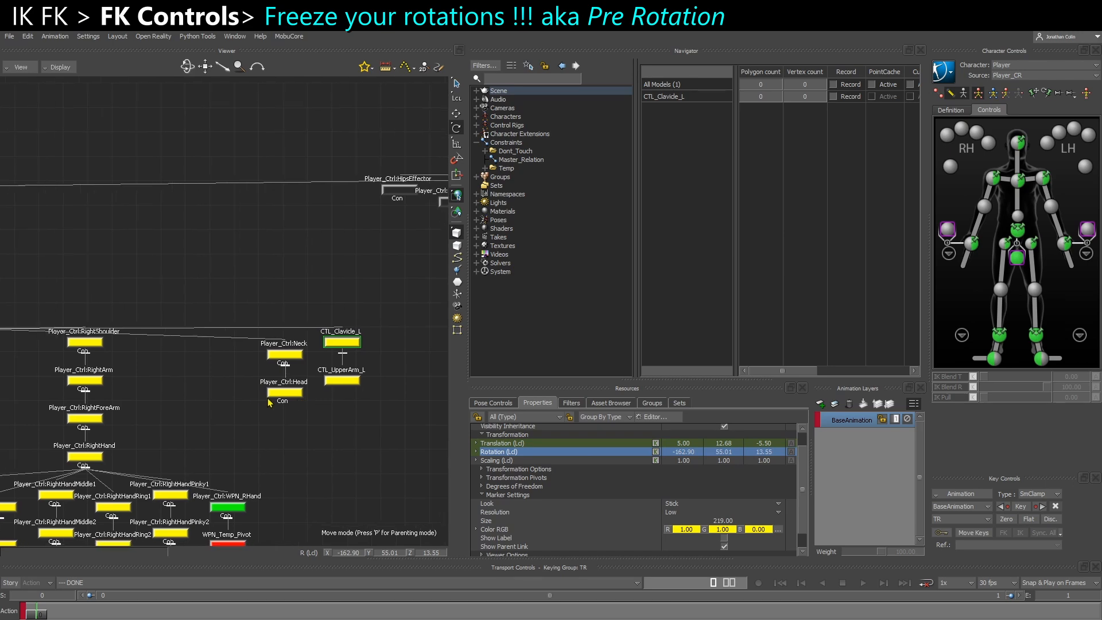
key("ctrl+e")
Collapse the Marker Settings of CTL_Clavicle_L and enable Rotation DOF under its rotation Degrees of Freedom
scroll(519, 517, "down", 1)
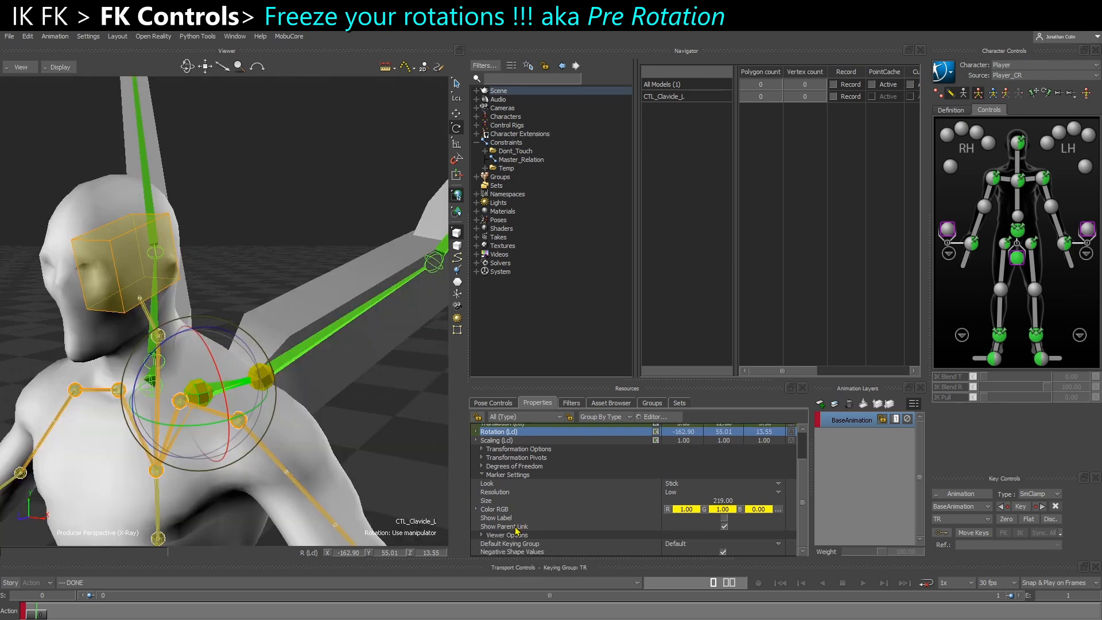
left_click(482, 476)
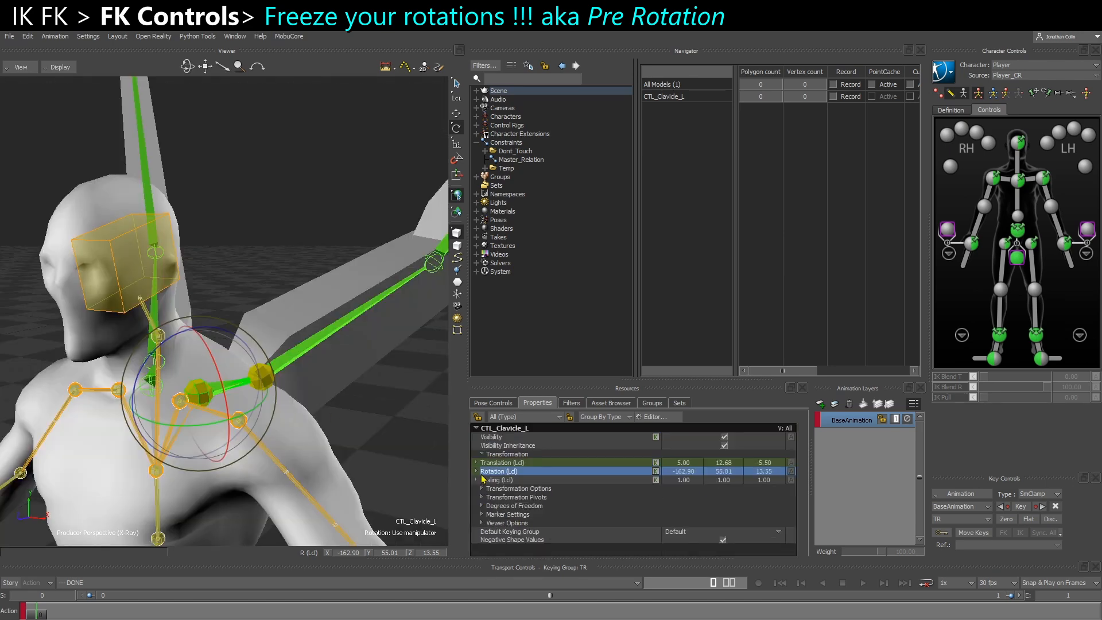
left_click(481, 506)
scroll(503, 523, "down", 1)
left_click(489, 510)
scroll(500, 521, "down", 1)
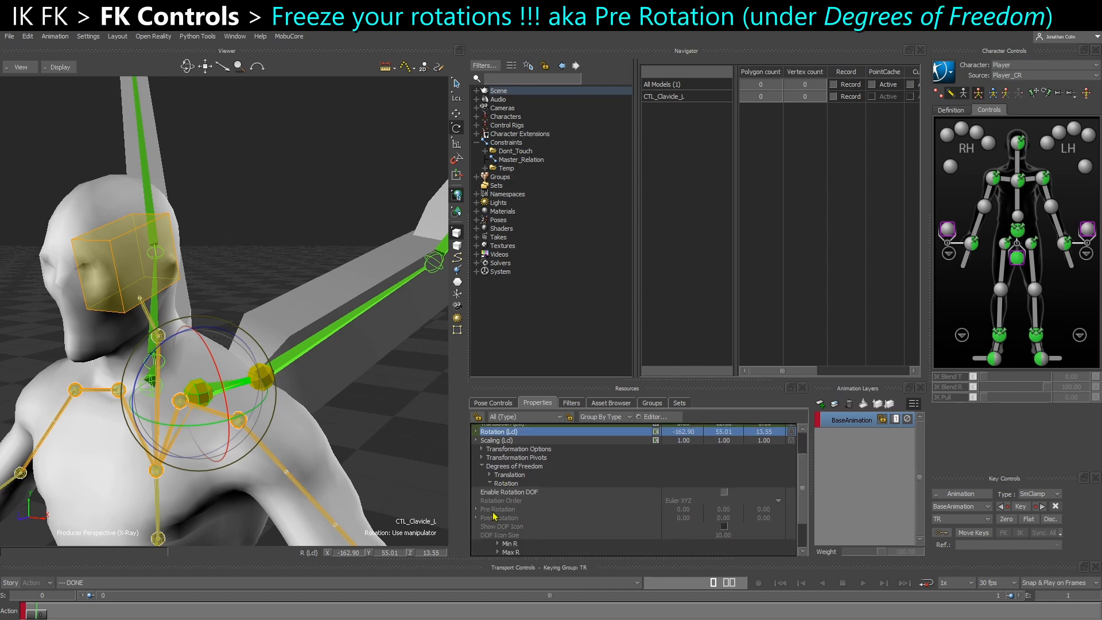
left_click(508, 483)
left_click(510, 492)
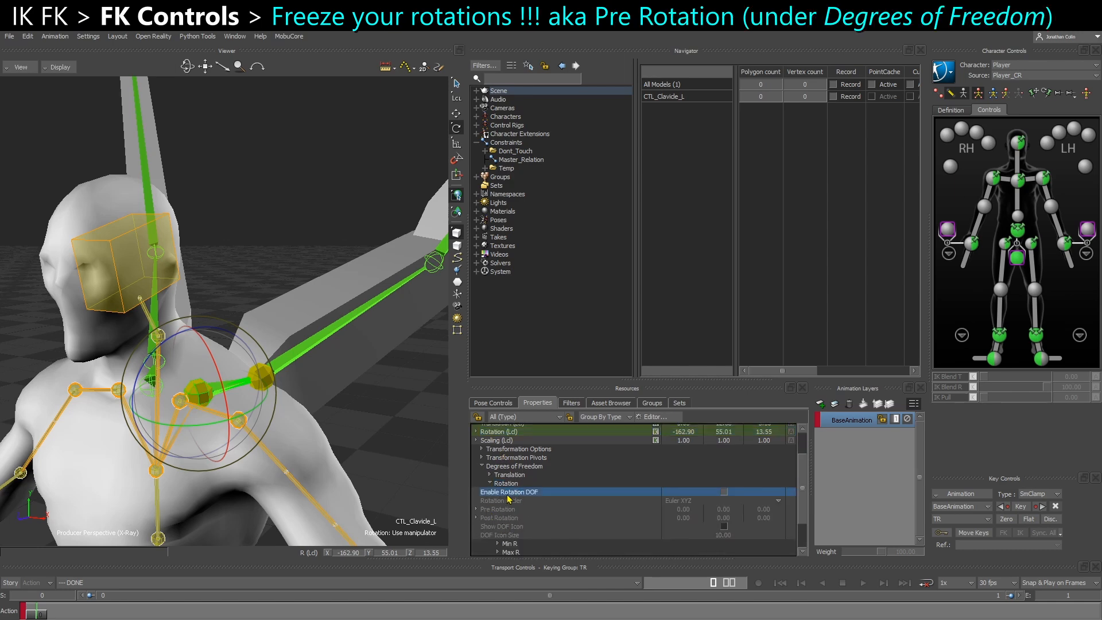
left_click(724, 492)
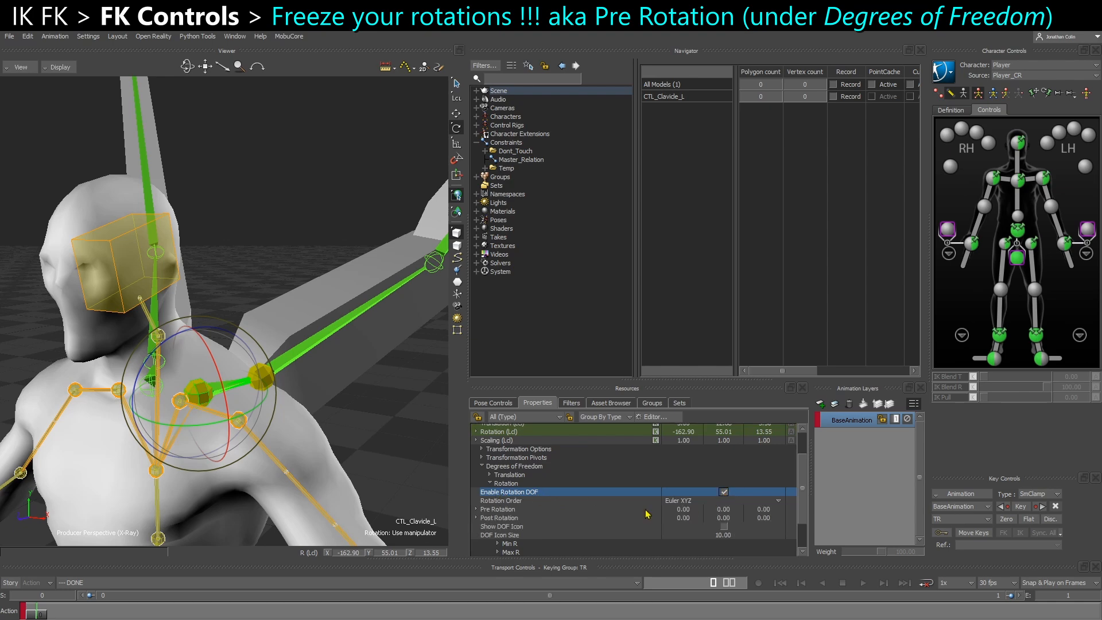
Set the Pre Rotation of CTL_Clavicle_L to -162.90, 55.01, 13.55, matching its local rotation values
left_click(497, 510)
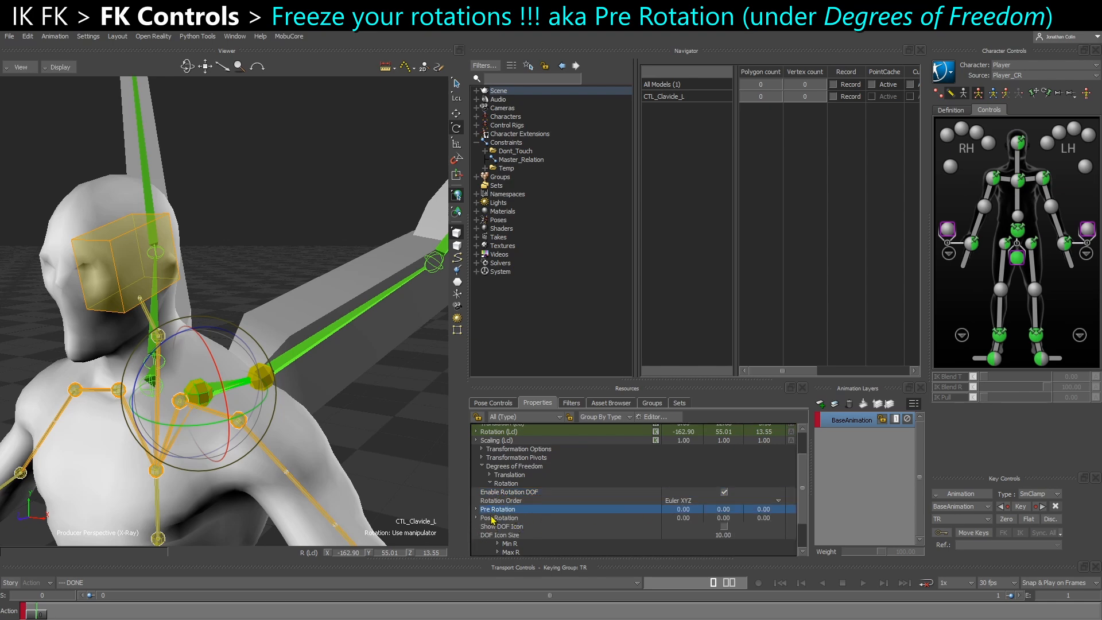
scroll(692, 515, "up", 1)
left_click(685, 529)
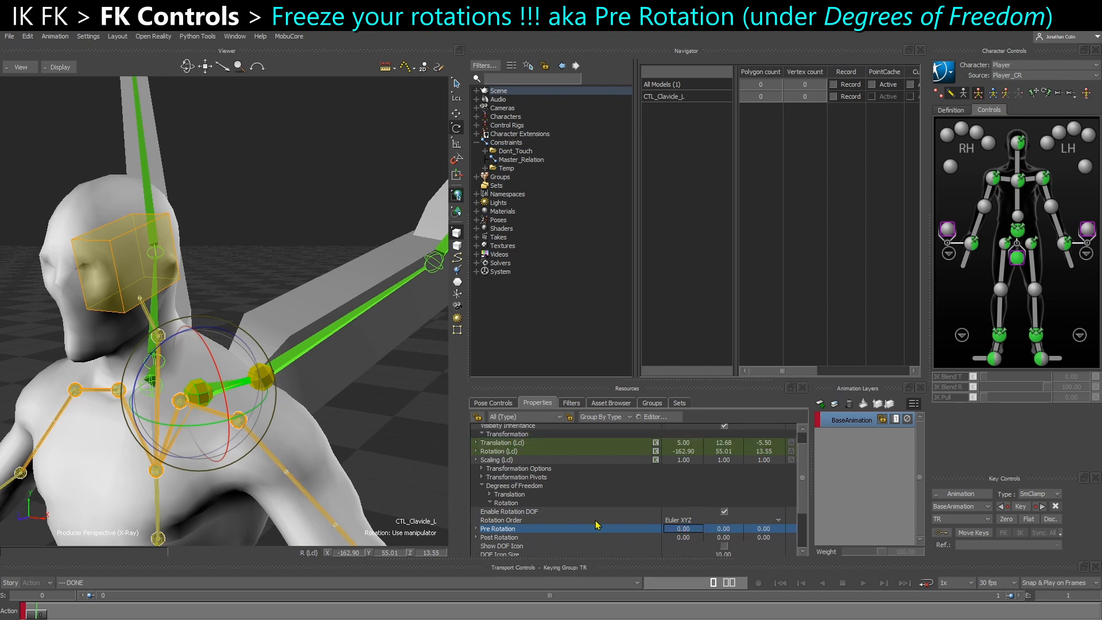
scroll(505, 533, "down", 2)
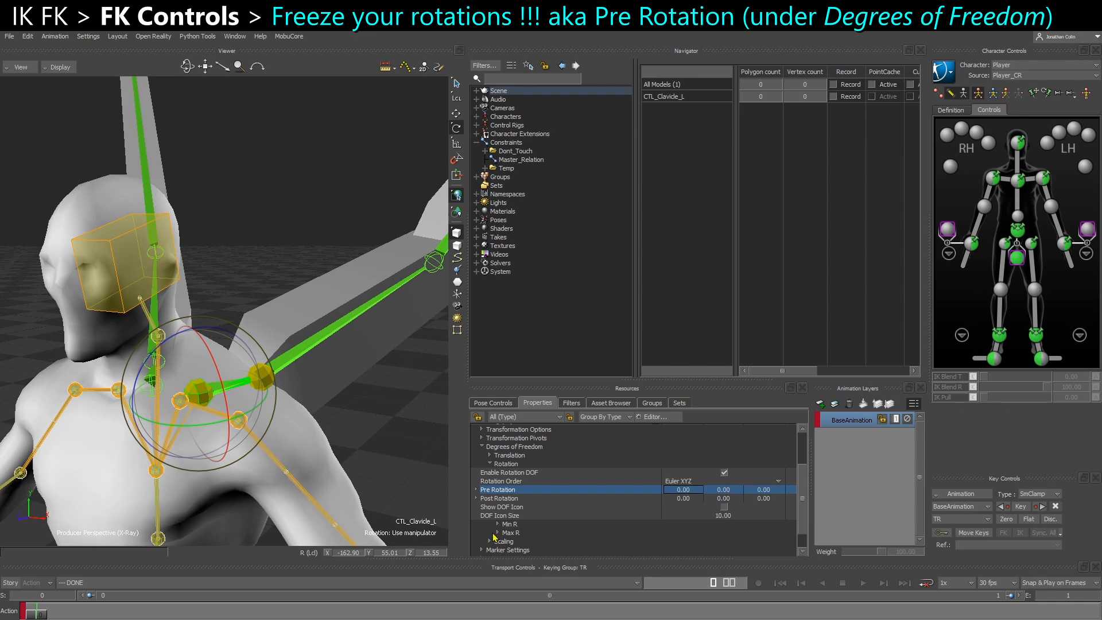
left_click(498, 533)
left_click(498, 518)
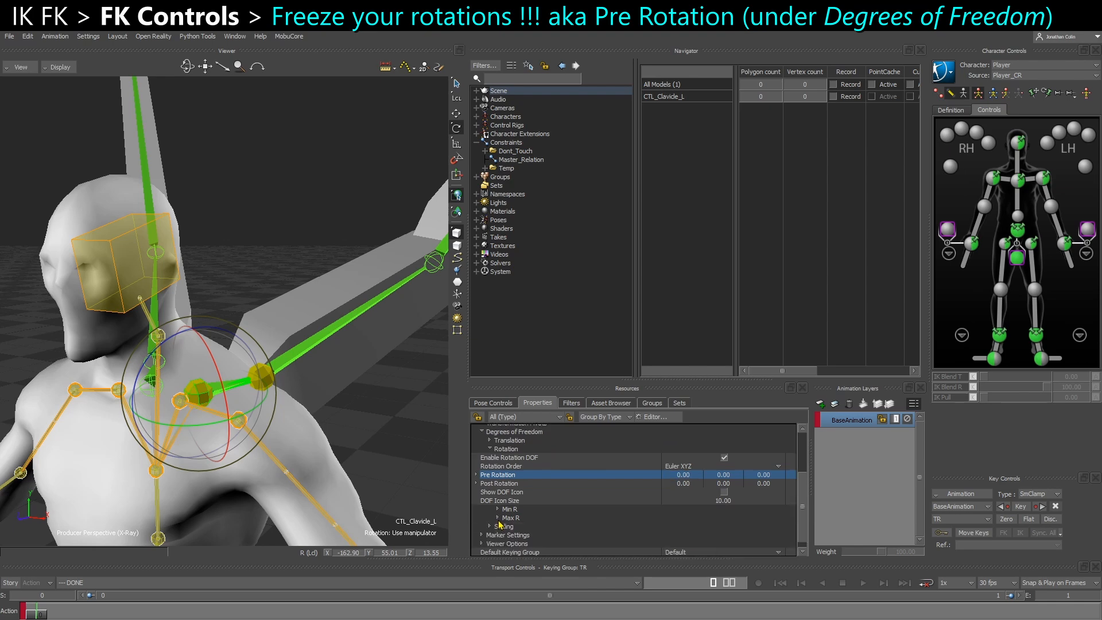
scroll(510, 525, "up", 2)
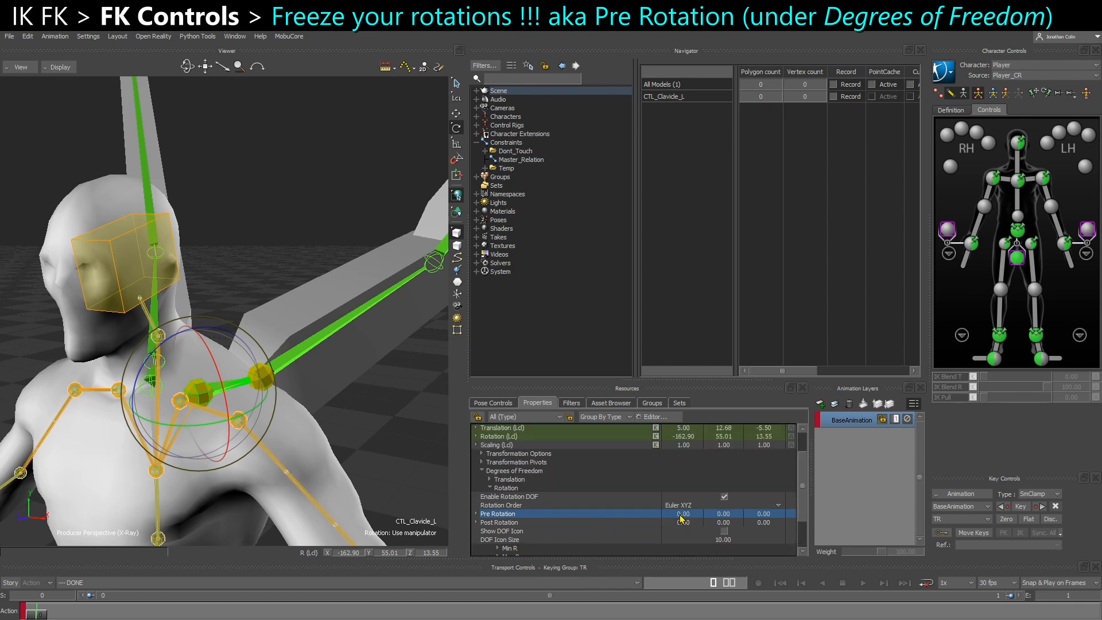
type("-16")
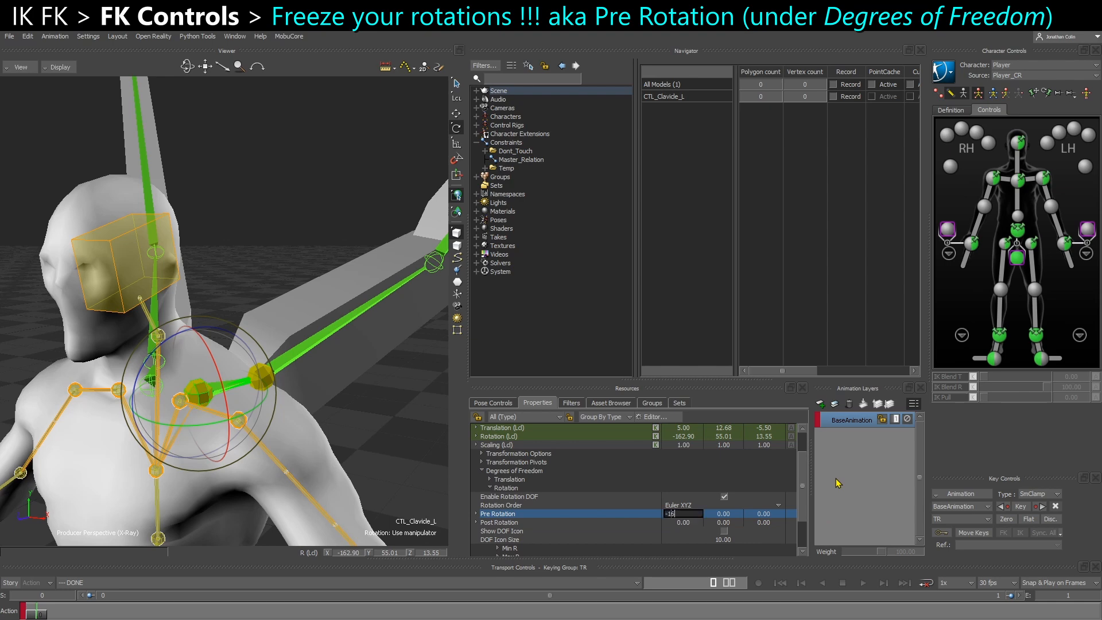
type("2.9")
key("Tab")
type("5")
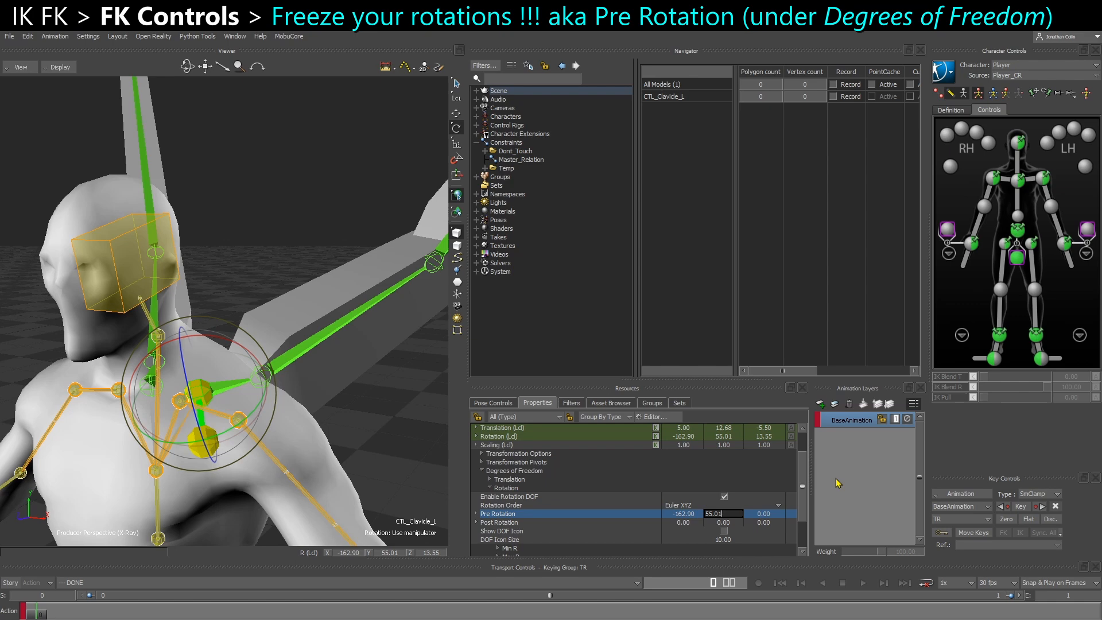
left_click(637, 437)
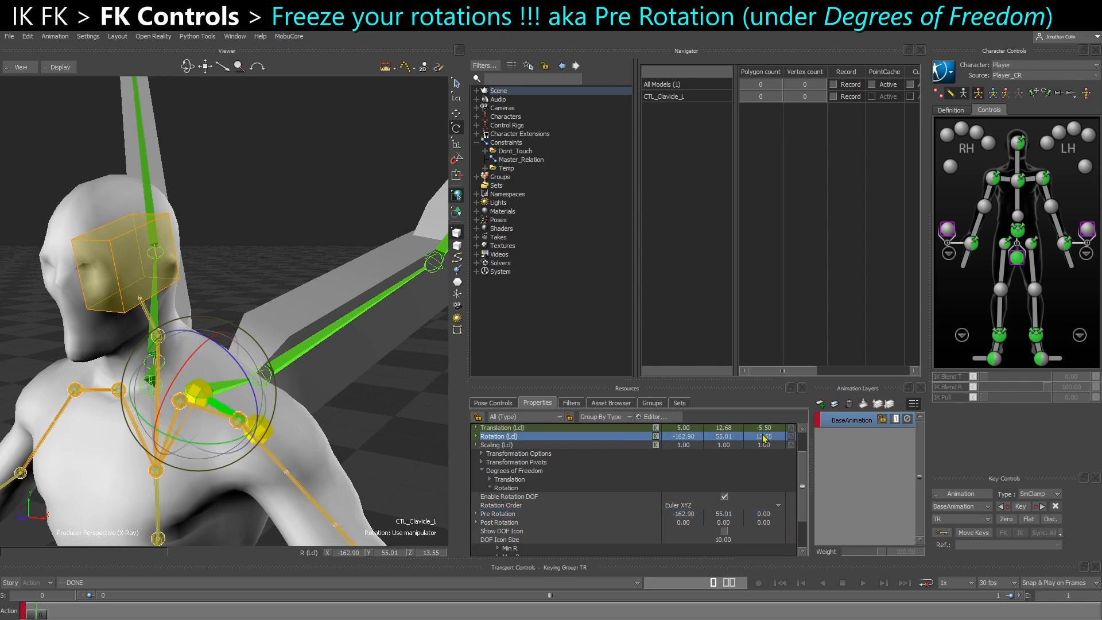
left_click(771, 515)
type("13.55")
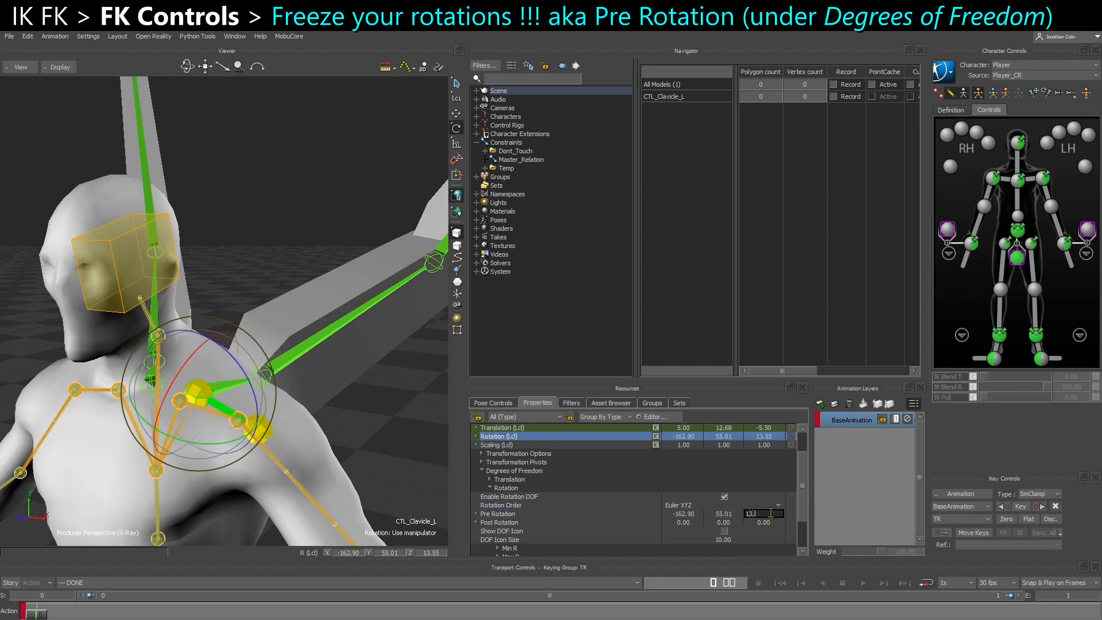
key("Return")
Zero the local rotation of CTL_Clavicle_L on all three axes
left_click_drag(296, 443, 289, 442, "ctrl+shift")
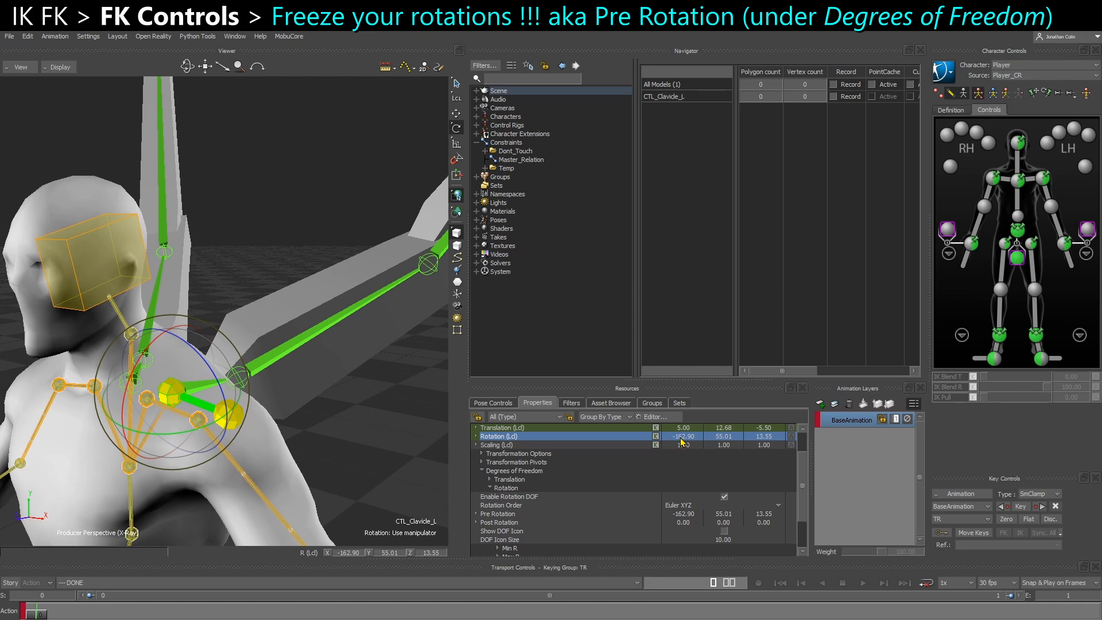
left_click(517, 515)
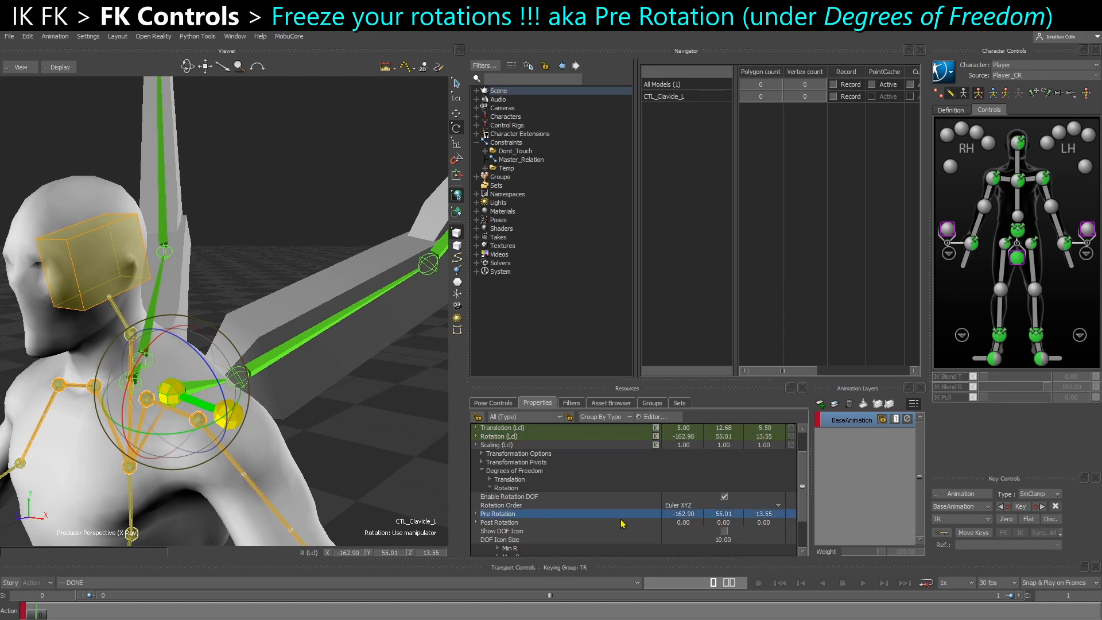
type("0")
key("Tab")
type("0")
key("Tab")
type("0")
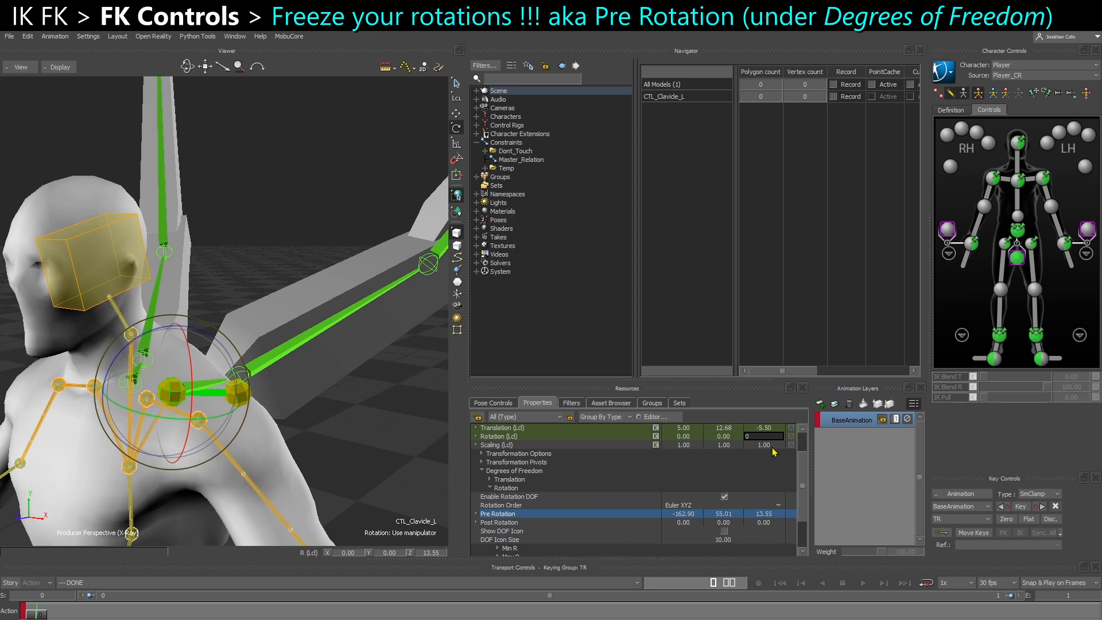
key("Return")
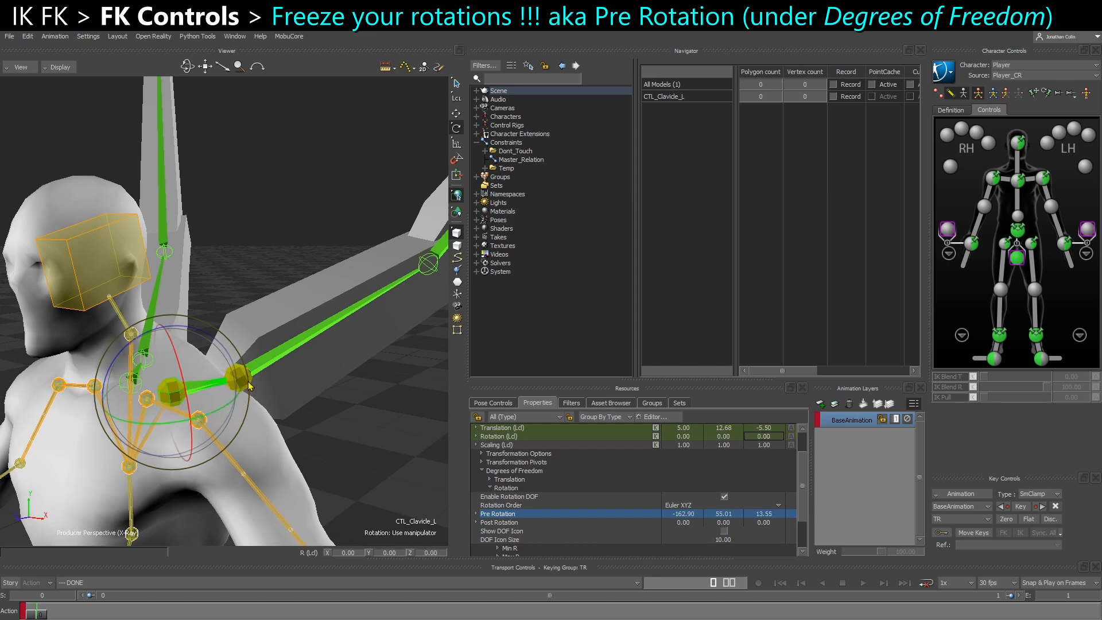
Select the CTL_UpperArm_L marker on the left wing and enable its Rotation DOF
key("t")
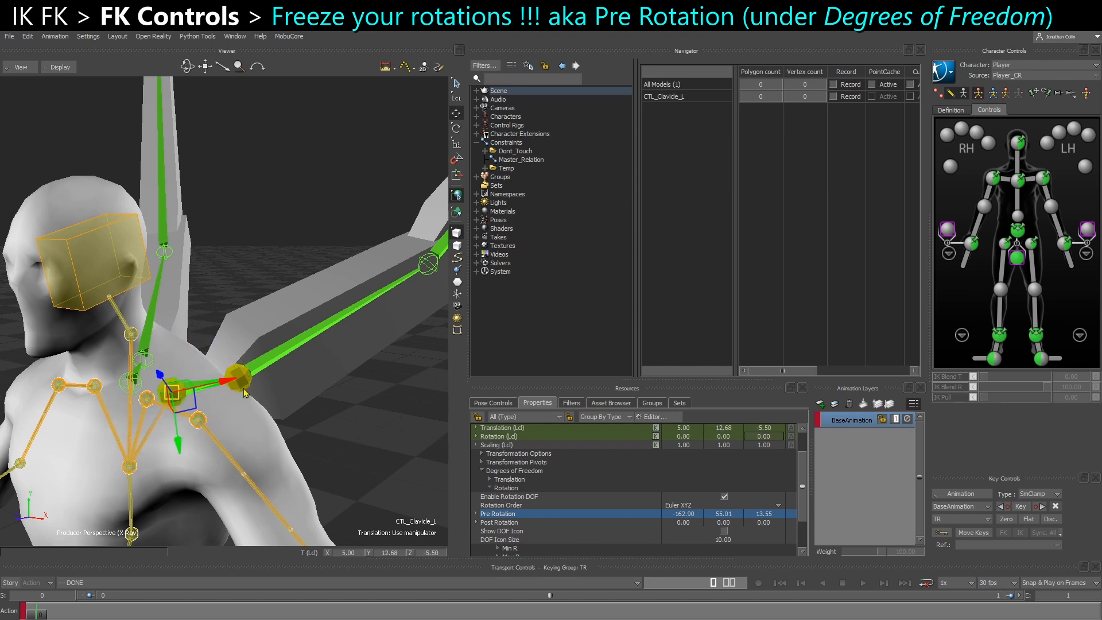
left_click(286, 409)
left_click(192, 387)
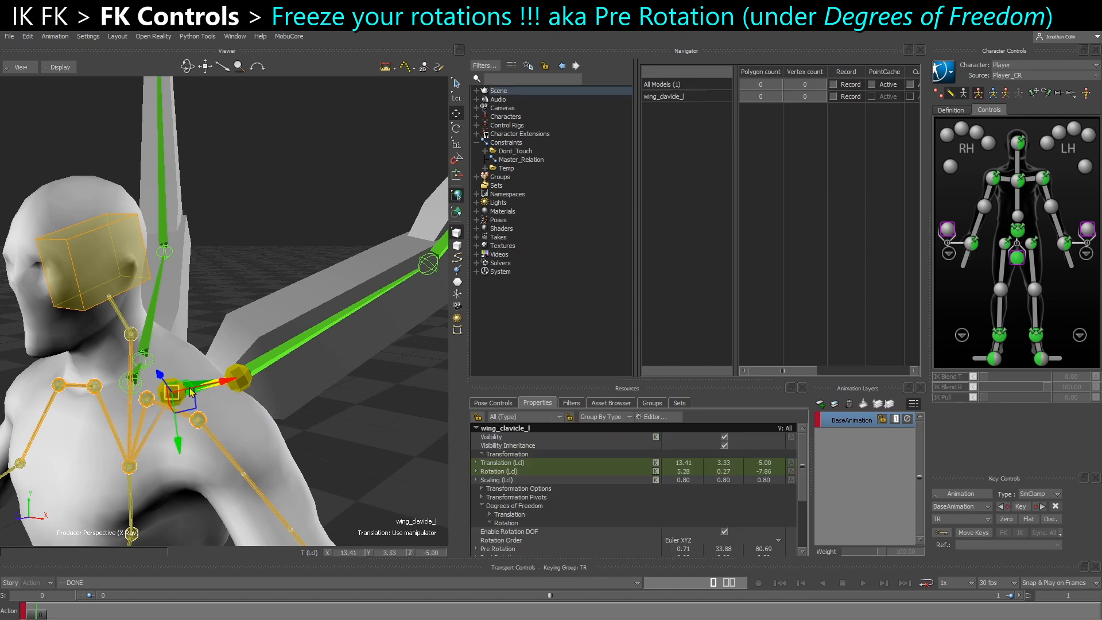
left_click(239, 379)
mouse_move(289, 392)
left_mouse_down("alt")
mouse_move(271, 388)
mouse_move(280, 392)
left_mouse_up("alt")
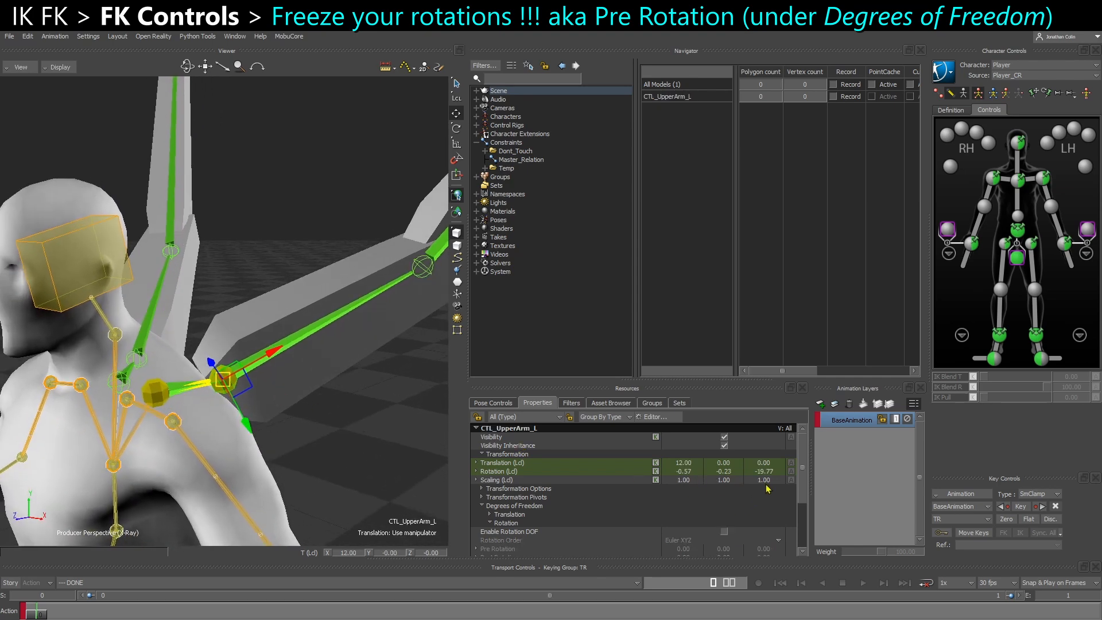
left_click(724, 531)
scroll(688, 532, "down", 1)
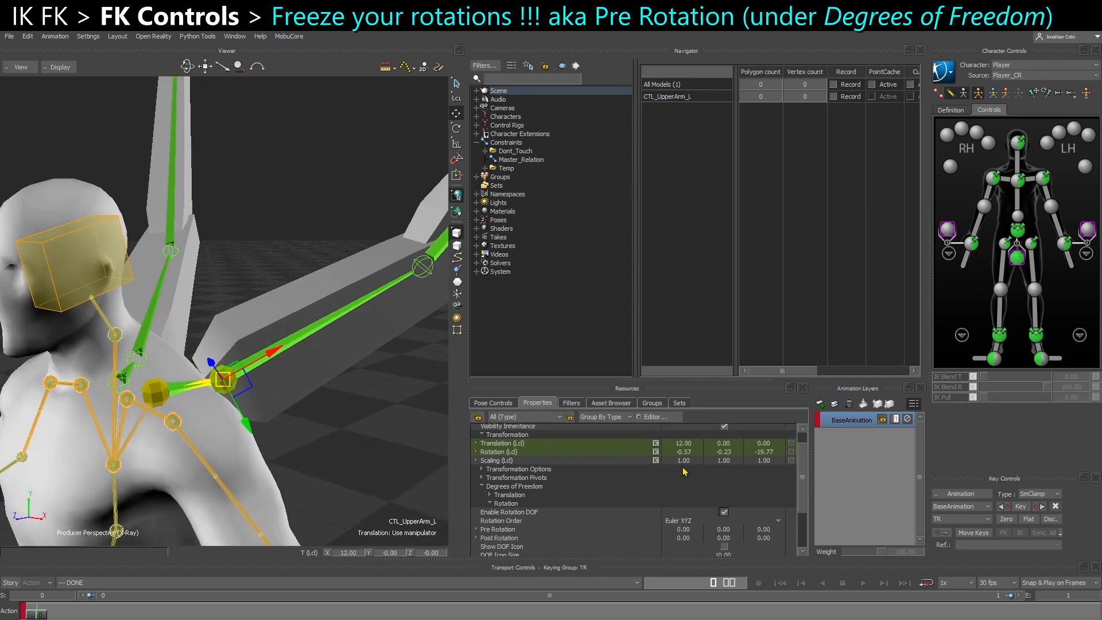
Set the Pre Rotation of CTL_UpperArm_L to -0.57, -0.23, -19.77, matching its local rotation values
double_click(688, 530)
type("-0.57")
key("Tab")
type("-0.23")
key("Tab")
type("-19.77")
key("Return")
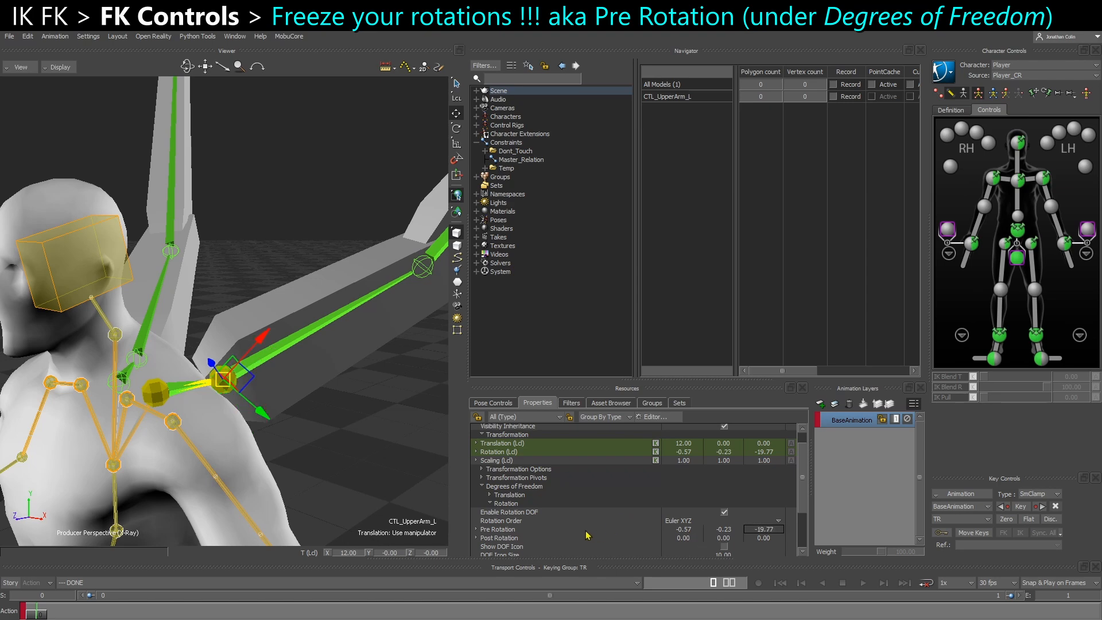
Zero the local rotation of CTL_UpperArm_L on all three axes
left_click(500, 533)
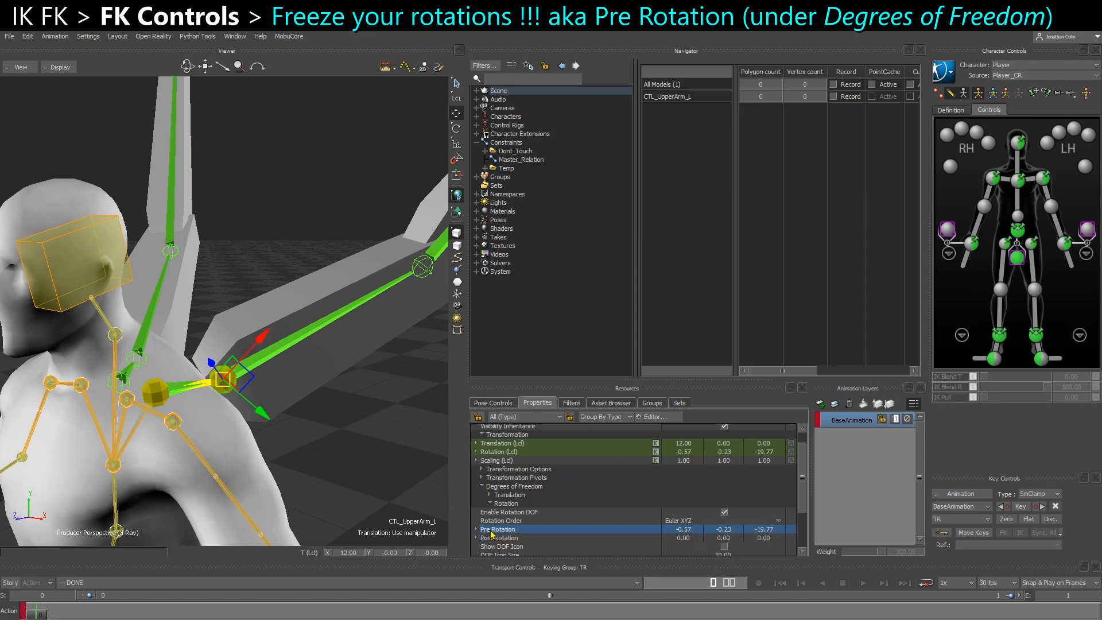
left_click(693, 455)
type("0")
key("Tab")
type("0")
key("Tab")
type("0")
key("Return")
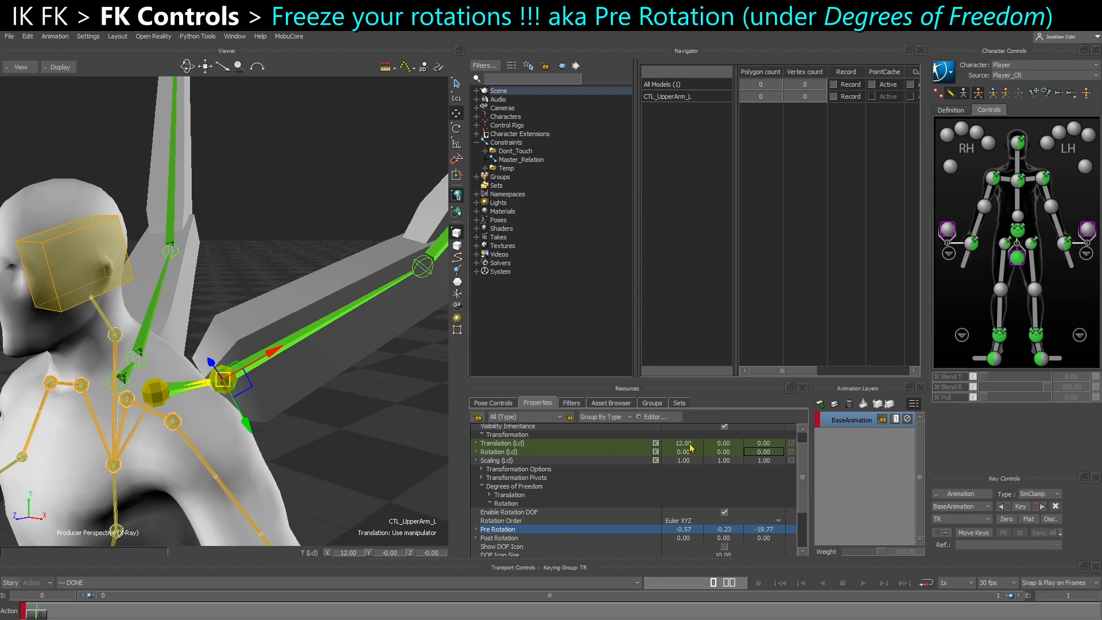
Duplicate CTL_UpperArm_L and align the copy's translation and rotation to the left wing's elbow joint
left_click(219, 386)
left_click(219, 387)
left_click_drag(364, 385, 305, 388, "shift")
scroll(326, 390, "down", 1)
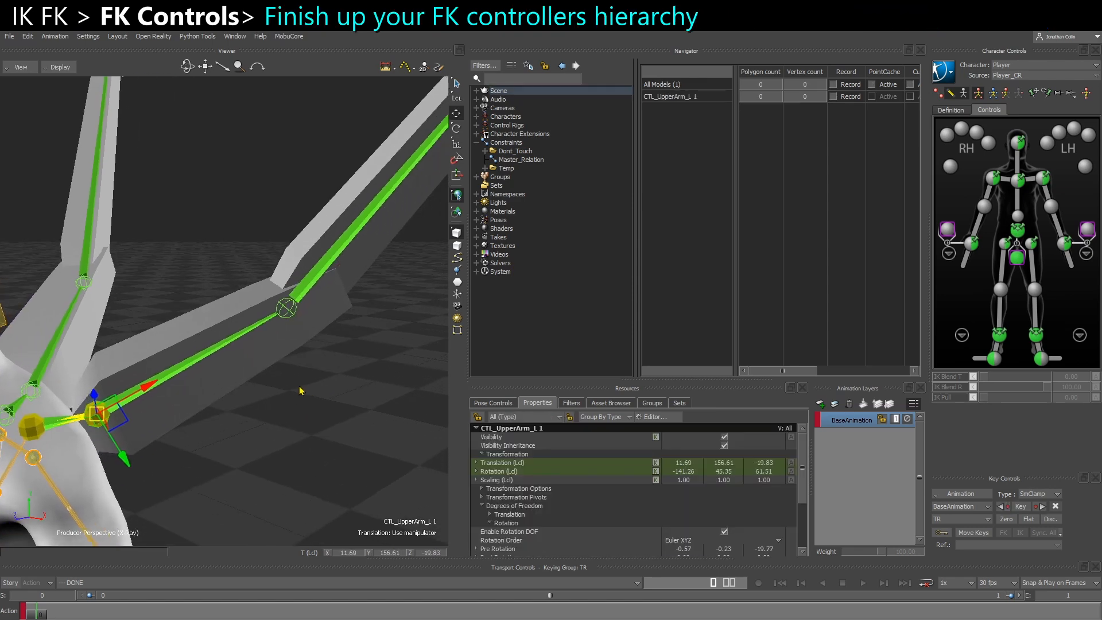
left_click_drag(289, 309, 295, 277, "alt")
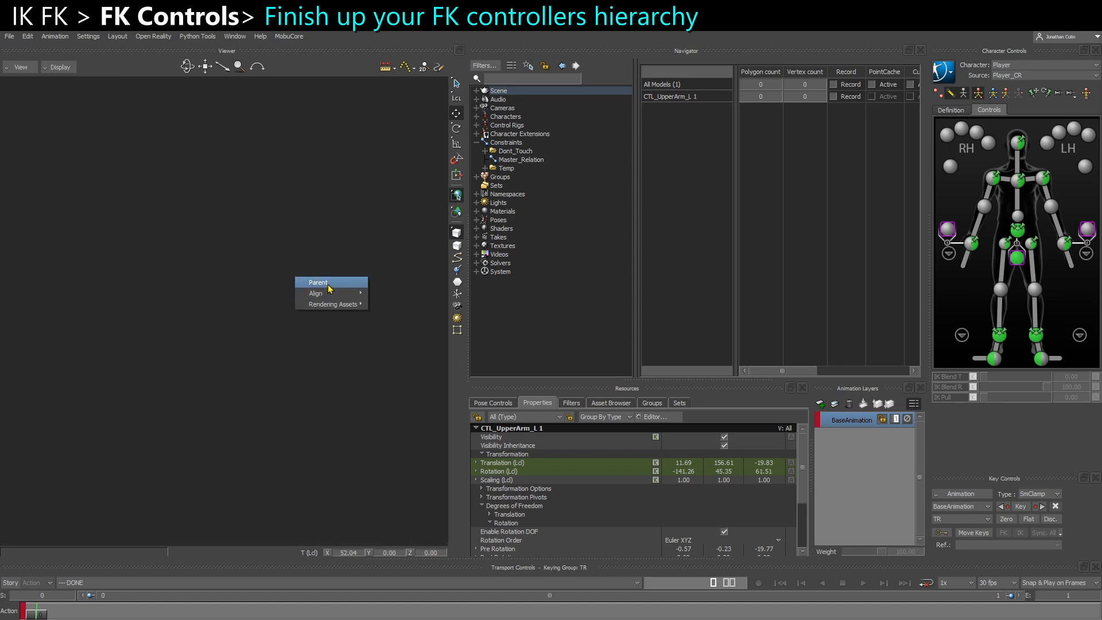
mouse_move(331, 293)
left_click(400, 306)
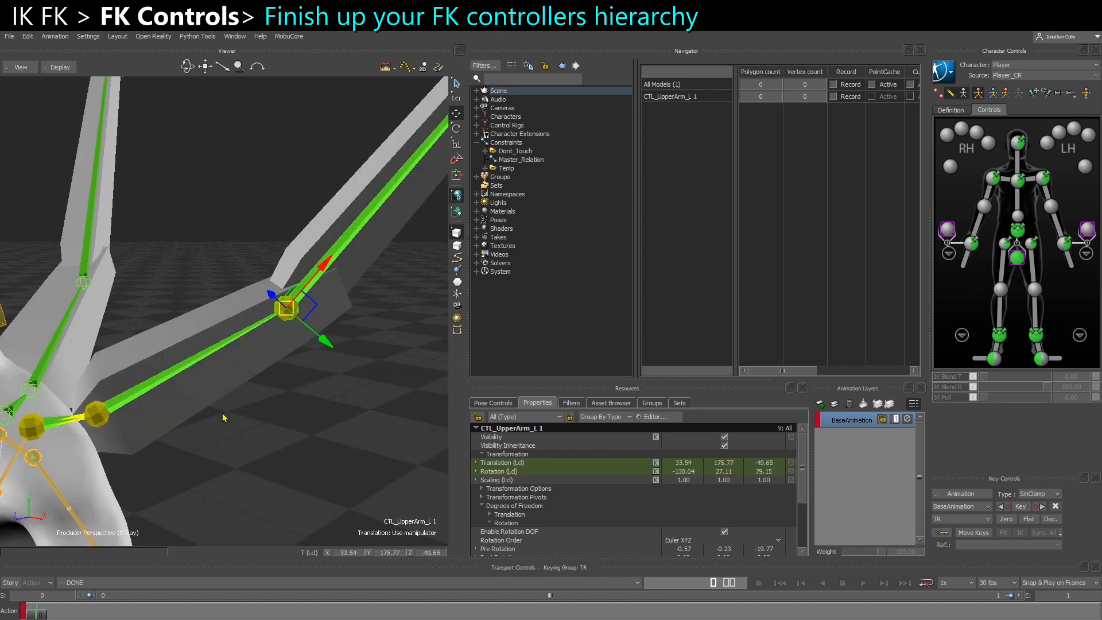
Parent the duplicated marker to CTL_UpperArm_L and rename it CTL_LowerArm_L in the schematic
left_click_drag(95, 415, 91, 404, "alt")
left_click(111, 408)
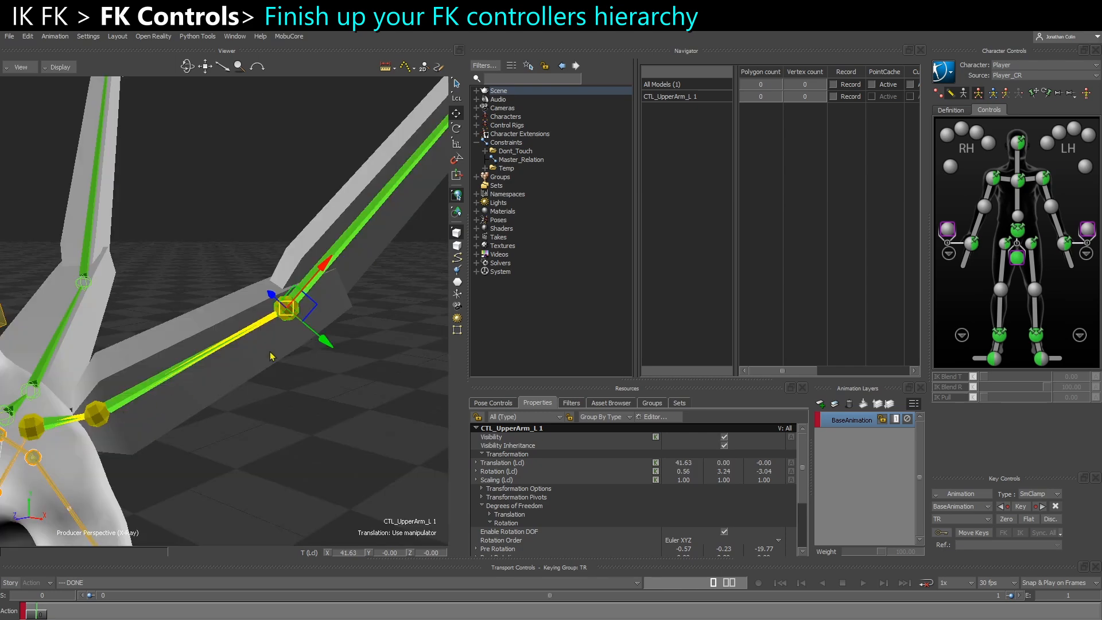
key("ctrl+w")
right_click(344, 430)
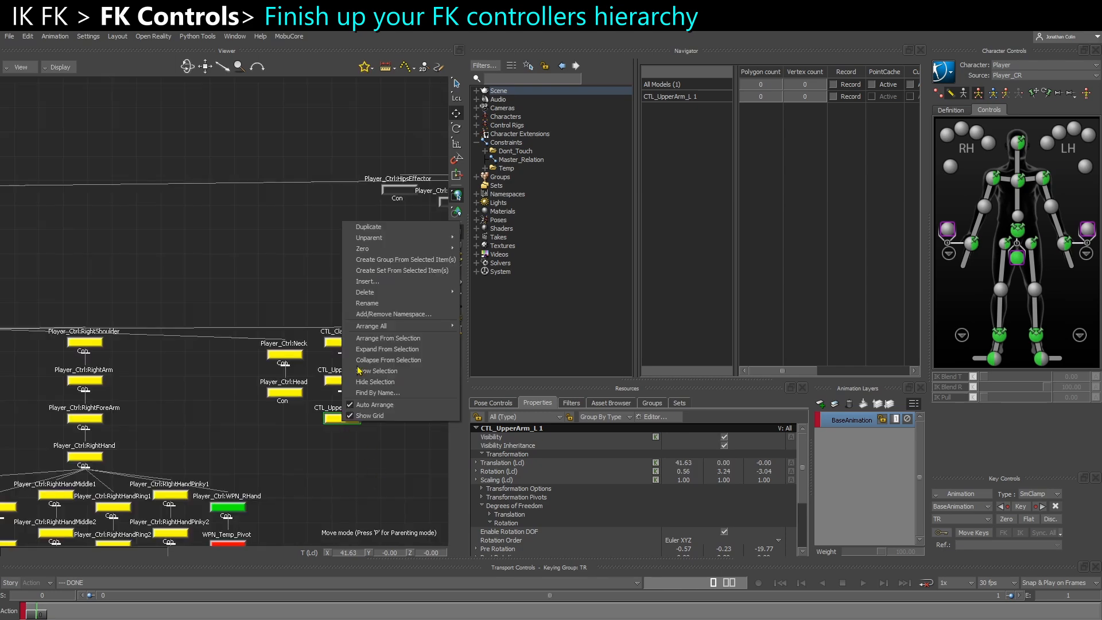
left_click(383, 304)
key("BackSpace")
key("BackSpace")
key("BackSpace")
key("BackSpace")
key("BackSpace")
type("Low")
key("Return")
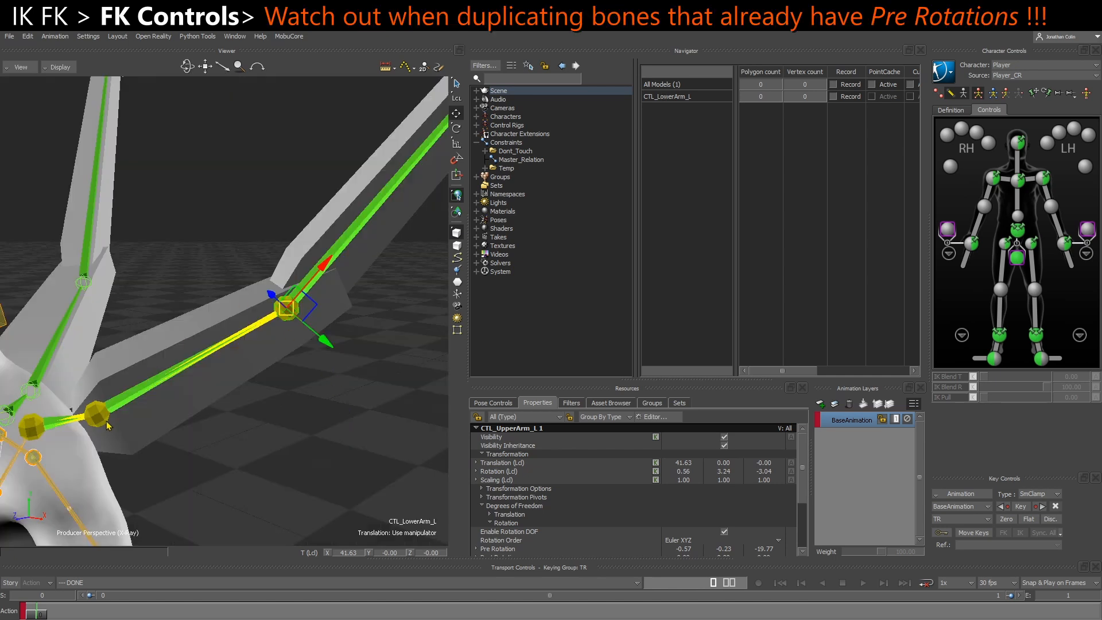
Reset the Pre Rotation inherited by CTL_LowerArm_L to 0 on all three axes
left_click(92, 422)
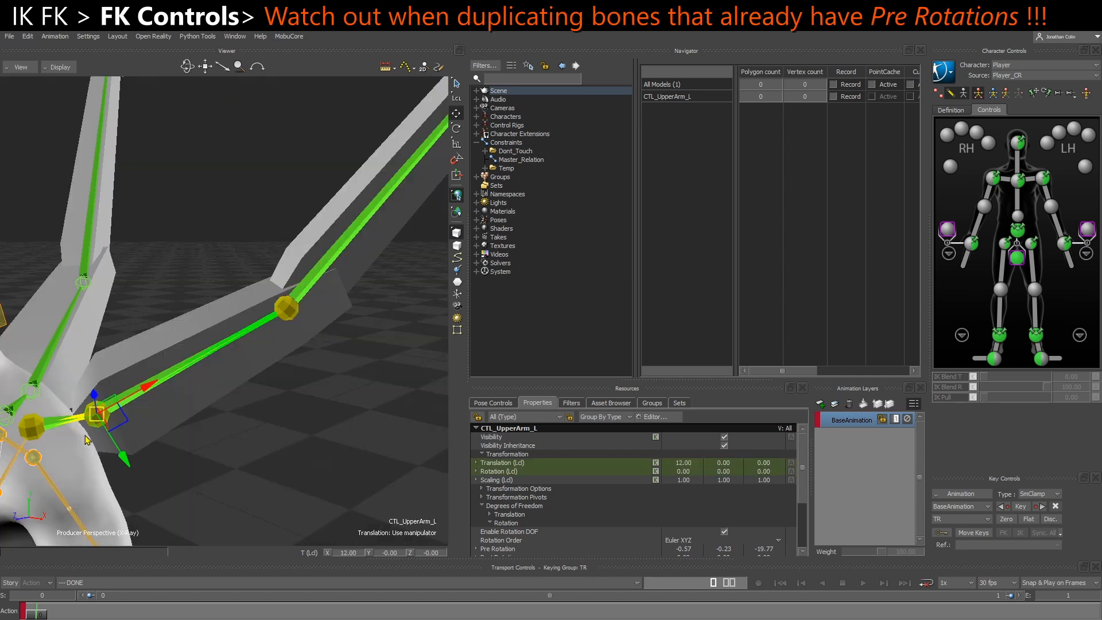
scroll(567, 537, "down", 1)
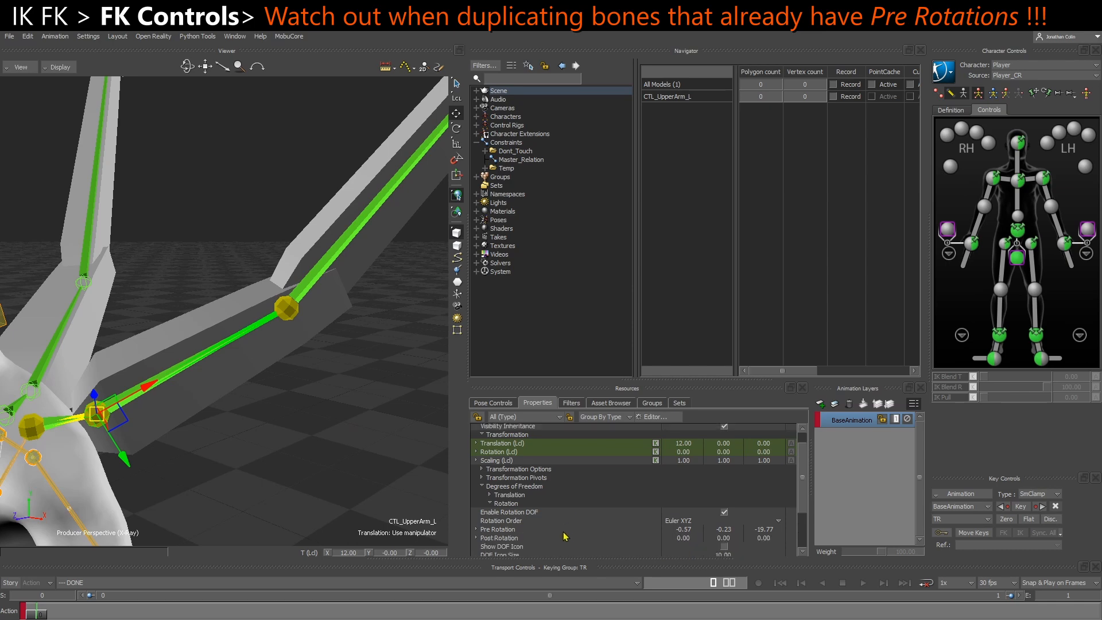
left_click(291, 316)
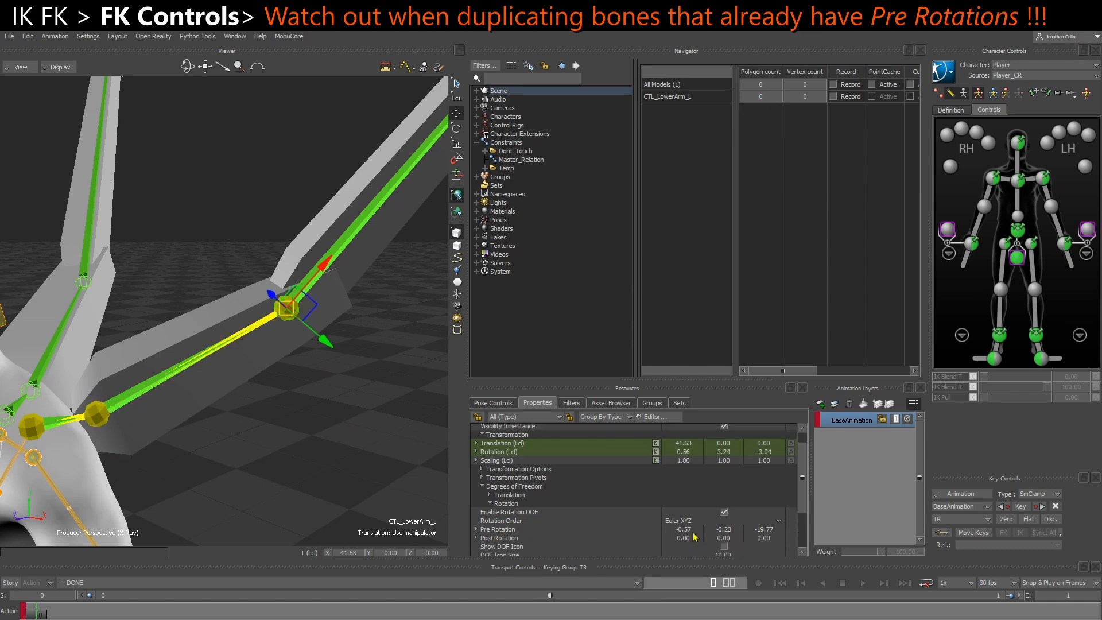
left_click(692, 530)
type("0")
key("Tab")
type("0")
key("Tab")
type("0")
key("Return")
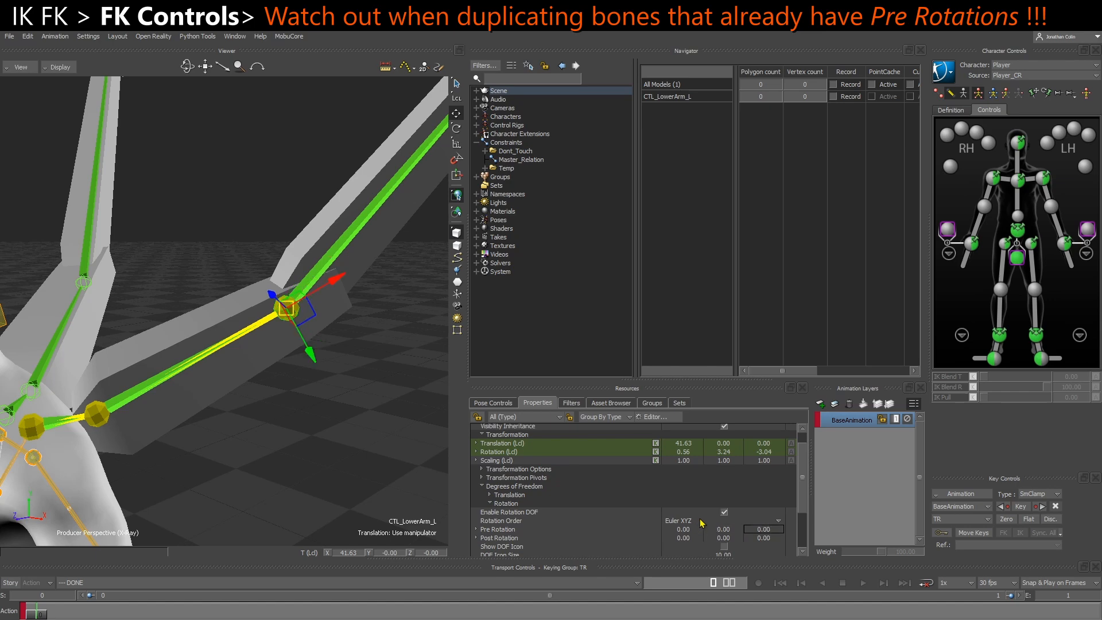
Realign CTL_LowerArm_L to the left wing's elbow joint
left_click(309, 284, "alt")
mouse_move(349, 282)
left_click(439, 295)
Duplicate CTL_LowerArm_L and align the copy to the joint at the left wing's outer end
left_click_drag(369, 305, 297, 327, "shift")
key("ctrl+c")
key("ctrl+v")
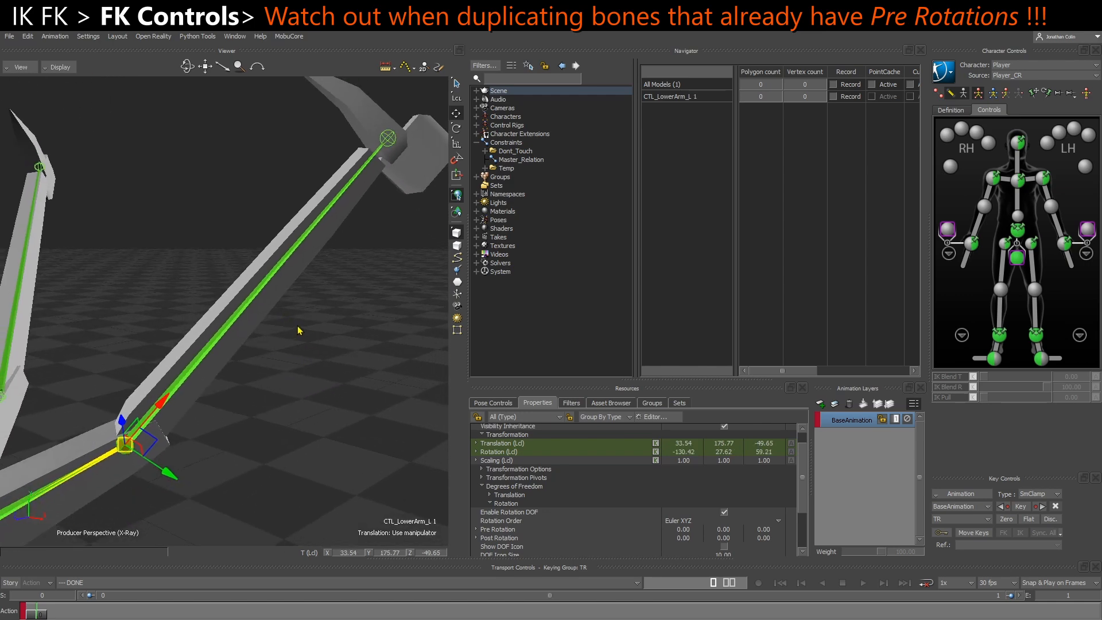
left_click_drag(370, 284, 313, 340, "shift")
left_click(324, 205, "alt")
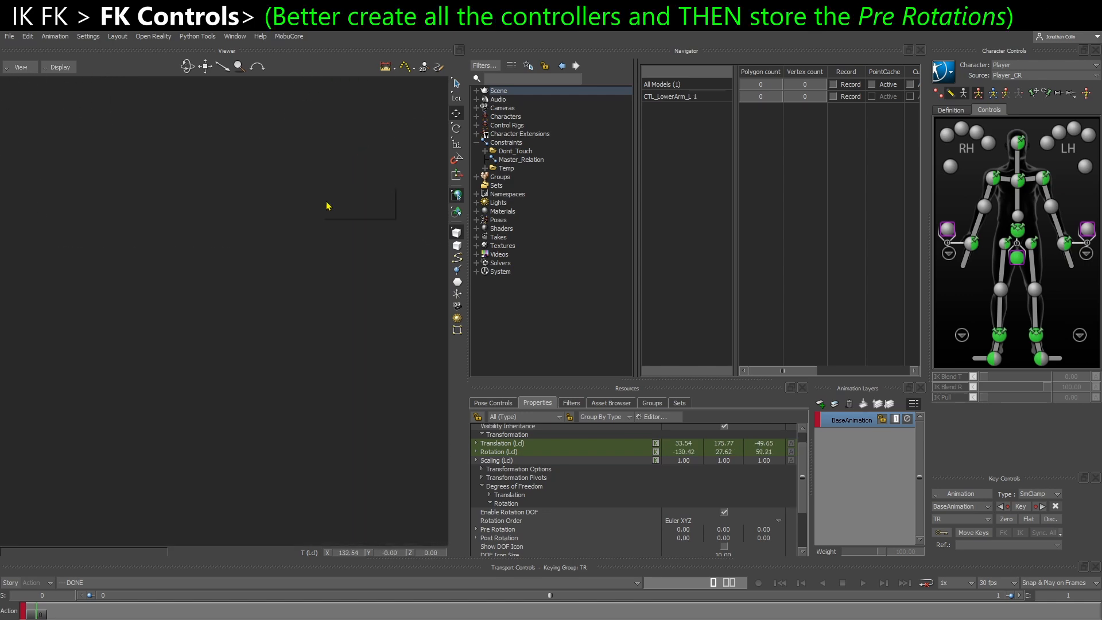
left_click(327, 204, "alt")
mouse_move(346, 203)
left_click(434, 216)
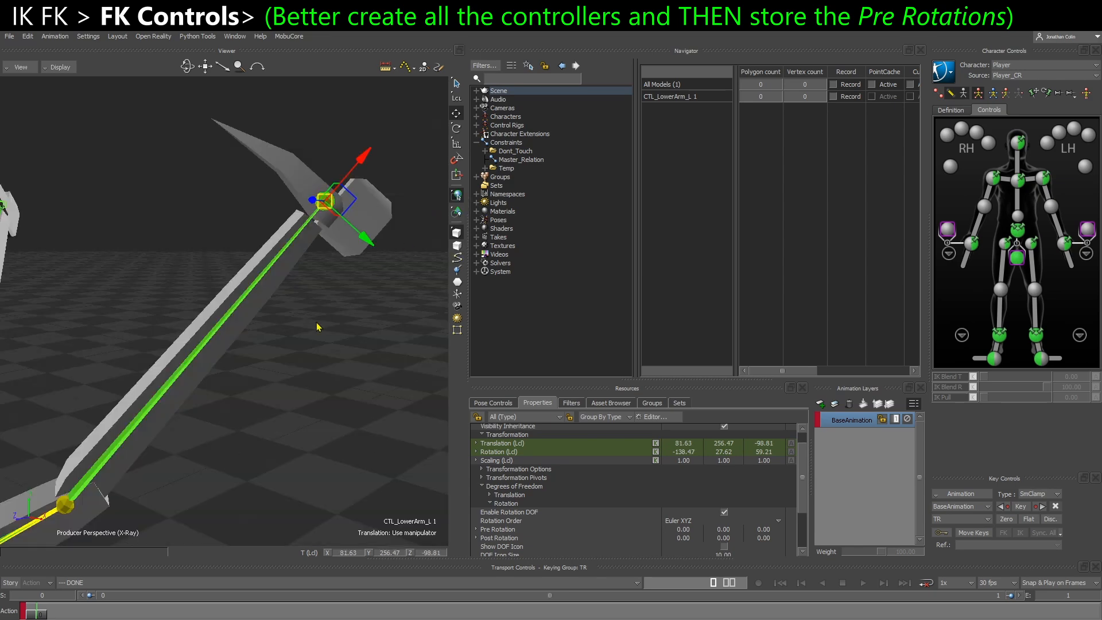
Parent the new marker copy under CTL_LowerArm_L in the schematic
key("ctrl+w")
left_click(315, 419, "alt")
left_click(341, 414)
left_click_drag(349, 437, 319, 403, "shift")
scroll(349, 418, "up", 2)
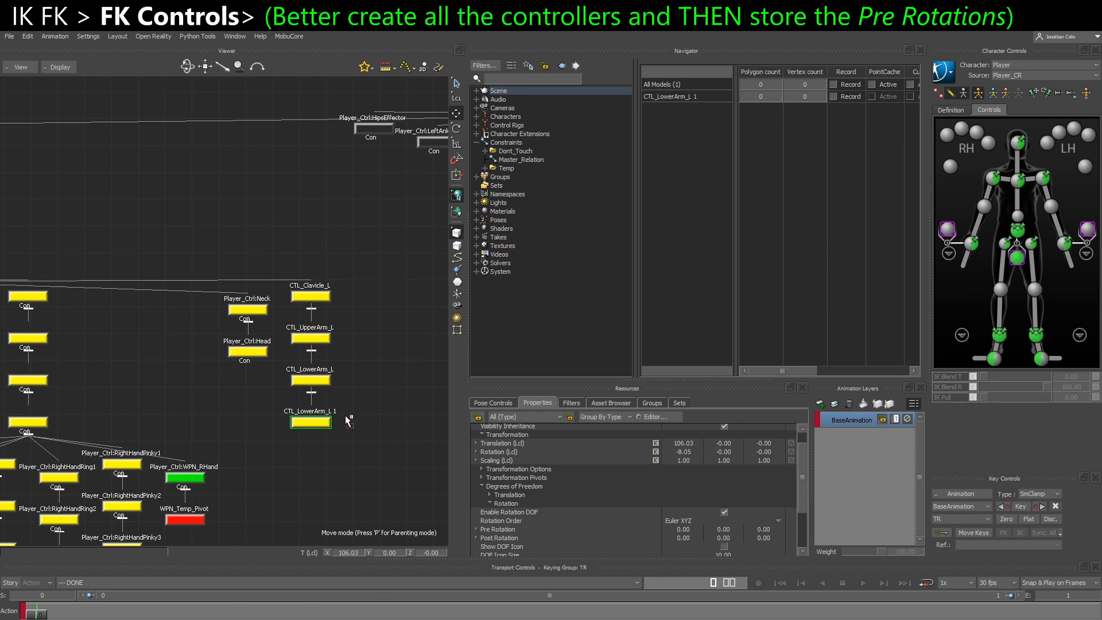
Rename the CTL_LowerArm_L 1 marker to CTL_Hand_L
left_click(319, 382, "shift")
left_click(319, 385, "shift")
left_click(289, 480)
left_click(316, 424)
right_click(316, 423)
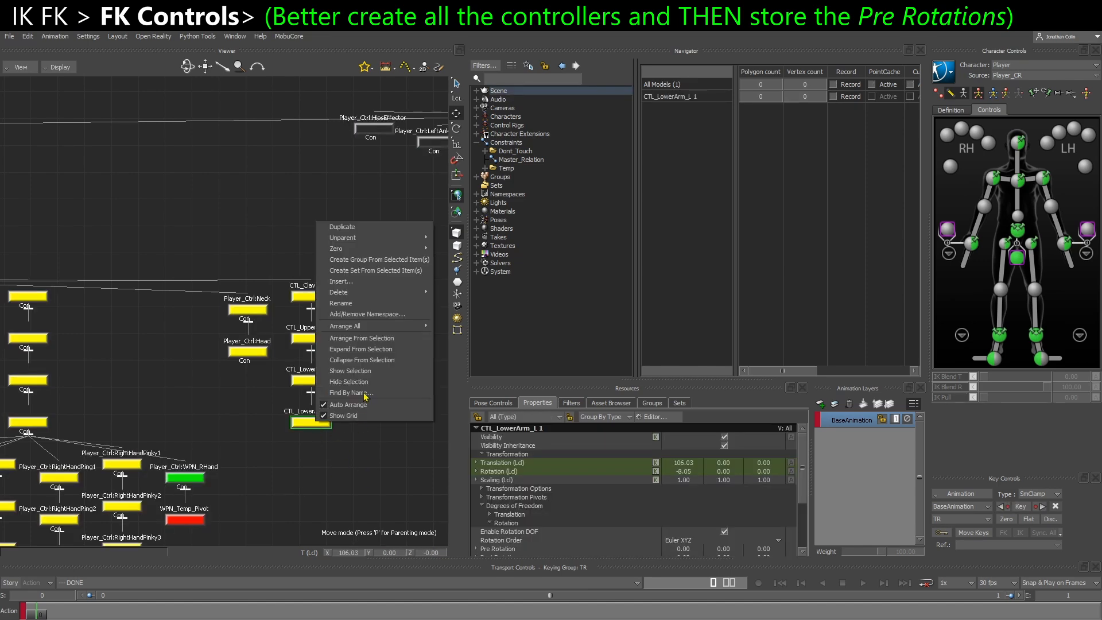
left_click(373, 305)
left_click(374, 430)
key("BackSpace")
key("BackSpace")
double_click(344, 428)
key("BackSpace")
type("Hand")
key("Return")
Examine the local rotation and Pre Rotation values of each marker in the left wing's FK chain
left_click(318, 382)
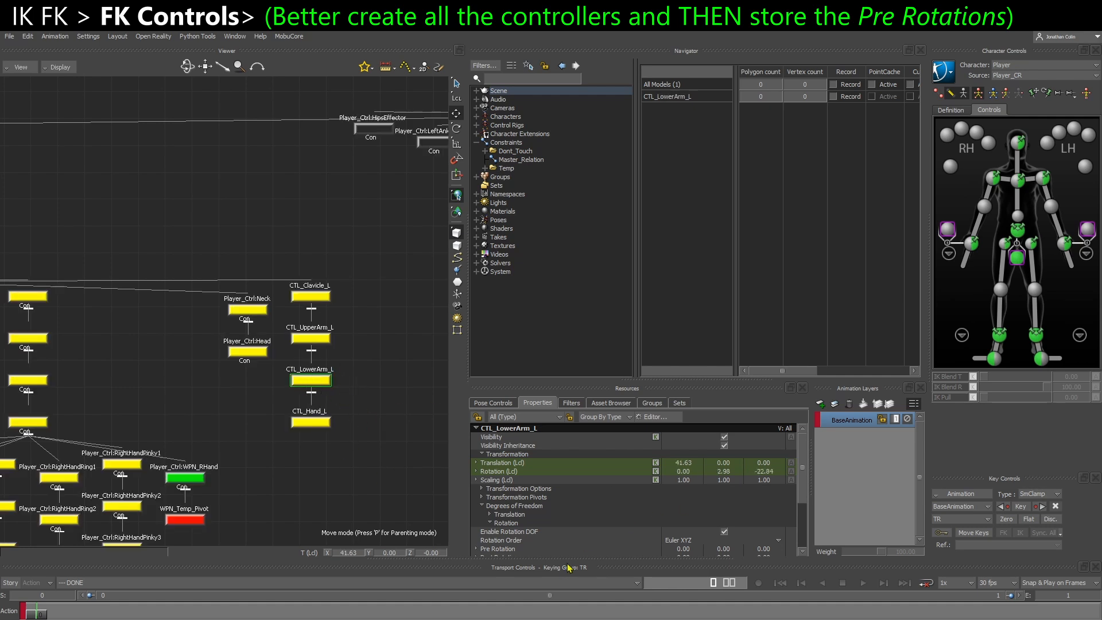
scroll(523, 542, "down", 1)
left_click_drag(352, 264, 297, 303)
left_click_drag(349, 320, 301, 357)
left_click_drag(354, 357, 292, 399)
left_click_drag(356, 400, 306, 432)
key("ctrl+e")
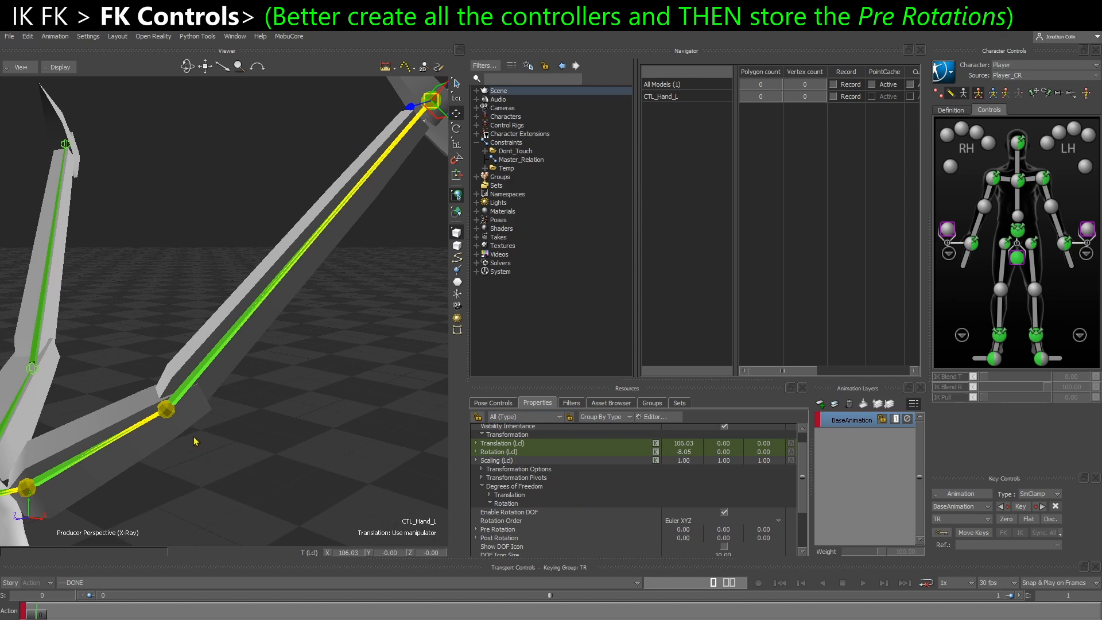
left_click(166, 414)
mouse_move(255, 468)
left_mouse_down("shift")
mouse_move(280, 471)
mouse_move(264, 457)
left_mouse_up("shift")
left_click(99, 486)
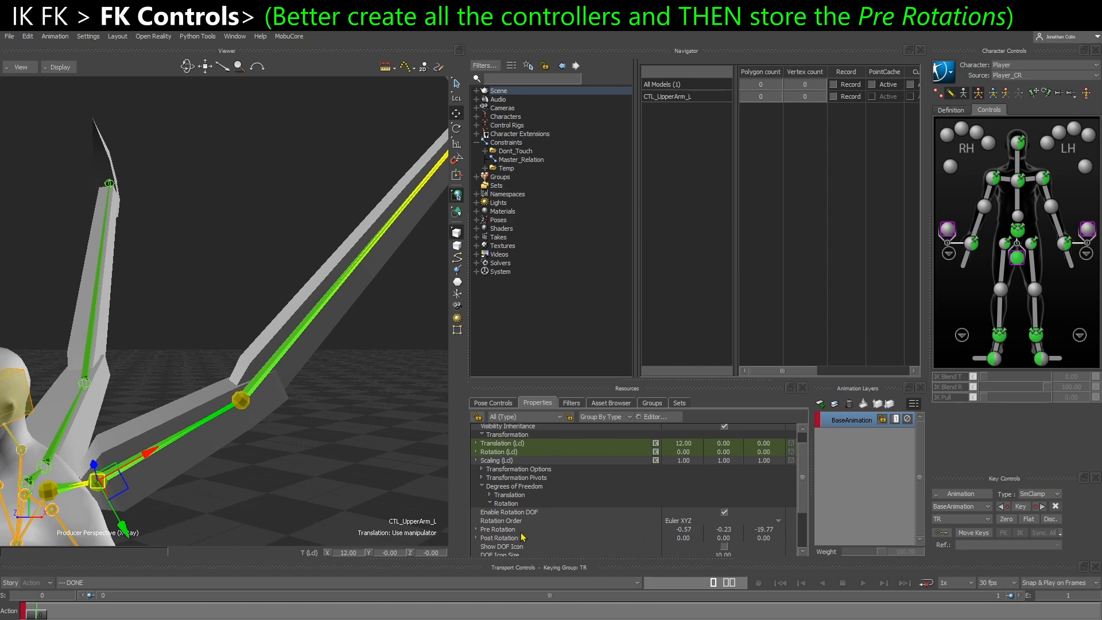
Set the Pre Rotation of CTL_LowerArm_L to 2.98 on Y and -22.84 on Z, matching its local rotation
left_click(244, 405)
left_click_drag(293, 413, 244, 431, "shift")
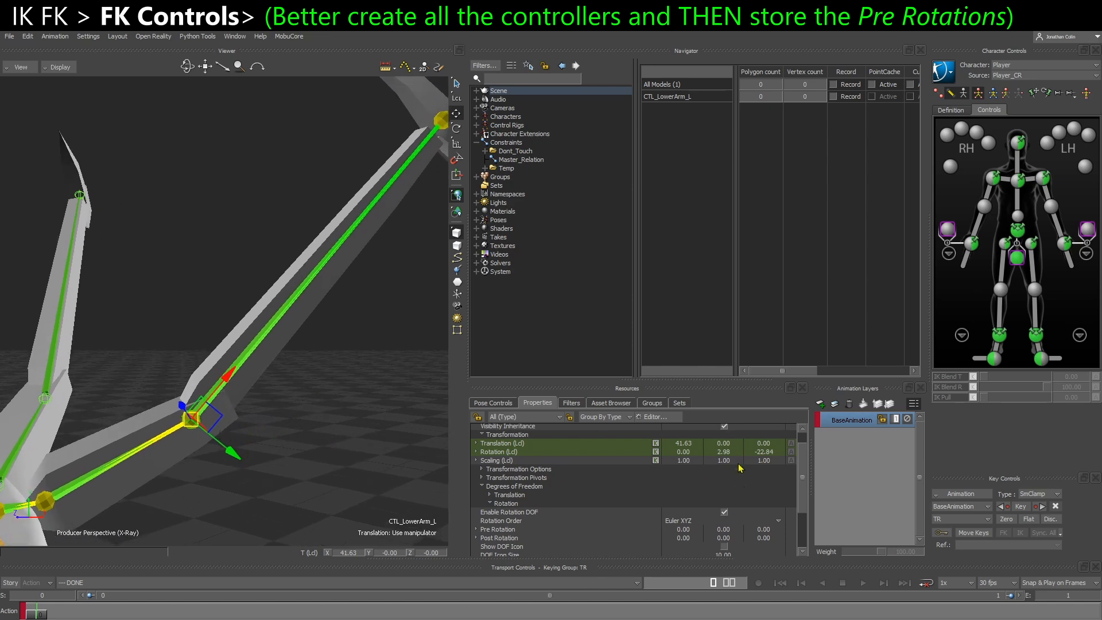
left_click(723, 529)
type("2.98")
key("Tab")
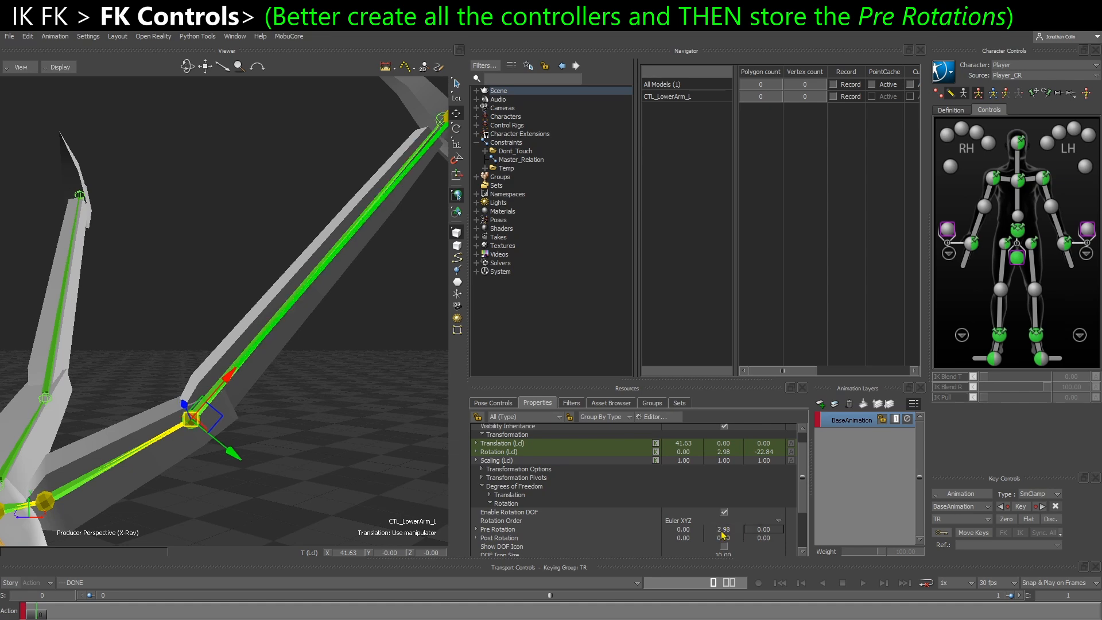
type("-22.84")
key("Return")
Zero the Y and Z local rotation of CTL_LowerArm_L
left_click(727, 457)
type("0")
key("Tab")
type("0")
key("Return")
Set the X Pre Rotation of CTL_Hand_L to -8.05 and zero its X local rotation
middle_click_drag(330, 345, 317, 359, "alt")
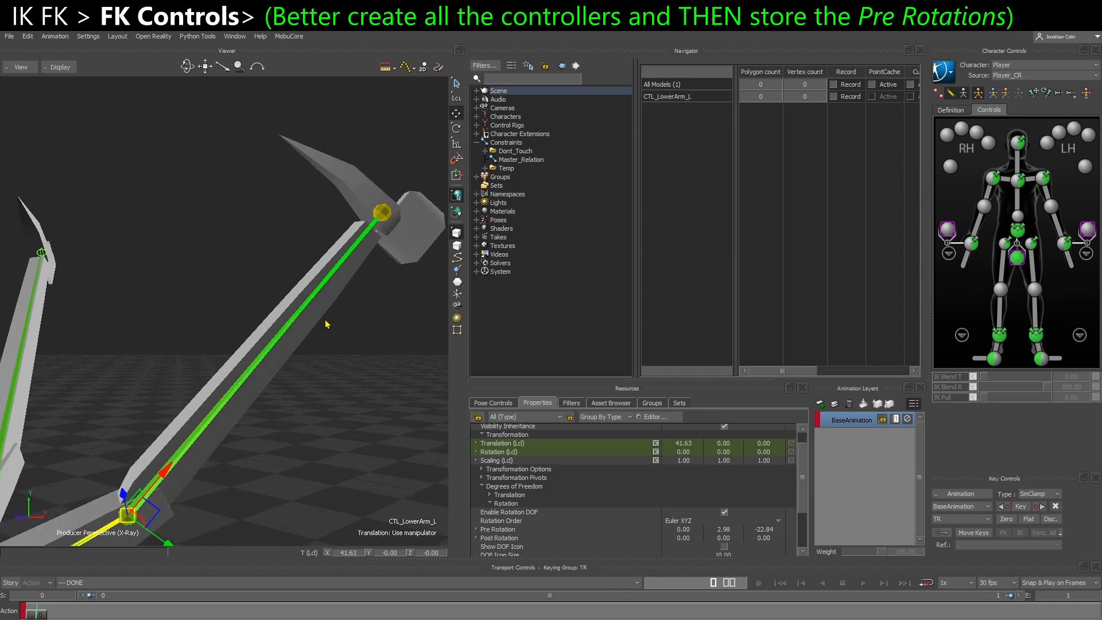
key("ctrl+w")
left_click(305, 421)
key("ctrl+e")
left_click(686, 532)
type("-8.05")
key("Return")
left_click(685, 454)
type("0")
key("Return")
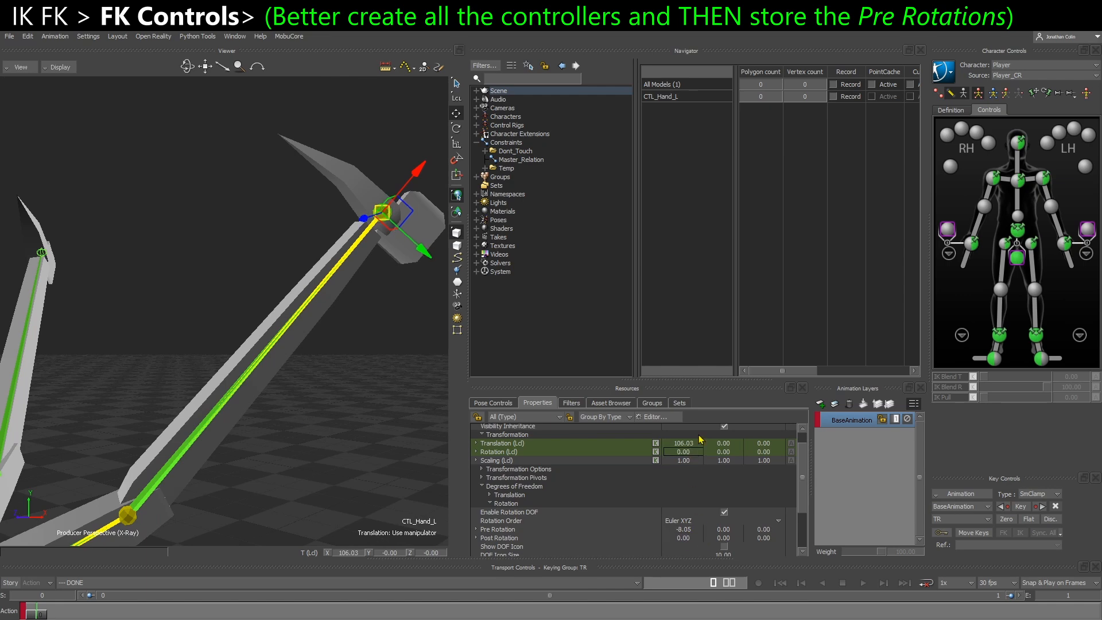
Select CTL_LowerArm_L with the rotation manipulator and inspect the left wing's FK chain beside the opposite wing
left_click_drag(129, 476, 167, 477, "alt")
left_click(167, 477)
middle_click_drag(167, 477, 202, 439, "alt")
key("e")
middle_click_drag(231, 485, 321, 460, "alt")
left_click_drag(322, 460, 219, 446, "alt")
left_click_drag(97, 418, 137, 425, "alt")
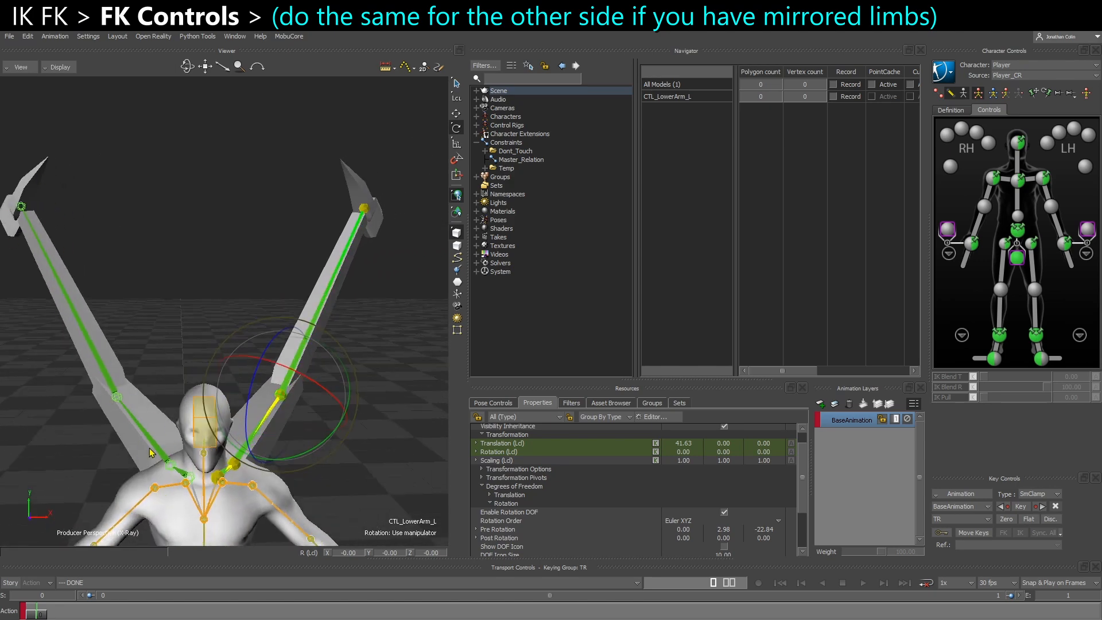
left_click_drag(324, 503, 288, 448, "alt")
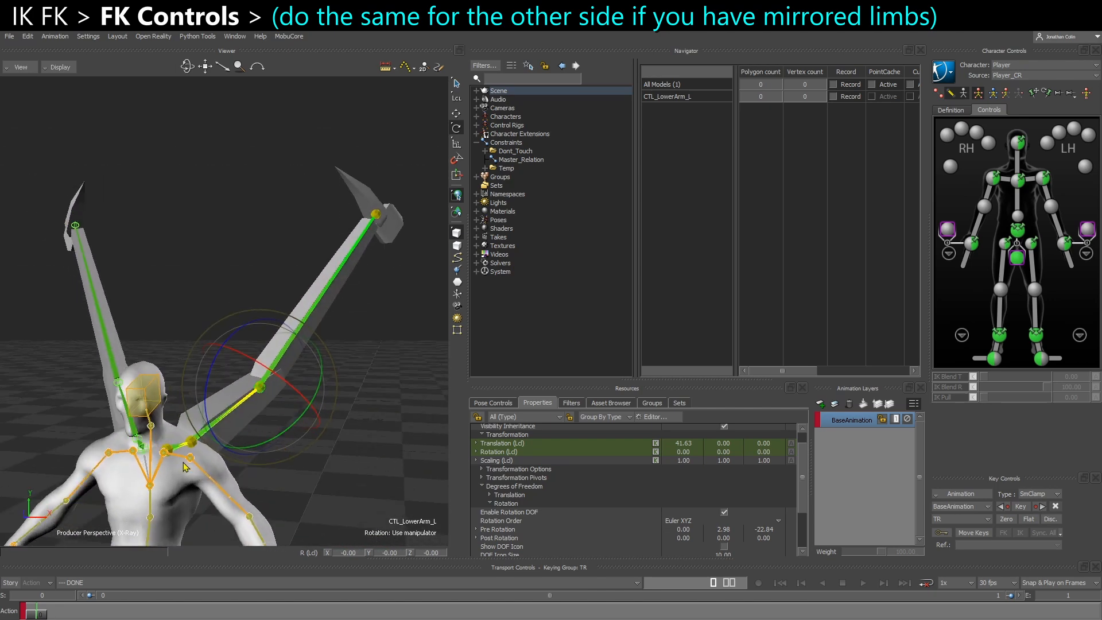
Select the left wing's four FK controllers from CTL_Clavicle_L to CTL_Hand_L and inspect both wings from the front
key("ctrl+w")
left_click_drag(339, 487, 285, 217)
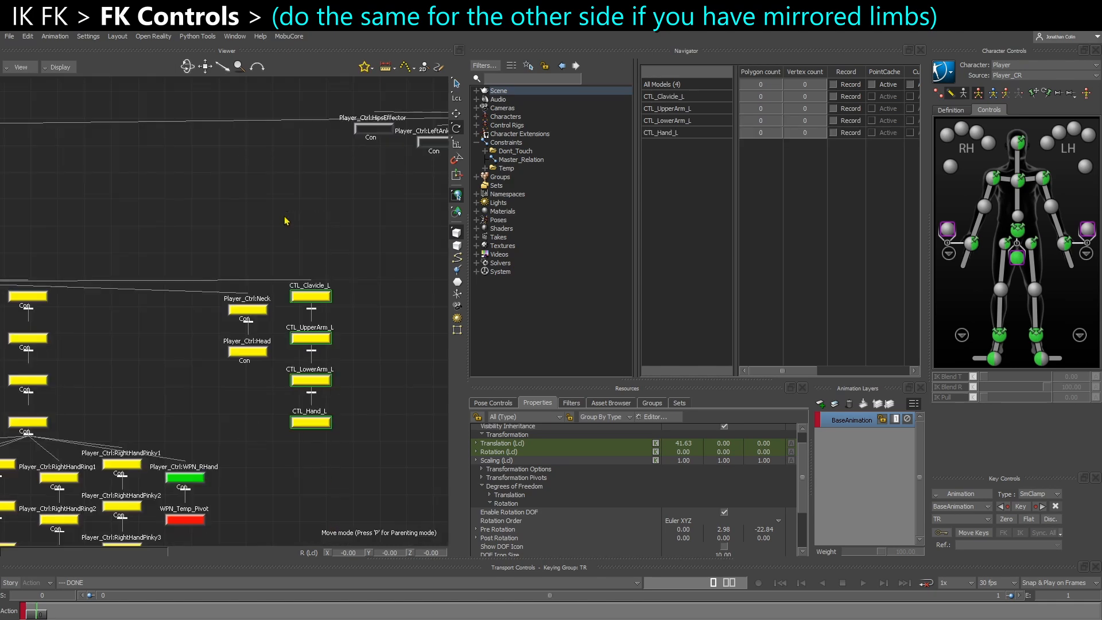
key("ctrl+w")
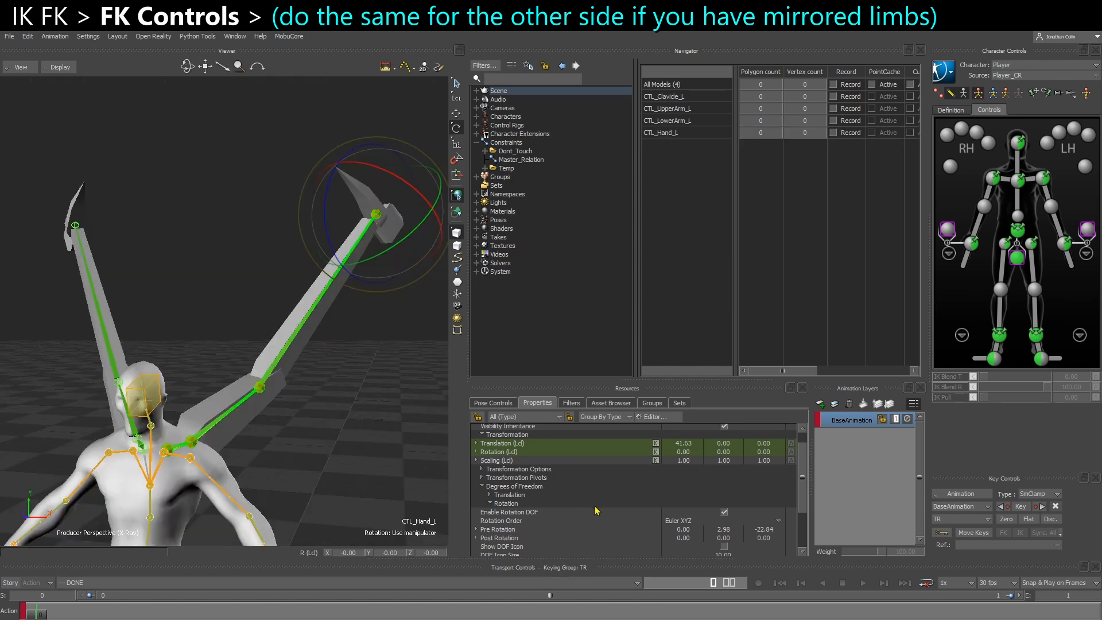
left_click_drag(235, 447, 313, 429, "alt")
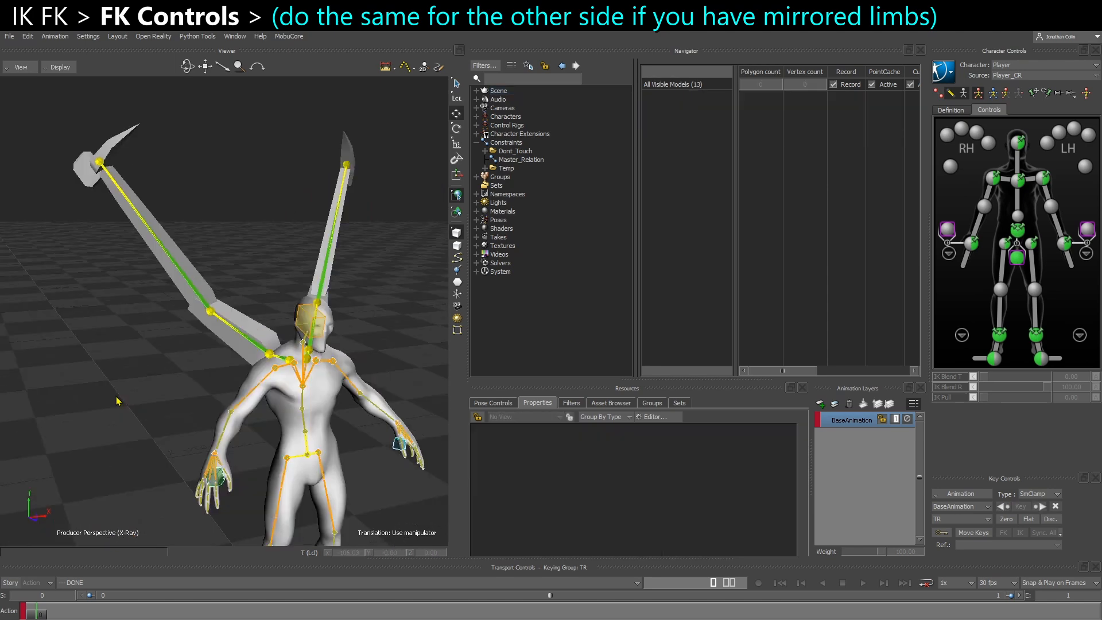
left_click_drag(151, 401, 147, 402, "alt")
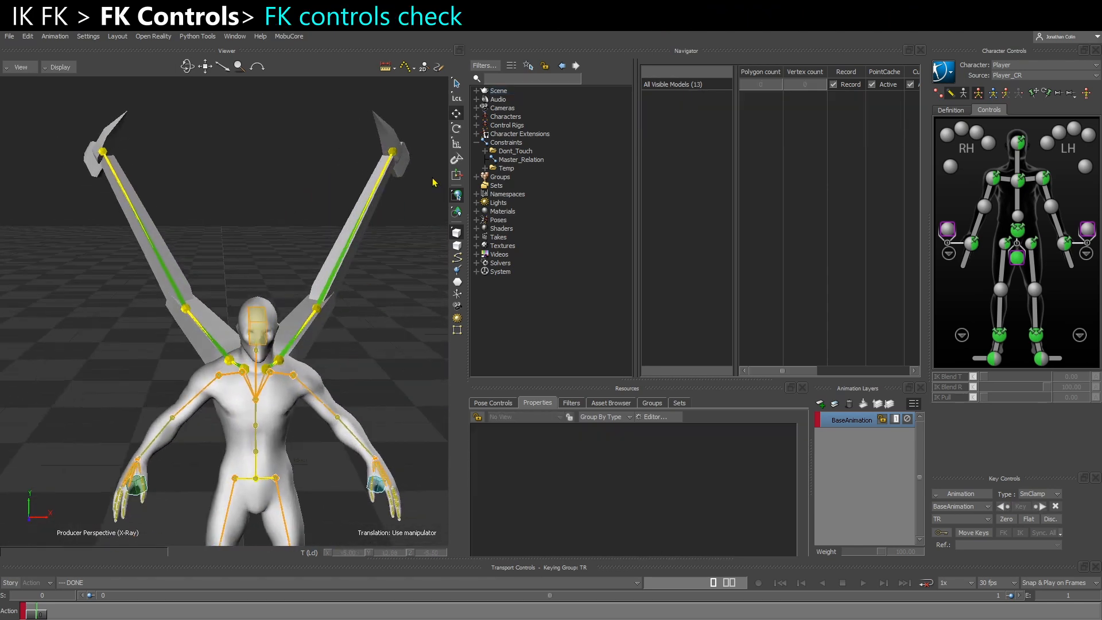
Test CTL_Clavicle_R by moving and rotating it away from the wing base, to a translation of about -15.26, 61.64, -14.29
key("ctrl+w")
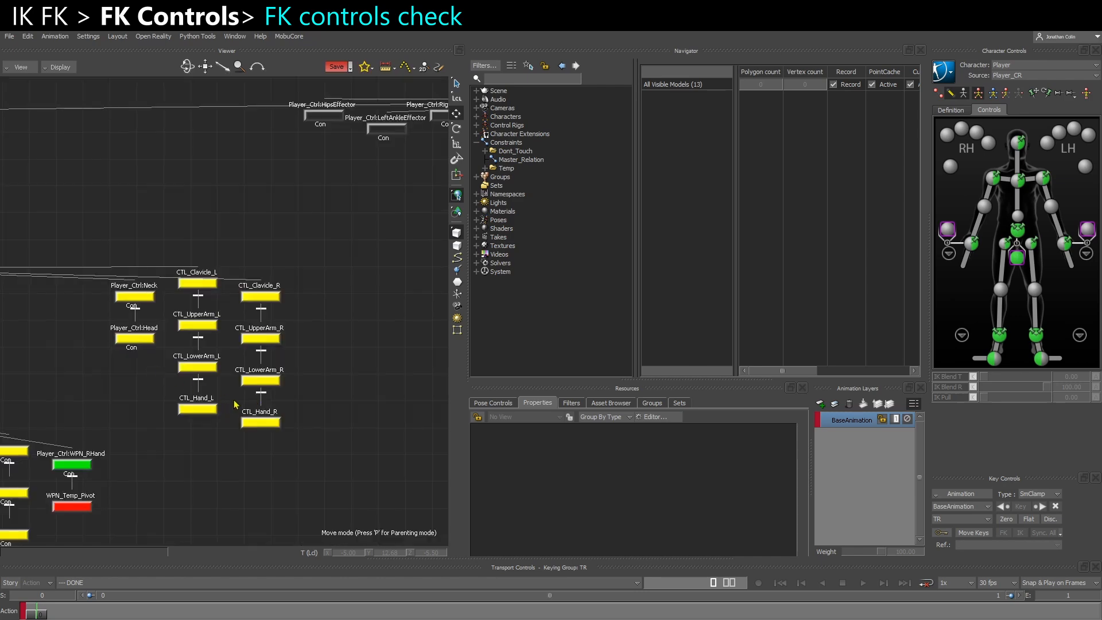
middle_click_drag(229, 406, 244, 396, "alt")
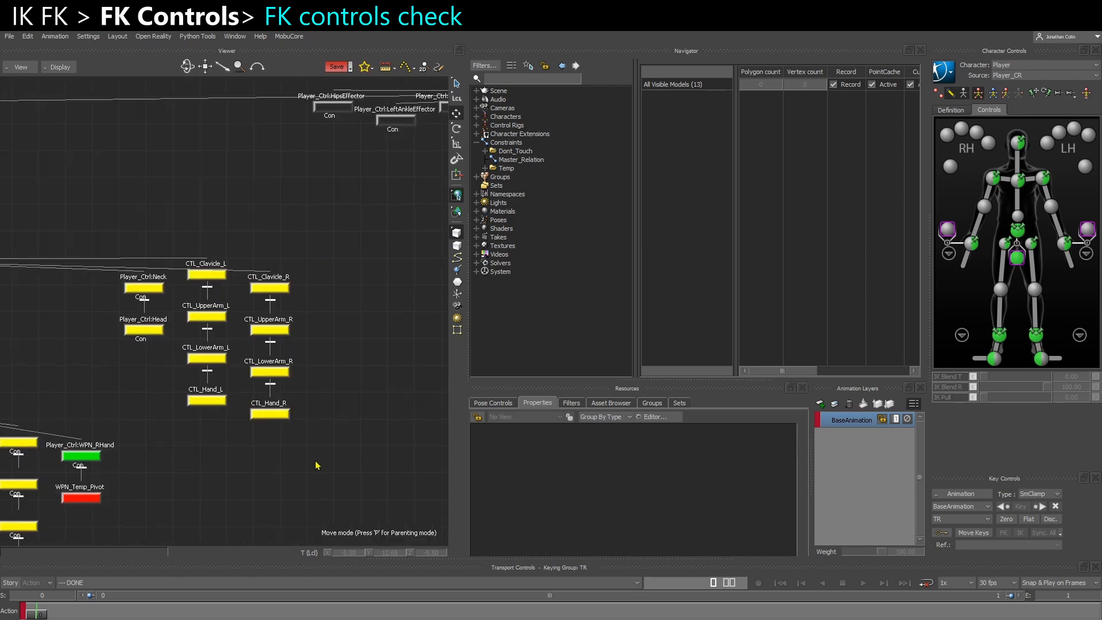
left_click(270, 287)
key("ctrl+w")
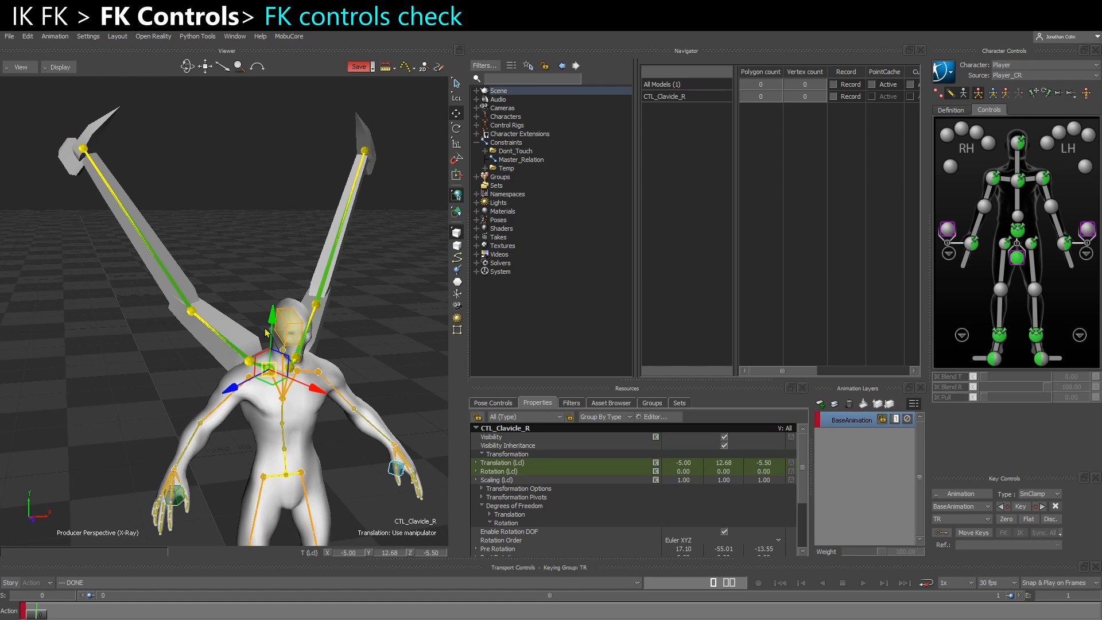
key("e")
key("w")
left_click_drag(310, 375, 216, 365)
left_click_drag(258, 405, 240, 251, "alt")
left_click_drag(238, 288, 255, 293, "alt")
scroll(286, 361, "up", 3)
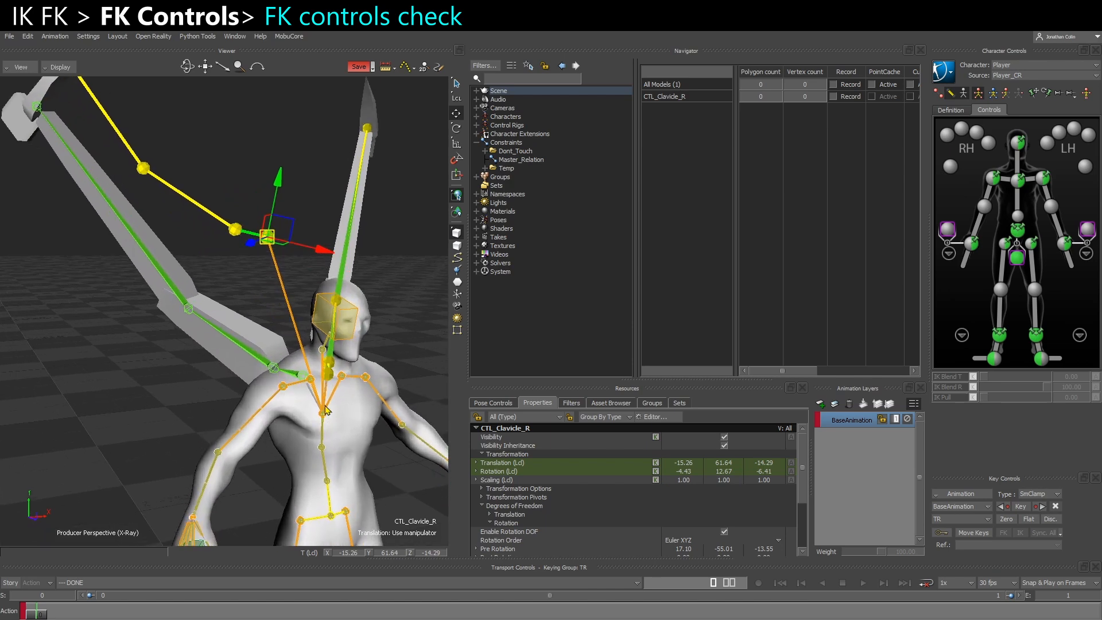
Try moving the wing_clavicle_r joint away from the shoulder, then undo that move
left_click_drag(326, 413, 172, 330, "alt")
left_click(301, 364)
scroll(221, 375, "down", 3)
left_click_drag(247, 343, 247, 243, "alt")
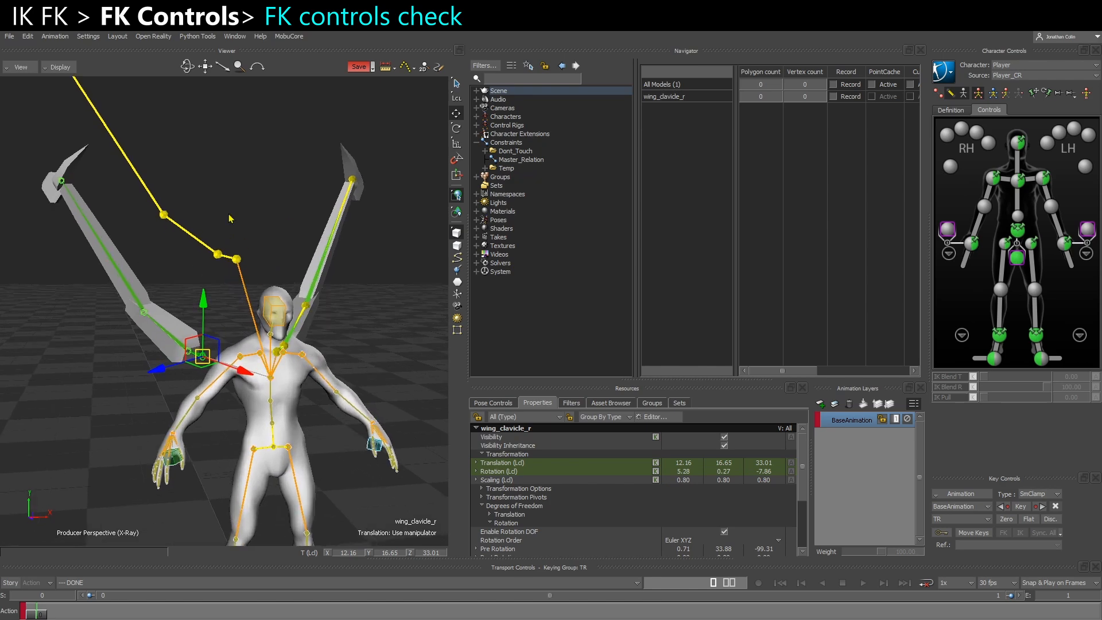
key("ctrl+z")
key("ctrl+z")
key("ctrl+z")
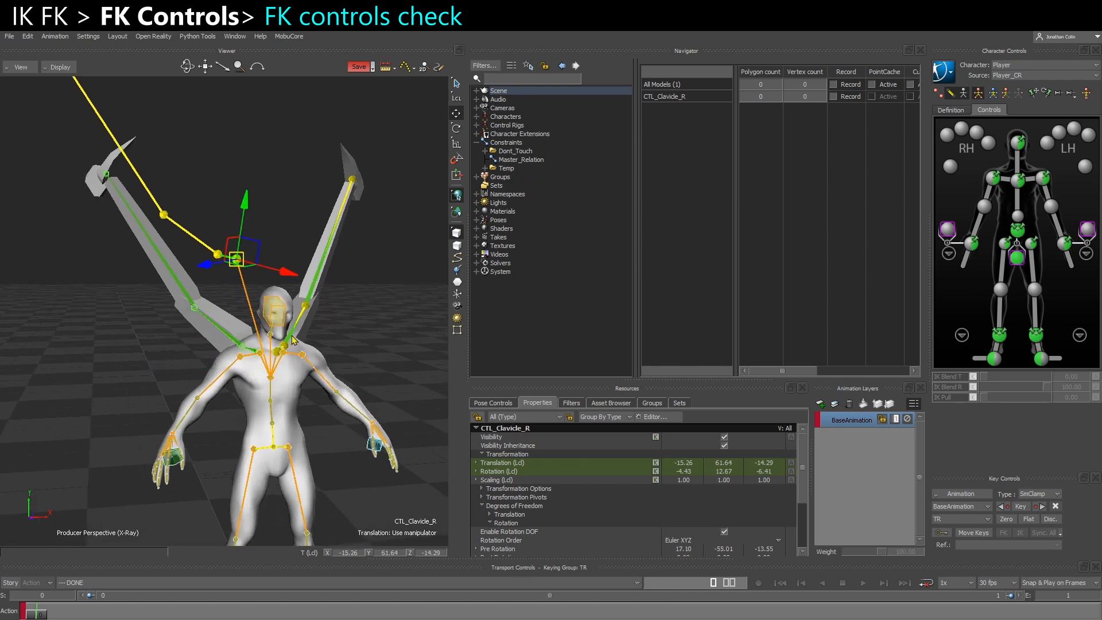
Undo the test move and rotation of CTL_Clavicle_R
left_click_drag(278, 326, 249, 404, "alt")
key("ctrl+z")
scroll(241, 341, "up", 5)
key("ctrl+z")
Select CTL_UpperArm_R and check its local rotation against its Pre Rotation
left_click(256, 404)
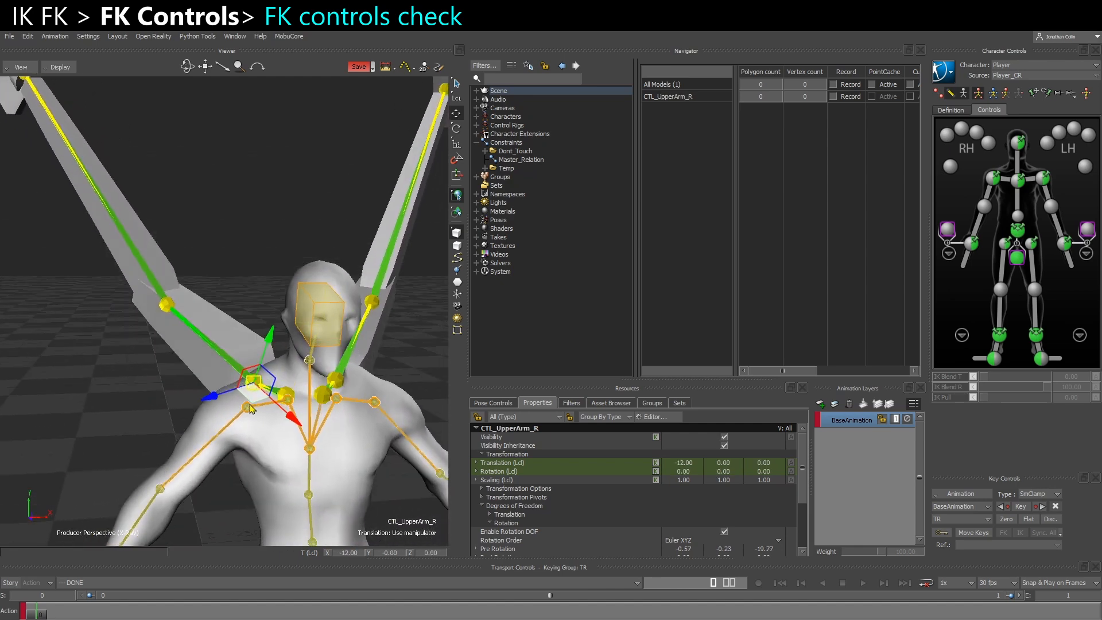
scroll(510, 541, "down", 1)
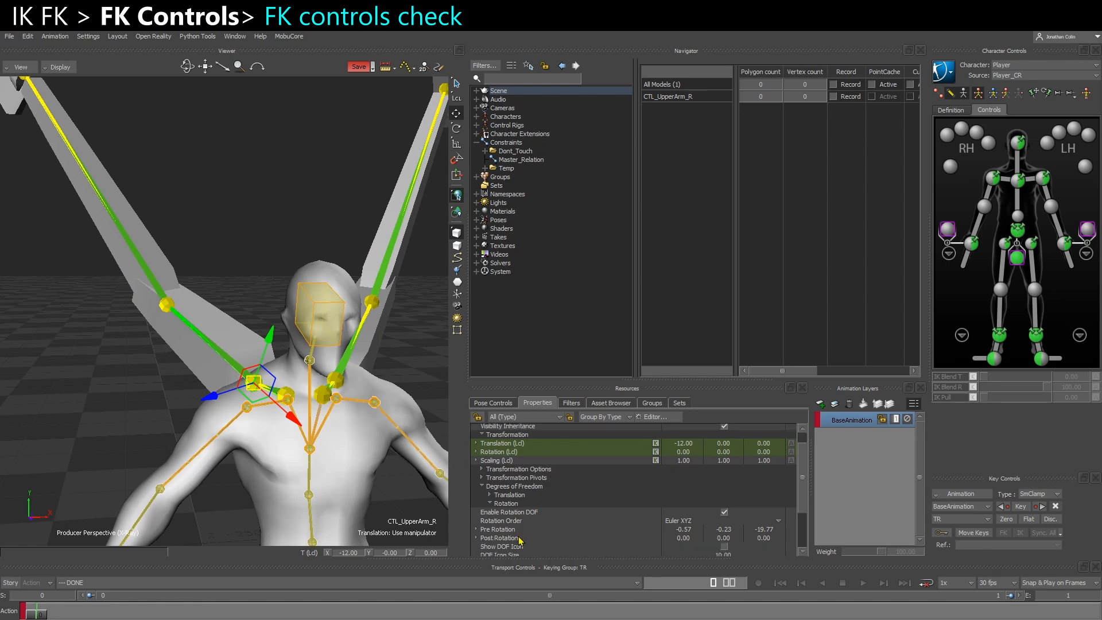
left_click(498, 452)
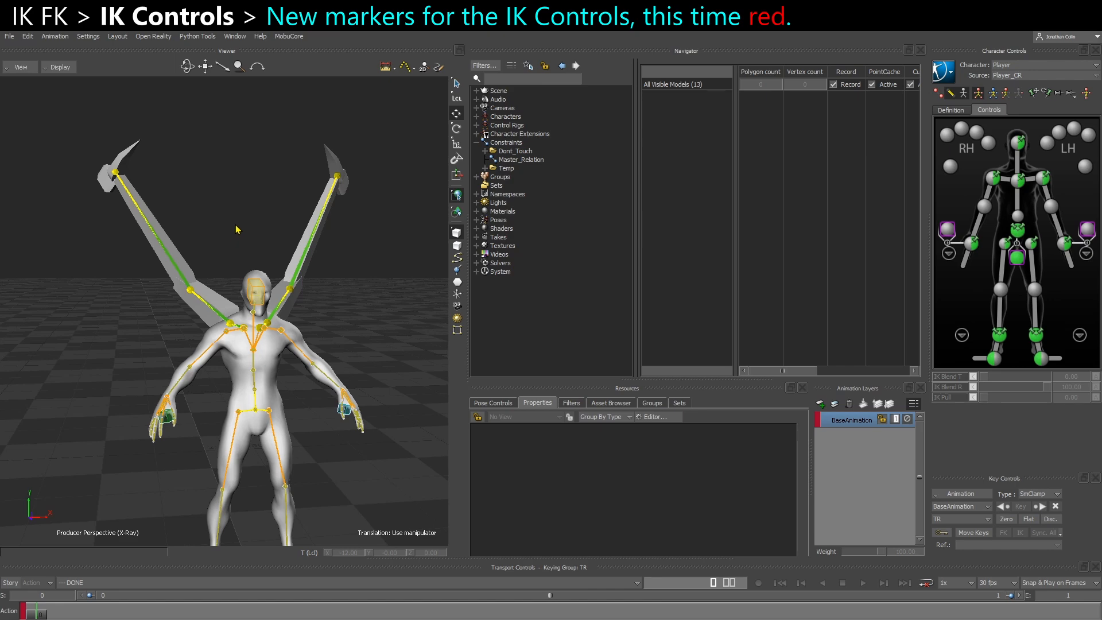
Add a Marker element to the scene and align its translation and rotation to the left wing's hand
left_click_drag(238, 230, 240, 240, "ctrl")
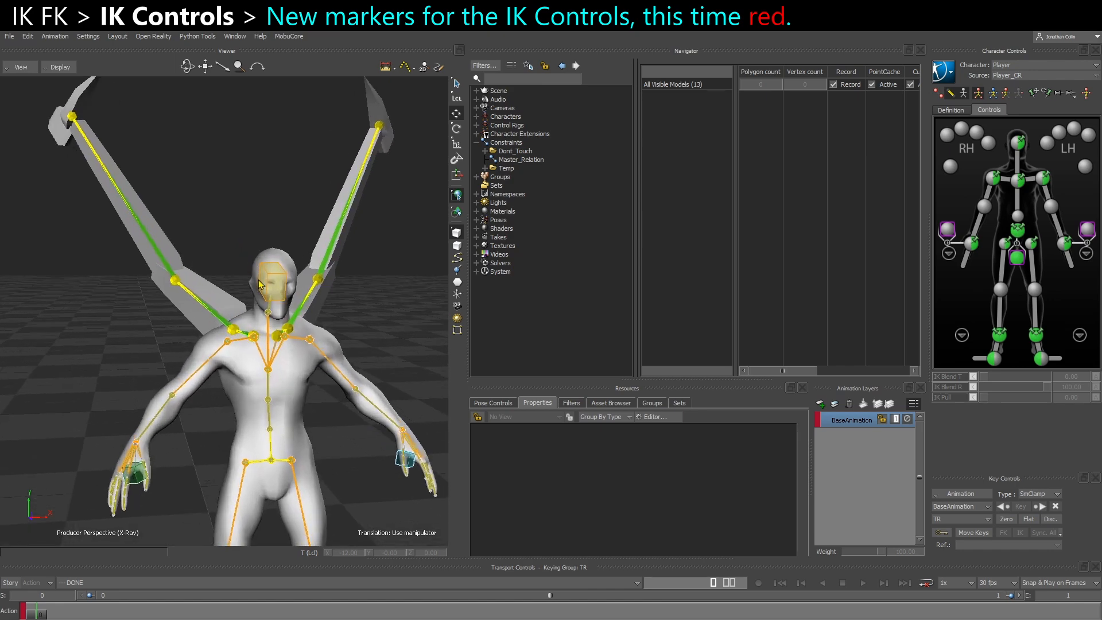
left_click_drag(258, 284, 304, 303, "shift")
left_click(610, 404)
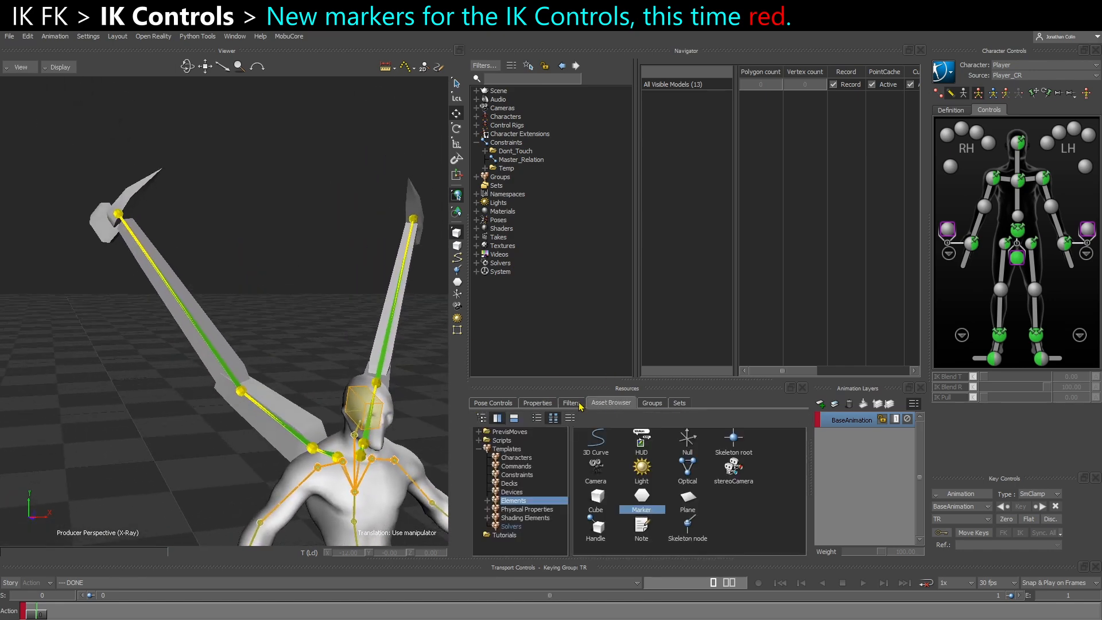
mouse_move(646, 509)
left_mouse_down()
mouse_move(99, 473)
mouse_move(101, 463)
left_mouse_up()
left_click_drag(368, 242, 414, 220, "alt")
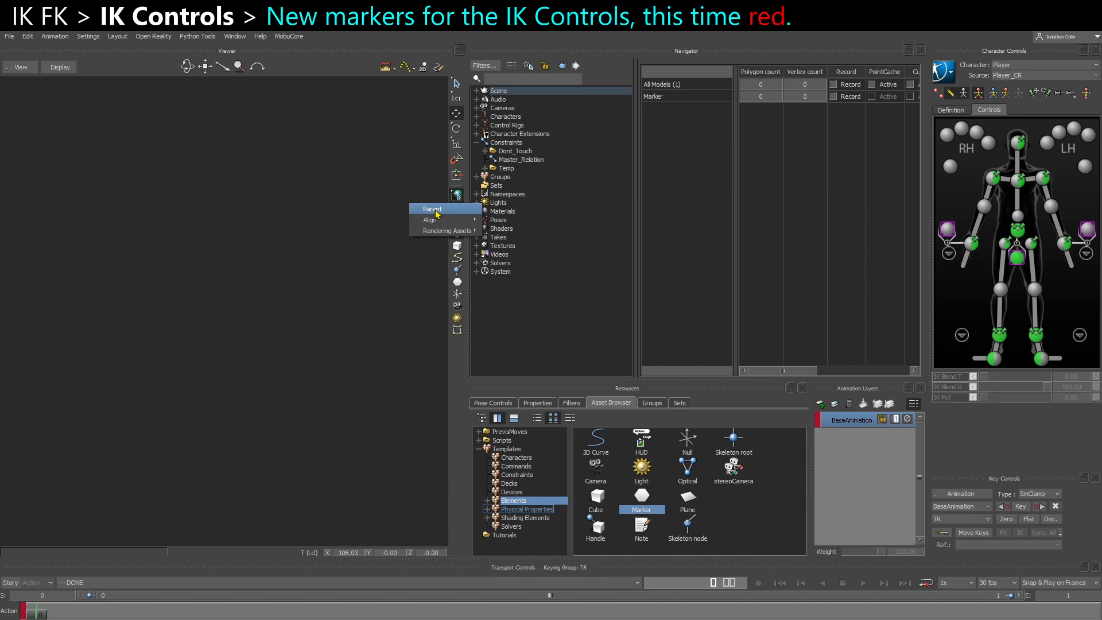
mouse_move(436, 213)
left_click(505, 223)
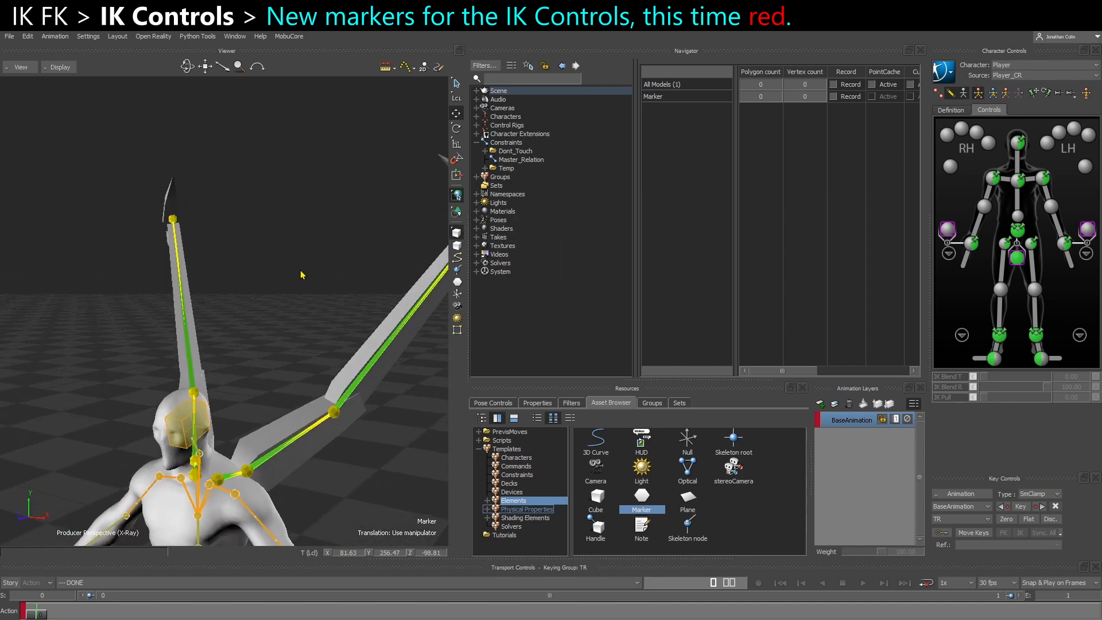
Display the character's IK effectors in the viewport and examine the new marker on the left wing's hand
middle_click_drag(320, 272, 238, 277, "alt")
left_click(485, 404)
middle_click_drag(239, 428, 296, 384, "alt")
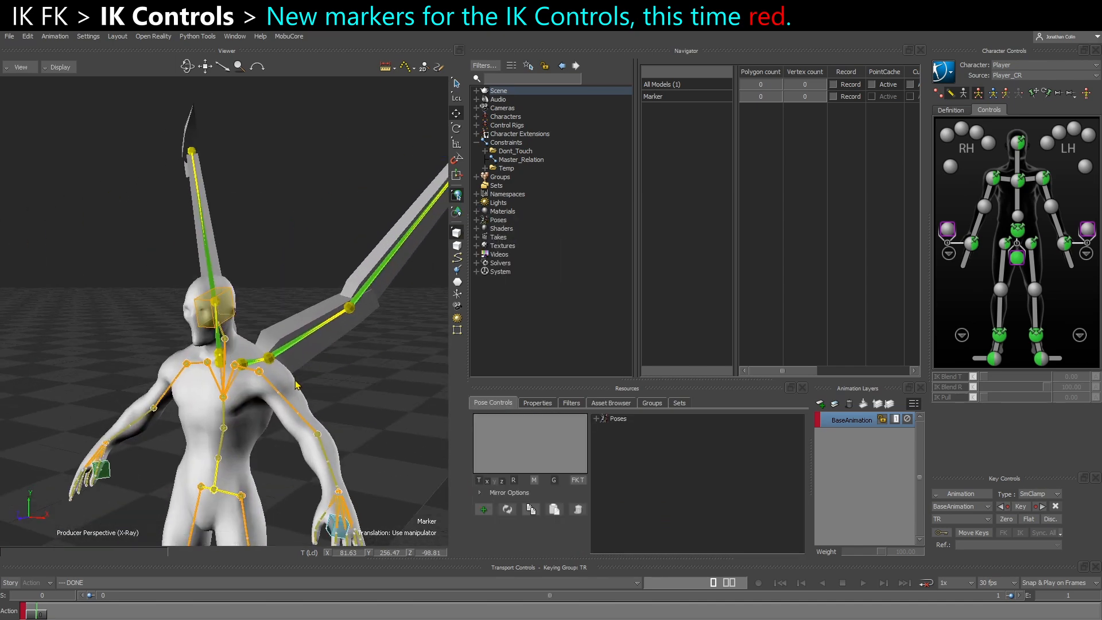
right_click_drag(297, 385, 282, 376, "alt")
left_click(937, 95)
left_click_drag(277, 313, 292, 299, "alt")
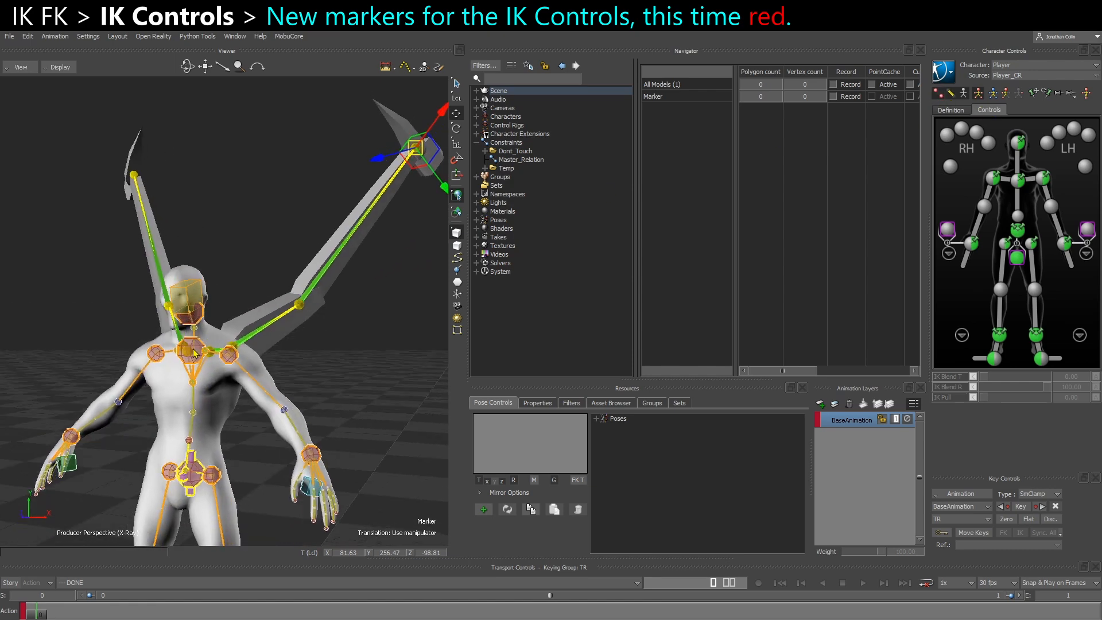
middle_click_drag(246, 351, 221, 403, "alt")
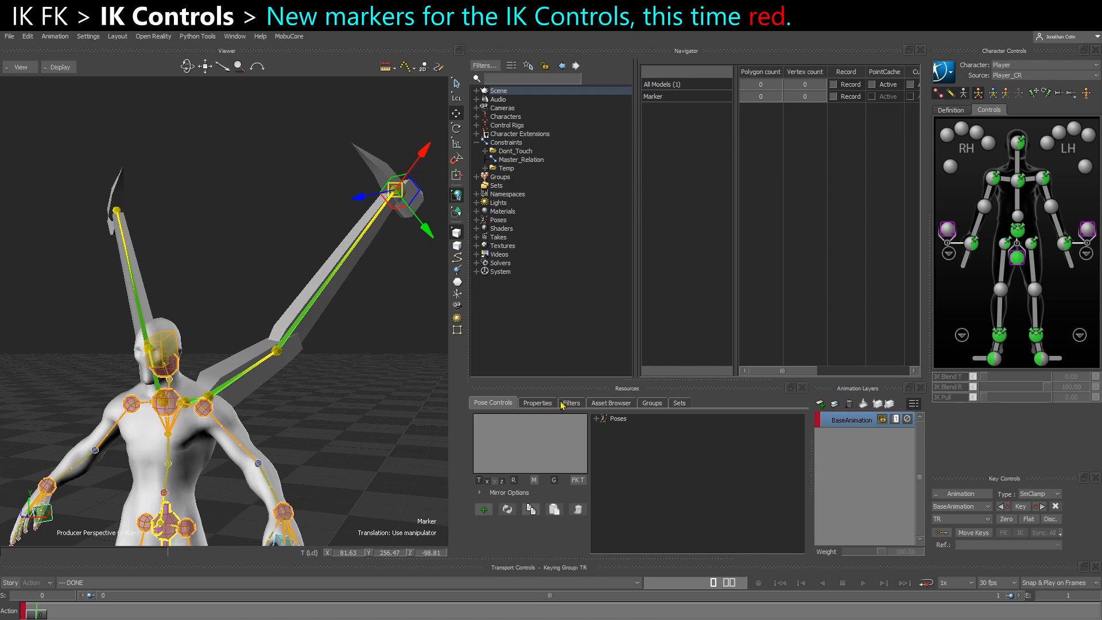
Show the new marker's properties and expand its Marker Settings
left_click(548, 404)
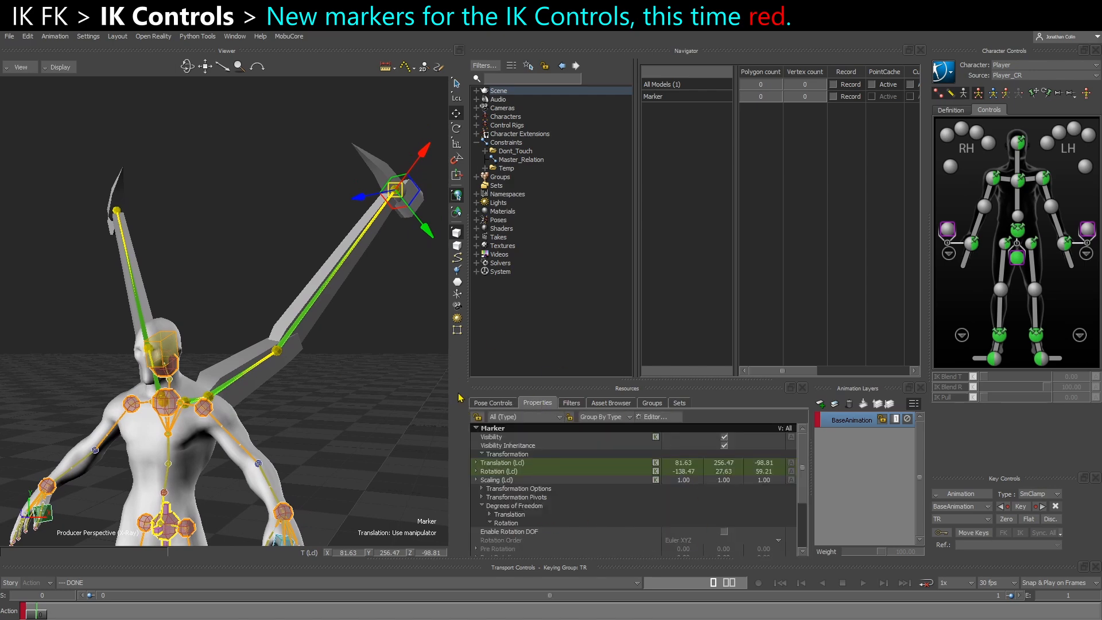
scroll(499, 529, "down", 1)
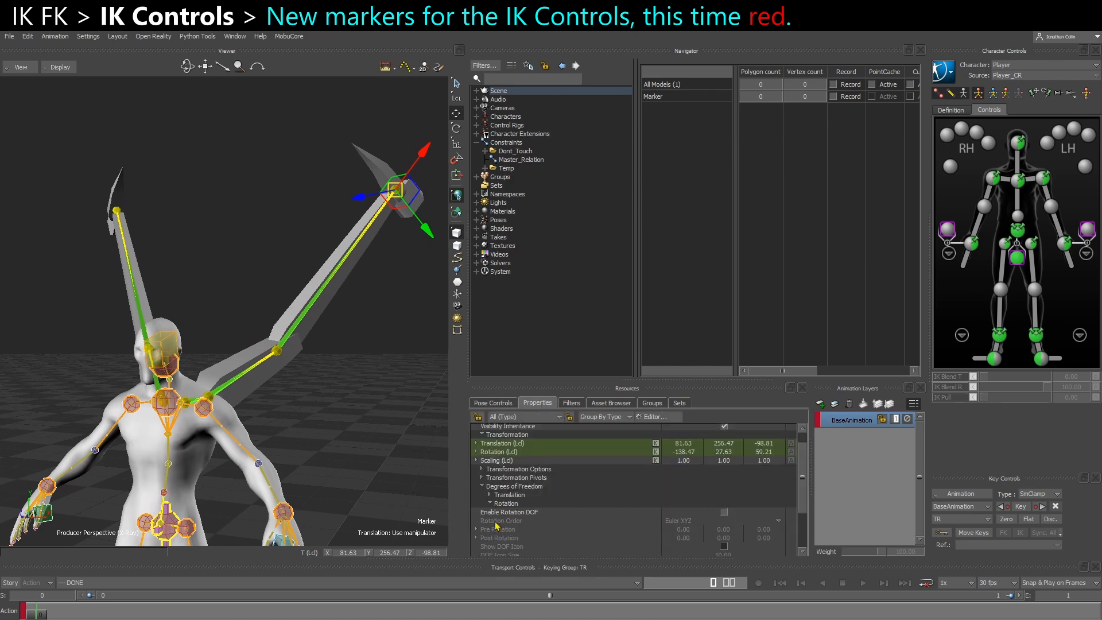
left_click(489, 508)
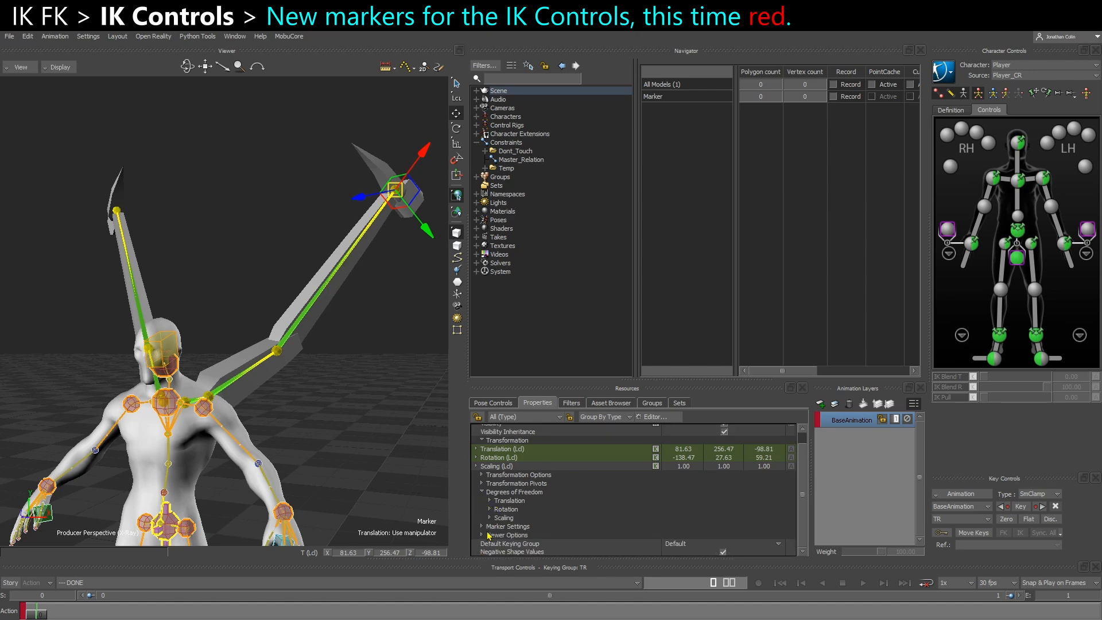
left_click(482, 526)
scroll(495, 514, "down", 4)
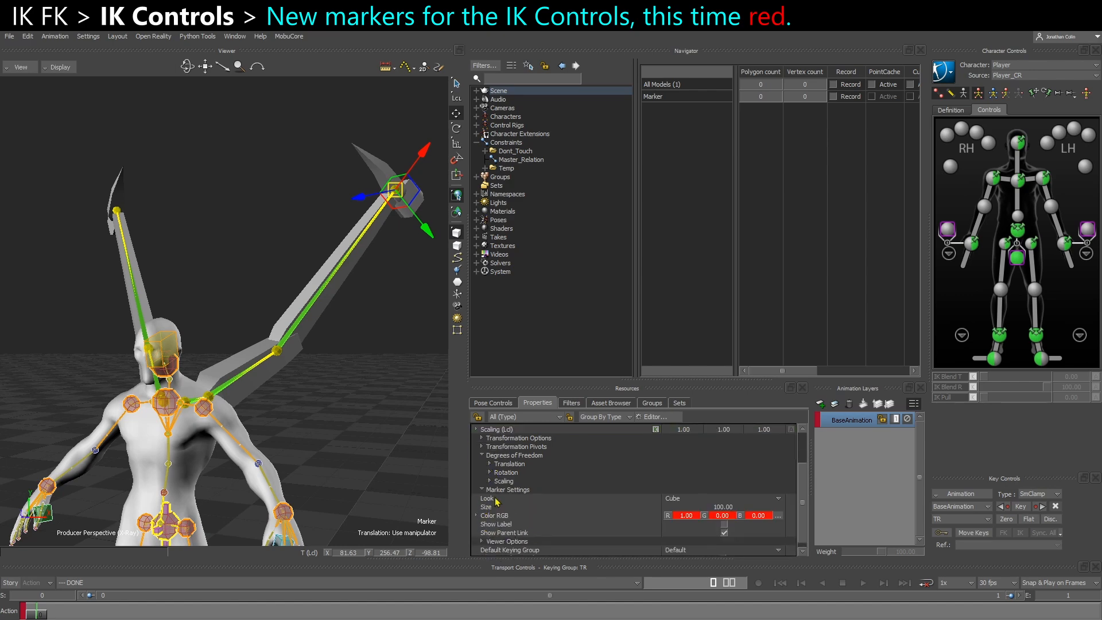
Try the Sphere look with a size of 191 on the new marker and inspect it up close
left_click(683, 500)
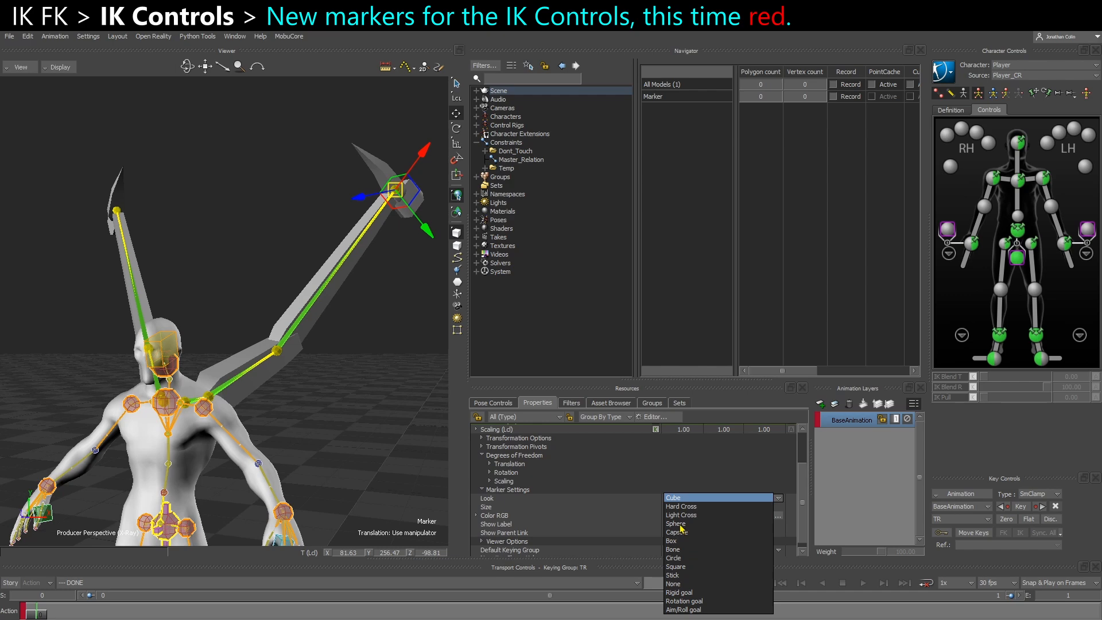
left_click(678, 523)
scroll(657, 534, "down", 4)
left_click_drag(719, 514, 771, 510)
mouse_move(278, 366)
left_mouse_down("shift")
mouse_move(253, 412)
mouse_move(307, 414)
mouse_move(296, 437)
left_mouse_up("shift")
left_click_drag(295, 437, 334, 466, "ctrl")
mouse_move(334, 466)
left_mouse_down("shift")
mouse_move(303, 439)
mouse_move(296, 468)
left_mouse_up("shift")
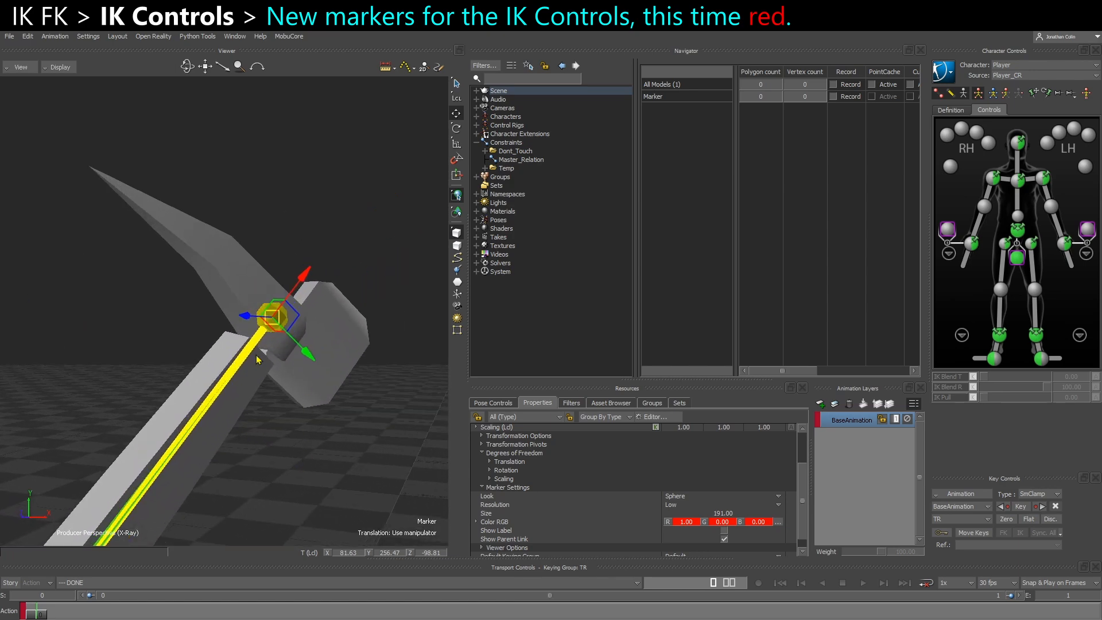
Change the new marker's look to Box and set its size to 612
left_click(683, 499)
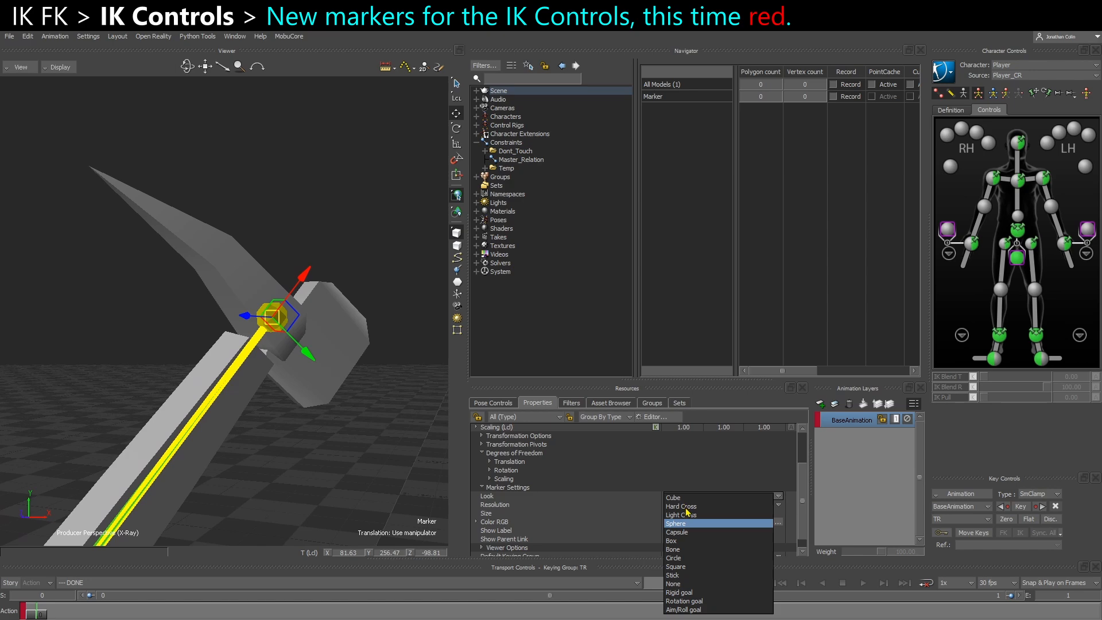
left_click(672, 541)
left_click_drag(721, 544, 955, 535)
left_click_drag(306, 455, 313, 473, "ctrl+shift")
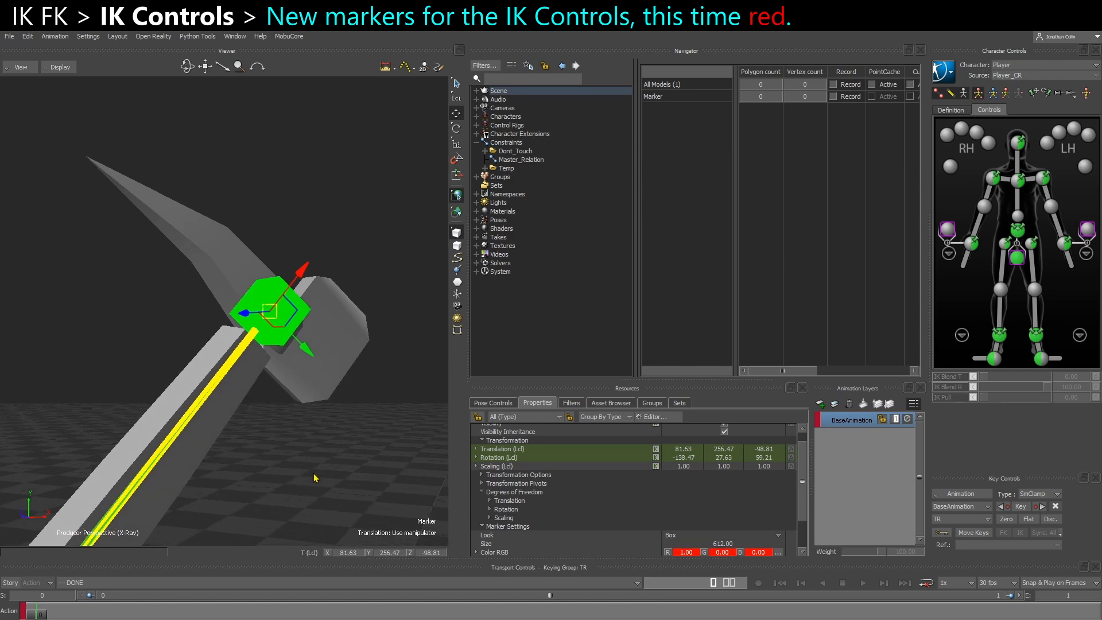
Select CTL_Hand_L and CTL_Hand_R together and enlarge their marker size
left_click(245, 368)
left_click(232, 362)
key("ctrl+w")
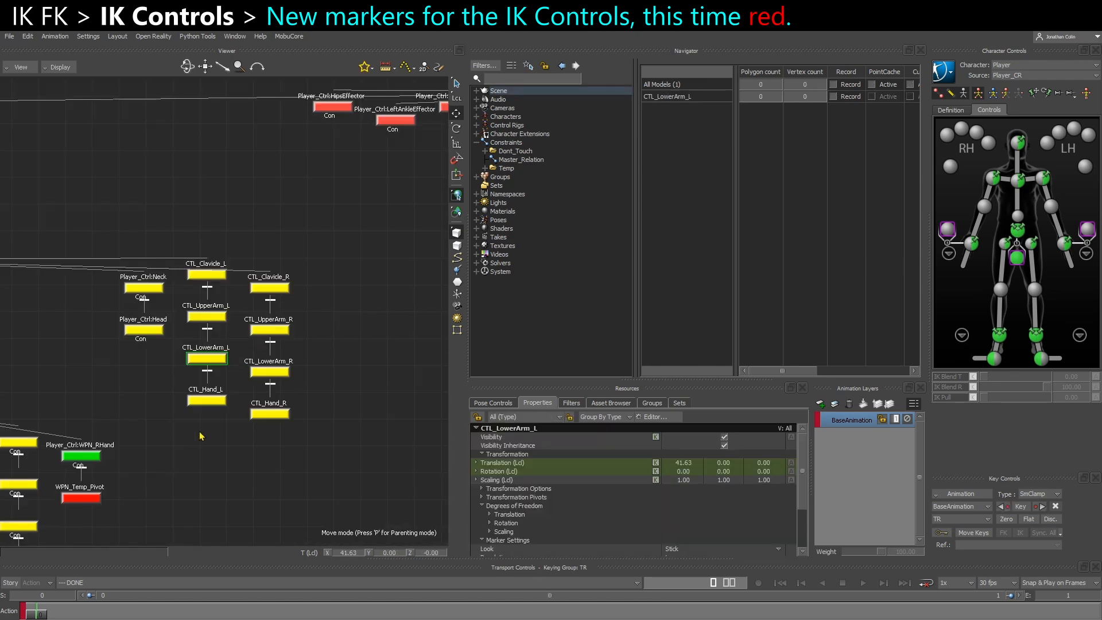
left_click(206, 400)
key("ctrl+w")
key("ctrl+w")
left_click(278, 408, "shift")
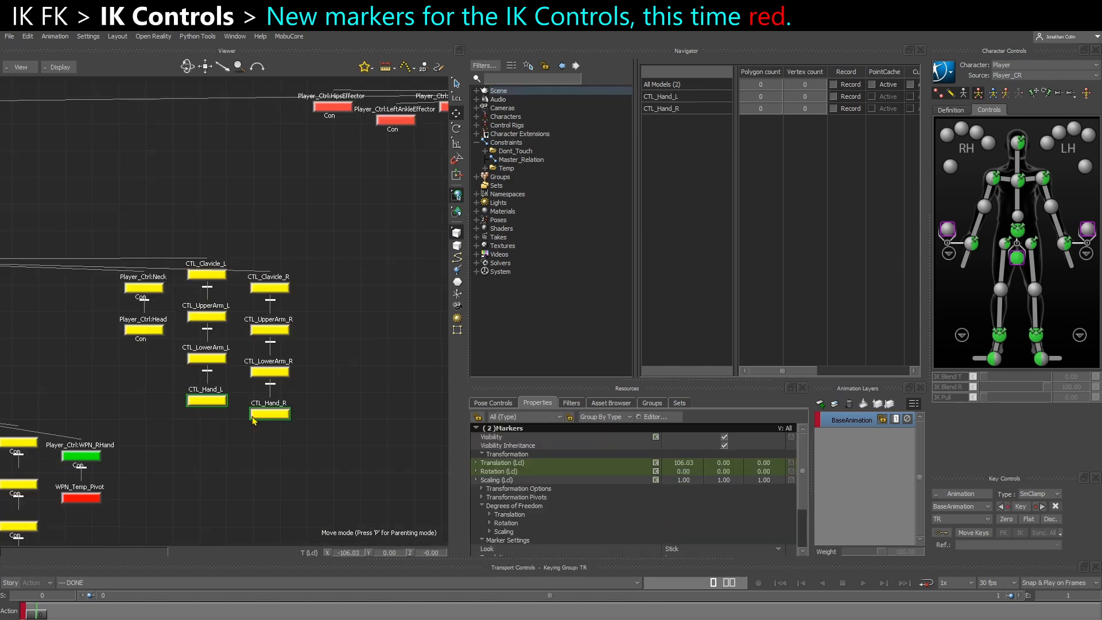
key("ctrl+w")
left_click_drag(271, 432, 216, 437, "ctrl")
scroll(714, 501, "down", 3)
left_click_drag(718, 500, 826, 499)
left_click_drag(402, 434, 361, 447, "ctrl+shift")
left_click_drag(726, 502, 734, 502)
Check that the red IK marker and the yellow FK hand marker can each be selected at the left wing's hand
left_click(328, 297)
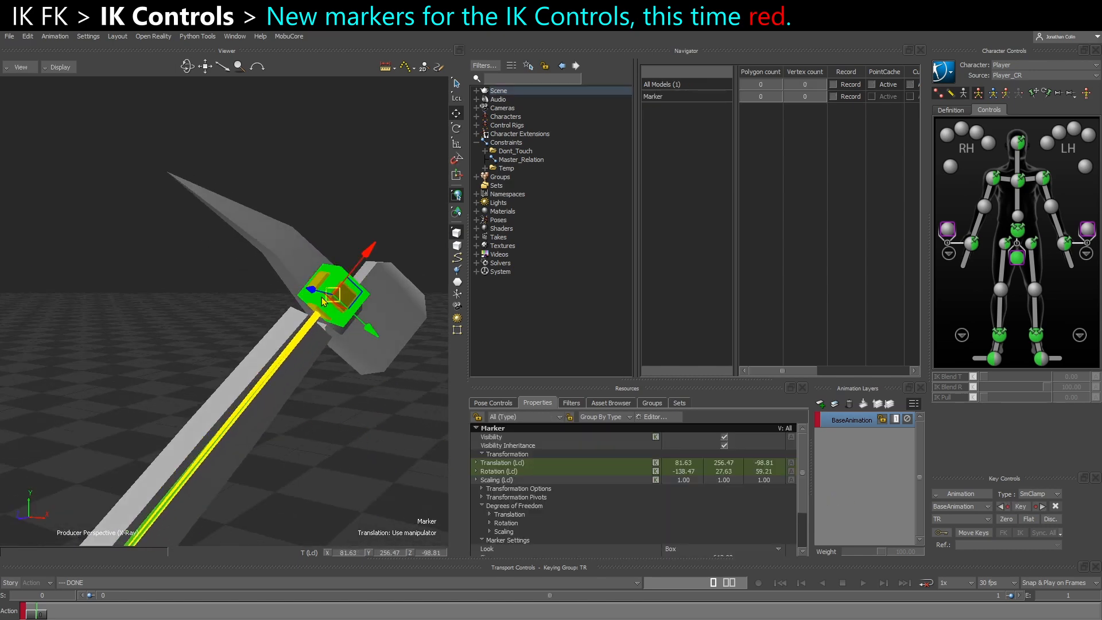
left_click_drag(333, 358, 367, 429, "ctrl+shift")
left_click(366, 429)
left_click(339, 304)
mouse_move(343, 321)
left_mouse_down("ctrl+shift")
mouse_move(392, 384)
mouse_move(390, 352)
mouse_move(342, 382)
mouse_move(361, 443)
mouse_move(377, 435)
mouse_move(357, 331)
mouse_move(329, 294)
mouse_move(346, 304)
mouse_move(341, 374)
mouse_move(344, 356)
mouse_move(342, 367)
mouse_move(323, 342)
left_mouse_up("ctrl+shift")
left_click(361, 442)
left_click(321, 341)
left_click(316, 341)
Rename the new red marker to Wing_IK_Hand_L in the schematic view
key("ctrl+w")
key("f")
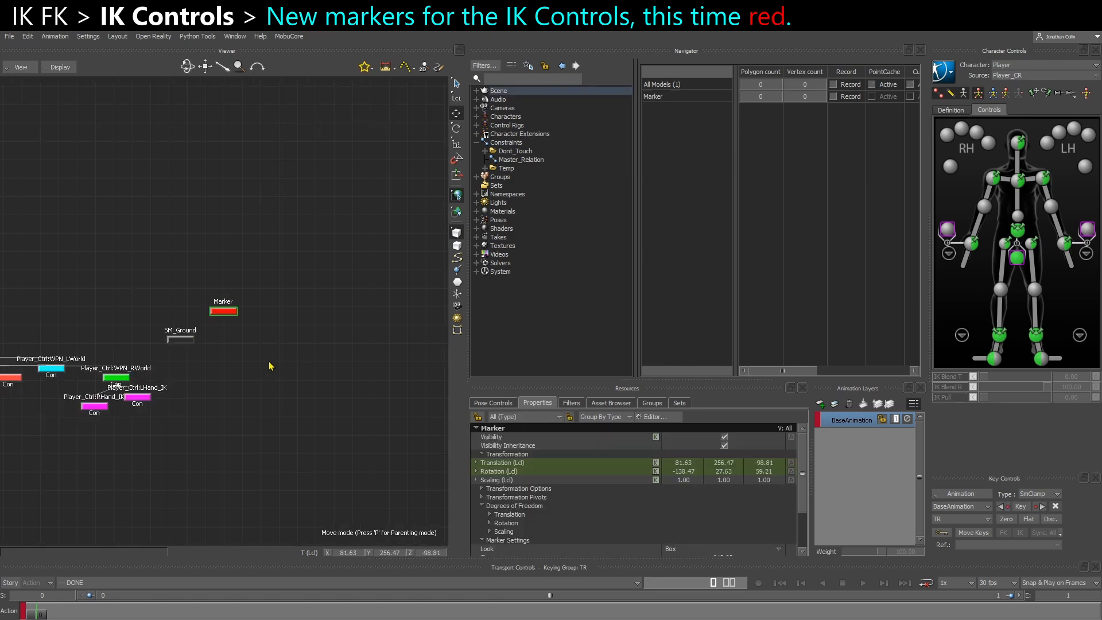
right_click(231, 318)
left_click(290, 400)
type("IK_Hand_L")
key("Return")
right_click(229, 319)
left_click(287, 400)
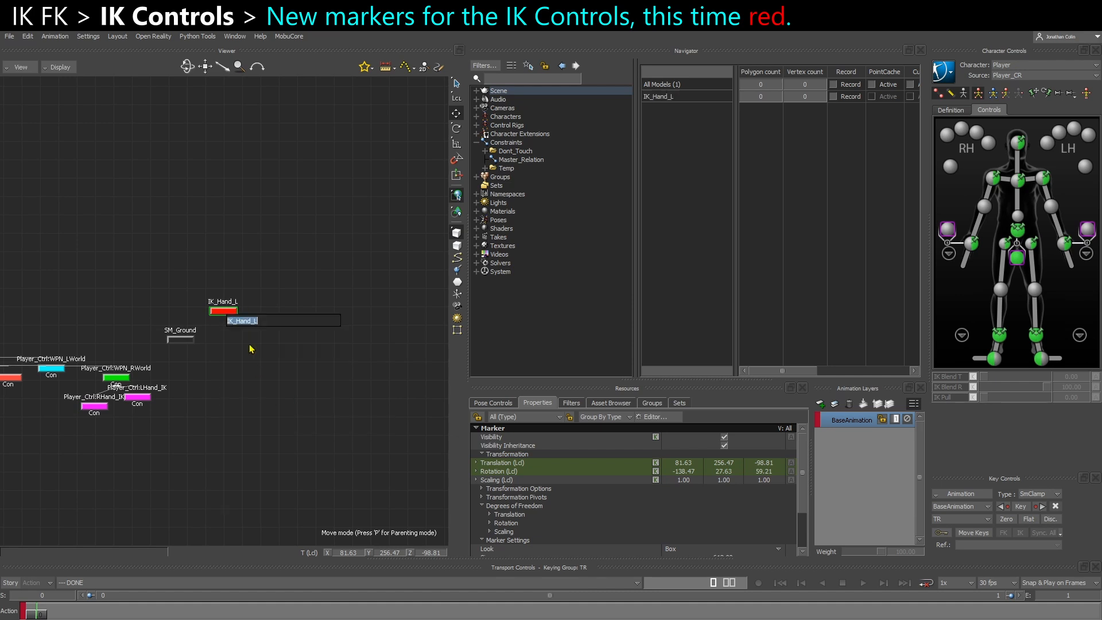
type("Wing_")
key("Return")
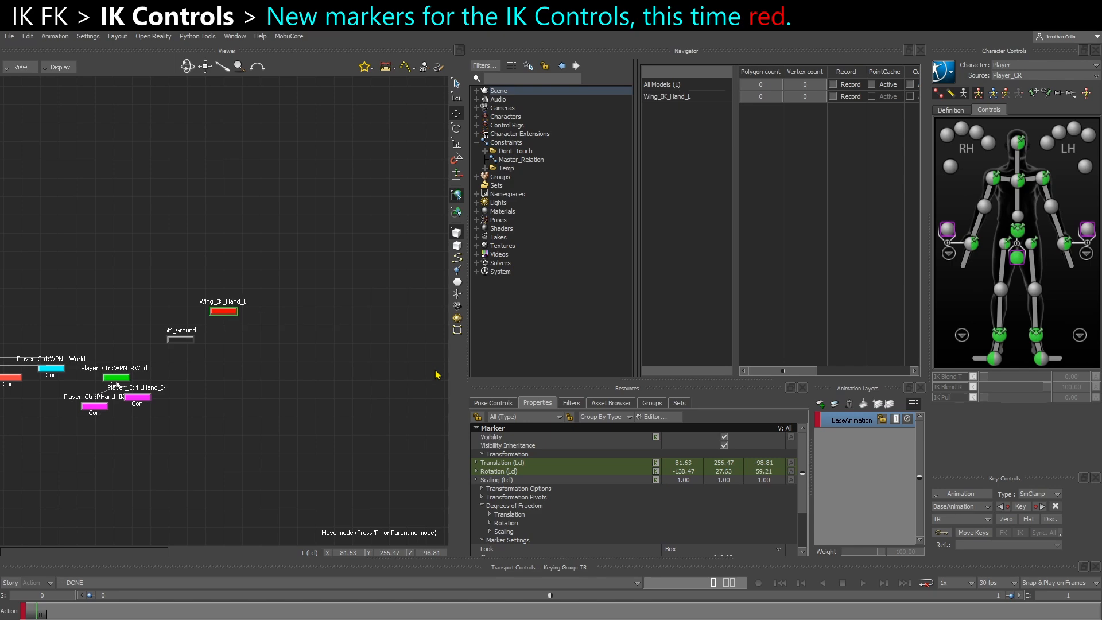
Examine the Player_Ctrl hierarchy in the schematic, comparing the Hips chain with the Reference node
scroll(217, 446, "down", 8)
middle_click_drag(155, 242, 439, 235, "alt")
middle_click_drag(369, 288, 290, 292, "alt")
scroll(327, 406, "up", 5)
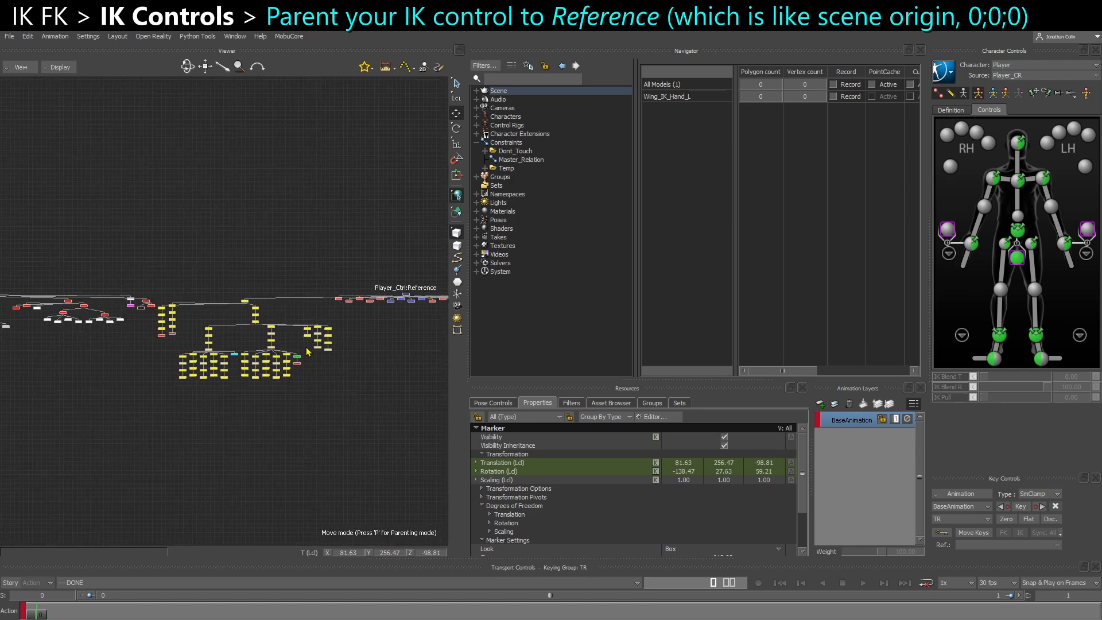
middle_click_drag(335, 382, 96, 357, "alt")
mouse_move(258, 343)
middle_mouse_down("alt")
mouse_move(167, 343)
mouse_move(233, 276)
middle_mouse_up("alt")
scroll(198, 323, "down", 3)
scroll(232, 276, "down", 3)
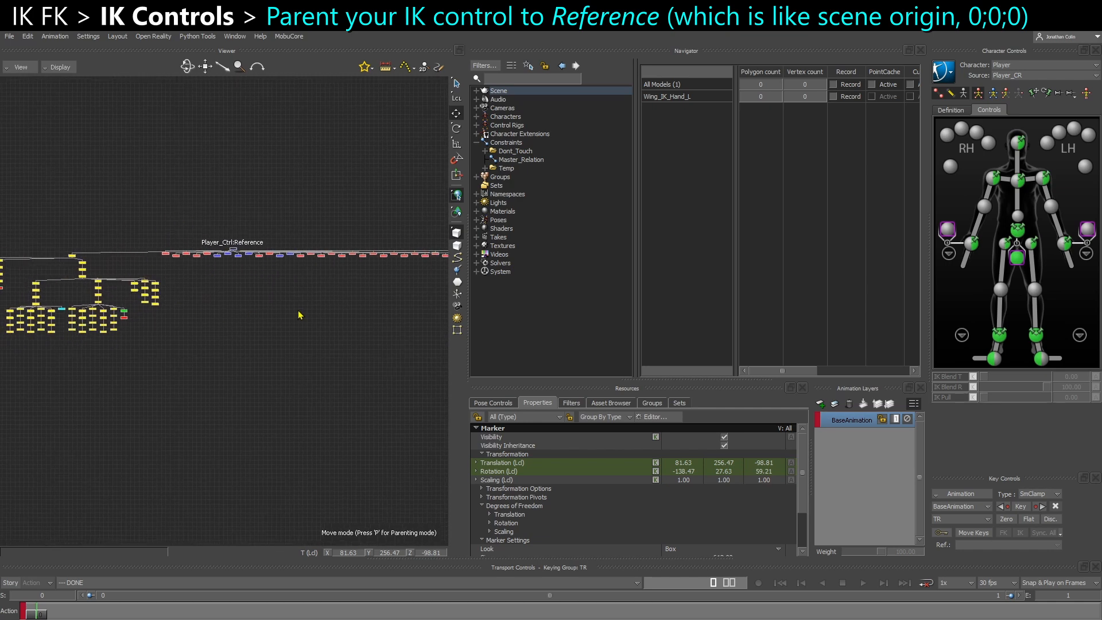
scroll(239, 309, "up", 4)
scroll(184, 407, "up", 2)
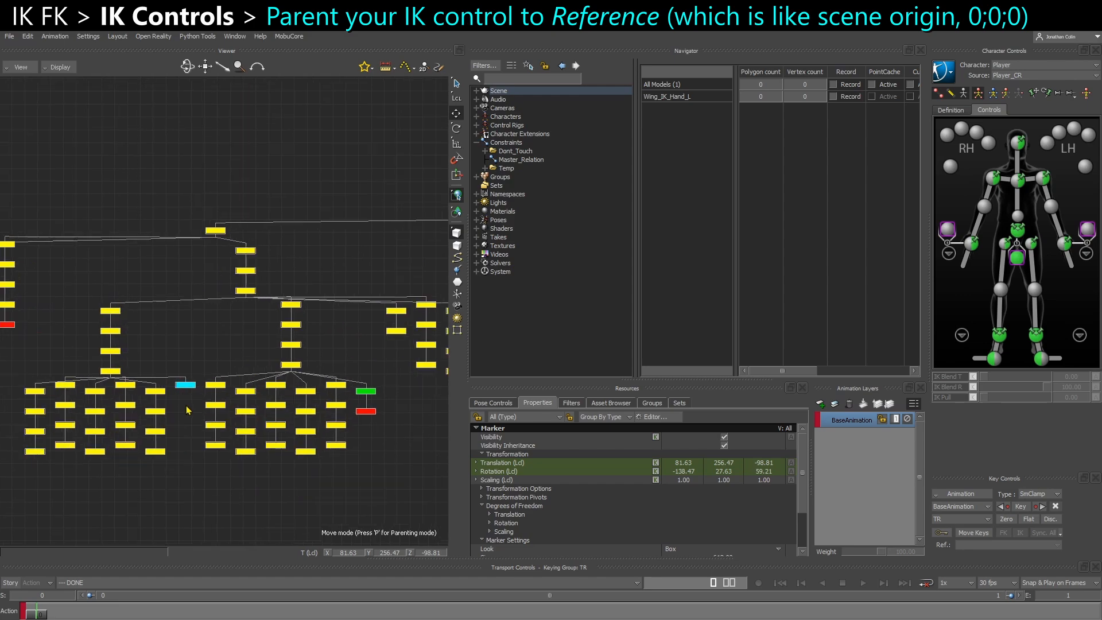
scroll(247, 373, "up", 2)
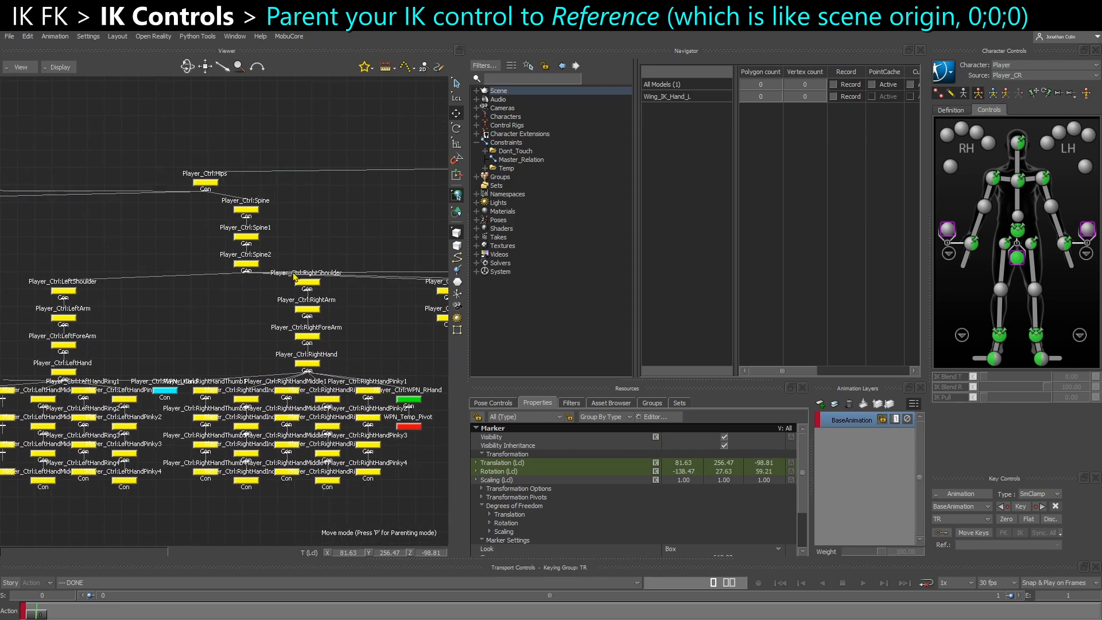
scroll(334, 401, "down", 4)
Parent the Wing_IK_Hand_L marker to Player_Ctrl:Reference in the schematic
middle_click_drag(292, 320, 4, 313)
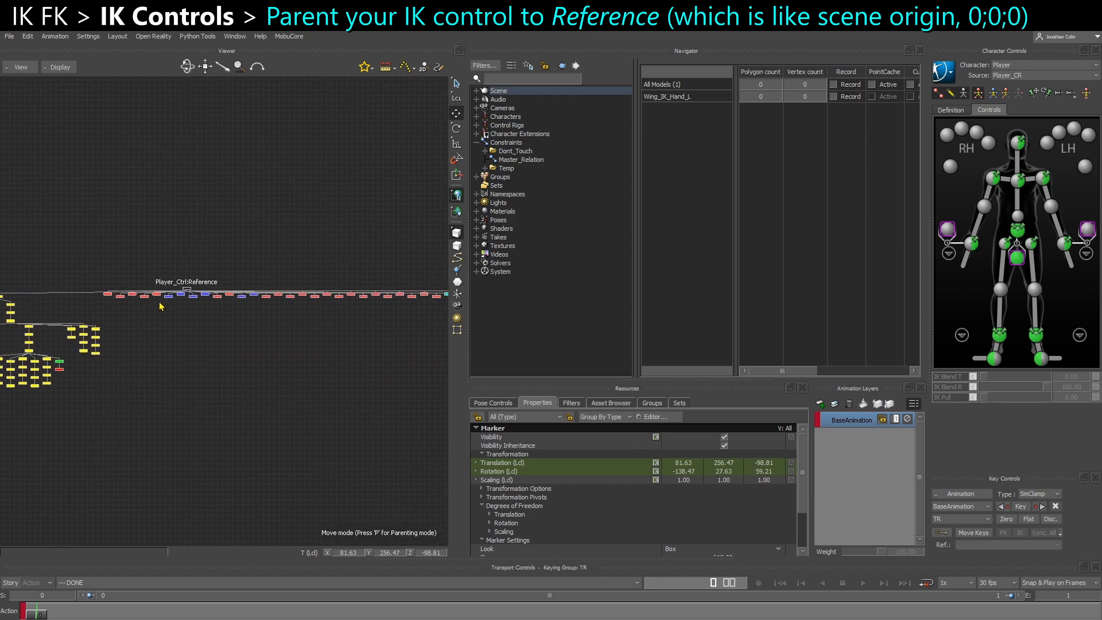
middle_click_drag(133, 304, 66, 308)
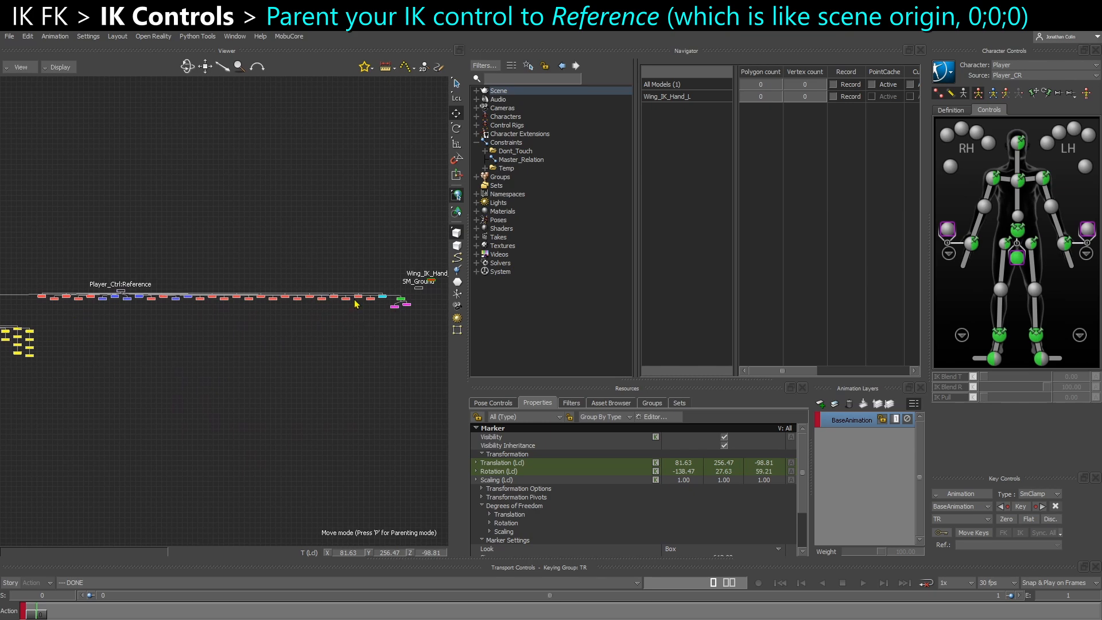
scroll(363, 329, "up", 2)
scroll(264, 337, "up", 3)
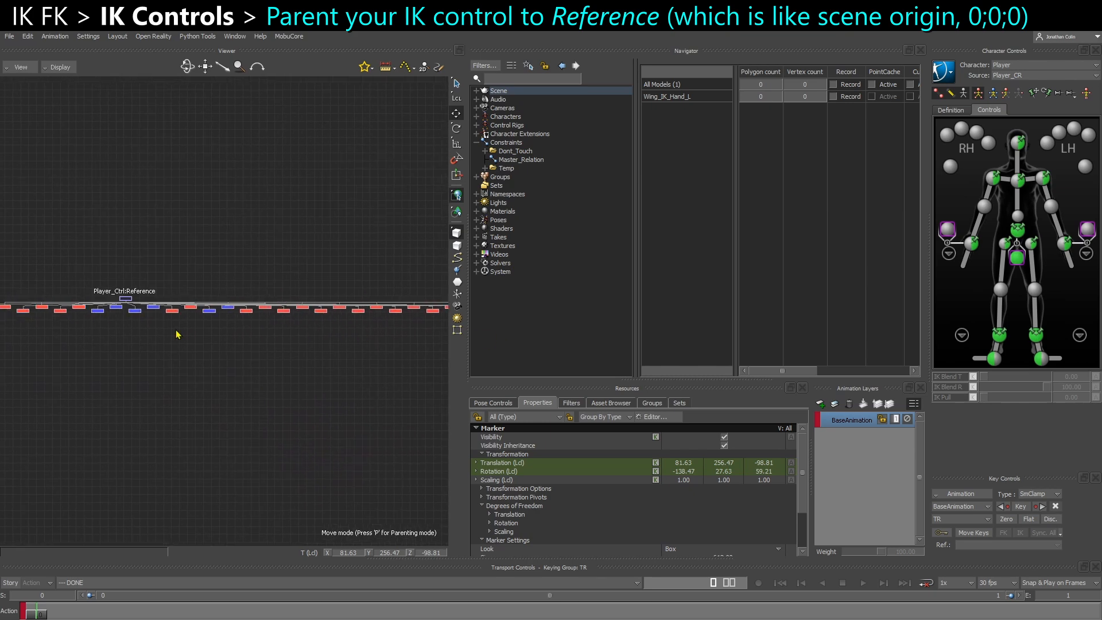
left_click(194, 269, "shift")
right_click(194, 270)
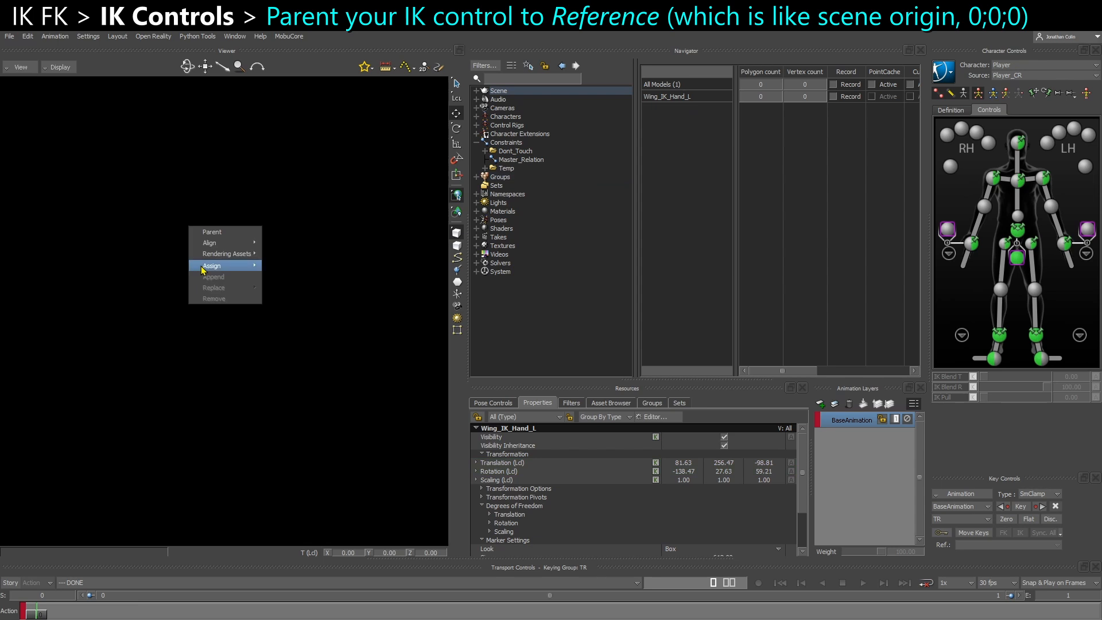
left_click(217, 239)
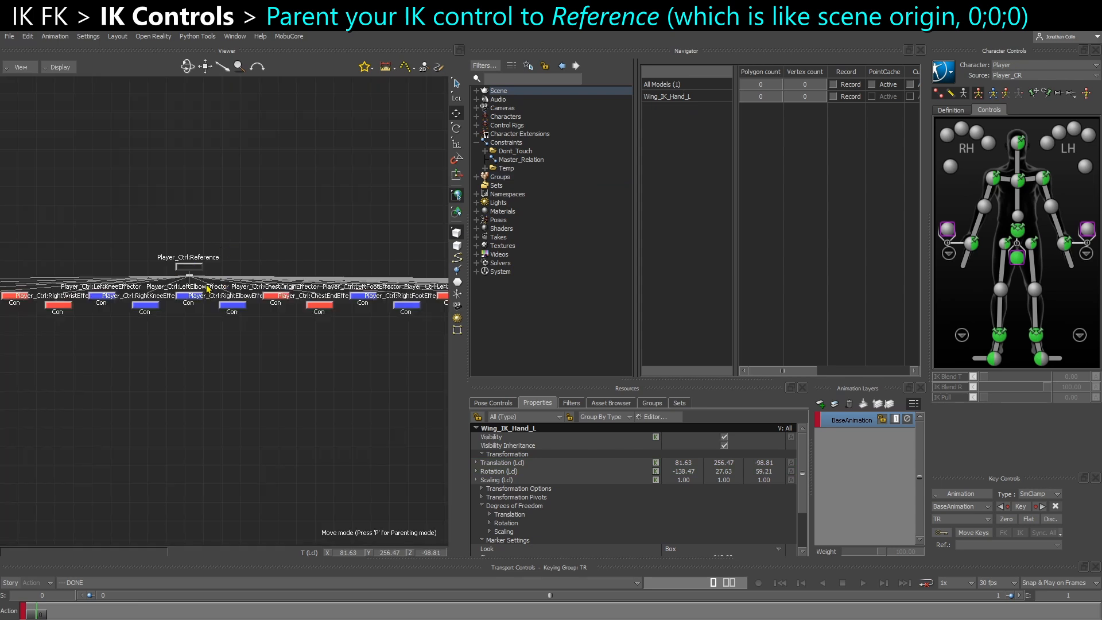
Check Wing_IK_Hand_L's place in the hierarchy, and inspect the marker on the left wing in the perspective view
scroll(312, 373, "down", 4)
middle_click_drag(416, 373, 257, 353)
scroll(337, 320, "up", 6)
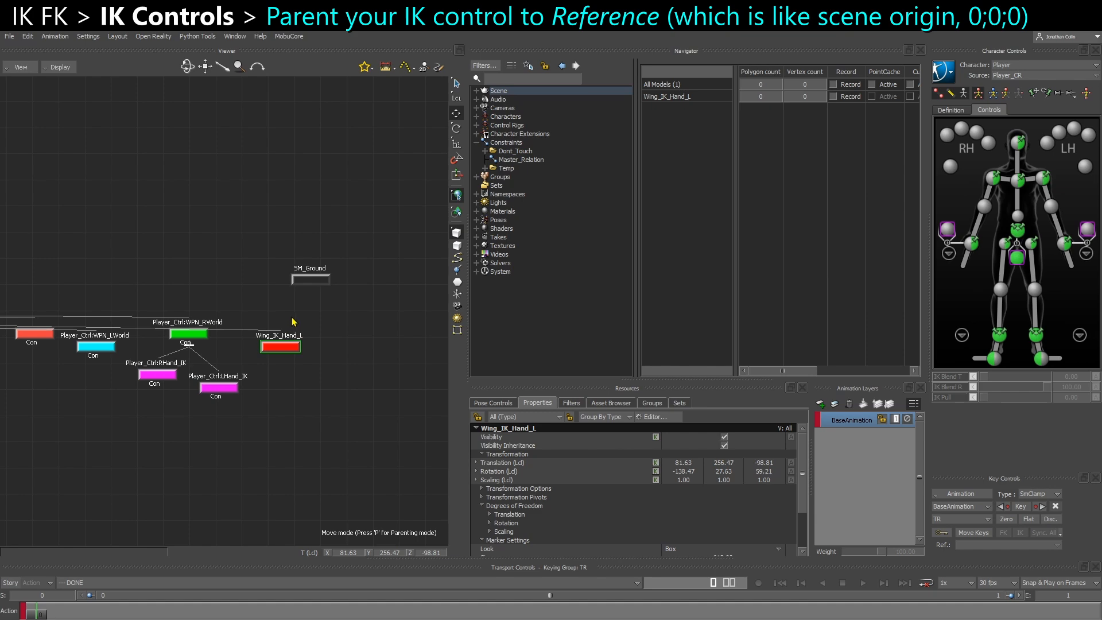
middle_click_drag(300, 381, 308, 353)
key("ctrl+e")
left_click_drag(342, 362, 287, 367, "ctrl+shift")
scroll(270, 378, "down", 5)
middle_click_drag(253, 424, 256, 358)
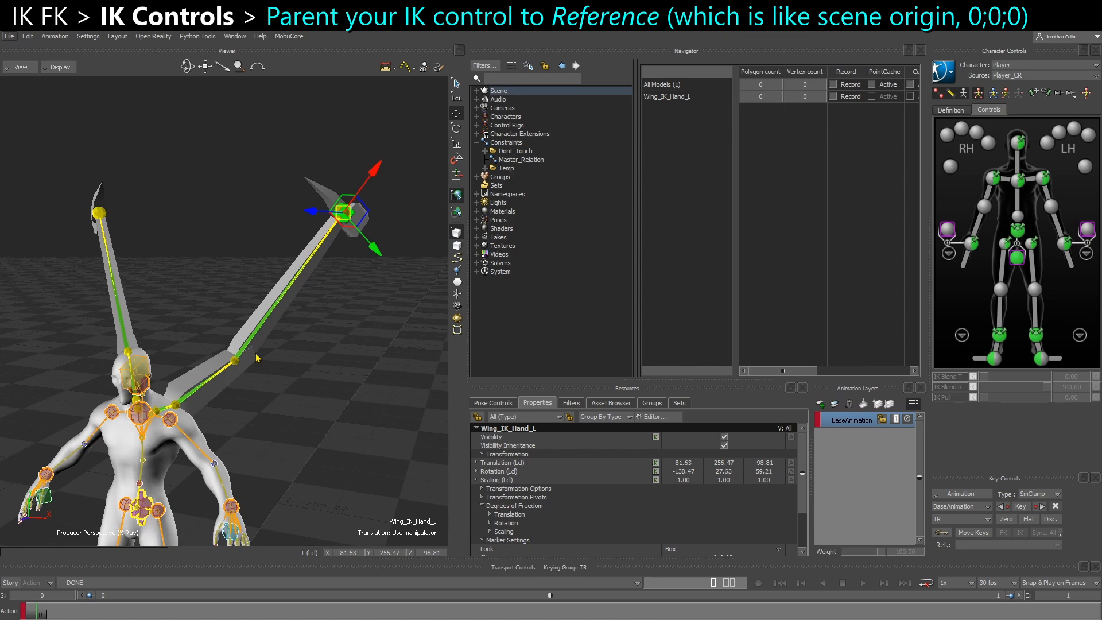
left_click_drag(256, 358, 424, 343, "alt")
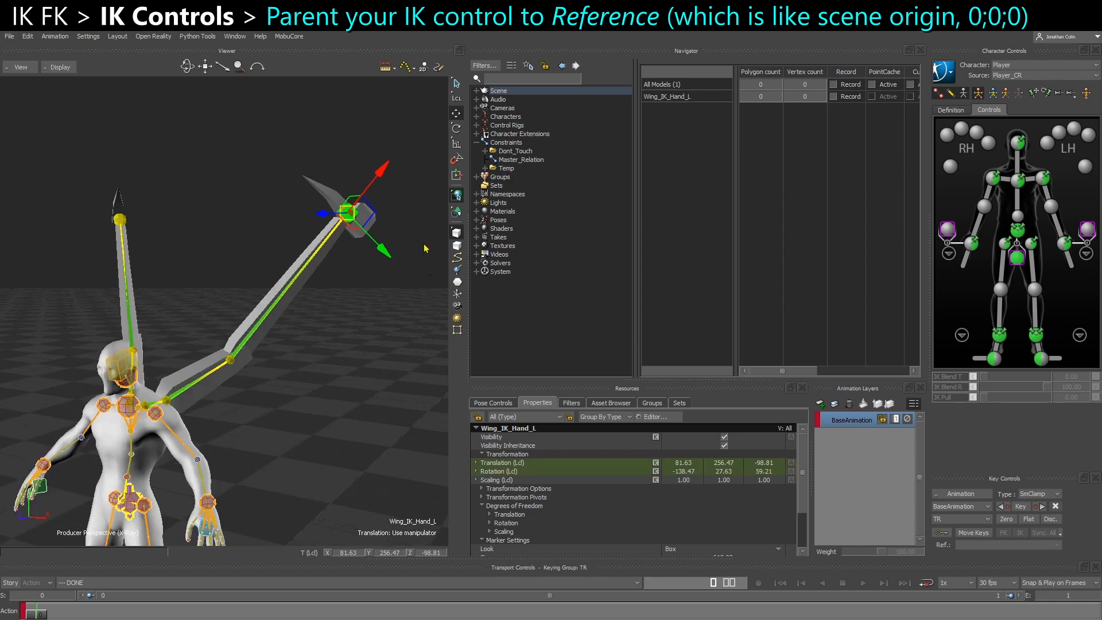
Duplicate Wing_IK_Hand_L in the schematic and rename the copy to Wing_IK_Hand_R
key("ctrl+w")
key("ctrl+c")
key("ctrl+v")
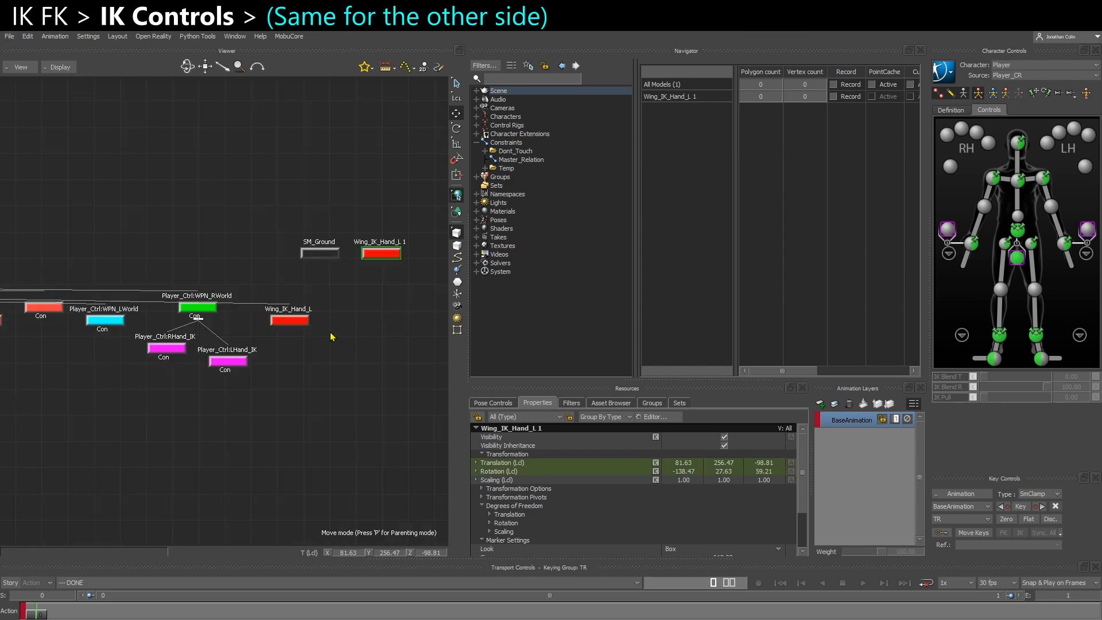
right_click(378, 259)
left_click(429, 345)
left_click_drag(419, 262, 593, 274)
type("R")
key("Return")
Parent the Wing_IK_Hand_R marker to Player_Ctrl:Reference in the schematic
right_click_drag(207, 232, 156, 237, "alt")
middle_click_drag(156, 237, 362, 241, "alt")
right_click_drag(205, 237, 239, 266, "alt")
right_click(266, 222)
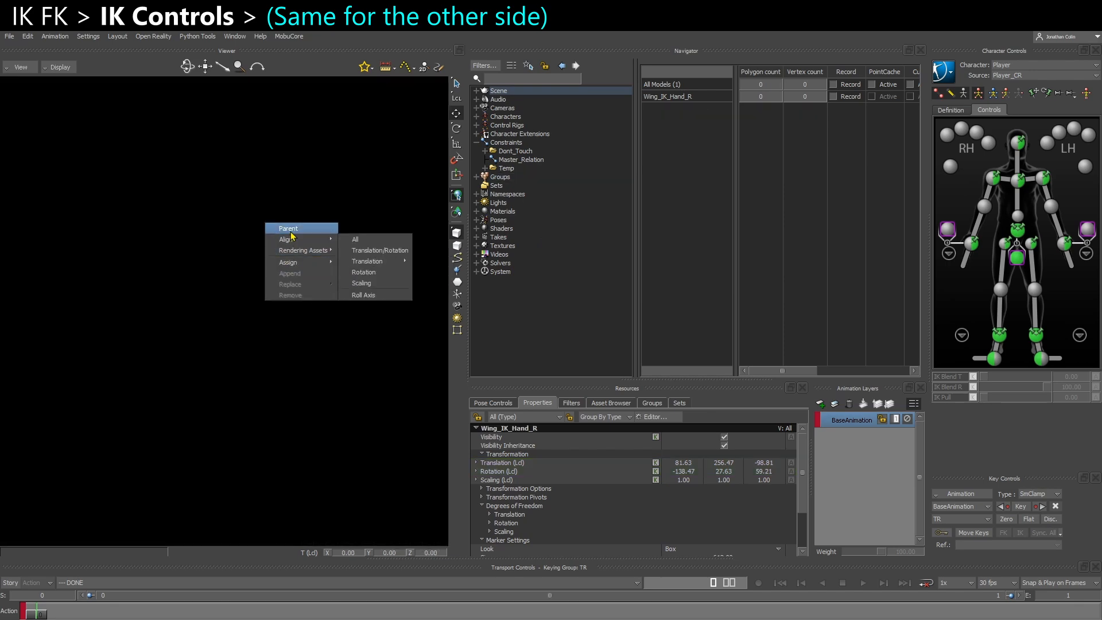
left_click(341, 246)
Align Wing_IK_Hand_R to the right wing's hand controller in translation and rotation in the perspective view
middle_click_drag(341, 247, 8, 242, "alt")
key("ctrl+e")
left_click_drag(202, 250, 145, 273, "alt")
right_click(60, 206)
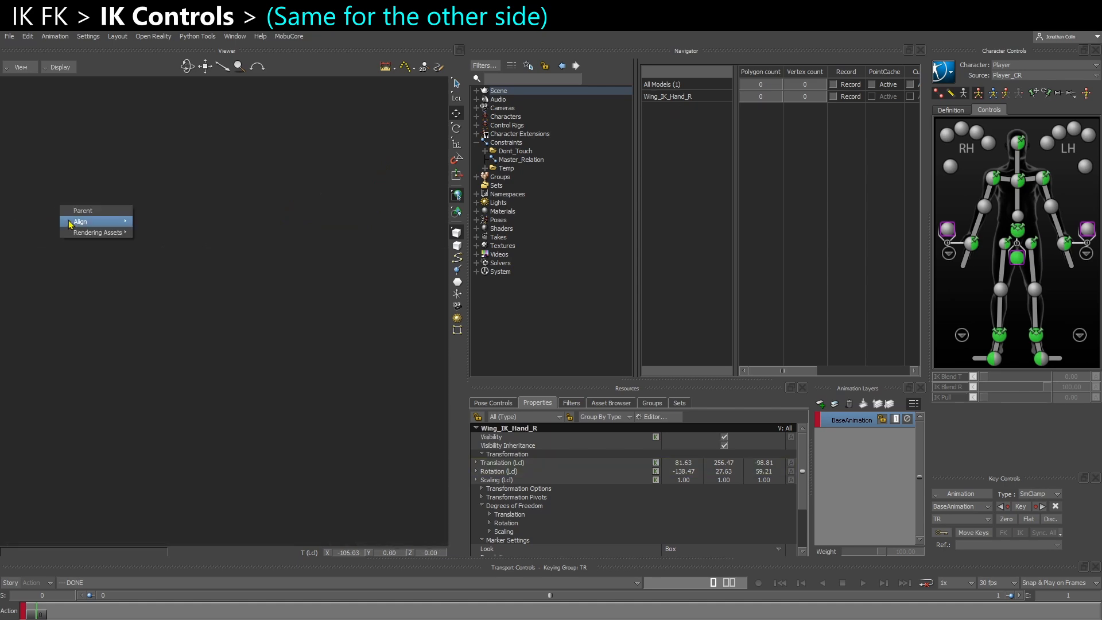
mouse_move(80, 222)
left_click(155, 231)
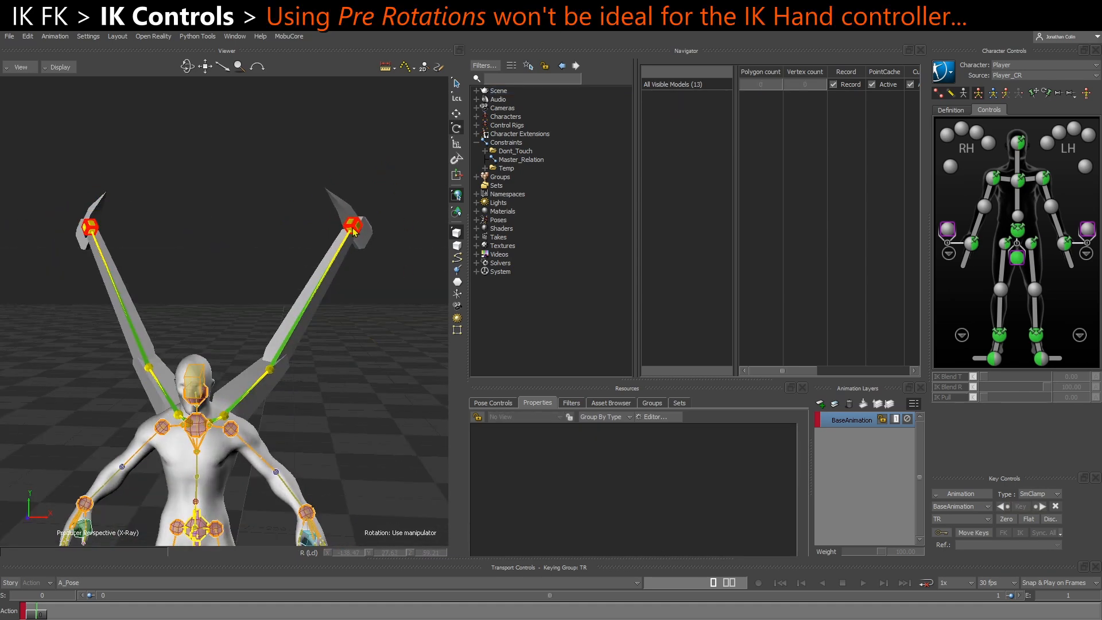
Inspect Wing_IK_Hand_L's local rotation and its rotation degrees-of-freedom settings
left_click(353, 230)
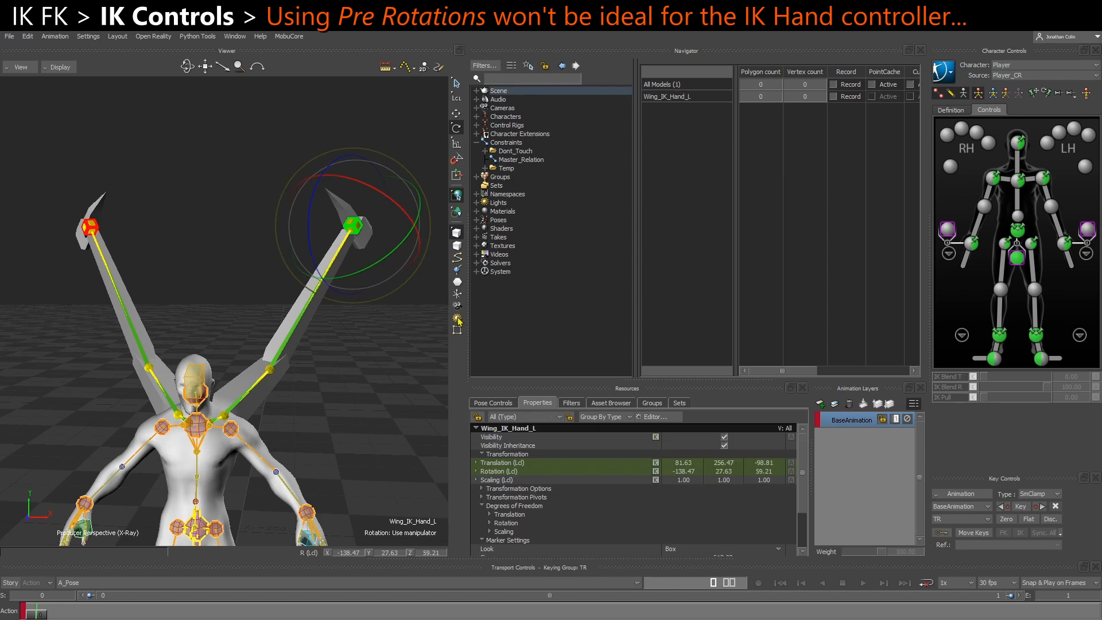
left_click(498, 474)
scroll(654, 492, "down", 1)
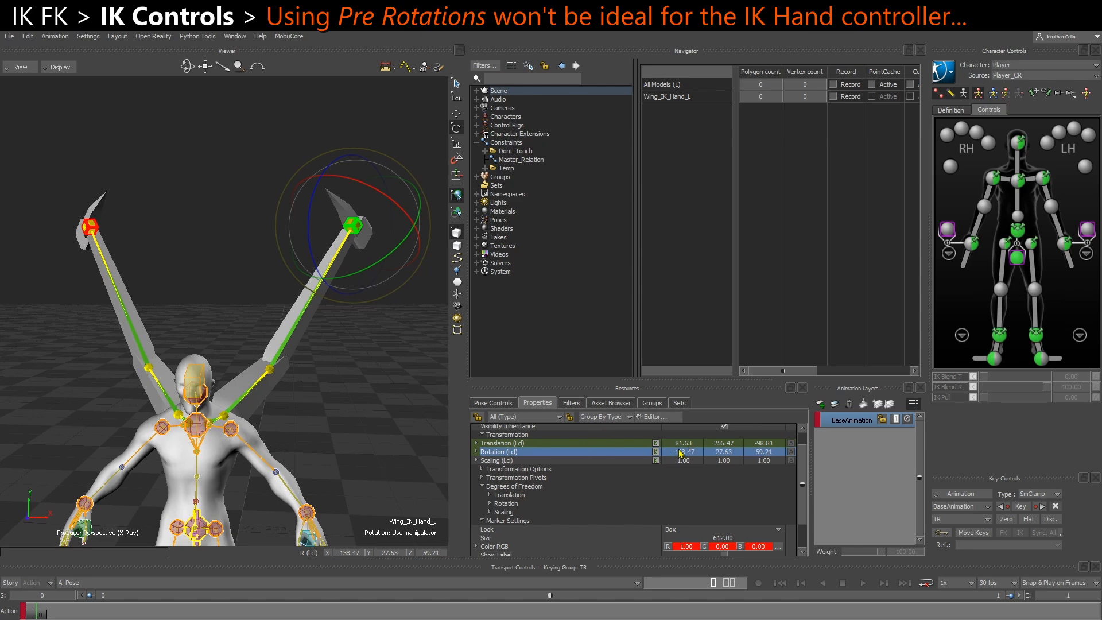
left_click(490, 503)
scroll(531, 513, "down", 1)
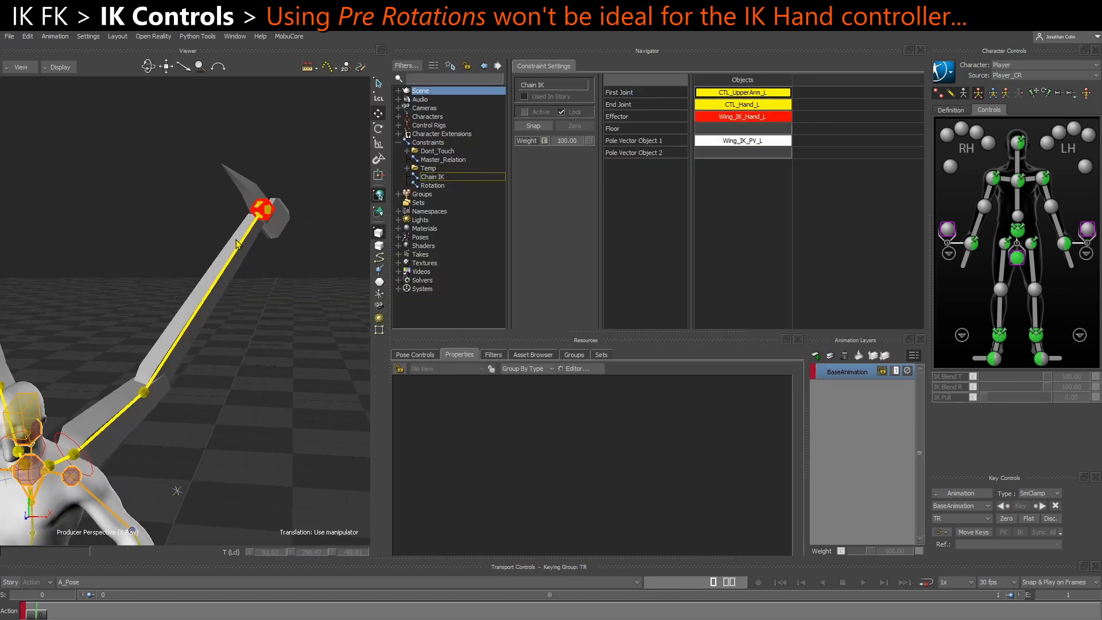
Inspect the local translation of the red IK marker at the left wing's hand, with the whole character in view
left_click(264, 215)
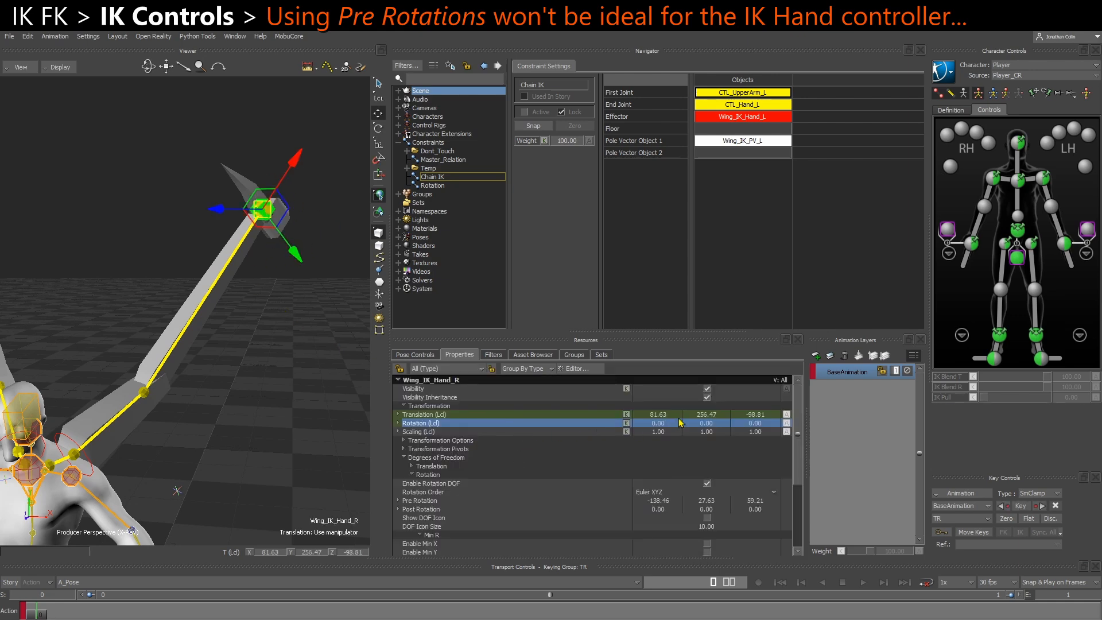
left_click(660, 414)
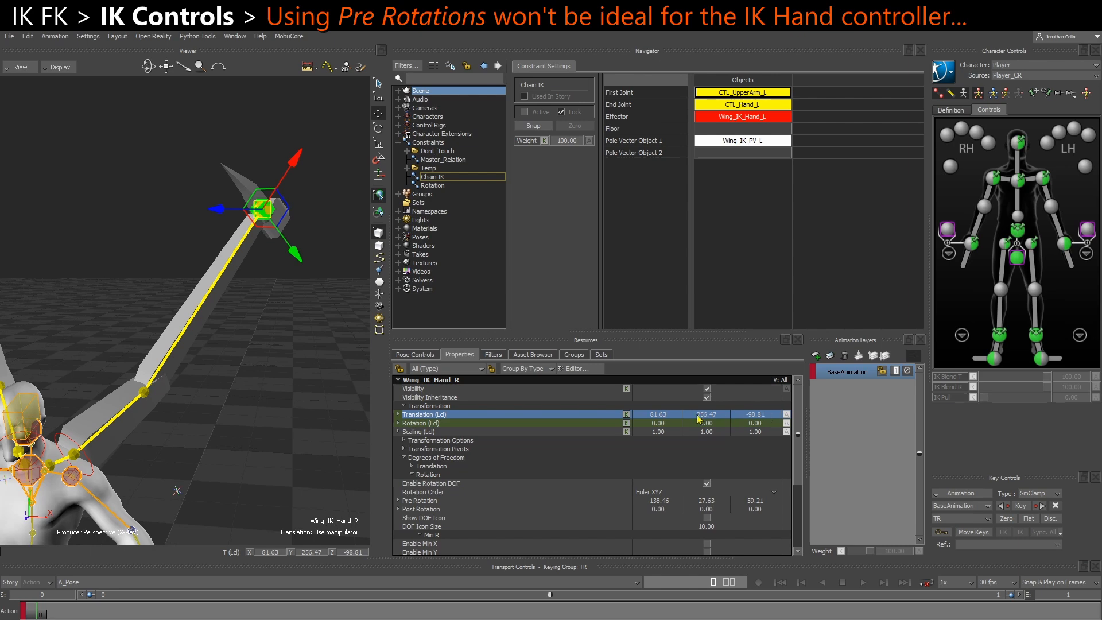
scroll(246, 381, "down", 3)
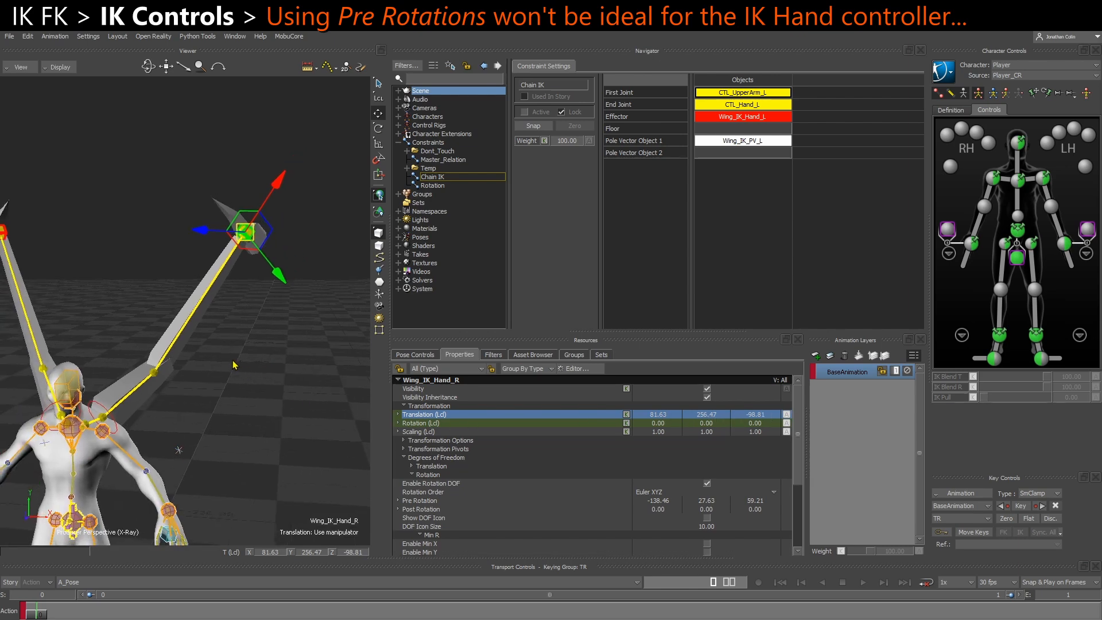
left_click_drag(241, 374, 237, 356, "shift")
scroll(239, 358, "down", 2)
scroll(284, 374, "down", 2)
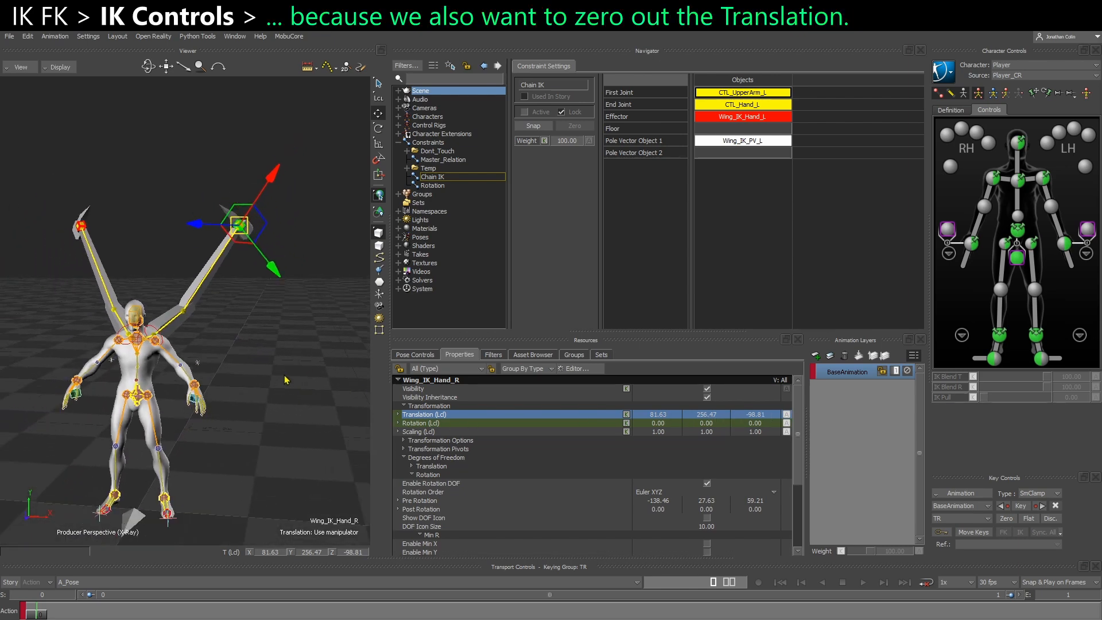
Compare the transform of the IK marker's parent, Player_Ctrl:Reference, with that of the marker itself
key("Page_Up")
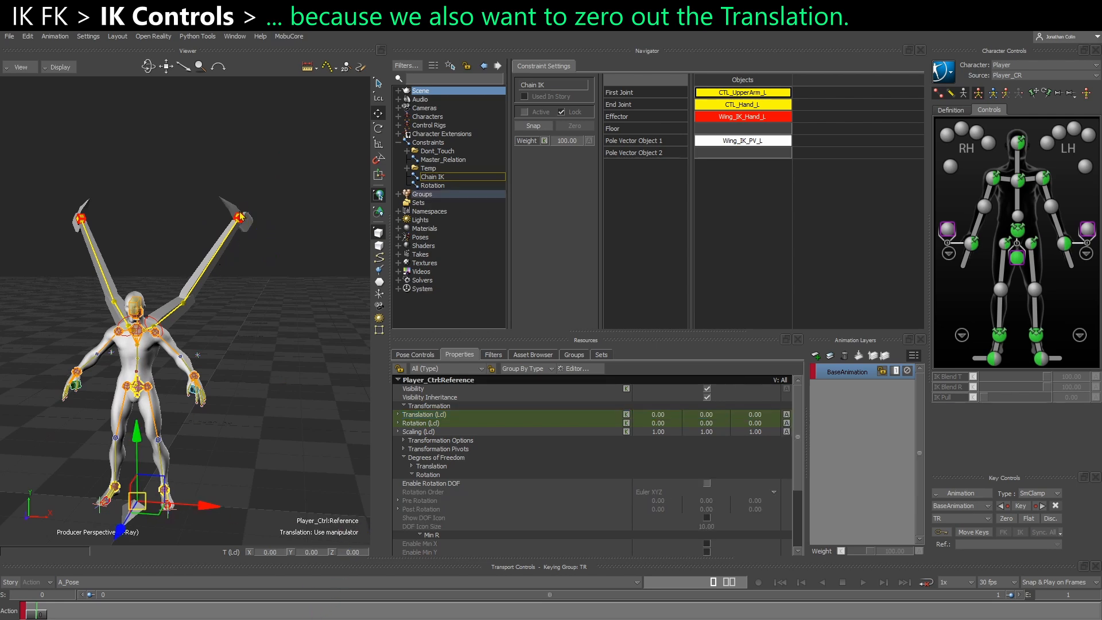
scroll(272, 224, "up", 5)
middle_click_drag(285, 151, 287, 188)
left_click(287, 202)
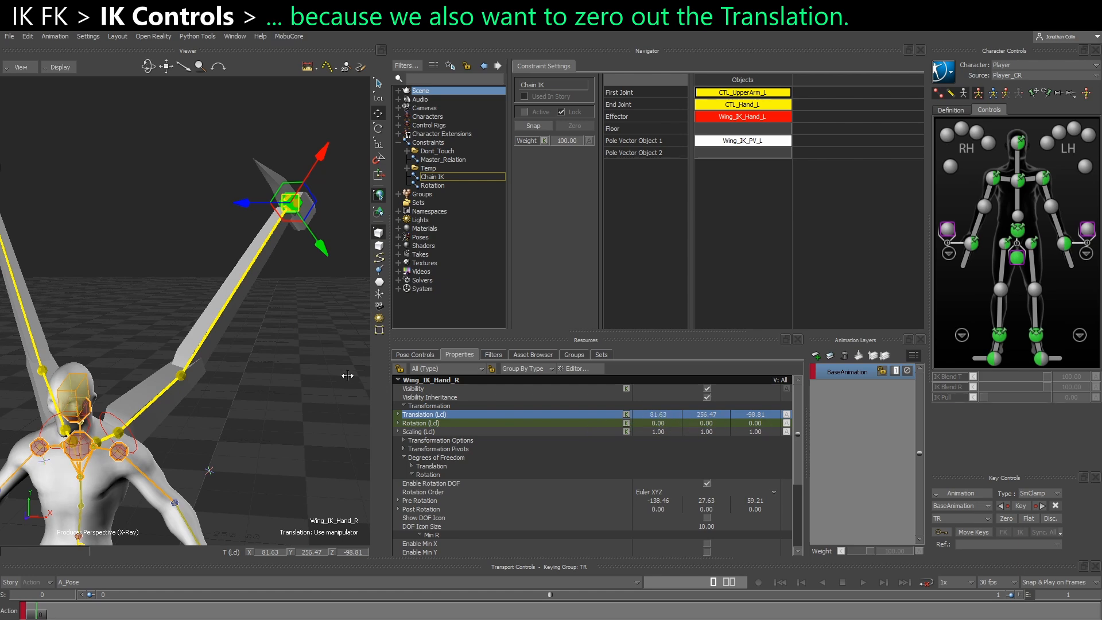
Create a new Null from the Elements templates beside the left wing
left_click(268, 396)
left_click(538, 358)
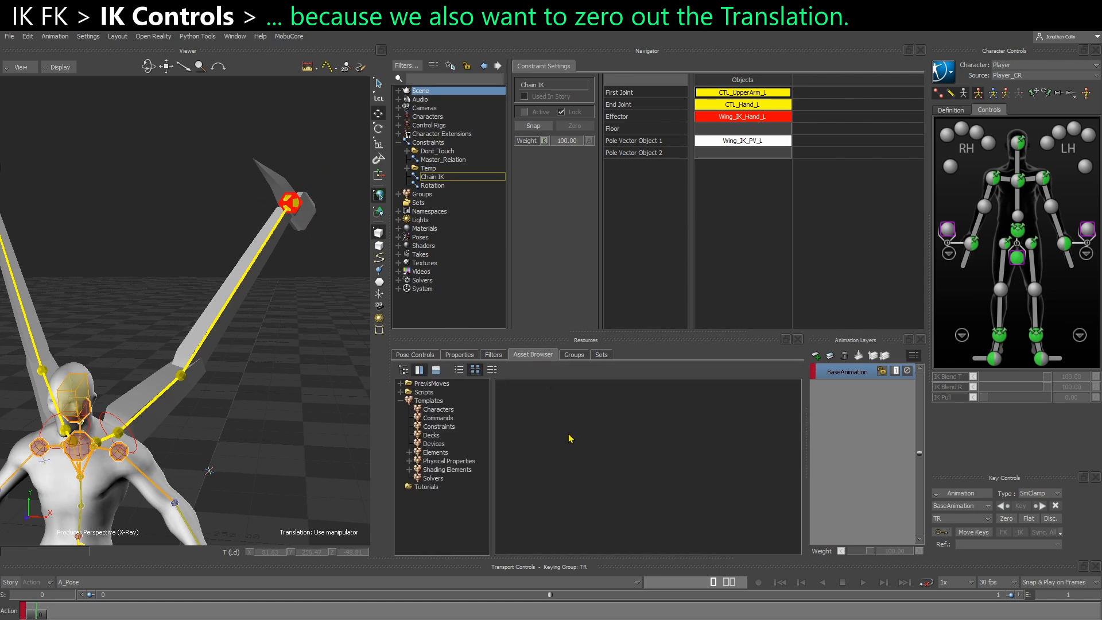
left_click(439, 452)
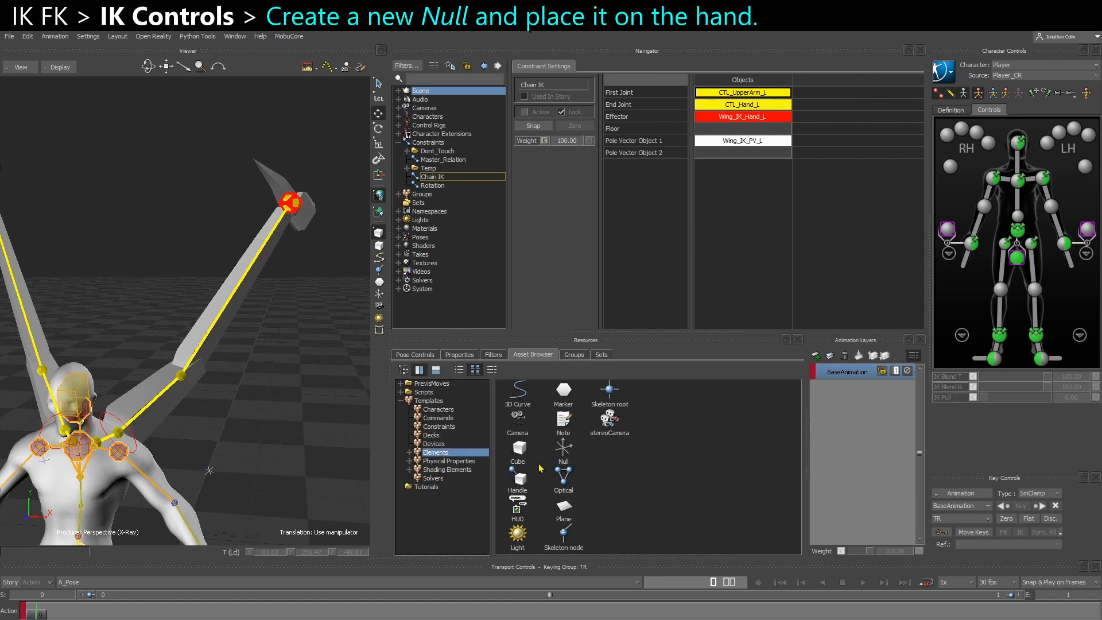
left_click_drag(564, 450, 307, 395)
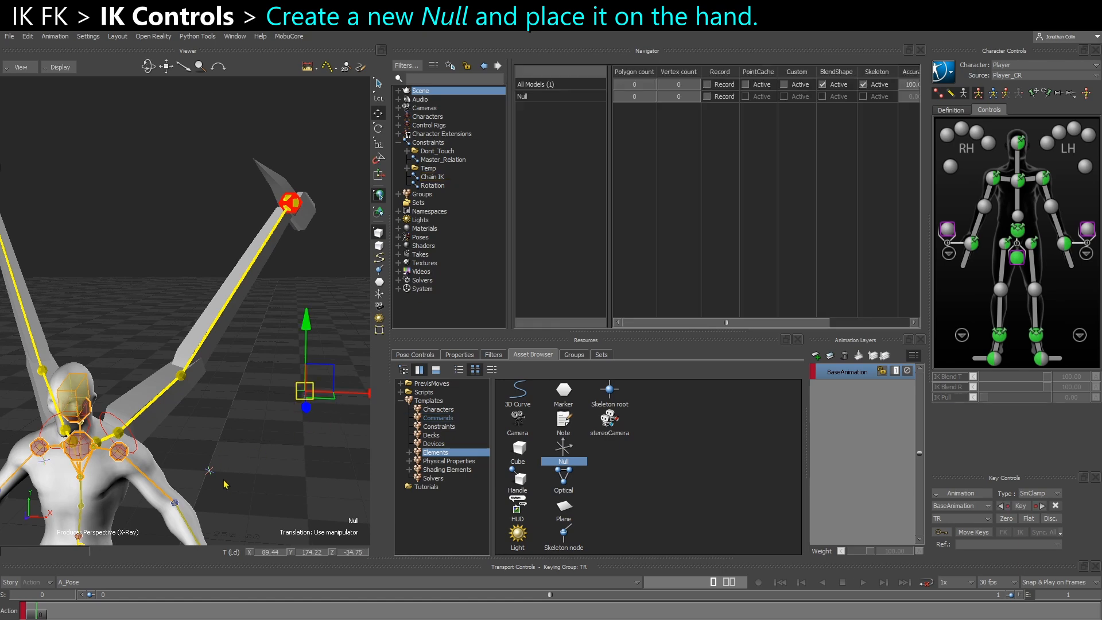
Align the Null to the red IK marker at the left wing's hand in translation and rotation
middle_click_drag(314, 328, 303, 334, "alt")
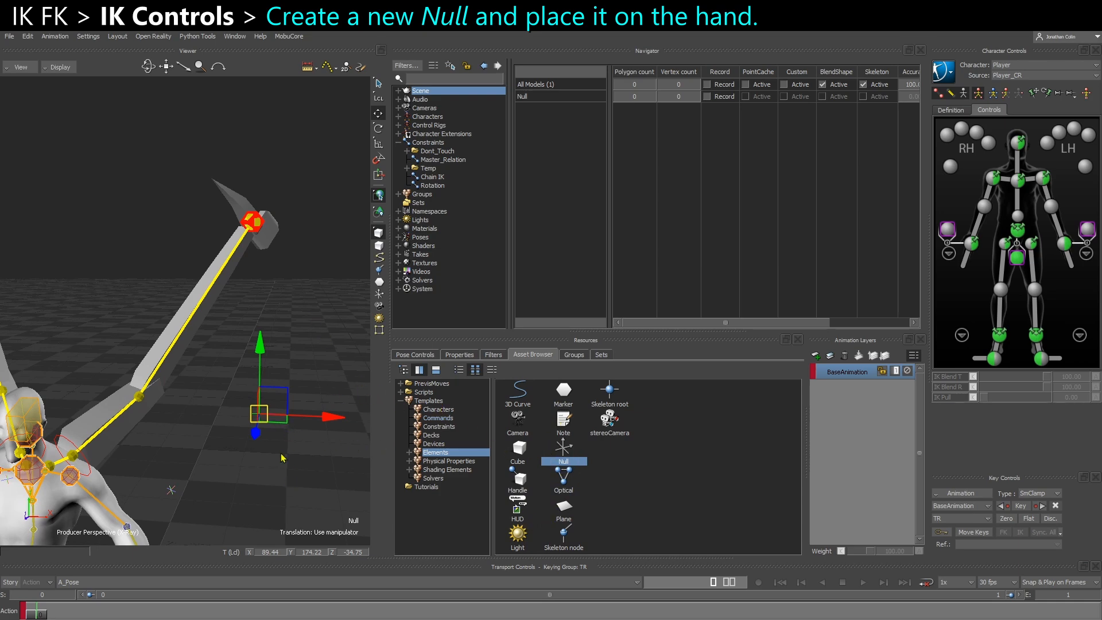
left_click(259, 228, "shift")
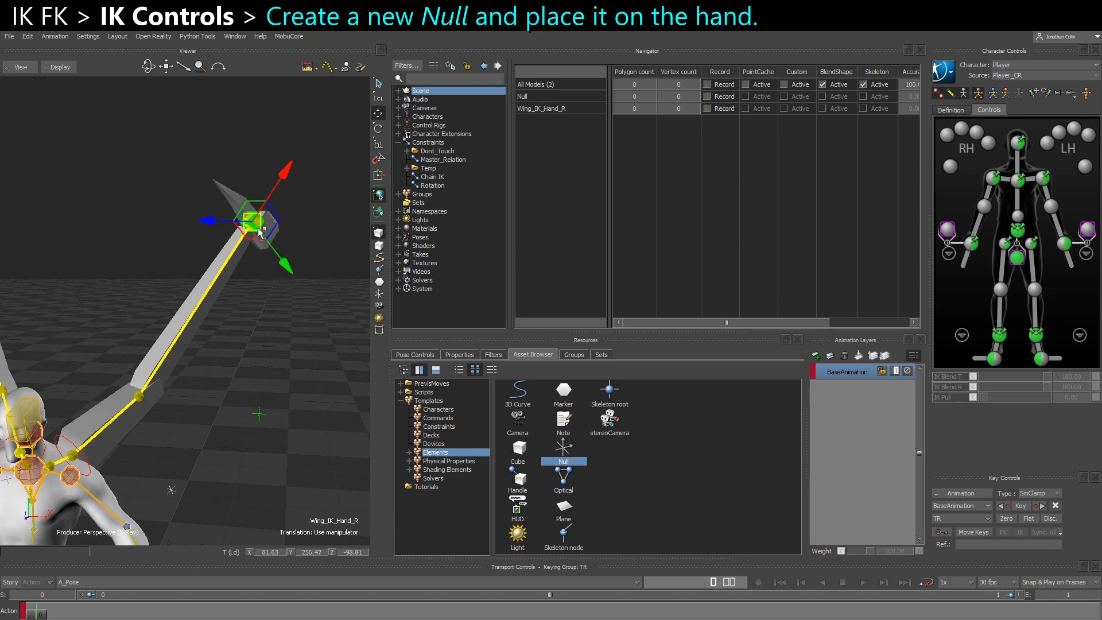
right_click(257, 226)
mouse_move(311, 229)
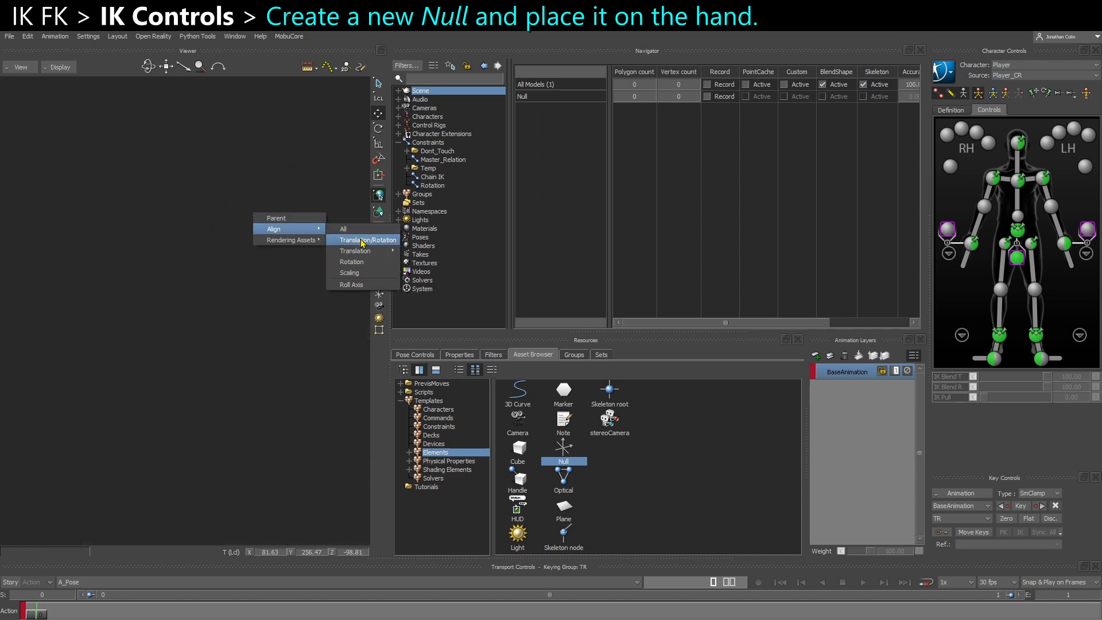
left_click(353, 239)
scroll(255, 265, "up", 3)
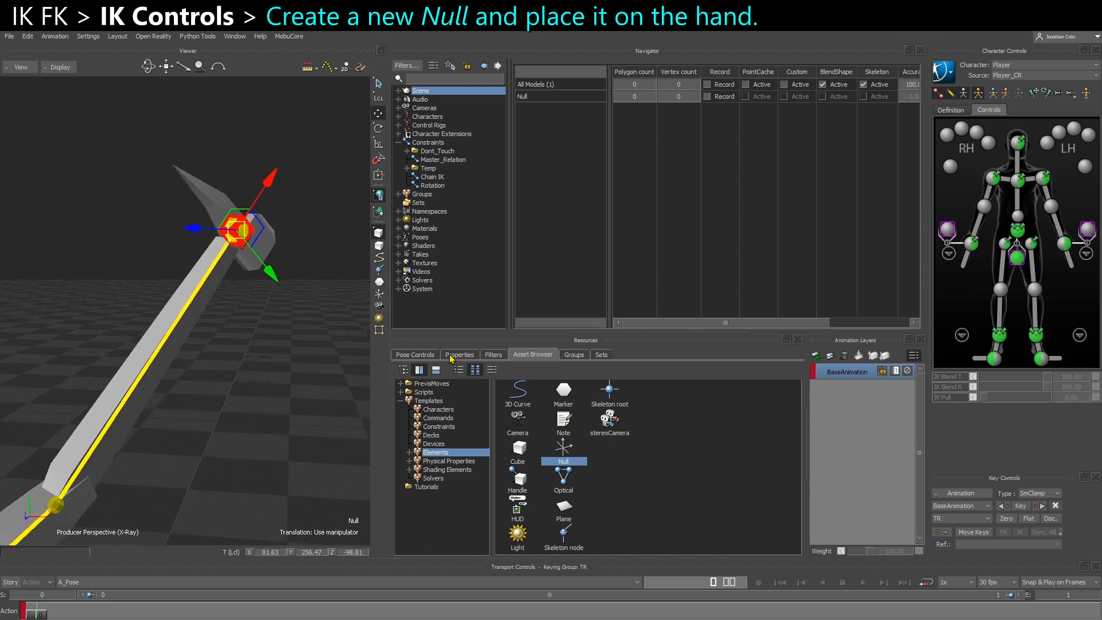
Set the Null's display size to 316
left_click(460, 355)
left_click_drag(704, 487, 821, 478)
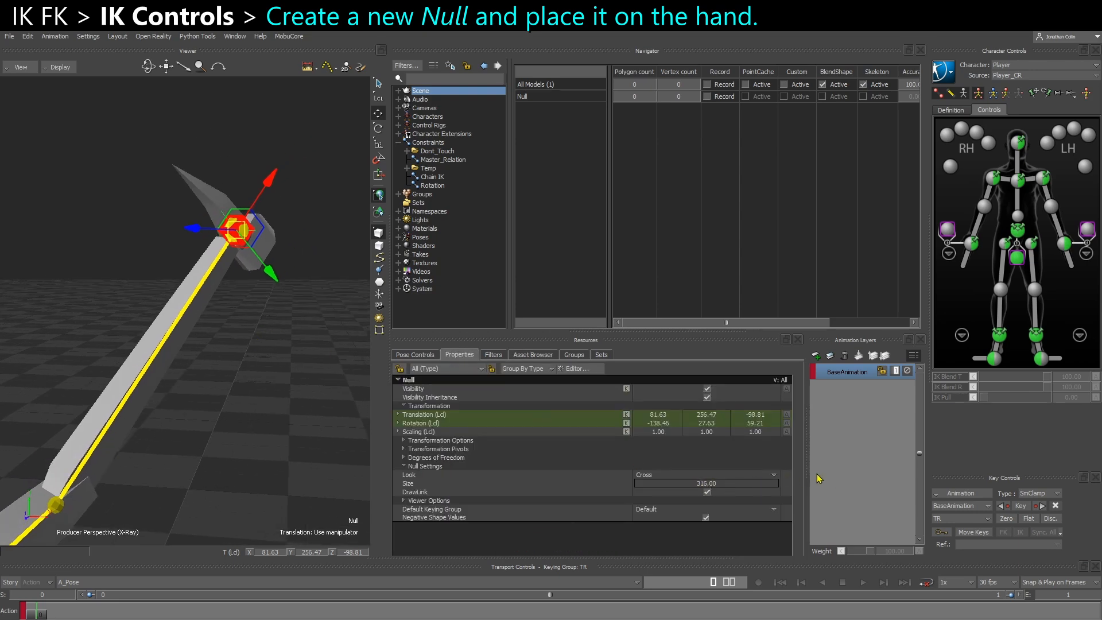
left_click_drag(306, 388, 310, 334, "ctrl+shift")
left_click(301, 409)
Parent the Null under the character's Reference node in the schematic view
scroll(310, 334, "up", 3)
left_click_drag(239, 312, 275, 248, "shift")
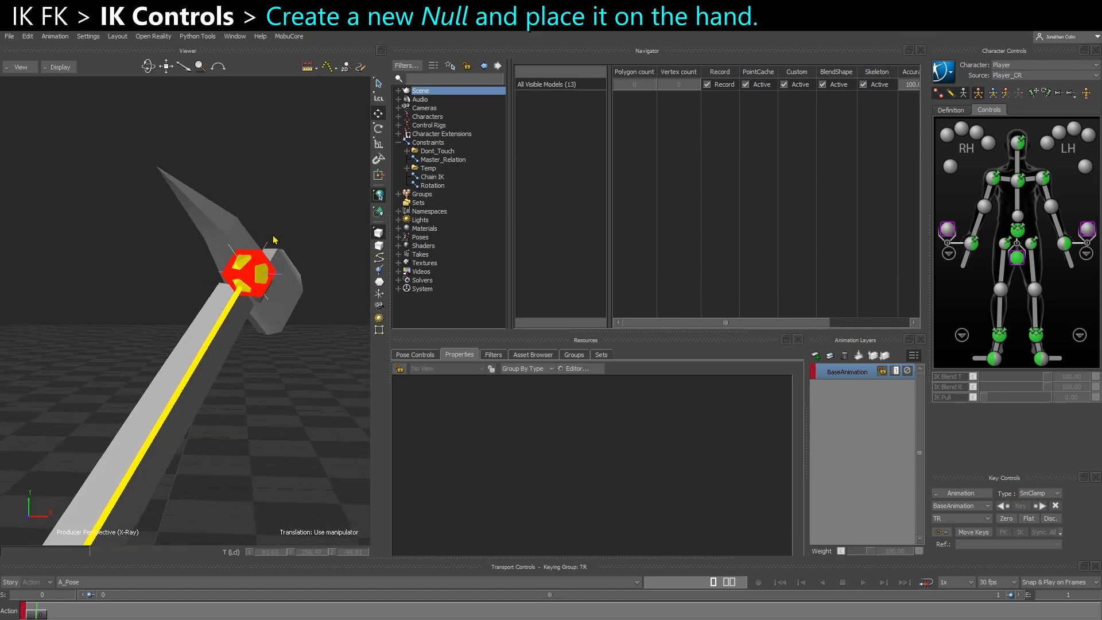
left_click(274, 248)
key("ctrl+w")
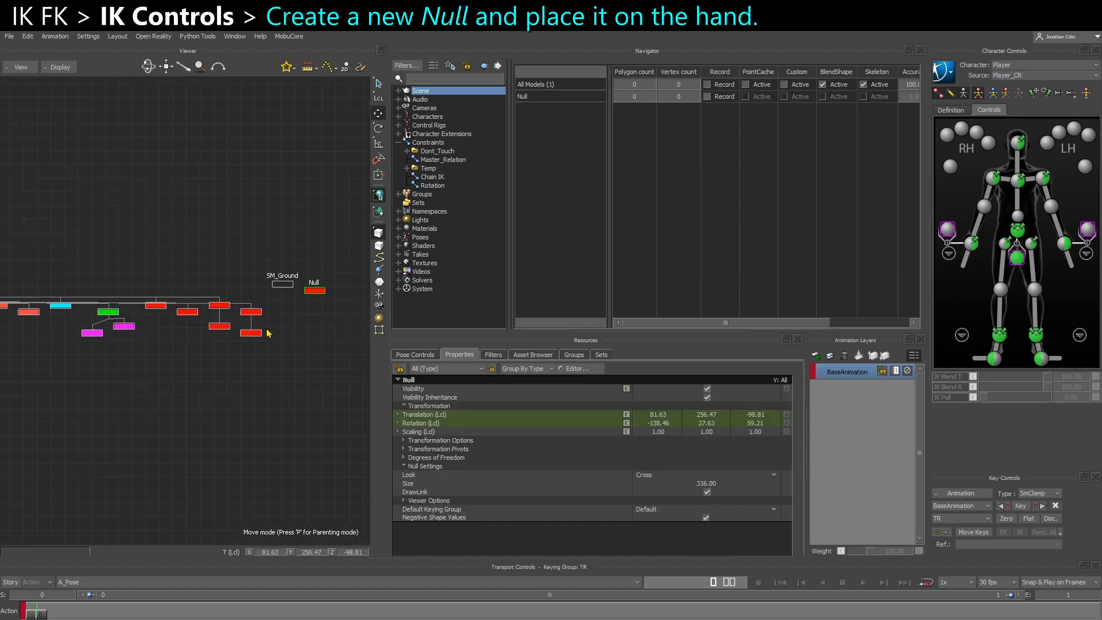
scroll(152, 292, "down", 5)
left_click_drag(113, 270, 243, 277, "shift")
left_click_drag(62, 280, 337, 262, "shift")
left_click_drag(113, 288, 205, 295, "shift")
scroll(205, 305, "up", 4)
scroll(205, 320, "up", 1)
right_click(220, 304)
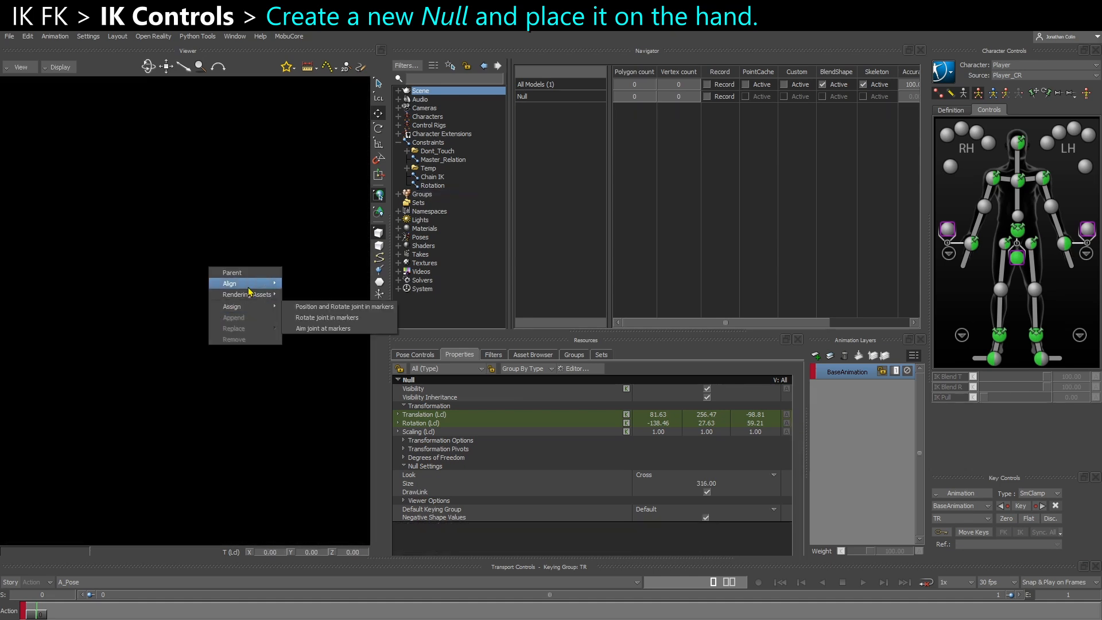
left_click(249, 274)
Rename the Null as GRP_Wing_IK_Hand_L
scroll(353, 318, "down", 4)
left_click_drag(353, 317, 186, 307, "shift")
scroll(230, 316, "up", 5)
left_click_drag(270, 338, 196, 327, "shift")
scroll(198, 327, "up", 1)
right_click(292, 315)
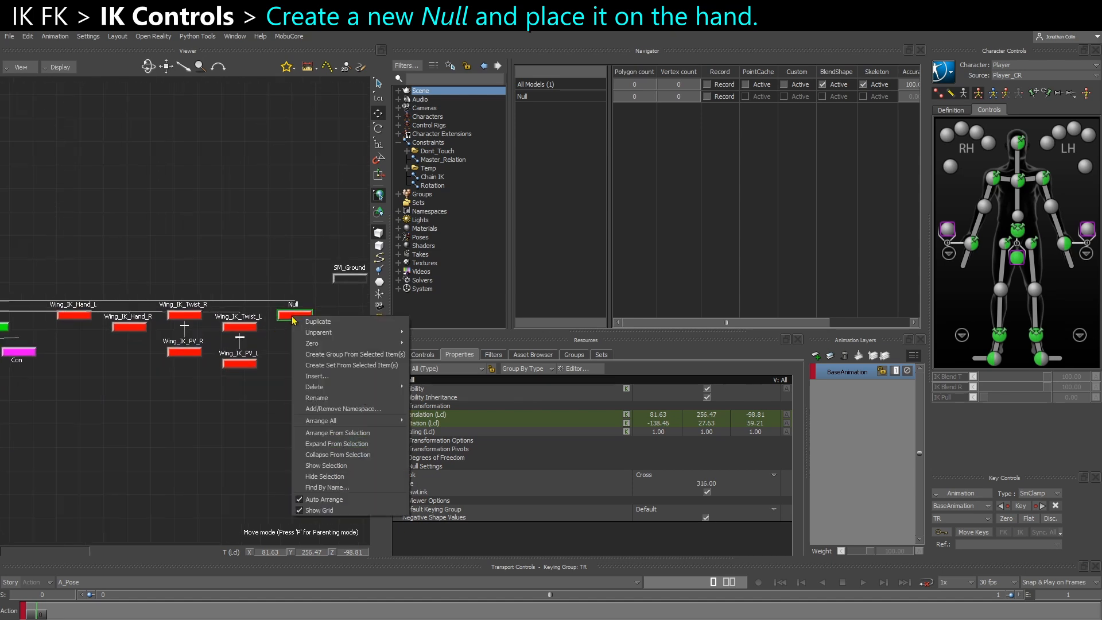
left_click(334, 404)
type("GRP_Wing_IK_Hand_L")
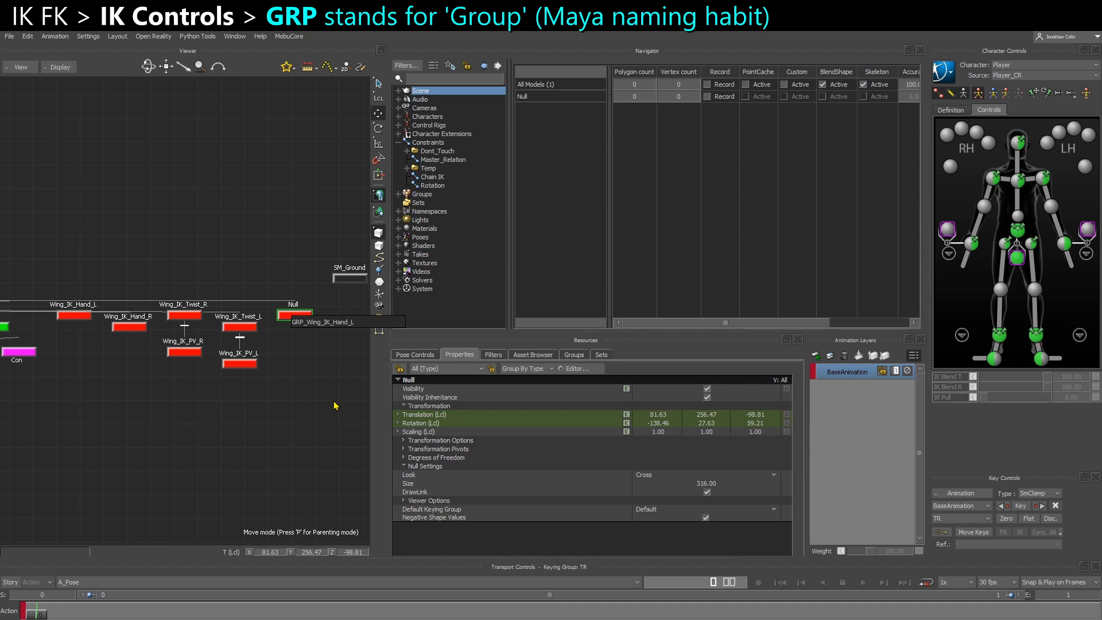
key("Return")
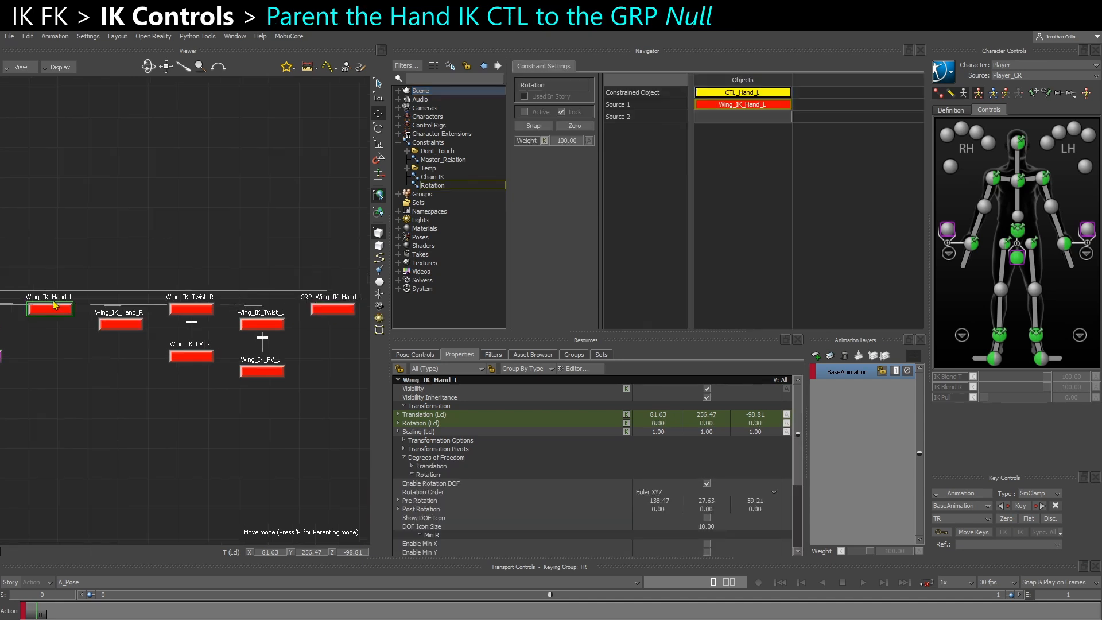
Parent the Wing_IK_Hand_L marker under GRP_Wing_IK_Hand_L in the schematic view
left_click(340, 319, "shift")
left_click_drag(339, 315, 338, 315, "alt")
left_click(356, 304)
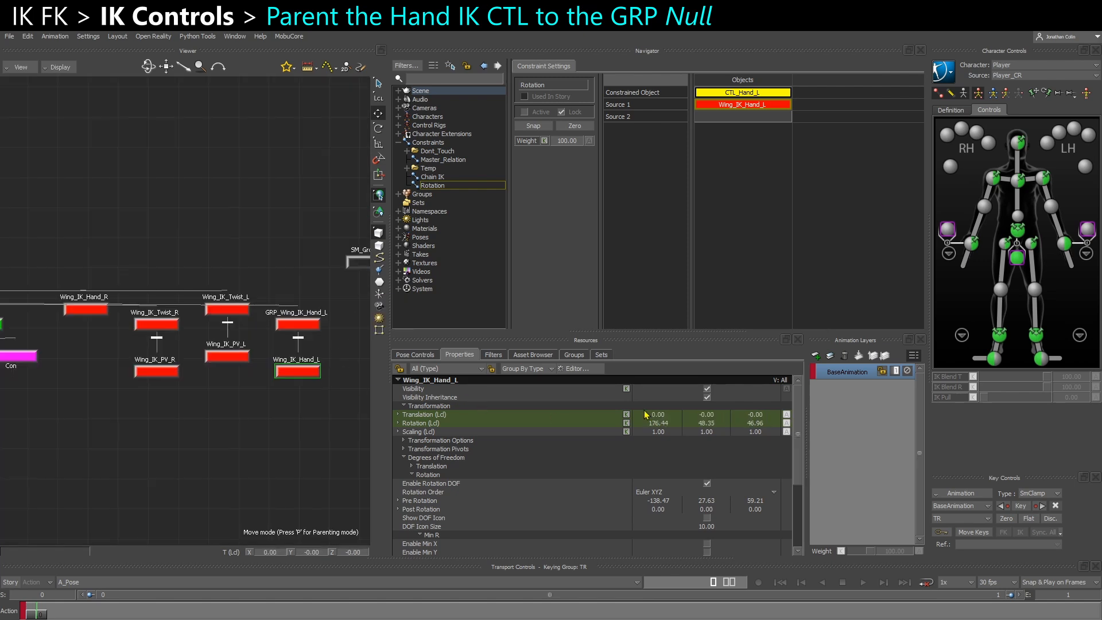
key("ctrl+e")
left_click_drag(297, 307, 301, 396, "ctrl+shift")
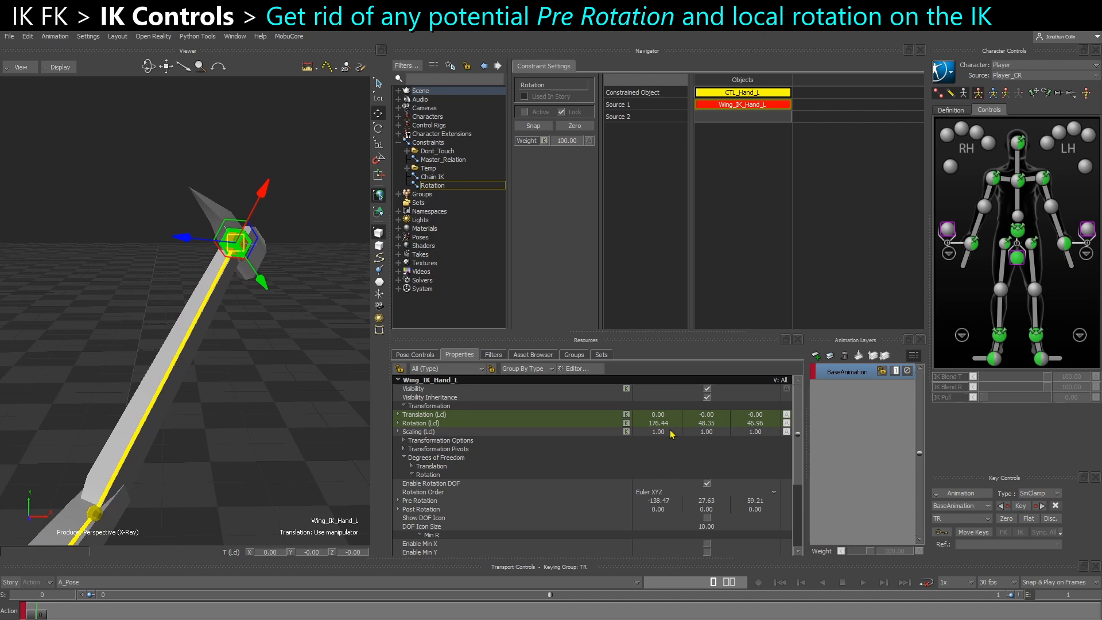
Set the Pre Rotation of the Wing_IK_Hand_L marker to 0 on all axes
left_click(605, 424)
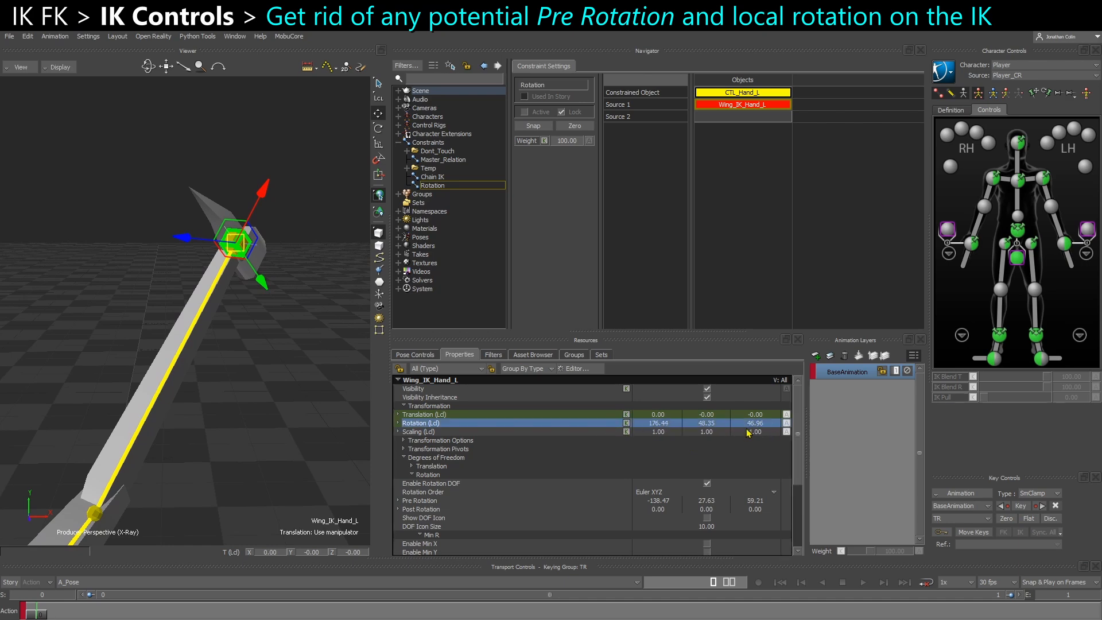
left_click_drag(283, 364, 279, 367, "ctrl+shift")
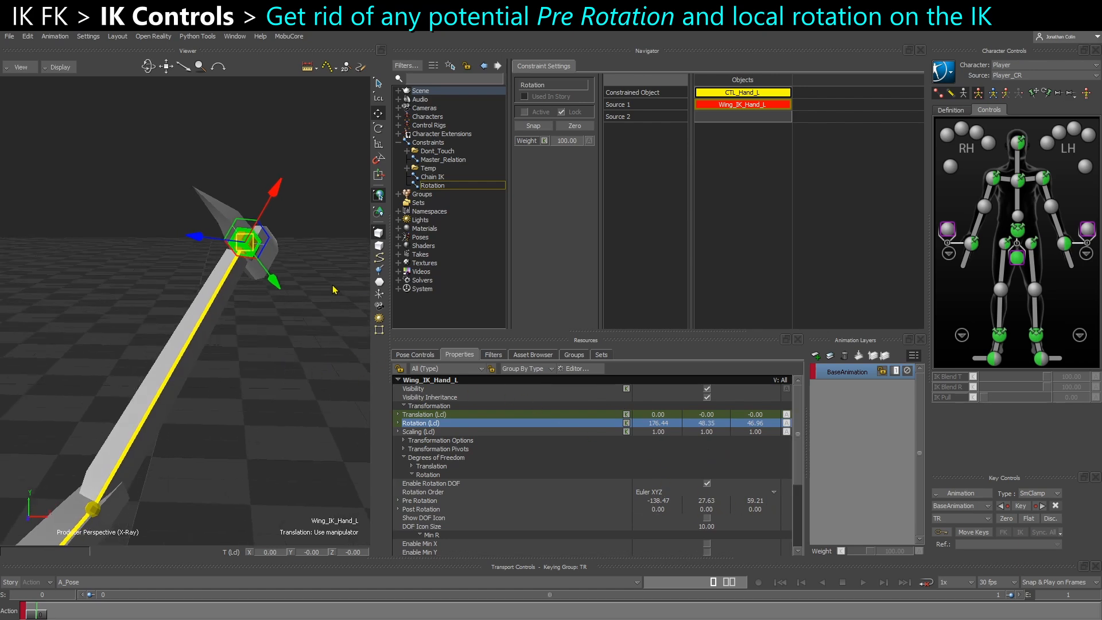
key("ctrl+w")
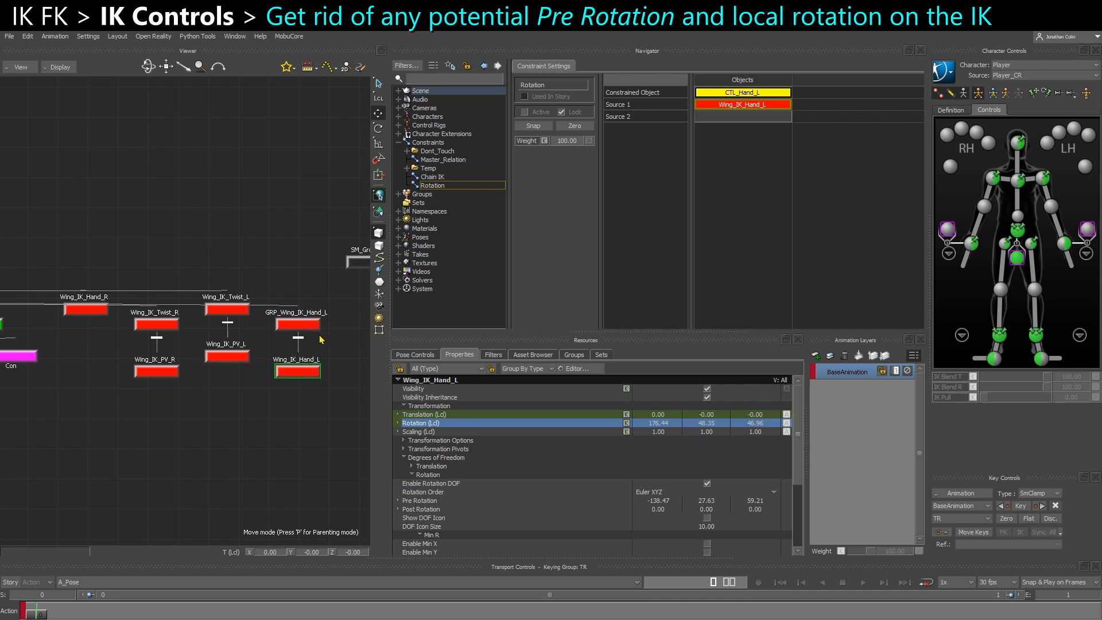
left_click(298, 324)
left_click(317, 372)
double_click(654, 501)
type("0")
key("Tab")
type("0")
Set the local rotation of the Wing_IK_Hand_L marker to 0 on all axes
key("Tab")
double_click(656, 423)
type("0")
key("Tab")
type("0")
key("Tab")
type("0")
key("Return")
key("ctrl+e")
left_click_drag(275, 304, 265, 346, "ctrl+shift")
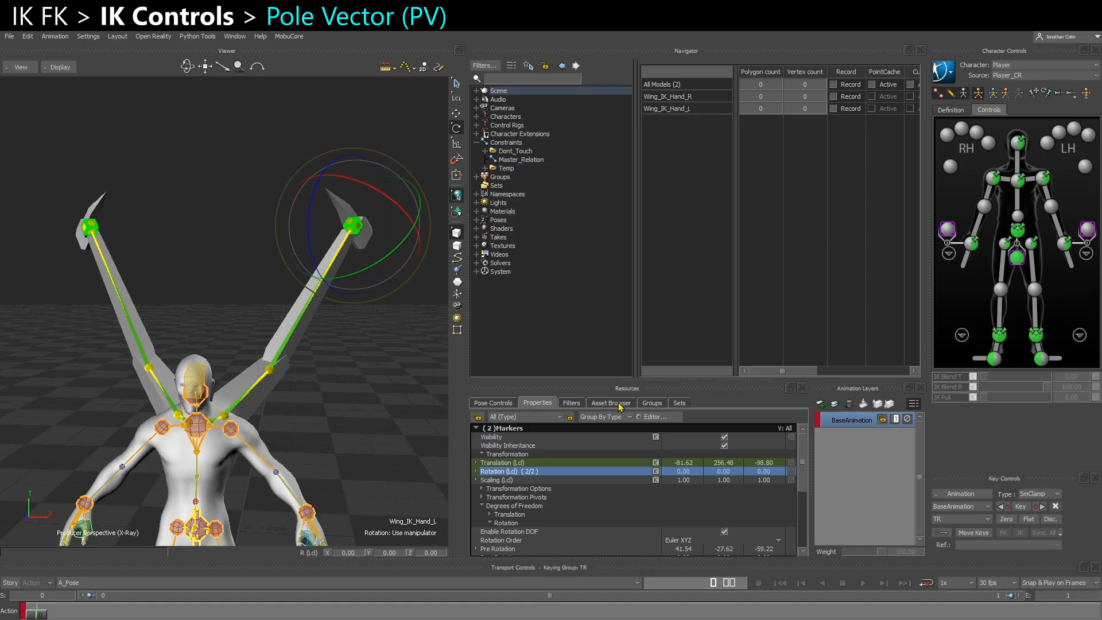
Bring up the Elements templates in the Asset Browser and pick the Null template
left_click(618, 403)
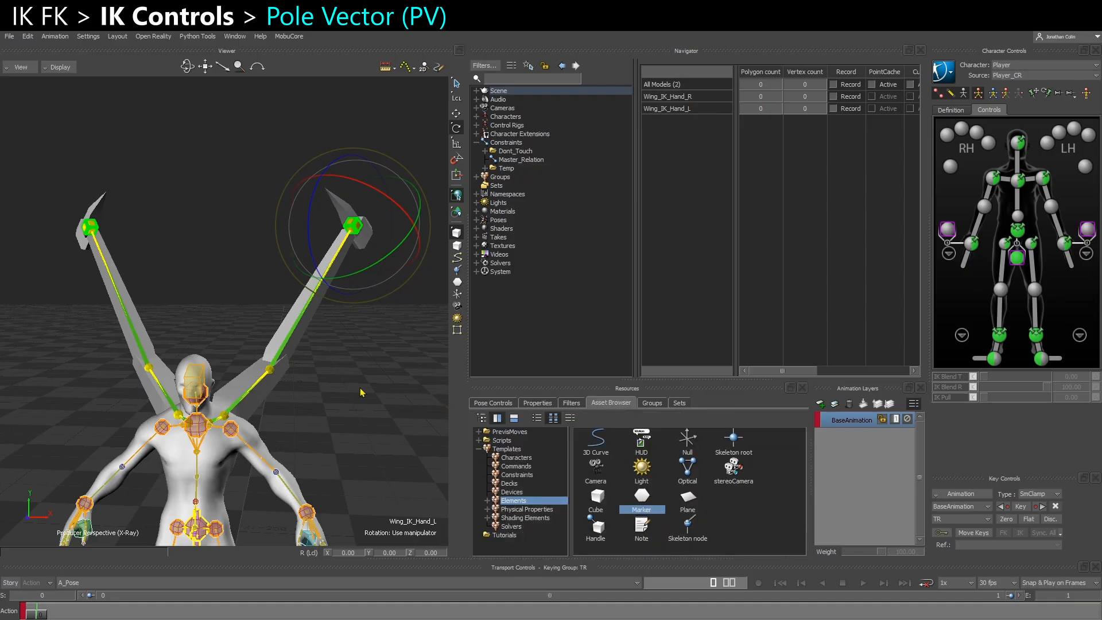
scroll(314, 410, "up", 3)
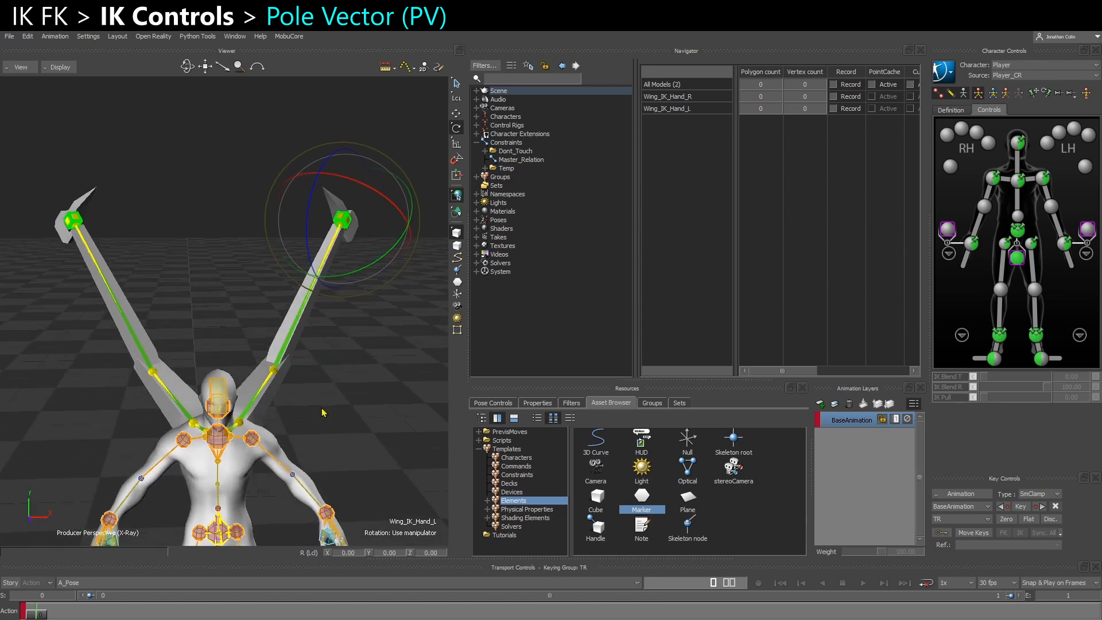
left_click(277, 405)
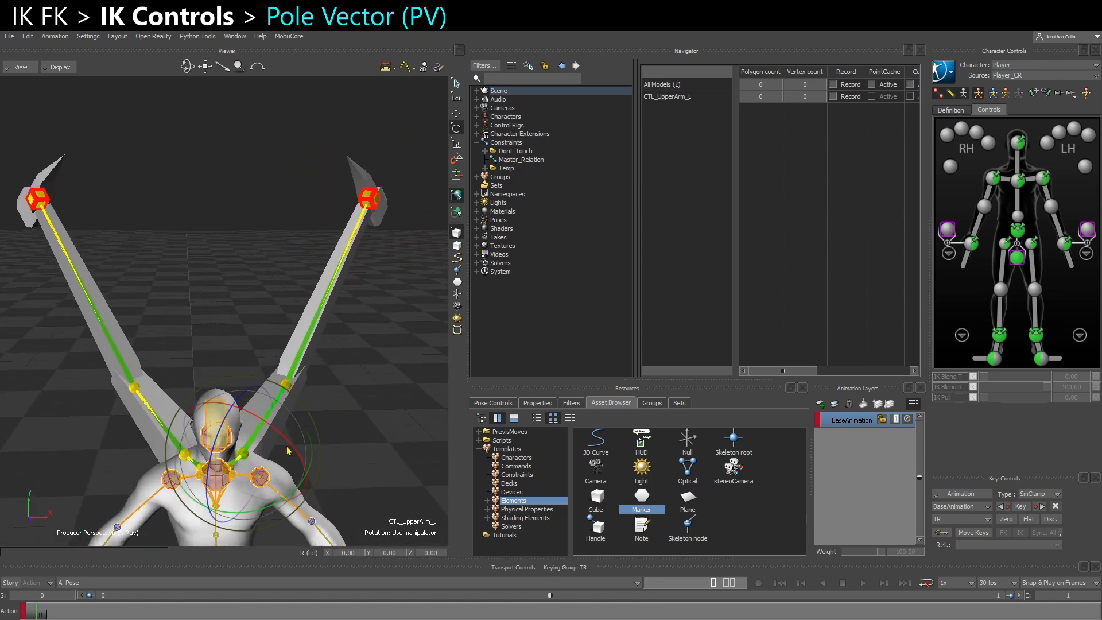
mouse_move(289, 451)
left_mouse_down()
mouse_move(298, 441)
mouse_move(278, 447)
left_mouse_up()
key("ctrl+z")
scroll(362, 396, "down", 4)
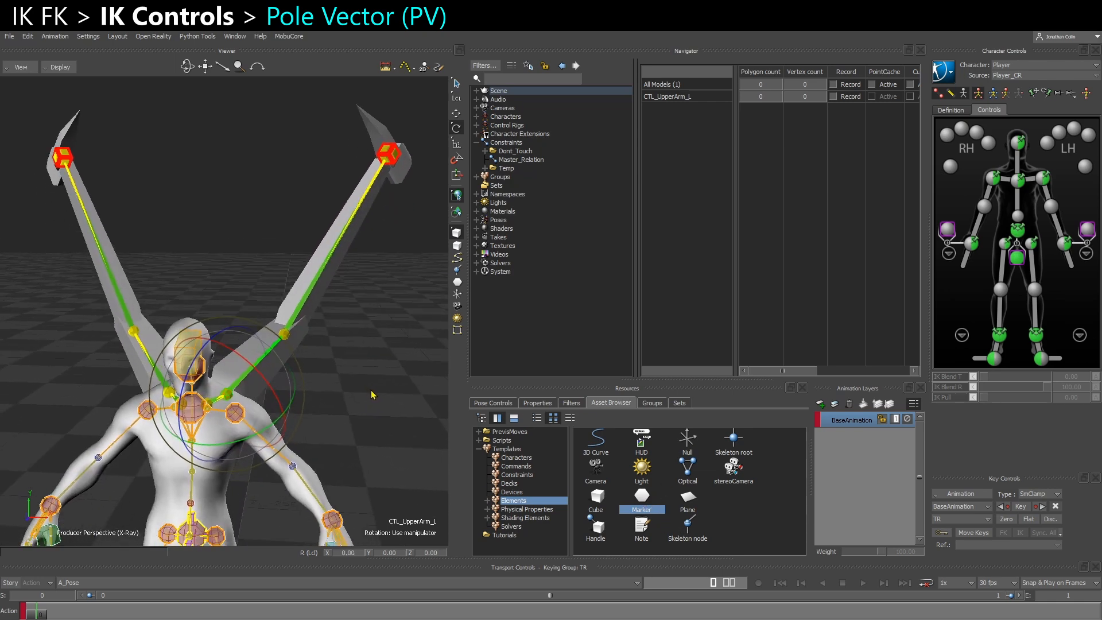
left_click(687, 443)
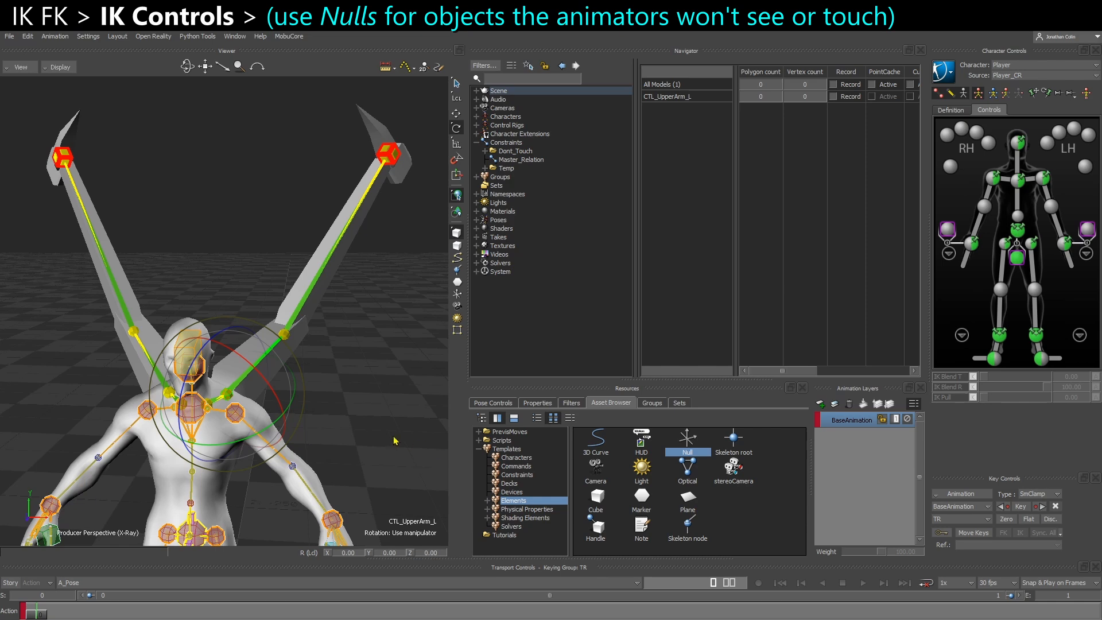
Select the character's left wrist effector and examine the left arm from the side
left_click(417, 468)
middle_click_drag(349, 437, 362, 406, "alt")
right_click_drag(363, 406, 440, 532, "alt")
left_click(1062, 249)
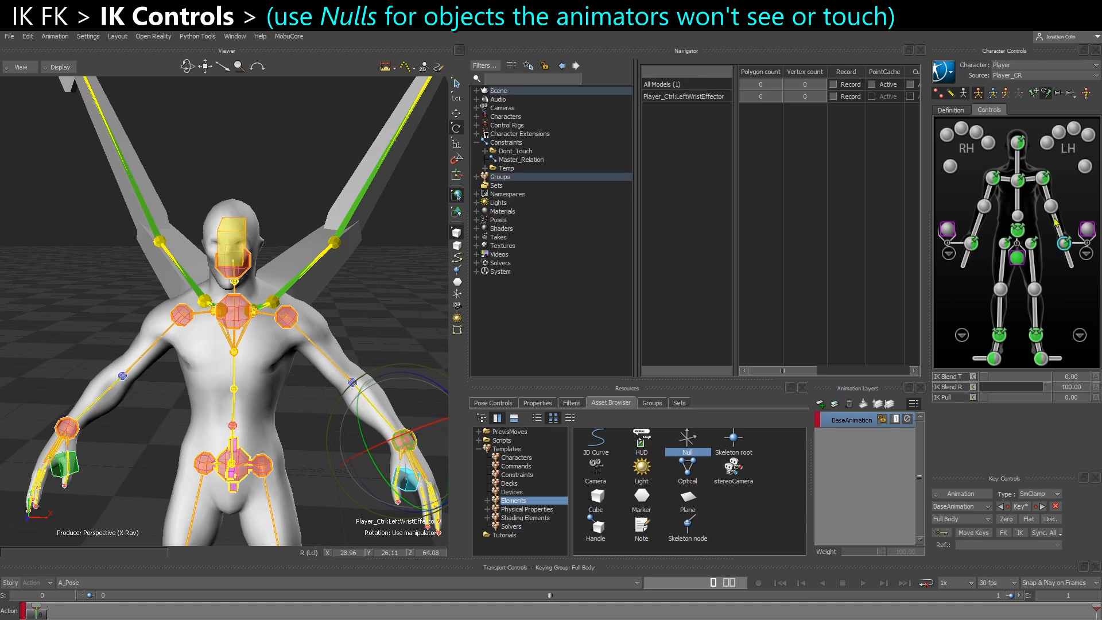
left_click_drag(404, 428, 369, 407, "alt")
left_click_drag(420, 368, 383, 366, "alt")
middle_click_drag(383, 366, 383, 354, "alt")
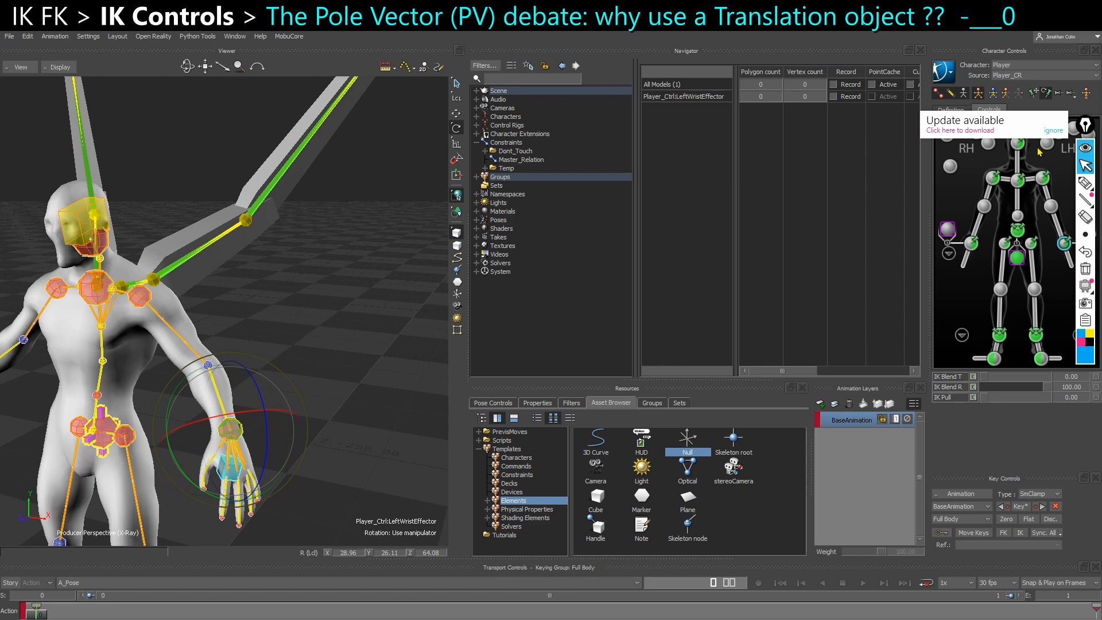
Sketch a pole vector annotation beside the left elbow, with a dashed line to the elbow and blue, pink and yellow axis arrows
left_click(1053, 131)
left_click(1084, 183)
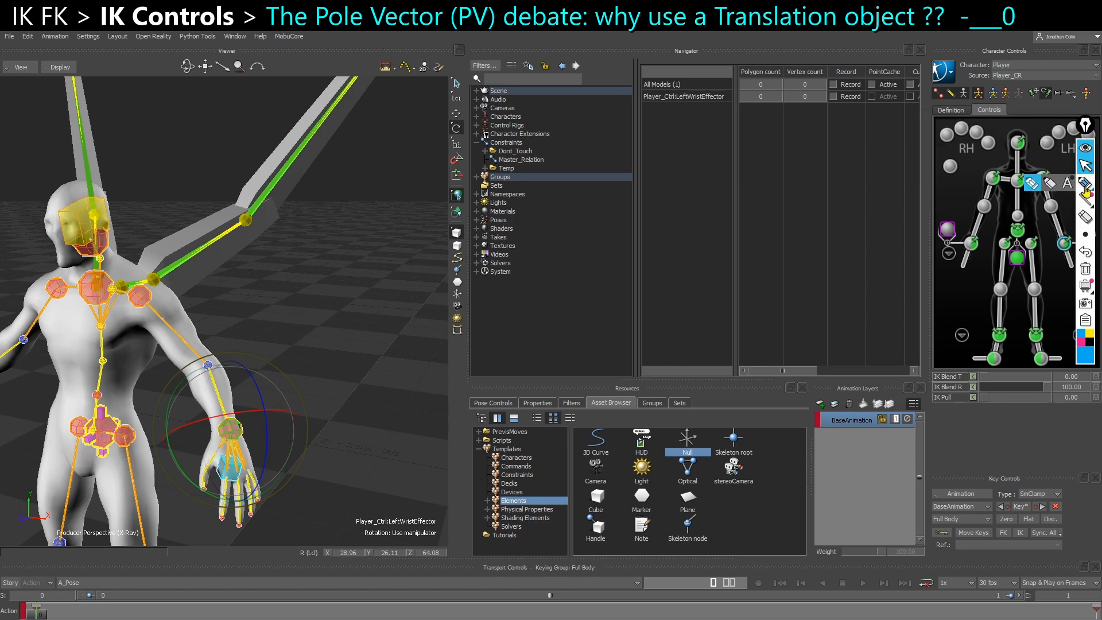
left_click(339, 338)
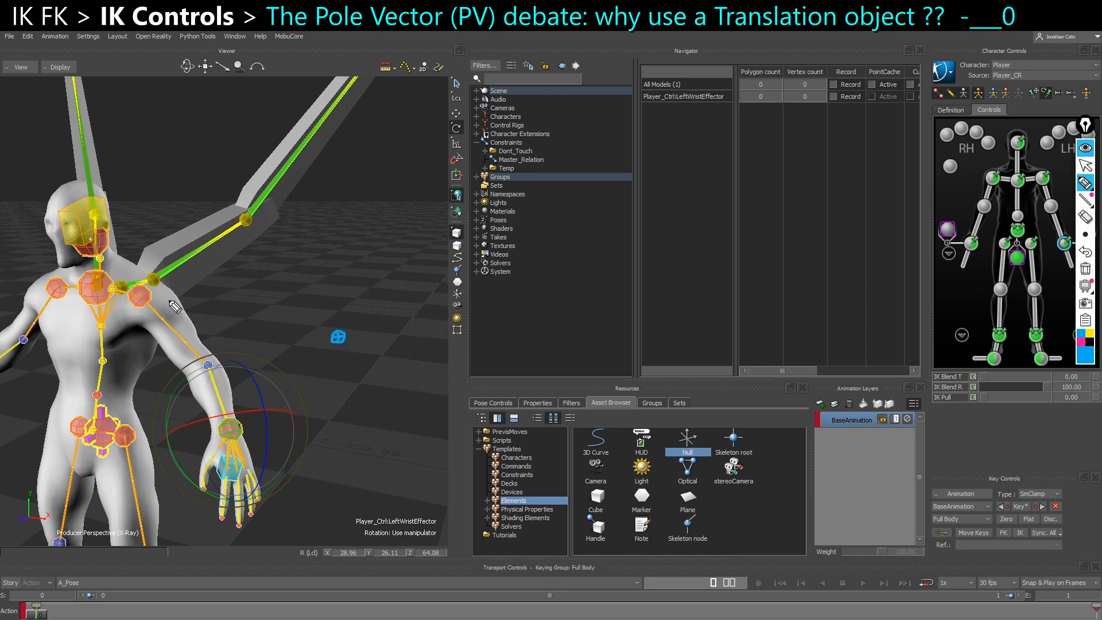
left_click_drag(217, 361, 323, 346)
mouse_move(343, 324)
left_mouse_down()
mouse_move(344, 304)
mouse_move(350, 309)
left_mouse_up()
left_click(1082, 343)
mouse_move(331, 347)
left_mouse_down()
mouse_move(312, 362)
mouse_move(366, 347)
left_mouse_up()
left_click(1089, 335)
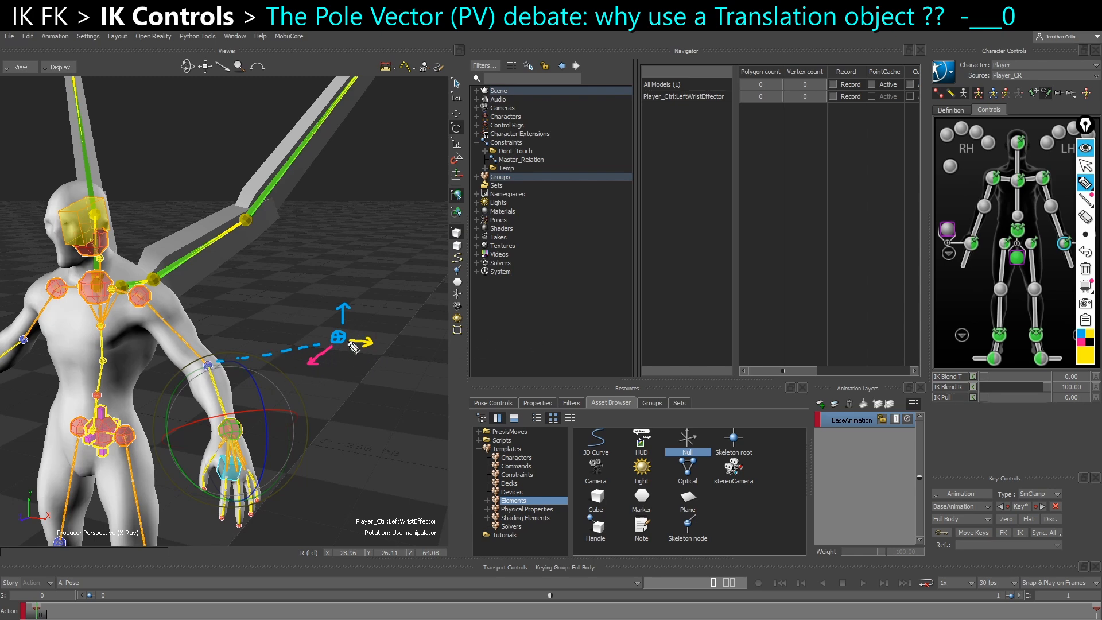
Stop drawing, hide the screen annotations and select the left wrist effector
left_click(1084, 167)
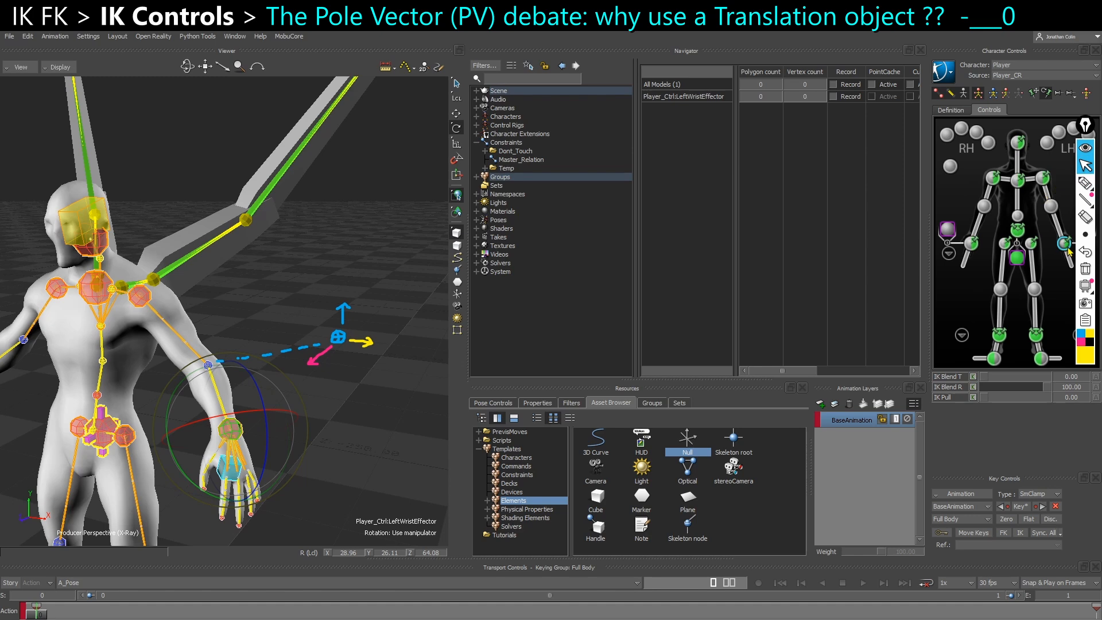
left_click(1084, 149)
left_click(1066, 249)
left_click(1066, 246)
key("w")
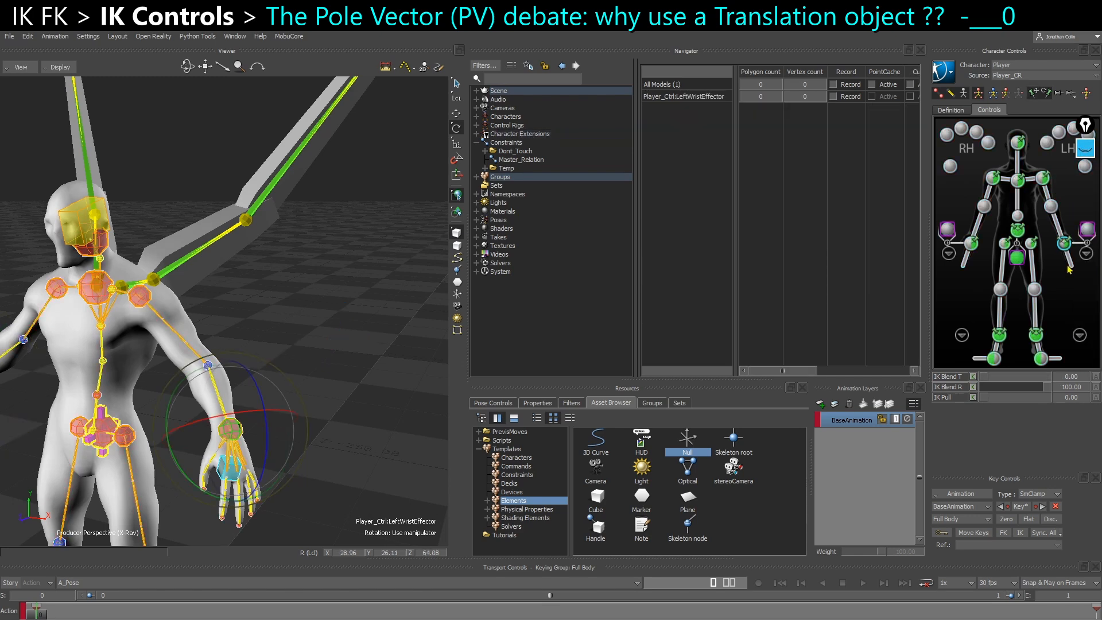
Switch the keying mode to Body Parts and try translating the left elbow effector, undoing the move
left_click(1051, 208)
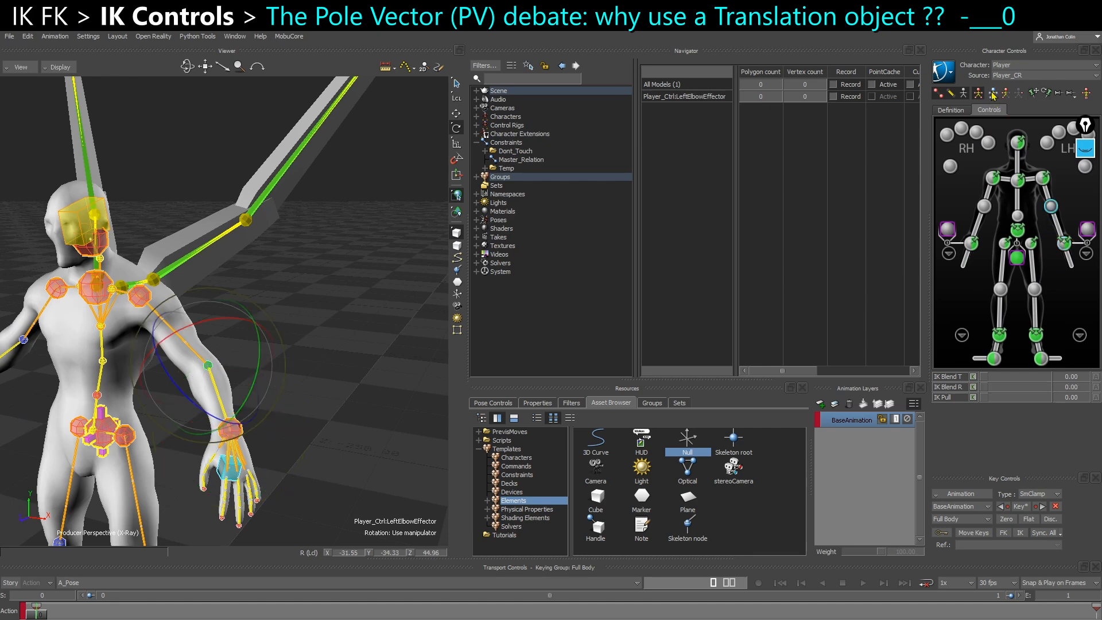
left_click(1005, 92)
key("t")
left_click_drag(172, 380, 216, 372)
key("ctrl+z")
Try swinging the left elbow by rotating the left shoulder effector
left_click(1041, 179)
key("r")
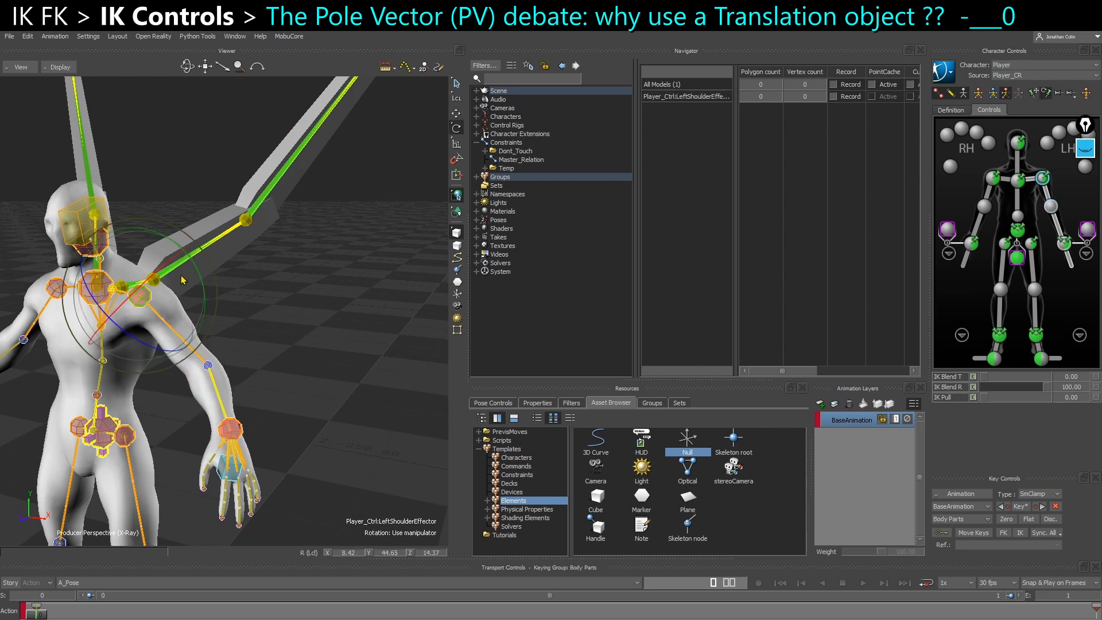
left_click_drag(179, 287, 249, 336)
Show the annotations again and try translating the left elbow effector as a pole vector, undoing the moves
left_click(1084, 150)
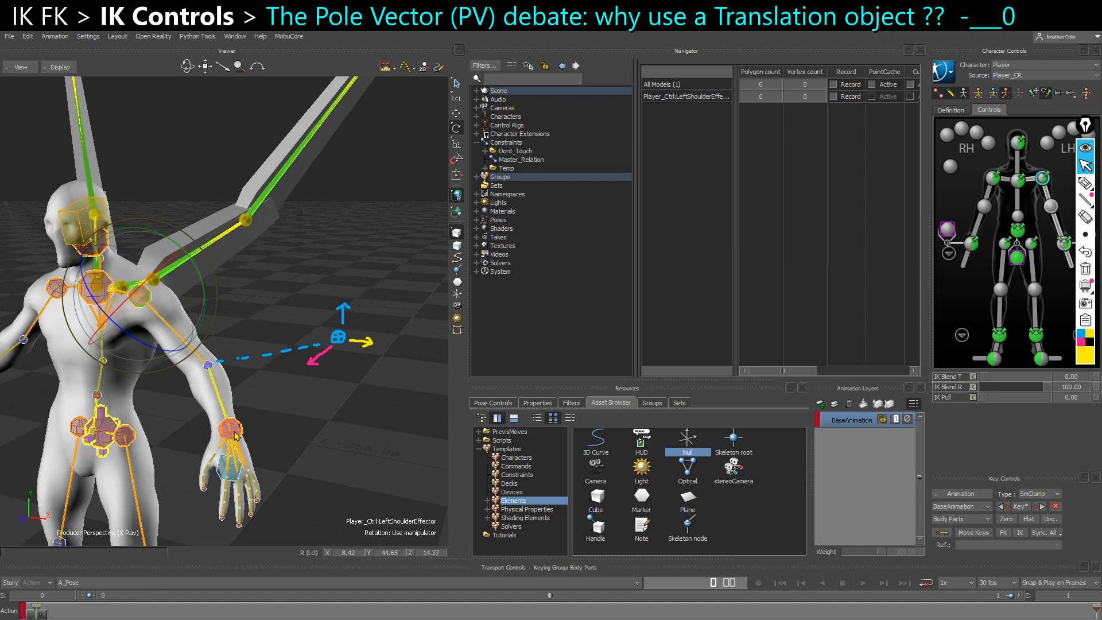
left_click(209, 366)
key("t")
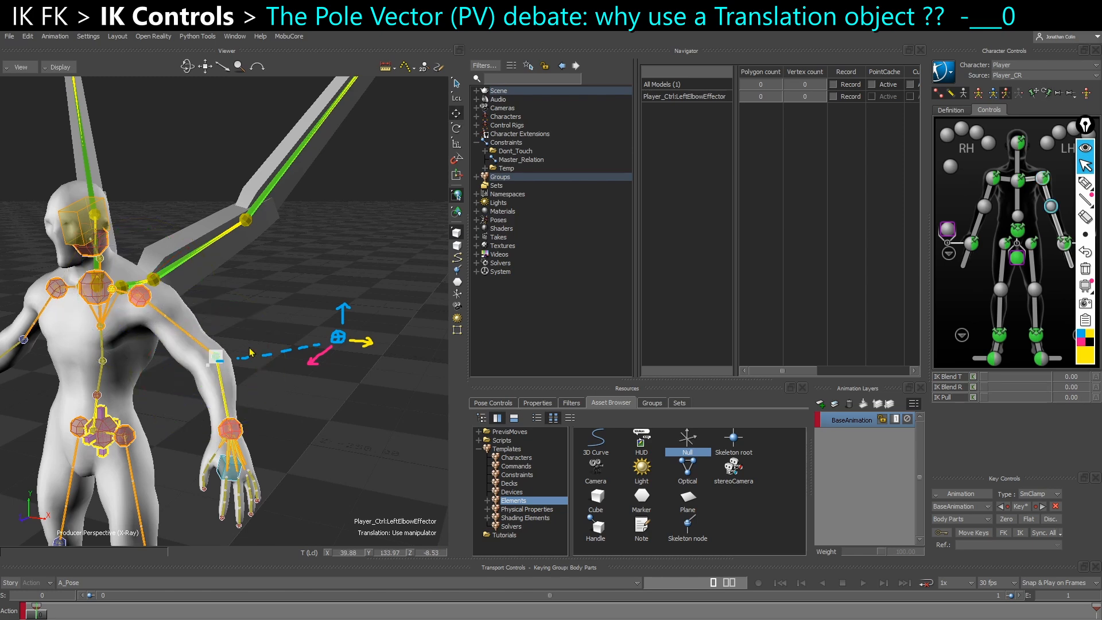
left_click_drag(172, 384, 244, 341)
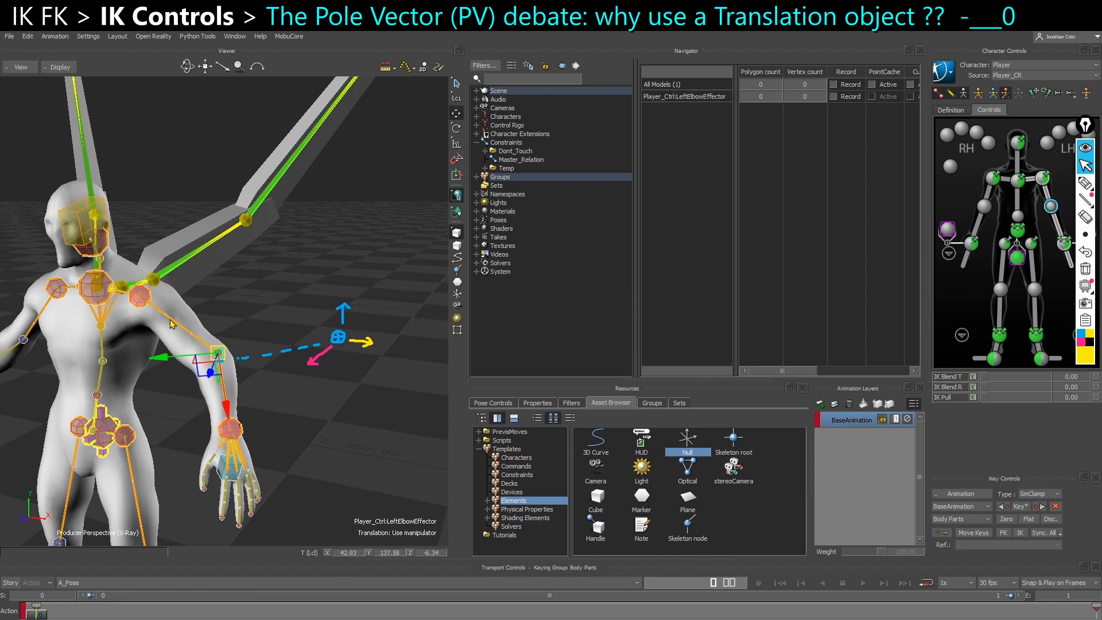
mouse_move(220, 361)
left_mouse_down()
mouse_move(202, 381)
mouse_move(236, 359)
left_mouse_up()
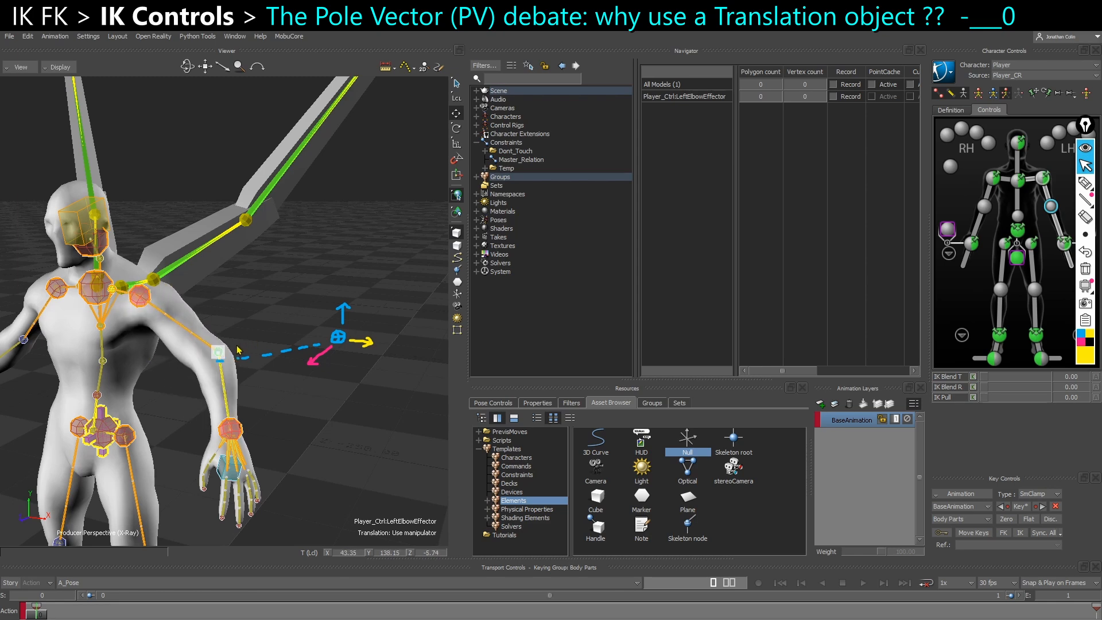
key("ctrl+z")
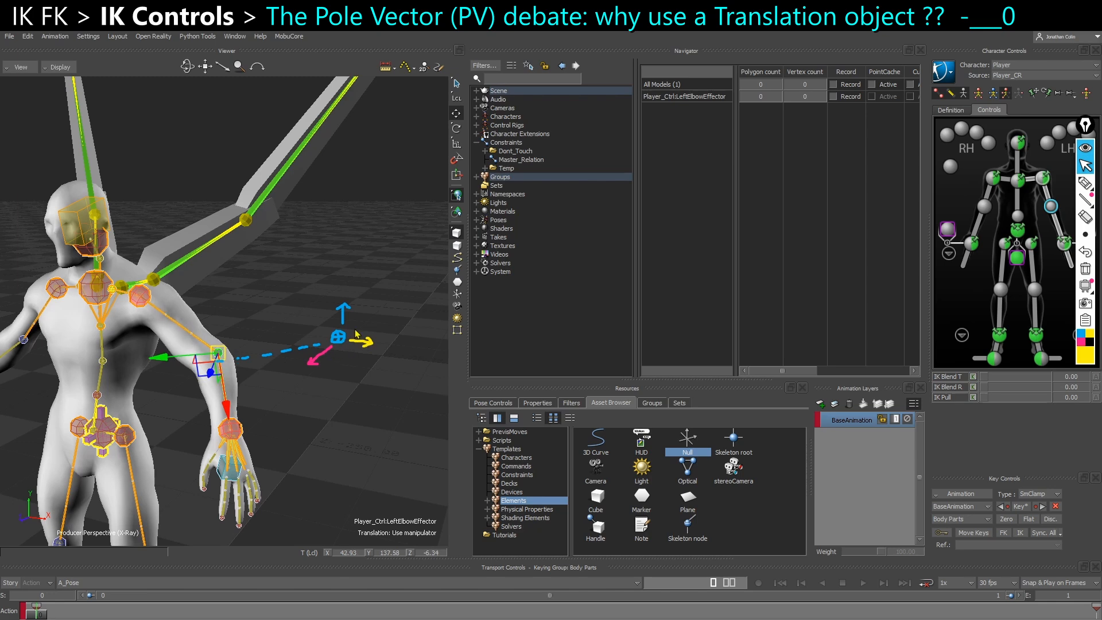
mouse_move(272, 355)
left_mouse_down()
mouse_move(231, 369)
mouse_move(251, 344)
mouse_move(159, 388)
mouse_move(258, 355)
left_mouse_up()
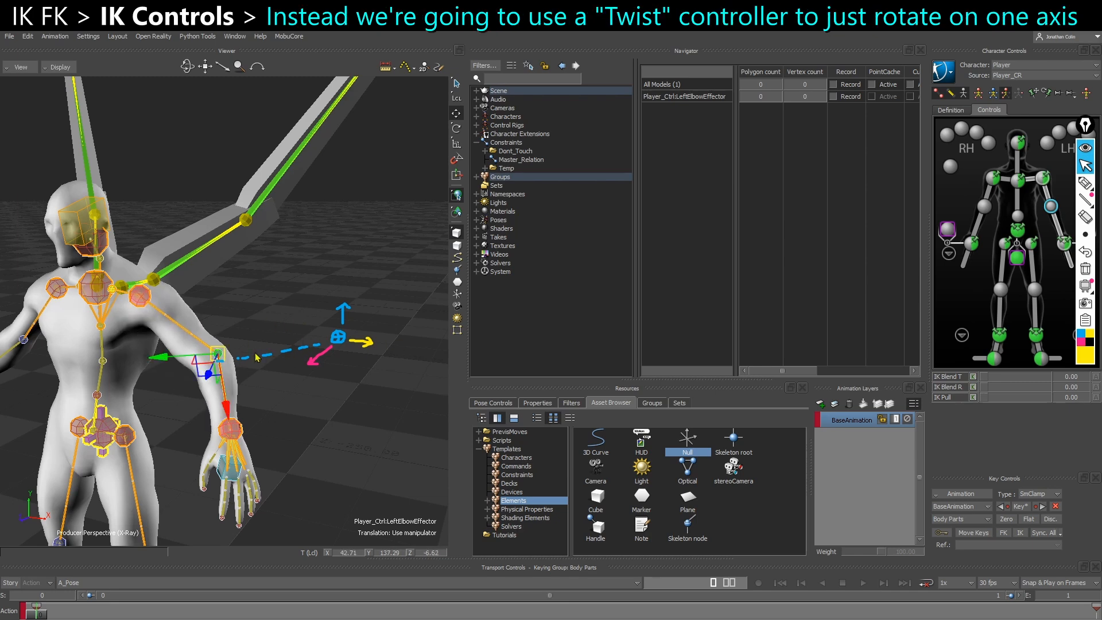
key("ctrl+z")
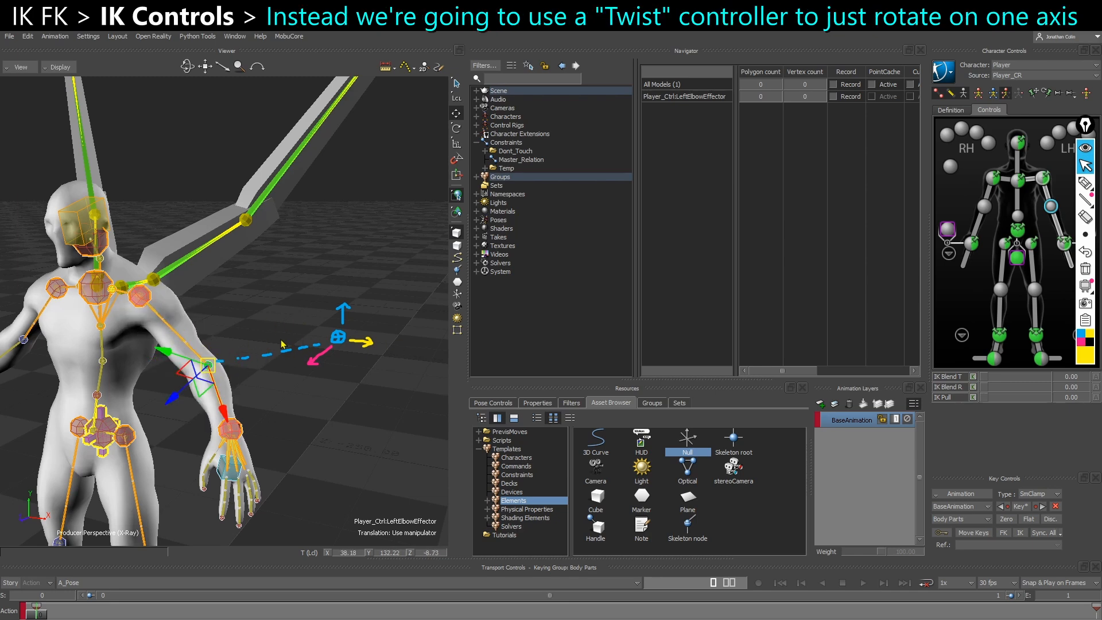
Try rotating the left shoulder effector on a single axis to twist the arm
left_click(144, 304)
key("e")
left_click_drag(180, 264, 261, 263)
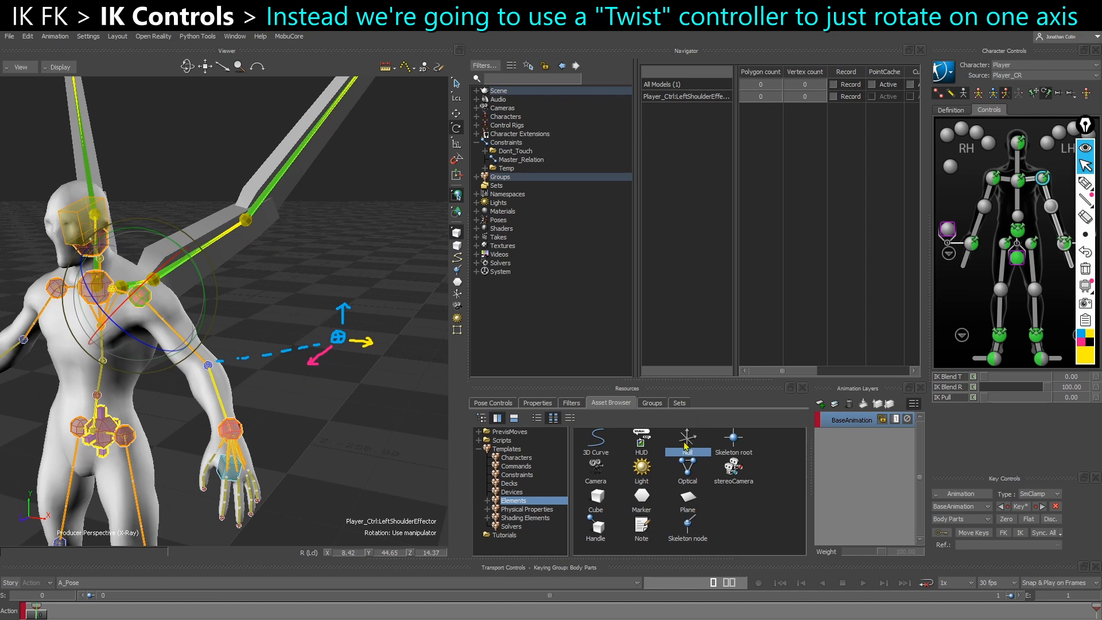
Clear the annotations, add a Null to the scene and rename it Wing_IK_PV_L
left_click(1086, 269)
left_click_drag(686, 447, 330, 337)
key("ctrl+w")
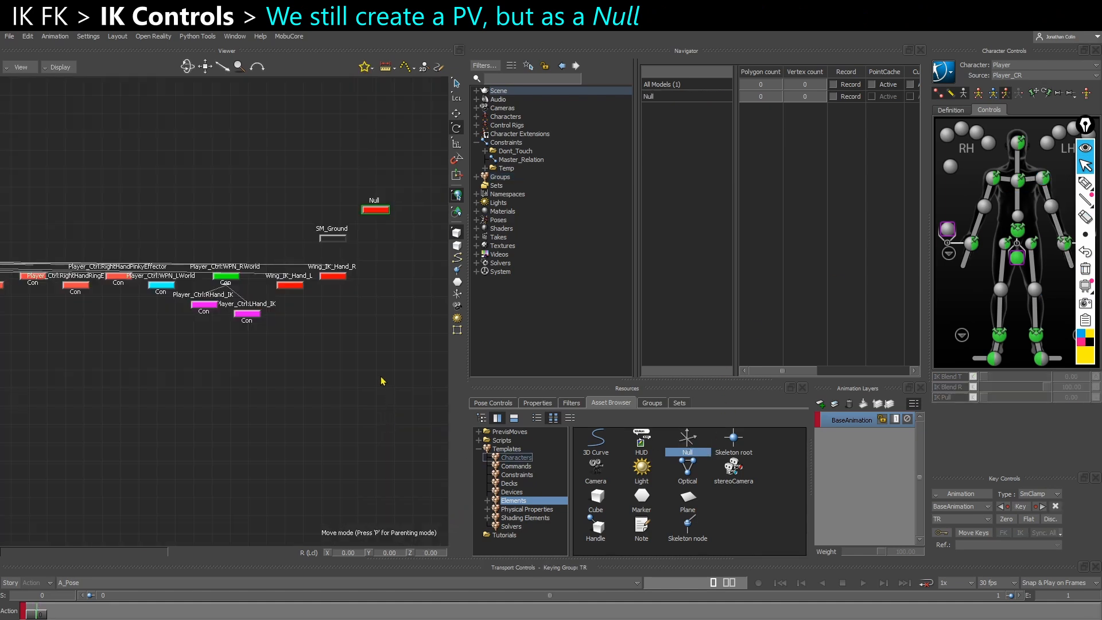
right_click(312, 258)
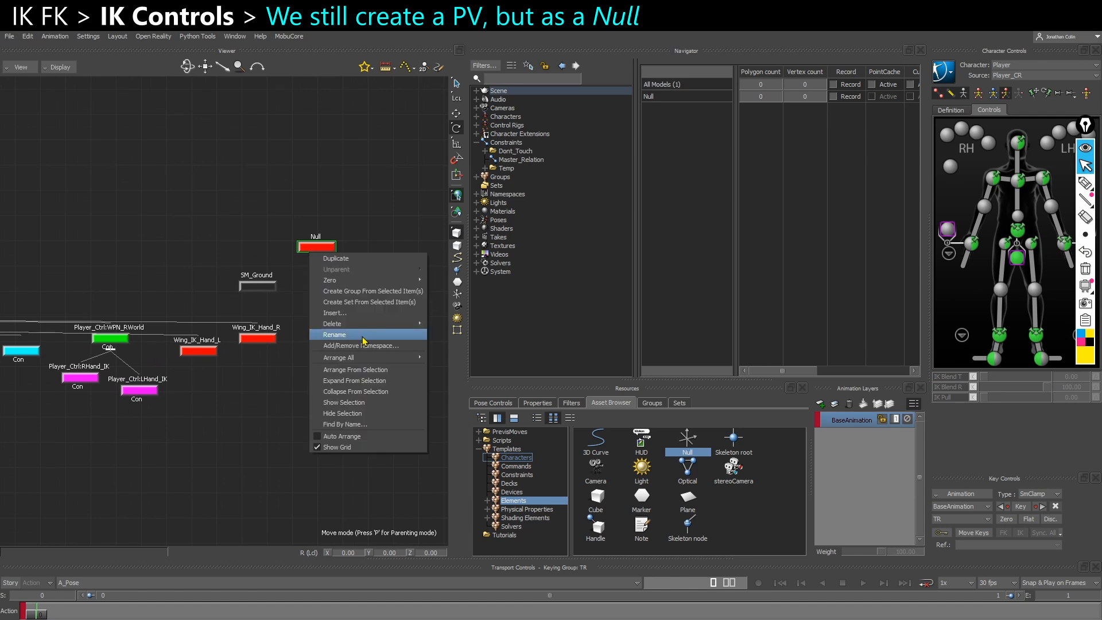
left_click(362, 336)
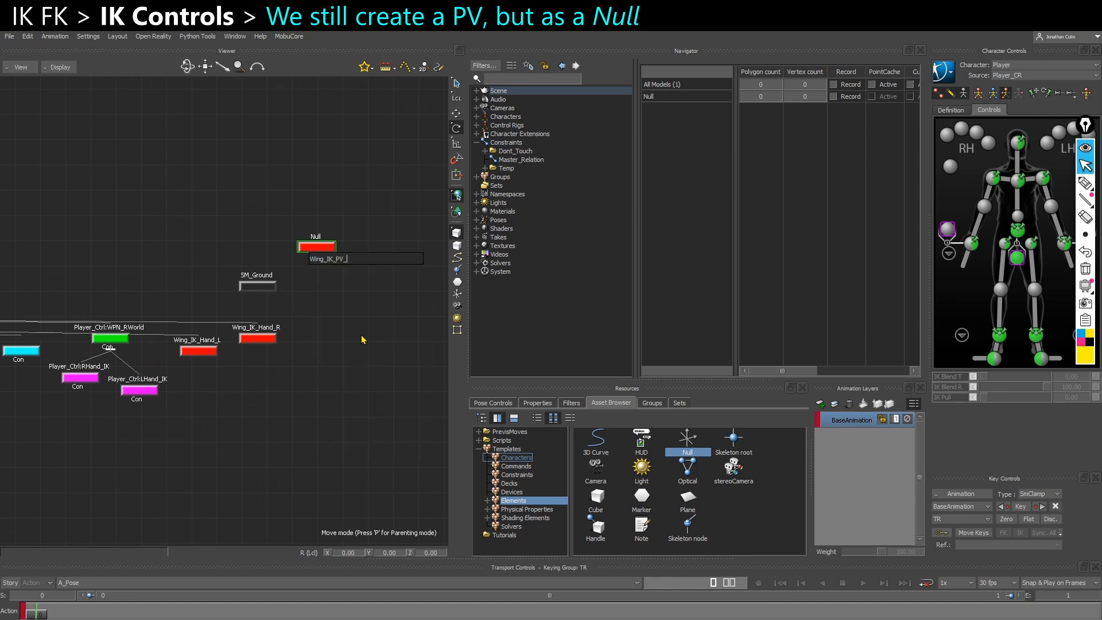
key("Return")
Align Wing_IK_PV_L to the left wing's upper arm control in translation and rotation
key("ctrl+e")
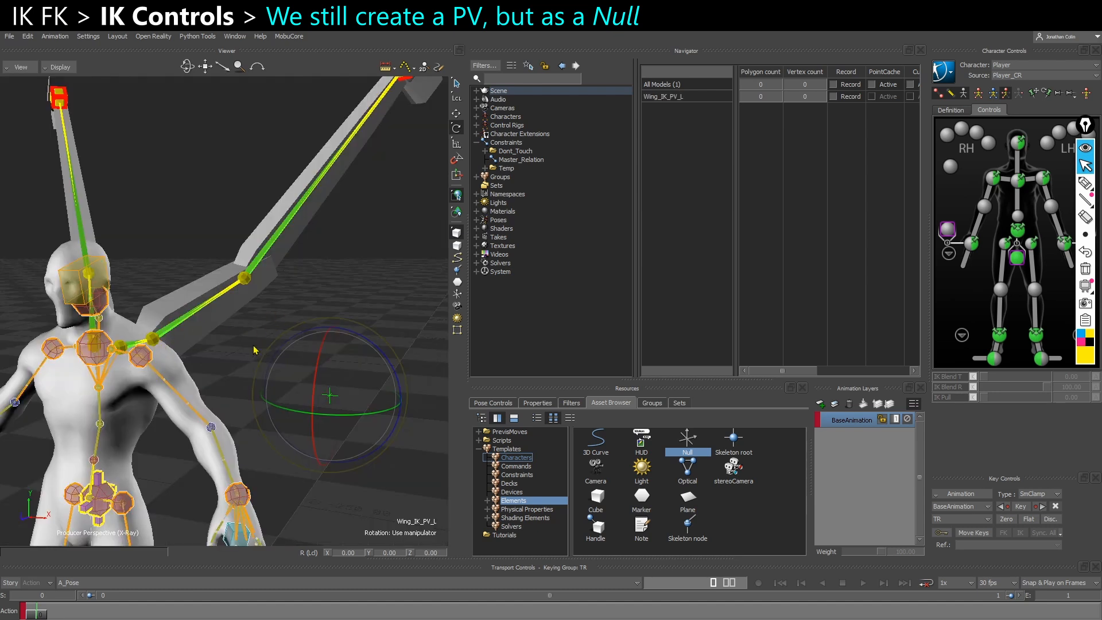
left_click(156, 338, "alt")
mouse_move(171, 337)
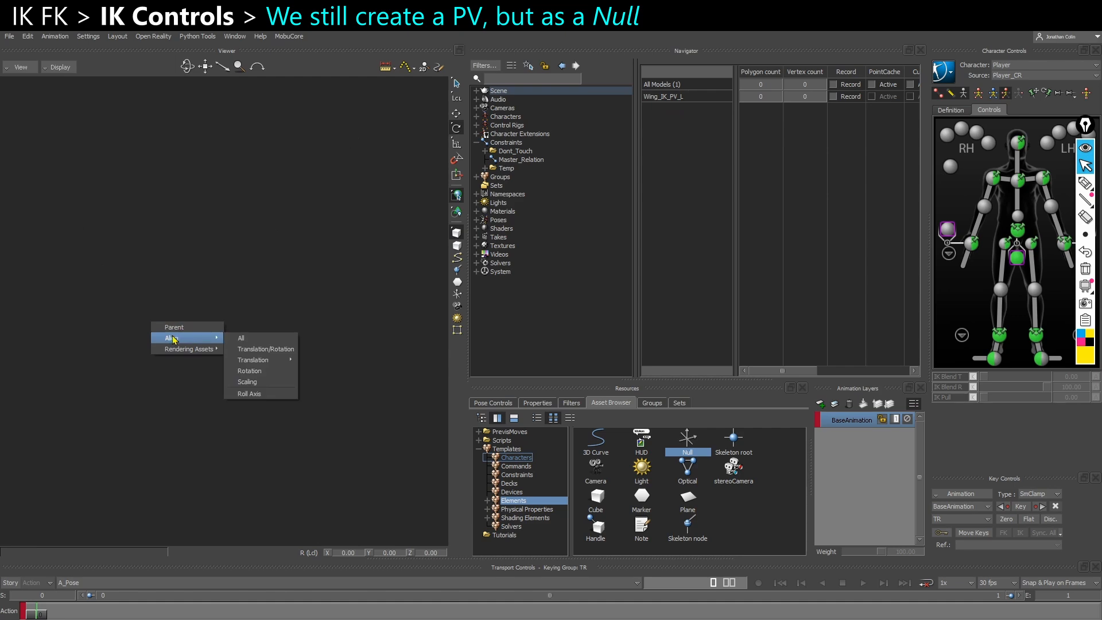
left_click(274, 349)
left_click_drag(181, 313, 329, 409)
scroll(344, 448, "down", 3)
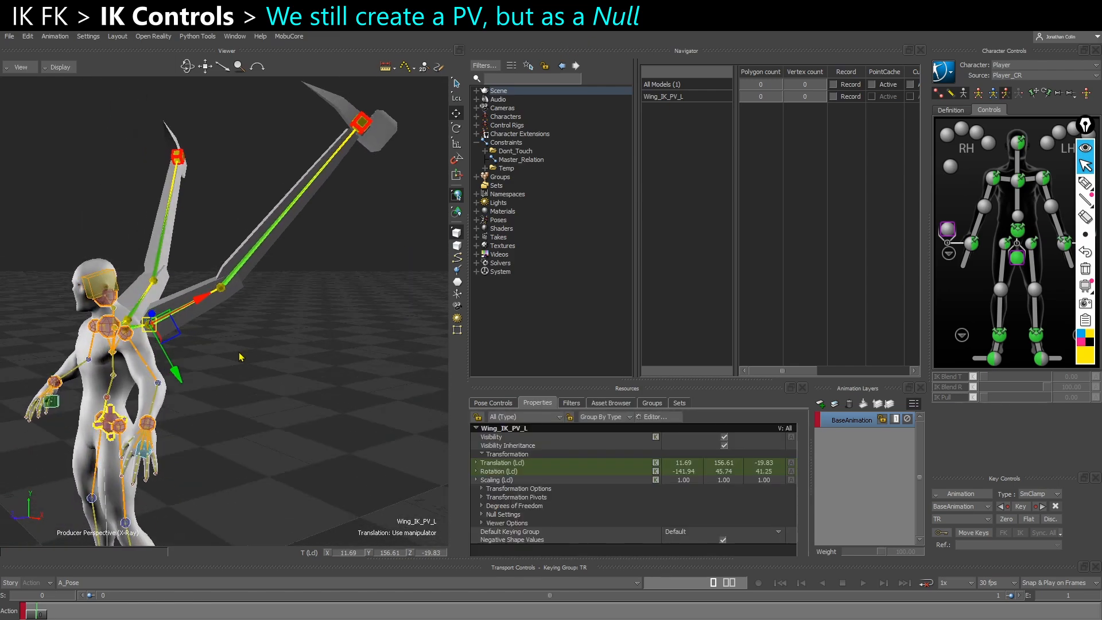
scroll(299, 441, "up", 5)
left_click_drag(299, 441, 319, 411, "alt")
Duplicate Wing_IK_PV_L, rename the copy Wing_IK_PV_R and match it to the right wing's upper arm
key("ctrl+w")
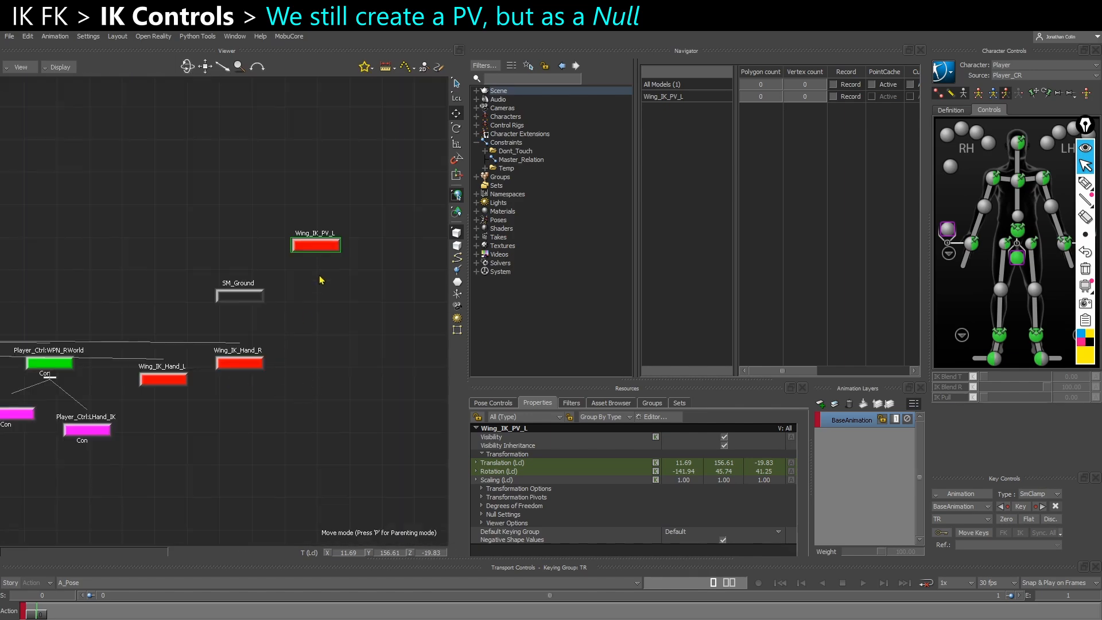
key("ctrl+d")
right_click(381, 253)
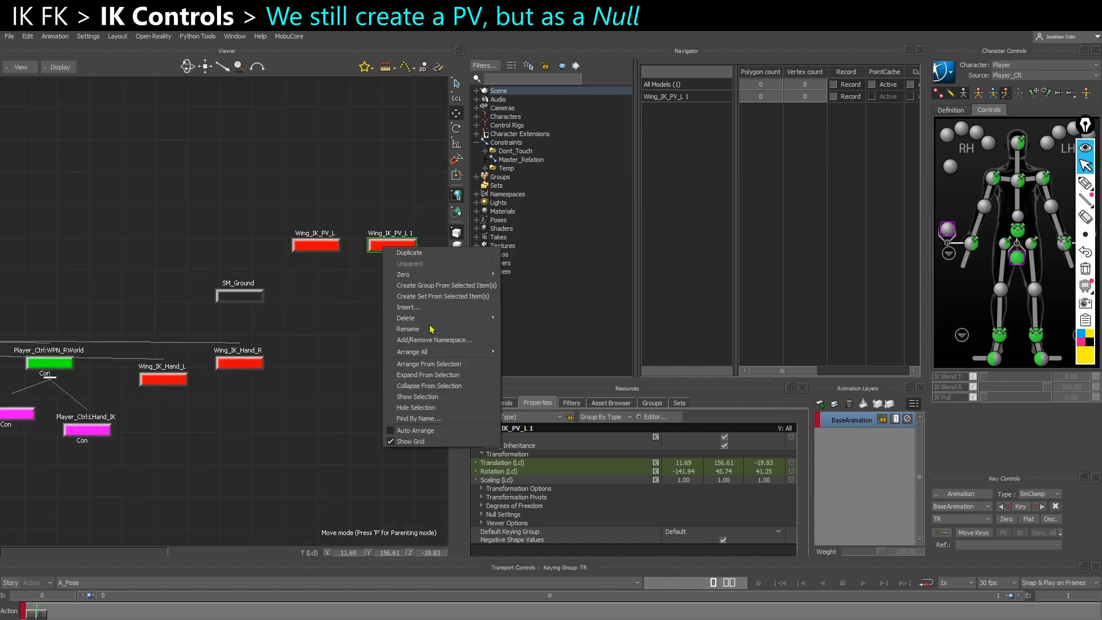
left_click(454, 322)
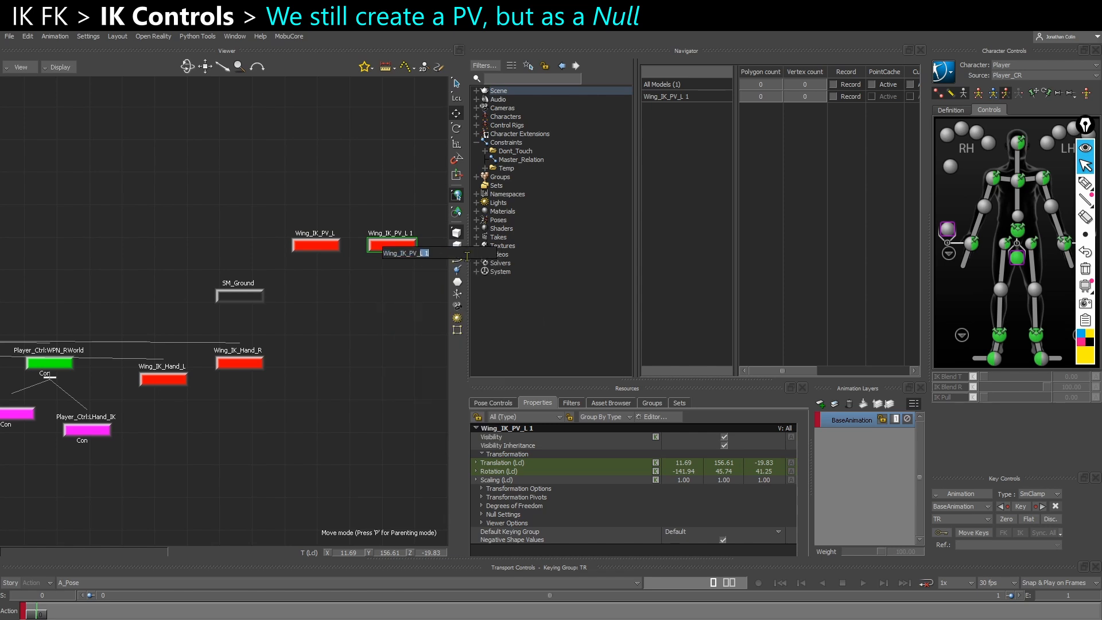
key("Return")
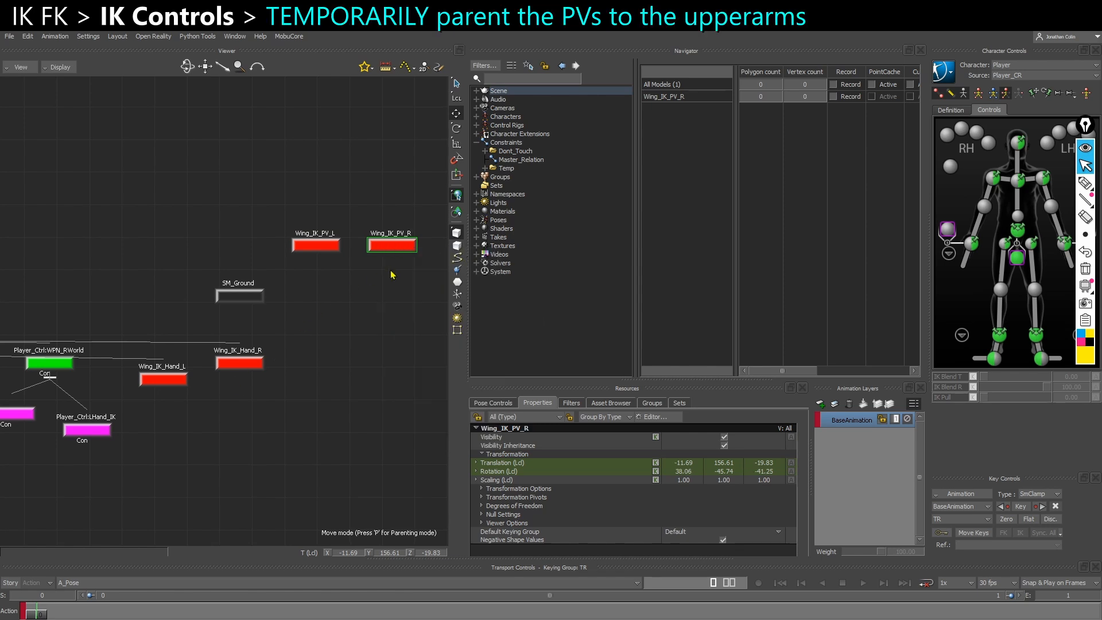
Parent both pole vector Nulls under CTL_UpperArm_L in the schematic
left_click_drag(319, 282, 417, 210)
scroll(350, 279, "down", 4)
middle_click_drag(264, 338, 523, 324, "alt")
middle_click_drag(307, 340, 248, 299, "alt")
scroll(244, 321, "up", 5)
left_click(219, 376, "shift")
left_click_drag(217, 372, 219, 364, "alt")
left_click(236, 362)
middle_click_drag(281, 395, 244, 380, "alt")
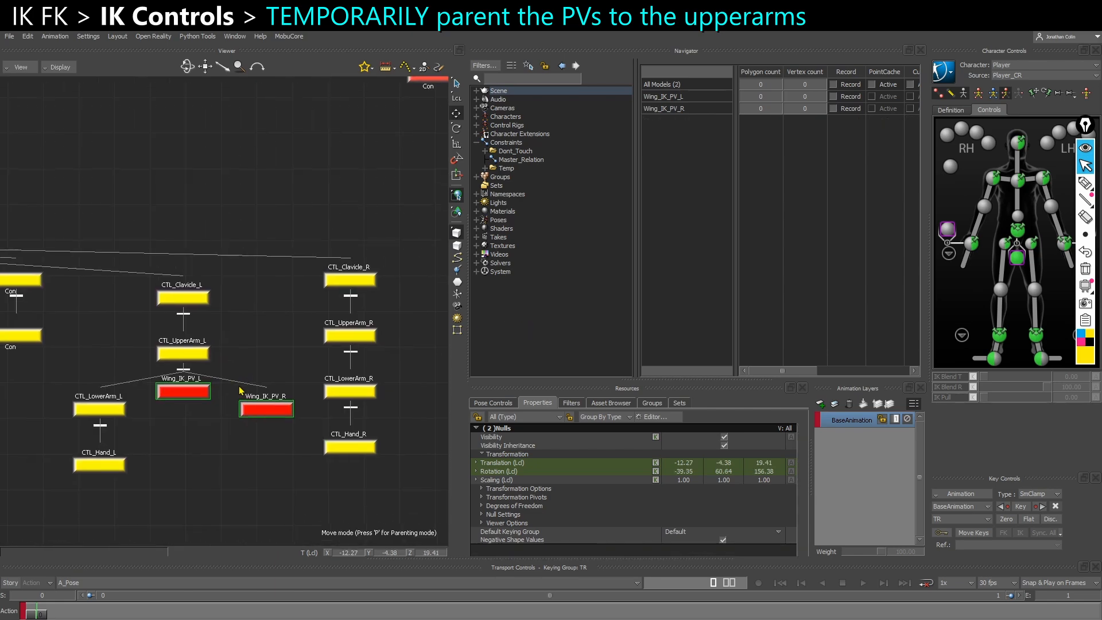
Reparent Wing_IK_PV_R under CTL_UpperArm_R
left_click(265, 448)
left_click(266, 409)
left_click_drag(268, 408, 334, 335, "alt")
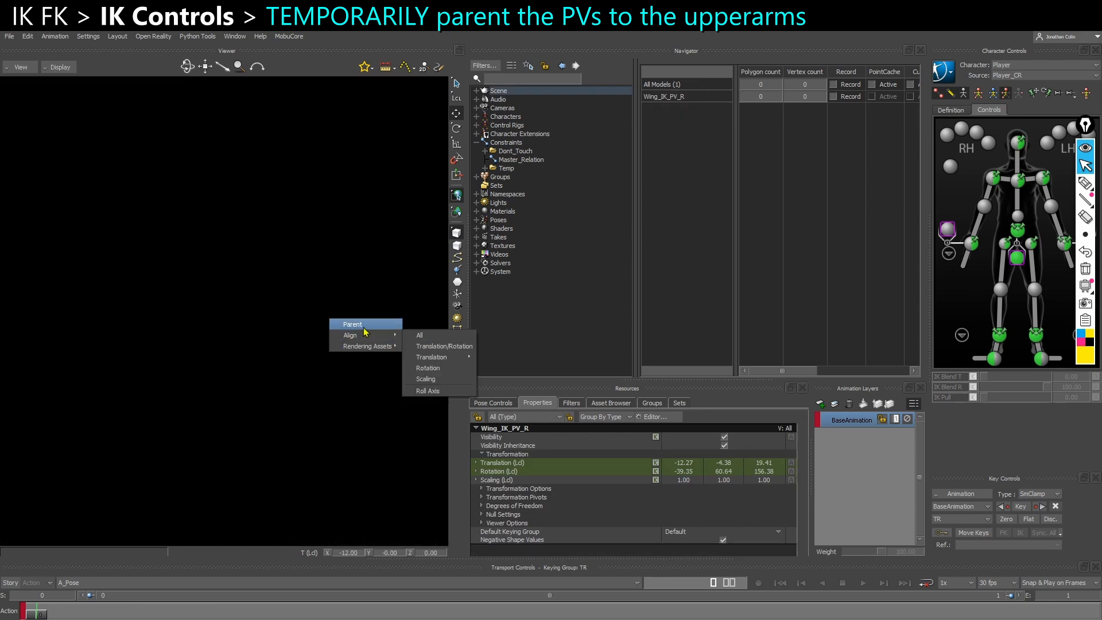
left_click(376, 324)
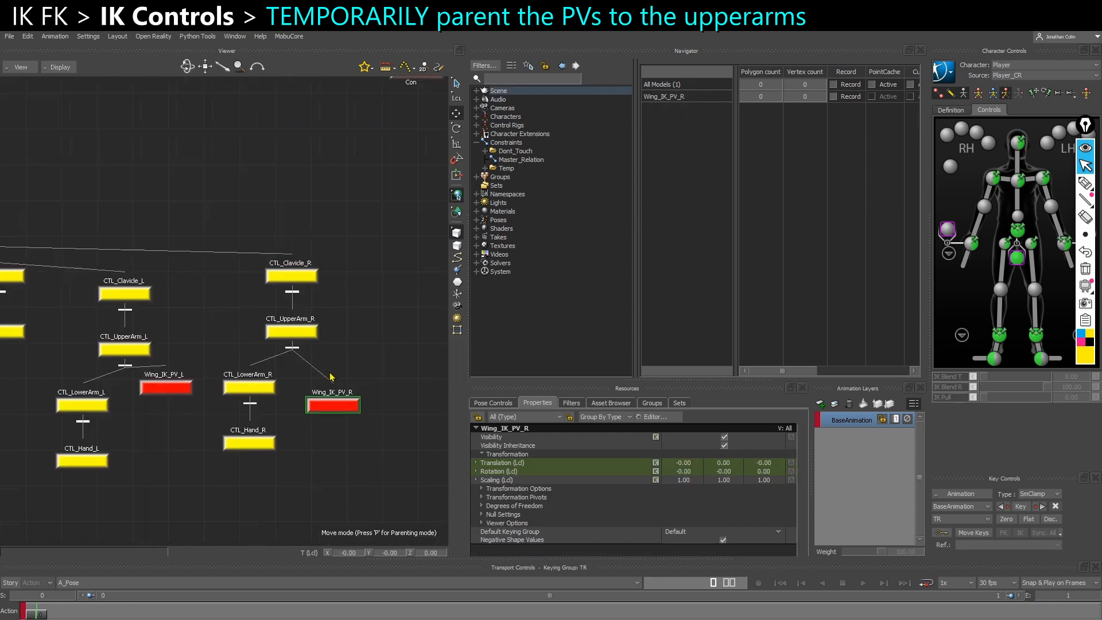
Select both pole vector Nulls and move them away from the upper arms to about X 39, Y 54 locally
left_click_drag(160, 426, 173, 386, "shift")
key("ctrl+e")
left_click_drag(258, 394, 263, 382, "alt")
left_click_drag(348, 552, 427, 566)
scroll(355, 492, "down", 3)
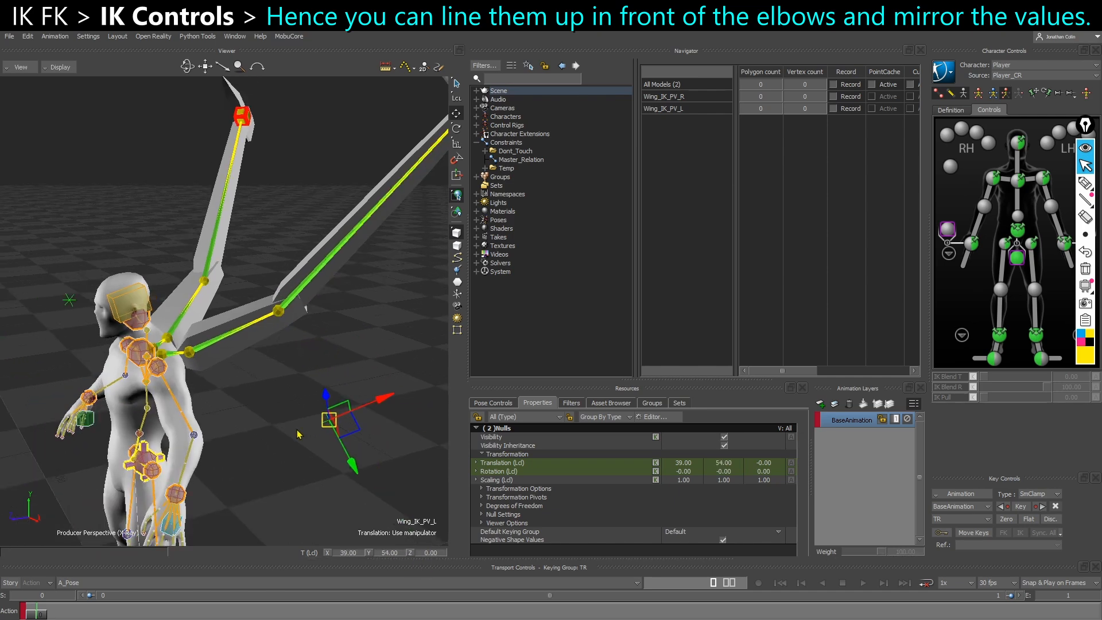
left_click_drag(369, 435, 325, 416, "ctrl+shift")
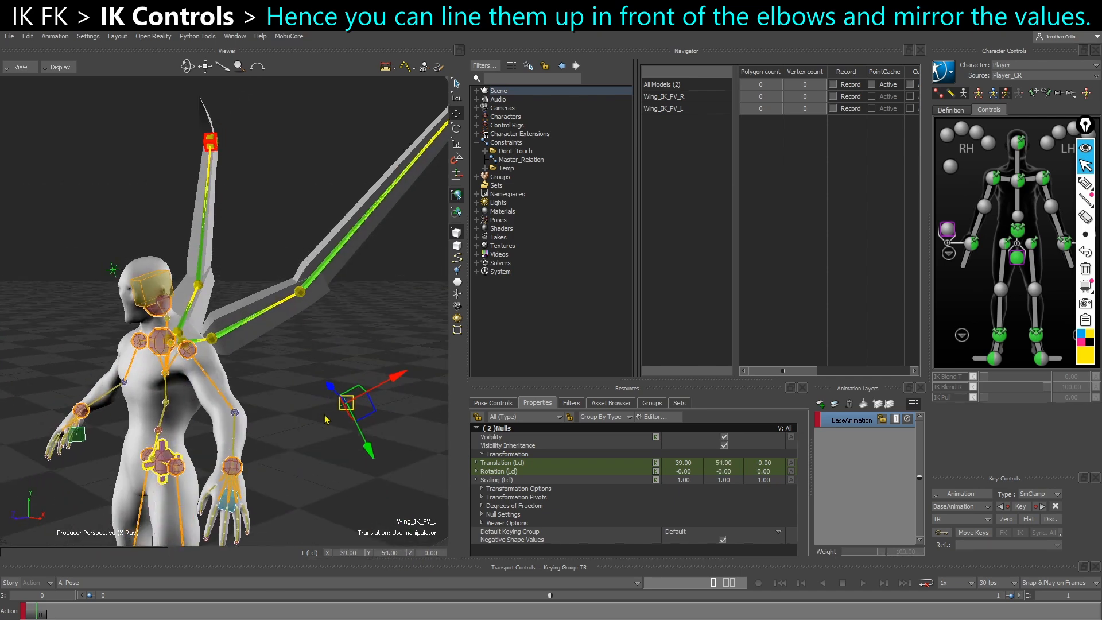
Set the local translation of both pole vector Nulls to X 40 and Y 60
double_click(685, 464)
type("40")
key("Tab")
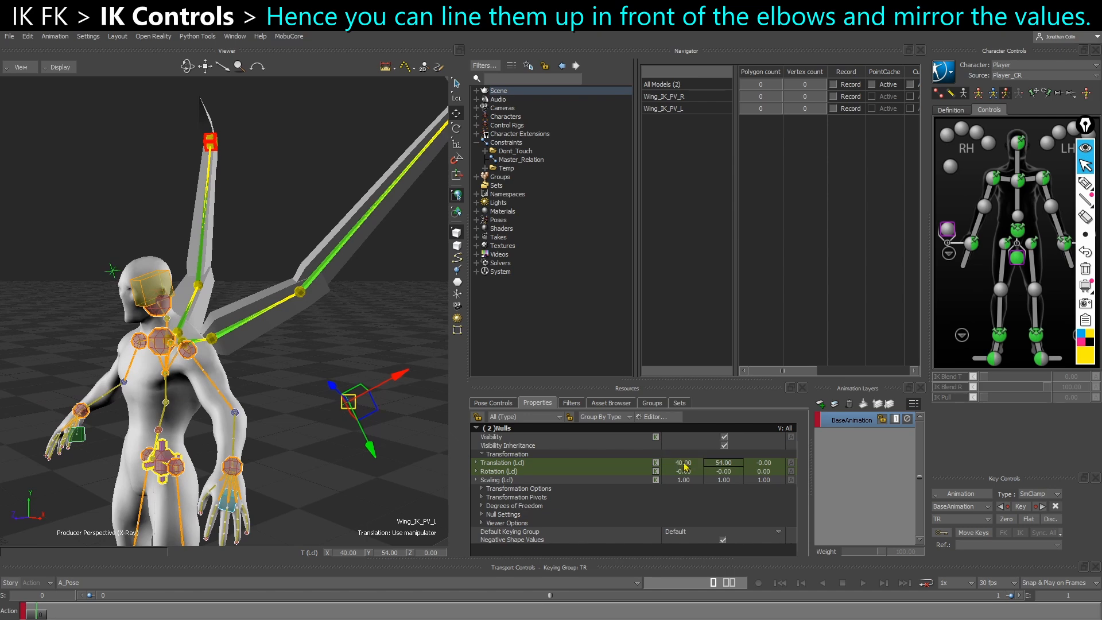
type("60")
key("Return")
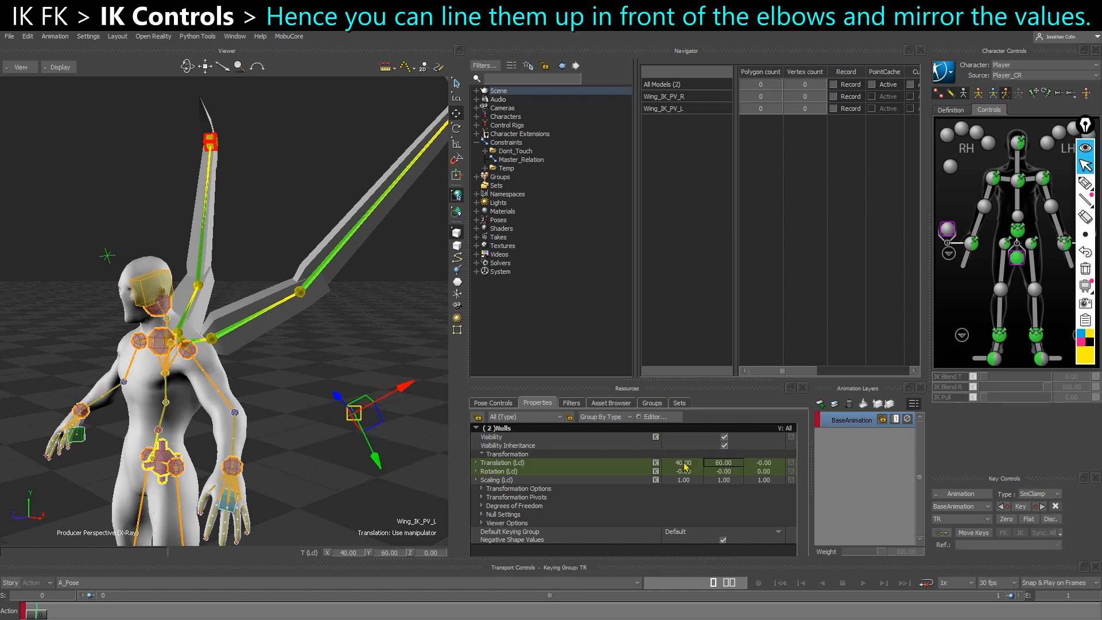
Mirror Wing_IK_PV_R to the correct side by setting its local translation to X -40 and Y -60
mouse_move(87, 271)
left_mouse_down("ctrl+shift")
mouse_move(127, 295)
mouse_move(68, 278)
left_mouse_up("ctrl+shift")
left_click_drag(227, 404, 142, 322, "ctrl+shift")
left_click_drag(273, 397, 240, 323, "ctrl+shift")
left_click_drag(272, 400, 343, 374, "shift")
left_click(130, 274)
left_click_drag(140, 280, 141, 233, "ctrl+shift")
left_click_drag(151, 330, 171, 326, "ctrl+shift")
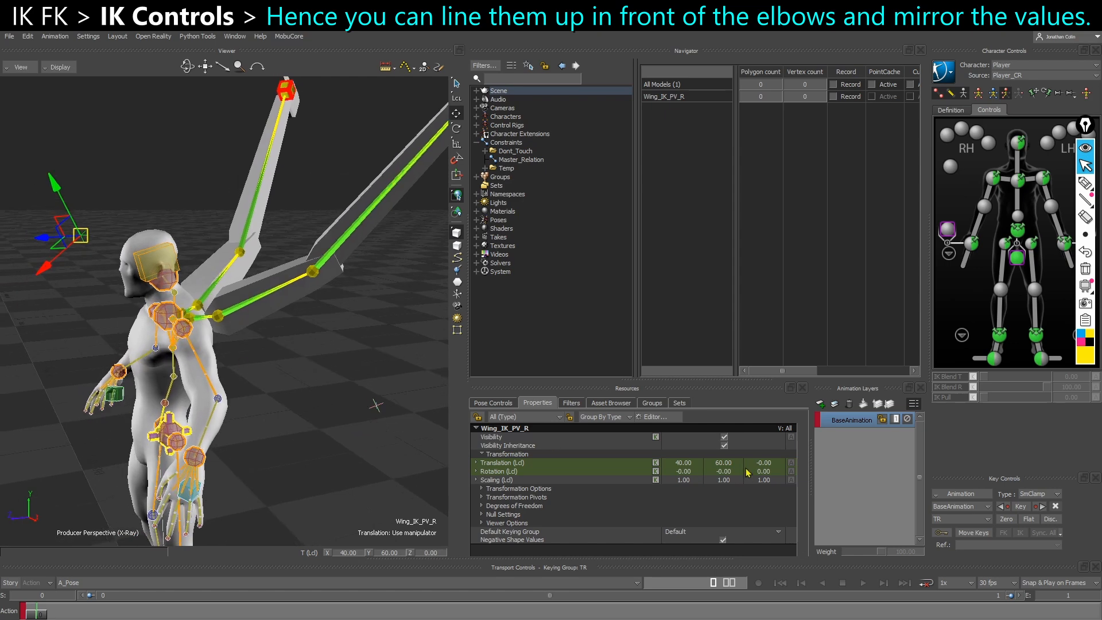
double_click(724, 464)
type("-60")
key("Return")
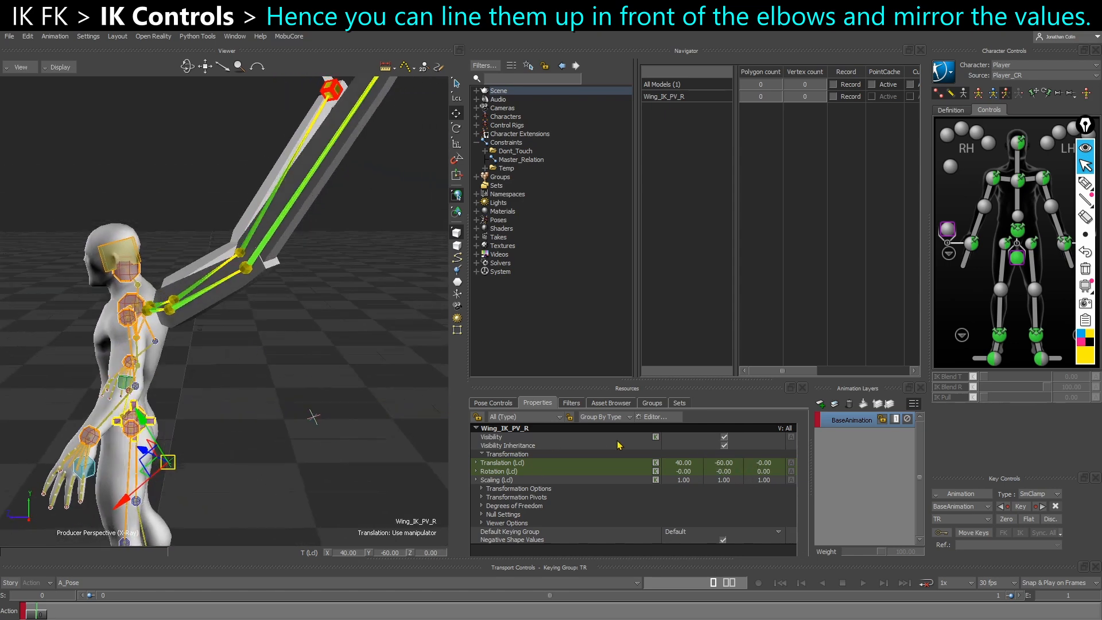
left_click(688, 464)
type("-40")
key("Return")
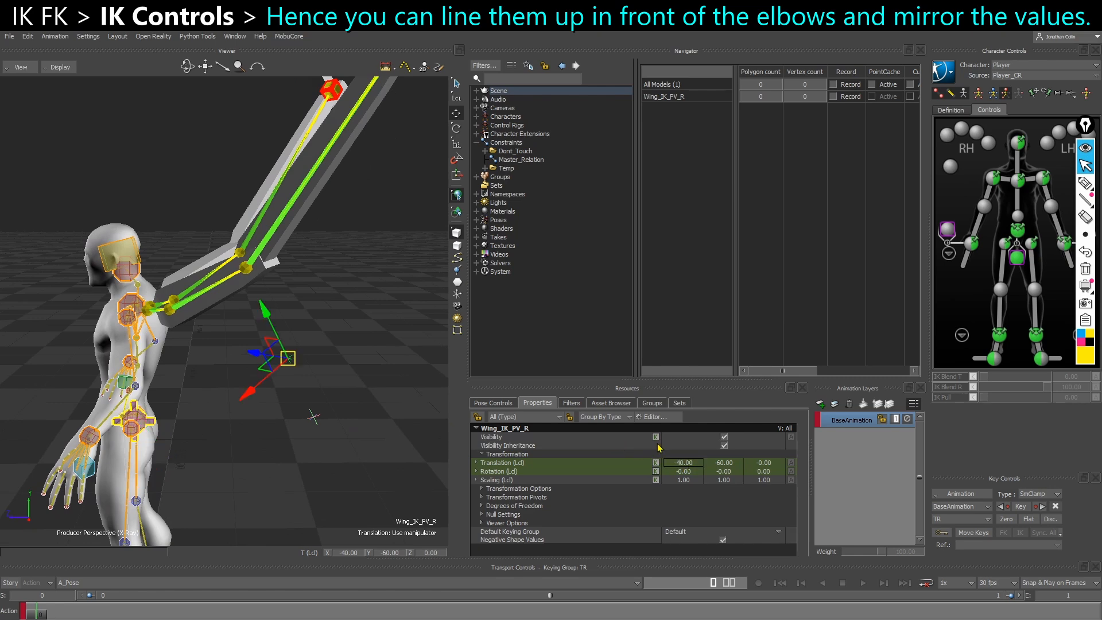
Examine the placement of both pole vector Nulls relative to the wing elbows in perspective, side view and the schematic
left_click_drag(276, 386, 351, 387, "ctrl+shift")
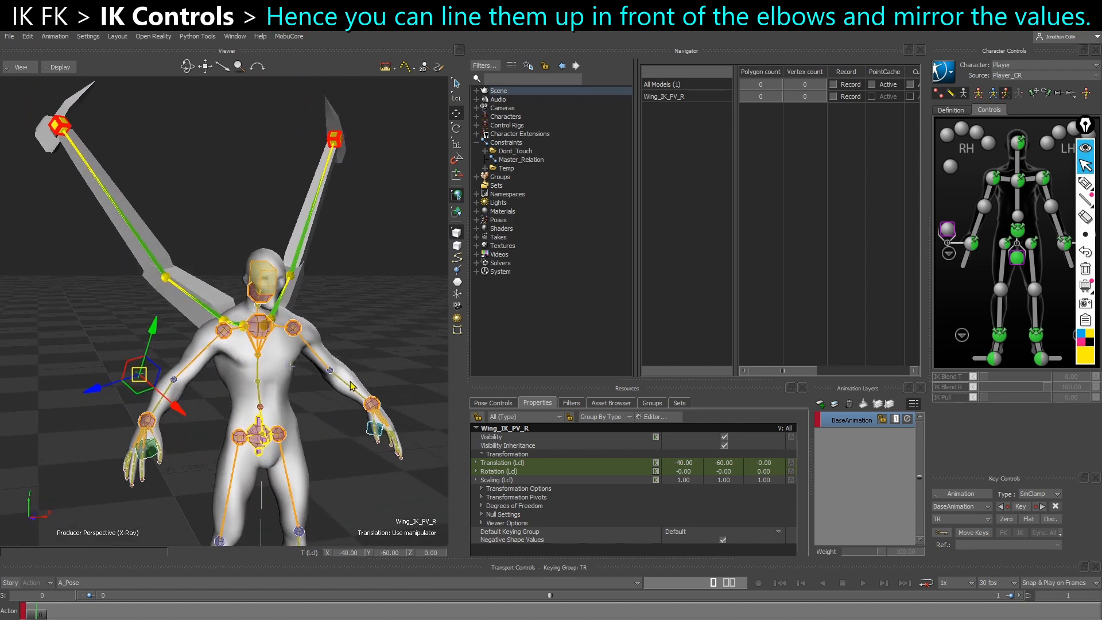
left_click_drag(315, 373, 297, 439, "ctrl+shift")
left_click(325, 463)
key("ctrl+r")
left_click_drag(393, 369, 359, 380, "shift")
left_click_drag(420, 343, 203, 369, "shift")
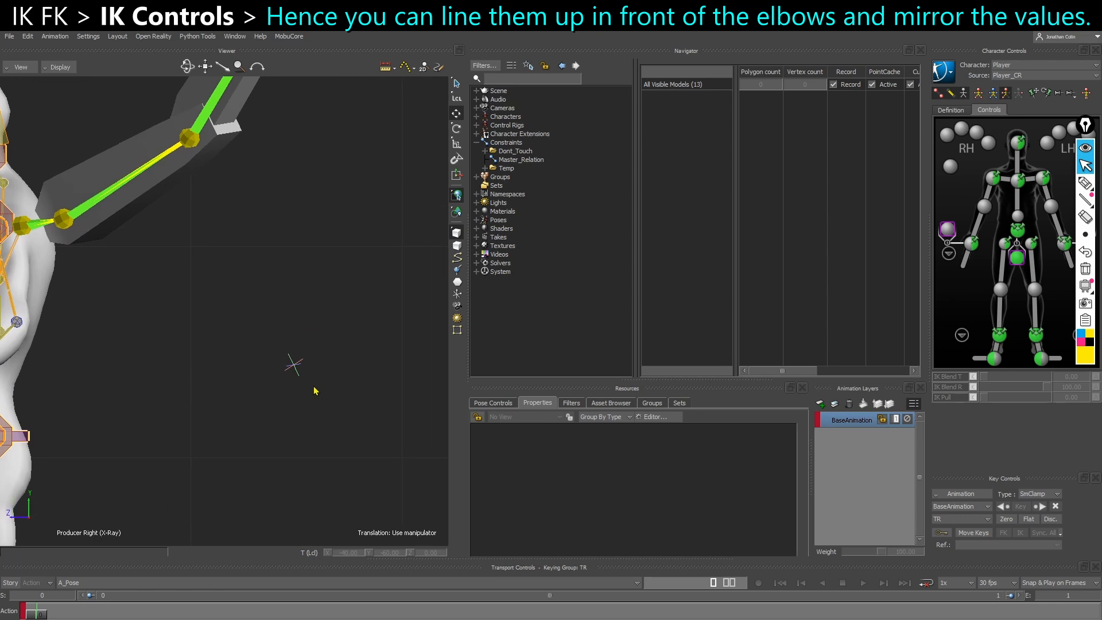
left_click_drag(363, 340, 373, 335)
key("ctrl+e")
mouse_move(232, 457)
left_mouse_down("ctrl+shift")
mouse_move(314, 462)
mouse_move(304, 441)
mouse_move(331, 472)
left_mouse_up("ctrl+shift")
left_click(286, 456)
left_click(370, 412)
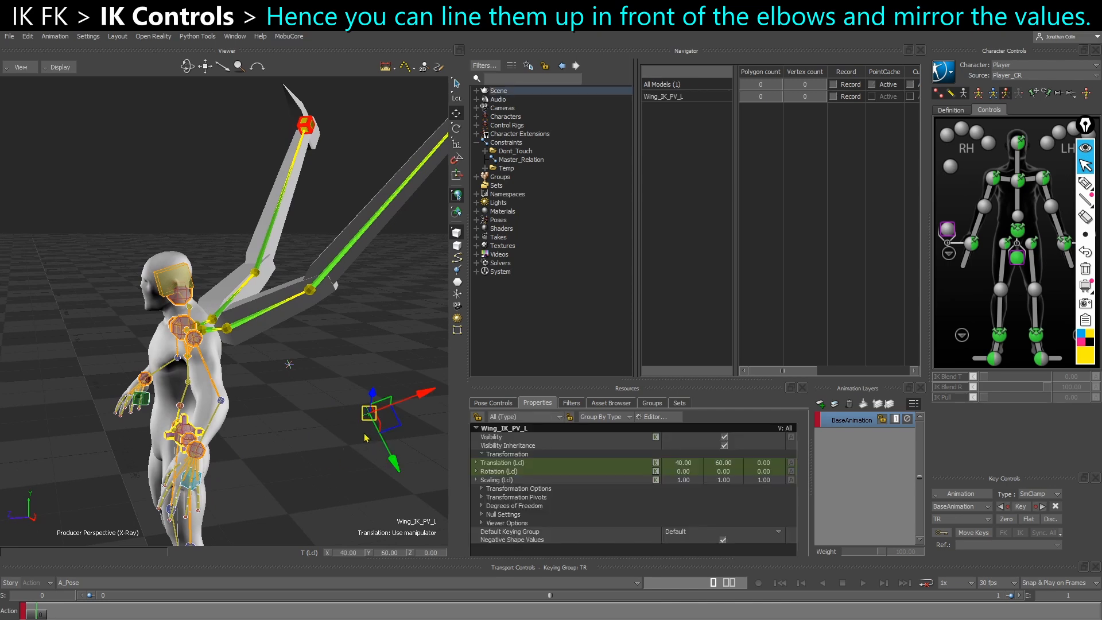
key("ctrl+w")
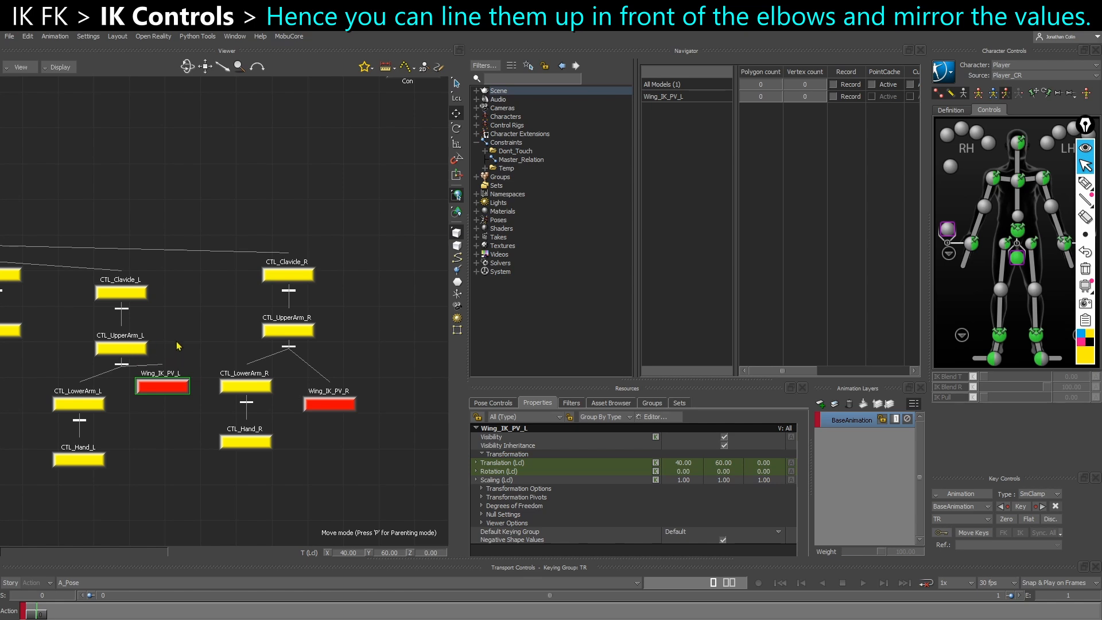
key("ctrl+w")
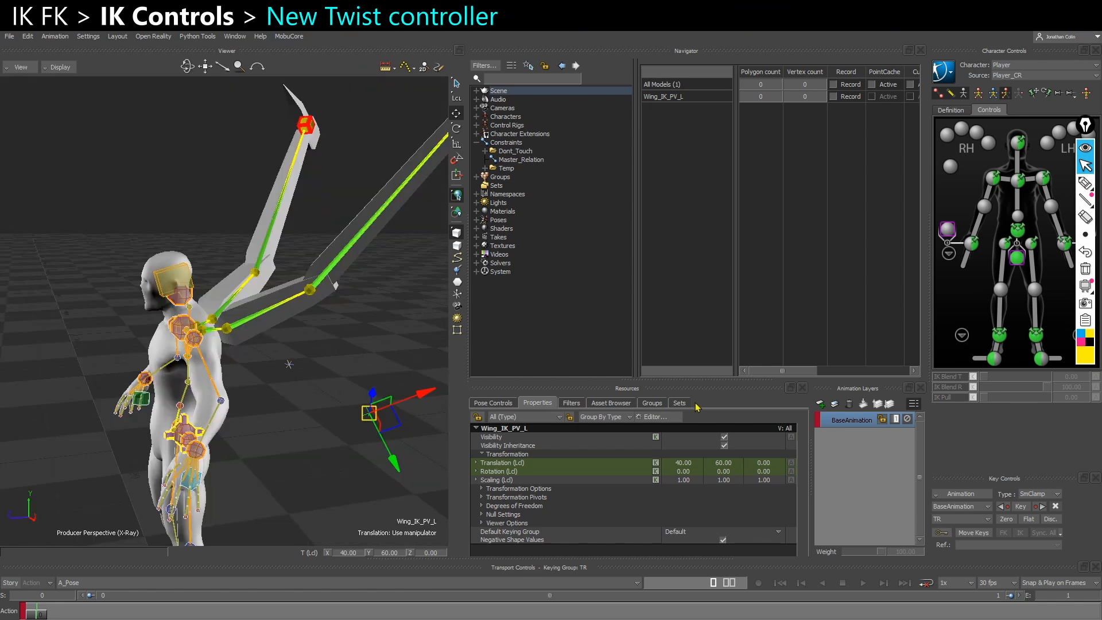
Add a Marker to the scene for the twist controller and bring up its Marker Settings
left_click(625, 404)
left_click_drag(641, 505, 306, 505)
left_click(539, 405)
scroll(651, 492, "down", 5)
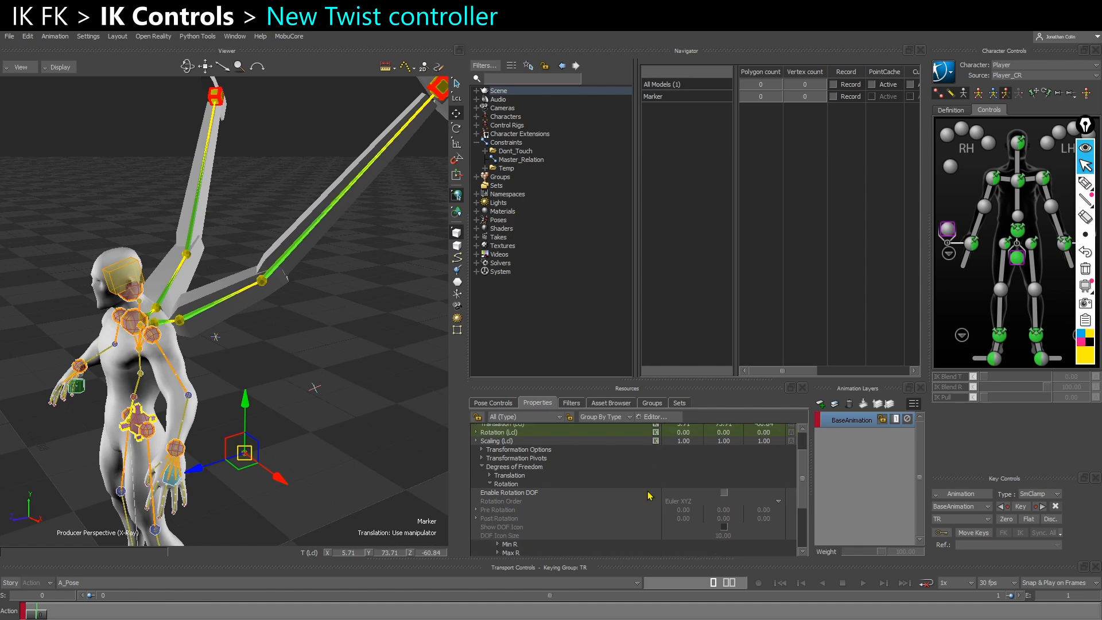
scroll(511, 511, "down", 1)
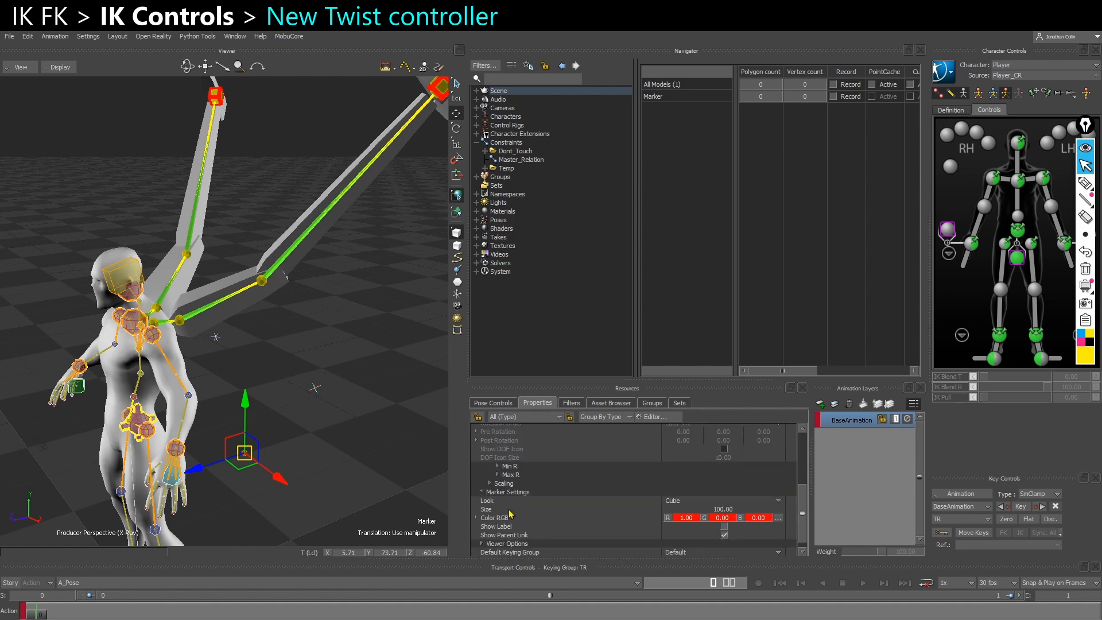
Compare the Null Settings of Wing_IK_PV_L with the new Marker's settings, including the available Look options
left_click_drag(335, 470, 284, 408, "ctrl+shift")
left_click(315, 380)
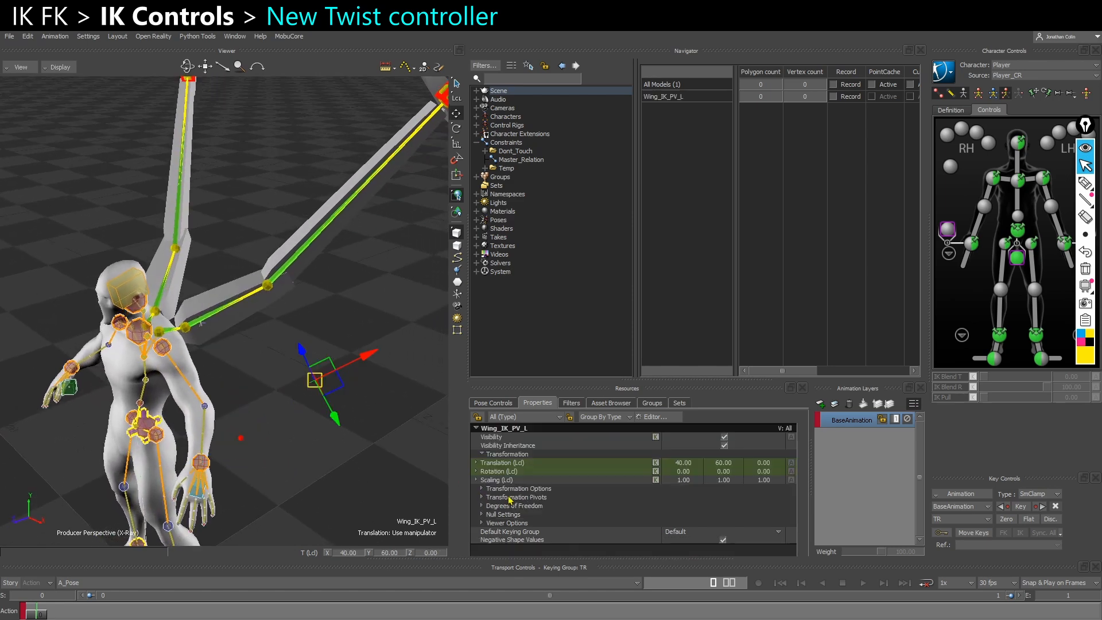
left_click(481, 515)
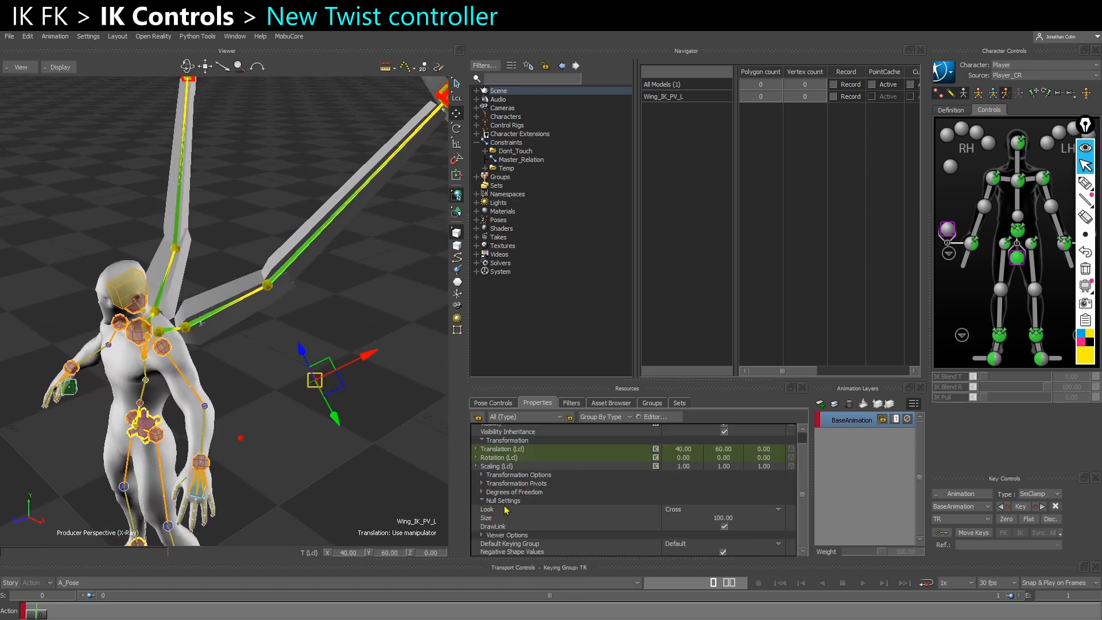
left_click(681, 512)
left_click(682, 512)
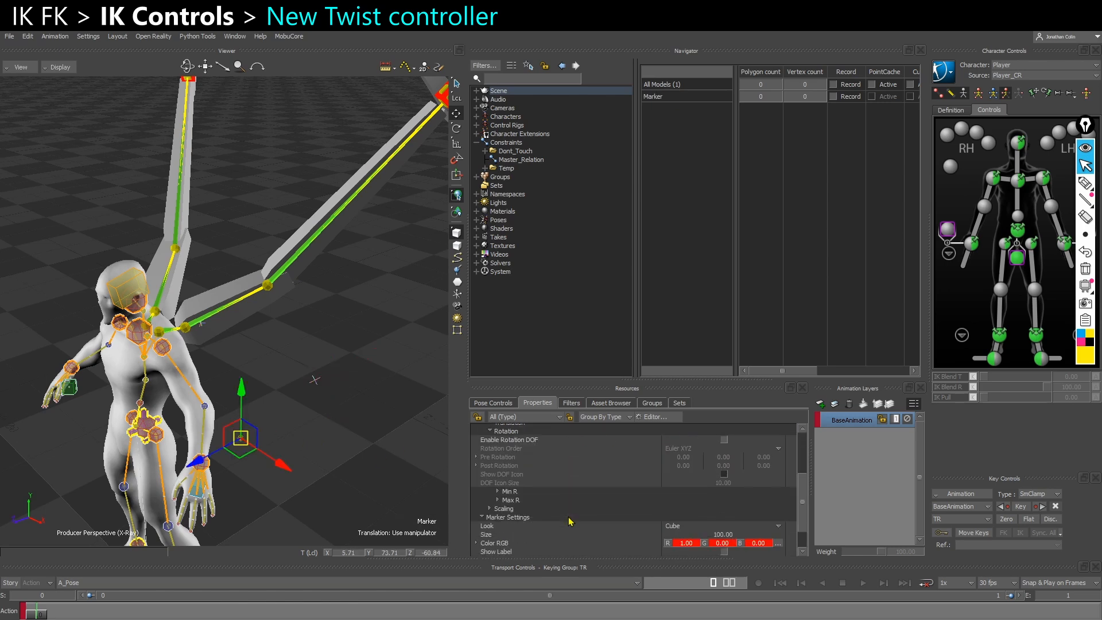
scroll(592, 534, "down", 1)
left_click(673, 495)
left_click(282, 409)
Align the new Marker to the left wing's upper arm control in translation and rotation
mouse_move(298, 414)
left_mouse_down("ctrl+shift")
mouse_move(241, 419)
mouse_move(210, 381)
left_mouse_up("ctrl+shift")
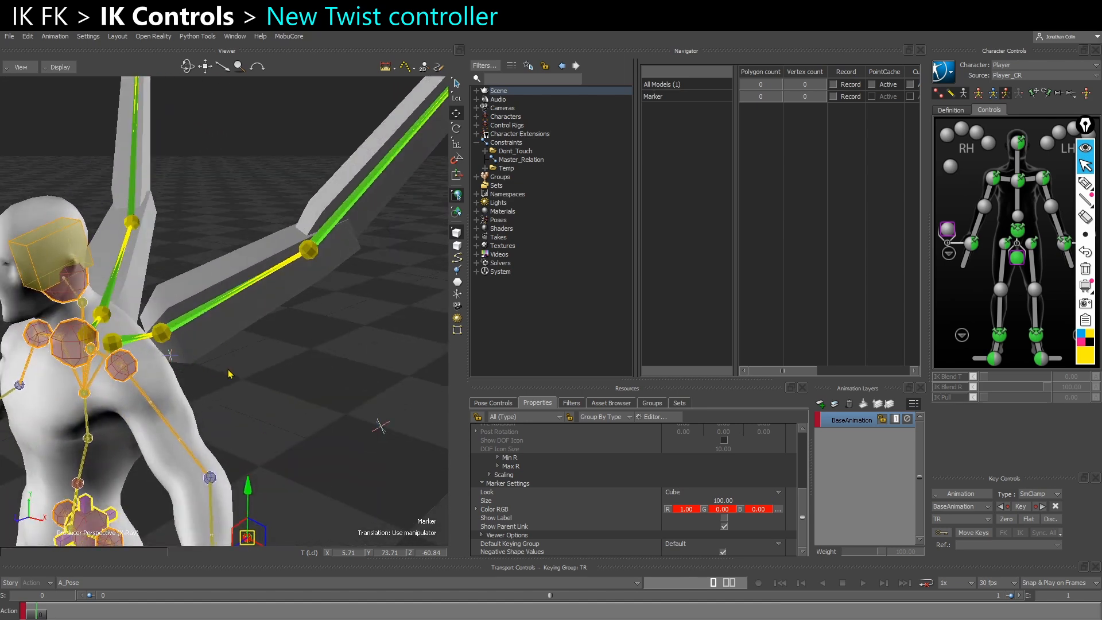
left_click(163, 332, "alt")
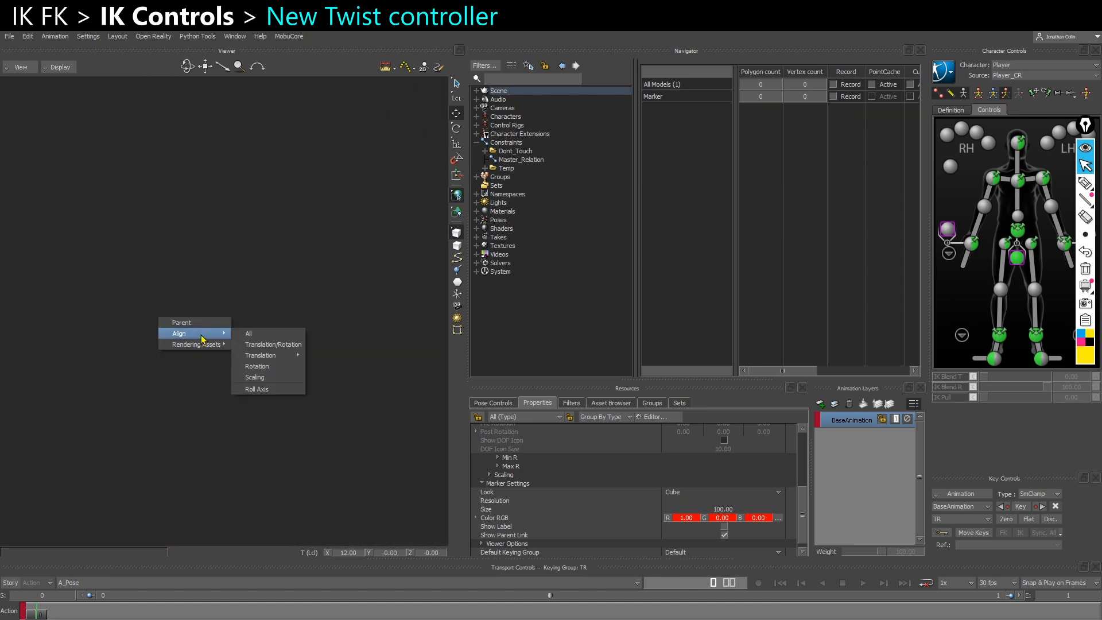
left_click(275, 352)
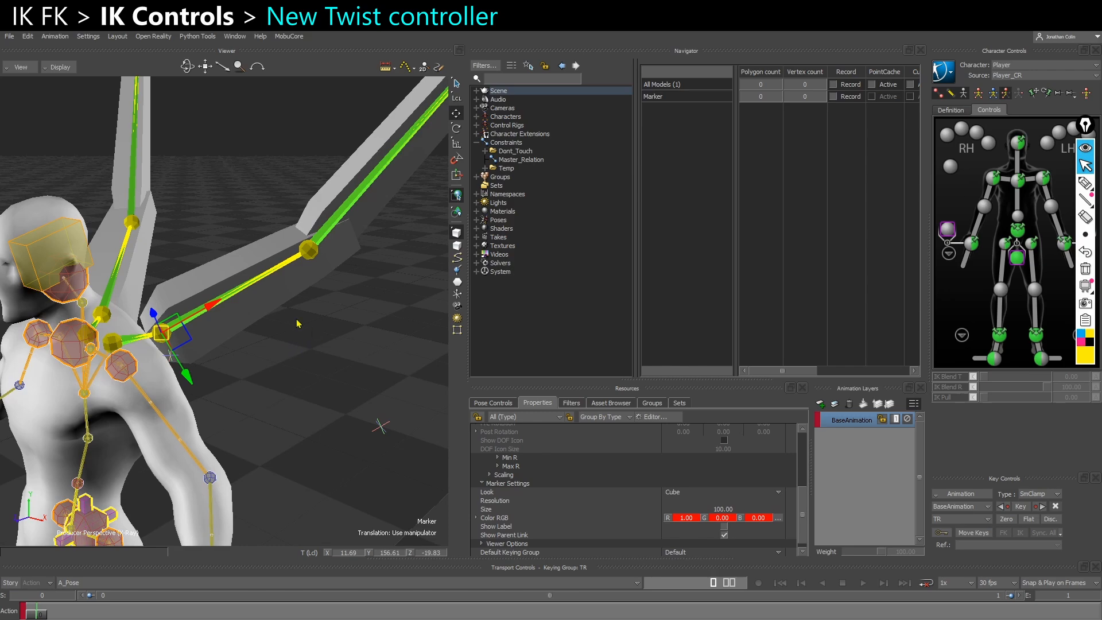
Change the new Marker's Look to Circle and increase its size to 525
mouse_move(284, 376)
left_mouse_down("ctrl+shift")
mouse_move(271, 375)
mouse_move(300, 407)
mouse_move(313, 405)
left_mouse_up("ctrl+shift")
left_click_drag(723, 509, 744, 509)
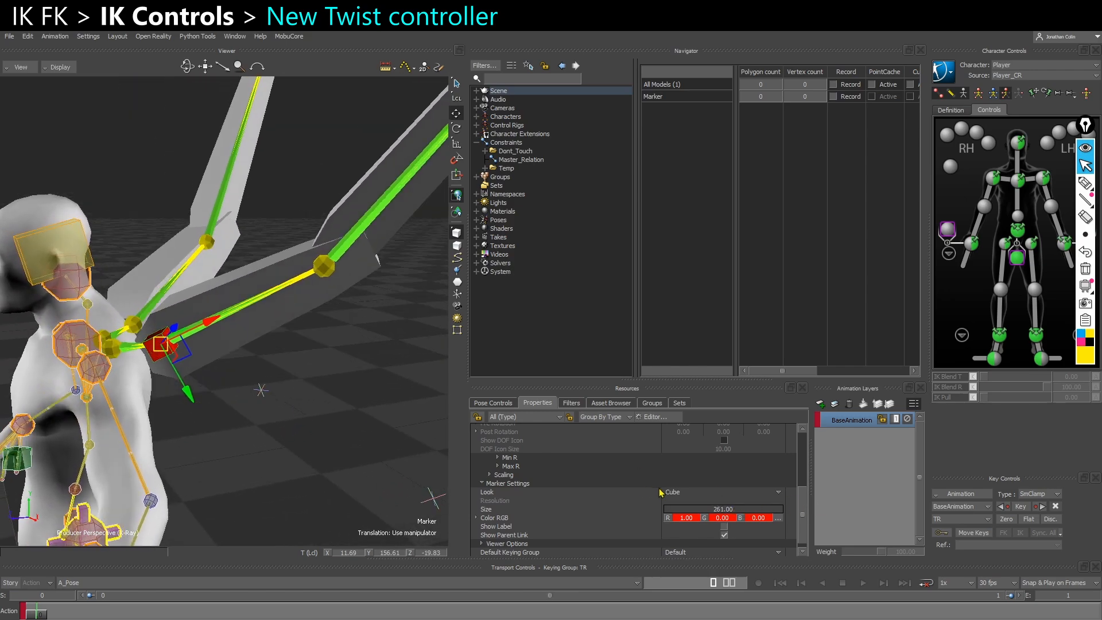
left_click(677, 492)
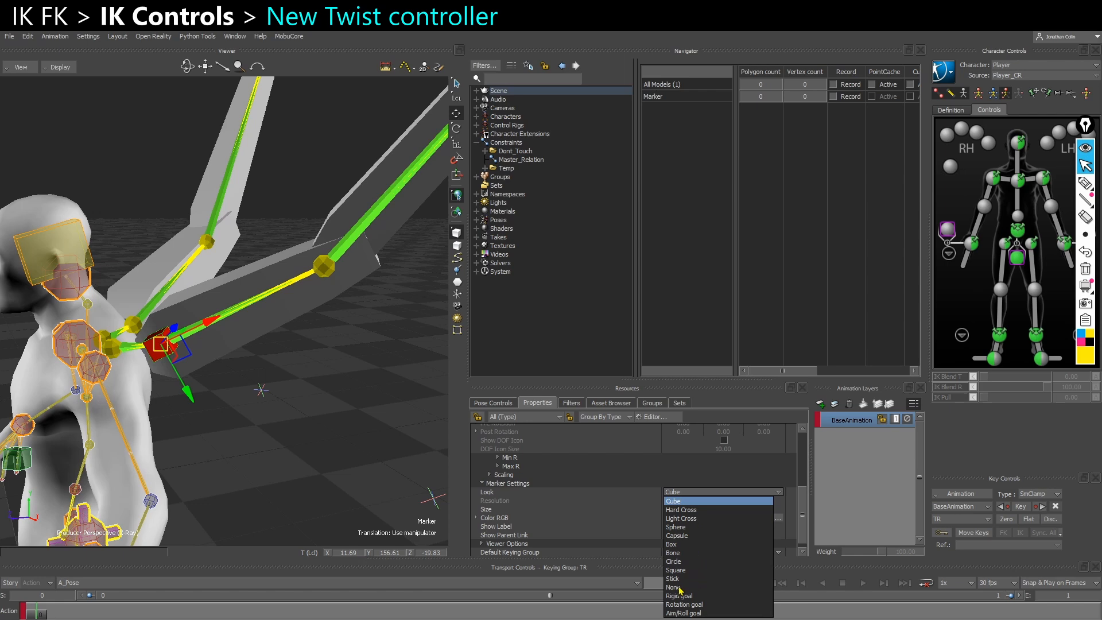
left_click(673, 561)
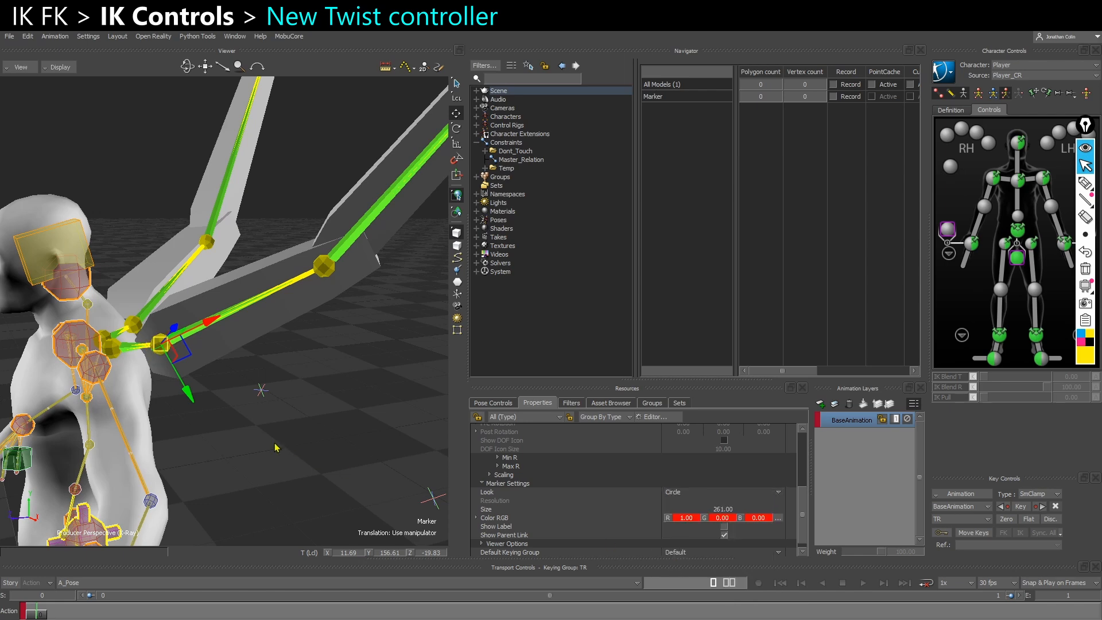
left_click_drag(281, 447, 282, 458, "ctrl+shift")
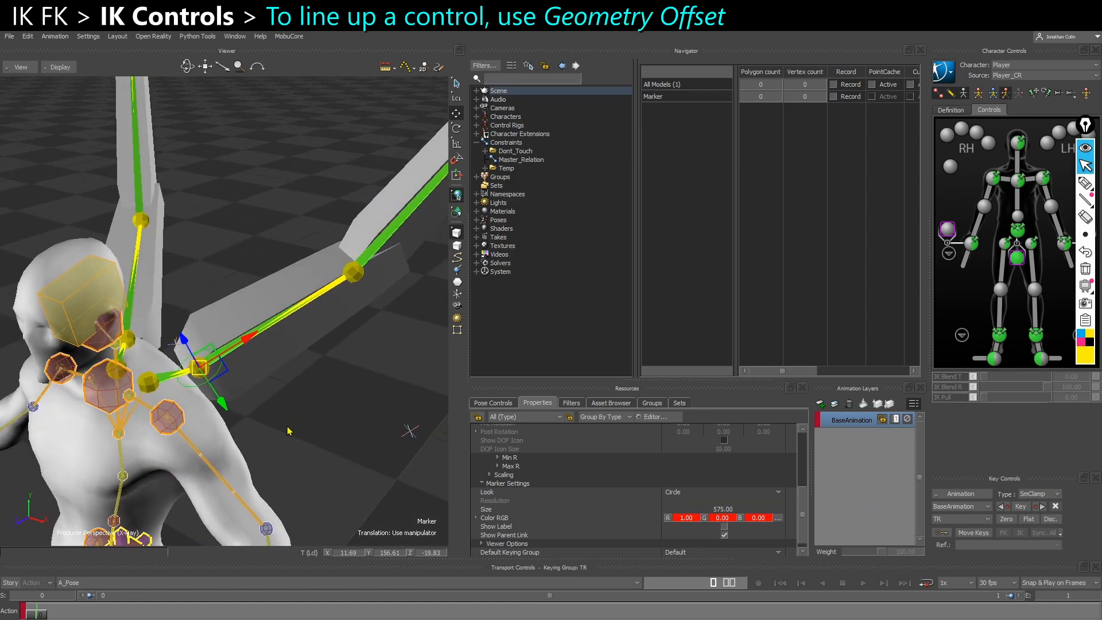
mouse_move(288, 427)
left_mouse_down("ctrl+shift")
mouse_move(256, 396)
mouse_move(287, 412)
left_mouse_up("ctrl+shift")
Try rotating the circle Marker directly to line it up with the left wing's upper arm
key("e")
mouse_move(188, 287)
left_mouse_down()
mouse_move(248, 289)
mouse_move(256, 313)
left_mouse_up()
left_click_drag(291, 409, 285, 404, "ctrl+shift")
left_click_drag(183, 288, 201, 285)
scroll(721, 474, "up", 5)
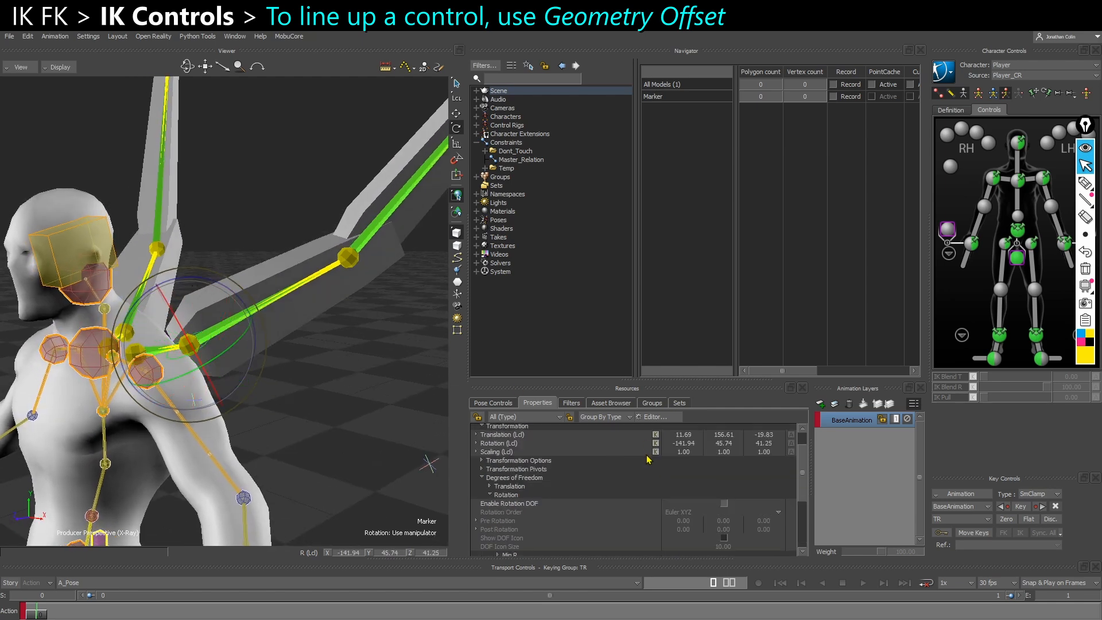
left_click_drag(215, 281, 238, 284)
key("ctrl+z")
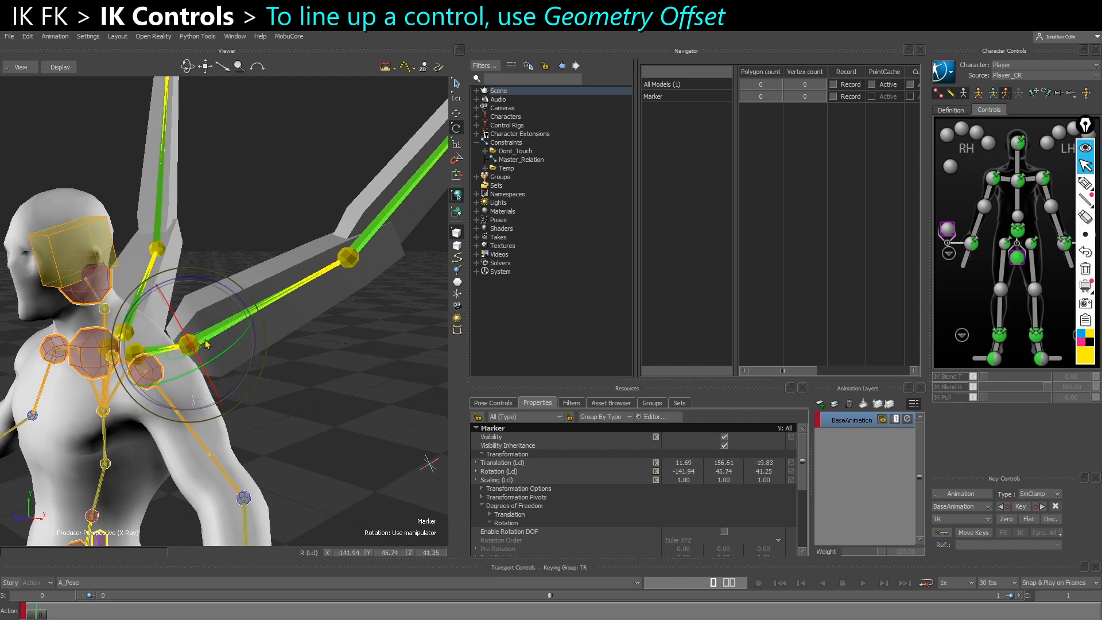
key("t")
scroll(203, 393, "up", 3)
mouse_move(202, 393)
left_mouse_down("alt")
mouse_move(188, 397)
mouse_move(236, 389)
mouse_move(219, 391)
left_mouse_up("alt")
key("r")
left_click_drag(193, 301, 228, 308)
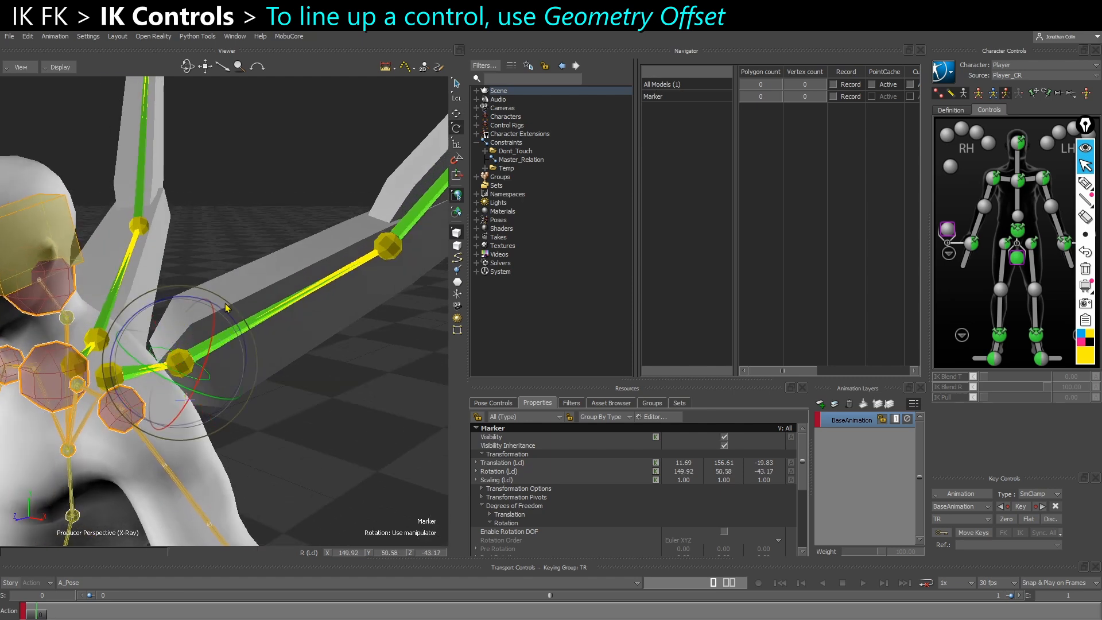
key("ctrl+z")
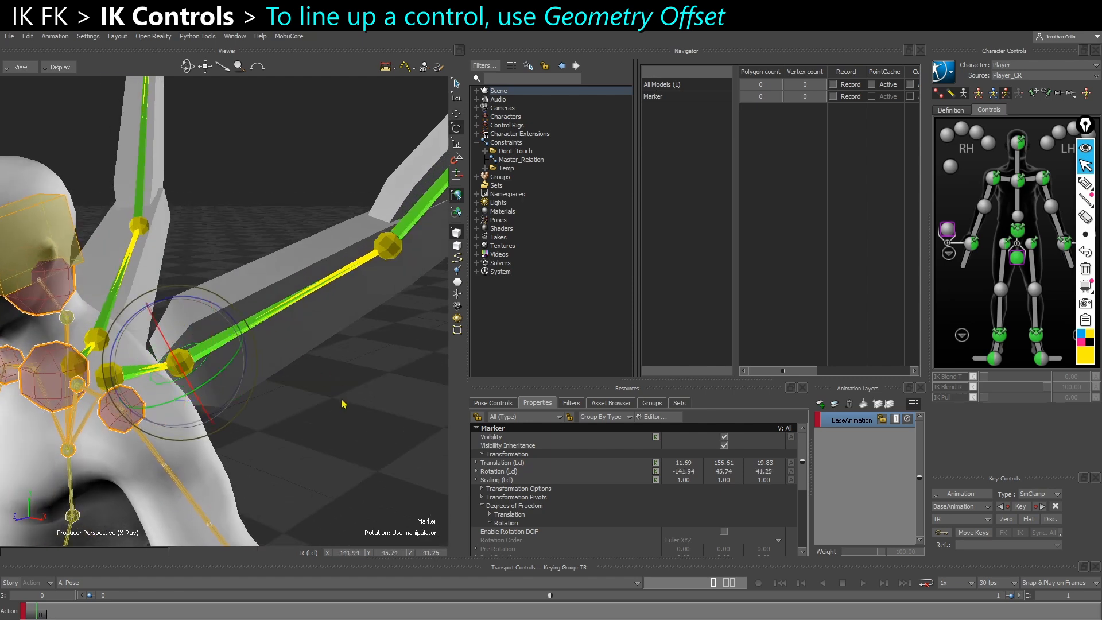
Reveal the Marker's Geometry Offset values within its Transformation Pivots
left_click(482, 497)
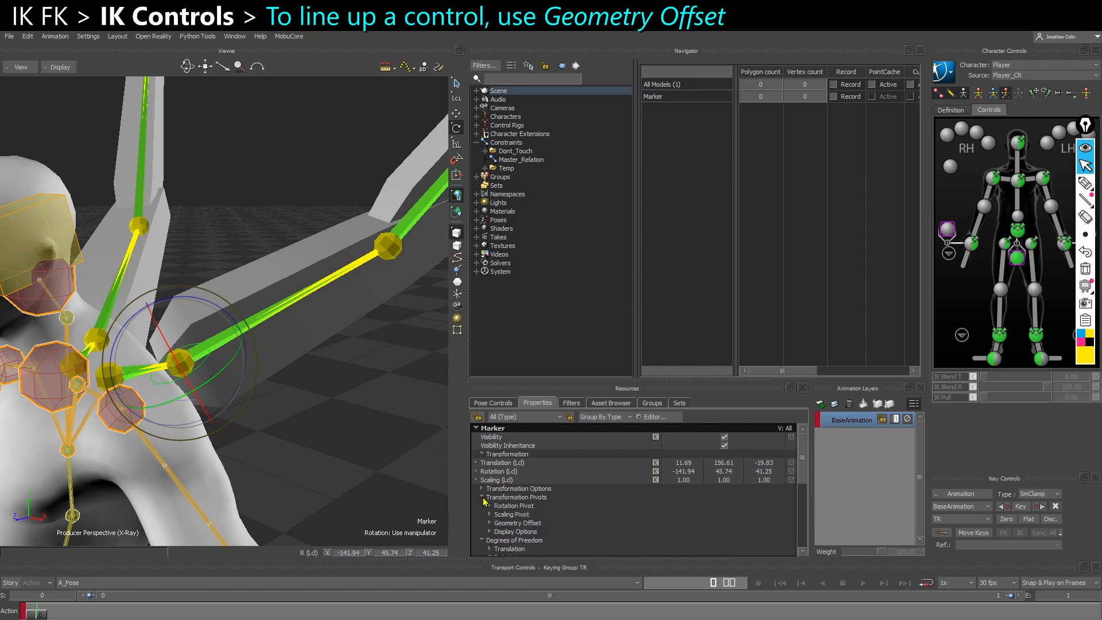
left_click(490, 524)
scroll(491, 527, "down", 3)
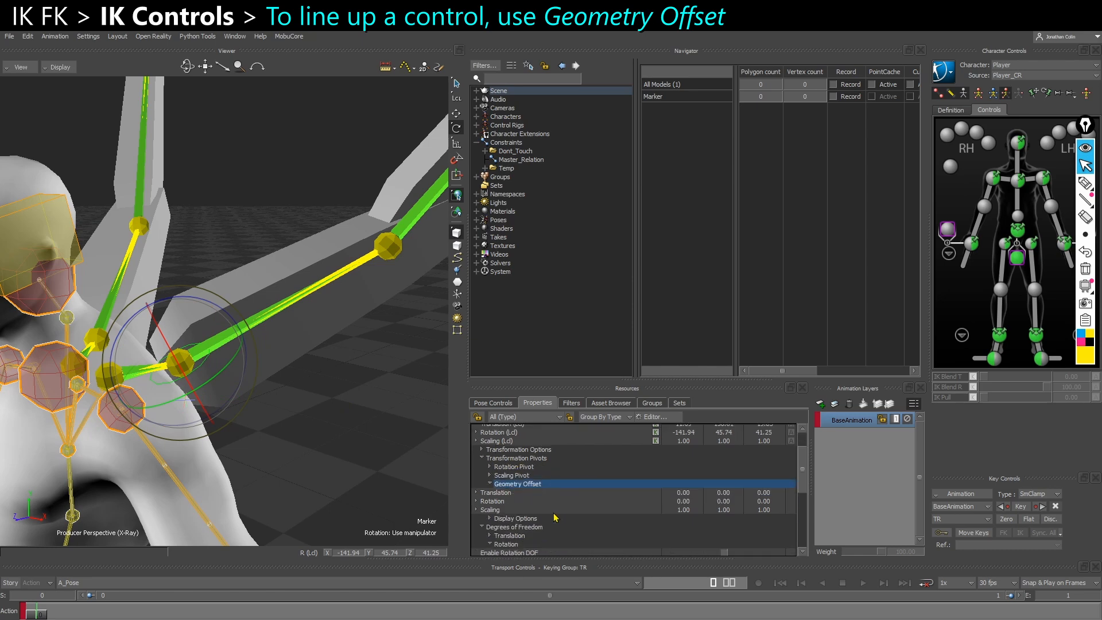
Try a Geometry Offset translation of 90 on Z for the Marker and reset it to 0
double_click(767, 493)
type("90")
key("Return")
left_click_drag(353, 460, 339, 450, "alt")
double_click(761, 493)
type("0")
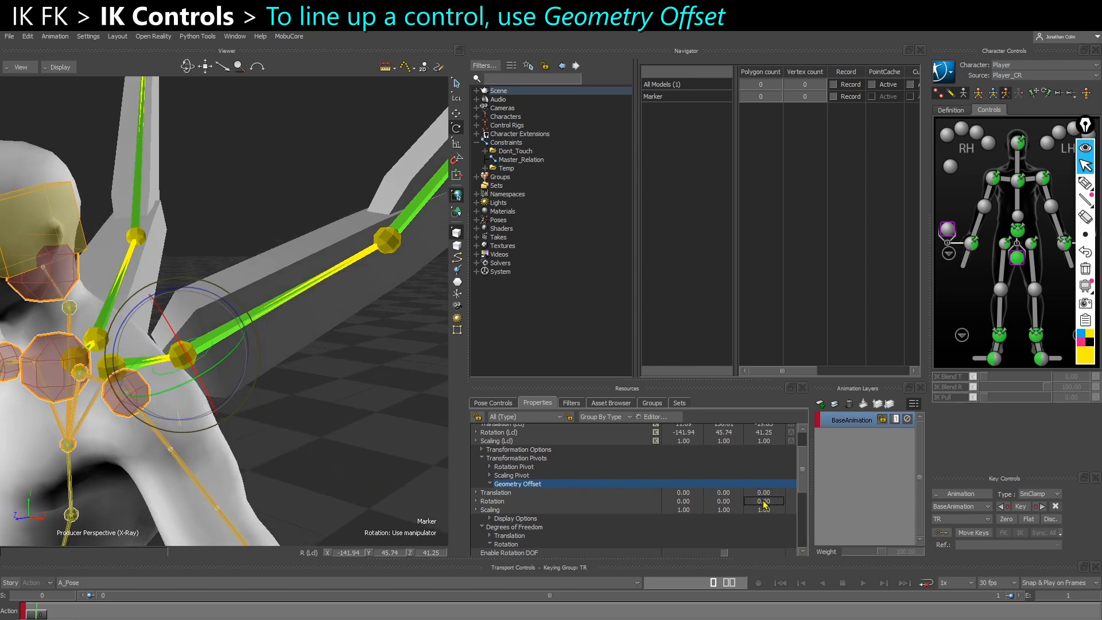
Set the Marker's Geometry Offset rotation to 90 on Z so the circle wraps around the upper arm
double_click(764, 501)
type("90")
key("Return")
left_click_drag(371, 406, 201, 352, "ctrl+shift")
key("t")
left_click_drag(157, 429, 236, 416, "ctrl+shift")
Enlarge the circle Marker at the left wing's base to a size of 1100
scroll(690, 514, "down", 5)
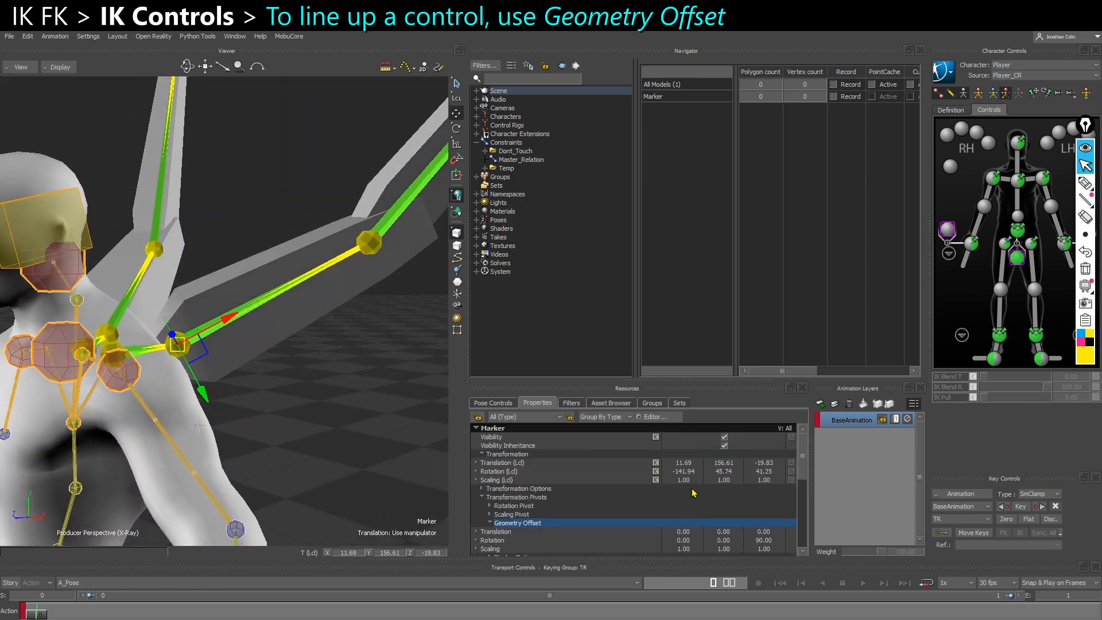
left_click_drag(723, 522, 774, 526)
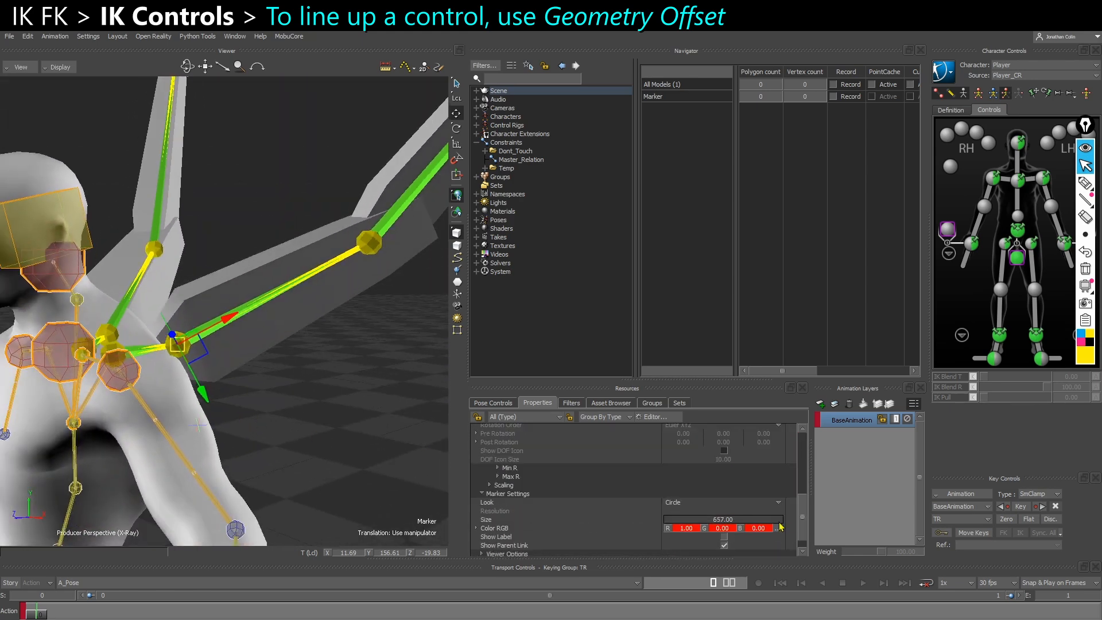
mouse_move(323, 393)
left_mouse_down("ctrl+shift")
mouse_move(360, 396)
mouse_move(343, 403)
left_mouse_up("ctrl+shift")
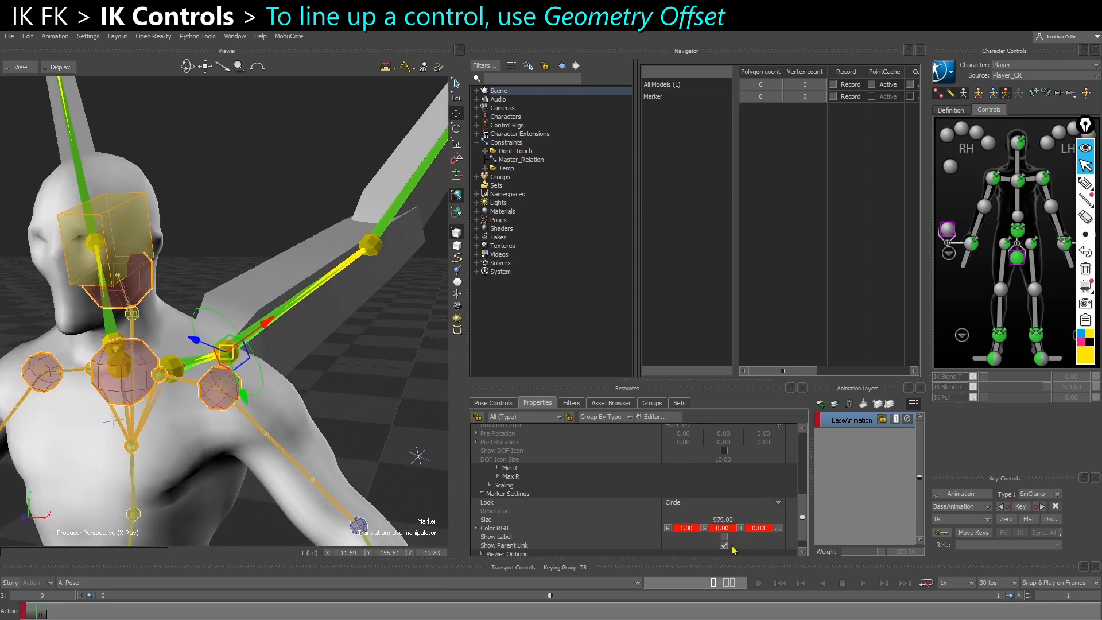
left_click_drag(722, 521, 773, 525)
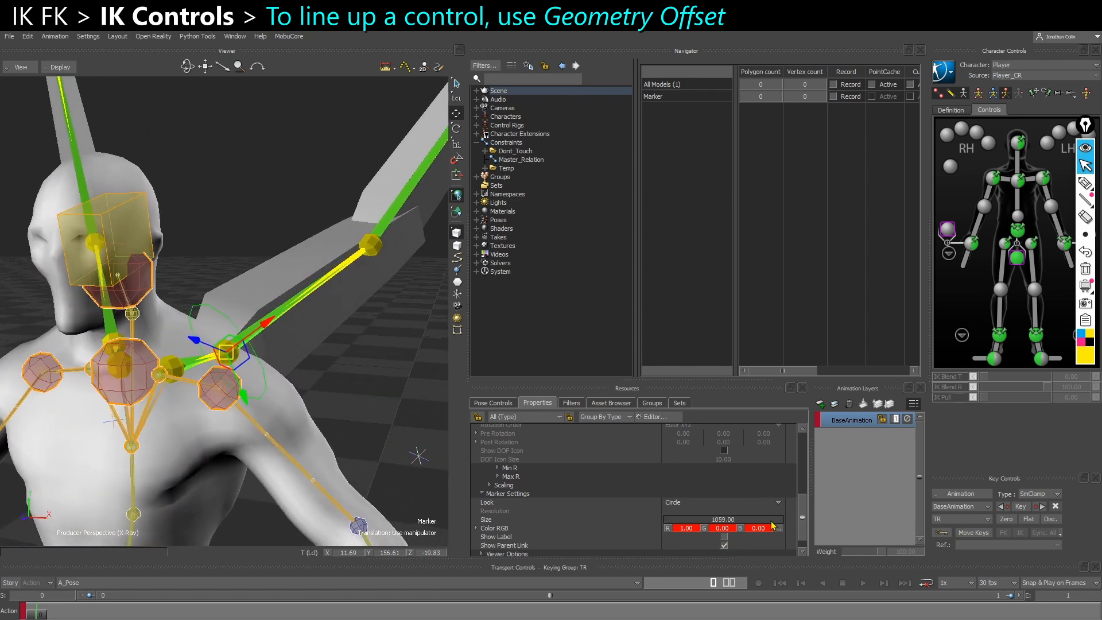
double_click(739, 518)
type("1100")
key("Return")
left_click(383, 394)
scroll(310, 356, "down", 2)
mouse_move(306, 355)
left_mouse_down("alt")
mouse_move(279, 349)
mouse_move(324, 353)
left_mouse_up("alt")
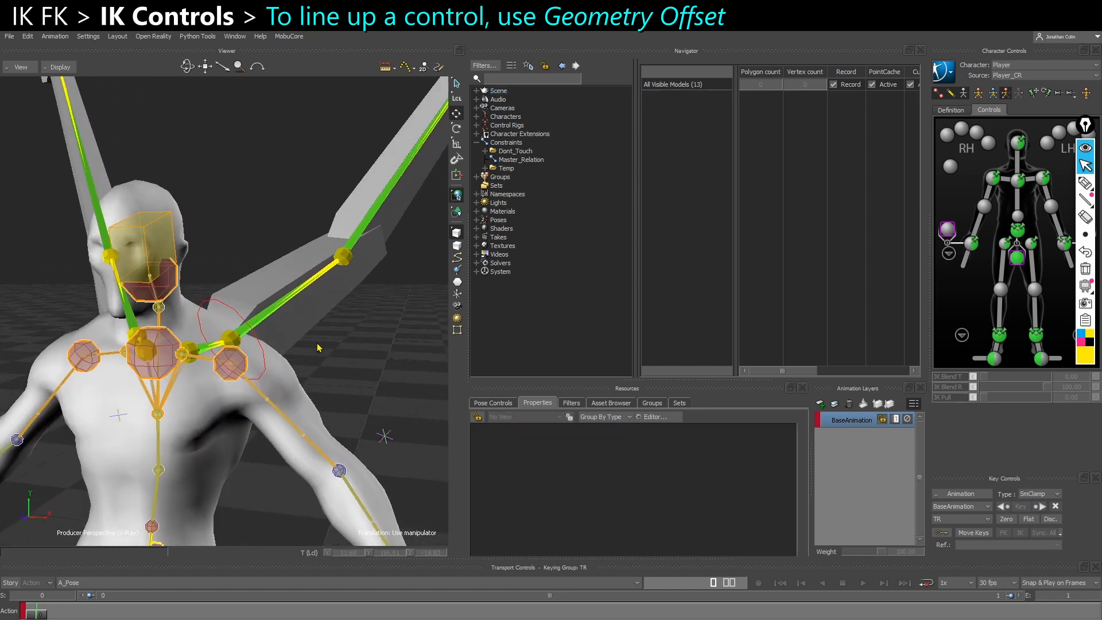
scroll(310, 343, "down", 4)
middle_click_drag(300, 335, 285, 361, "alt")
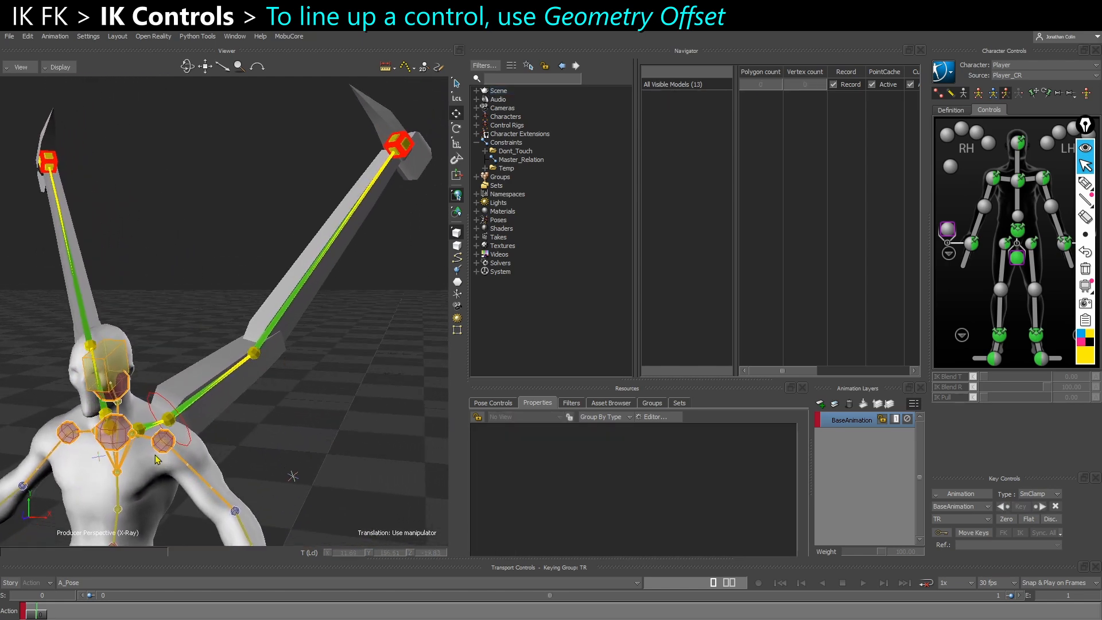
Rename the circle Marker as Wing_IK_Twist_L in the schematic
scroll(206, 442, "up", 3)
left_click(275, 425)
scroll(292, 429, "up", 2)
mouse_move(293, 430)
left_mouse_down("alt")
mouse_move(308, 452)
mouse_move(327, 445)
left_mouse_up("alt")
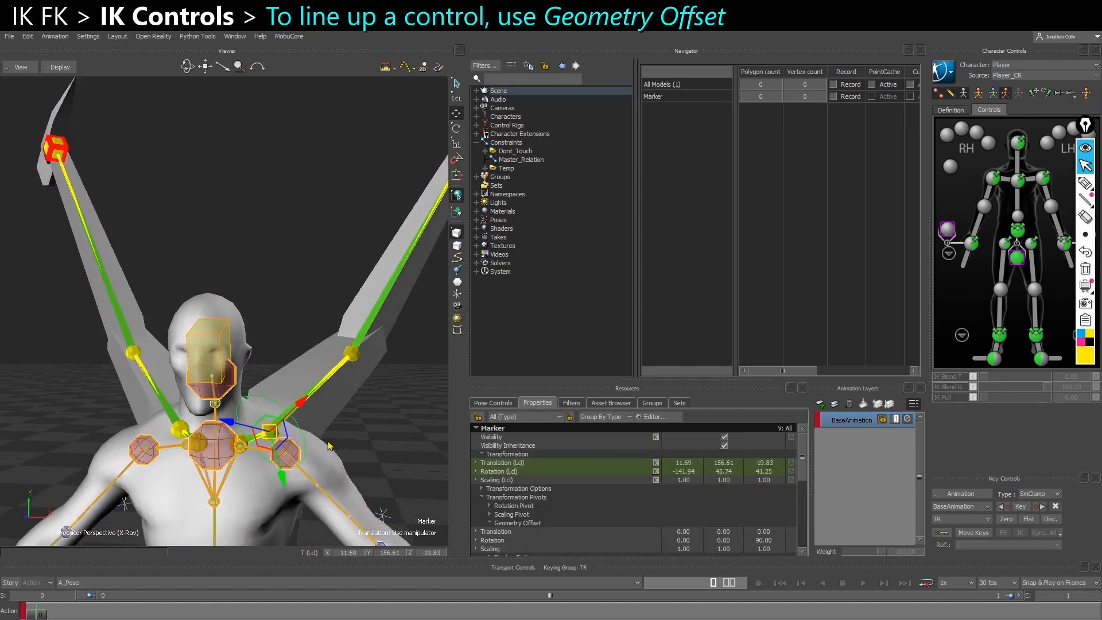
key("ctrl+w")
key("f")
right_click(227, 309)
left_click(279, 395)
type("Wing_IK_Twis")
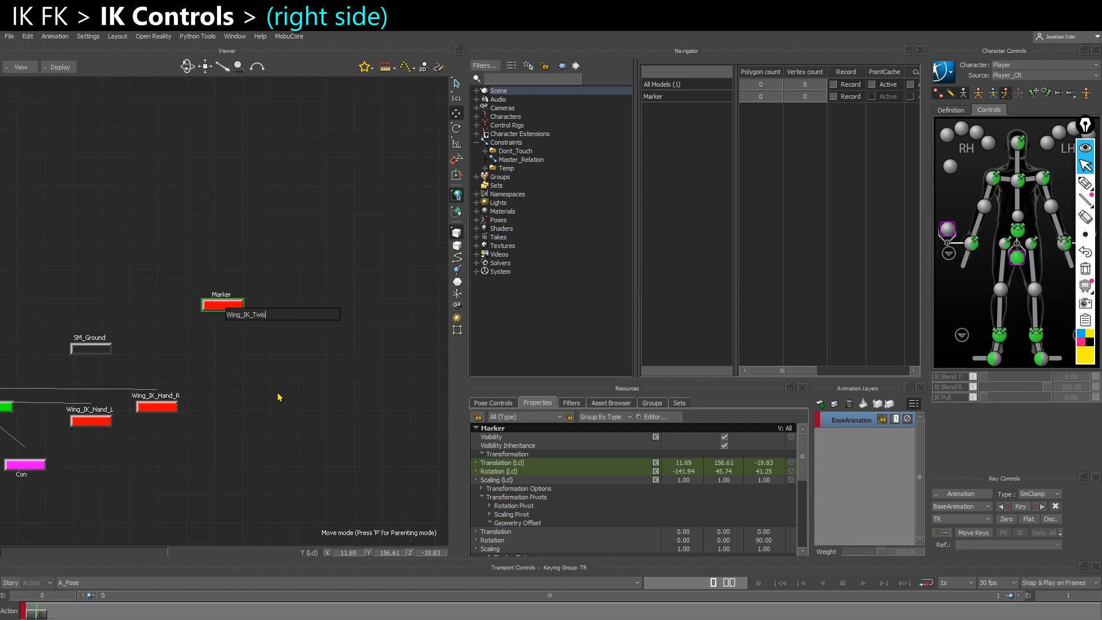
type("t_L")
key("Return")
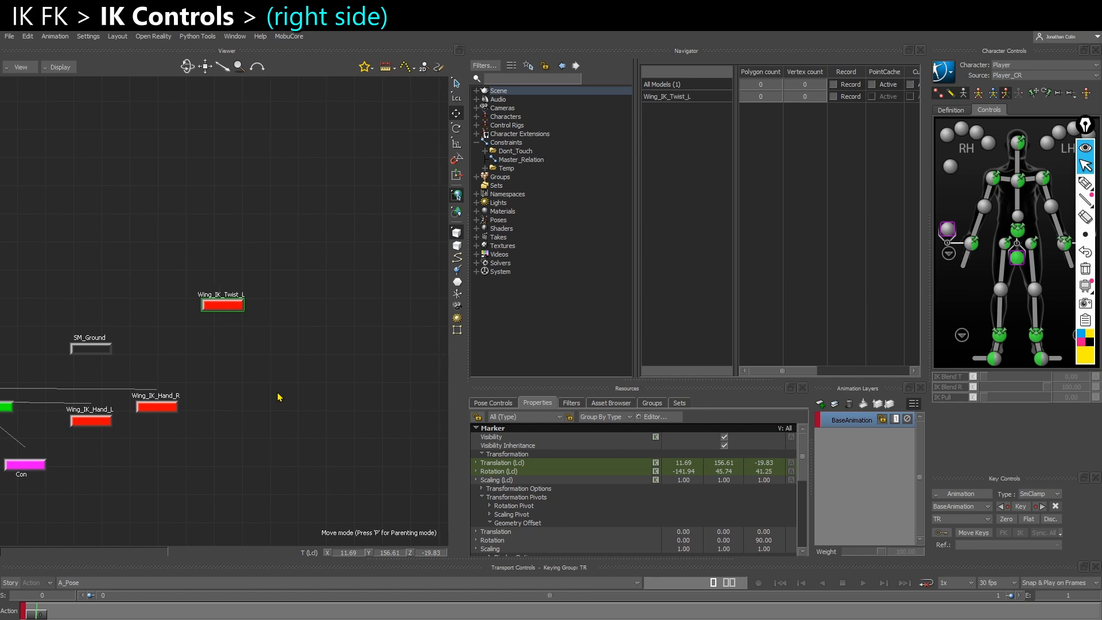
Duplicate Wing_IK_Twist_L and rename the copy as Wing_IK_Twist_R
key("ctrl+d")
right_click(299, 310)
left_click(342, 392)
left_click_drag(344, 317, 407, 320)
type("R")
key("Return")
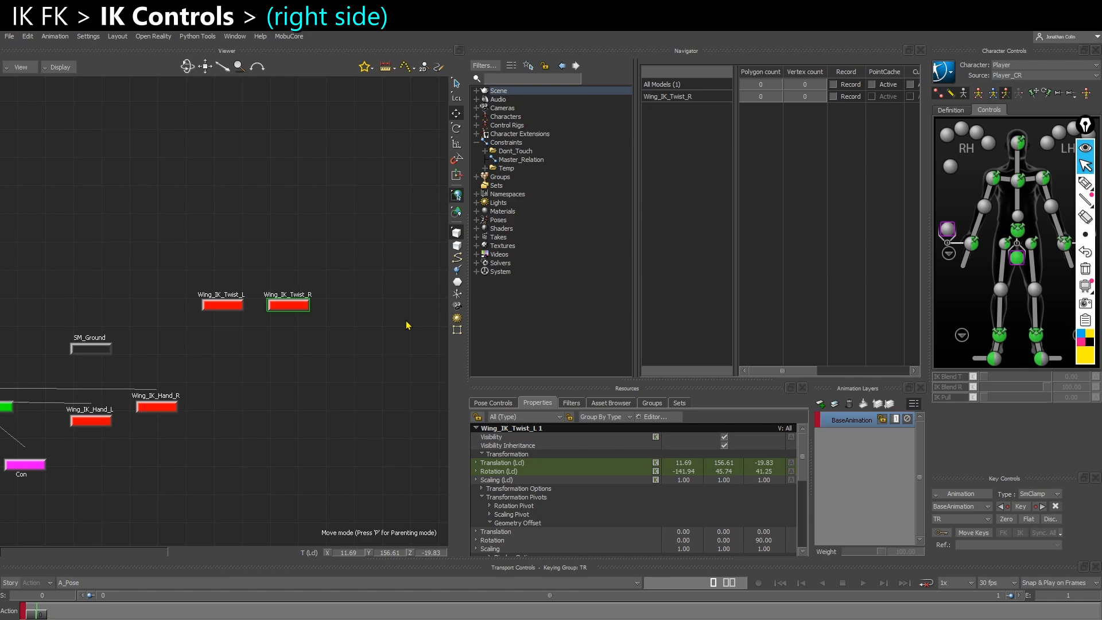
Align Wing_IK_Twist_R to the right wing's CTL_UpperArm_R in translation and rotation
key("ctrl+w")
left_click(187, 439, "alt")
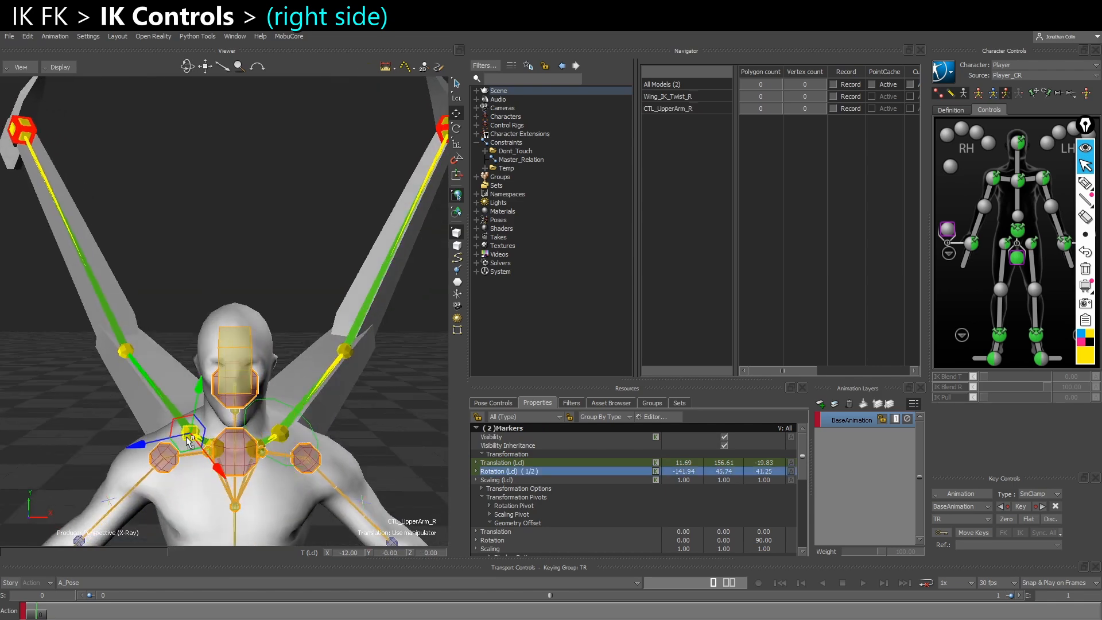
mouse_move(239, 438)
left_click(288, 452)
left_click_drag(288, 453, 241, 402, "ctrl+shift")
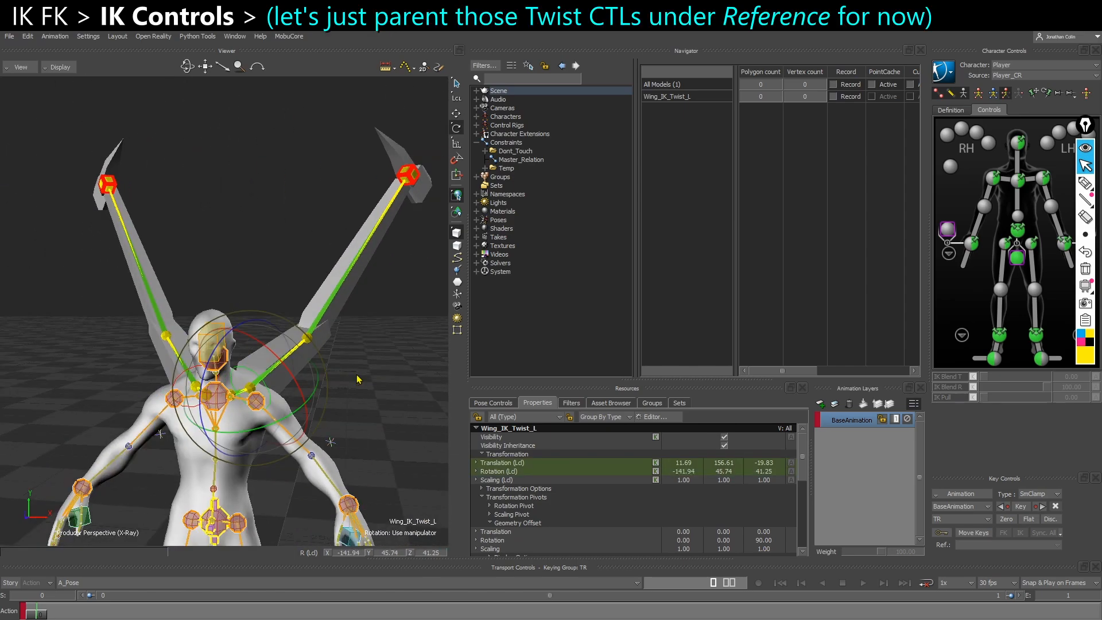
Parent Wing_IK_Twist_L and Wing_IK_Twist_R under Reference in the schematic, beside the IK hand markers
key("ctrl+w")
left_click_drag(297, 325, 422, 264)
left_click_drag(305, 272, 491, 310, "ctrl")
left_click_drag(226, 325, 288, 323, "shift")
left_click(230, 315, "alt")
left_click(266, 281)
left_click_drag(181, 373, 171, 324, "shift")
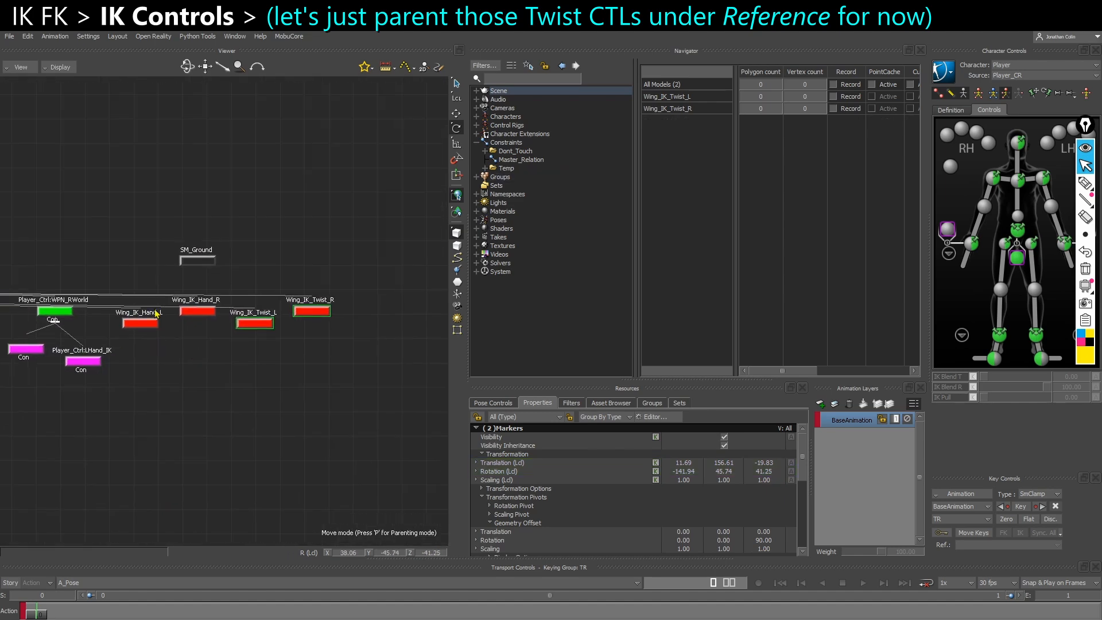
Inspect Wing_IK_Twist_R in the schematic hierarchy and its placement on the right wing in perspective
left_click(160, 290)
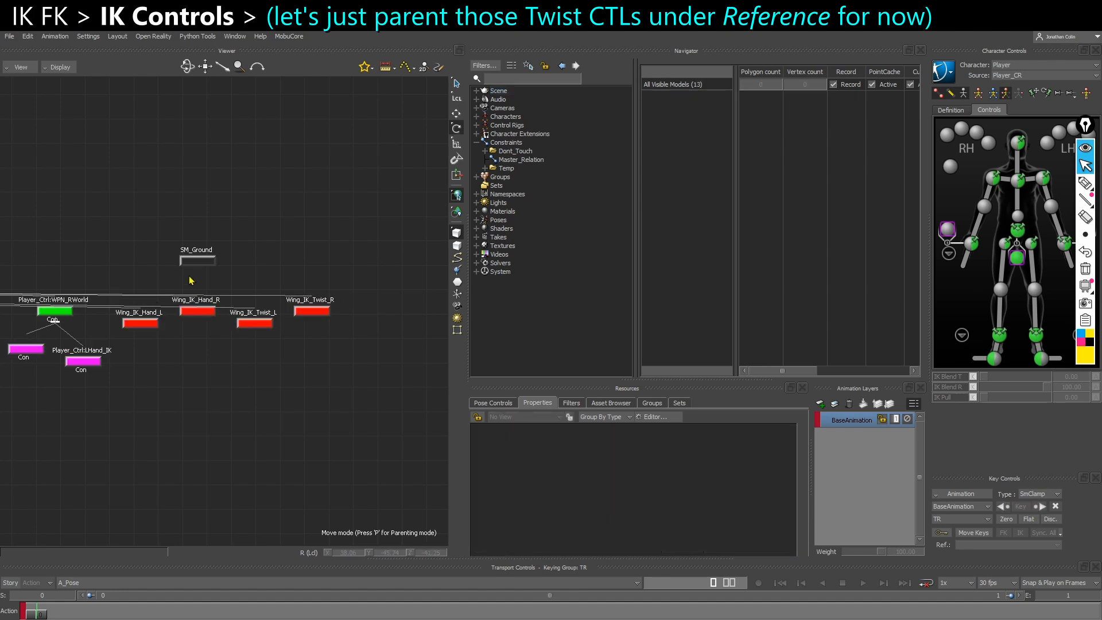
left_click(137, 323)
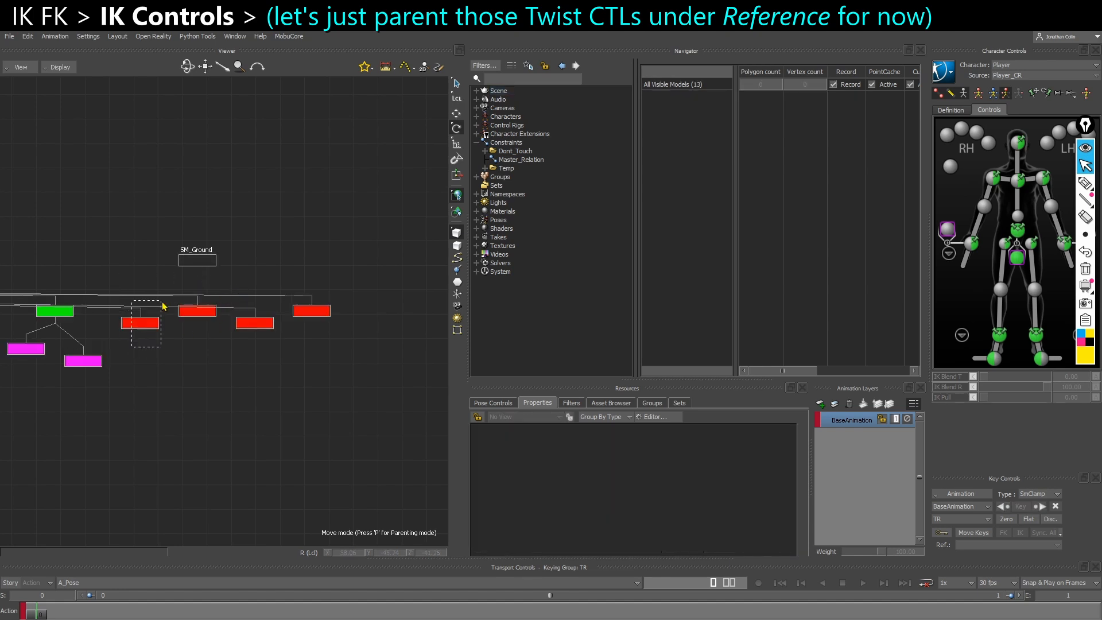
left_click(310, 315)
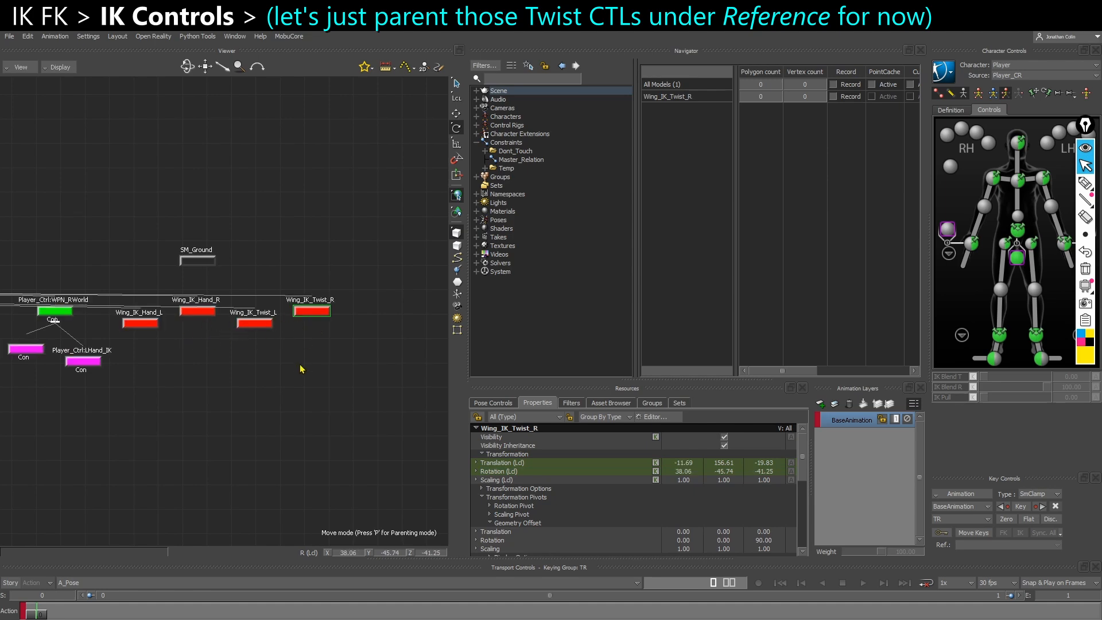
key("ctrl+e")
left_click_drag(249, 414, 228, 406, "ctrl+shift")
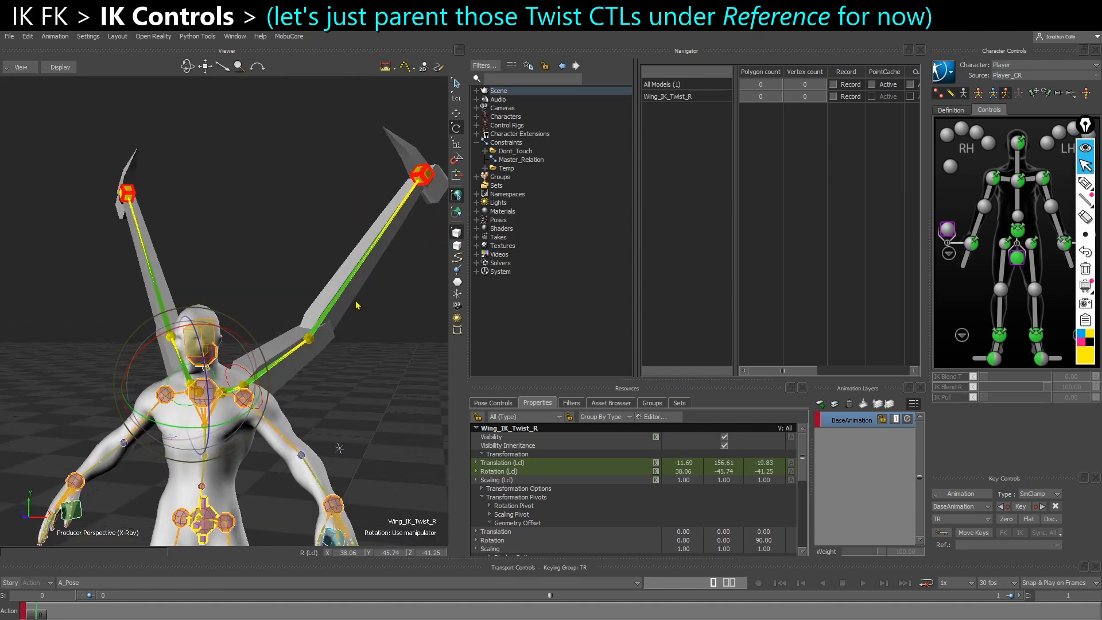
left_click_drag(377, 392, 360, 391, "ctrl+shift")
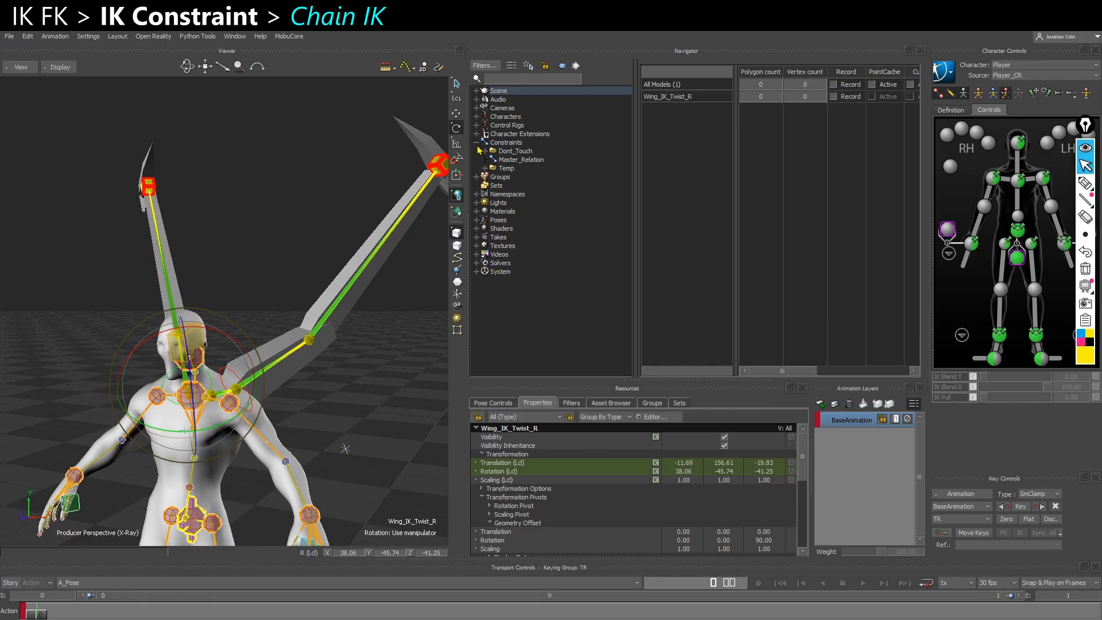
Insert a new Chain IK constraint under Constraints
right_click(503, 143)
mouse_move(574, 160)
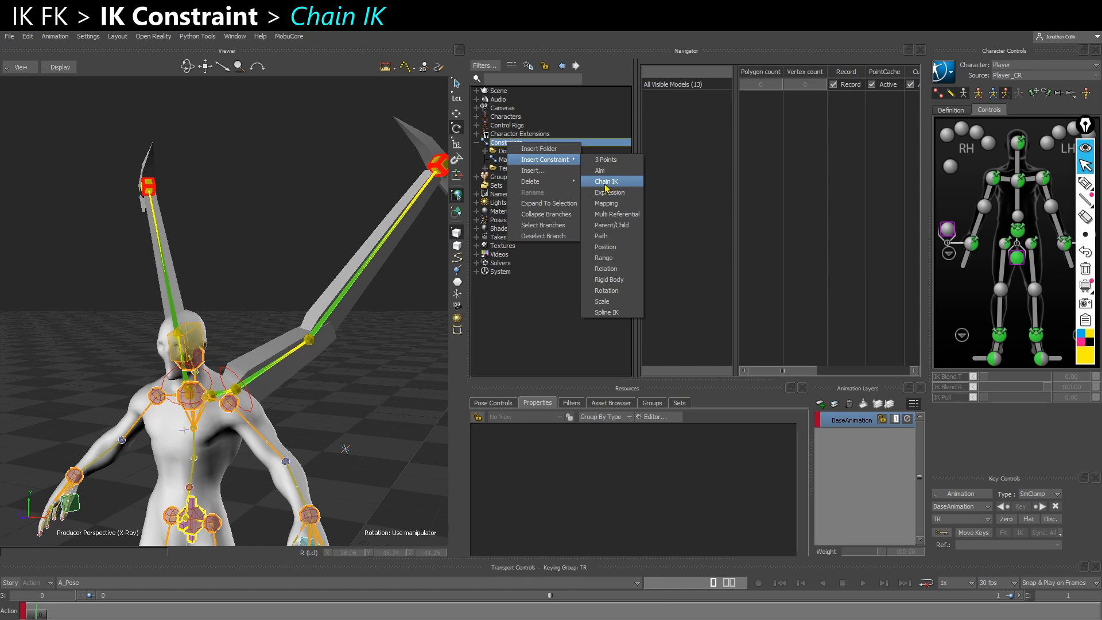
left_click(602, 183)
middle_click_drag(339, 369, 317, 373, "alt")
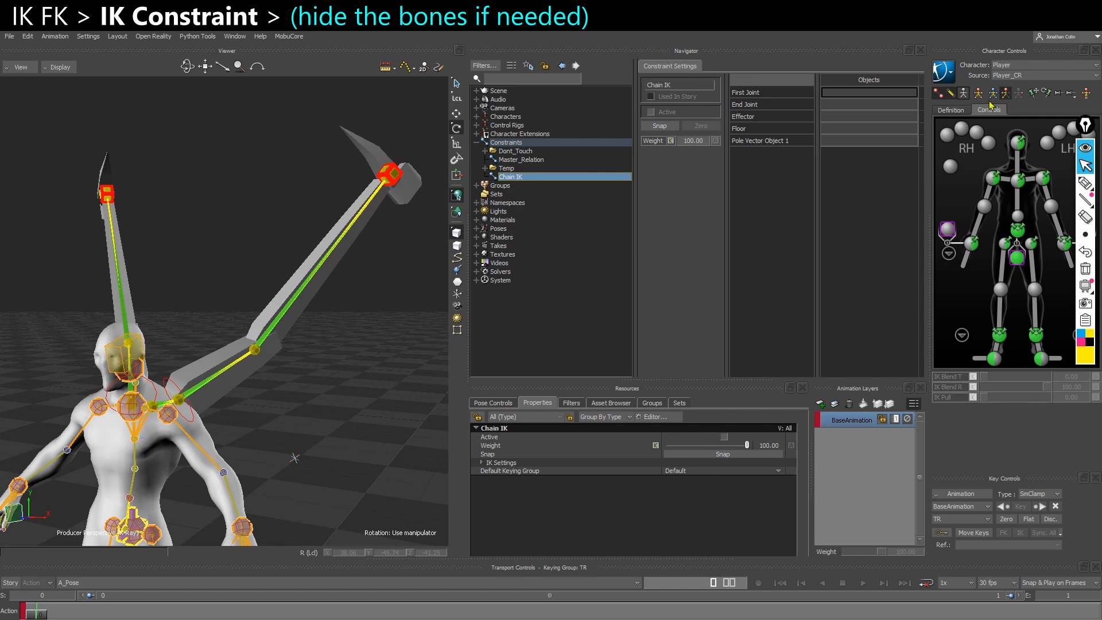
Try to pick the left wing's upper arm control in the perspective view
scroll(194, 421, "up", 2)
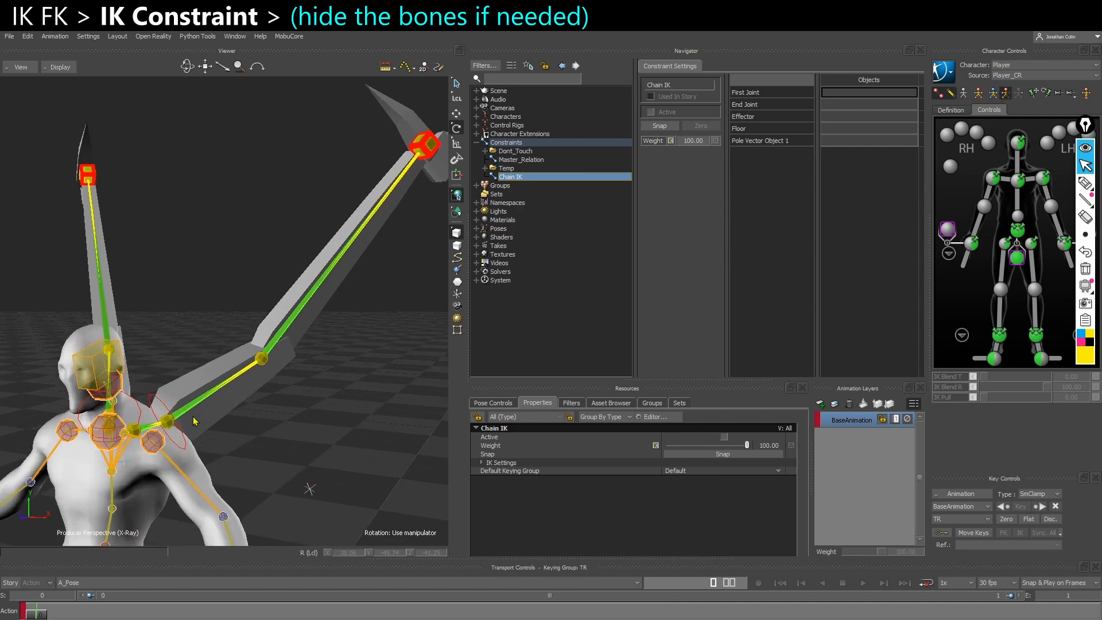
left_click(195, 420)
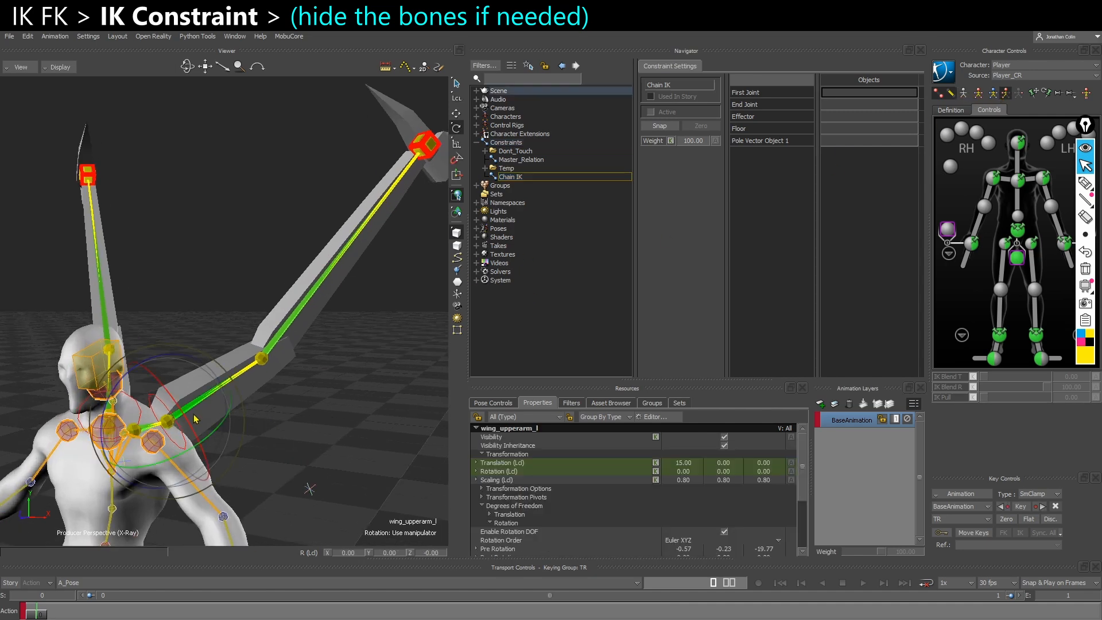
scroll(218, 424, "down", 2)
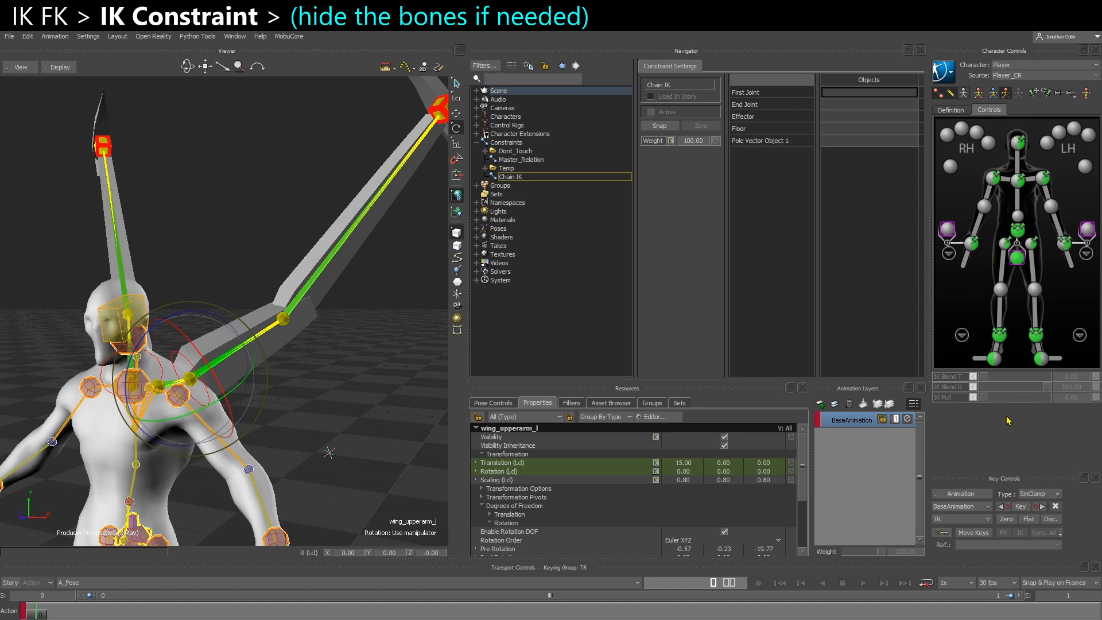
scroll(382, 507, "up", 2)
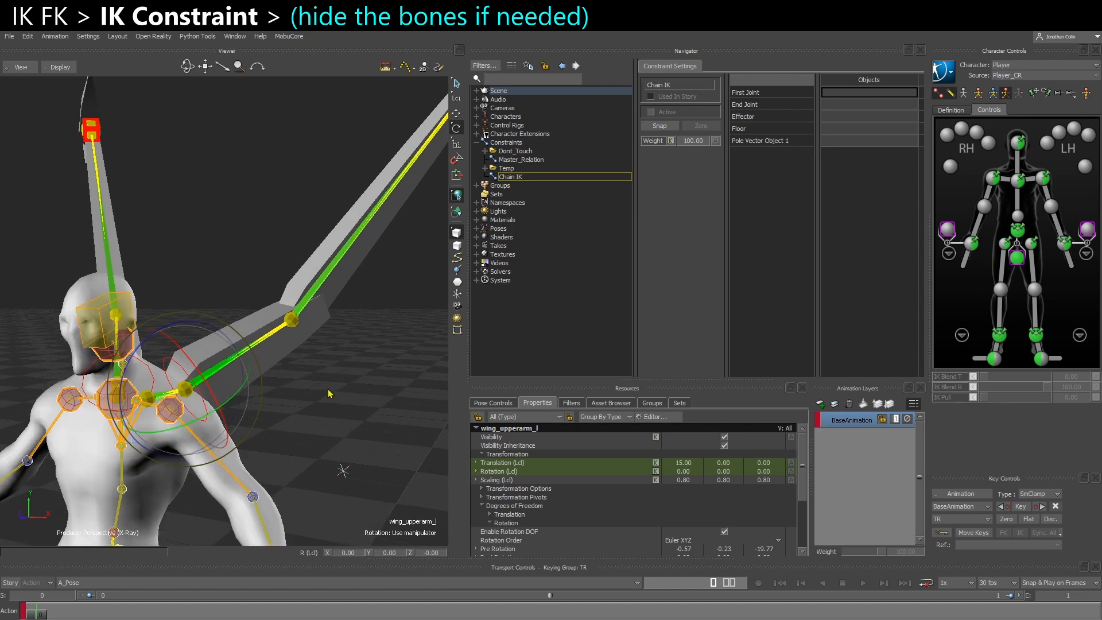
Select all twelve wing skeleton bones of both wings in the schematic and turn off their Visibility
key("ctrl+w")
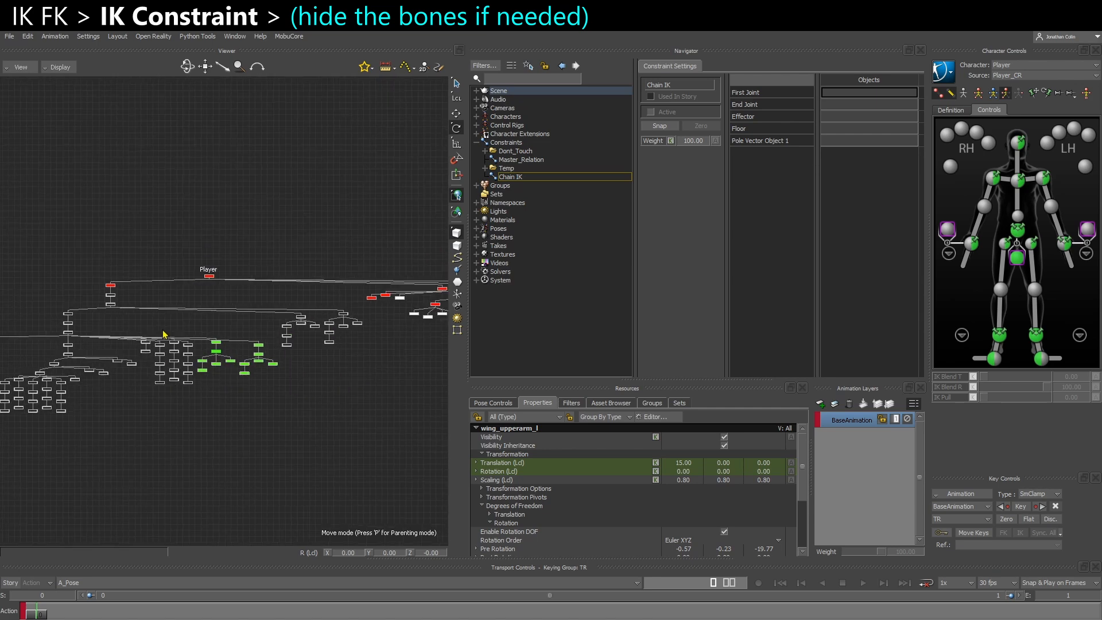
scroll(140, 323, "up", 3)
middle_click_drag(146, 332, 185, 310)
scroll(194, 305, "up", 5)
middle_click_drag(355, 339, 48, 331)
scroll(66, 367, "up", 1)
left_click(97, 447)
left_click_drag(69, 438, 263, 284)
scroll(225, 344, "up", 1)
scroll(237, 377, "up", 1)
scroll(654, 529, "down", 2)
scroll(645, 529, "up", 2)
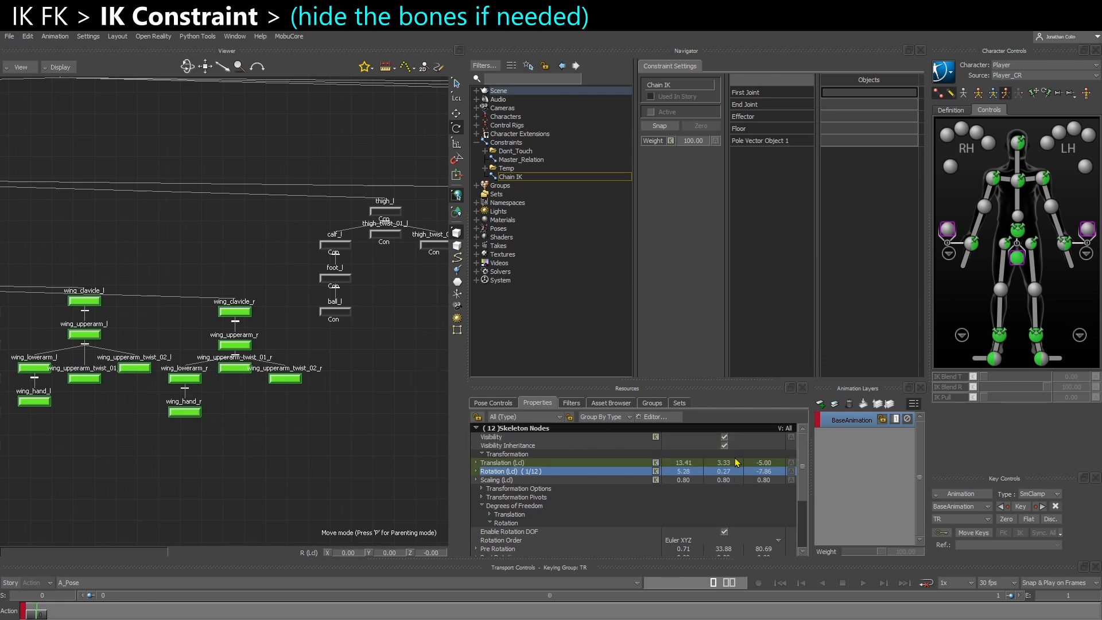
left_click(724, 436)
key("ctrl+e")
Assign CTL_UpperArm_L as the First Joint of the Chain IK constraint
left_click(281, 450)
left_click_drag(290, 439, 310, 420, "ctrl+shift")
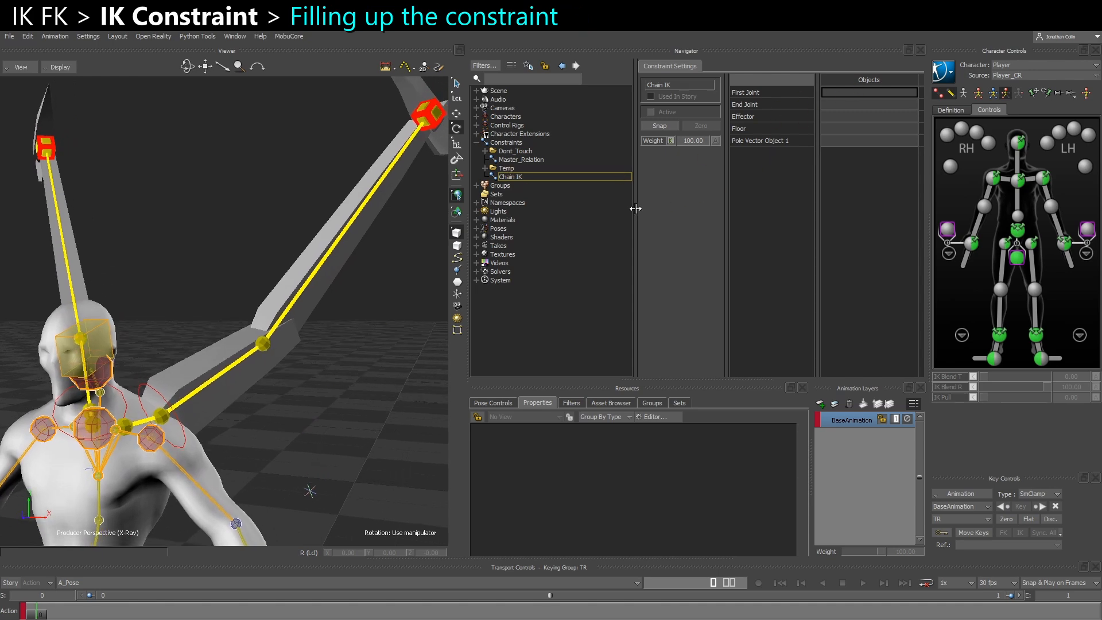
left_click_drag(635, 208, 576, 211)
left_click(180, 410)
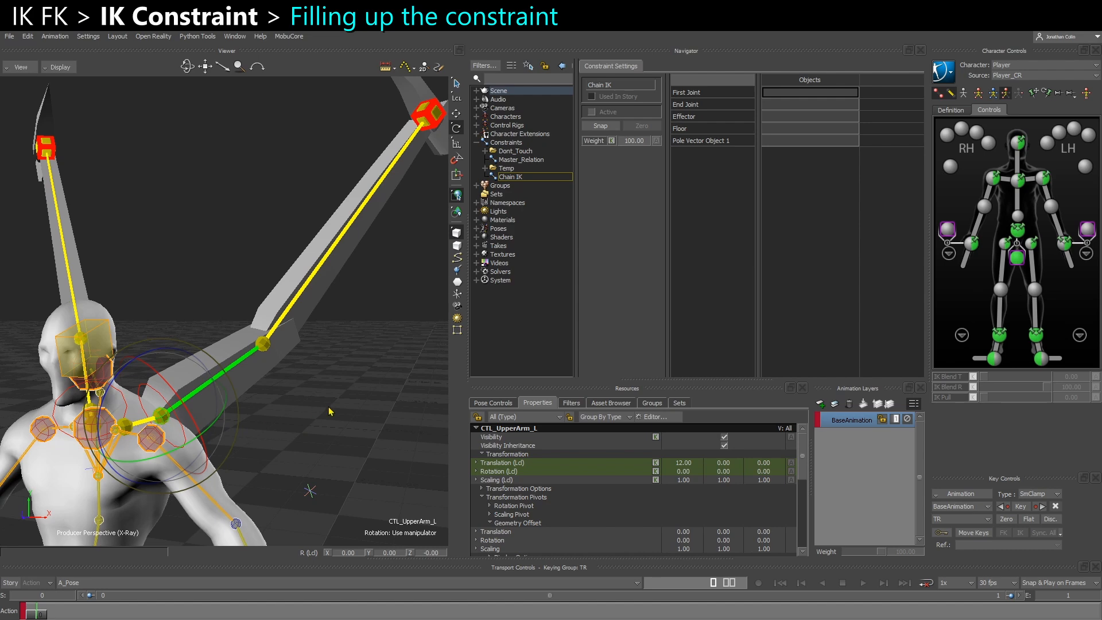
left_click_drag(138, 438, 790, 93, "ctrl+shift")
Assign CTL_Hand_L, reached down the hierarchy from CTL_UpperArm_L, as the End Joint of the Chain IK constraint
left_click_drag(424, 315, 383, 348, "shift")
left_click(383, 144)
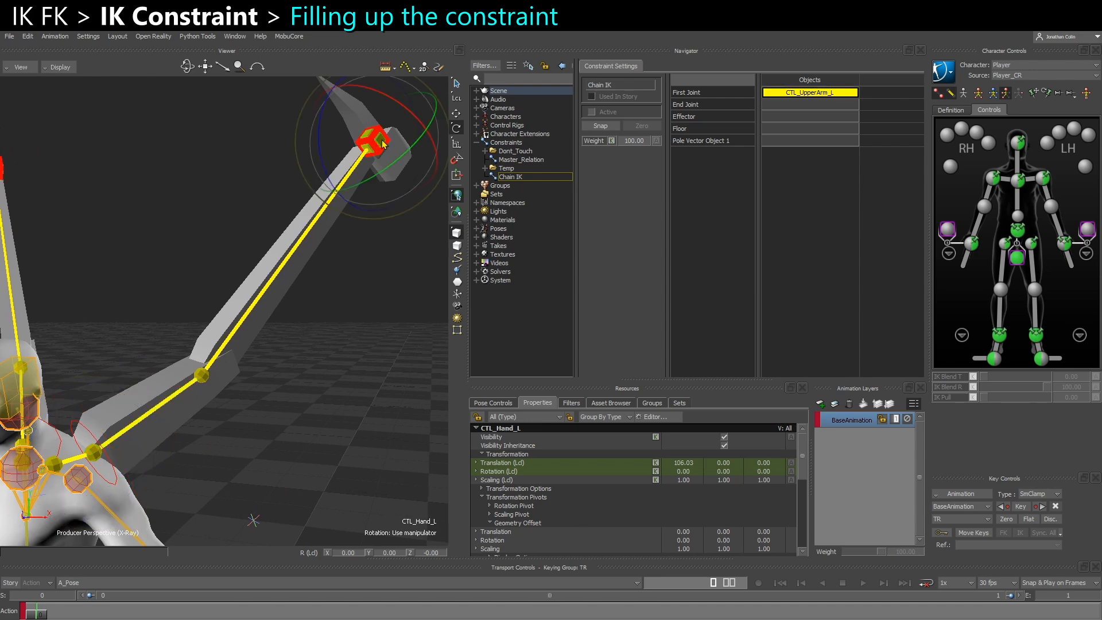
left_click(107, 444)
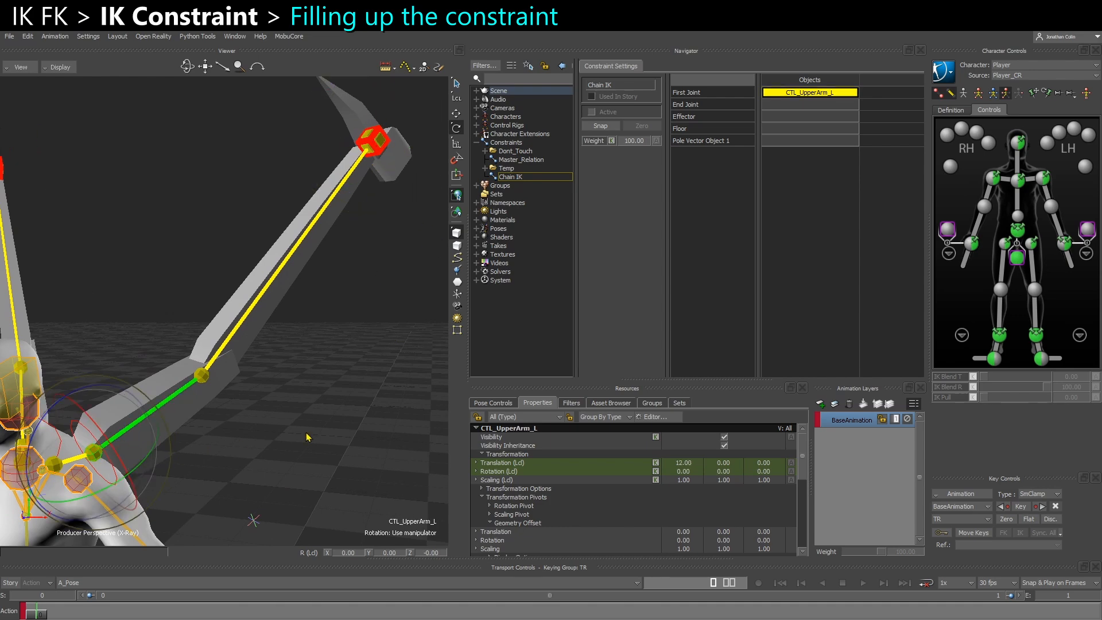
key("Page_Down")
key("Page_Down")
left_click_drag(334, 373, 784, 105, "alt")
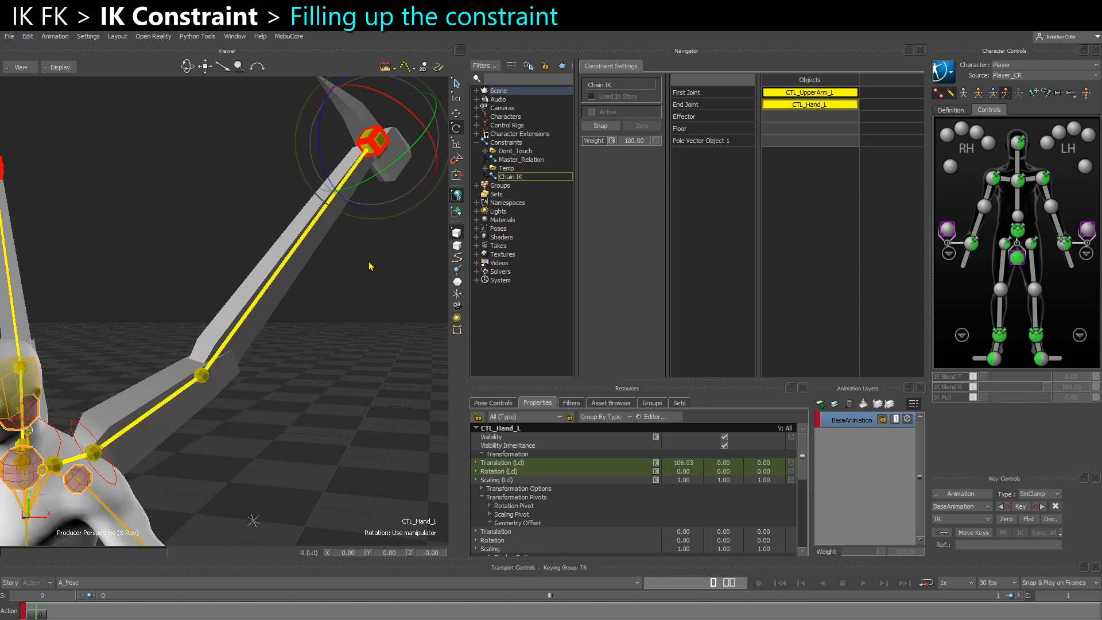
Assign the Wing_IK_Hand_L marker as the Effector of the Chain IK constraint
left_click(383, 180)
left_click(377, 152)
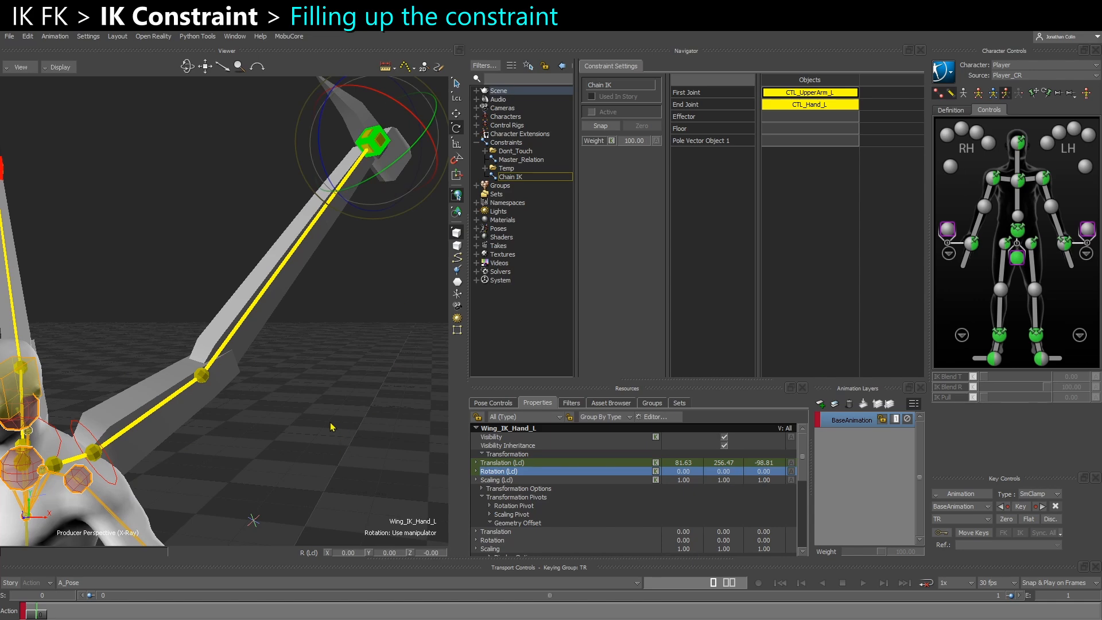
left_click_drag(723, 172, 790, 119, "alt")
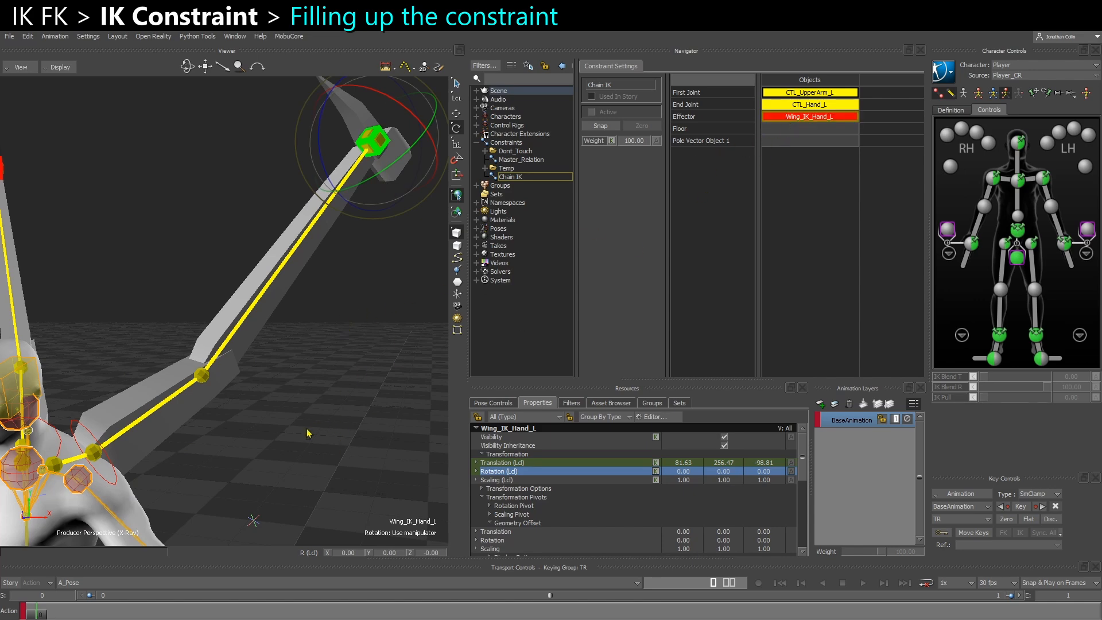
Assign Wing_IK_PV_L as Pole Vector Object 1 and activate the Chain IK constraint with Snap
left_click_drag(307, 430, 330, 363, "shift")
left_click_drag(256, 440, 319, 475)
left_click_drag(345, 386, 785, 145, "alt")
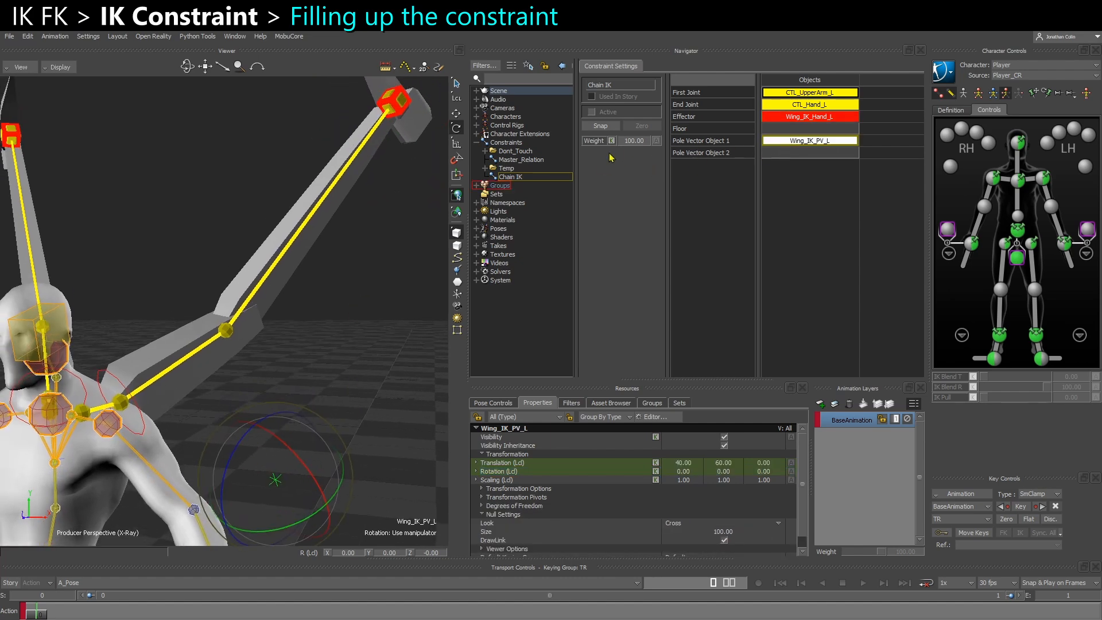
left_click(612, 126)
Reparent Wing_IK_PV_L under Wing_IK_Twist_L in the schematic
key("ctrl+w")
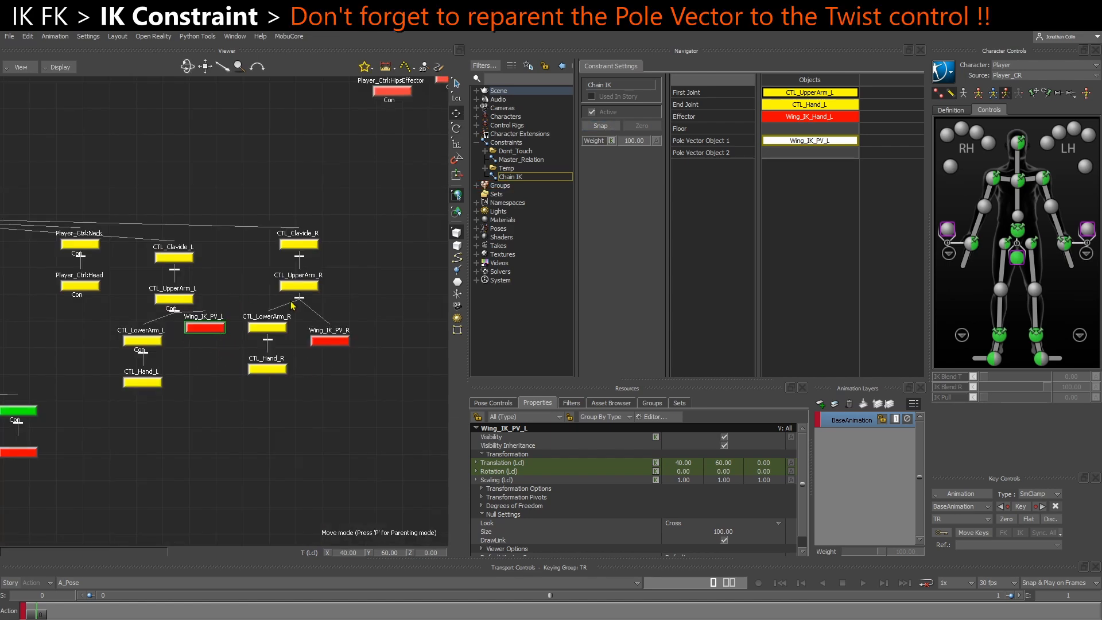
scroll(212, 287, "down", 8)
left_click_drag(384, 313, 172, 315, "shift")
left_click_drag(430, 270, 328, 296, "shift")
scroll(328, 296, "up", 10)
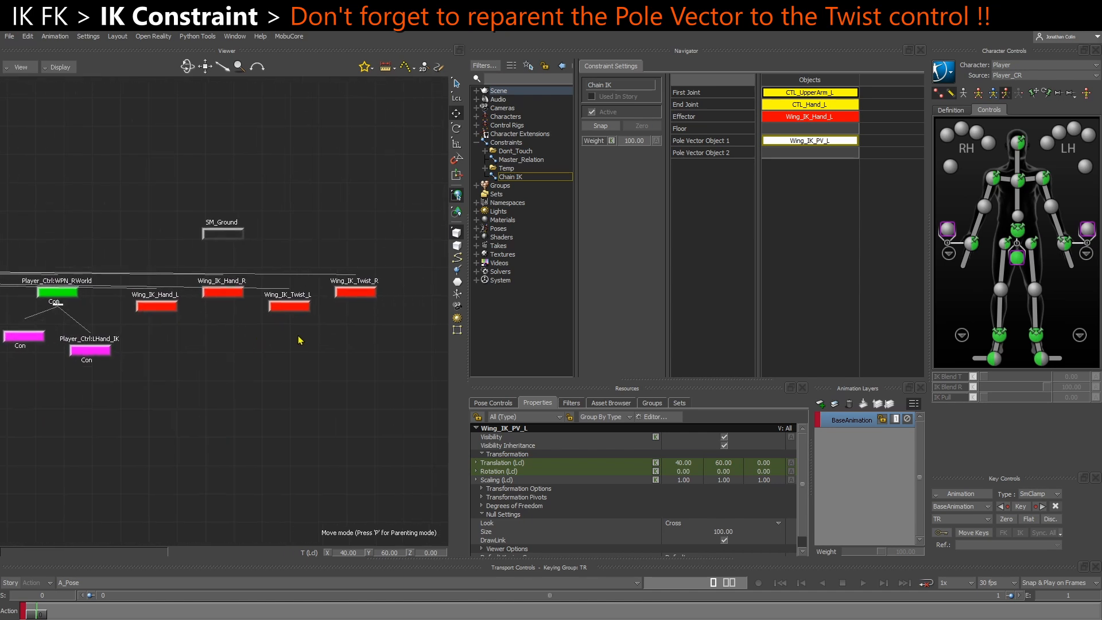
right_click(292, 310)
left_click(316, 301)
Reparent Wing_IK_PV_R under Wing_IK_Twist_R in the schematic
scroll(296, 355, "down", 8)
scroll(68, 323, "up", 4)
left_click_drag(67, 323, 292, 320, "shift")
scroll(291, 320, "up", 4)
left_click(246, 294)
scroll(360, 329, "down", 7)
left_click_drag(360, 329, 116, 313, "shift")
left_click_drag(422, 284, 199, 298, "shift")
scroll(200, 298, "up", 5)
right_click(131, 236)
left_click(152, 228)
Try moving Wing_IK_PV_L in the perspective view to test how the left wing controls bend
key("ctrl+e")
left_click_drag(263, 305, 248, 488, "ctrl+shift")
left_click(344, 465)
left_click_drag(348, 457, 222, 394)
key("ctrl+z")
mouse_move(228, 453)
left_mouse_down("ctrl+shift")
mouse_move(249, 462)
mouse_move(432, 434)
mouse_move(163, 374)
mouse_move(452, 430)
mouse_move(175, 356)
mouse_move(431, 408)
mouse_move(310, 379)
mouse_move(250, 451)
left_mouse_up("ctrl+shift")
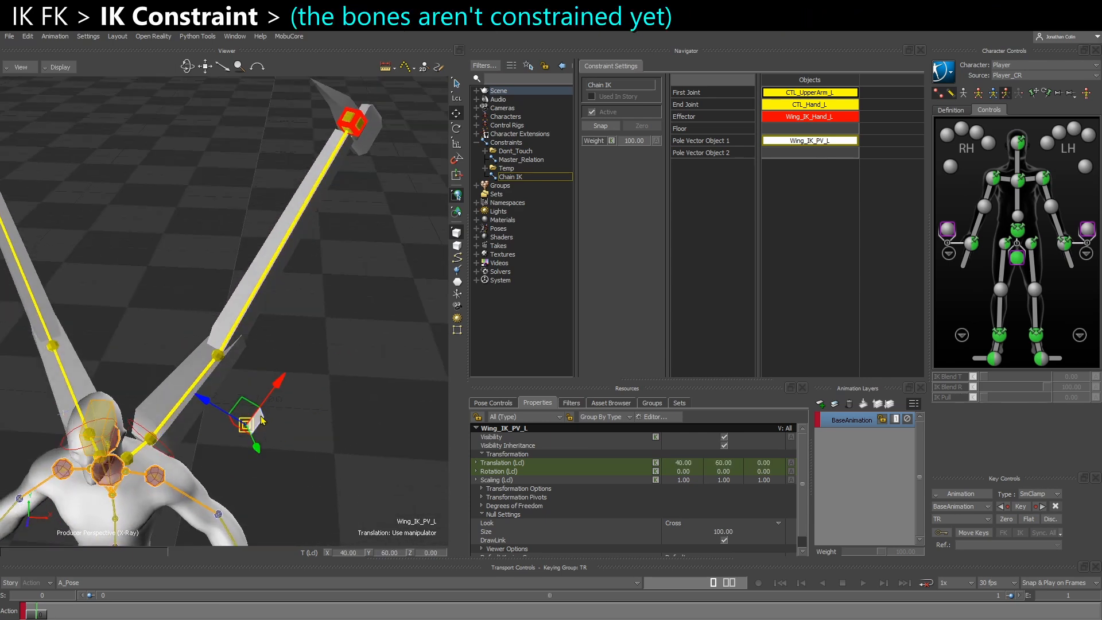
left_click_drag(248, 422, 307, 452)
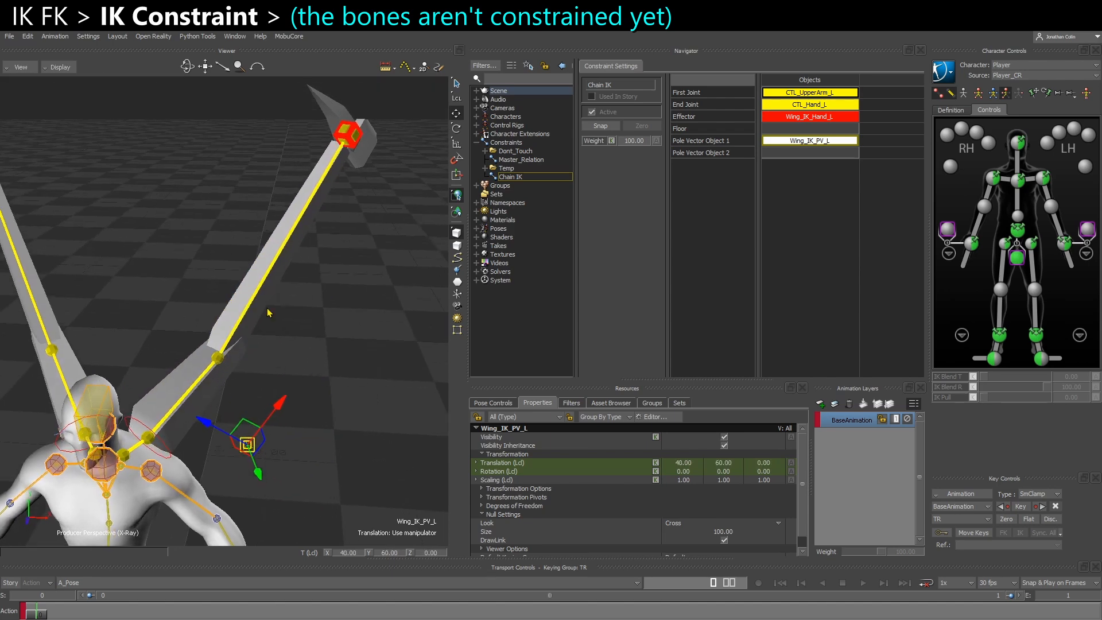
left_click_drag(261, 429, 322, 441)
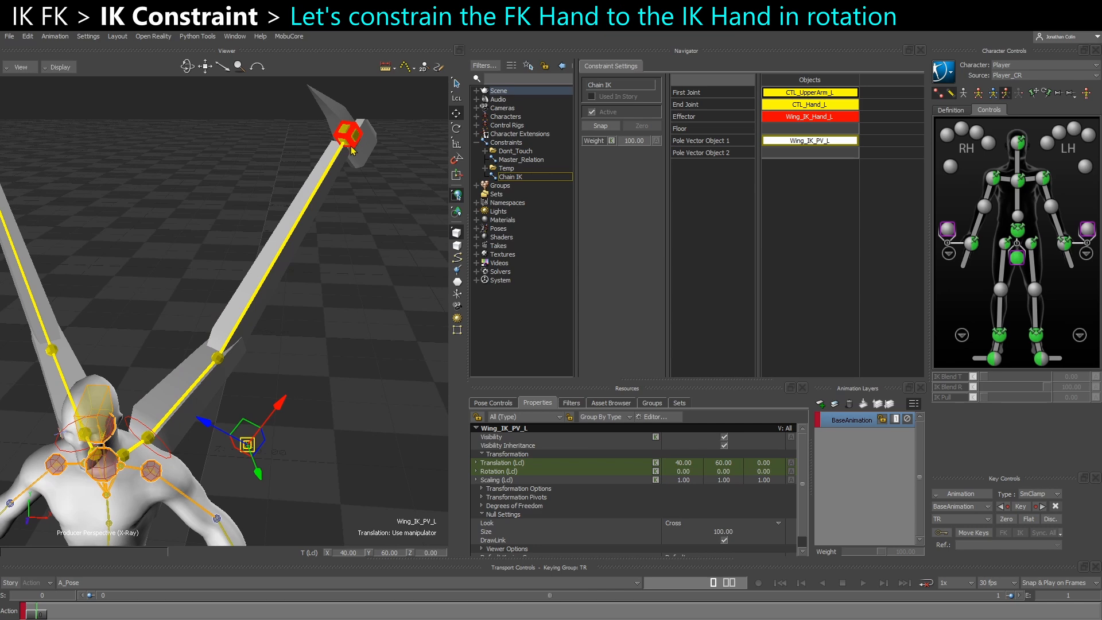
Try rotating Wing_IK_Hand_L to test whether the left FK hand control follows it
left_click(354, 138)
left_click(346, 153)
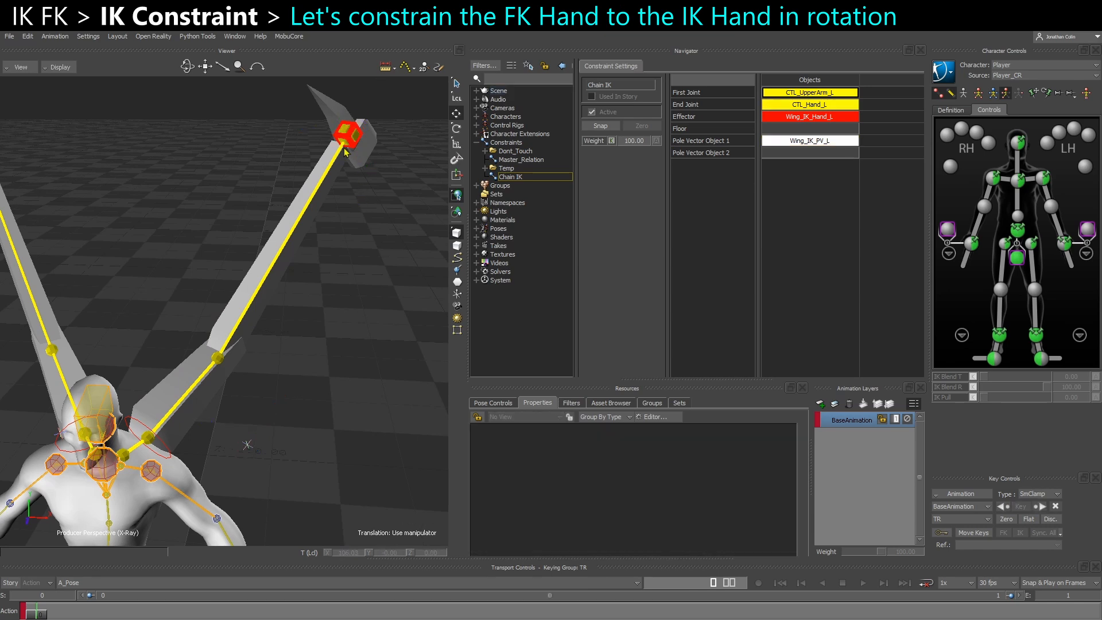
left_click(343, 140)
key("r")
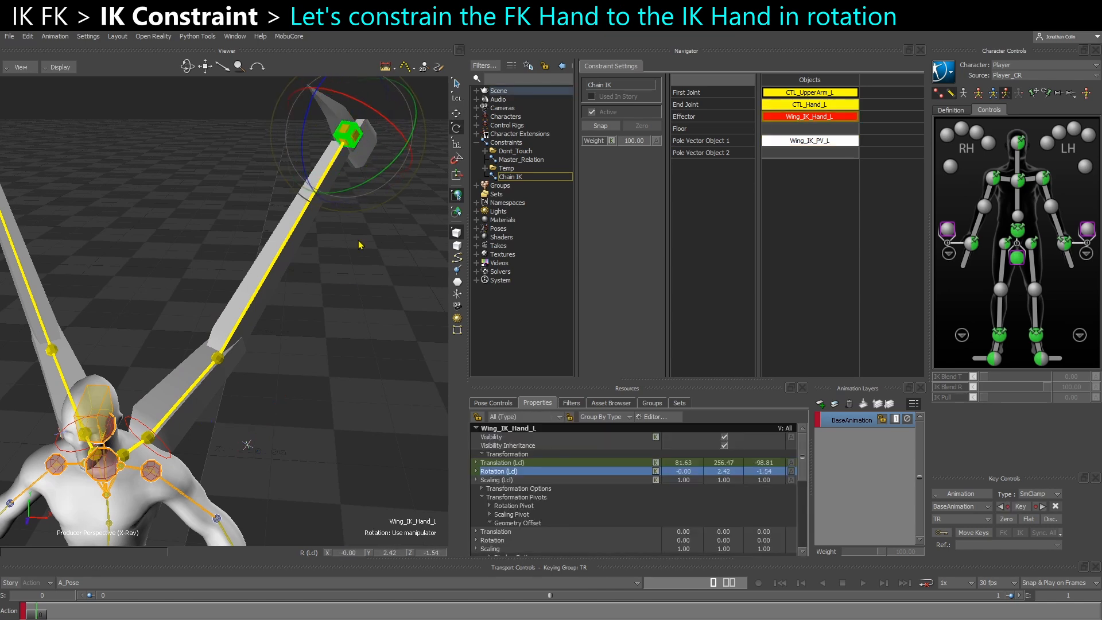
left_click(363, 209)
Insert a Rotation constraint under Constraints and assign CTL_Hand_L as its Constrained Object
right_click(521, 137)
right_click(506, 143)
mouse_move(551, 160)
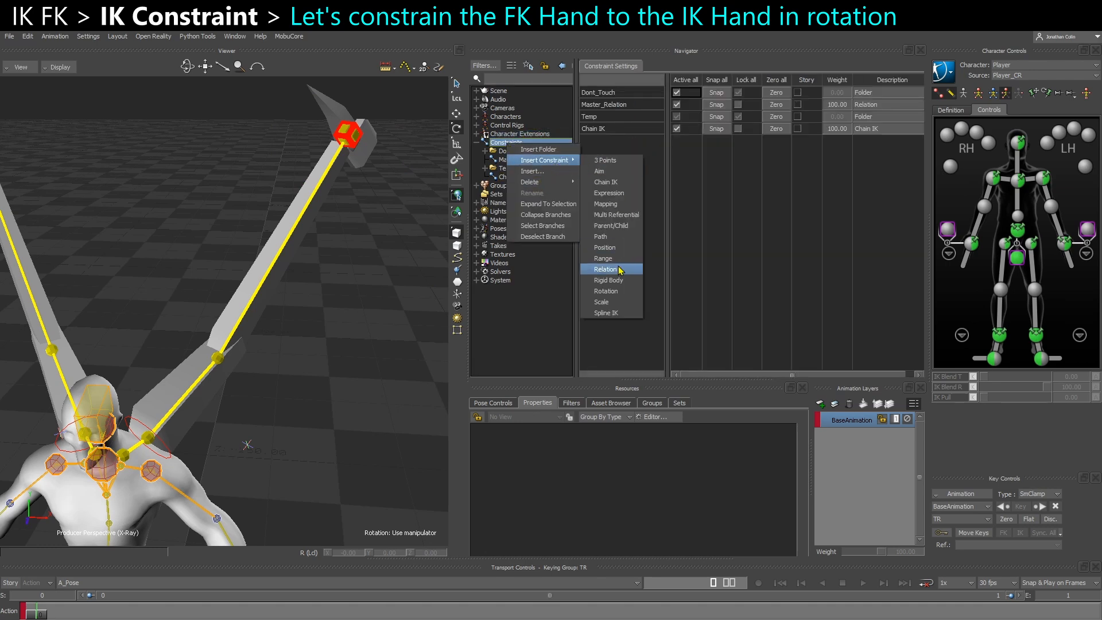
left_click(607, 291)
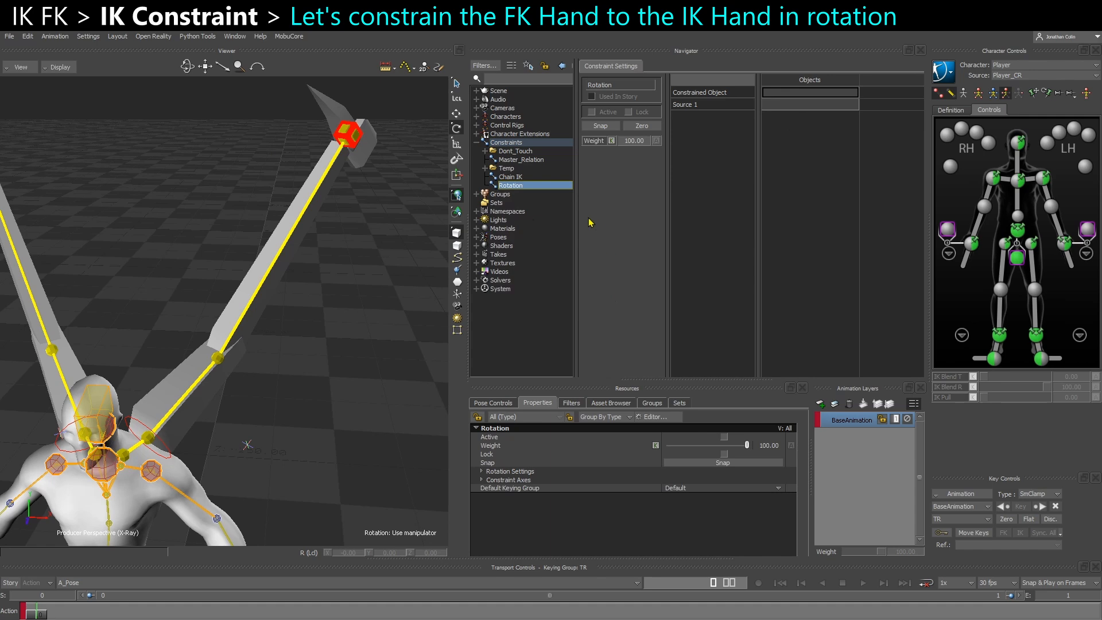
left_click(356, 139)
left_click_drag(353, 287, 796, 94, "alt")
Assign Wing_IK_Hand_L as Source 1 of the Rotation constraint, then activate and lock the constraint
left_click(356, 192)
left_click(355, 147)
left_click_drag(358, 194, 791, 108, "alt")
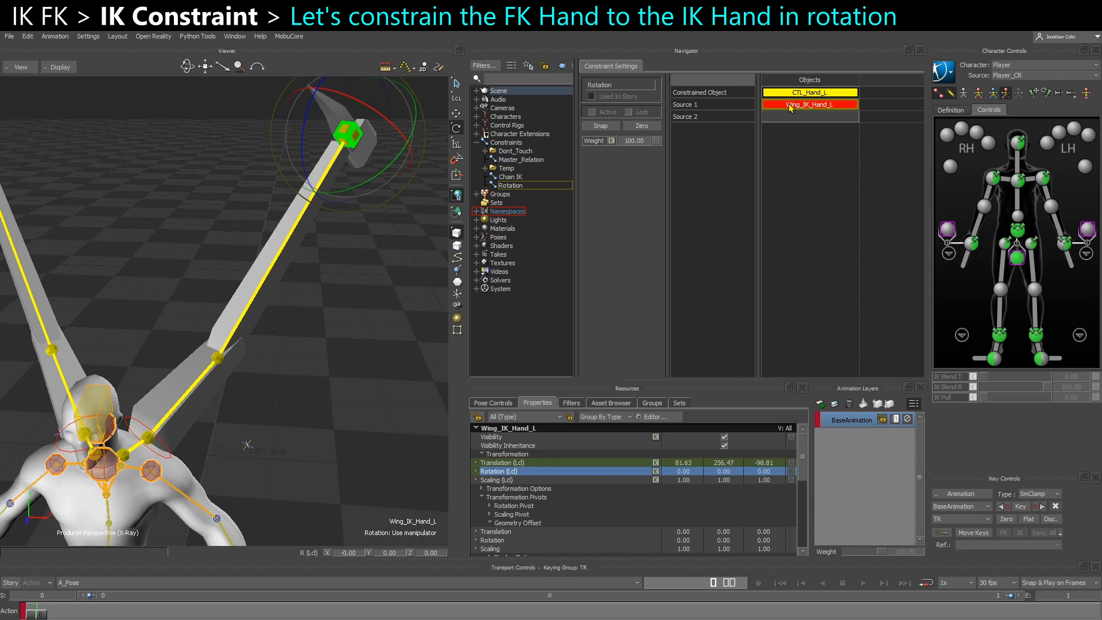
left_click(629, 113)
Examine the Rotation Settings of the new Rotation constraint for a rotation offset
left_click(510, 185)
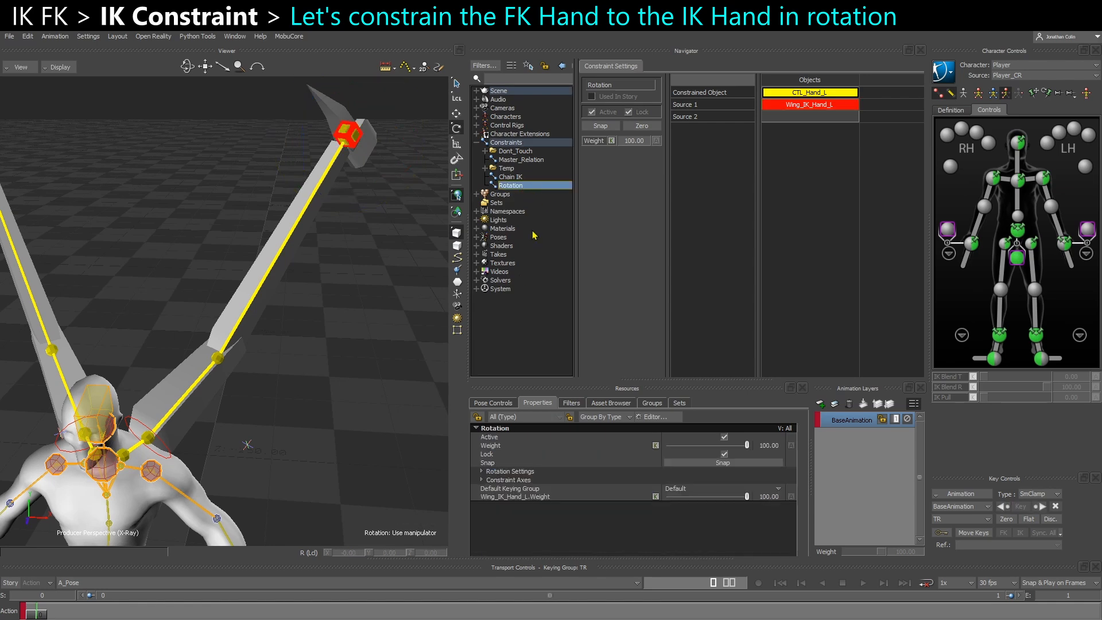
left_click(482, 473)
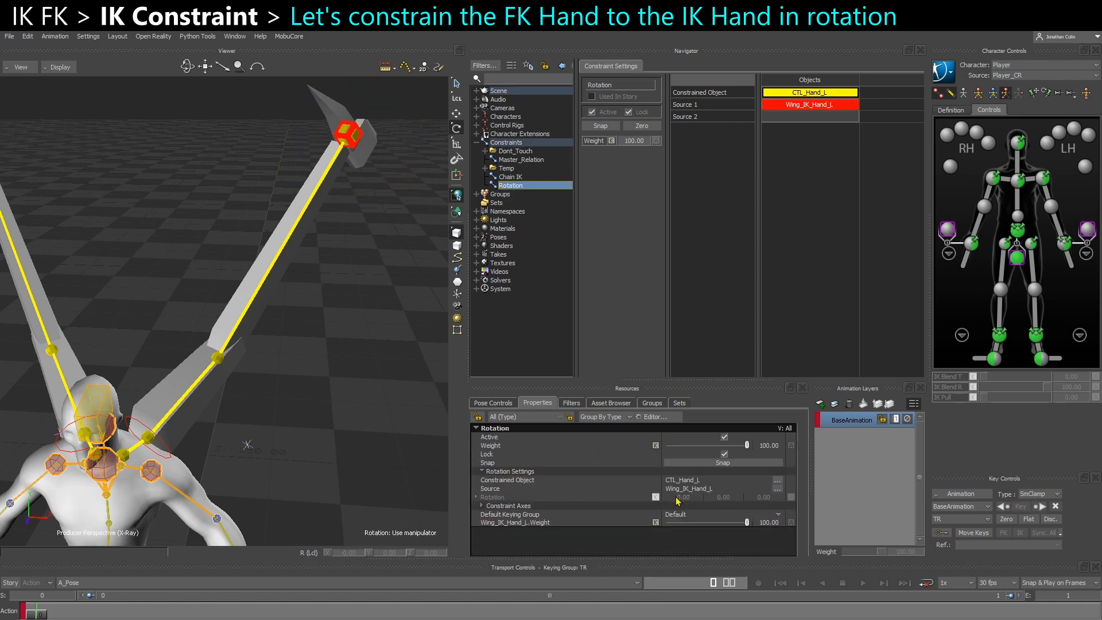
left_click(496, 497)
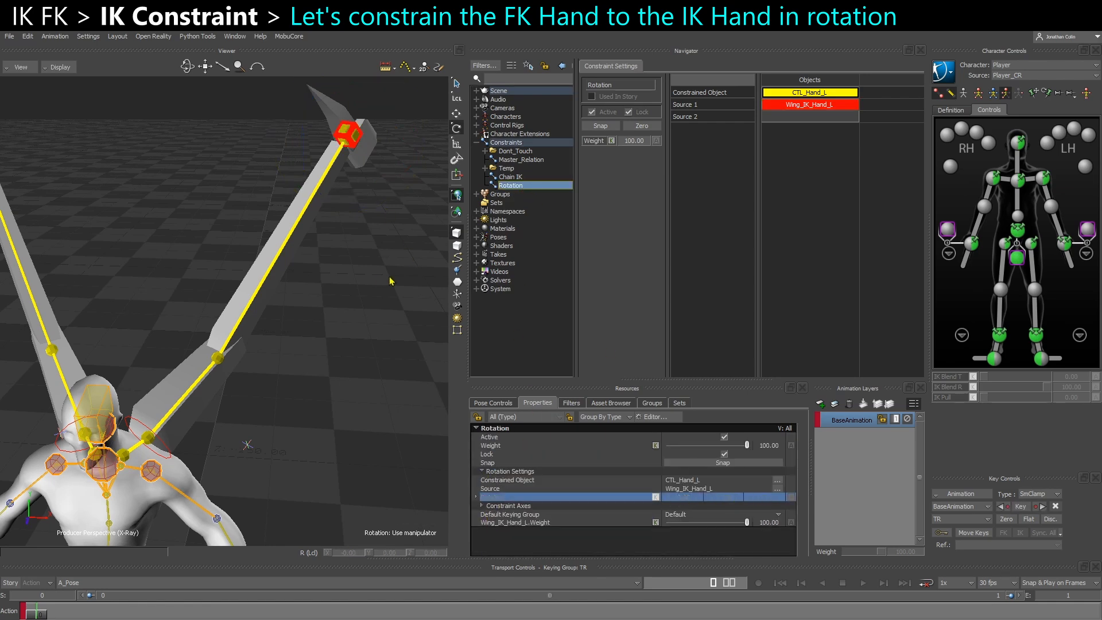
Compare the rotations of Wing_IK_Hand_L and CTL_Hand_L, and try rotating Wing_IK_Hand_L to test the Rotation constraint
left_click(413, 271)
left_click(354, 150)
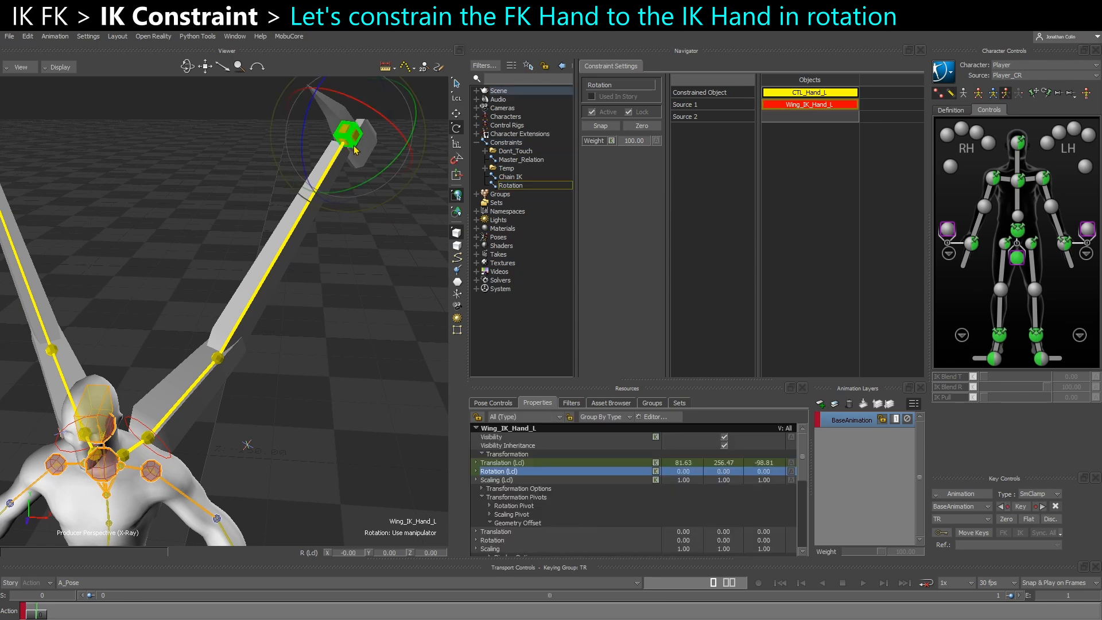
left_click(356, 139)
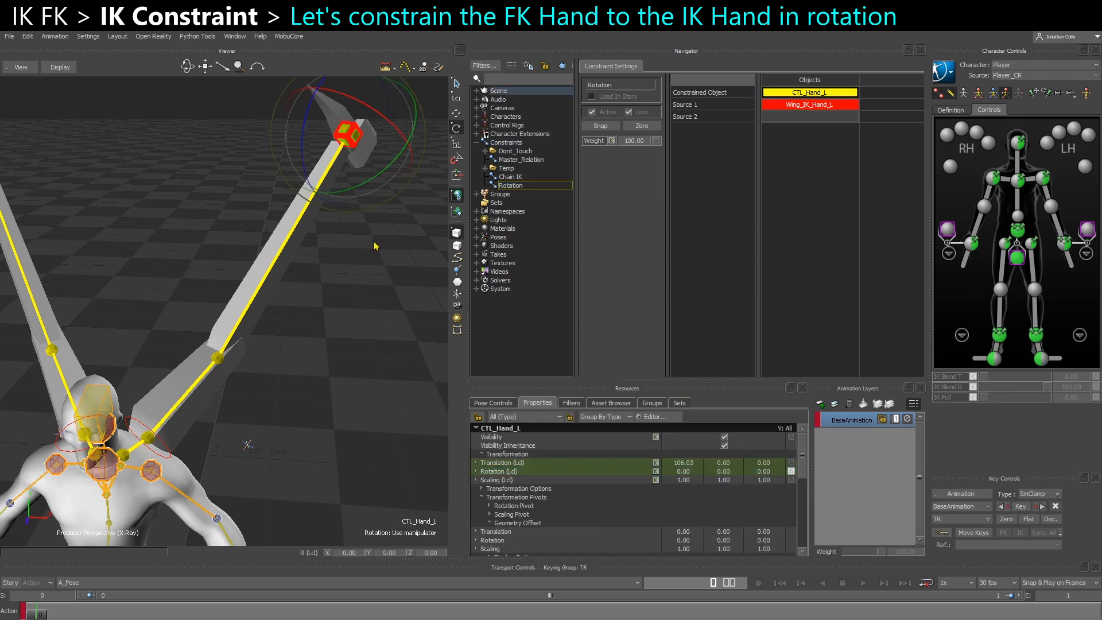
left_click(349, 285)
left_click(354, 150)
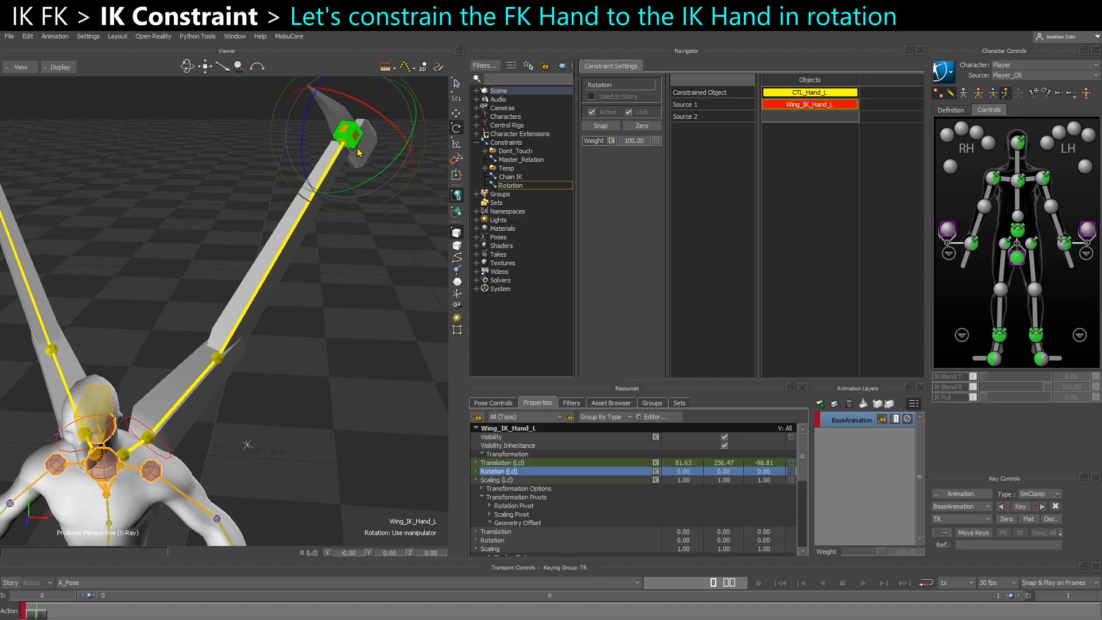
left_click_drag(377, 157, 357, 150)
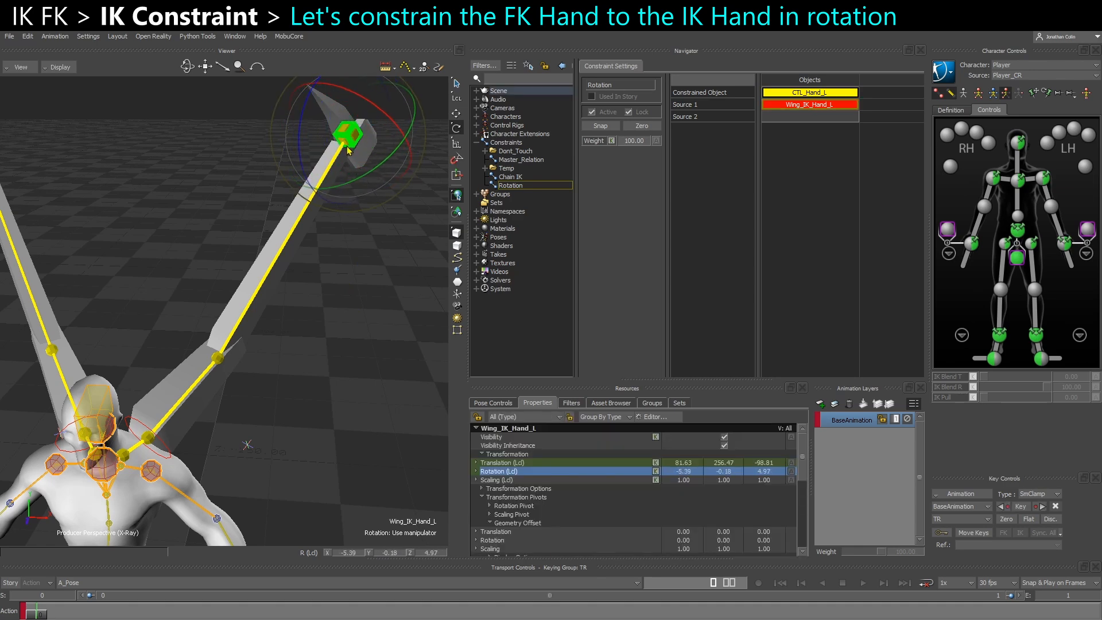
Try translating Wing_IK_PV_L to test the left wing with the hand's Rotation constraint active
left_click(304, 426)
left_click(247, 444)
key("t")
left_click_drag(249, 446, 367, 439)
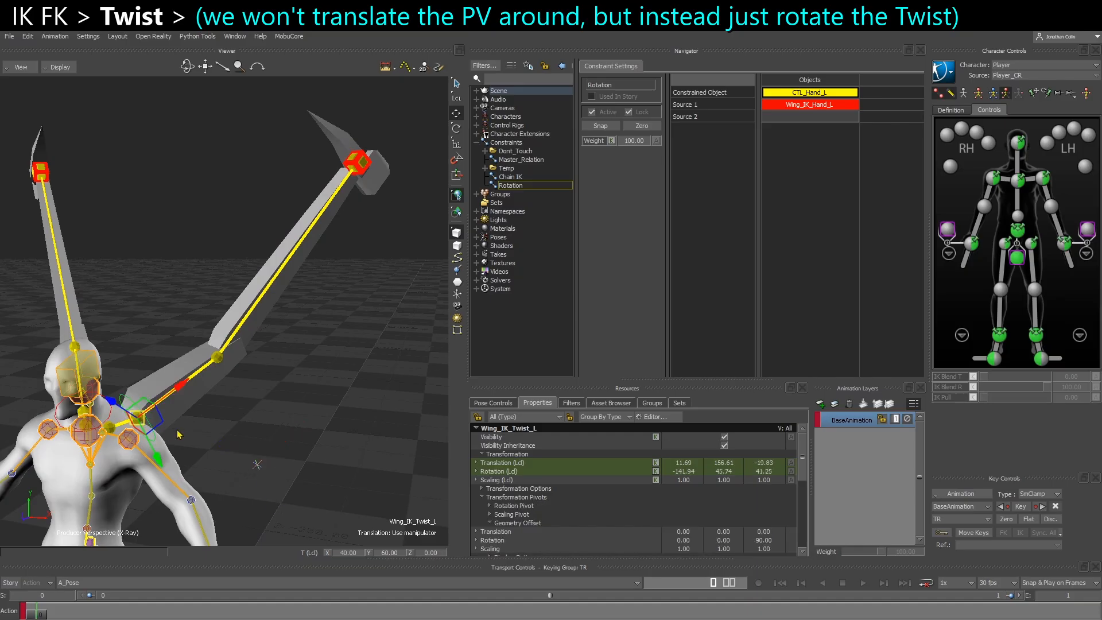
Try translating Wing_IK_PV_L around the left wing and undo the moves
left_click_drag(252, 402, 229, 442)
left_click(247, 454)
key("t")
left_click_drag(304, 485, 254, 440, "shift")
key("ctrl+z")
key("ctrl+z")
left_click_drag(143, 409, 276, 389, "ctrl+shift")
left_click(121, 434)
left_click(218, 440)
key("ctrl+z")
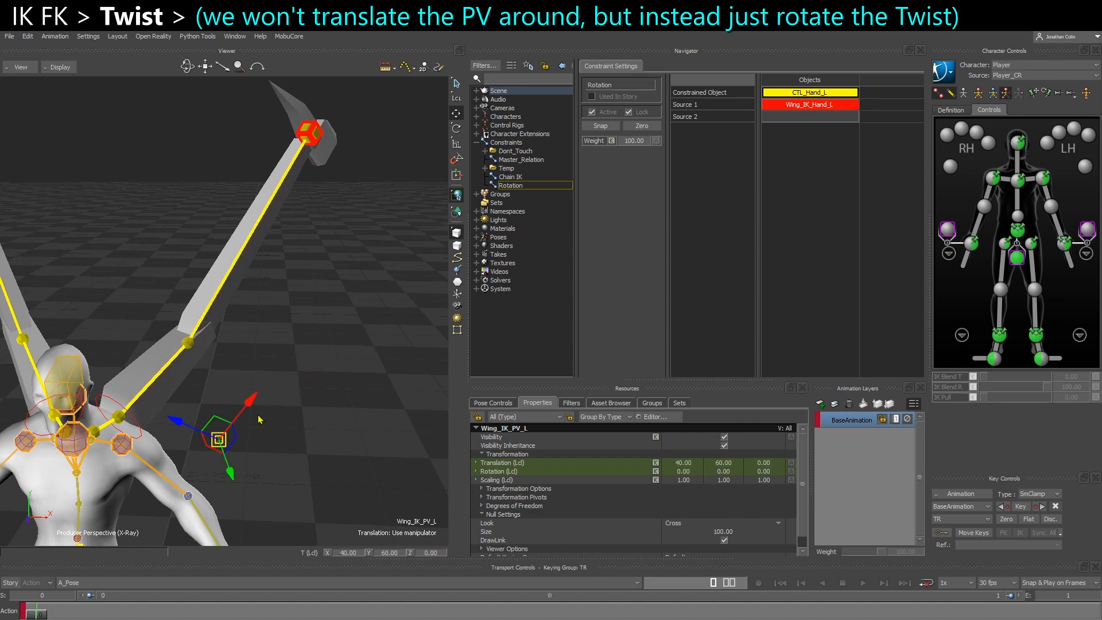
Inspect Wing_IK_Twist_L on the left wing and the parenting of Wing_IK_PV_L under it in the schematic
left_click(306, 468)
left_click(139, 431)
mouse_move(141, 429)
left_mouse_down("ctrl+shift")
mouse_move(167, 426)
mouse_move(157, 423)
left_mouse_up("ctrl+shift")
key("r")
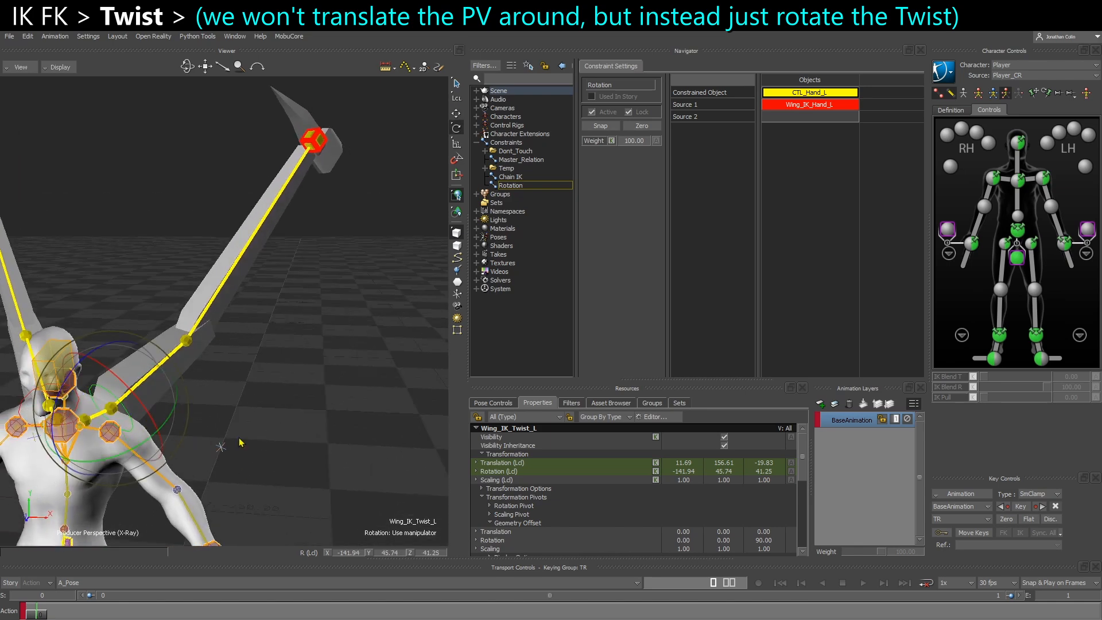
left_click(221, 447)
key("ctrl+w")
left_click_drag(167, 343, 294, 383, "shift")
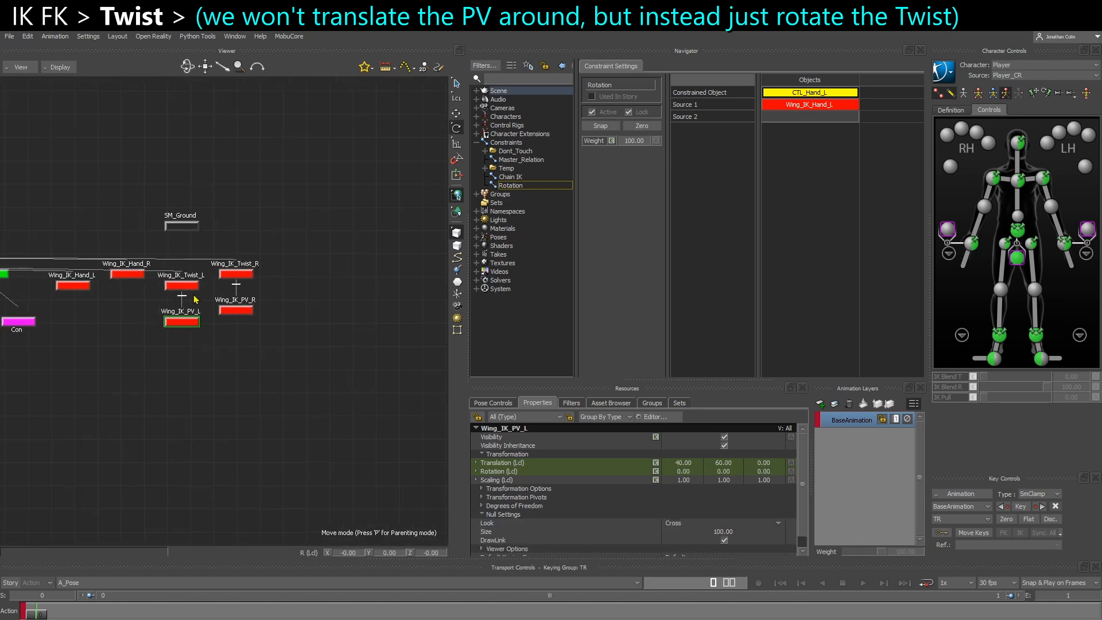
key("ctrl+w")
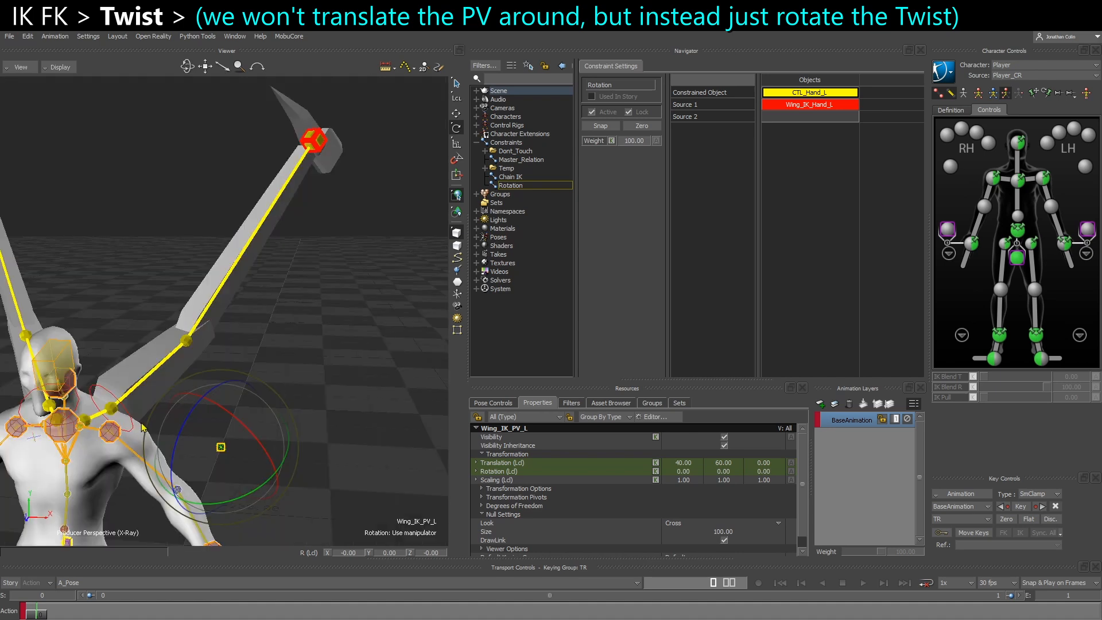
Try rotating Wing_IK_Twist_L on its different axes to test the left wing's twist, undoing each rotation
left_click(132, 424)
left_click_drag(133, 424, 165, 415, "shift")
left_click_drag(234, 434, 263, 419, "ctrl+shift")
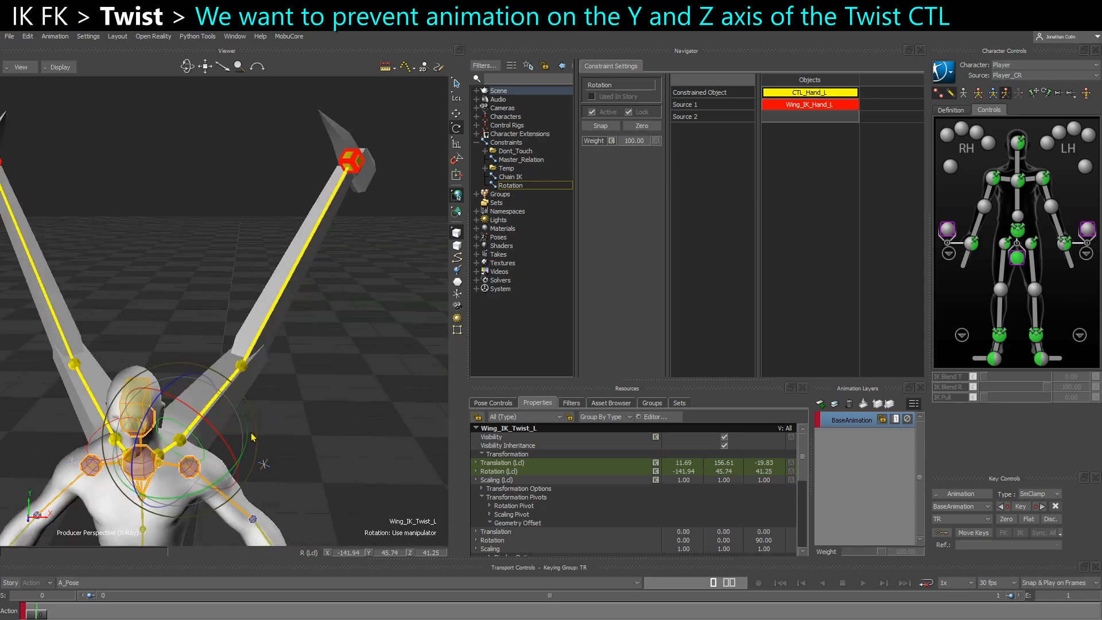
left_click_drag(251, 437, 201, 438, "ctrl+shift")
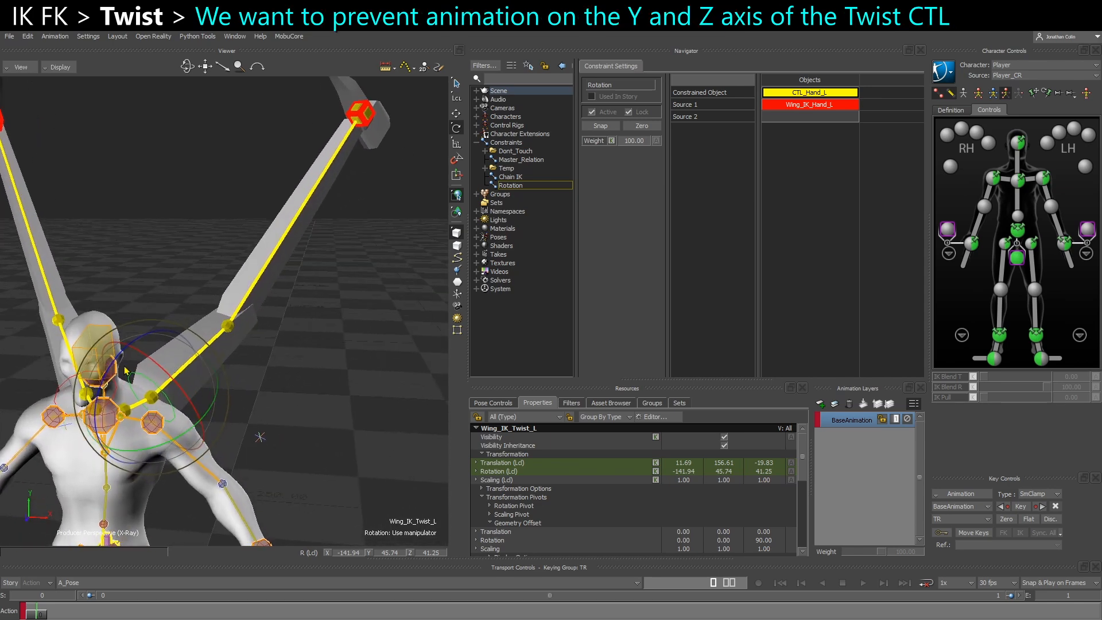
left_click_drag(115, 365, 166, 448)
key("ctrl+z")
left_click_drag(165, 409, 202, 403, "ctrl+shift")
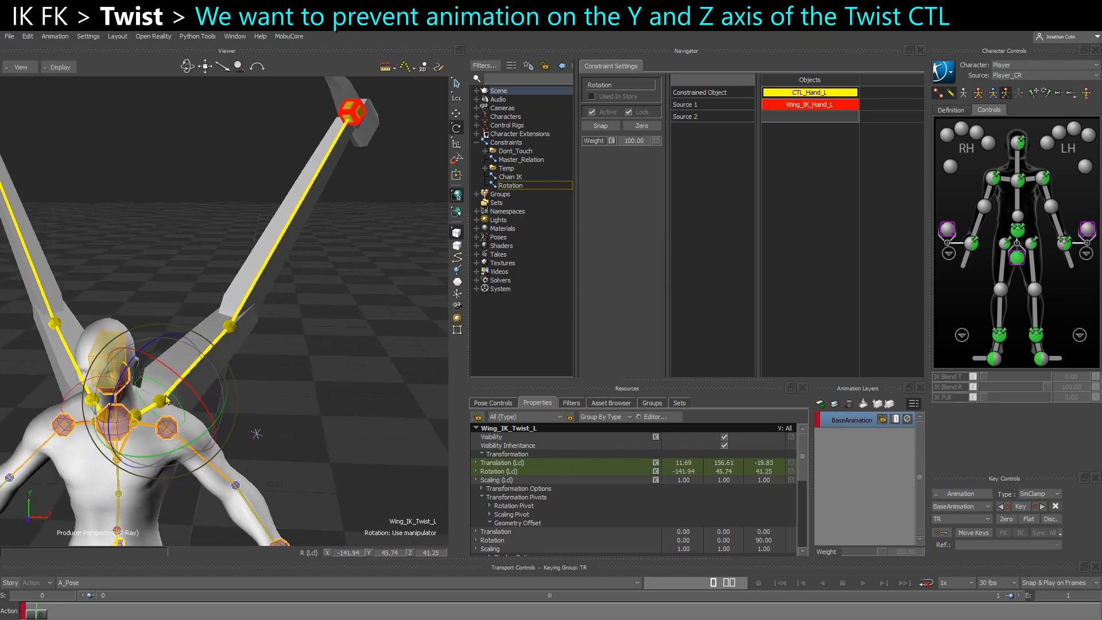
left_click_drag(199, 394, 216, 427)
left_click_drag(216, 427, 194, 422, "ctrl+shift")
key("ctrl+z")
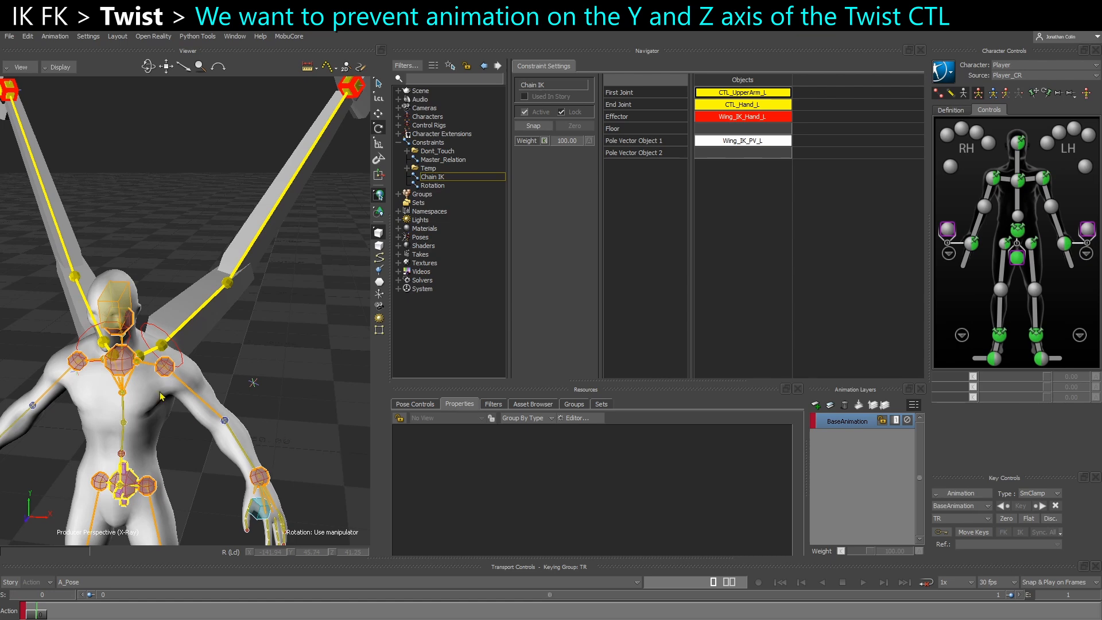
Try rotating Wing_IK_Twist_L and changing its local X rotation value, undoing the rotation
left_click(177, 358)
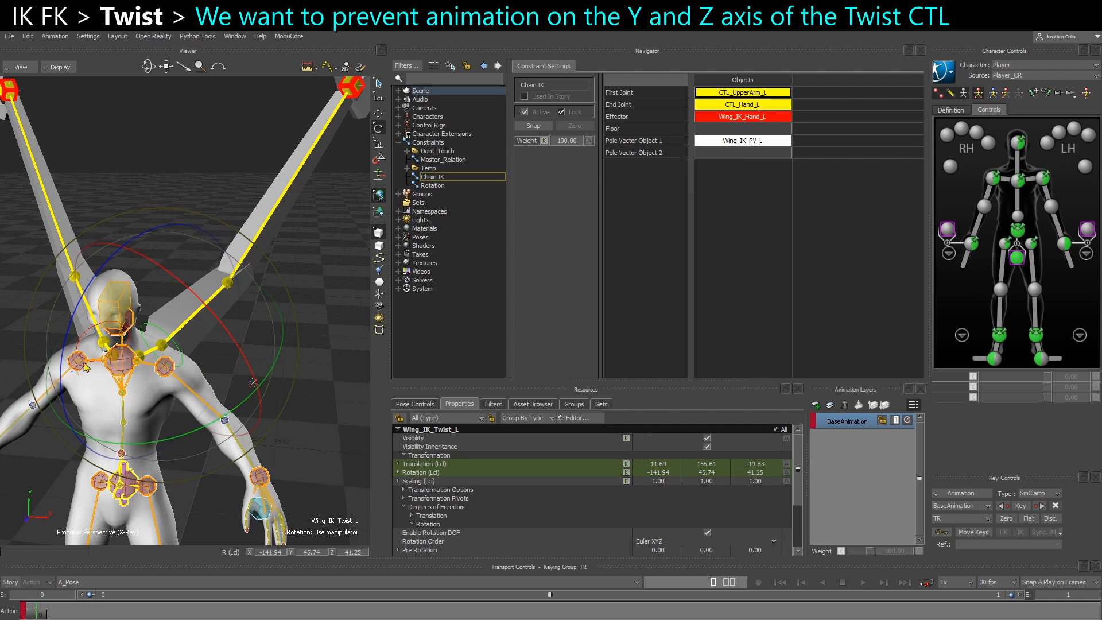
left_click_drag(241, 350, 240, 355)
key("ctrl+z")
left_click_drag(283, 412, 361, 426, "ctrl+shift")
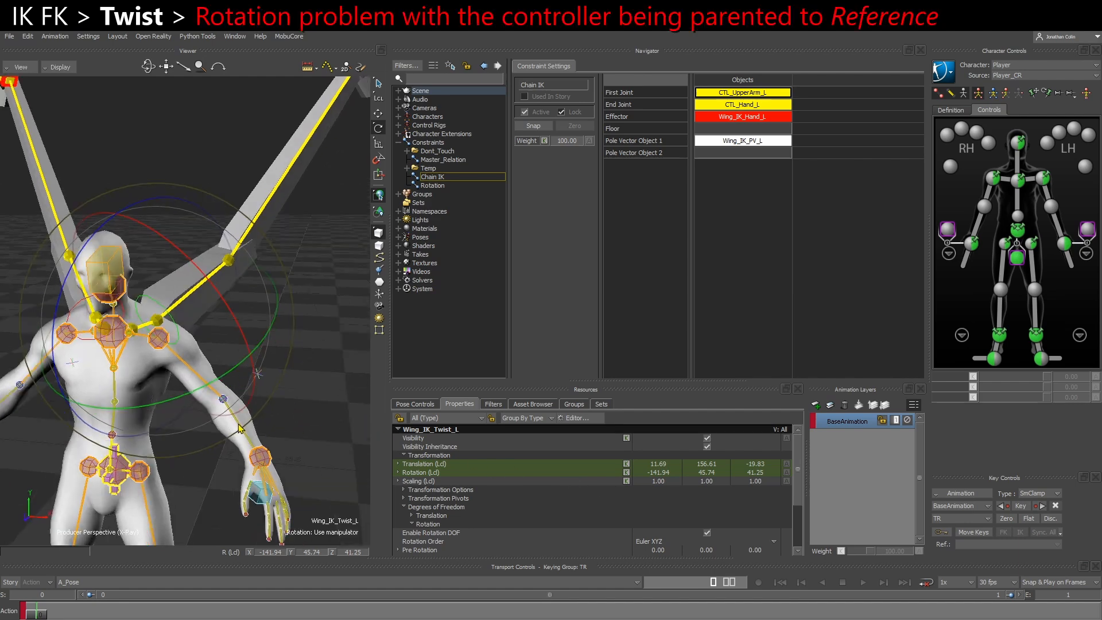
left_click_drag(239, 428, 242, 430, "ctrl+shift")
left_click(456, 475)
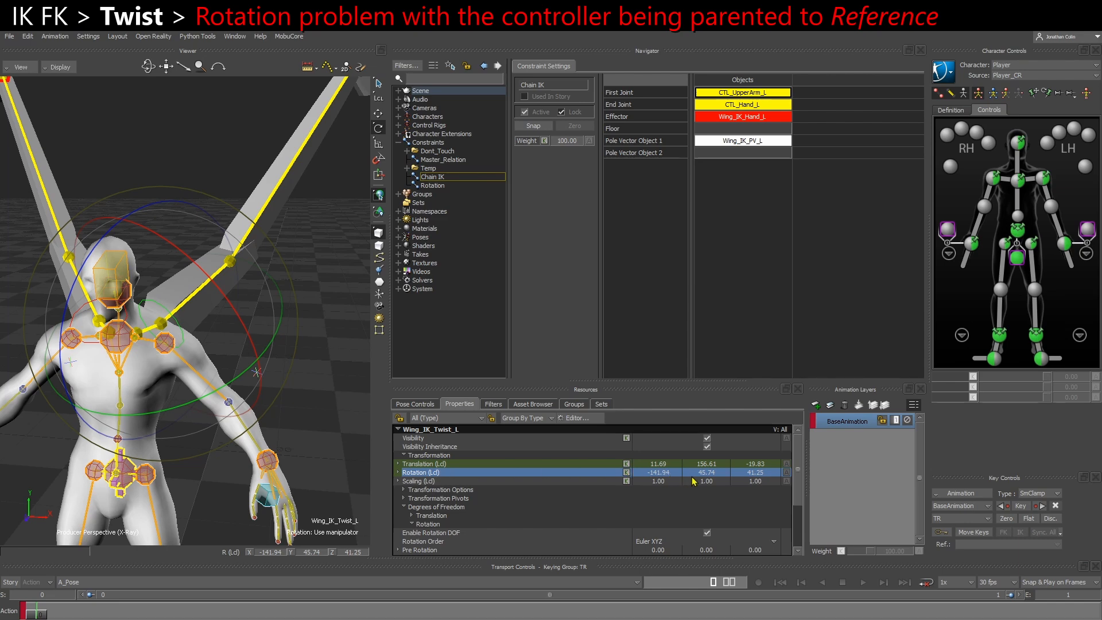
mouse_move(667, 476)
left_mouse_down()
mouse_move(713, 494)
mouse_move(671, 485)
left_mouse_up()
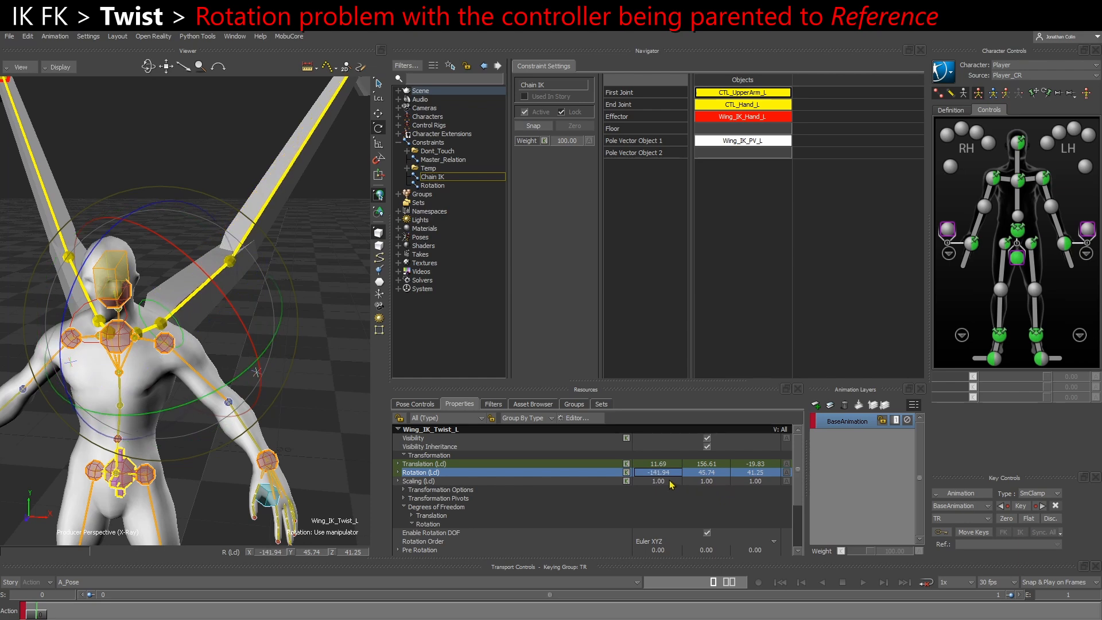
left_click_drag(305, 435, 187, 363, "ctrl+shift")
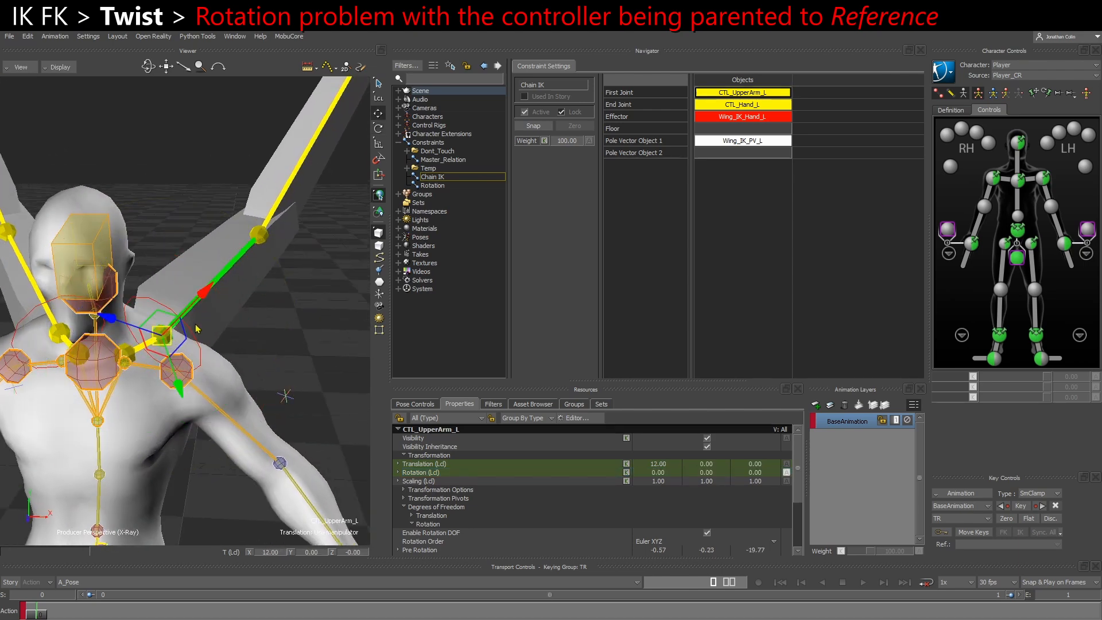
Inspect Wing_IK_Twist_L's place in the schematic hierarchy relative to the CTL_UpperArm_L control
left_click(200, 347)
mouse_move(208, 331)
left_mouse_down("ctrl")
mouse_move(234, 328)
mouse_move(226, 332)
mouse_move(240, 350)
mouse_move(219, 308)
mouse_move(245, 324)
mouse_move(367, 321)
left_mouse_up("ctrl")
key("ctrl+w")
left_click_drag(115, 302, 287, 304, "shift")
left_click_drag(17, 299, 127, 299, "shift")
left_click_drag(274, 351, 115, 341, "shift")
left_click_drag(241, 333, 220, 373, "ctrl")
key("ctrl+w")
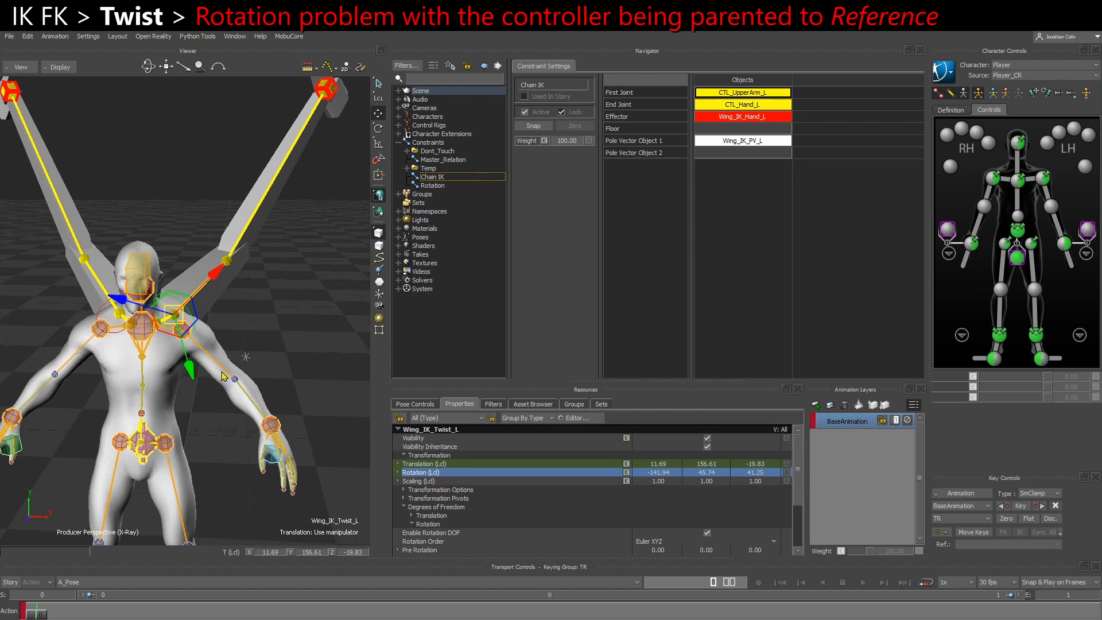
Try changing Wing_IK_Twist_L's local Y rotation value and undo the change
key("r")
key("t")
left_click_drag(268, 386, 277, 401, "ctrl")
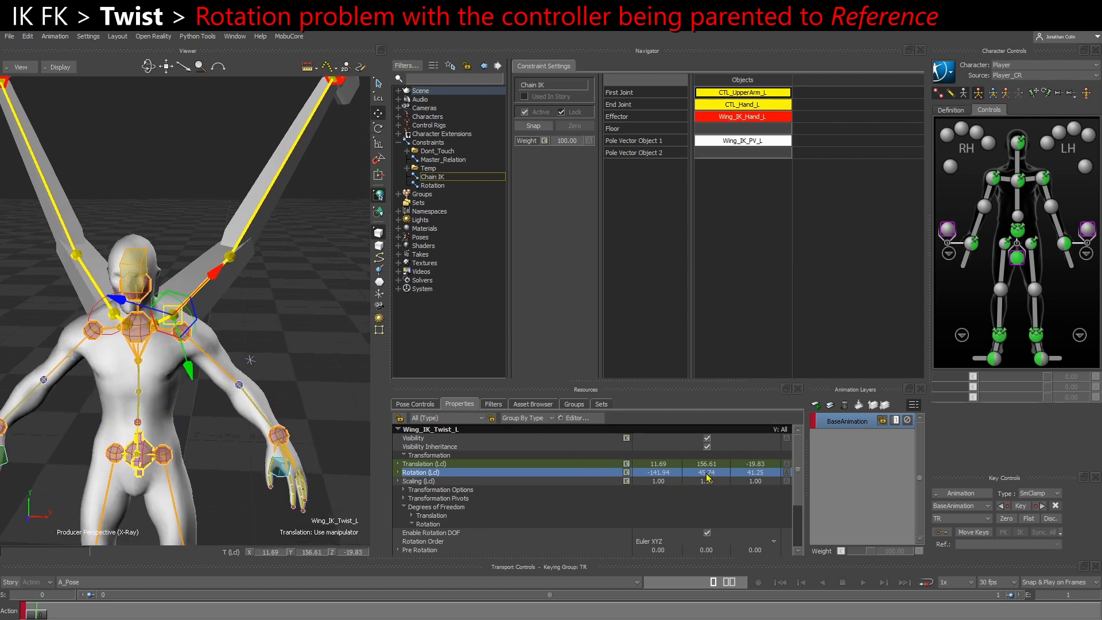
mouse_move(707, 478)
left_mouse_down()
mouse_move(698, 488)
mouse_move(751, 480)
mouse_move(708, 492)
mouse_move(716, 482)
mouse_move(717, 493)
left_mouse_up()
key("ctrl+z")
Try changing Wing_IK_Twist_L's local Z rotation value while viewing the left wing from the side
left_click_drag(246, 385, 273, 384, "alt")
key("e")
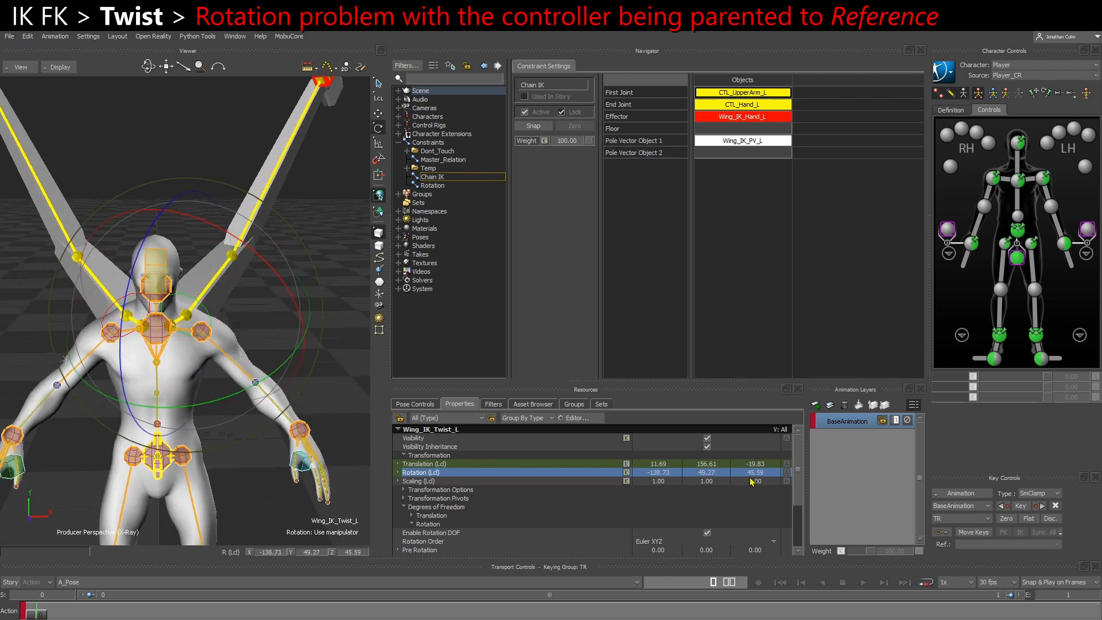
mouse_move(758, 481)
left_mouse_down()
mouse_move(787, 476)
mouse_move(747, 475)
left_mouse_up()
left_click_drag(304, 379, 156, 364, "alt")
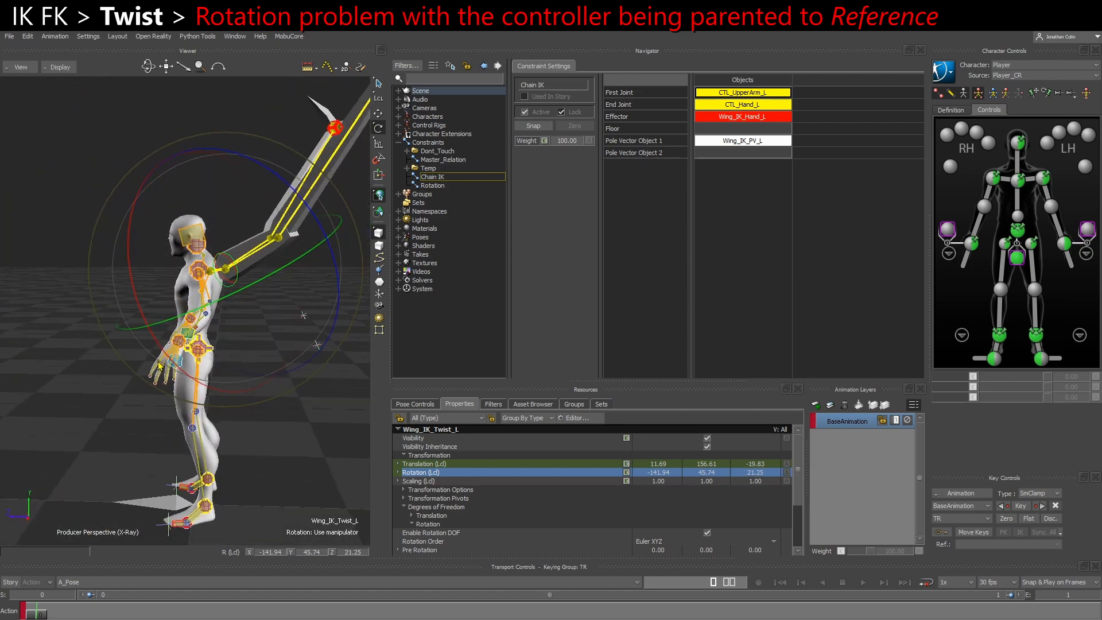
left_click_drag(776, 477, 788, 475)
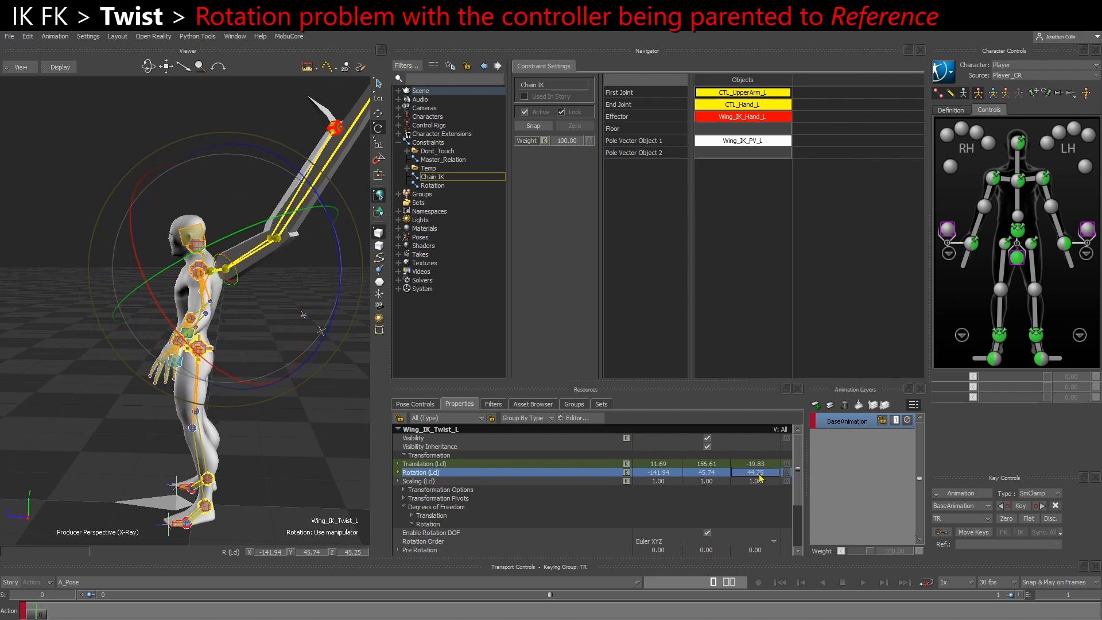
left_click_drag(325, 449, 325, 471, "alt")
Try rotating Wing_IK_Twist_L in the Global reference mode and undo the rotation
key("F5")
left_click_drag(198, 383, 296, 365, "alt")
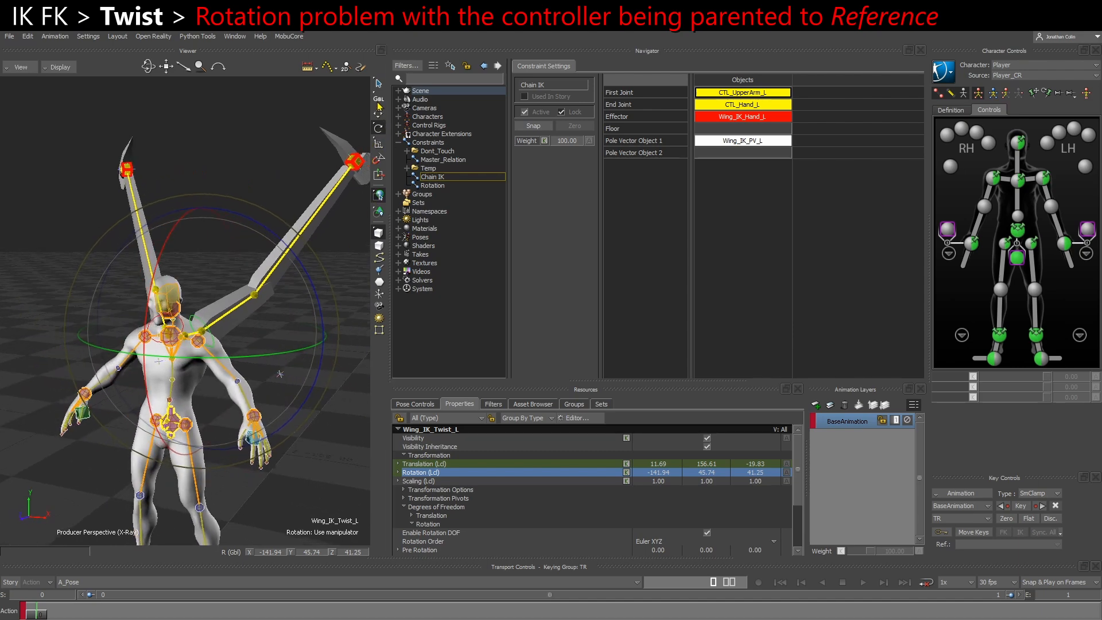
scroll(314, 247, "up", 2)
left_click_drag(322, 295, 260, 288)
key("ctrl+z")
left_click_drag(297, 406, 253, 383, "alt")
left_click_drag(171, 346, 267, 370, "alt")
Try translating Wing_IK_Hand_L at the left wing's tip and undo the move
left_click(324, 114)
key("w")
middle_click_drag(325, 203, 271, 252, "alt")
left_click_drag(272, 160, 283, 172)
key("ctrl+z")
Duplicate the GRP_Wing_IK_L null in the schematic without its child hand marker
left_click(283, 305)
key("ctrl+w")
middle_click_drag(157, 305, 146, 297, "alt")
left_click_drag(136, 286, 110, 252)
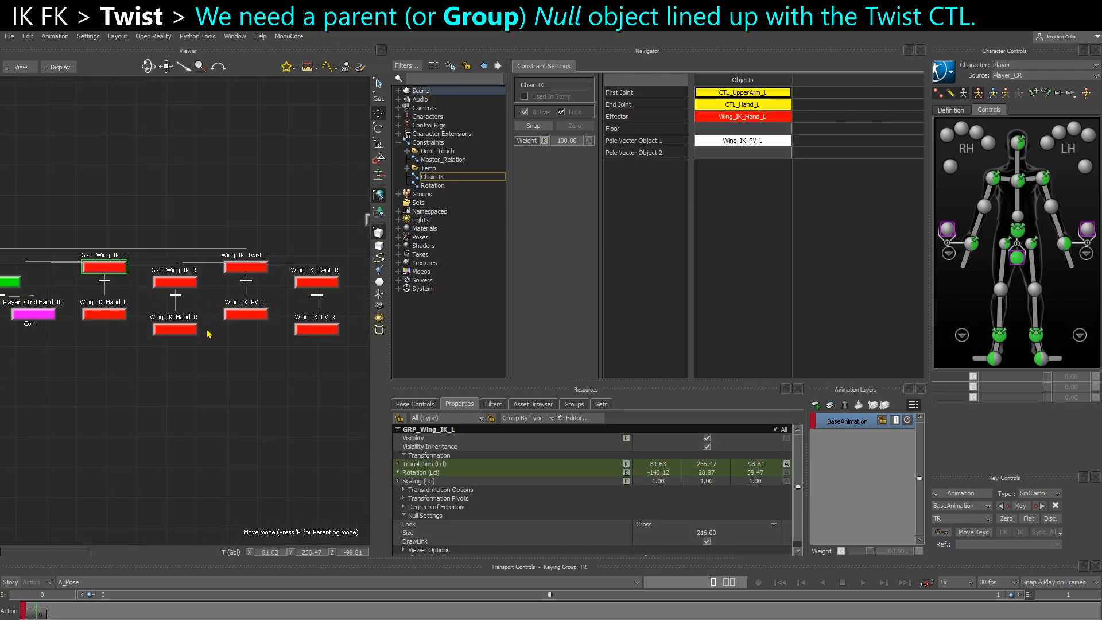
middle_click_drag(192, 317, 164, 312, "alt")
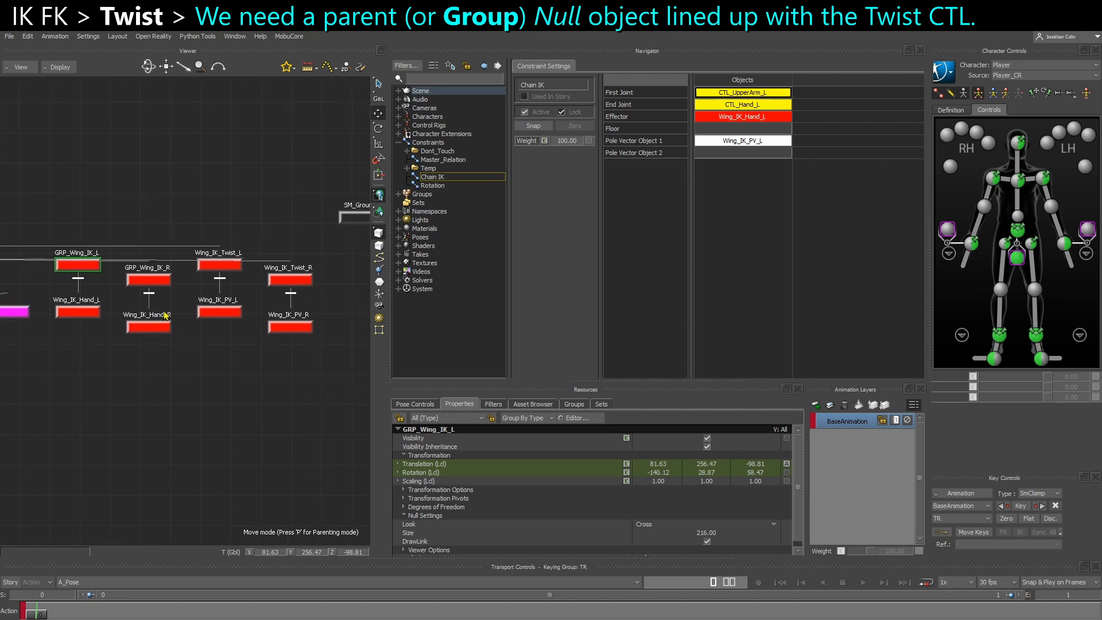
key("ctrl+v")
Rename the duplicated group null GRP_Wing_Twist_L
middle_click_drag(262, 337, 173, 339, "alt")
right_click(321, 243)
left_click(367, 324)
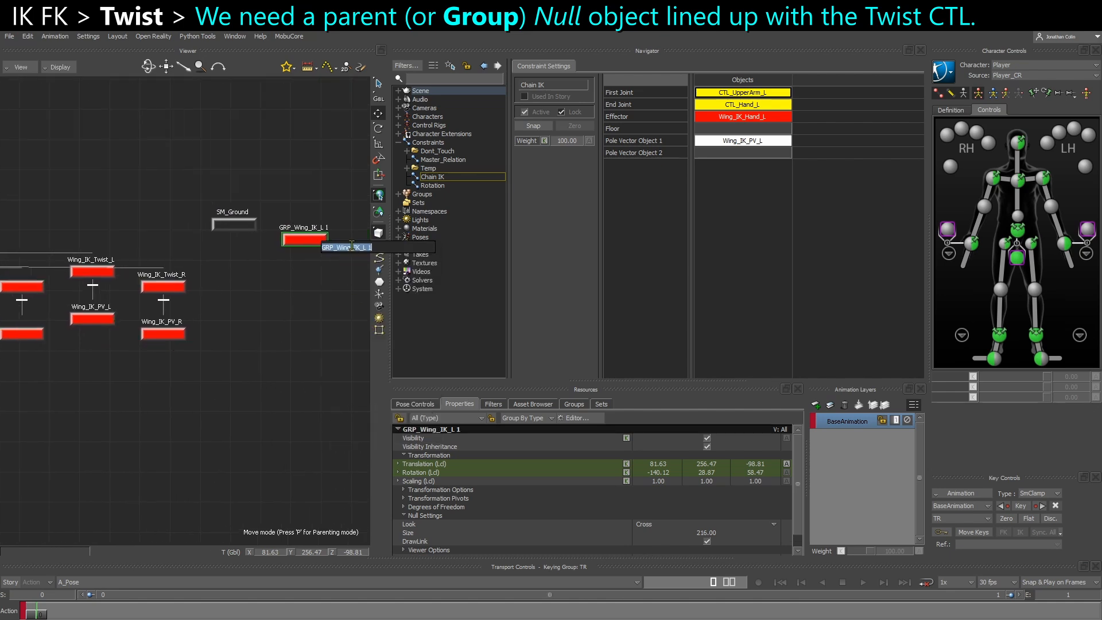
left_click(355, 248)
key("Return")
middle_click_drag(108, 296, 135, 296)
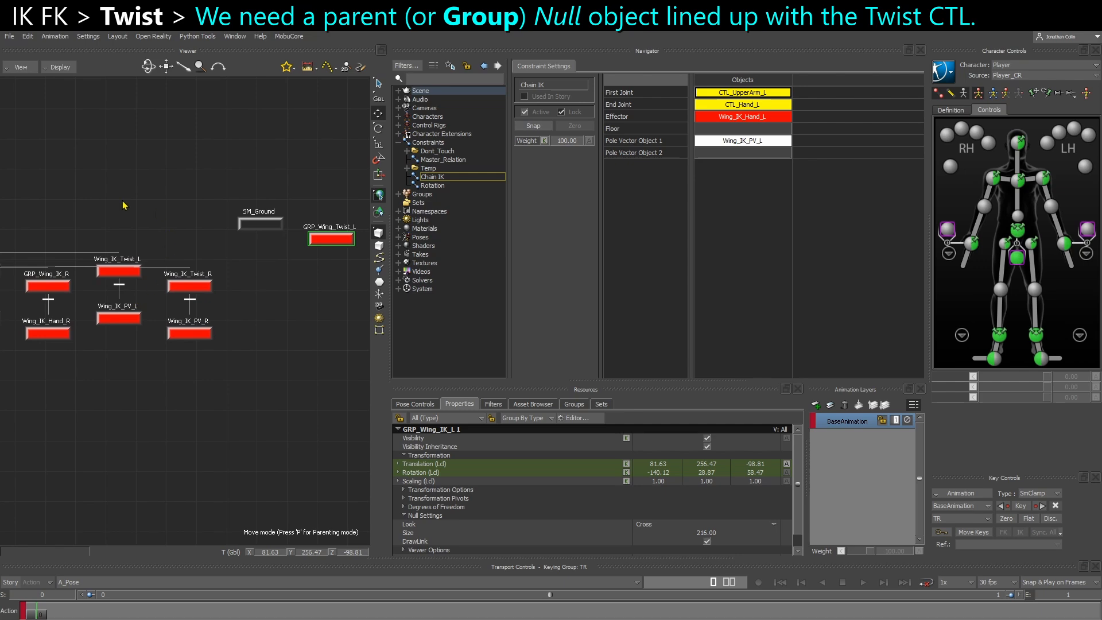
Align GRP_Wing_Twist_L to Wing_IK_Twist_L in translation and rotation
left_click(119, 276, "shift")
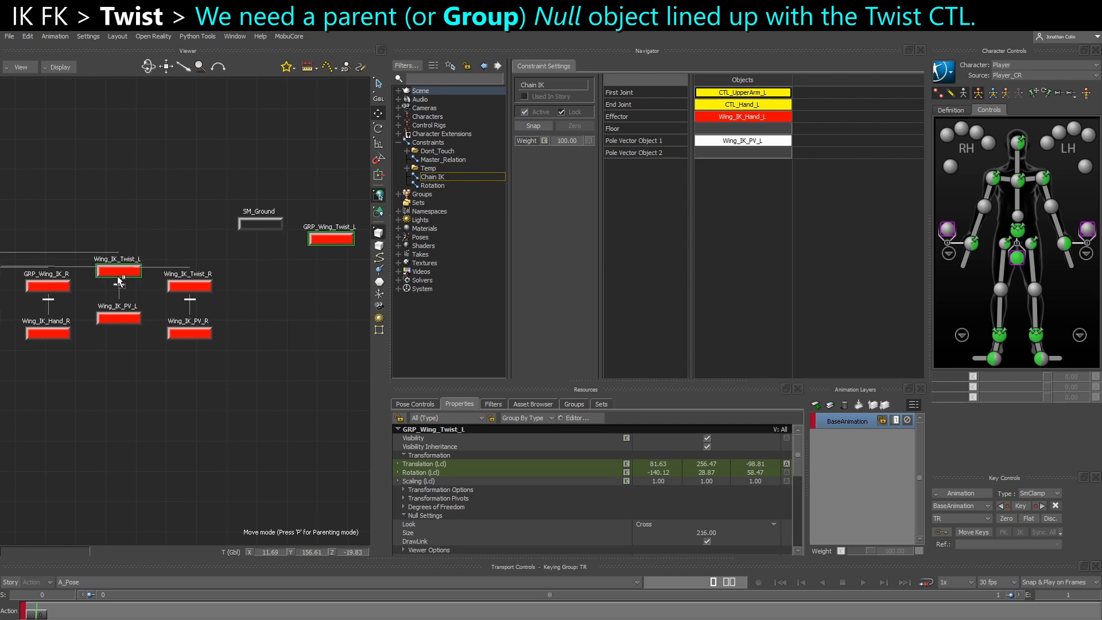
key("ctrl+w")
left_click_drag(160, 336, 253, 252, "ctrl+shift")
scroll(166, 364, "up", 2)
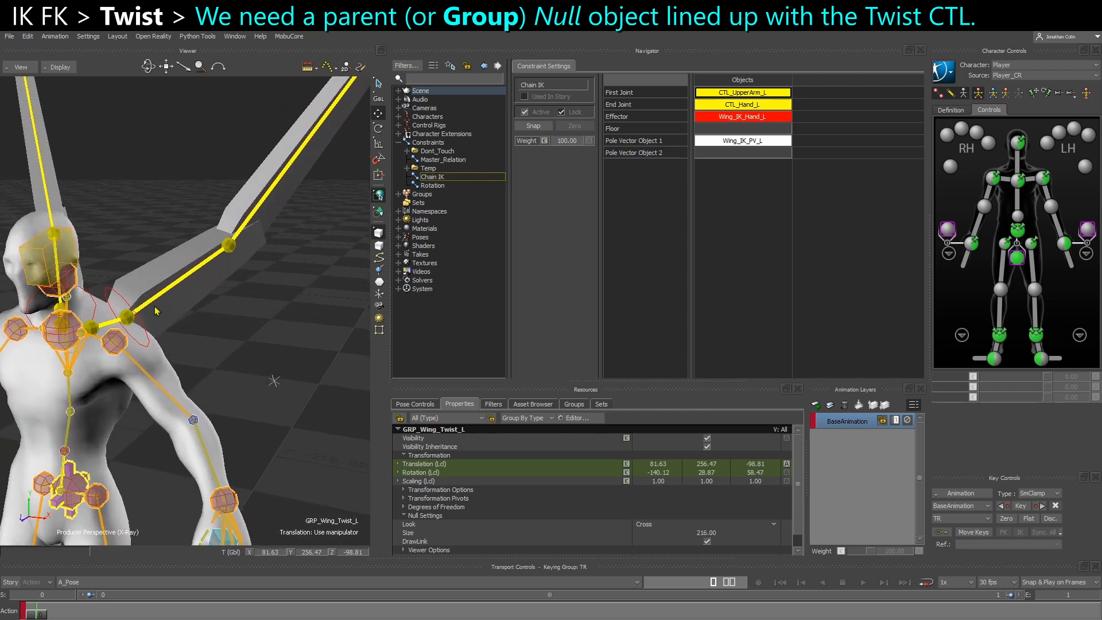
left_click(128, 316, "ctrl")
left_click_drag(128, 315, 134, 293, "alt")
mouse_move(164, 310)
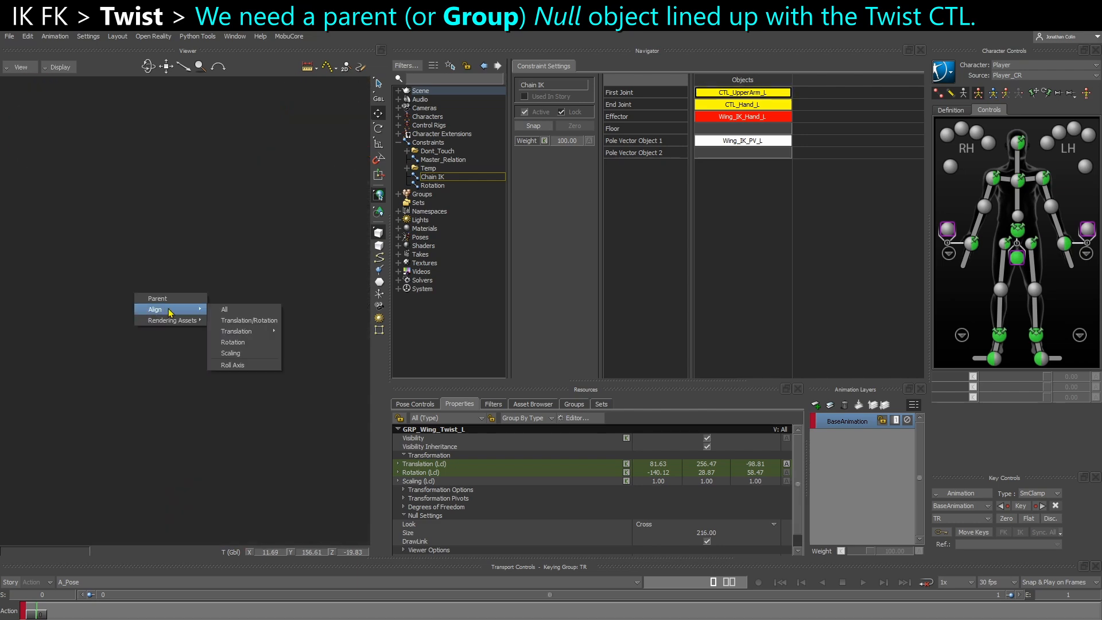
left_click(256, 320)
Switch the manipulator to the Local reference mode and check GRP_Wing_Twist_L's axes at the left upper-wing joint
scroll(185, 343, "up", 4)
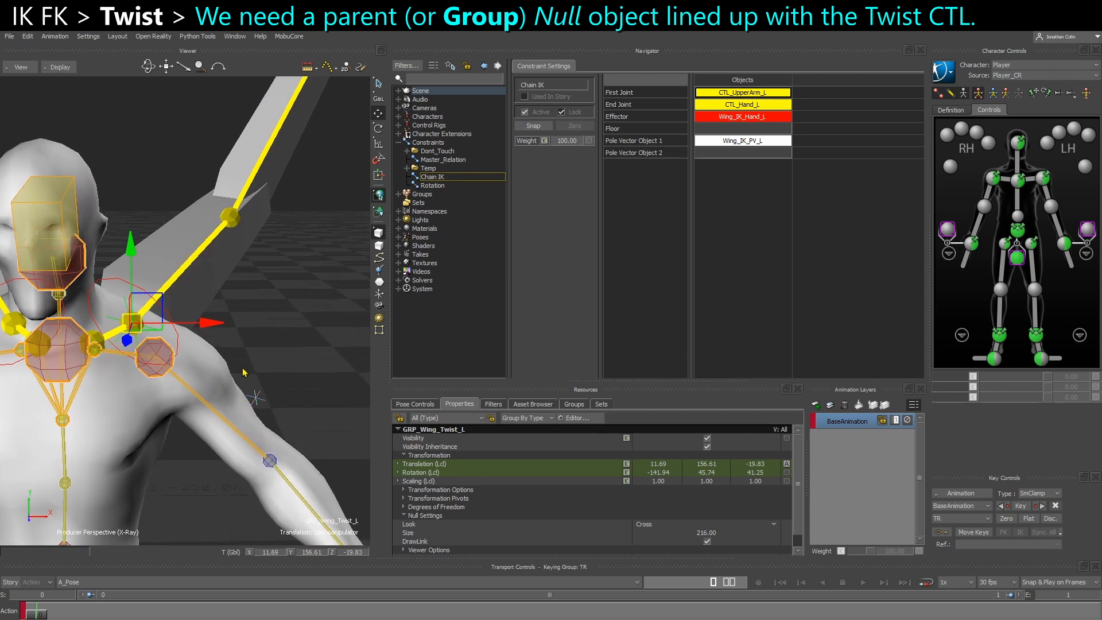
mouse_move(187, 343)
left_mouse_down("ctrl+shift")
mouse_move(201, 349)
mouse_move(175, 360)
left_mouse_up("ctrl+shift")
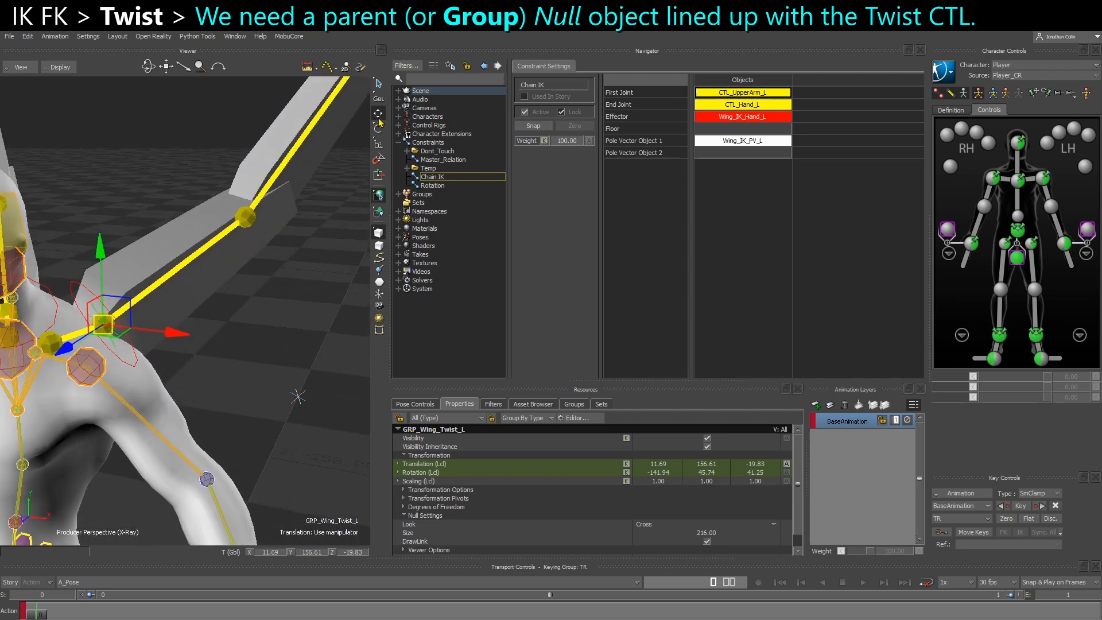
left_click(379, 99)
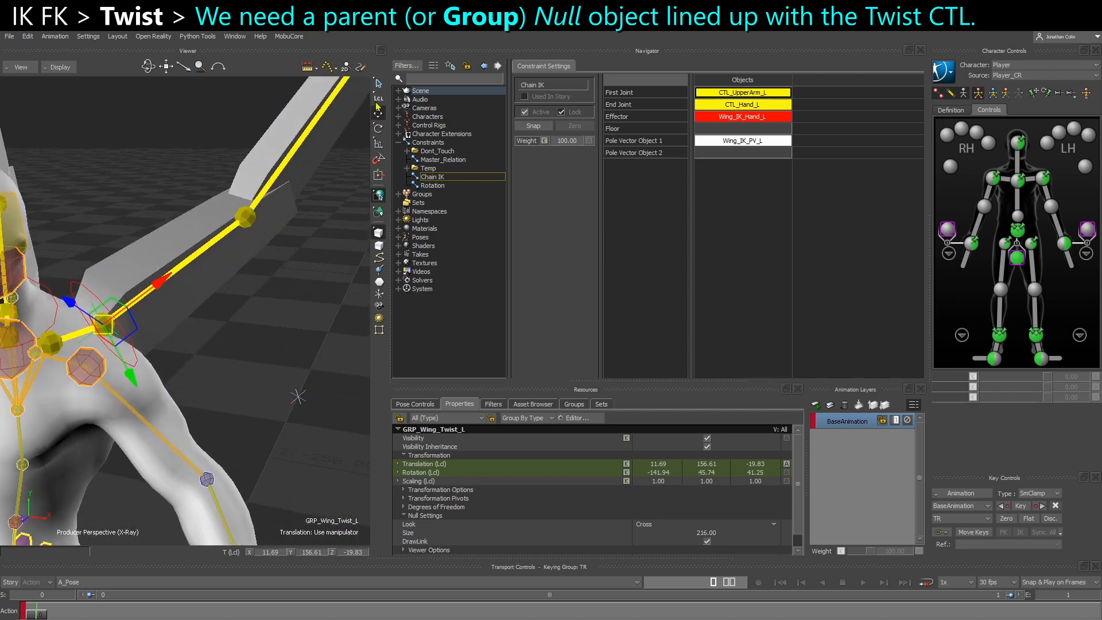
mouse_move(251, 293)
left_mouse_down("ctrl+shift")
mouse_move(270, 289)
mouse_move(53, 290)
mouse_move(238, 308)
left_mouse_up("ctrl+shift")
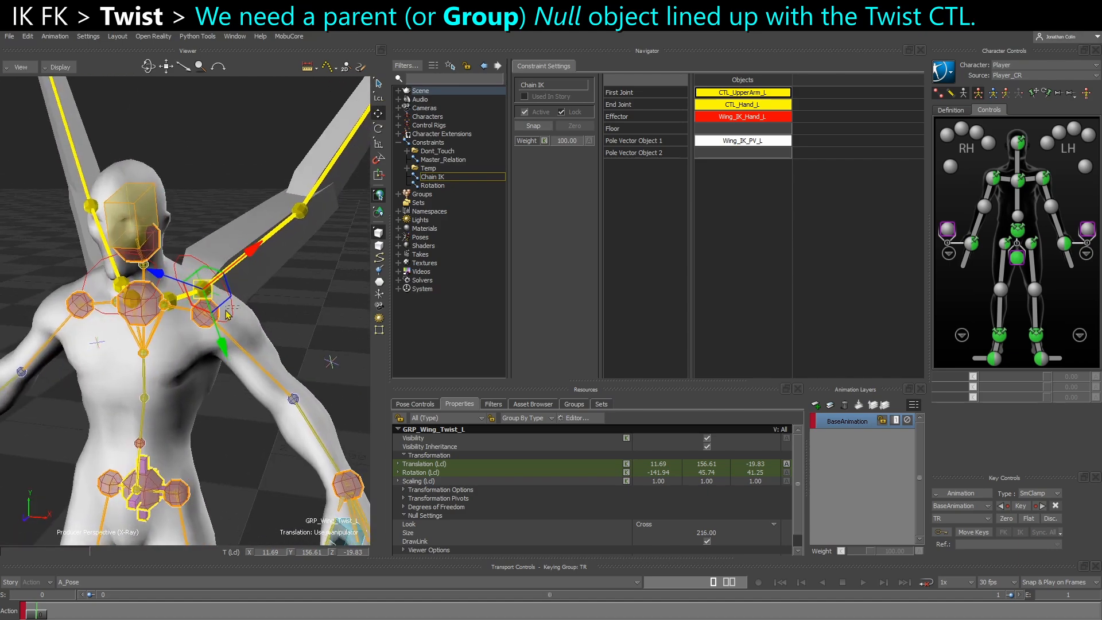
left_click(227, 311)
left_click(262, 296)
left_click(201, 283)
Parent GRP_Wing_Twist_L under the Reference in the schematic, alongside the other wing groups
key("ctrl+w")
scroll(270, 299, "down", 4)
left_click_drag(123, 290, 262, 290, "shift")
left_click_drag(195, 296, 207, 280, "alt")
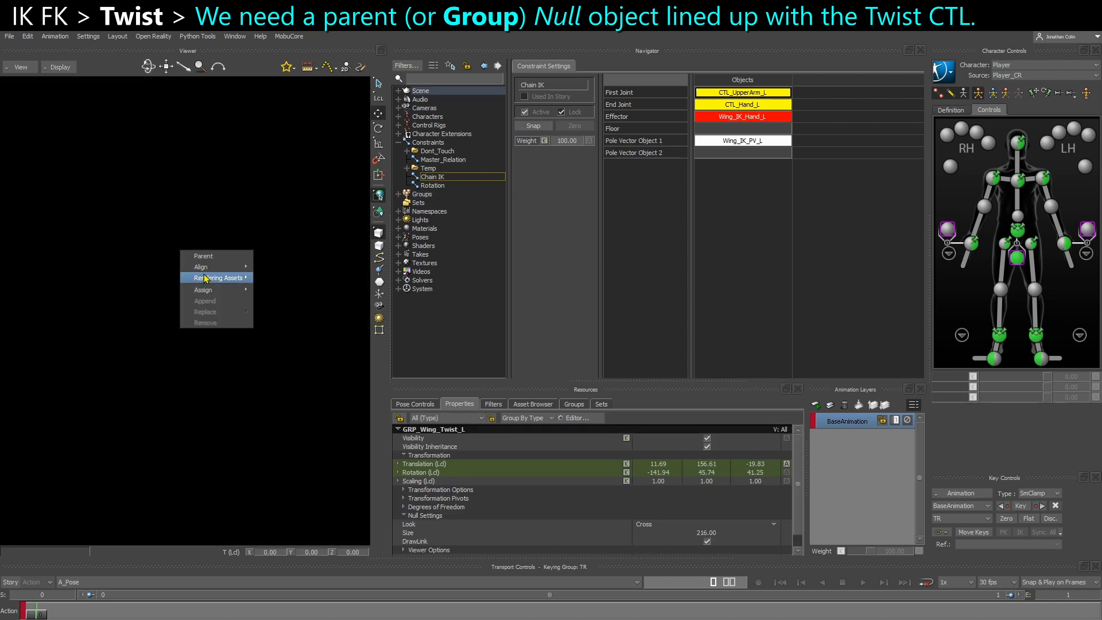
left_click(209, 259)
Parent Wing_IK_Twist_L under GRP_Wing_Twist_L in the schematic
left_click_drag(126, 313, 2, 308, "shift")
left_click_drag(193, 315, 4, 310, "shift")
scroll(276, 313, "up", 5)
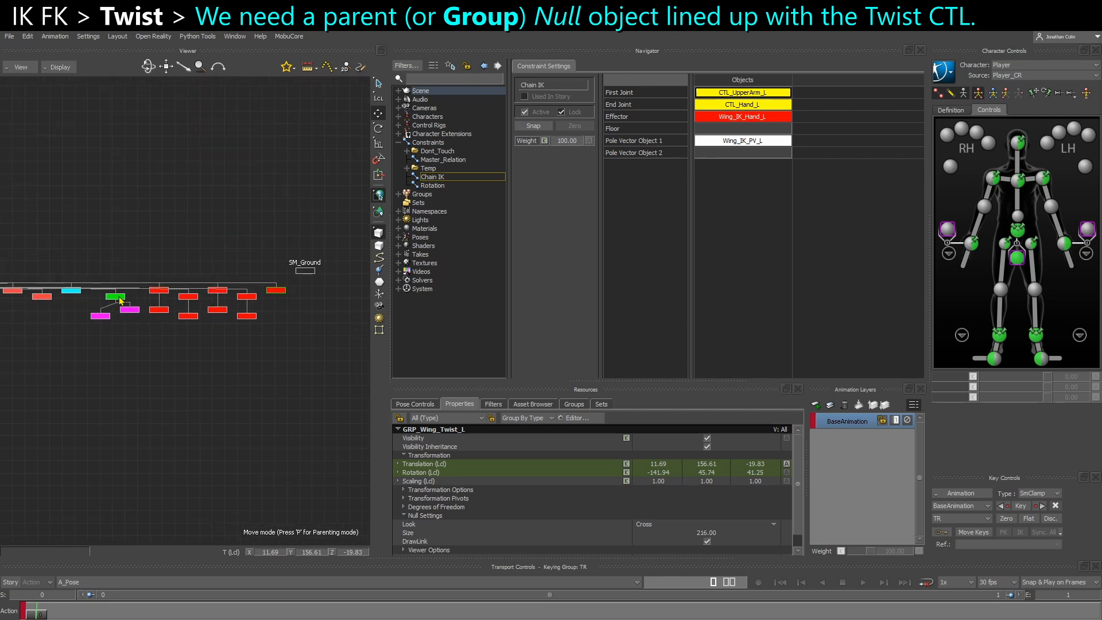
left_click(192, 278)
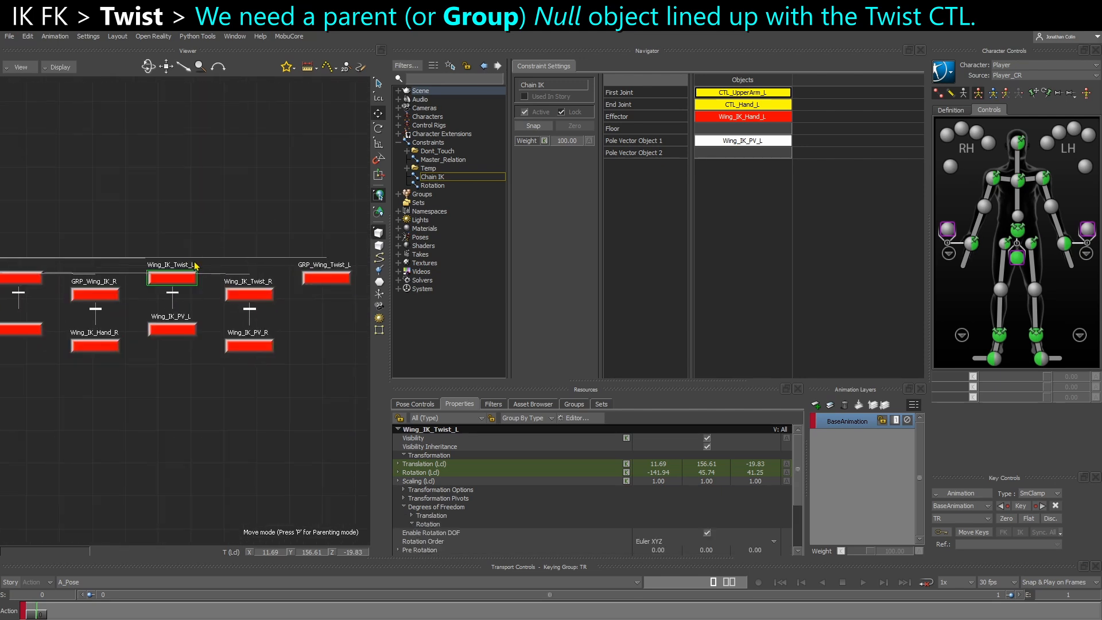
left_click_drag(210, 241, 330, 282, "alt")
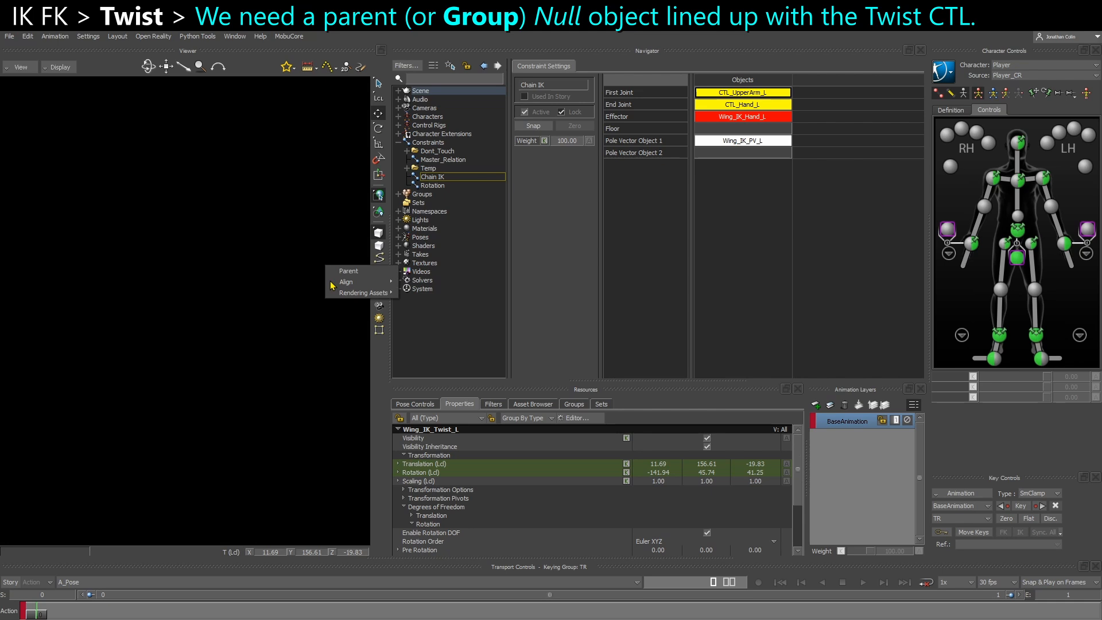
left_click(346, 272)
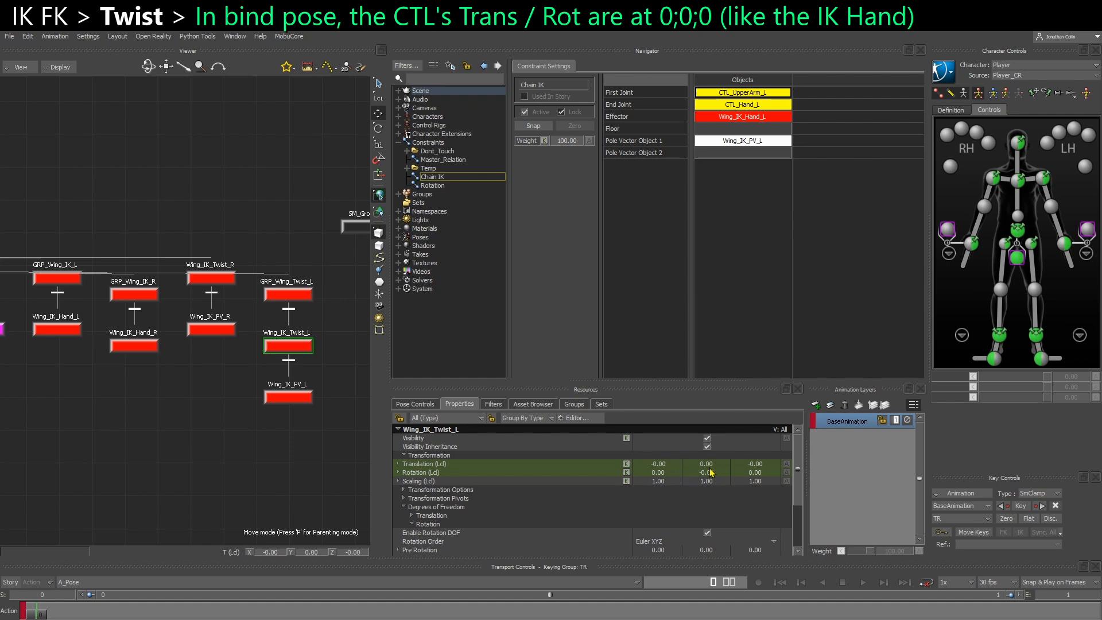
Compare the local Translation and Rotation values of Wing_IK_Twist_L with those of GRP_Wing_Twist_L
key("ctrl+e")
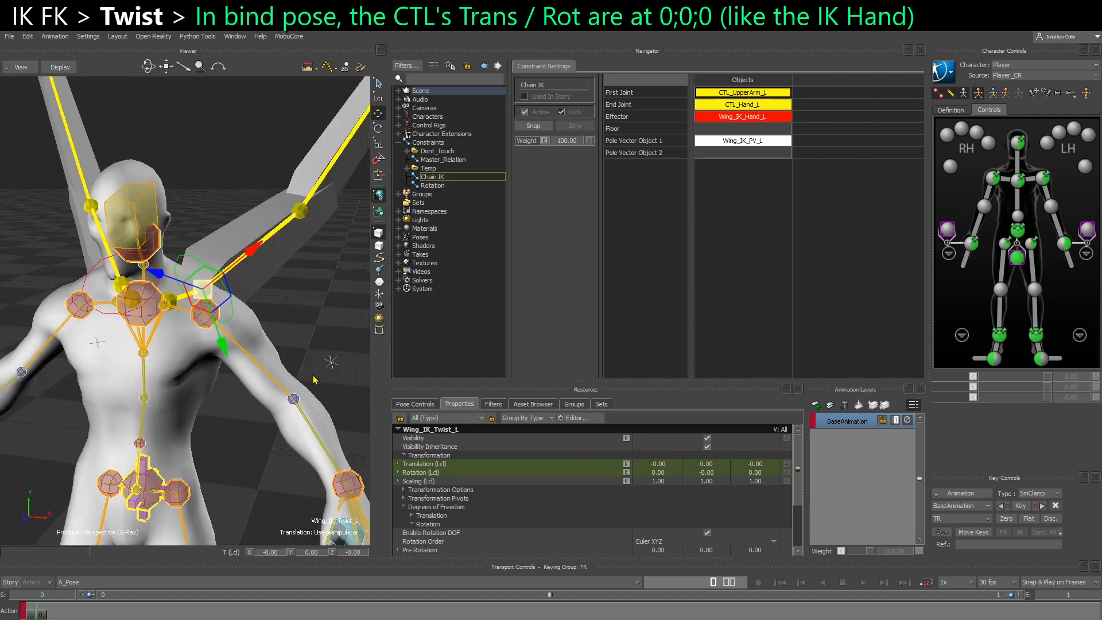
scroll(321, 365, "up", 3)
left_click_drag(258, 360, 229, 342, "ctrl+shift")
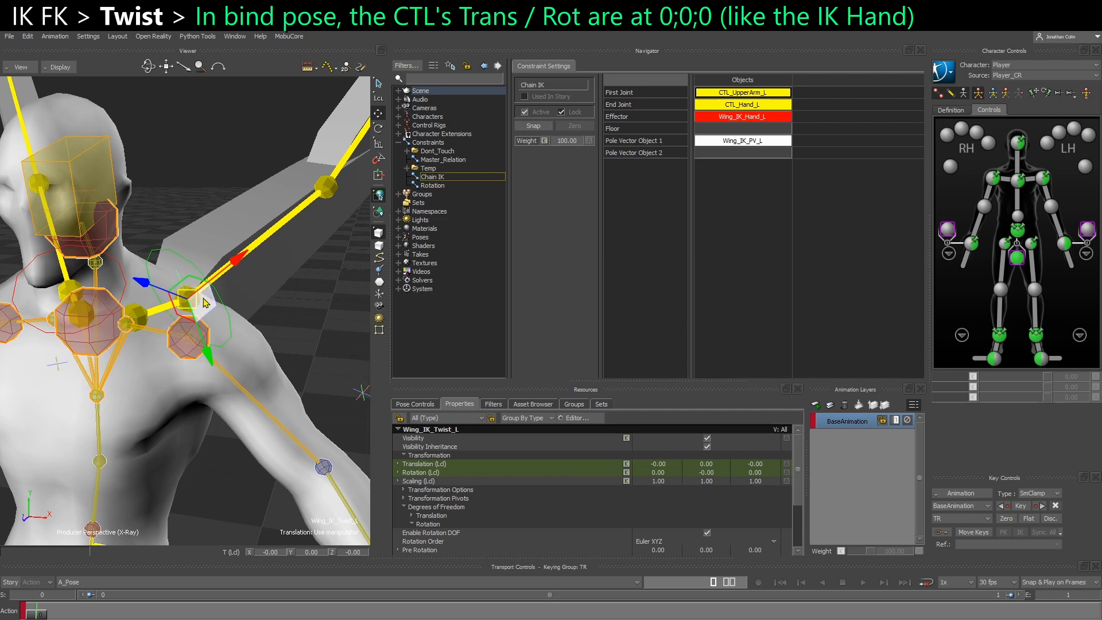
left_click(269, 320)
left_click(192, 302)
left_click(209, 315)
left_click(212, 315)
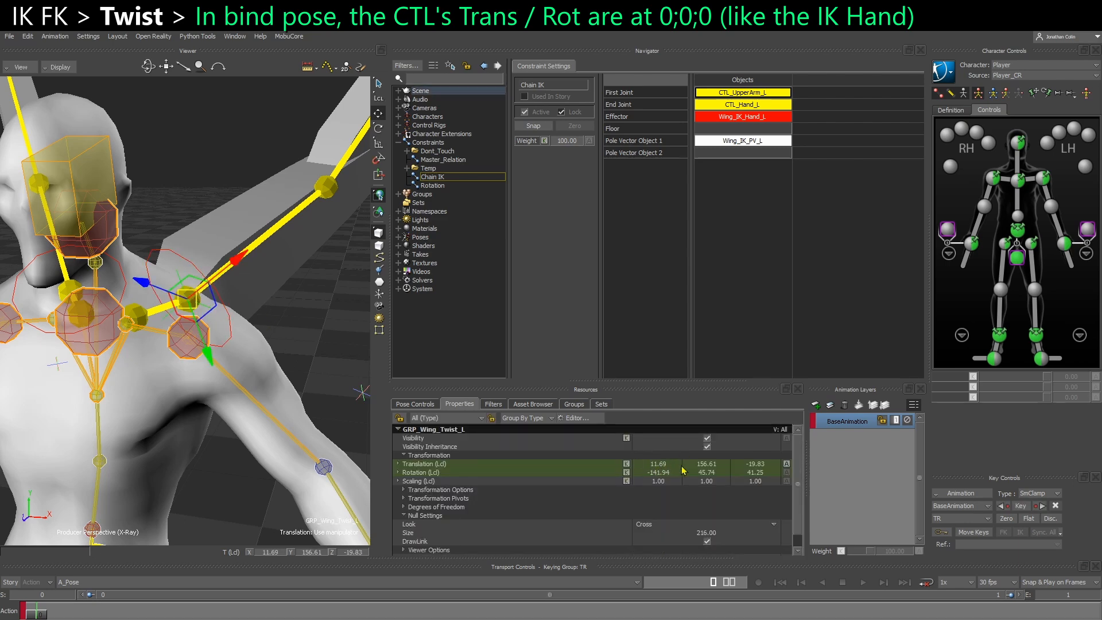
scroll(138, 459, "down", 5)
middle_click_drag(128, 468, 201, 448)
Select Wing_IK_Twist_L and review its local transformation and Degrees of Freedom properties
scroll(163, 284, "down", 3)
scroll(253, 430, "up", 8)
left_click(248, 396)
left_click(239, 401)
scroll(238, 404, "down", 2)
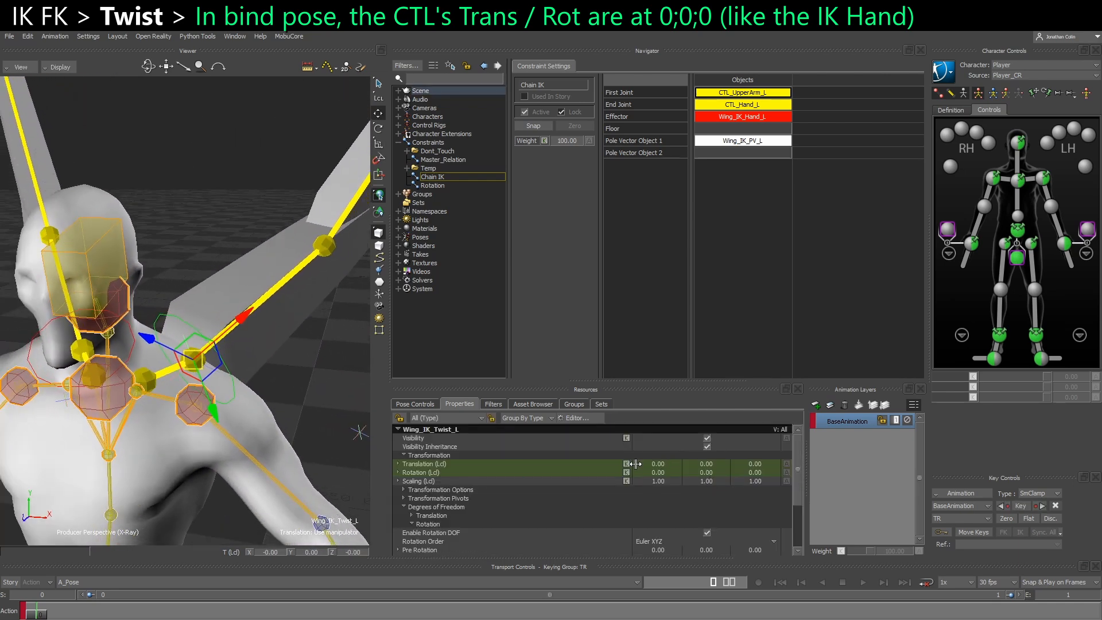
scroll(592, 510, "down", 2)
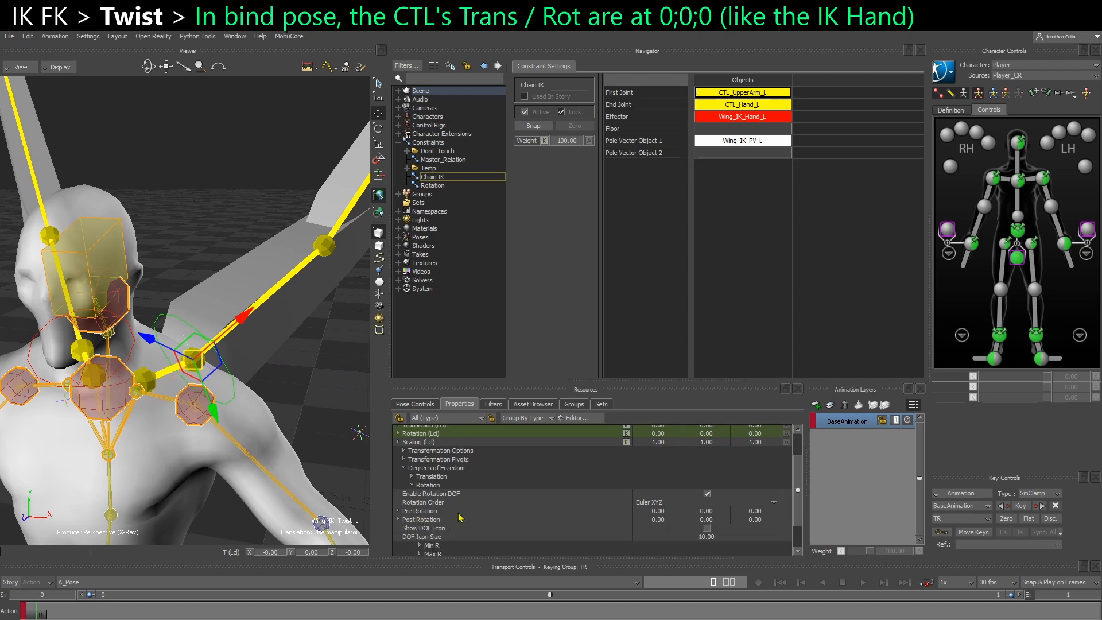
scroll(270, 337, "down", 4)
Check Wing_IK_Hand_L's local transformation values for comparison and reselect Wing_IK_Twist_L
middle_click_drag(271, 337, 100, 509)
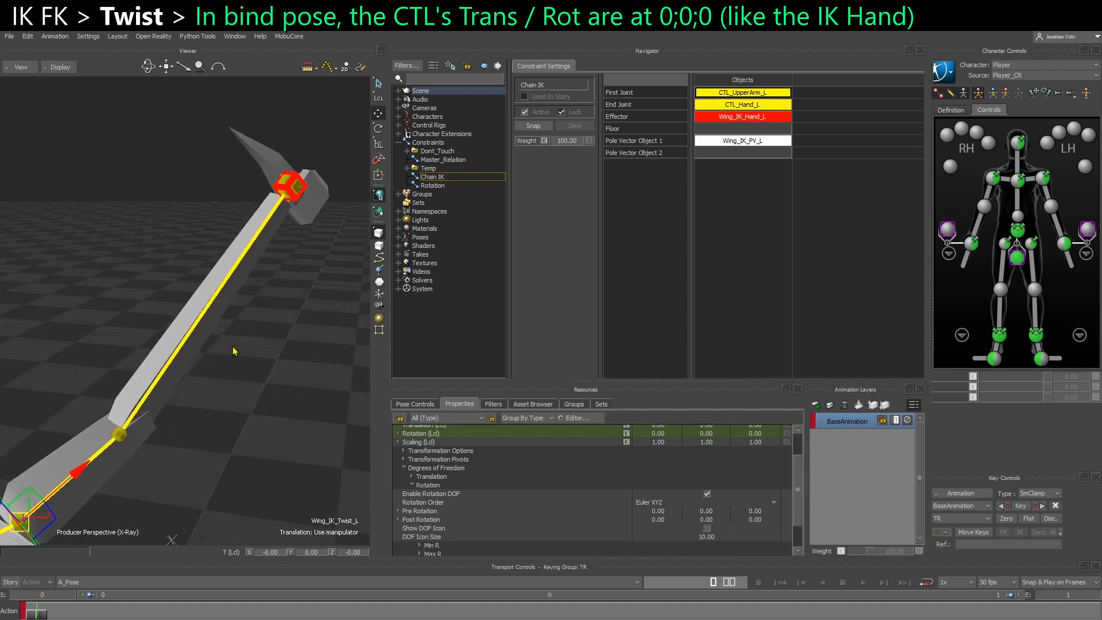
left_click(292, 196)
middle_click_drag(182, 471, 226, 423)
scroll(224, 423, "down", 2)
scroll(127, 429, "up", 1)
left_click(127, 429)
scroll(127, 429, "up", 3)
middle_click_drag(128, 429, 146, 388)
scroll(648, 456, "up", 2)
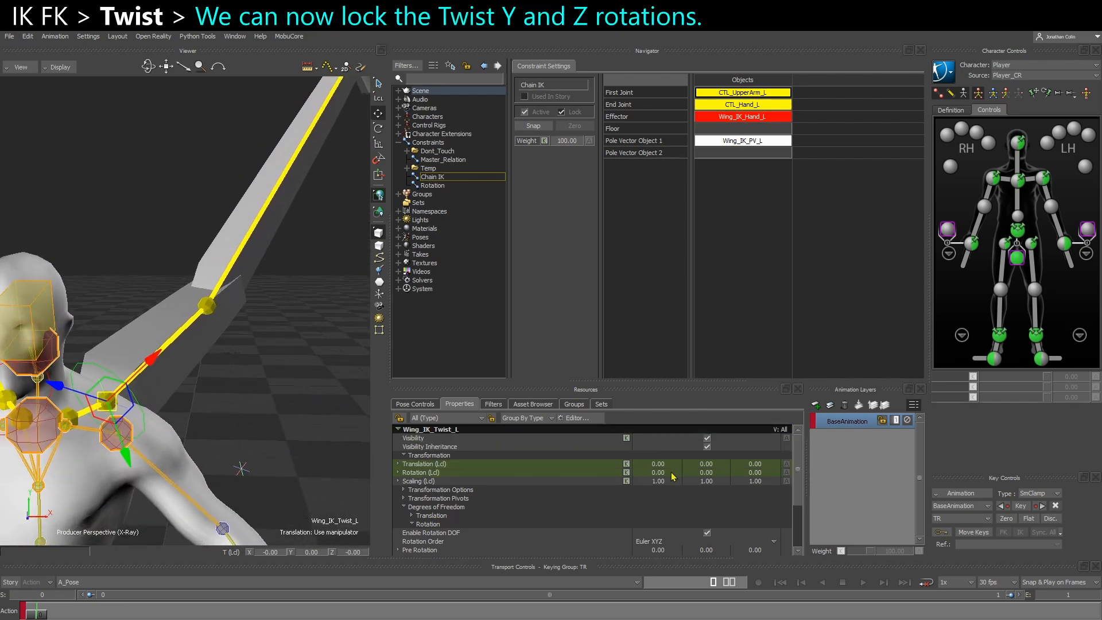
Try changing Wing_IK_Twist_L's local rotation values under its new parent group and undo the changes
left_click_drag(664, 478, 746, 476)
key("ctrl+z")
key("ctrl+z")
key("ctrl+z")
Toggle Enable Rotation DOF off and back on for Wing_IK_Twist_L and reveal its Min R and Max R limit settings
left_click_drag(226, 437, 197, 405, "alt")
scroll(586, 529, "down", 1)
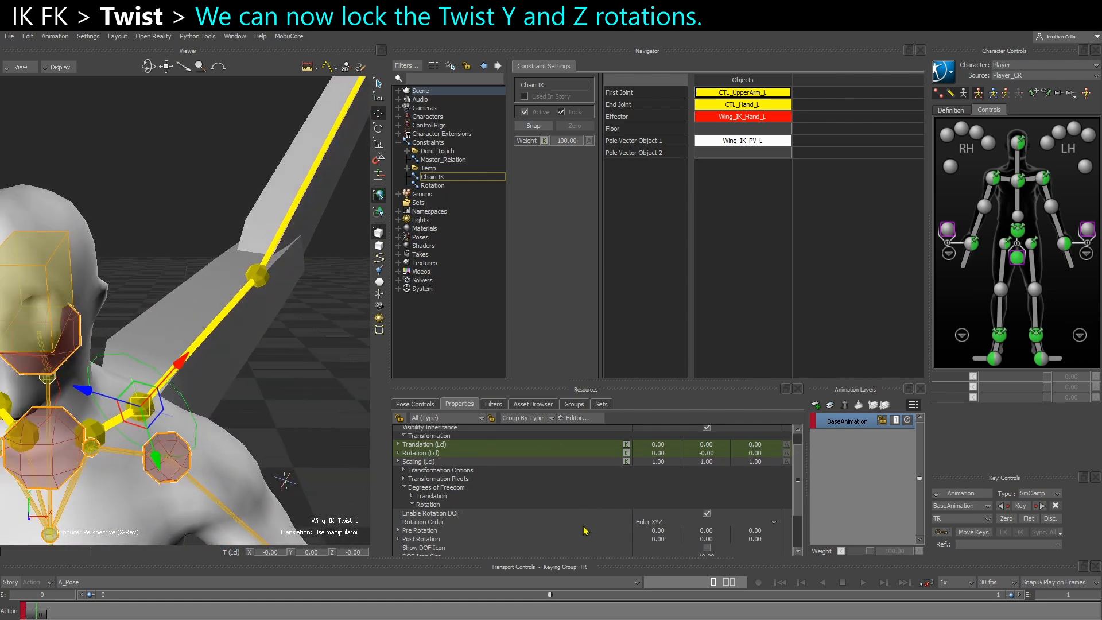
scroll(491, 544, "down", 1)
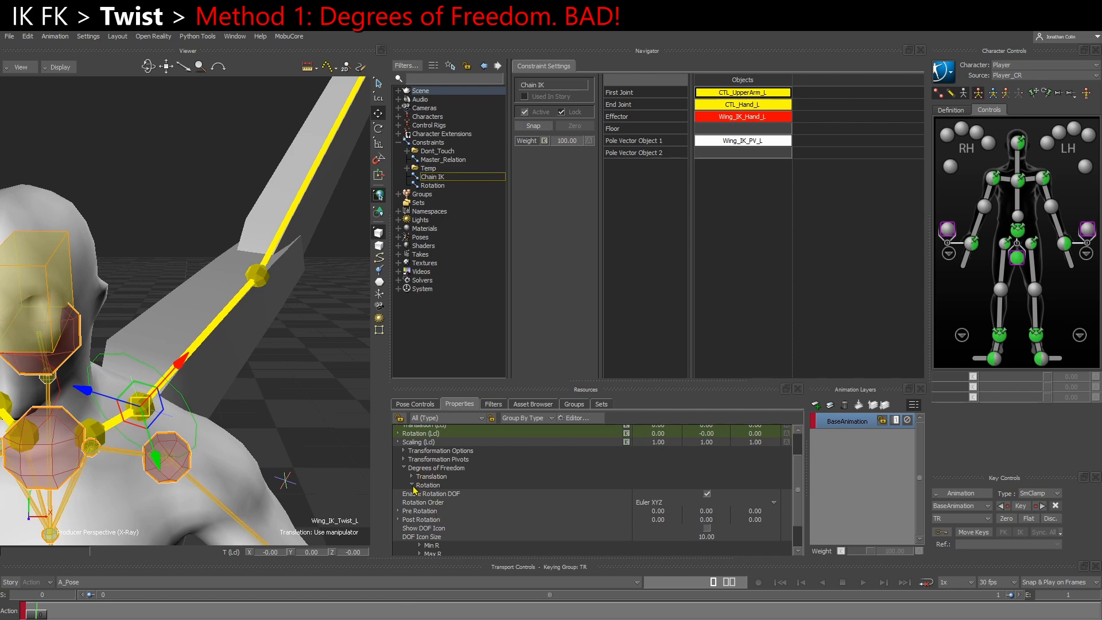
scroll(418, 500, "down", 2)
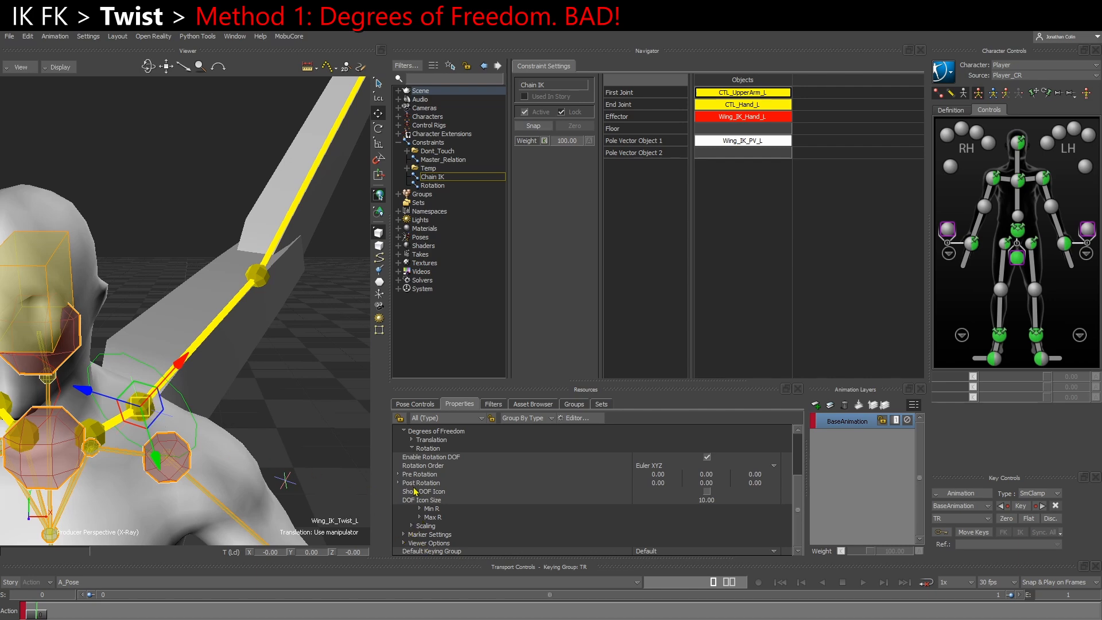
left_click(425, 458)
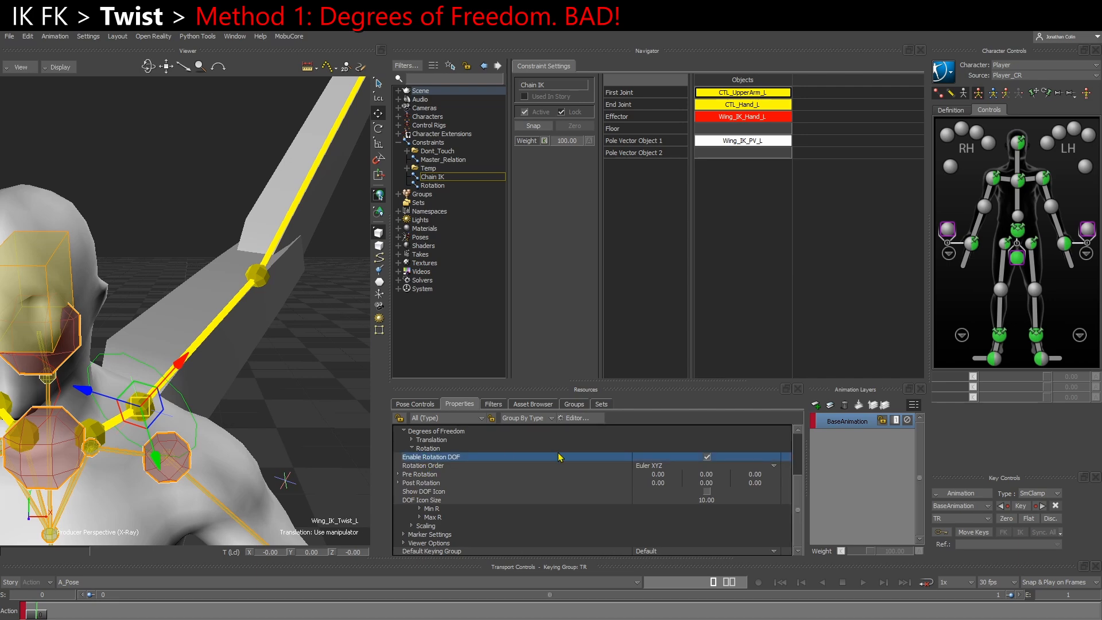
left_click(709, 457)
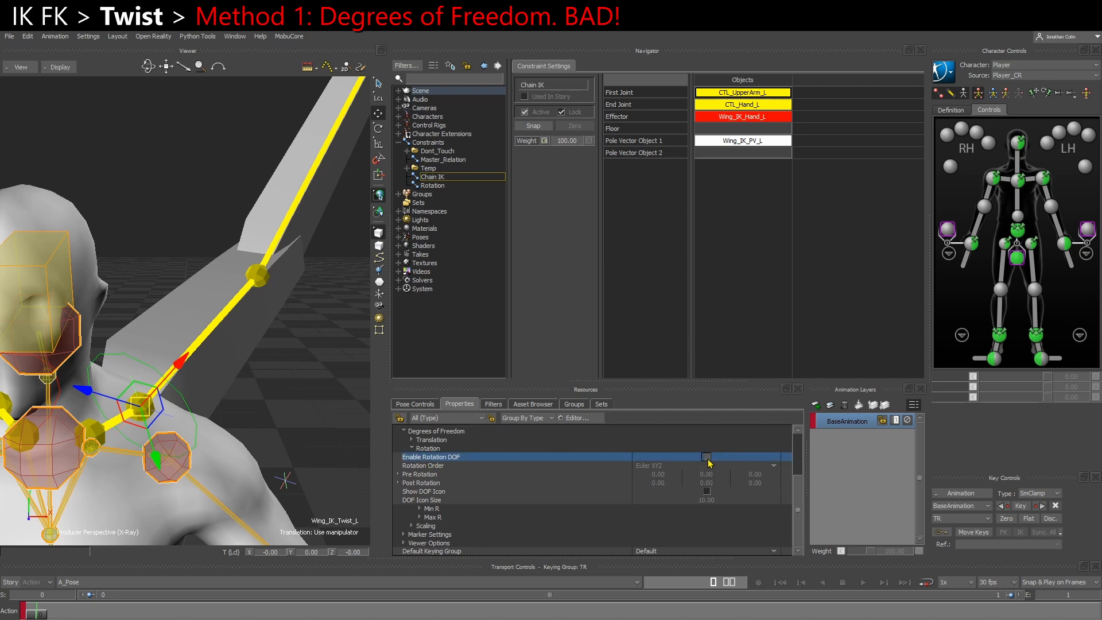
left_click(709, 457)
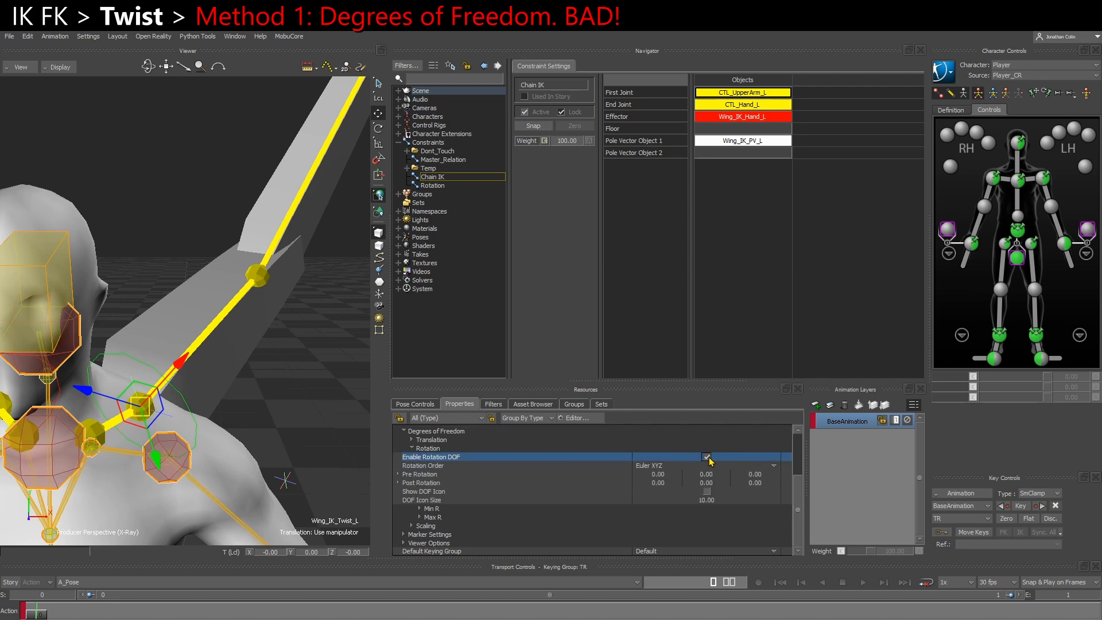
left_click(421, 517)
left_click(419, 508)
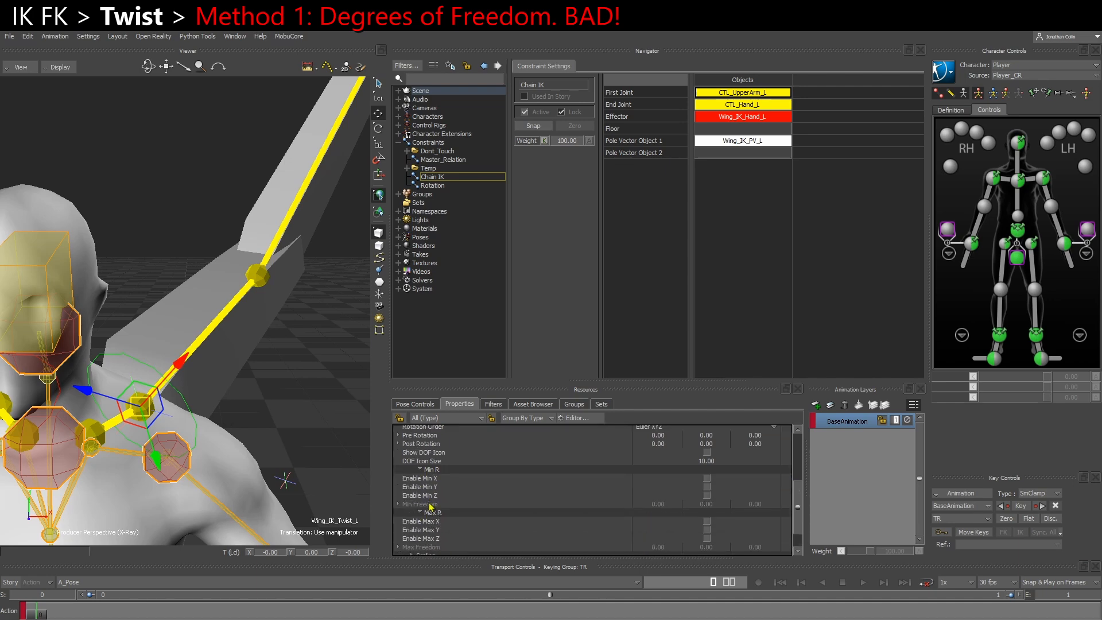
Enable the Min Y, Min Z, Max Y and Max Z rotation limits for Wing_IK_Twist_L
left_click(426, 487)
left_click(429, 496, "ctrl")
left_click(437, 529, "ctrl")
left_click(446, 538, "ctrl")
left_click(706, 539)
left_click(706, 495)
left_click(707, 487)
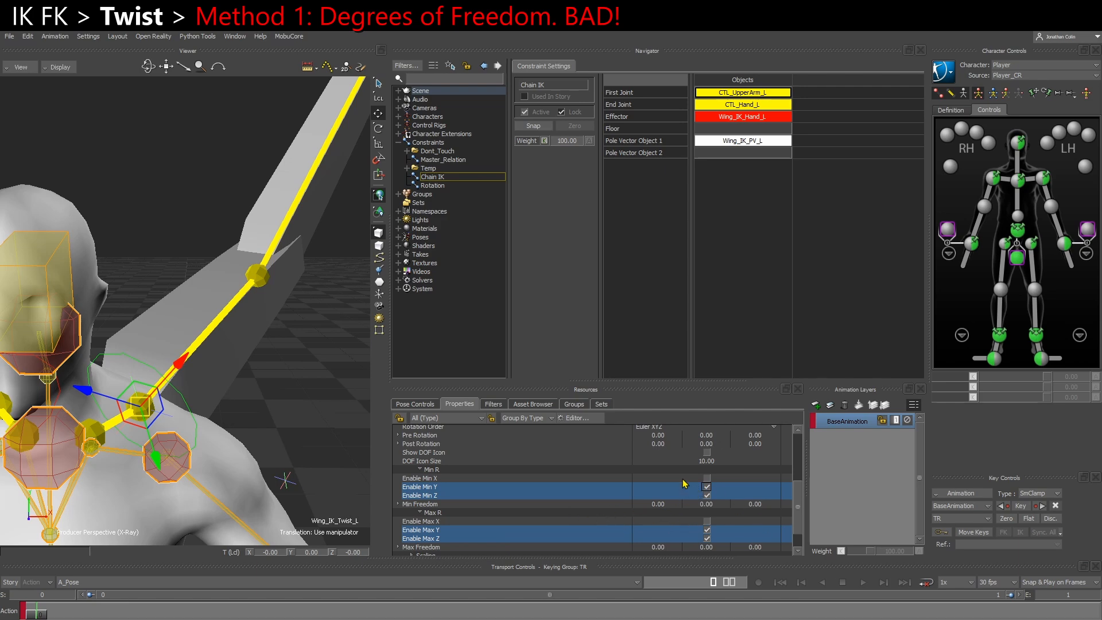
Try rotating Wing_IK_Twist_L with its X limits left off, and undo the rotation
left_click(430, 478)
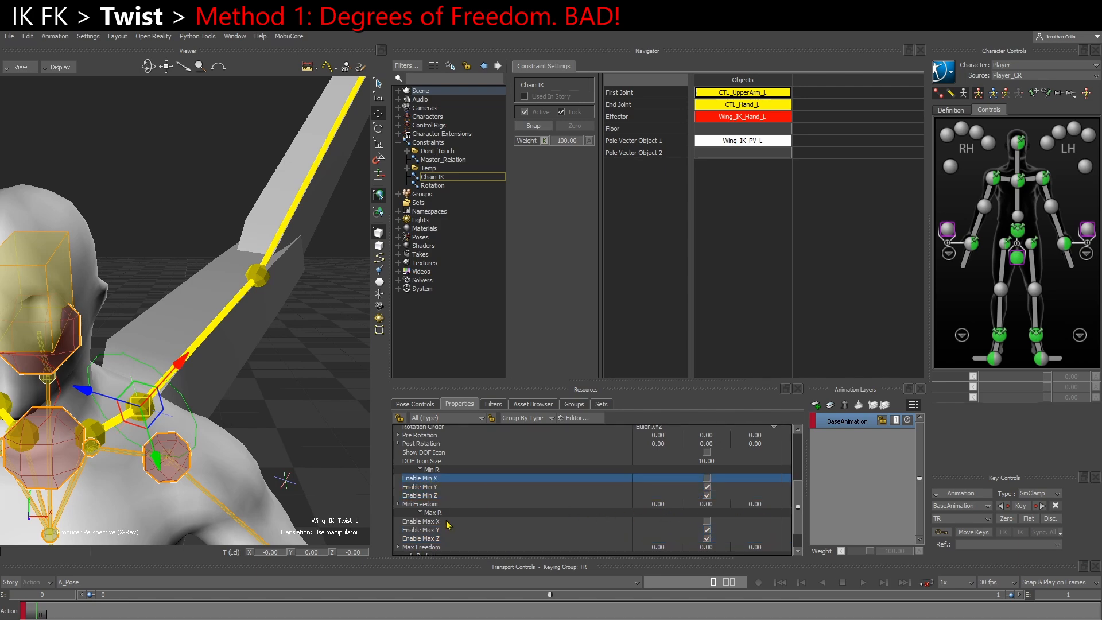
left_click(446, 523, "ctrl")
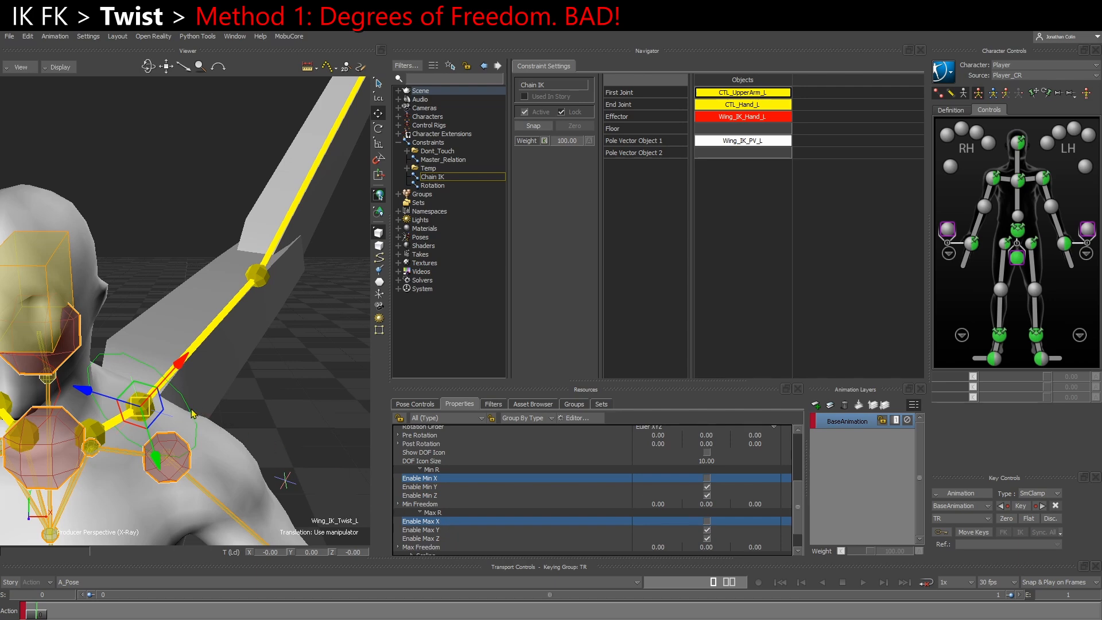
key("e")
mouse_move(240, 404)
left_mouse_down()
mouse_move(244, 445)
mouse_move(229, 409)
left_mouse_up()
key("ctrl+z")
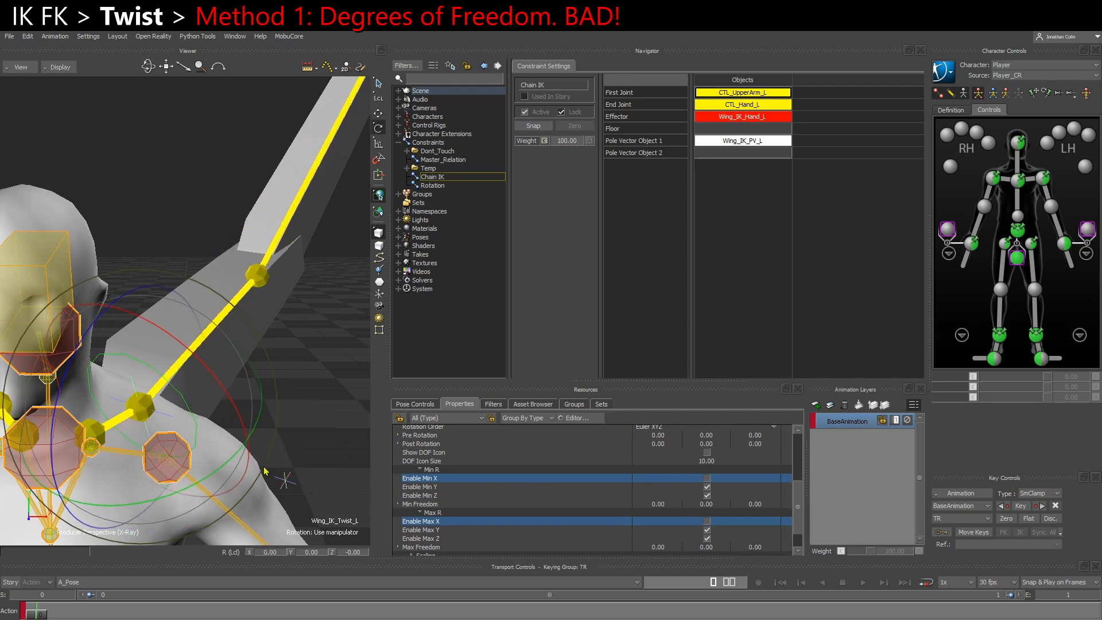
Try rotating Wing_IK_Twist_L against its Y and Z limits and check its local Rotation values
left_click(433, 487)
left_click(435, 496, "ctrl")
left_click(436, 530, "ctrl")
left_click(436, 538, "ctrl")
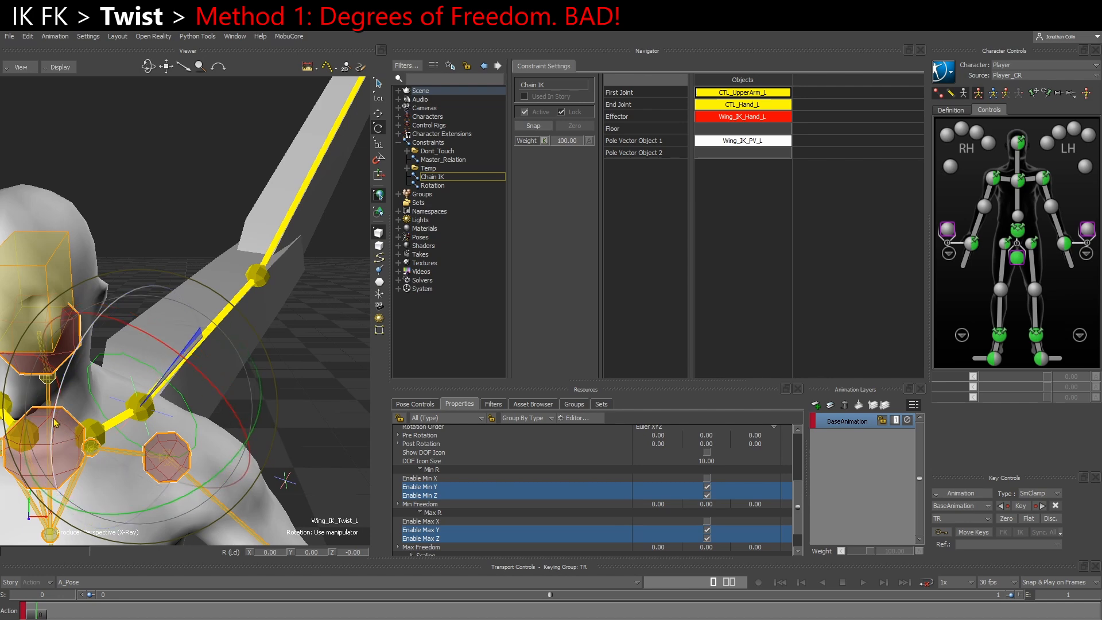
scroll(611, 510, "up", 5)
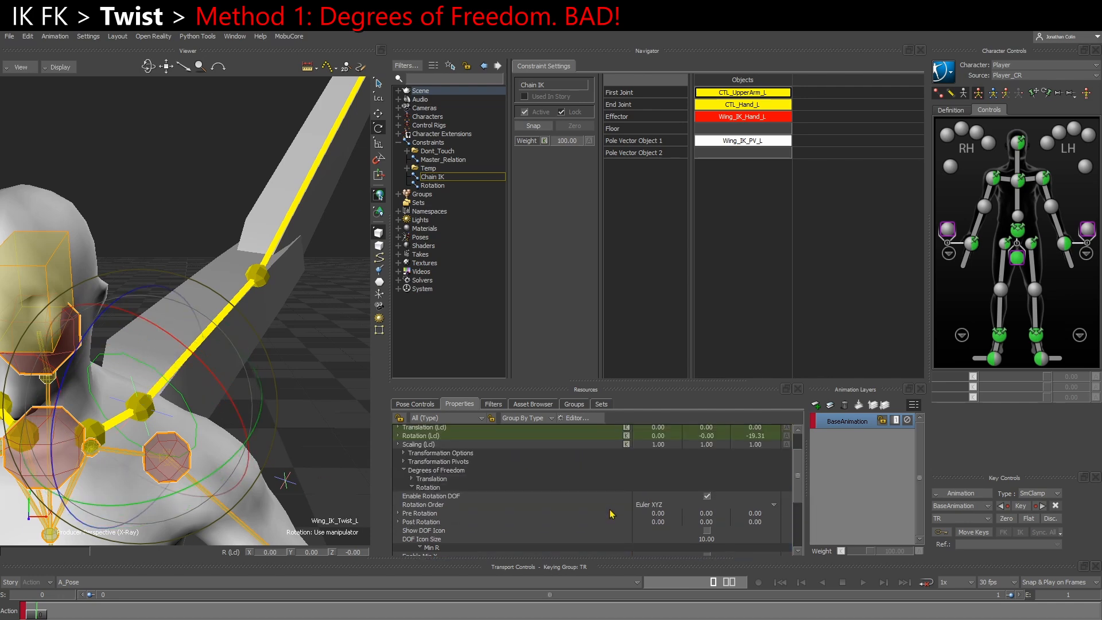
left_click_drag(54, 412, 56, 419)
left_click_drag(193, 500, 240, 488)
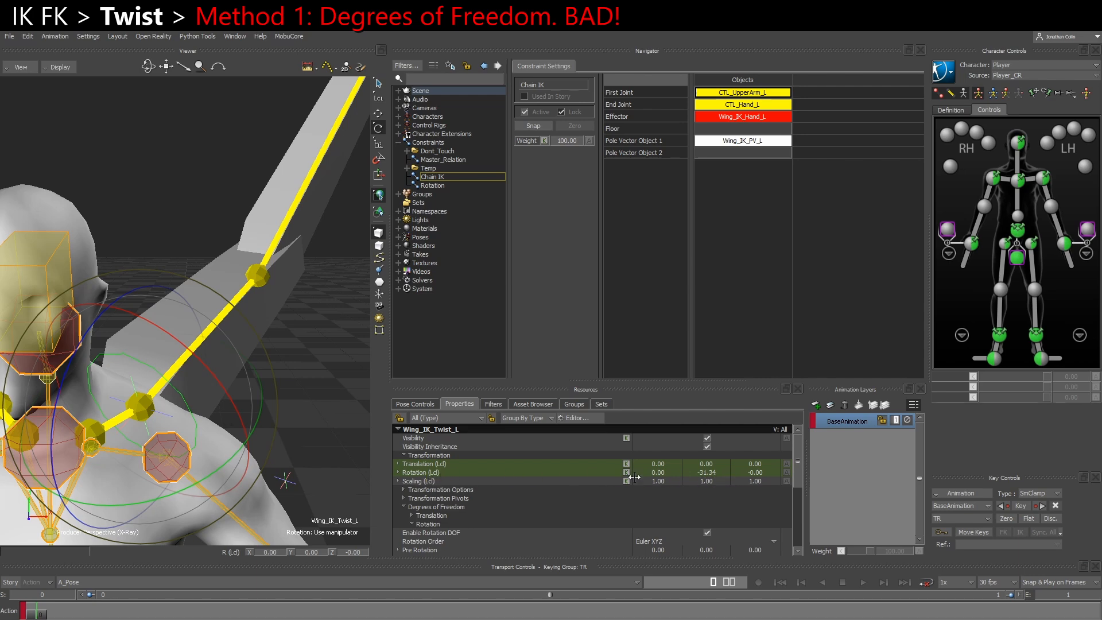
left_click_drag(170, 494, 159, 495)
mouse_move(228, 466)
left_mouse_down()
mouse_move(207, 475)
mouse_move(242, 461)
left_mouse_up()
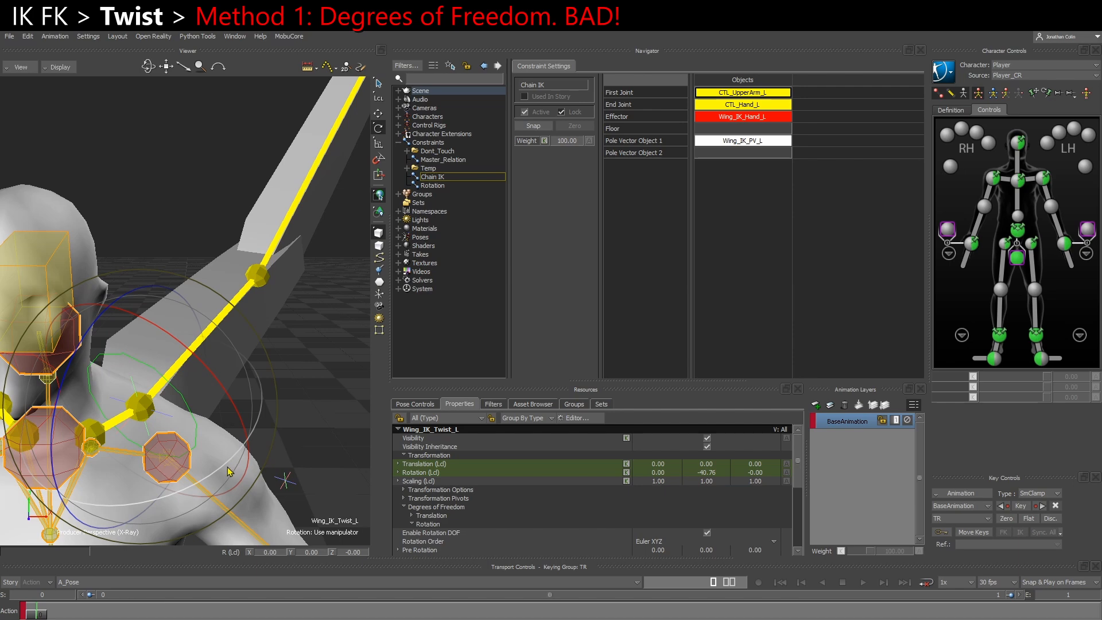
left_click(712, 472)
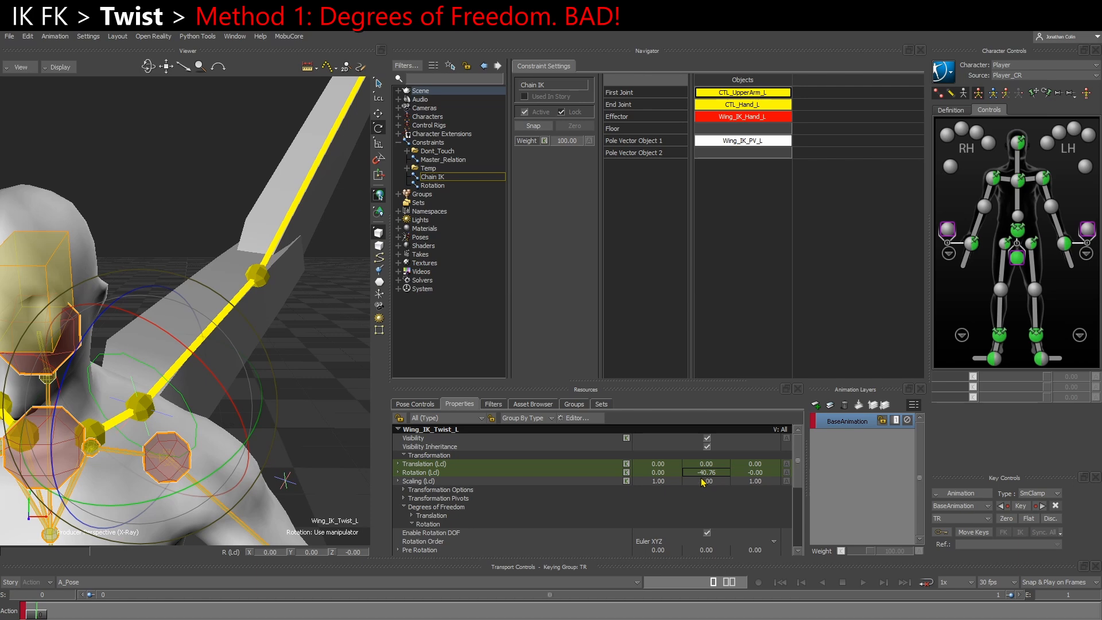
Disable the Min and Max Y and Z rotation limits and restore Wing_IK_Twist_L's local Y rotation to 0
scroll(682, 482, "down", 5)
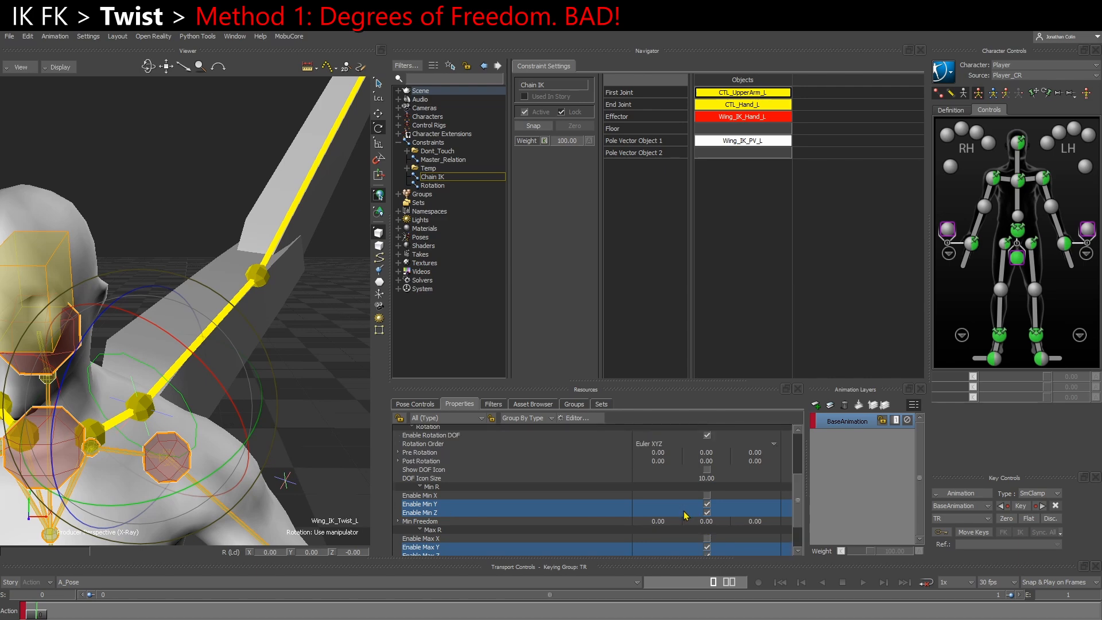
left_click(707, 535)
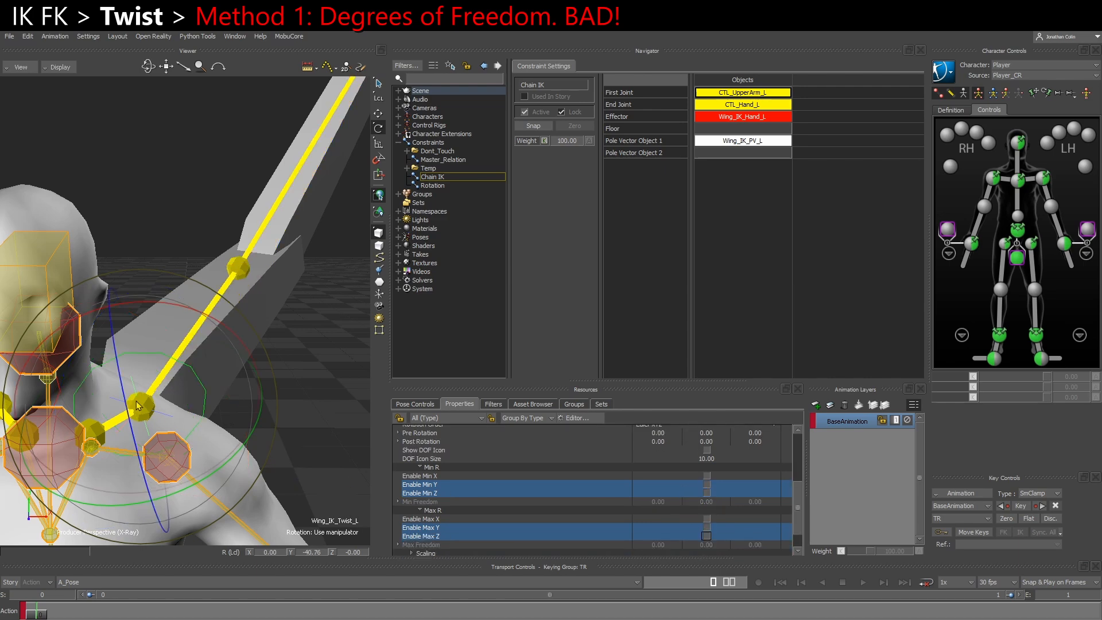
scroll(674, 511, "up", 5)
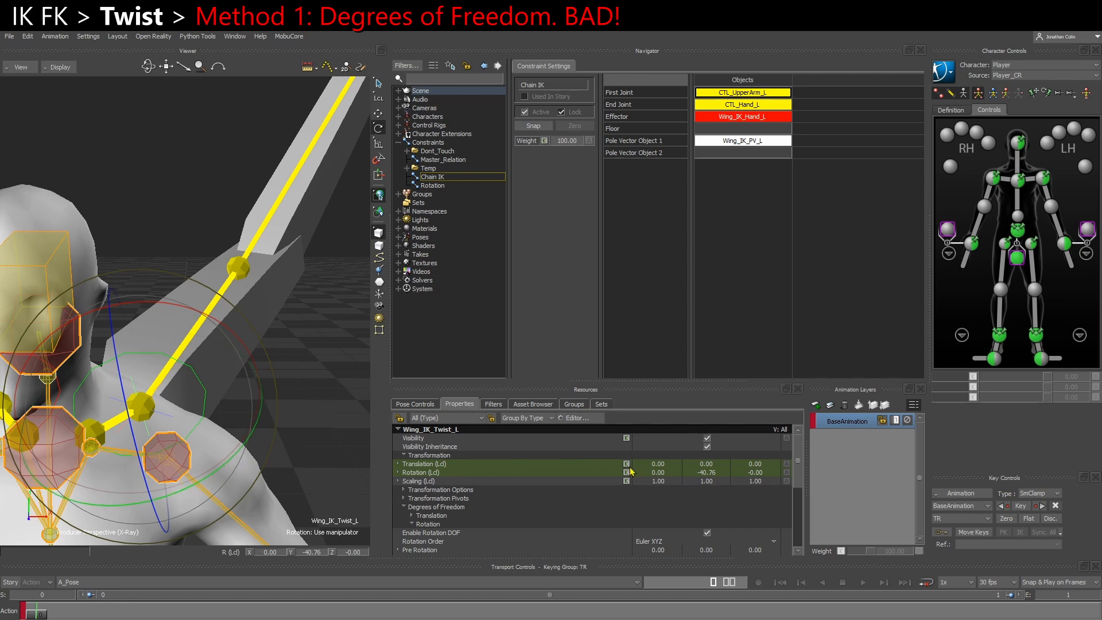
left_click(707, 476)
key("ctrl+z")
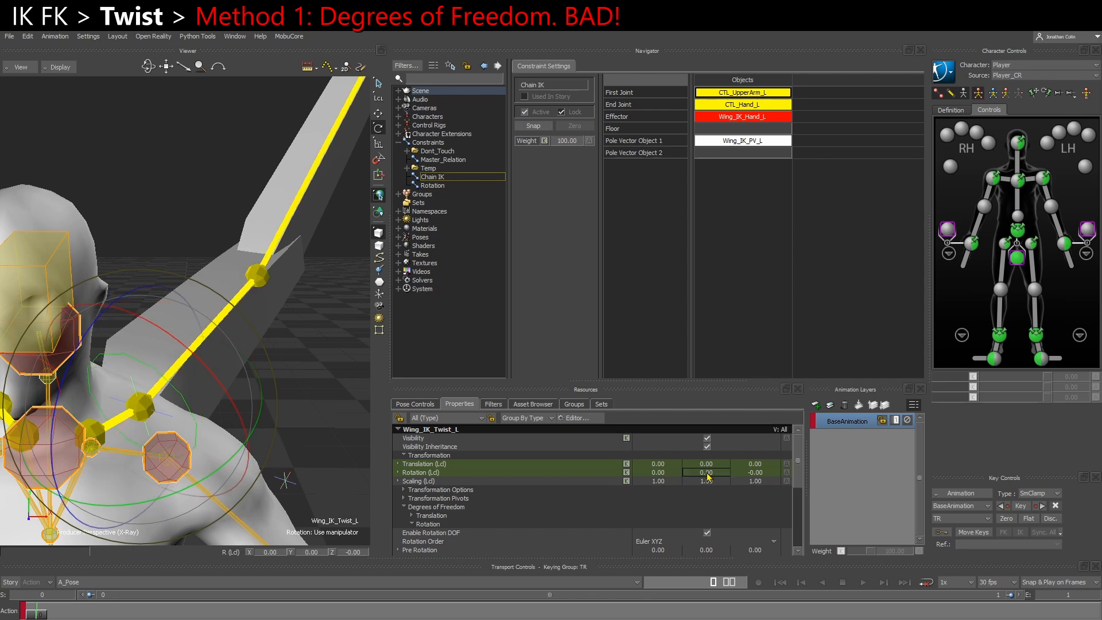
Check the rotation limit settings of Wing_IK_Twist_L and lock its local Rotation Y channel
scroll(625, 509, "down", 5)
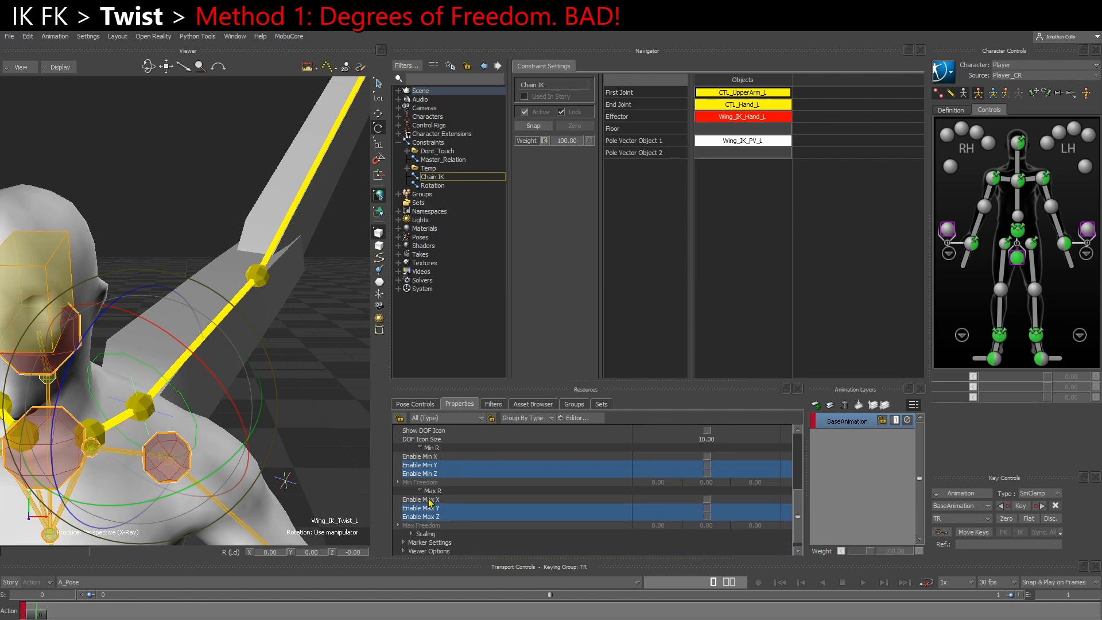
scroll(477, 511, "up", 5)
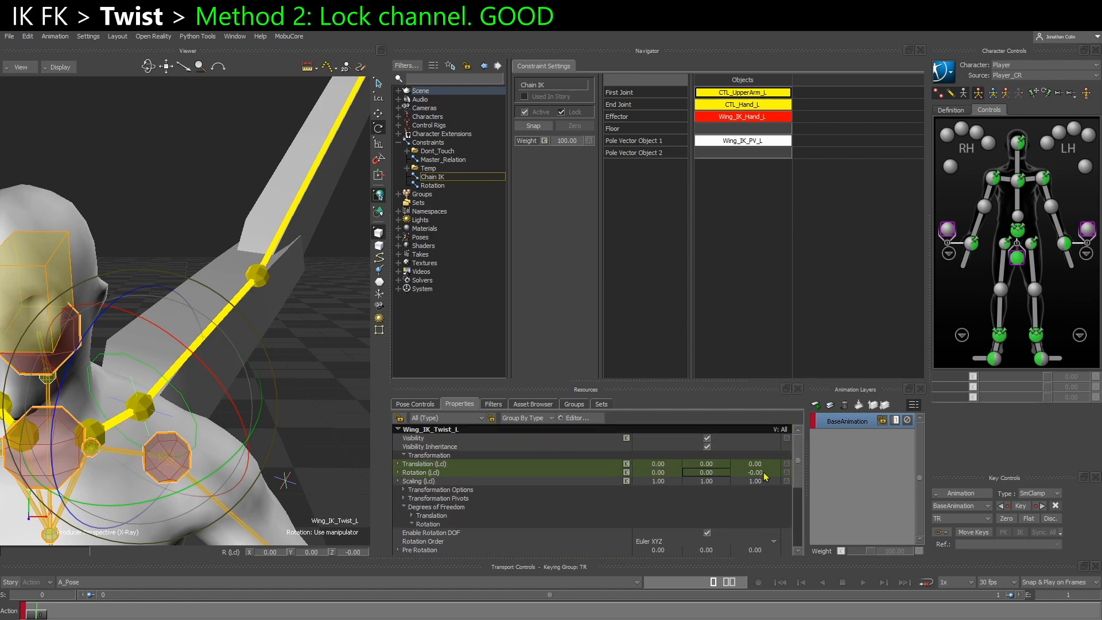
left_click(564, 473)
scroll(623, 517, "down", 3)
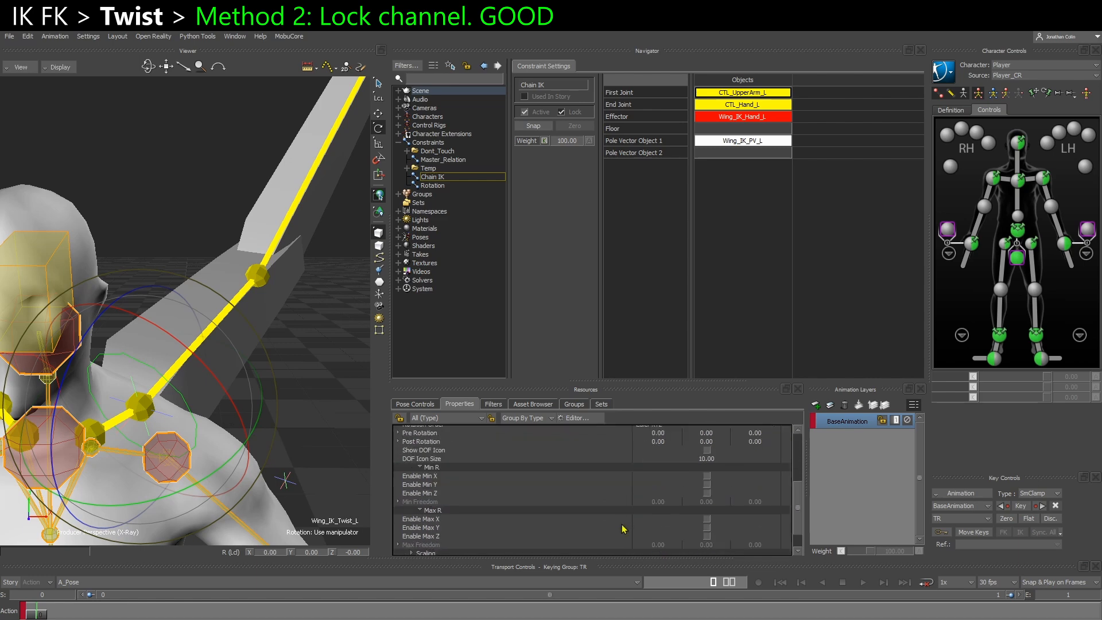
scroll(615, 524, "up", 3)
right_click(459, 477)
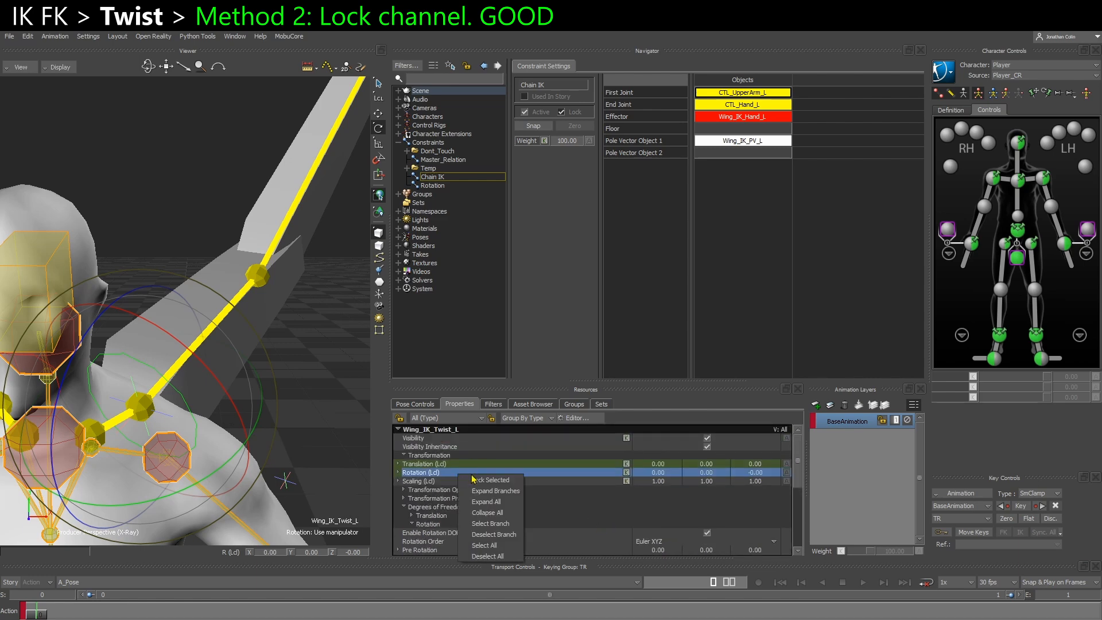
left_click(708, 473)
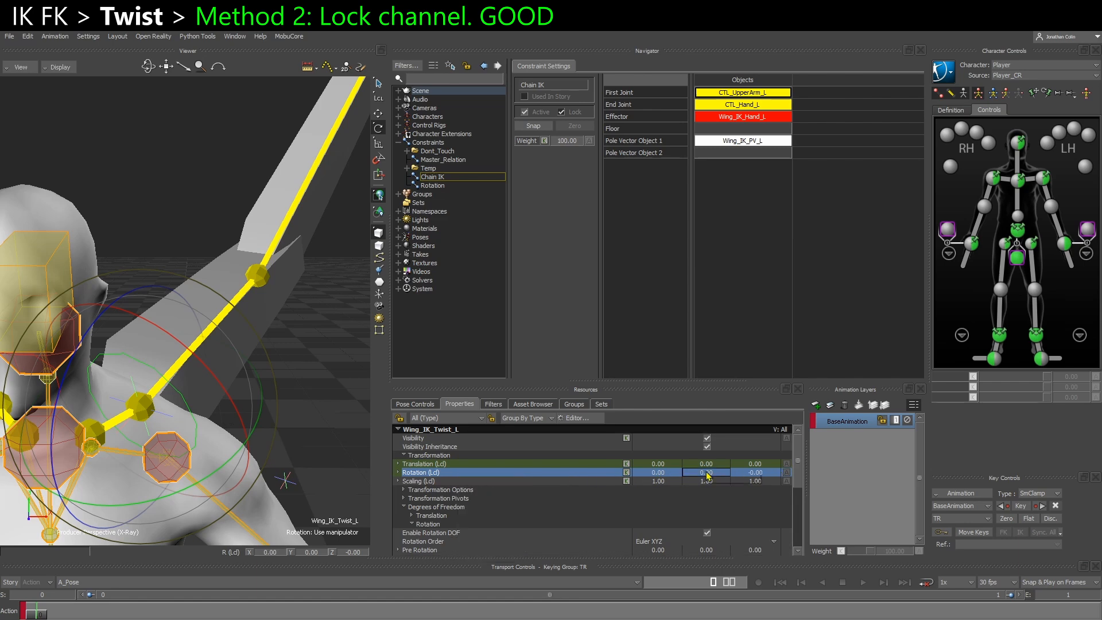
right_click(718, 476)
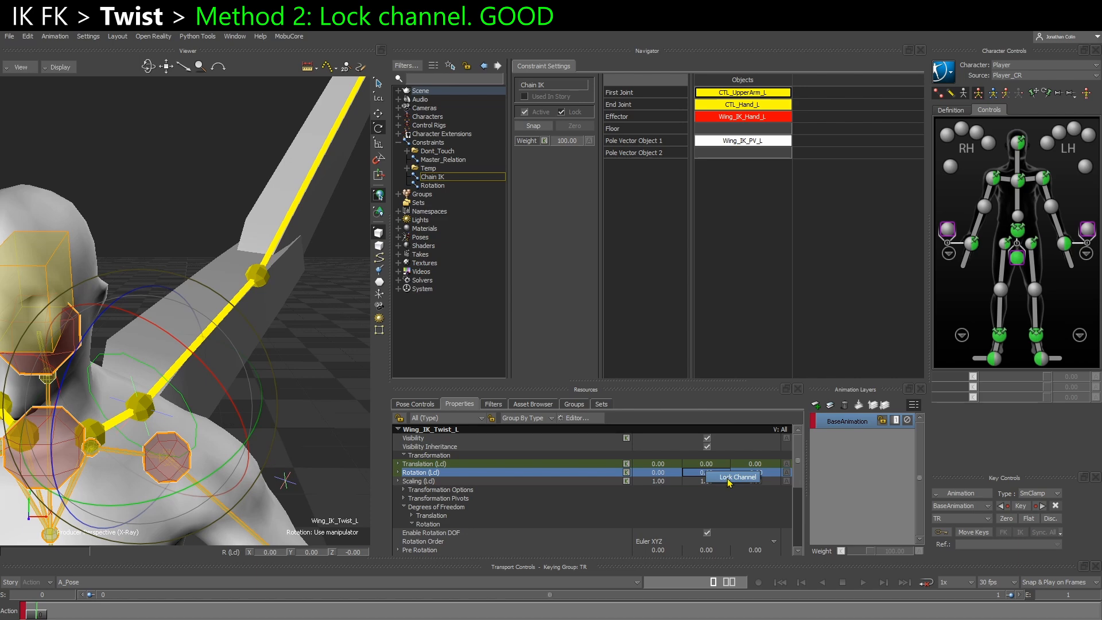
left_click(735, 478)
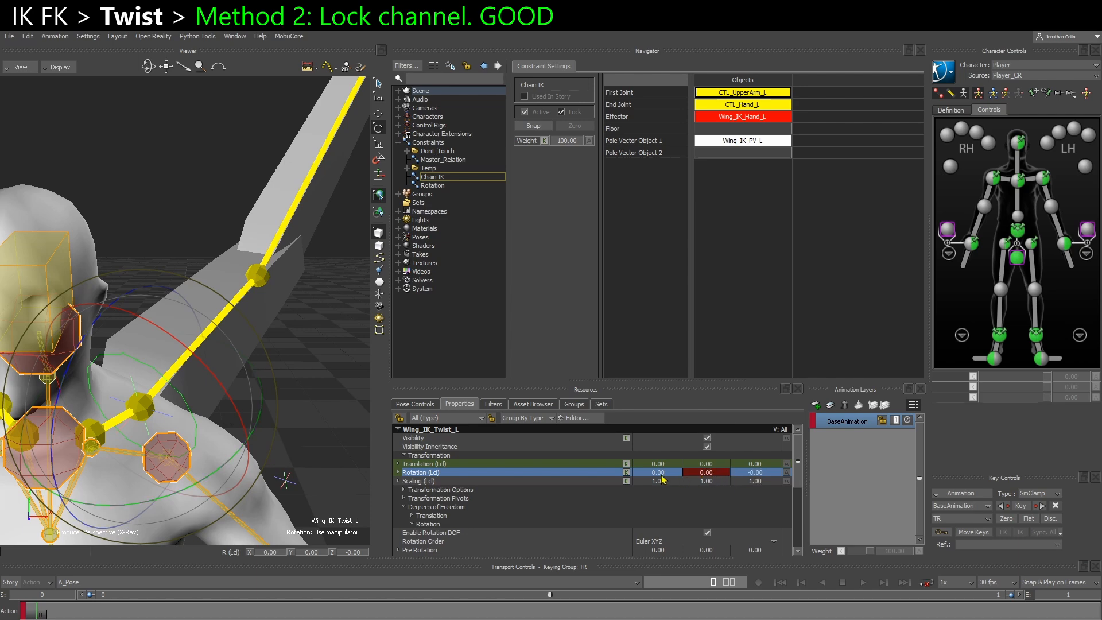
Try locking all of Wing_IK_Twist_L's local Rotation channels and unlock them again
right_click(654, 474)
left_click(680, 484)
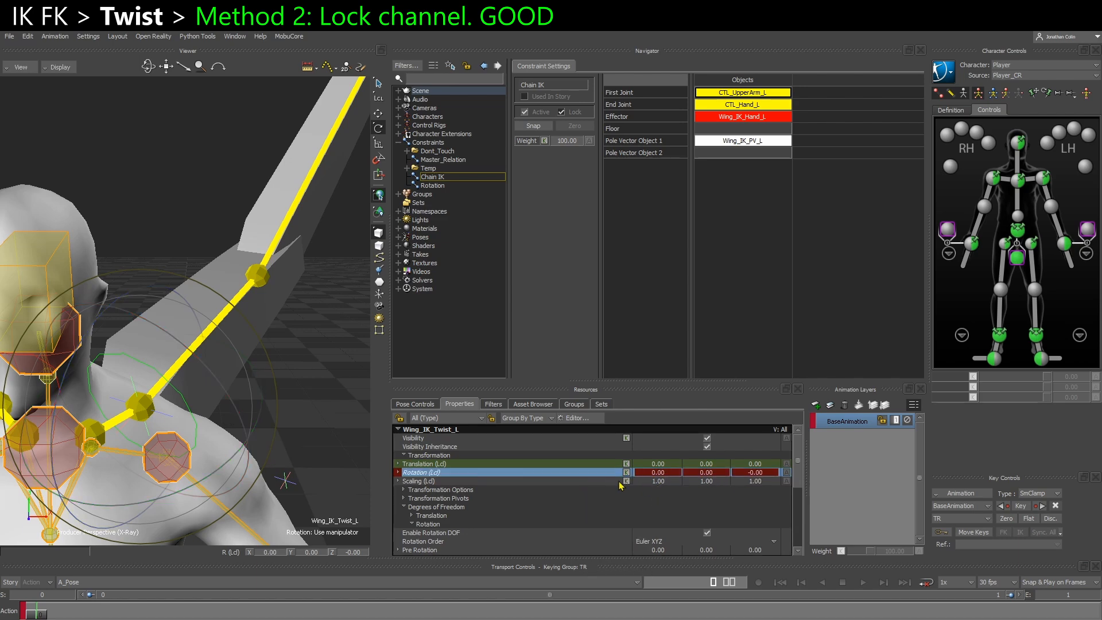
right_click(606, 477)
left_click(632, 487)
Lock the Y and Z channels of Wing_IK_Twist_L's local Rotation, leaving X unlocked
left_click(706, 472)
right_click(712, 475)
left_click(734, 479)
right_click(746, 474)
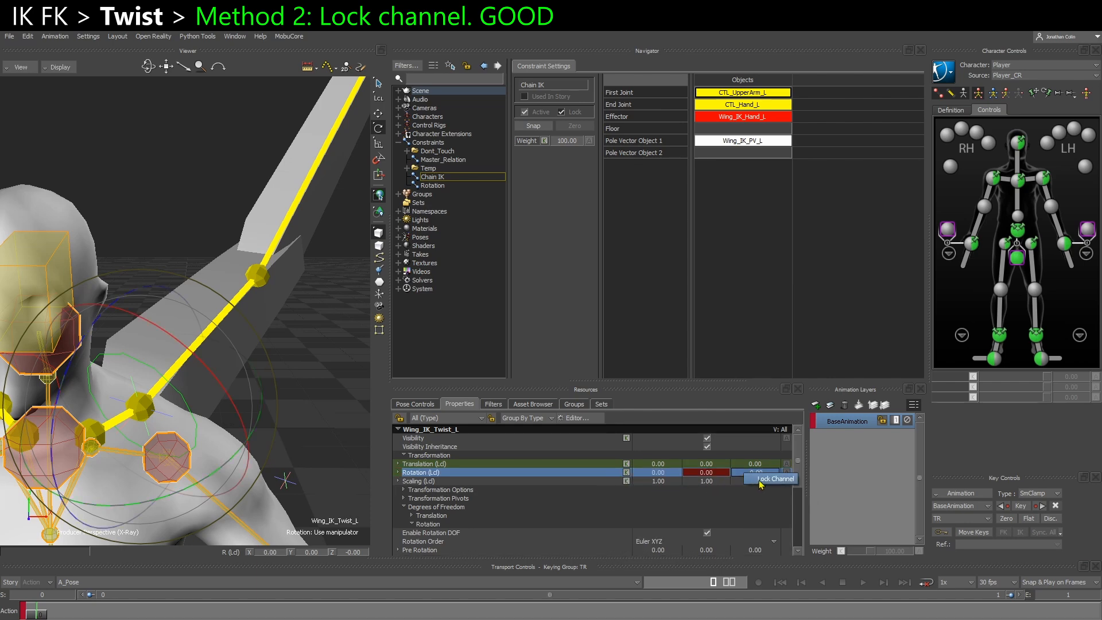
left_click(763, 480)
Unlock Wing_IK_Twist_L's Rotation Y channel to compare the manipulator rings, and lock it again
mouse_move(251, 473)
left_mouse_down("ctrl+shift")
mouse_move(271, 380)
mouse_move(250, 460)
mouse_move(246, 452)
left_mouse_up("ctrl+shift")
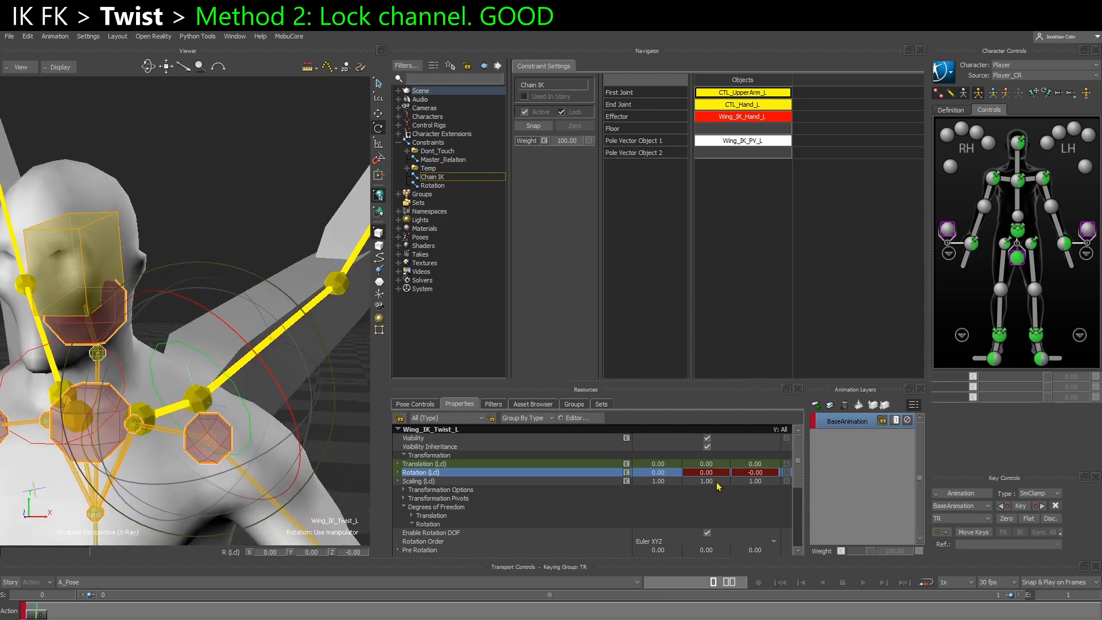
right_click(717, 476)
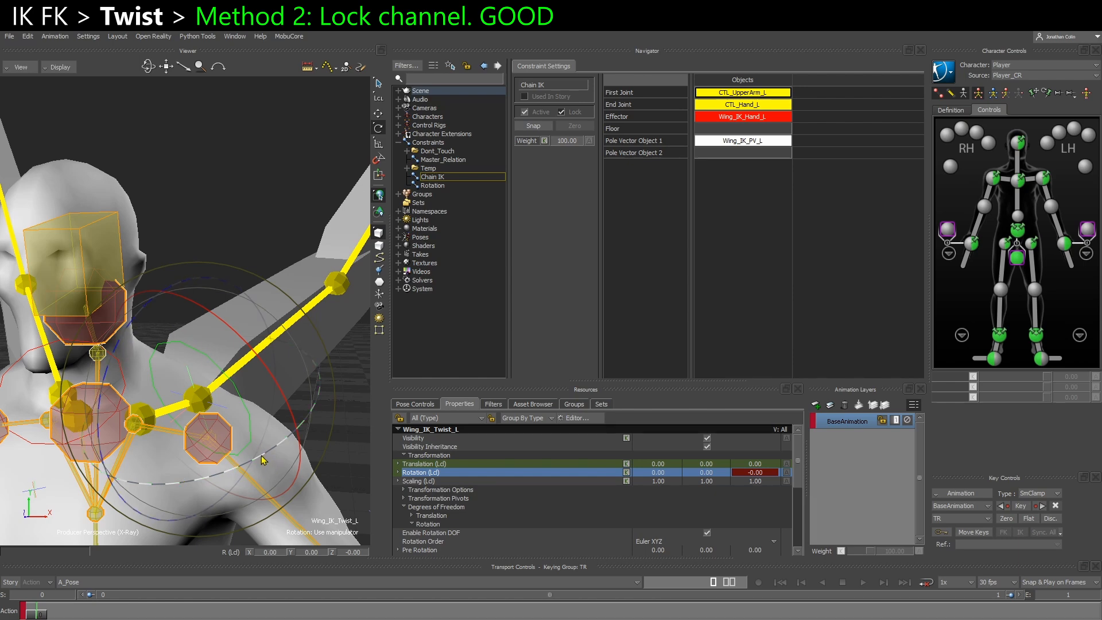
right_click(707, 478)
left_click(724, 485)
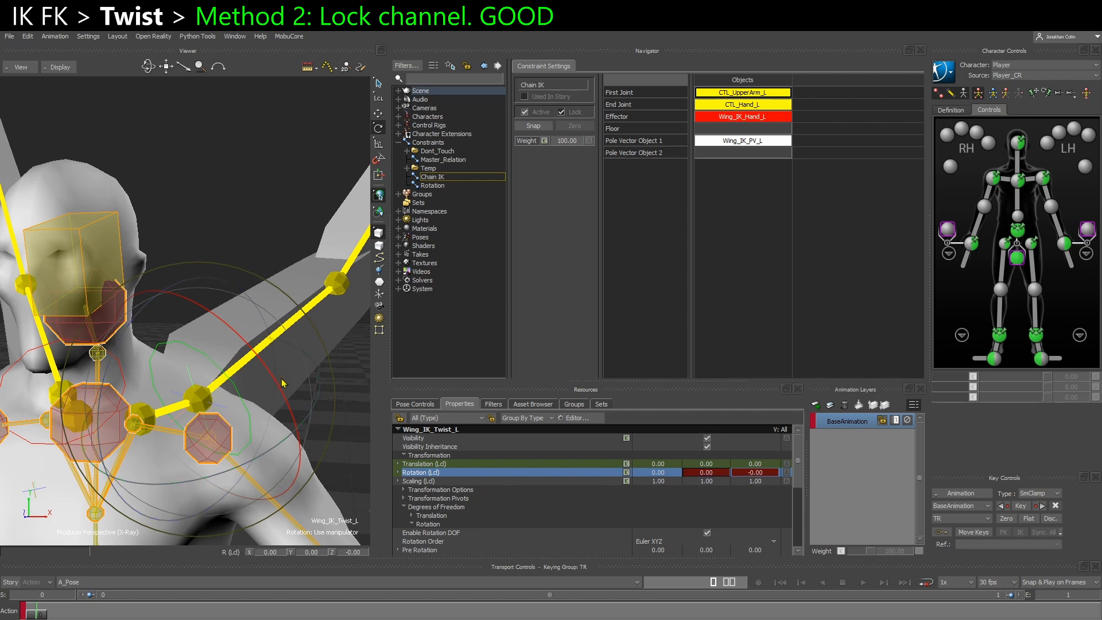
Test rotating Wing_IK_Twist_L with its Y and Z channels locked and undo the test rotations
left_click_drag(283, 384, 261, 434, "ctrl+shift")
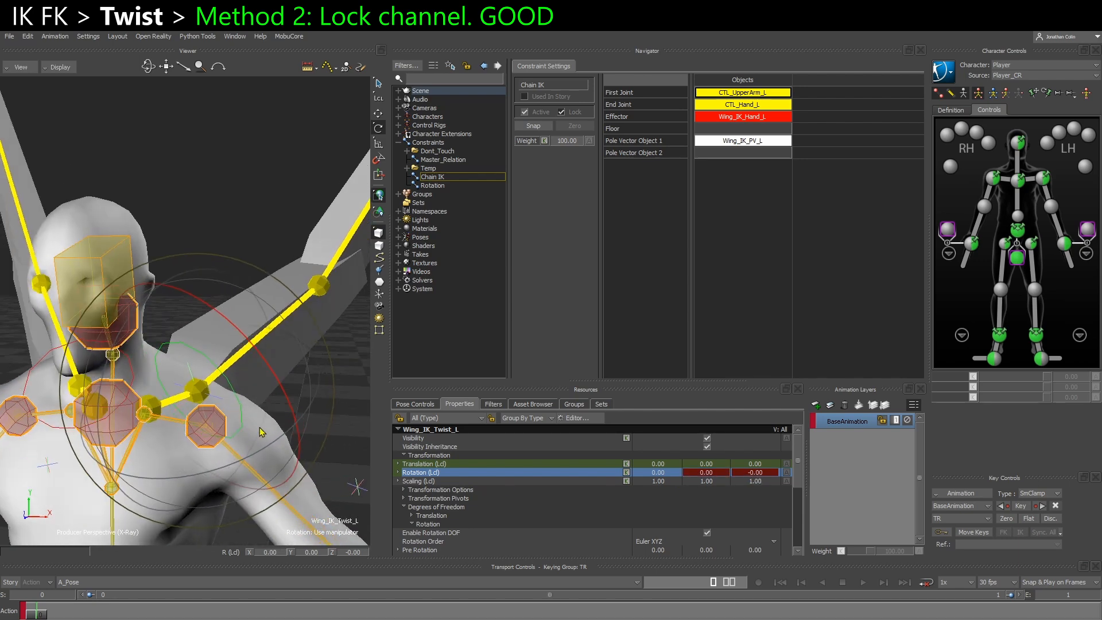
left_click_drag(270, 402, 249, 268)
key("ctrl+z")
key("ctrl+z")
key("ctrl+z")
left_click_drag(171, 427, 230, 434, "ctrl+shift")
key("ctrl+z")
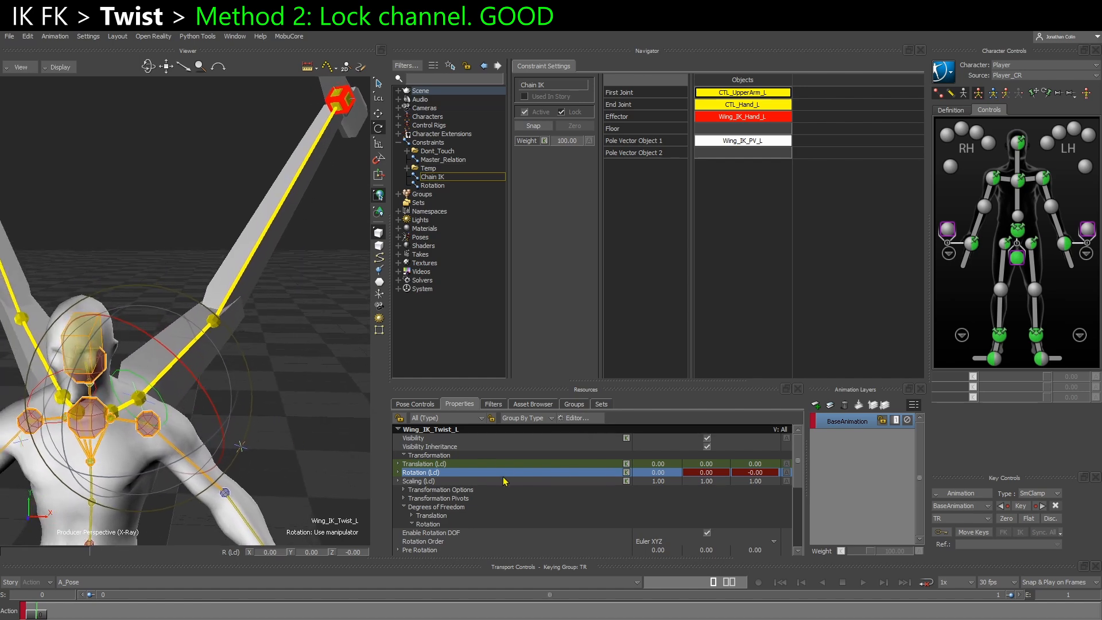
Select Wing_IK_Hand_L and translate it inward above the head to about -33.32, -33.74, 72.07
left_click_drag(291, 396, 271, 366, "shift")
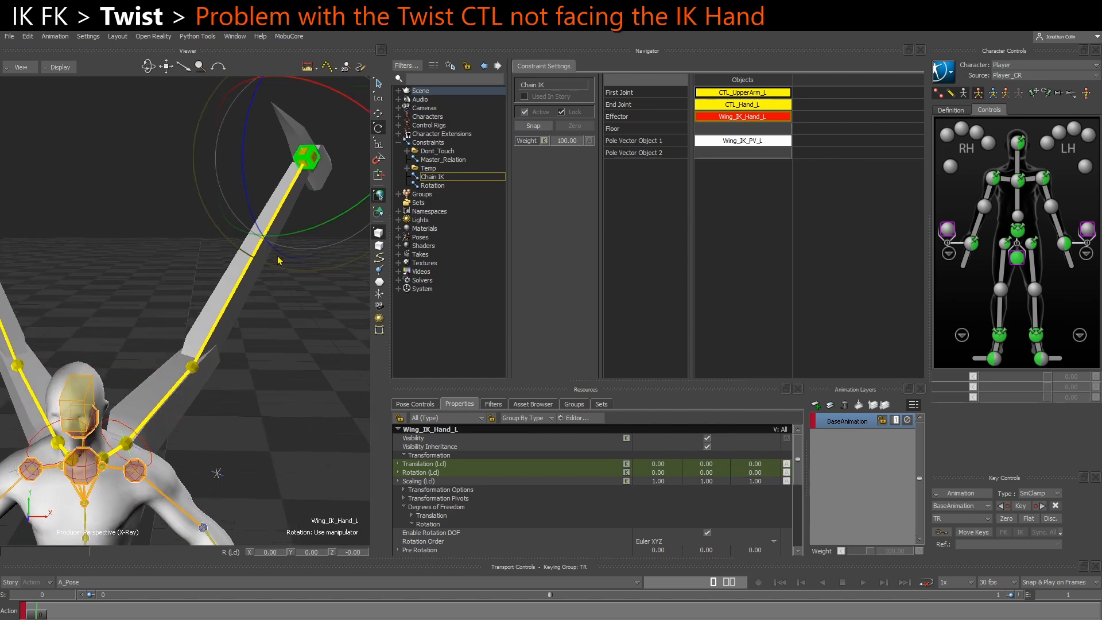
mouse_move(283, 246)
left_mouse_down("ctrl")
mouse_move(290, 263)
mouse_move(275, 265)
left_mouse_up("ctrl")
key("t")
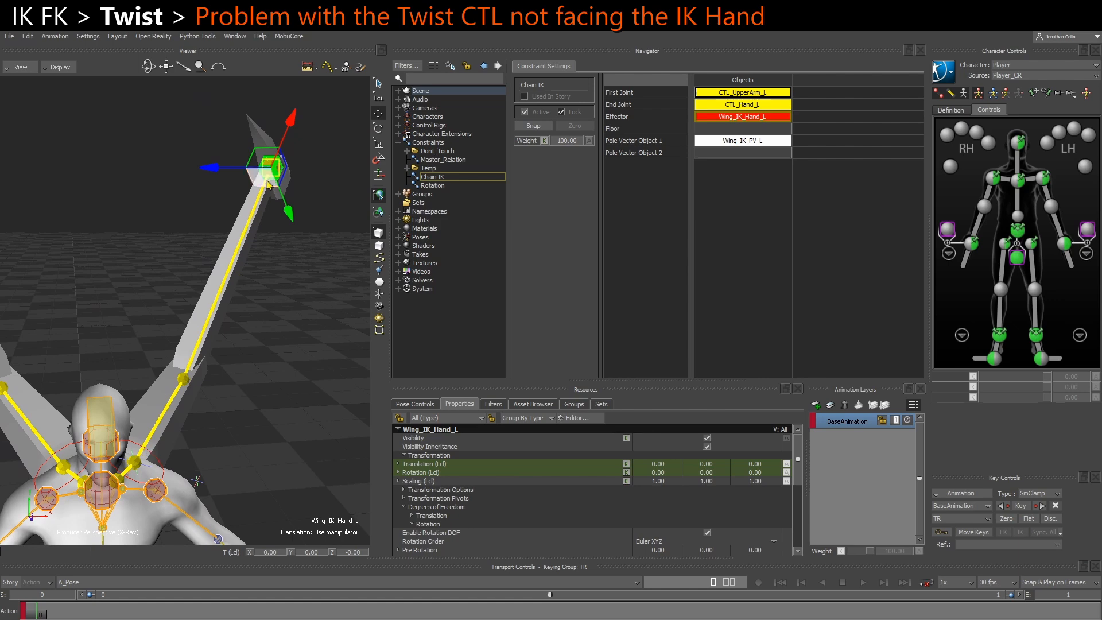
left_click_drag(184, 392, 242, 288, "ctrl+shift")
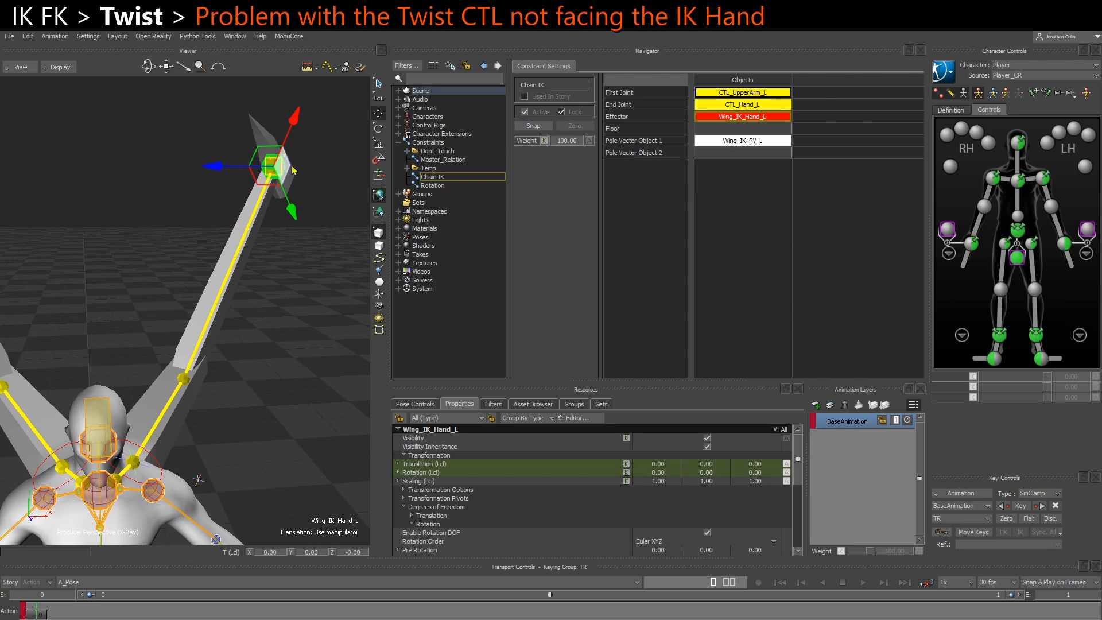
left_click_drag(275, 168, 82, 170)
left_click_drag(128, 195, 117, 147, "alt")
left_click_drag(144, 216, 179, 247, "alt")
left_click_drag(81, 151, 71, 150)
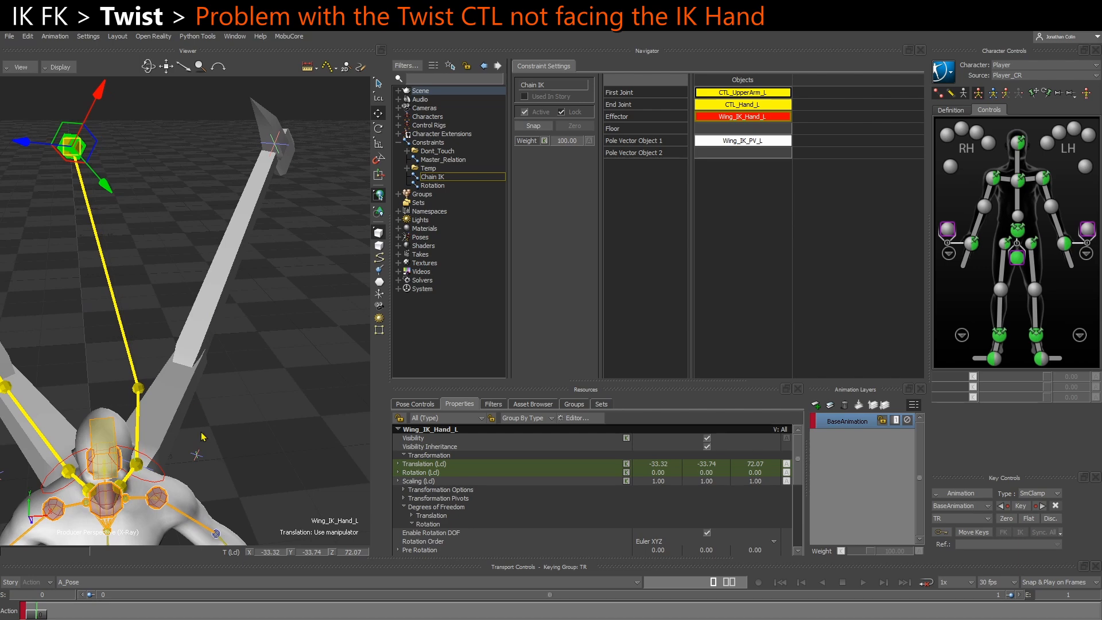
Rotate Wing_IK_Twist_L about its X axis to about -6.62 degrees after undoing a first test rotation
left_click(160, 480)
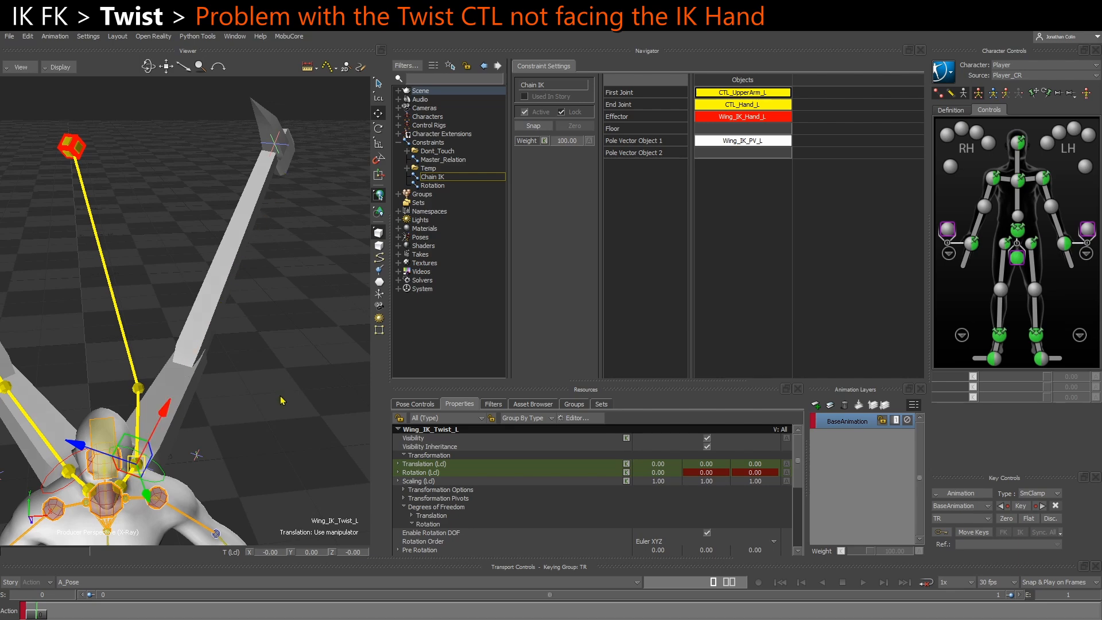
left_click_drag(248, 411, 177, 413, "ctrl+shift")
key("r")
left_click_drag(272, 449, 212, 484, "ctrl+shift")
key("ctrl+z")
left_click_drag(266, 439, 254, 467, "ctrl+shift")
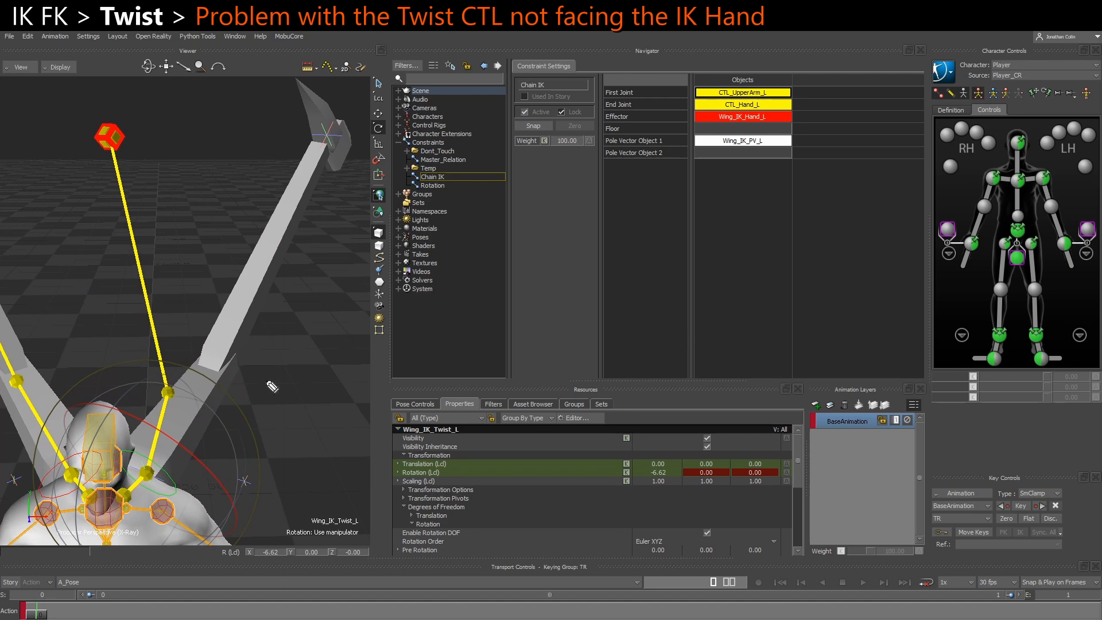
mouse_move(148, 434)
left_mouse_down()
mouse_move(101, 196)
mouse_move(106, 206)
left_mouse_up()
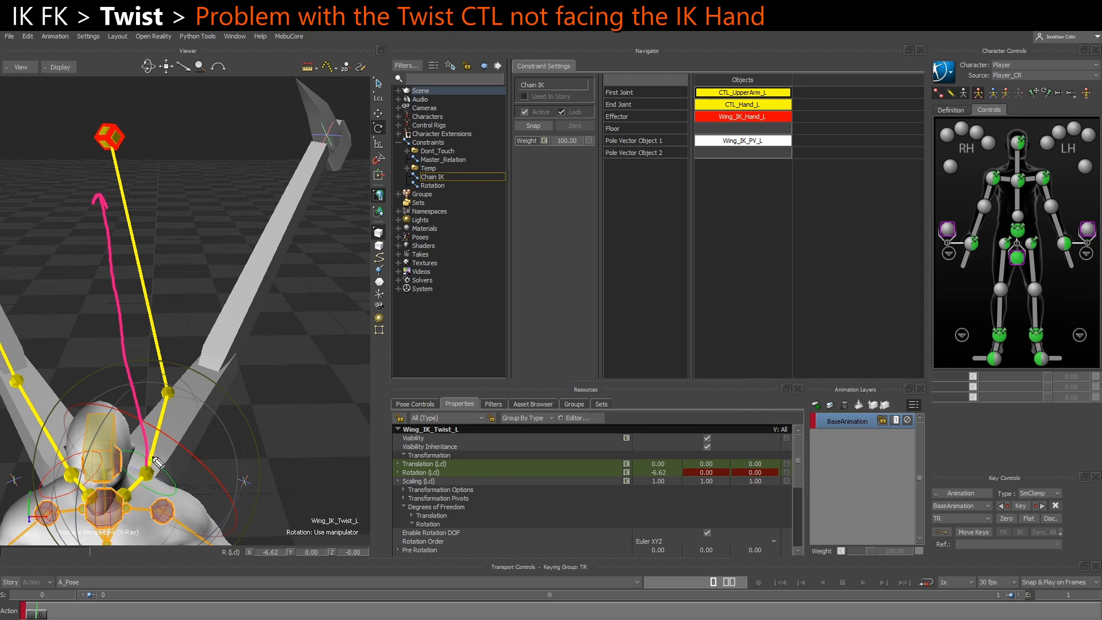
mouse_move(159, 469)
left_mouse_down()
mouse_move(272, 302)
mouse_move(290, 296)
mouse_move(287, 317)
left_mouse_up()
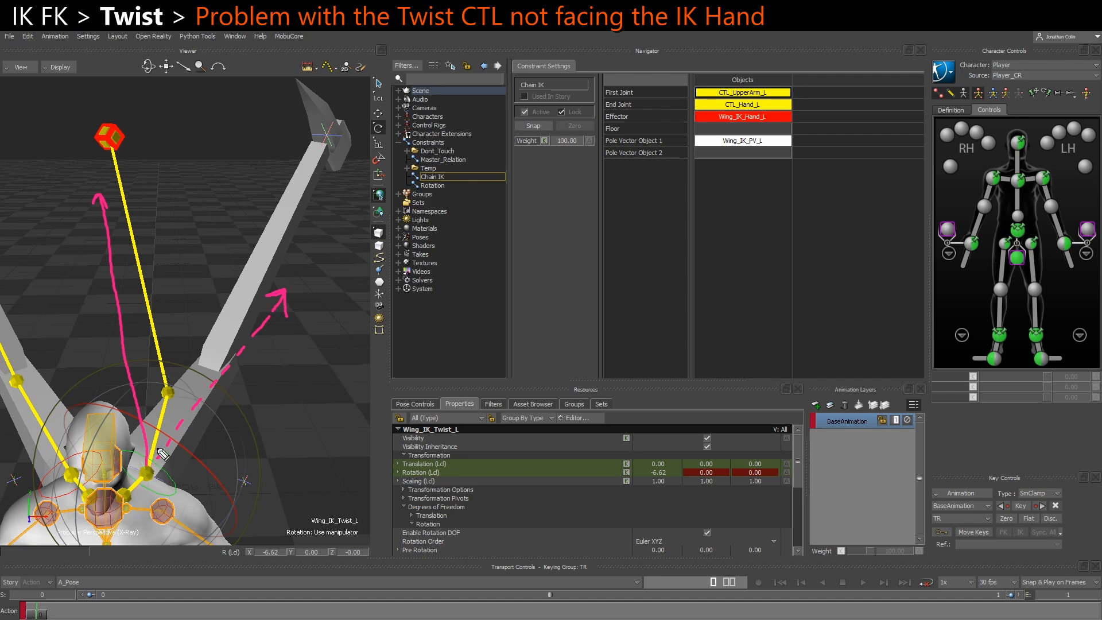
mouse_move(159, 447)
left_mouse_down()
mouse_move(167, 463)
mouse_move(222, 483)
mouse_move(224, 468)
left_mouse_up()
mouse_move(109, 322)
left_mouse_down()
mouse_move(86, 319)
mouse_move(138, 278)
mouse_move(192, 337)
mouse_move(141, 337)
mouse_move(151, 343)
left_mouse_up()
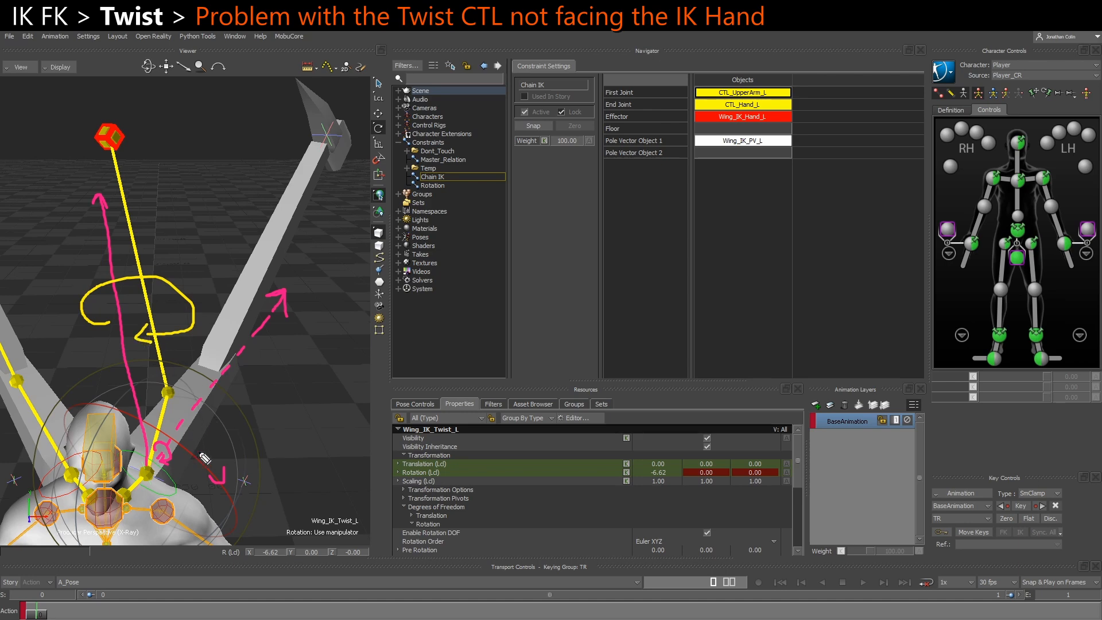
mouse_move(211, 451)
left_mouse_down()
mouse_move(227, 434)
mouse_move(184, 402)
mouse_move(178, 426)
left_mouse_up()
mouse_move(86, 210)
left_mouse_down()
mouse_move(99, 191)
mouse_move(112, 205)
left_mouse_up()
left_click_drag(170, 440, 245, 355)
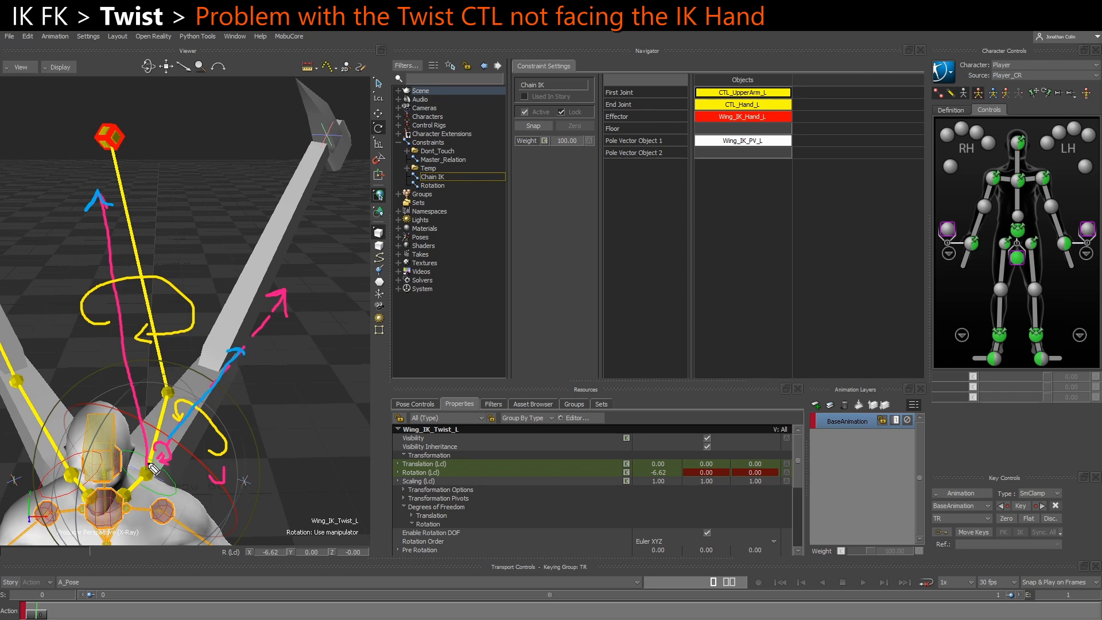
left_click_drag(144, 468, 153, 472)
key("Escape")
Test rotating Wing_IK_Twist_L again relative to the displaced IK hand and undo the rotation
left_click_drag(283, 415, 251, 411, "ctrl+shift")
left_click_drag(123, 476, 195, 499)
key("ctrl+z")
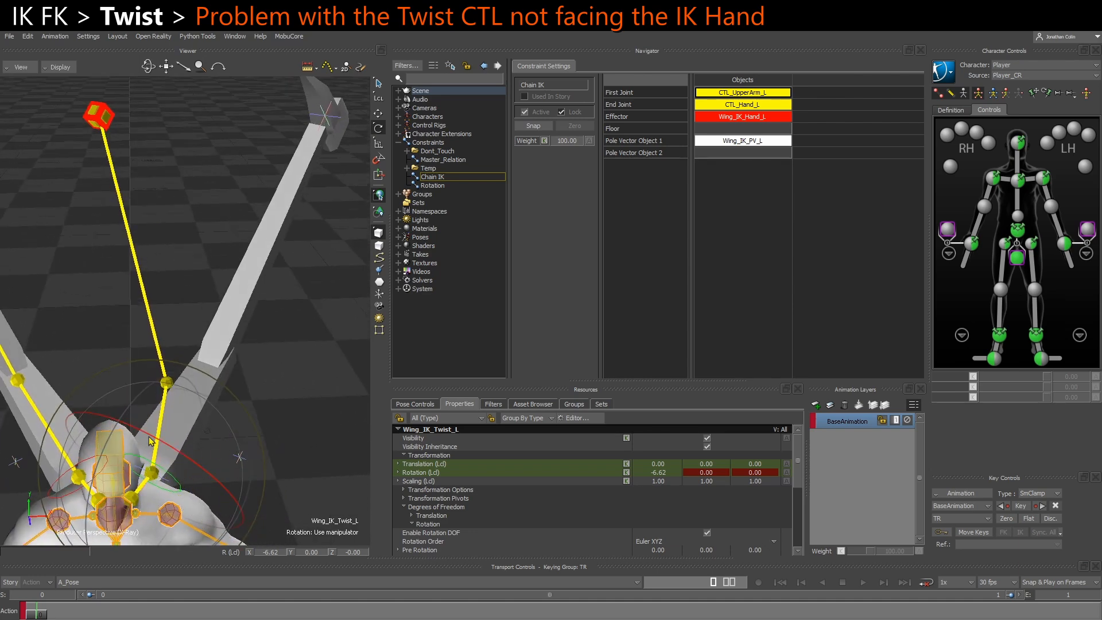
left_click_drag(94, 208, 134, 125)
left_click(98, 127)
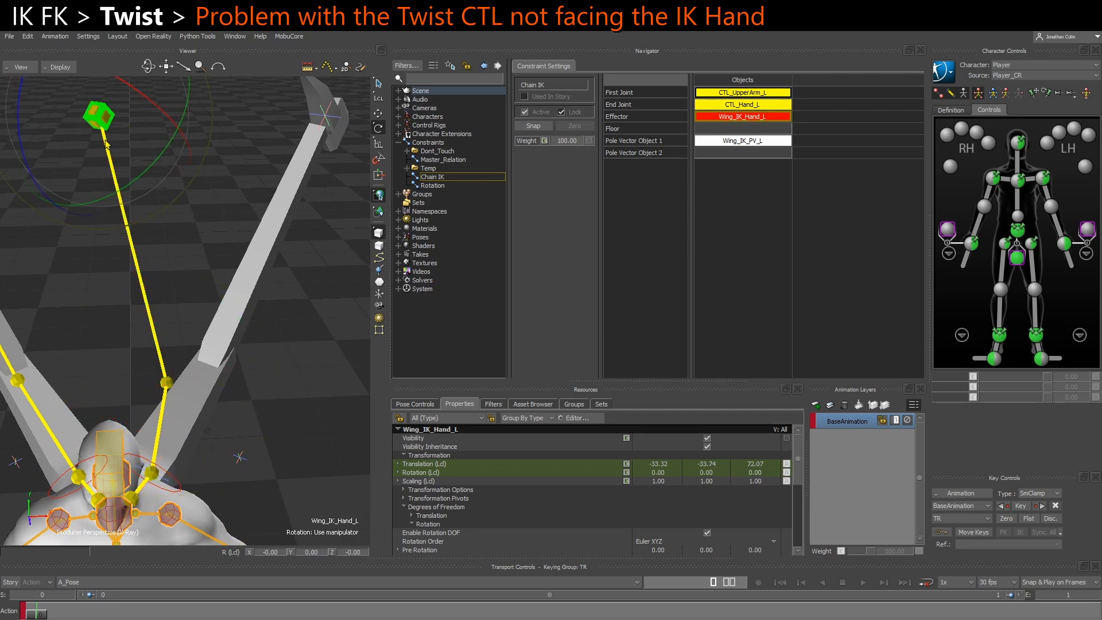
left_click(185, 483)
left_click_drag(189, 394, 170, 365, "alt")
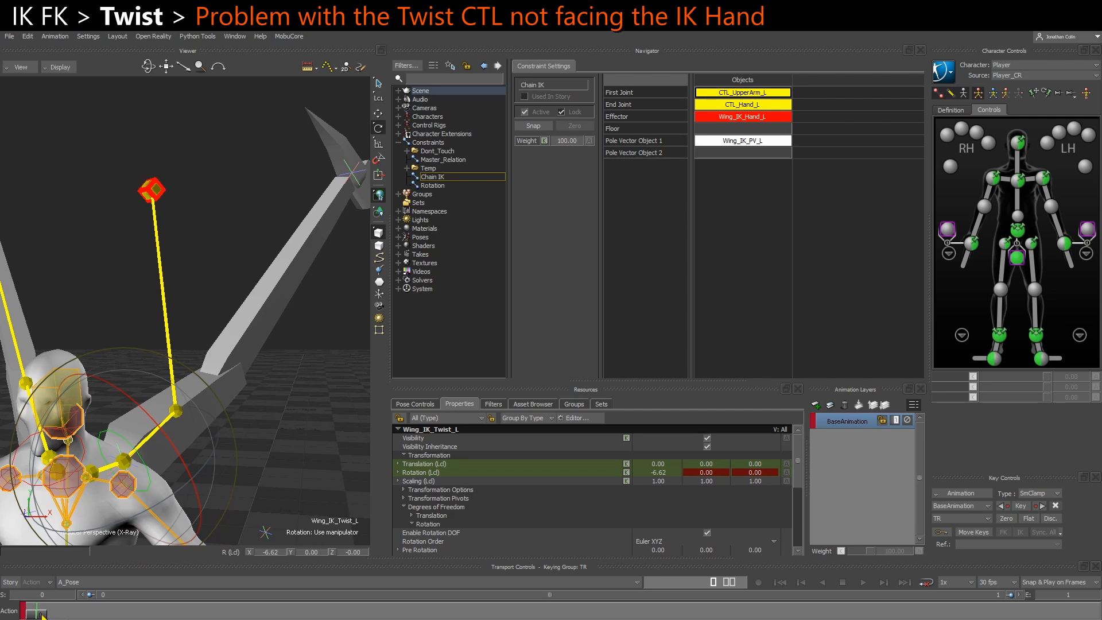
left_click_drag(138, 405, 151, 411, "alt")
Reset Wing_IK_Hand_L's local Translation to 0, 0, 0 and clear the selection
left_click(130, 186)
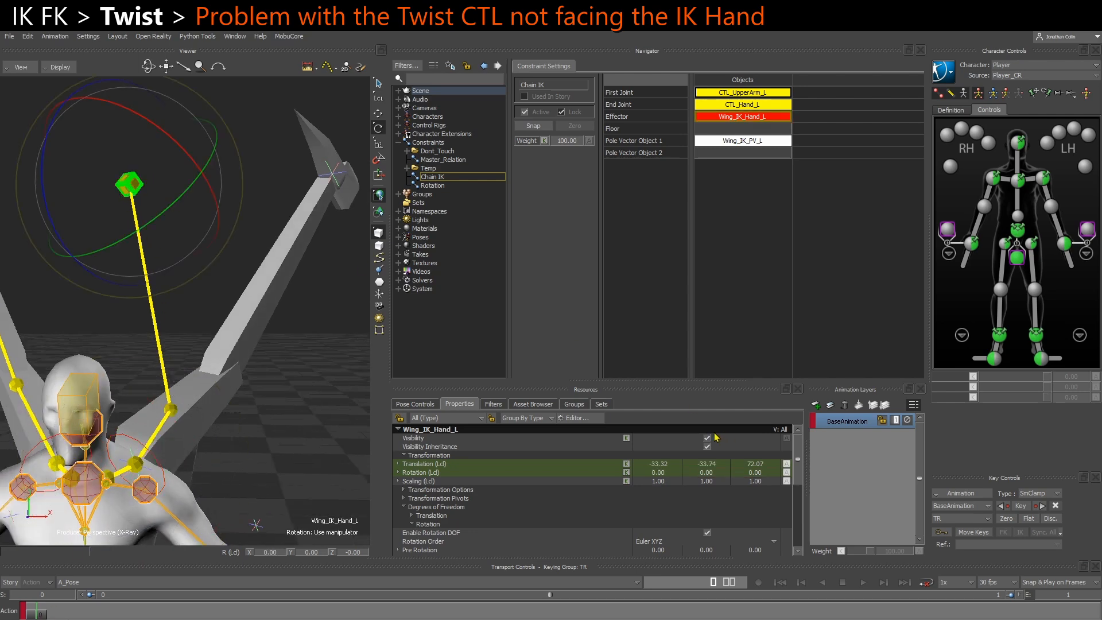
type("0")
key("Tab")
type("0")
key("Tab")
type("0")
key("Return")
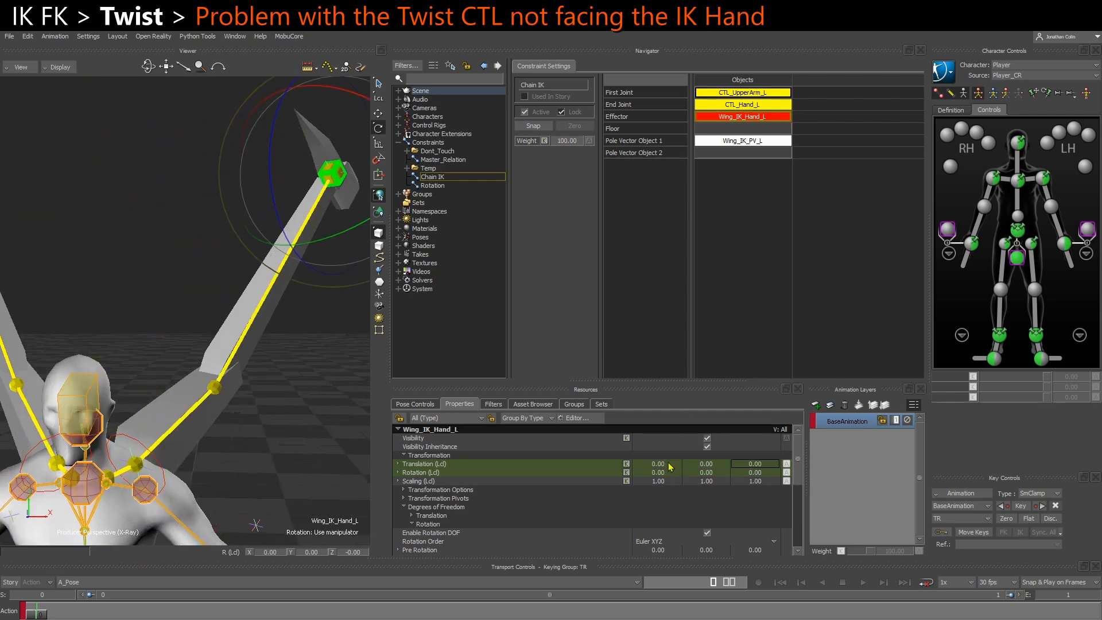
left_click(356, 444)
left_click_drag(327, 444, 224, 448, "alt")
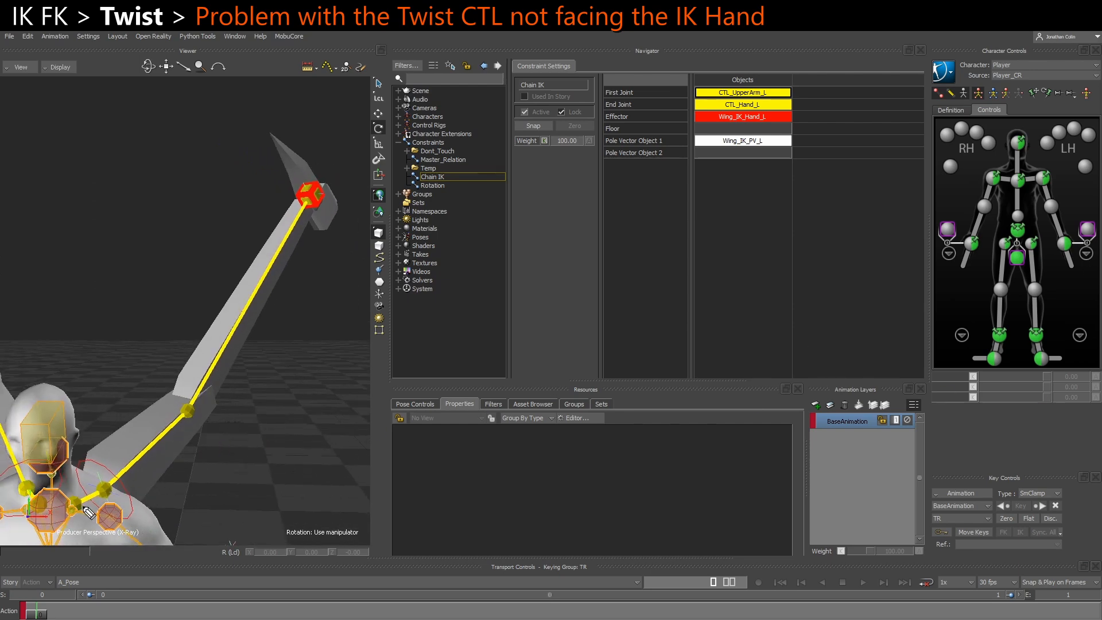
left_click(103, 489)
left_click(189, 410, "shift")
left_click(319, 194, "shift")
mouse_move(330, 396)
left_mouse_down()
mouse_move(330, 430)
mouse_move(289, 452)
mouse_move(282, 400)
mouse_move(332, 397)
mouse_move(287, 448)
mouse_move(304, 450)
left_mouse_up()
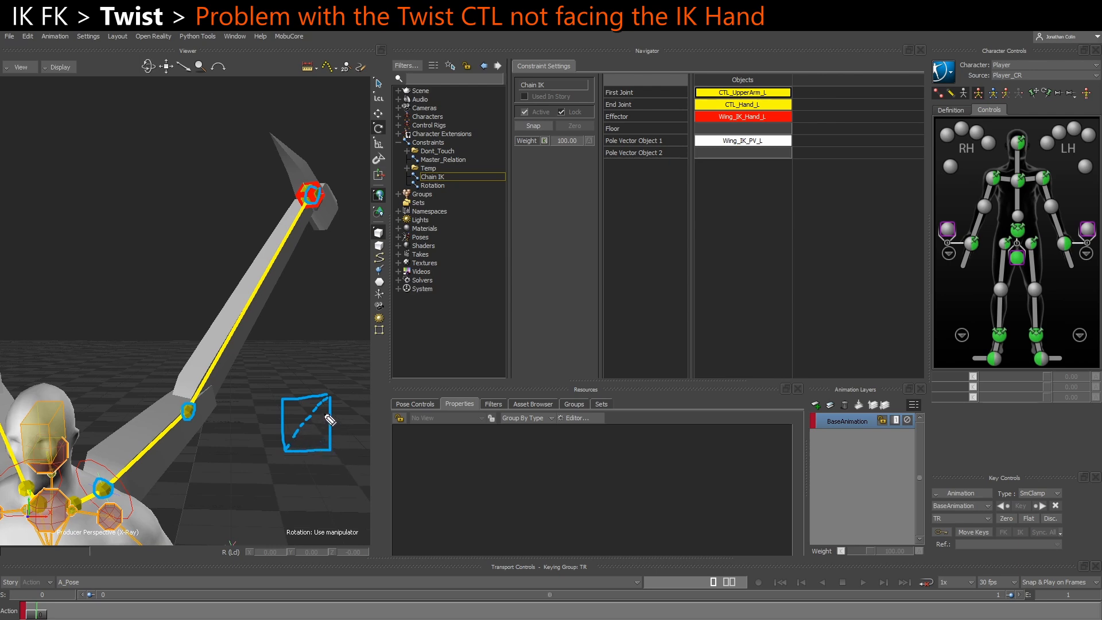
left_click_drag(281, 396, 280, 403)
mouse_move(479, 511)
left_mouse_down()
mouse_move(405, 519)
mouse_move(428, 494)
mouse_move(480, 508)
mouse_move(457, 439)
left_mouse_up()
left_click_drag(425, 492, 459, 437)
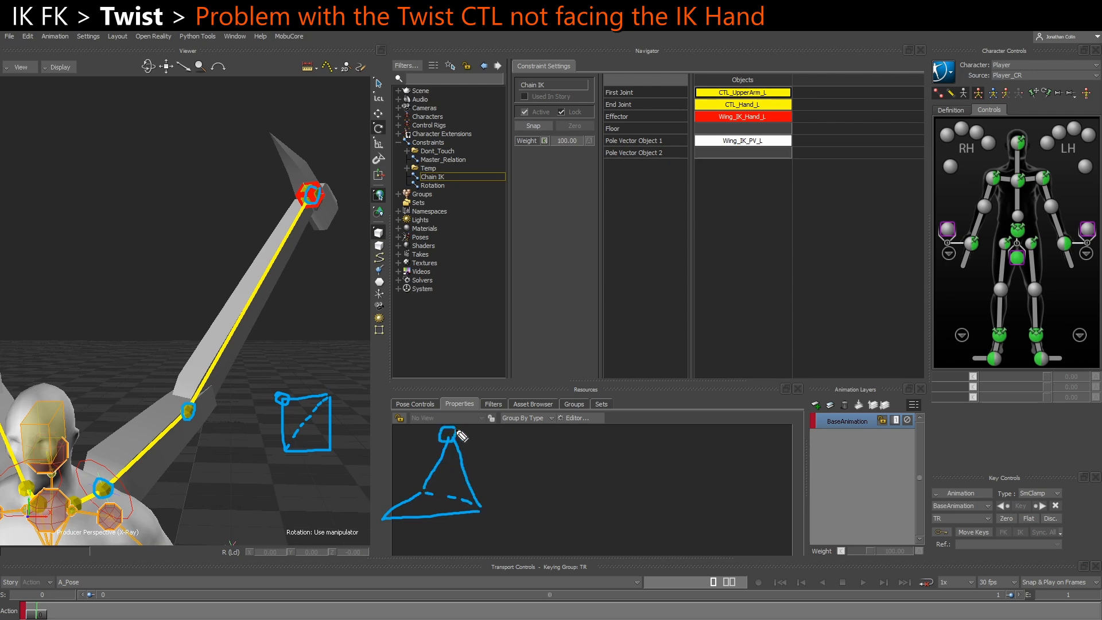
mouse_move(619, 481)
left_mouse_down()
mouse_move(615, 489)
mouse_move(656, 497)
mouse_move(622, 484)
left_mouse_up()
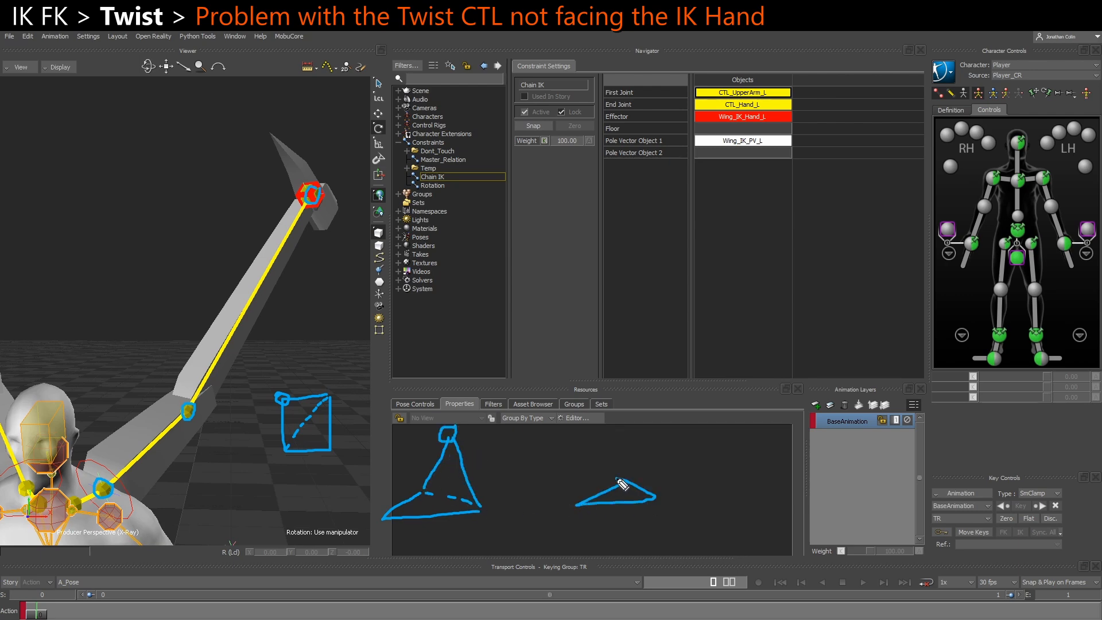
left_click_drag(110, 478, 303, 207)
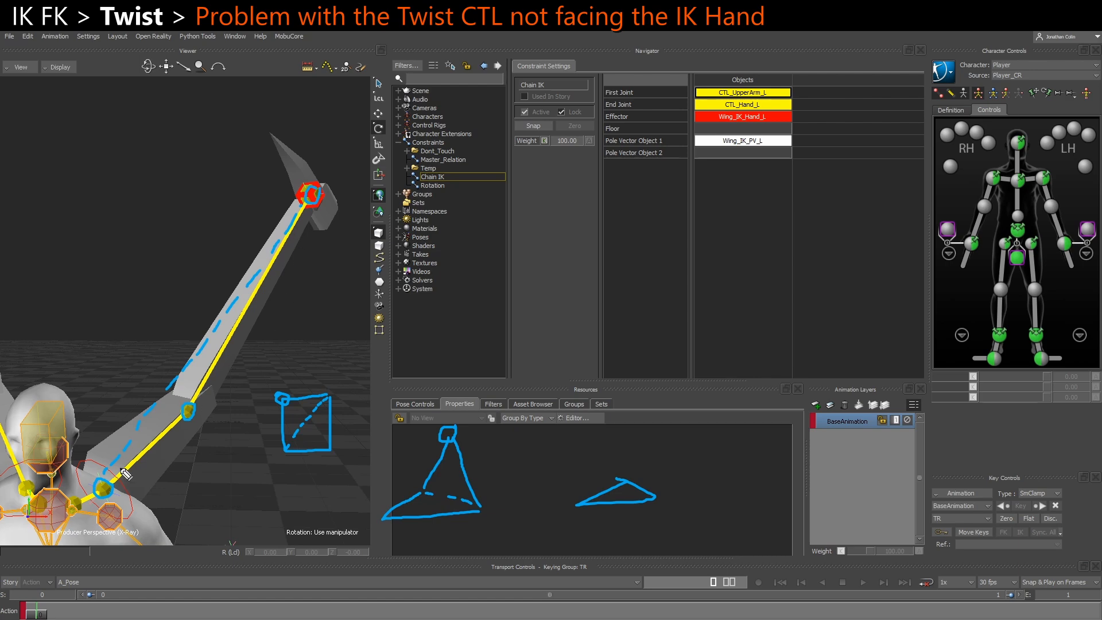
mouse_move(111, 485)
left_mouse_down()
mouse_move(207, 390)
mouse_move(271, 264)
left_mouse_up()
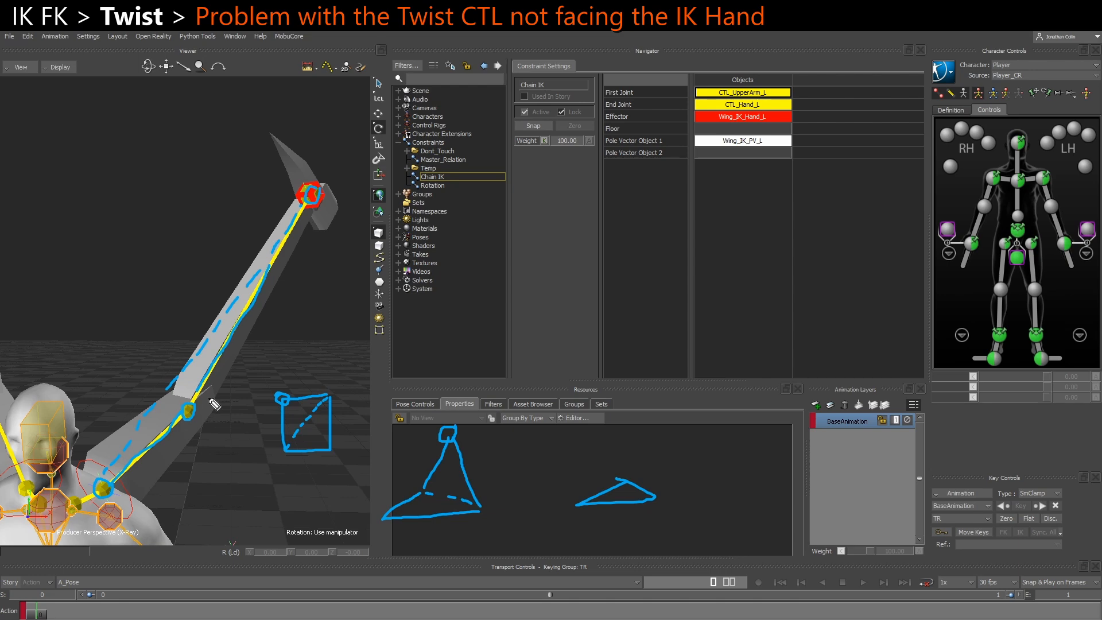
mouse_move(195, 413)
left_mouse_down()
mouse_move(224, 424)
mouse_move(215, 432)
left_mouse_up()
left_click_drag(171, 403, 174, 400)
mouse_move(296, 162)
left_mouse_down()
mouse_move(267, 147)
mouse_move(149, 222)
mouse_move(93, 403)
mouse_move(93, 459)
mouse_move(95, 439)
left_mouse_up()
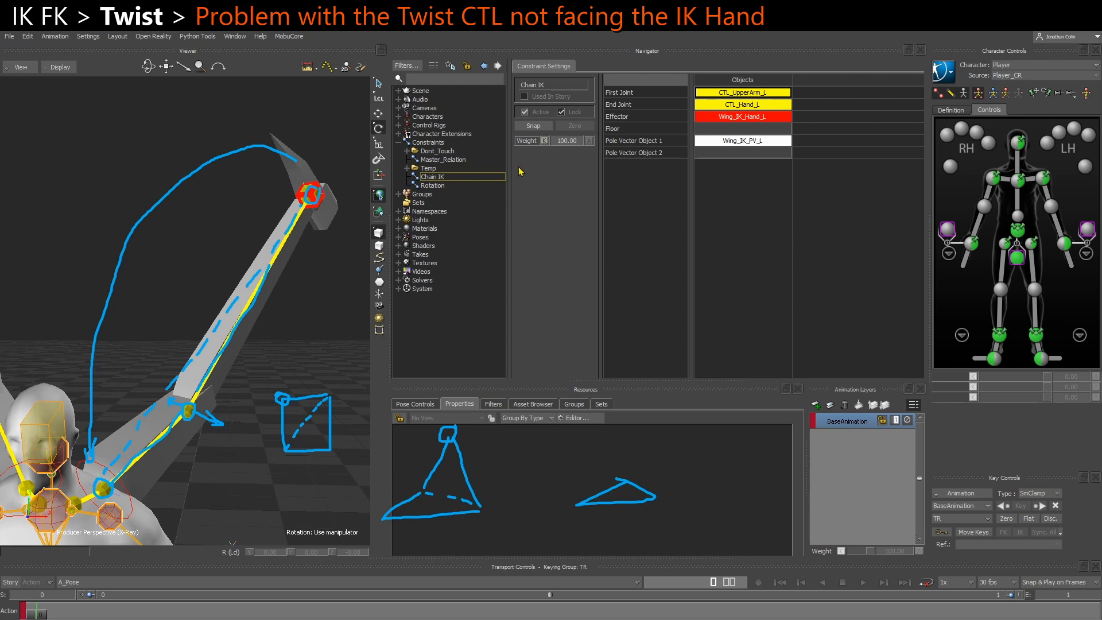
Deactivate the Chain IK constraint, test bending CTL_LowerArm_L about its Z axis and undo the rotation
left_click(519, 111)
left_click(229, 328)
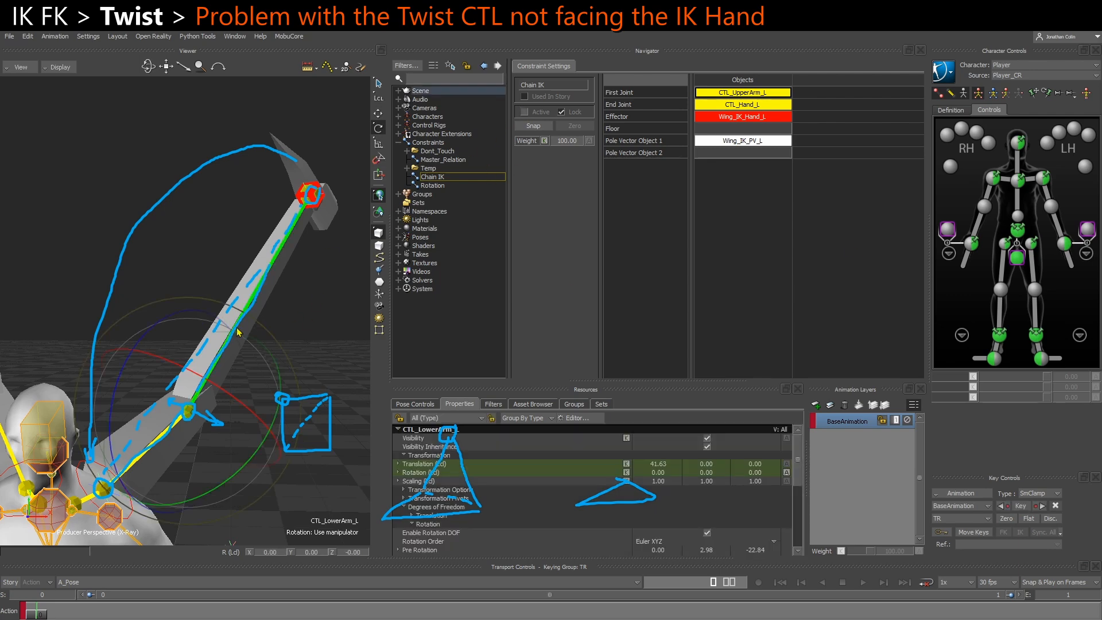
left_click_drag(262, 468, 102, 430)
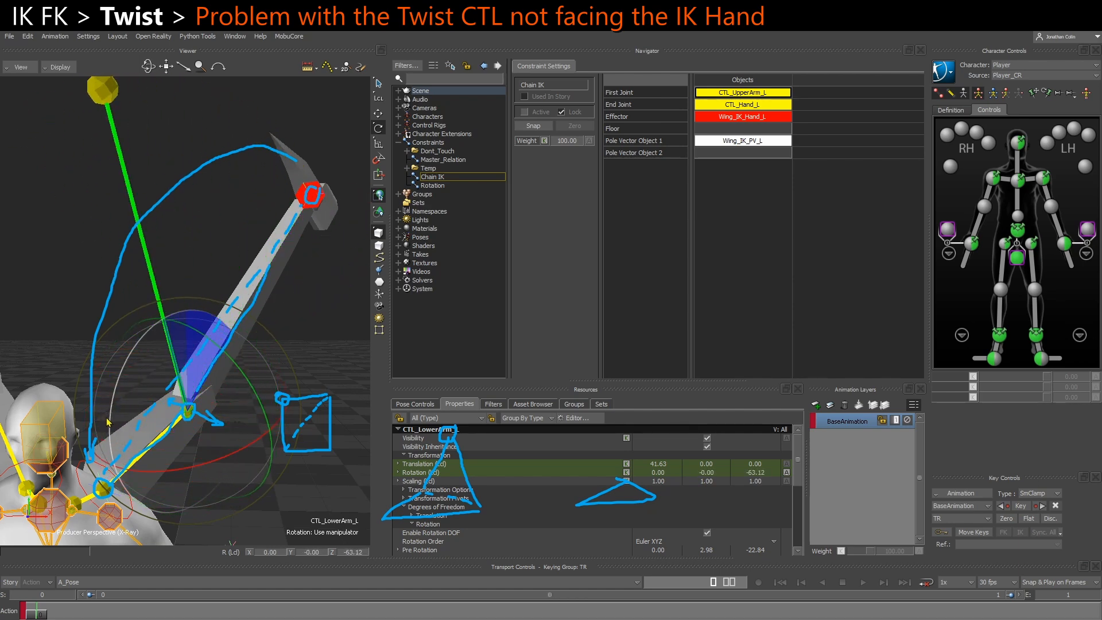
key("ctrl+z")
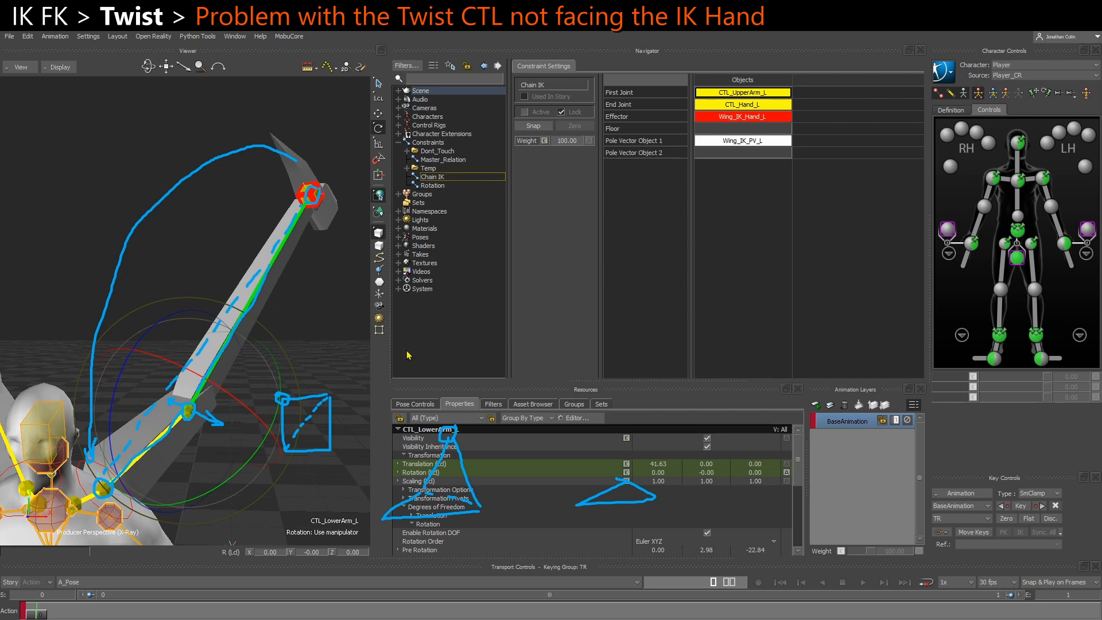
key("Escape")
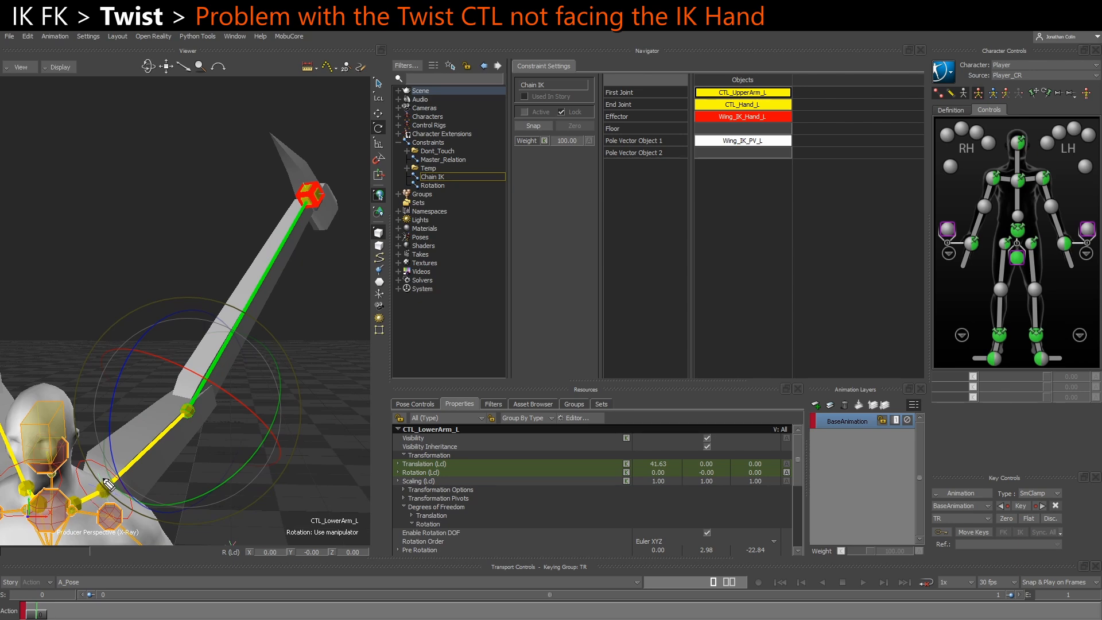
left_click_drag(109, 482, 300, 213)
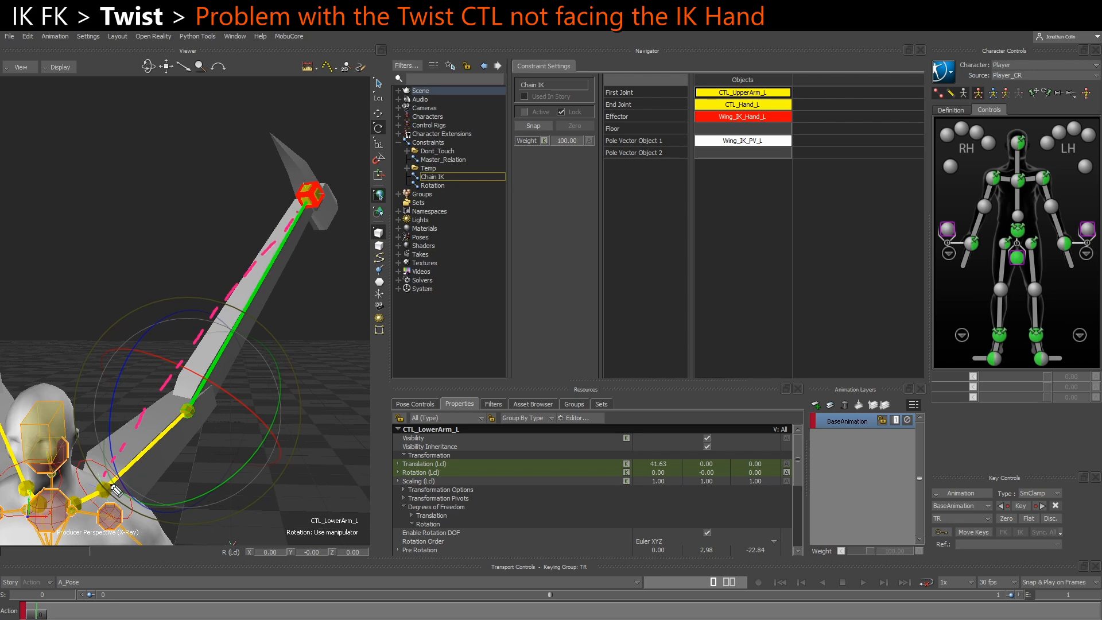
mouse_move(109, 493)
left_mouse_down()
mouse_move(98, 489)
mouse_move(114, 485)
left_mouse_up()
left_click_drag(131, 441, 130, 455)
left_click_drag(146, 408, 145, 438)
mouse_move(165, 380)
left_mouse_down()
mouse_move(161, 422)
mouse_move(175, 397)
left_mouse_up()
mouse_move(193, 353)
left_mouse_down()
mouse_move(189, 380)
mouse_move(200, 366)
left_mouse_up()
mouse_move(217, 317)
left_mouse_down()
mouse_move(218, 336)
mouse_move(240, 296)
left_mouse_up()
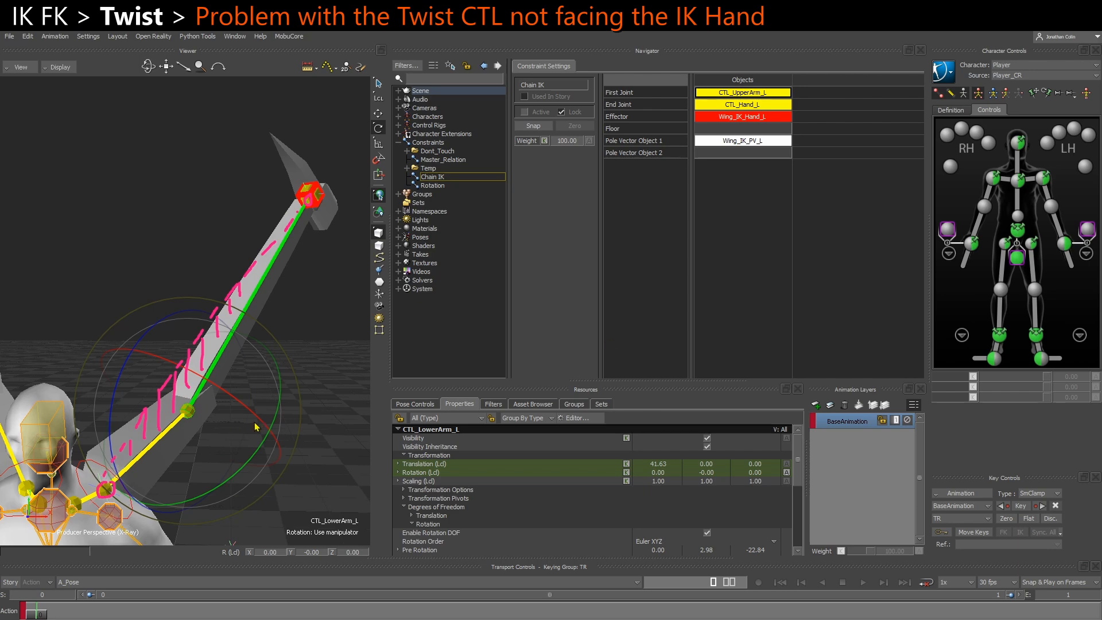
With Chain IK active again, translate Wing_IK_Hand_L inward over the head to about -35.71, -50.00, 58.73
left_click(341, 390)
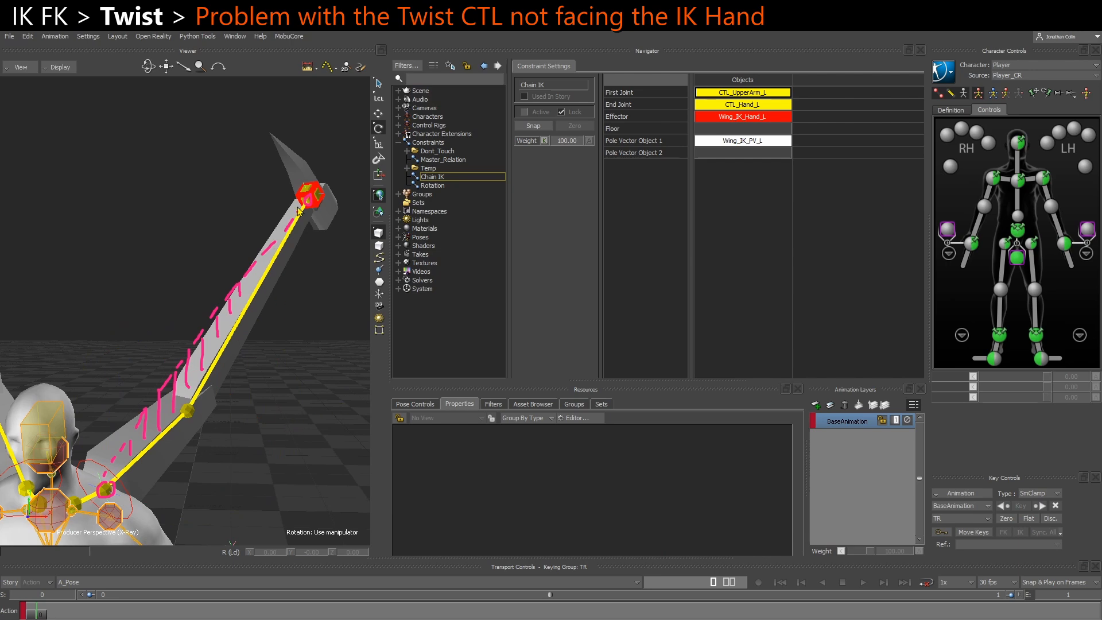
left_click(314, 203)
key("t")
left_click_drag(312, 200, 152, 210)
key("ctrl+z")
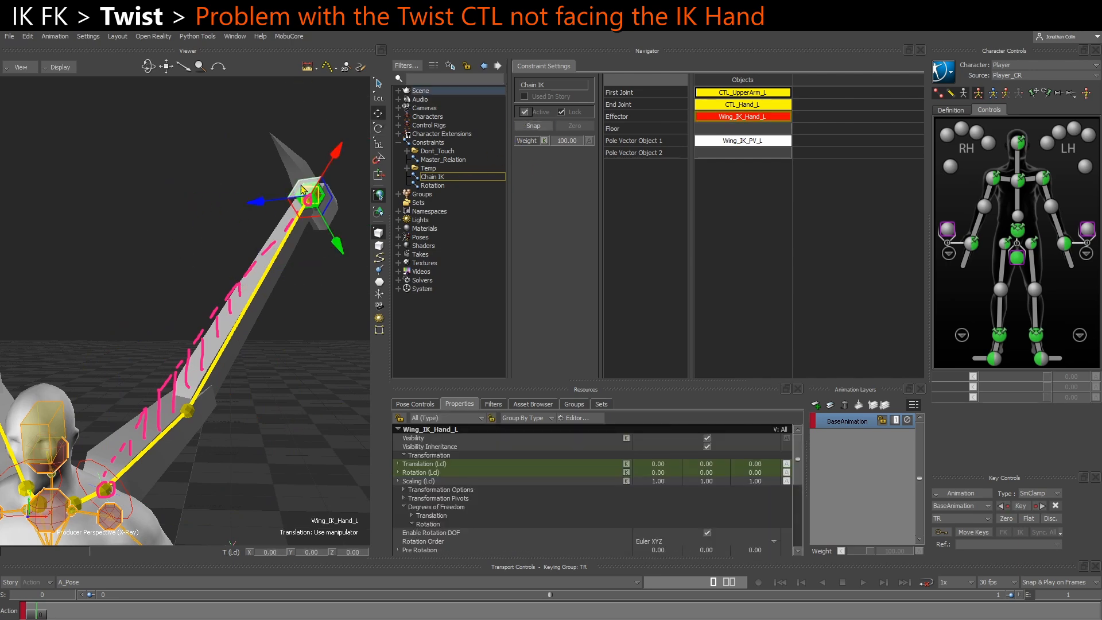
left_click_drag(298, 185, 94, 166)
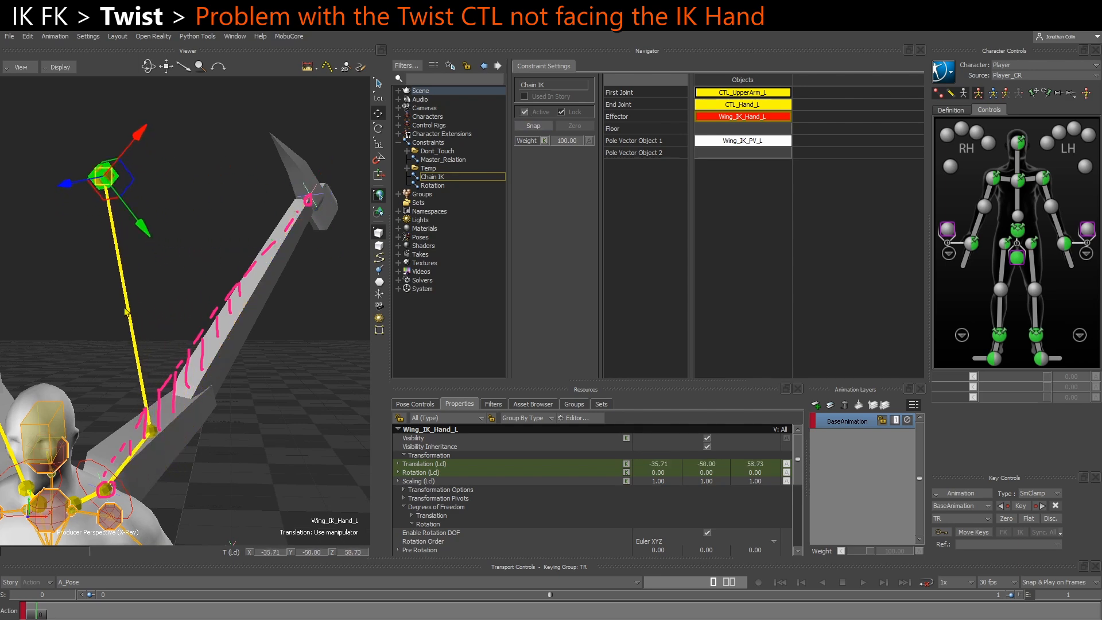
Test rotating Wing_IK_Twist_L about its unlocked X axis while the IK hand is off to the side
left_click(129, 497)
key("r")
left_click_drag(161, 477, 144, 425)
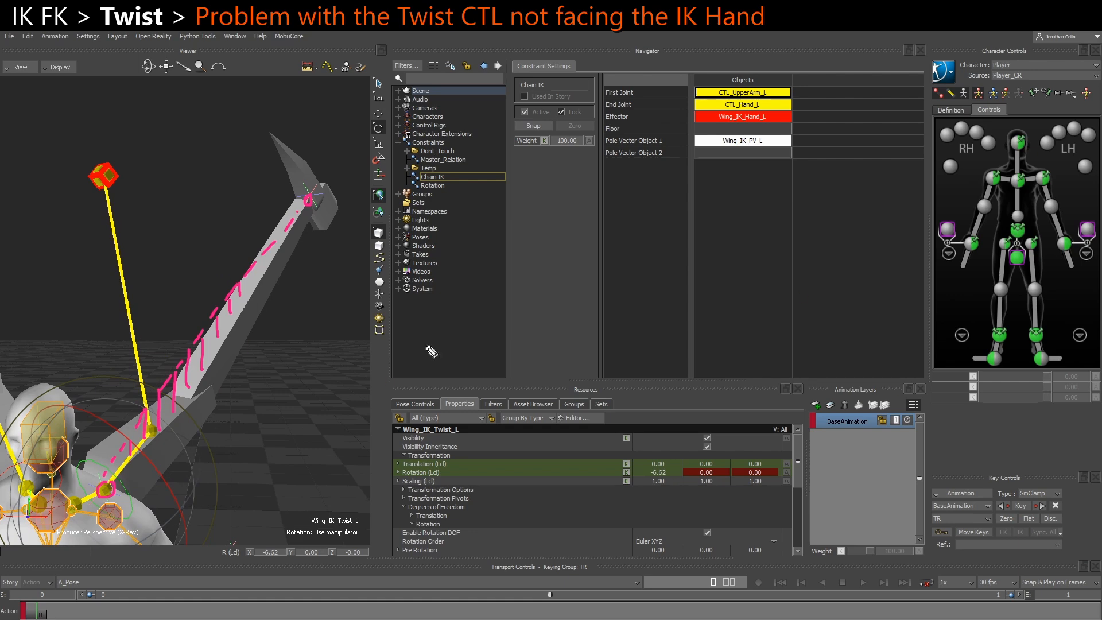
left_click_drag(112, 471, 100, 265)
key("Escape")
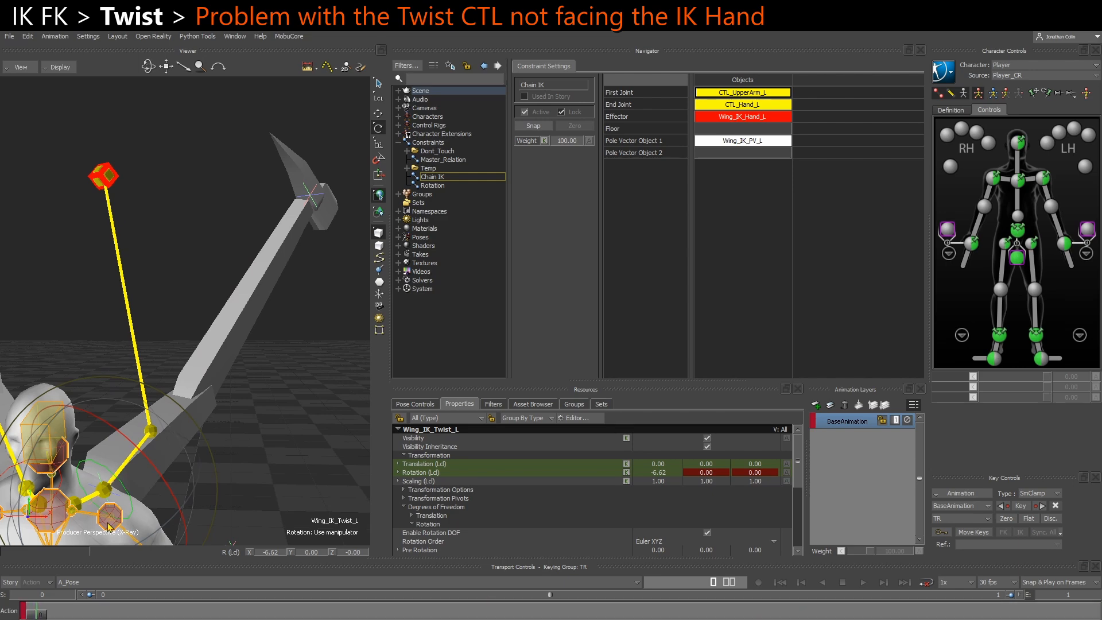
Set Wing_IK_Hand_L's local Translation back to 0 on all axes
left_click(109, 181)
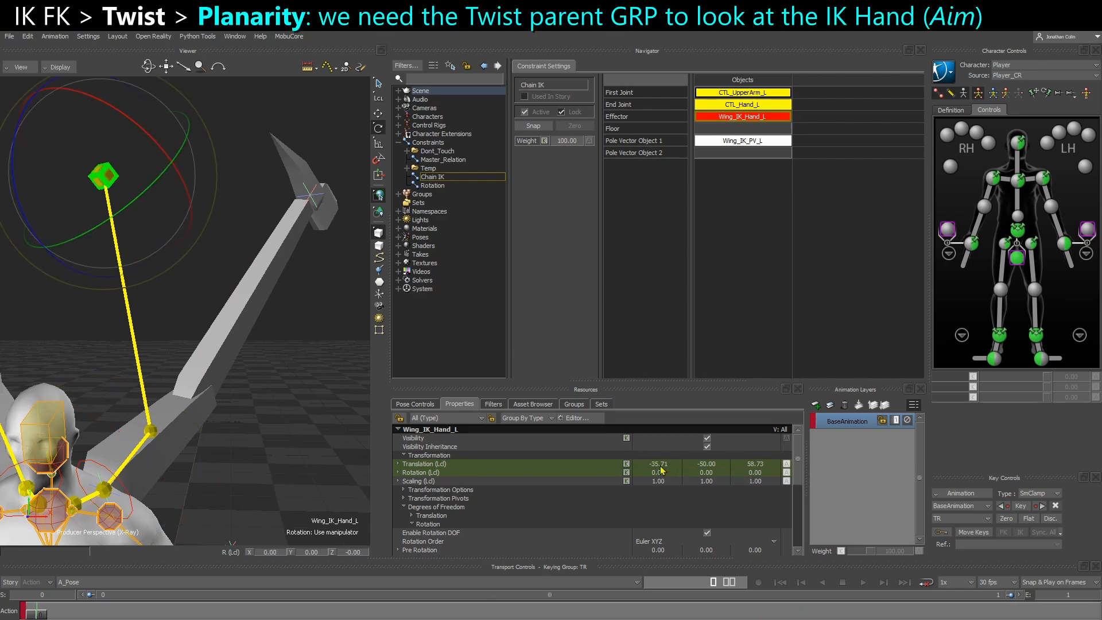
type("0")
key("Tab")
type("0")
key("Tab")
type("0")
key("Return")
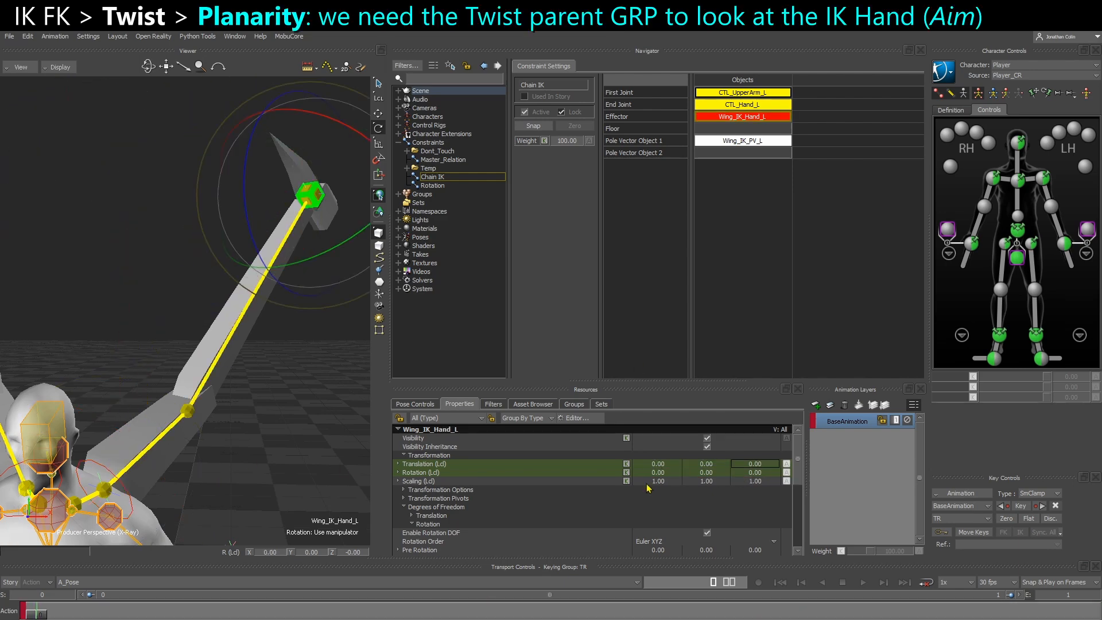
Rotate Wing_IK_Twist_L about its local X axis to about -6.62
left_click(275, 474)
left_click(90, 465)
mouse_move(152, 464)
left_mouse_down()
mouse_move(149, 494)
mouse_move(153, 461)
left_mouse_up()
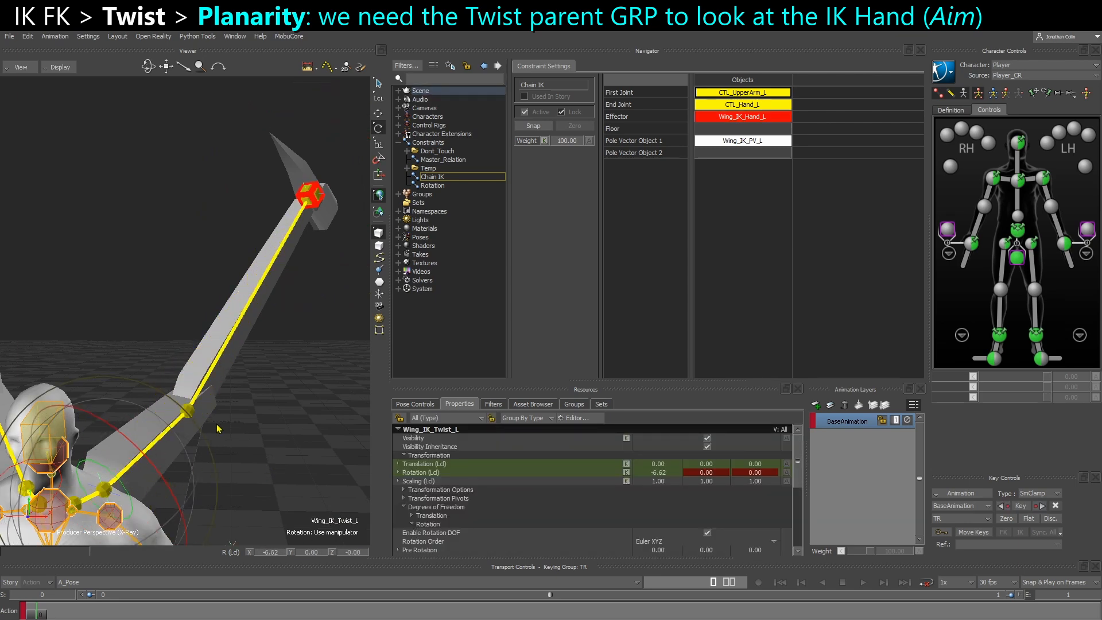
Examine the hierarchy of GRP_Wing_Twist_L and Wing_IK_Twist_L in the schematic view
key("ctrl+w")
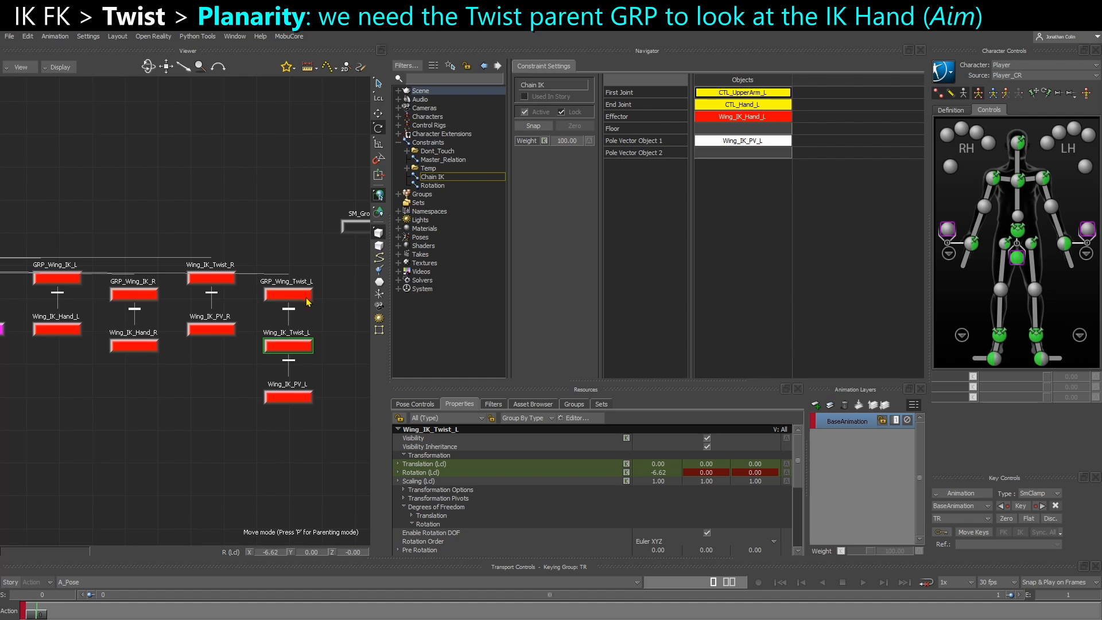
scroll(306, 314, "up", 2)
middle_click_drag(307, 319, 290, 334)
left_click_drag(298, 329, 269, 289)
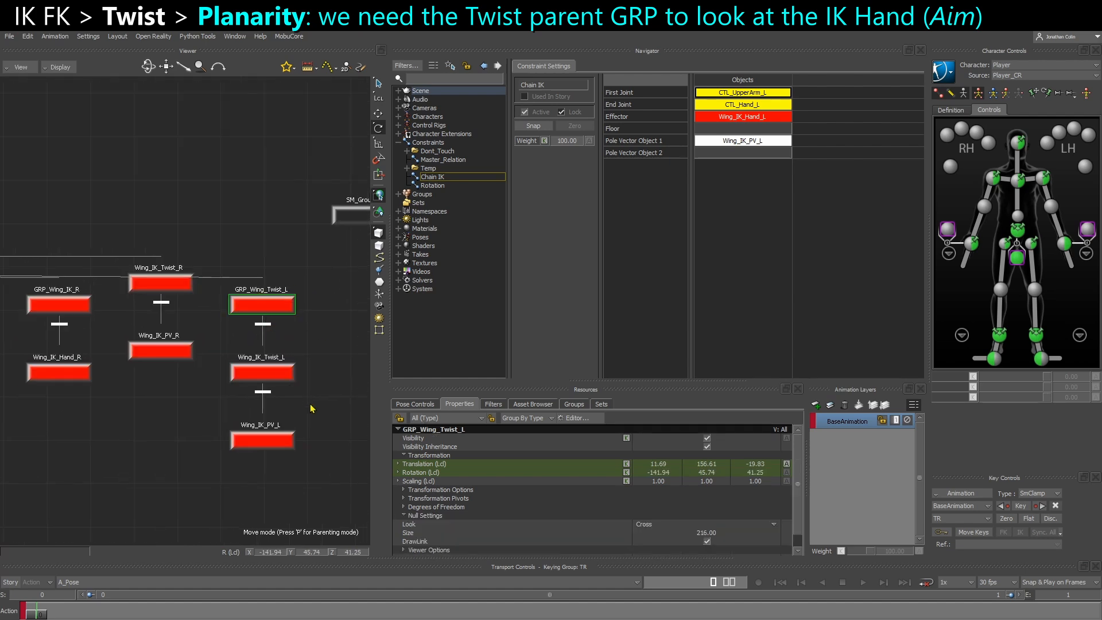
left_click(286, 367)
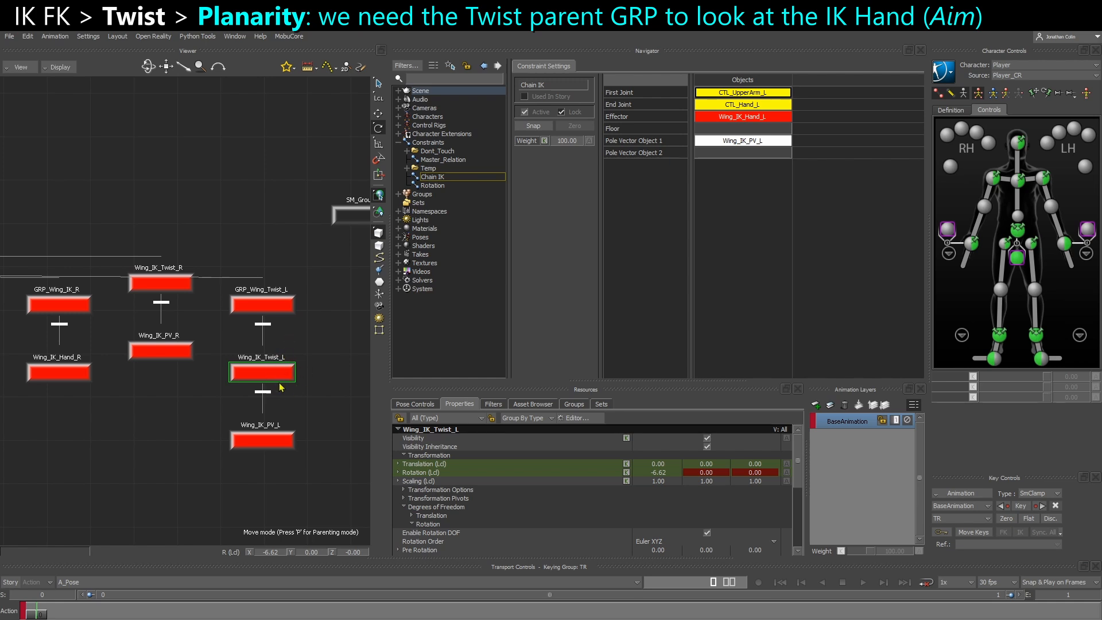
left_click(270, 180)
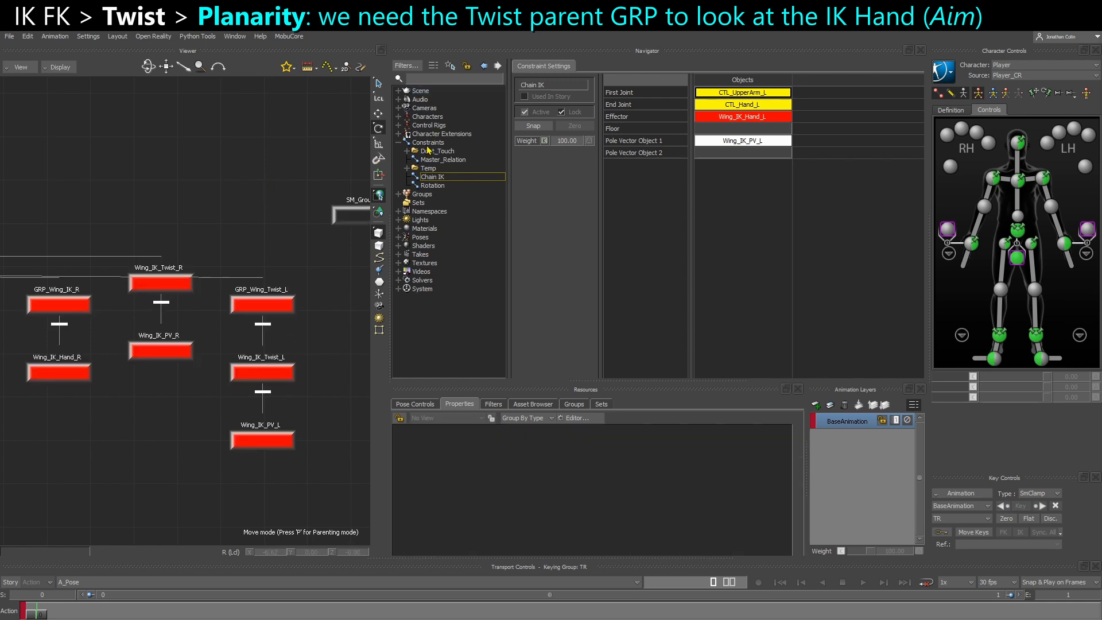
Insert a new Aim constraint into the scene's constraints
left_click(427, 142)
right_click(428, 143)
mouse_move(471, 162)
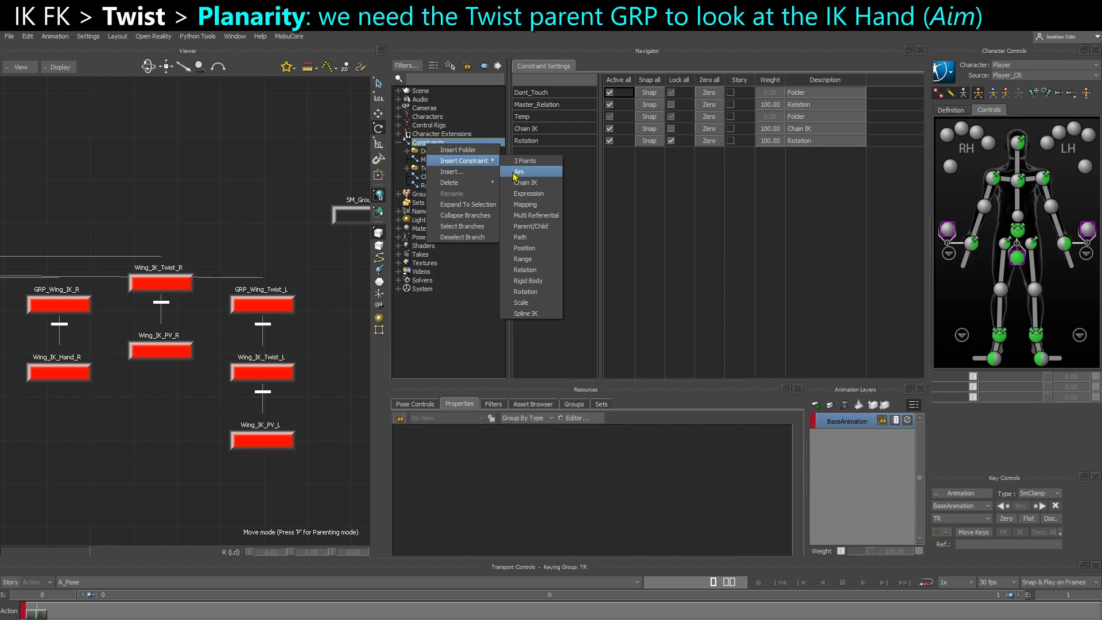
left_click(514, 173)
Assign GRP_Wing_Twist_L, picked at the left wing's base in the 3D view, as the Aim constraint's Constrained Object
key("ctrl+e")
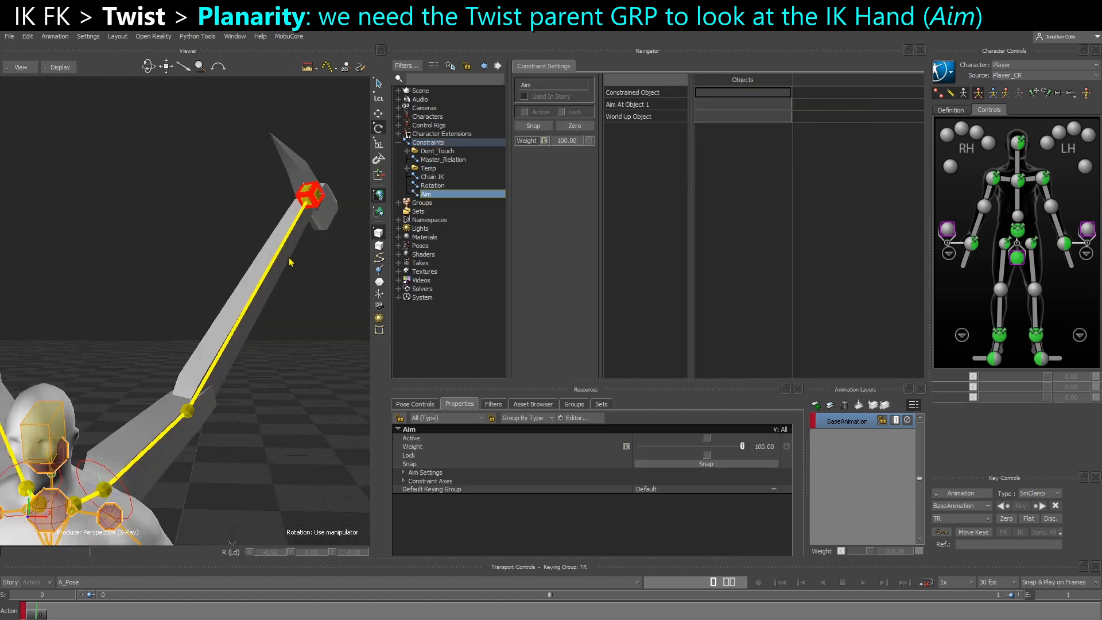
left_click_drag(261, 389, 115, 466, "ctrl+shift")
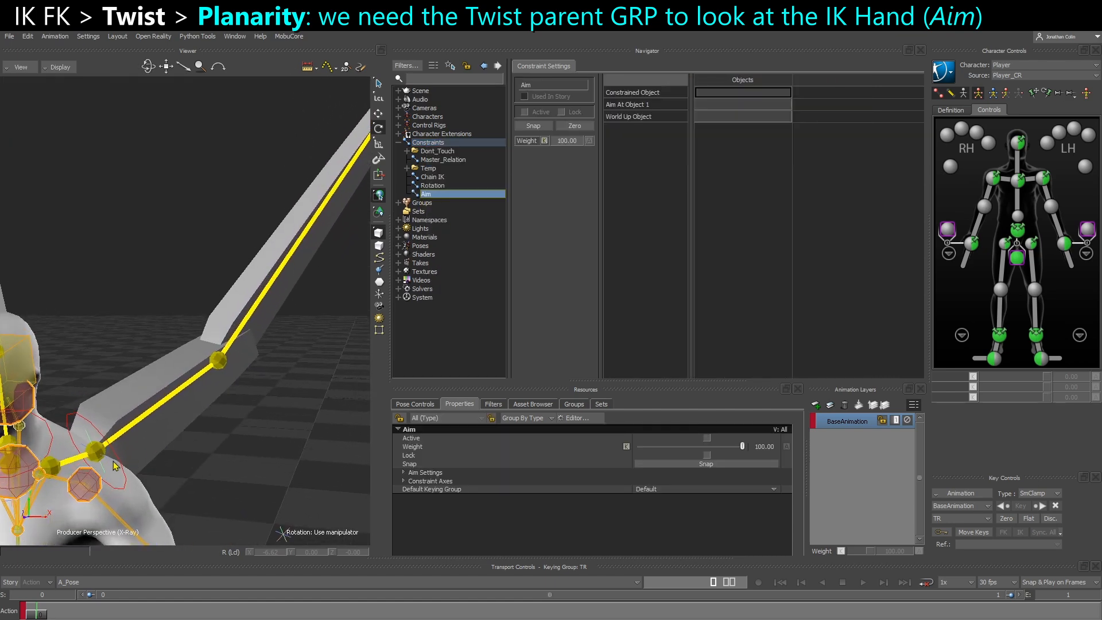
left_click(110, 462)
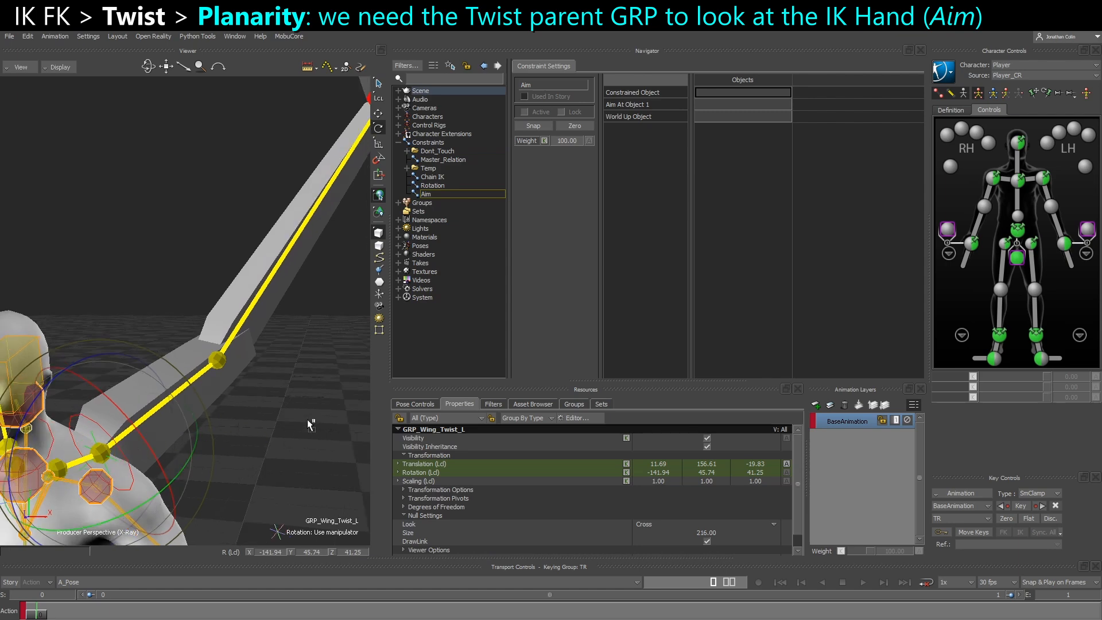
left_click_drag(346, 391, 756, 94, "alt")
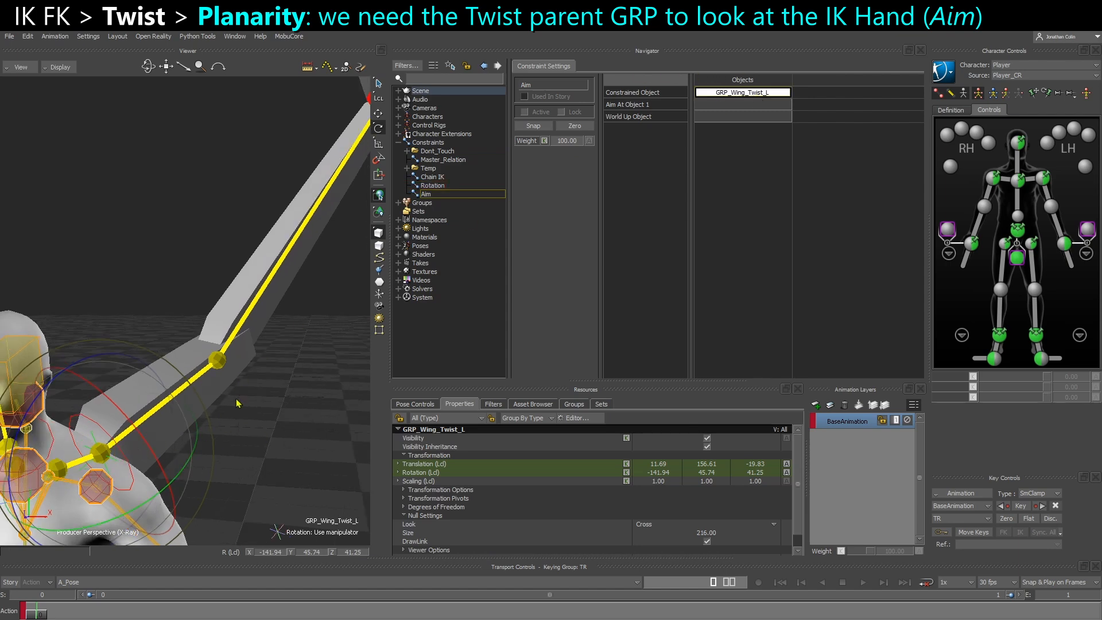
Assign Wing_IK_Hand_L as Aim At Object 1 of the Aim constraint
left_click(298, 404)
left_click_drag(253, 280, 216, 325, "shift")
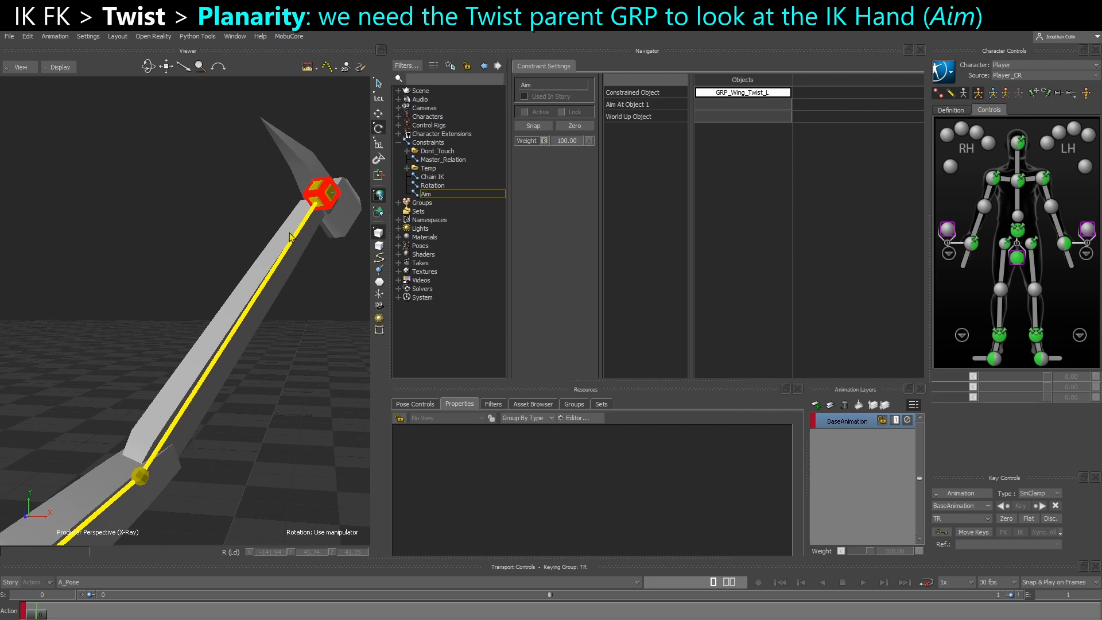
left_click(328, 209)
left_click_drag(312, 291, 567, 159, "ctrl+shift")
left_click_drag(711, 111, 711, 110, "alt")
Test rotating CTL_Clavicle_L at the left wing's base and undo the rotation
left_click_drag(249, 358, 243, 320, "ctrl+shift")
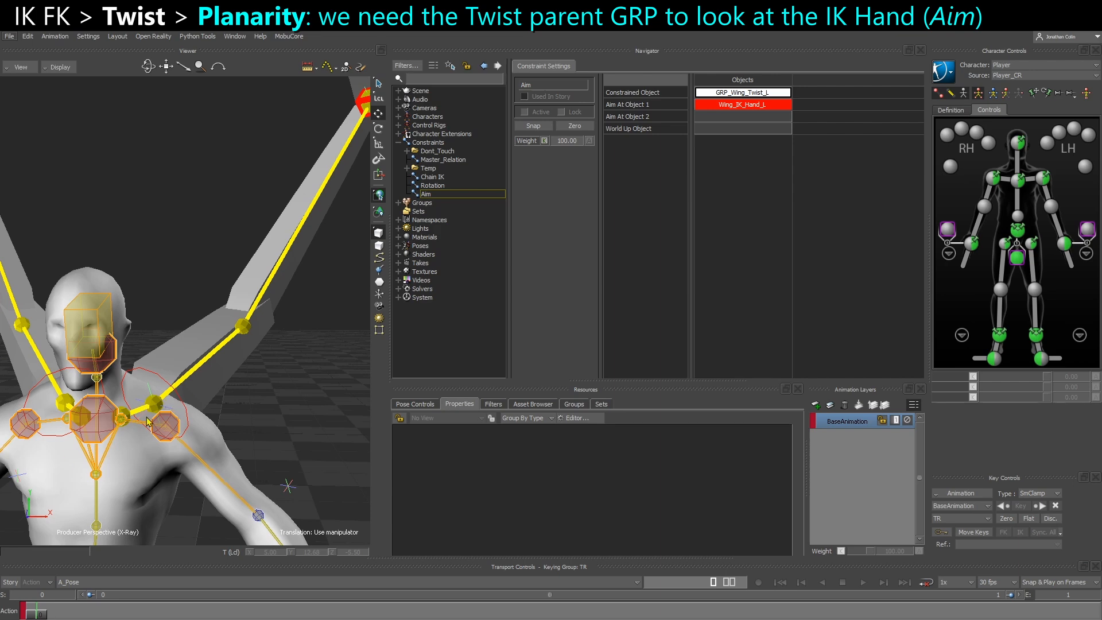
scroll(146, 427, "up", 3)
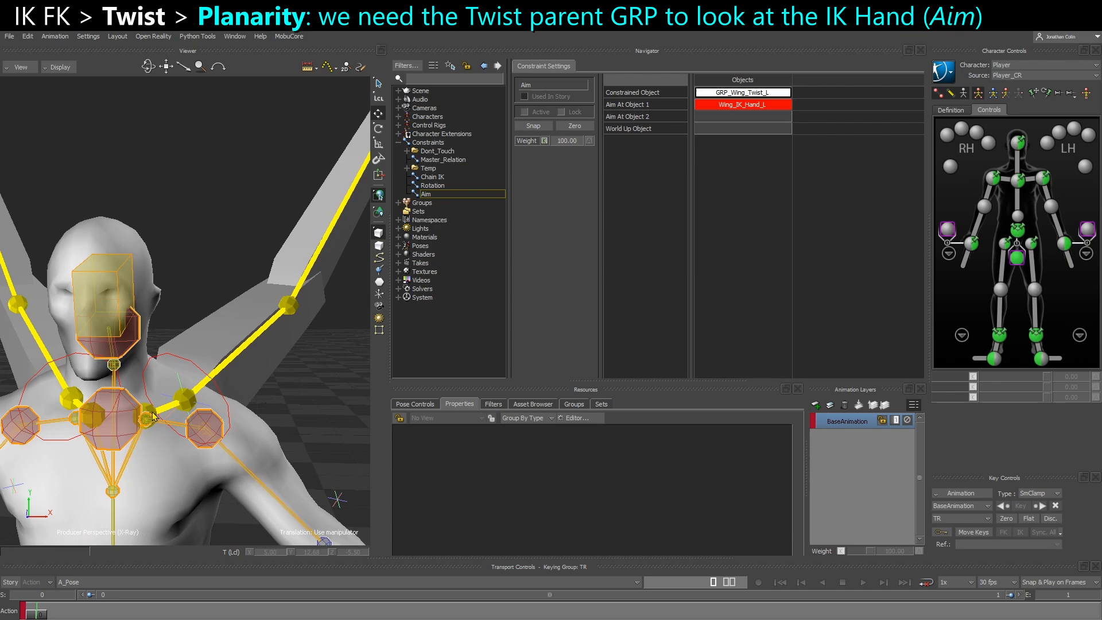
left_click(164, 411)
key("r")
left_click(212, 403)
left_click_drag(230, 412, 148, 424, "ctrl+shift")
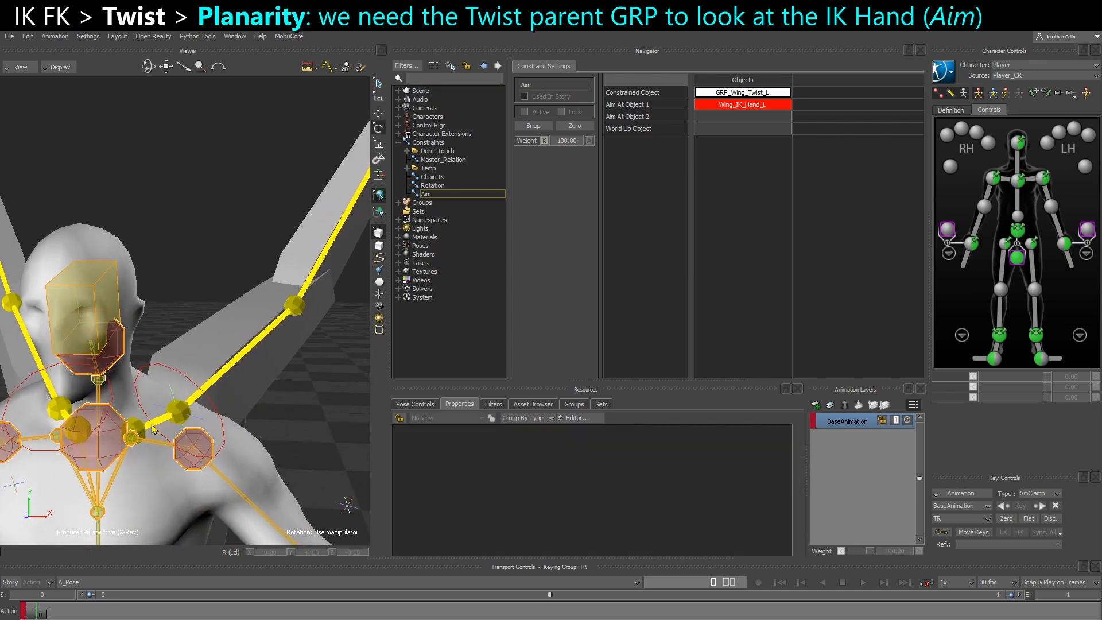
left_click(153, 424)
left_click_drag(111, 509, 130, 484)
key("ctrl+z")
Inspect the transform of CTL_UpperArm_L at the start of the left wing chain
left_click(282, 396)
left_click(179, 411)
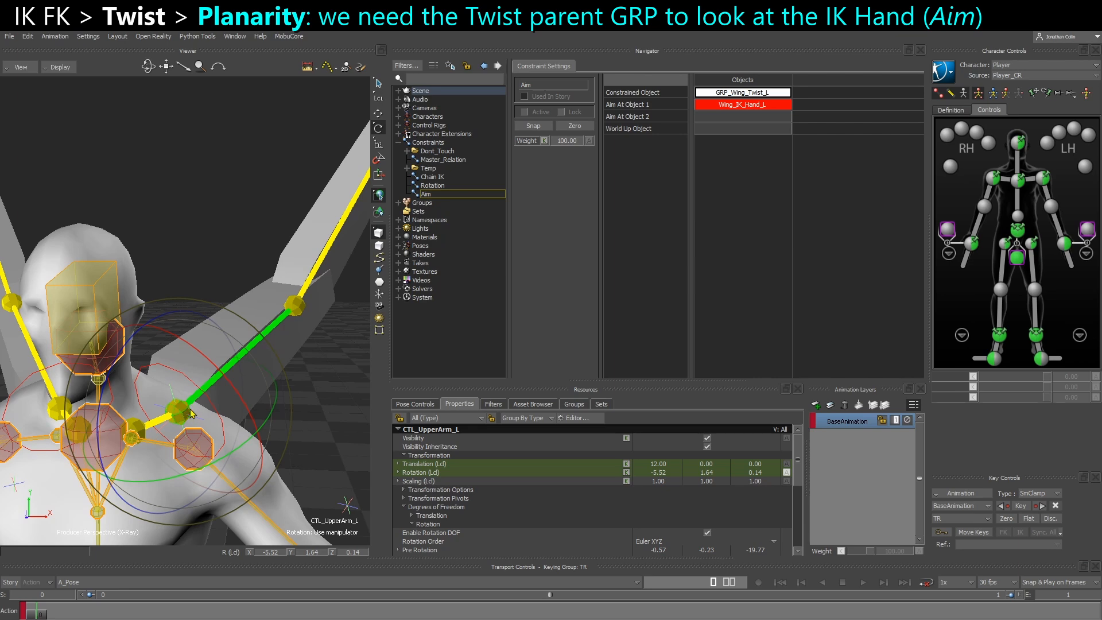
left_click(315, 411)
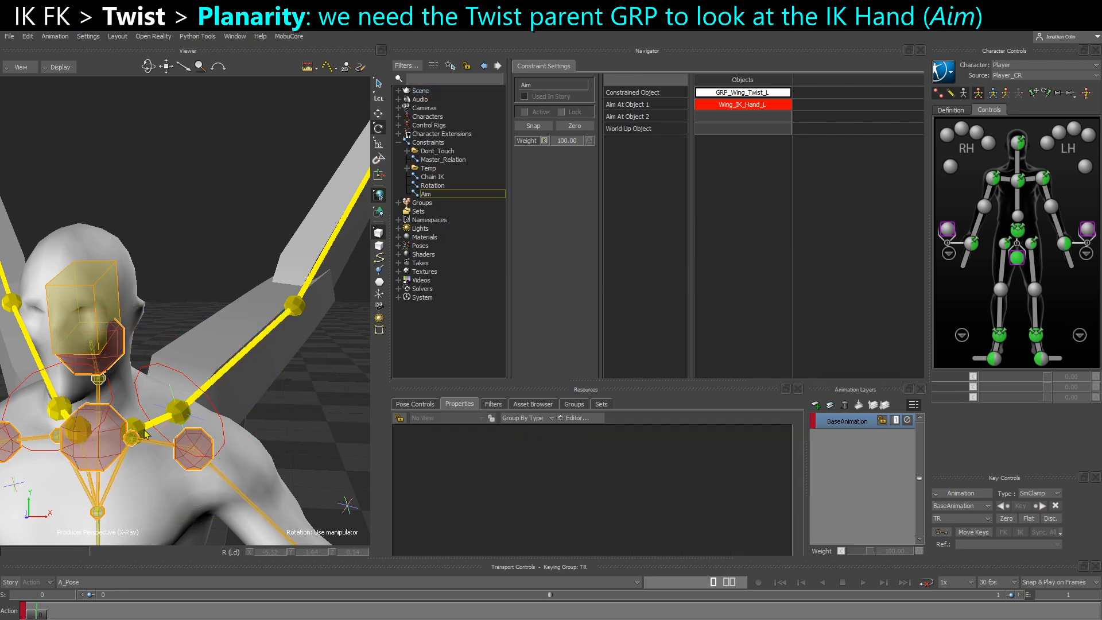
Test CTL_Clavicle_L with a rotation of about -5.25, 15.20, -44.07 and undo it
left_click(149, 428)
left_click_drag(196, 387, 149, 416, "ctrl+shift")
left_click_drag(83, 435, 124, 483, "ctrl+shift")
key("t")
mouse_move(121, 477)
left_mouse_down("ctrl+shift")
mouse_move(97, 466)
mouse_move(137, 485)
mouse_move(133, 470)
left_mouse_up("ctrl+shift")
key("r")
left_click_drag(106, 385, 55, 465)
key("t")
left_click_drag(97, 428, 128, 424, "ctrl+shift")
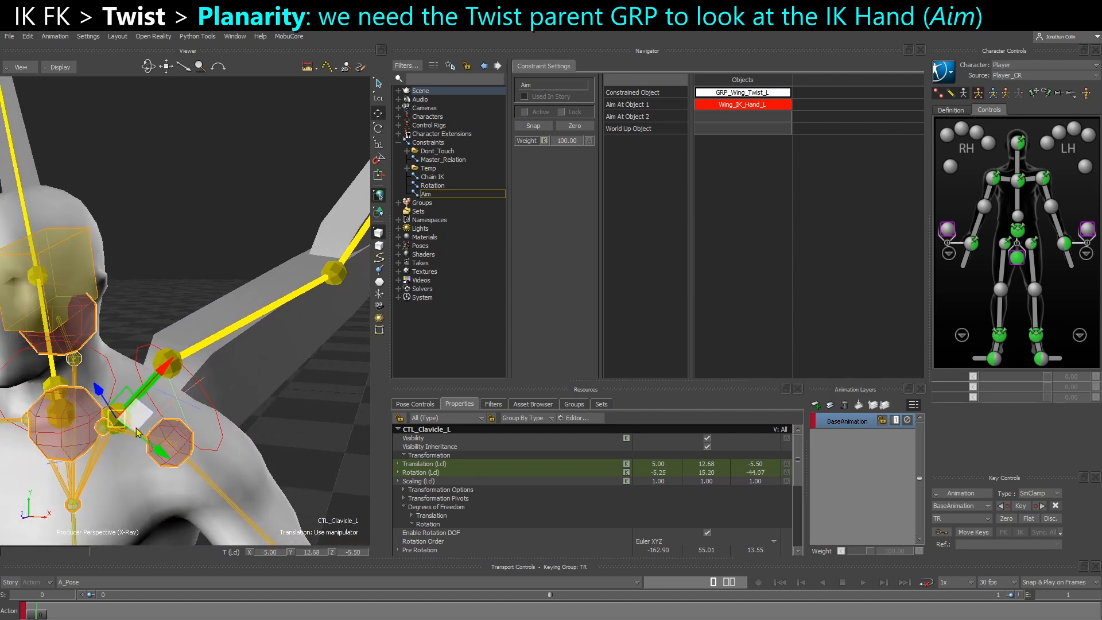
key("ctrl+z")
left_click_drag(183, 447, 203, 413, "ctrl+shift")
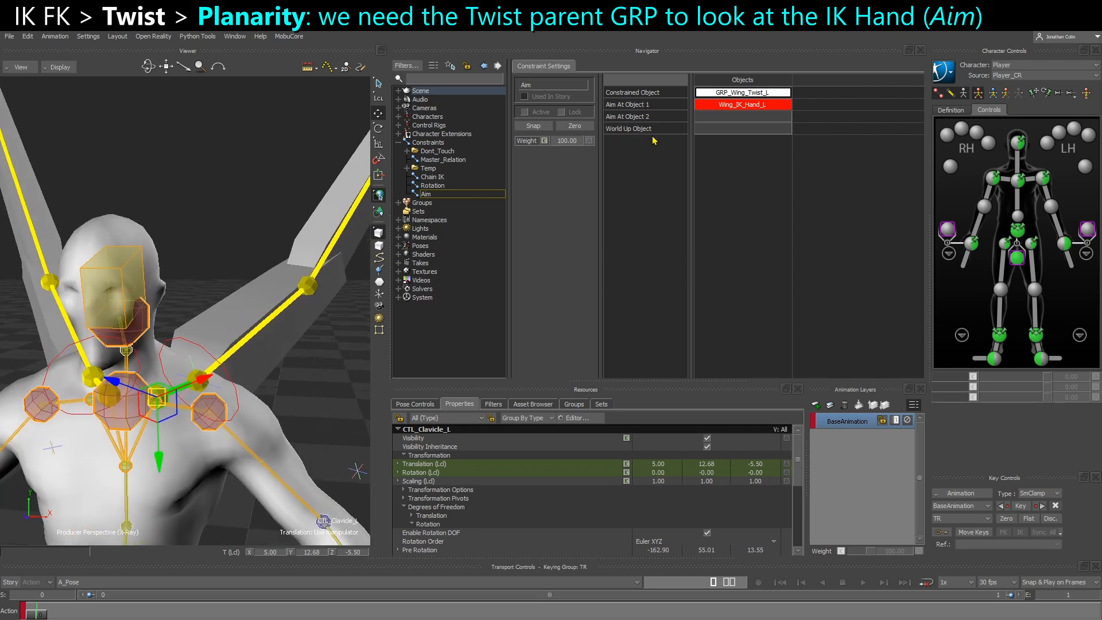
Test tilting the whole character by rotating the hips effector to about 180, -73.58, 180, and undo it
scroll(216, 478, "down", 5)
left_click_drag(215, 478, 232, 387, "shift")
left_click(181, 407)
scroll(194, 405, "down", 2)
key("r")
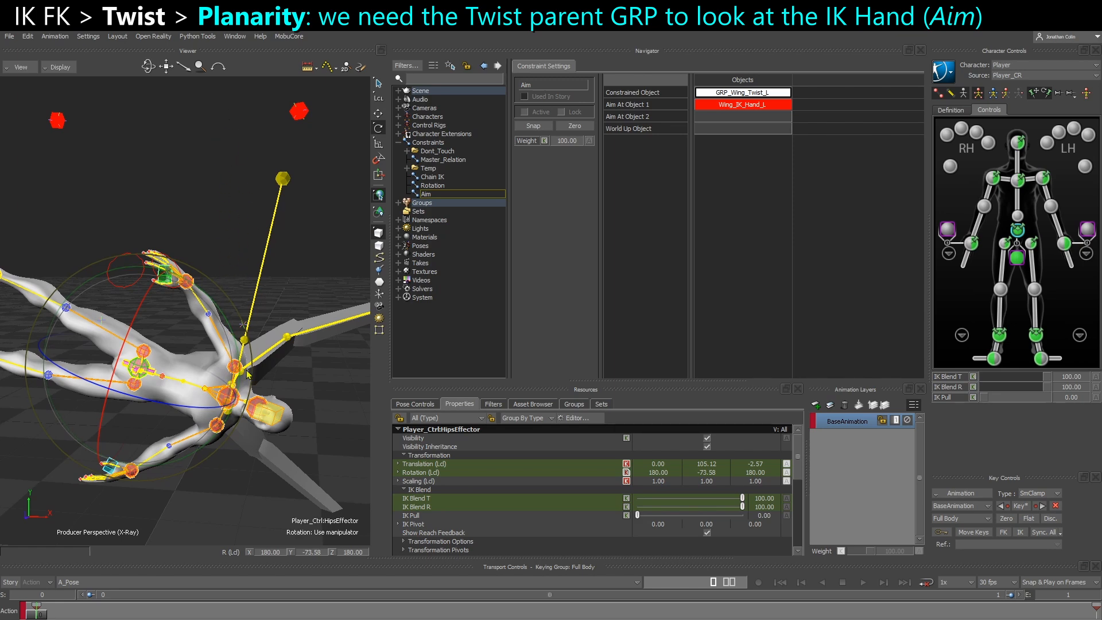
scroll(251, 377, "up", 5)
left_click_drag(227, 457, 227, 415, "ctrl+shift")
key("ctrl+z")
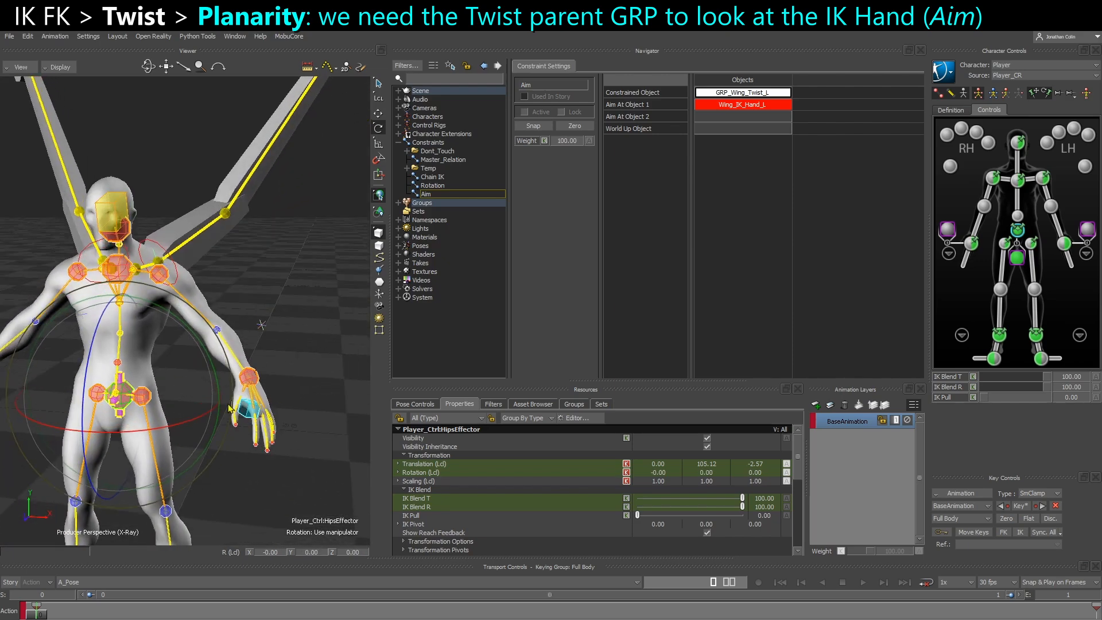
Examine CTL_Clavicle_L's local axes and rotation properties, and check the twist hierarchy in the schematic view
left_click_drag(279, 293, 299, 388, "shift")
scroll(300, 389, "up", 5)
left_click(301, 388)
left_click_drag(152, 398, 153, 403, "ctrl+shift")
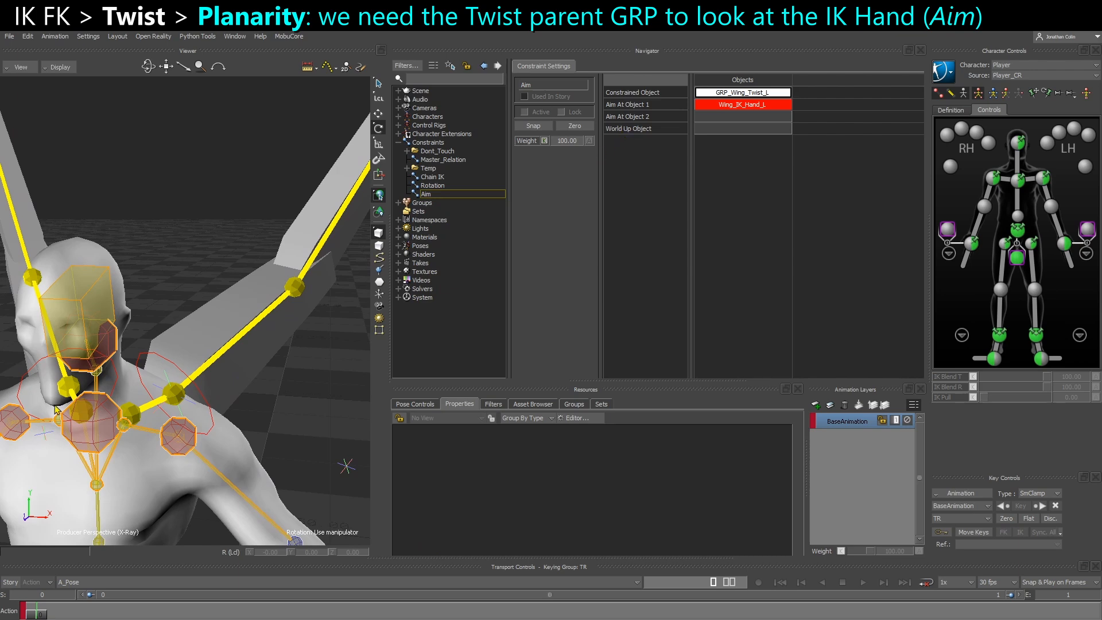
left_click(136, 420)
key("t")
left_click_drag(183, 436, 192, 427, "ctrl+shift")
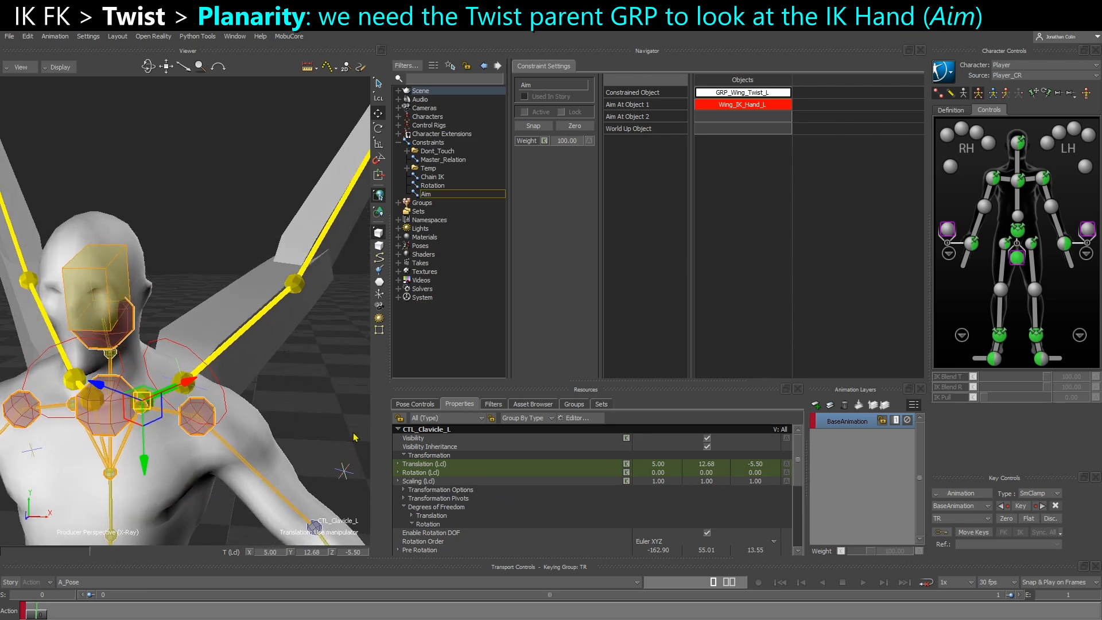
scroll(465, 494, "down", 3)
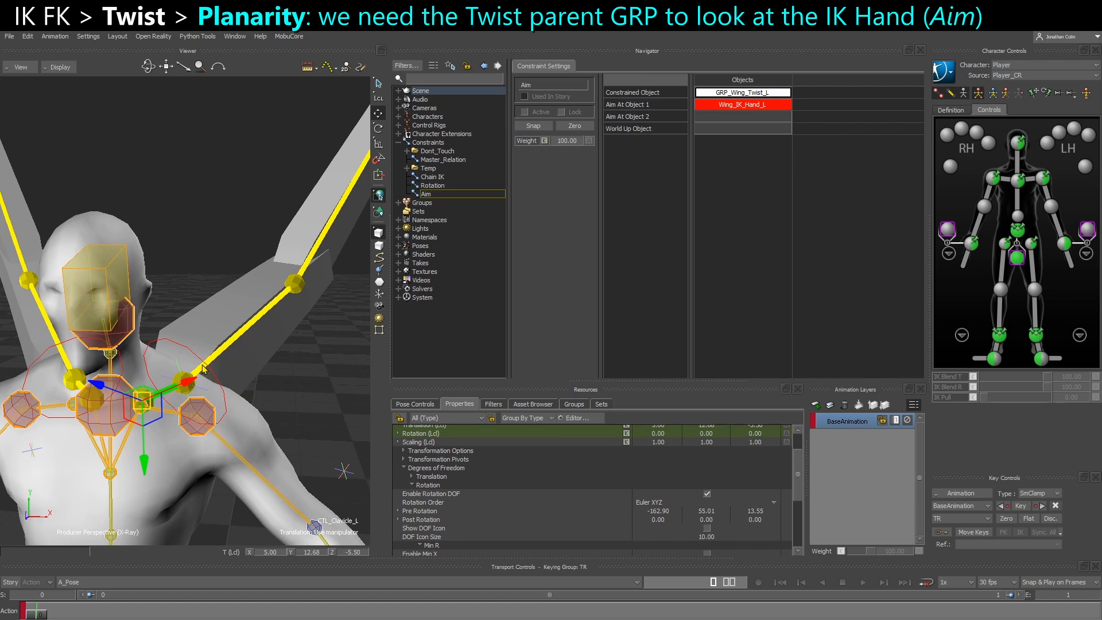
key("ctrl+w")
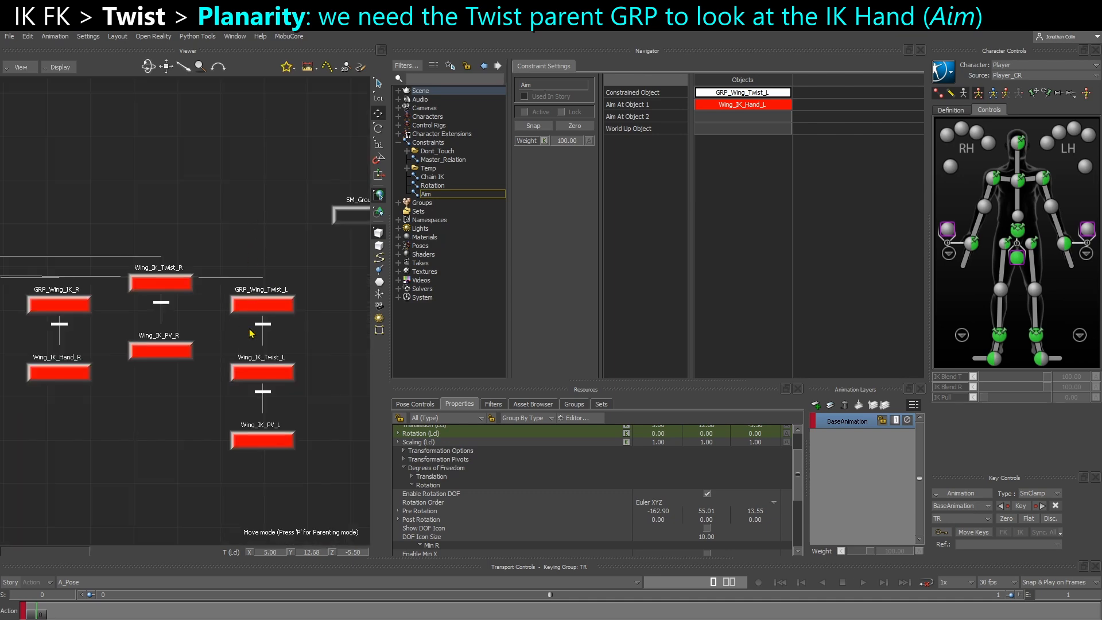
key("ctrl+w")
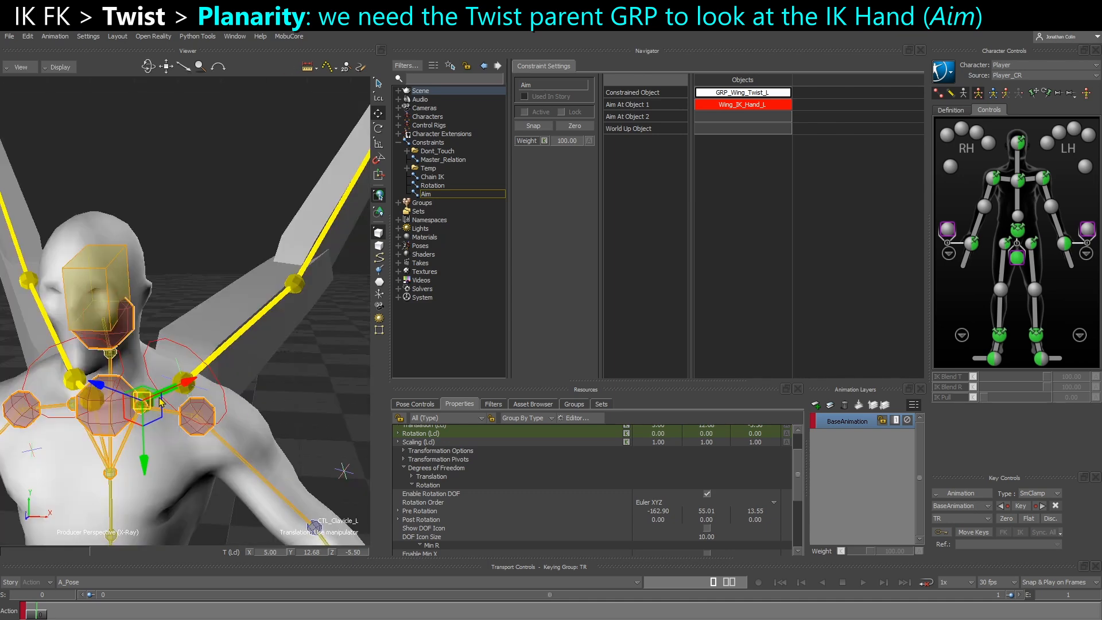
Assign CTL_Clavicle_L as the World Up Object of the Aim constraint
left_click(227, 405)
left_click(300, 377)
left_click(147, 404)
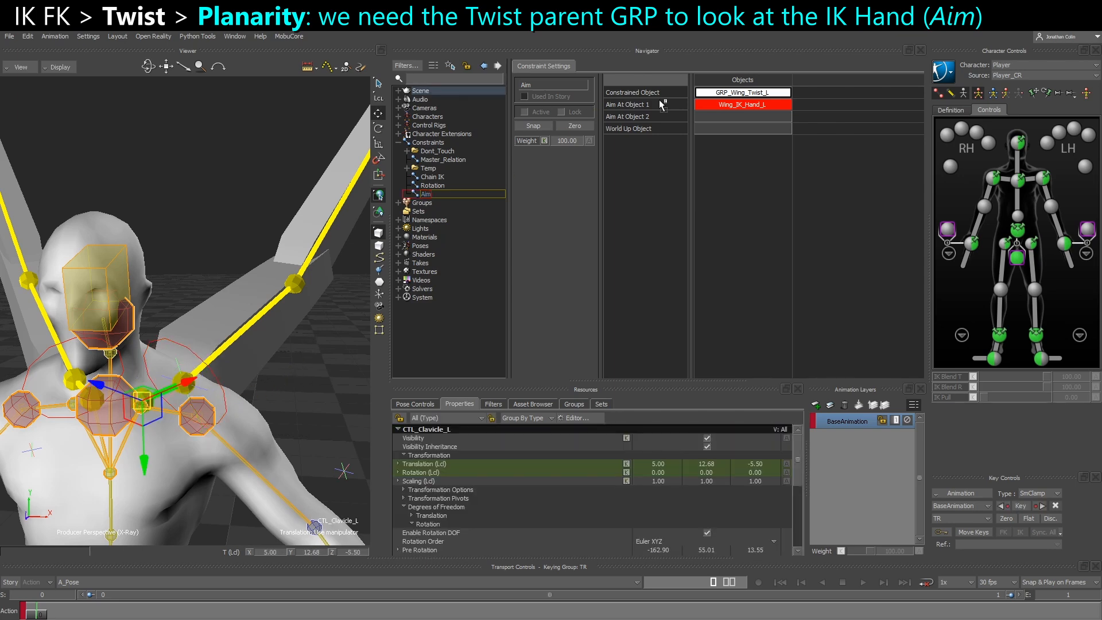
left_click(718, 129)
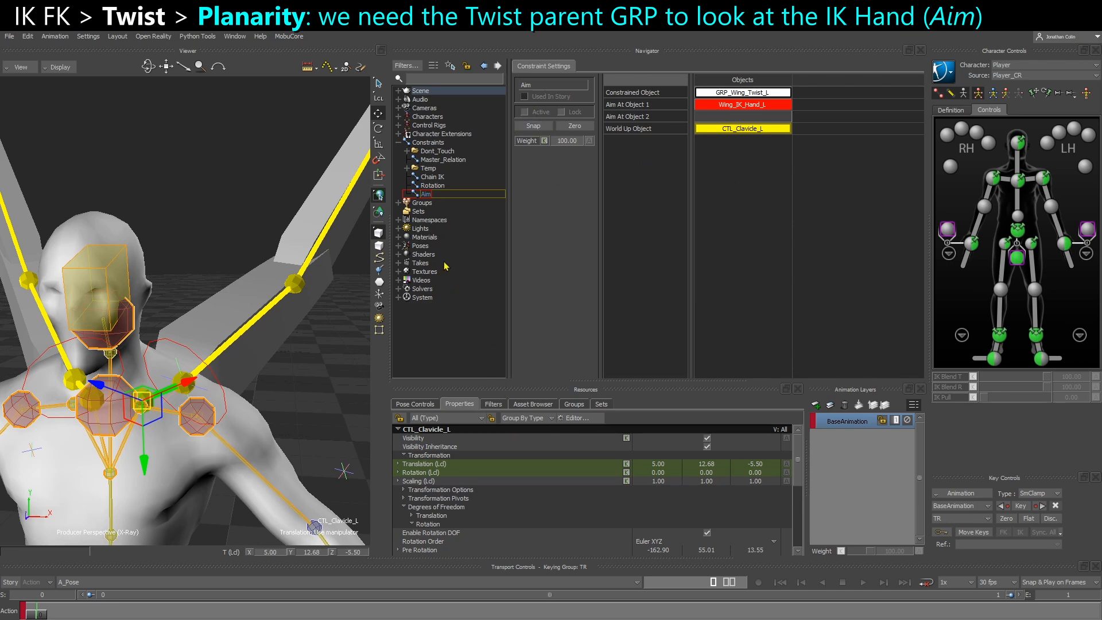
Expand the Aim constraint's Aim Settings and review its Aim At Object and World Up Object properties
left_click(435, 195)
left_click_drag(517, 381, 518, 332)
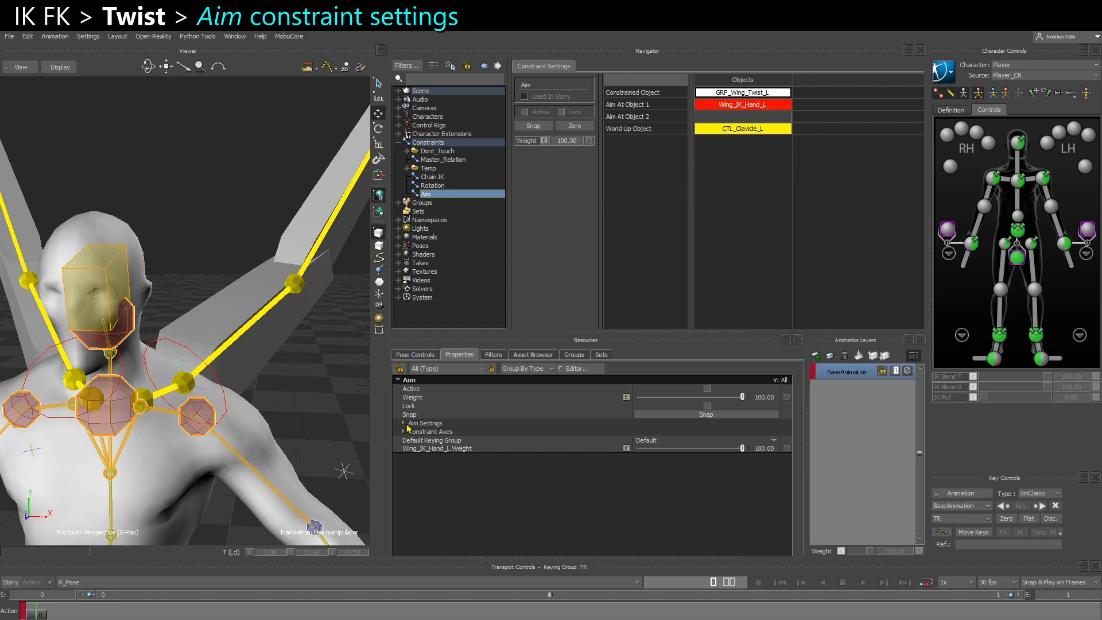
left_click(404, 423)
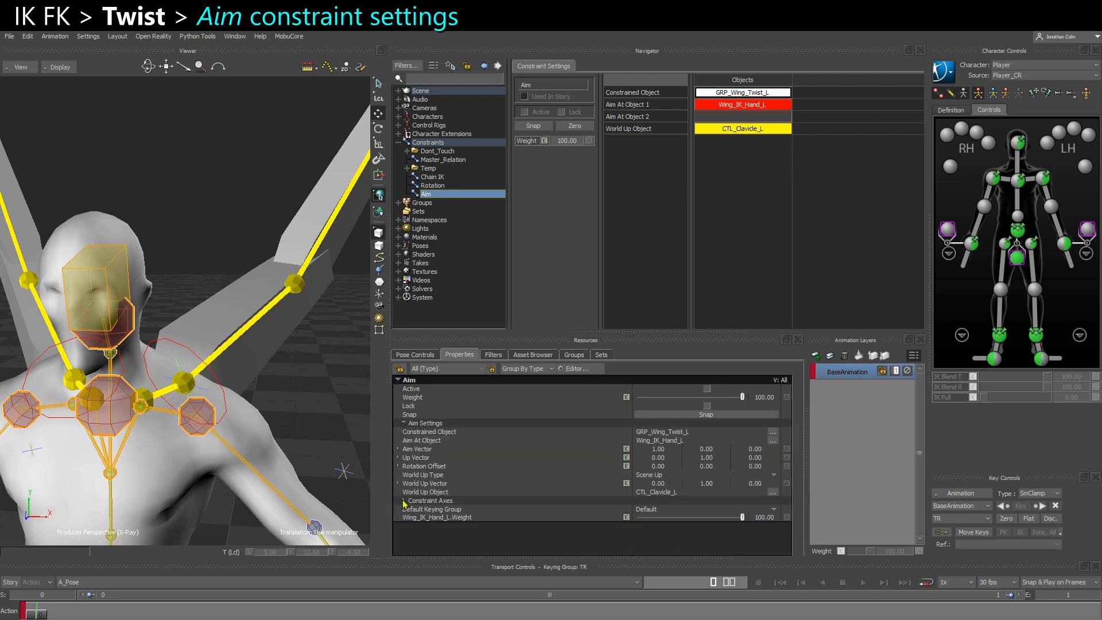
mouse_move(307, 408)
left_mouse_down("ctrl+shift")
mouse_move(296, 413)
mouse_move(310, 406)
left_mouse_up("ctrl+shift")
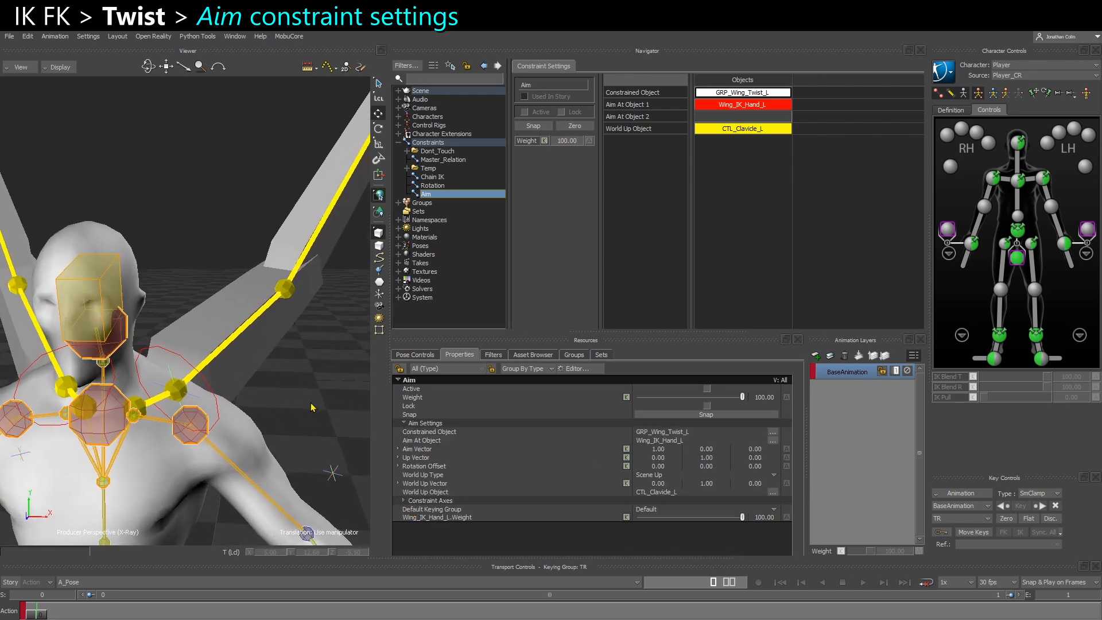
left_click(422, 440)
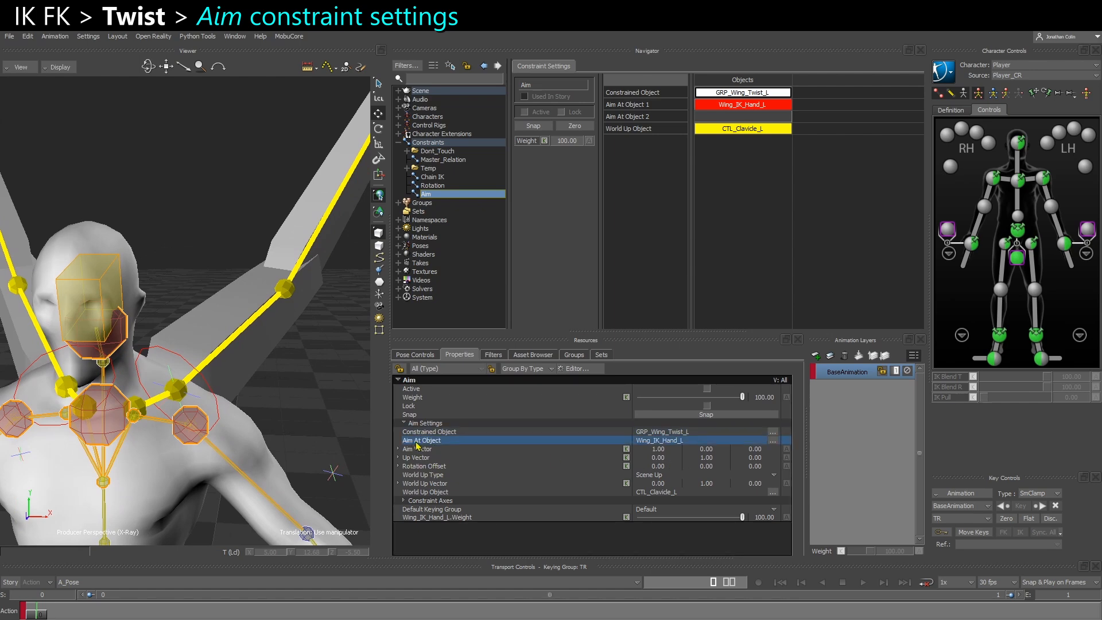
left_click(433, 493)
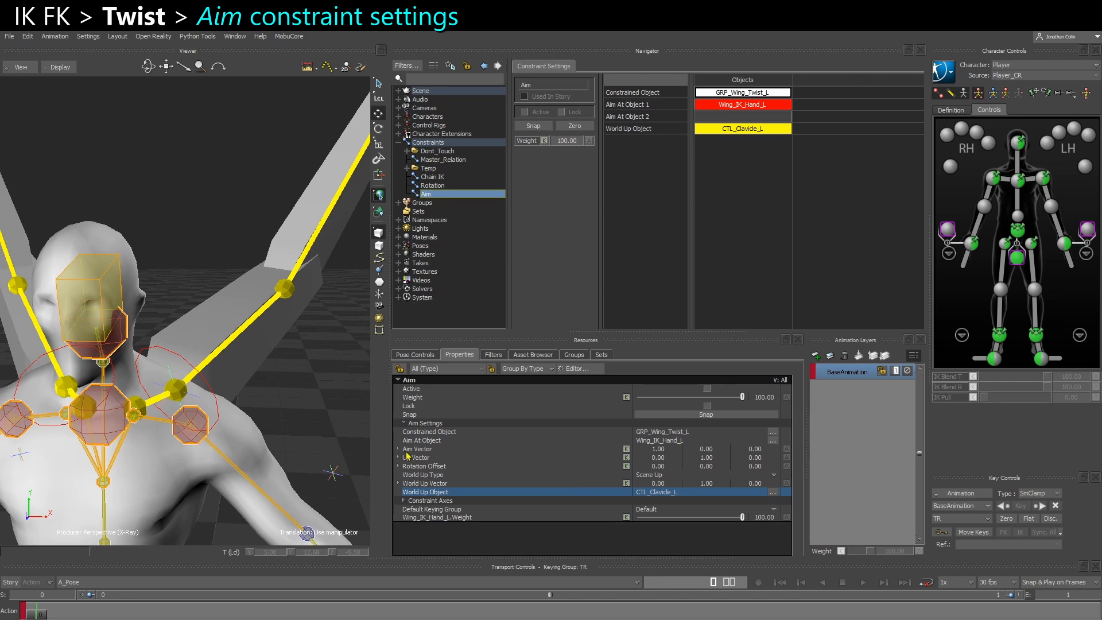
Select GRP_Wing_Twist_L and examine its X axis direction relative to the line towards Wing_IK_Hand_L
left_click(206, 406)
left_click_drag(209, 408, 114, 367, "ctrl+shift")
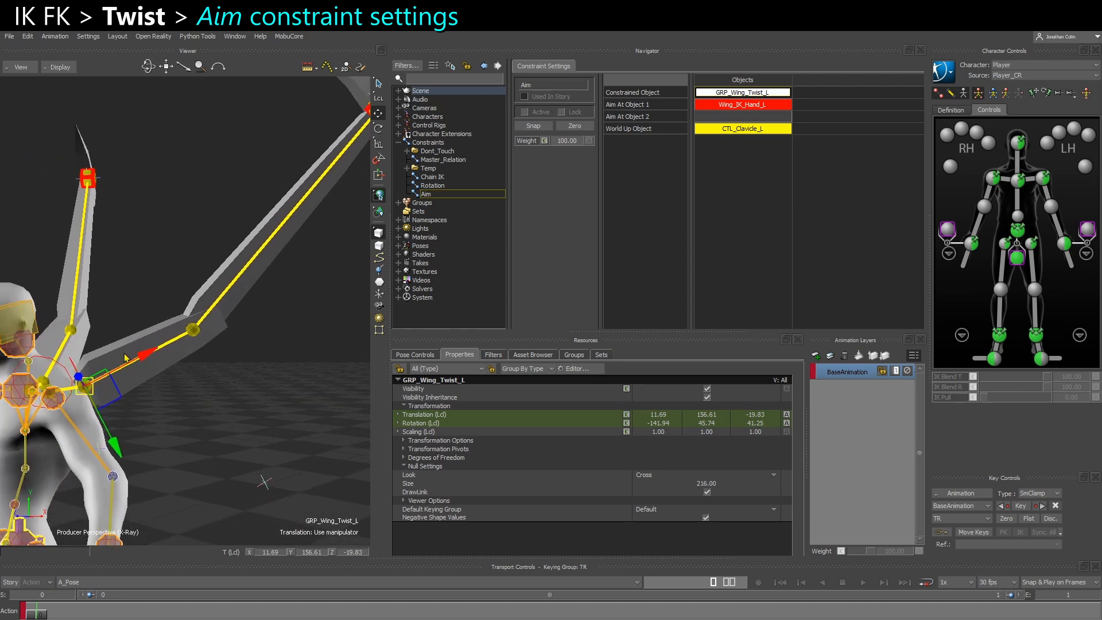
left_click_drag(334, 204, 274, 299, "shift")
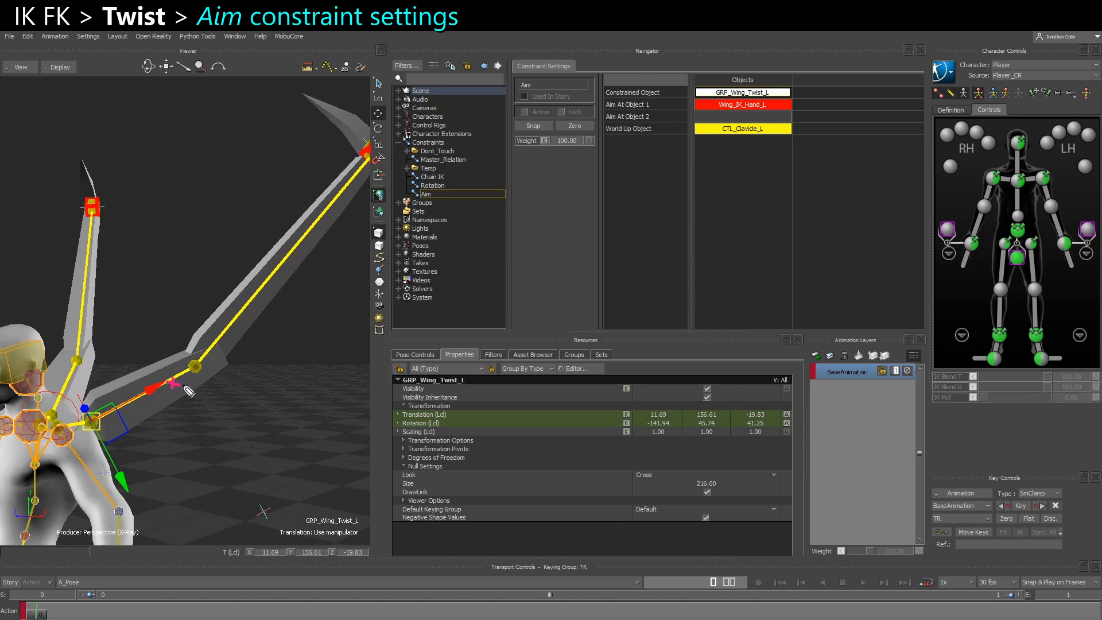
left_click_drag(98, 408, 345, 169)
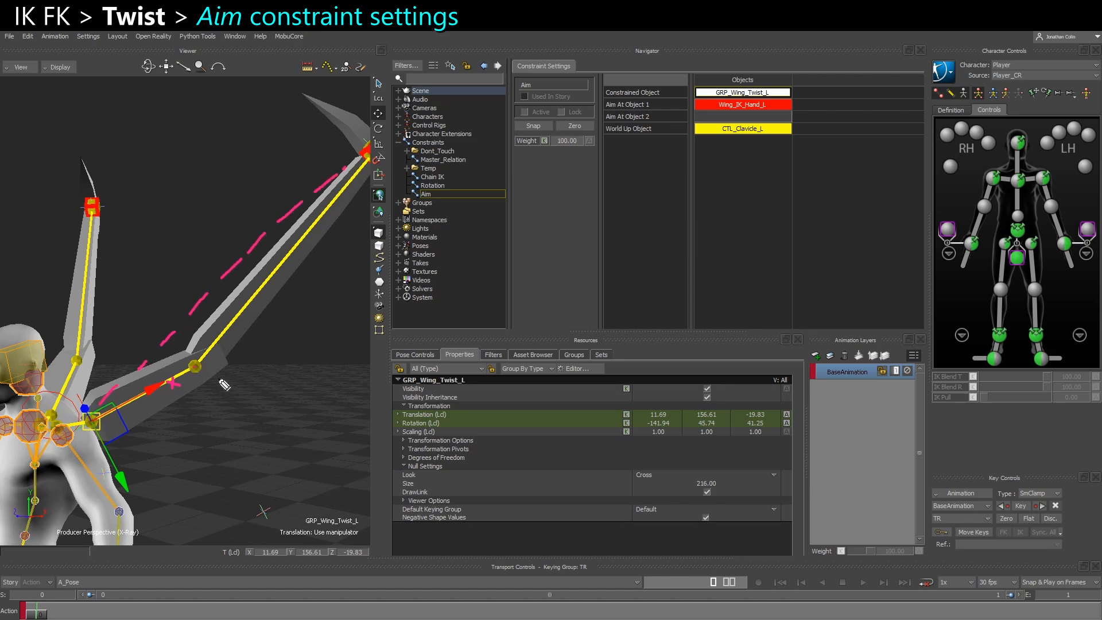
Select the Aim constraint and review its Aim Vector and Up Vector properties
mouse_move(221, 358)
left_mouse_down()
mouse_move(365, 289)
mouse_move(357, 300)
left_mouse_up()
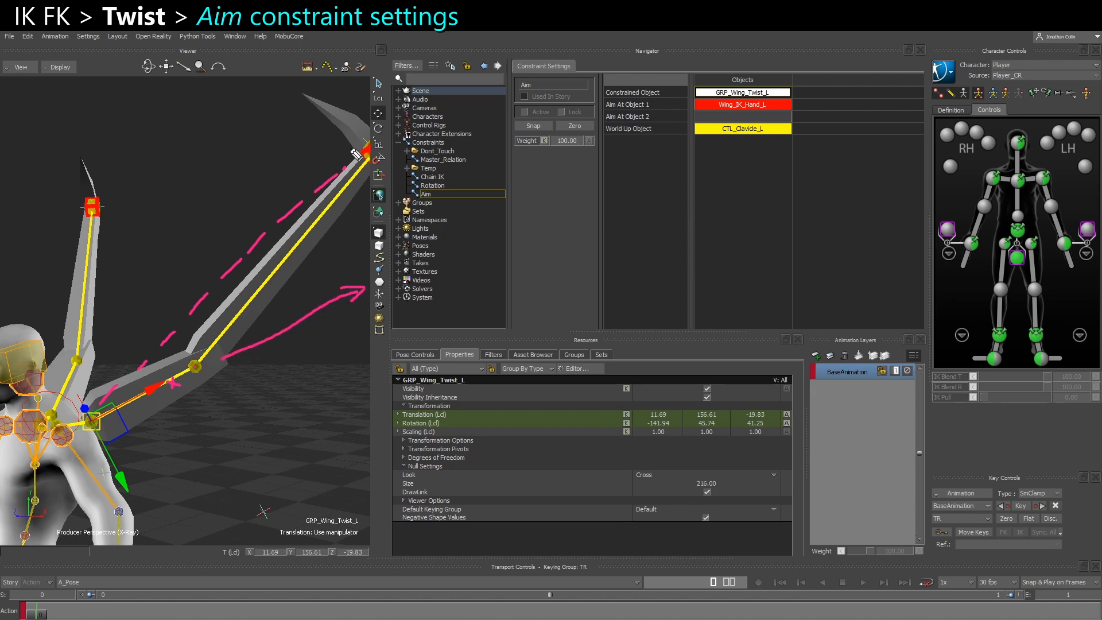
mouse_move(379, 150)
left_mouse_down()
mouse_move(380, 167)
mouse_move(370, 144)
left_mouse_up()
left_click(430, 195)
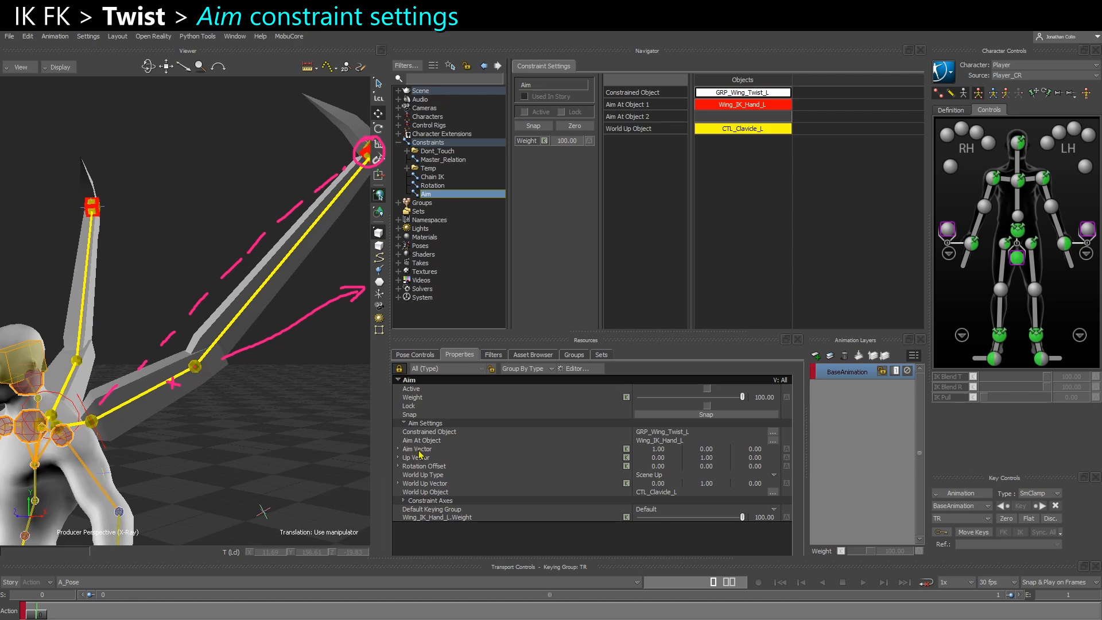
left_click(475, 451)
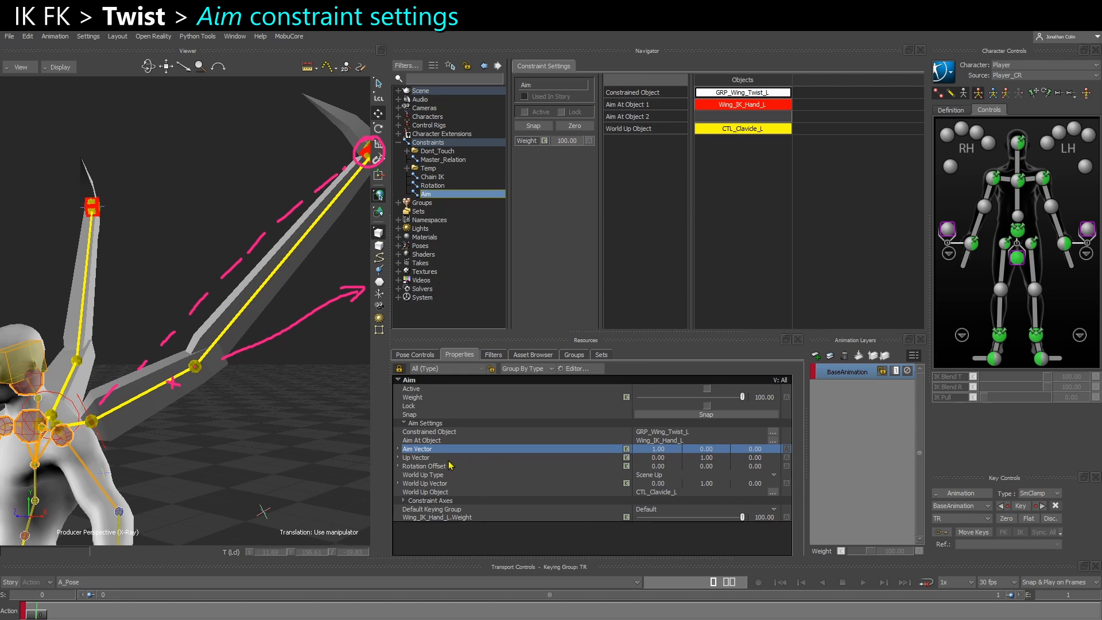
left_click(425, 458)
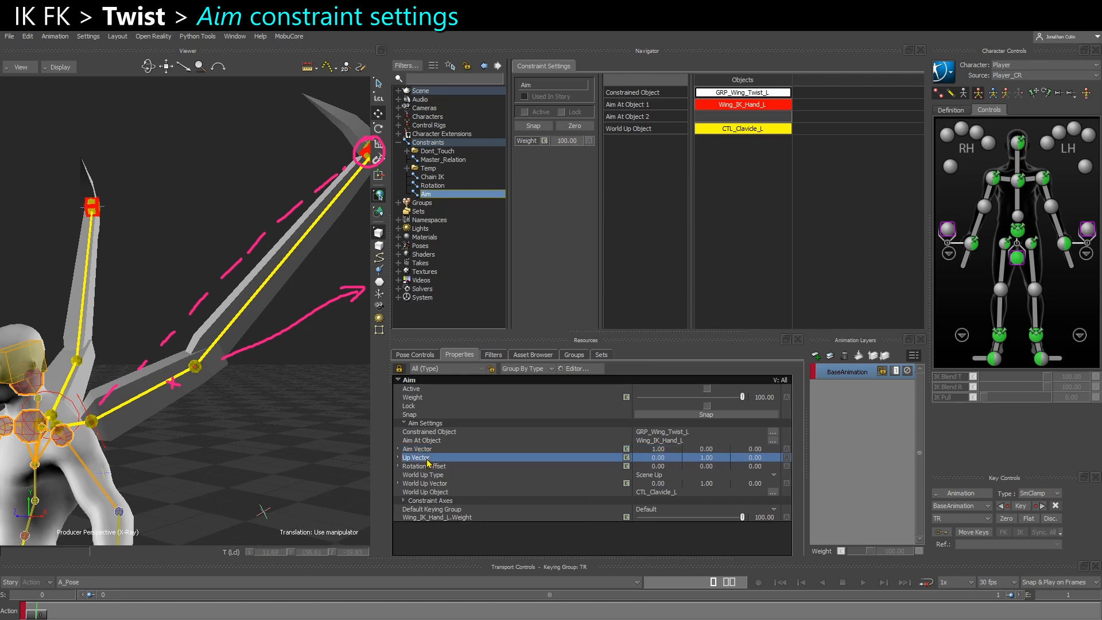
Select Wing_IK_Twist_L and examine its Y axis direction relative to the Aim constraint's Up Vector
left_click(107, 452)
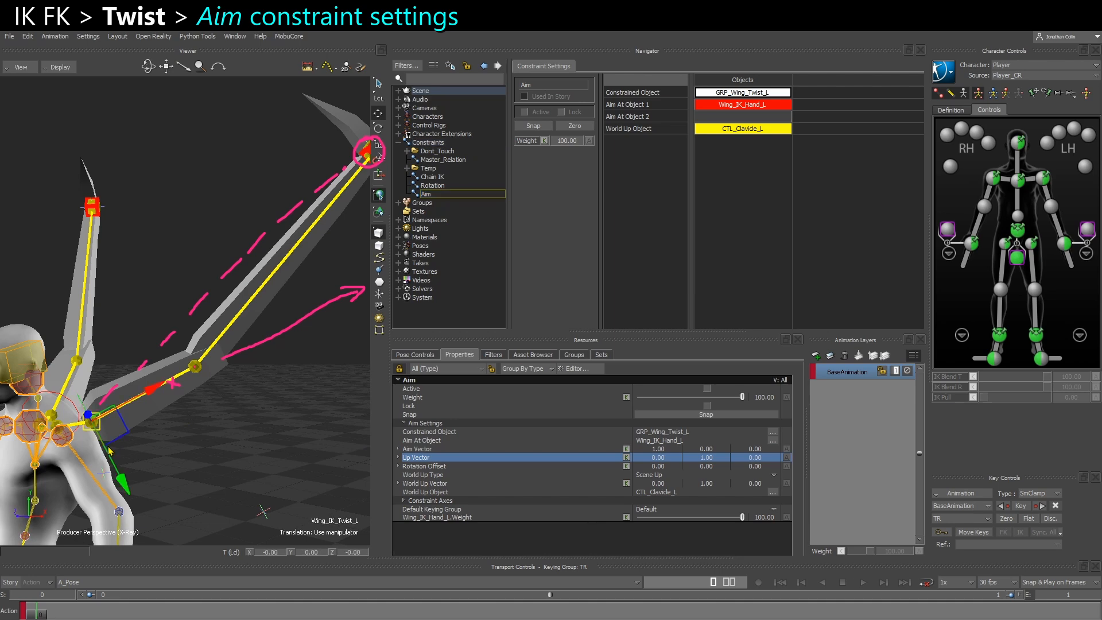
left_click_drag(149, 465, 321, 443, "ctrl+shift")
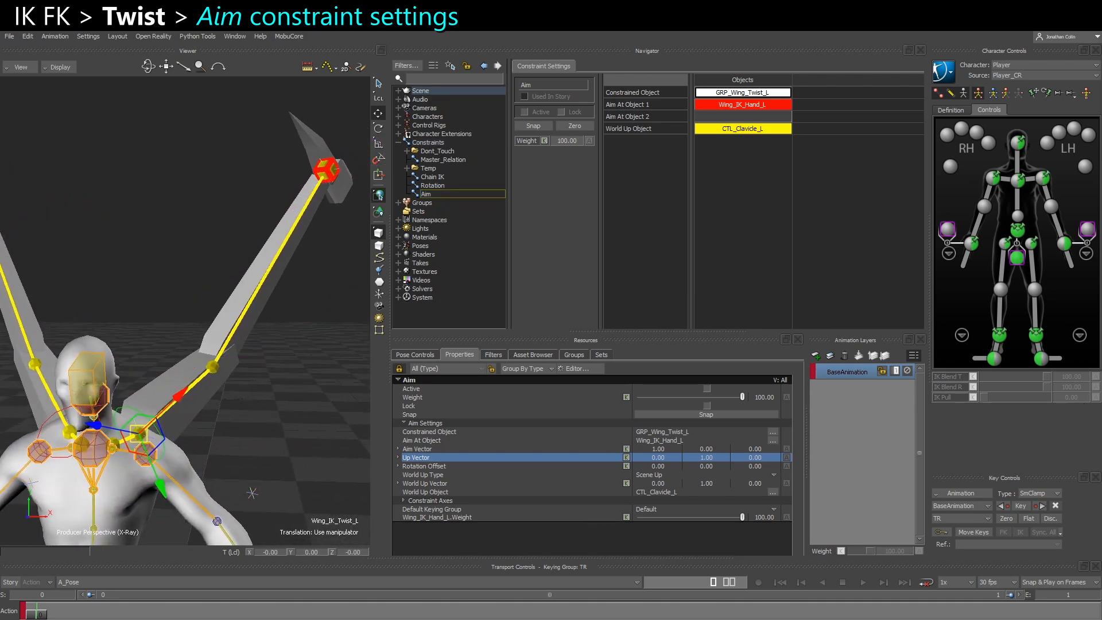
mouse_move(143, 441)
left_mouse_down()
mouse_move(172, 535)
mouse_move(175, 509)
left_mouse_up()
mouse_move(710, 452)
left_mouse_down()
mouse_move(699, 461)
mouse_move(710, 453)
left_mouse_up()
Try an Up Vector of 0, 0, 1 on the Aim constraint, then clear its Z value
left_click(761, 459)
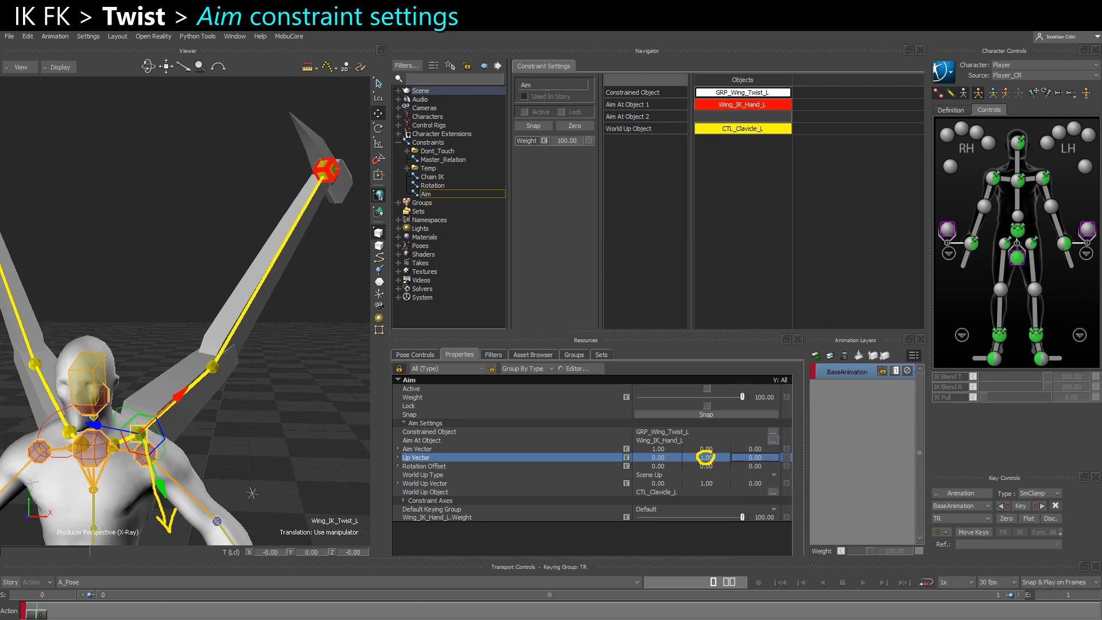
left_click(698, 458)
type("0")
key("Return")
left_click(760, 459)
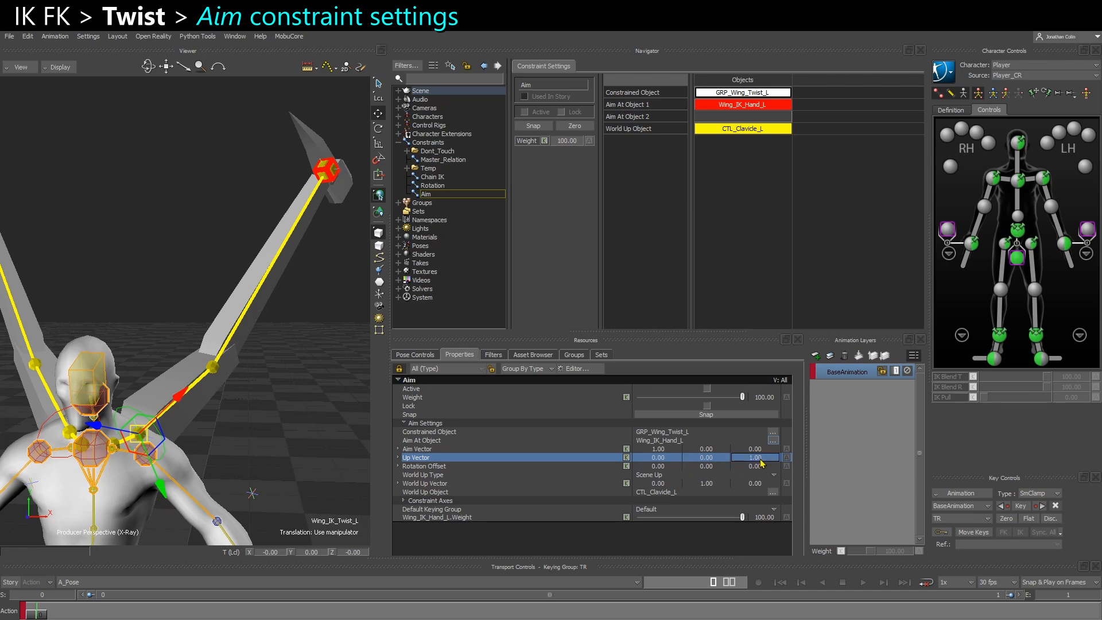
type("0")
key("Return")
Set the Y value of the Aim constraint's Up Vector to -1
left_click(711, 459)
mouse_move(137, 432)
left_mouse_down()
mouse_move(119, 336)
mouse_move(111, 343)
left_mouse_up()
double_click(710, 457)
type("0")
key("Return")
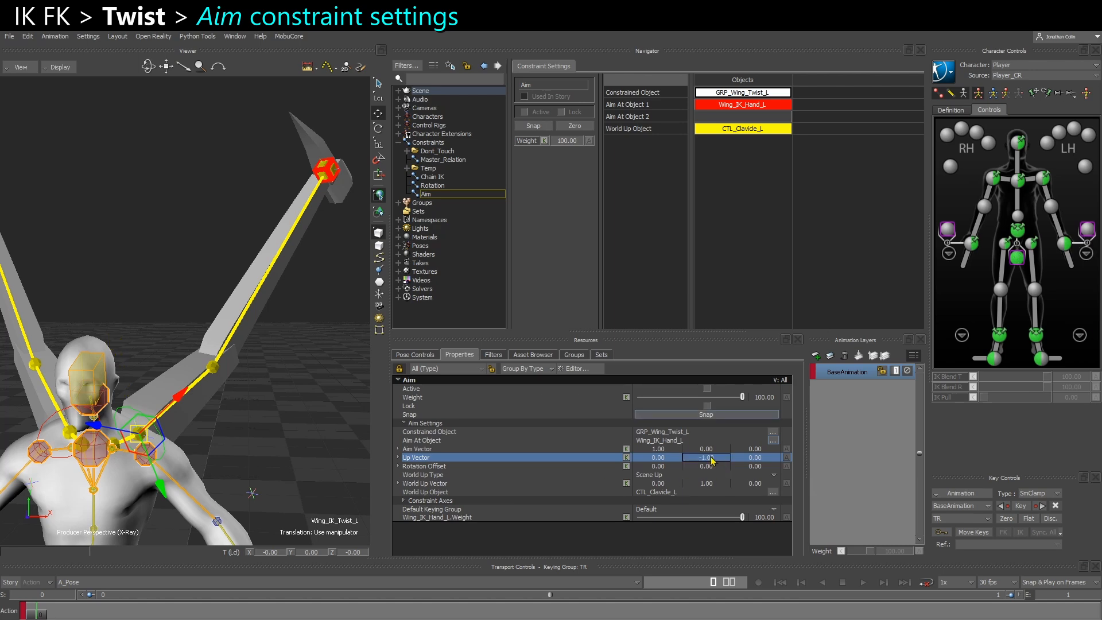
Review the Aim constraint's World Up Type options and the World Up Object, leaving the type as Scene Up
left_click(423, 476)
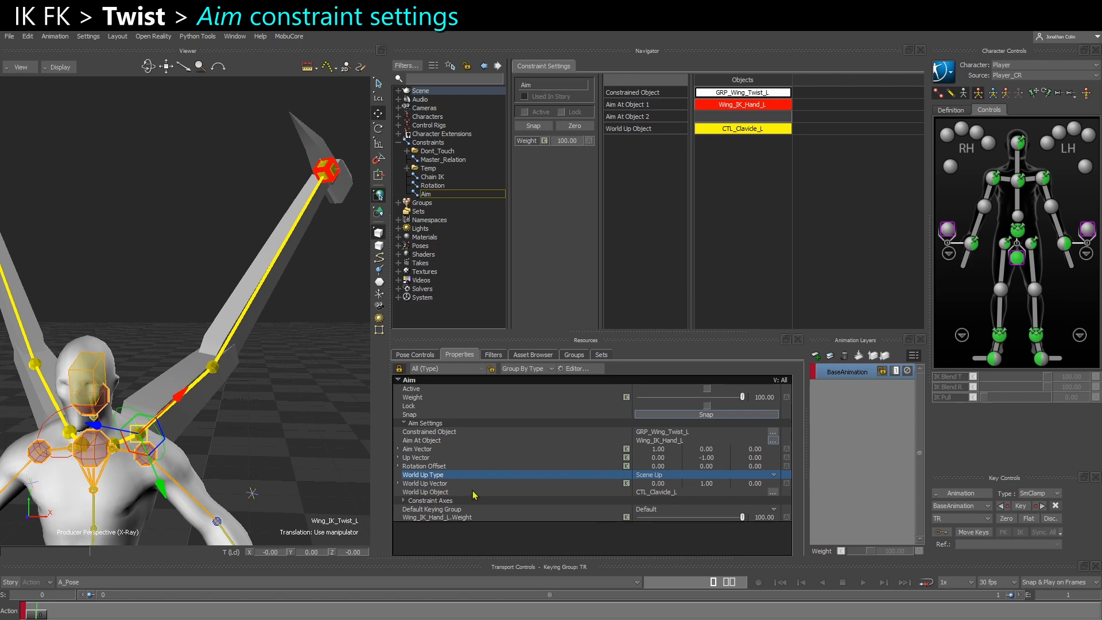
left_click(660, 492)
left_click(660, 477)
left_click(660, 477)
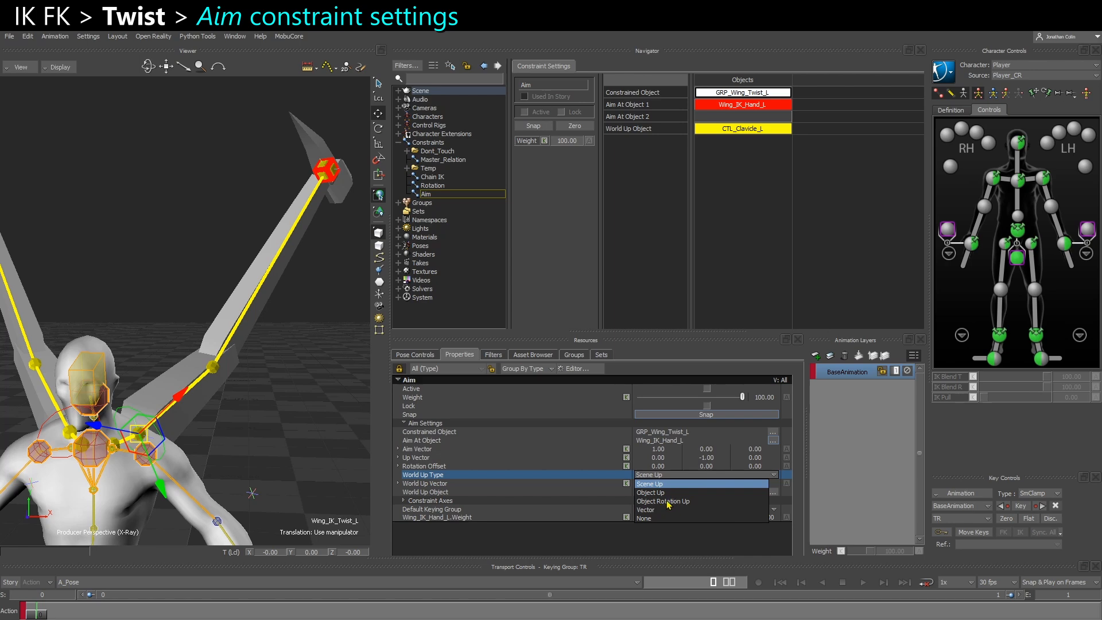
left_click(534, 540)
left_click_drag(250, 415, 281, 435, "ctrl+shift")
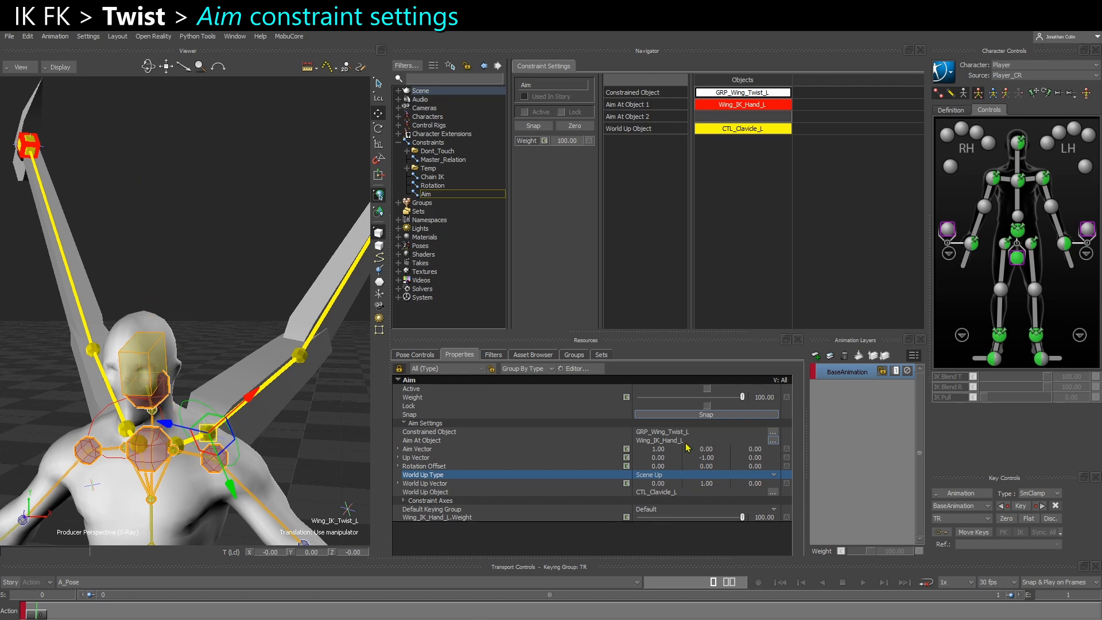
Set the Aim constraint's World Up Type to Object Rotation Up and select CTL_Clavicle_L to check its axes against the Up Vector
left_click(660, 475)
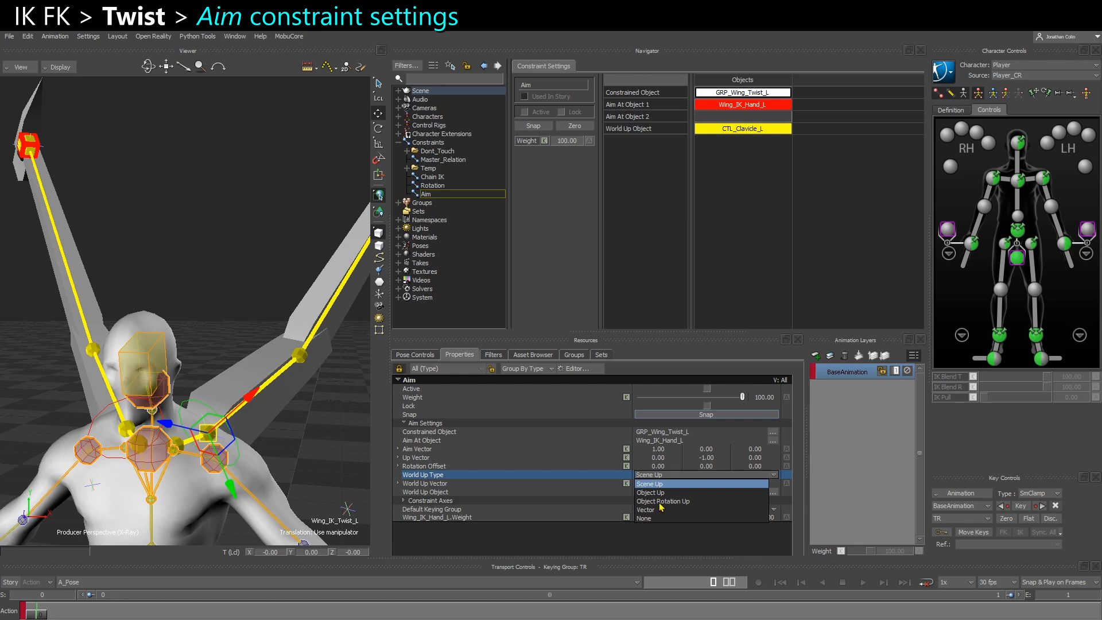
left_click(659, 503)
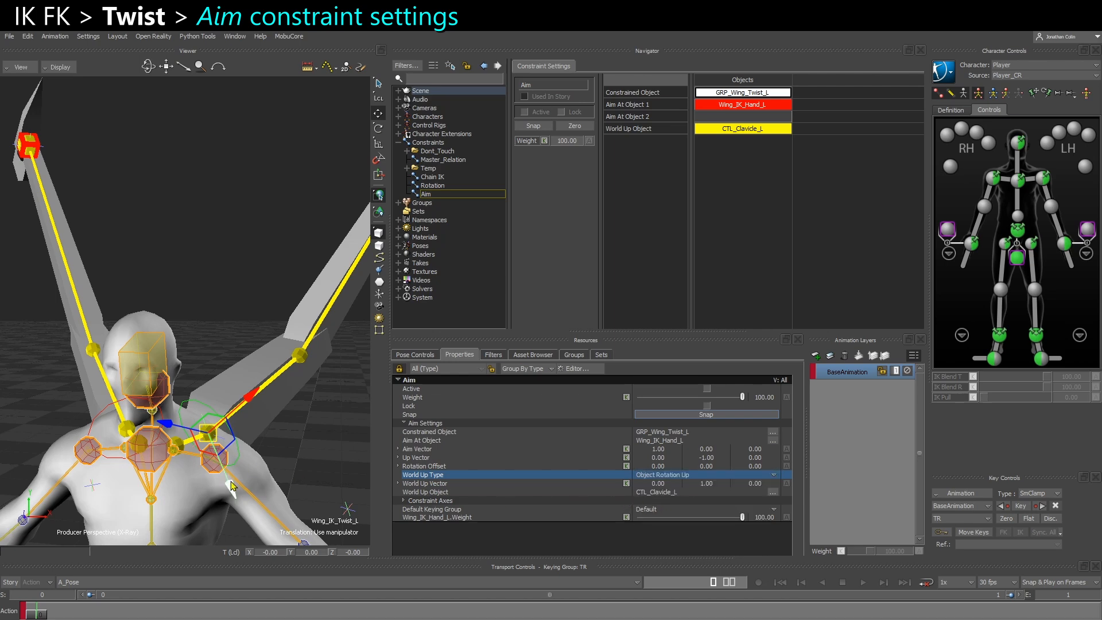
left_click(184, 448)
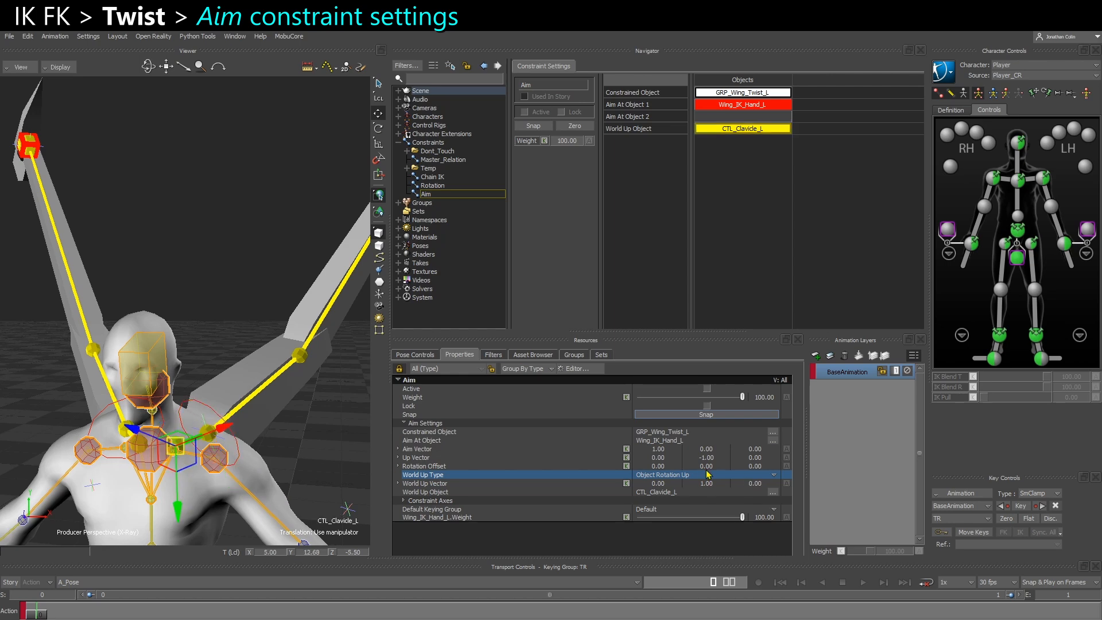
left_click(471, 458)
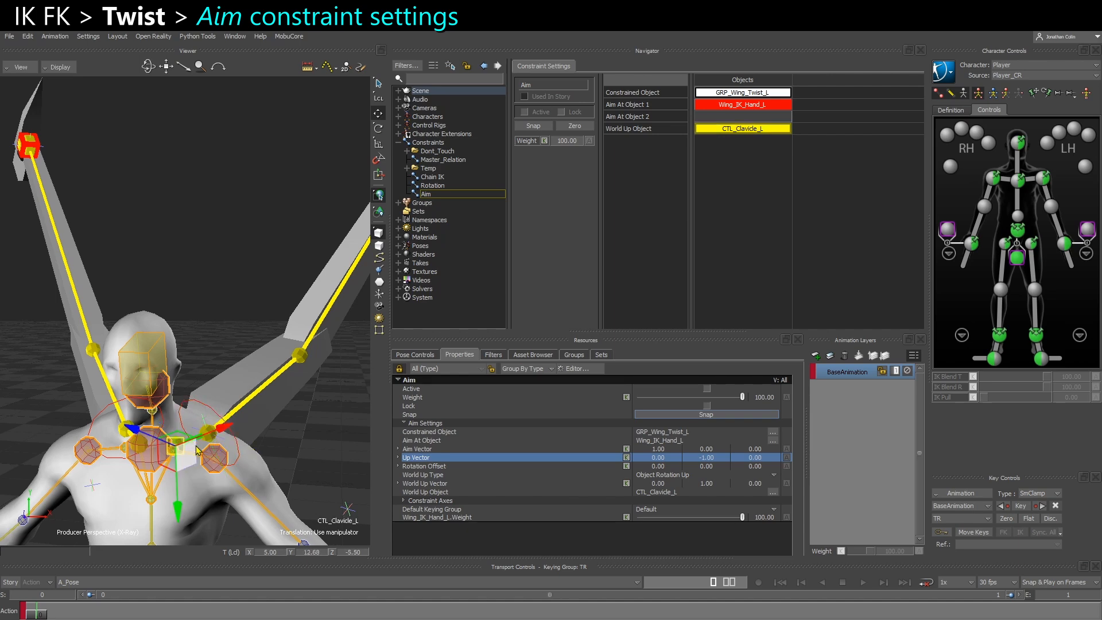
Set the World Up Vector's Y value to -1 and check it against the axes of CTL_Clavicle_L and GRP_Wing_Twist_L
left_click(208, 434)
double_click(717, 487)
type("-1")
key("Return")
left_click(575, 484)
left_click(588, 457)
left_click(588, 485)
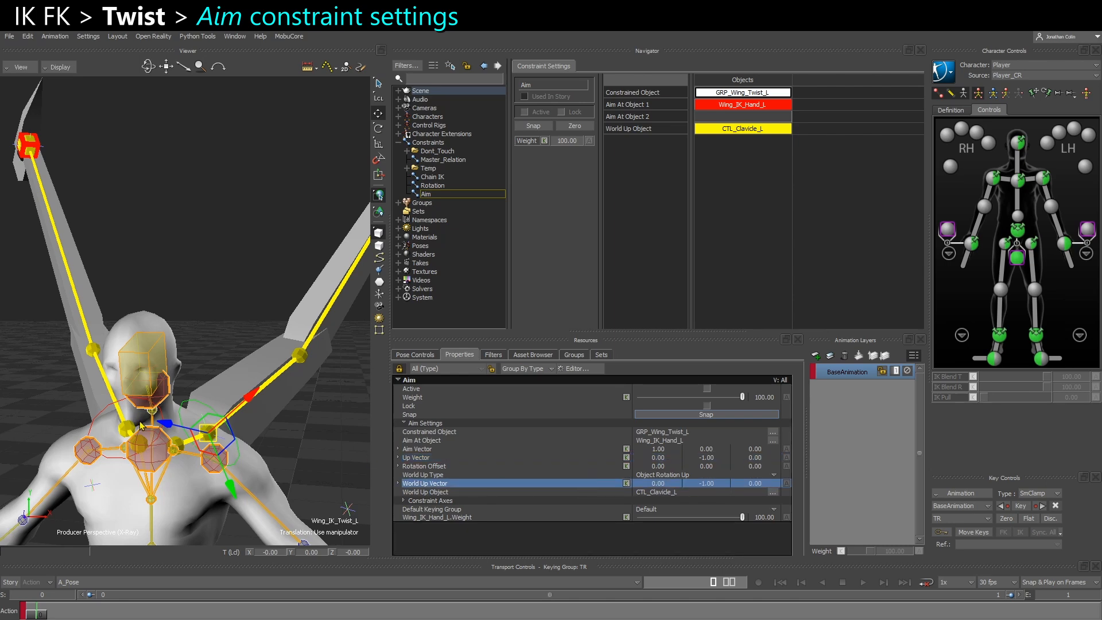
left_click(181, 446)
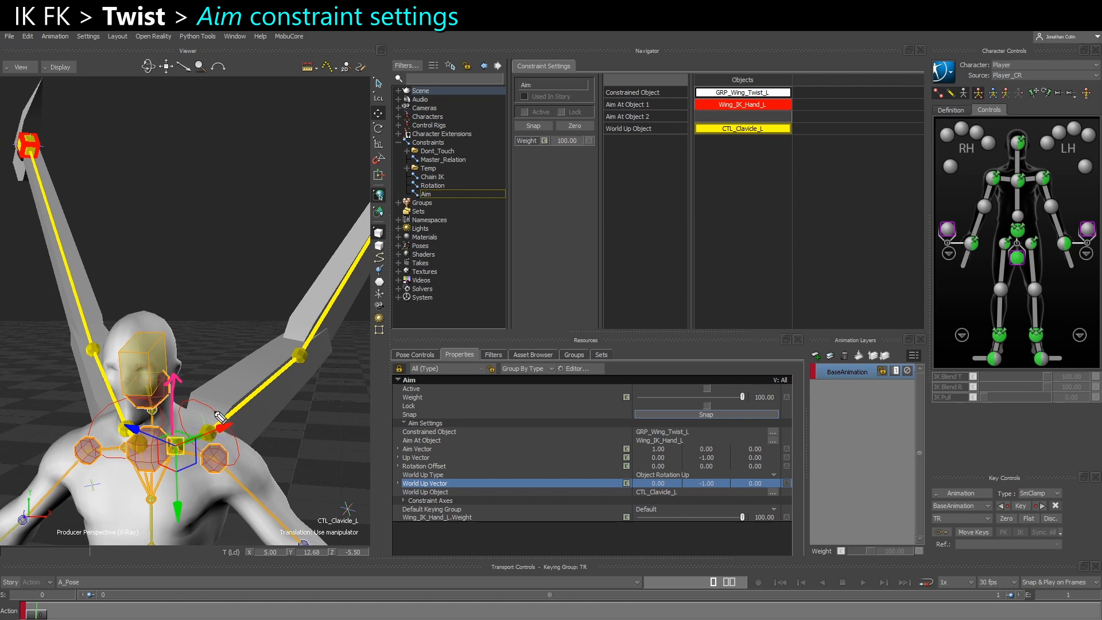
mouse_move(648, 484)
left_mouse_down()
mouse_move(666, 476)
mouse_move(664, 488)
left_mouse_up()
left_click(206, 425)
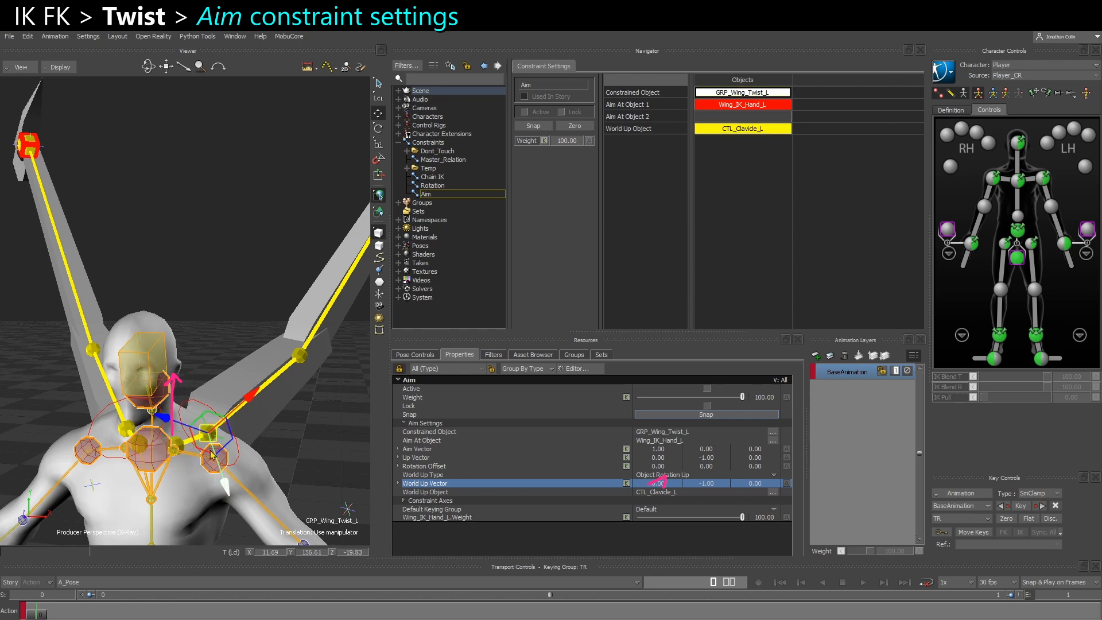
left_click(181, 446)
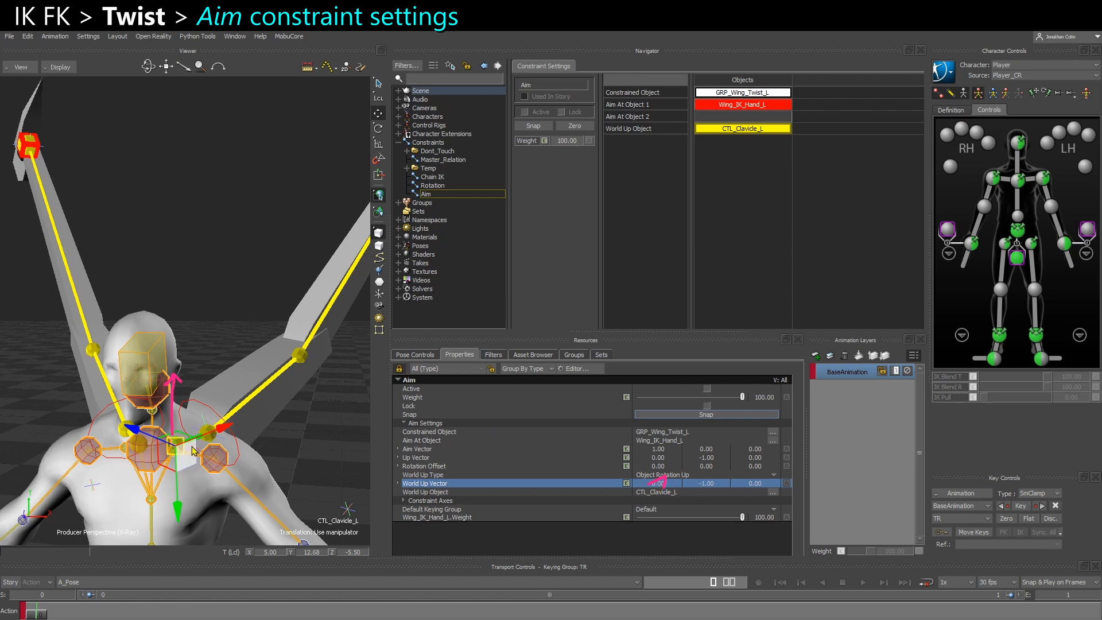
left_click(707, 459)
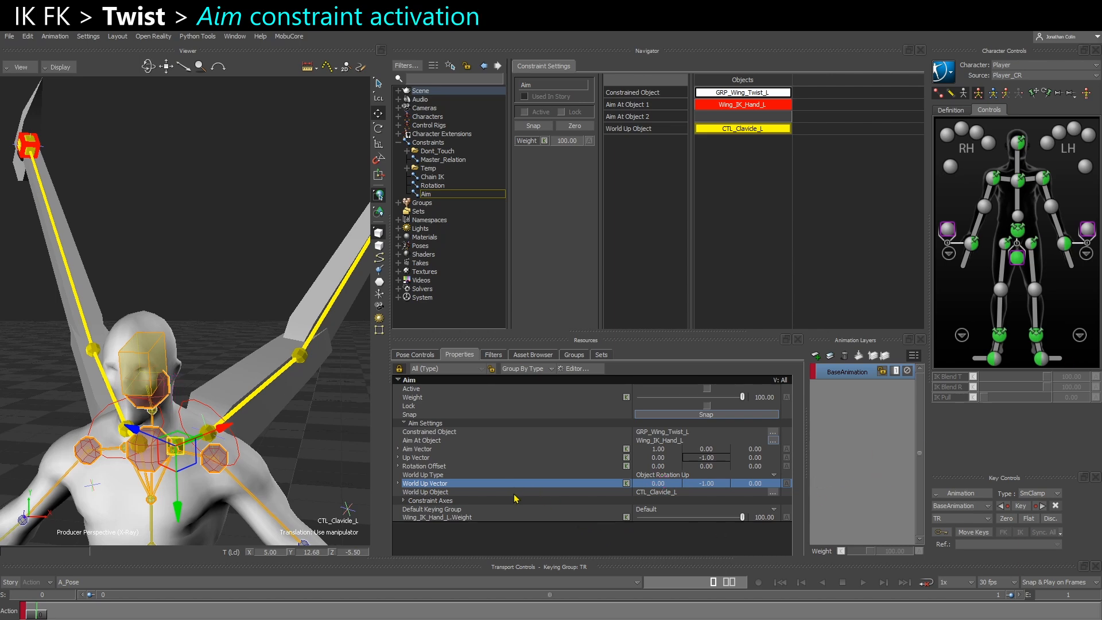
Activate and lock the Aim constraint using Snap so that GRP_Wing_Twist_L keeps its current offset
left_click(648, 483)
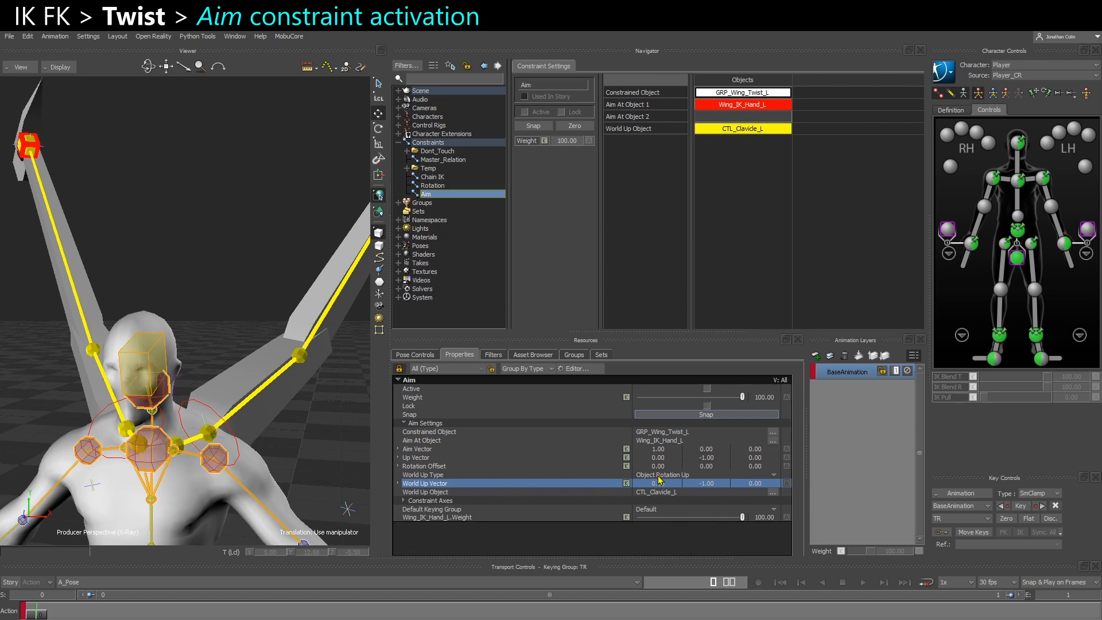
left_click(533, 127)
left_click(561, 112)
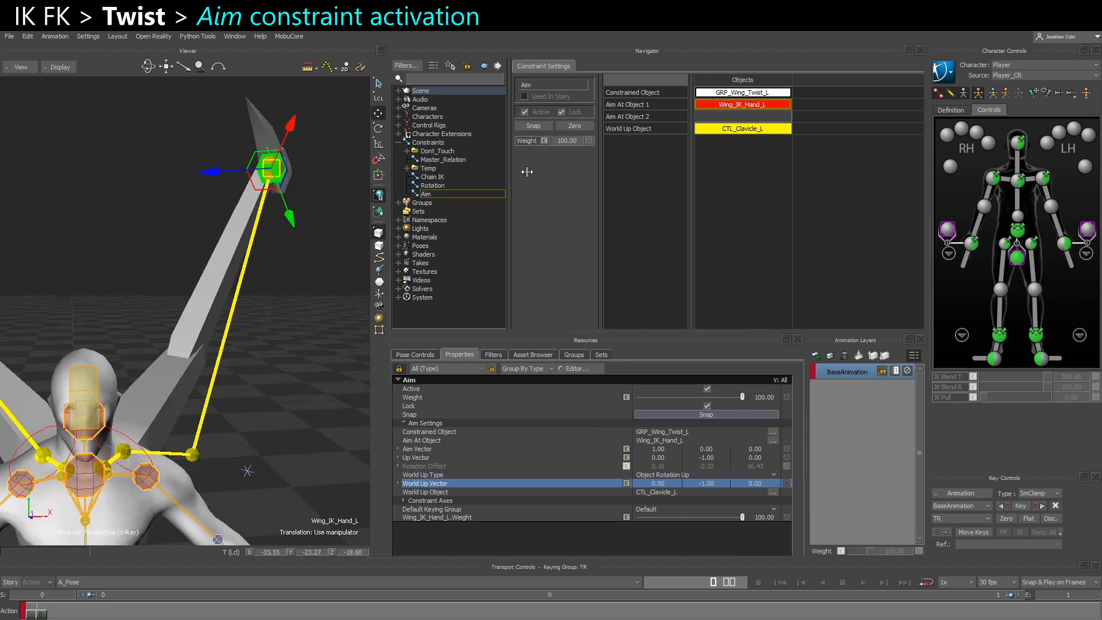
Examine the Aim constraint's Rotation Offset in relation to the upper wing's direction and the direction toward Wing_IK_Hand_L
left_click(419, 468)
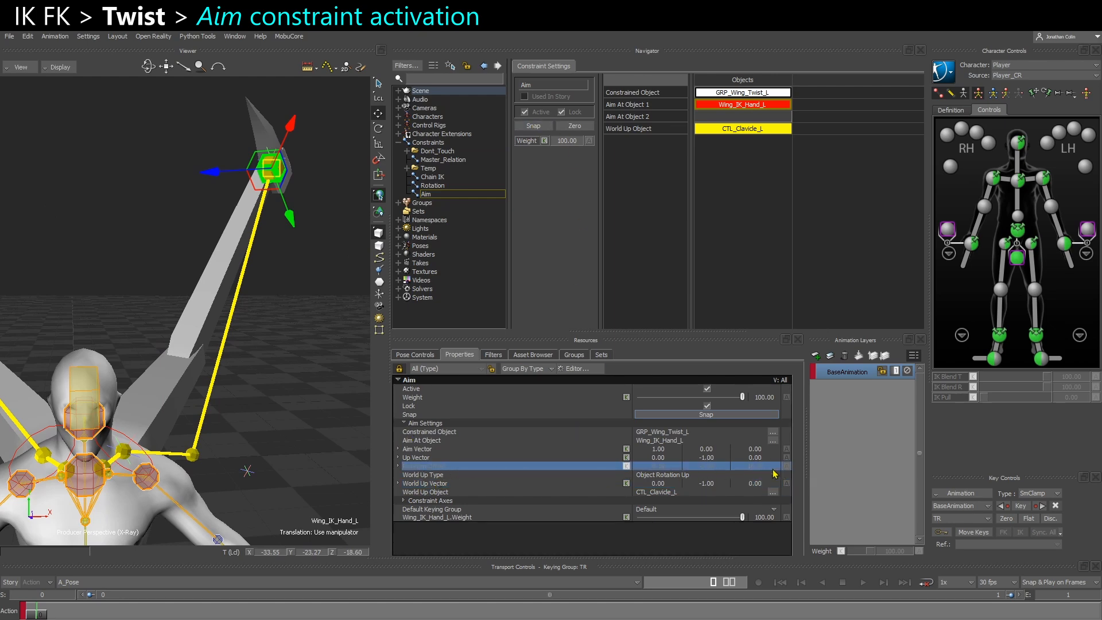
left_click_drag(311, 457, 260, 452, "ctrl+shift")
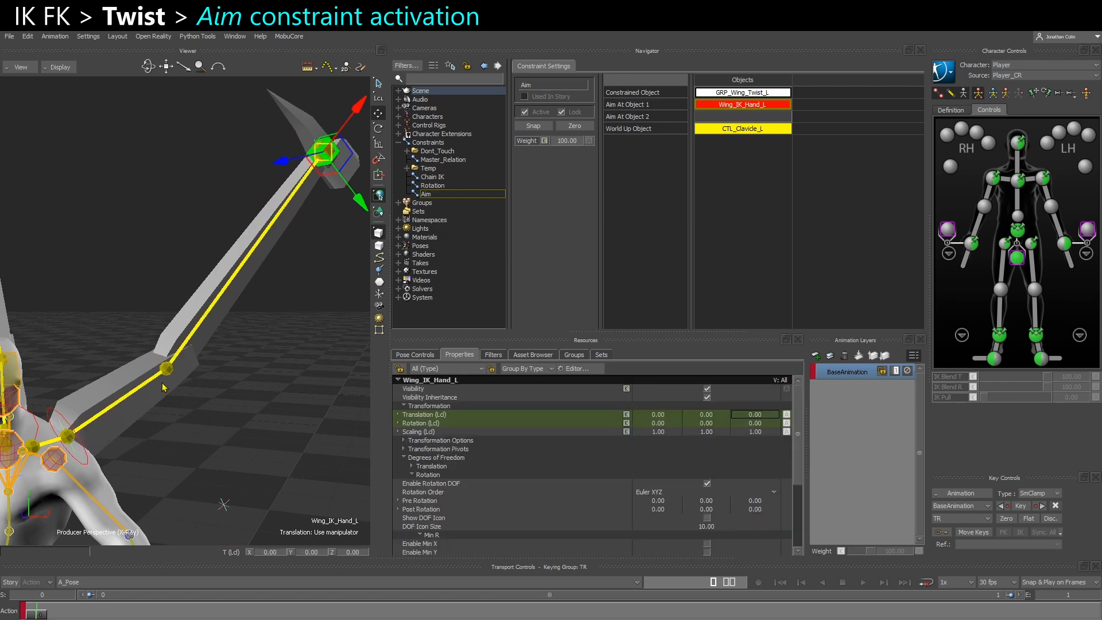
left_click_drag(172, 379, 97, 376, "ctrl+shift")
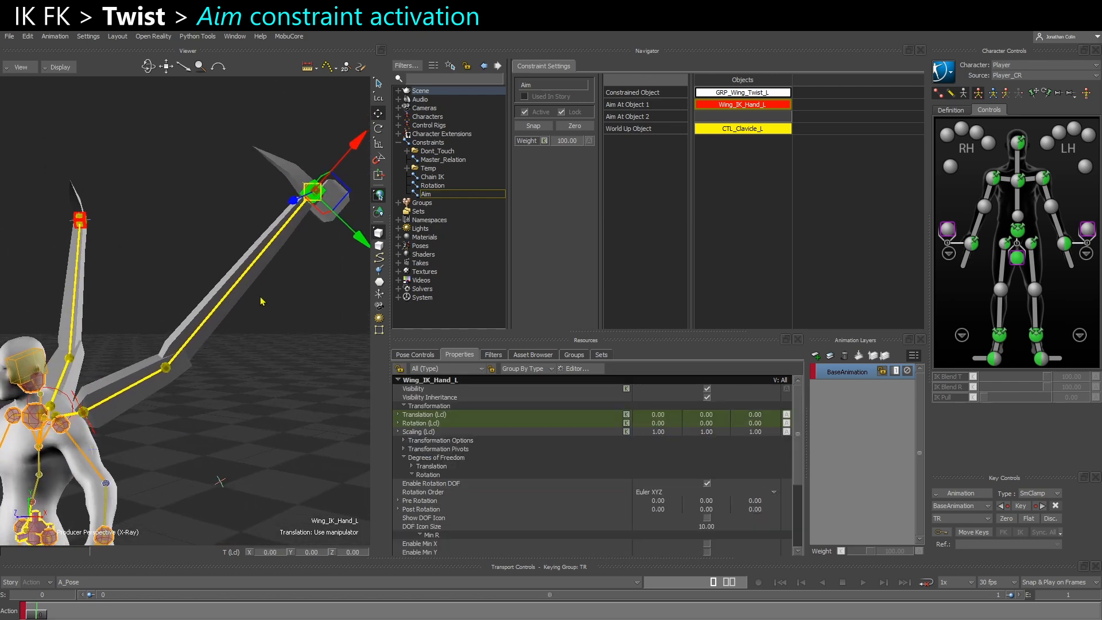
left_click_drag(260, 299, 257, 297, "ctrl+shift")
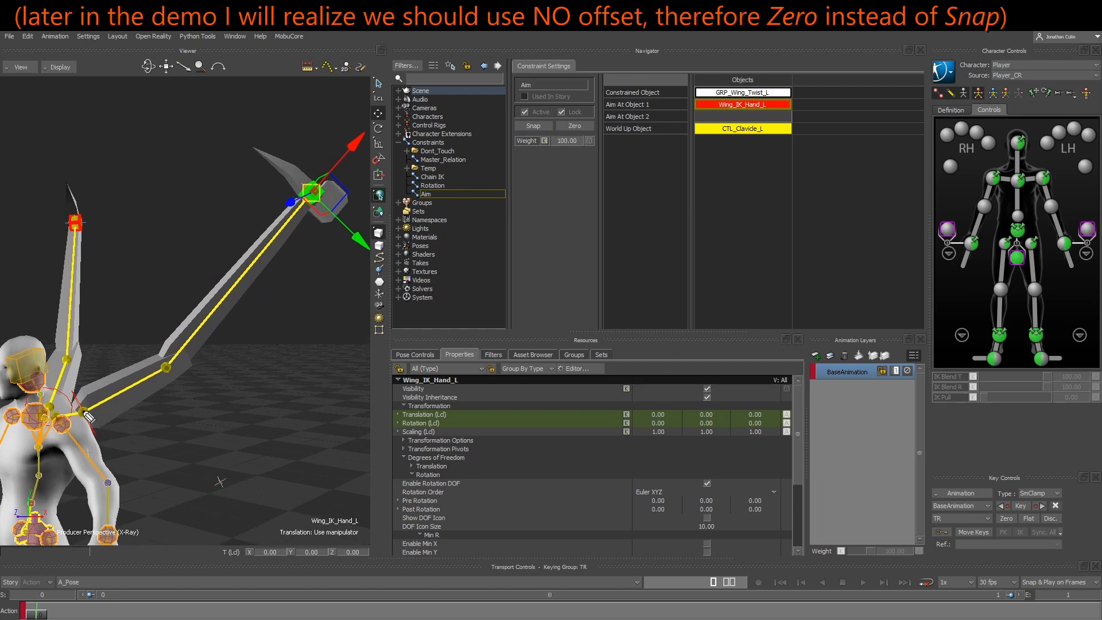
mouse_move(86, 401)
left_mouse_down()
mouse_move(247, 245)
mouse_move(243, 256)
left_mouse_up()
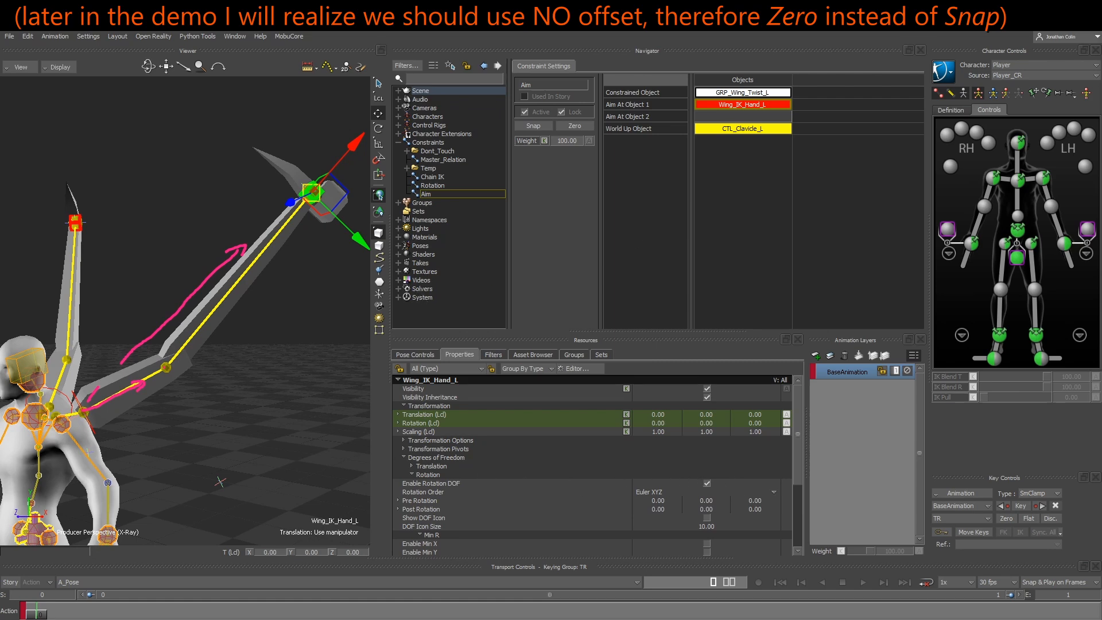
left_click(425, 195)
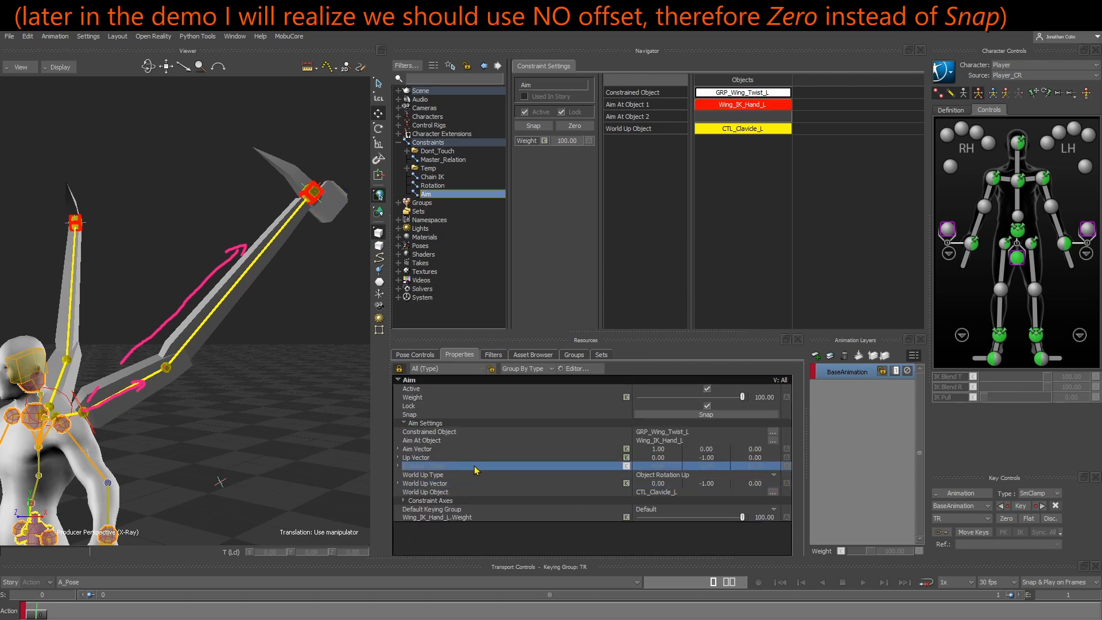
left_click(457, 466)
left_click_drag(116, 384, 113, 396)
left_click_drag(133, 376, 135, 376)
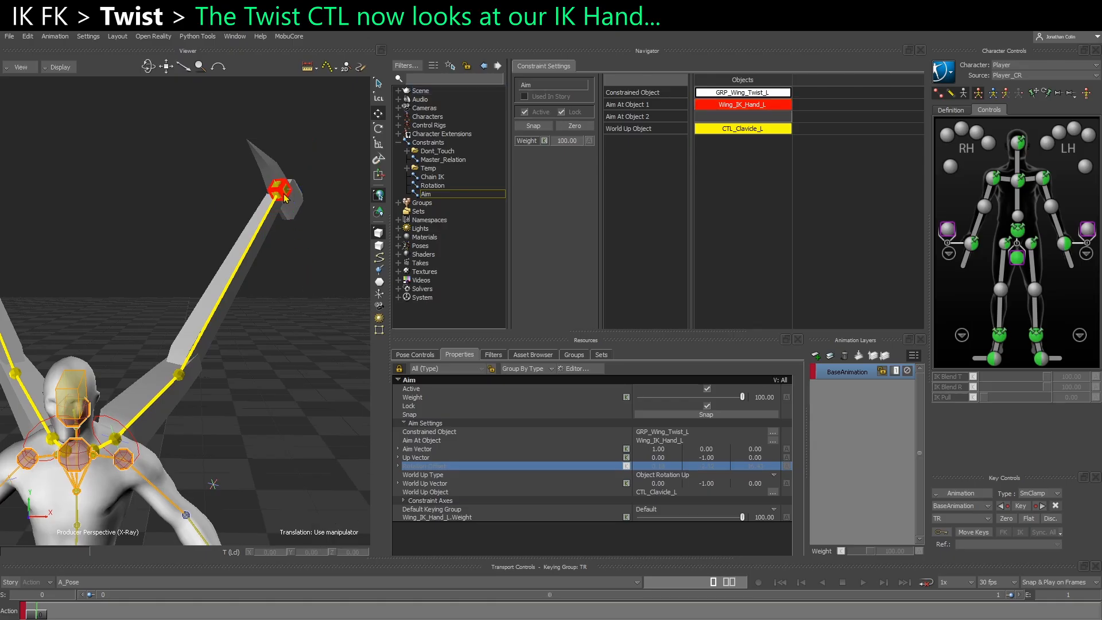
Offset Wing_IK_Hand_L from the wing tip and rotate Wing_IK_Twist_L about X to about -15 degrees to test the twist
left_click_drag(285, 198, 119, 179)
left_click_drag(199, 399, 117, 409, "ctrl+shift")
left_click(137, 444)
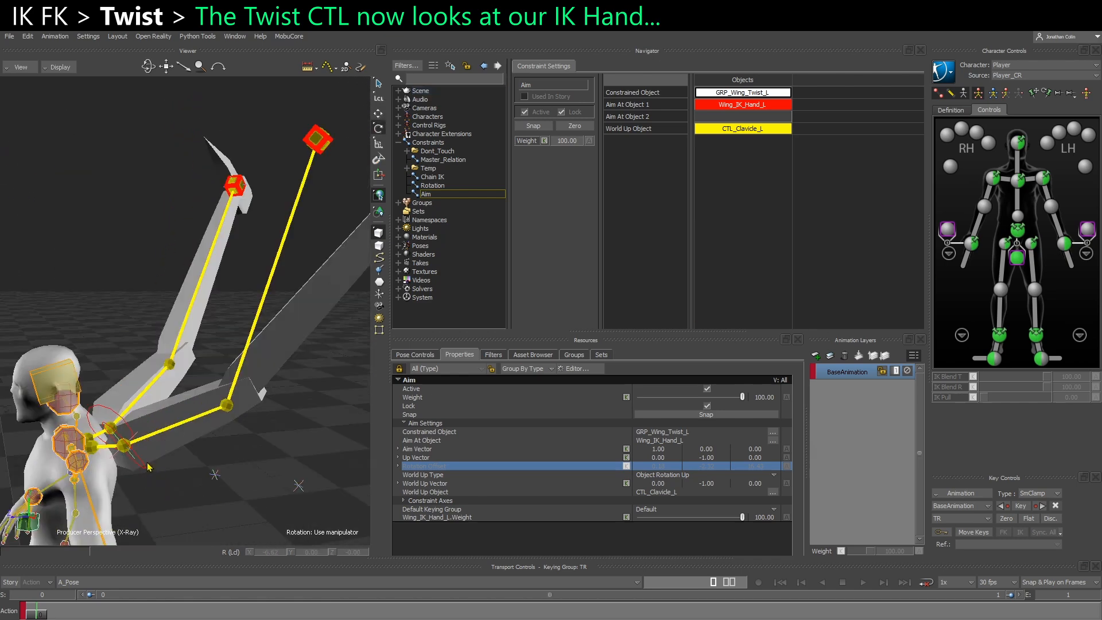
left_click(148, 467)
mouse_move(175, 479)
left_mouse_down()
mouse_move(179, 496)
mouse_move(163, 478)
left_mouse_up()
left_click_drag(245, 355, 223, 375)
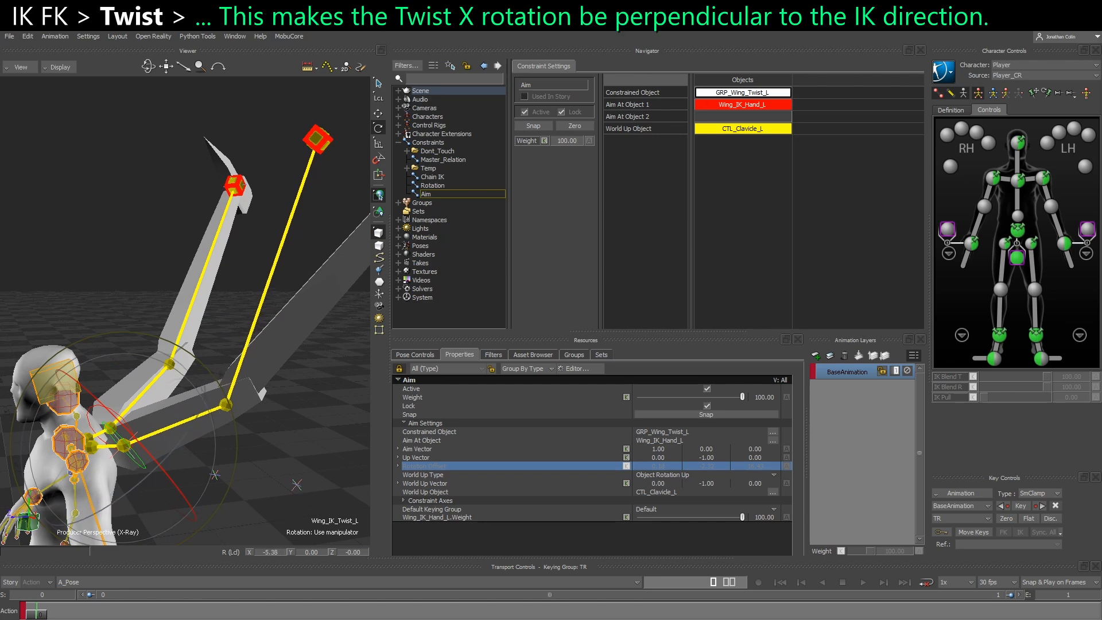
mouse_move(129, 445)
left_mouse_down()
mouse_move(204, 364)
mouse_move(313, 160)
left_mouse_up()
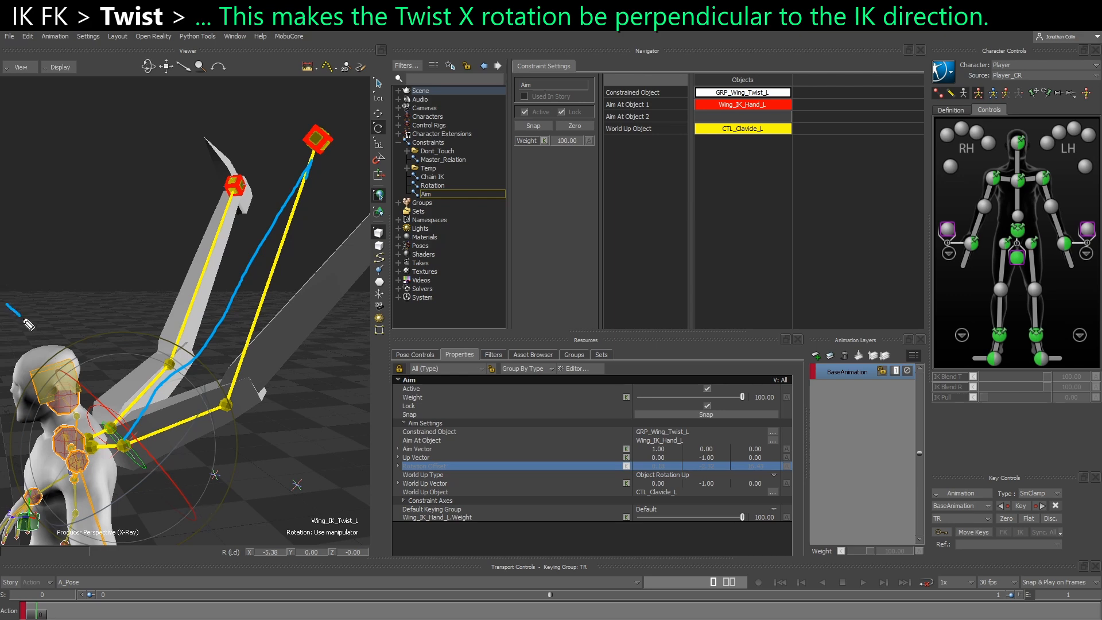
left_click_drag(76, 380, 241, 553)
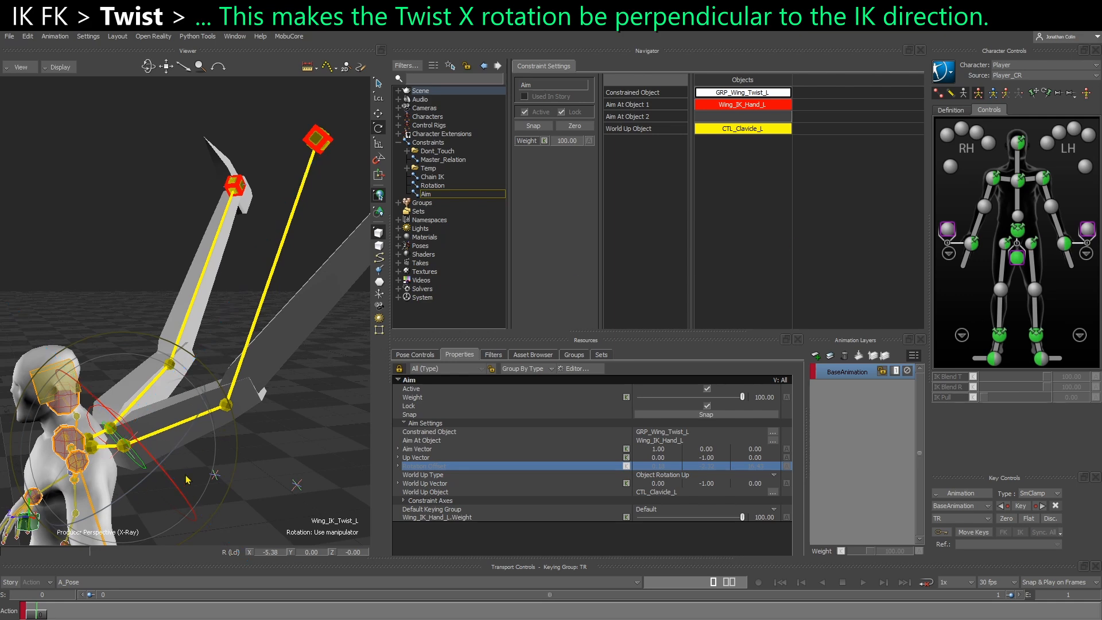
left_click_drag(193, 475, 240, 431, "alt")
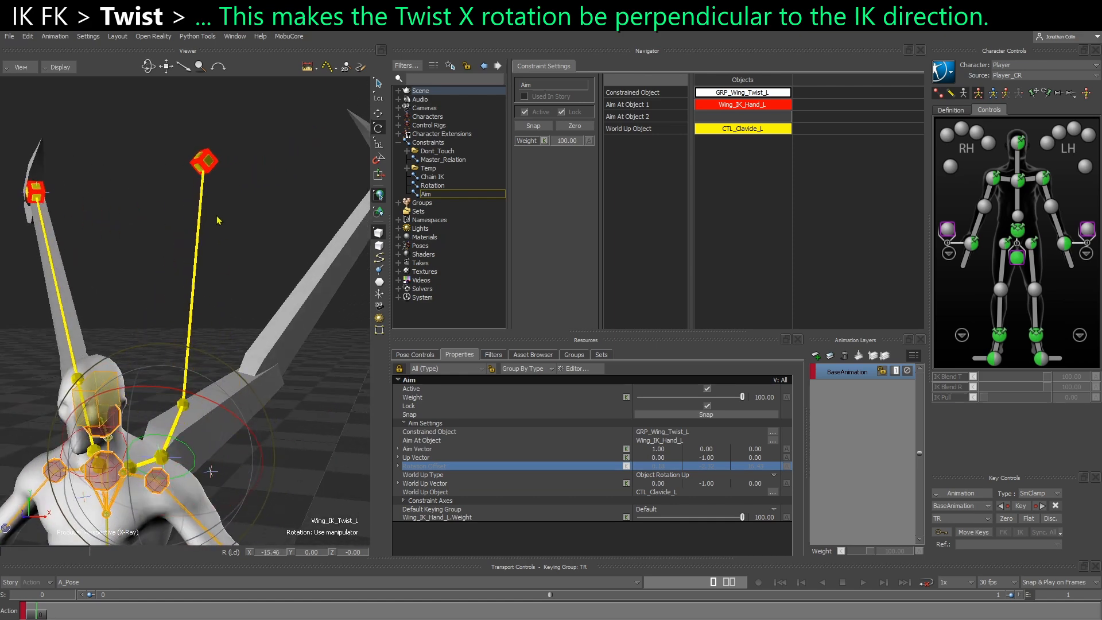
Translate Wing_IK_Hand_L to different positions around the left wing to test how the twist control aims at it
left_click(203, 170)
left_click_drag(224, 227, 168, 263, "alt")
key("t")
left_click_drag(143, 171, 232, 339)
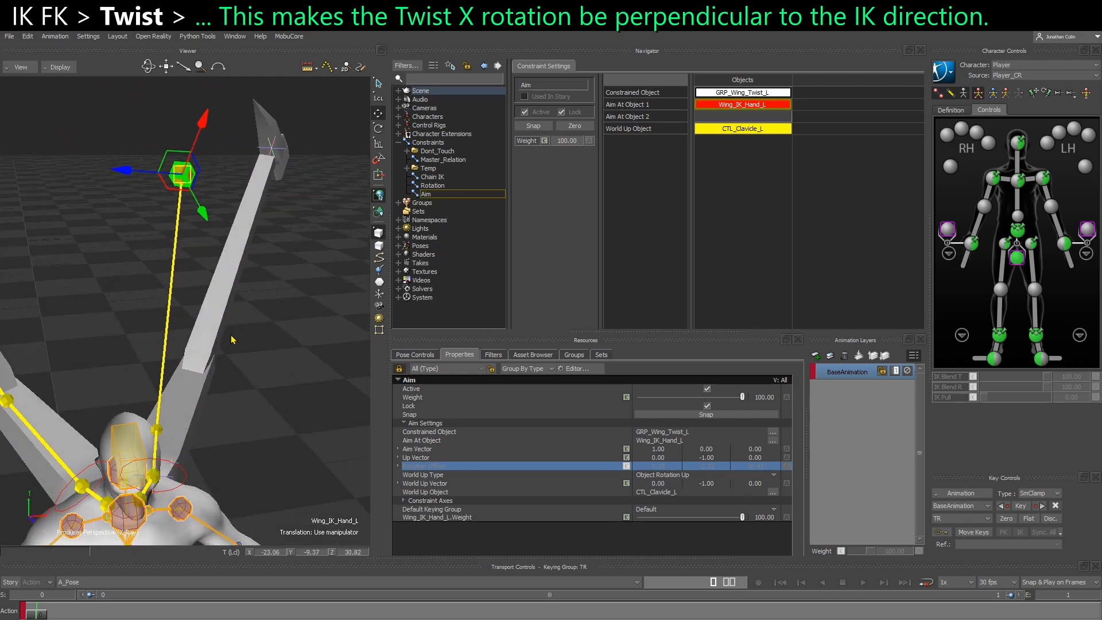
left_click_drag(187, 175, 299, 194)
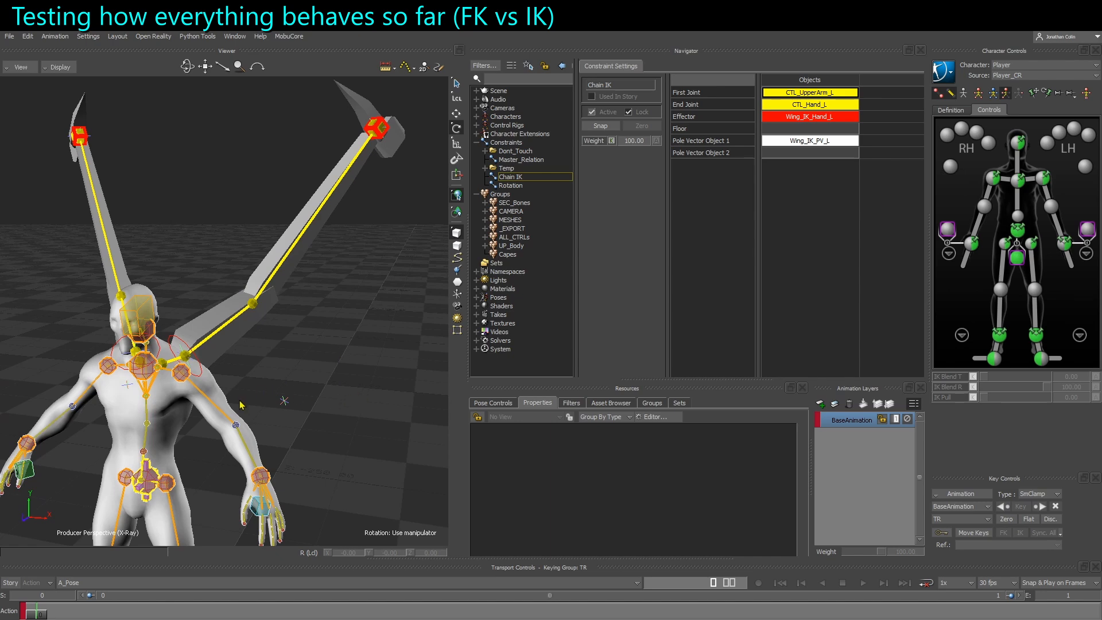
Select the chest effector, enlarge its rotation manipulator, and try rotating the chest with the wings, undoing each test rotation
middle_click_drag(242, 406, 287, 406, "alt")
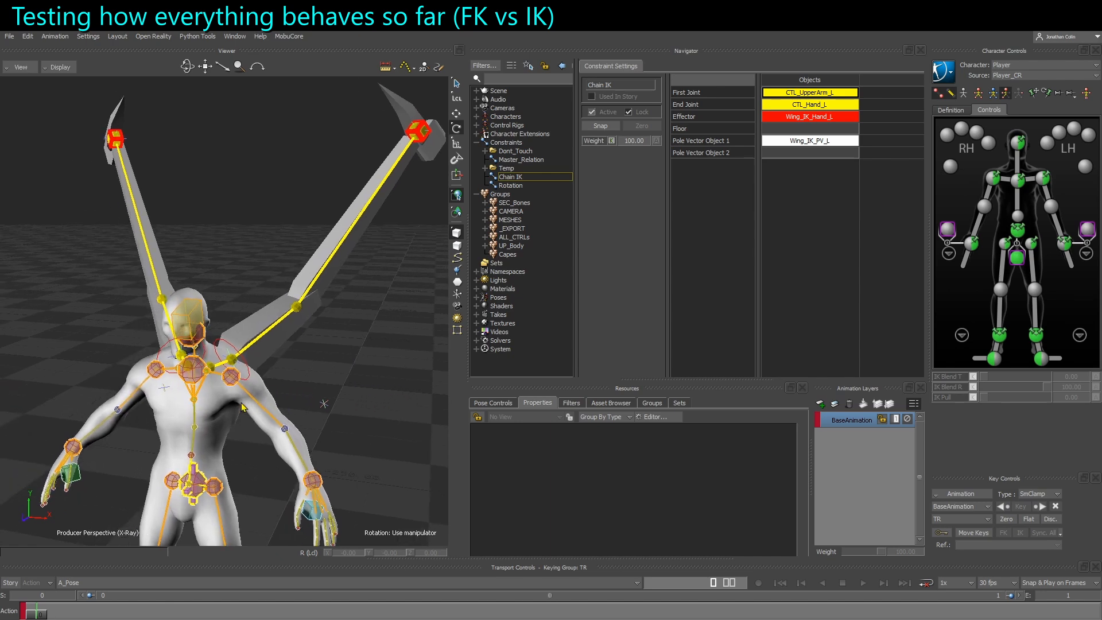
left_click_drag(287, 406, 284, 422, "alt")
left_click(187, 377)
left_click_drag(192, 400, 210, 396)
middle_click_drag(208, 393, 195, 414, "alt")
left_click_drag(196, 414, 160, 373)
key("ctrl+z")
key("equal")
key("equal")
key("equal")
key("equal")
key("ctrl+z")
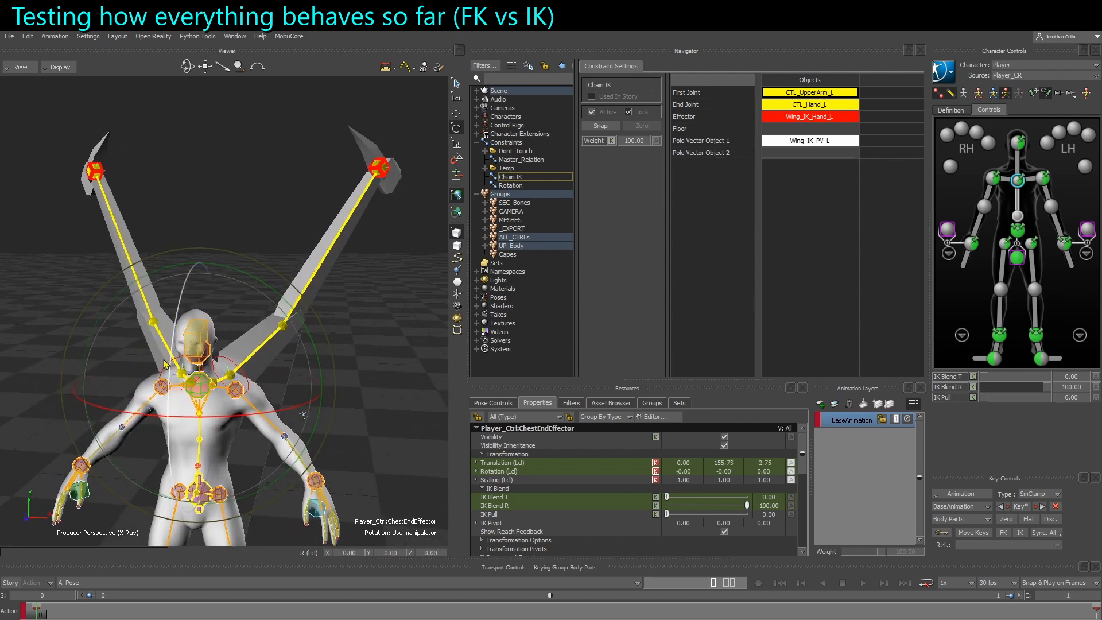
Rotate the chest effector to compare how the FK and IK wings respond from front and back, undoing each rotation
left_click_drag(225, 437, 166, 297, "alt")
left_click_drag(216, 467, 441, 443, "alt")
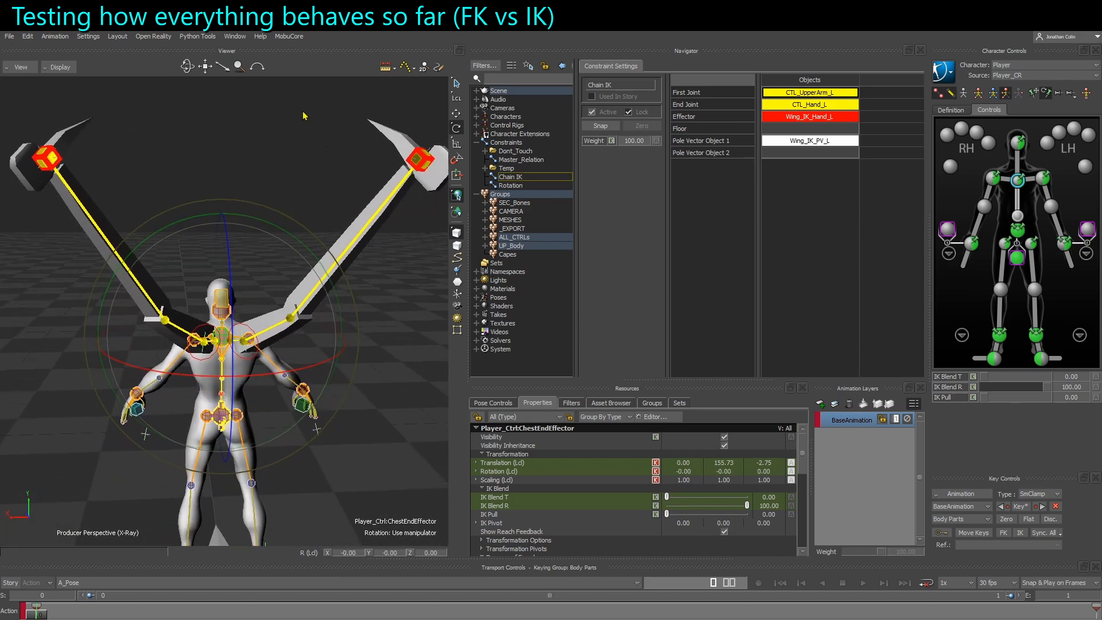
key("ctrl+z")
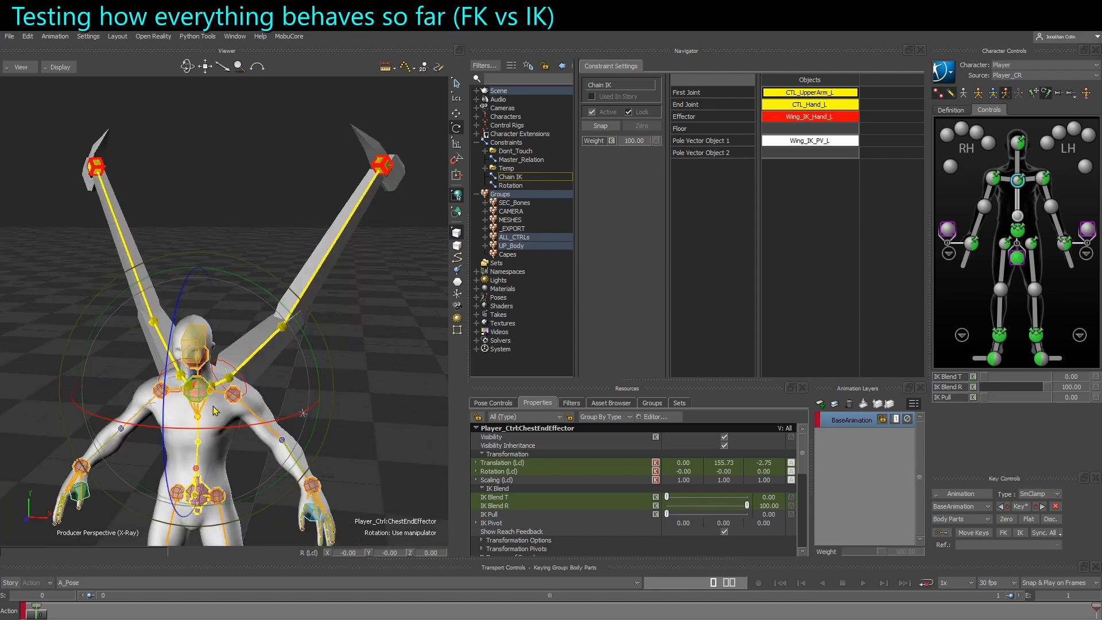
left_click_drag(213, 466, 126, 228)
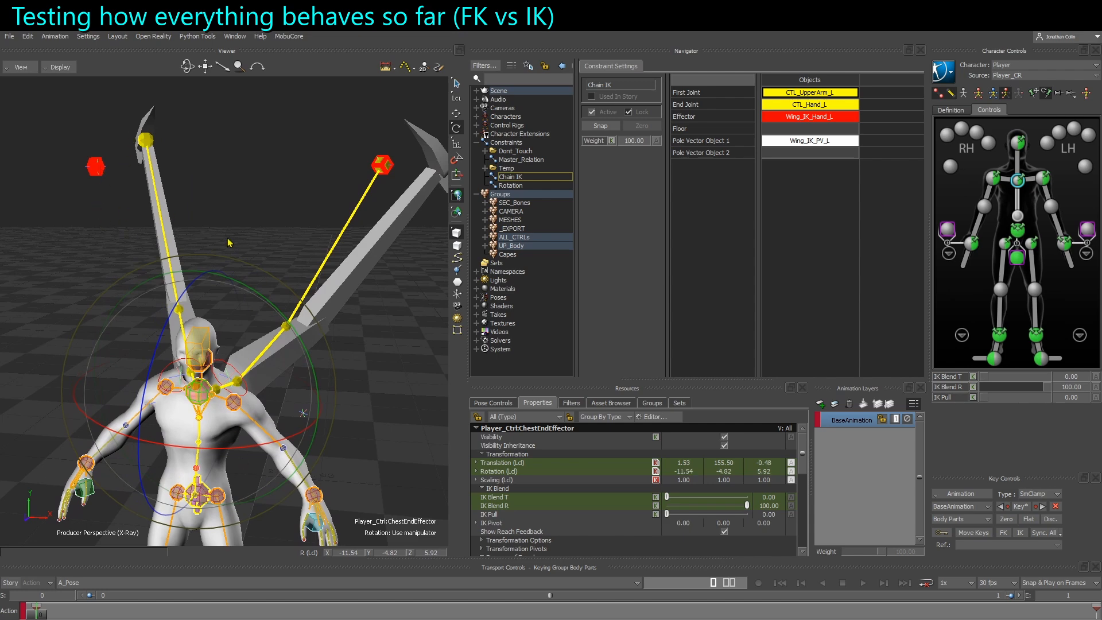
left_click_drag(202, 456, 132, 453)
left_click_drag(394, 205, 315, 211, "shift")
key("ctrl+z")
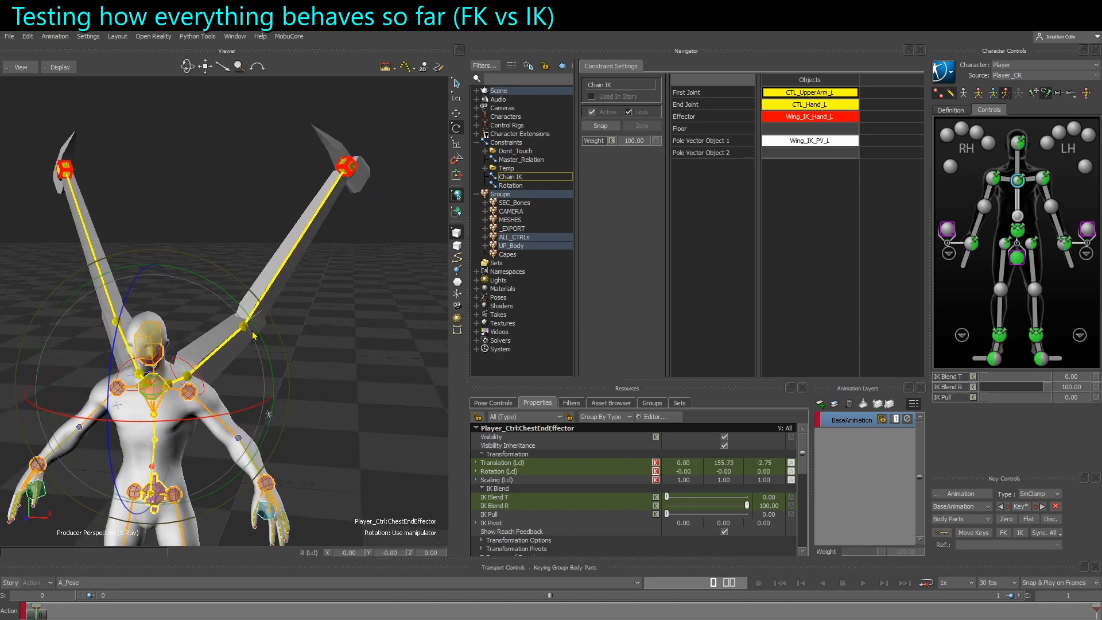
Repeat small chest rotations to check how far the wings drift from their IK hand controls, and undo them all
left_click_drag(185, 465, 209, 463)
key("ctrl+z")
key("ctrl+w")
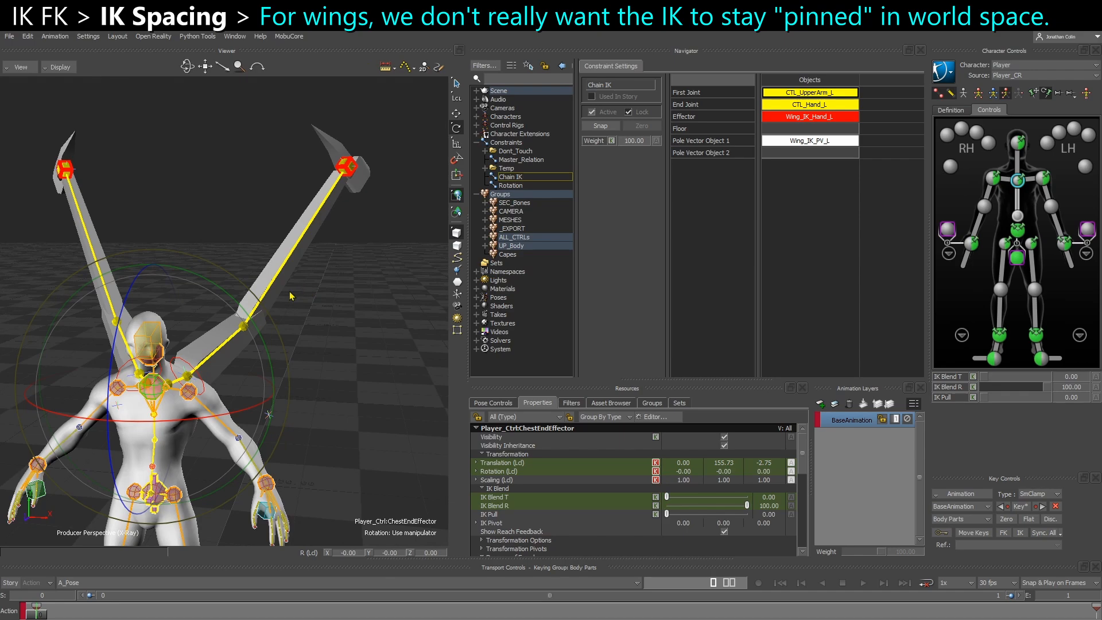
left_click_drag(253, 429, 202, 409)
key("ctrl+z")
key("ctrl+z")
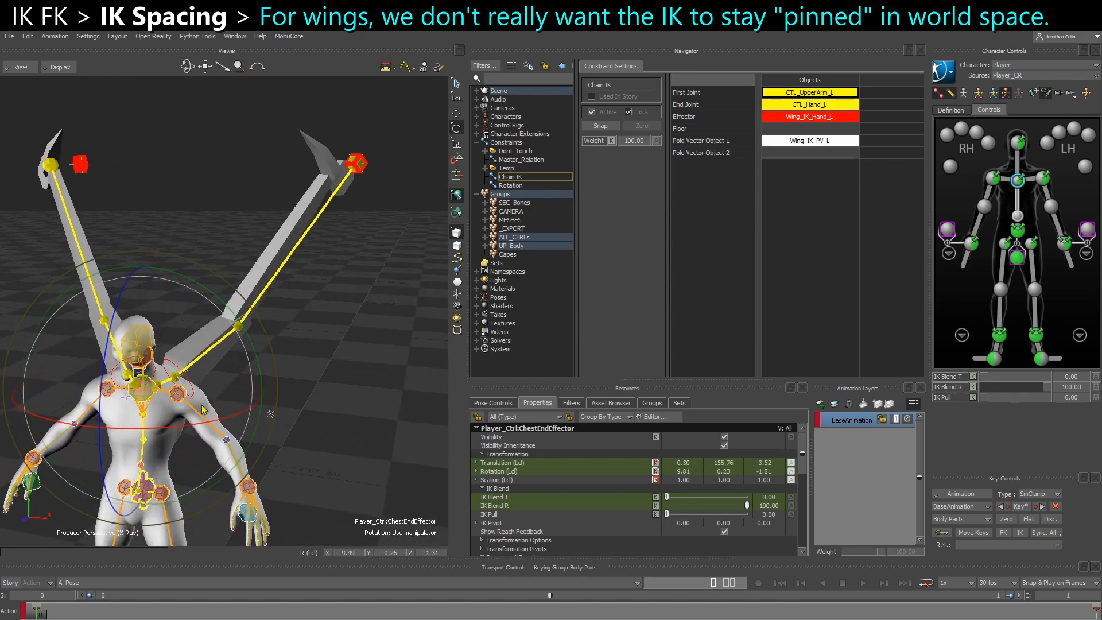
key("ctrl+z")
left_click_drag(180, 450, 165, 482, "alt")
key("ctrl+z")
middle_click_drag(284, 453, 304, 322, "alt")
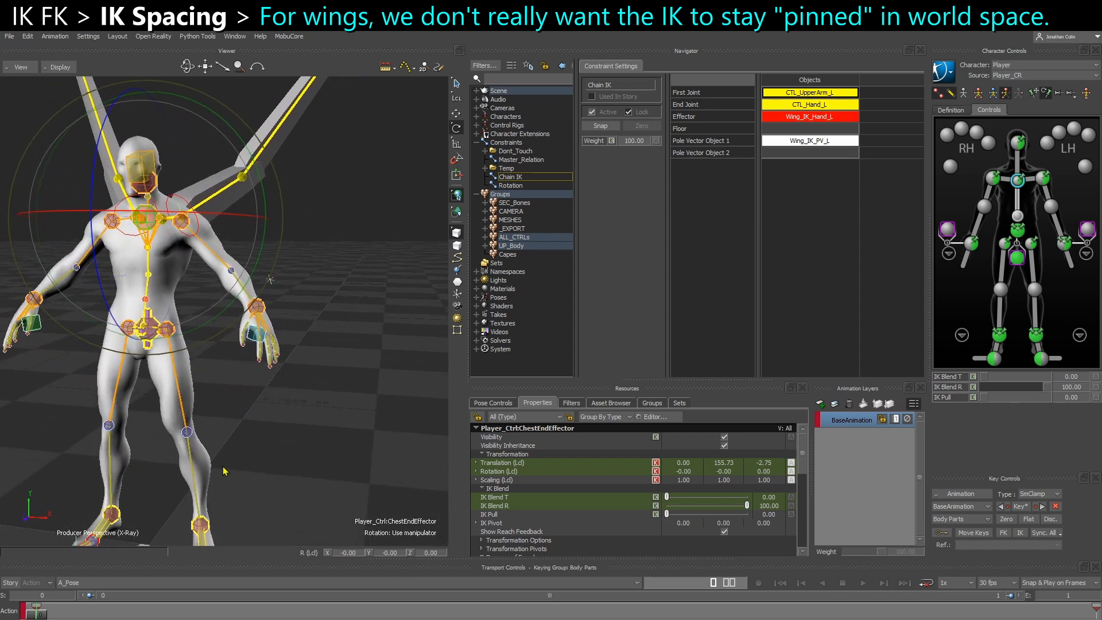
middle_click_drag(241, 258, 253, 402, "alt")
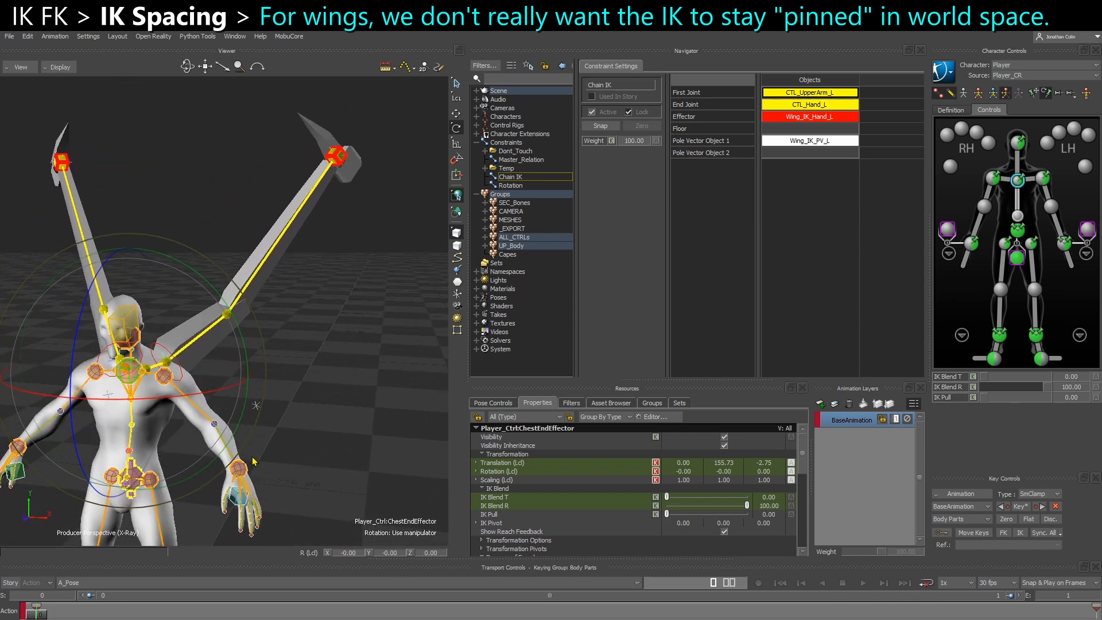
Rotate the chest effector to check how the left wing's twist control responds, undo the rotation and deselect the effector
left_click_drag(253, 402, 232, 406, "alt")
mouse_move(172, 424)
left_mouse_down()
mouse_move(143, 428)
mouse_move(202, 426)
mouse_move(191, 388)
mouse_move(140, 427)
mouse_move(154, 406)
mouse_move(183, 441)
left_mouse_up()
key("ctrl+z")
left_click_drag(214, 350, 364, 373, "shift")
left_click(262, 404)
left_click_drag(262, 403, 290, 408, "ctrl")
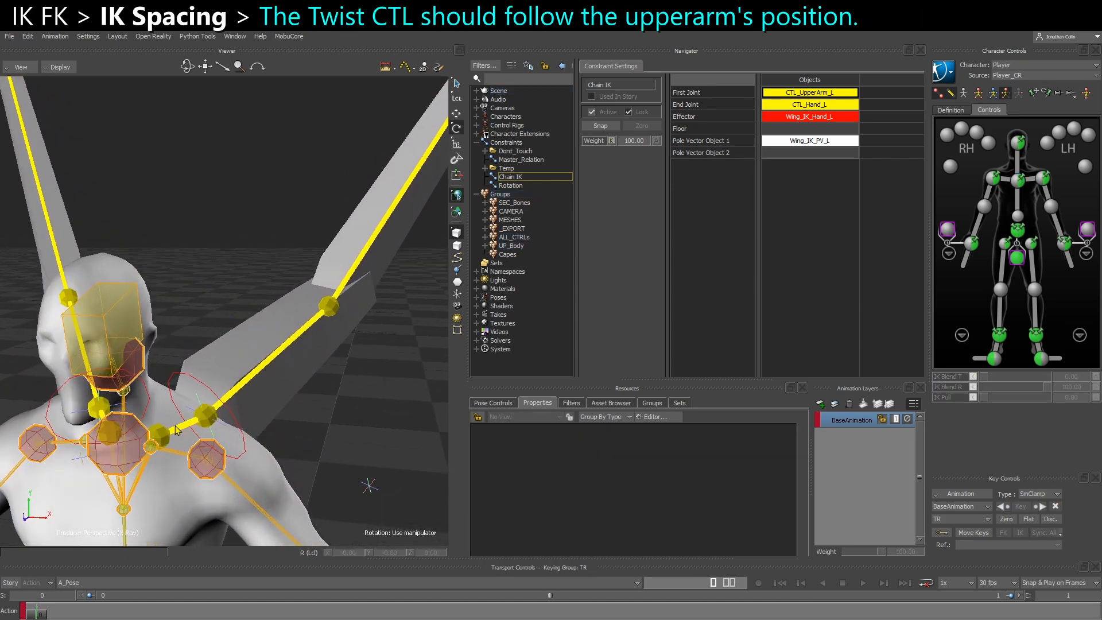
Rotate CTL_Clavicle_L to test whether the twist control follows the upper arm's position, and undo the rotation
left_click(185, 428)
left_click_drag(145, 428, 73, 389)
key("ctrl+z")
key("ctrl+z")
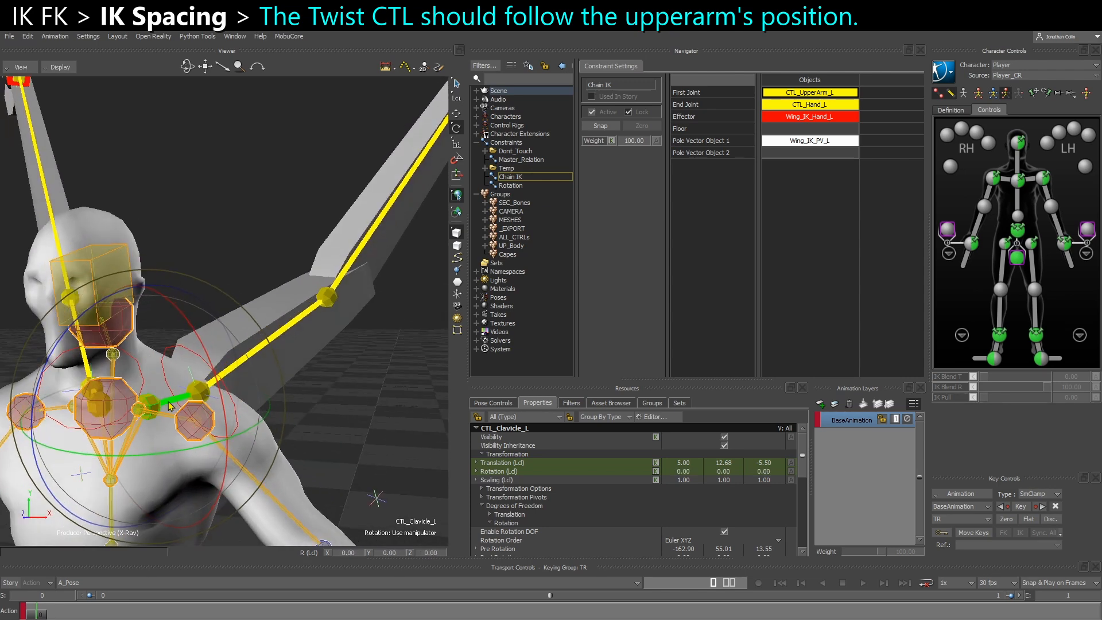
Pick out the GRP_Wing_Twist_L null at the left wing base and insert a new Parent/Child constraint
left_click(346, 373)
left_click_drag(346, 373, 399, 386, "ctrl+shift")
left_click(247, 424)
left_click_drag(249, 426, 179, 435, "ctrl+shift")
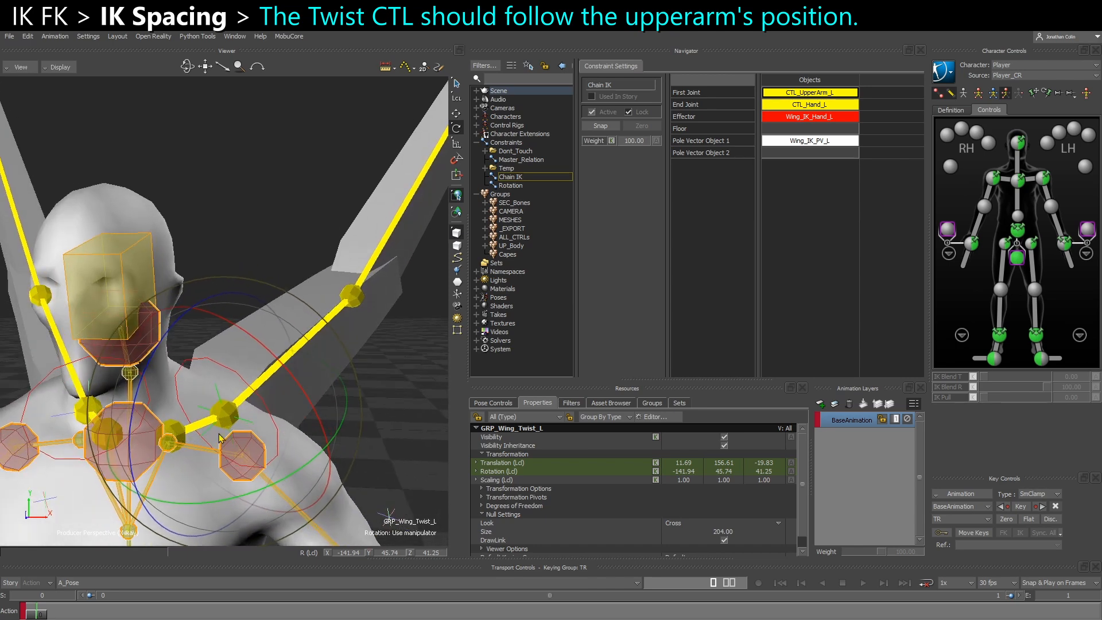
left_click_drag(217, 438, 227, 431, "ctrl+shift")
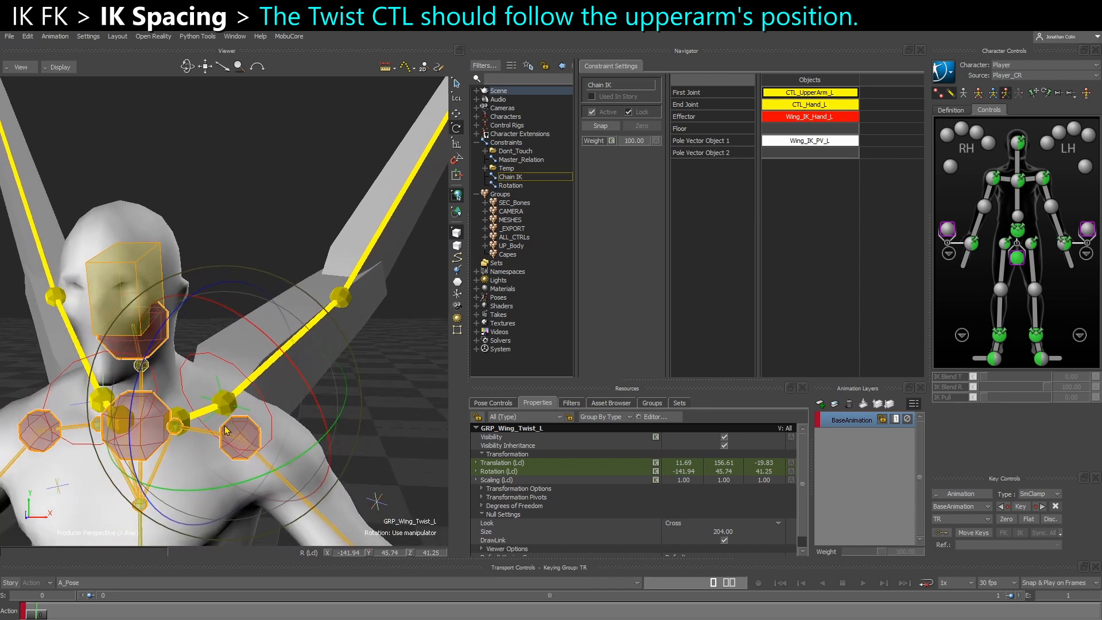
left_click(504, 143)
right_click(504, 143)
mouse_move(539, 160)
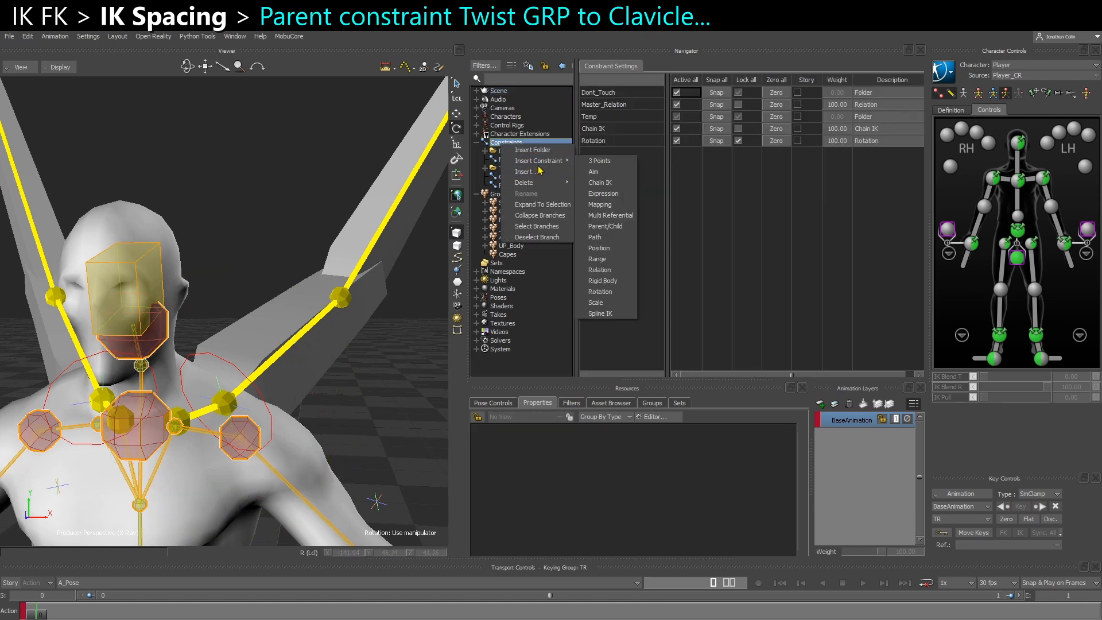
left_click(608, 227)
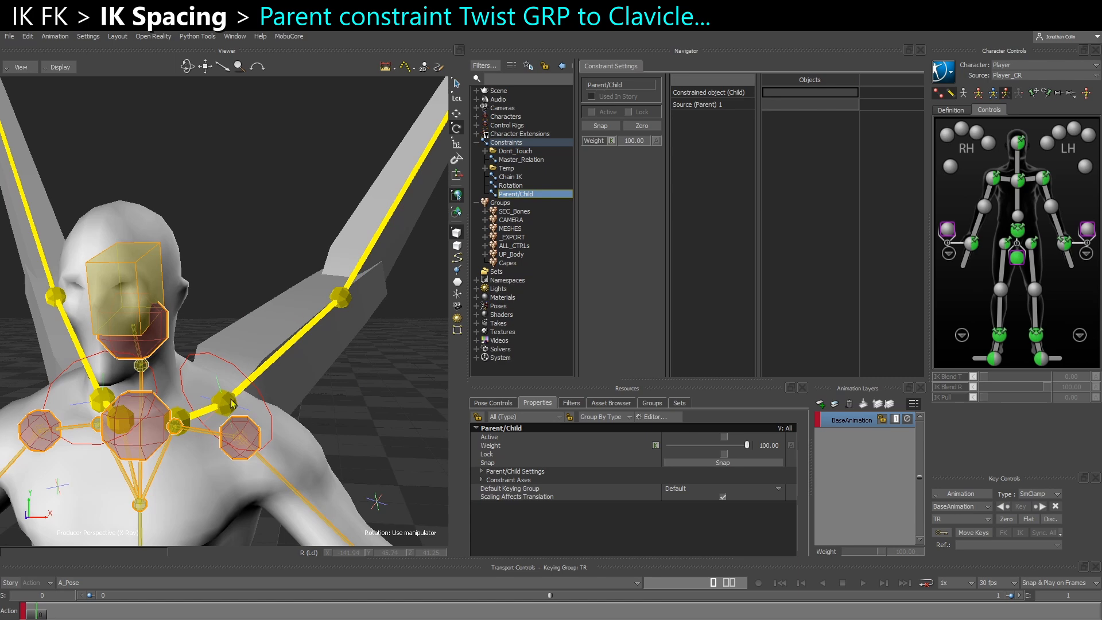
Assign GRP_Wing_Twist_L as the constrained child and CTL_Clavicle_L as the parent source, and snap the constraint
left_click_drag(184, 421, 633, 247)
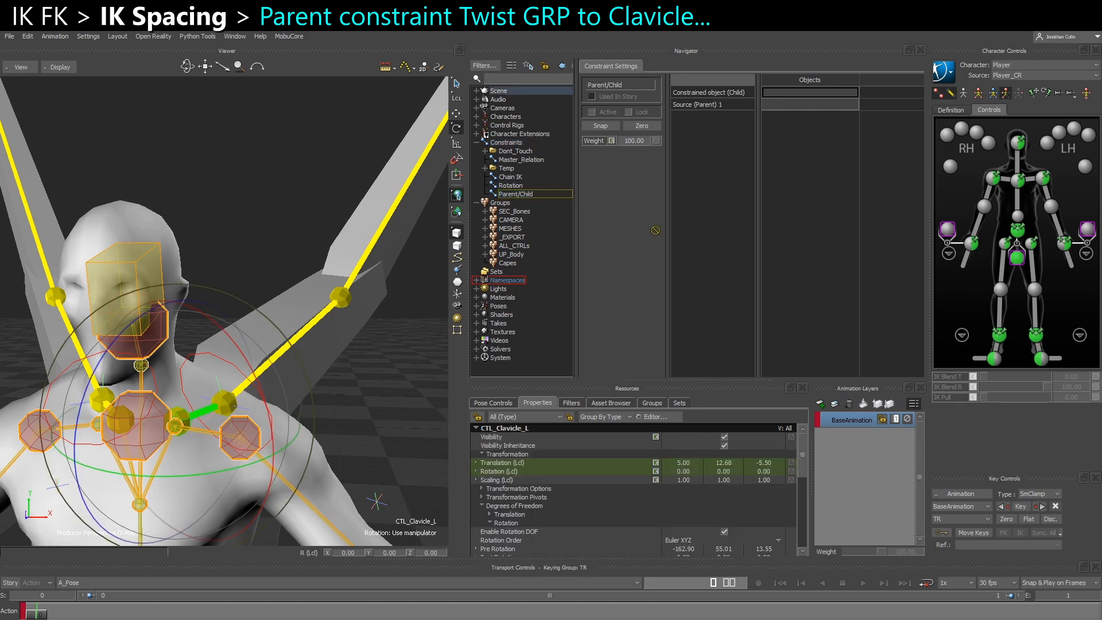
left_click_drag(818, 101, 815, 95)
left_click(353, 392)
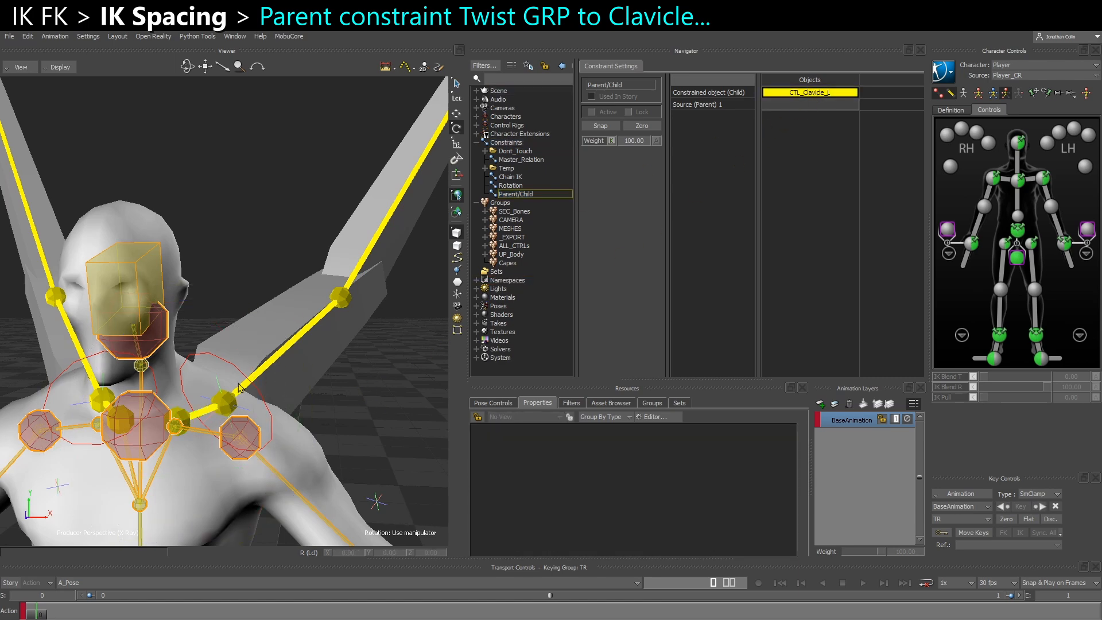
left_click(192, 358)
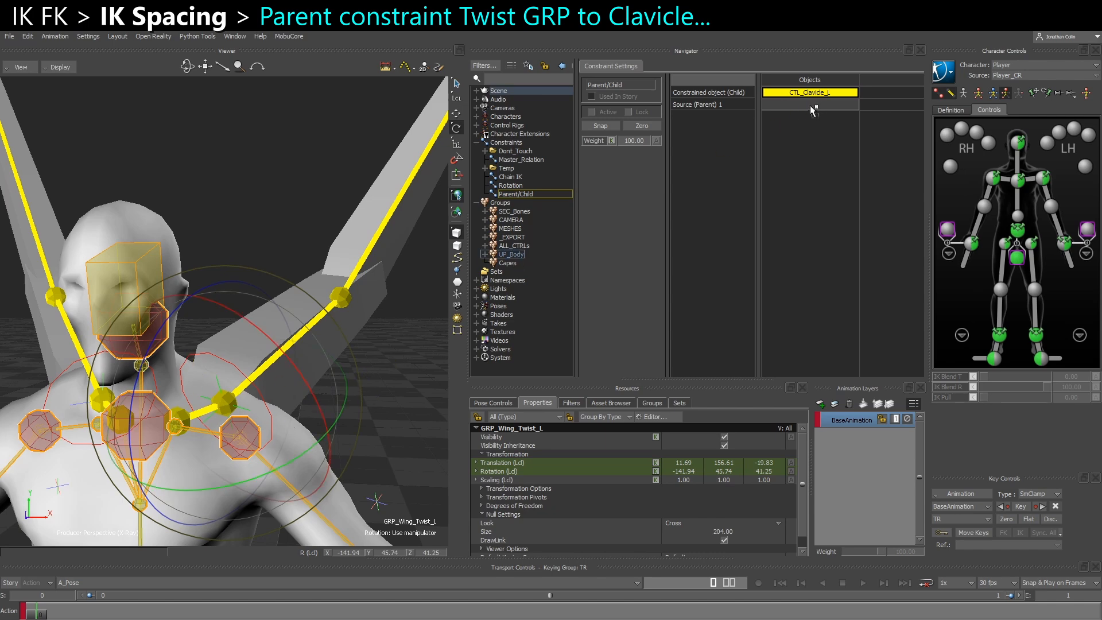
left_click_drag(803, 144, 570, 357)
left_click_drag(791, 111, 817, 94)
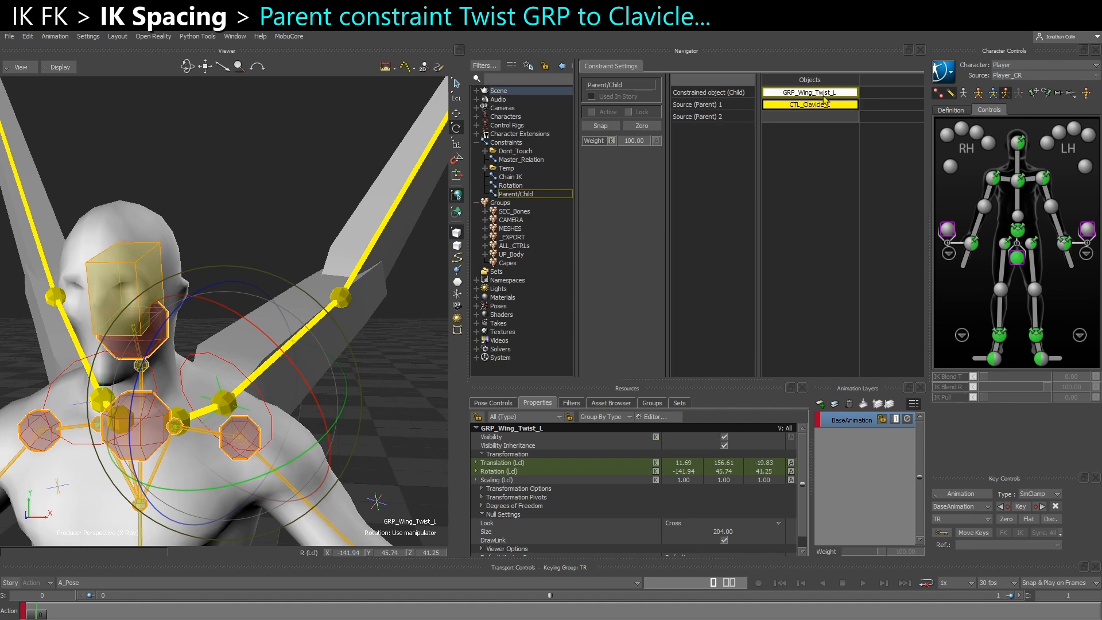
left_click(600, 126)
Rotate CTL_Clavicle_L and the chest effector to test how the twist group follows its parent, undoing the test rotations
left_click(361, 365)
left_click(198, 420)
left_click_drag(95, 416, 117, 395)
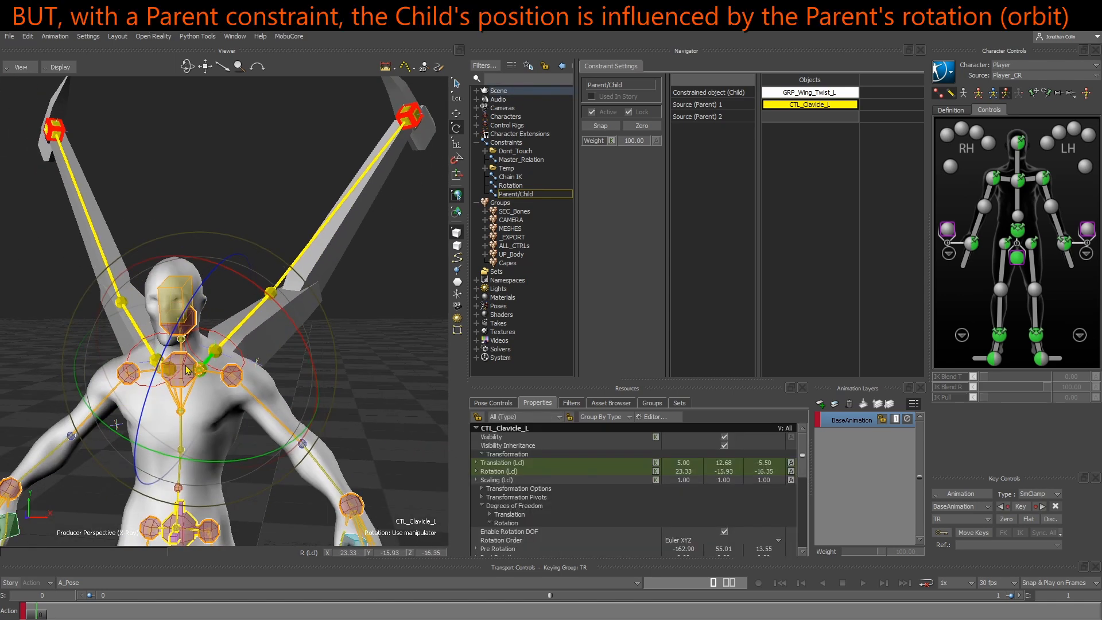
left_click_drag(249, 458, 298, 425)
left_click(383, 354)
left_click(209, 414)
left_click_drag(218, 423, 565, 257)
key("ctrl+z")
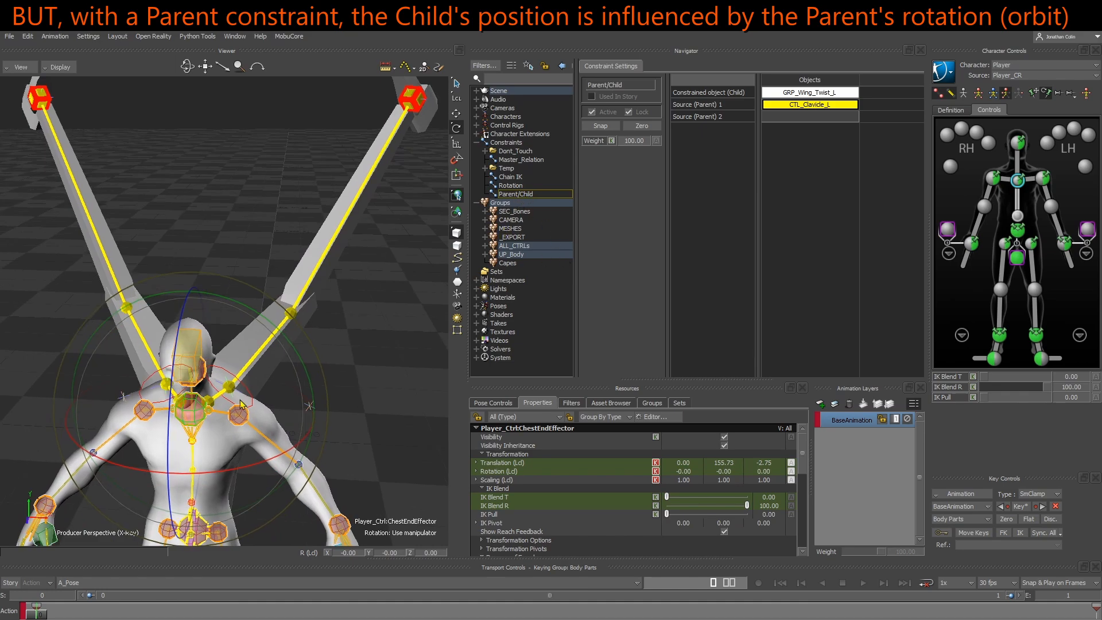
left_click_drag(252, 441, 287, 396)
key("ctrl+z")
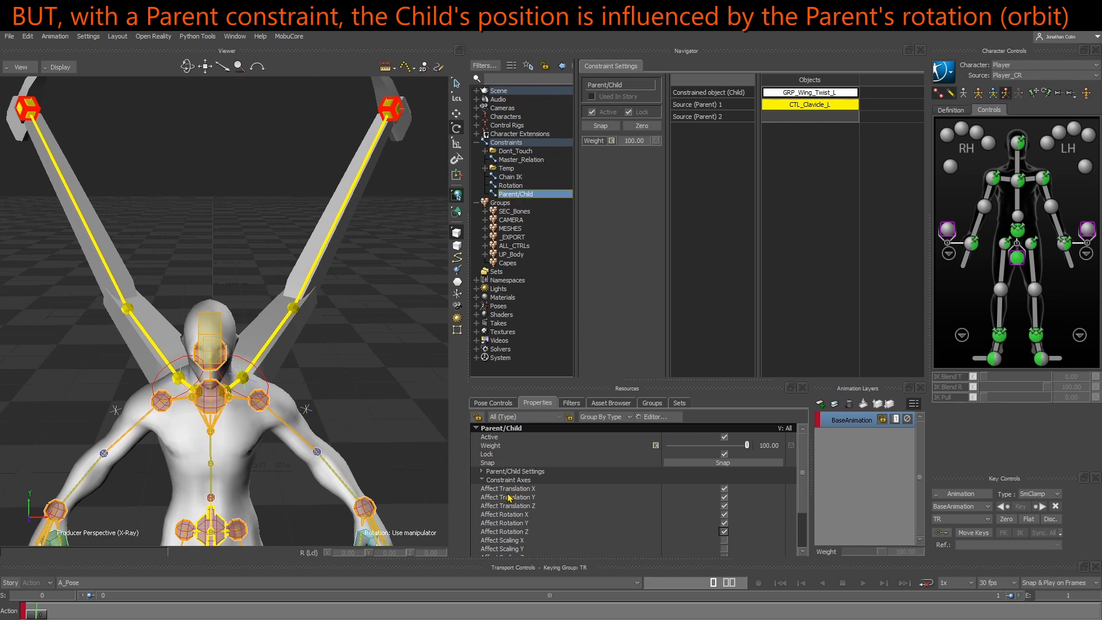
Turn off Affect Rotation X, Y and Z on the Parent/Child constraint
scroll(570, 487, "down", 1)
left_click(517, 510)
left_click(519, 526, "shift")
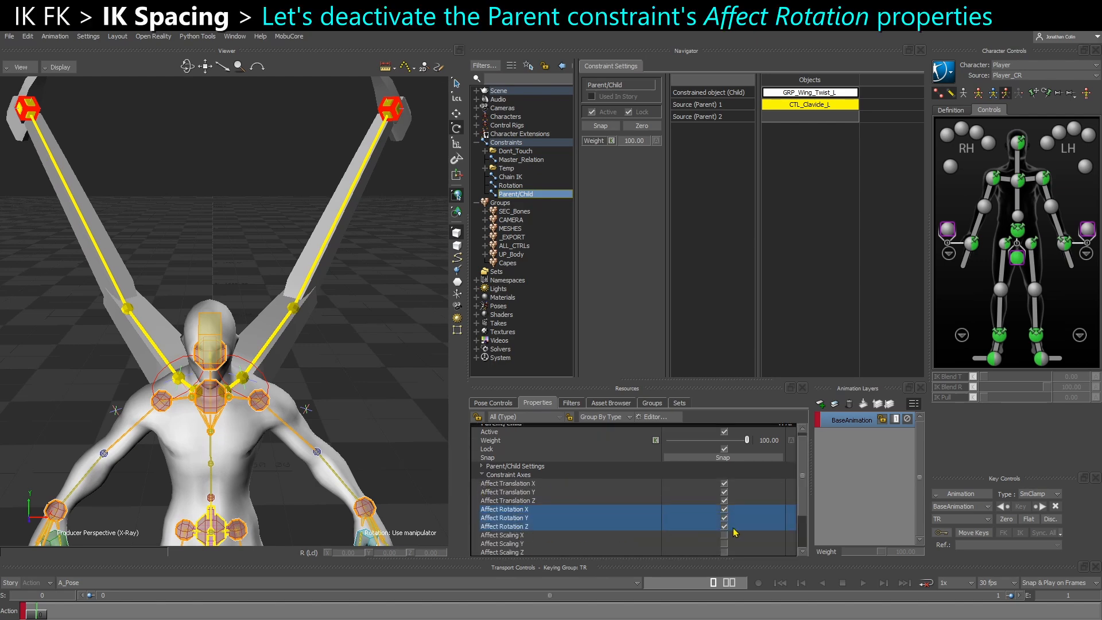
left_click(724, 527)
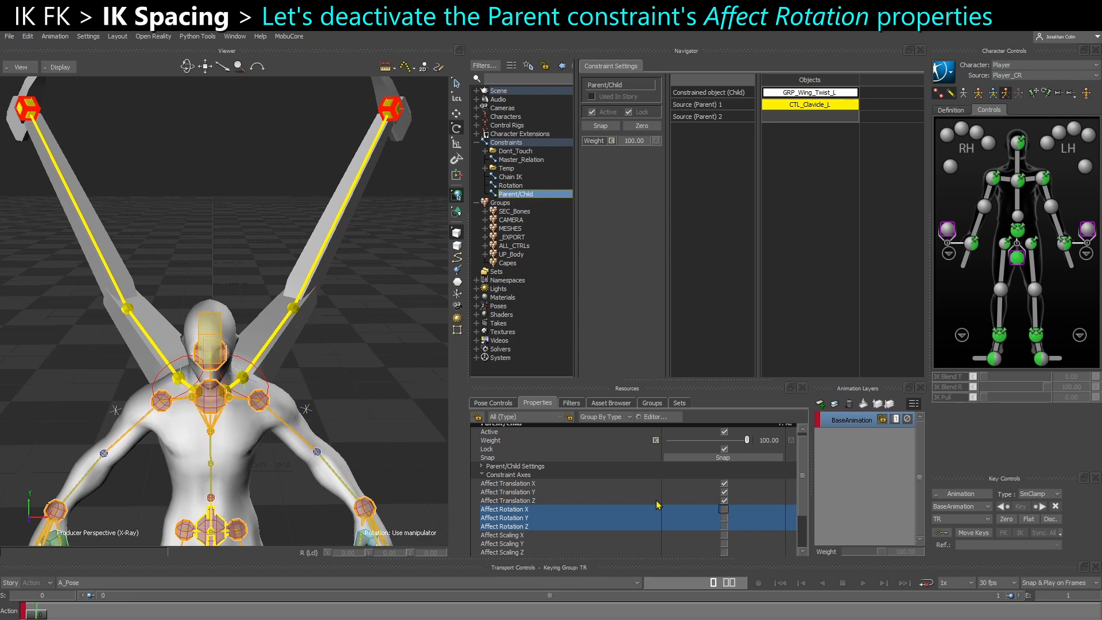
Rotate CTL_Clavicle_L to test the twist group without inherited rotation, and undo it
left_click(344, 390)
left_click_drag(235, 401, 206, 451, "ctrl")
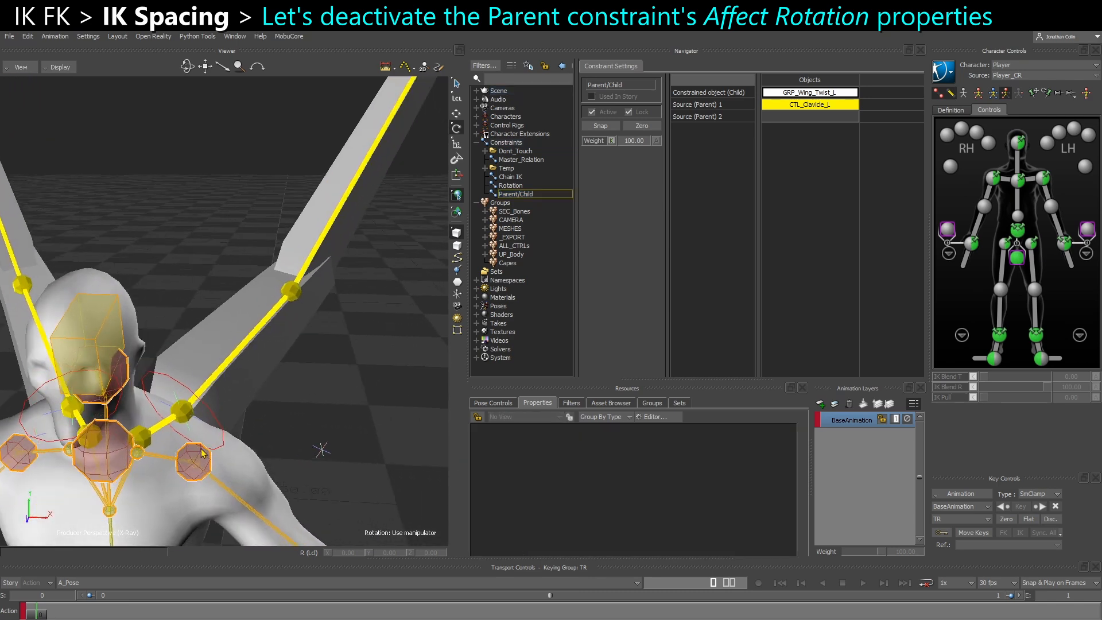
left_click(148, 437)
left_click_drag(125, 483, 98, 441)
key("ctrl+z")
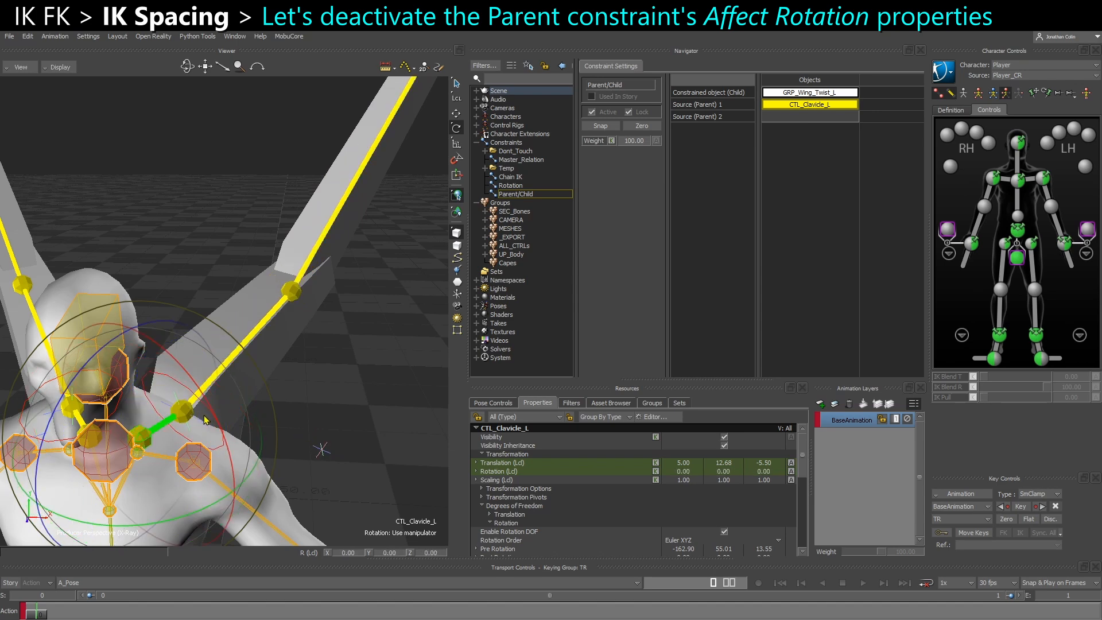
Inspect Wing_IK_Twist_L, rotate the left clavicle again to compare the twist control's behaviour, and undo the rotation
left_click(297, 400)
left_click(213, 430)
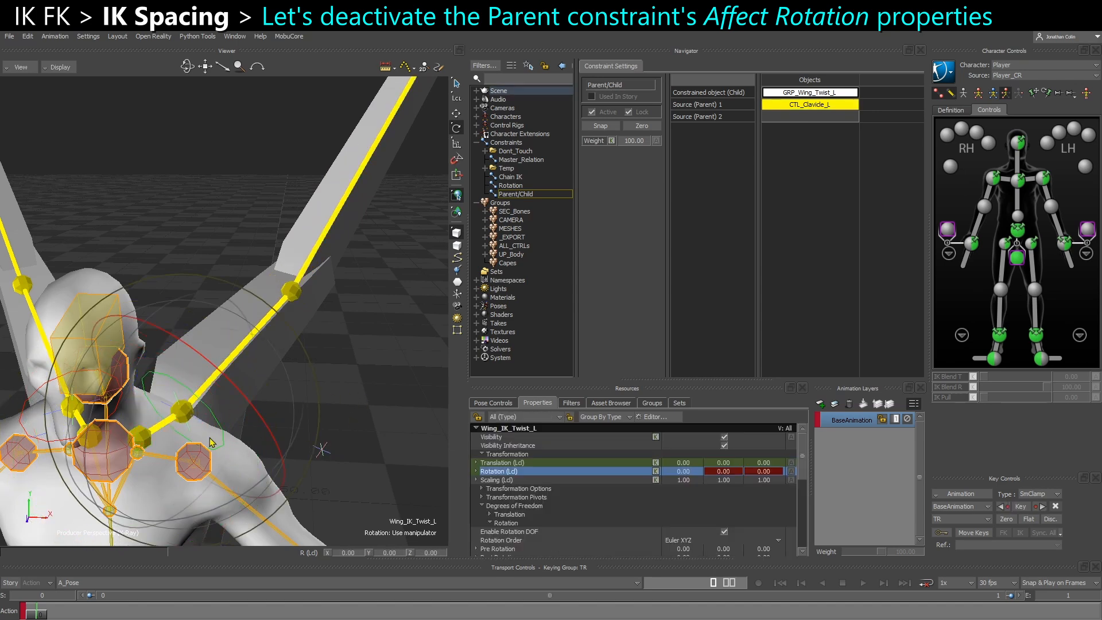
left_click_drag(202, 434, 215, 440, "ctrl+shift")
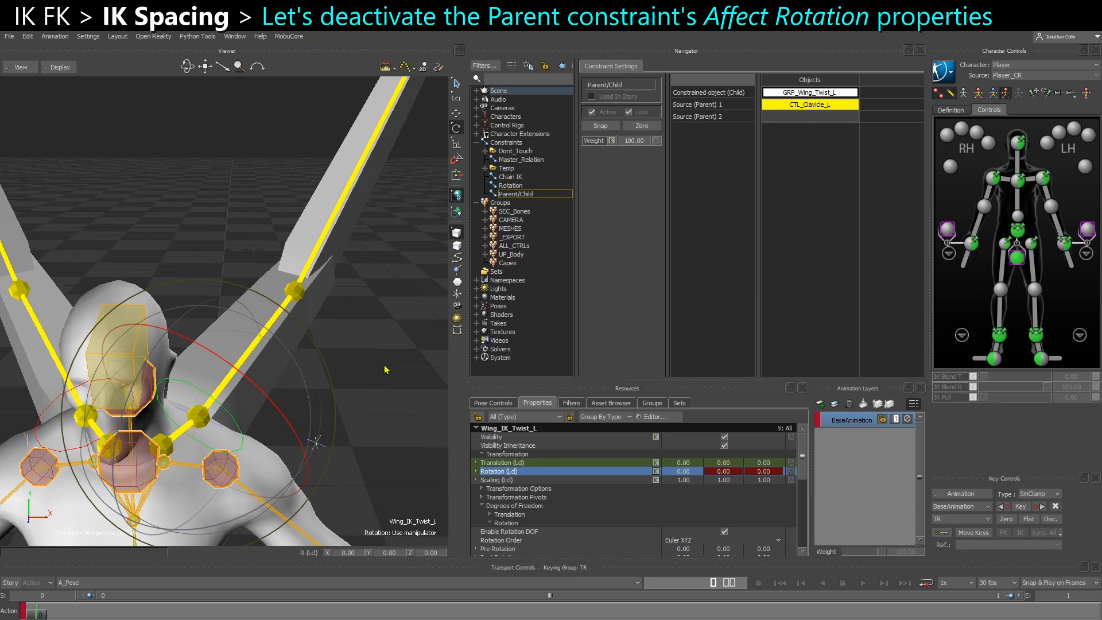
left_click(205, 444)
left_click(163, 446)
left_click_drag(164, 446, 170, 471, "ctrl+shift")
left_click_drag(250, 440, 253, 389, "ctrl+shift")
mouse_move(138, 477)
left_mouse_down()
mouse_move(227, 488)
mouse_move(156, 485)
mouse_move(185, 472)
mouse_move(155, 483)
left_mouse_up()
key("ctrl+z")
Examine Wing_IK_Twist_L around the left wing and review which axes the Parent/Child constraint affects
left_click(255, 407)
left_click(227, 384)
left_click_drag(217, 441, 182, 429, "ctrl+shift")
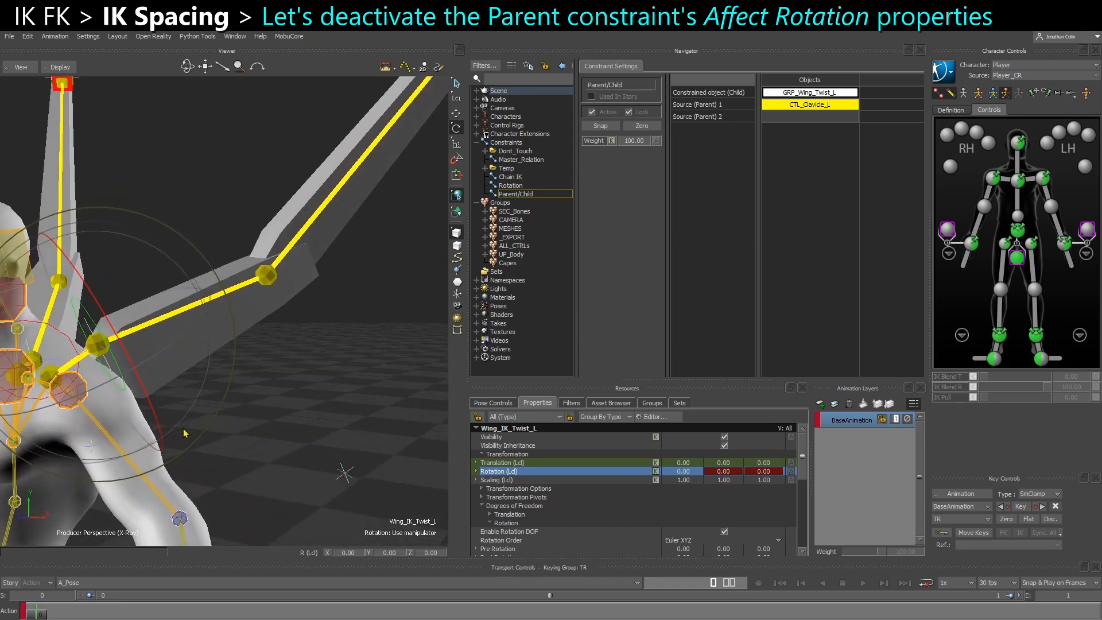
left_click(300, 436)
left_click_drag(93, 399, 128, 406, "ctrl+shift")
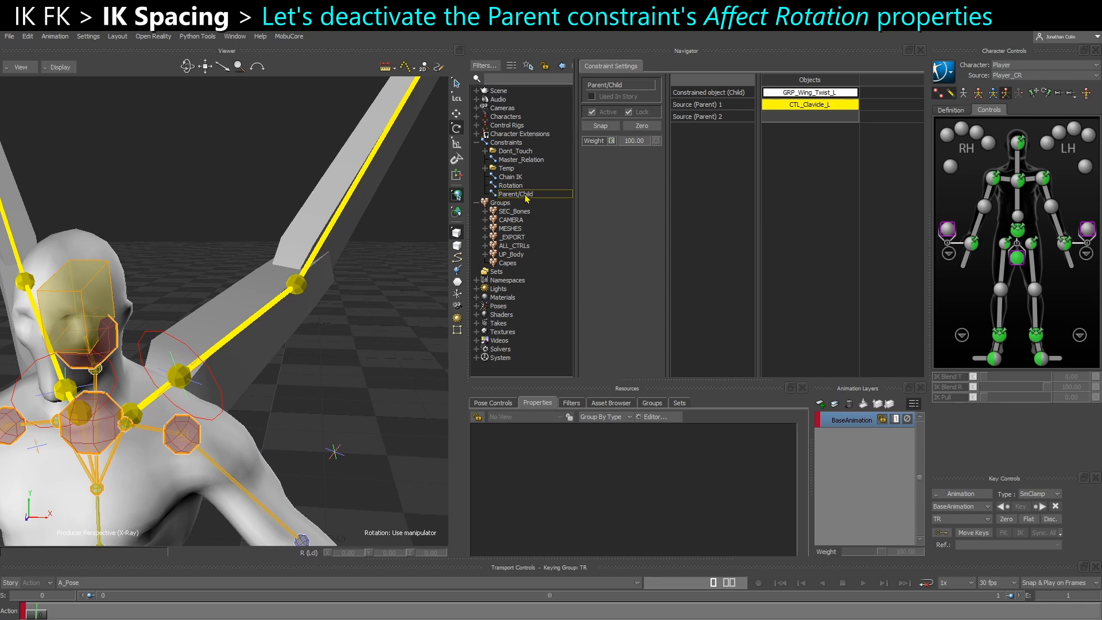
left_click(515, 194)
left_click(514, 508)
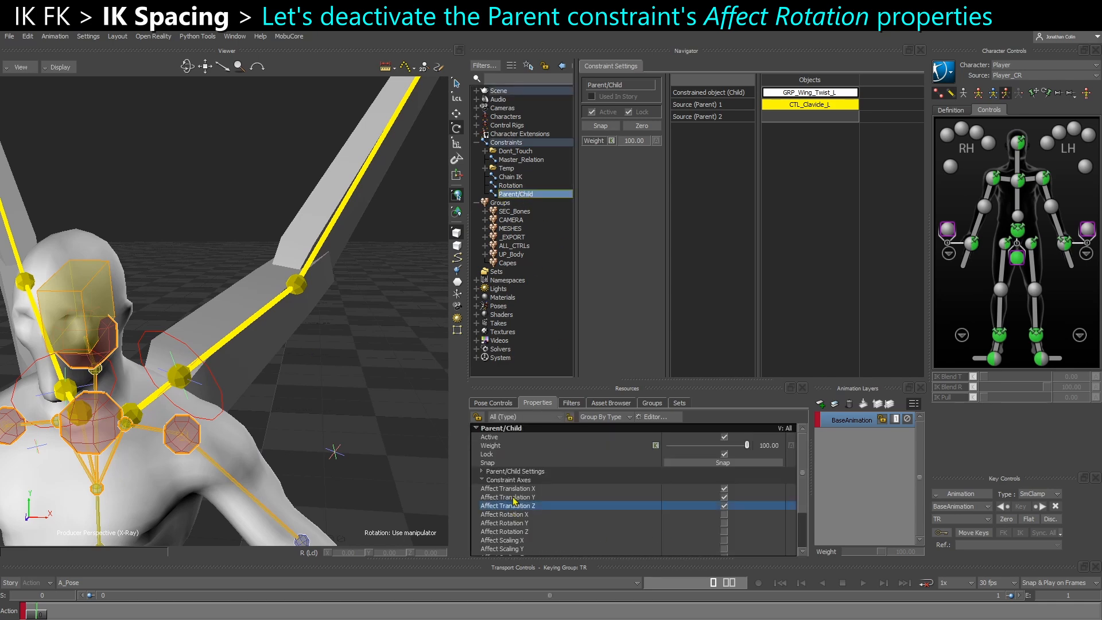
left_click(523, 489, "shift")
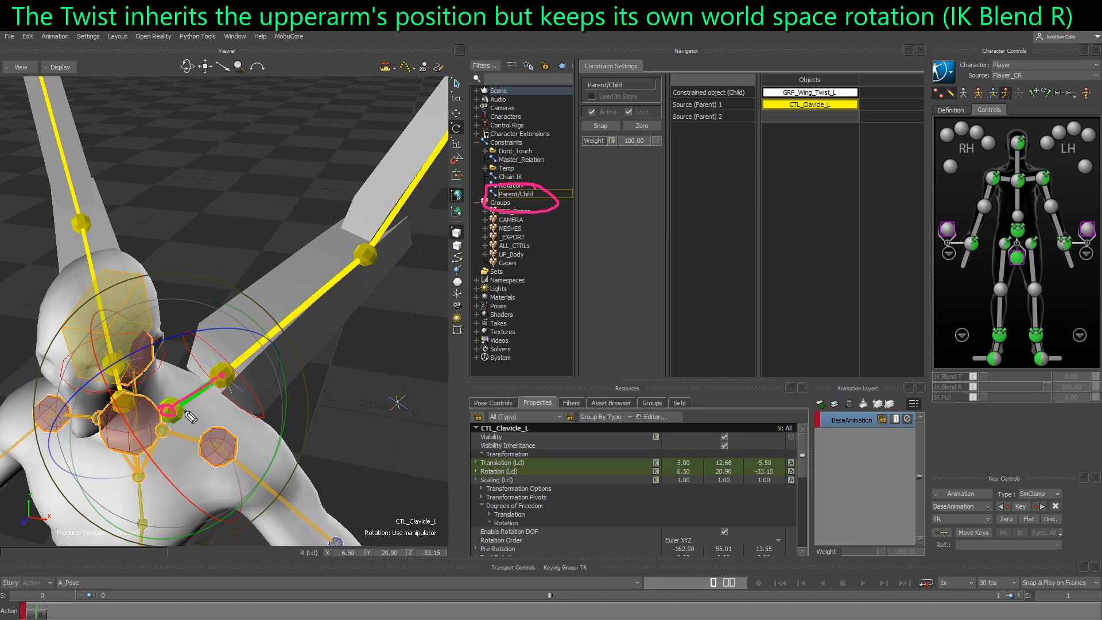
Check from several angles how the twist control keeps its place at the left upper arm with the clavicle rotated
left_click_drag(188, 405, 202, 405)
left_click(204, 403)
left_click_drag(214, 365, 137, 359)
mouse_move(136, 359)
left_mouse_down()
mouse_move(156, 365)
mouse_move(165, 346)
left_mouse_up()
mouse_move(228, 385)
left_mouse_down()
mouse_move(252, 464)
mouse_move(243, 484)
mouse_move(258, 462)
left_mouse_up()
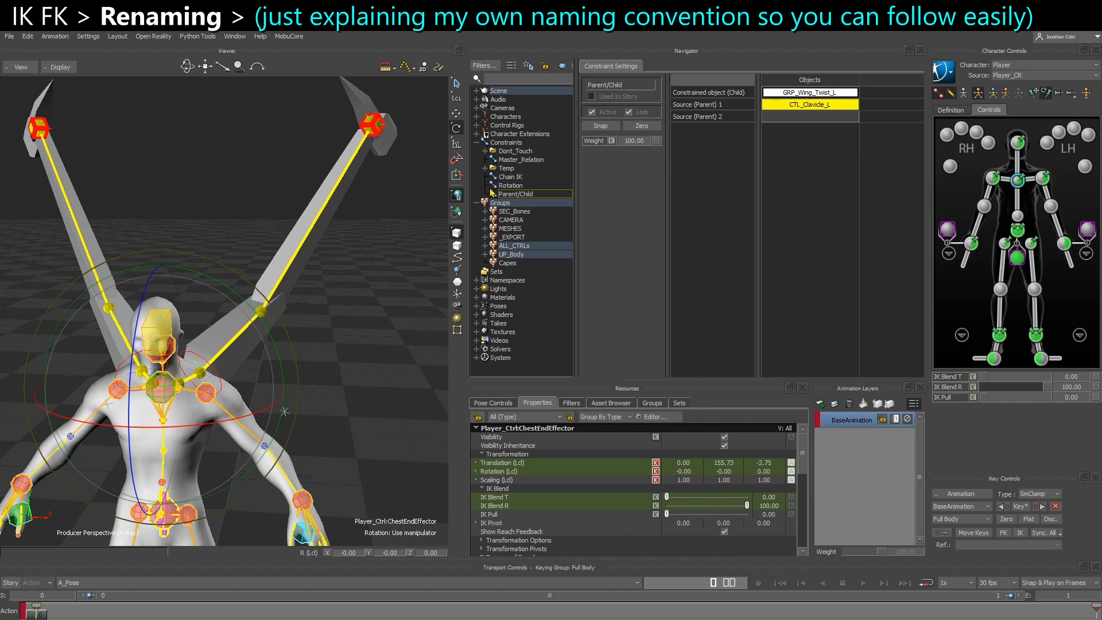
Rename the Parent/Child constraint to Parent_Twist_2_Clavicle_L
left_click(512, 195)
right_click(512, 194)
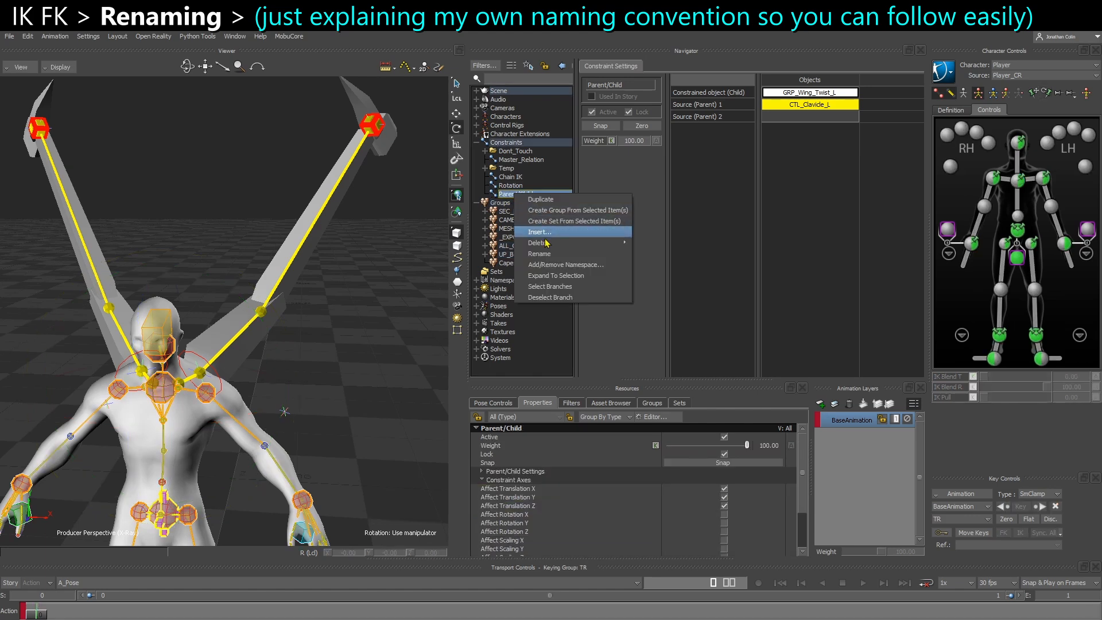
left_click(551, 261)
type("Parent_Twist_2")
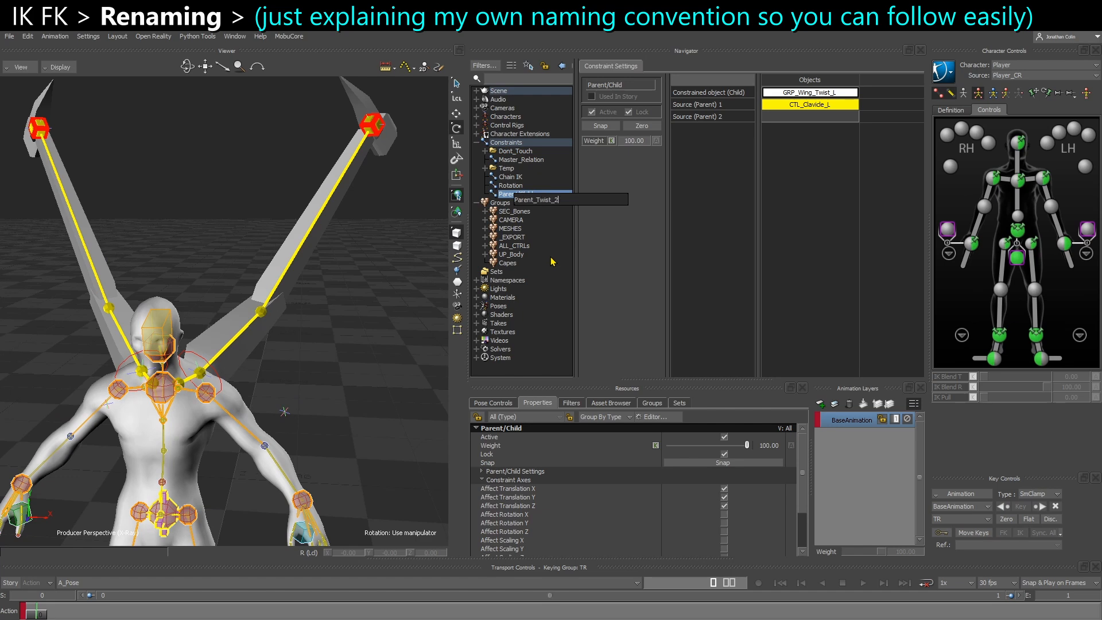
type("_Clavicle_L")
key("Return")
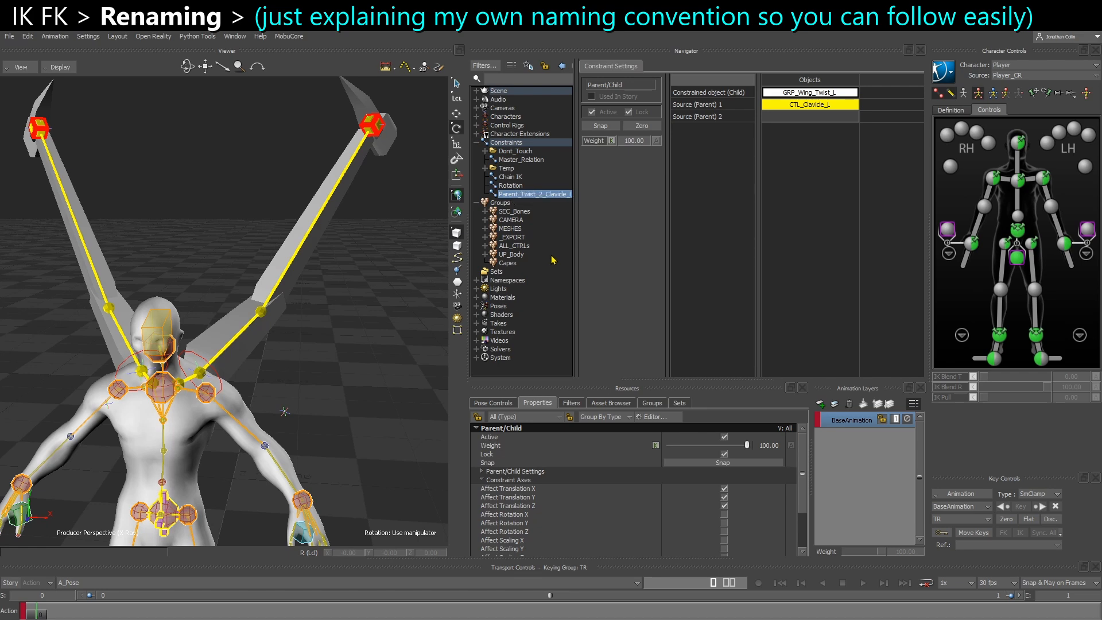
Rename the Rotation constraint to Rotation_Hand_FK_2_IK and widen the scene list to show full names
left_click(513, 185)
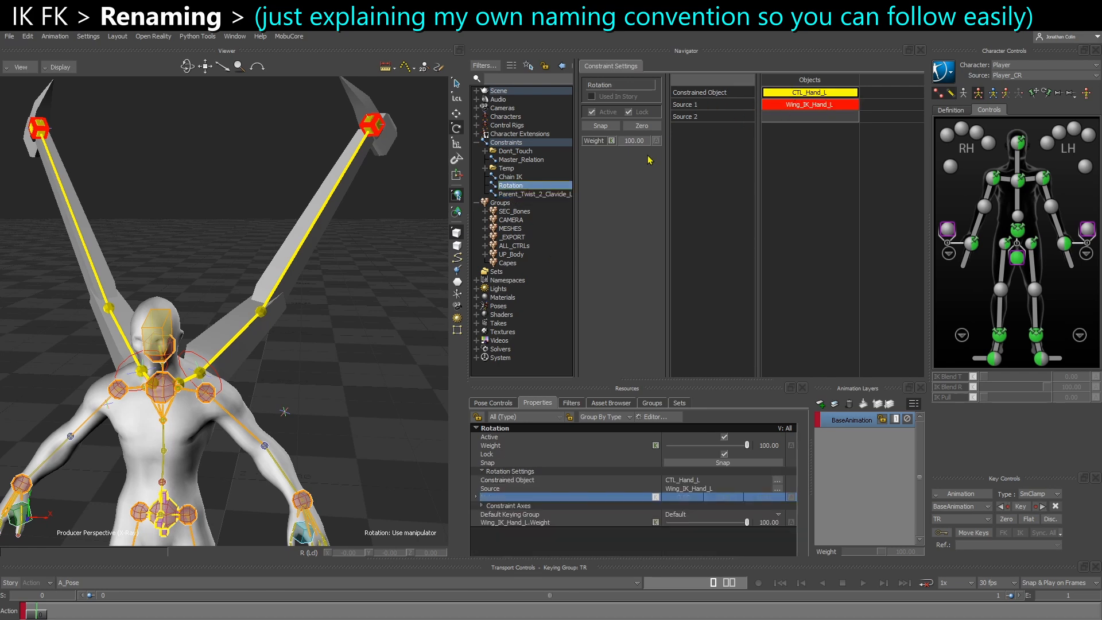
scroll(330, 279, "up", 5)
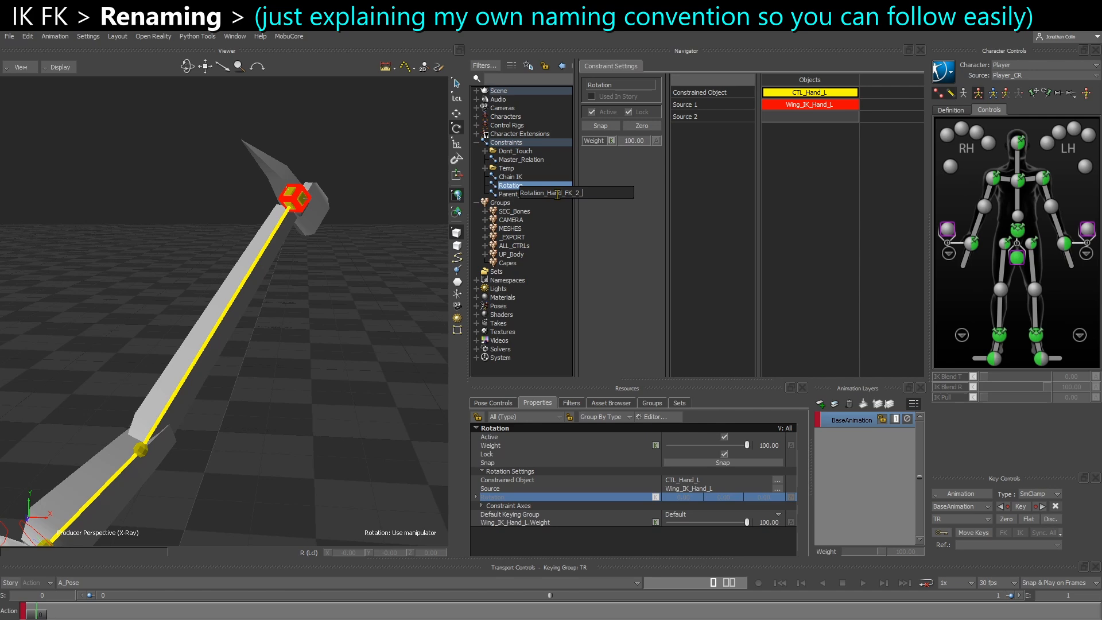
key("Return")
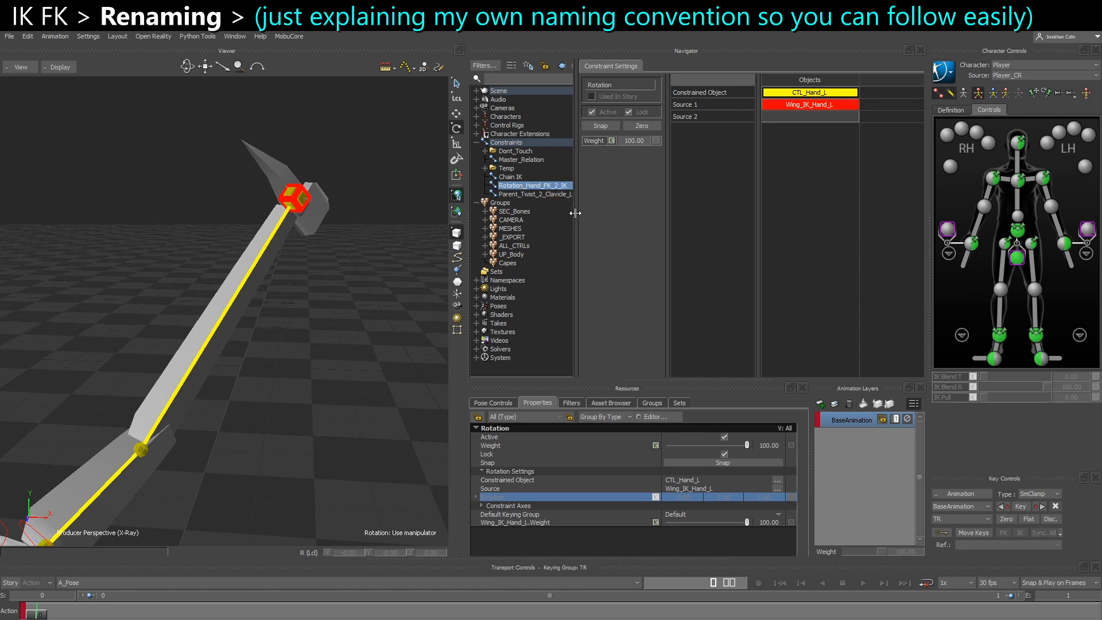
left_click_drag(574, 213, 641, 212)
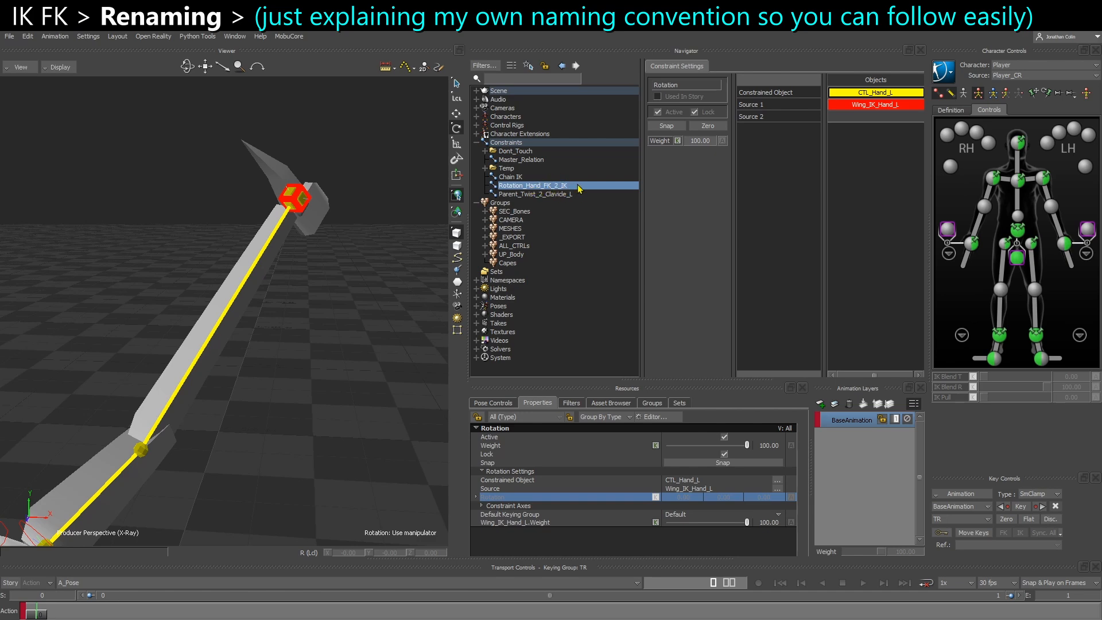
Rename the Chain IK constraint to IK_L
left_click(510, 176)
right_click(510, 177)
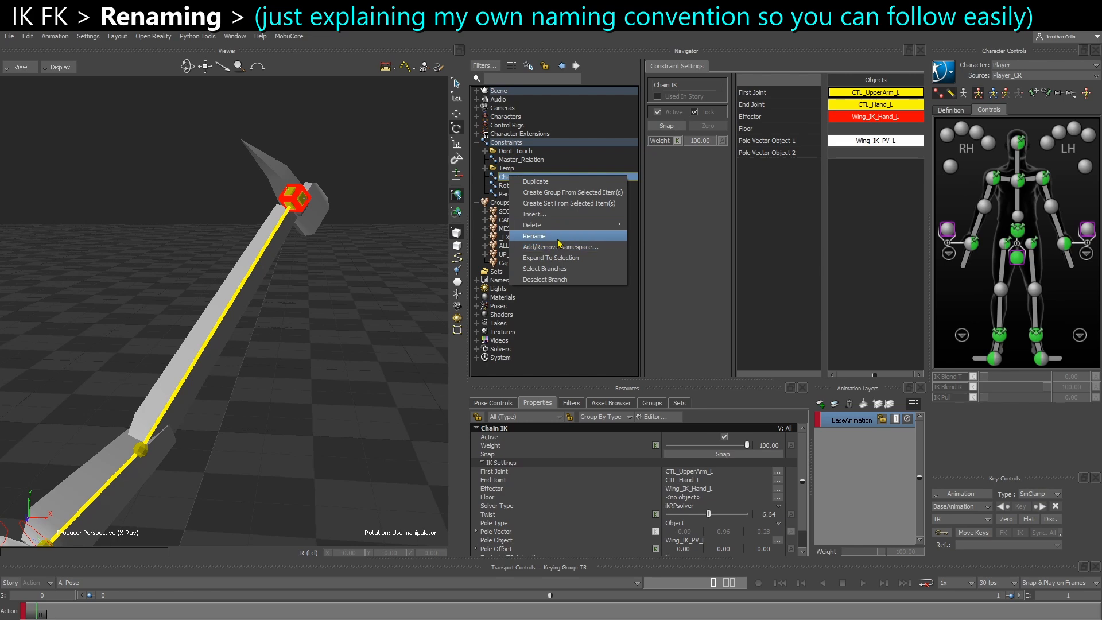
left_click(557, 239)
type("IK_L")
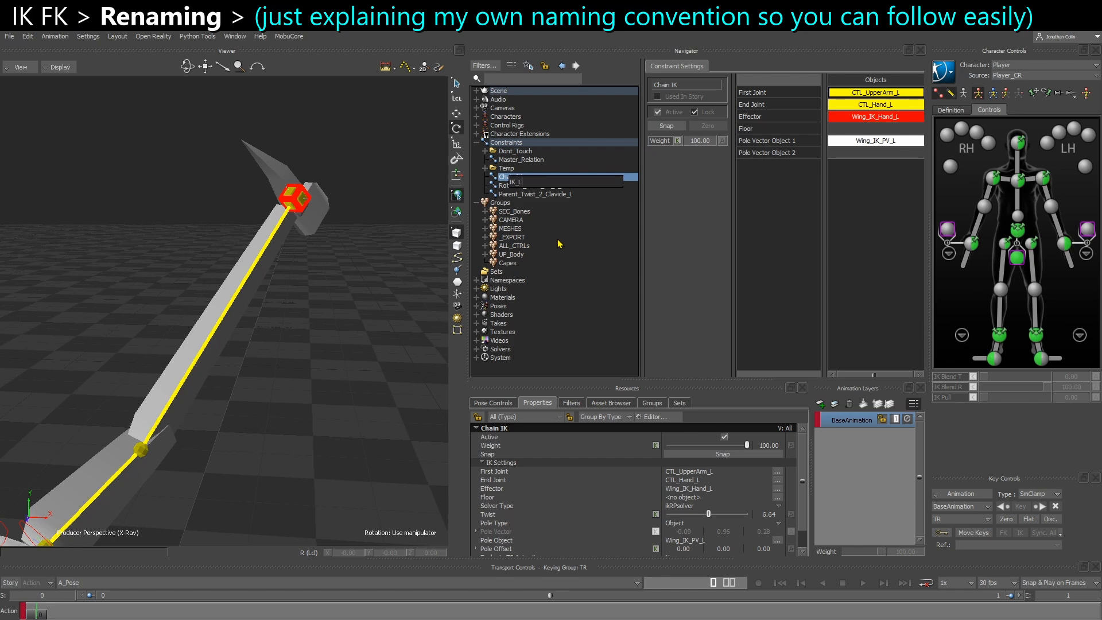
key("Return")
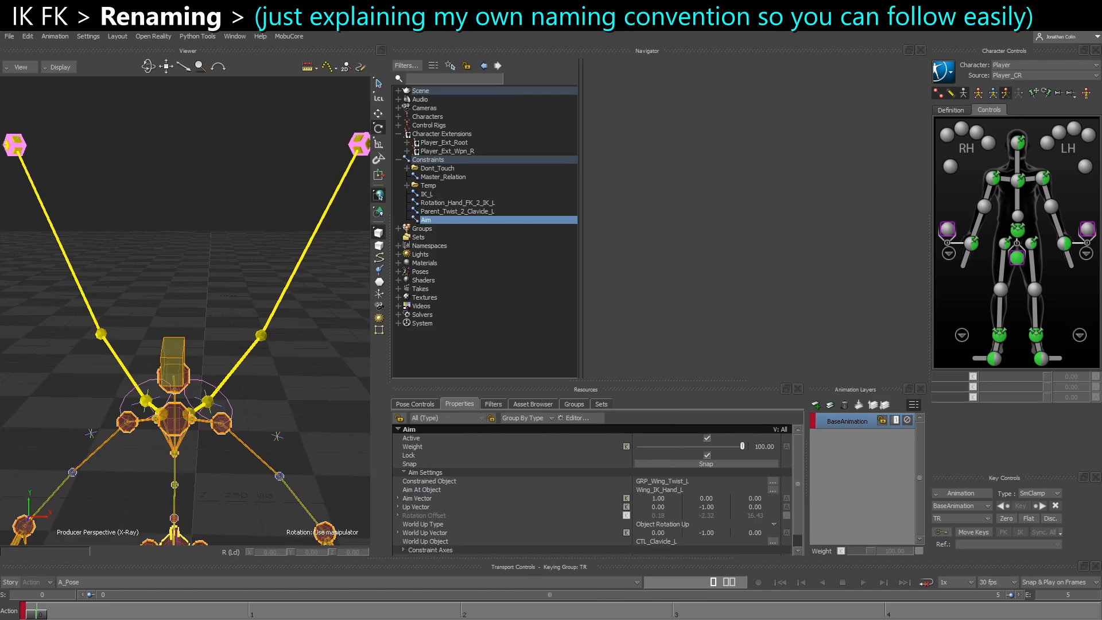
Rename the Aim constraint to Aim_Twist_2_Hand_L
right_click(442, 225)
left_click(468, 282)
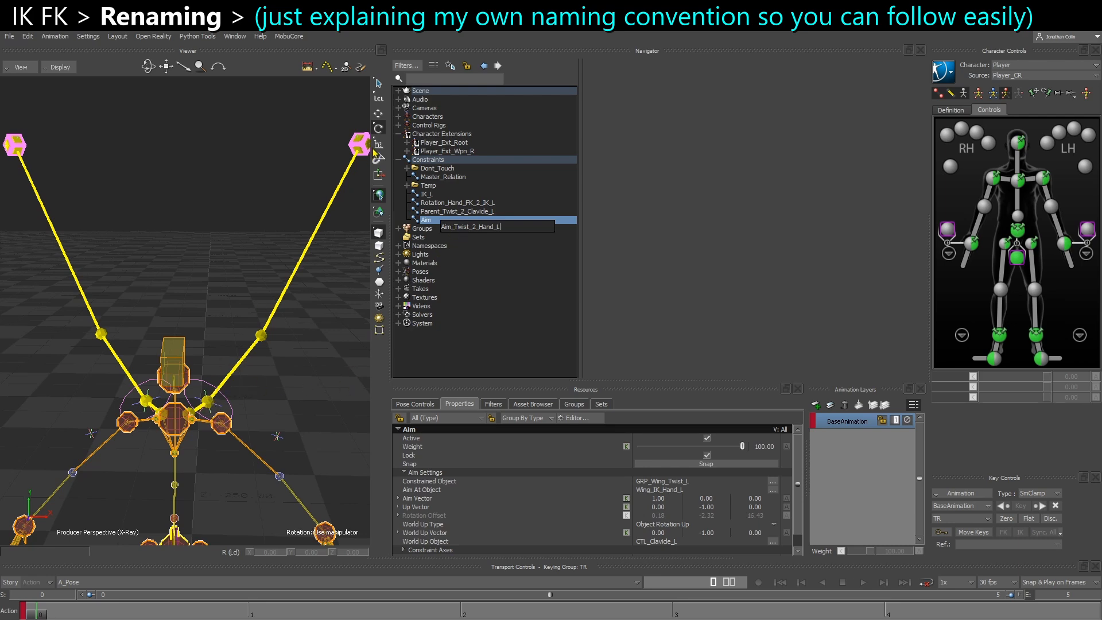
left_click(342, 331)
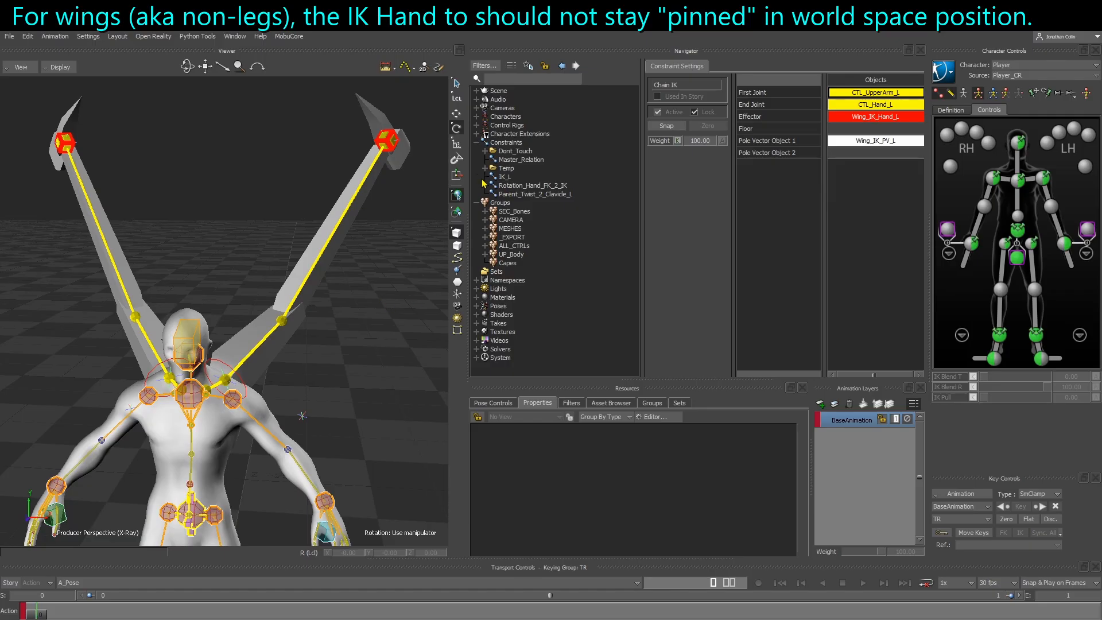
Duplicate the Parent_Twist_2_Clavicle_L constraint and narrow the scene list to give the constraint settings more room
left_click(514, 196)
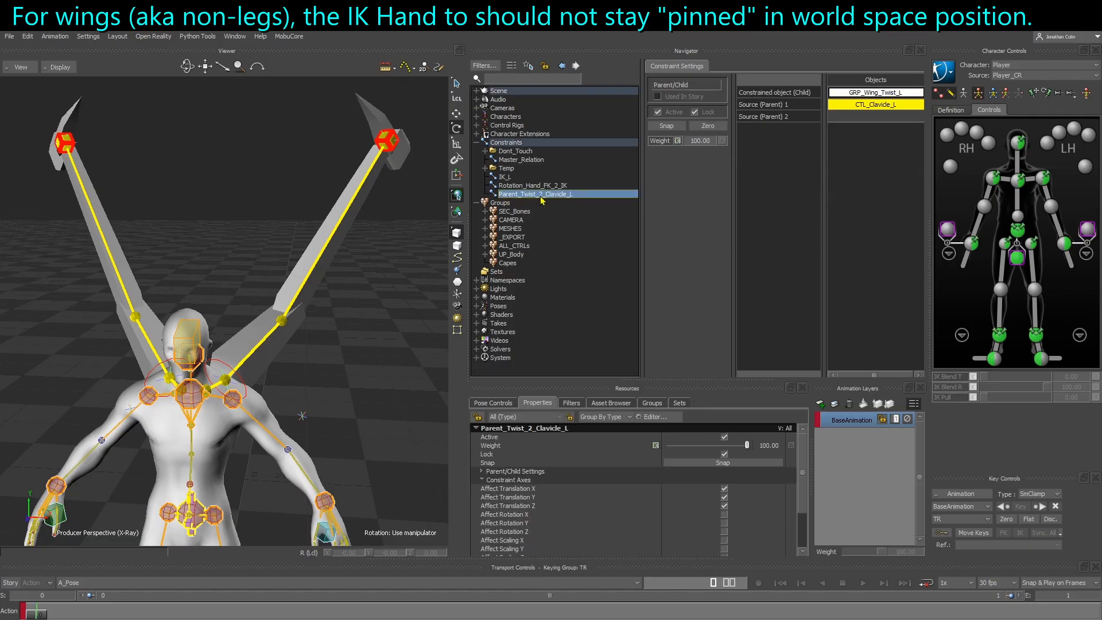
left_click(386, 140)
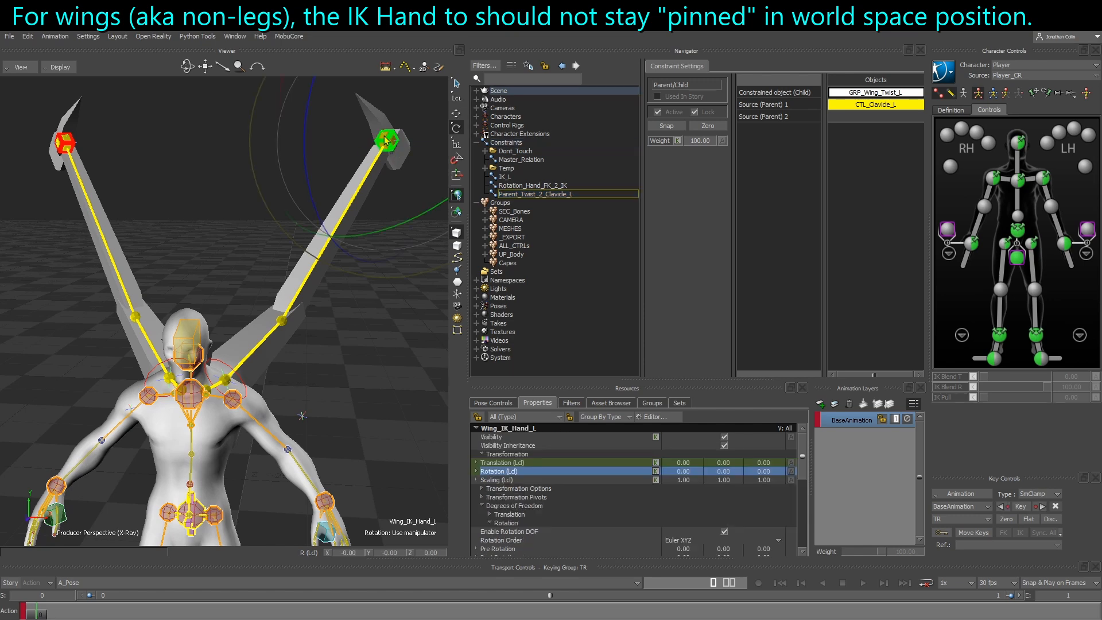
left_click(358, 378)
left_click(520, 195)
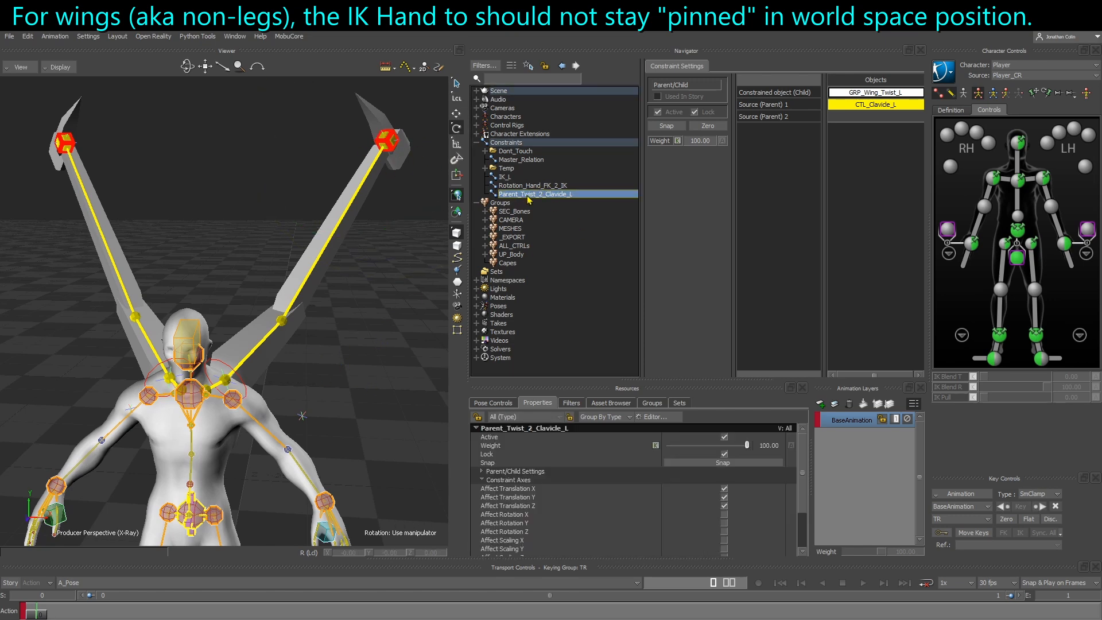
right_click(528, 199)
left_click(552, 202)
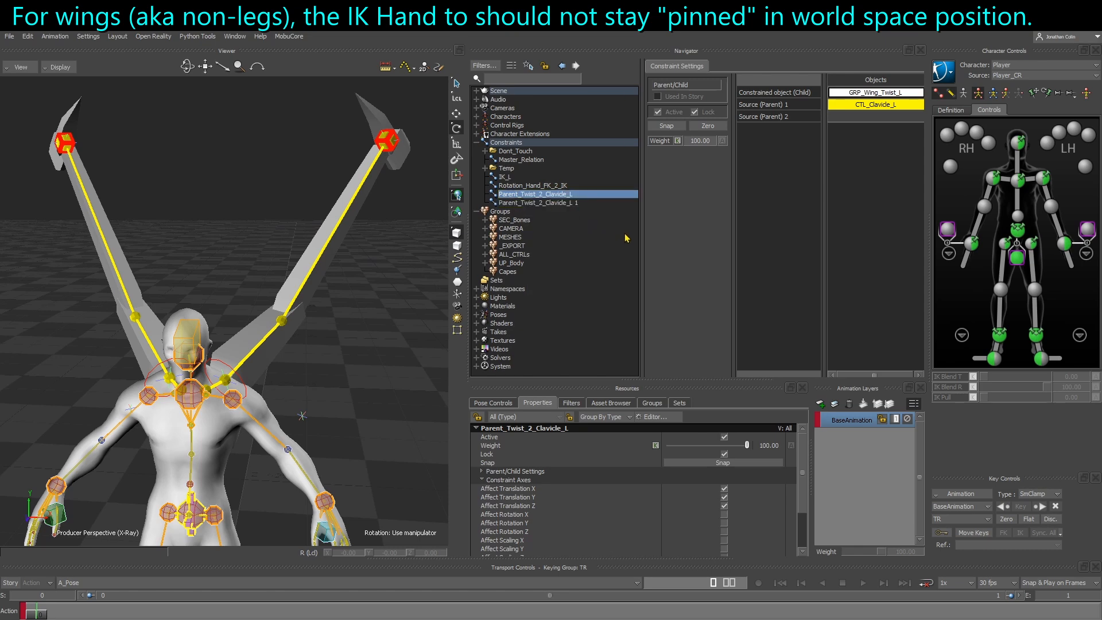
left_click_drag(644, 233, 597, 233)
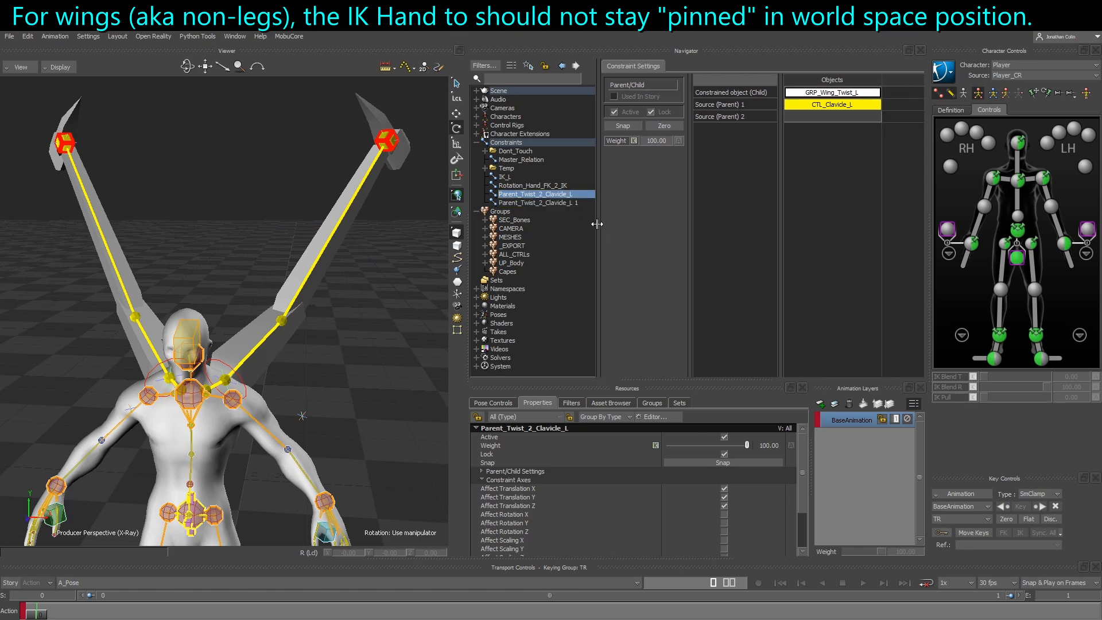
Rename the duplicated constraint to Parent_IK_2_Clavicle_L
right_click(565, 203)
left_click(615, 234)
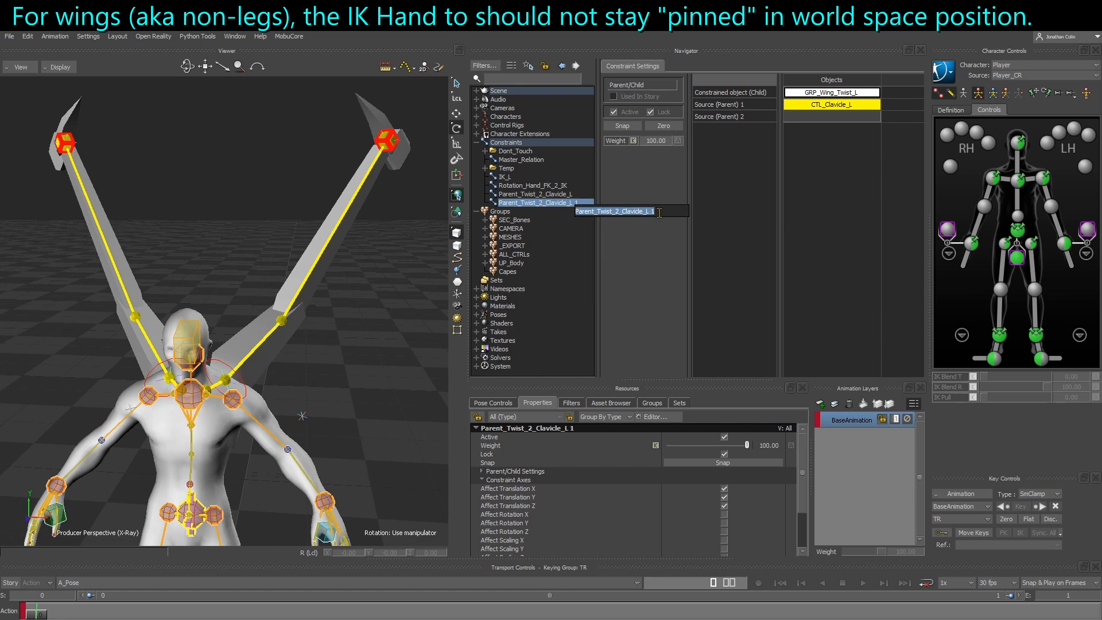
left_click(591, 211)
key("BackSpace")
key("BackSpace")
left_click_drag(611, 212, 598, 211)
type("IK")
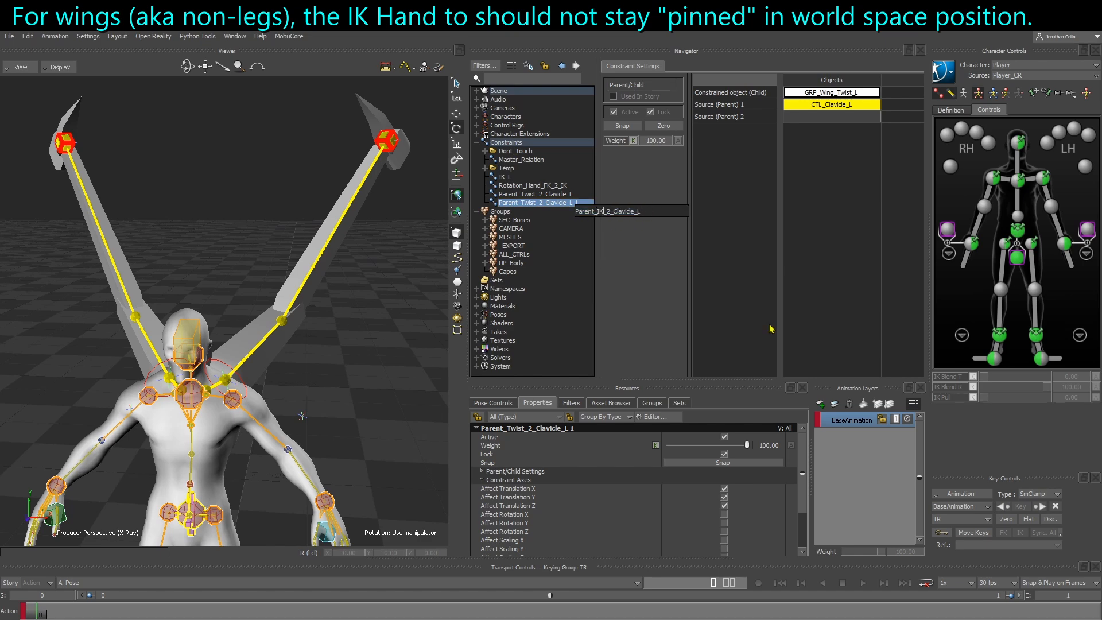
key("Return")
Deactivate and unlock Parent_IK_2_Clavicle_L, and replace its constrained object with GRP_Wing_IK_L, the parent of Wing_IK_Hand_L
left_click(613, 113)
left_click(650, 112)
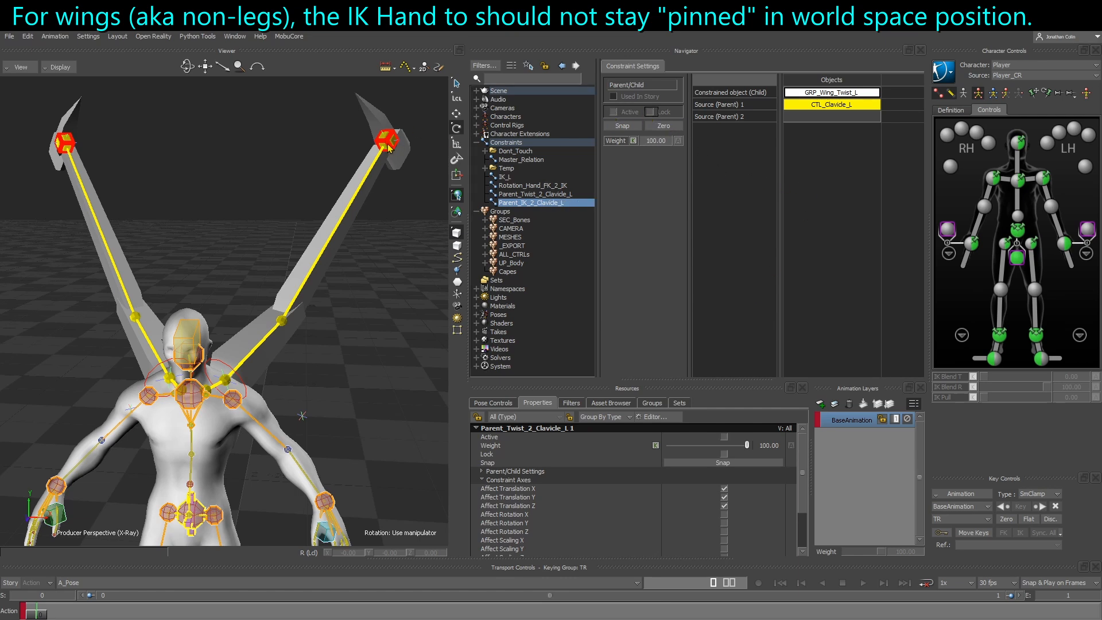
left_click(389, 147)
middle_click_drag(401, 157, 371, 176, "alt")
scroll(370, 177, "up", 2)
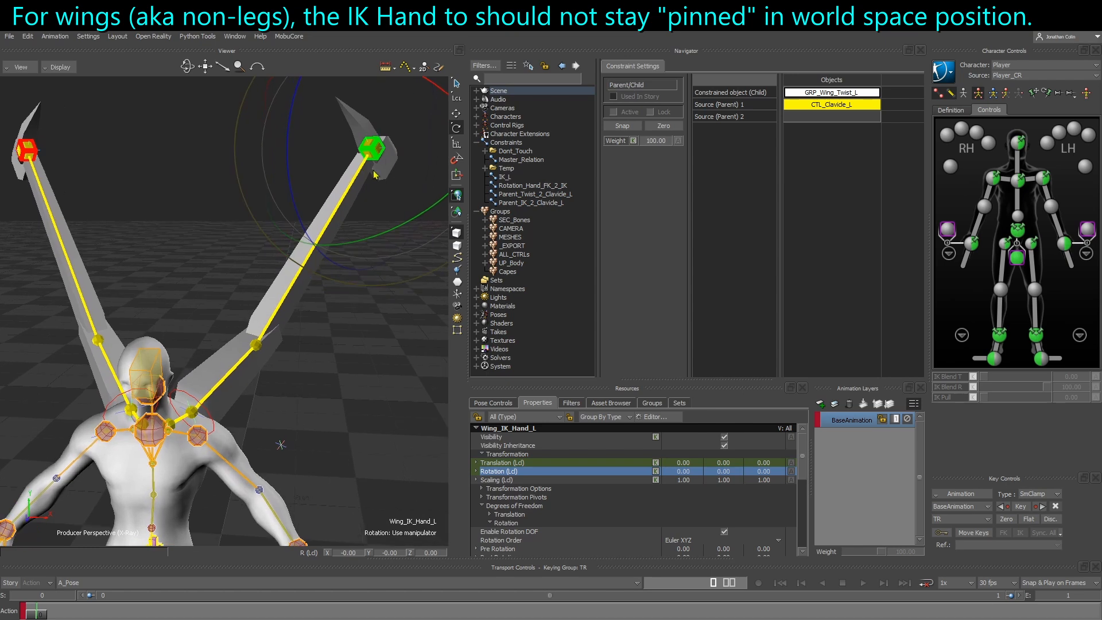
key("ctrl+w")
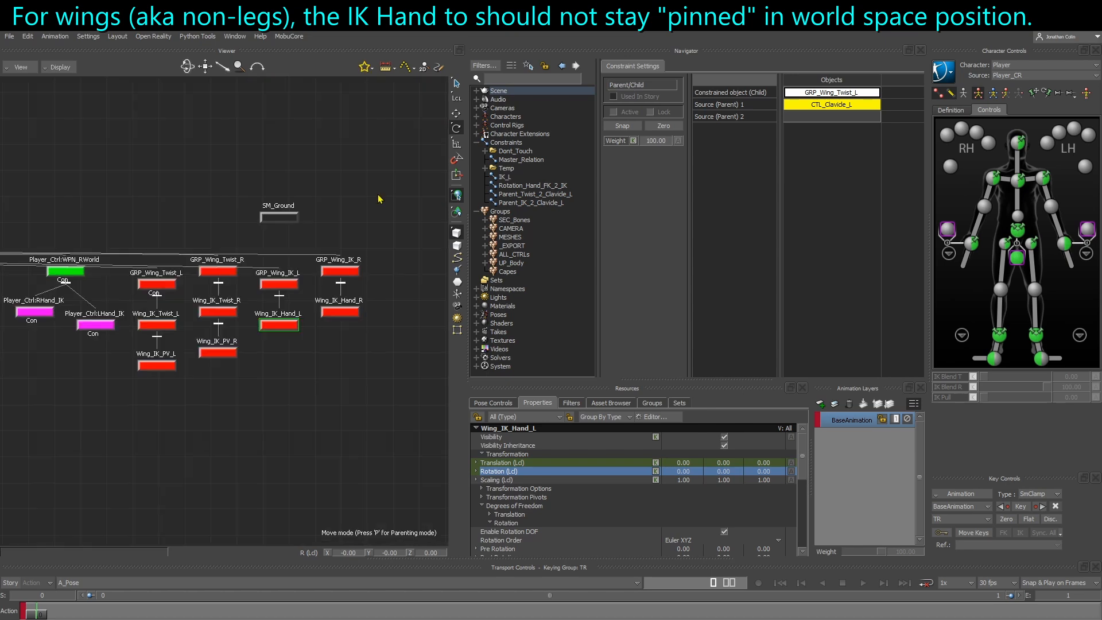
left_click(275, 283)
key("ctrl+w")
left_click_drag(343, 370, 855, 90, "alt")
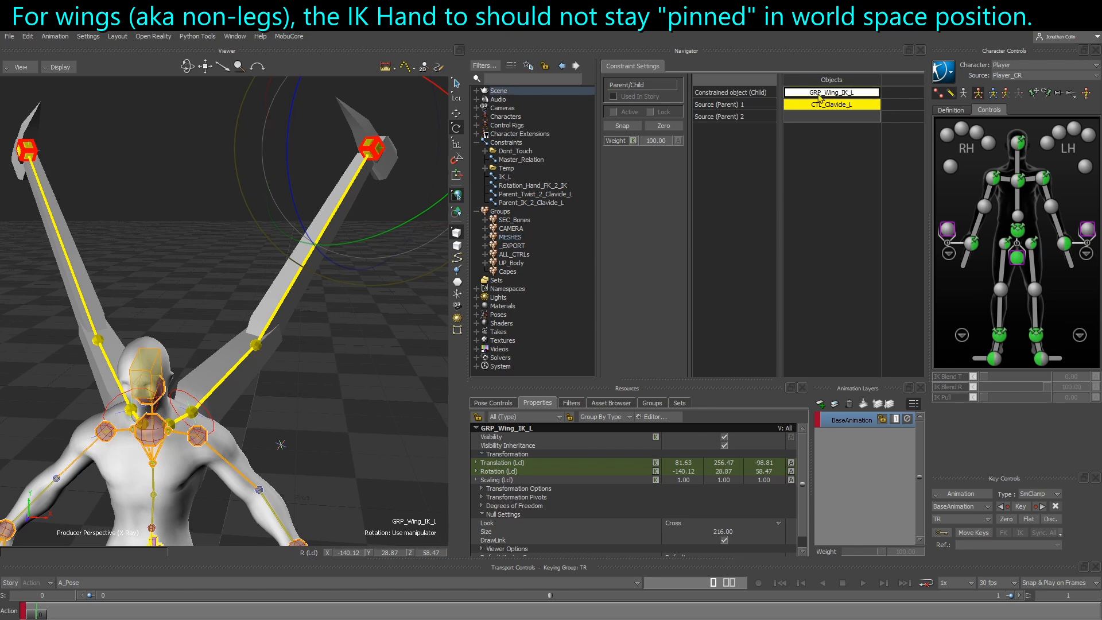
Snap Parent_IK_2_Clavicle_L so it is active and locked with the current offset
left_click(623, 127)
left_click(653, 114)
left_click(376, 335)
middle_click_drag(201, 412, 216, 362, "alt")
Compare the Affect Rotation X, Y and Z settings of Parent_IK_2_Clavicle_L with those of Parent_Twist_2_Clavicle_L
left_click(537, 203)
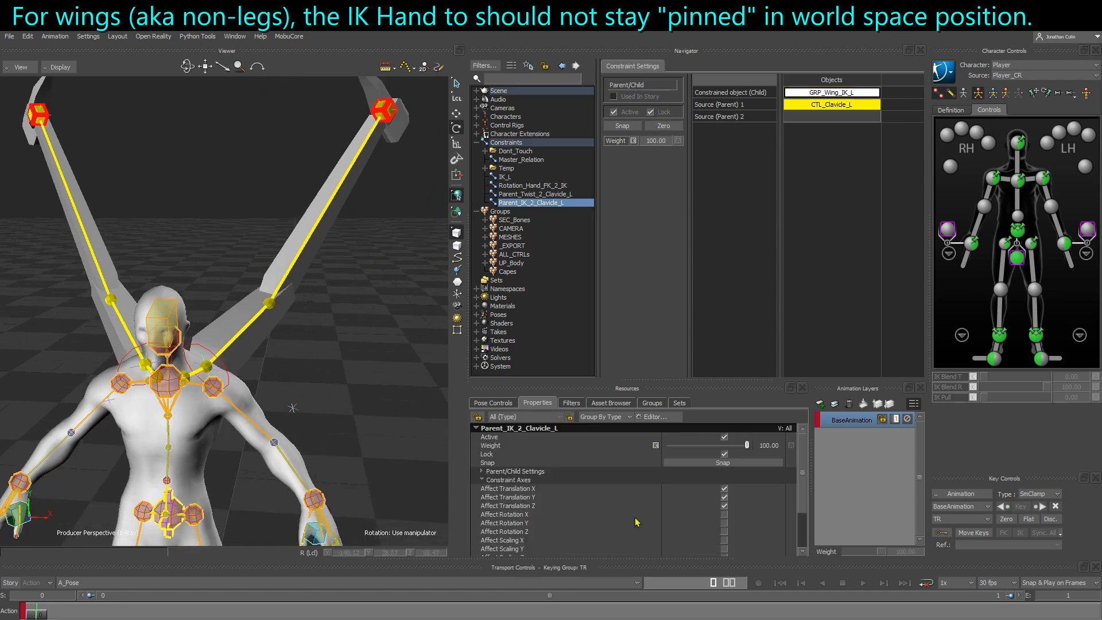
left_click(520, 514)
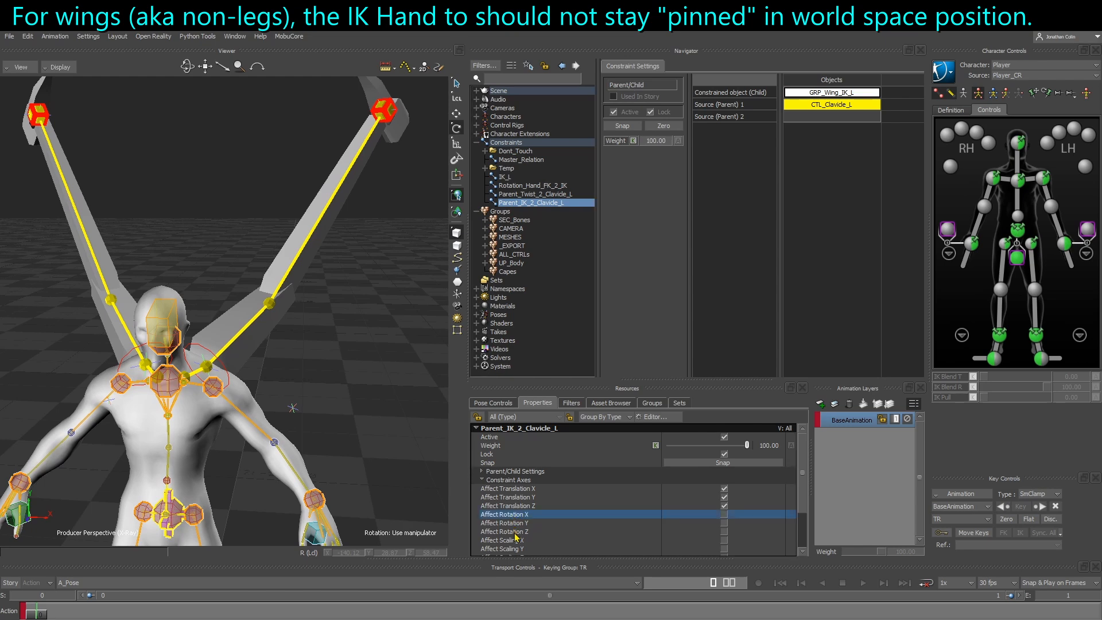
left_click(518, 532, "shift")
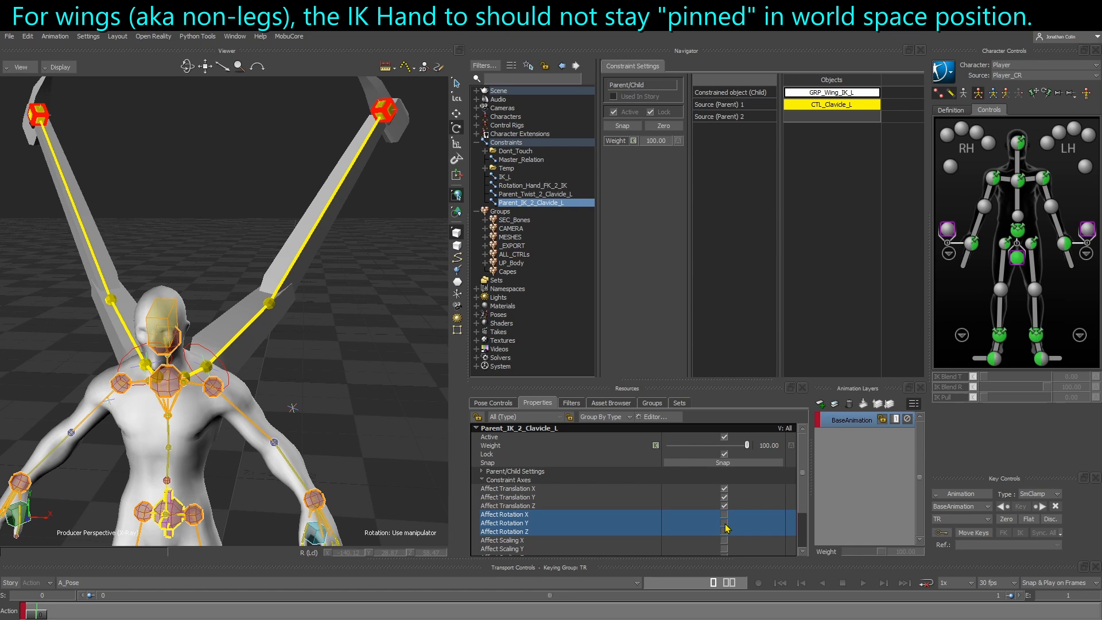
left_click(533, 194)
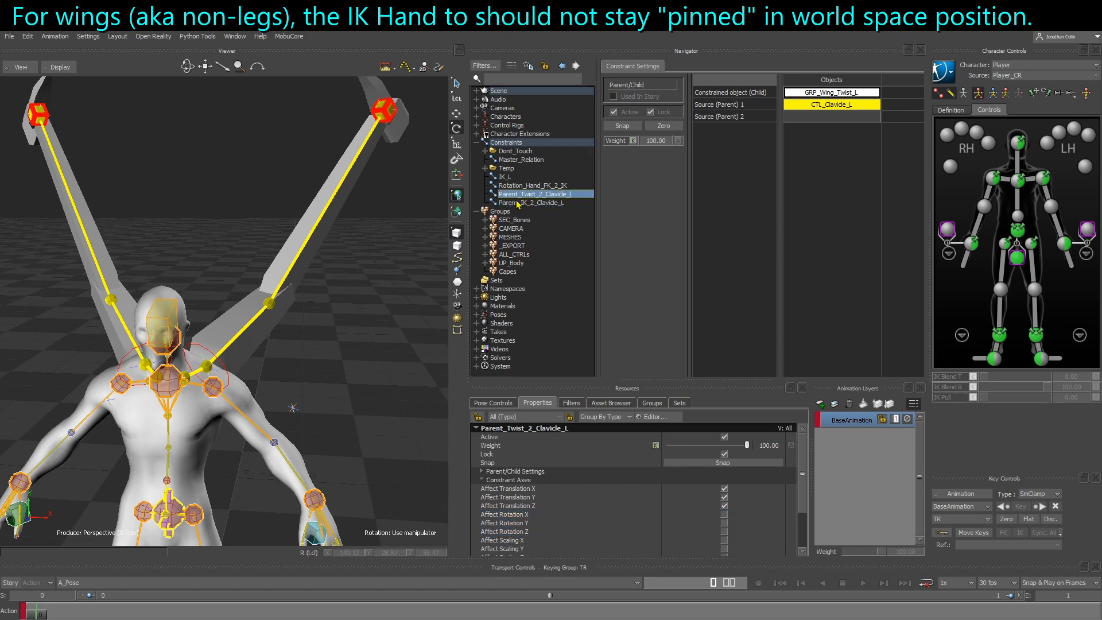
left_click(537, 203)
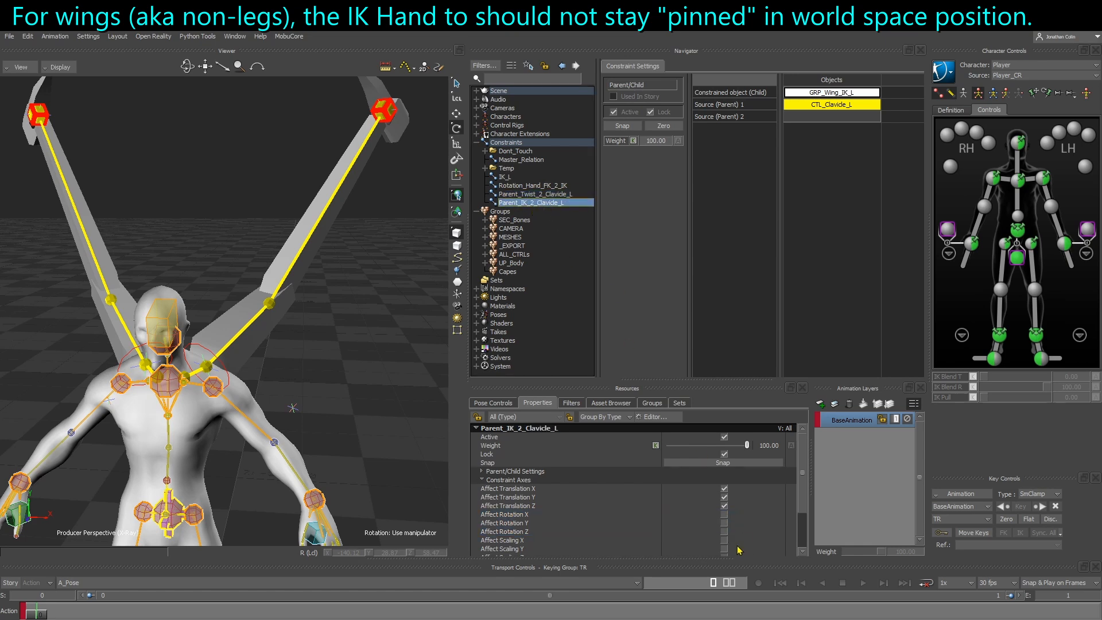
left_click(545, 515)
left_click(529, 534, "shift")
left_click(338, 376)
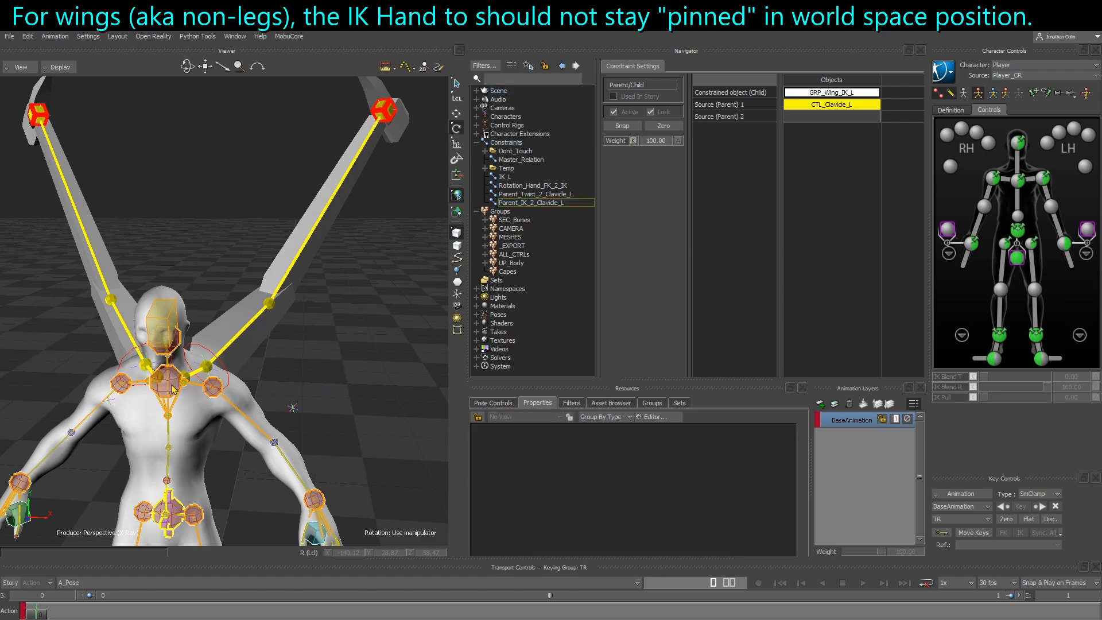
Rotate the chest effector about -51 degrees on X to test how the left wing's IK hand follows the body
left_click(174, 387)
left_click_drag(173, 386, 213, 433)
left_click_drag(174, 444, 244, 471)
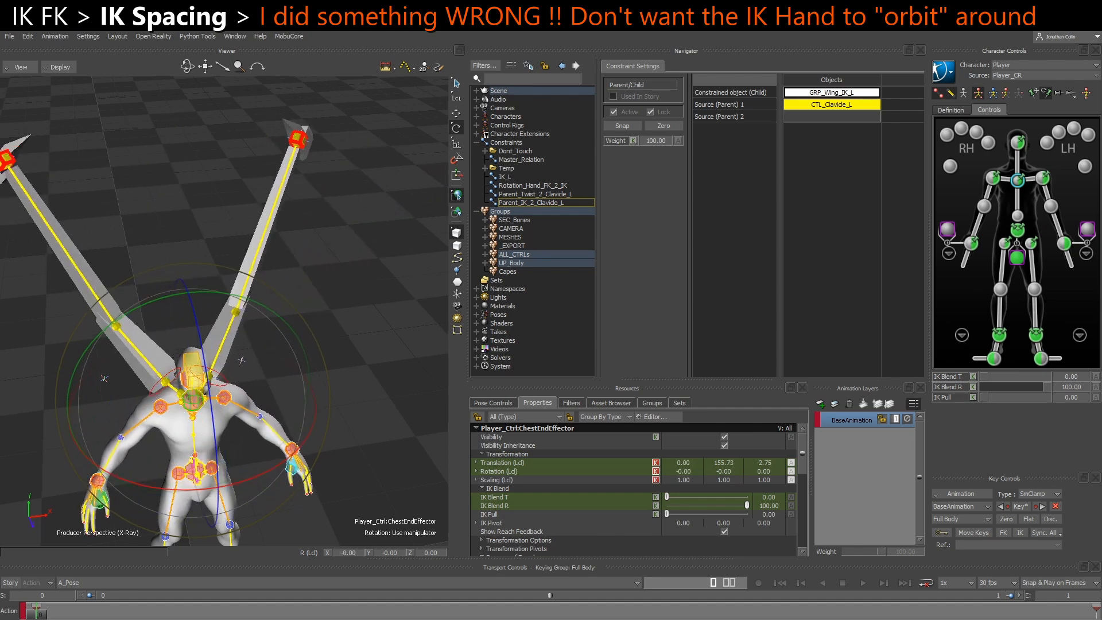
mouse_move(223, 370)
left_mouse_down()
mouse_move(274, 226)
mouse_move(267, 180)
mouse_move(281, 166)
mouse_move(286, 195)
left_mouse_up()
left_click_drag(260, 482, 283, 438)
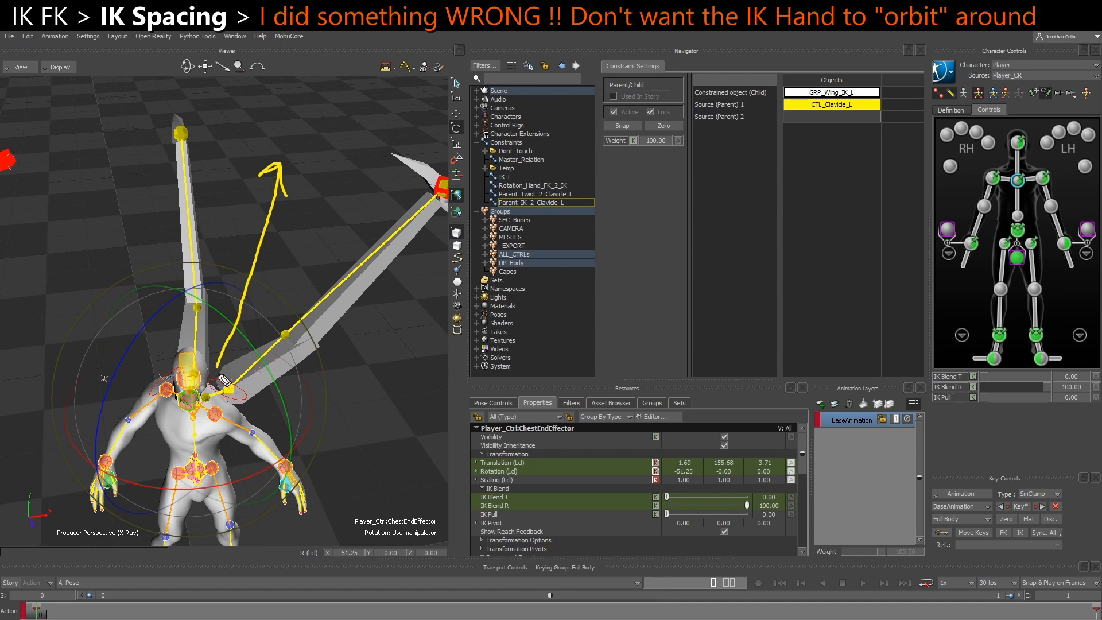
mouse_move(221, 374)
left_mouse_down()
mouse_move(246, 411)
mouse_move(252, 380)
mouse_move(241, 387)
mouse_move(321, 166)
mouse_move(309, 171)
mouse_move(330, 175)
left_mouse_up()
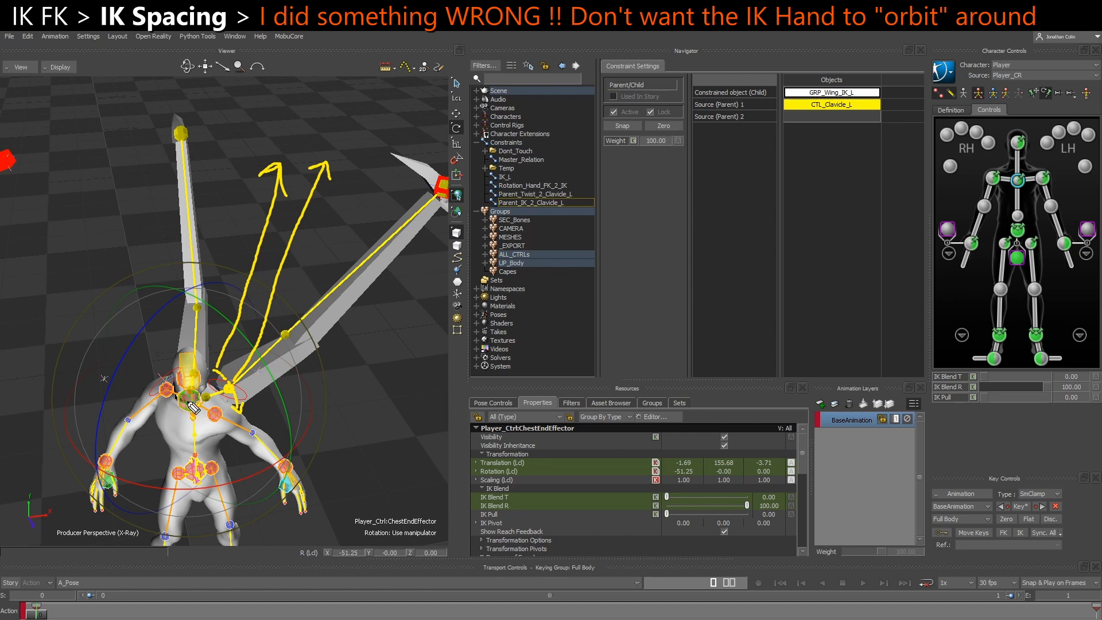
left_click_drag(266, 375, 272, 400)
left_click_drag(246, 482, 260, 478)
Select CTL_Clavicle_L and undo the test rotations to restore the wings' rest pose
left_click(209, 395)
left_click_drag(213, 400, 203, 429)
key("ctrl+z")
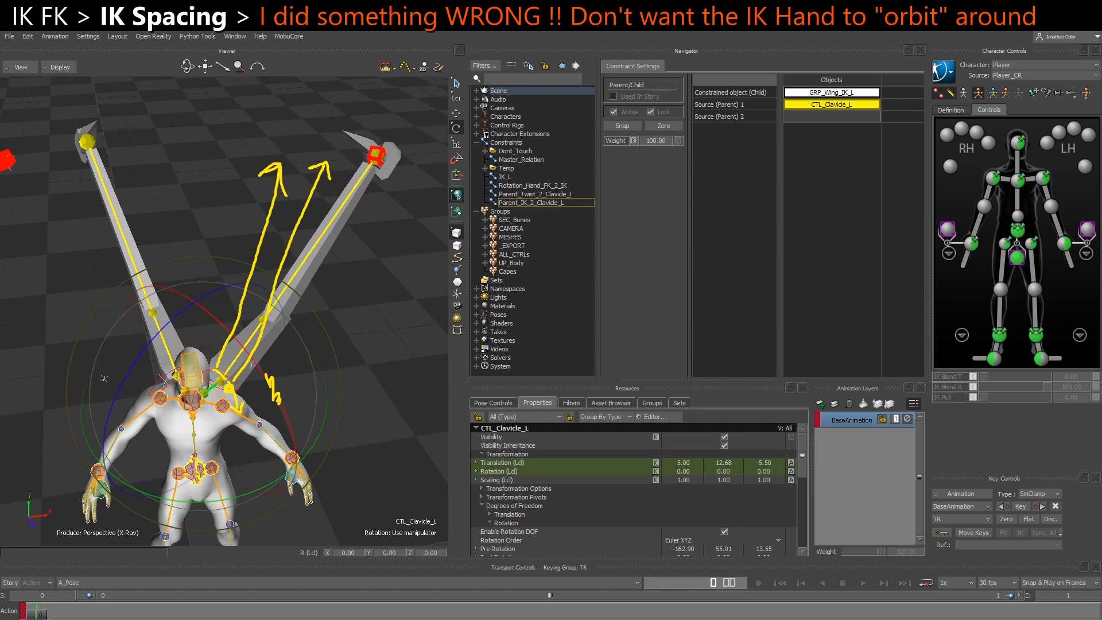
left_click_drag(38, 616, 402, 611)
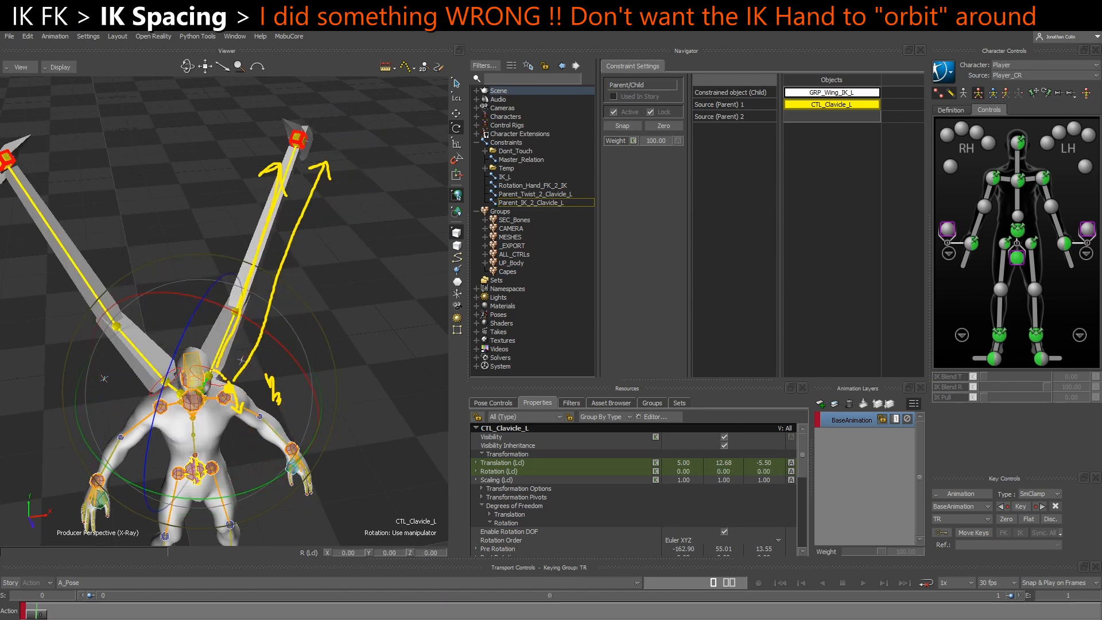
key("Escape")
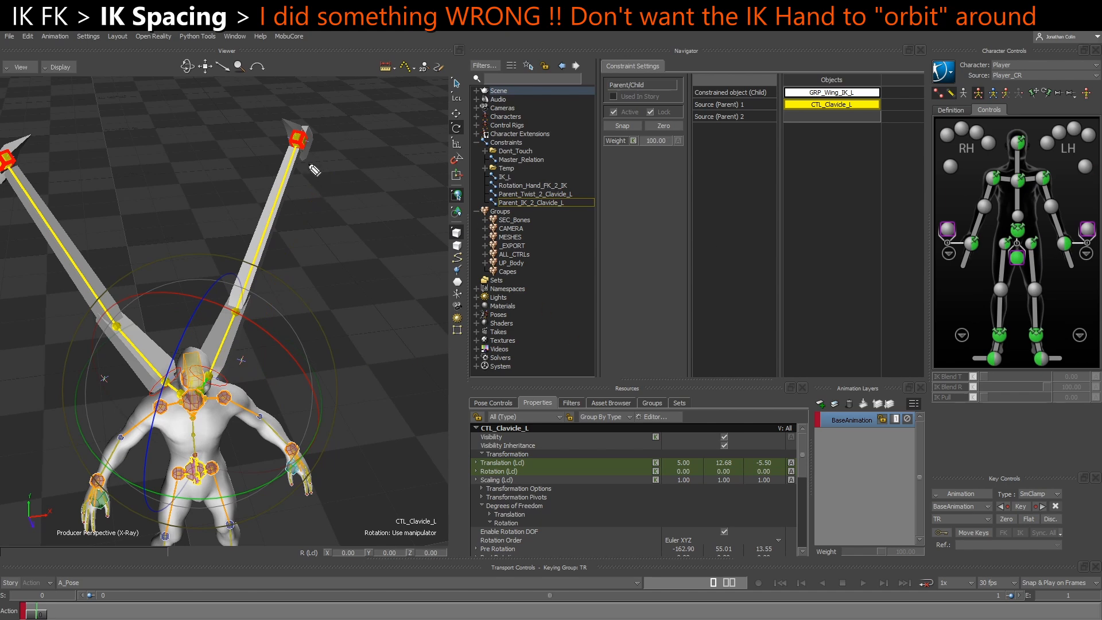
Rotate CTL_Clavicle_L about 41 degrees on Y to test its effect on Wing_IK_Hand_L, and undo the rotation
mouse_move(830, 77)
left_mouse_down()
mouse_move(873, 136)
mouse_move(876, 110)
mouse_move(855, 80)
left_mouse_up()
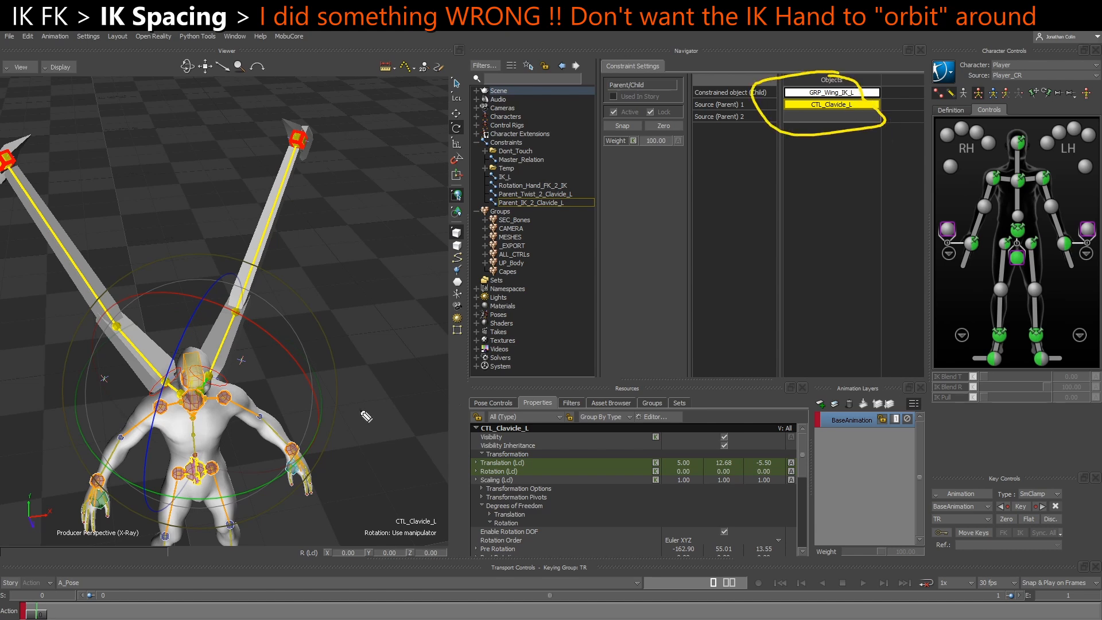
mouse_move(206, 392)
left_mouse_down()
mouse_move(224, 427)
mouse_move(221, 406)
left_mouse_up()
left_click(329, 359)
left_click(208, 391)
mouse_move(251, 493)
left_mouse_down()
mouse_move(229, 488)
mouse_move(238, 471)
mouse_move(259, 499)
mouse_move(268, 487)
left_mouse_up()
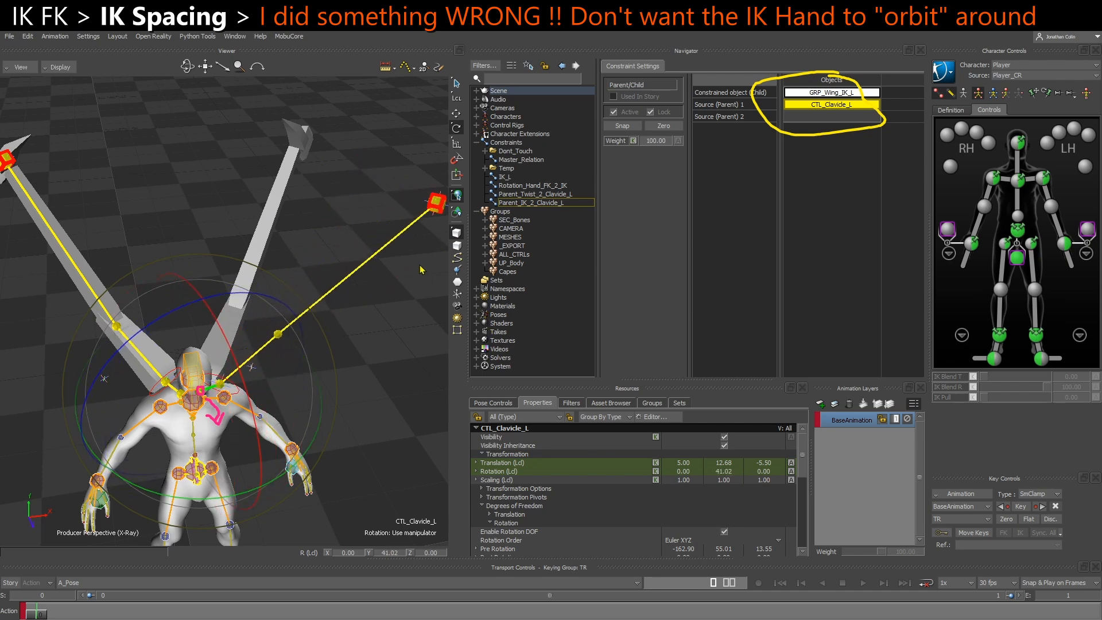
left_click(431, 208)
key("t")
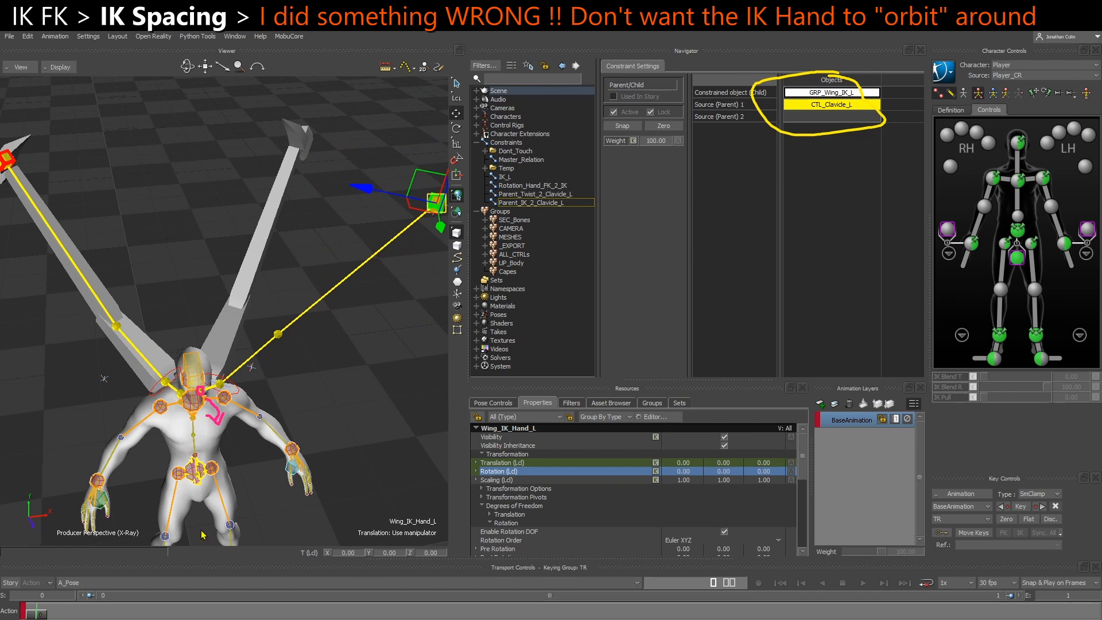
left_click(312, 371)
left_click(212, 392)
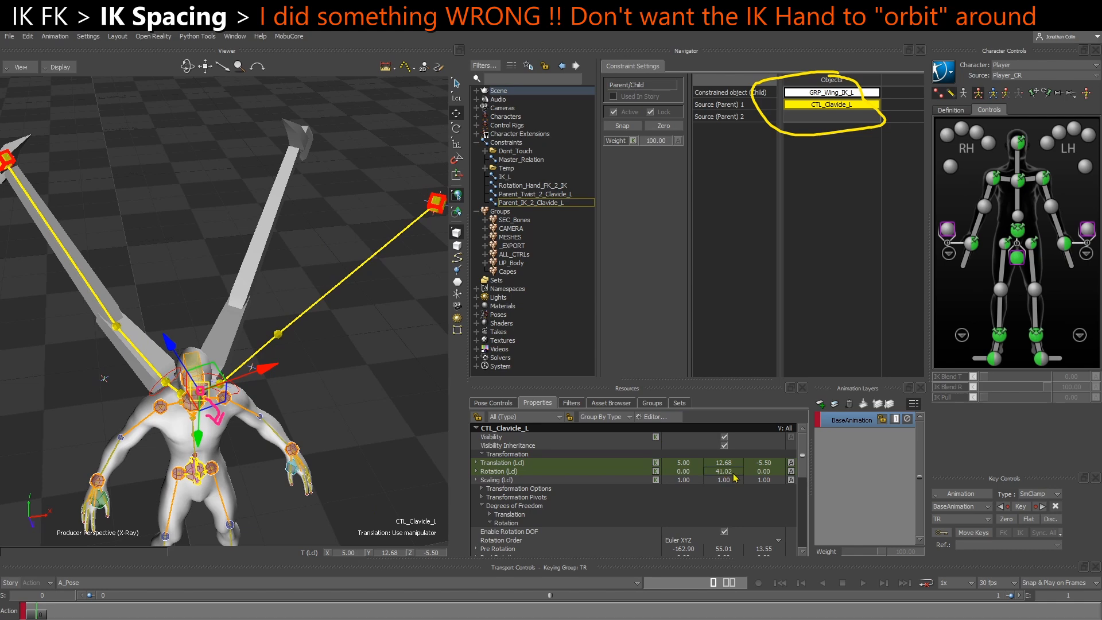
key("ctrl+z")
Rotate CTL_Clavicle_L about 38 degrees on Y and check the move axes of Wing_IK_Hand_L against its rest orientation
left_click(299, 140)
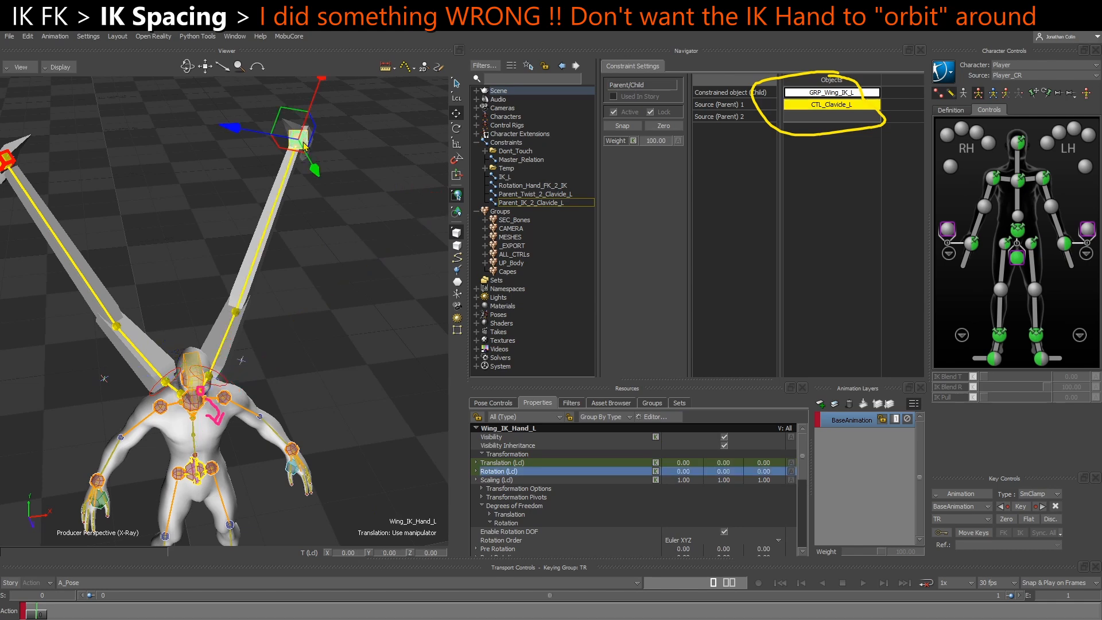
scroll(274, 171, "up", 5)
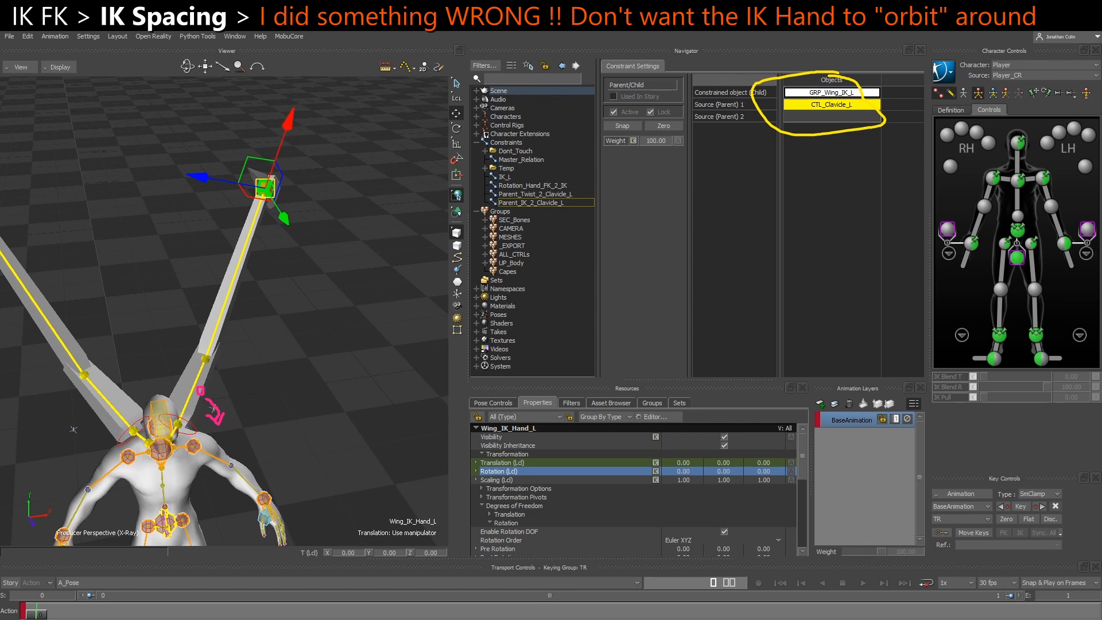
mouse_move(271, 195)
left_mouse_down()
mouse_move(293, 115)
mouse_move(302, 124)
left_mouse_up()
left_click(177, 434)
left_click(176, 433)
key("r")
left_click_drag(263, 512, 225, 531)
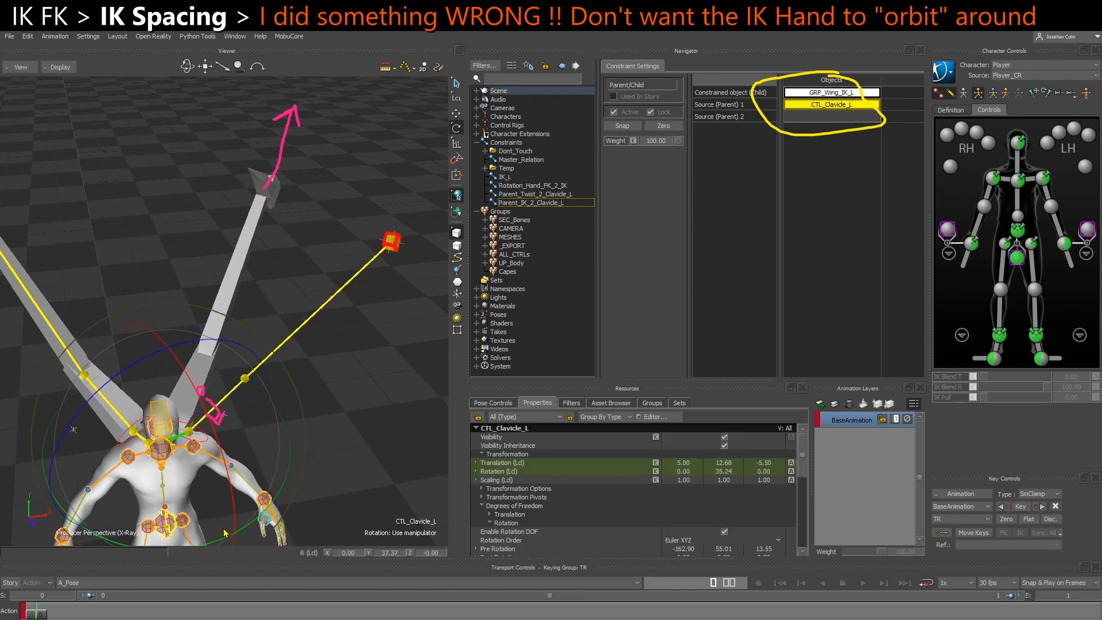
left_click(398, 251)
key("t")
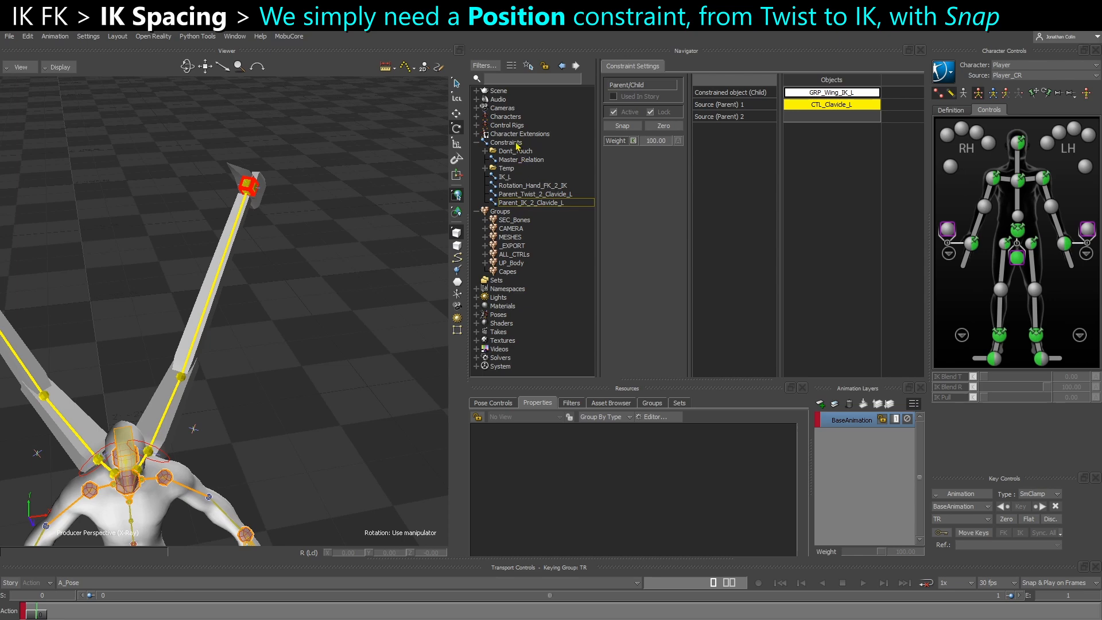
Insert a Position constraint into the scene's constraints
left_click(505, 143)
right_click(515, 146)
mouse_move(559, 160)
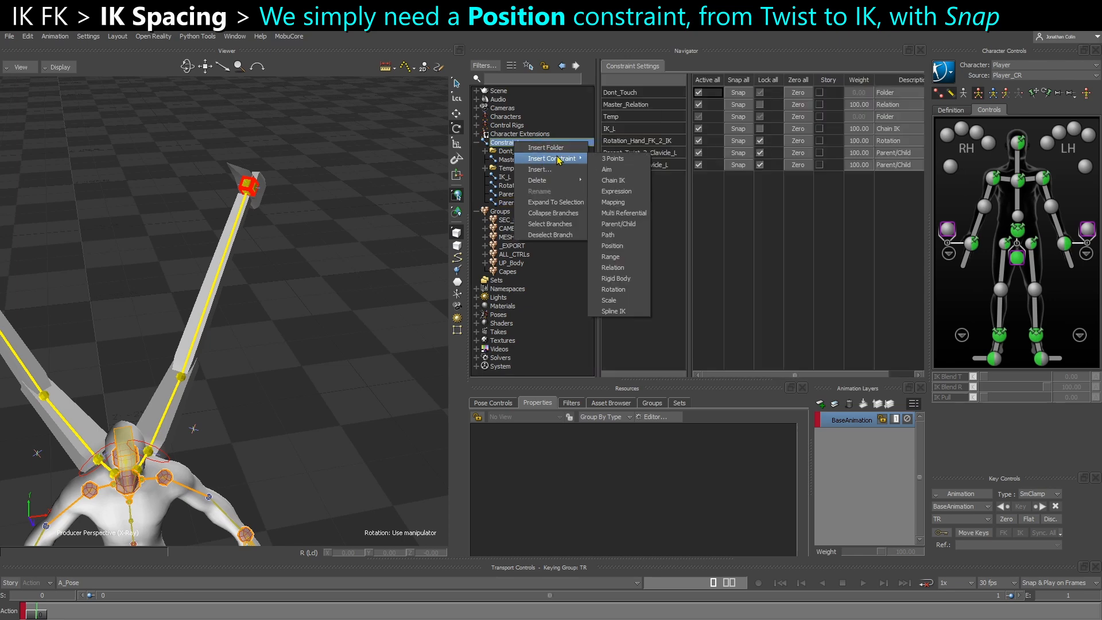
left_click(631, 248)
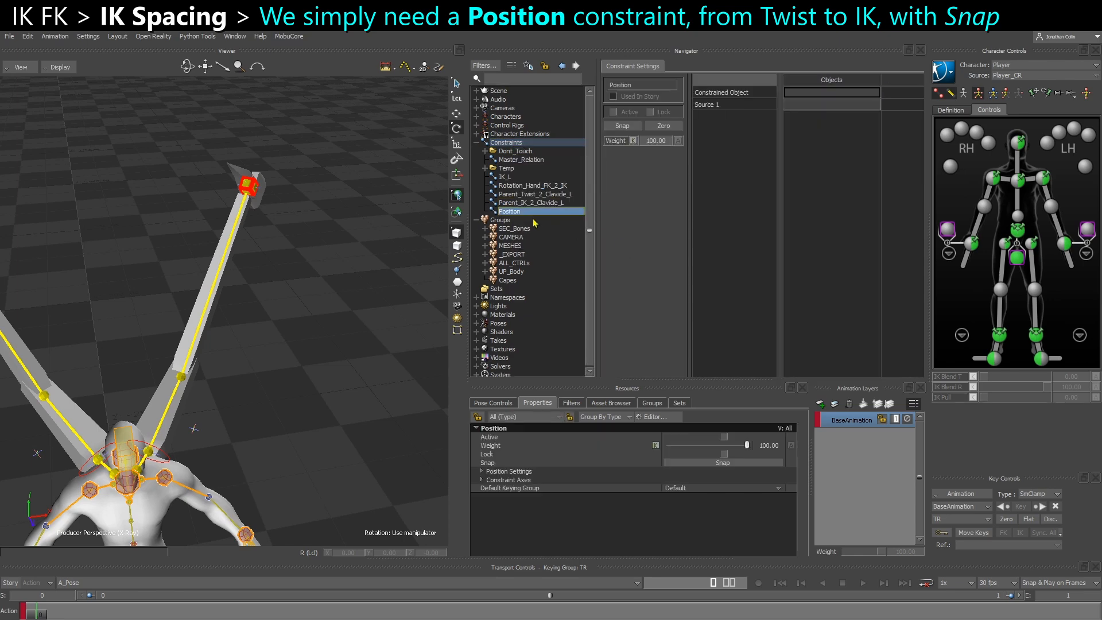
Copy the name ending of Parent_IK_2_Clavicle_L and rename the new Position constraint as Position_IK_2_Clavicle_L
left_click(545, 202)
right_click(516, 203)
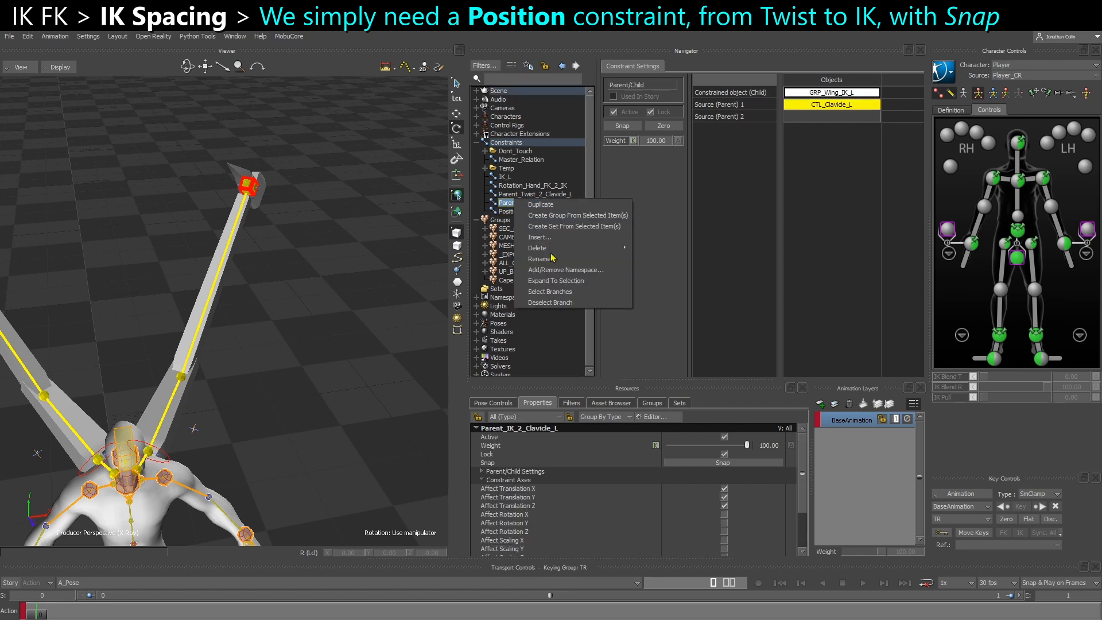
left_click(553, 223)
left_click_drag(534, 205, 598, 205)
key("ctrl+c")
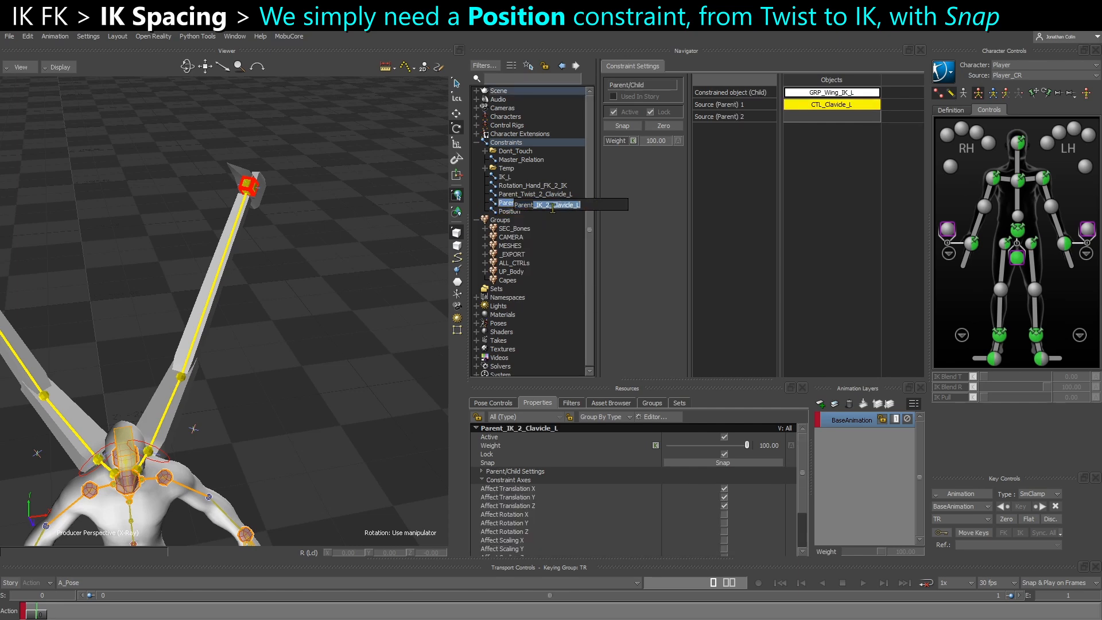
left_click(509, 211)
right_click(511, 211)
left_click(547, 248)
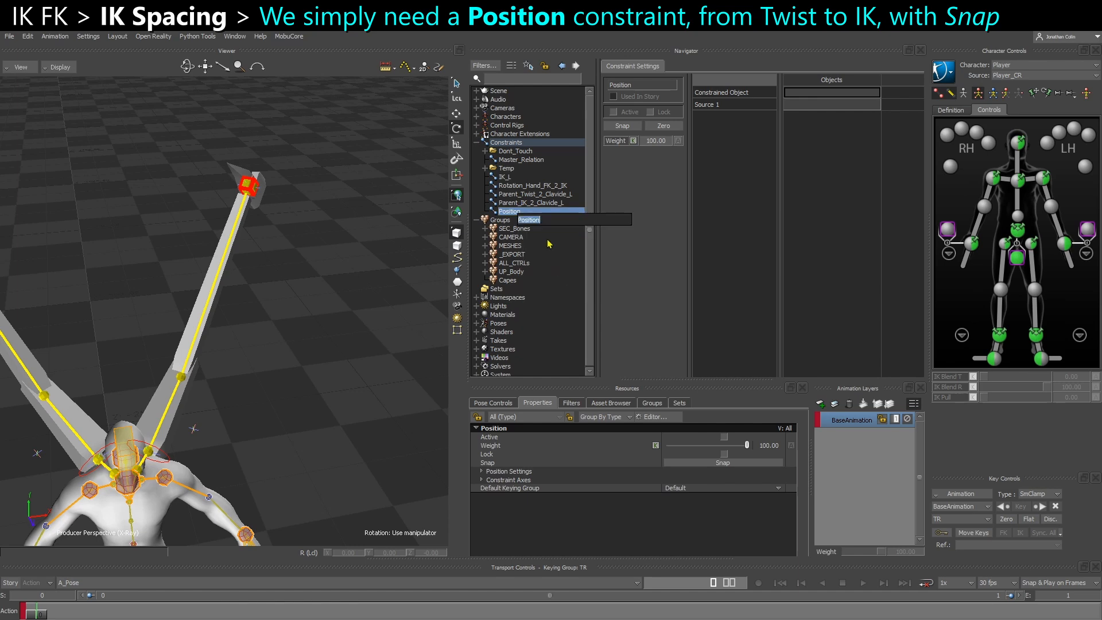
left_click(551, 221)
key("ctrl+v")
left_click_drag(560, 222, 584, 222)
left_click(308, 337)
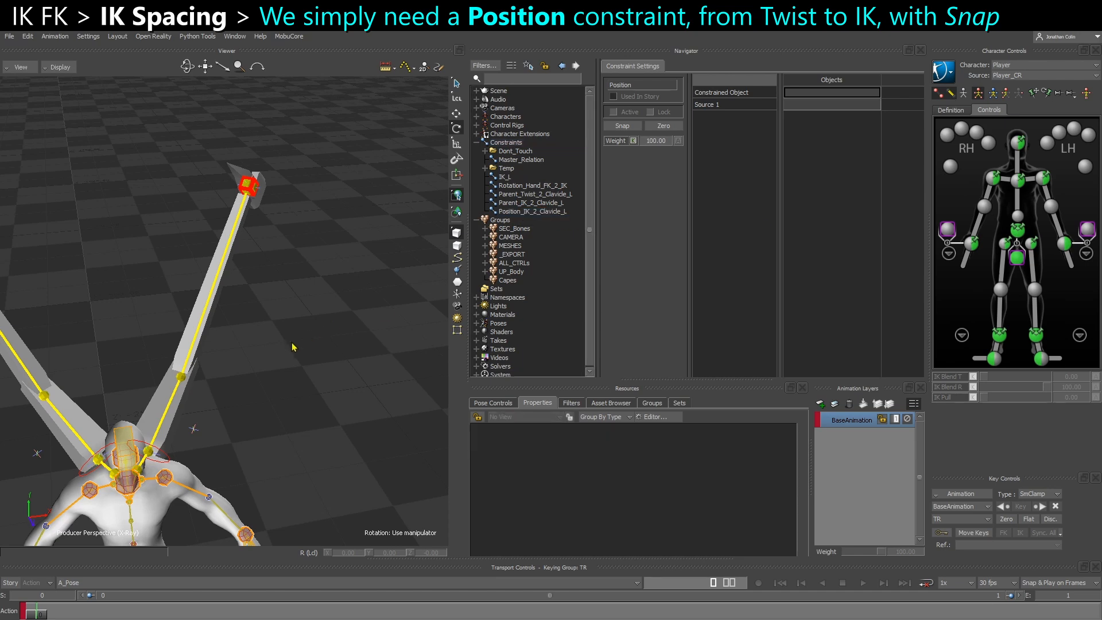
Rotate CTL_Clavicle_L about 46 degrees on Y to test the left IK hand's orbit, and undo the rotation
left_click(140, 472)
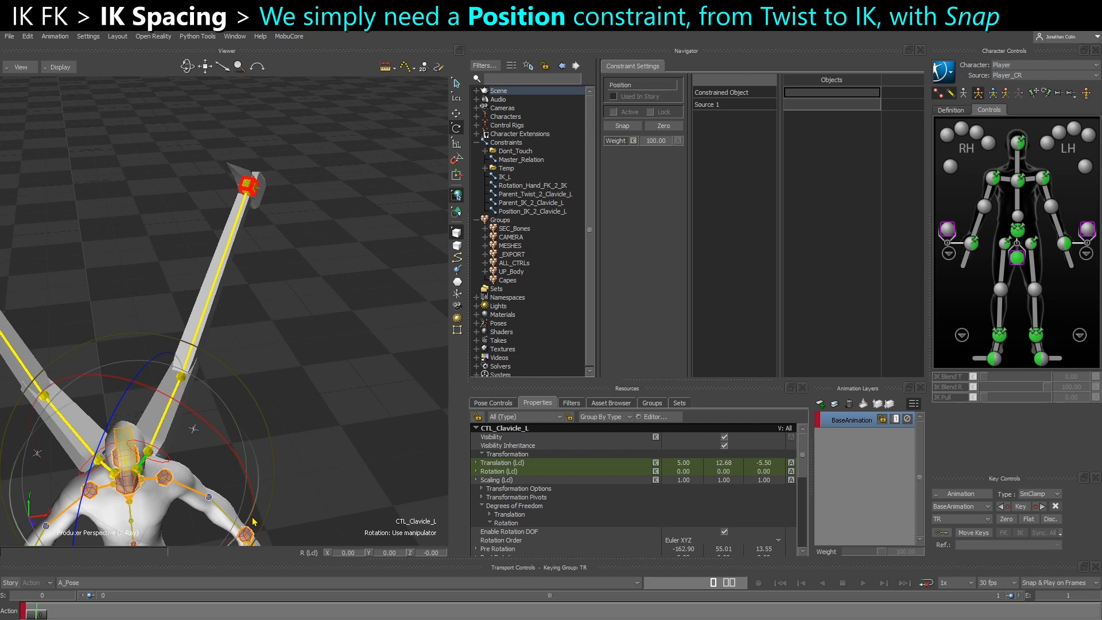
left_click_drag(238, 529, 225, 543)
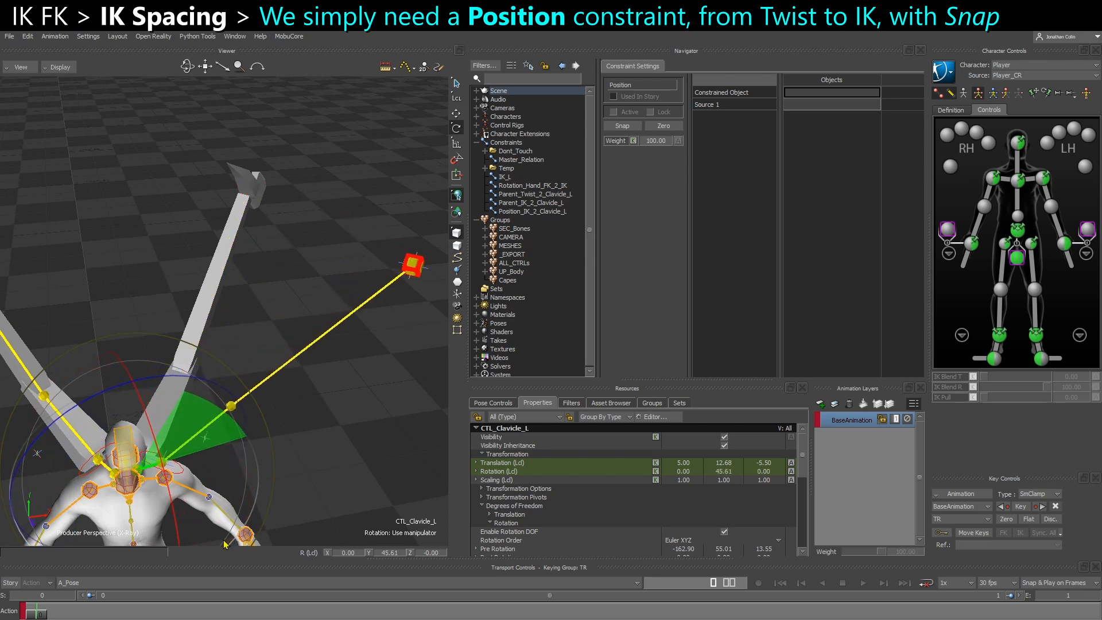
key("ctrl+z")
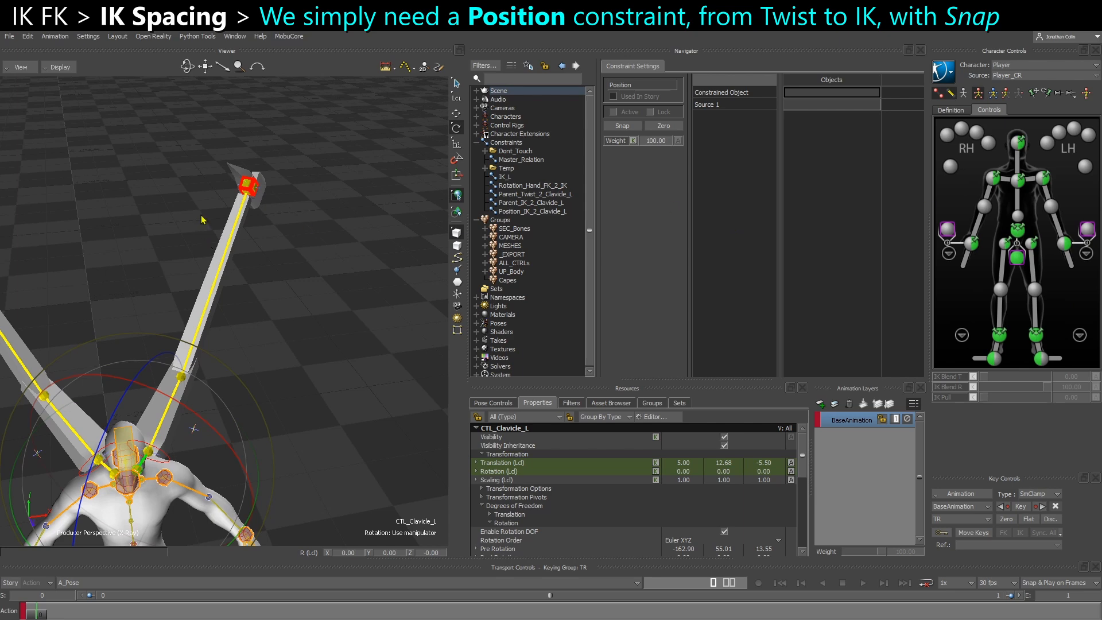
mouse_move(262, 172)
left_mouse_down()
mouse_move(237, 198)
mouse_move(265, 179)
left_mouse_up()
mouse_move(149, 448)
left_mouse_down()
mouse_move(143, 456)
mouse_move(246, 207)
left_mouse_up()
left_click(155, 433)
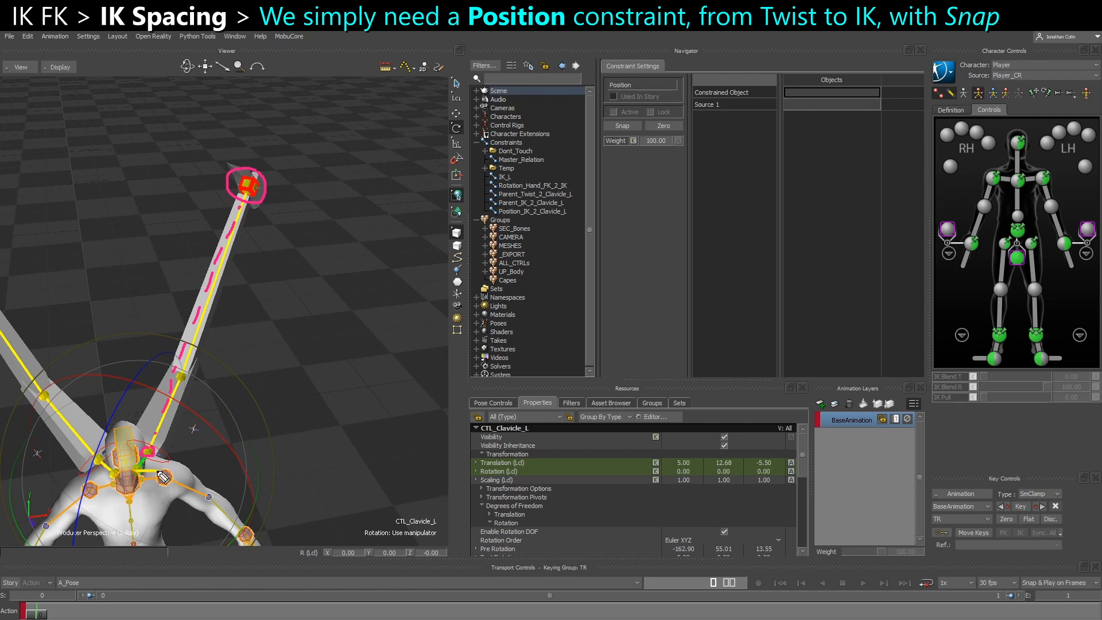
left_click_drag(156, 466, 150, 476)
mouse_move(164, 473)
left_mouse_down()
mouse_move(277, 208)
mouse_move(269, 232)
mouse_move(270, 217)
left_mouse_up()
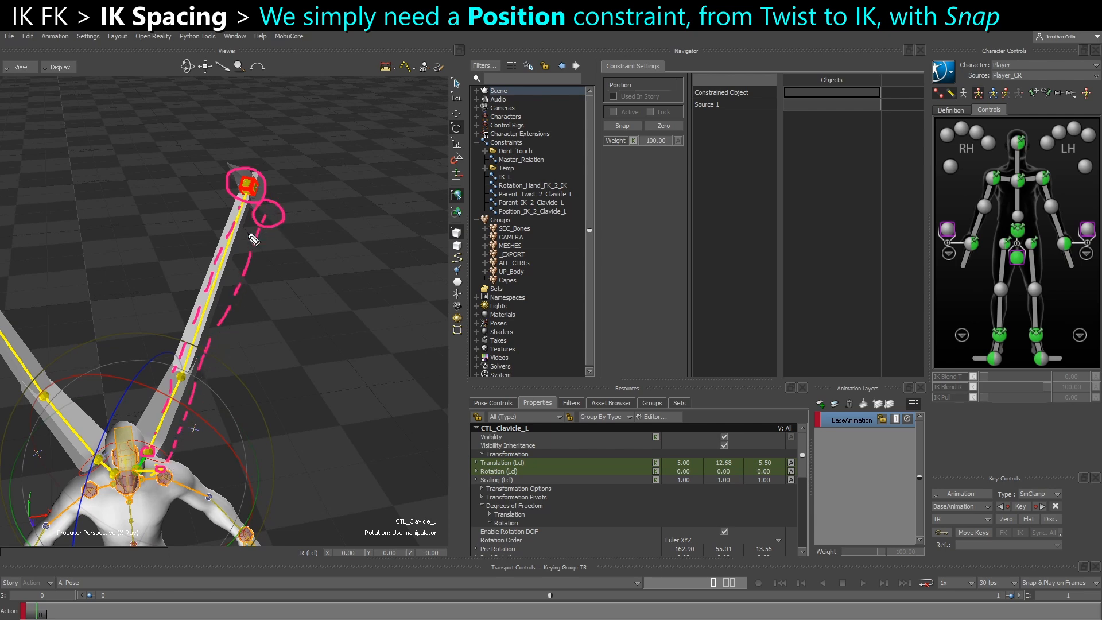
key("Escape")
Rename the Position_IK_2_Clavicle_L constraint as Position_IK_2_Twist_L
left_click(512, 213)
right_click(530, 213)
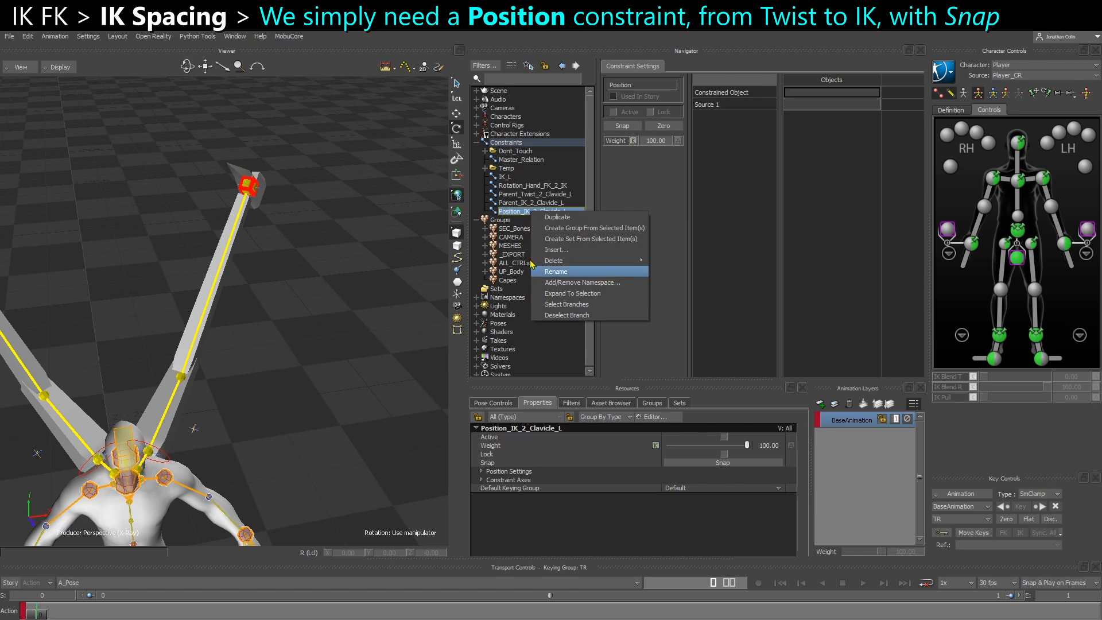
left_click(509, 213)
right_click(542, 217)
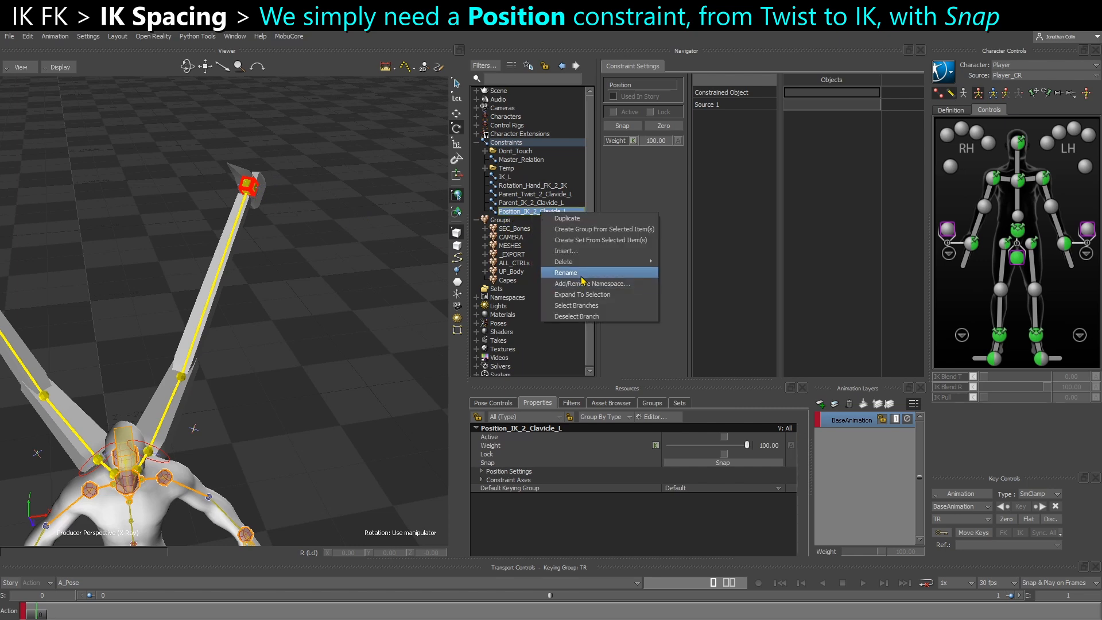
left_click(581, 272)
left_click_drag(583, 218, 603, 219)
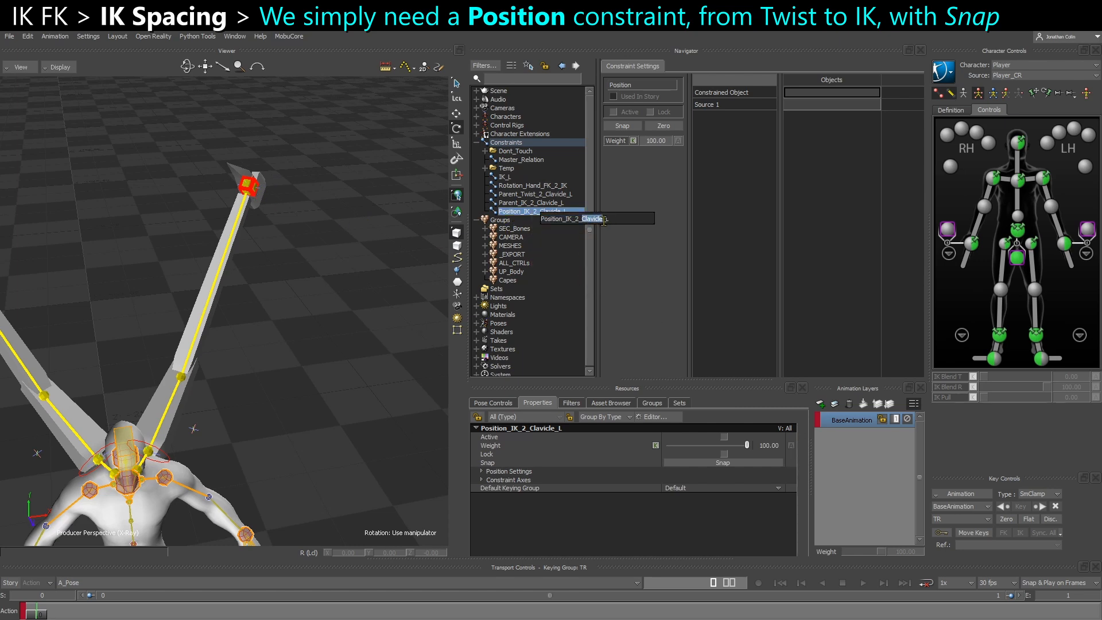
type("Twist")
key("Return")
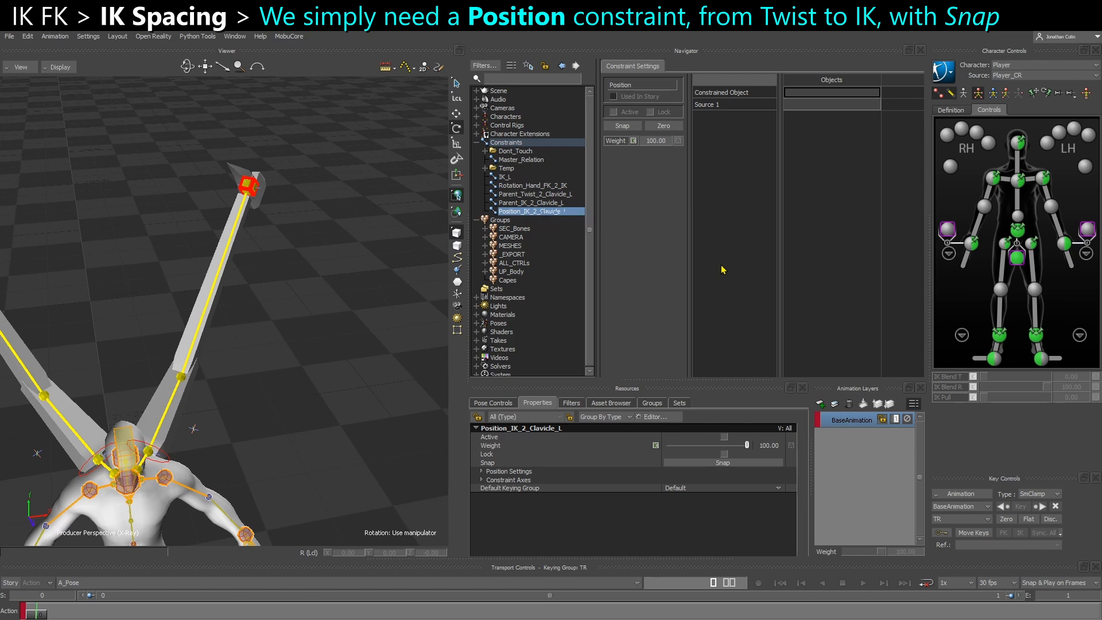
Delete the Parent_IK_2_Clavicle_L constraint
left_click(527, 202)
right_click(527, 203)
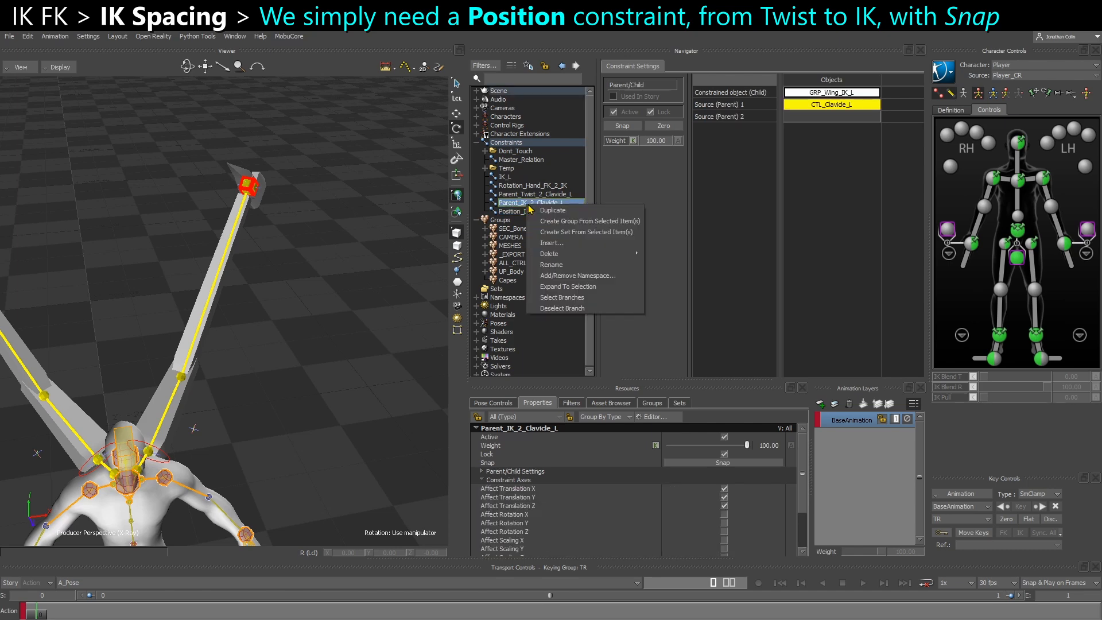
mouse_move(574, 257)
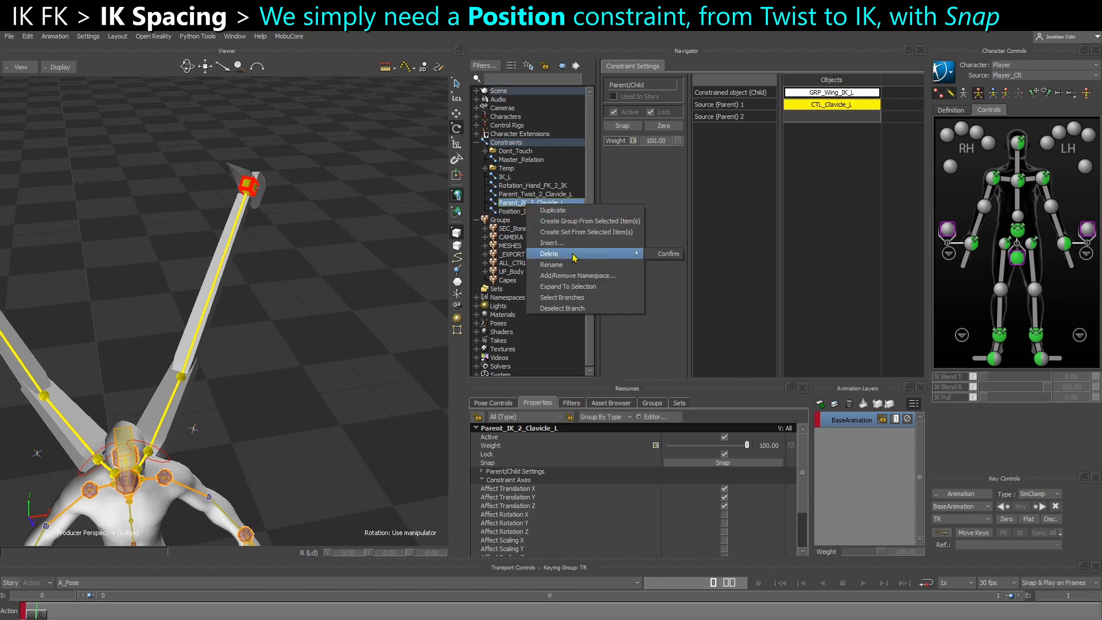
left_click(669, 257)
left_click(477, 355)
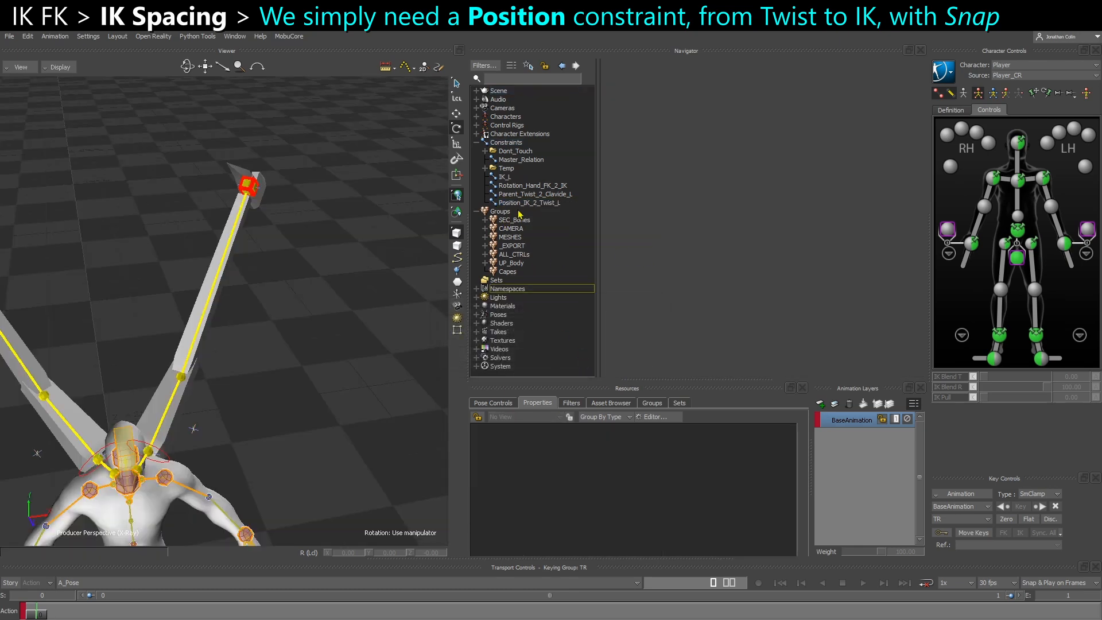
Set GRP_Wing_IK_L, the parent null of Wing_IK_Hand_L, as the constrained object of Position_IK_2_Twist_L
left_click(510, 203)
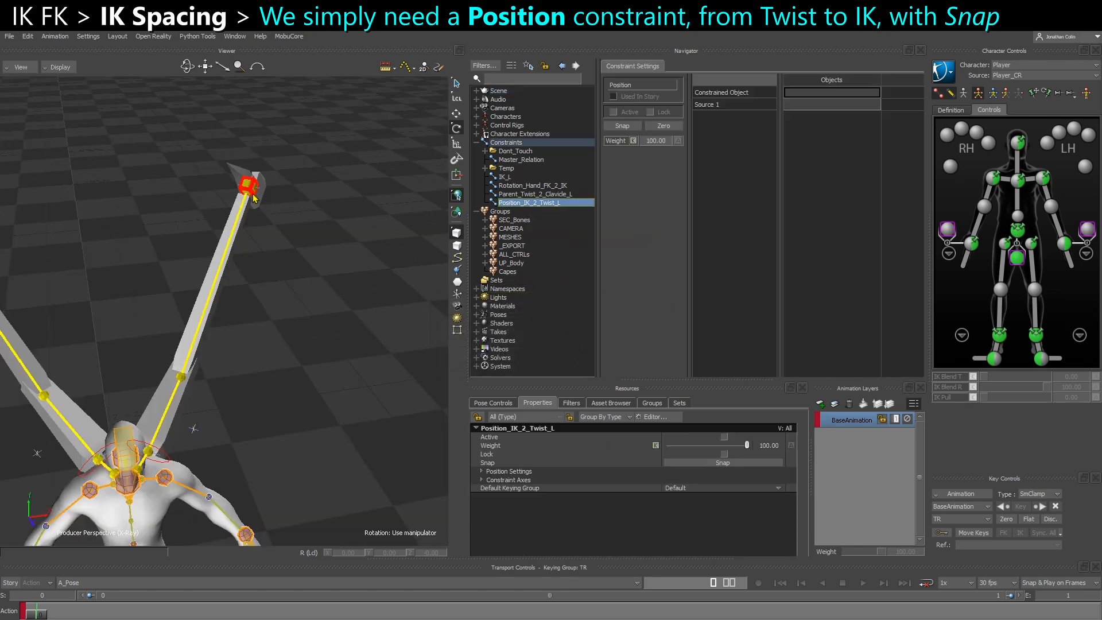
left_click(248, 184)
key("Page_Up")
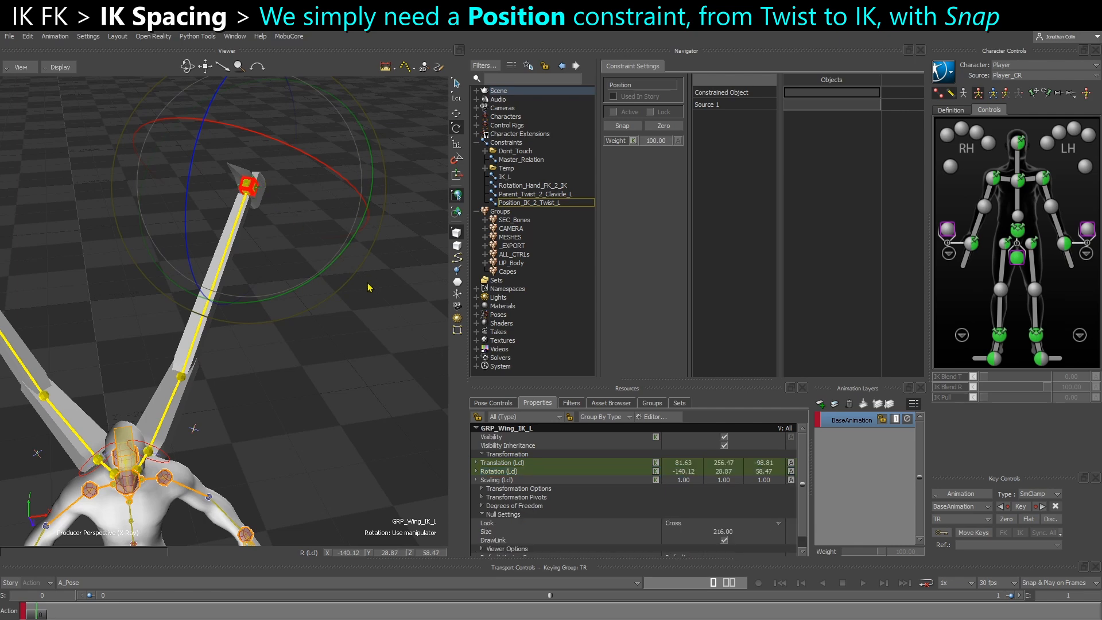
key("Page_Down")
key("Page_Up")
key("ctrl+w")
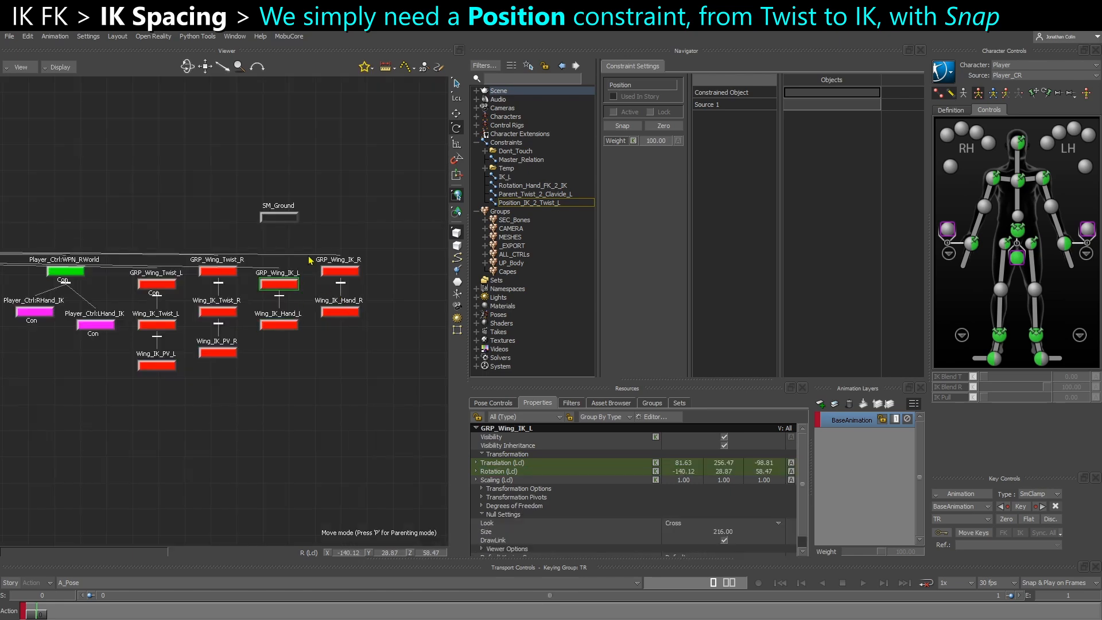
key("ctrl+w")
left_click(253, 216)
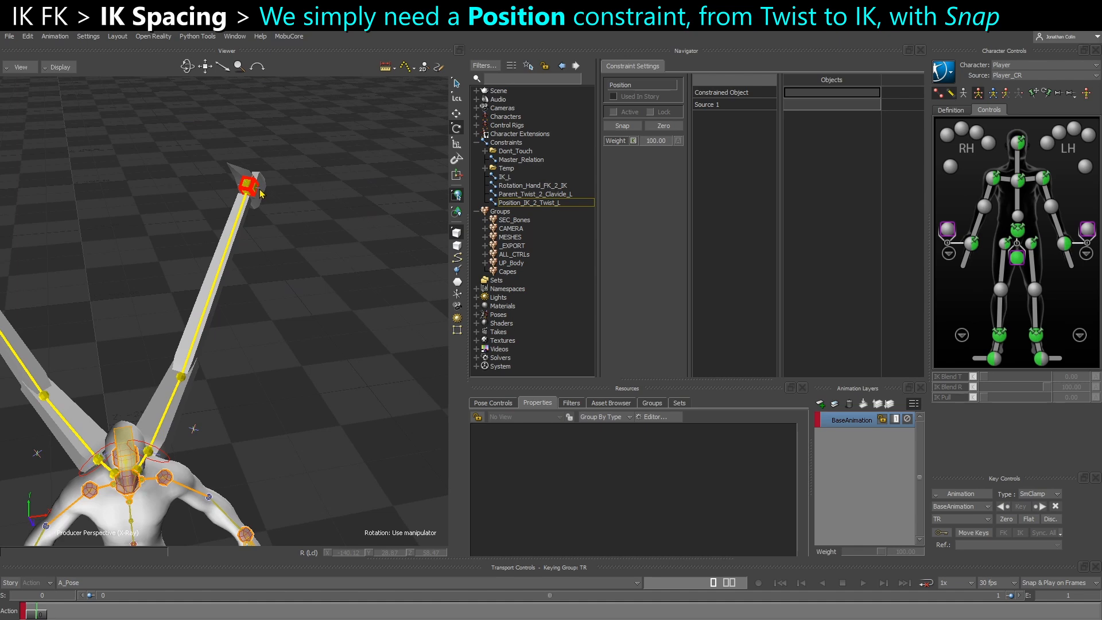
left_click(261, 194)
left_click_drag(891, 81, 815, 93, "alt")
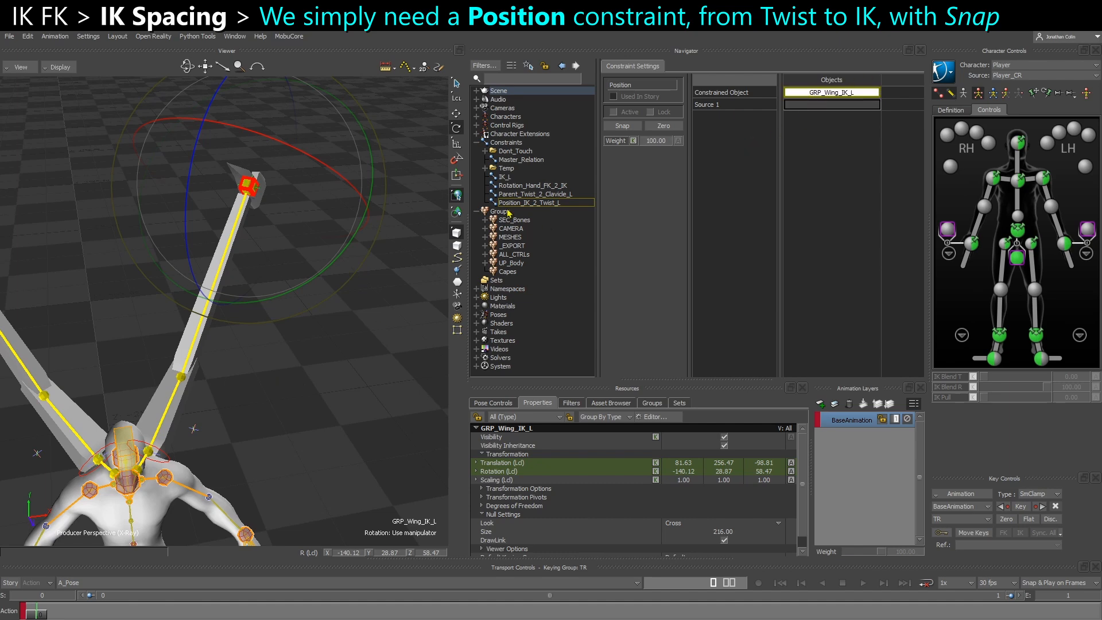
Set GRP_Wing_Twist_L as the source of Position_IK_2_Twist_L and activate the constraint with Snap
left_click(298, 436)
left_click(162, 458)
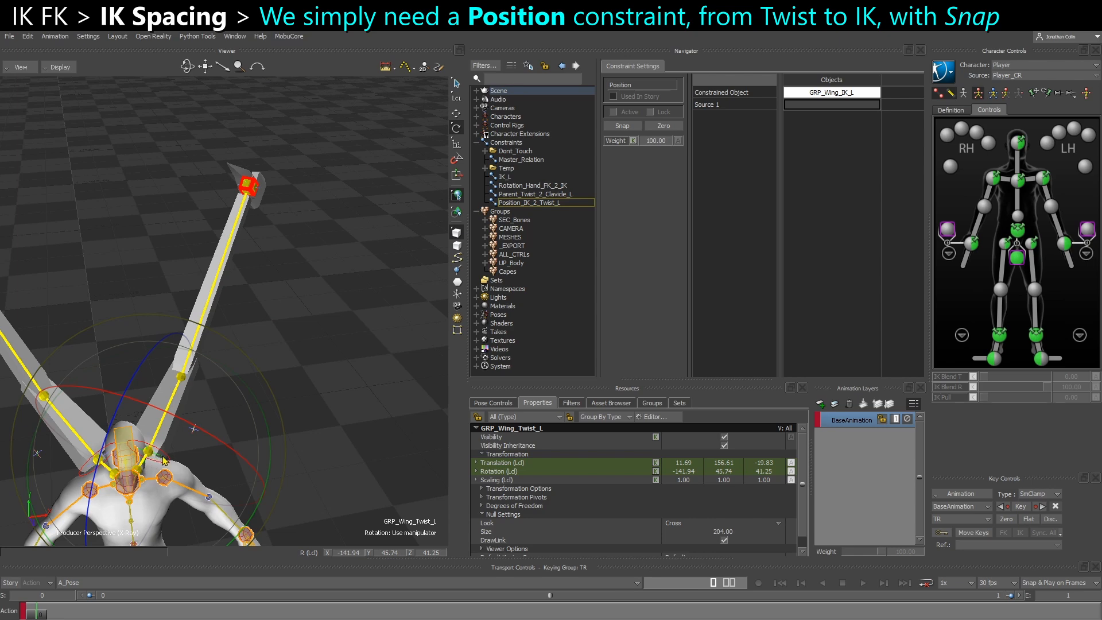
left_click_drag(367, 335, 844, 107, "alt")
left_click(639, 126)
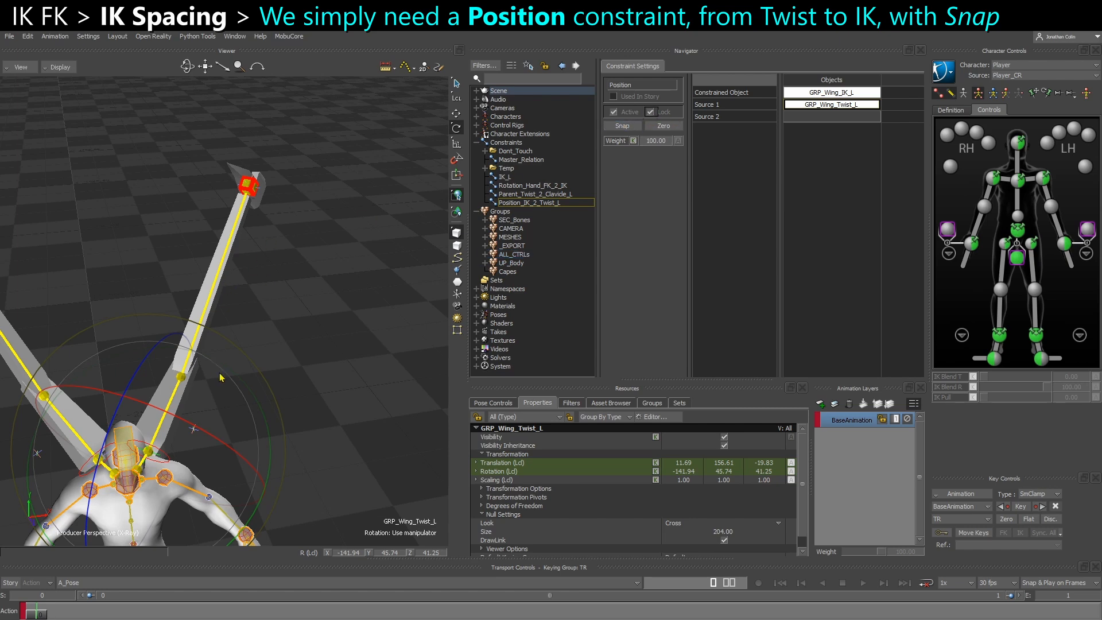
Rotate CTL_Clavicle_L to test the left wing with the new Position constraint, and undo the rotations
left_click(384, 311)
left_click(141, 468)
left_click_drag(249, 525, 249, 501)
key("ctrl+z")
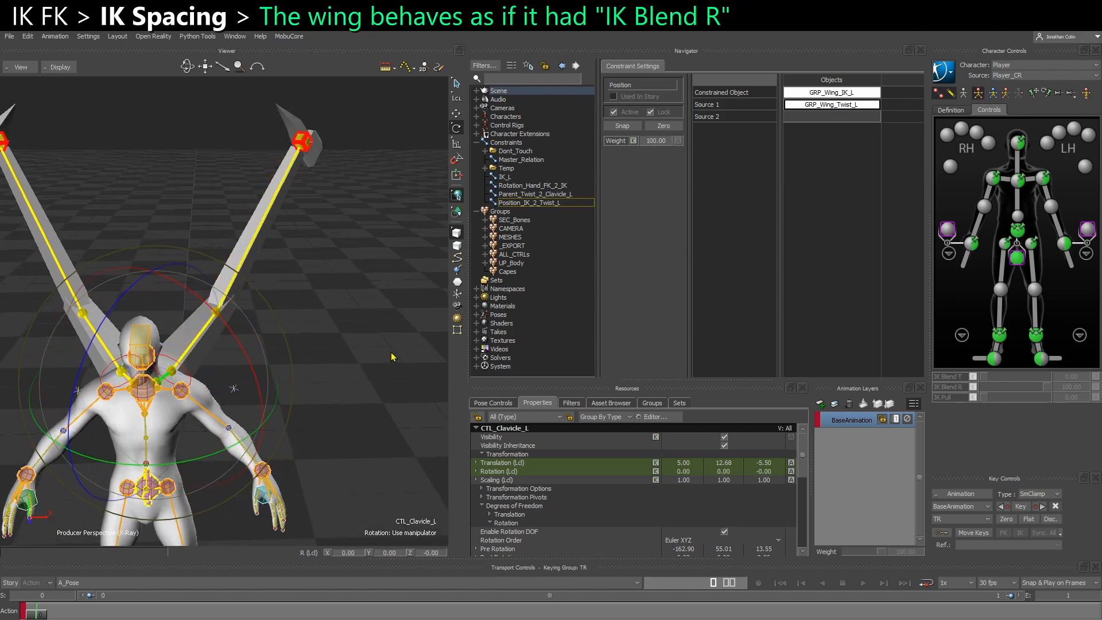
left_click(394, 356)
left_click(155, 384)
left_click_drag(158, 390, 317, 315)
key("ctrl+z")
Rotate CTL_Clavicle_L on several axes, to about 23, 8 and -25 degrees, and undo the rotation
left_click(336, 328)
scroll(144, 405, "up", 2)
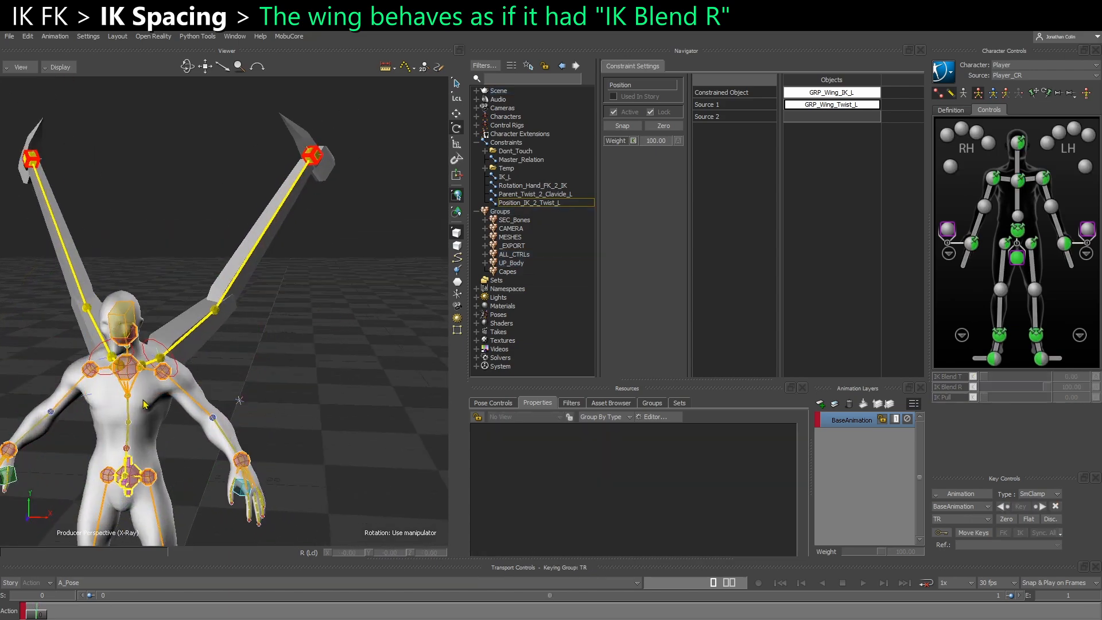
left_click(130, 367)
left_click_drag(162, 373, 145, 407)
key("ctrl+z")
left_click(296, 332)
left_click(150, 363)
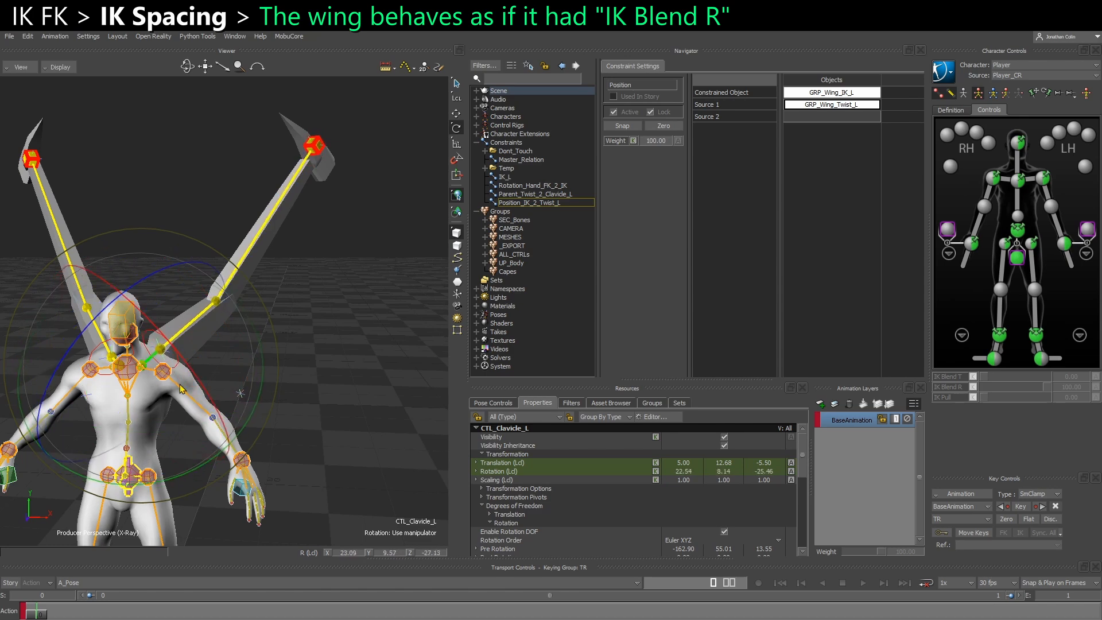
key("ctrl+z")
Move the left wing's IK hand control to test the arm bend, and undo the move
left_click(328, 333)
left_click(314, 165)
key("t")
left_click_drag(314, 161, 356, 260)
key("r")
key("ctrl+z")
key("ctrl+z")
left_click(323, 362)
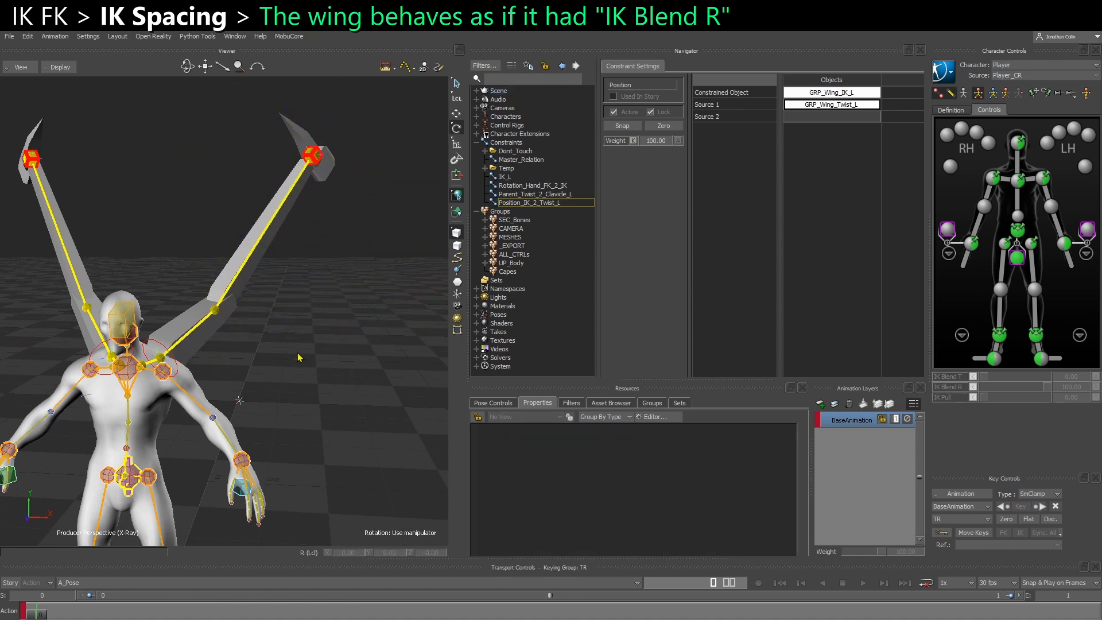
left_click_drag(321, 365, 315, 307, "ctrl+shift")
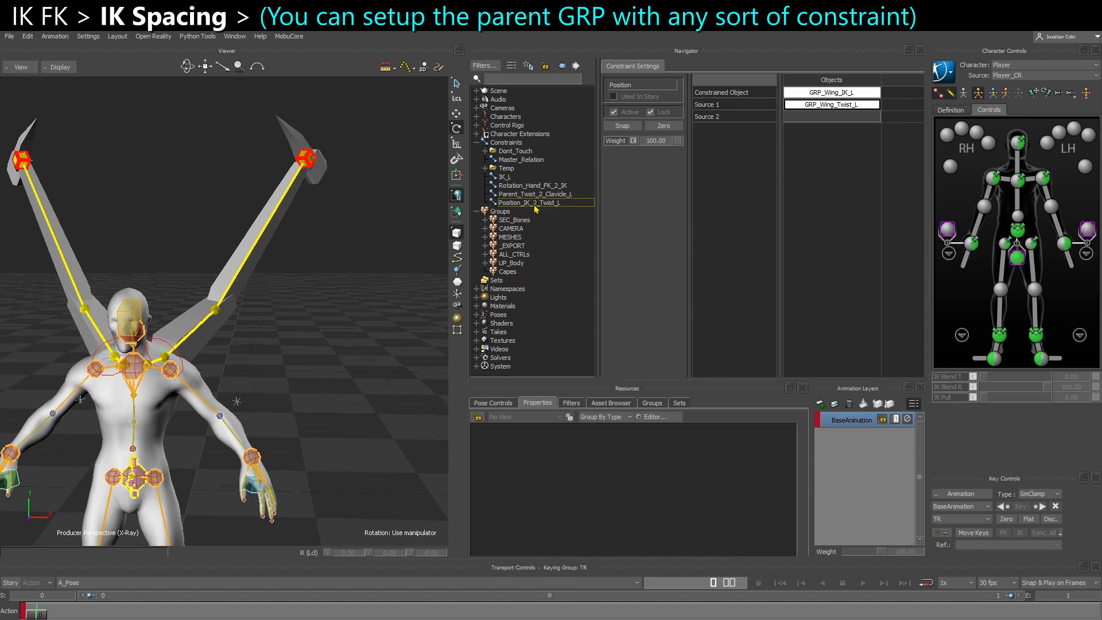
Find Wing_IK_Hand_L under GRP_Wing_IK_L in the schematic, test-move it in the 3D view, and undo the move
key("ctrl+w")
scroll(266, 280, "up", 3)
left_click_drag(244, 266, 321, 307)
left_click_drag(367, 239, 386, 271)
left_click_drag(291, 377, 323, 344)
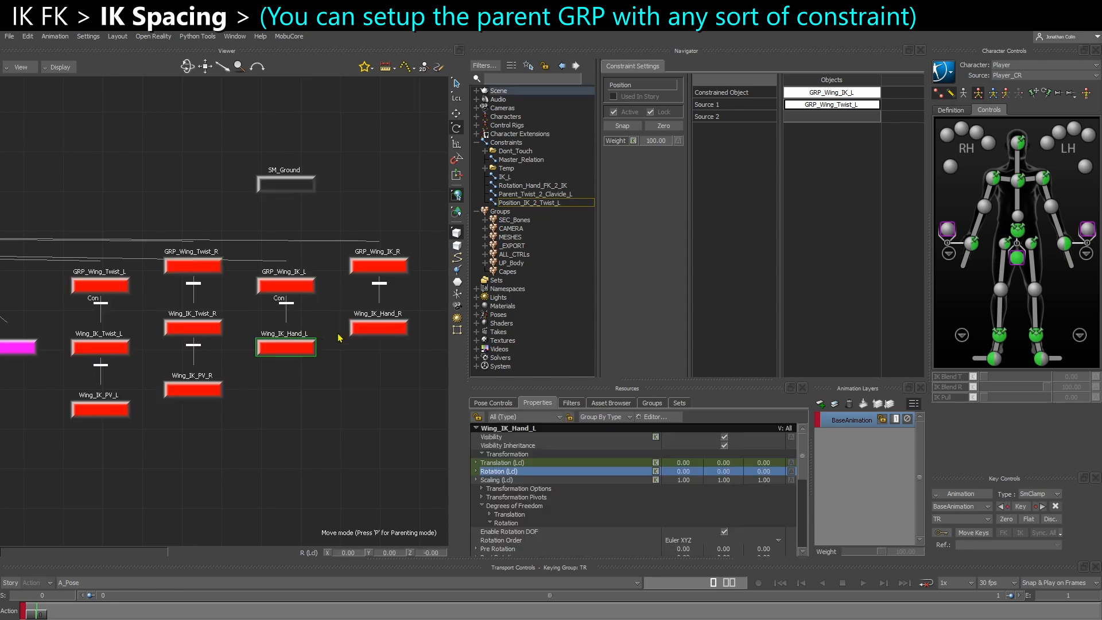
key("ctrl+e")
key("t")
mouse_move(305, 160)
left_mouse_down()
mouse_move(259, 167)
mouse_move(297, 170)
left_mouse_up()
key("ctrl+z")
Examine the four wing GRP parent nulls by selecting them in the schematic, and return to the 3D view
key("ctrl+w")
left_click_drag(67, 254, 412, 296)
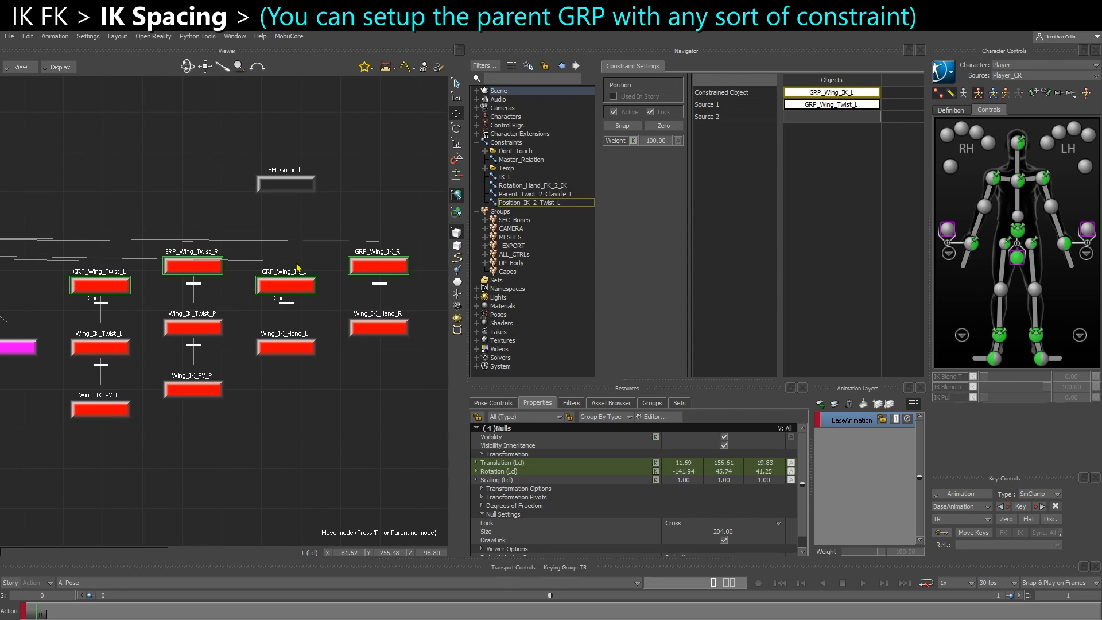
key("ctrl+e")
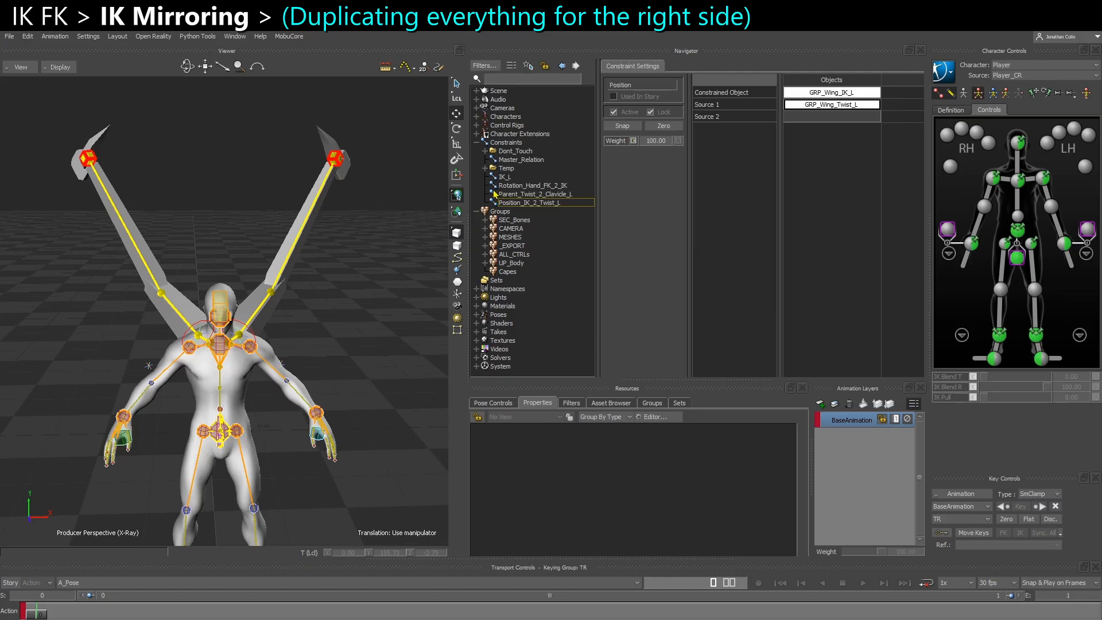
Duplicate the four left-wing constraints, from IK_L through Position_IK_2_Twist_L
left_click(523, 202)
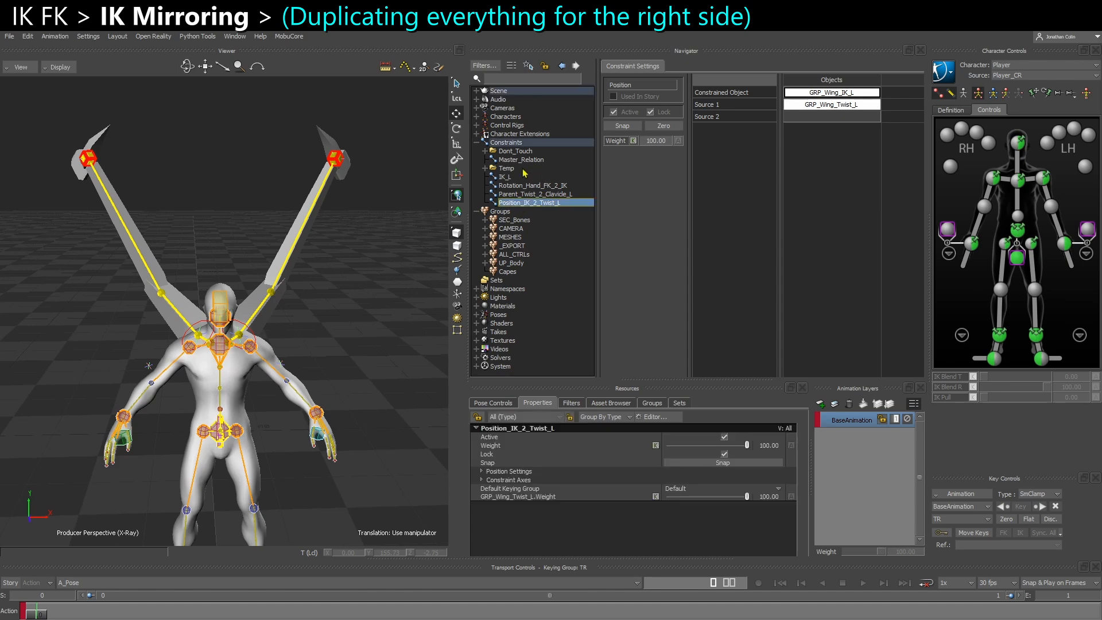
left_click_drag(176, 273, 224, 279, "ctrl+shift")
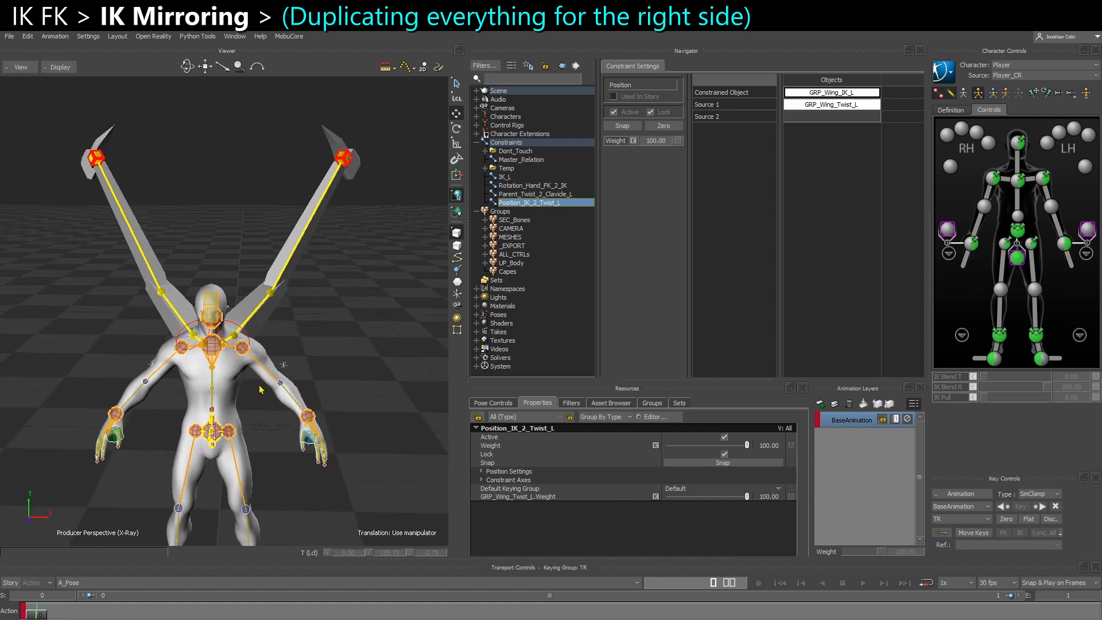
left_click_drag(308, 161, 275, 290, "ctrl+shift")
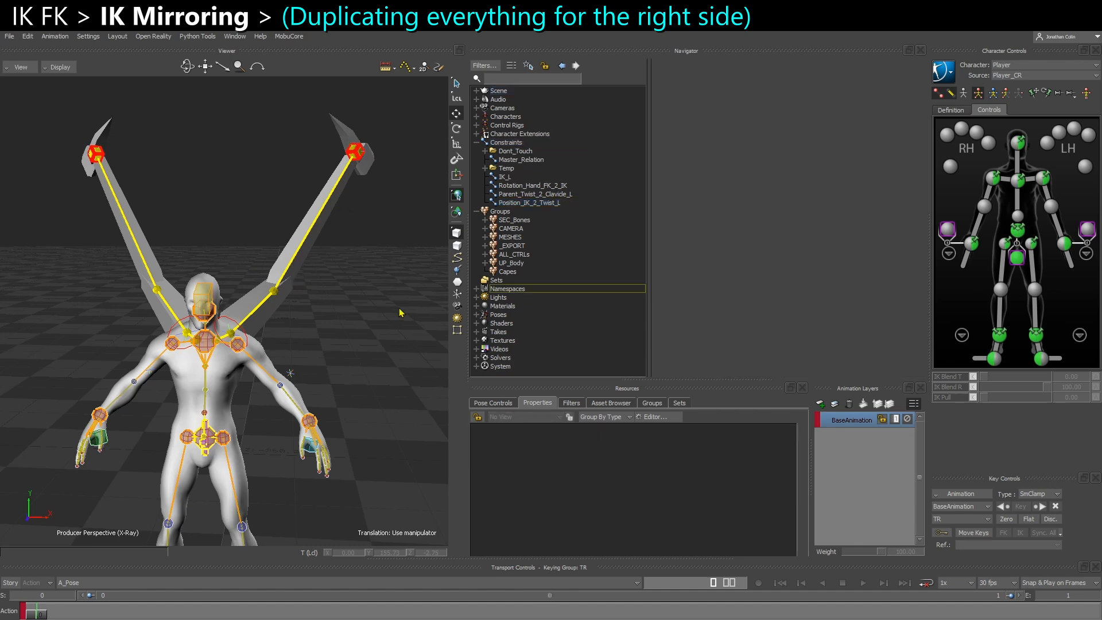
left_click(505, 177)
left_click(512, 202, "shift")
right_click(548, 178)
left_click(569, 184)
Rename the duplicated IK_L constraint as IK_LR
left_click(516, 212)
right_click(519, 213)
left_click(544, 272)
key("BackSpace")
key("BackSpace")
type("R")
key("Return")
Rename the duplicated hand rotation constraint as Rotation_Hand_FK_2_IK_R
right_click(556, 221)
left_click(580, 281)
type("_R")
key("Return")
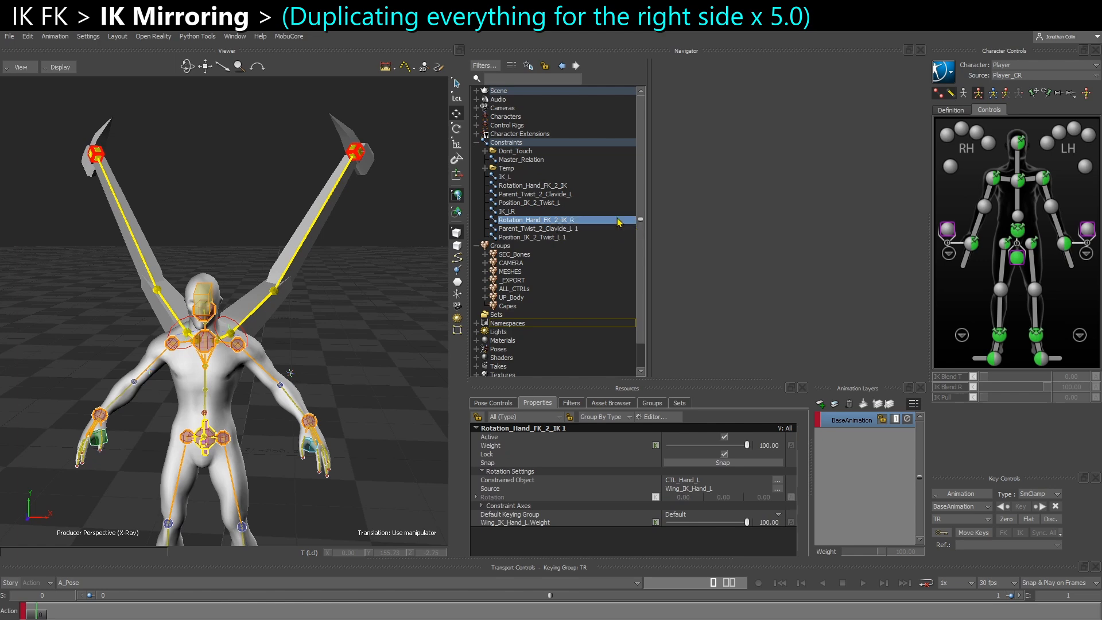
Rename the duplicated IK_LR constraint as IK_R
right_click(615, 211)
left_click(653, 274)
key("BackSpace")
key("BackSpace")
type("R")
key("Return")
Rename the duplicated twist parent and IK position constraints as Parent_Twist_2_Clavicle_R and Position_IK_2_Twist_R
right_click(568, 228)
right_click(567, 236)
left_click(600, 299)
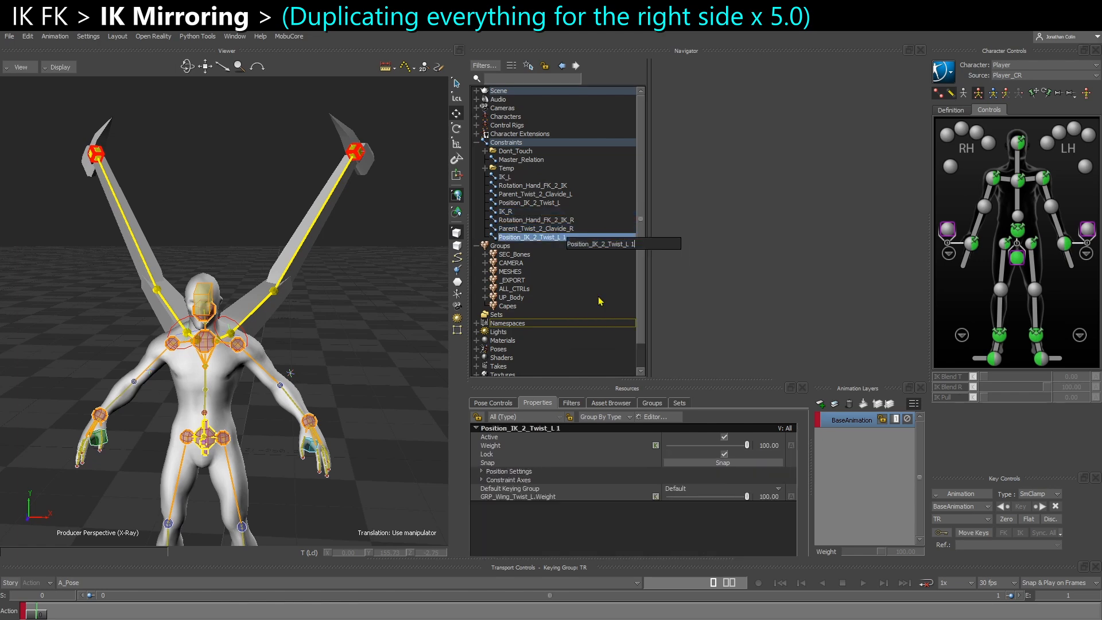
key("BackSpace")
key("BackSpace")
key("BackSpace")
type("R")
Rename the left hand rotation constraint as Rotation_Hand_FK_2_IK_L
right_click(574, 184)
left_click(600, 247)
type("_L")
key("Return")
Examine the objects assigned in the four right-side constraints, from IK_R through Position_IK_2_Twist_R
double_click(505, 211)
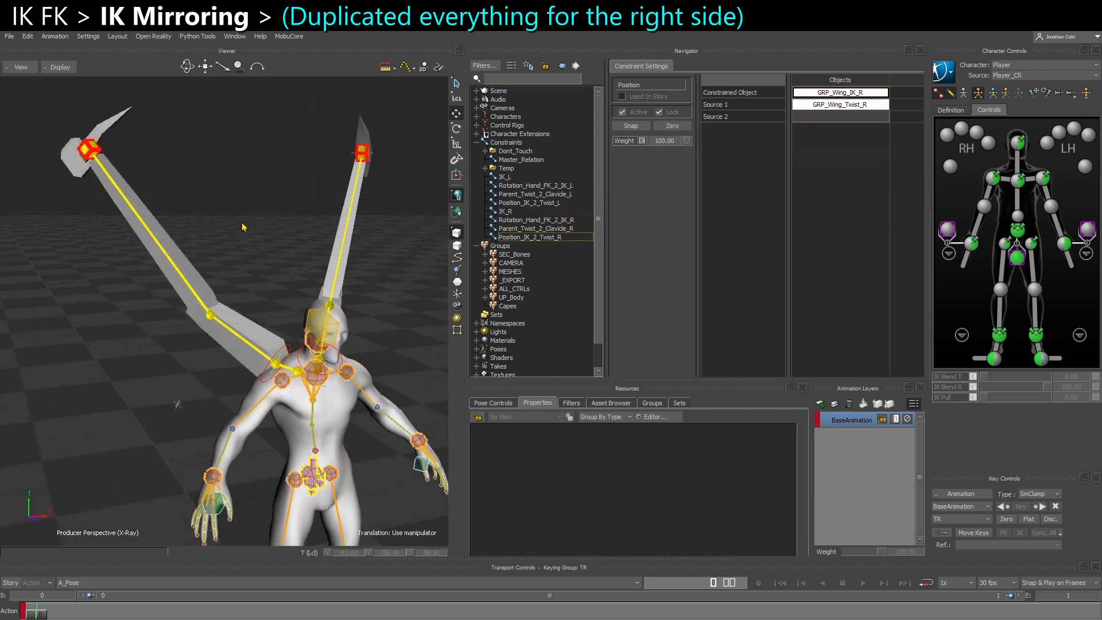
left_click(506, 211)
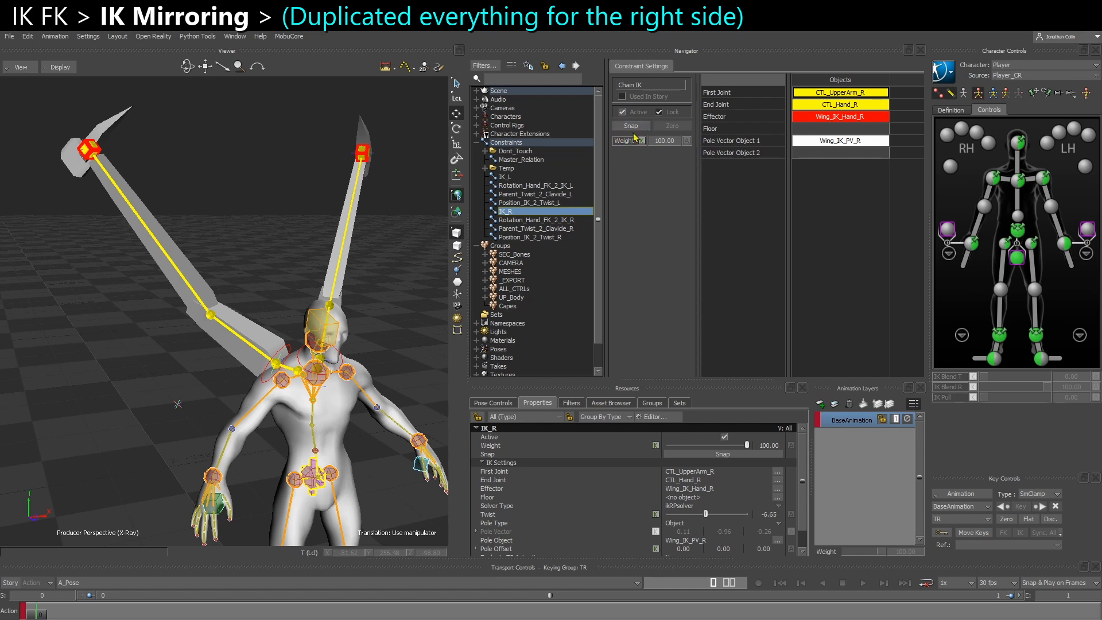
left_click(561, 221)
left_click(559, 229)
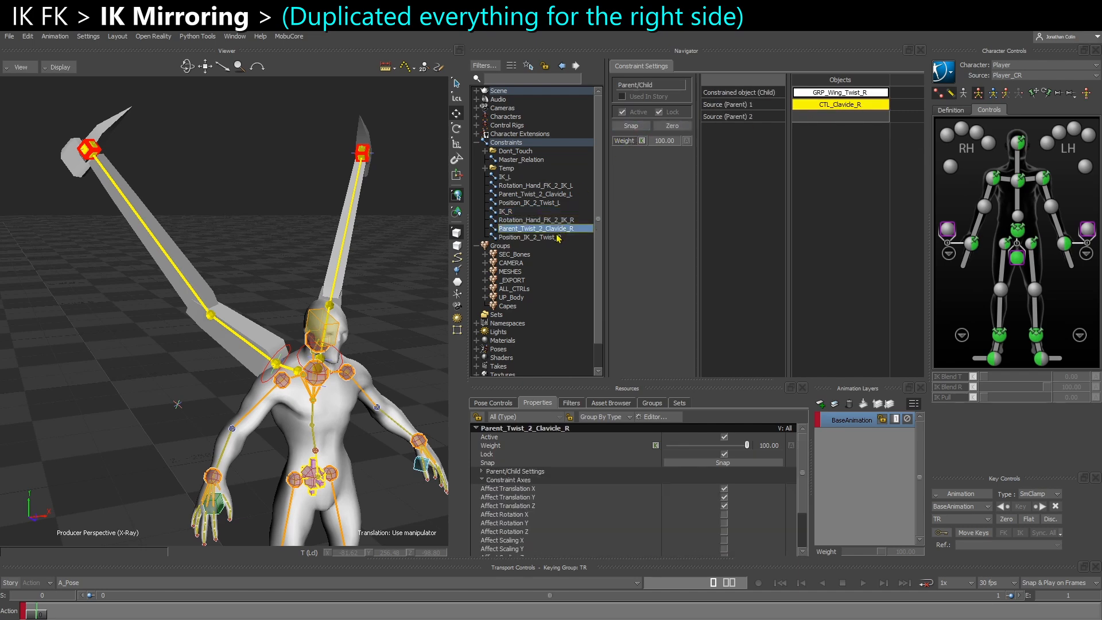
left_click(550, 238)
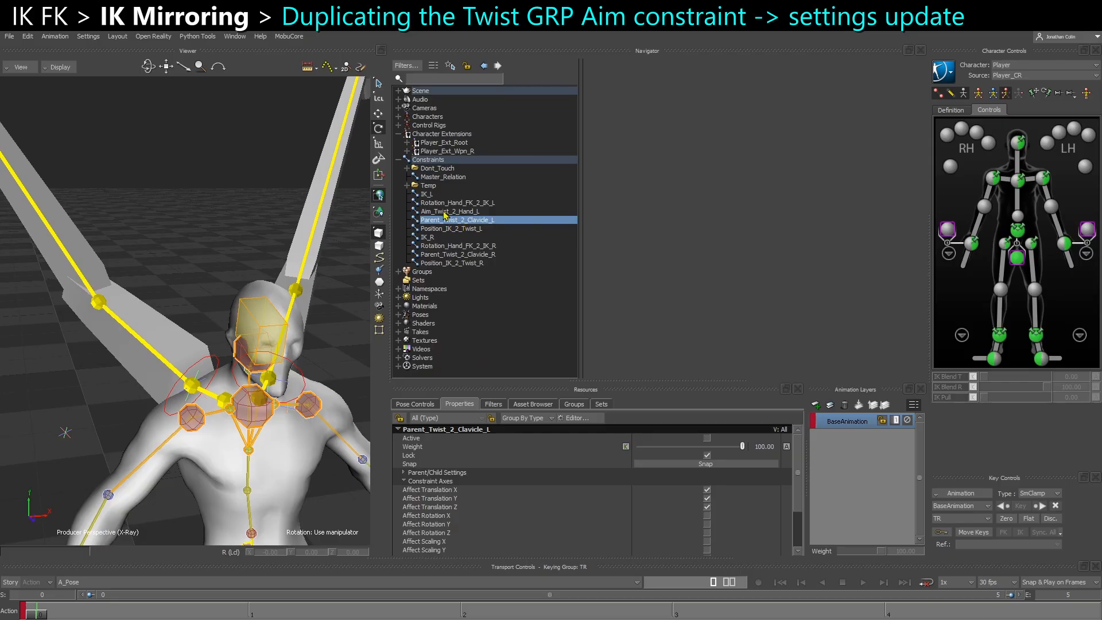
Duplicate the Aim_Twist_2_Hand_L constraint and rename the copy as Aim_Twist_2_Hand_R
left_click(446, 212)
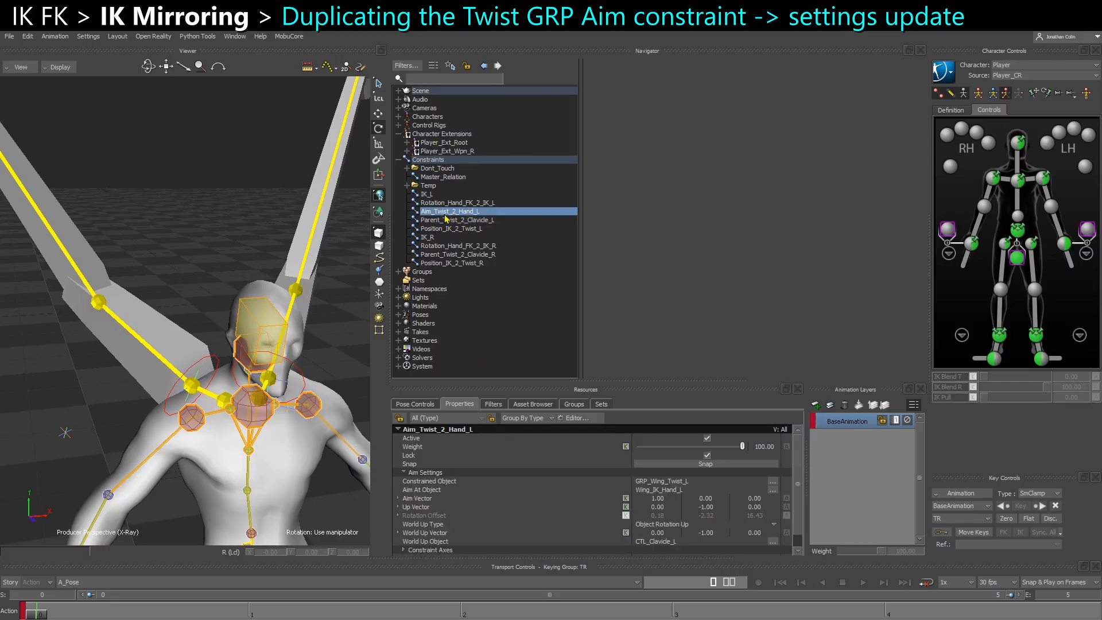
right_click(451, 213)
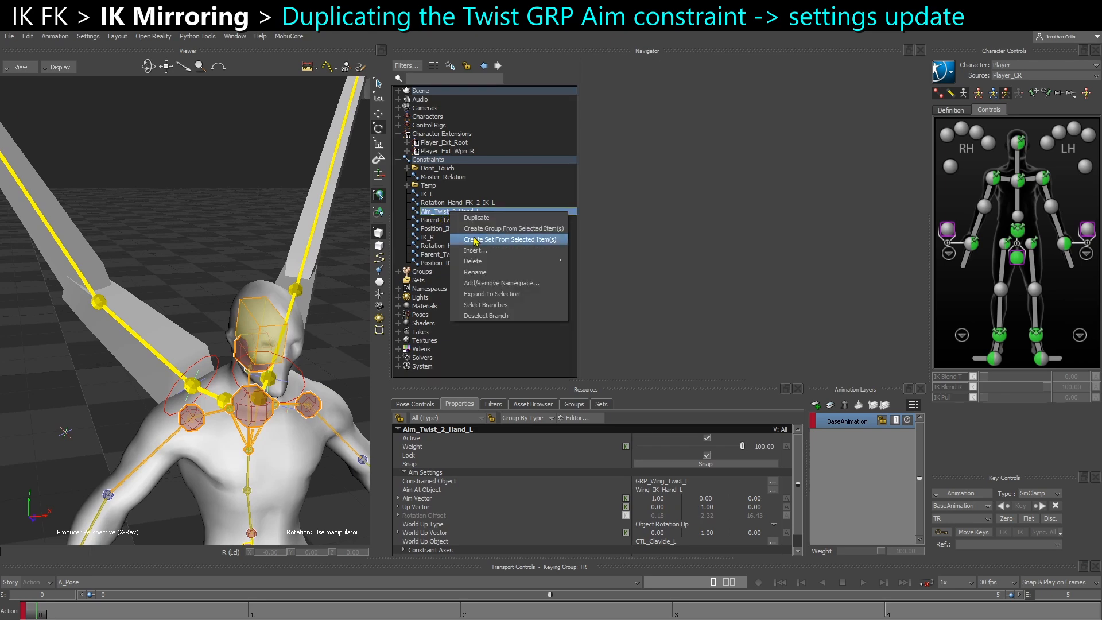
left_click(483, 224)
right_click(463, 273)
left_click(509, 330)
left_click(534, 278)
key("BackSpace")
key("BackSpace")
key("BackSpace")
type("R")
key("Return")
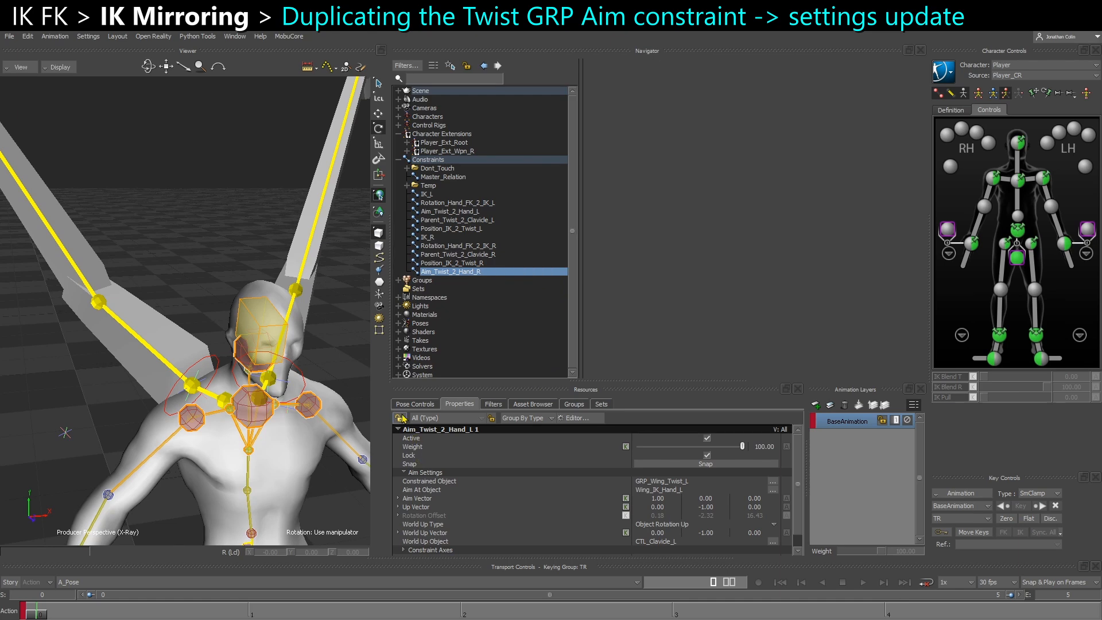
Deactivate and unlock Aim_Twist_2_Hand_R, and replace its constrained object with GRP_Wing_Twist_R
double_click(475, 272)
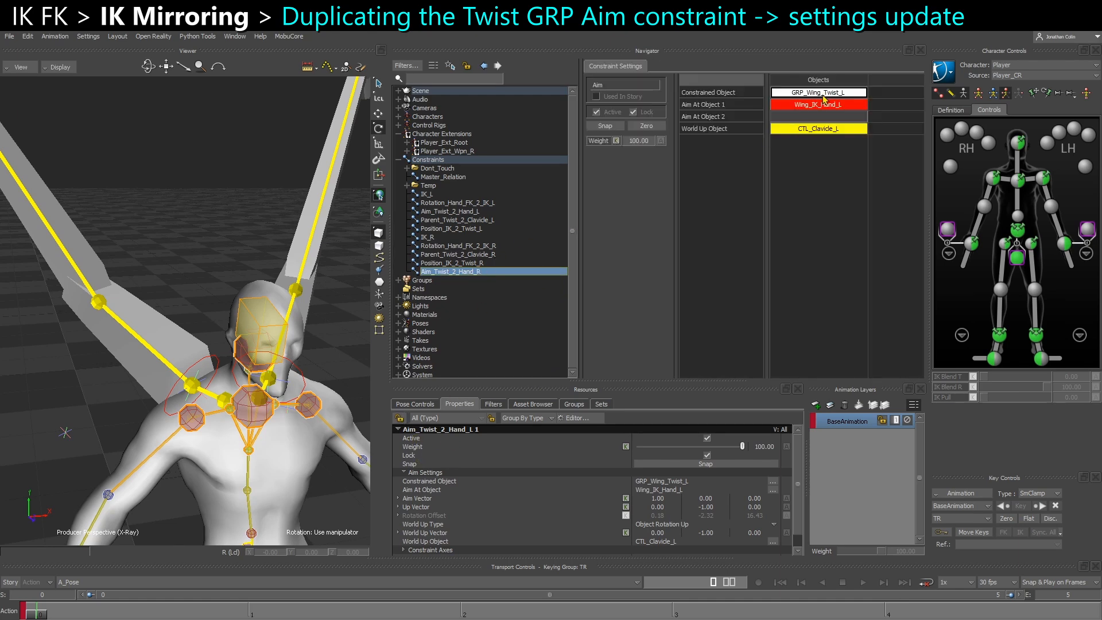
left_click(597, 112)
left_click(635, 113)
left_click_drag(222, 262, 324, 225, "shift")
left_click_drag(324, 291, 838, 95, "shift")
Assign Wing_IK_Hand_R as Aim At Object 1 and CTL_Clavicle_R as World Up Object in the right aim constraint
left_click(253, 397)
left_click(61, 146)
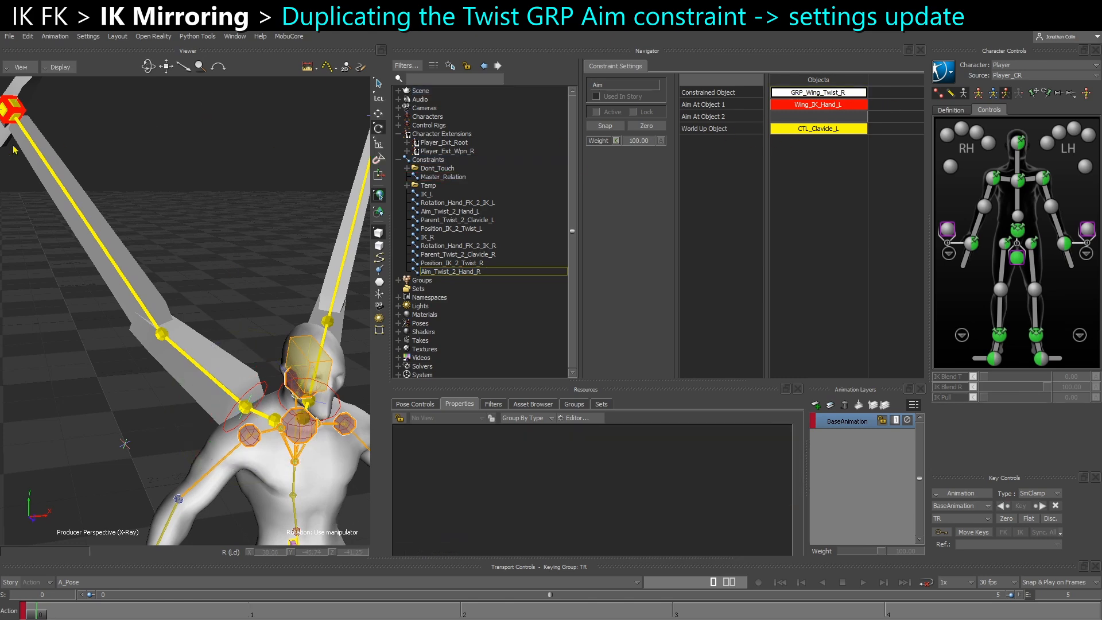
left_click(17, 117)
left_click_drag(16, 117, 849, 115, "alt")
left_click(314, 151)
scroll(272, 321, "up", 3)
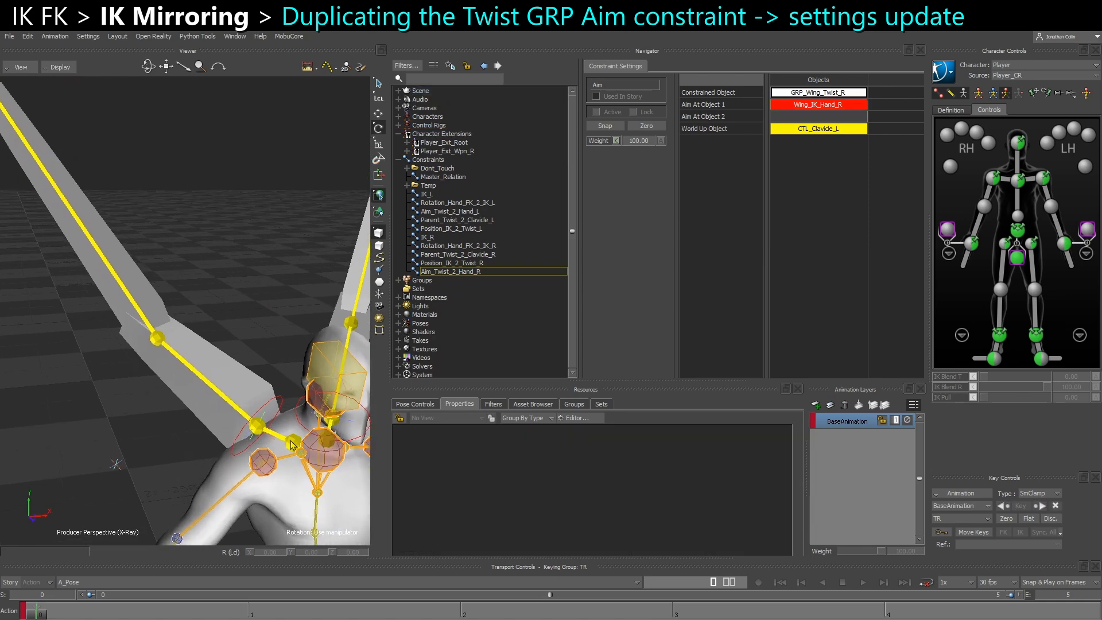
left_click(290, 440)
left_click_drag(418, 220, 815, 129, "alt")
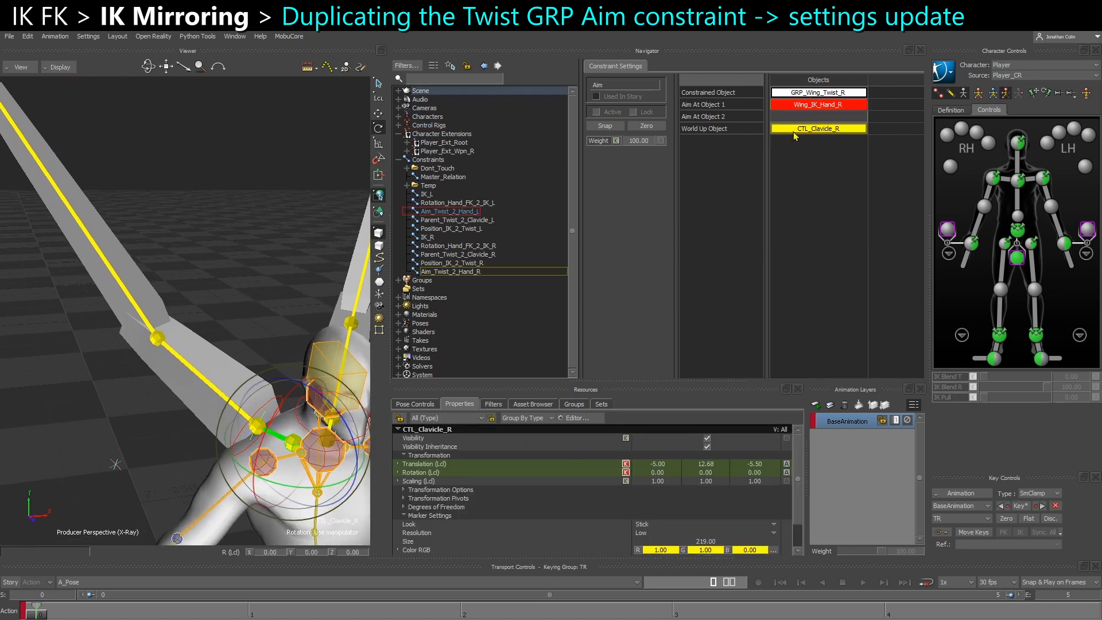
Set the X component of the Aim Vector in Aim_Twist_2_Hand_R to -1
left_click(445, 271)
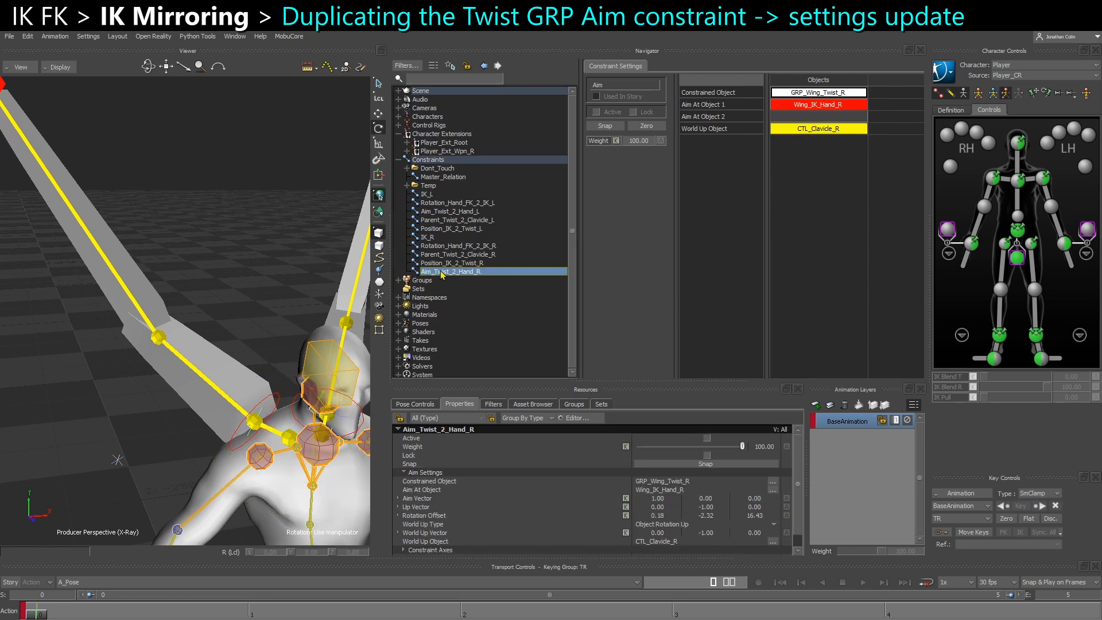
scroll(453, 477, "down", 1)
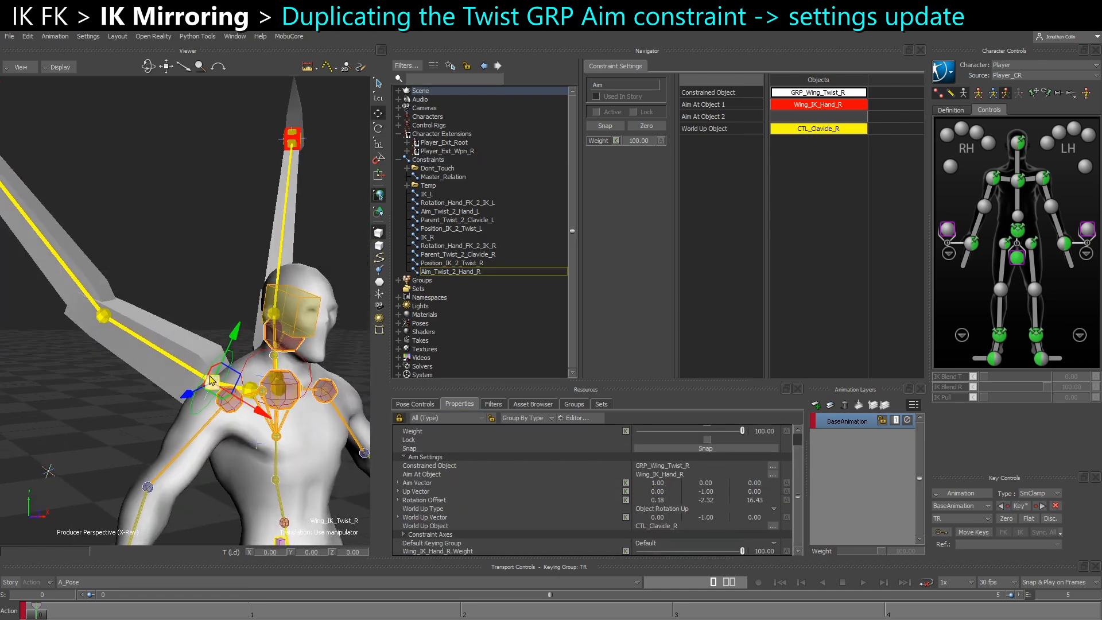
left_click_drag(250, 428, 179, 368, "ctrl+shift")
left_click_drag(85, 235, 55, 185, "ctrl+shift")
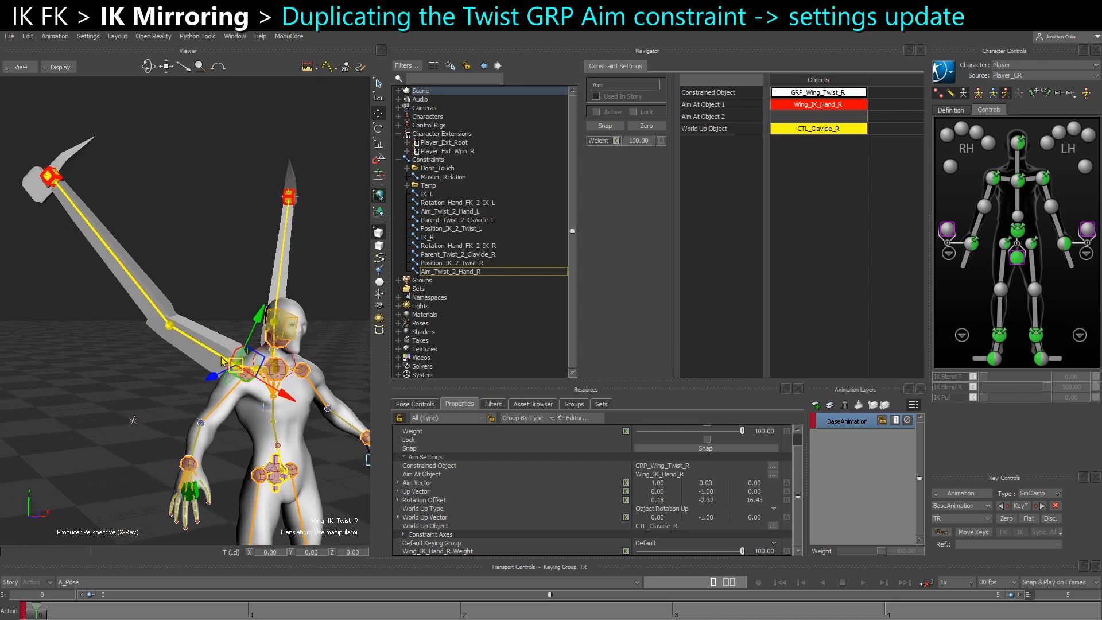
left_click_drag(221, 360, 226, 356, "ctrl+shift")
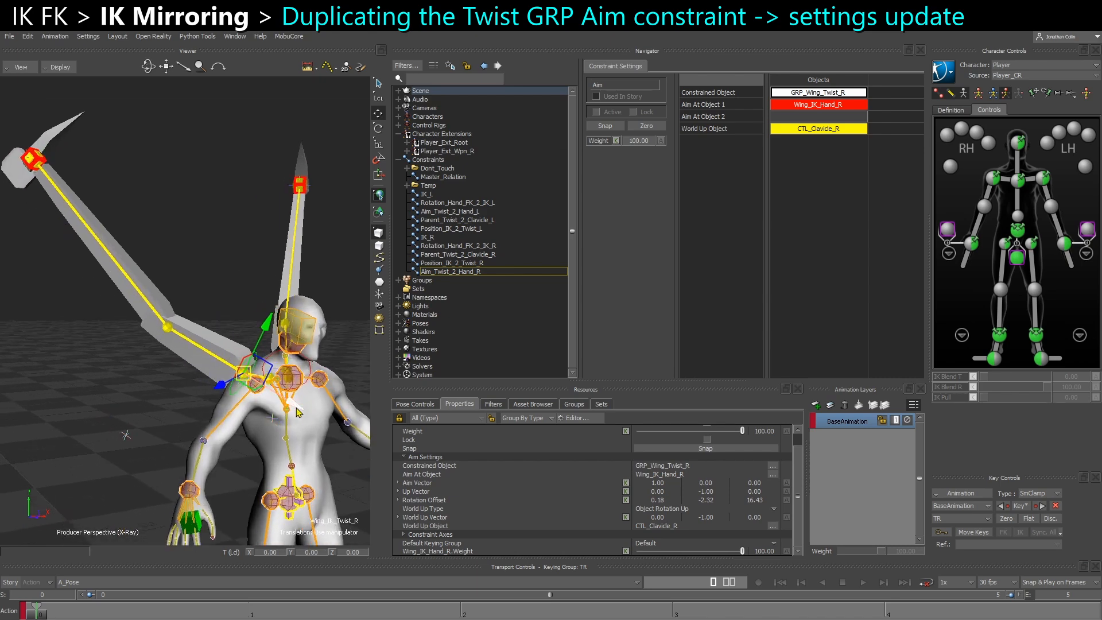
scroll(297, 409, "up", 1)
double_click(660, 482)
type("-1")
key("Return")
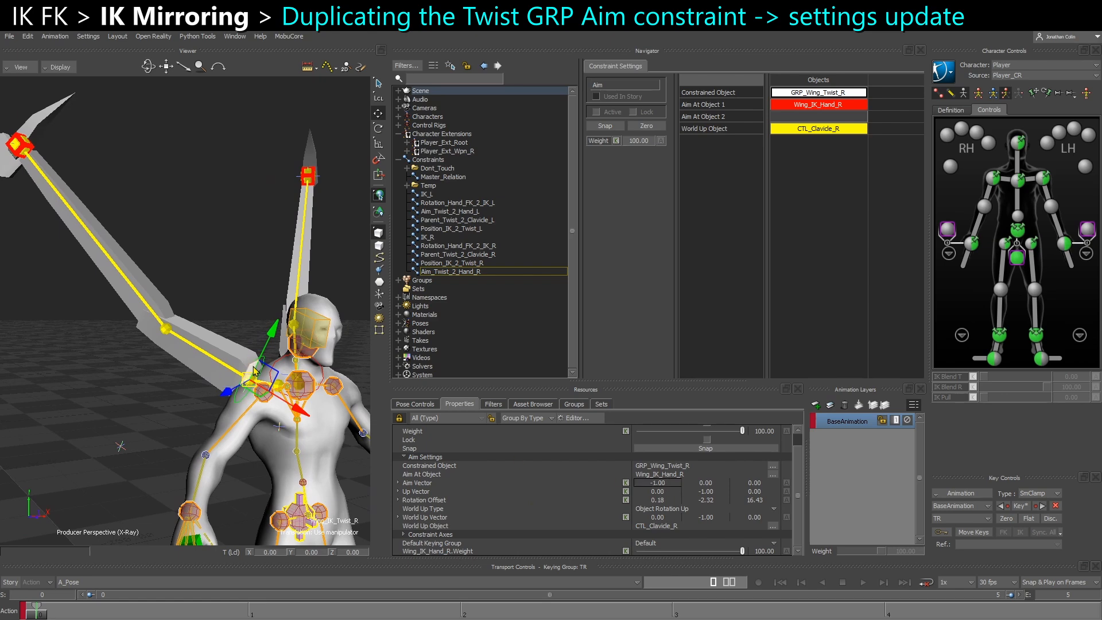
Set the Y component of the Up Vector in the right aim constraint to 1
left_click_drag(271, 347, 236, 403, "ctrl+shift")
left_click(237, 357)
left_click_drag(227, 363, 187, 382, "ctrl+shift")
left_click(174, 352)
left_click(710, 492)
type("1")
key("Return")
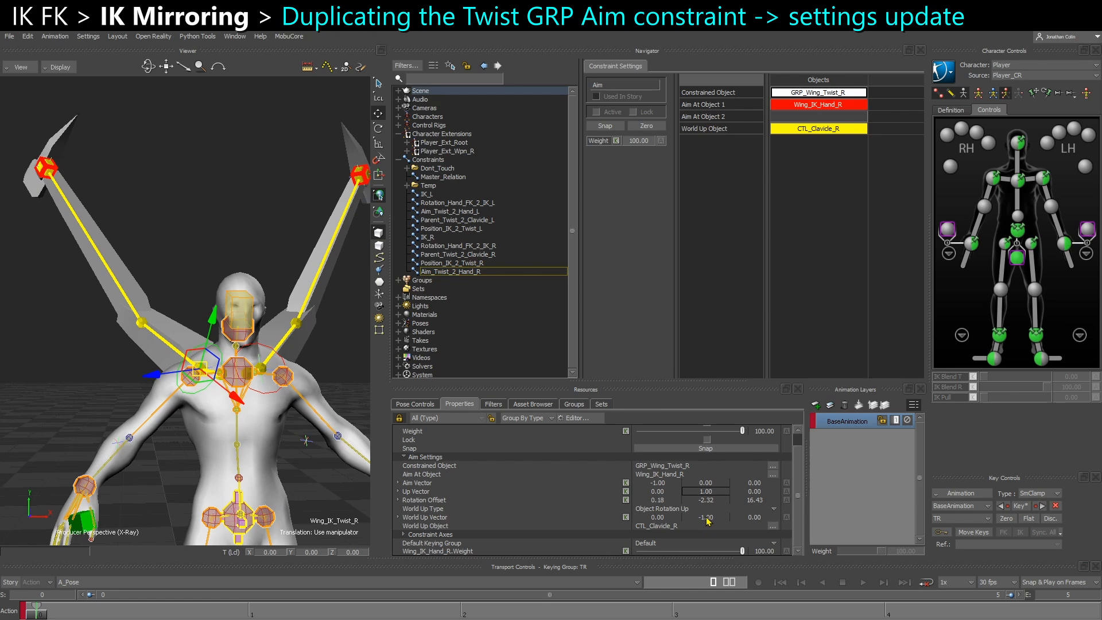
Check the orientation of CTL_Clavicle_R and set the Y component of the right aim constraint's World Up Vector to 1
left_click_drag(240, 417, 232, 480, "ctrl+shift")
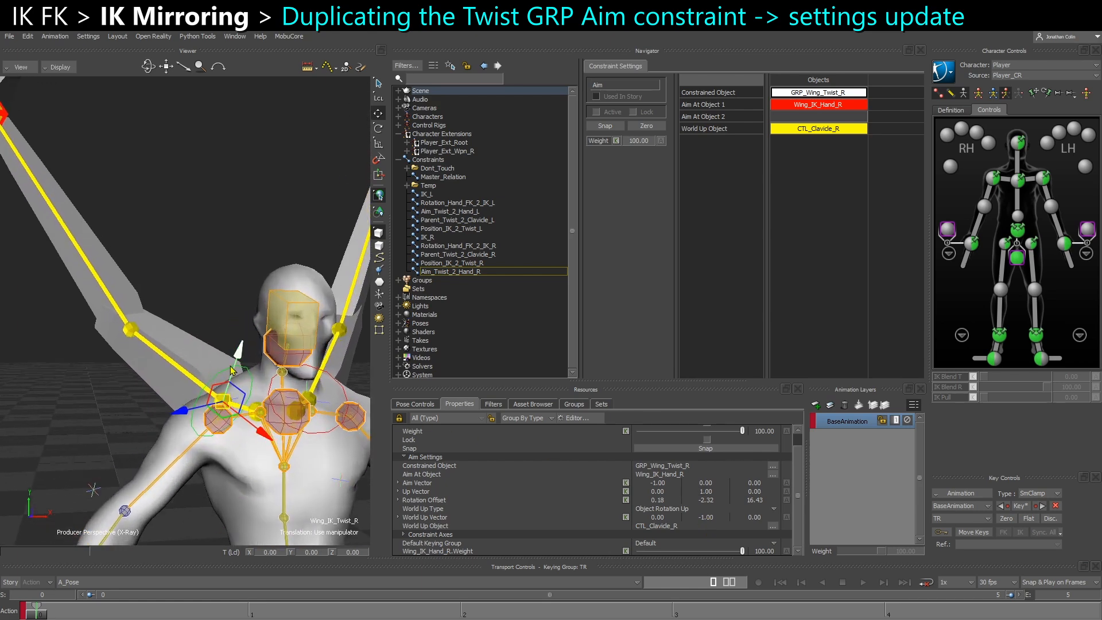
left_click(416, 491)
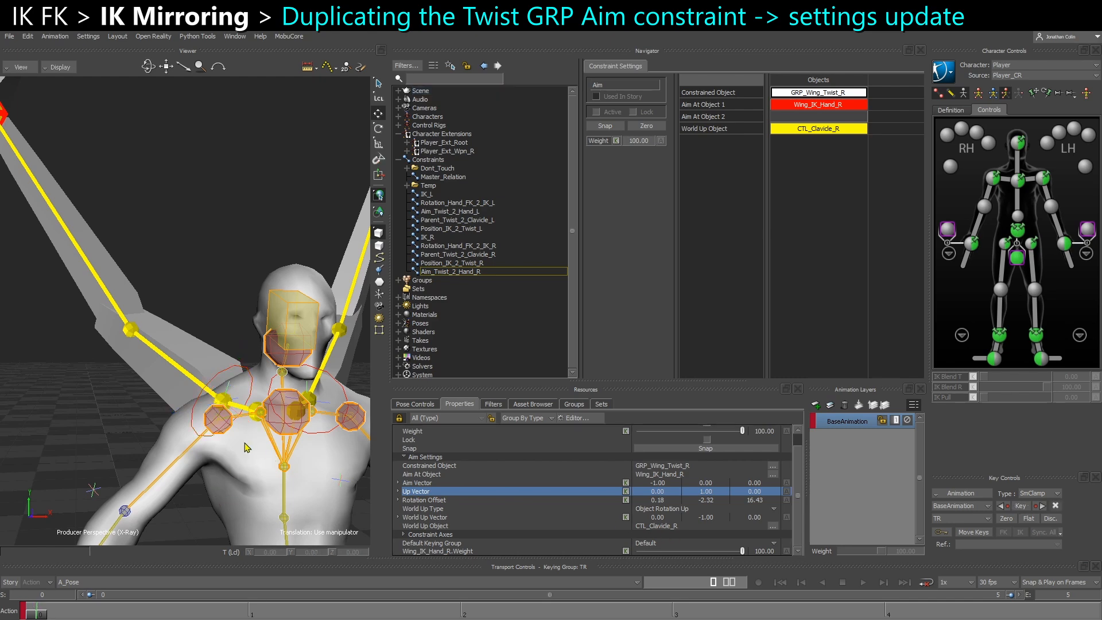
left_click(253, 408)
left_click_drag(253, 408, 253, 433, "ctrl+shift")
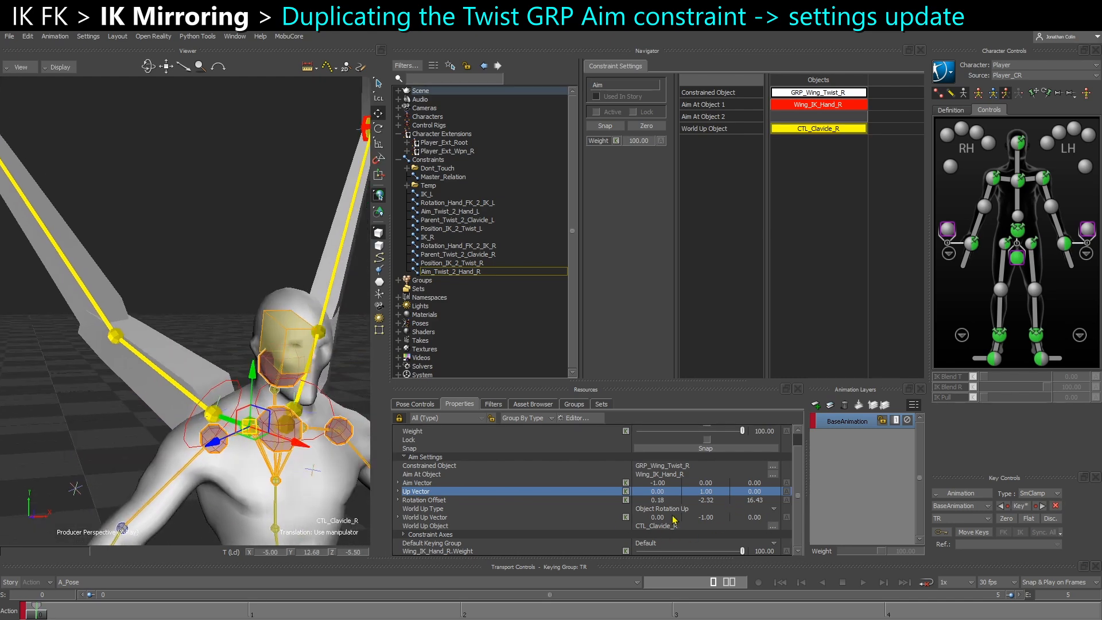
left_click(688, 526)
left_click(703, 519)
type("1")
key("Return")
left_click(583, 516)
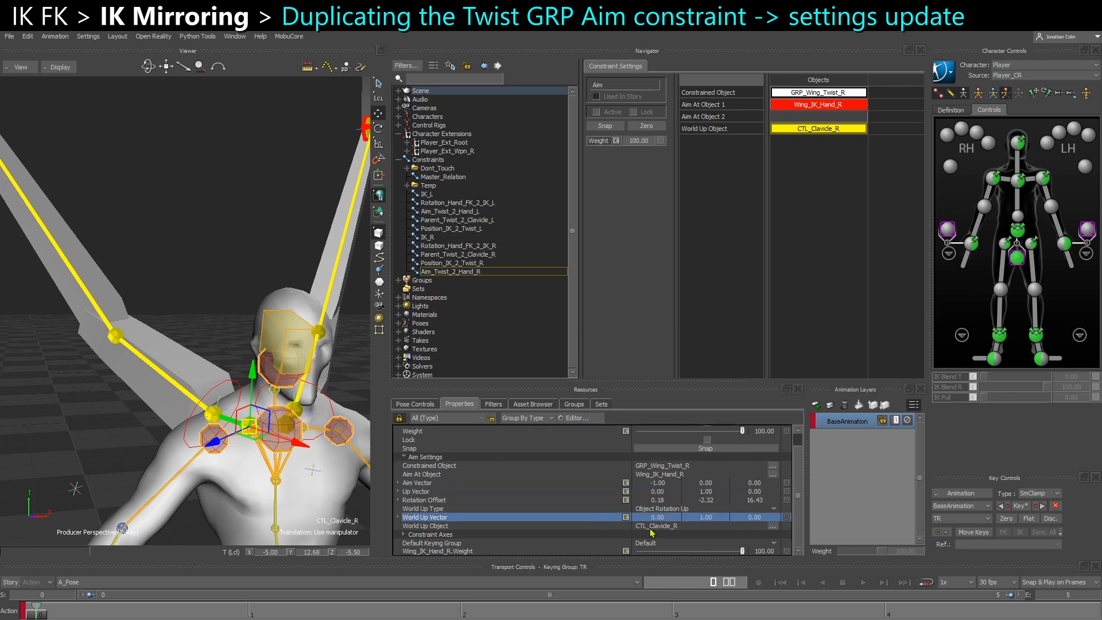
Activate and lock the Aim_Twist_2_Hand_R constraint, and release the locked property display
left_click(607, 113)
left_click(633, 112)
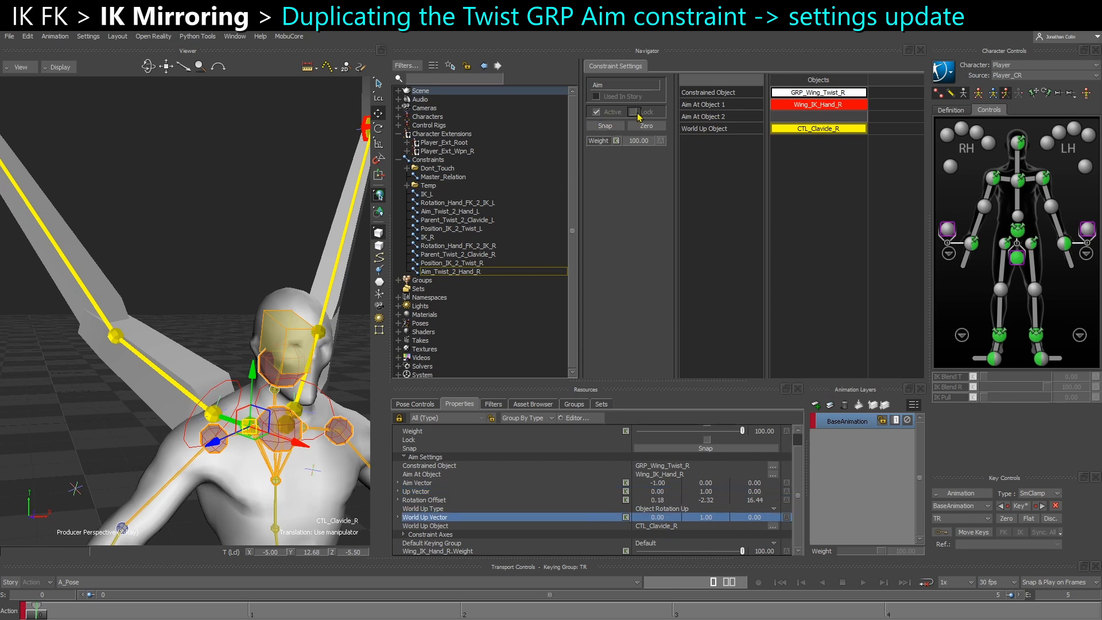
left_click(434, 500)
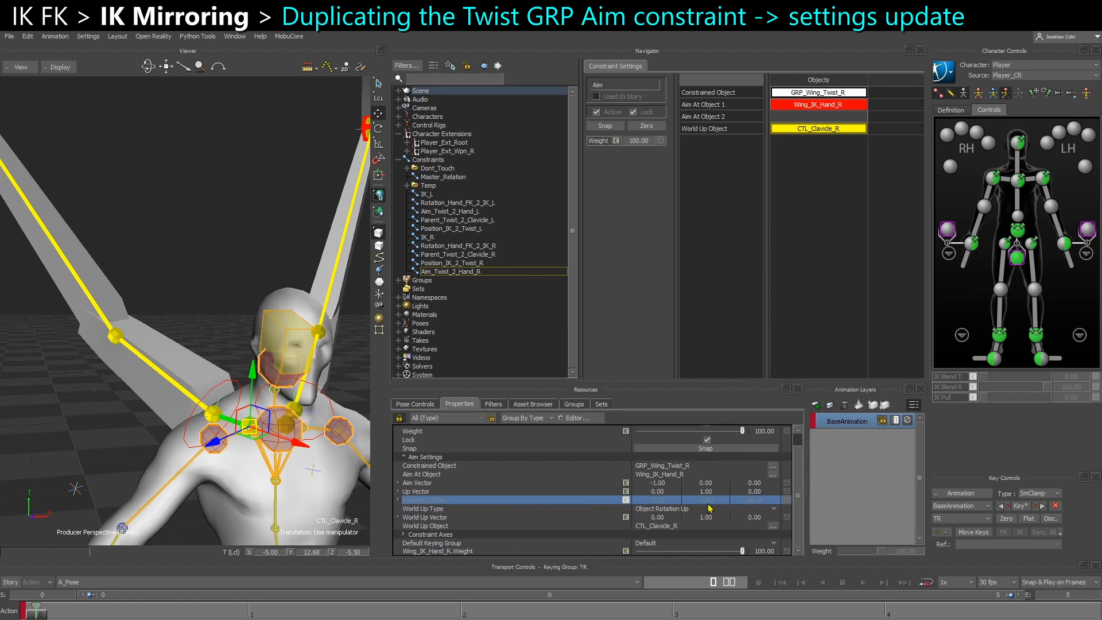
left_click(399, 419)
scroll(198, 320, "down", 5)
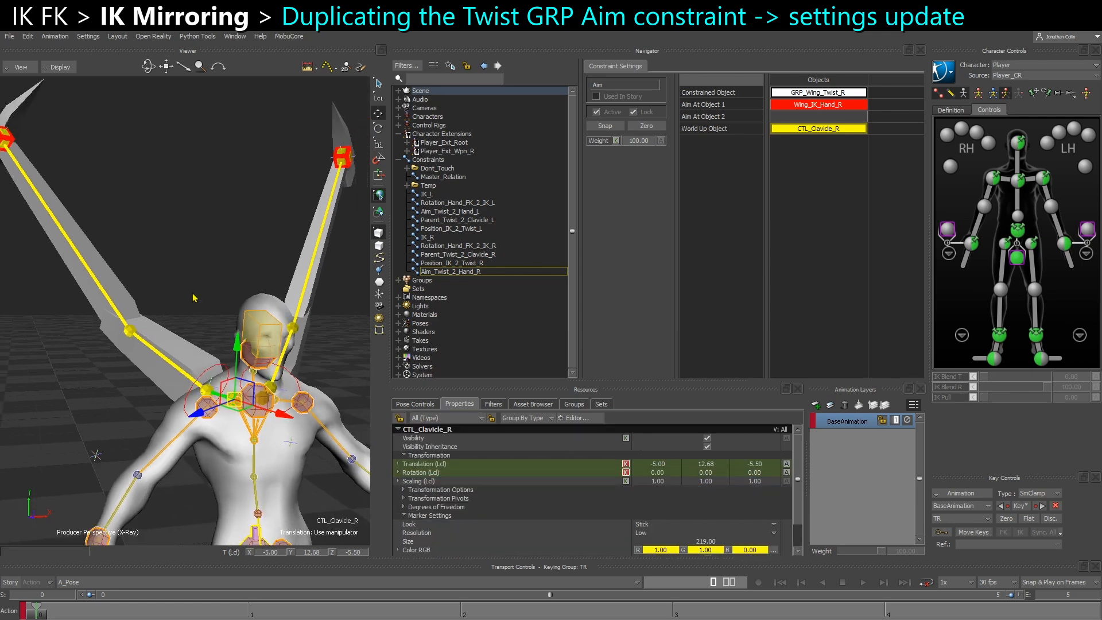
Try moving Wing_IK_Hand_R inward to test the right twist aim, and undo the move
left_click(198, 320)
scroll(218, 408, "up", 4)
left_click_drag(223, 378, 184, 239, "ctrl+shift")
left_click(100, 229)
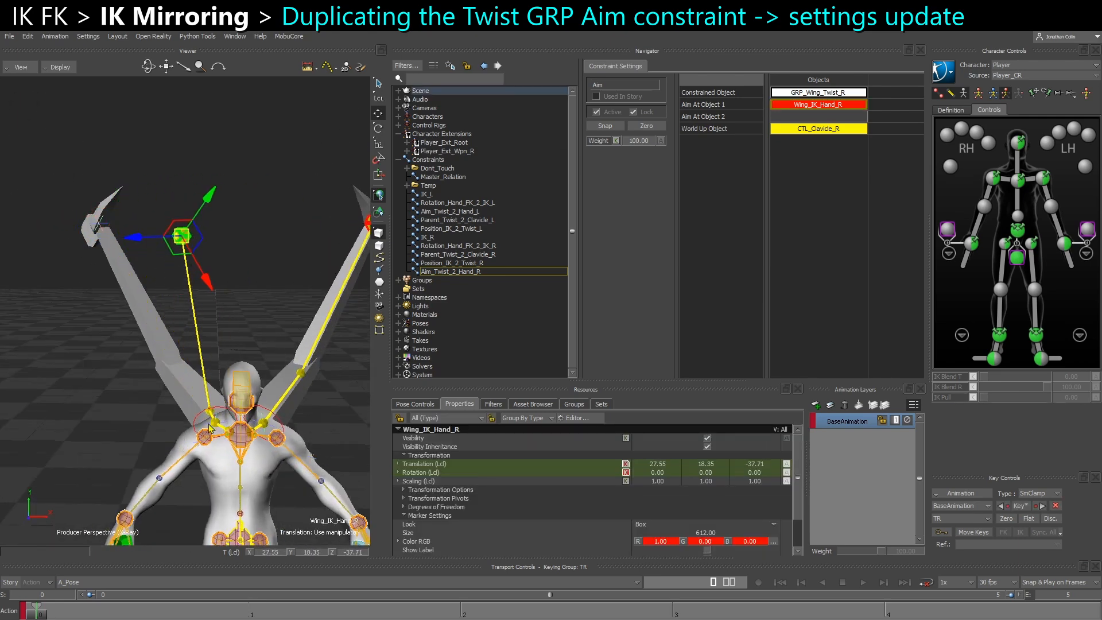
key("ctrl+z")
left_click_drag(215, 354, 244, 323, "ctrl+shift")
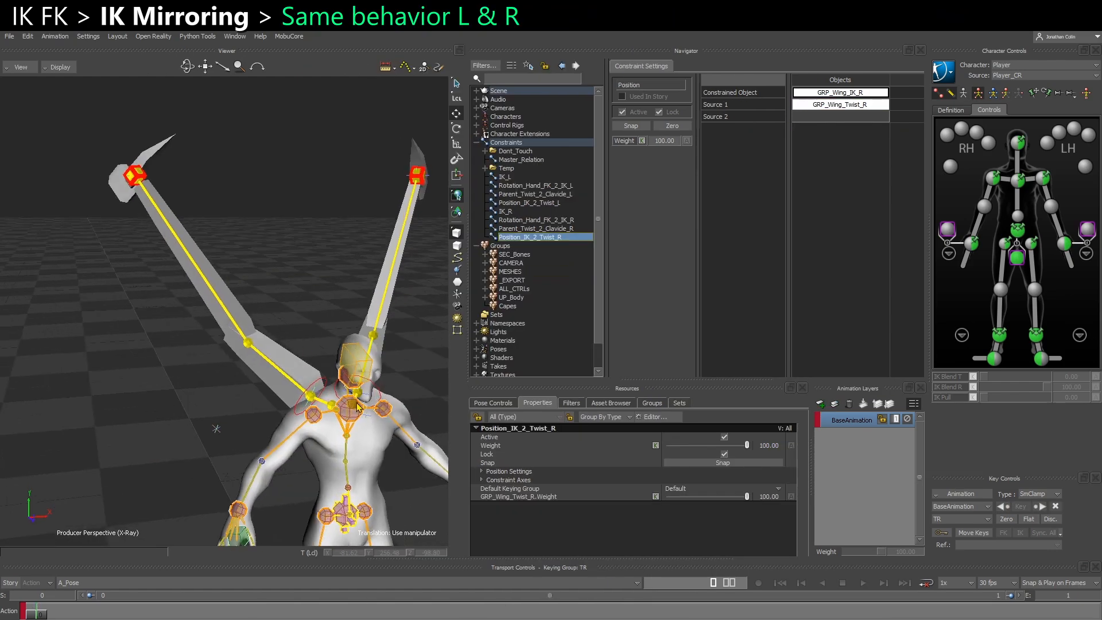
Try rotating the right clavicle control to test how the wing's IK follows, and undo the test rotations
left_click(267, 376)
key("r")
left_click_drag(239, 421, 281, 445)
key("ctrl+z")
key("ctrl+z")
left_click_drag(177, 372, 244, 391, "ctrl+shift")
key("ctrl+z")
left_click(267, 372)
key("ctrl+z")
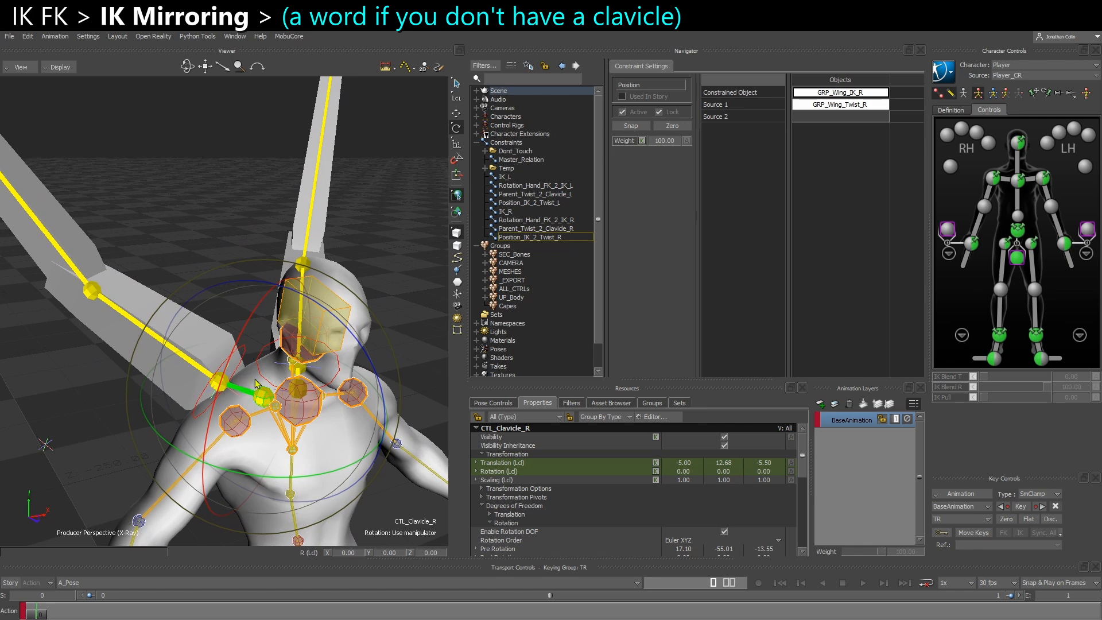
Examine the Parent_Twist_2_Clavicle_R constraint, the GRP_Wing_Twist_R null it drives and the properties of CTL_Clavicle_R
left_click(524, 216)
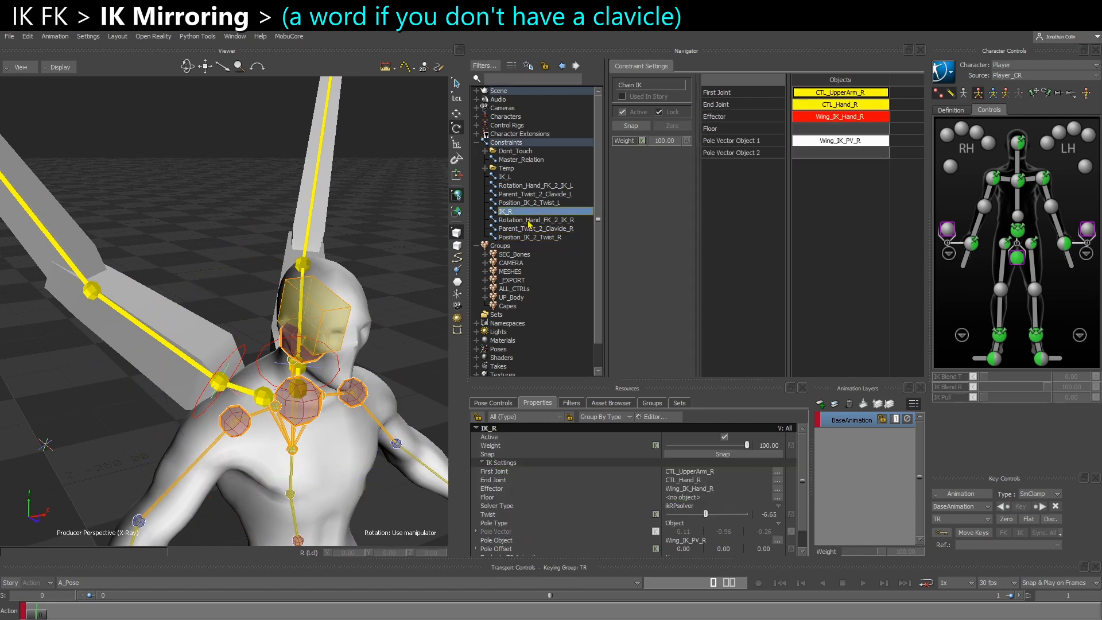
left_click(540, 228)
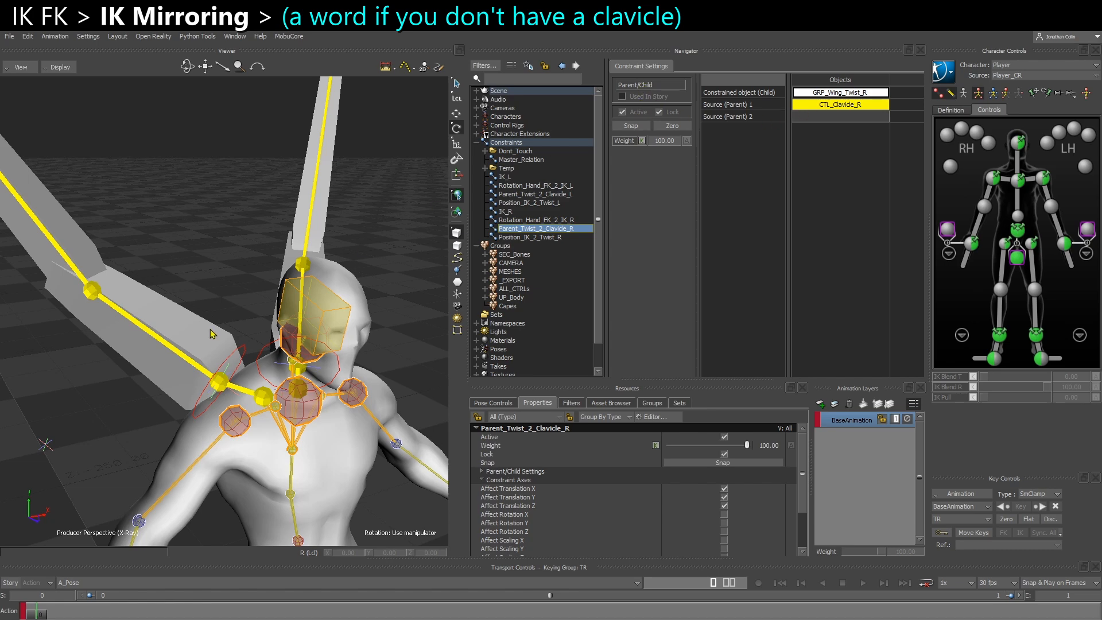
scroll(214, 334, "up", 3)
scroll(232, 368, "up", 2)
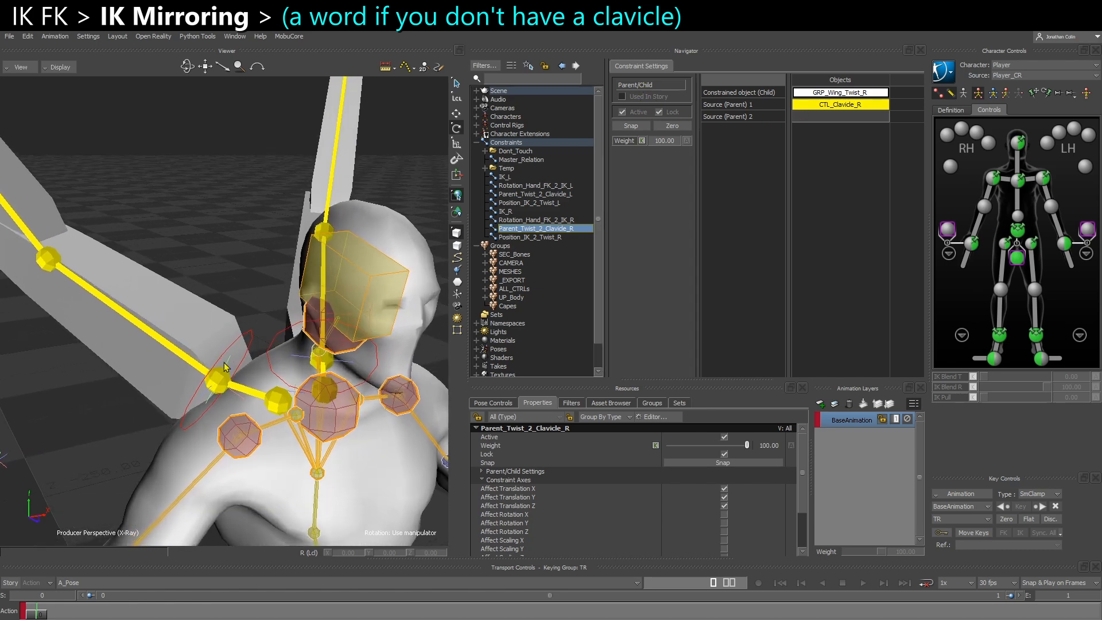
left_click(224, 367)
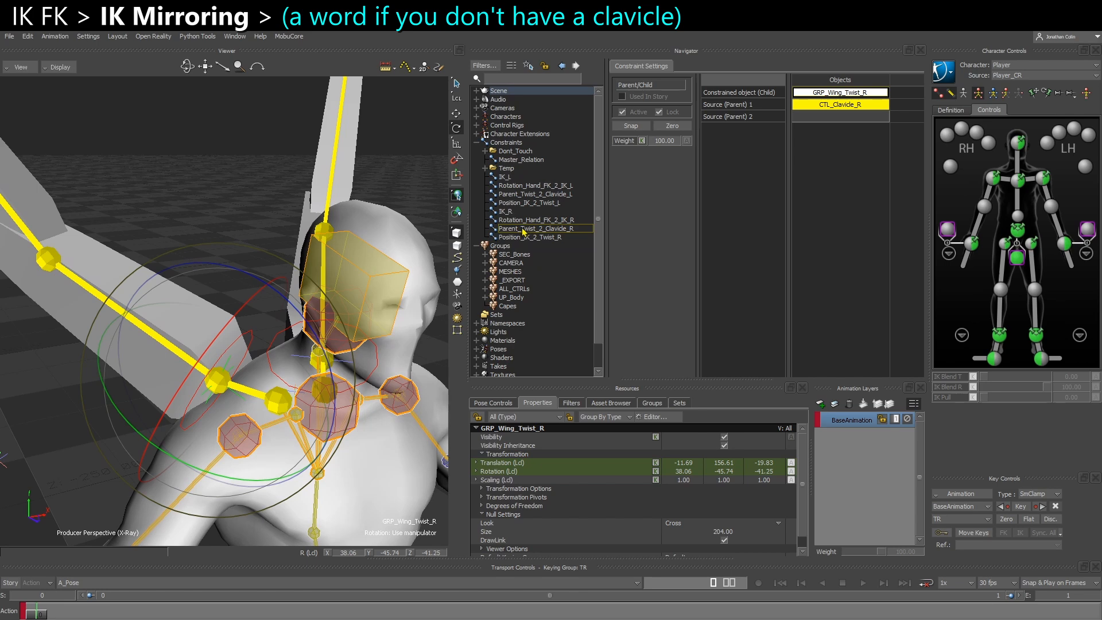
left_click(523, 229)
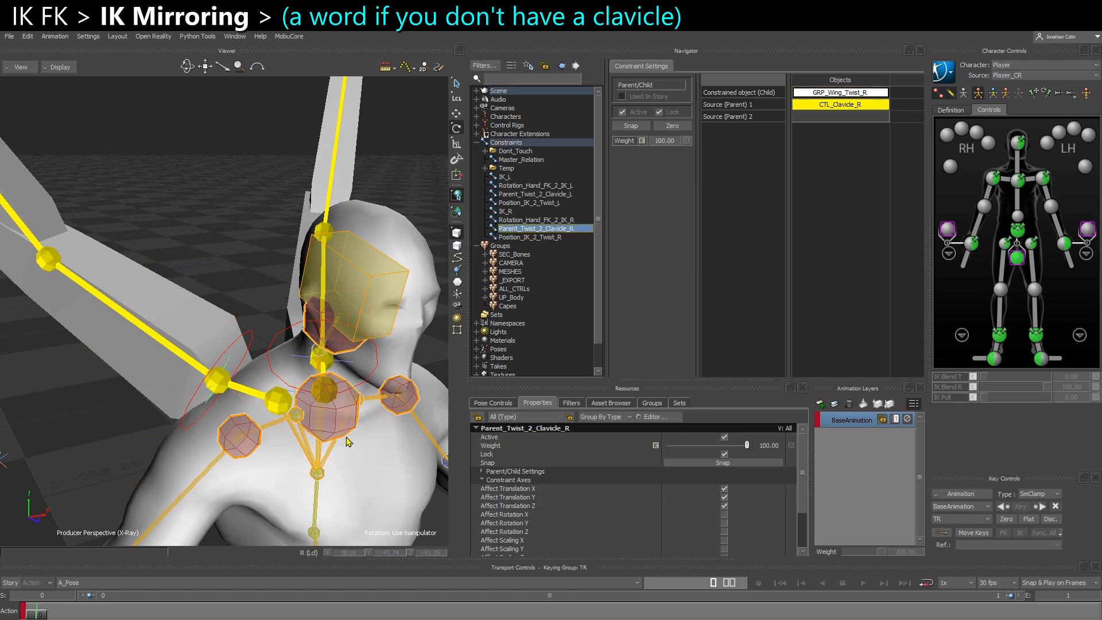
left_click(321, 475)
left_click(229, 392)
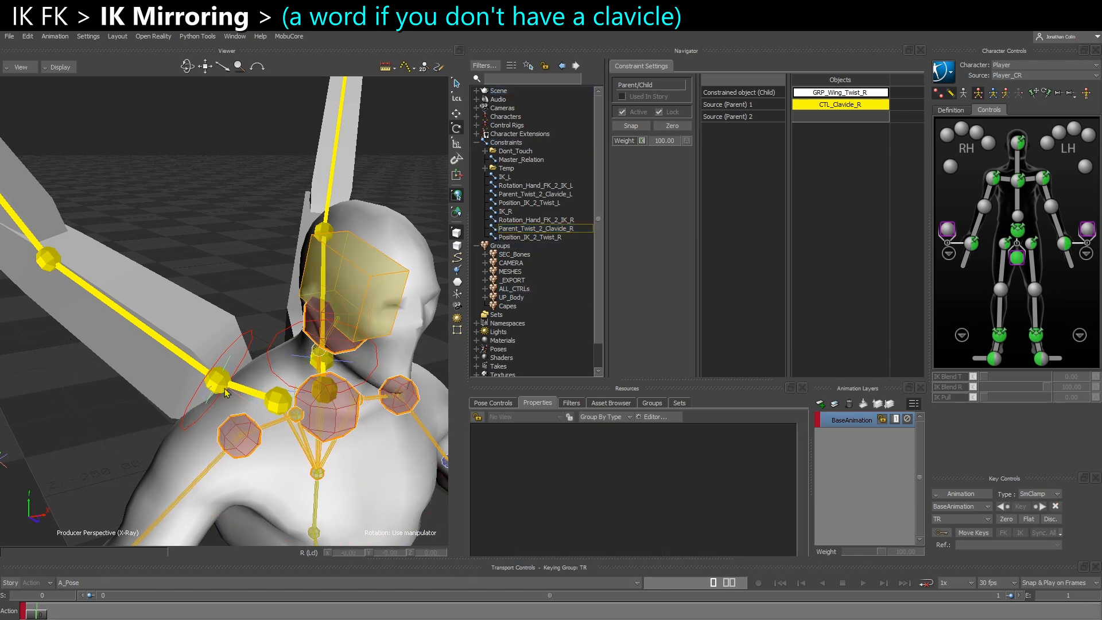
scroll(573, 499, "down", 5)
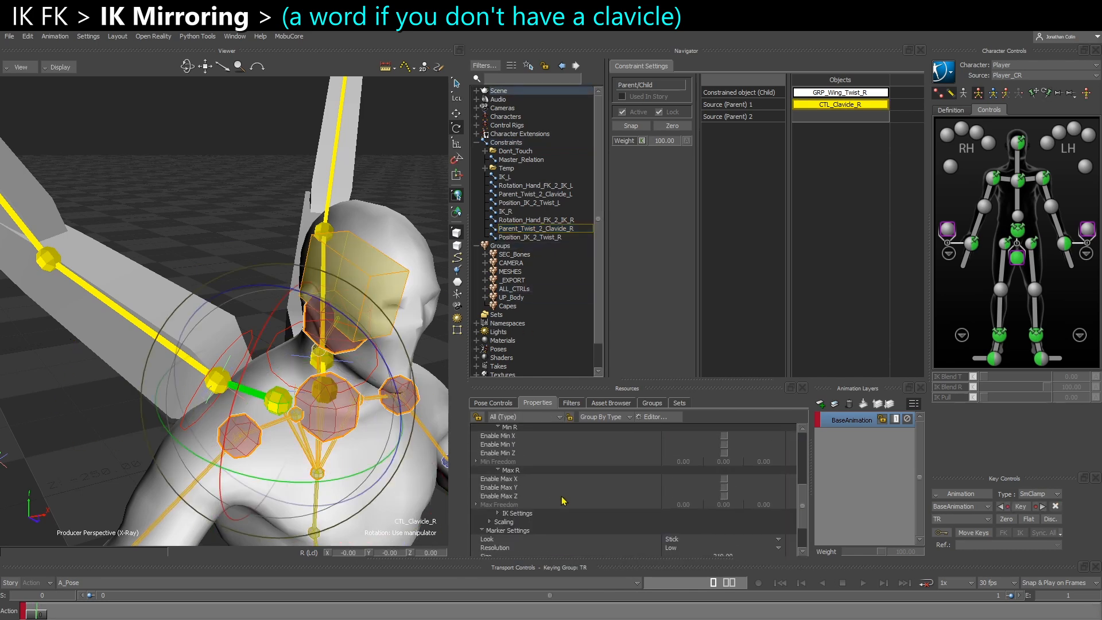
Examine the affected rotation axes of the Parent_Twist_2_Clavicle_R constraint
left_click(529, 229)
scroll(538, 479, "up", 1)
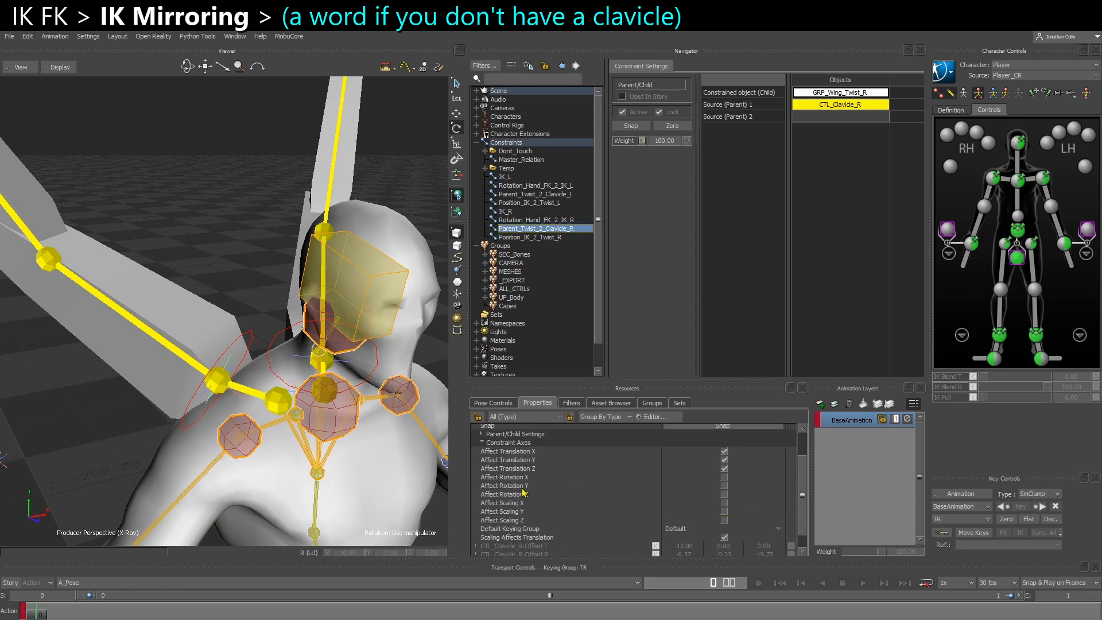
left_click(520, 479)
left_click(521, 497, "shift")
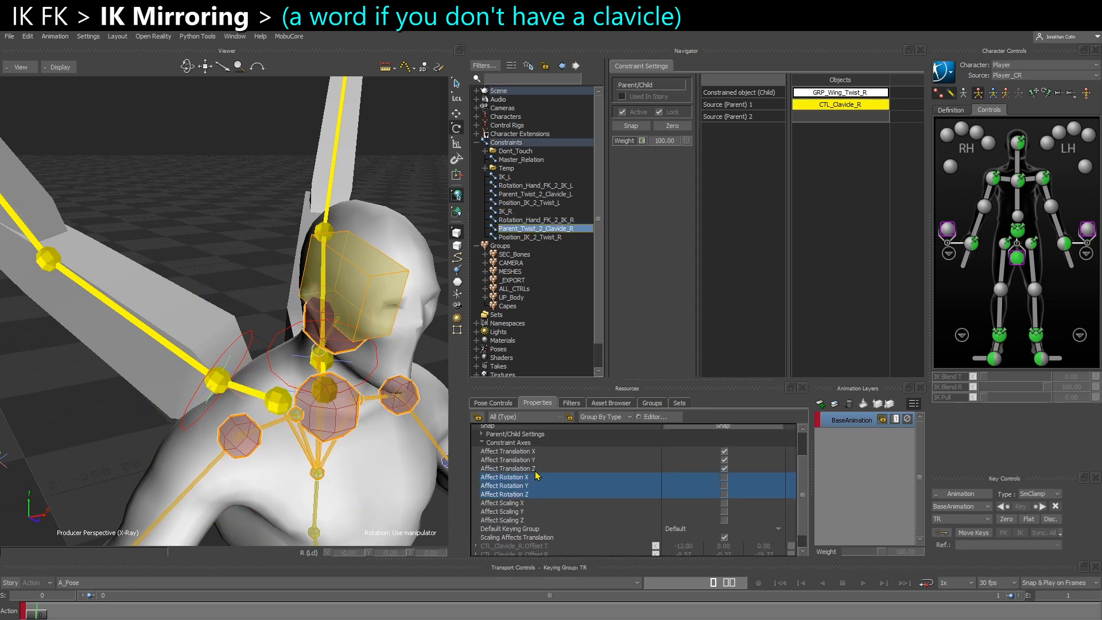
left_click(205, 238)
scroll(205, 258, "down", 5)
left_click_drag(206, 264, 145, 253, "ctrl+shift")
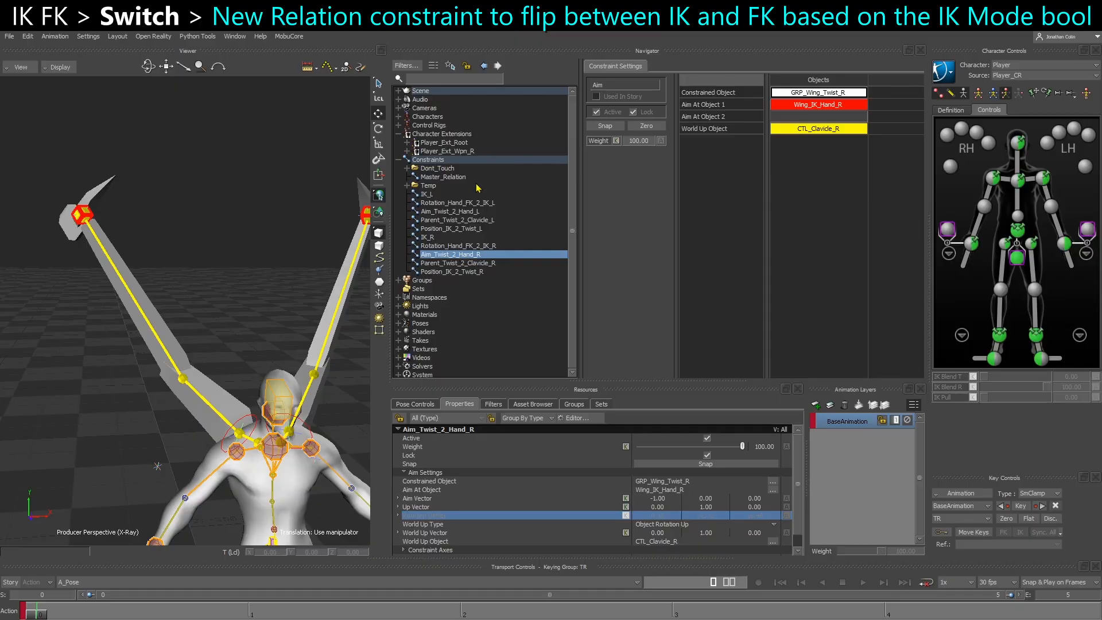
right_click(442, 160)
mouse_move(483, 178)
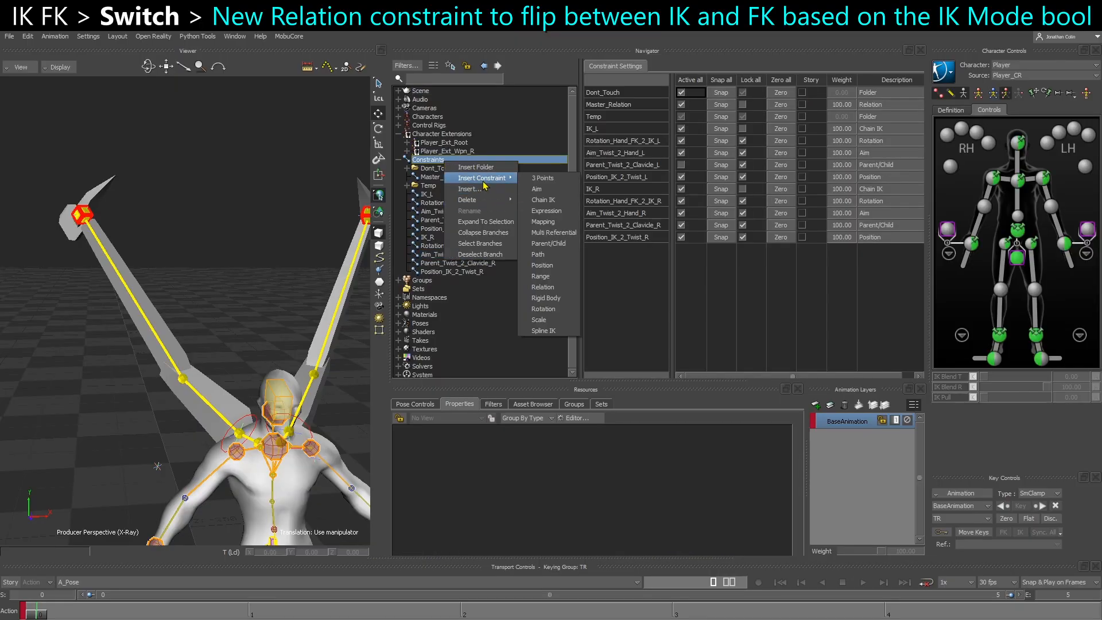
left_click(548, 243)
right_click(464, 286)
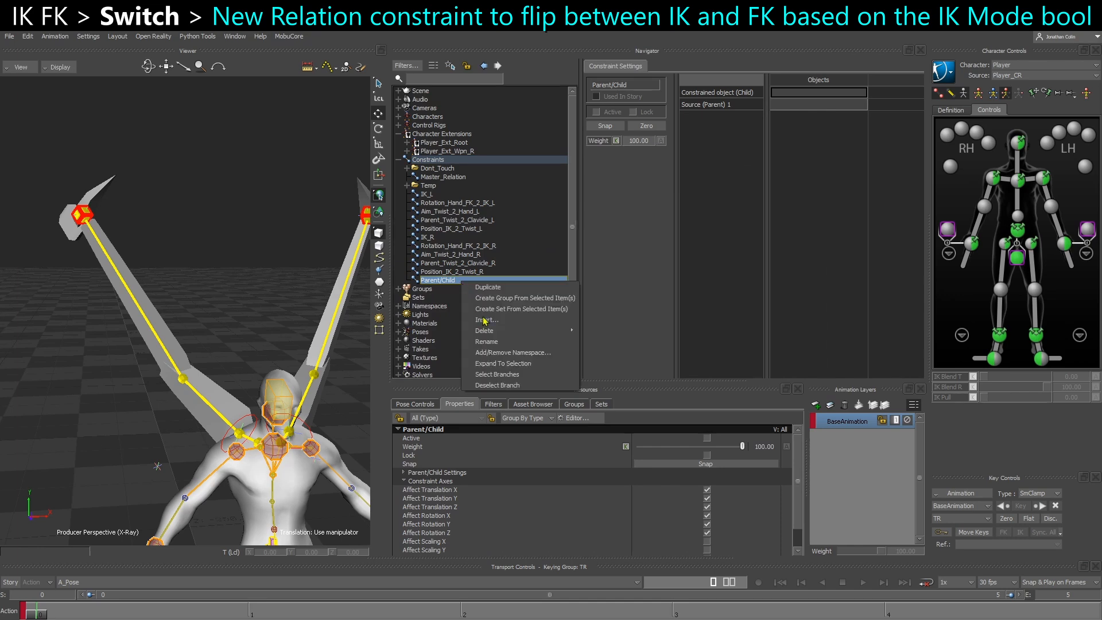
left_click(574, 336)
Insert a Relation constraint under Constraints and name it Relation_IK_FK_Switch
right_click(442, 160)
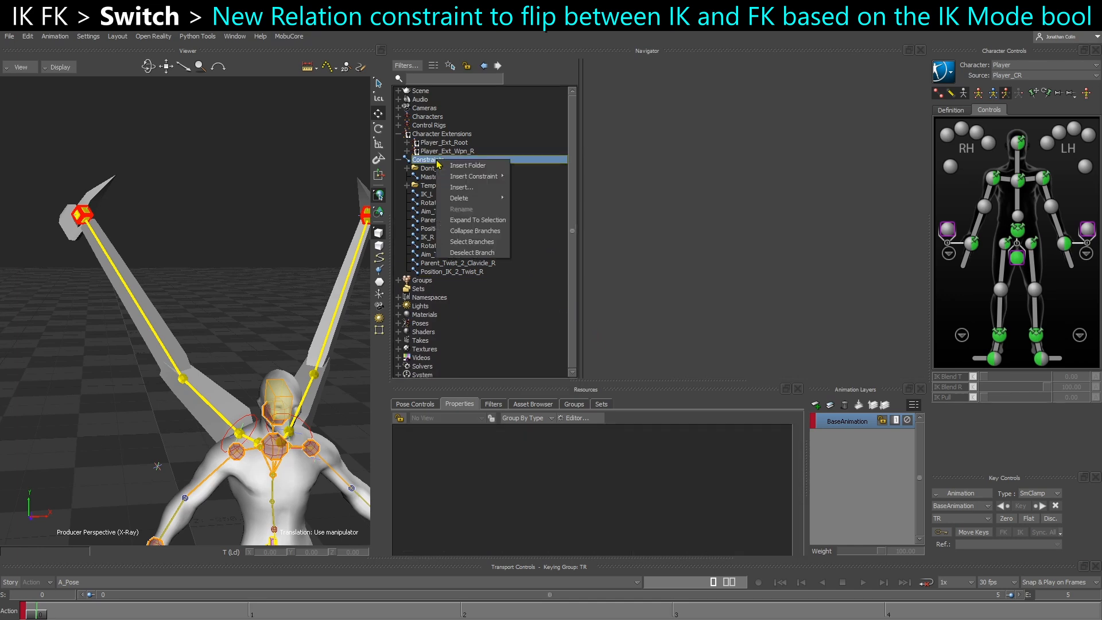
mouse_move(482, 176)
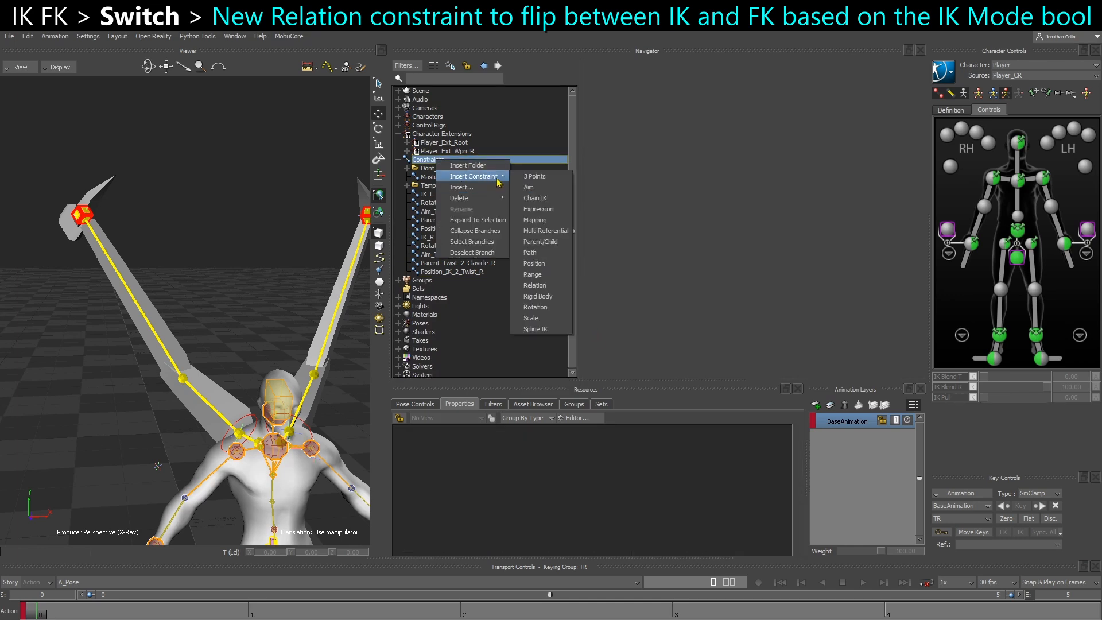
left_click(539, 285)
right_click(457, 285)
left_click(480, 312)
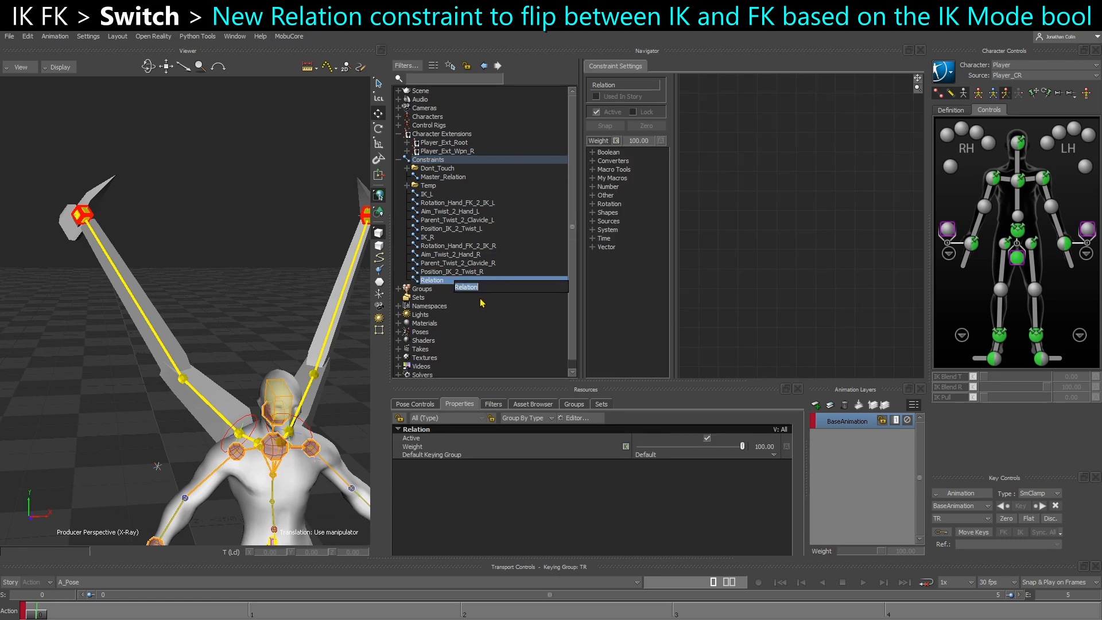
left_click(486, 287)
type("_IK_FK_Switch")
key("Return")
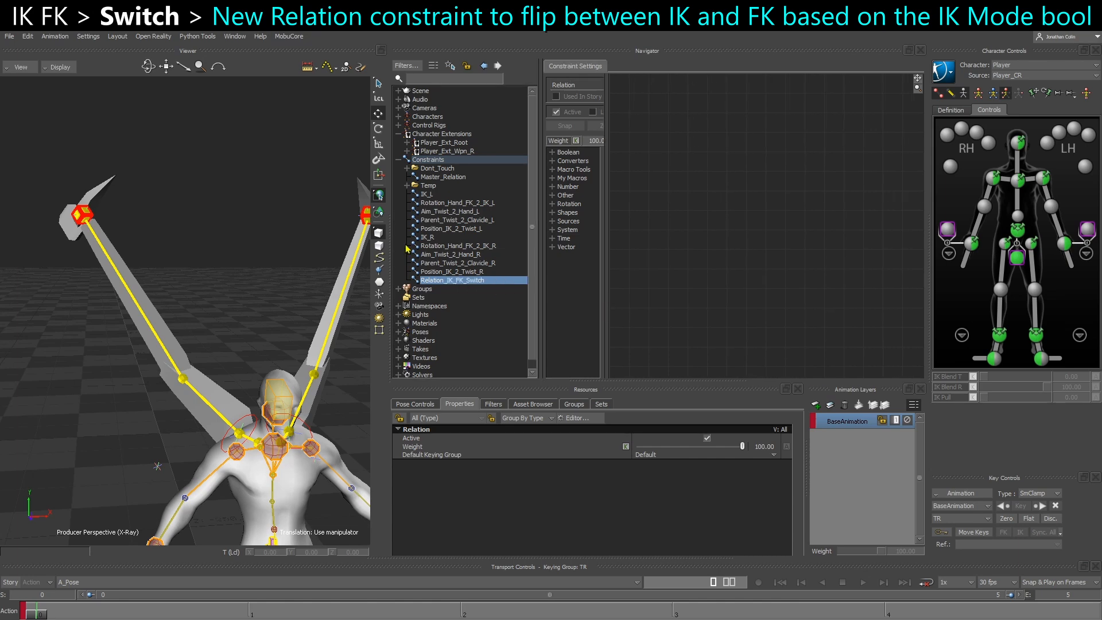
Make the Weight of the IK_L constraint animatable
left_click(459, 203)
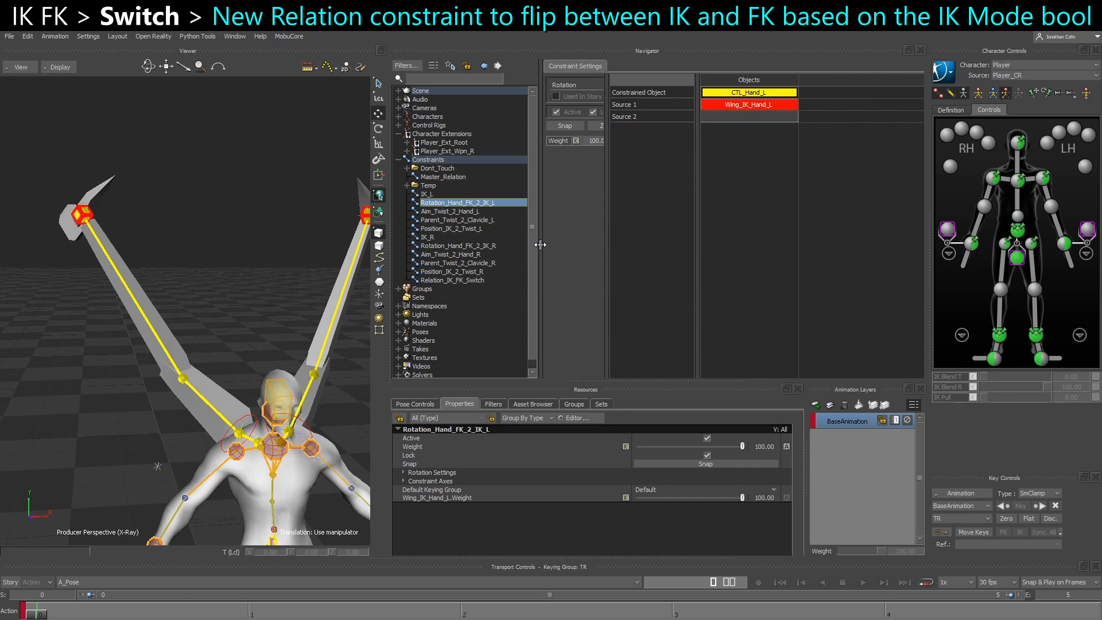
left_click_drag(540, 244, 534, 244)
left_click(440, 196)
left_click_drag(293, 253, 246, 256, "alt")
left_click_drag(601, 229, 636, 230)
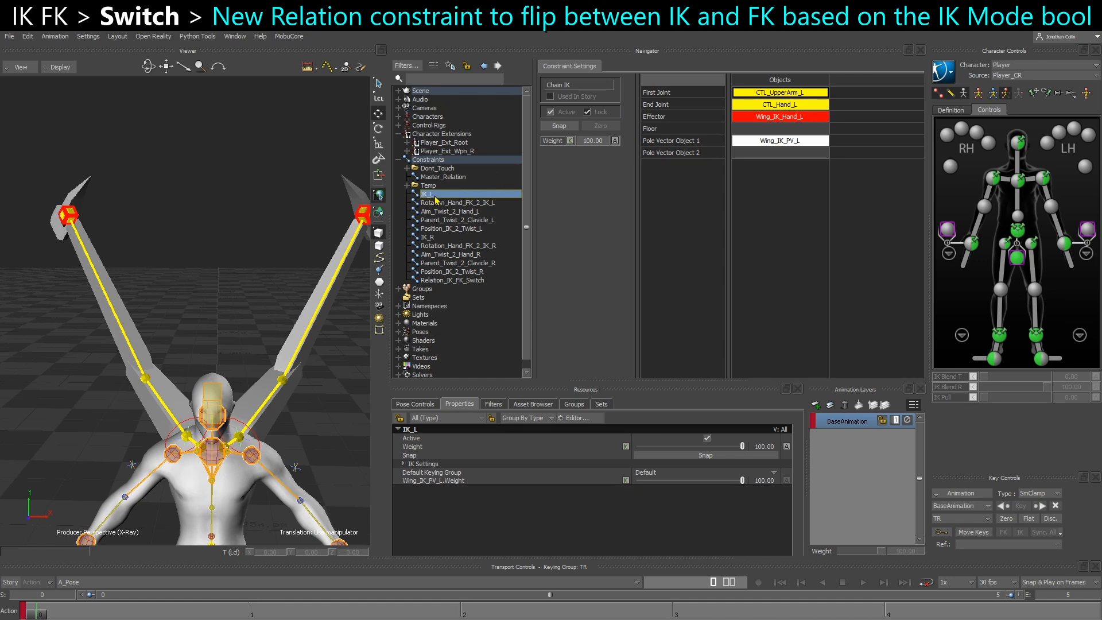
left_click(615, 142)
left_click(531, 357)
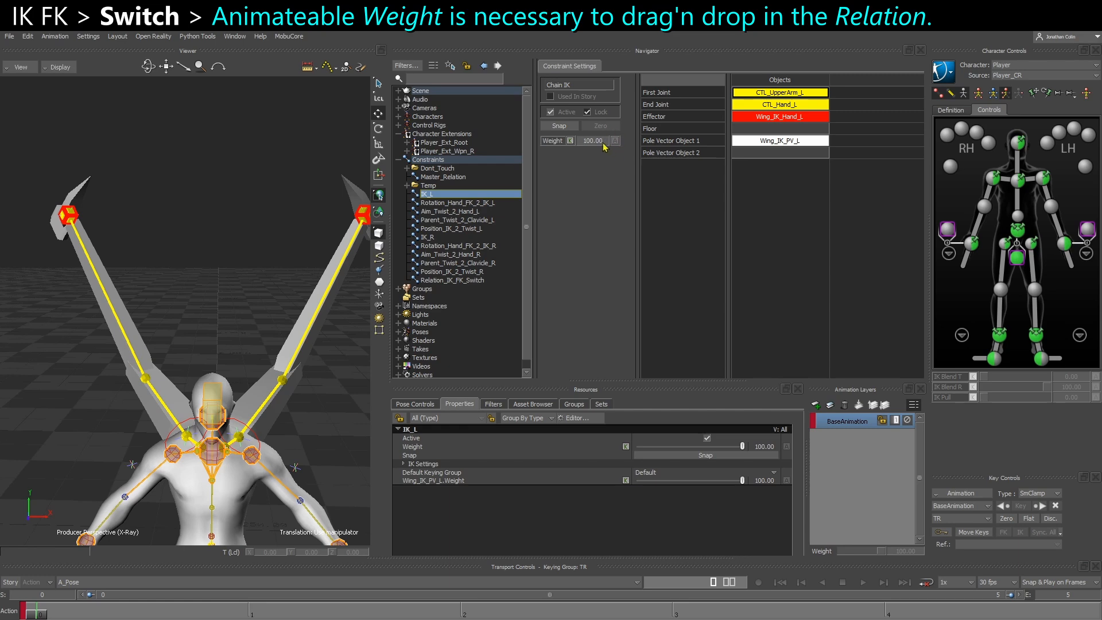
left_click(615, 141)
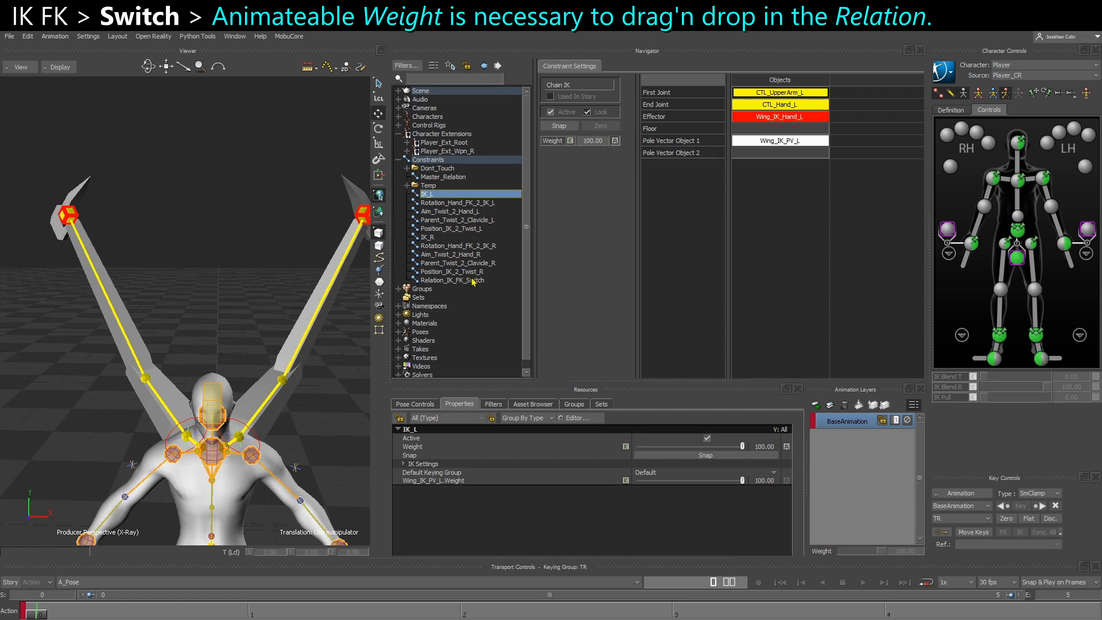
Add IK_L as a Receiver in the Relation_IK_FK_Switch graph
left_click(447, 282)
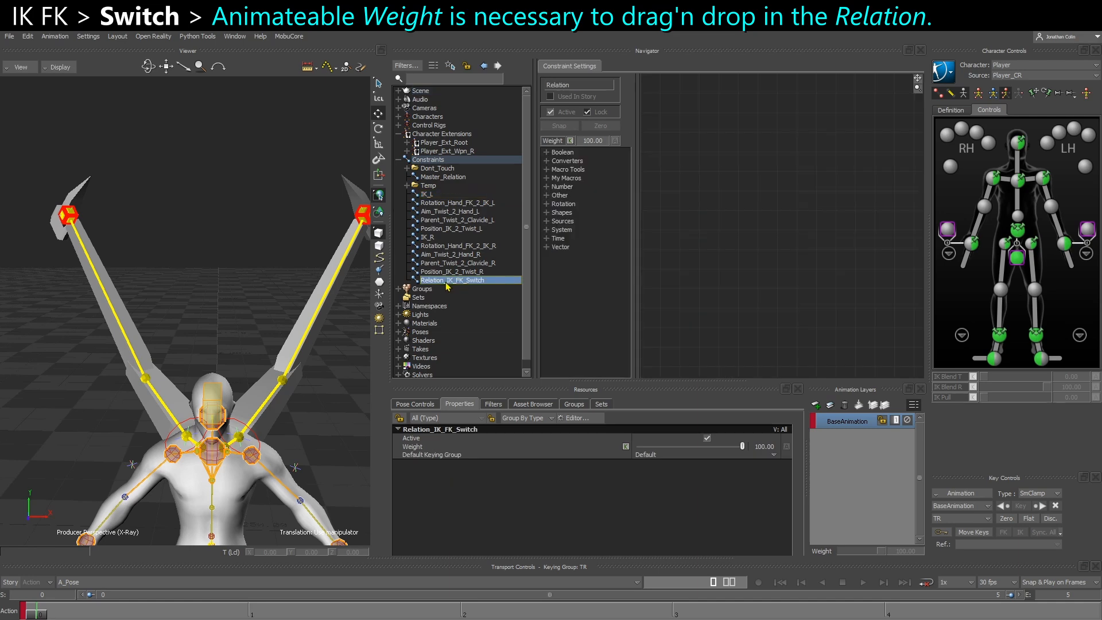
left_click_drag(427, 197, 791, 191)
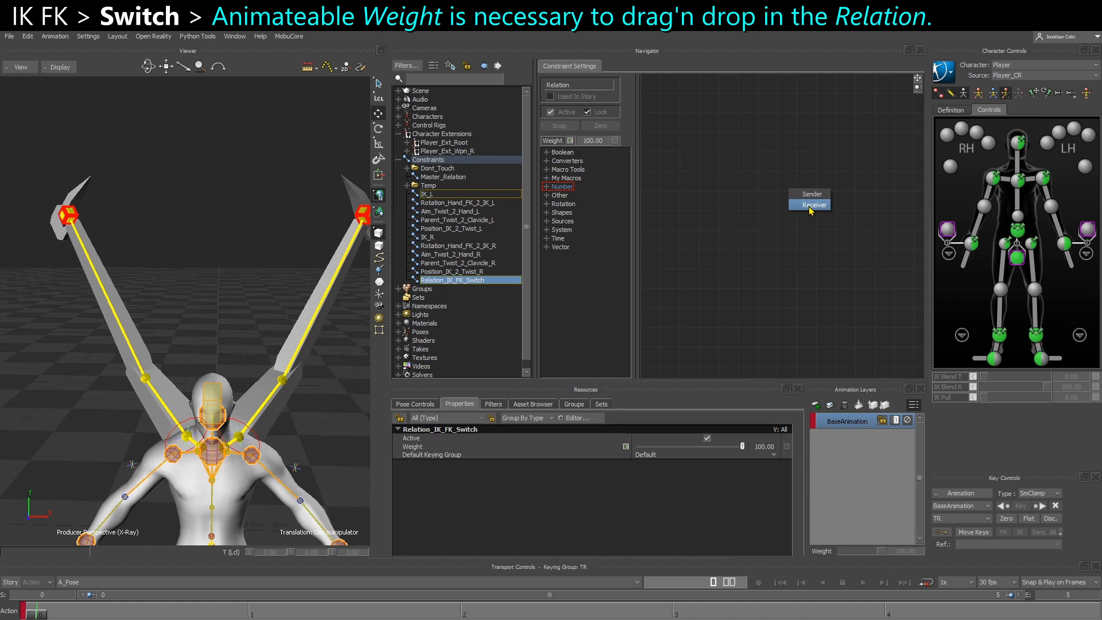
left_click(811, 205)
left_click(817, 213)
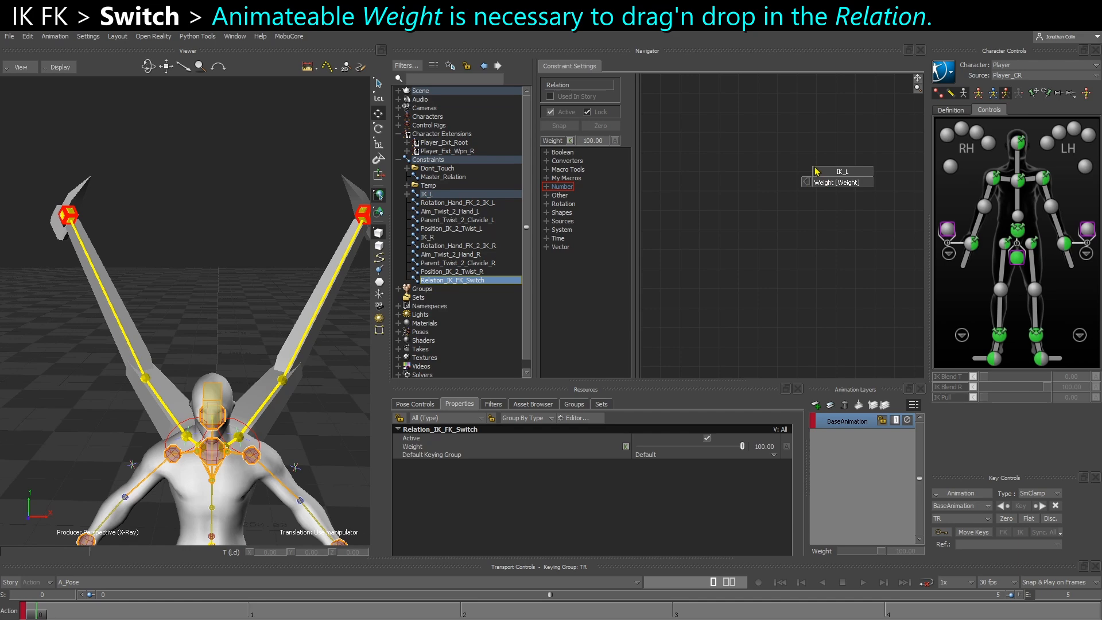
Try adding Rotation_Hand_FK_2_IK_L to Relation_IK_FK_Switch without an animatable Weight, and delete its box from the graph
left_click(438, 195)
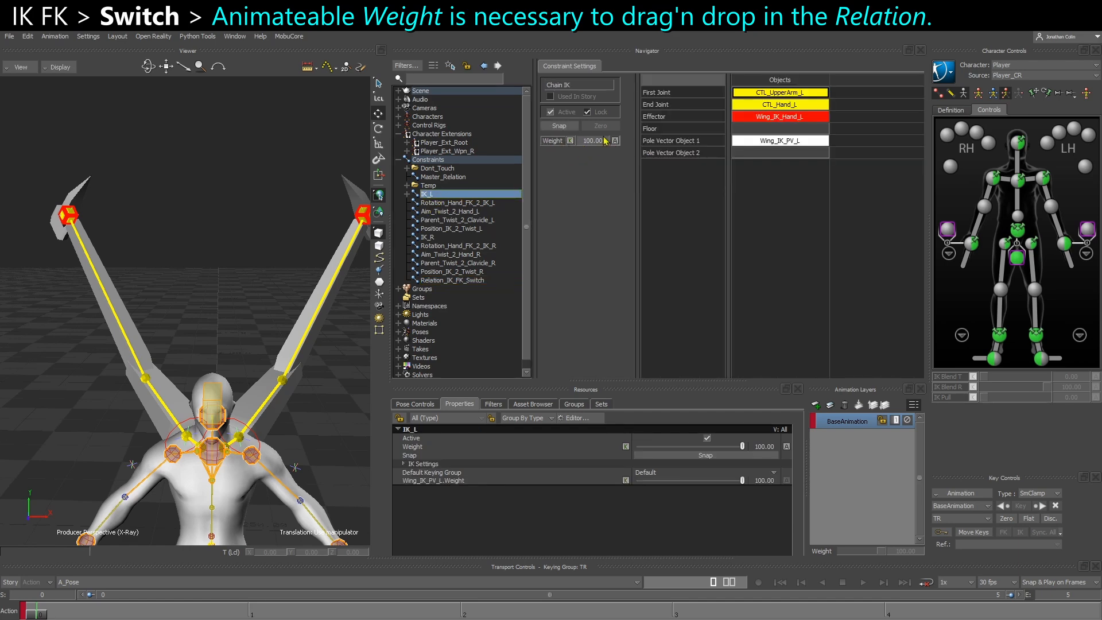
left_click(457, 204)
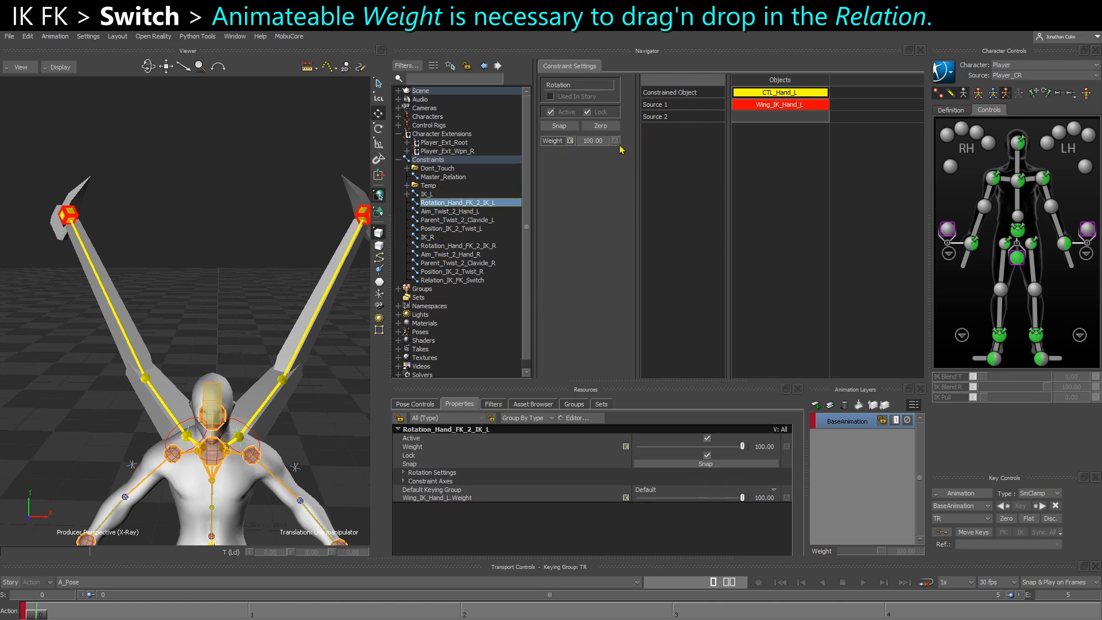
left_click(471, 281)
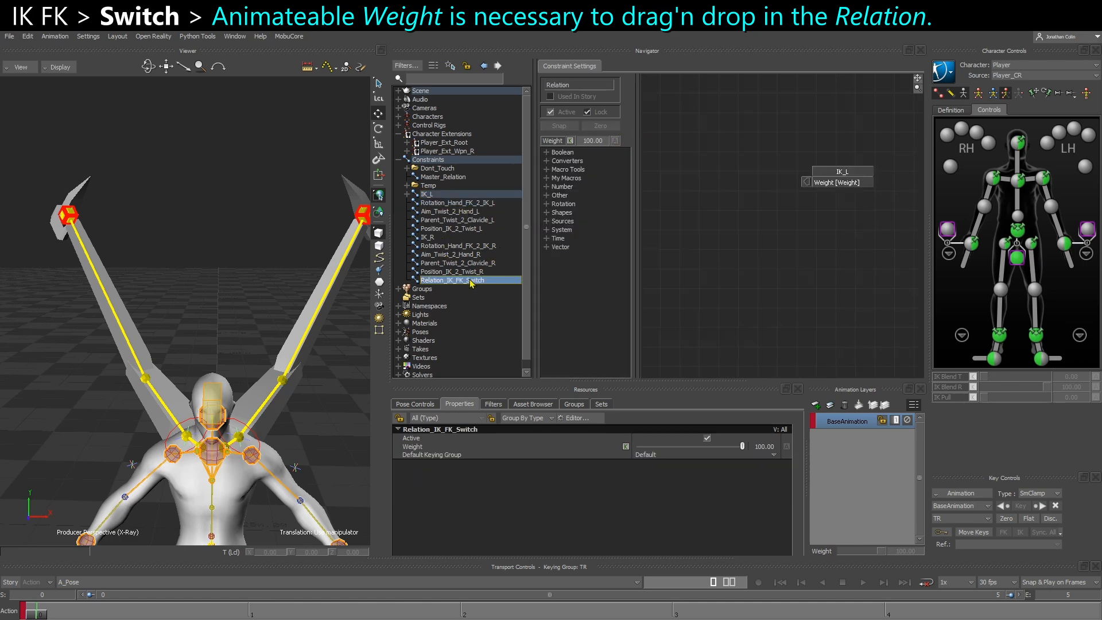
left_click_drag(437, 205, 759, 228)
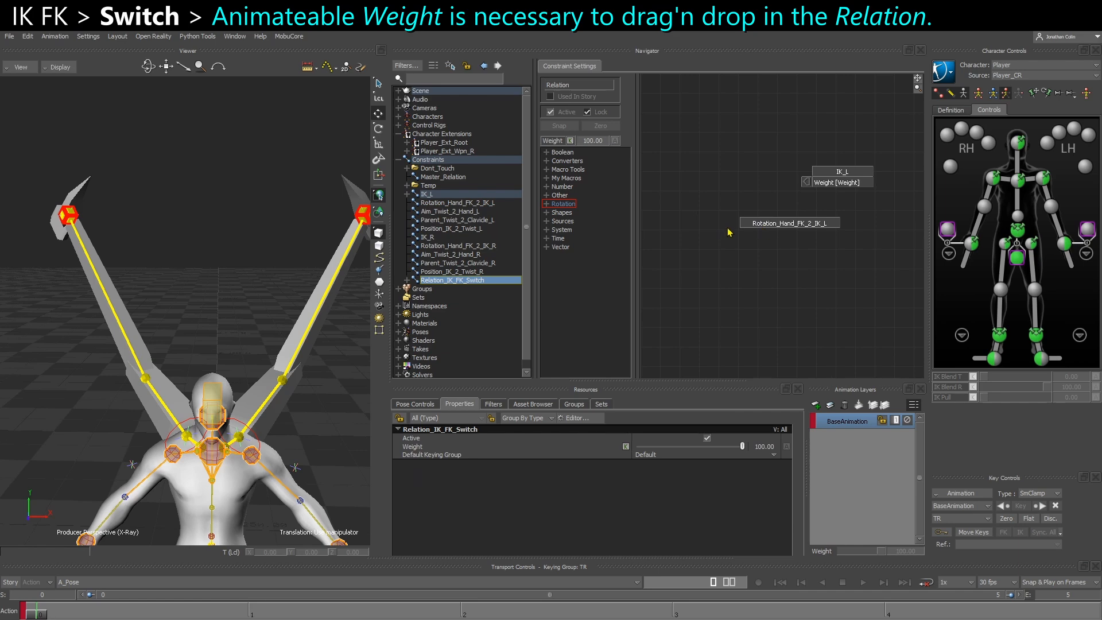
left_click(828, 224)
key("Delete")
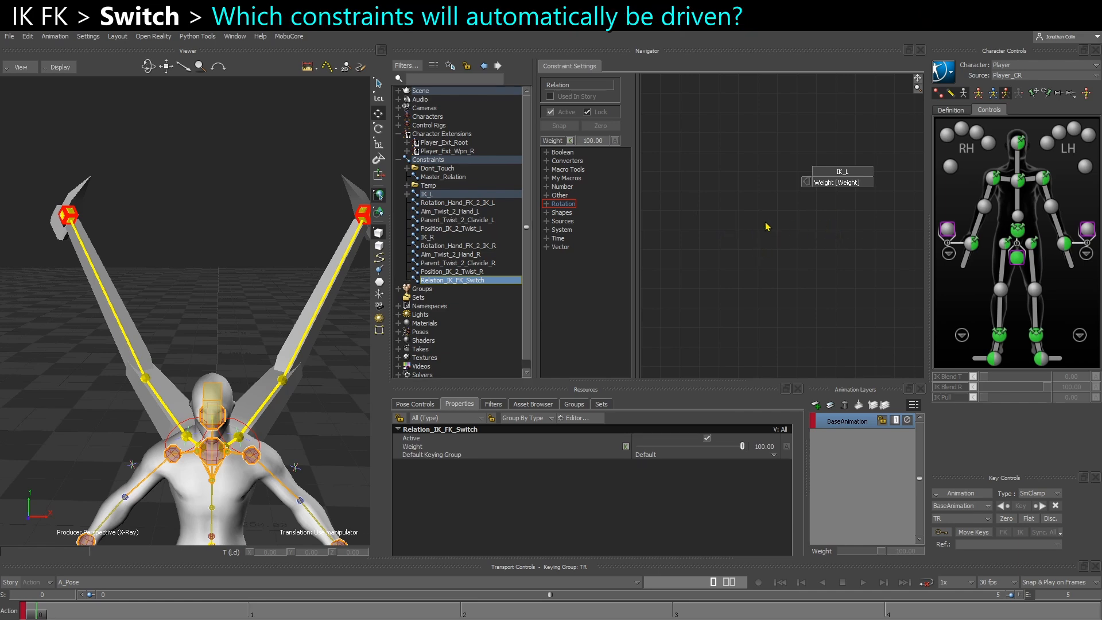
Make the Weight animatable on the Rotation_Hand_FK_2_IK_L, IK_R and Rotation_Hand_FK_2_IK_R constraints
left_click(451, 203)
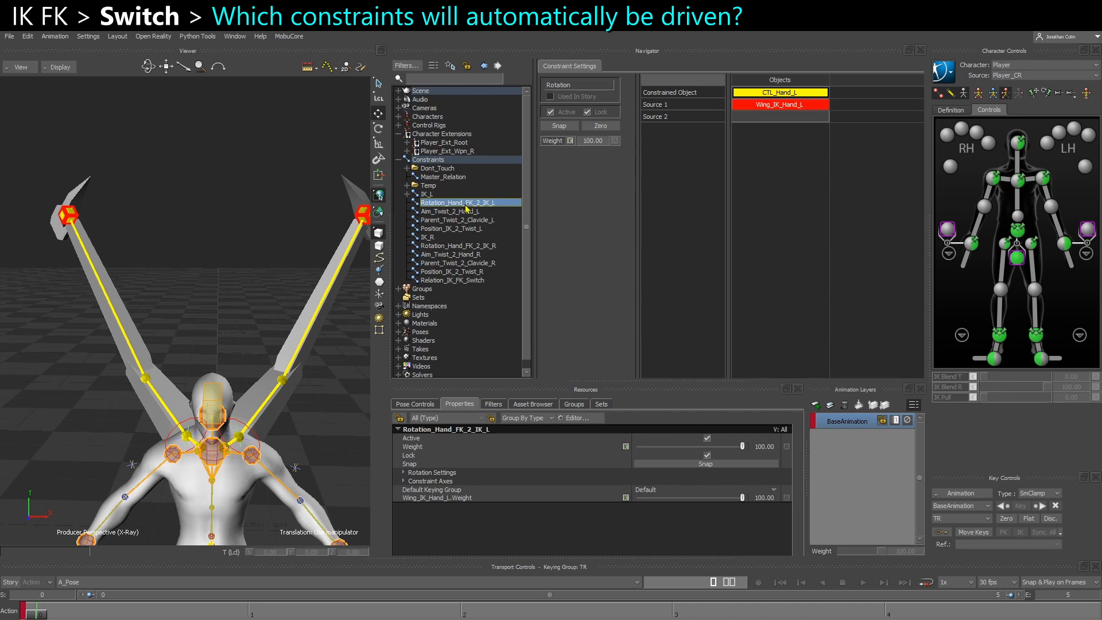
mouse_move(297, 266)
left_mouse_down("shift")
mouse_move(171, 300)
mouse_move(289, 250)
left_mouse_up("shift")
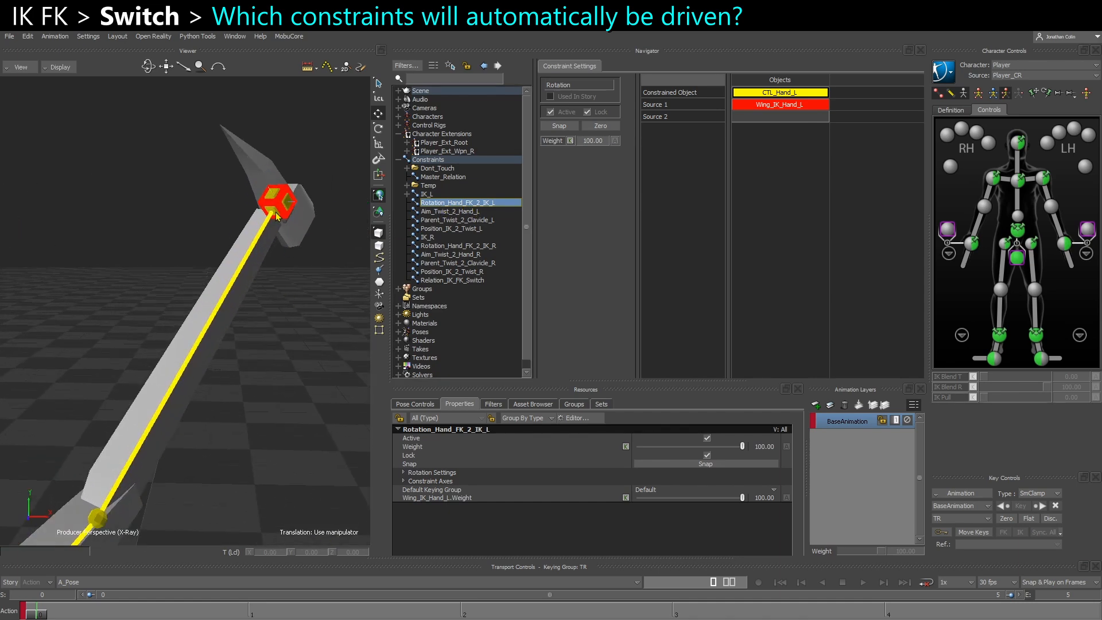
left_click(276, 216)
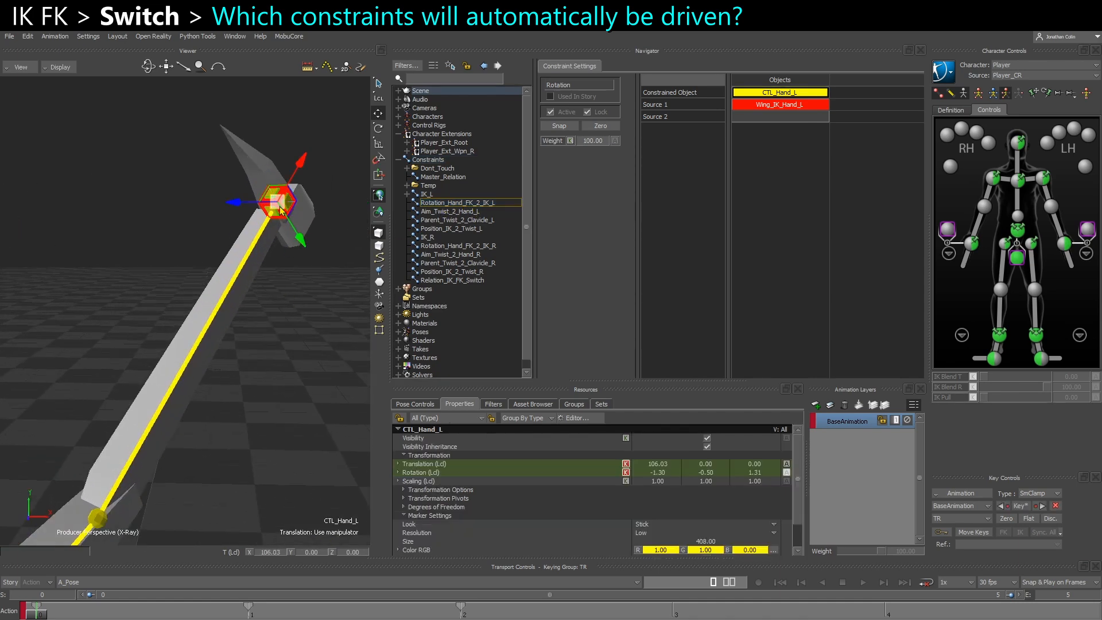
left_click(447, 202)
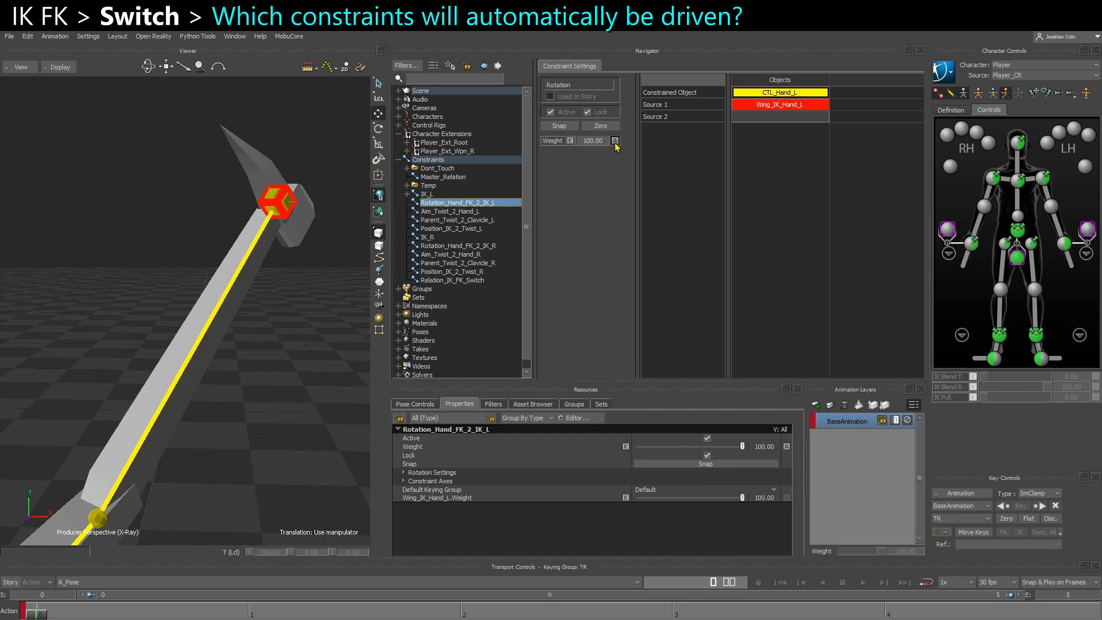
left_click(427, 237)
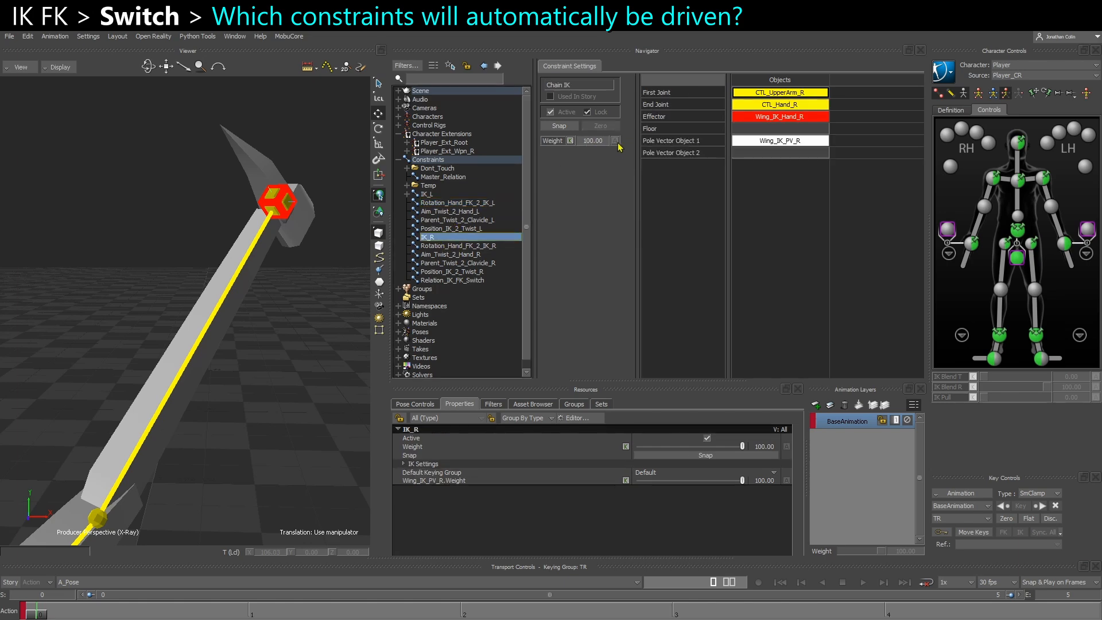
left_click(466, 245)
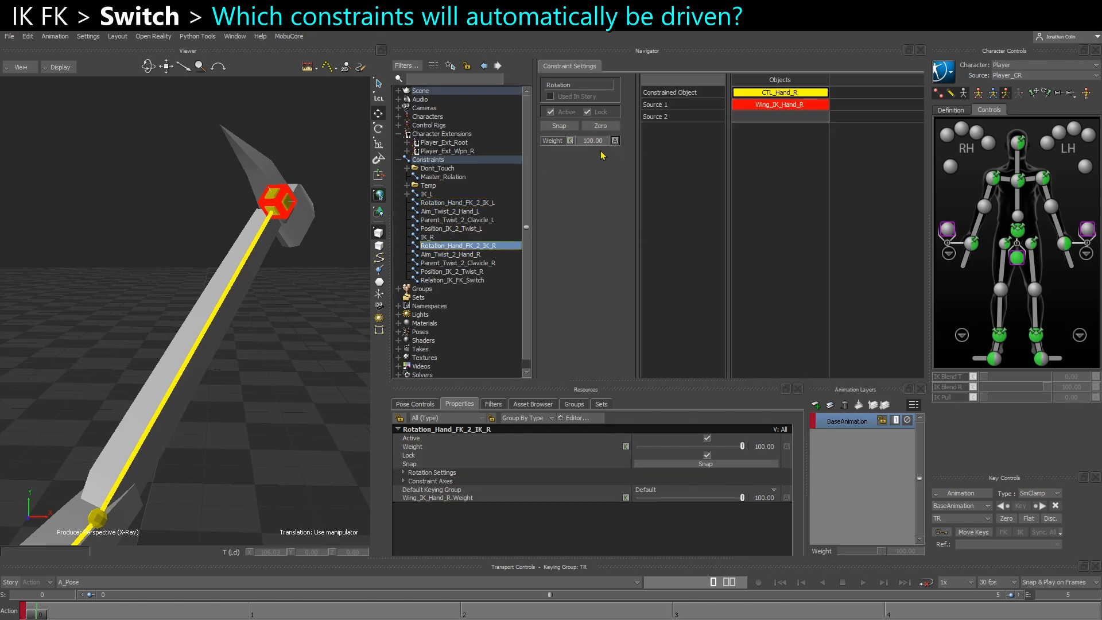
Examine the Aim_Twist_2_Hand_L constraint and the Wing_IK_Hand_L control that it aims at
left_click(446, 212)
right_click_drag(248, 359, 211, 351, "alt")
middle_click_drag(211, 368, 256, 327, "alt")
right_click_drag(255, 326, 221, 322, "alt")
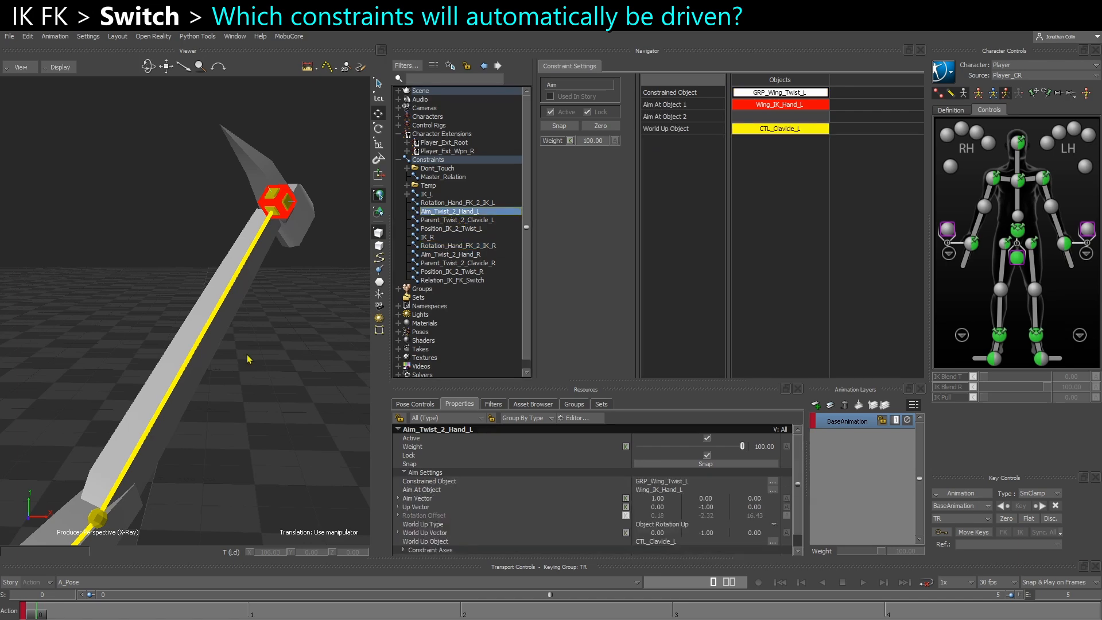
left_click_drag(228, 345, 241, 367, "alt")
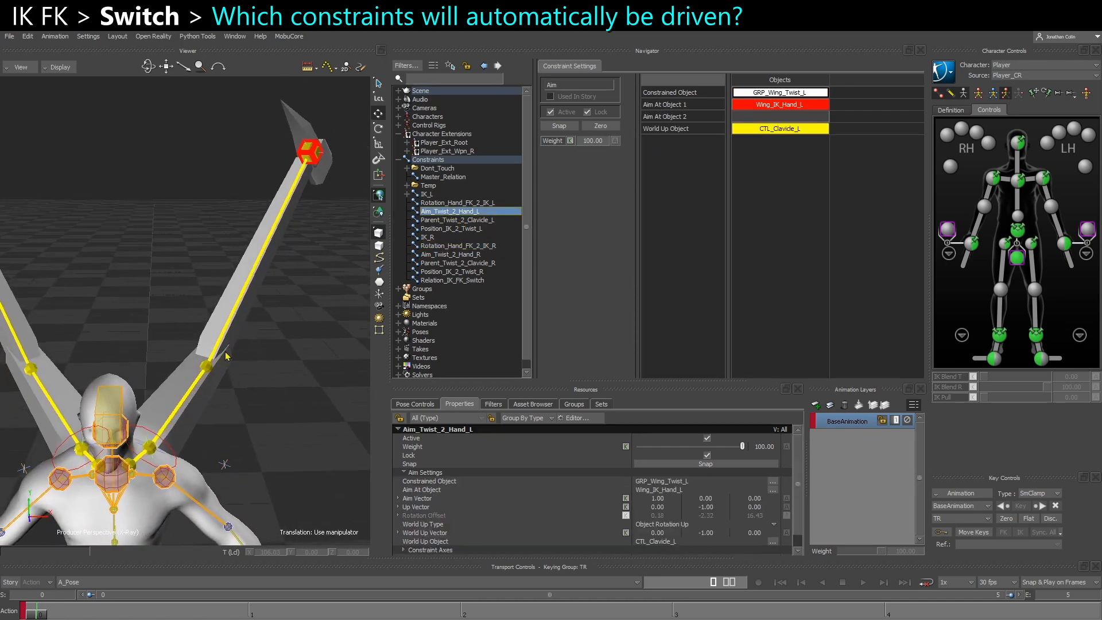
right_click_drag(229, 379, 253, 402, "alt")
left_click_drag(137, 493, 164, 460, "alt")
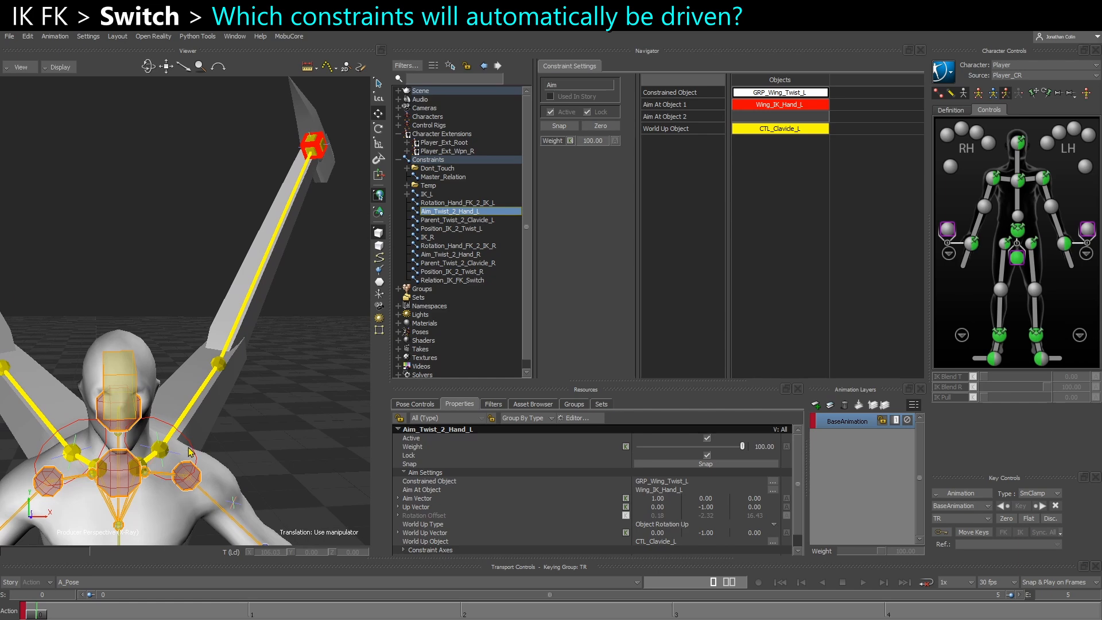
left_click(191, 450)
left_click(236, 432)
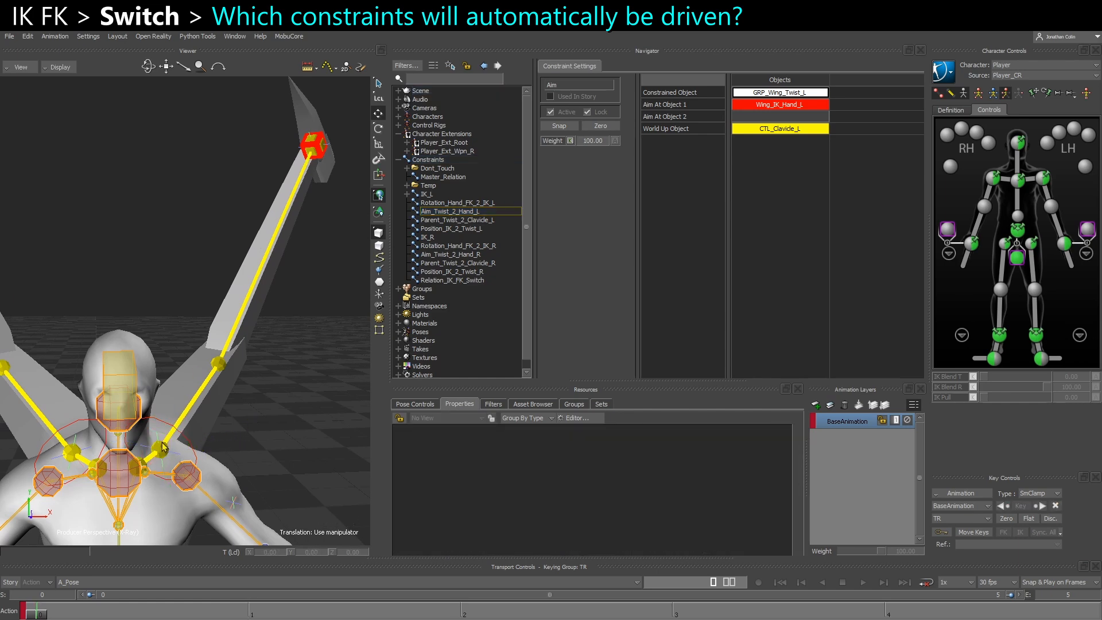
left_click(311, 156)
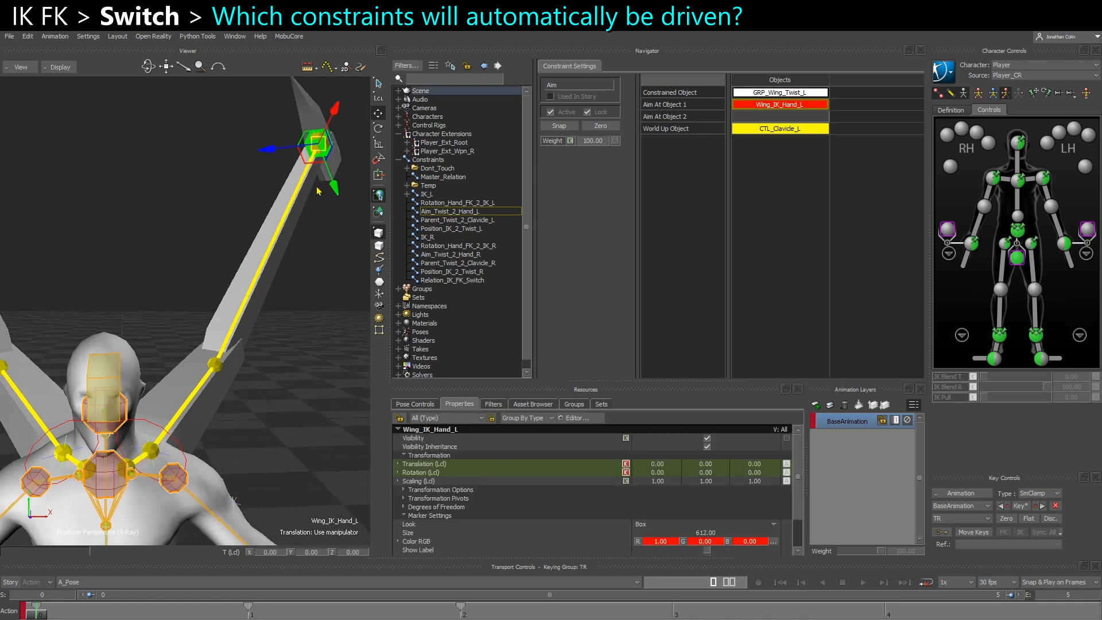
left_click(453, 212)
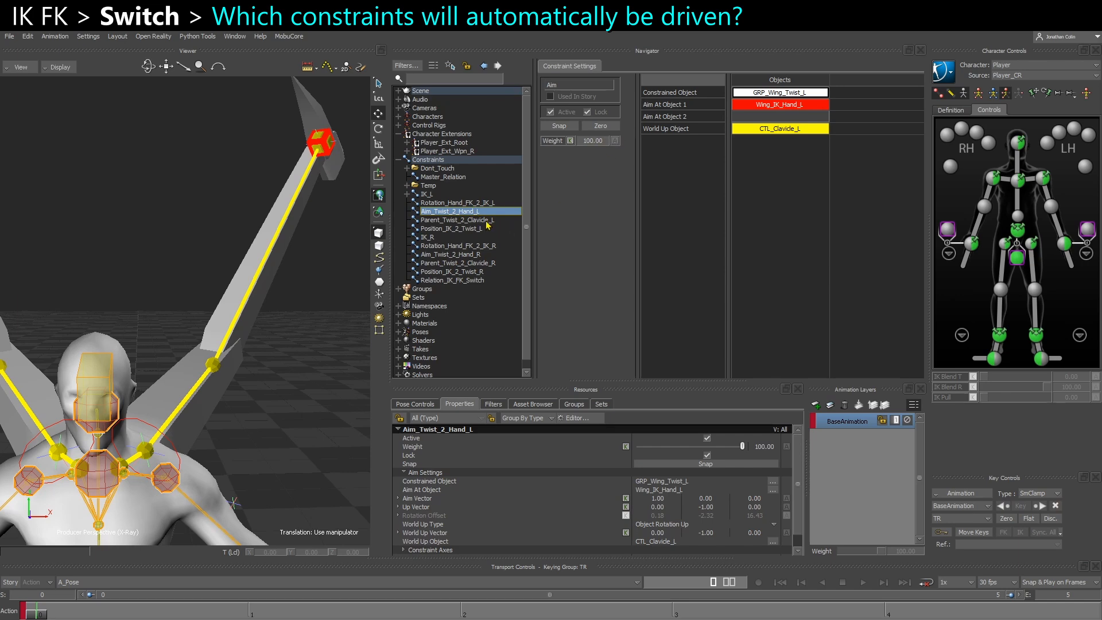
Examine the Parent_Twist_2_Clavicle_L constraint, its CTL_Clavicle_L source and the GRP_Wing_Twist_L null it drives
left_click(459, 219)
mouse_move(261, 315)
left_mouse_down("shift")
mouse_move(266, 305)
mouse_move(261, 342)
mouse_move(277, 325)
left_mouse_up("shift")
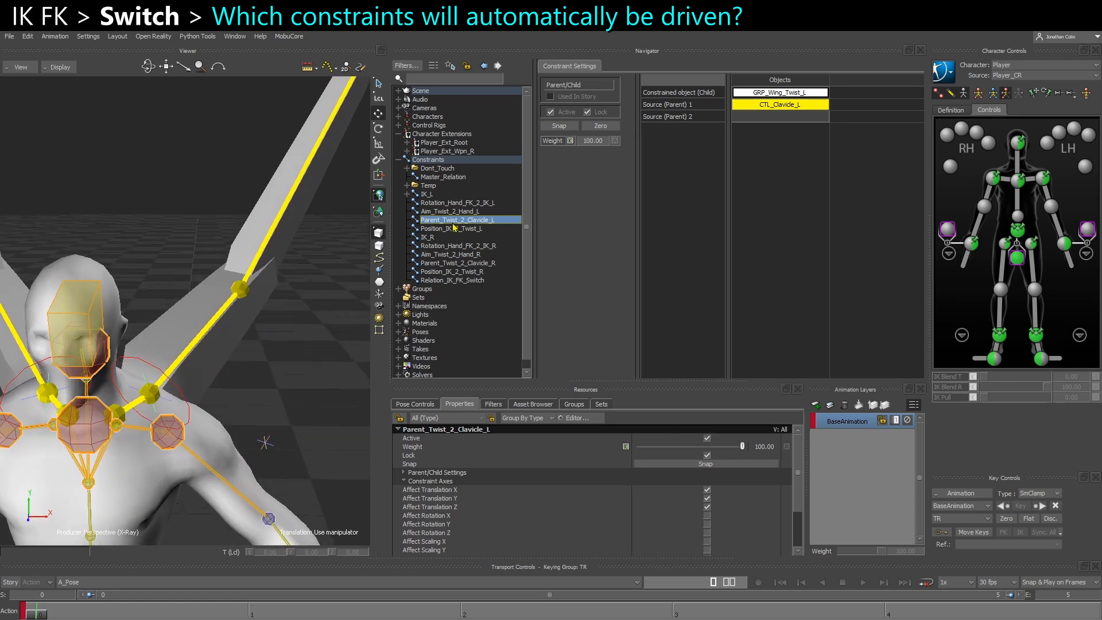
mouse_move(262, 331)
left_mouse_down("ctrl+shift")
mouse_move(251, 333)
mouse_move(265, 314)
left_mouse_up("ctrl+shift")
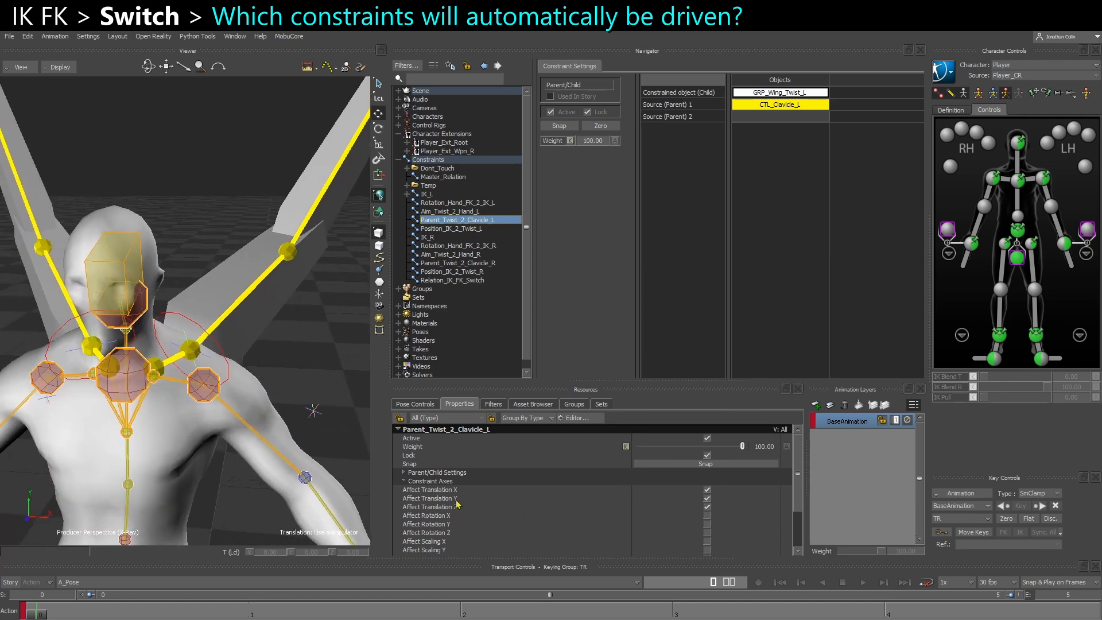
left_click_drag(199, 357, 194, 370, "ctrl")
left_click(161, 370)
key("r")
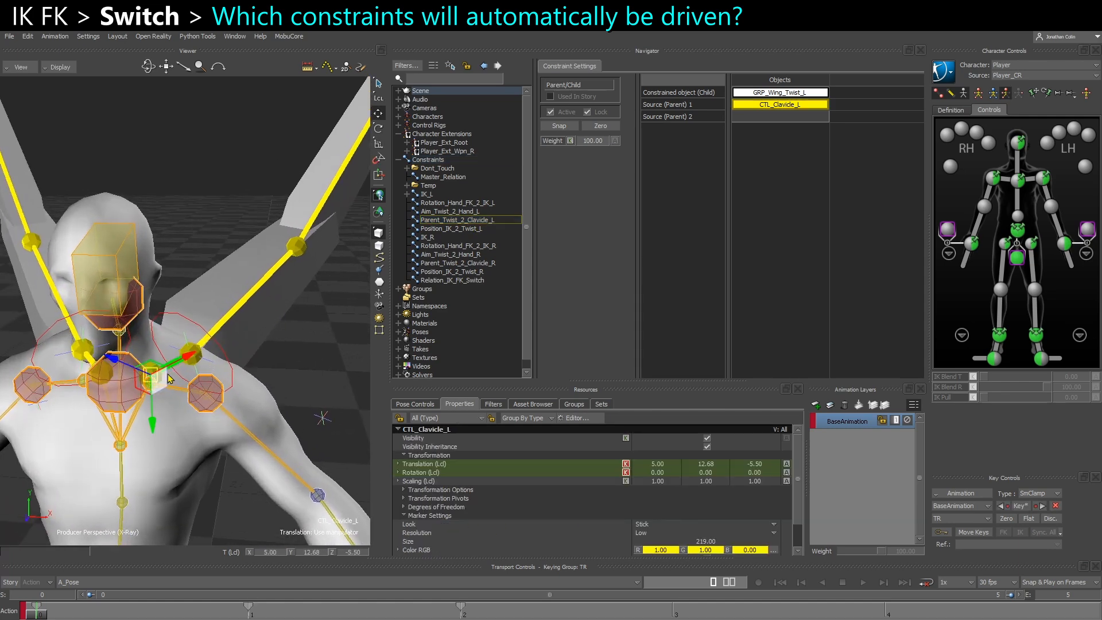
left_click_drag(124, 373, 188, 327)
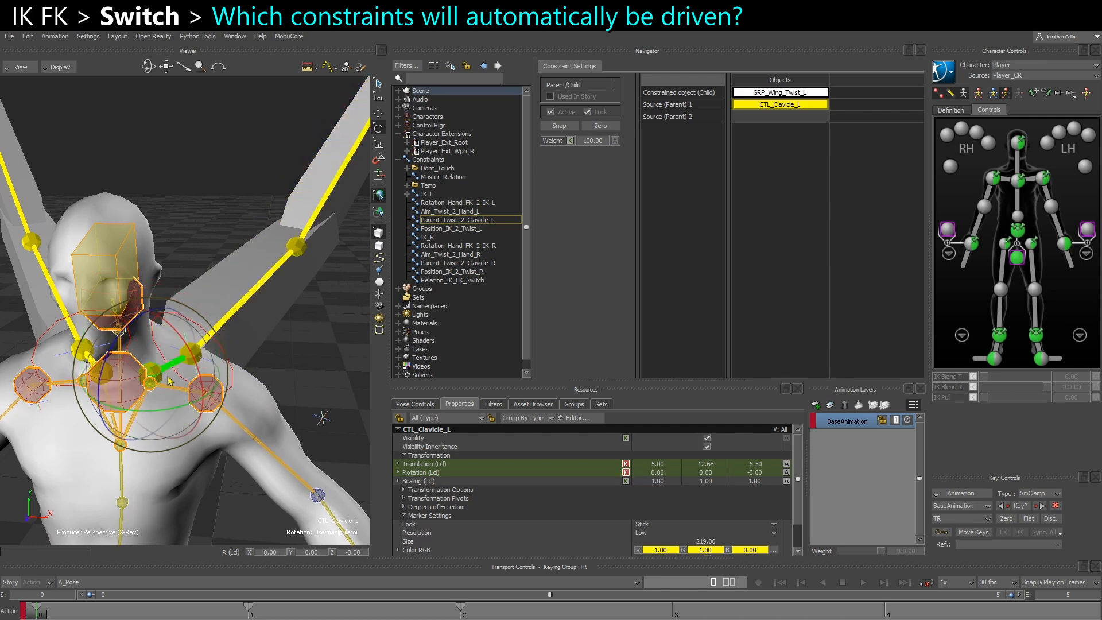
left_click_drag(172, 377, 256, 347)
left_click(242, 356)
left_click(193, 352)
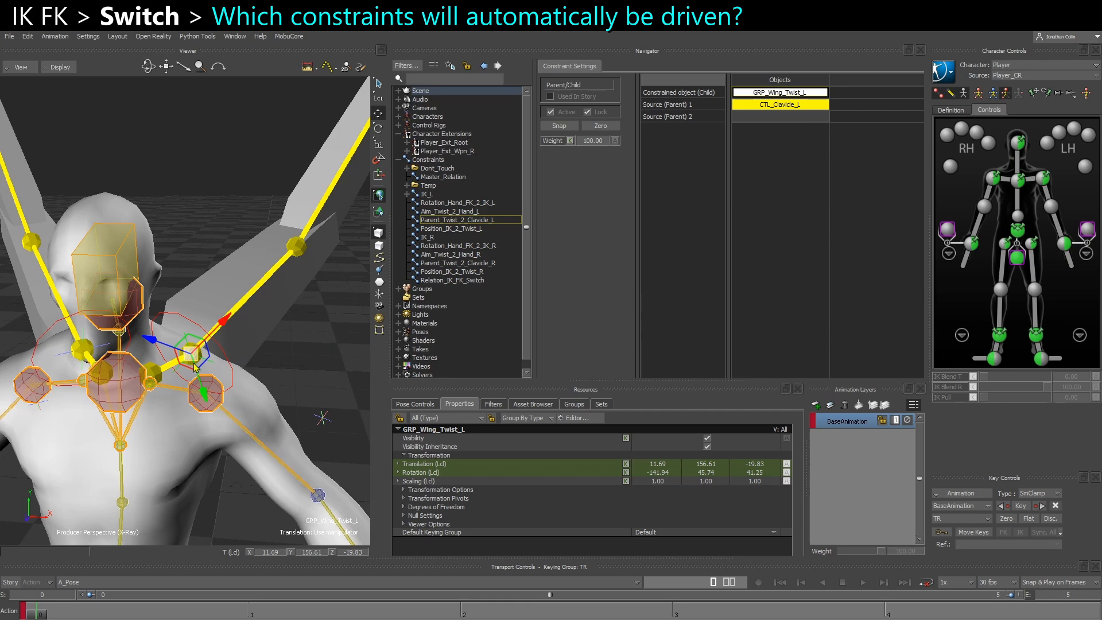
left_click(453, 220)
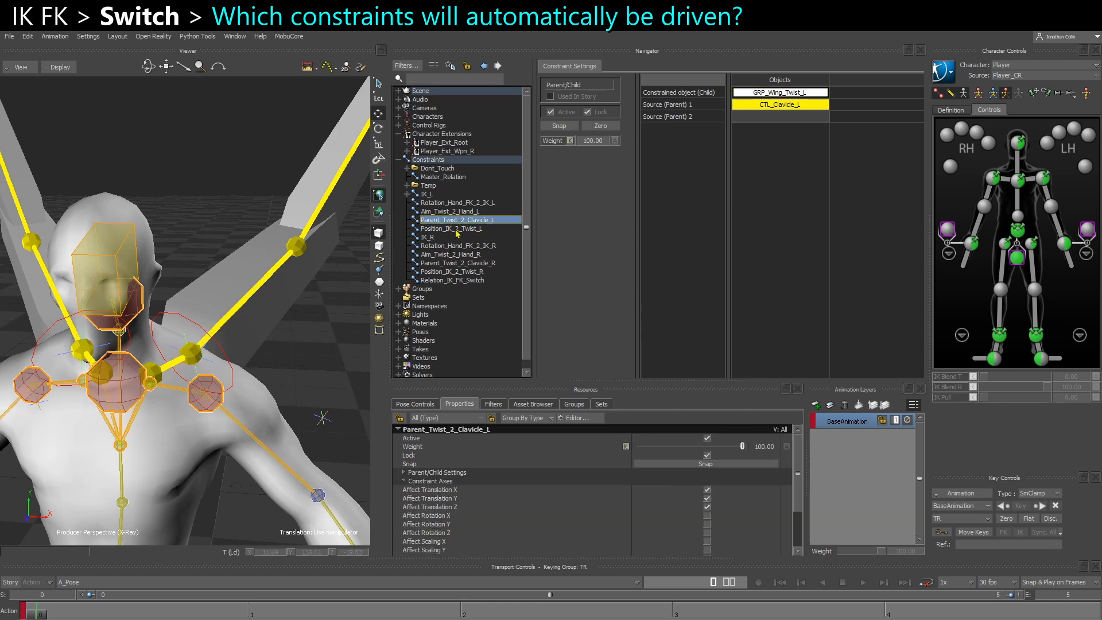
Examine which objects the Position_IK_2_Twist_L constraint links on the left wing
left_click(459, 229)
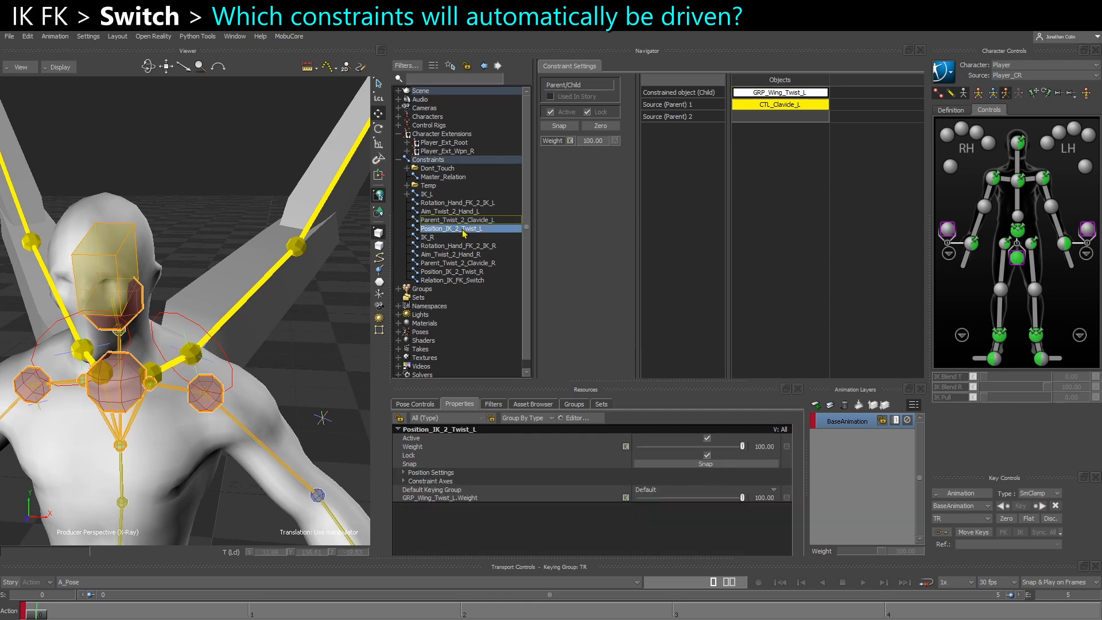
left_click_drag(294, 287, 258, 241, "shift")
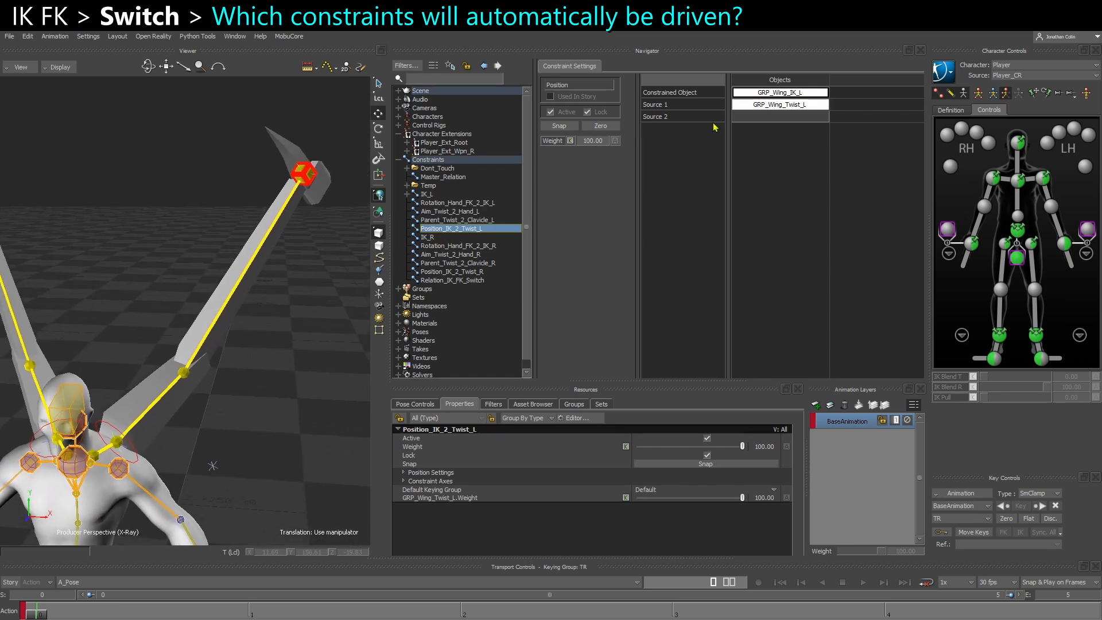
left_click_drag(180, 340, 193, 331, "shift")
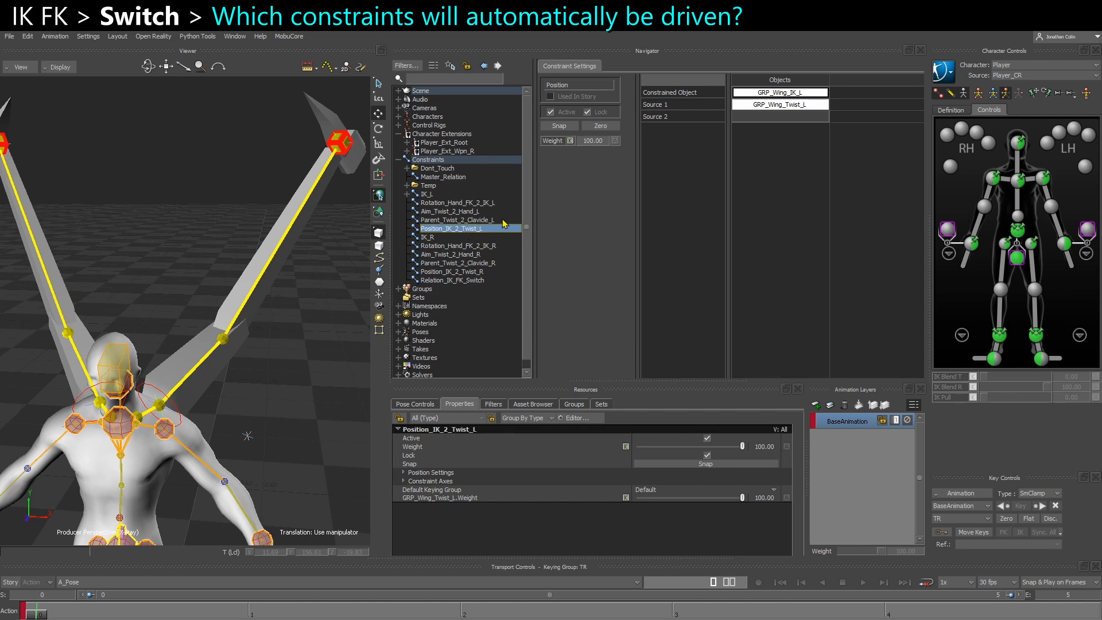
Compare the left and right wing constraints to identify the Chain IK and hand Rotation constraints for the switch
left_click(442, 205)
left_click(446, 211)
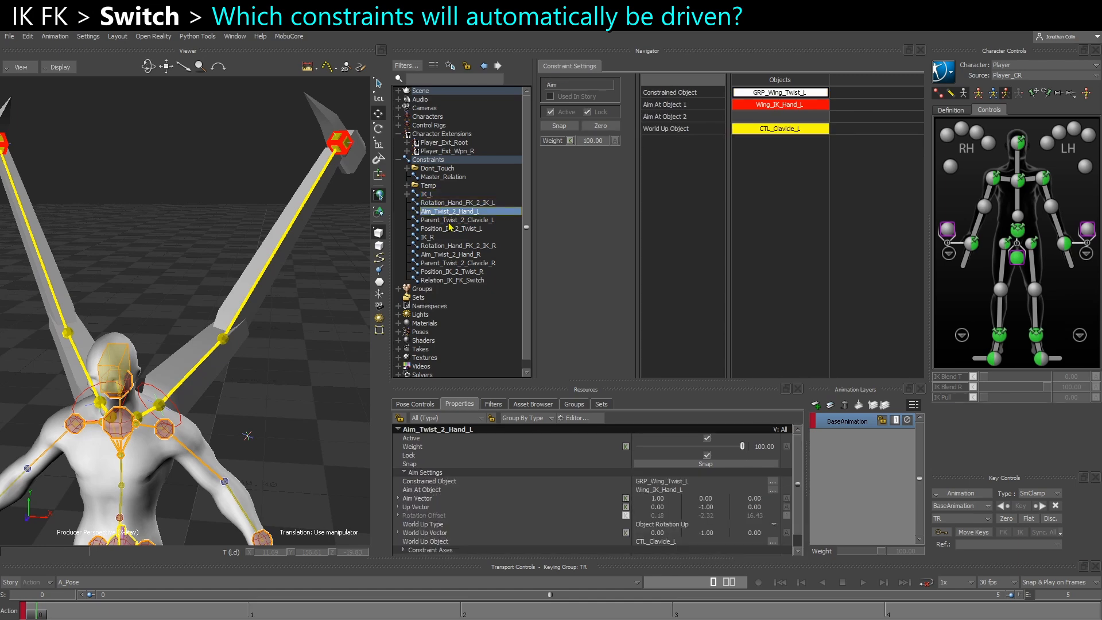
left_click(450, 229)
left_click(453, 203)
left_click(431, 195, "ctrl")
left_click(427, 237, "ctrl")
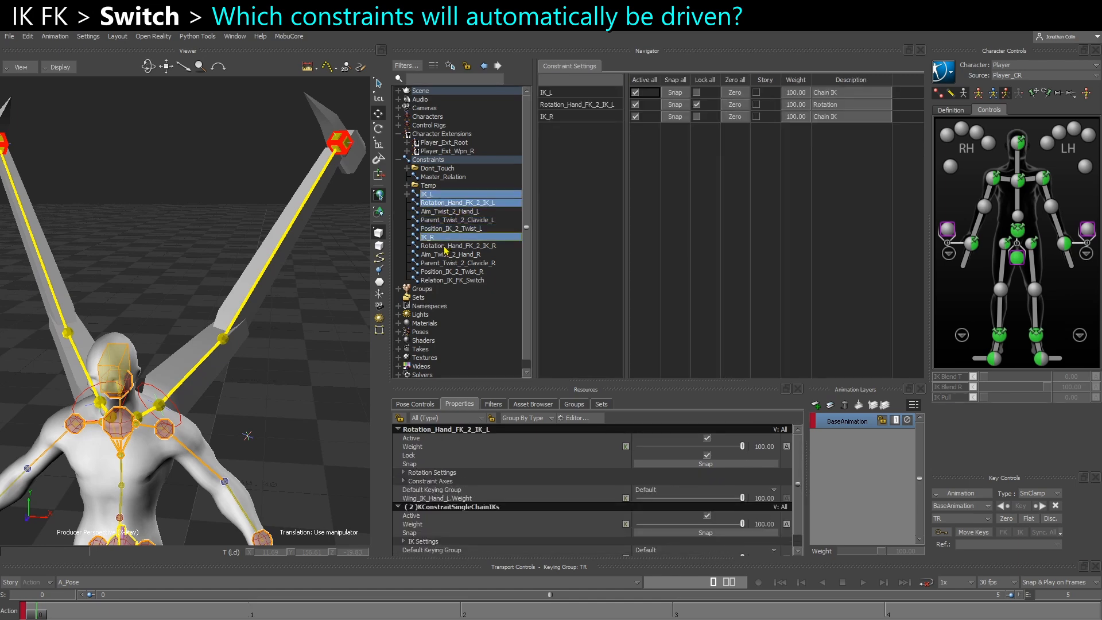
left_click(450, 246, "ctrl")
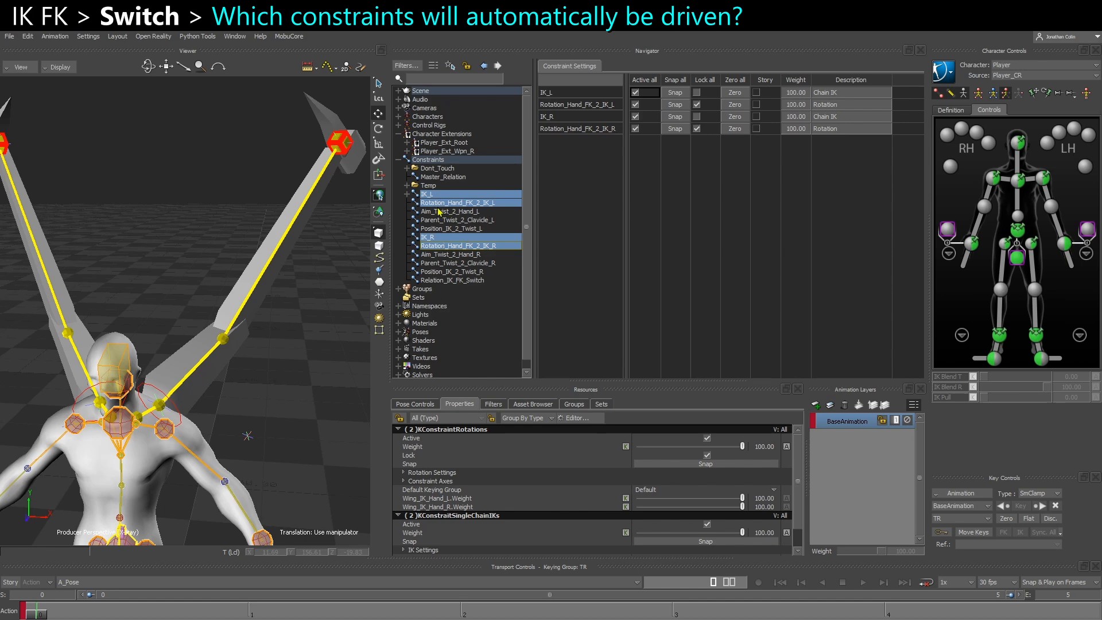
left_click(439, 203)
left_click(452, 238)
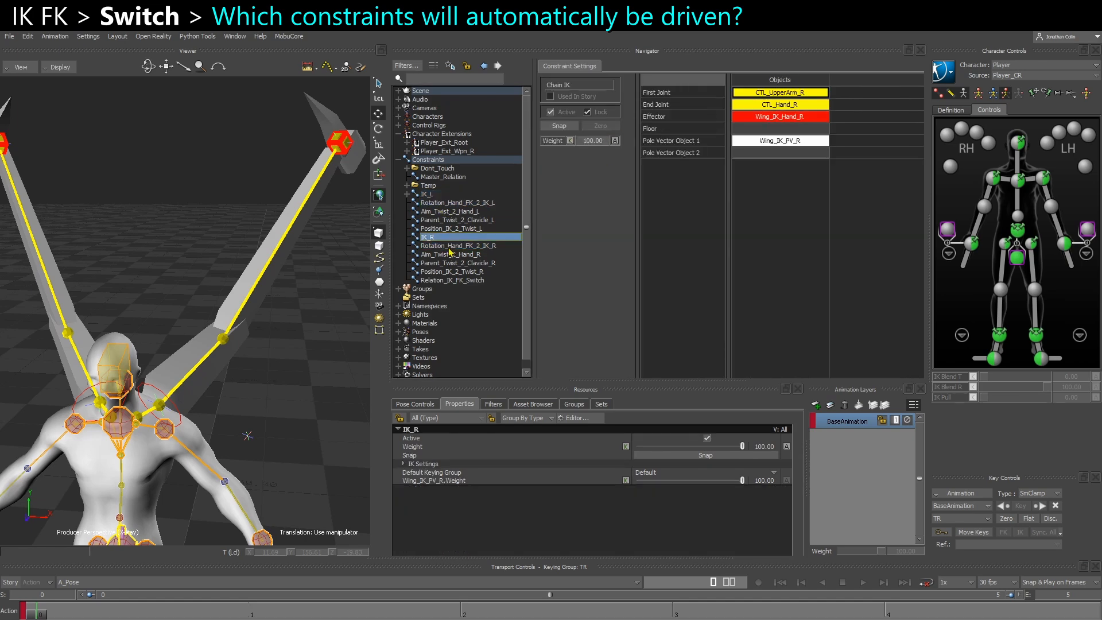
left_click(450, 247)
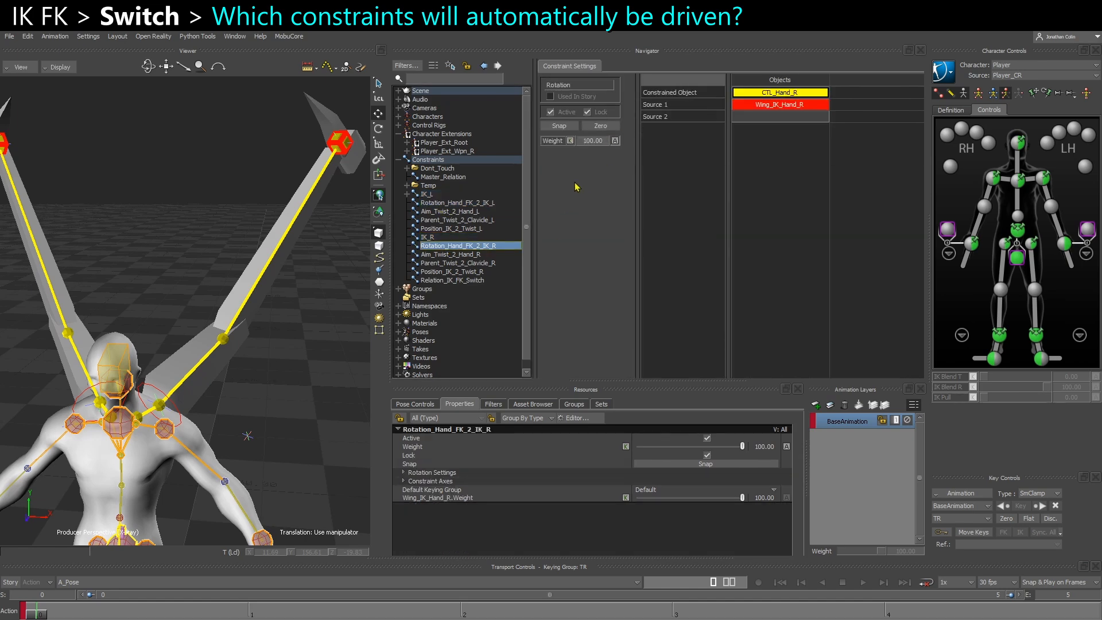
Add IK_L, Rotation_Hand_FK_2_IK_L, IK_R and Rotation_Hand_FK_2_IK_R to the Relation_IK_FK_Switch graph as receivers, grouped by side
left_click(452, 280)
left_click_drag(431, 204, 839, 213)
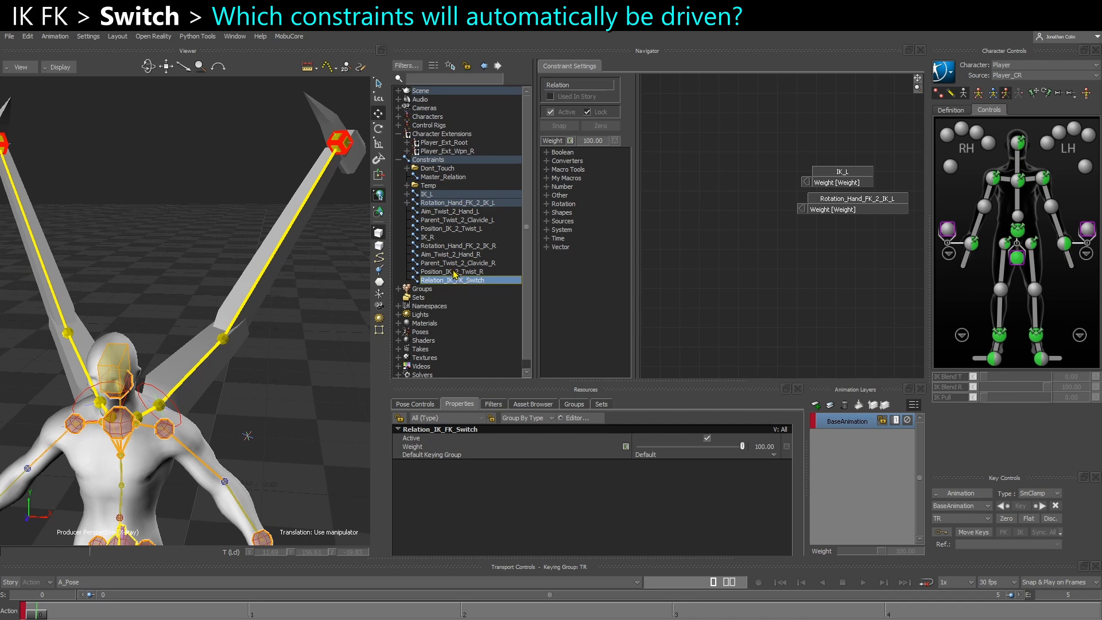
left_click_drag(426, 242, 816, 268)
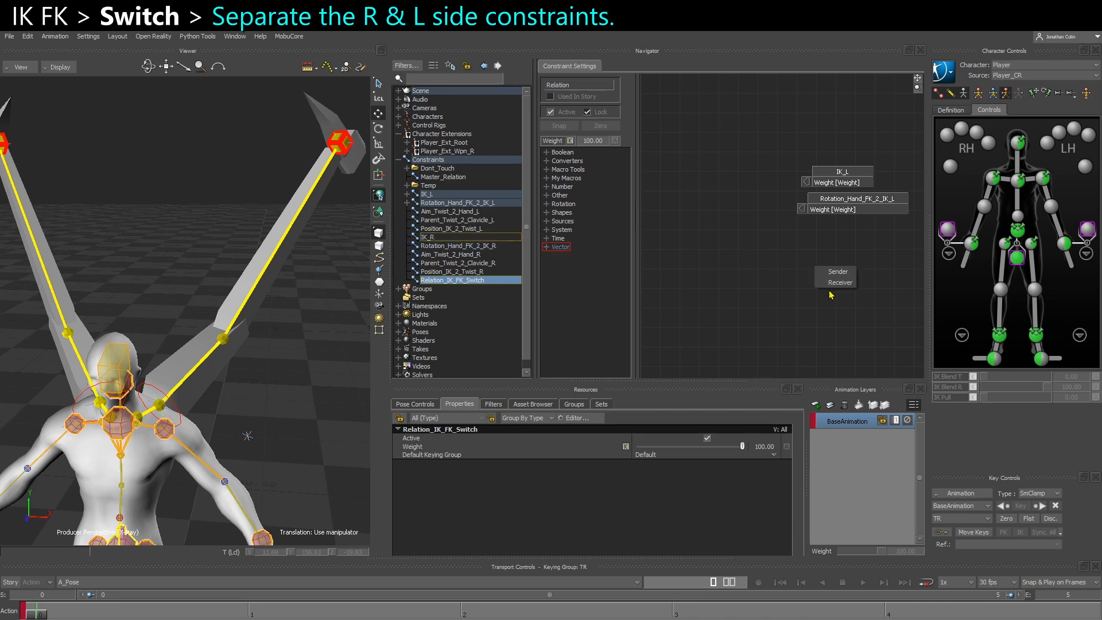
left_click(835, 287)
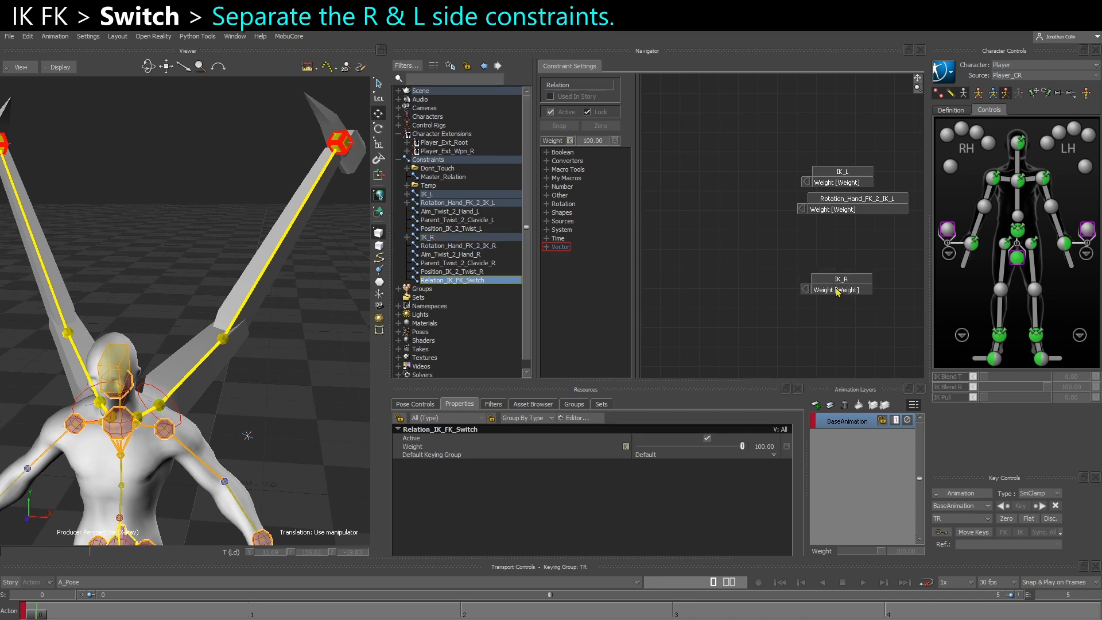
left_click_drag(446, 247, 824, 311)
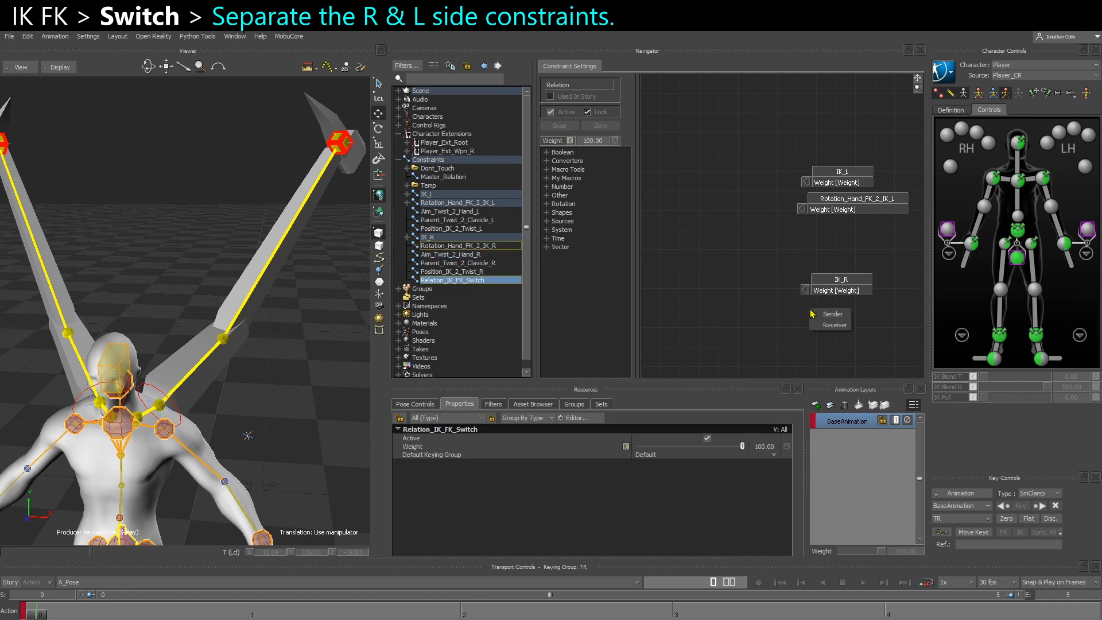
left_click(829, 326)
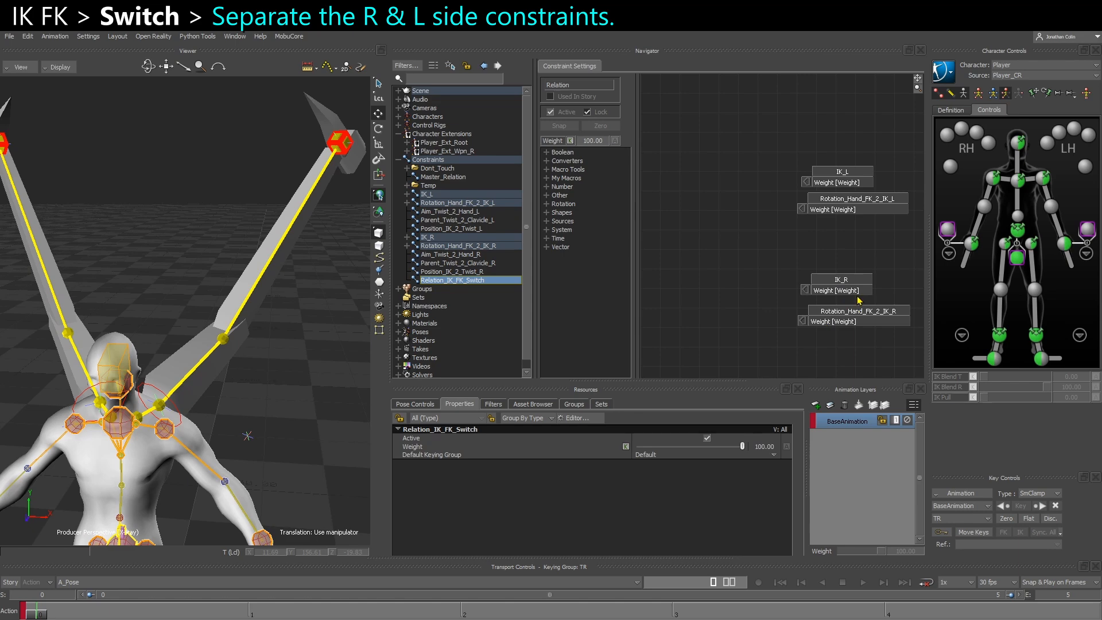
scroll(723, 301, "down", 2)
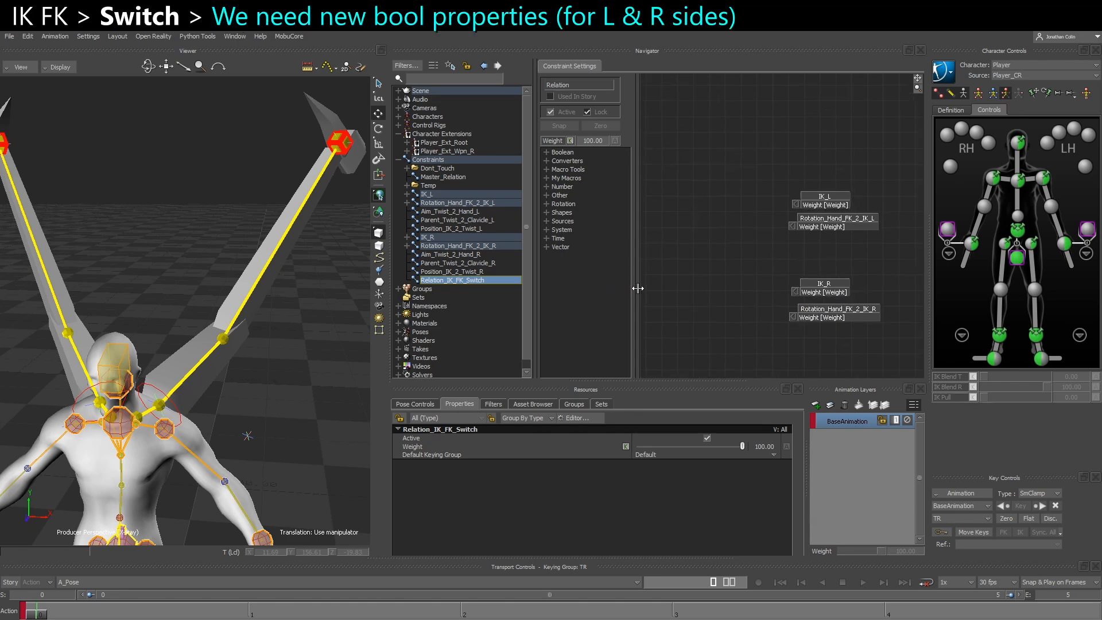
left_click_drag(634, 288, 620, 288)
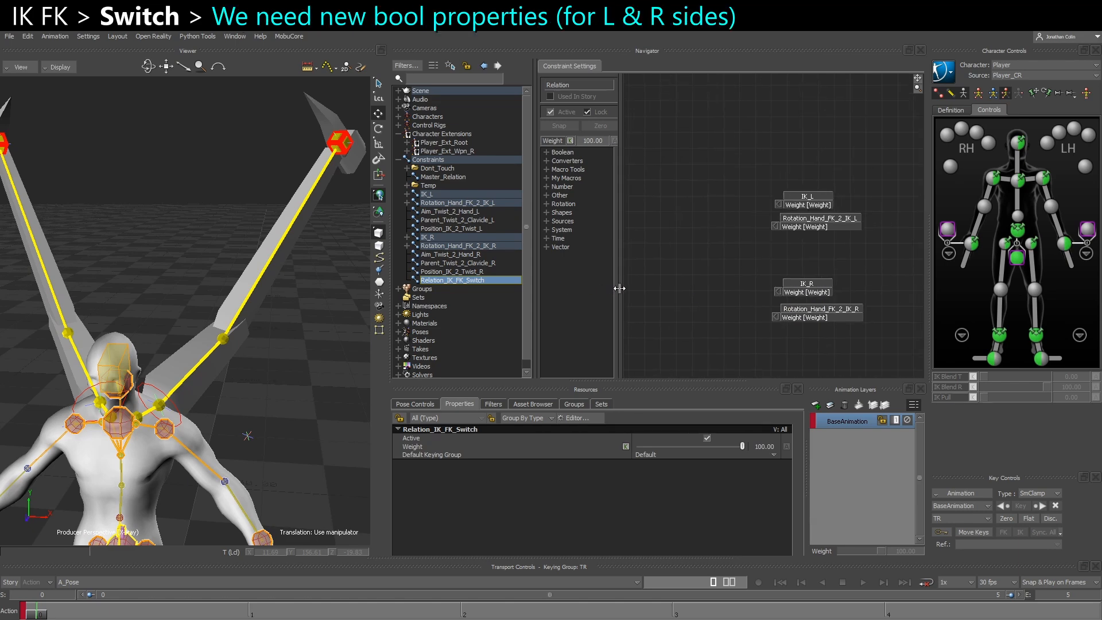
Add a Bool custom property to the Wing_IK_Hand_L marker
left_click(343, 154)
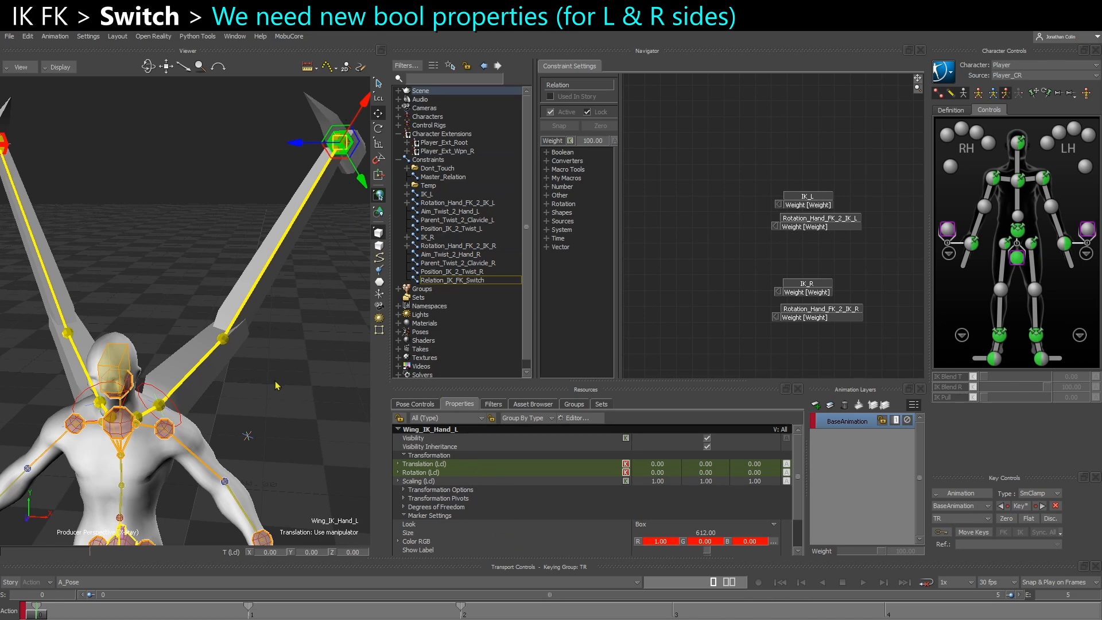
middle_click_drag(285, 392, 290, 386, "alt")
right_click_drag(291, 386, 246, 253, "alt")
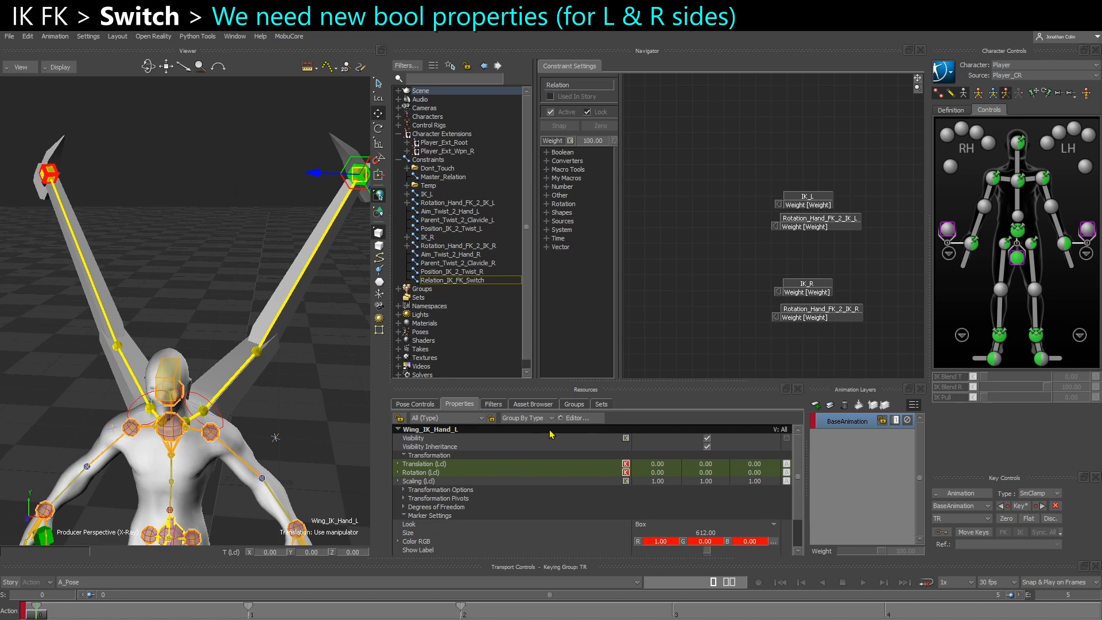
scroll(642, 507, "down", 3)
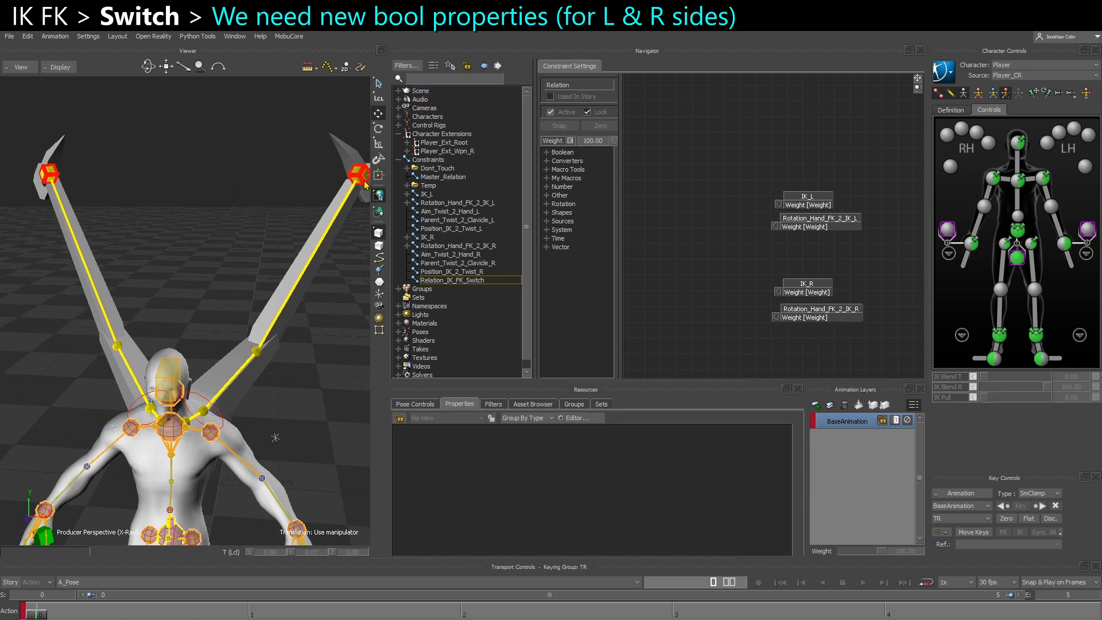
left_click(365, 181)
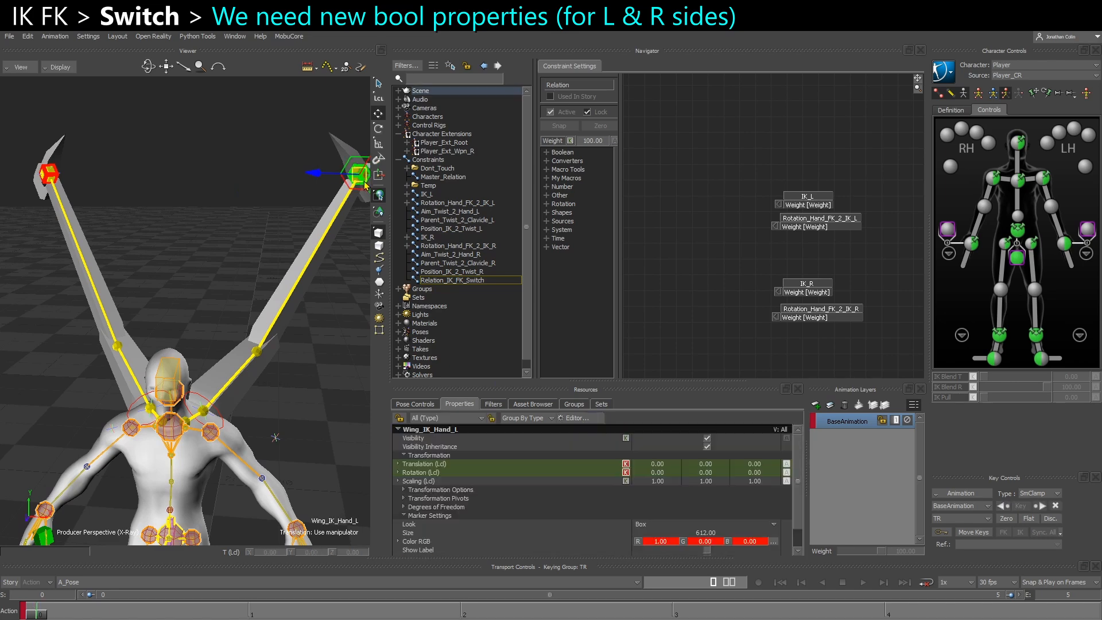
left_click(572, 419)
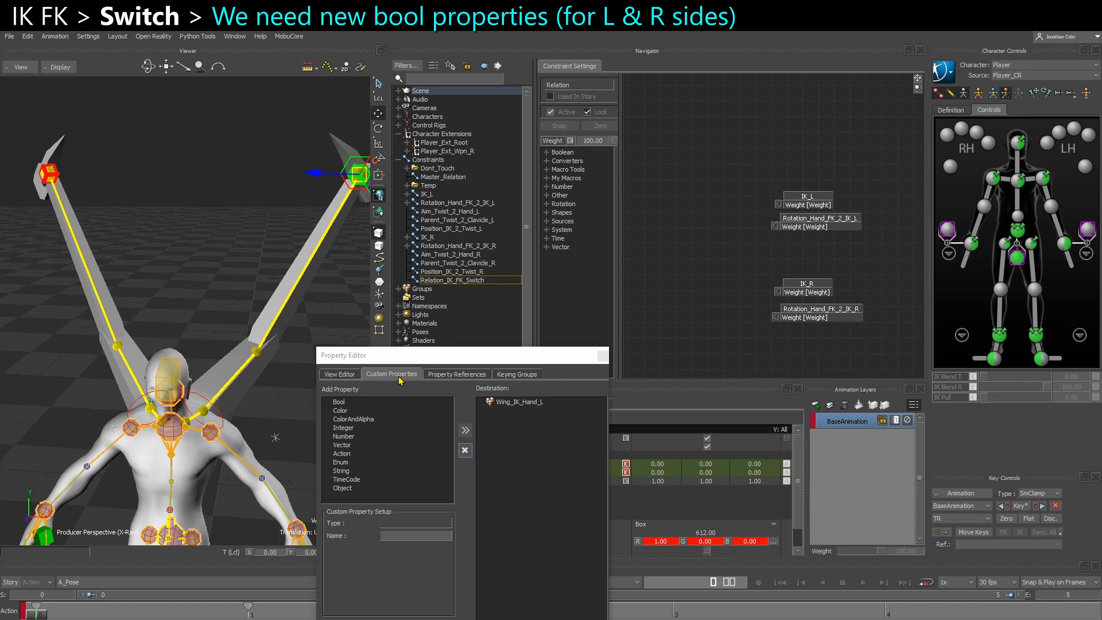
left_click(346, 376)
left_click(394, 377)
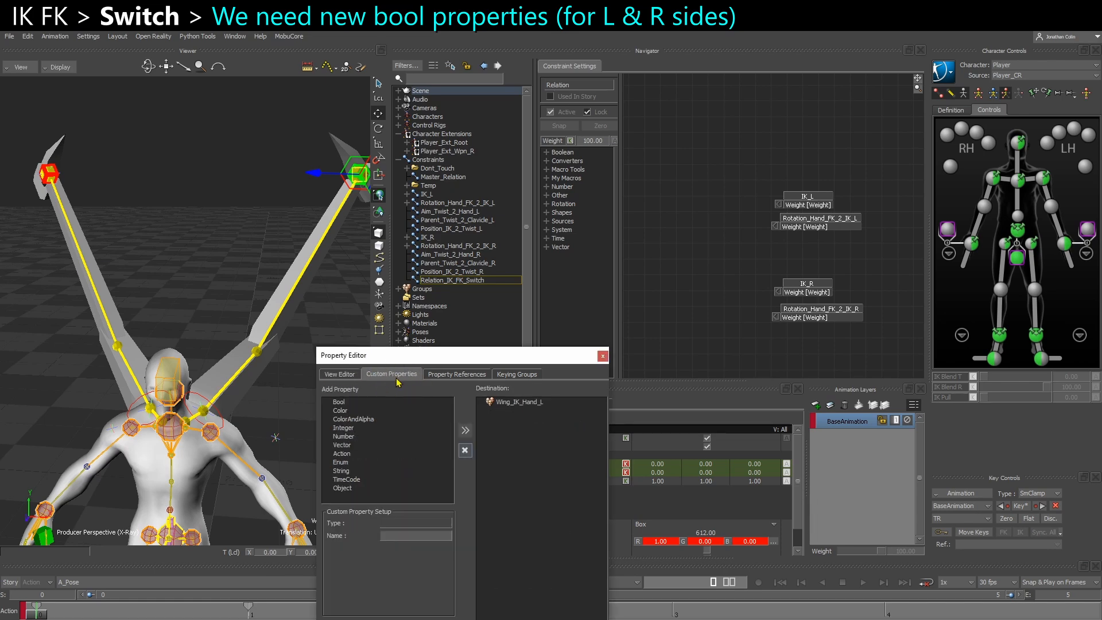
left_click(515, 404)
left_click(342, 402)
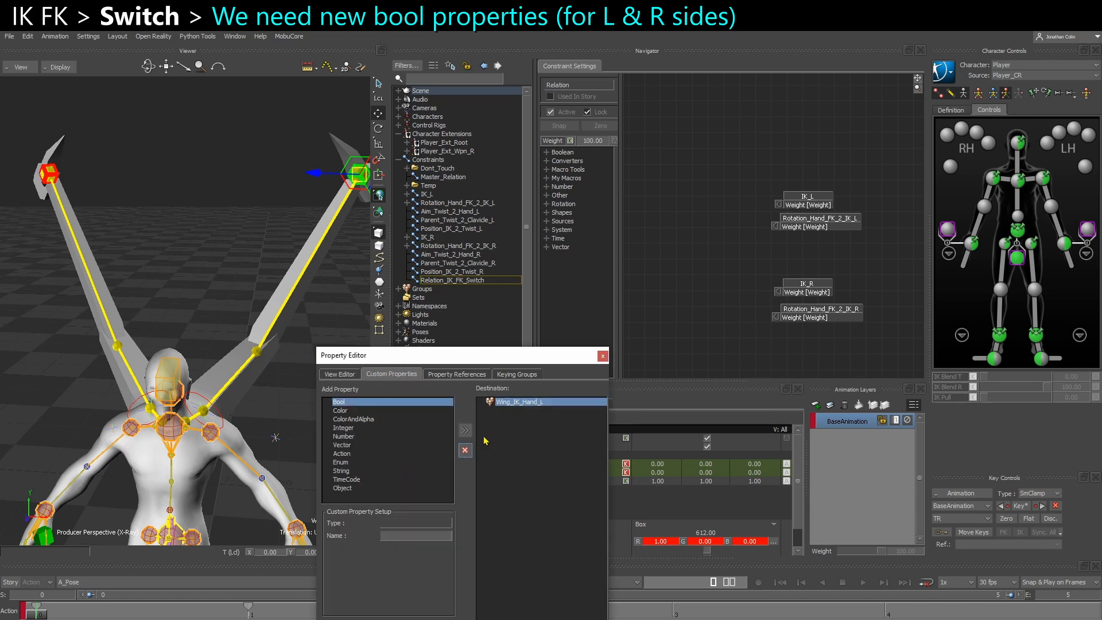
left_click(465, 430)
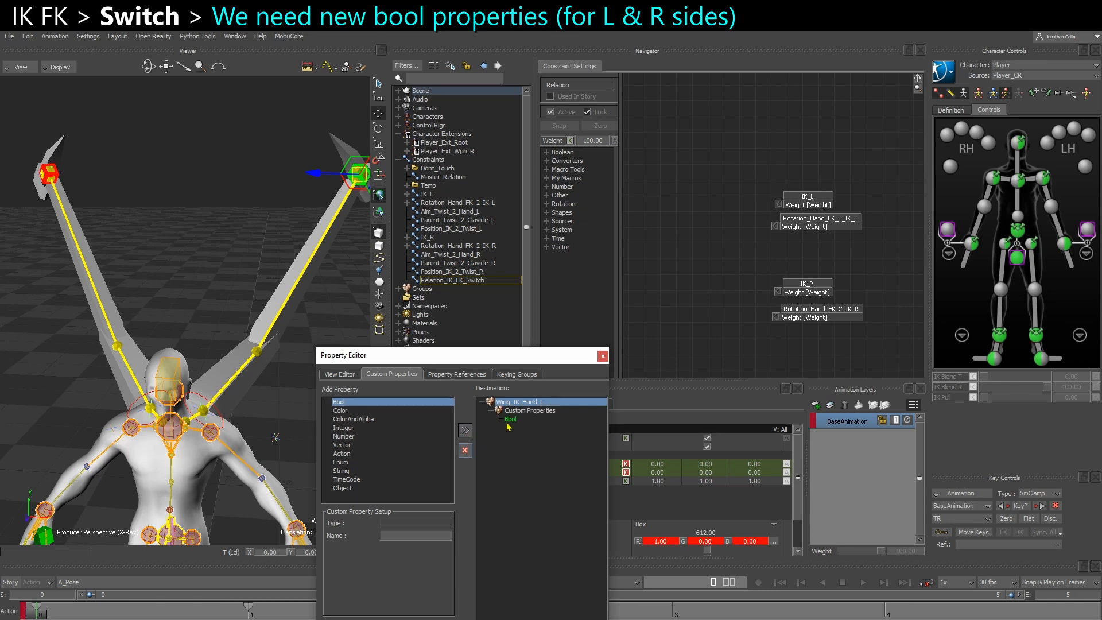
Name the new Bool property on Wing_IK_Hand_L IK_MODE and close the property editor
left_click(401, 536)
type("IK_")
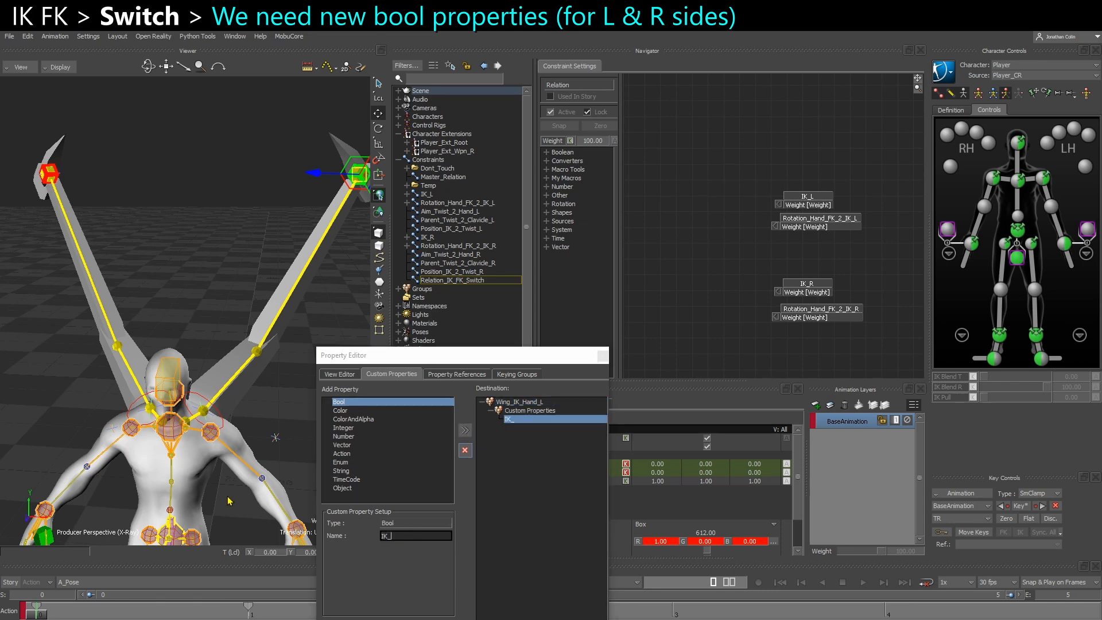
key("Return")
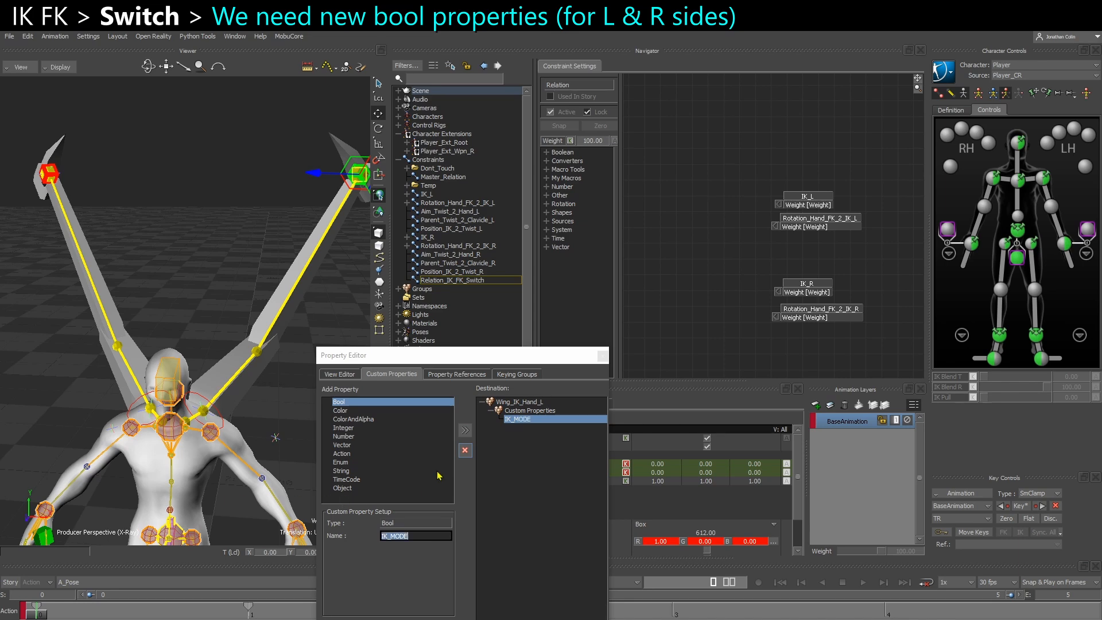
left_click(603, 356)
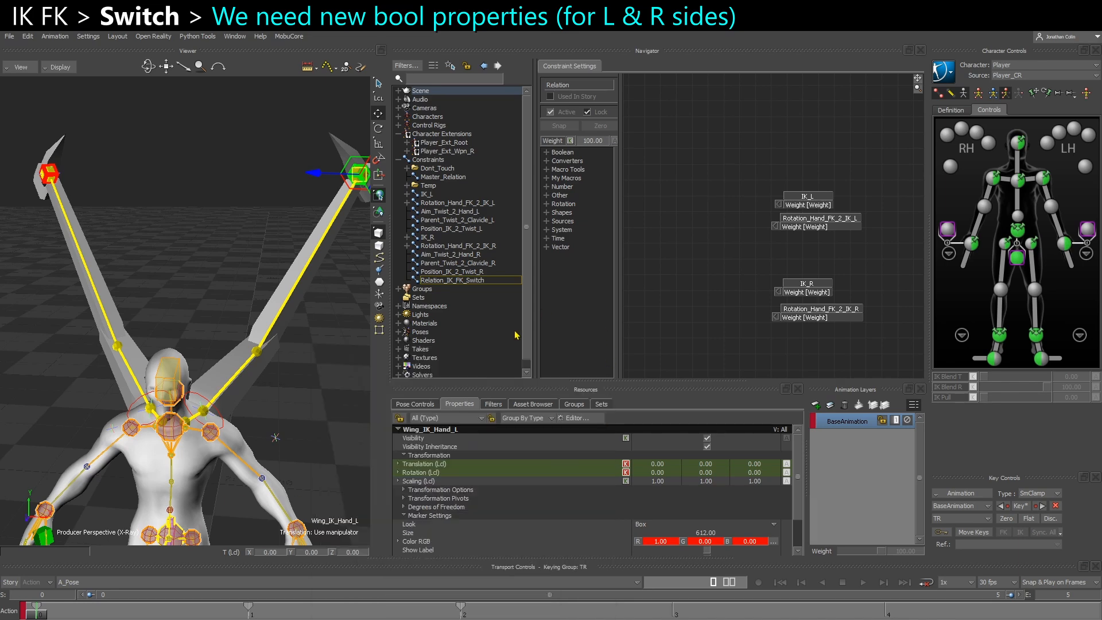
Add a Bool custom property to the Wing_IK_Hand_R marker and close the property editor
left_click(48, 175)
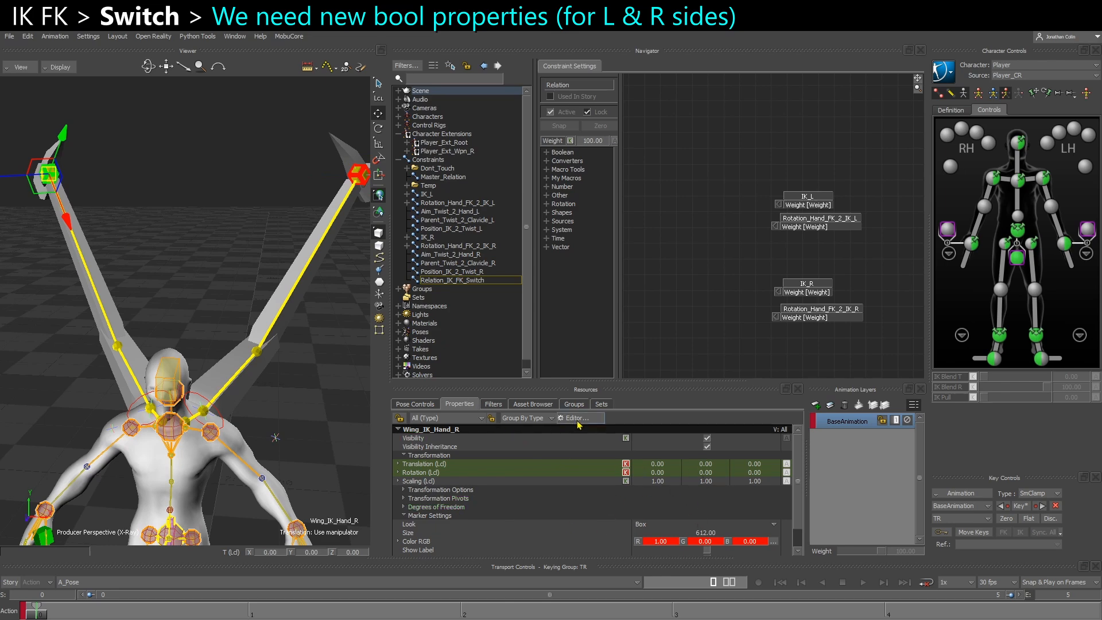
left_click(574, 418)
left_click(465, 430)
left_click(512, 419)
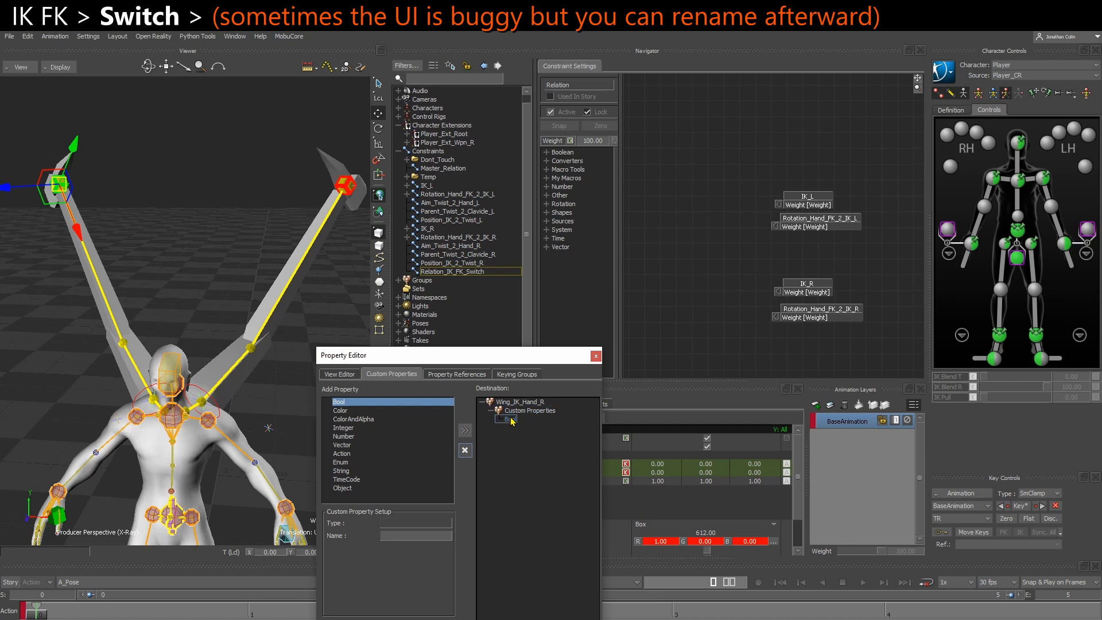
left_click(418, 537)
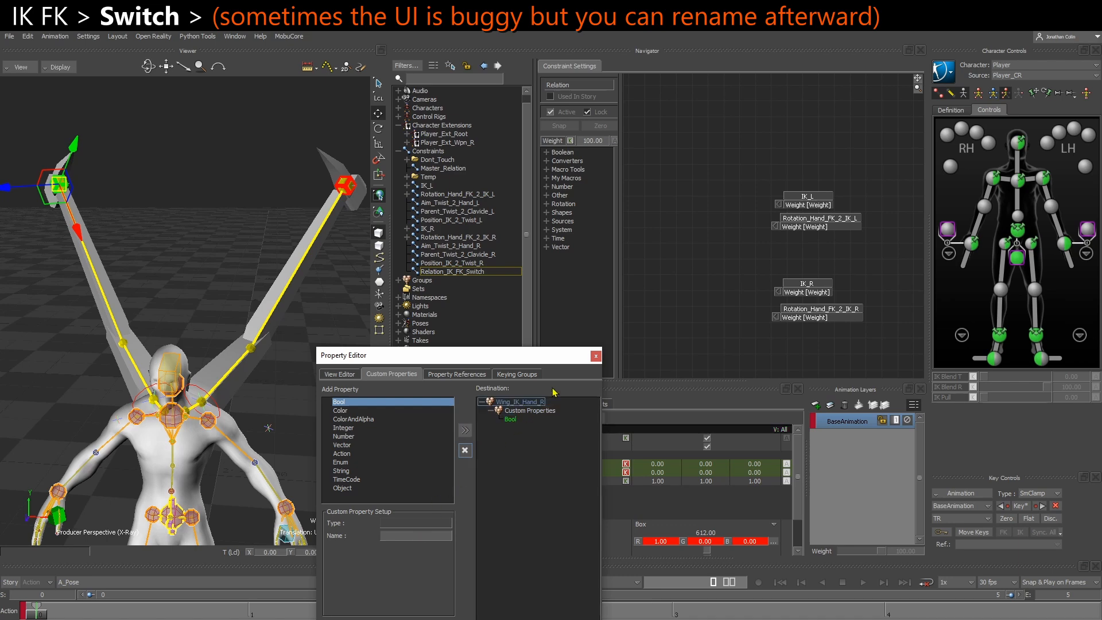
left_click(596, 356)
Rename the Bool custom property on Wing_IK_Hand_R to IK_MODE
scroll(460, 548, "down", 3)
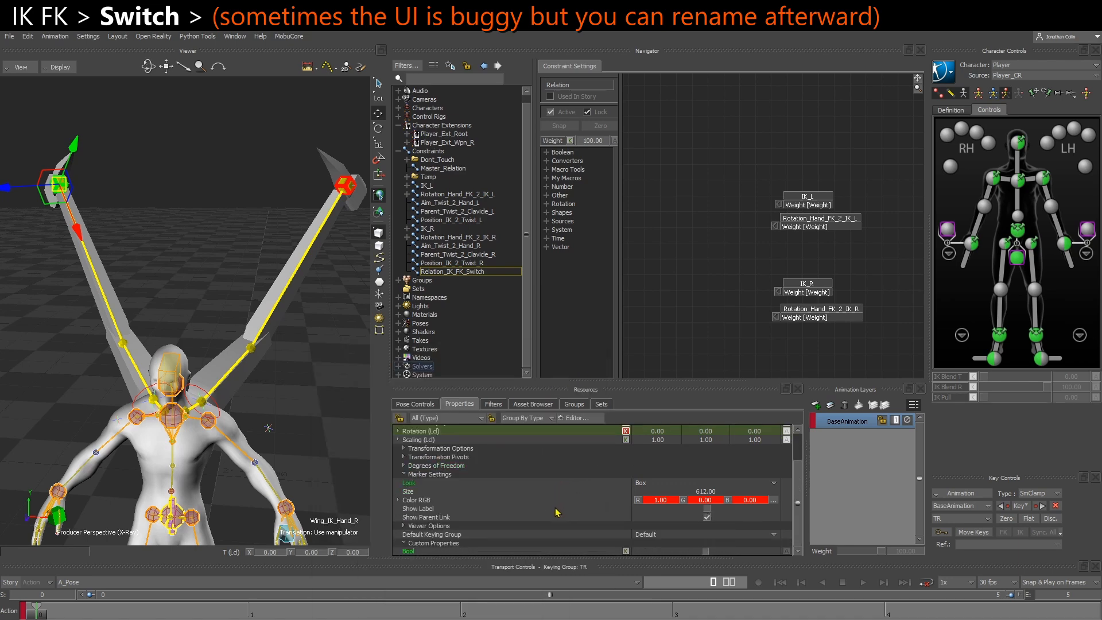
right_click(429, 552)
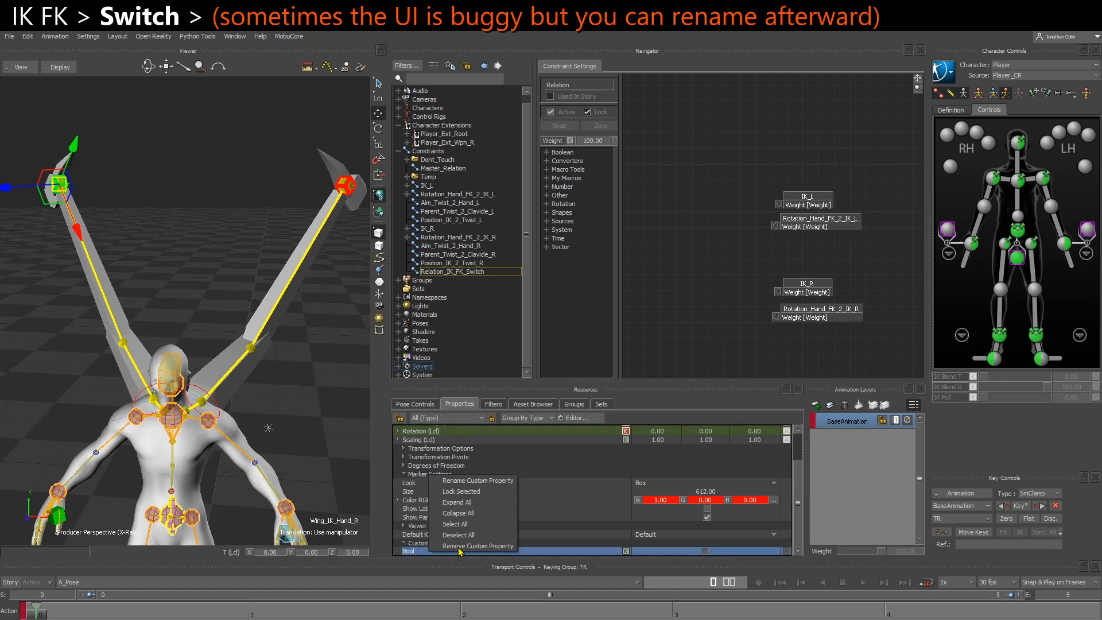
left_click(473, 481)
left_click(511, 361)
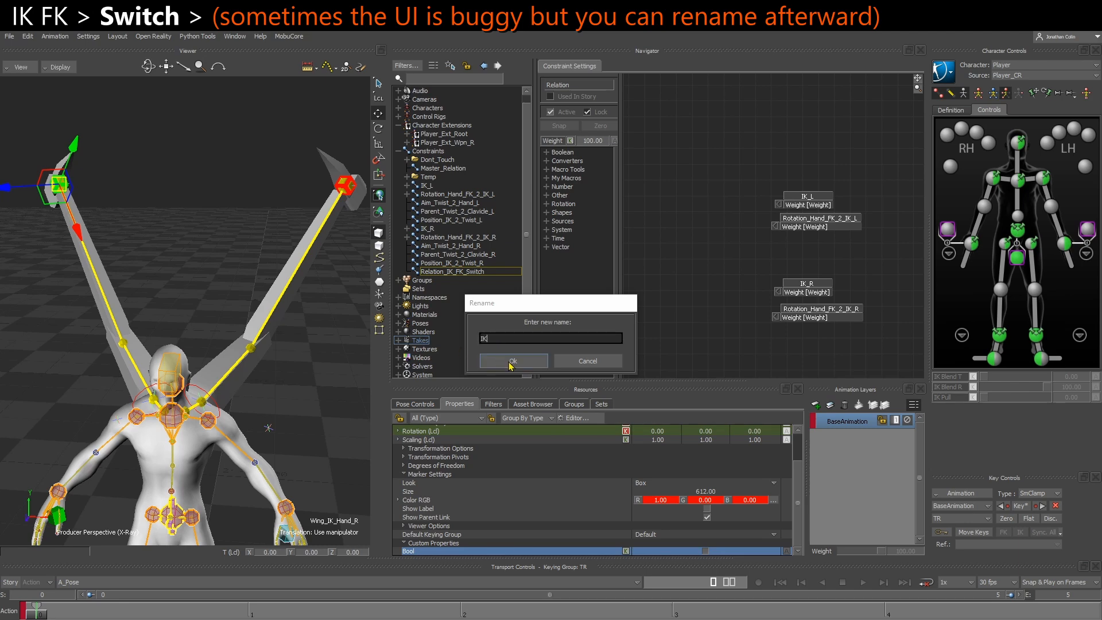
left_click(510, 363)
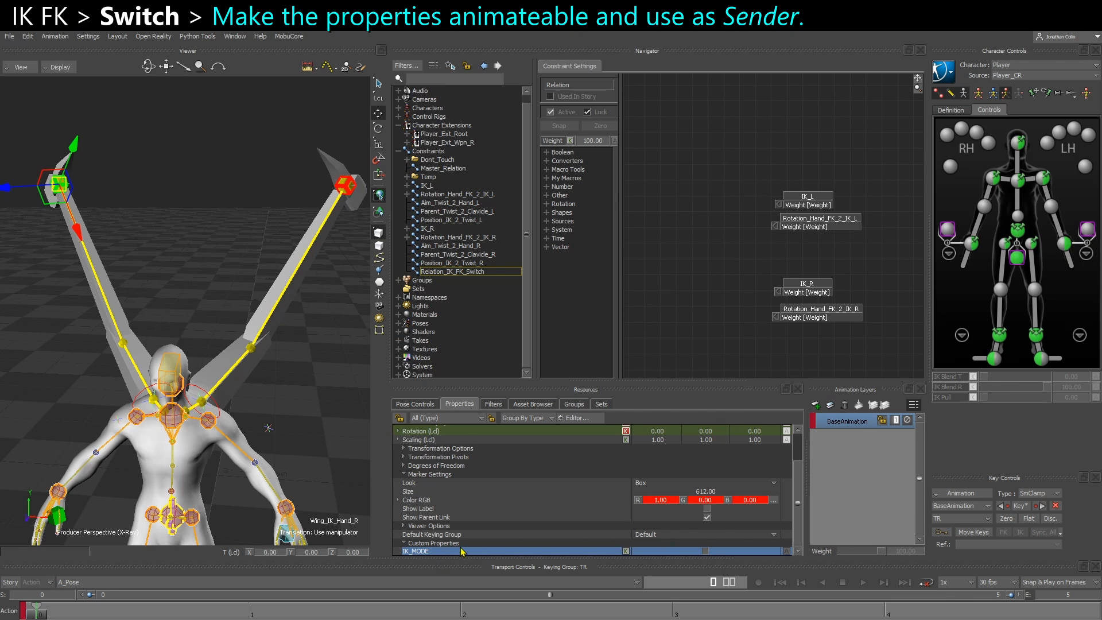
Make the IK_MODE property animatable on both Wing_IK_Hand_R and Wing_IK_Hand_L
left_click(349, 194)
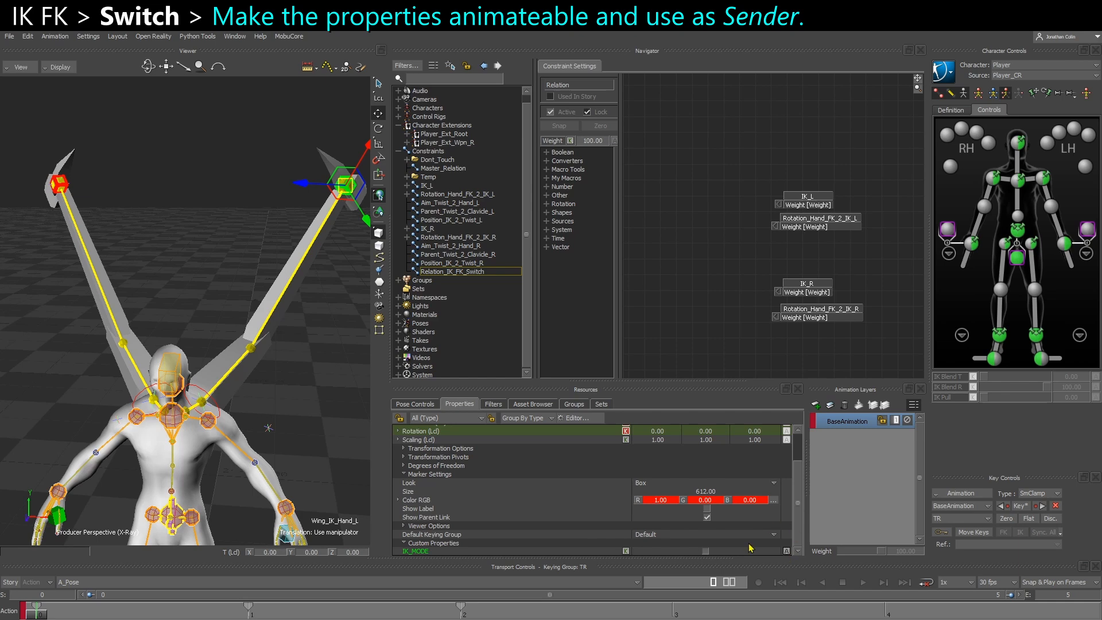
left_click(62, 192)
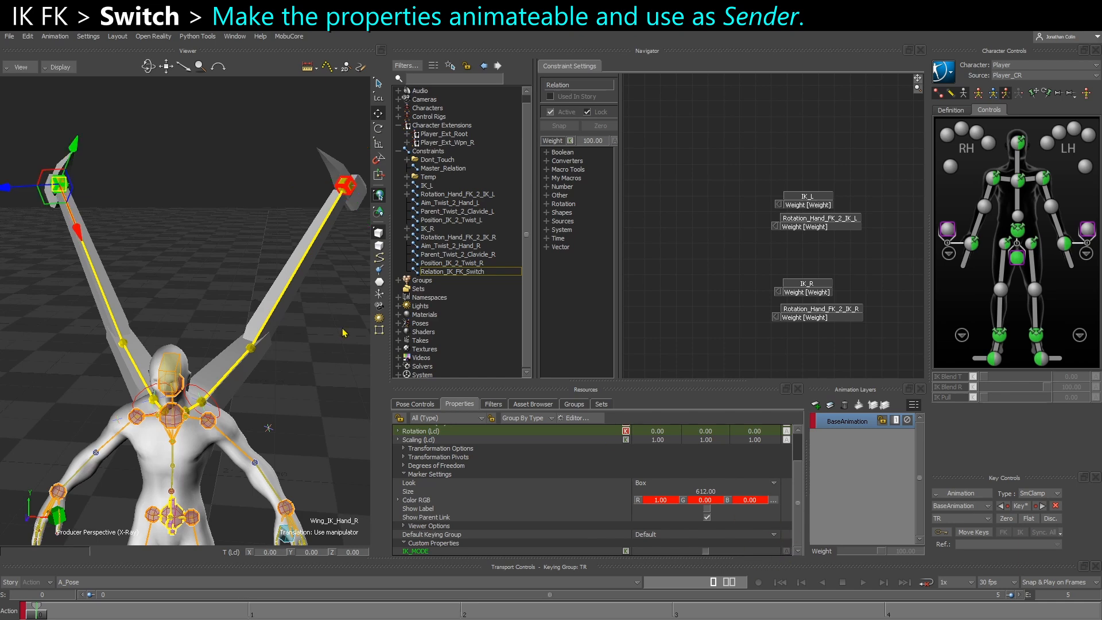
left_click(350, 196)
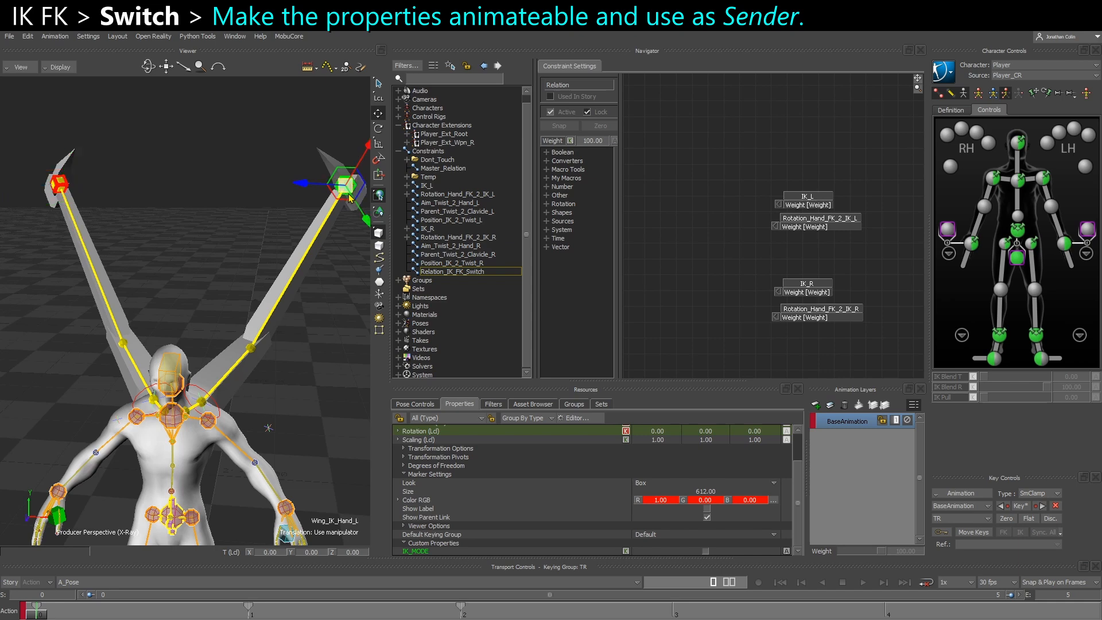
Add the Wing_IK_Hand_L and Wing_IK_Hand_R markers to the relation graph as senders, each beside its side's receivers
left_click(60, 187)
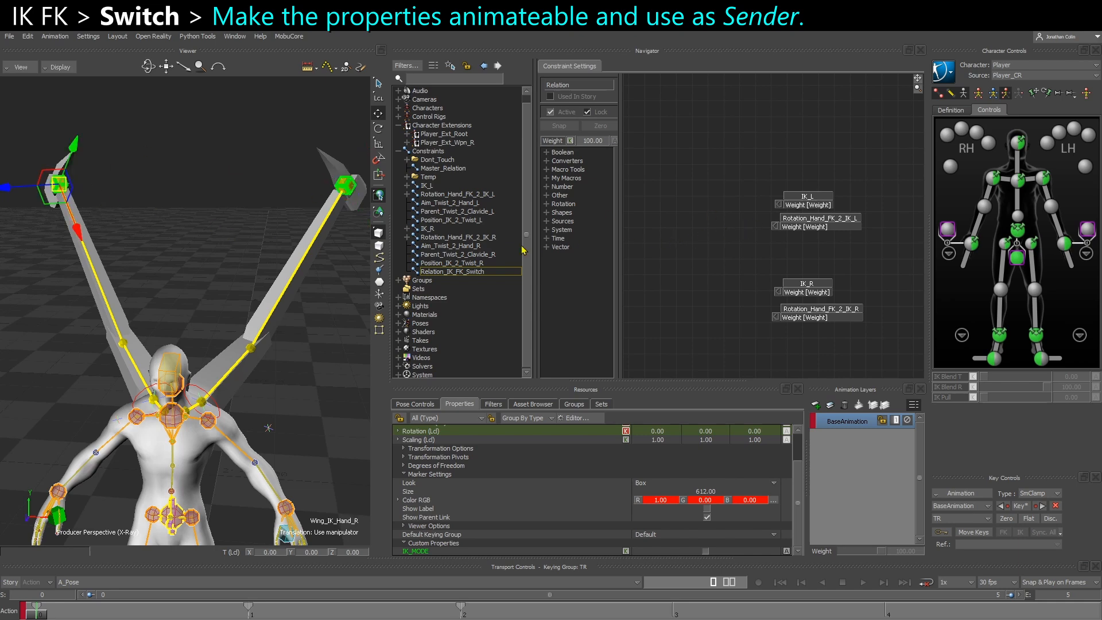
left_click_drag(248, 260, 666, 191, "alt")
left_click(682, 264)
left_click_drag(681, 317, 664, 286)
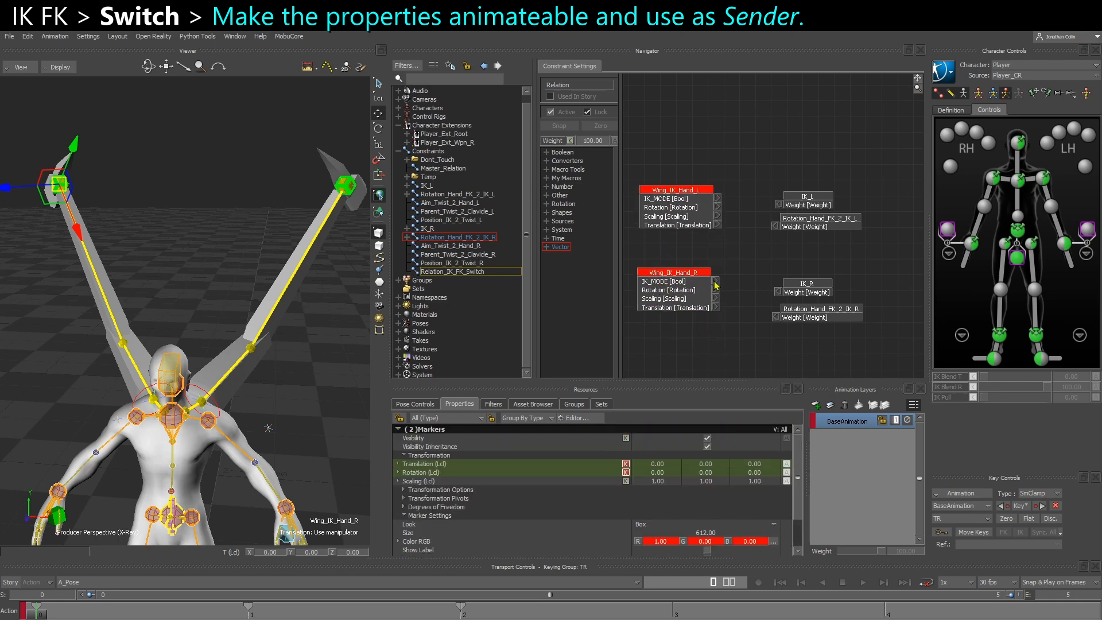
Move the four receiver nodes farther away from the two sender nodes in the relation graph
left_click_drag(802, 347, 897, 194)
scroll(782, 251, "down", 2)
scroll(700, 235, "up", 5)
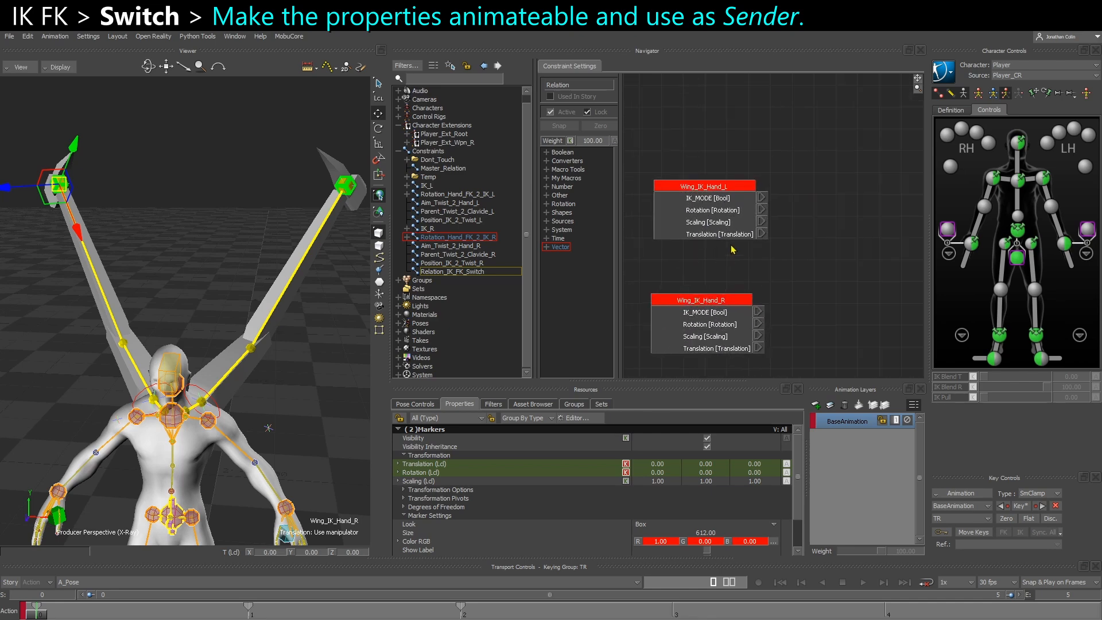
Spread the IK and Rotation_Hand receiver nodes into left and right pairs, leaving room beside them for math nodes
scroll(732, 253, "down", 2)
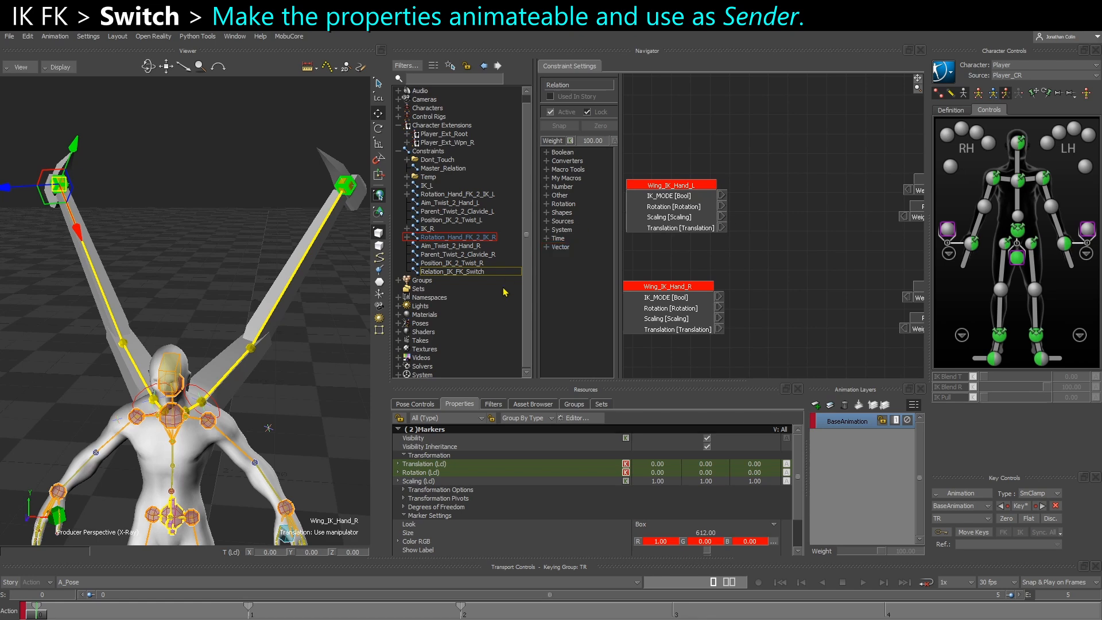
left_click_drag(620, 264, 595, 260)
scroll(719, 254, "down", 1)
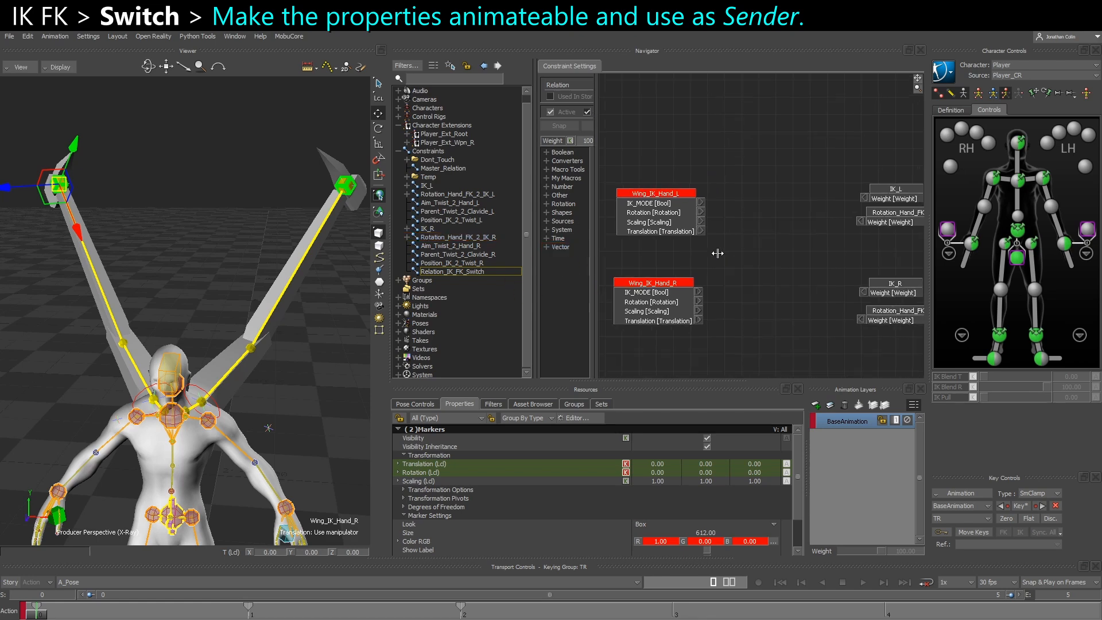
left_click_drag(535, 288, 518, 285)
middle_click_drag(708, 249, 666, 255)
left_click_drag(787, 166, 877, 222)
middle_click_drag(882, 238, 830, 212)
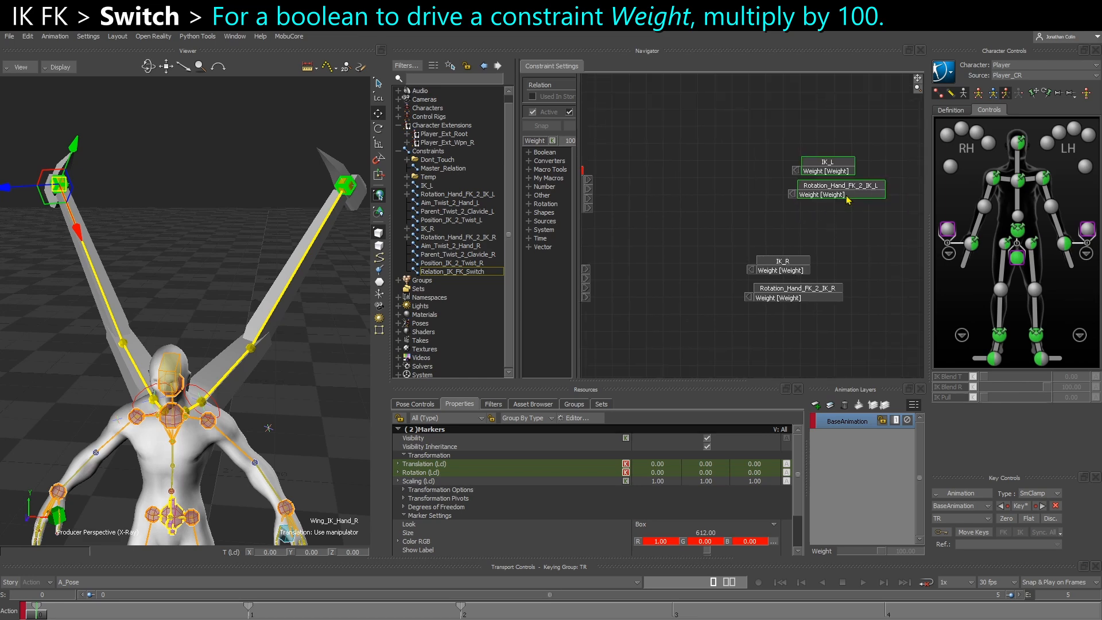
left_click_drag(819, 315, 821, 315)
left_click_drag(794, 295, 869, 321)
left_click_drag(817, 226, 861, 167)
left_click(703, 246)
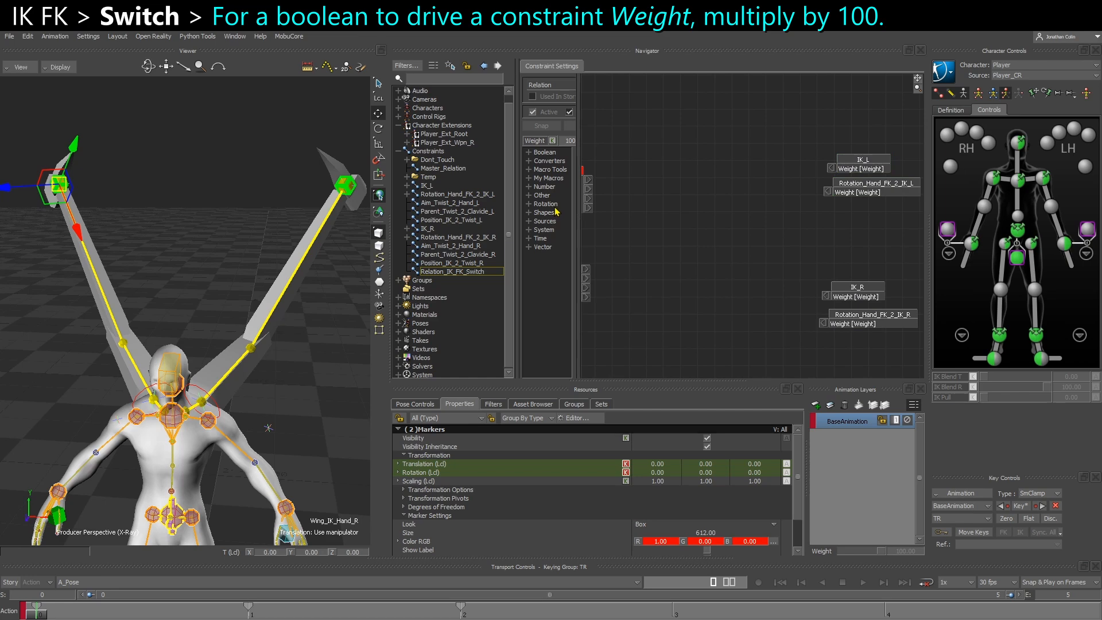
Add a Multiply (a x b) node between the left-side sender and receivers and set its b input to 100
left_click(529, 187)
left_click_drag(577, 294, 629, 294)
scroll(574, 329, "down", 3)
scroll(573, 329, "down", 2)
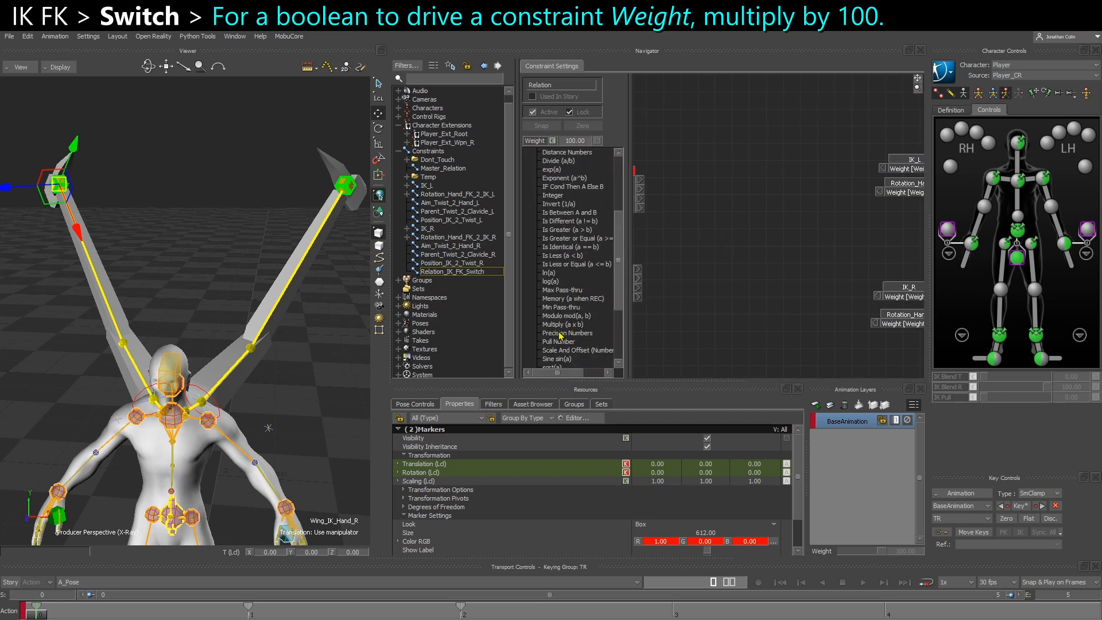
left_click_drag(559, 325, 797, 193)
scroll(761, 184, "down", 1)
right_click(748, 181)
left_click(759, 186)
double_click(759, 197)
type("100")
key("Return")
Connect Wing_IK_Hand_L's IK_MODE to the Multiply node's a input and its result to the weights of IK_L and Rotation_Hand_FK_2_IK_L
left_click_drag(708, 182, 757, 184)
left_click_drag(838, 152, 821, 182)
left_click_drag(734, 239, 802, 201, "shift")
Duplicate the Multiply node for the right side, place it beside the right receivers and set its b input to 100
left_click(781, 140)
key("ctrl+c")
key("ctrl+v")
left_click_drag(712, 295, 754, 266, "shift")
right_click(755, 258)
left_click(762, 264)
Connect Wing_IK_Hand_R's IK_MODE through the duplicated Multiply node to the weights of IK_R and Rotation_Hand_FK_2_IK_R
left_click_drag(737, 225, 785, 262)
left_click_drag(712, 242, 709, 273)
left_click_drag(834, 271, 757, 266, "shift")
left_click_drag(833, 306, 857, 256)
left_click_drag(859, 263, 853, 258)
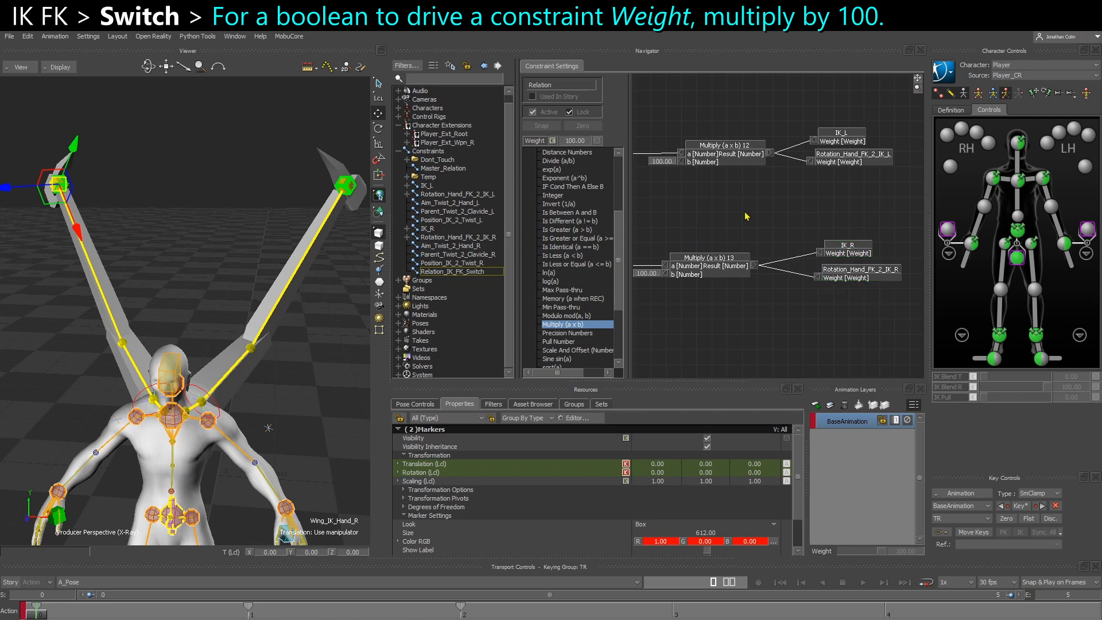
Collapse the Wing_IK_Hand_L and Wing_IK_Hand_R sender nodes to their IK_MODE output and move both closer to the Multiply nodes
left_click_drag(747, 213, 850, 201, "shift")
left_click_drag(778, 200, 772, 203, "ctrl")
scroll(682, 171, "up", 1)
right_click(700, 157)
left_click(755, 172)
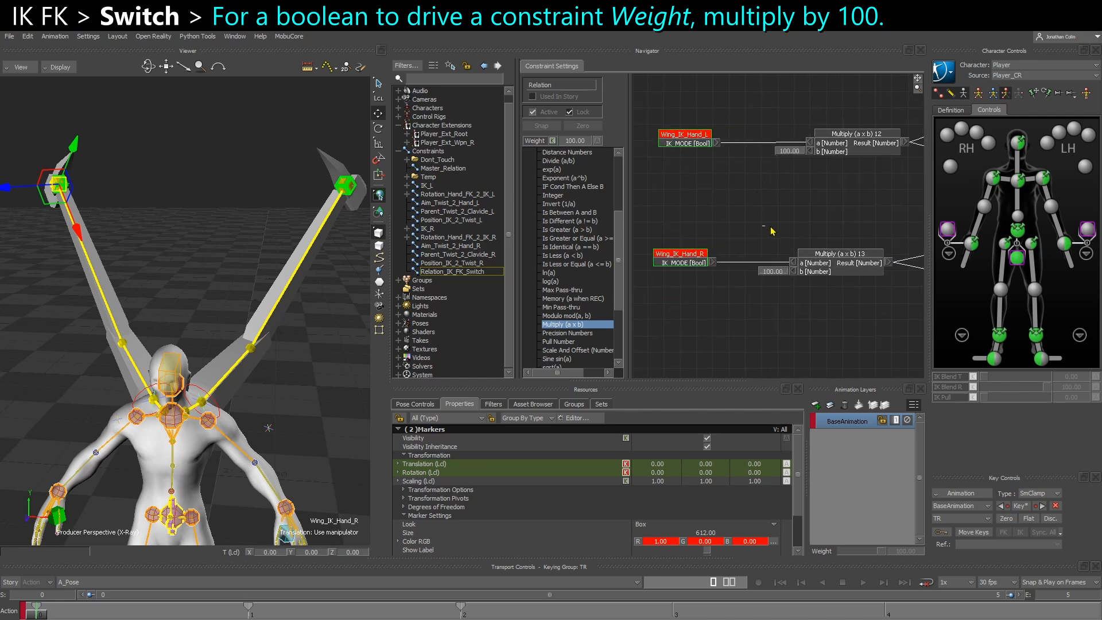
left_click_drag(681, 145, 697, 146)
left_click_drag(687, 260, 697, 262)
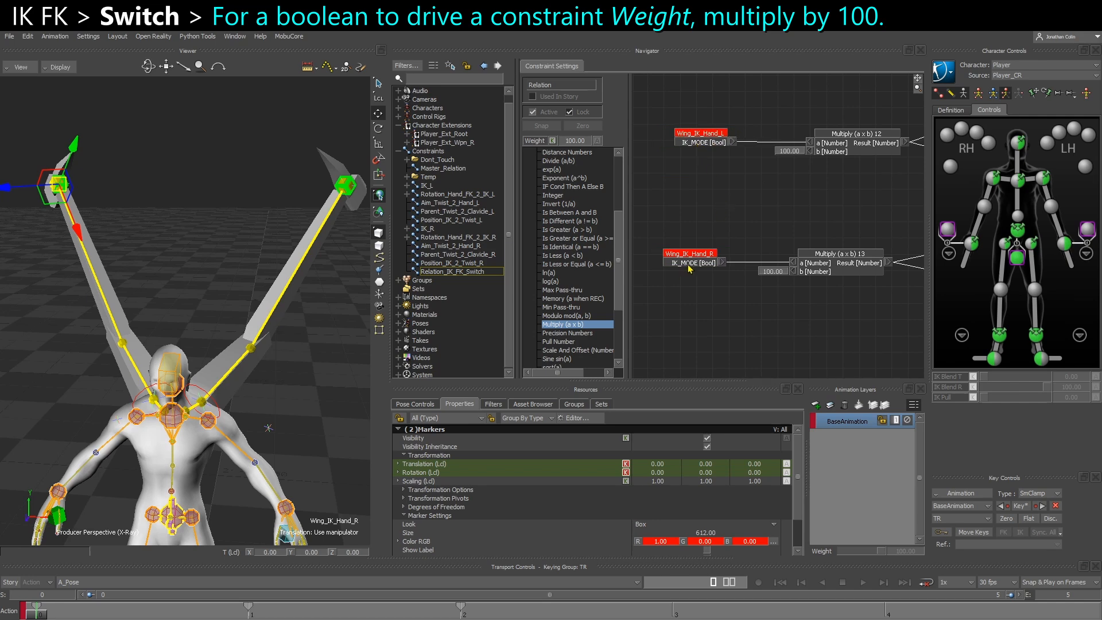
left_click_drag(817, 220, 812, 218)
left_click_drag(812, 219, 806, 219, "ctrl")
left_click_drag(806, 218, 736, 255, "shift")
Add the Wing_IK_Hand_R and Wing_IK_Hand_L markers to the Master_Relation graph as receivers
scroll(626, 551, "down", 3)
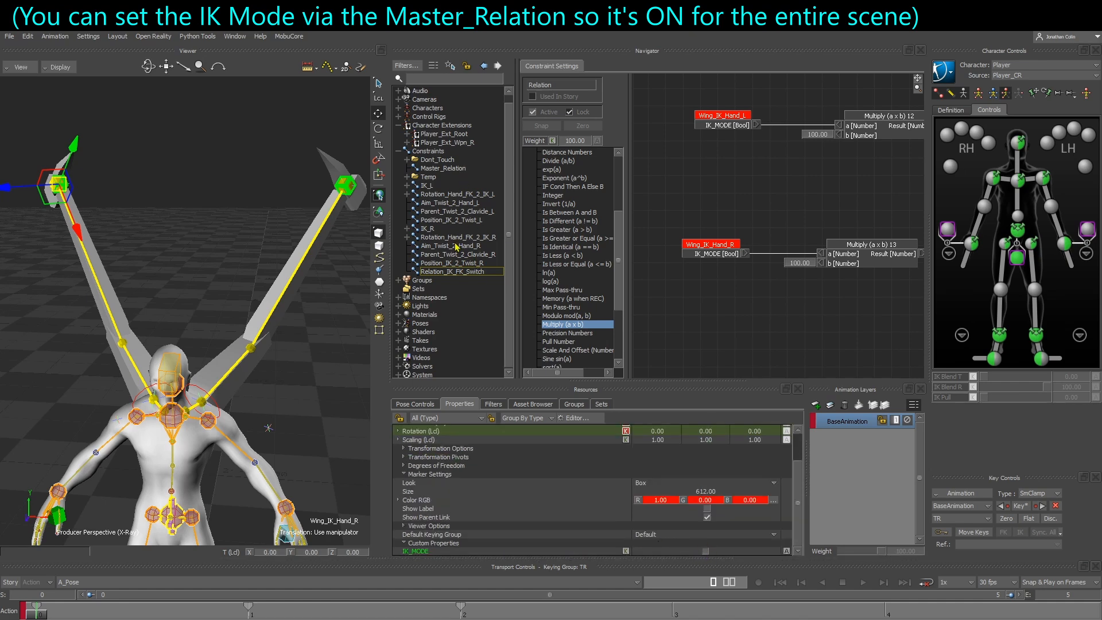
left_click(454, 271)
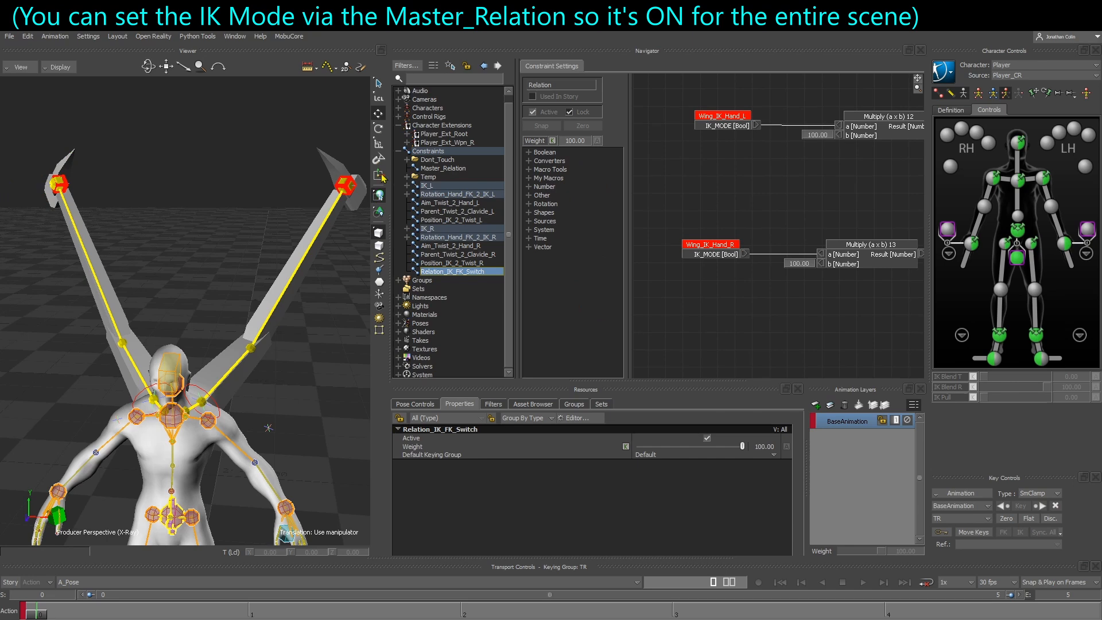
left_click(439, 168)
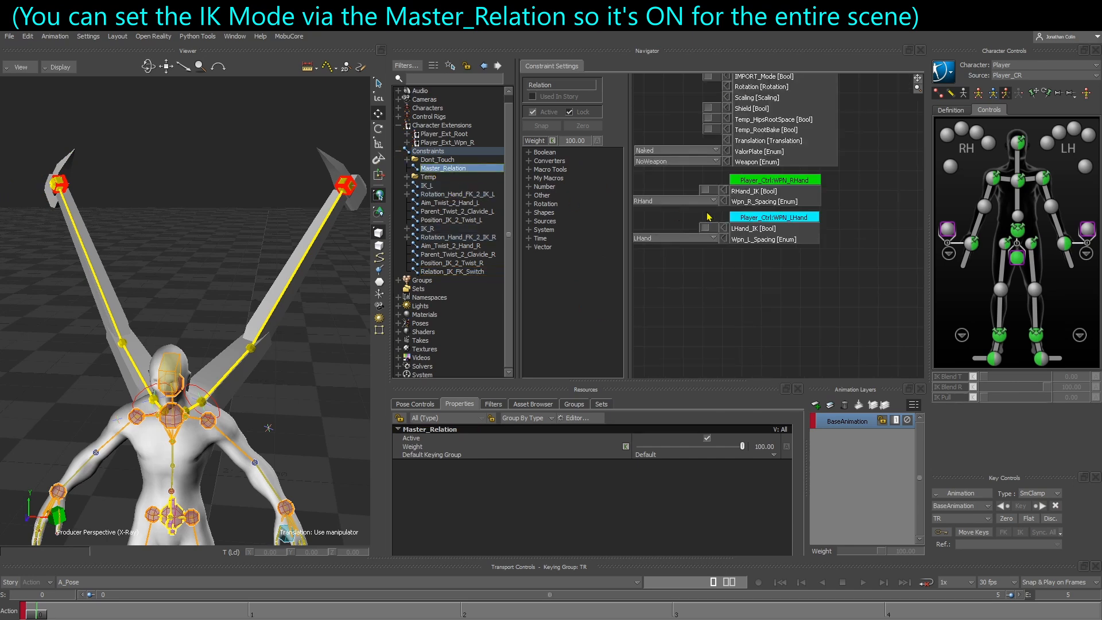
left_click_drag(720, 264, 774, 357, "shift")
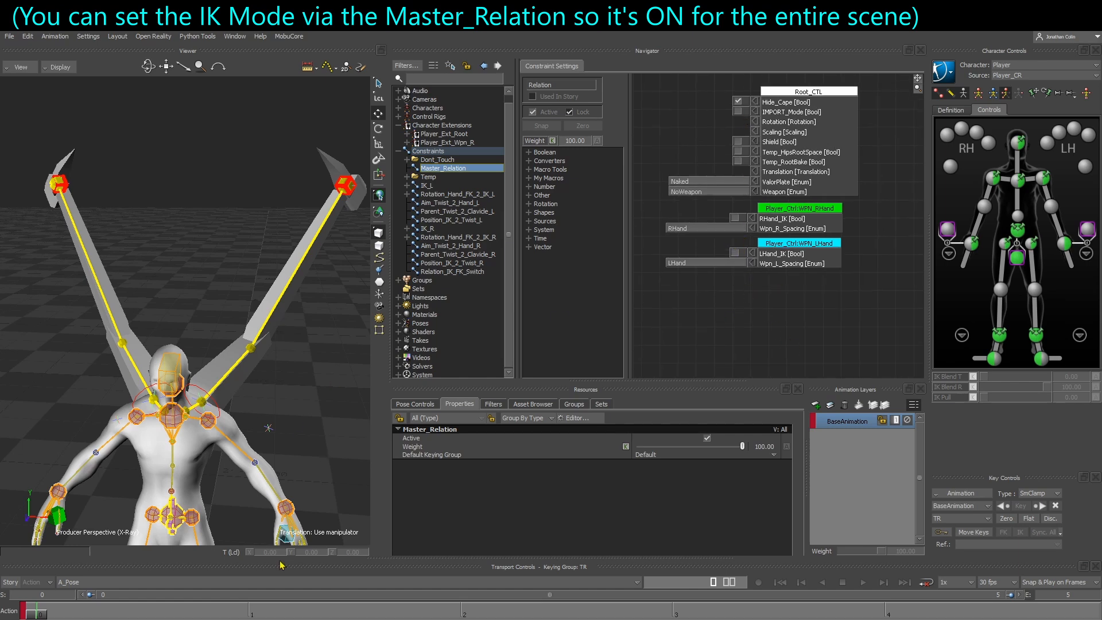
left_click(77, 582)
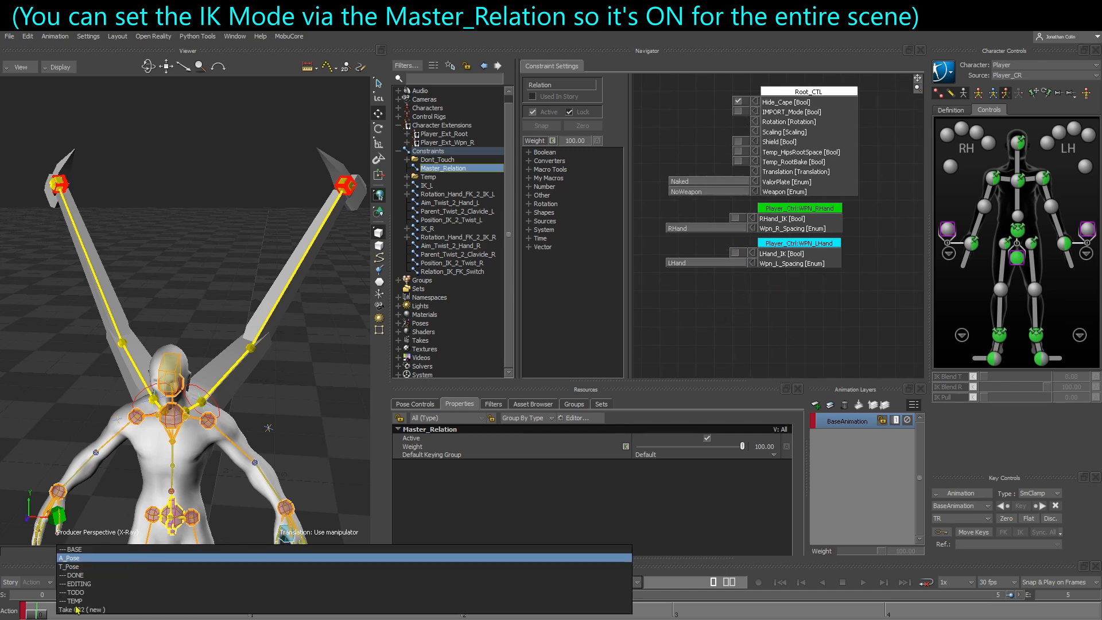
left_click(51, 416)
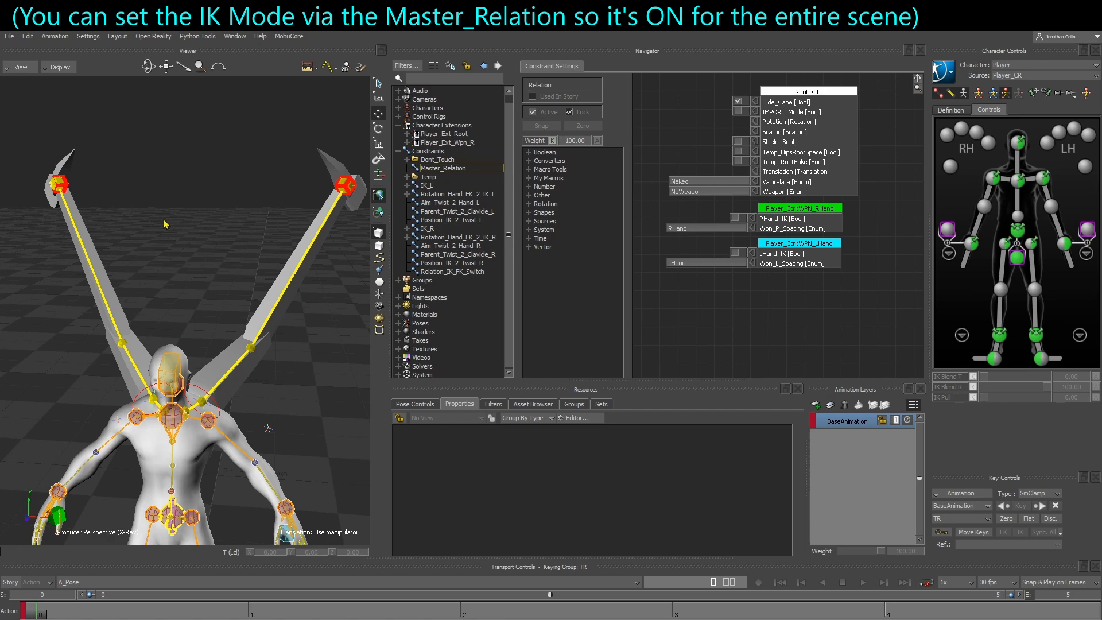
left_click(62, 184)
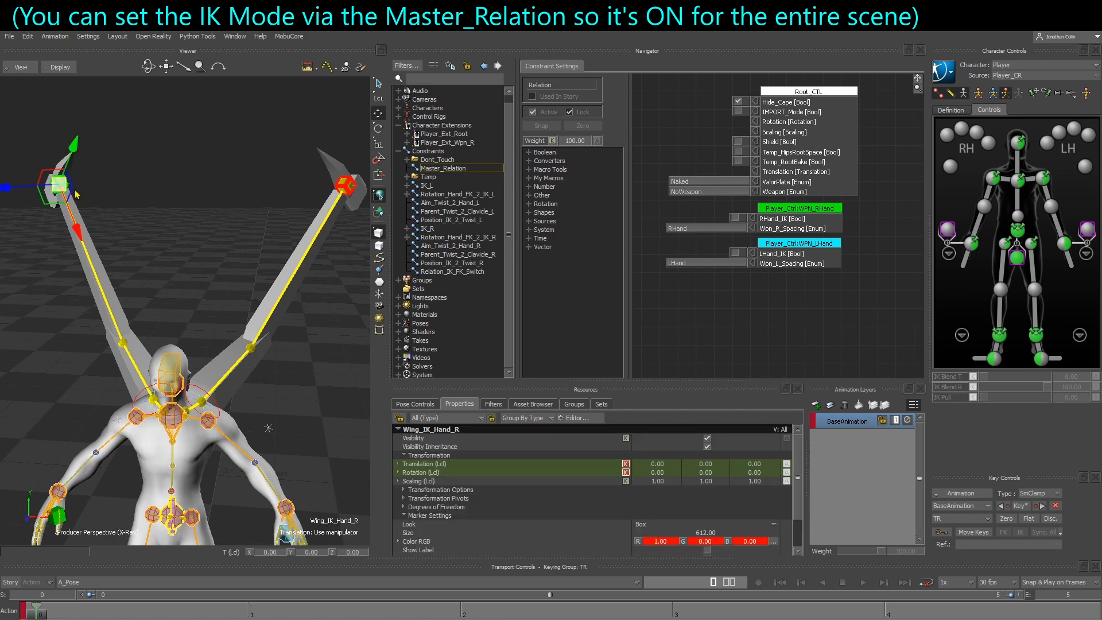
left_click(345, 188, "shift")
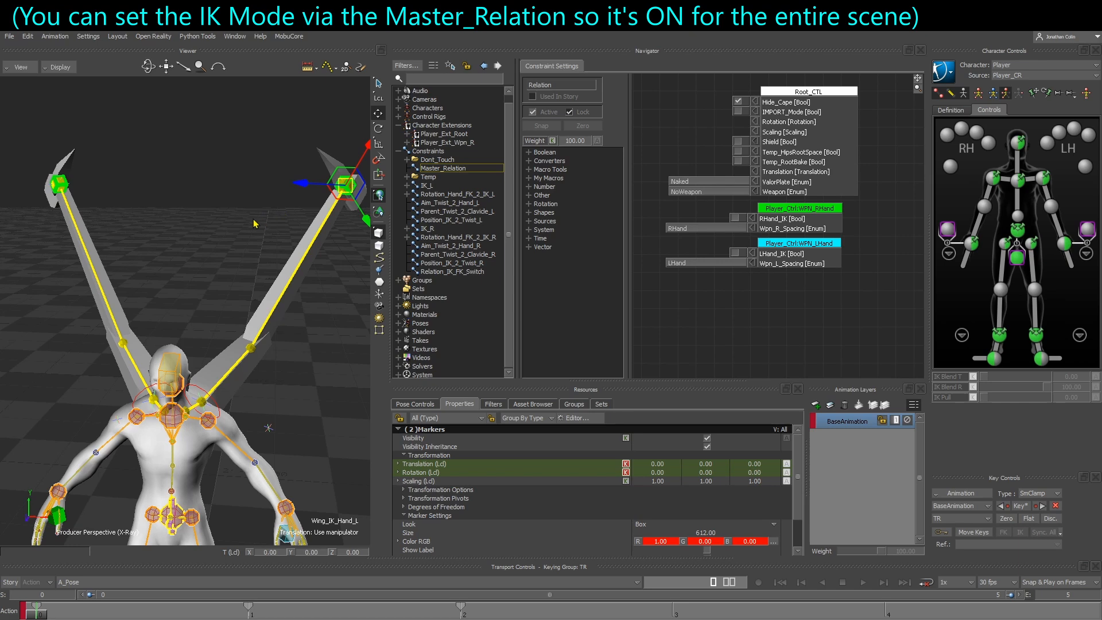
left_click_drag(228, 220, 737, 310, "alt")
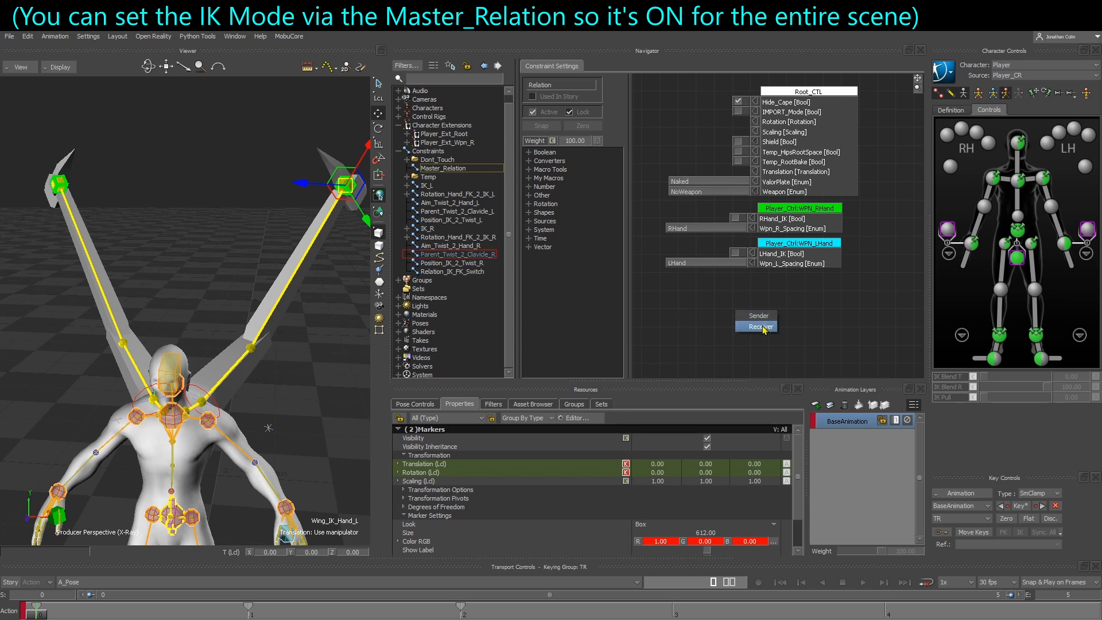
left_click(760, 327)
Stack the Wing_IK_Hand_L and Wing_IK_Hand_R receiver nodes beneath the weapon hand nodes in Master_Relation
left_click_drag(682, 374, 675, 314, "shift")
left_click_drag(743, 275, 742, 379)
left_click_drag(743, 350, 739, 340, "shift")
left_click_drag(667, 315, 786, 368)
left_click_drag(780, 364, 799, 274)
left_click_drag(704, 268, 734, 313, "shift")
left_click(734, 313)
Add a set value to the IK_MODE input of both wing hand receivers and enable it for Wing_IK_Hand_L
right_click(766, 260)
left_click(777, 267)
right_click(766, 316)
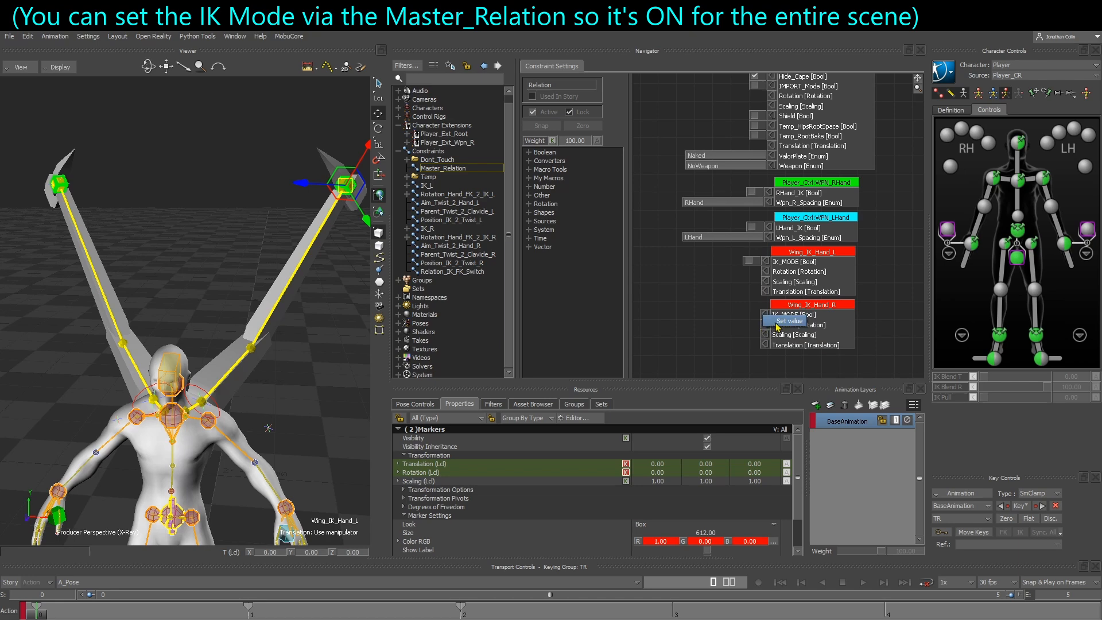
left_click(776, 323)
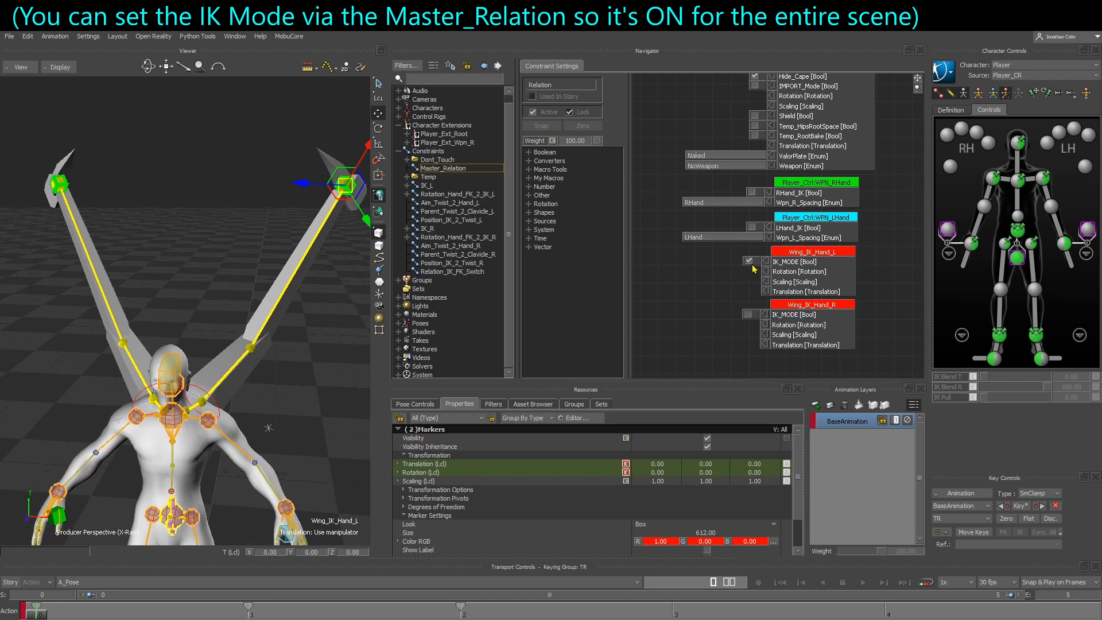
Display the live values in Relation_IK_FK_Switch and compare both IK_MODE outputs with the settings in Master_Relation
left_click(429, 272)
right_click(722, 201)
left_click(733, 207)
scroll(720, 188, "up", 3)
middle_click_drag(733, 253, 764, 194)
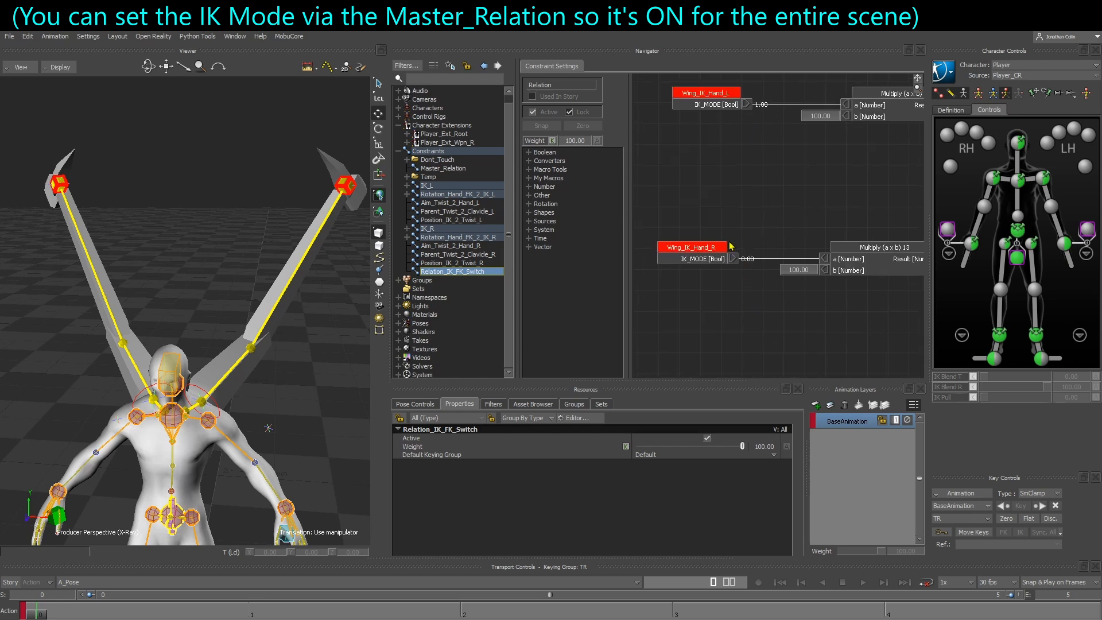
left_click(440, 168)
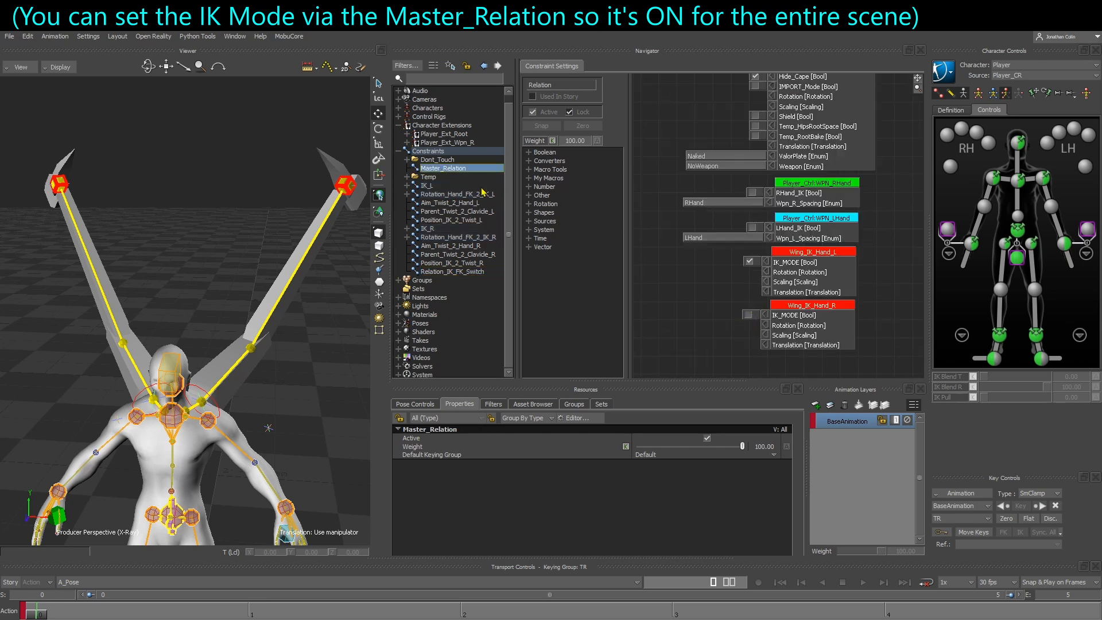
left_click(440, 272)
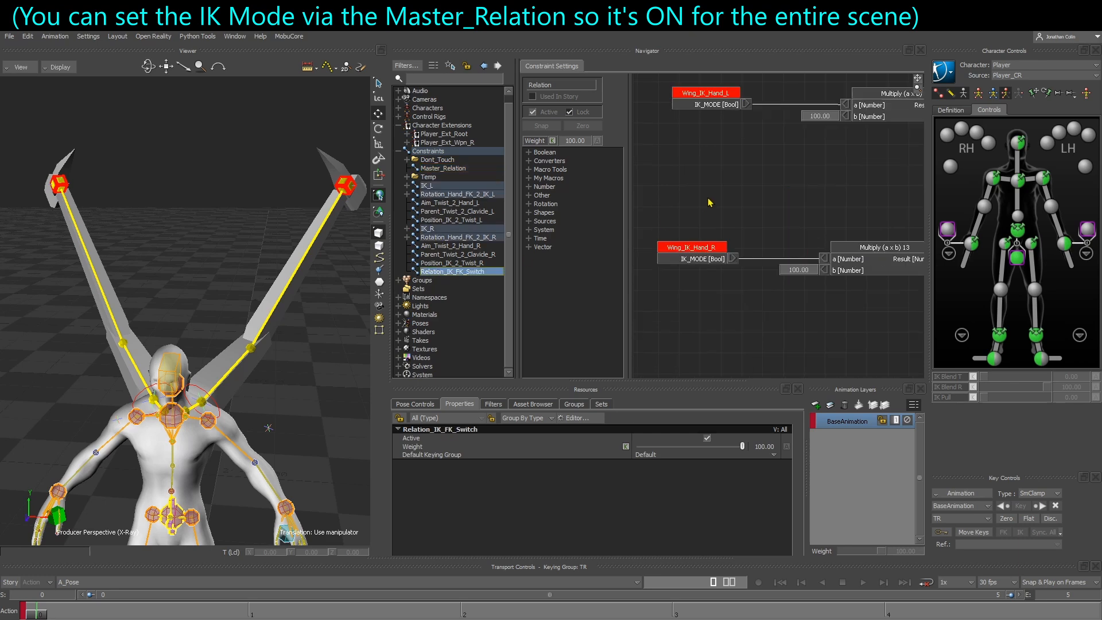
Trace the live values through both Multiply nodes to the receivers, and check the weights of IK_L and Rotation_Hand_FK_2_IK_L
right_click(749, 173)
left_click(769, 181)
left_click_drag(791, 203, 750, 208, "shift")
left_click_drag(797, 139, 781, 138)
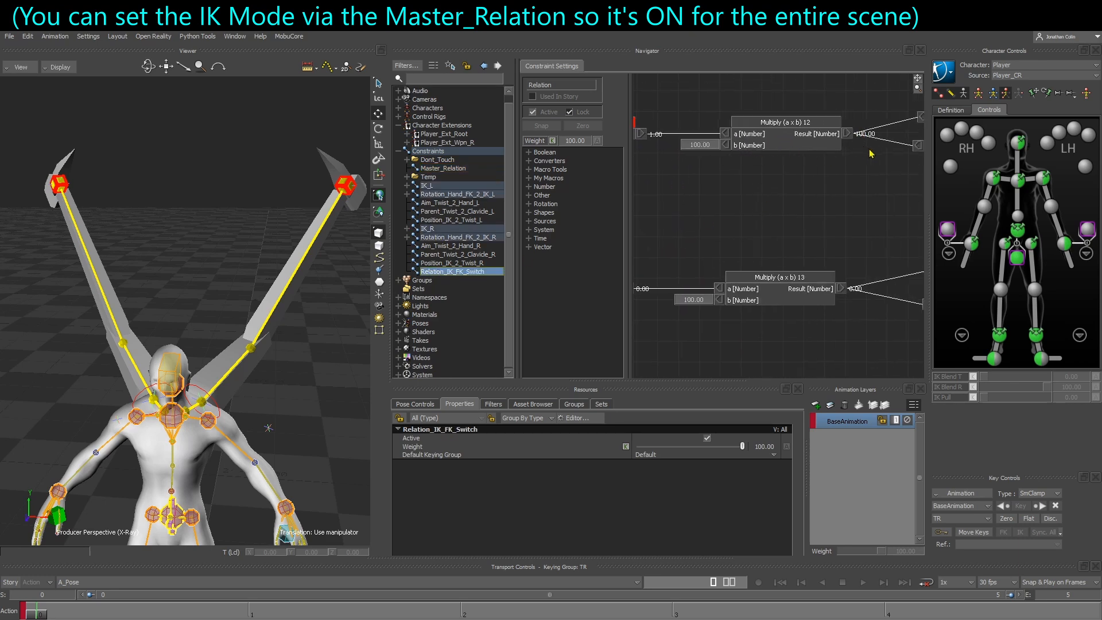
left_click_drag(866, 294, 709, 314, "shift")
left_click_drag(802, 211, 839, 96)
left_click(442, 186)
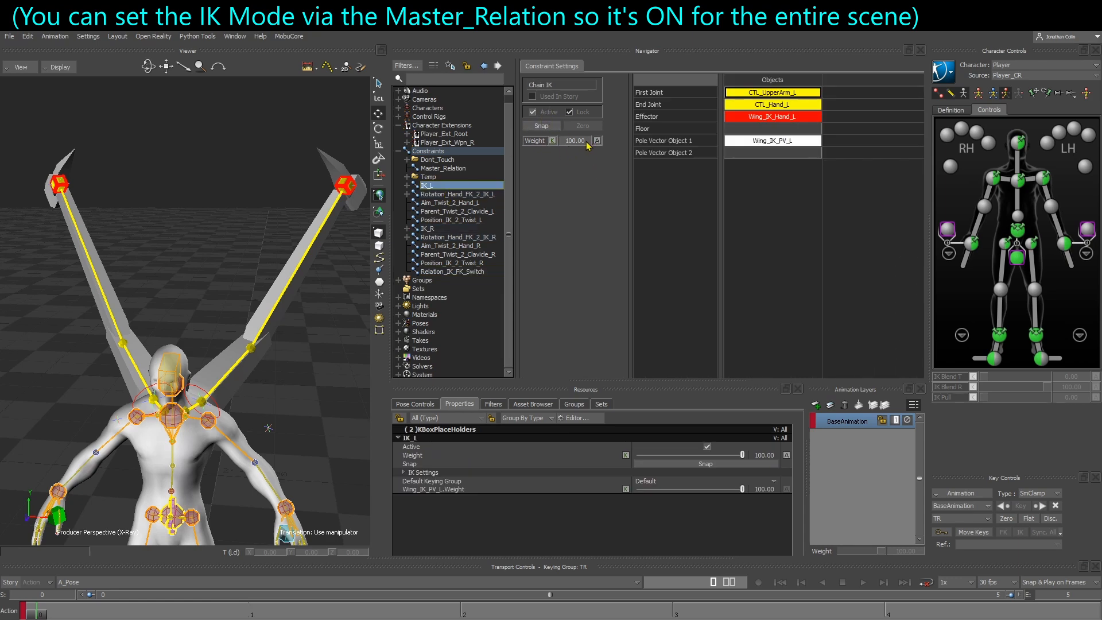
left_click(468, 195)
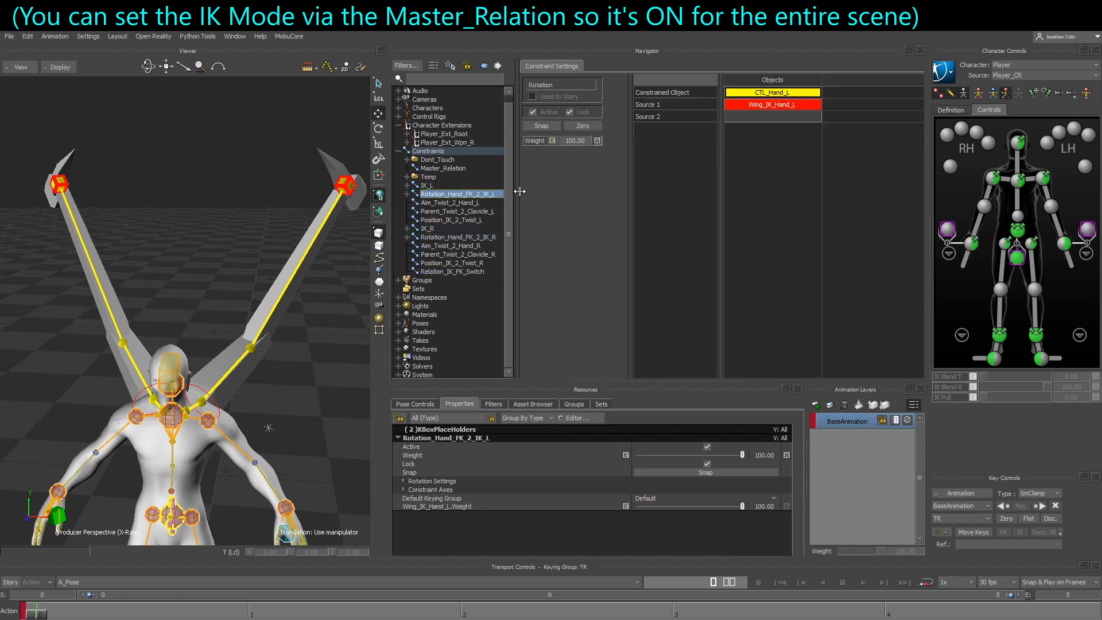
Test-move Wing_IK_Hand_L and Wing_IK_Hand_R one after the other, undoing each move
left_click(348, 201)
left_click_drag(348, 201, 290, 223)
key("ctrl+z")
left_click(60, 190)
left_click_drag(61, 192, 122, 227)
key("ctrl+z")
Move Wing_IK_Hand_R away from the right wing tip to test how its wing reacts with IK_MODE off
left_click_drag(119, 264, 182, 290, "ctrl+shift")
left_click_drag(80, 209, 205, 229)
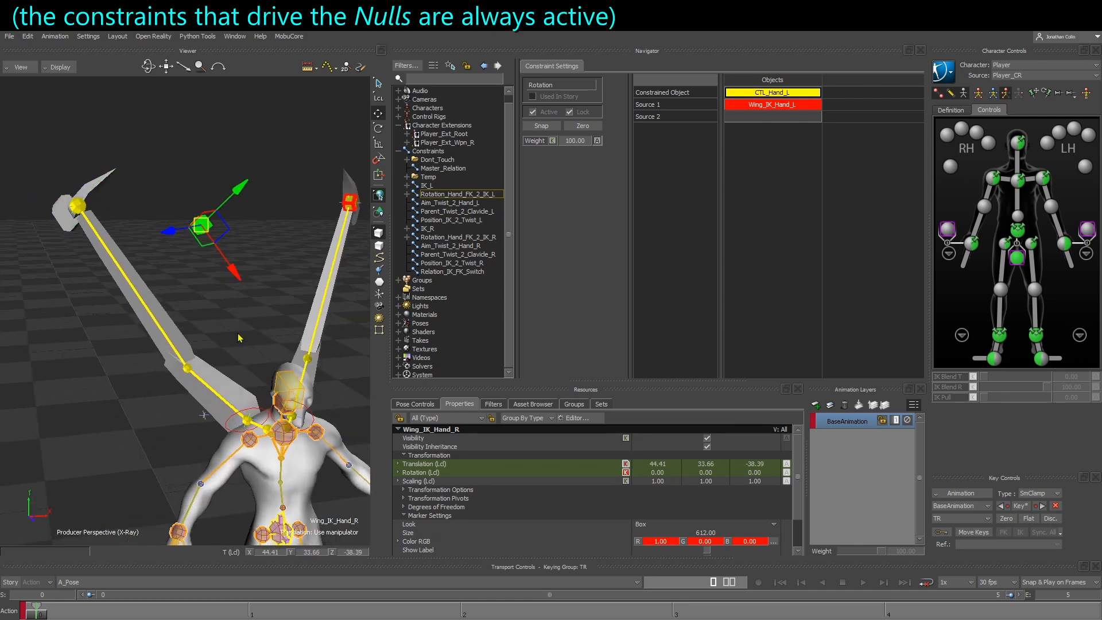
left_click_drag(229, 335, 261, 426)
left_click_drag(262, 426, 247, 444, "ctrl+shift")
left_click_drag(201, 226, 223, 241)
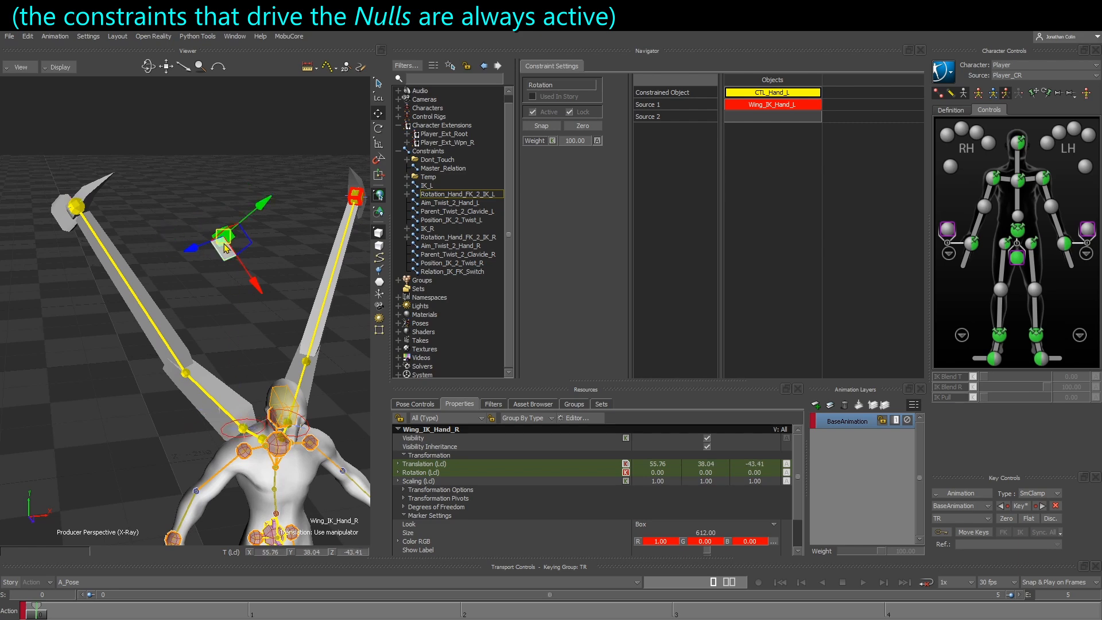
left_click_drag(240, 323, 232, 312, "ctrl+shift")
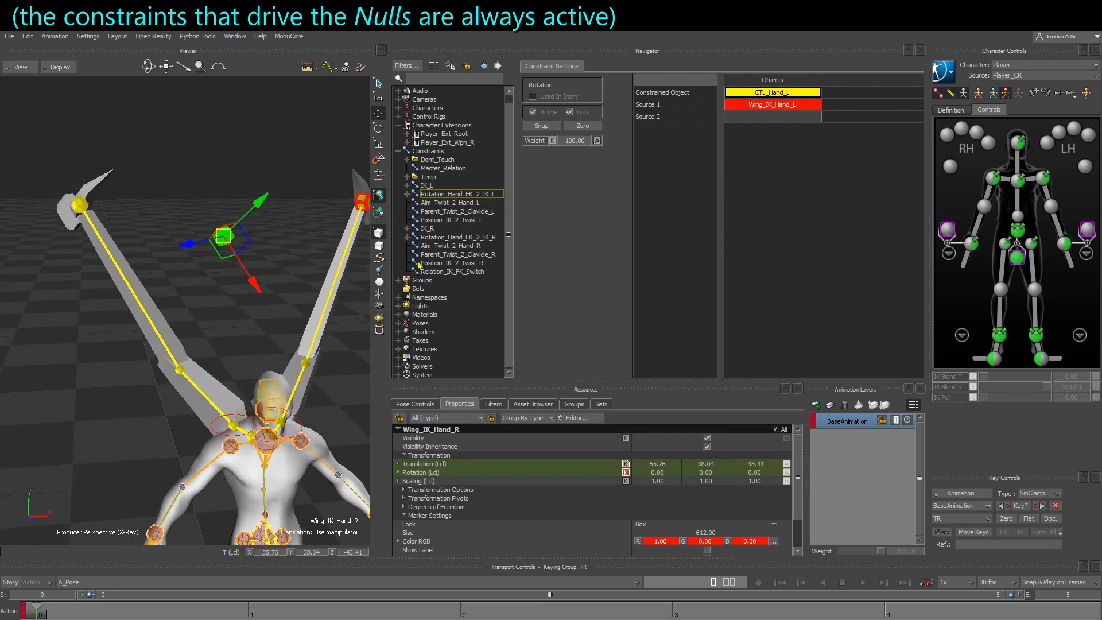
Toggle IK_MODE for Wing_IK_Hand_R in Master_Relation and inspect the right wing
left_click(439, 169)
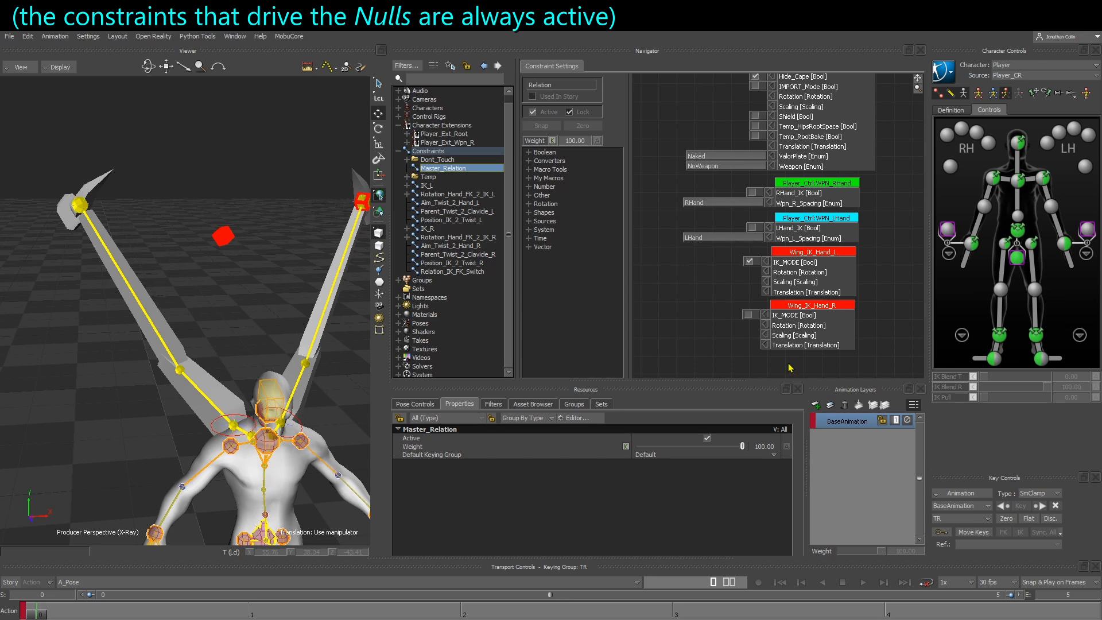
left_click(750, 316)
left_click_drag(155, 381, 218, 372, "ctrl+shift")
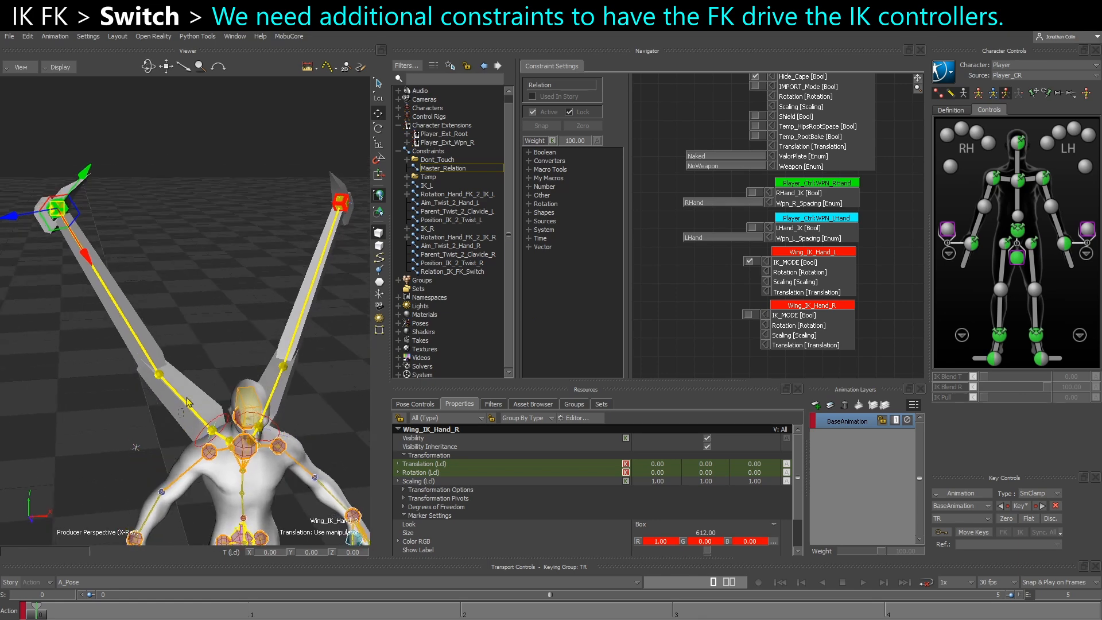
Test-rotate the CTL_UpperArm_R control of the right wing and undo the rotation
left_click(188, 403)
key("e")
left_click_drag(229, 434, 258, 426)
key("ctrl+z")
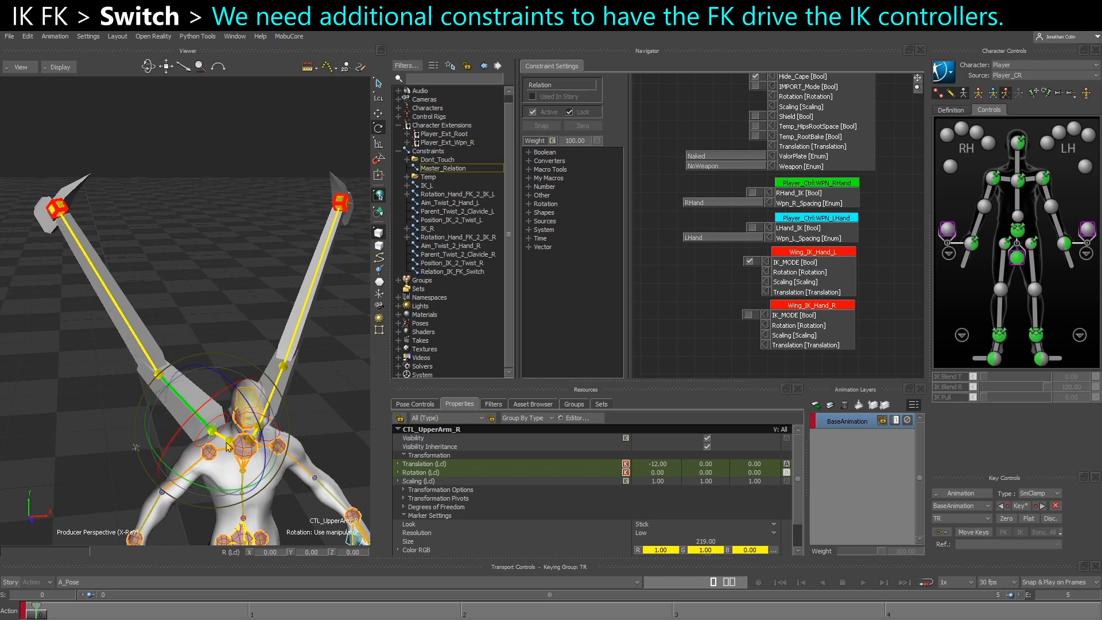
Examine the left wing and its Wing_IK_Hand_L controller up close
left_click_drag(259, 481, 195, 489)
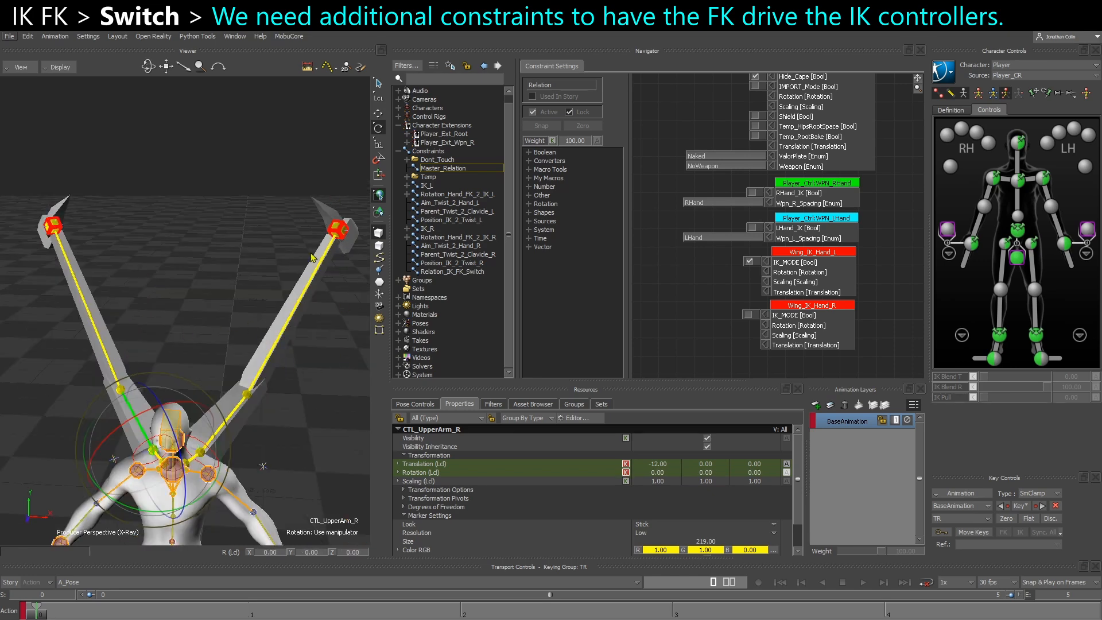
middle_click_drag(307, 261, 276, 258, "alt")
right_click_drag(276, 259, 313, 278, "alt")
middle_click_drag(313, 278, 308, 280, "alt")
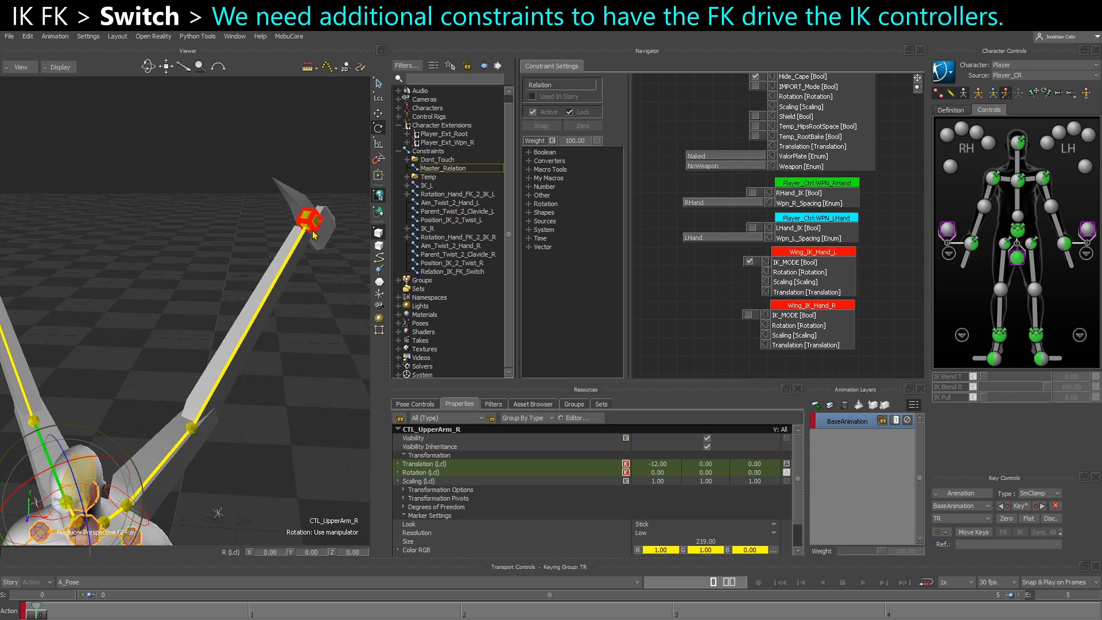
left_click(309, 221)
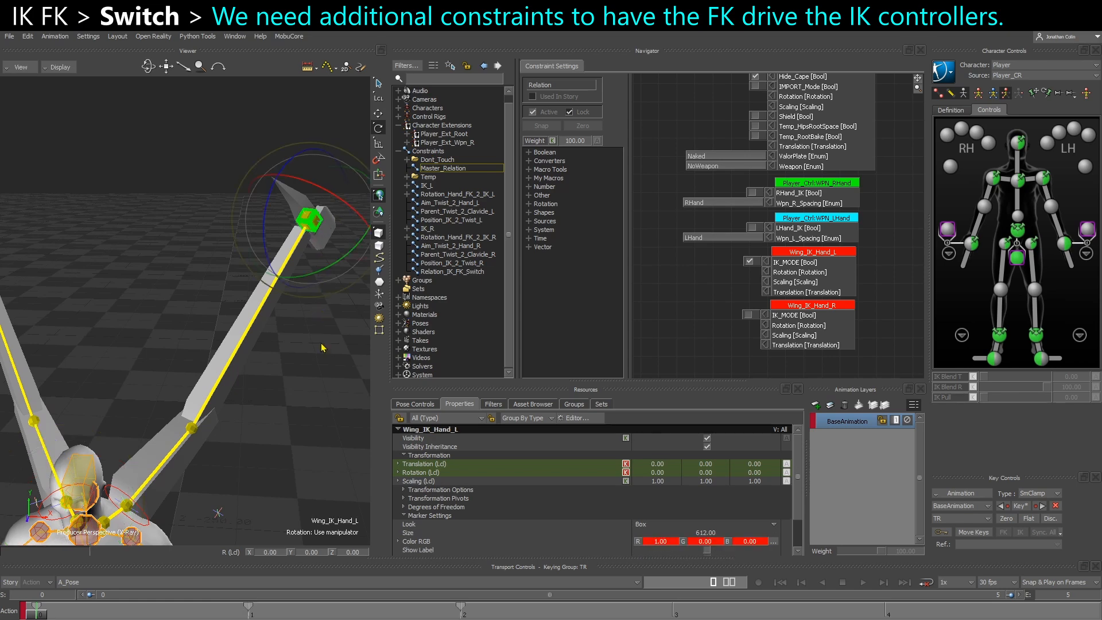
left_click(312, 365)
Rotate CTL_UpperArm_R so the right FK chain swings away from Wing_IK_Hand_R, and select CTL_Hand_R
left_click_drag(80, 378, 192, 408, "shift")
left_click(187, 484)
left_click_drag(230, 534, 270, 533)
left_click(130, 184)
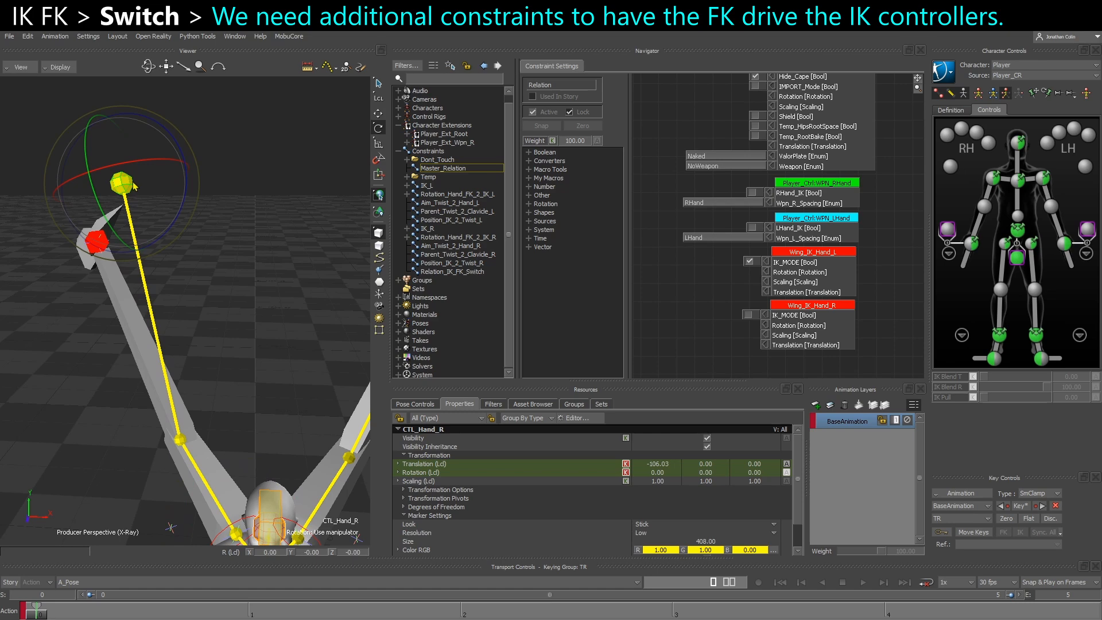
Rotate the CTL_Hand_R control to about 3.30, -6.28, 2.75
left_click_drag(133, 184, 153, 206)
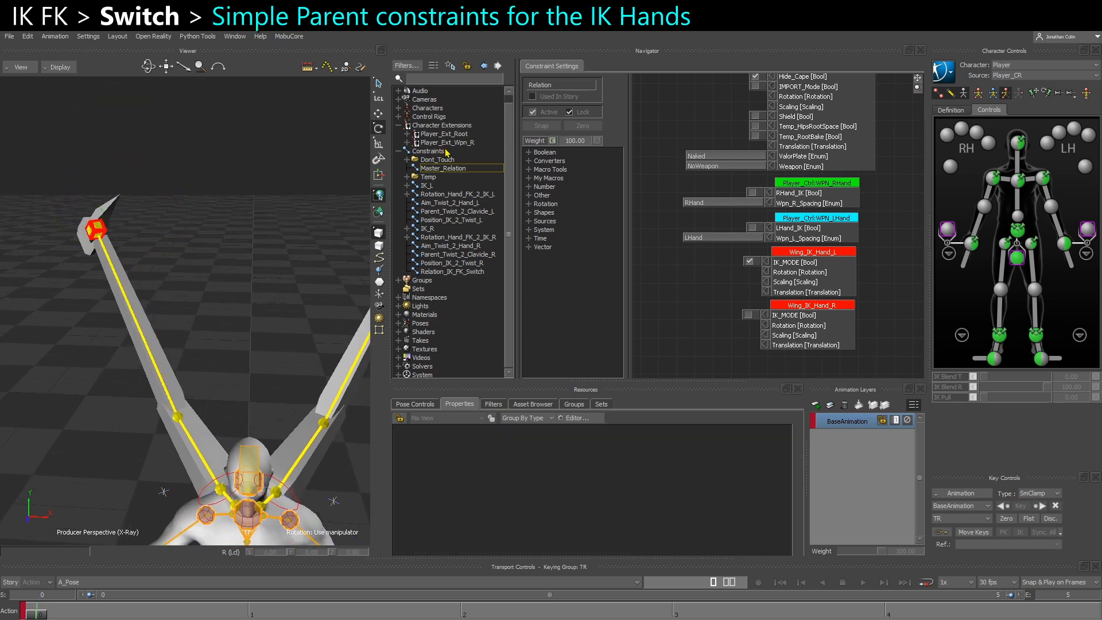
Insert a Parent/Child constraint and rename it Parent_Hand_IK_2_FK_L
left_click(446, 152)
right_click(446, 152)
mouse_move(485, 166)
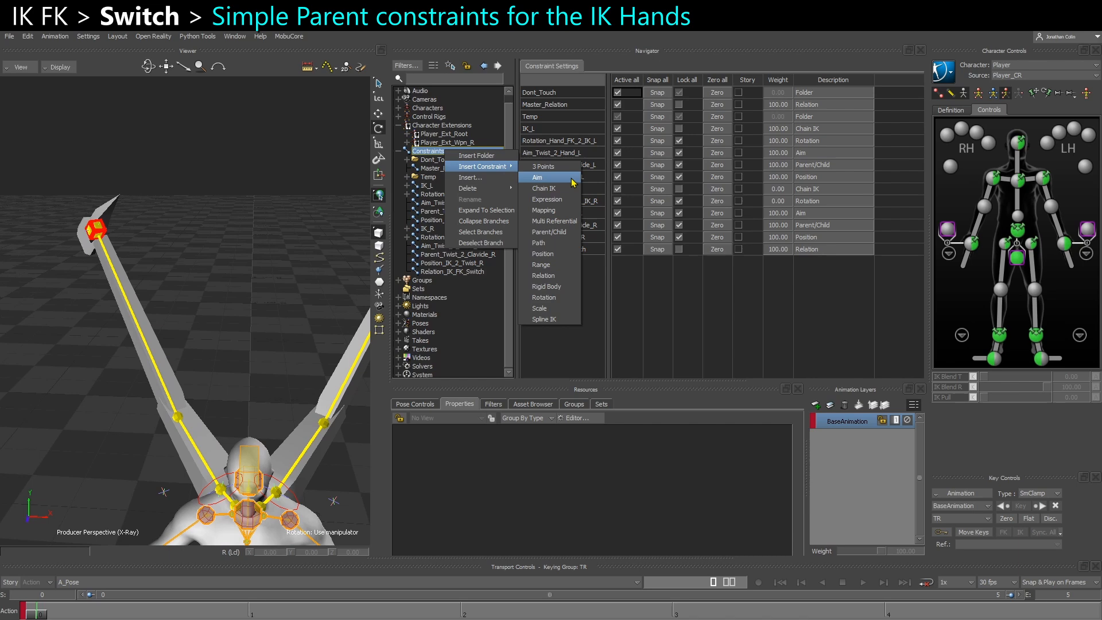
left_click(566, 238)
right_click(442, 281)
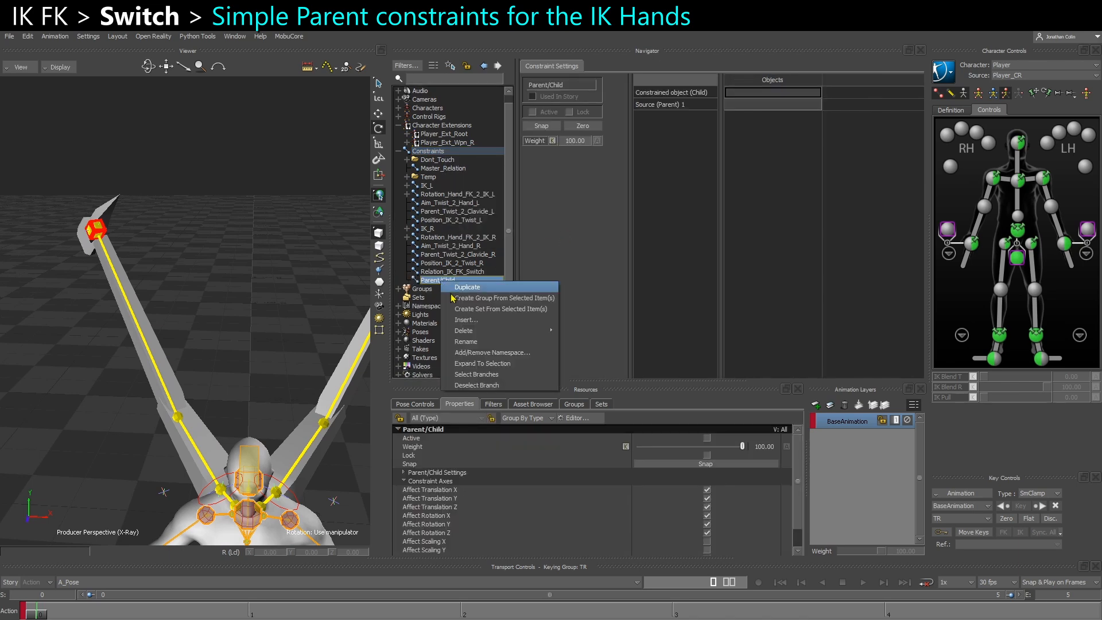
left_click(485, 344)
type("Parent_IK_Hand")
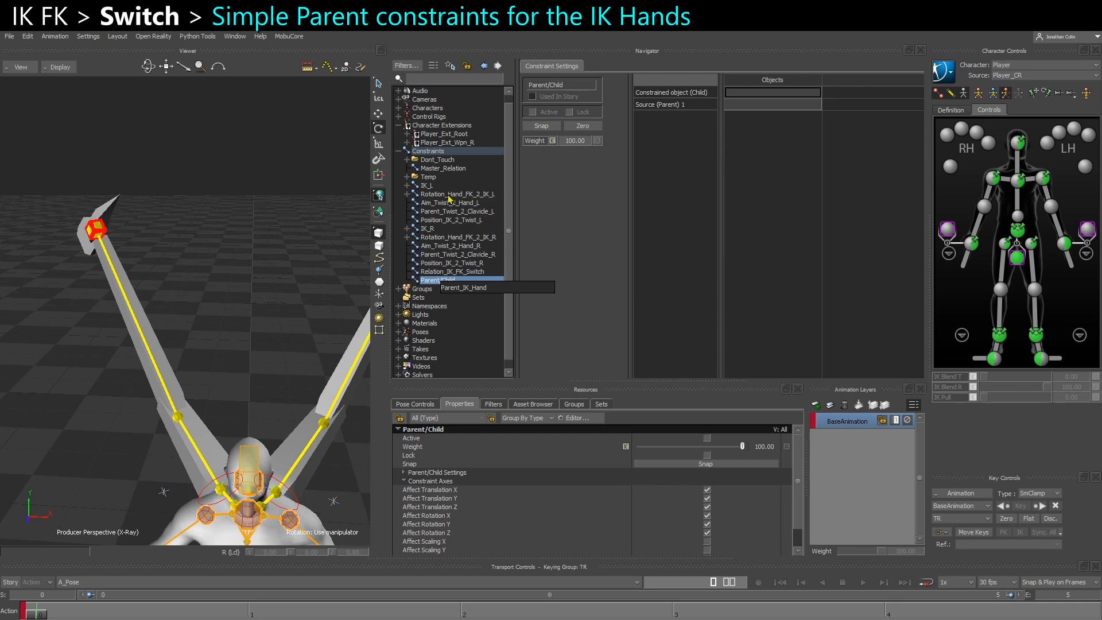
left_click_drag(492, 288, 463, 290)
type("H")
key("Return")
Assign Wing_IK_Hand_L as the constrained child and CTL_Hand_L as the source parent of the new constraint
left_click_drag(249, 286, 759, 94, "ctrl+shift")
left_click(292, 269)
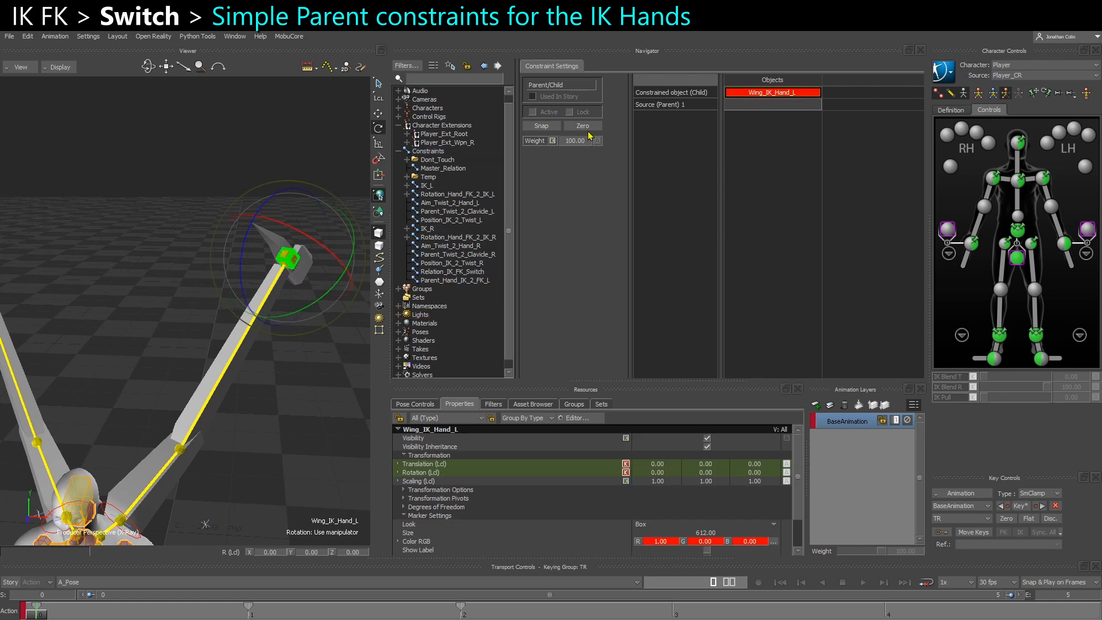
left_click(321, 403)
left_click_drag(321, 402, 311, 297, "ctrl")
left_click(346, 224)
left_click_drag(345, 256, 758, 107, "ctrl+shift")
left_click_drag(355, 355, 351, 370, "ctrl")
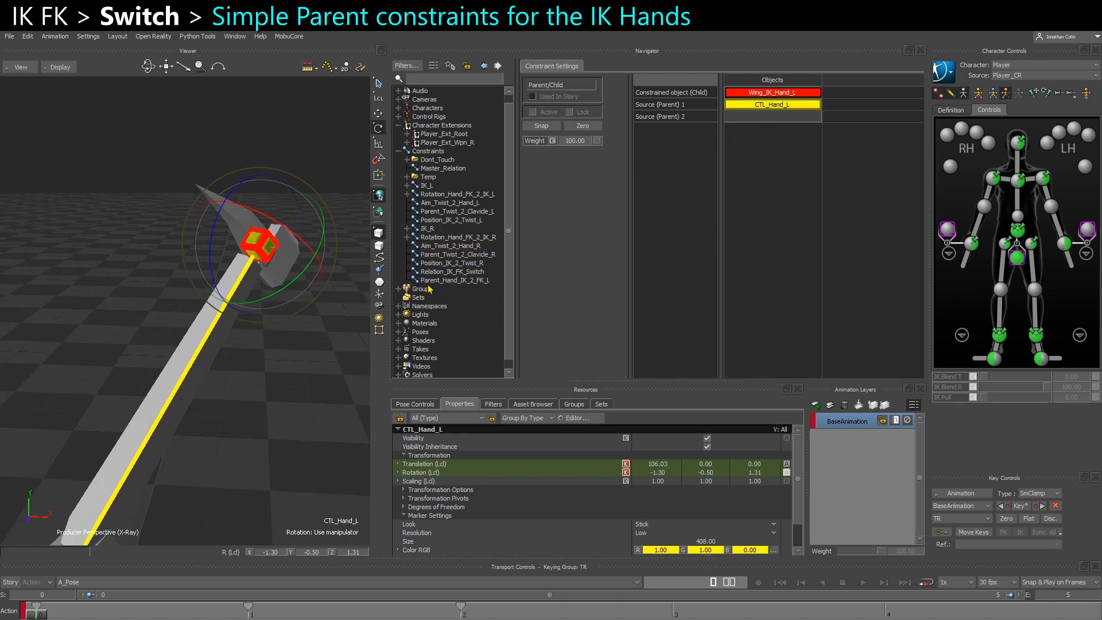
Duplicate the Parent_Hand_IK_2_FK_L constraint and rename the copy Parent_Hand_IK_2_FK_R
left_click_drag(294, 304, 236, 319, "ctrl")
left_click_drag(235, 319, 180, 276, "shift")
right_click(440, 280)
left_click(474, 297)
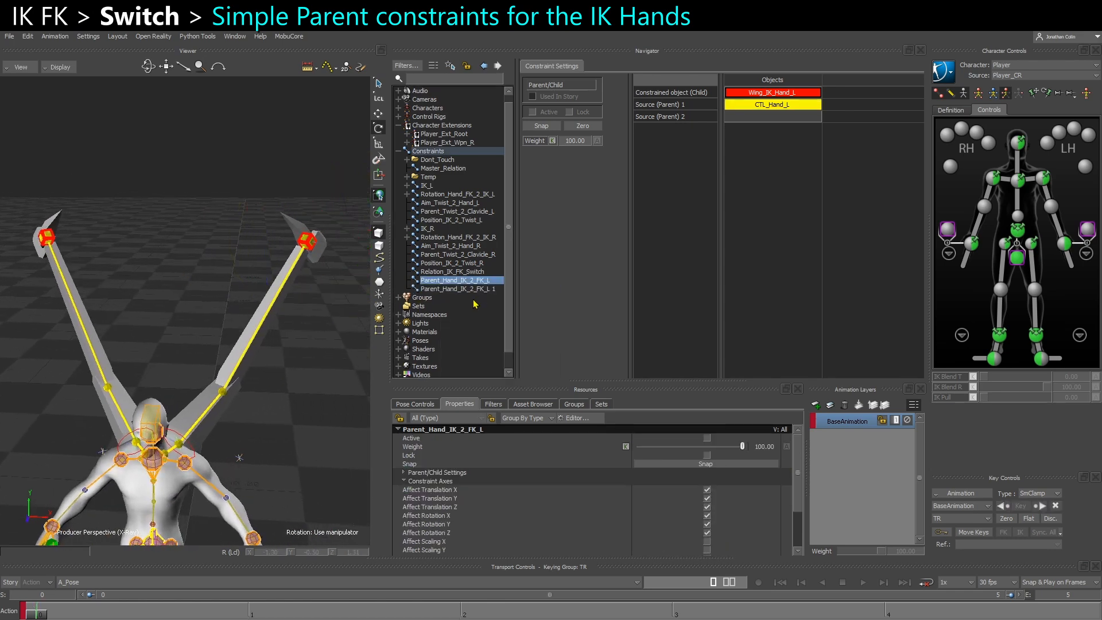
right_click(484, 291)
left_click(517, 351)
left_click(551, 297)
left_click_drag(551, 298, 560, 298)
type("R")
key("Return")
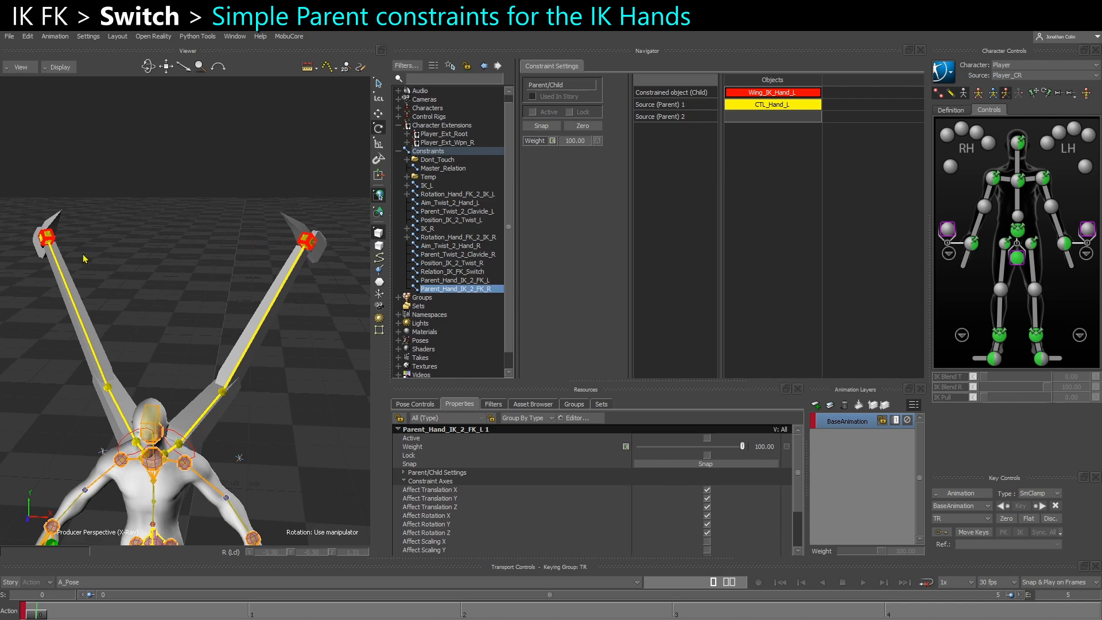
Replace the duplicated constraint's source with CTL_Hand_R and its constrained object with Wing_IK_Hand_R
left_click_drag(24, 247, 112, 309, "shift")
left_click_drag(112, 309, 779, 107, "ctrl")
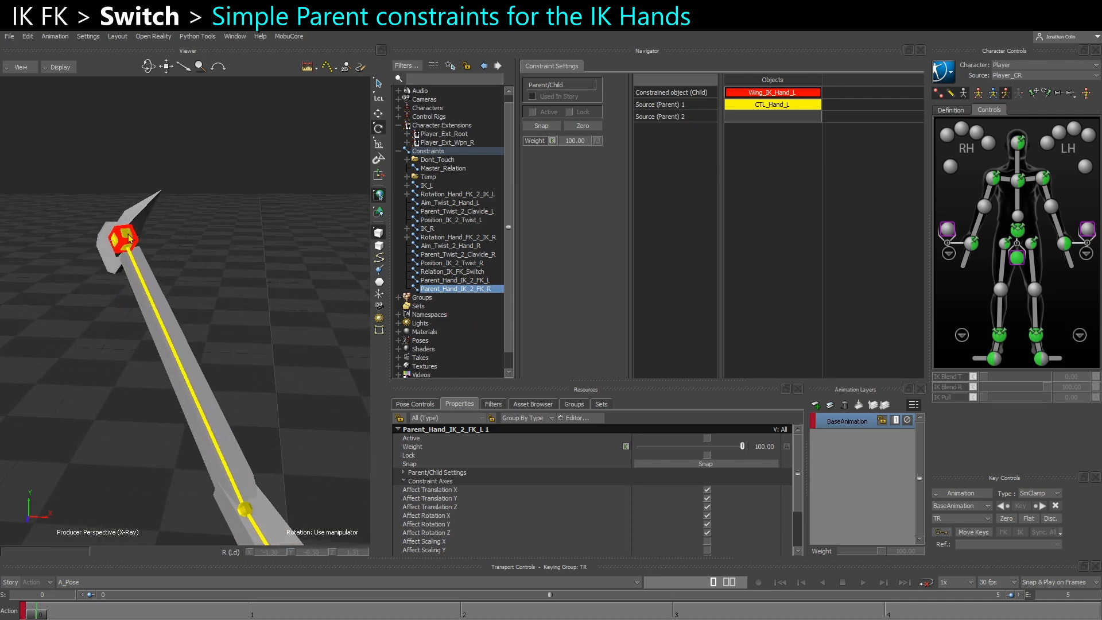
left_click(129, 238)
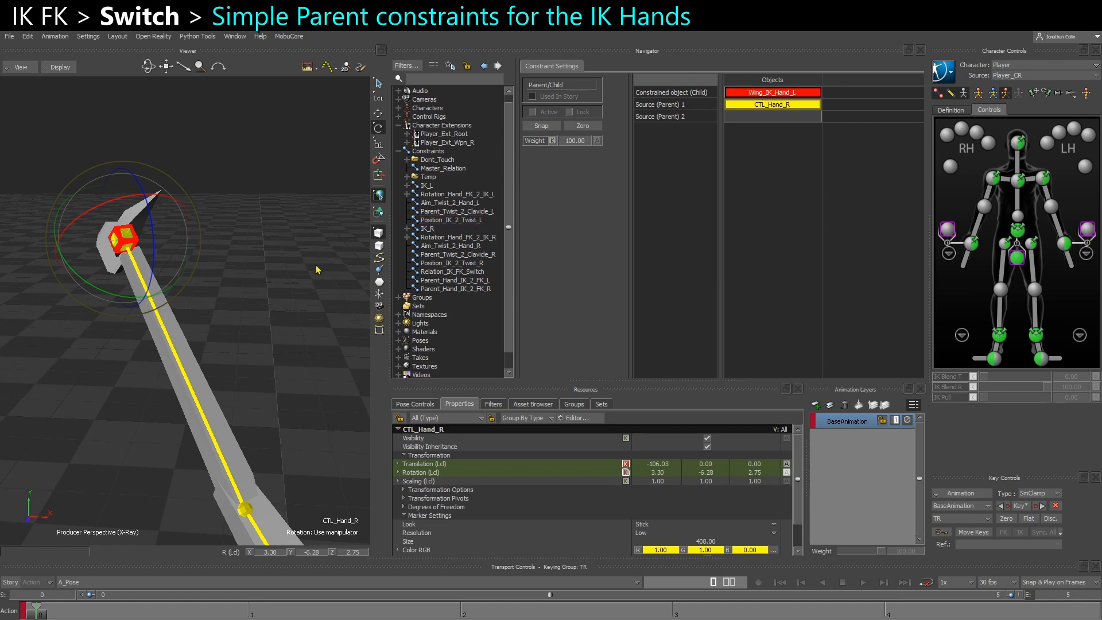
left_click(231, 243)
left_click_drag(124, 245, 773, 98, "alt")
Activate Parent_Hand_IK_2_FK_L and Parent_Hand_IK_2_FK_R together with their offsets zeroed
left_click_drag(166, 254, 259, 270, "ctrl")
left_click_drag(258, 270, 298, 259, "shift")
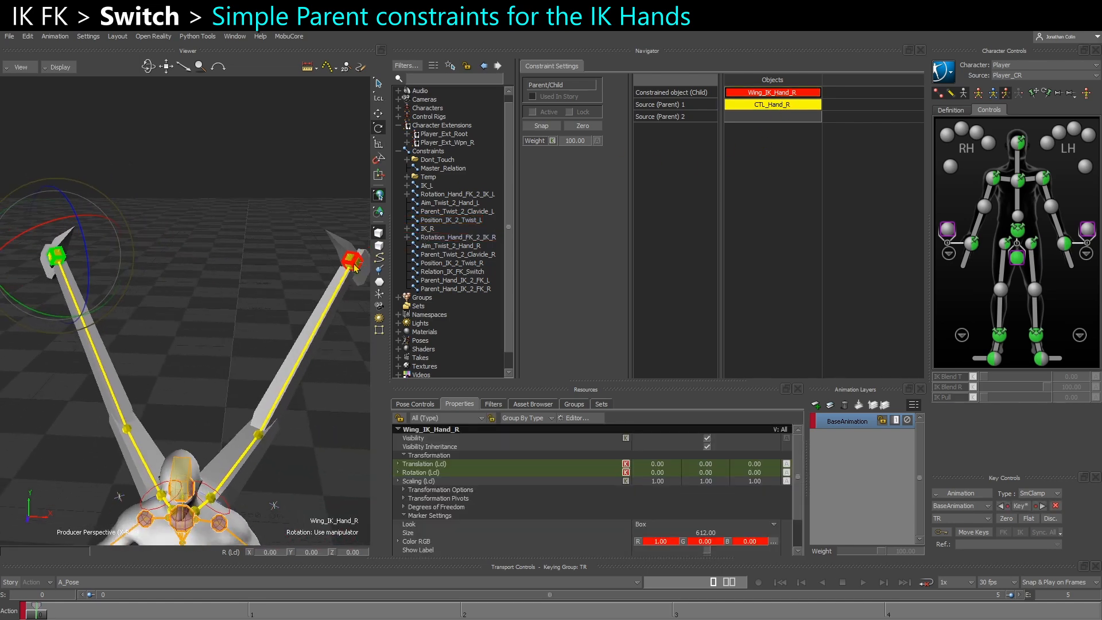
left_click(460, 290)
left_click(462, 281, "ctrl")
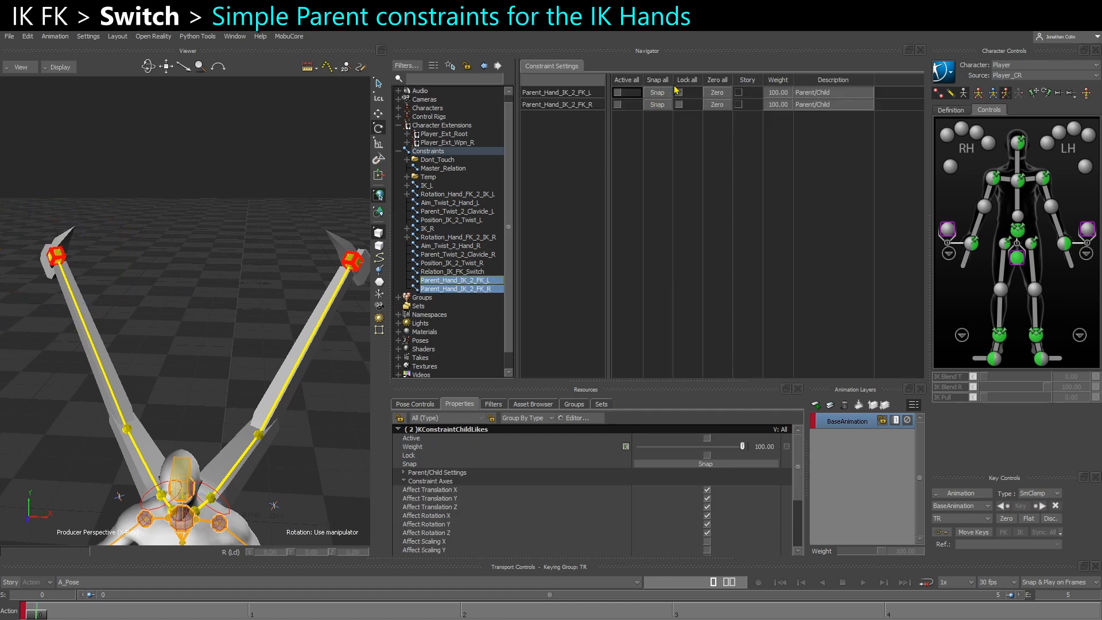
left_click(718, 81)
Make the Weight property animatable on both the left and right Parent_Hand_IK_2_FK constraints
left_click(459, 282)
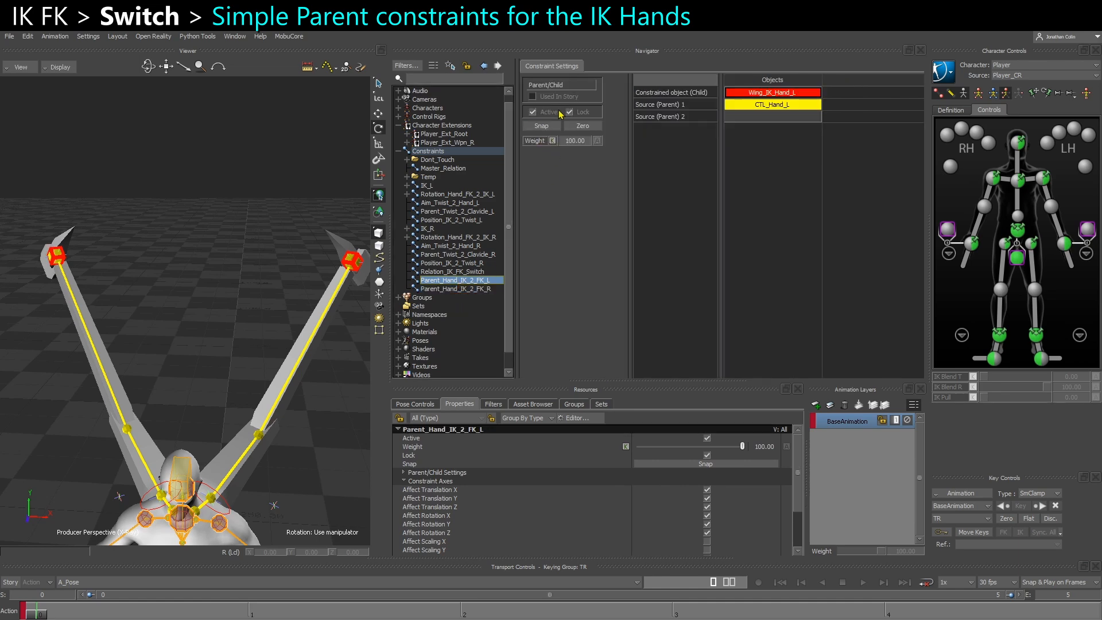
left_click(471, 291)
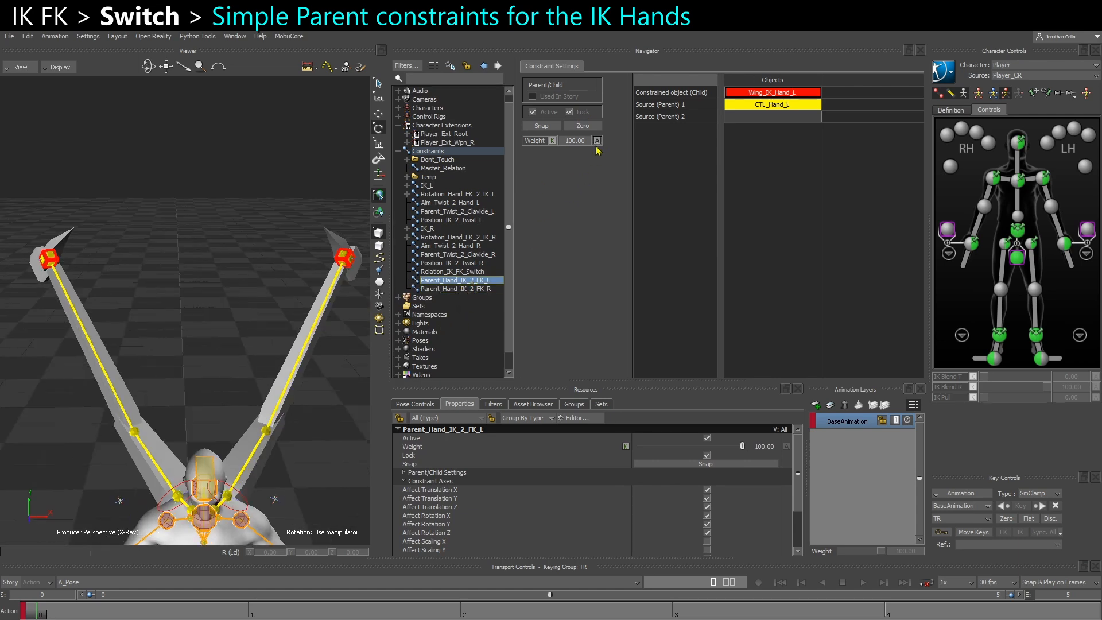
left_click(470, 288)
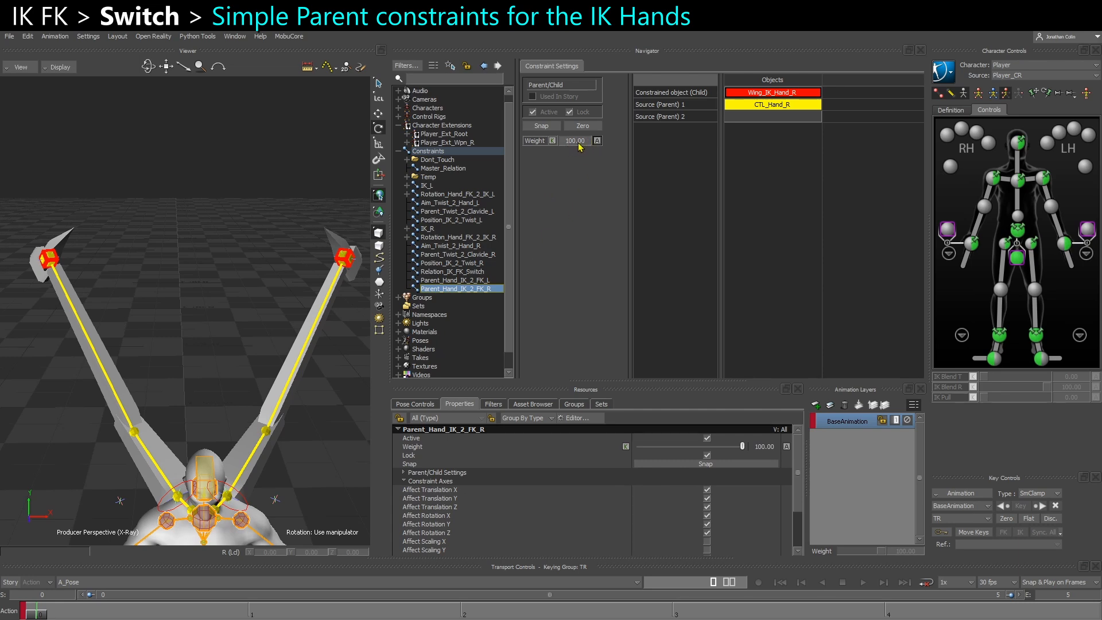
Add Parent_Hand_IK_2_FK_L and Parent_Hand_IK_2_FK_R to Relation_IK_FK_Switch, each placed below its side's existing weight boxes
left_click(464, 272)
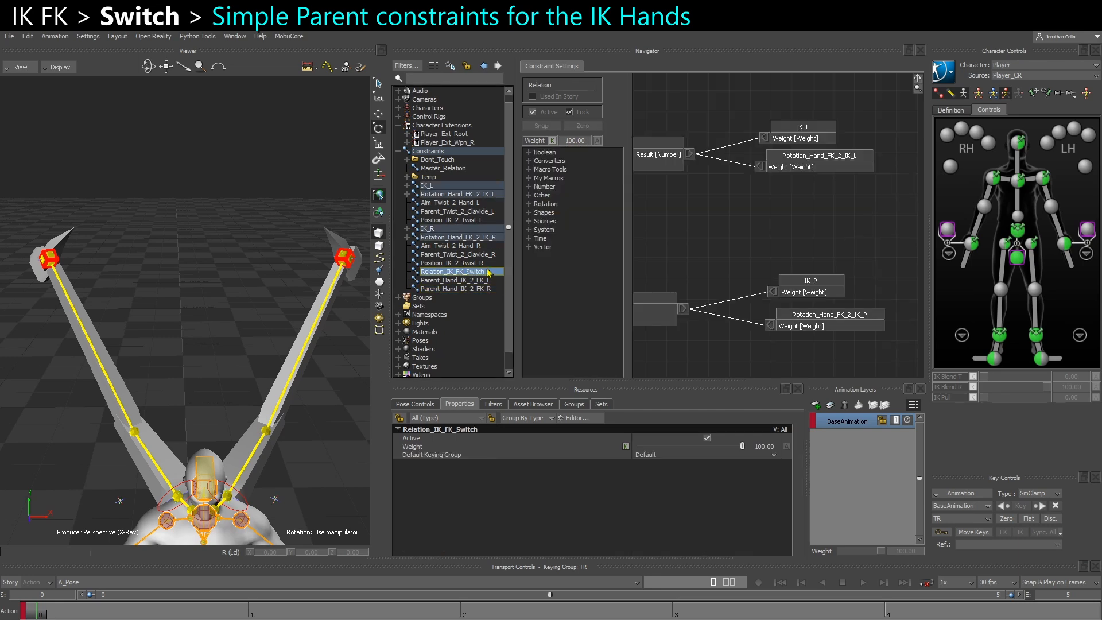
left_click_drag(463, 283, 762, 244)
left_click_drag(465, 290, 796, 357)
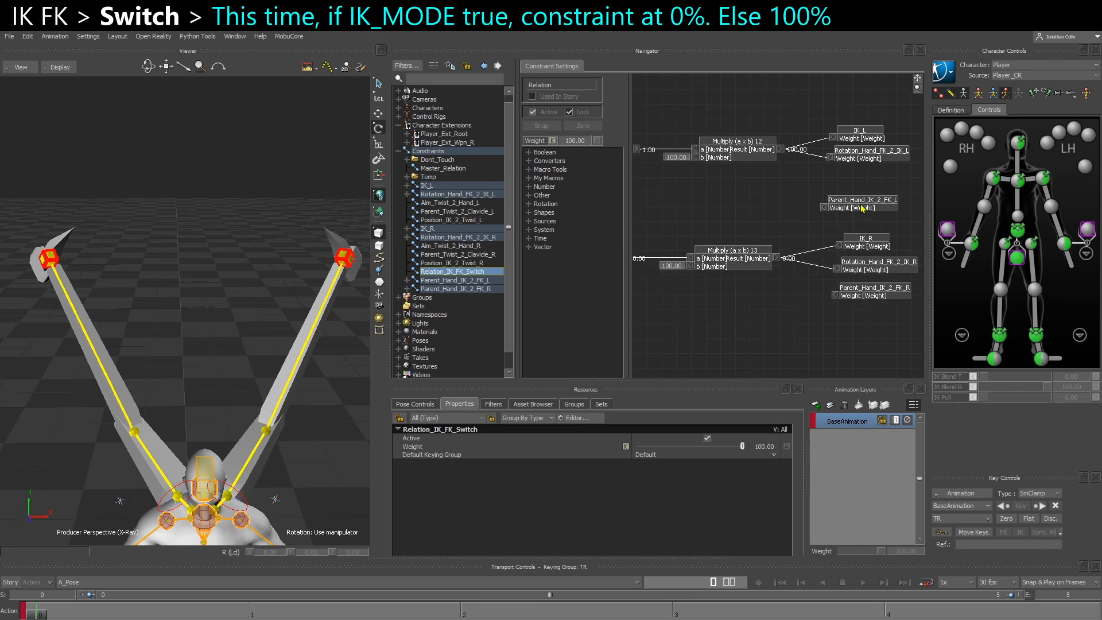
left_click_drag(777, 191, 906, 192, "shift")
left_click_drag(703, 188, 727, 214, "shift")
left_click_drag(680, 177, 742, 207)
left_click(769, 241)
left_click_drag(770, 242, 907, 216, "ctrl")
left_click(889, 222)
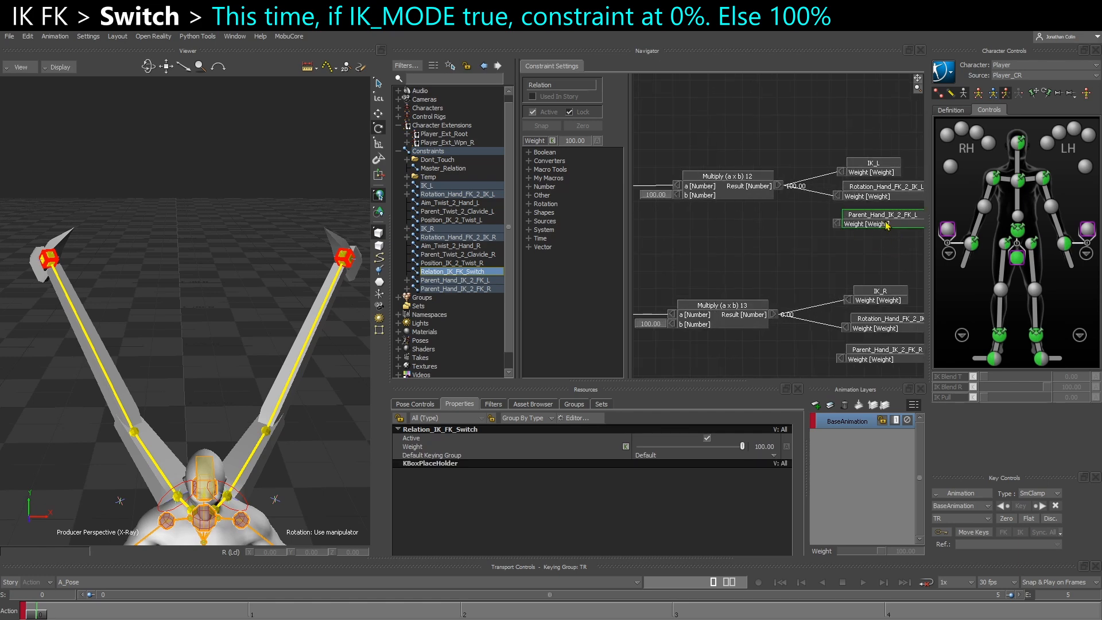
Move the whole left-wing box group upward in the relation to free space above the right-wing group
left_click_drag(878, 249, 829, 237, "ctrl")
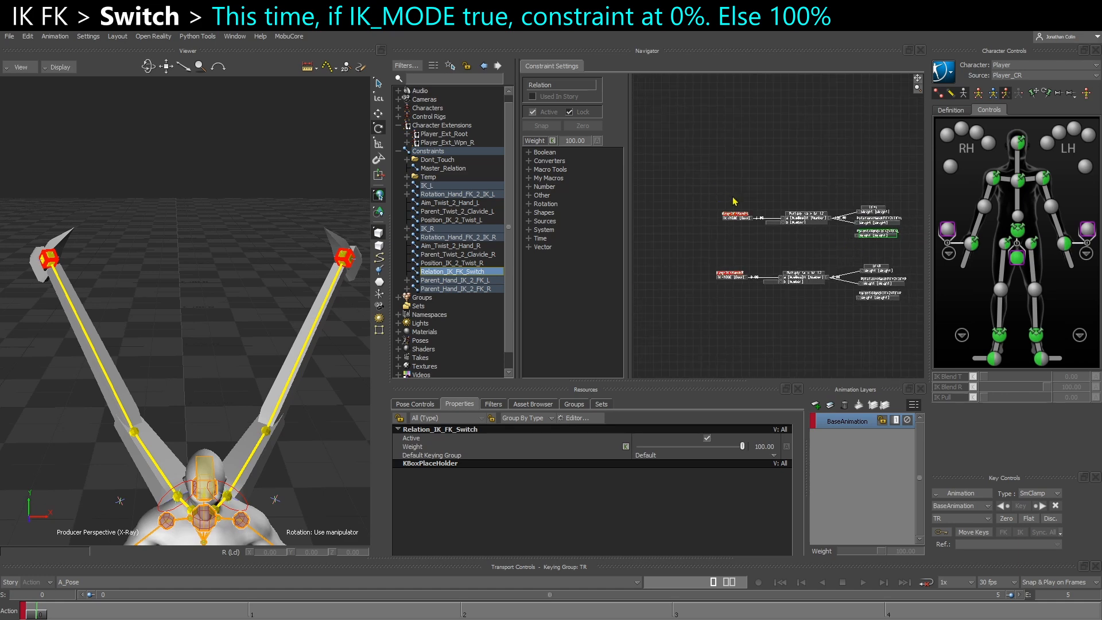
left_click_drag(712, 188, 892, 241)
left_click_drag(811, 214, 811, 182)
left_click(823, 223)
Add an IF Cond Then A Else B number operator and place it above the left wing's Multiply box
left_click_drag(774, 223, 809, 214, "ctrl")
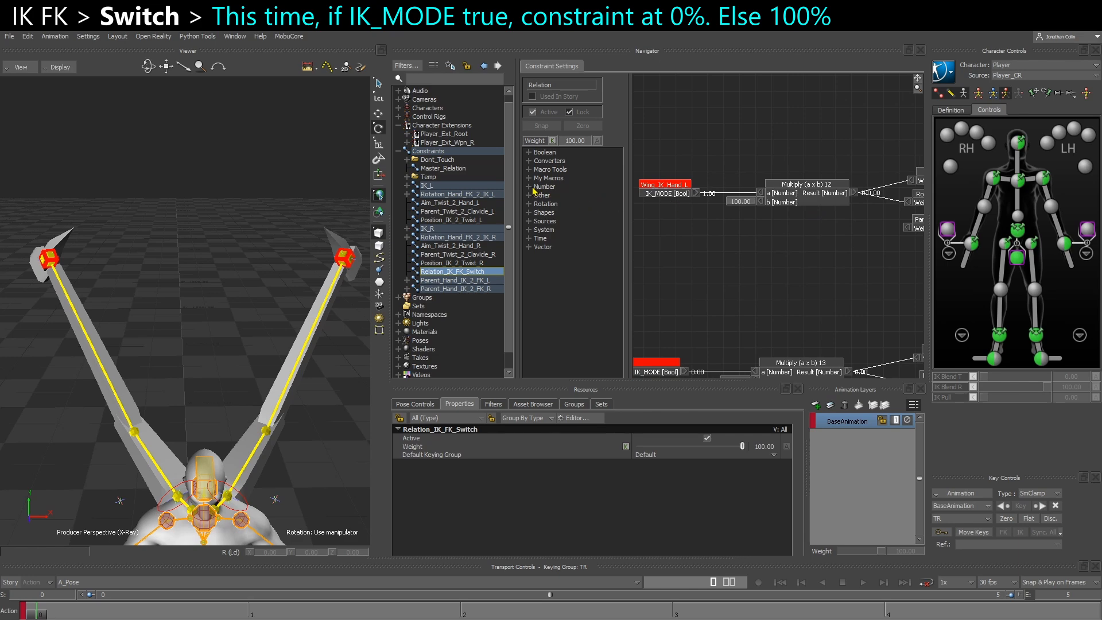
left_click(531, 188)
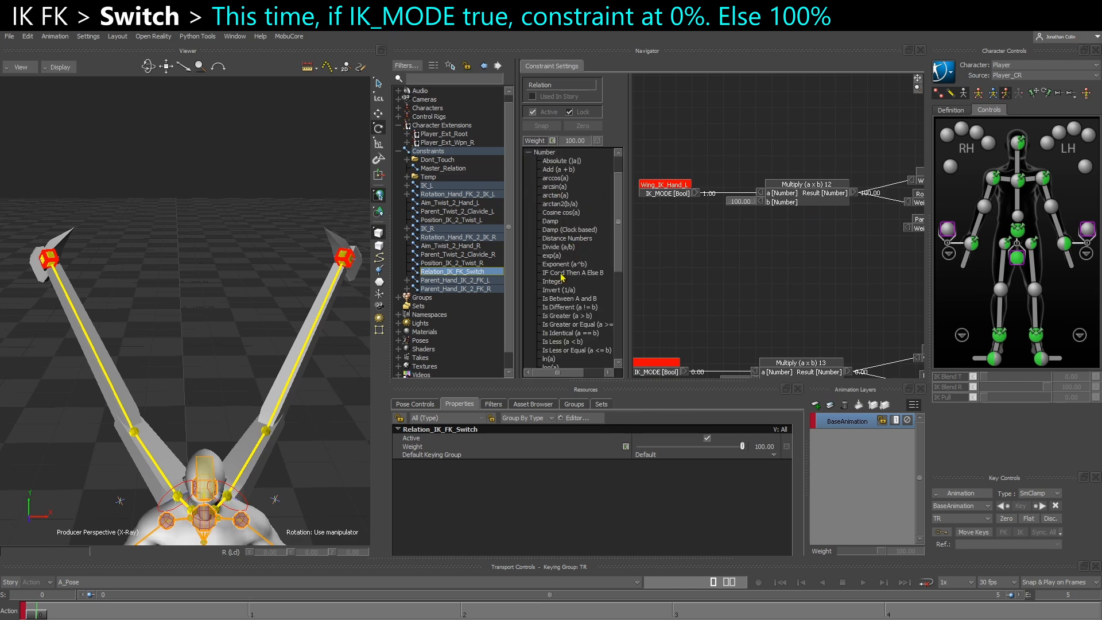
left_click_drag(574, 278, 759, 230)
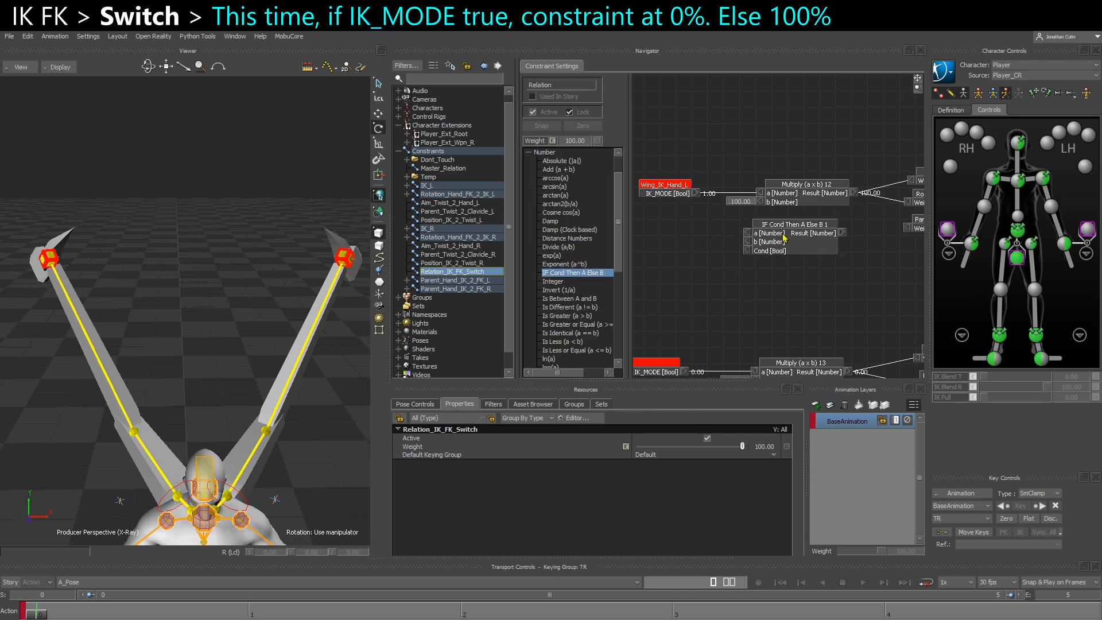
left_click(787, 241)
left_click(801, 202)
left_click(708, 265)
left_click_drag(778, 247, 788, 171)
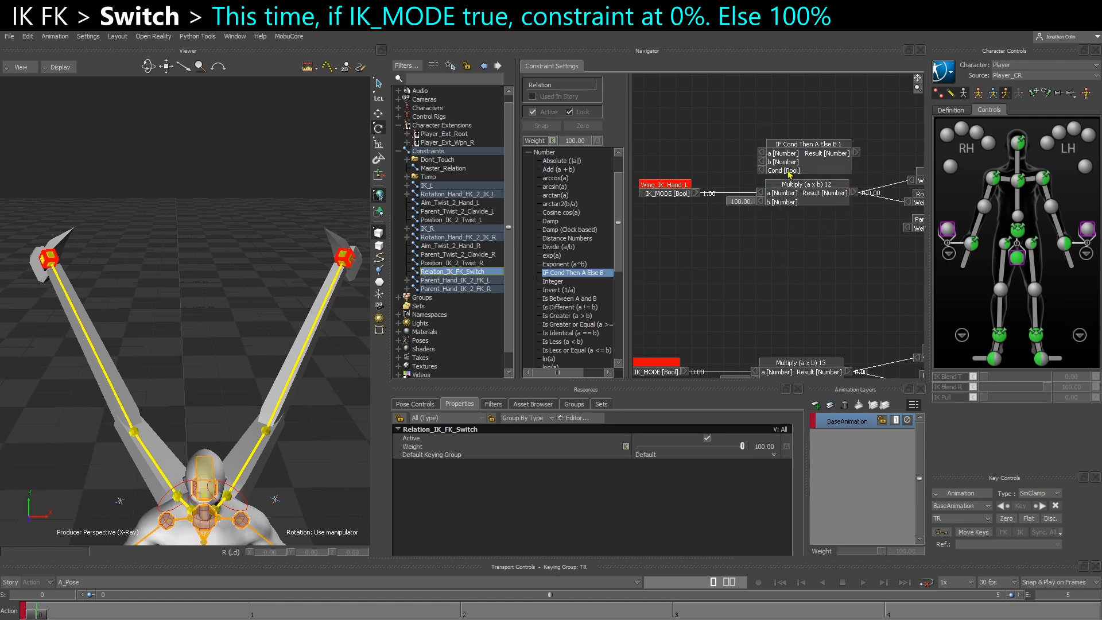
Connect the IK_MODE output of Wing_IK_Hand_L to the Cond input of the IF Cond Then A Else B box
left_click_drag(697, 196, 762, 171)
scroll(700, 195, "up", 2)
middle_click_drag(718, 207, 698, 231)
Give the IF Cond Then A Else B box editable inputs, with a at 100 and b at 0
right_click(769, 161)
left_click(787, 168)
middle_click_drag(884, 169, 853, 176)
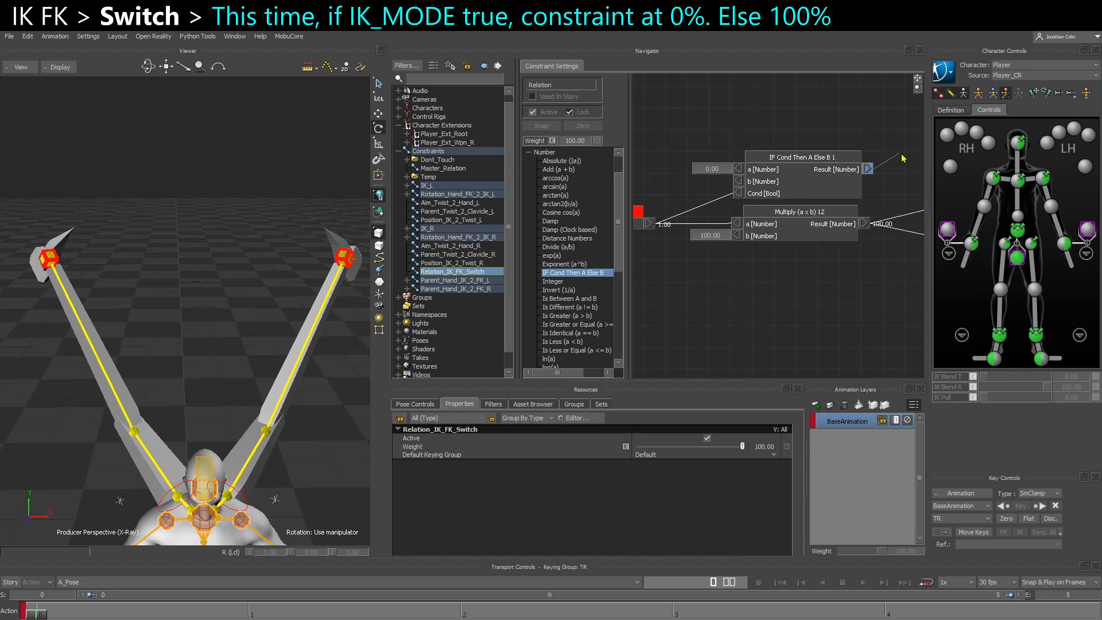
double_click(710, 174)
type("100")
key("Return")
right_click(738, 180)
left_click(749, 185)
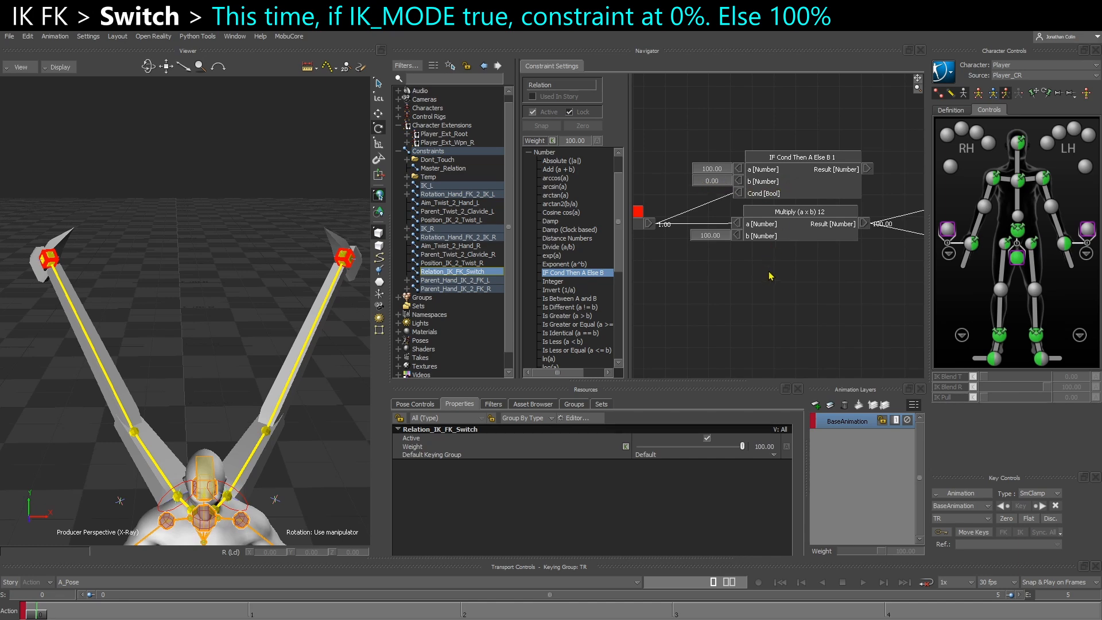
Move the Parent_Hand_IK_2_FK_L box lower and place the IF Cond Then A Else B box beneath the left Multiply box
left_click(769, 242)
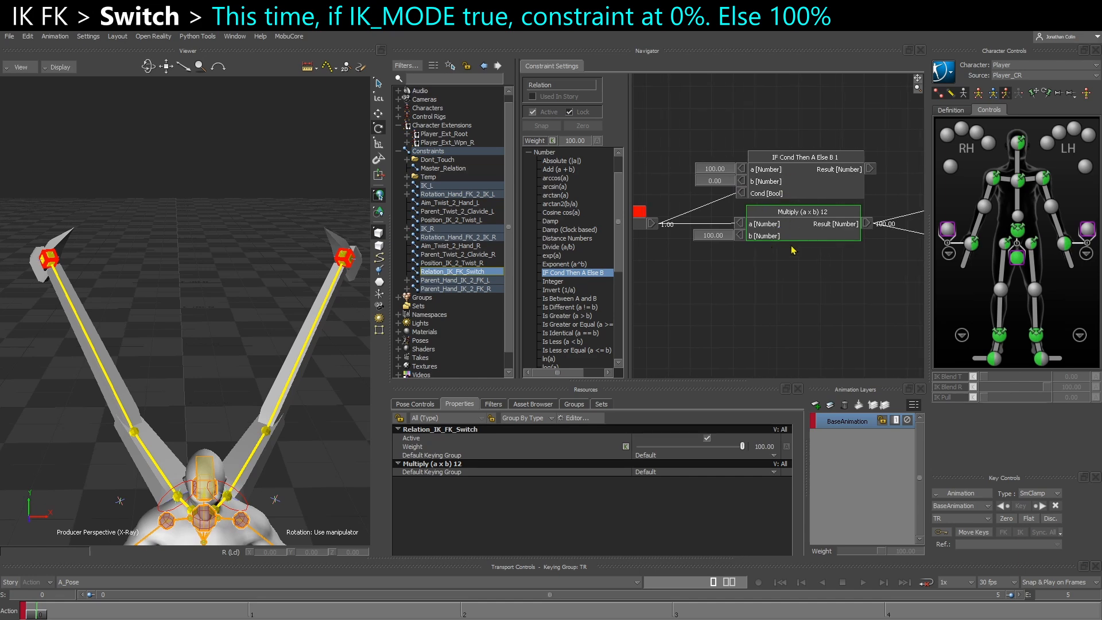
middle_click_drag(825, 289, 644, 267)
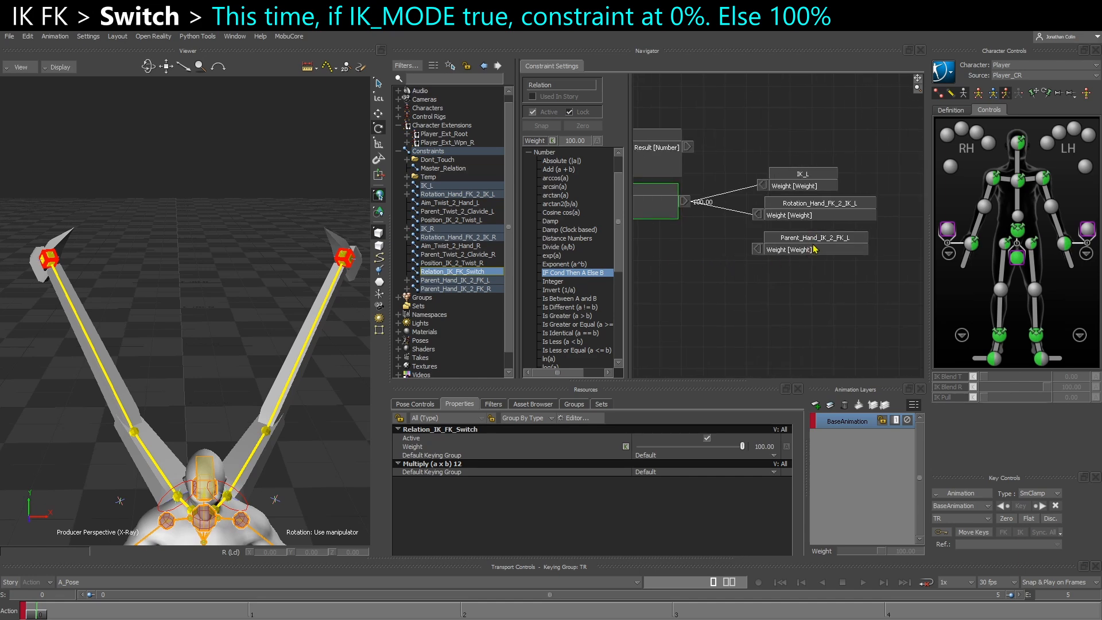
left_click_drag(815, 249, 813, 262)
middle_click_drag(736, 279, 912, 290)
left_click(824, 268)
left_click_drag(809, 160, 810, 249)
middle_click_drag(731, 283, 749, 248)
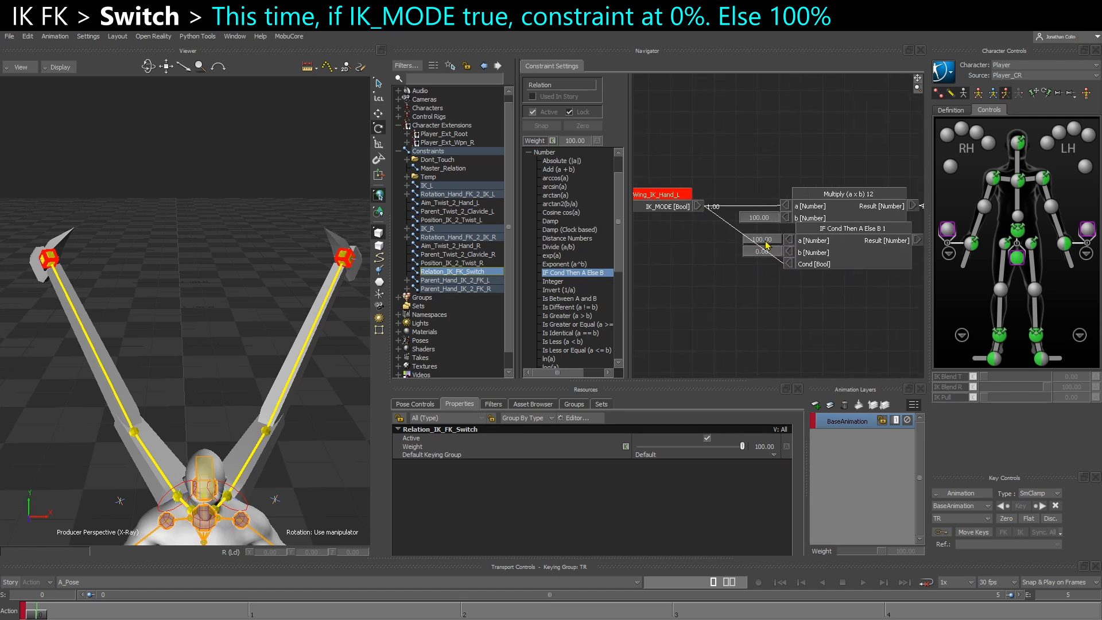
Set input a to 0 and input b to 100 on the left wing's IF Cond Then A Else B box
double_click(762, 241)
type("0")
key("Return")
double_click(761, 254)
type("100")
key("Return")
Connect the left IF Cond Then A Else B result to the Weight of Parent_Hand_IK_2_FK_L
middle_click_drag(804, 275, 739, 267)
left_click_drag(721, 240, 875, 259)
middle_click_drag(793, 313, 808, 265)
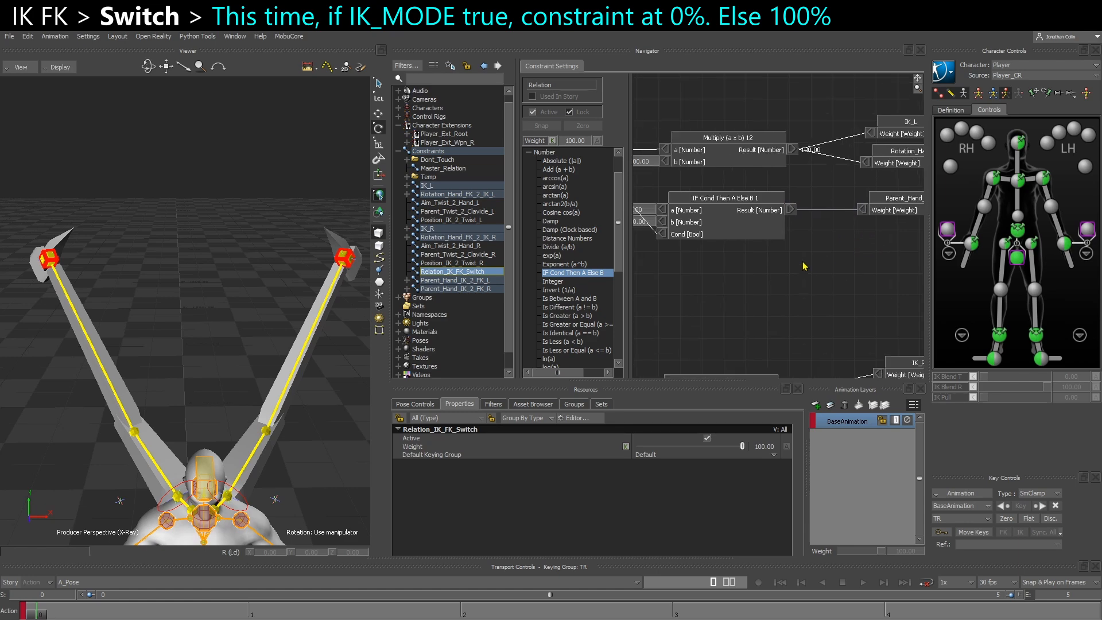
Duplicate the IF Cond Then A Else B box and place the copy below the right wing's Multiply box
scroll(791, 251, "down", 3)
left_click(759, 242)
middle_click_drag(737, 338, 764, 250)
key("ctrl+v")
left_click_drag(777, 314, 778, 287)
Connect Wing_IK_Hand_R's IK_MODE to the copied box's Cond input and its result to the Weight of Parent_Hand_IK_2_FK_R
scroll(691, 305, "up", 3)
left_click_drag(683, 232, 790, 299)
middle_click_drag(795, 301, 652, 295)
left_click_drag(765, 273, 838, 280)
middle_click_drag(749, 307, 843, 317)
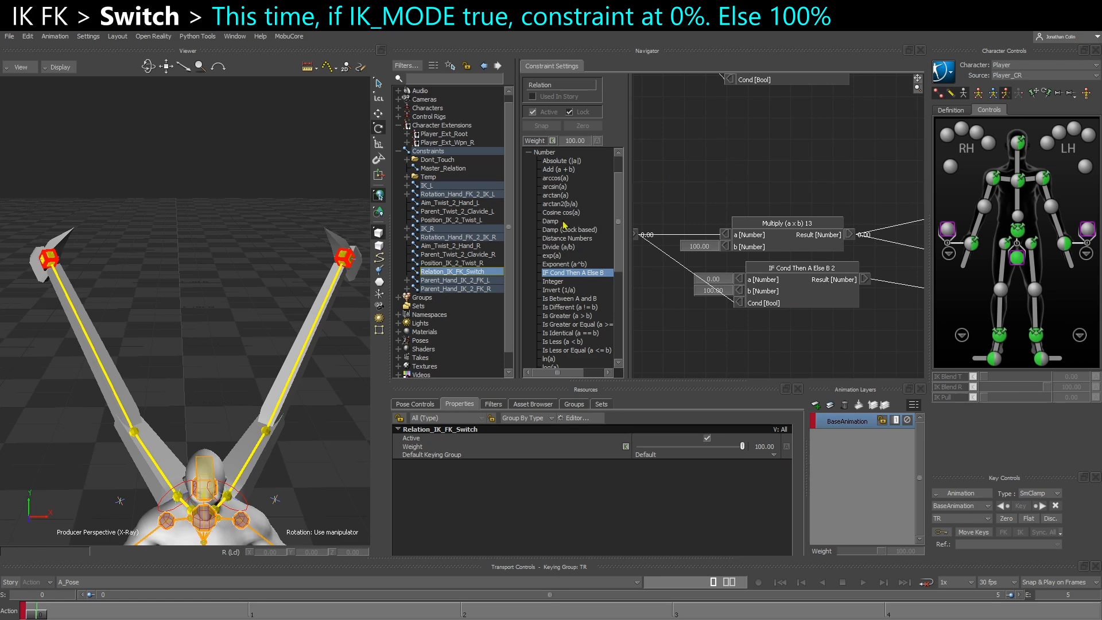
Open Master_Relation, test-move the Wing_IK_Hand_L controller in the viewer, and undo the move
left_click(442, 169)
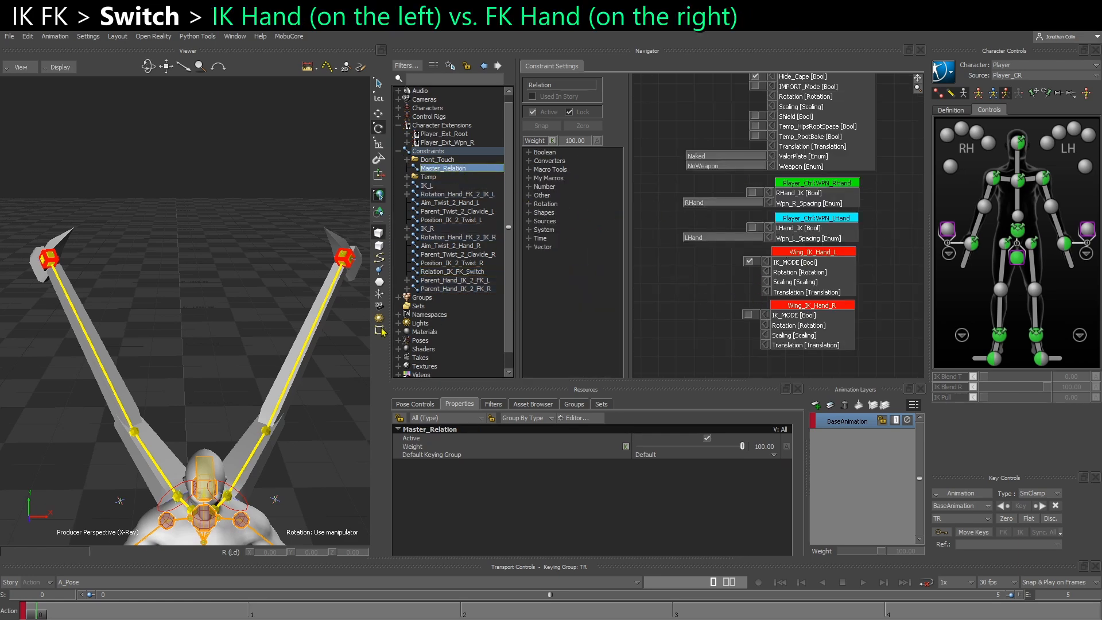
middle_click_drag(329, 313, 309, 311)
left_click(290, 254)
key("t")
left_click_drag(288, 253, 240, 258)
key("ctrl+z")
Test-rotate the right wing's FK arm chain to check that Wing_IK_Hand_R follows CTL_Hand_R, then revert the pose
left_click_drag(179, 320, 208, 317, "ctrl+shift")
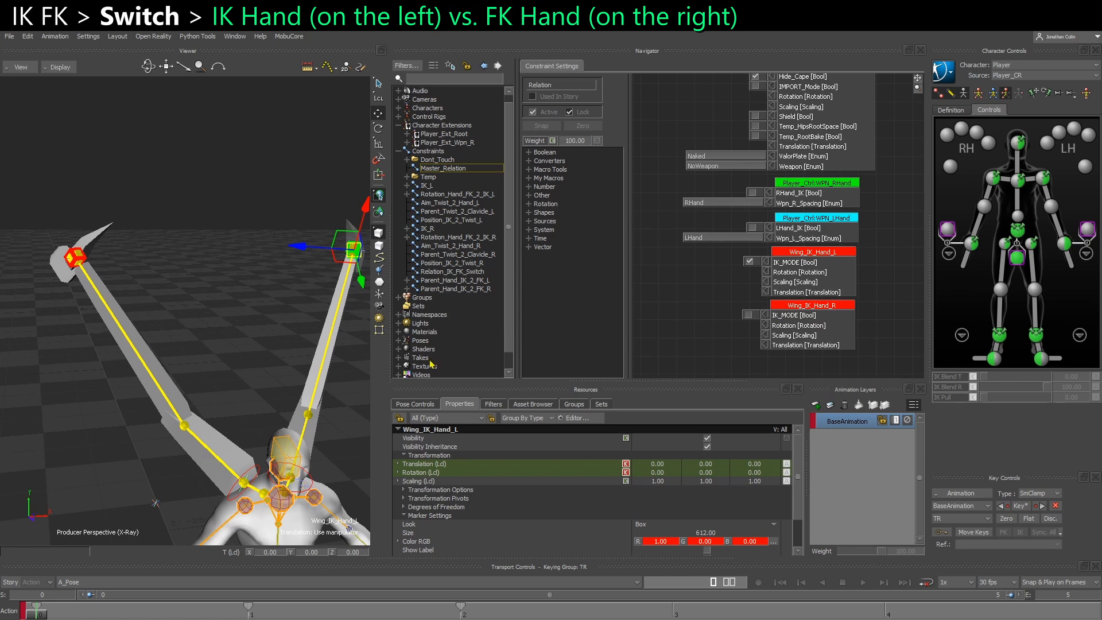
left_click(201, 461)
key("r")
left_click_drag(247, 503, 205, 542)
key("ctrl+z")
left_click(174, 334)
left_click_drag(239, 397, 249, 430)
left_click(210, 211)
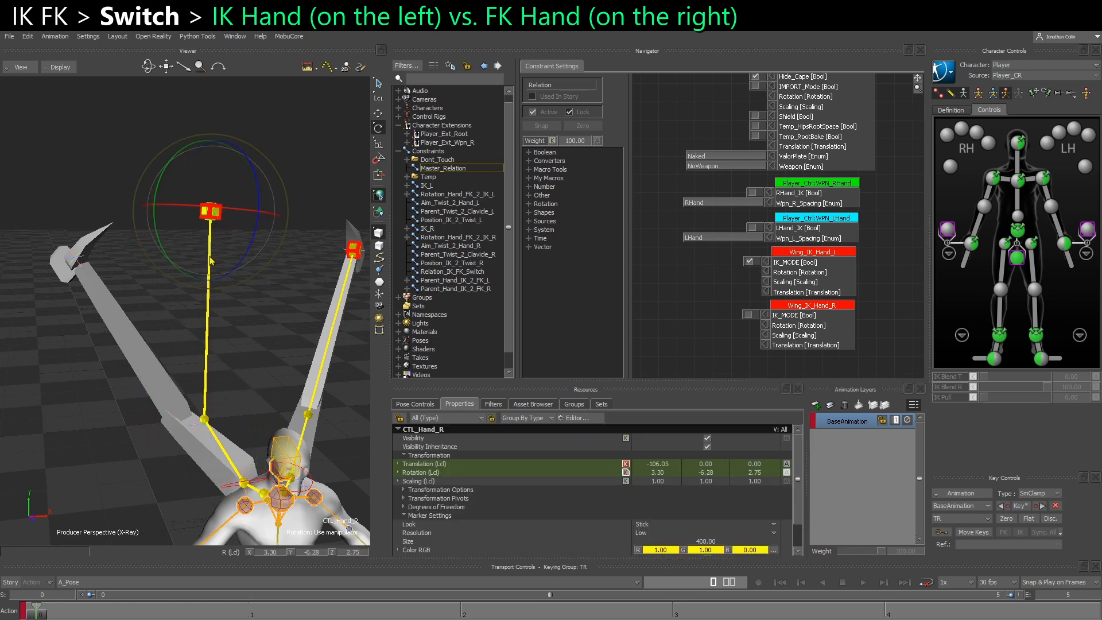
left_click_drag(221, 240, 243, 330)
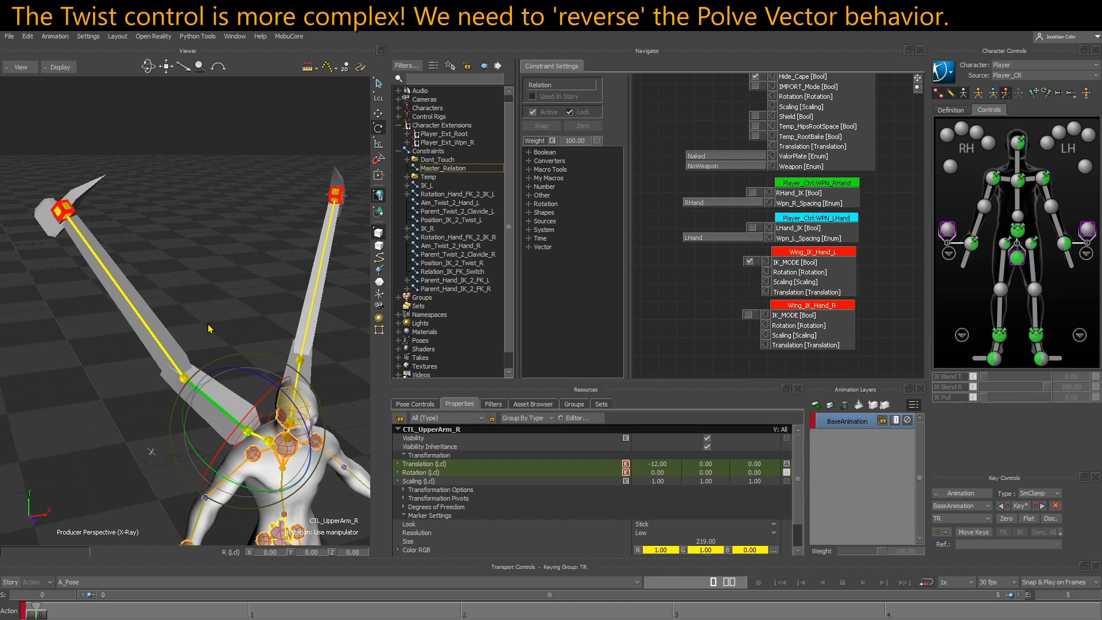
left_click_drag(210, 328, 234, 355, "alt")
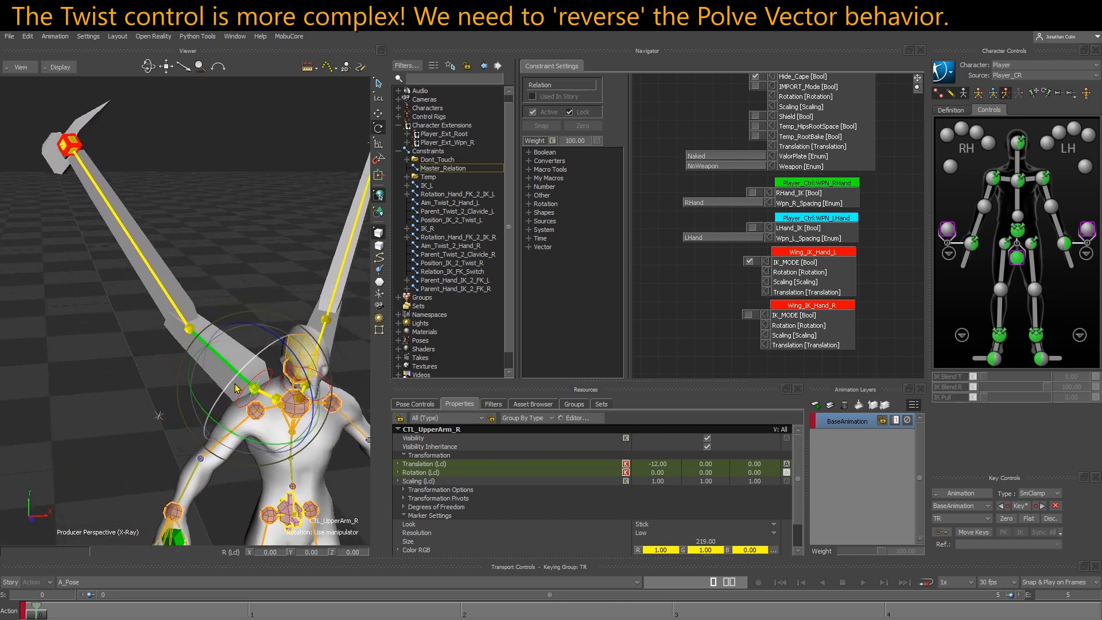
Rotate the CTL_UpperArm_R control to about -26 degrees in Y
left_click_drag(237, 400, 240, 431, "alt")
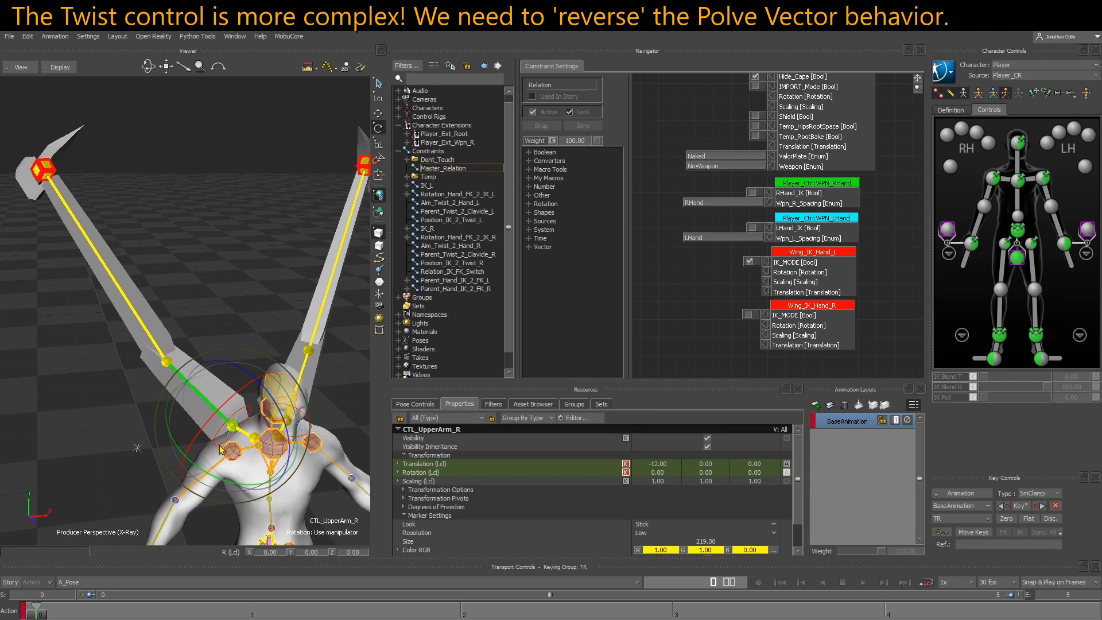
left_click_drag(239, 453, 223, 440)
key("ctrl+z")
left_click_drag(229, 482, 221, 430)
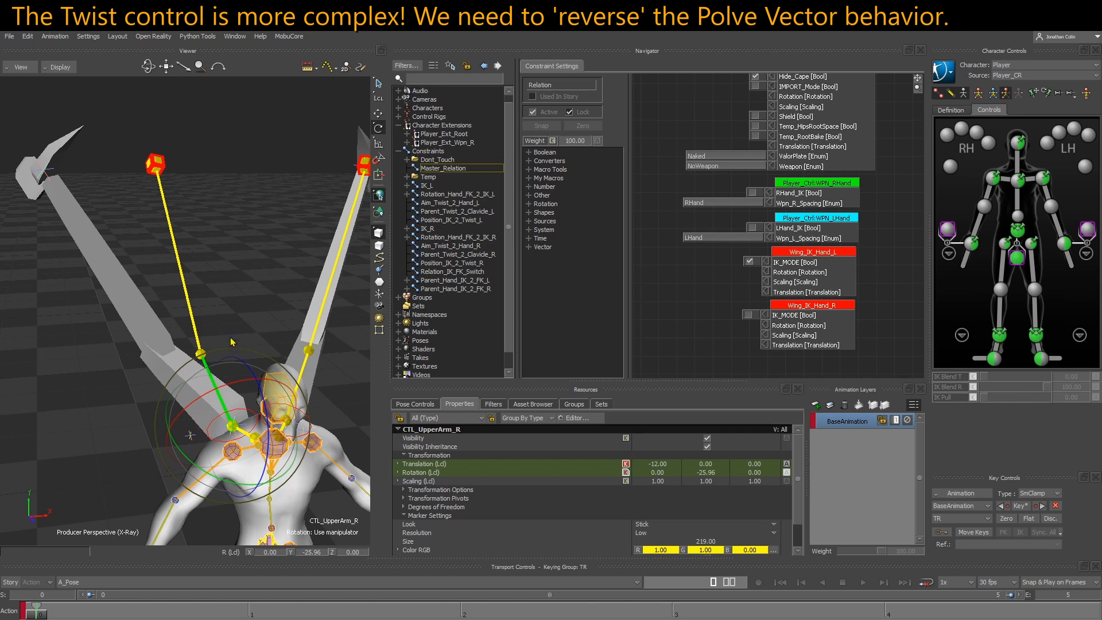
Test-rotate the CTL_UpperArm_R control at the right wing's base, then undo the rotation
left_click_drag(232, 345, 290, 312)
middle_click_drag(289, 247, 264, 253, "alt")
scroll(264, 253, "up", 2)
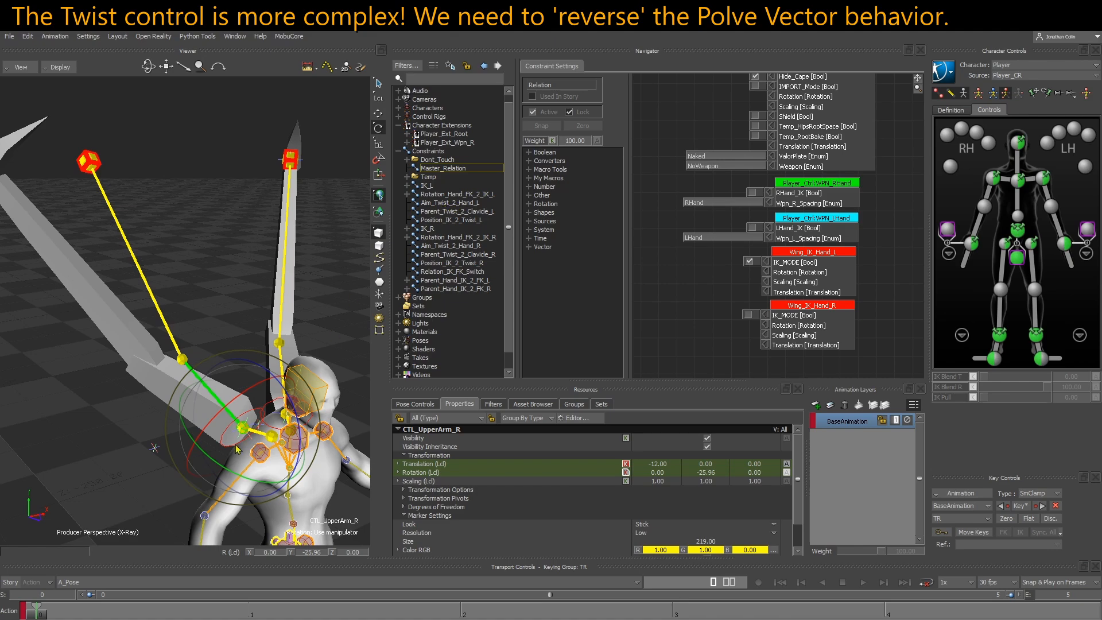
scroll(240, 439, "up", 5)
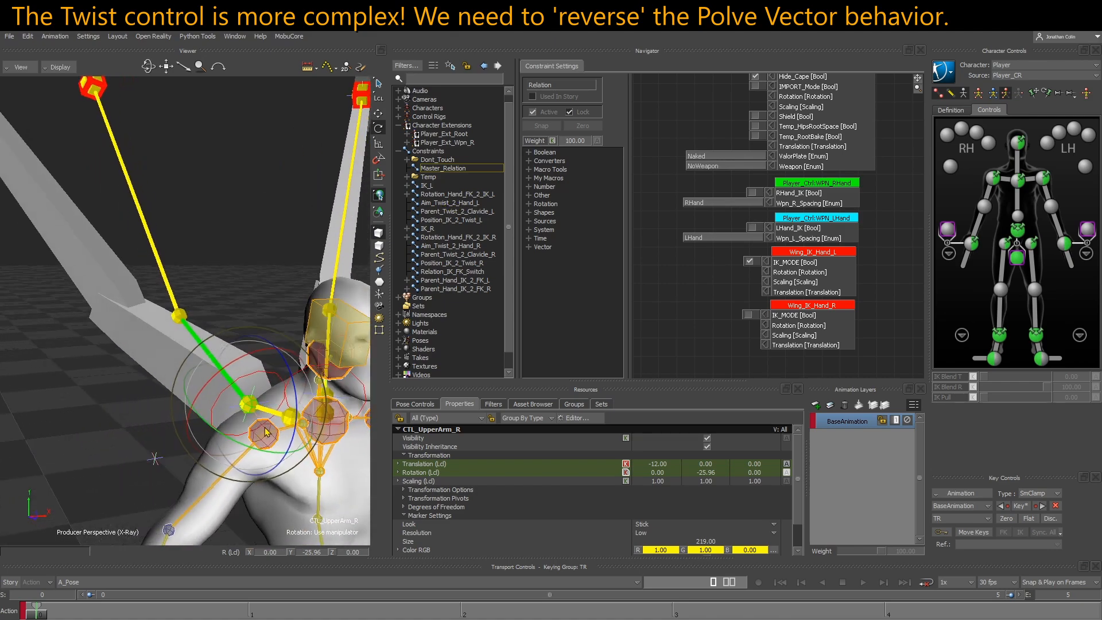
mouse_move(266, 432)
left_mouse_down()
mouse_move(256, 441)
mouse_move(253, 413)
left_mouse_up()
key("ctrl+z")
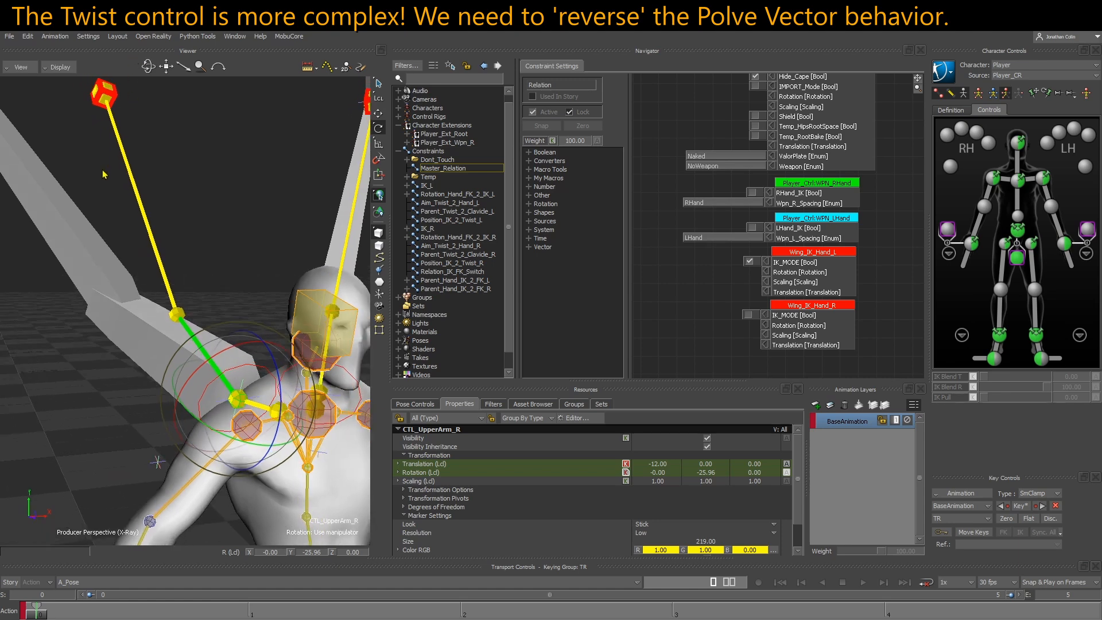
Test-rotate CTL_UpperArm_R to about -28, -12 and -11 degrees in X, Y and Z to bend the right wing's FK arm
left_click(142, 204)
left_click_drag(212, 331, 235, 353)
scroll(239, 316, "down", 3)
left_click(216, 441)
left_click_drag(210, 462, 258, 426)
left_click_drag(258, 426, 219, 445, "alt")
left_click_drag(210, 437, 215, 459)
left_click_drag(239, 521, 241, 502)
left_click_drag(213, 465, 179, 413, "alt")
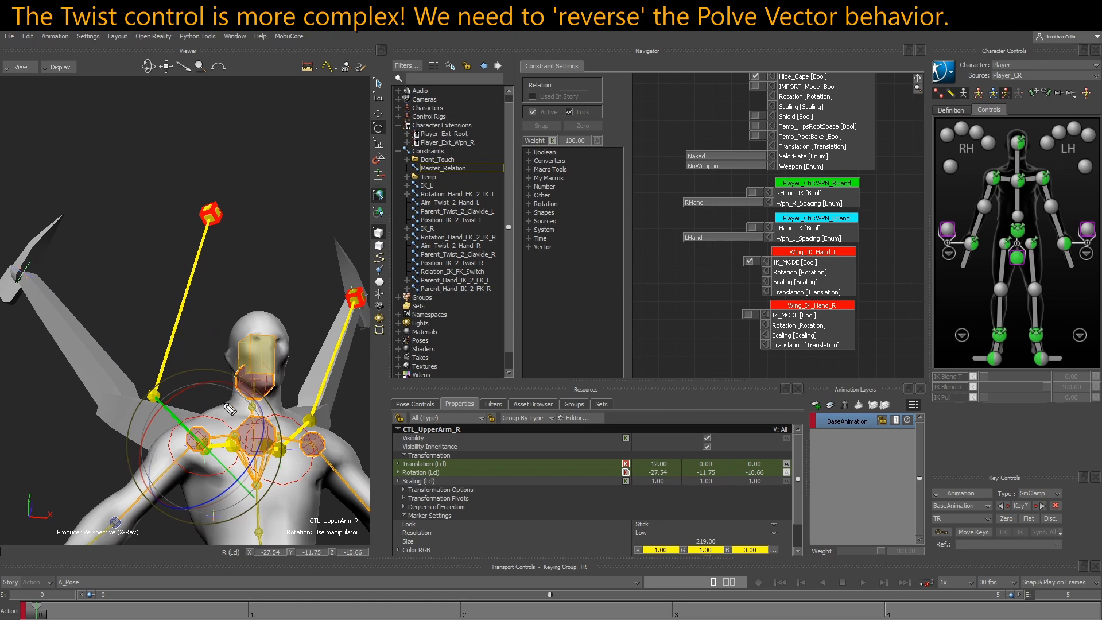
Hide the MESHES group so only the rig controls are shown, and clear the selection
mouse_move(201, 437)
left_mouse_down()
mouse_move(208, 233)
mouse_move(155, 405)
left_mouse_up()
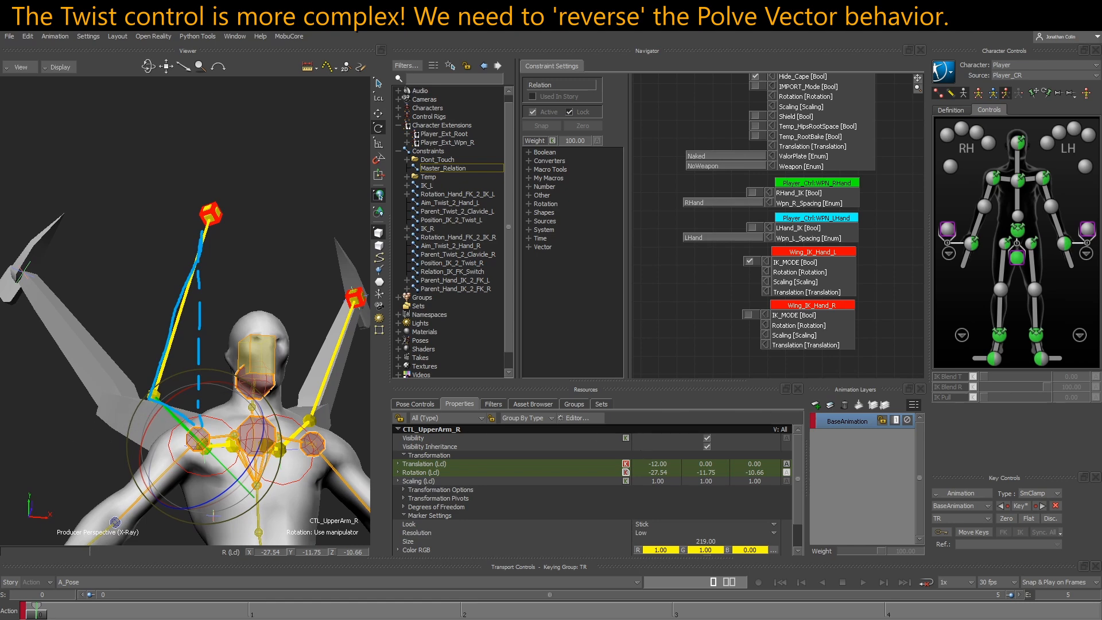
left_click(574, 404)
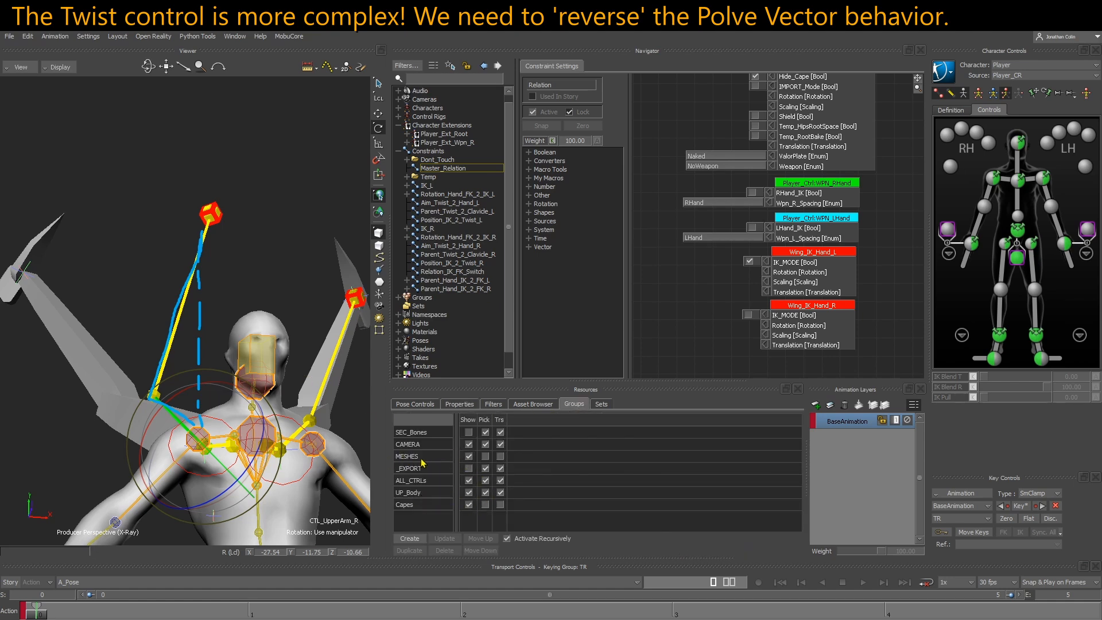
left_click(468, 456)
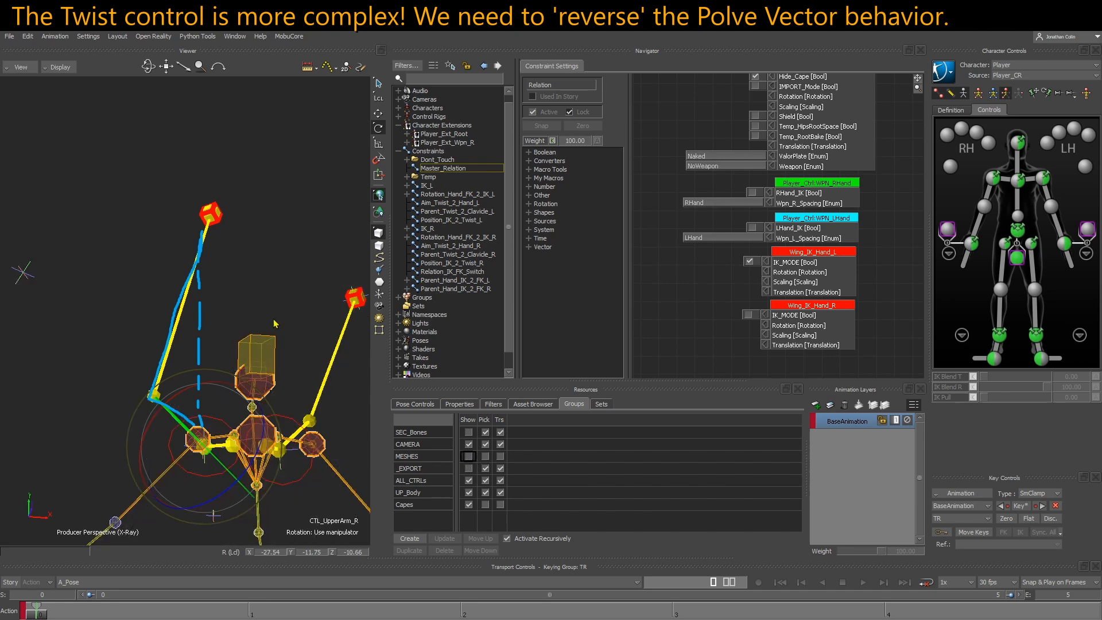
left_click(267, 294)
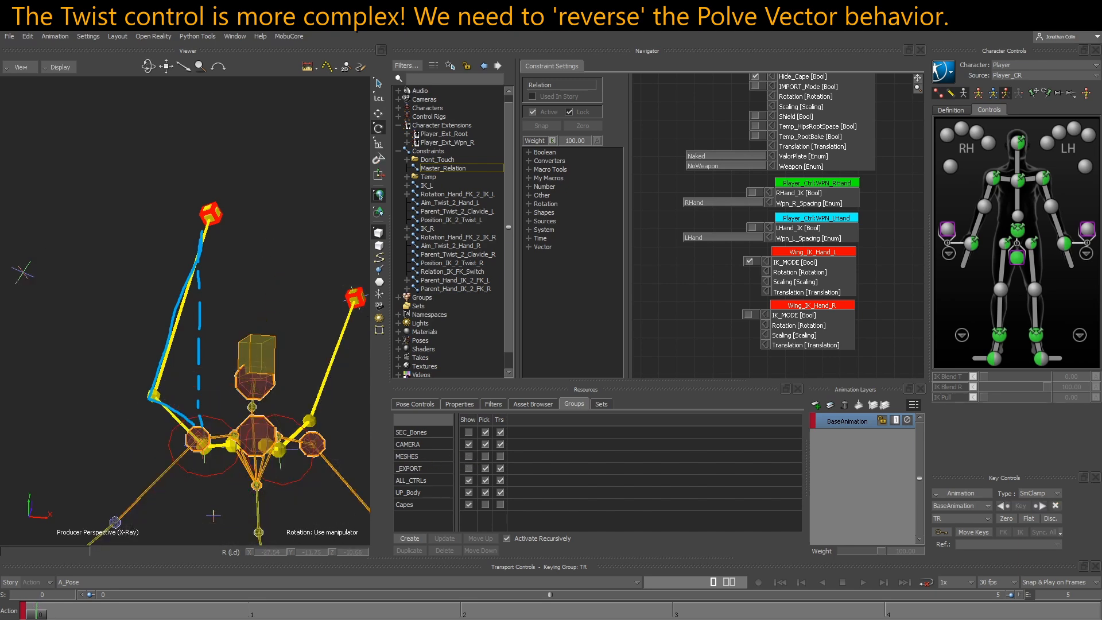
Select Wing_IK_PV_R and examine how the pole vector is placed relative to the right wing's FK arm chain
mouse_move(236, 444)
left_mouse_down("ctrl+shift")
mouse_move(235, 471)
mouse_move(244, 424)
left_mouse_up("ctrl+shift")
left_click(219, 461)
left_click_drag(224, 462, 227, 460, "ctrl+shift")
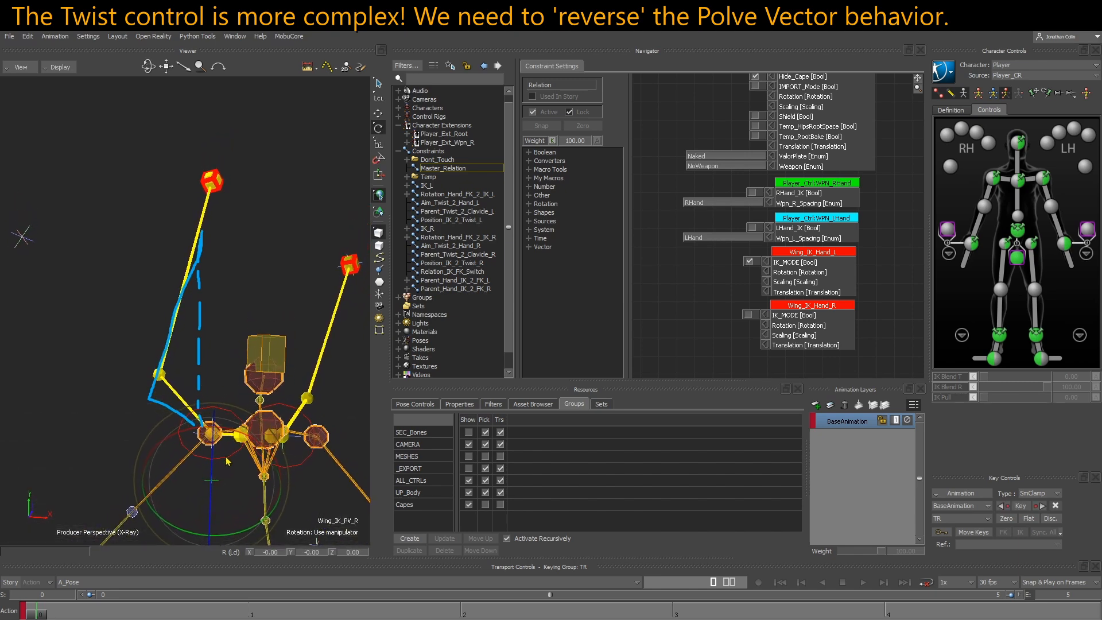
mouse_move(222, 360)
left_mouse_down("ctrl+shift")
mouse_move(226, 384)
mouse_move(228, 368)
left_mouse_up("ctrl+shift")
left_click_drag(206, 255, 213, 268, "ctrl+shift")
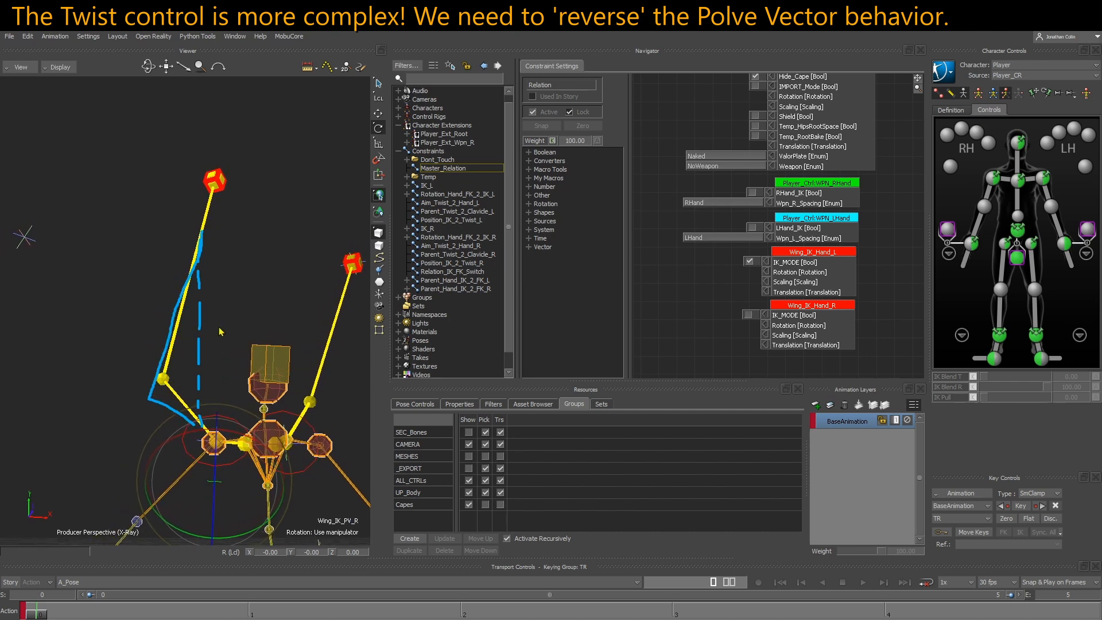
left_click_drag(220, 331, 218, 331, "ctrl+shift")
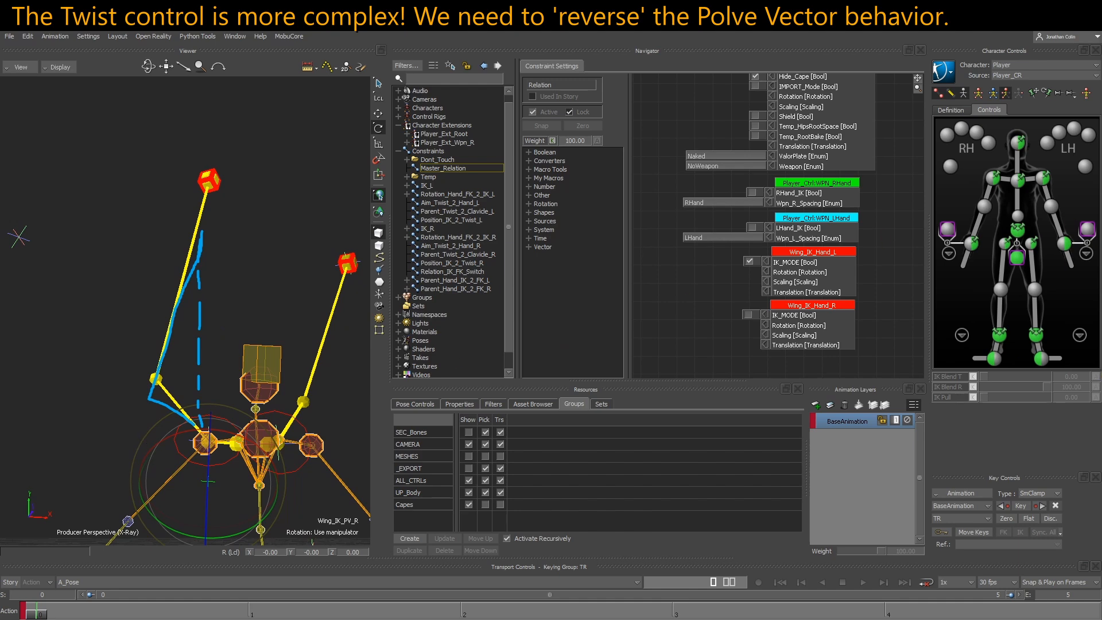
mouse_move(174, 445)
left_mouse_down()
mouse_move(33, 432)
mouse_move(39, 442)
left_mouse_up()
mouse_move(135, 400)
left_mouse_down()
mouse_move(52, 422)
mouse_move(73, 434)
left_mouse_up()
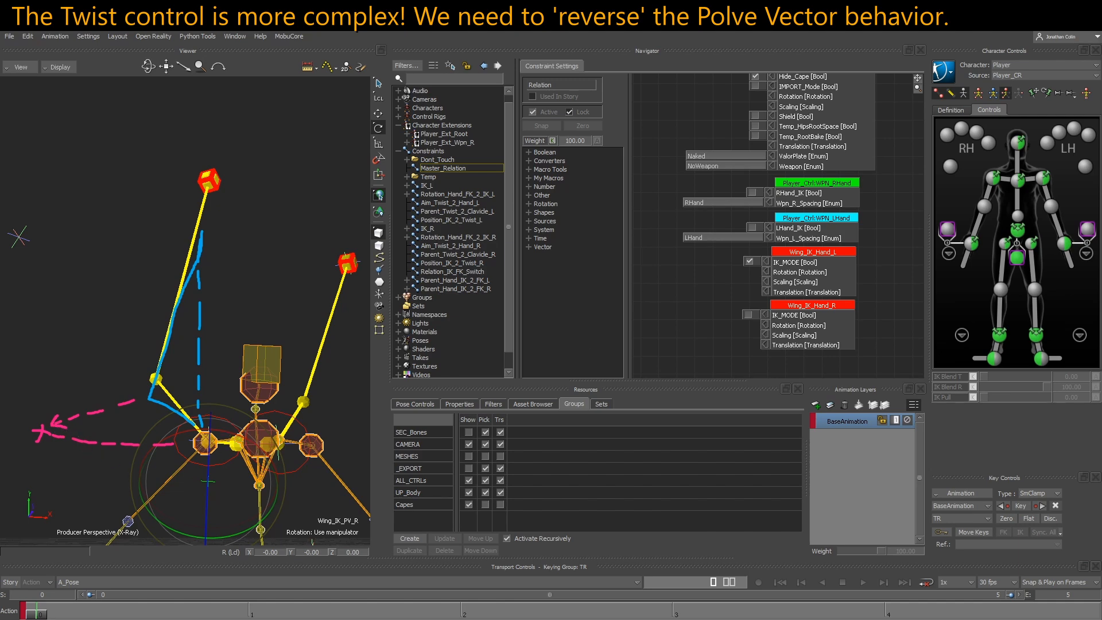
Test-rotate the Wing_IK_Twist_R controller to about -62 degrees in X, then undo the rotation
left_click(213, 467)
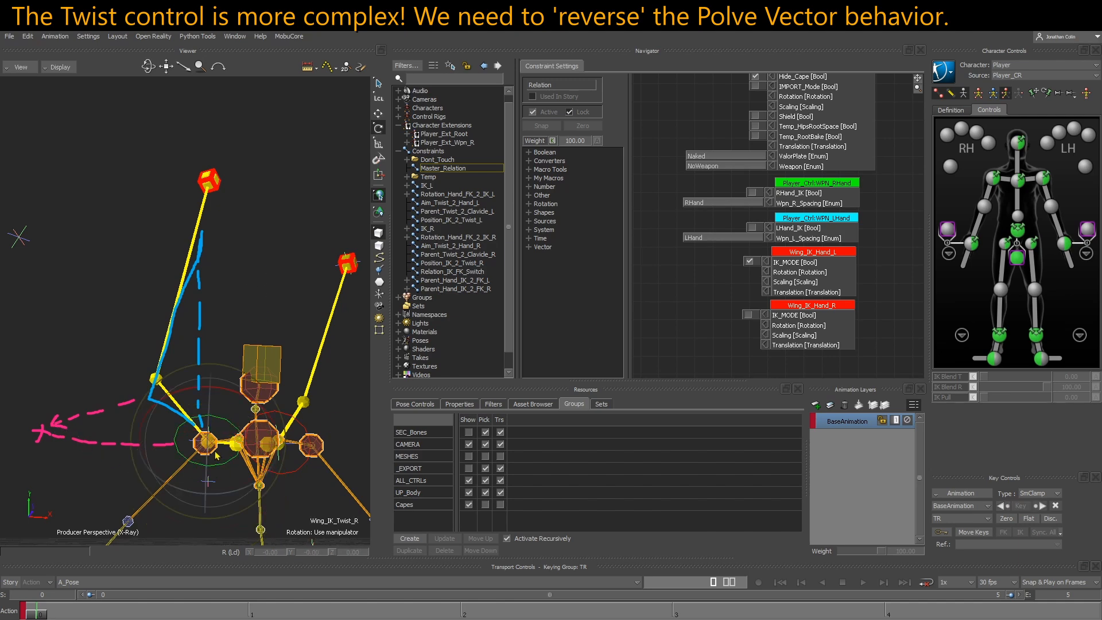
left_click_drag(233, 402, 266, 409)
key("ctrl+z")
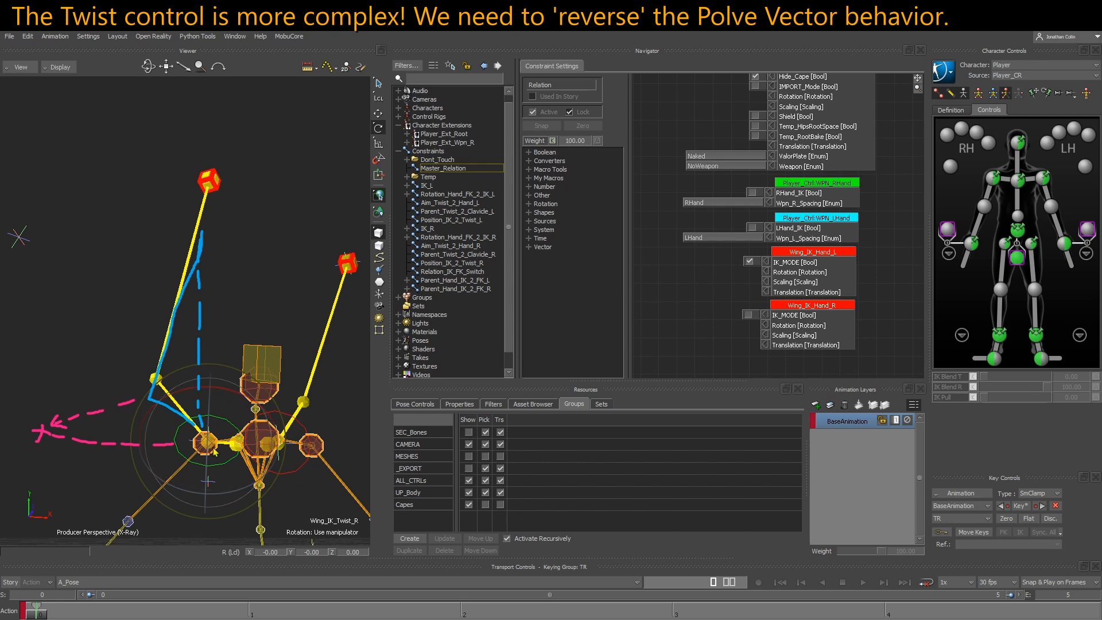
key("t")
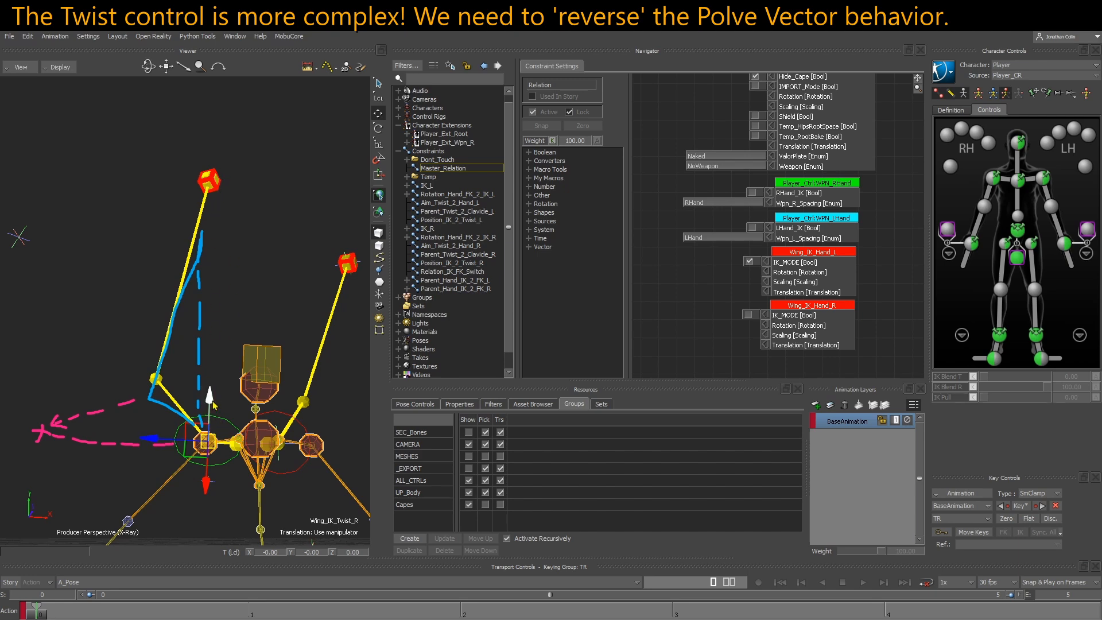
key("r")
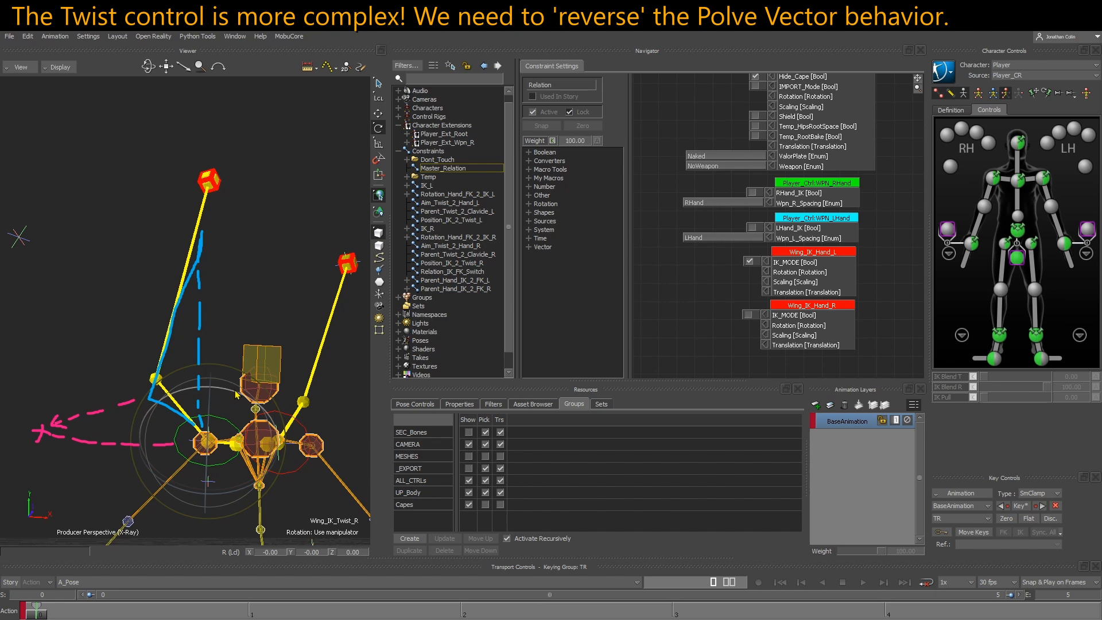
left_click_drag(237, 395, 268, 408)
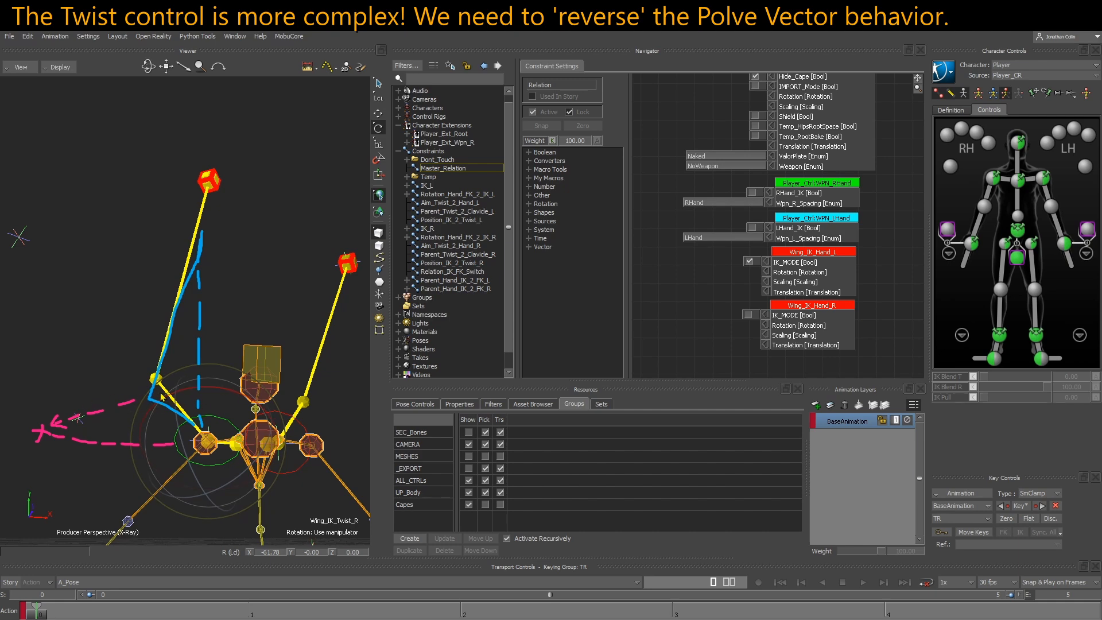
key("ctrl+z")
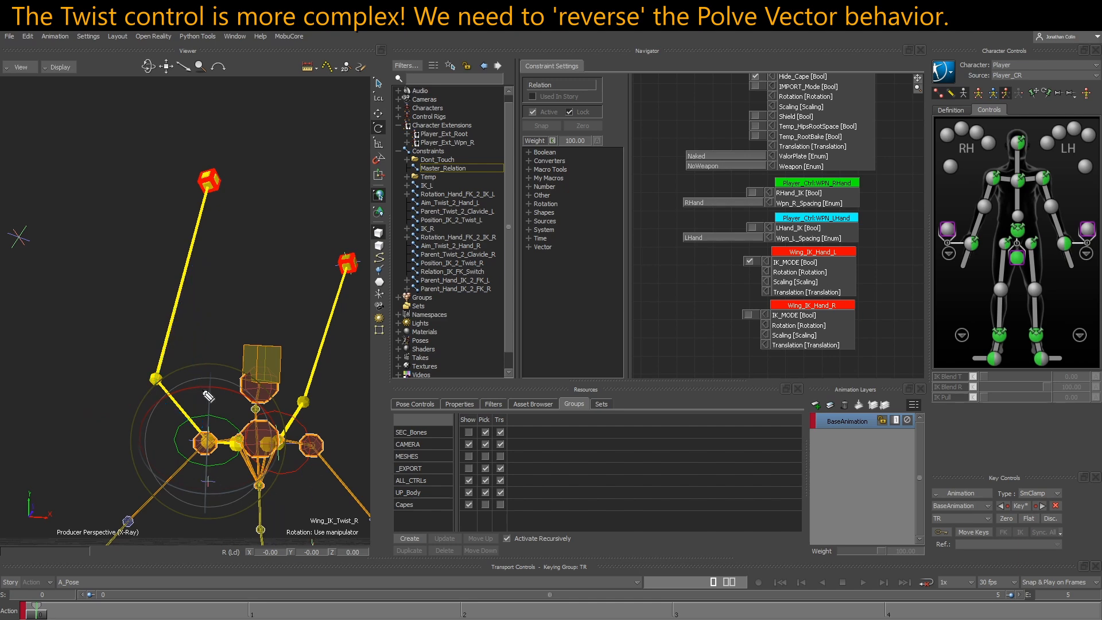
Test-rotate CTL_UpperArm_R to about -81, 14 and -10 degrees in X, Y and Z
mouse_move(206, 422)
left_mouse_down()
mouse_move(214, 381)
mouse_move(208, 213)
left_mouse_up()
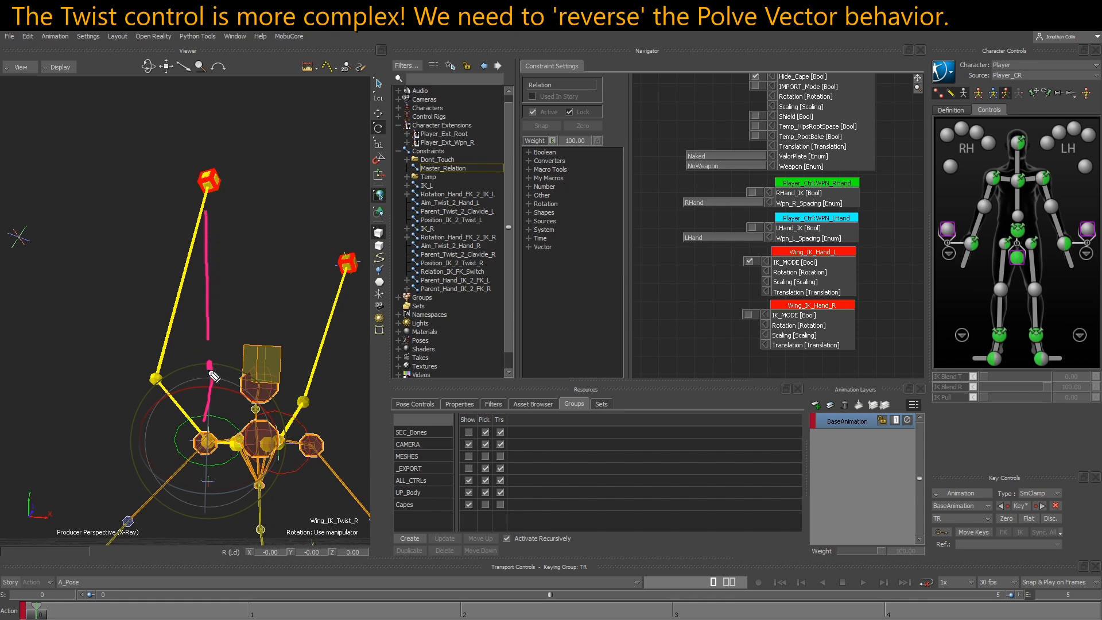
left_click_drag(207, 433, 213, 481)
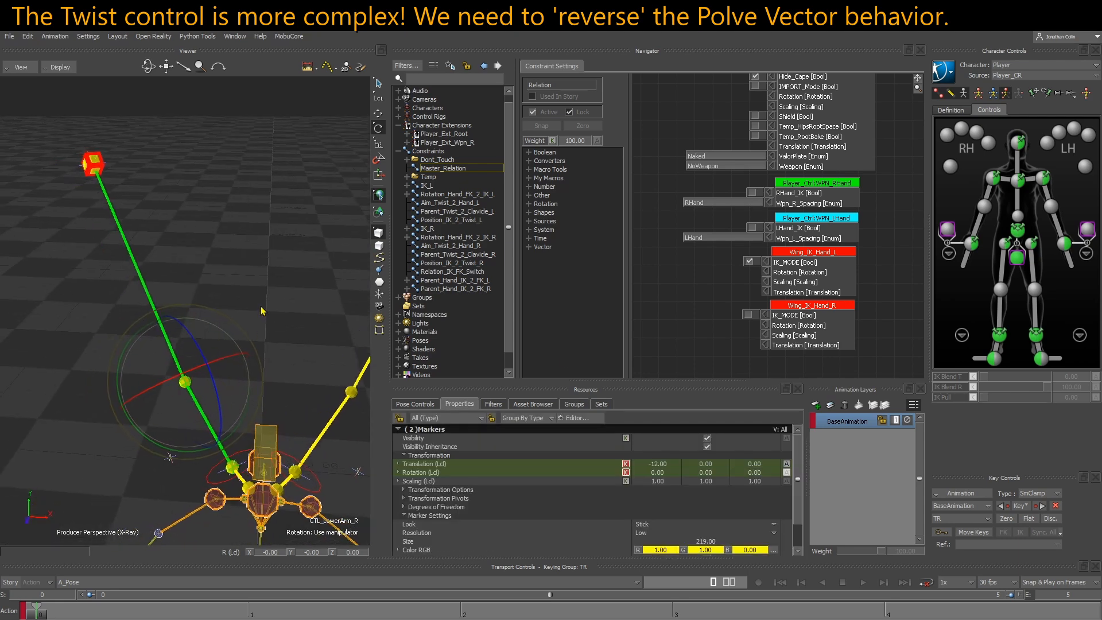
left_click(210, 401)
left_click(223, 422)
mouse_move(178, 452)
left_mouse_down()
mouse_move(201, 452)
mouse_move(169, 453)
mouse_move(265, 443)
mouse_move(235, 462)
mouse_move(197, 458)
left_mouse_up()
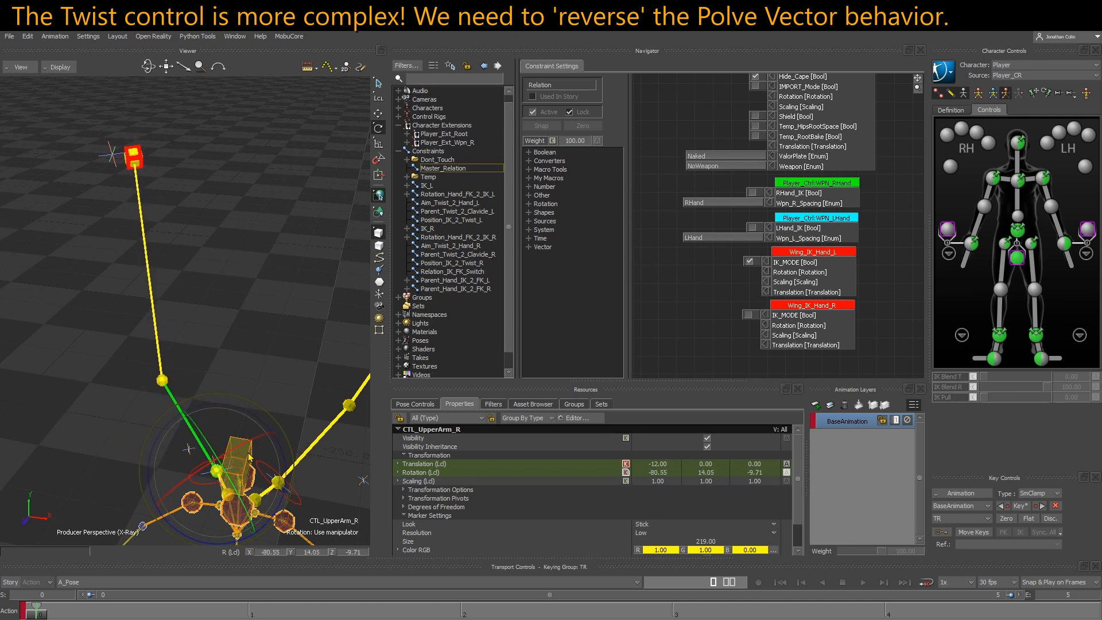
left_click_drag(249, 453, 236, 459)
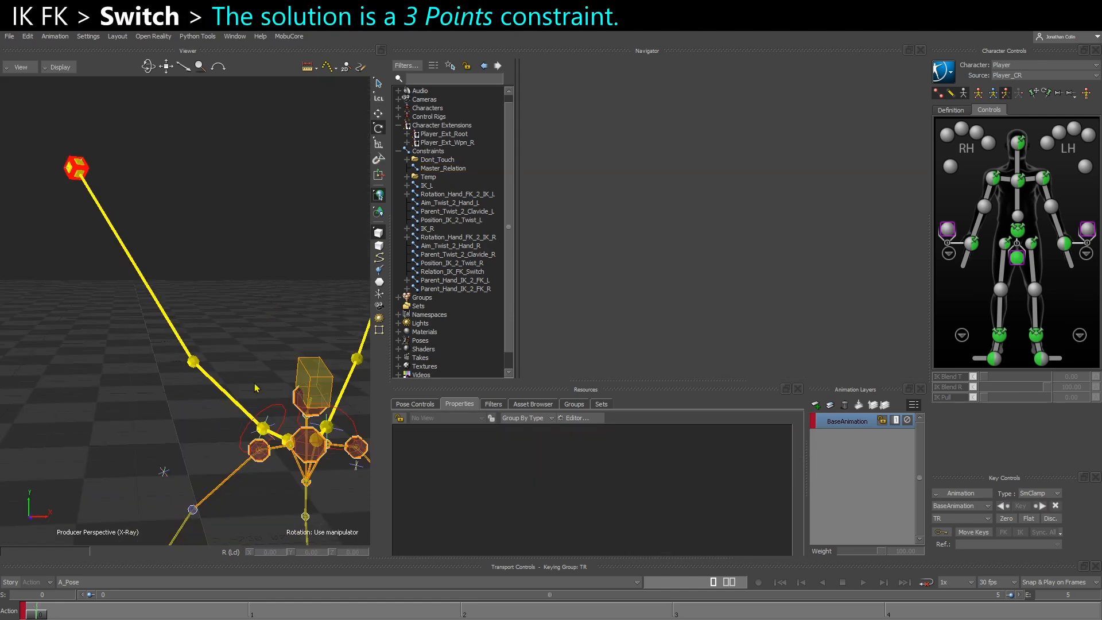
Insert a 3 Points constraint and rename it 3P_Twist_2_FK_R
left_click(431, 152)
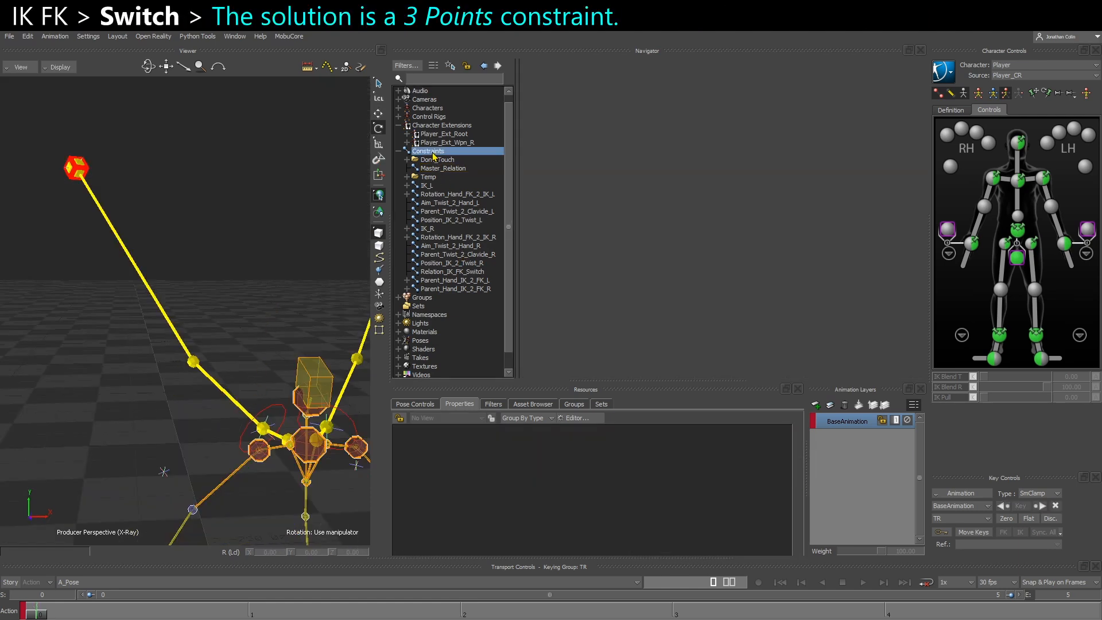
right_click(433, 155)
mouse_move(479, 169)
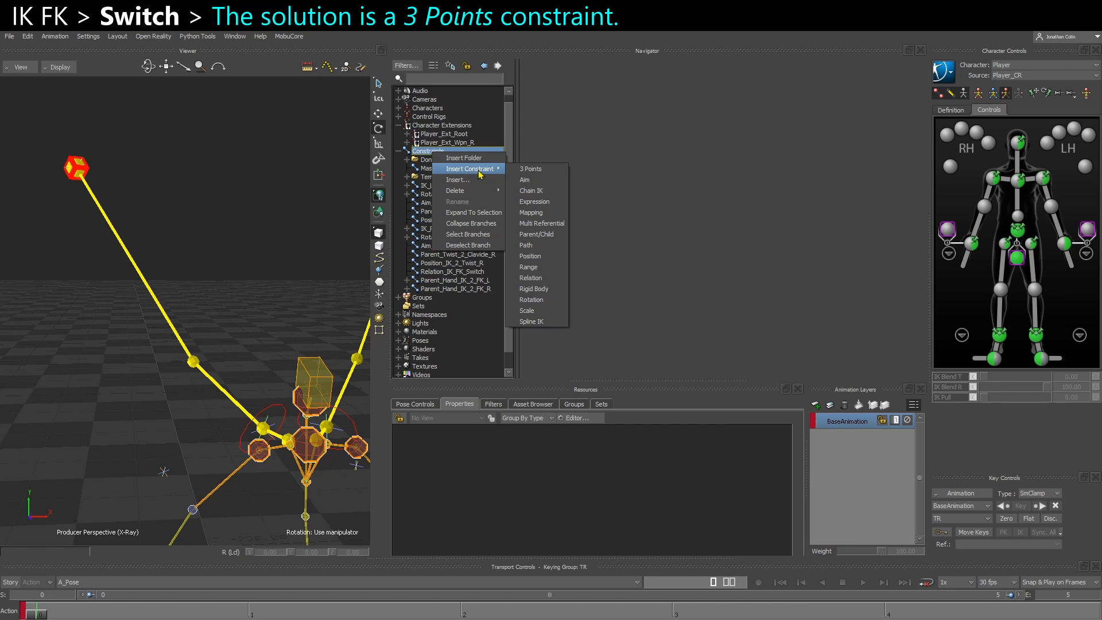
left_click(551, 170)
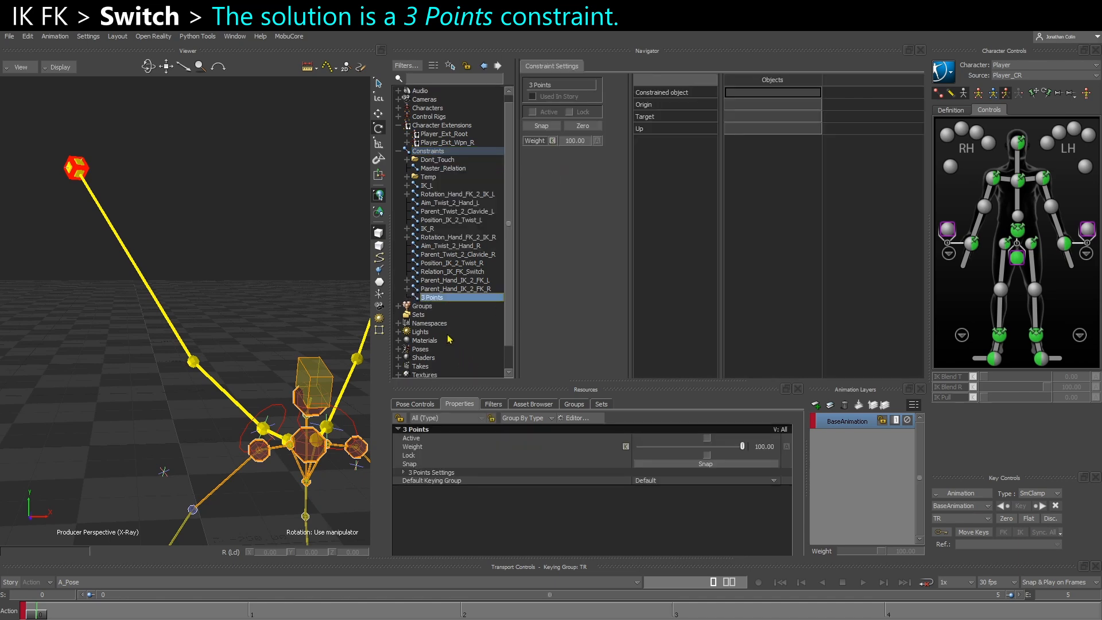
right_click(435, 298)
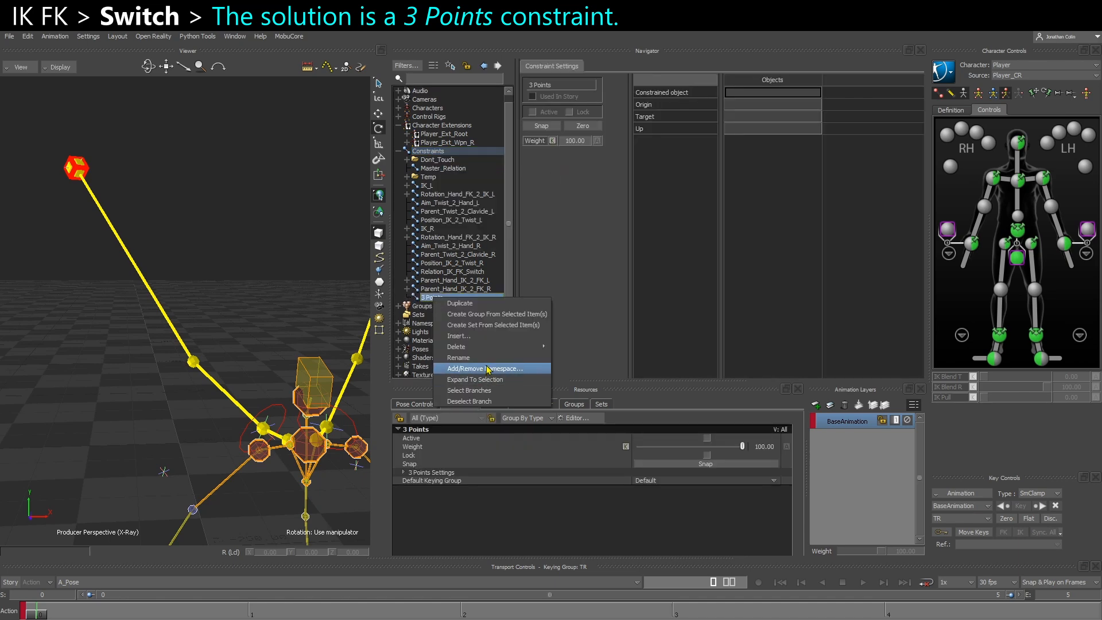
left_click(487, 358)
left_click_drag(458, 304, 439, 305)
key("BackSpace")
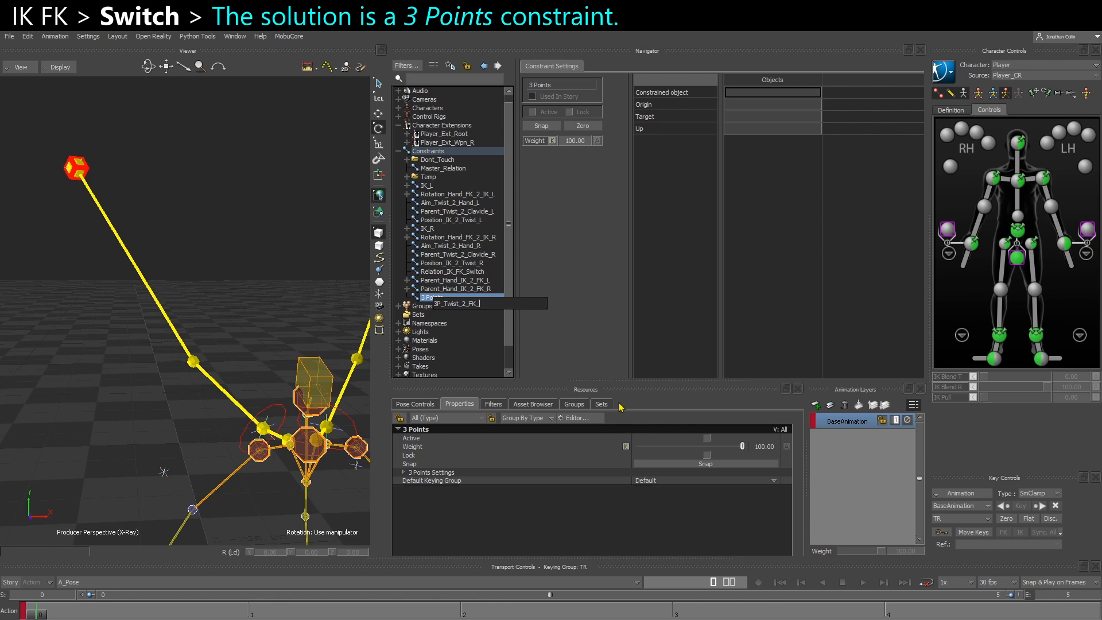
key("Return")
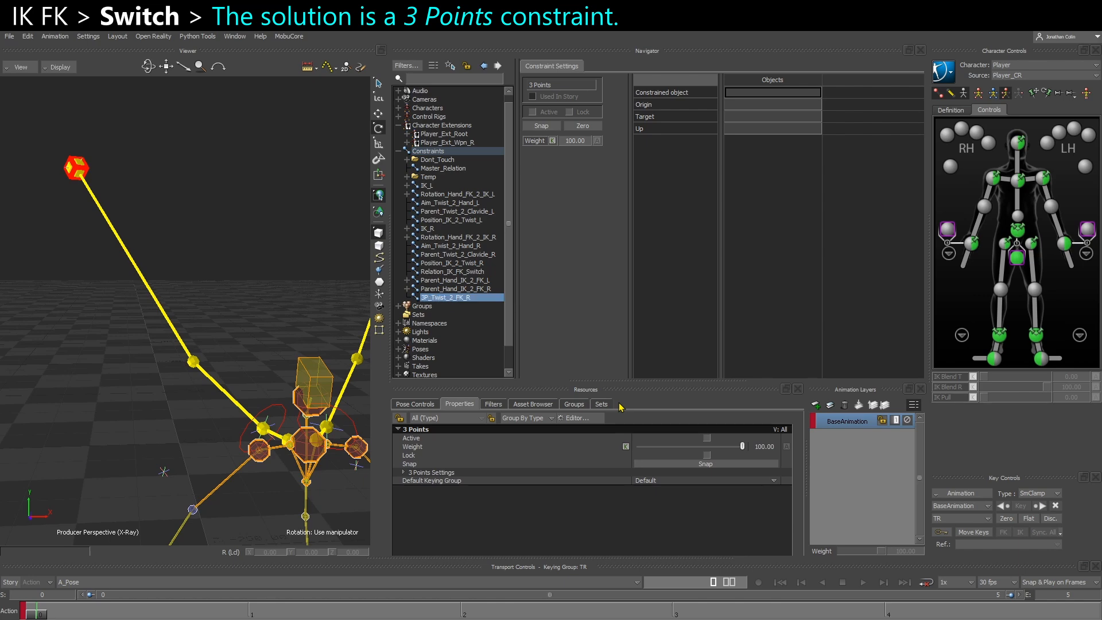
Assign Wing_IK_Twist_R as the constrained object of the 3P_Twist_2_FK_R constraint
left_click(279, 436)
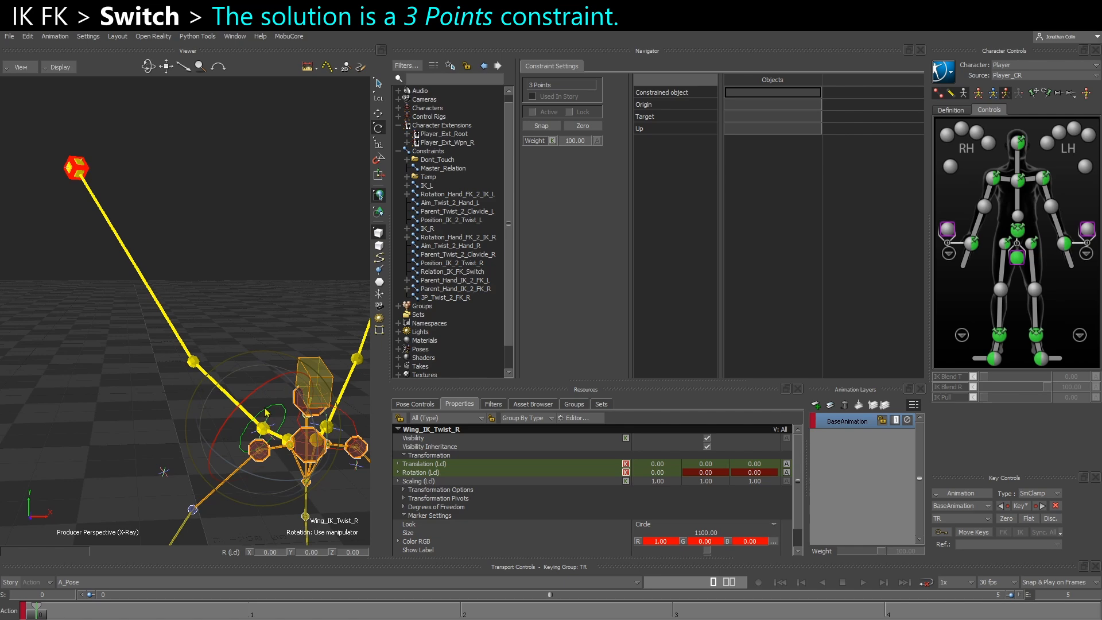
left_click(433, 203)
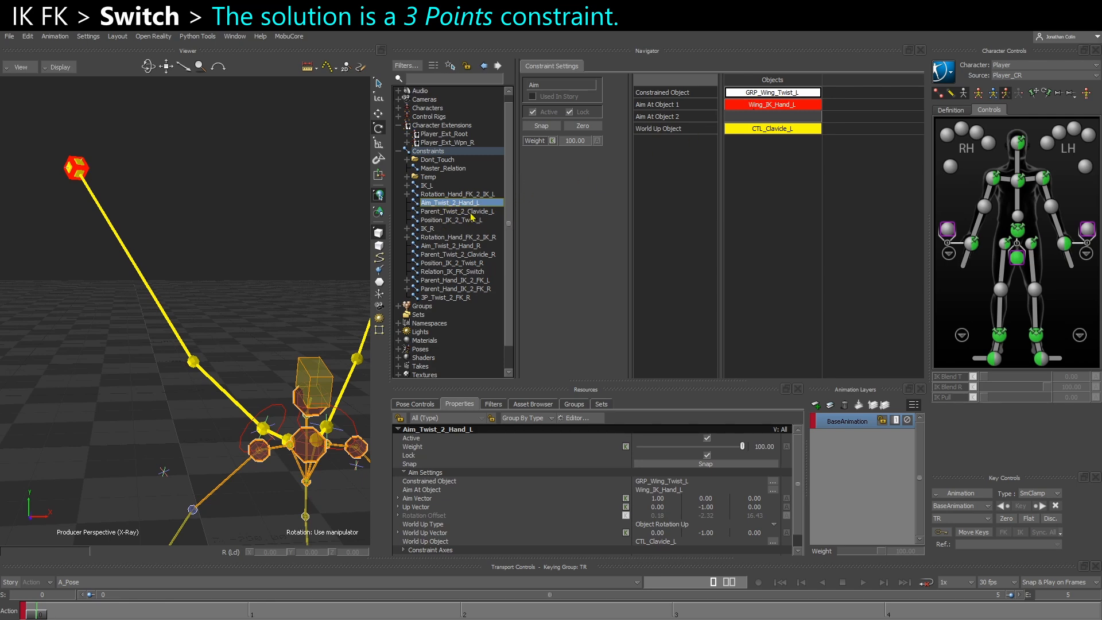
left_click(443, 298)
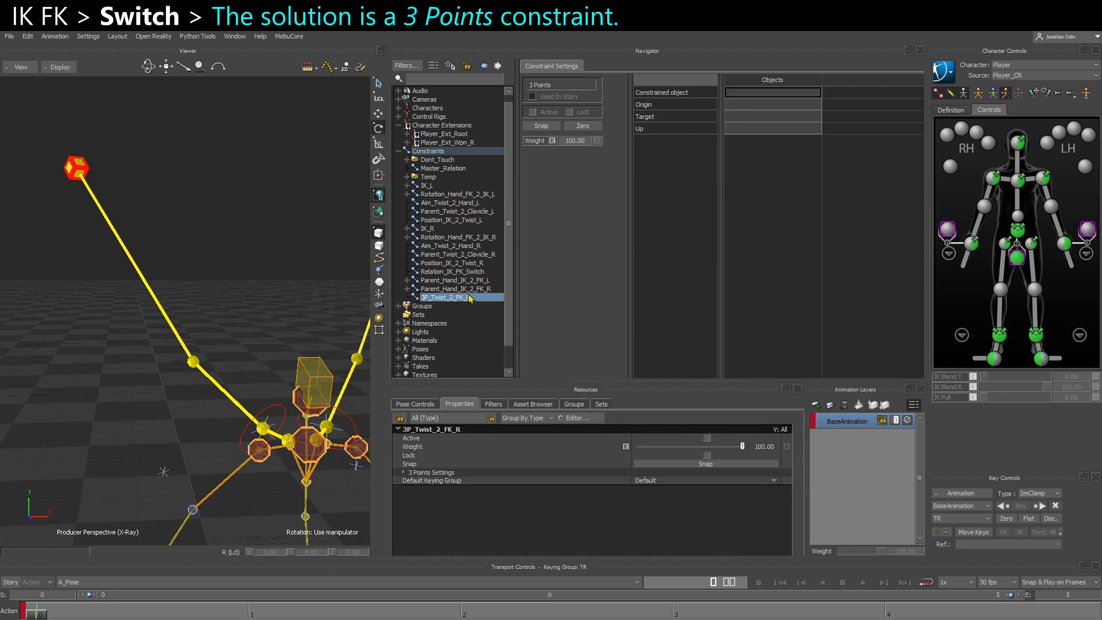
left_click(282, 423)
left_click_drag(281, 423, 732, 97, "alt")
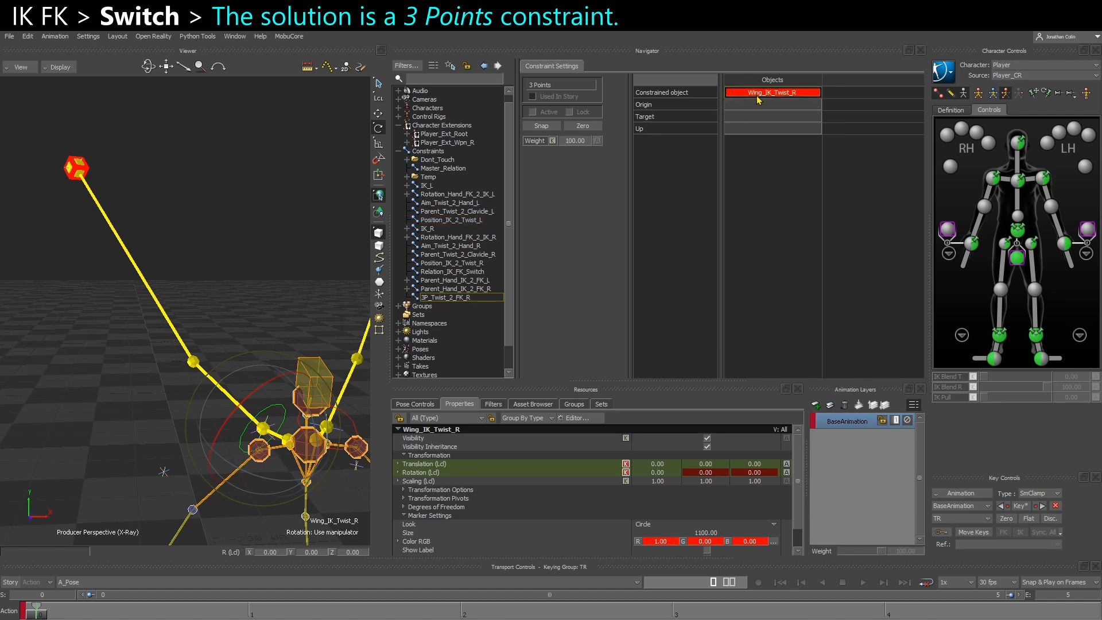
Assign CTL_UpperArm_R as the Origin and CTL_Hand_R as the Target of 3P_Twist_2_FK_R
left_click(230, 275)
left_click(263, 435)
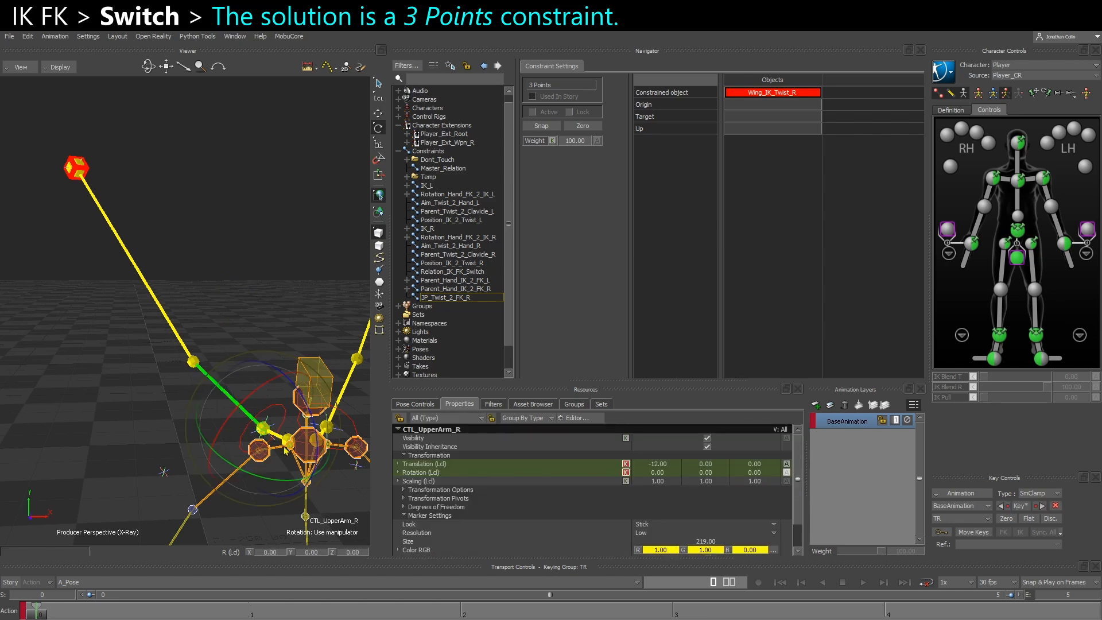
left_click_drag(281, 285, 774, 106, "alt")
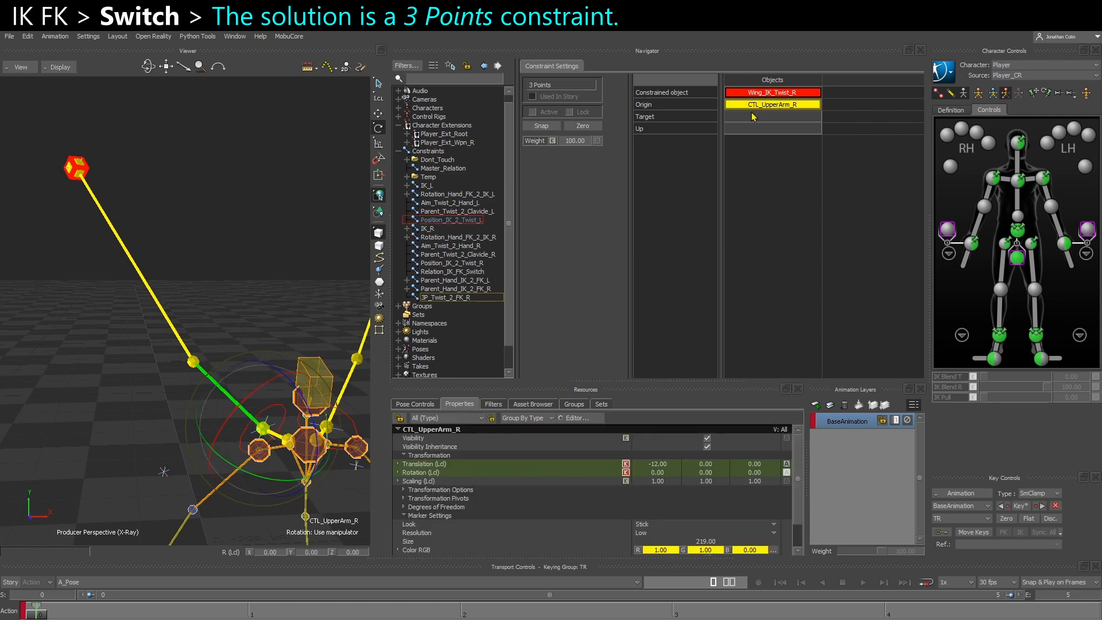
left_click(272, 181)
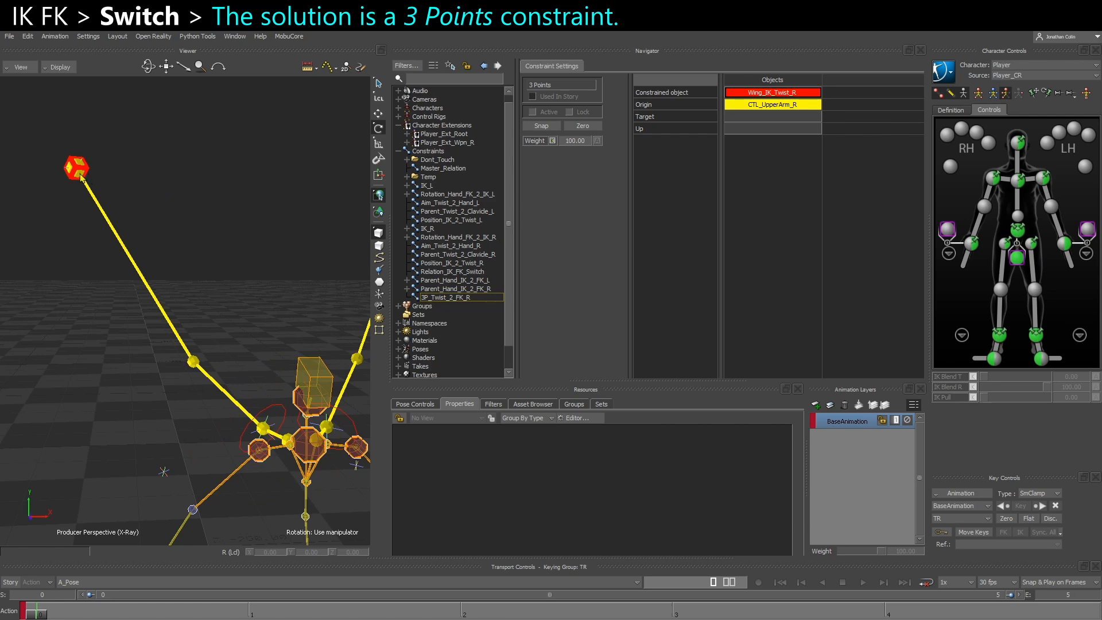
left_click(81, 180)
left_click_drag(74, 178, 752, 118, "alt")
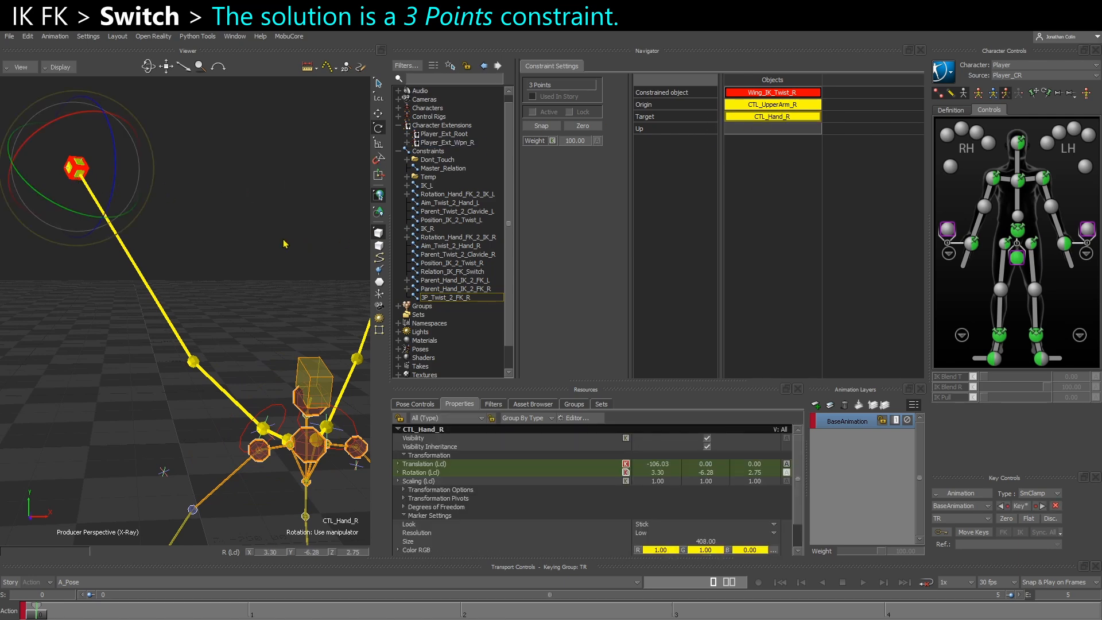
Assign CTL_LowerArm_R as the Up object of 3P_Twist_2_FK_R, then activate the constraint with Snap
left_click(218, 324)
left_click(194, 365)
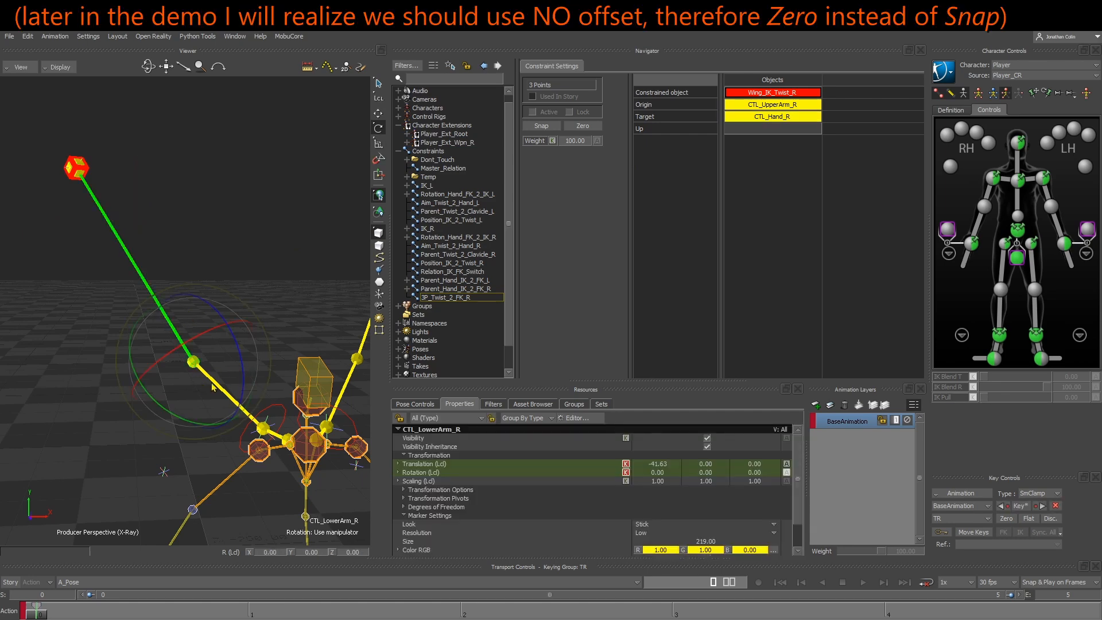
left_click_drag(281, 240, 757, 129, "alt")
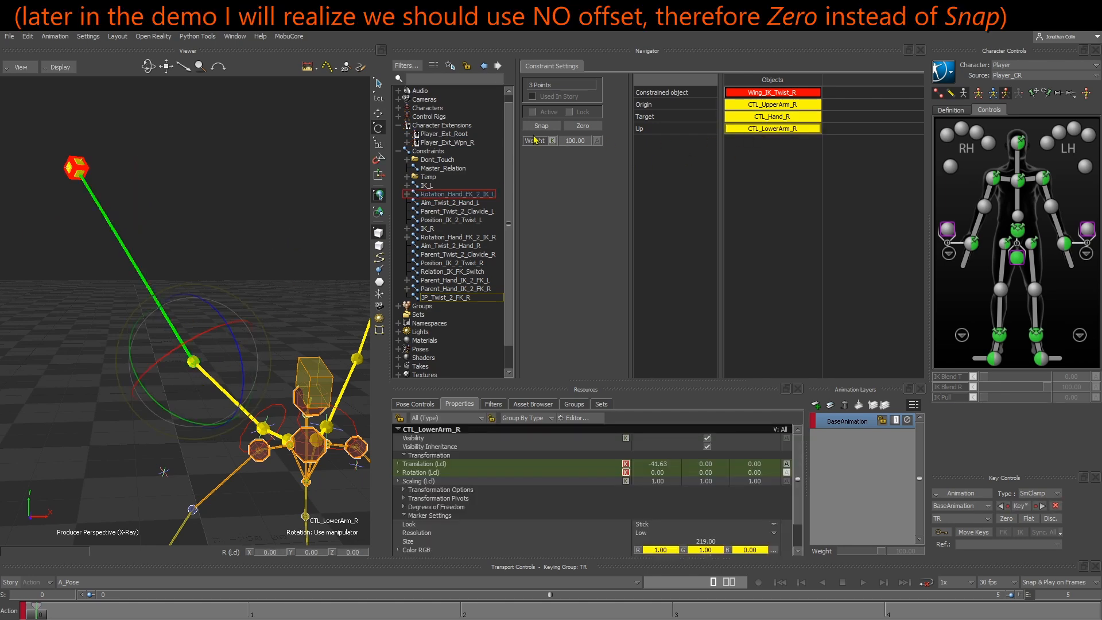
left_click(540, 125)
left_click(570, 112)
Select the pole vector Wing_IK_PV_R and examine its position relative to the right wing's elbow direction
left_click_drag(272, 247, 210, 338, "ctrl+shift")
left_click_drag(132, 483, 192, 486)
key("t")
left_click_drag(192, 486, 184, 458, "ctrl")
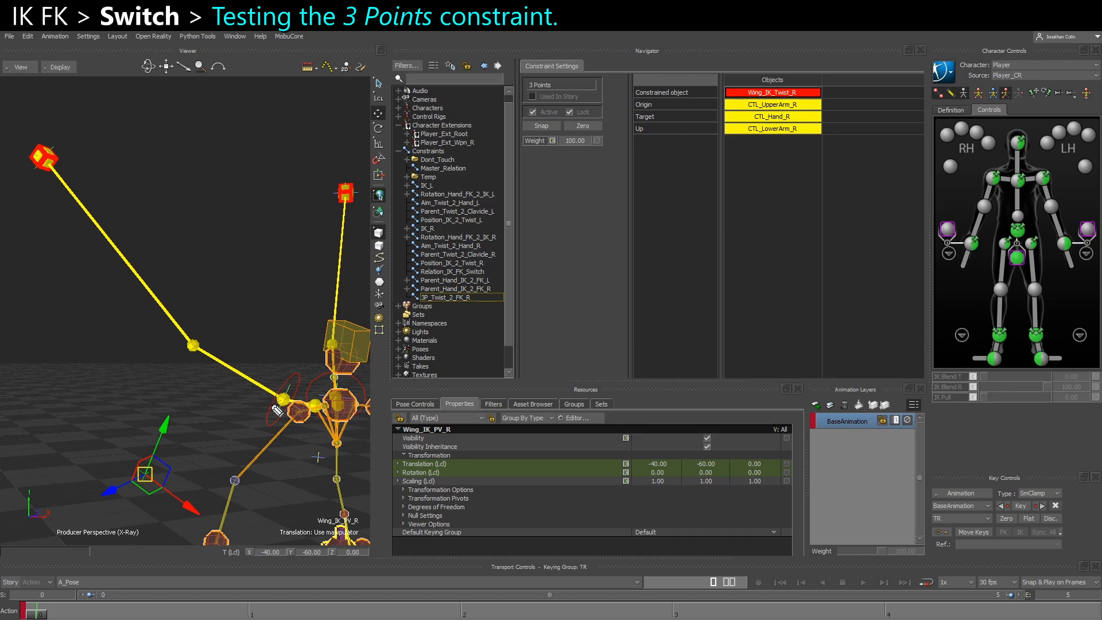
mouse_move(286, 396)
left_mouse_down()
mouse_move(310, 351)
mouse_move(312, 366)
mouse_move(265, 389)
mouse_move(237, 372)
mouse_move(249, 373)
mouse_move(253, 439)
mouse_move(210, 492)
mouse_move(153, 477)
mouse_move(152, 491)
left_mouse_up()
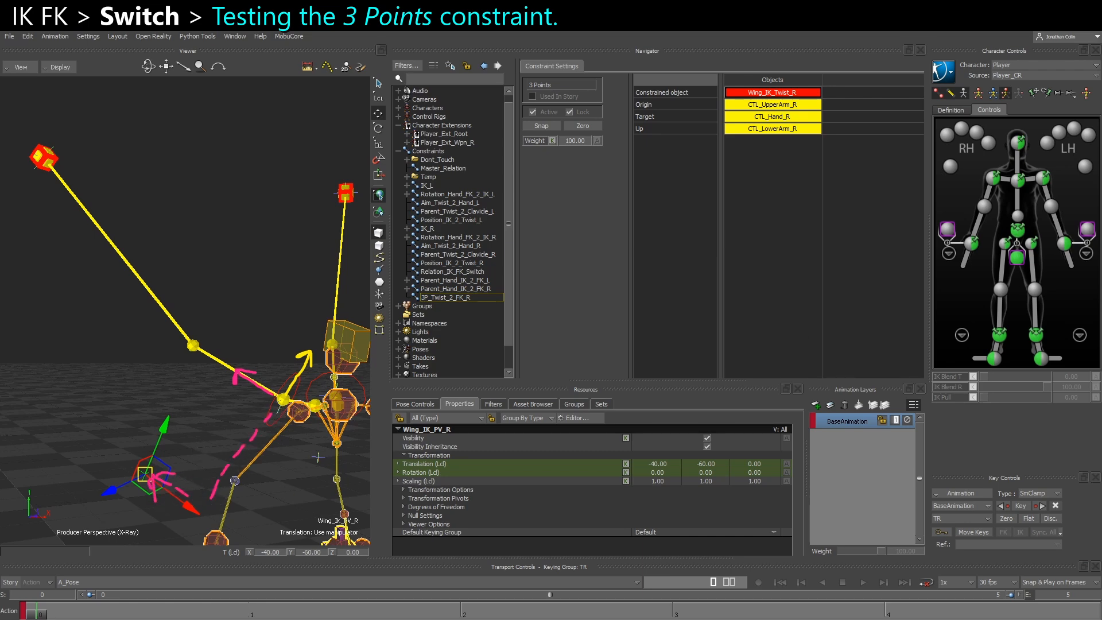
key("Escape")
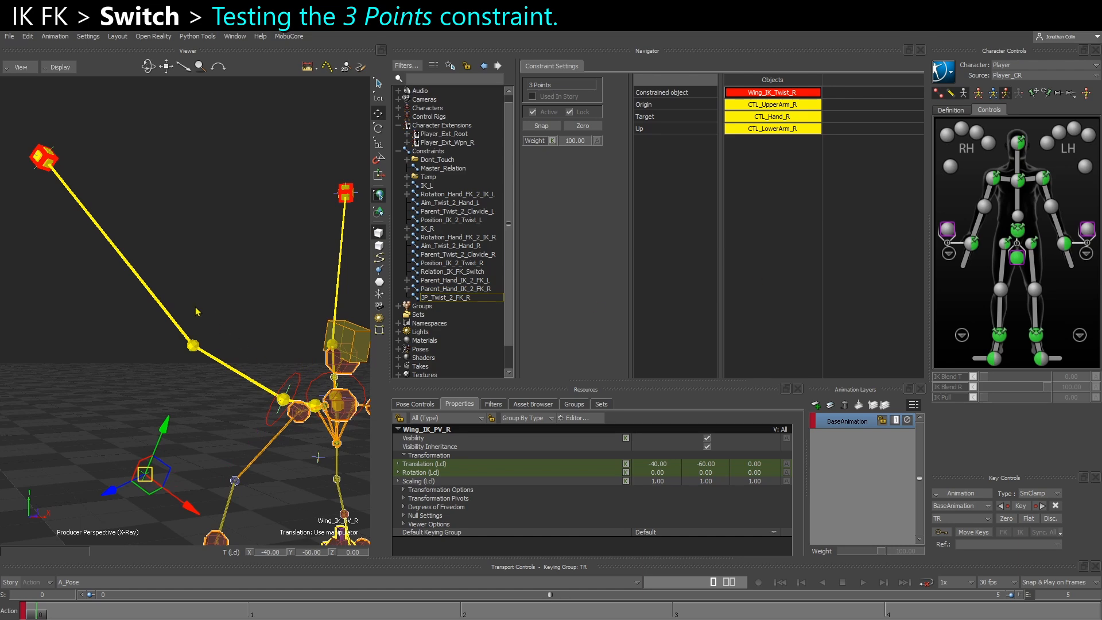
Test-rotate CTL_LowerArm_R with the 3 Points constraint active and undo the rotation
left_click(218, 302)
left_click(161, 301)
key("e")
left_click_drag(231, 368, 244, 393, "alt")
key("ctrl+z")
key("ctrl+z")
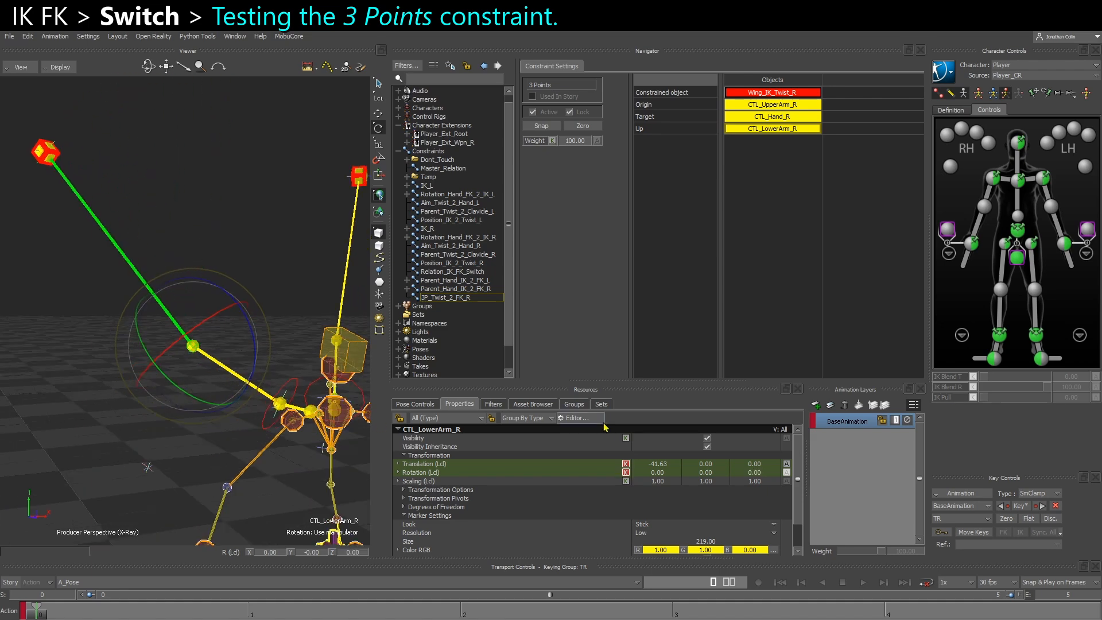
Show the MESHES group so the body and wing geometry display with the rig
left_click(572, 404)
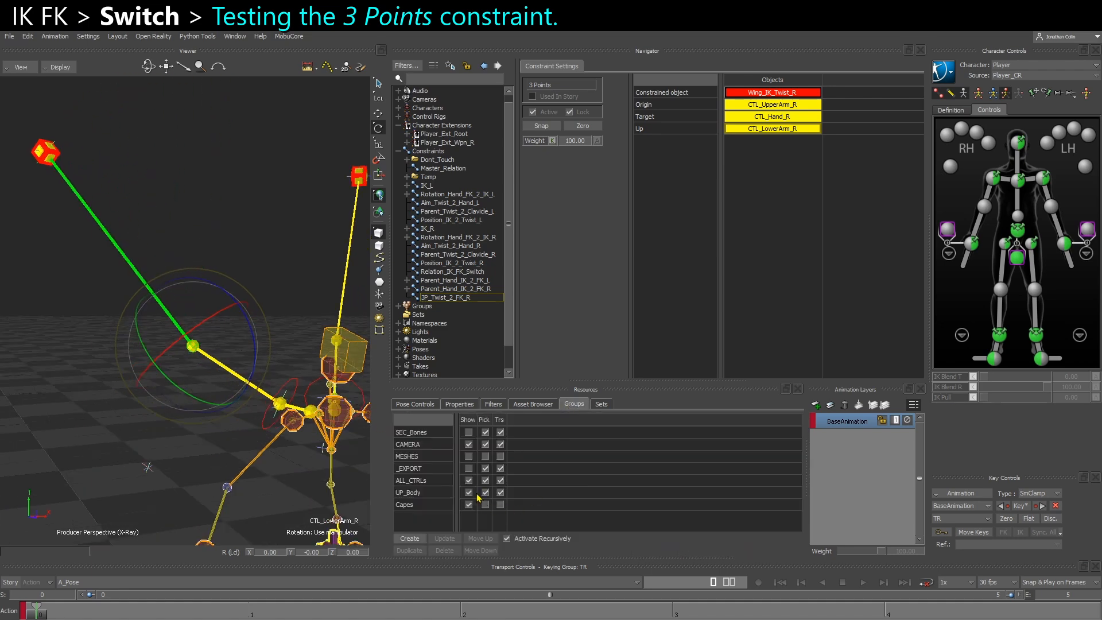
left_click(469, 456)
mouse_move(157, 403)
left_mouse_down("alt")
mouse_move(126, 403)
mouse_move(154, 403)
left_mouse_up("alt")
left_click_drag(250, 349, 205, 361)
Test-bend the right wing at CTL_LowerArm_R against the mesh and undo the rotation
left_click(171, 484)
left_click_drag(171, 485, 201, 525, "alt")
middle_click_drag(201, 525, 251, 450, "alt")
mouse_move(250, 452)
left_mouse_down()
mouse_move(277, 426)
mouse_move(242, 454)
left_mouse_up()
middle_click_drag(221, 271, 258, 369, "alt")
left_click_drag(258, 369, 289, 404, "alt")
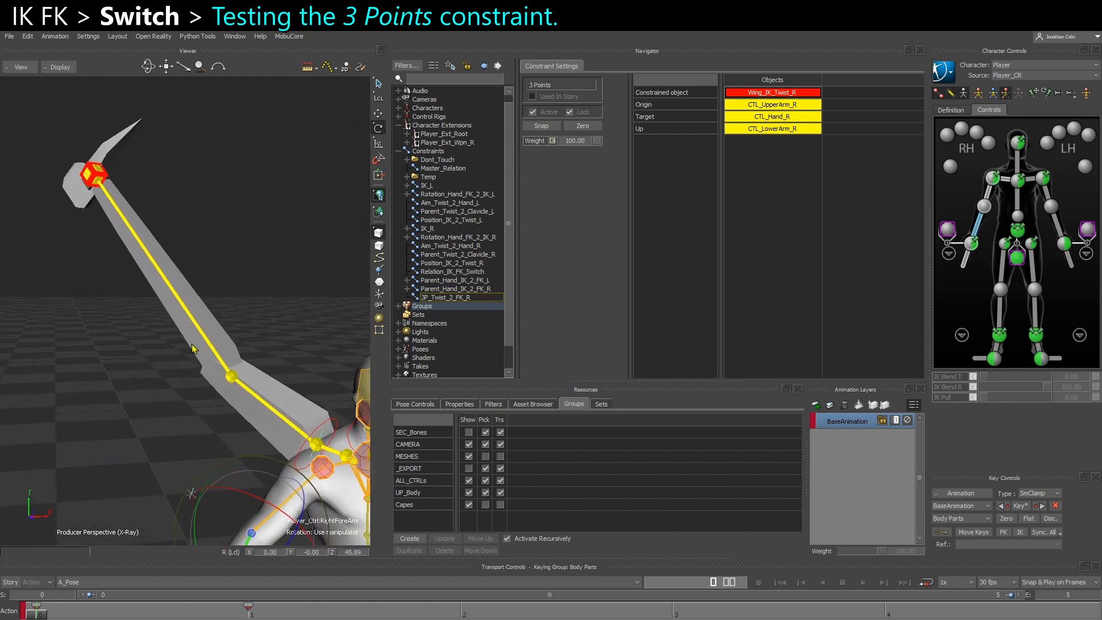
left_click(230, 375)
left_click_drag(204, 398, 189, 454, "alt")
key("ctrl+z")
Test-rotate CTL_UpperArm_R to about -38, 3 and -14 degrees in X, Y and Z
left_click(287, 382)
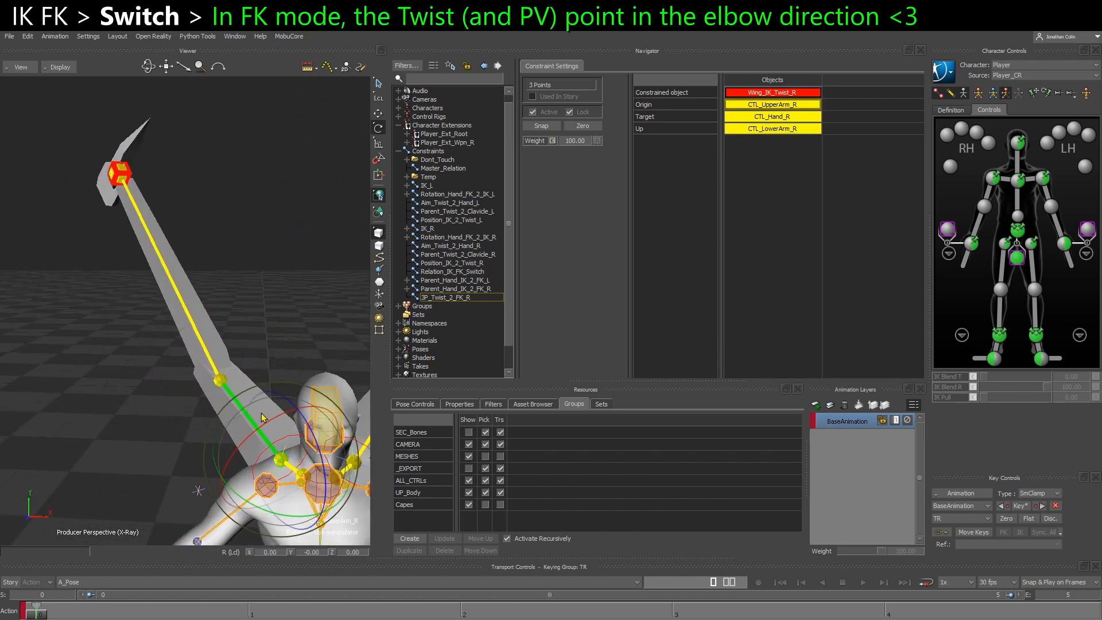
left_click_drag(264, 418, 272, 414)
middle_click_drag(273, 416, 296, 350, "alt")
left_click_drag(328, 343, 264, 381)
left_click_drag(264, 381, 197, 273, "alt")
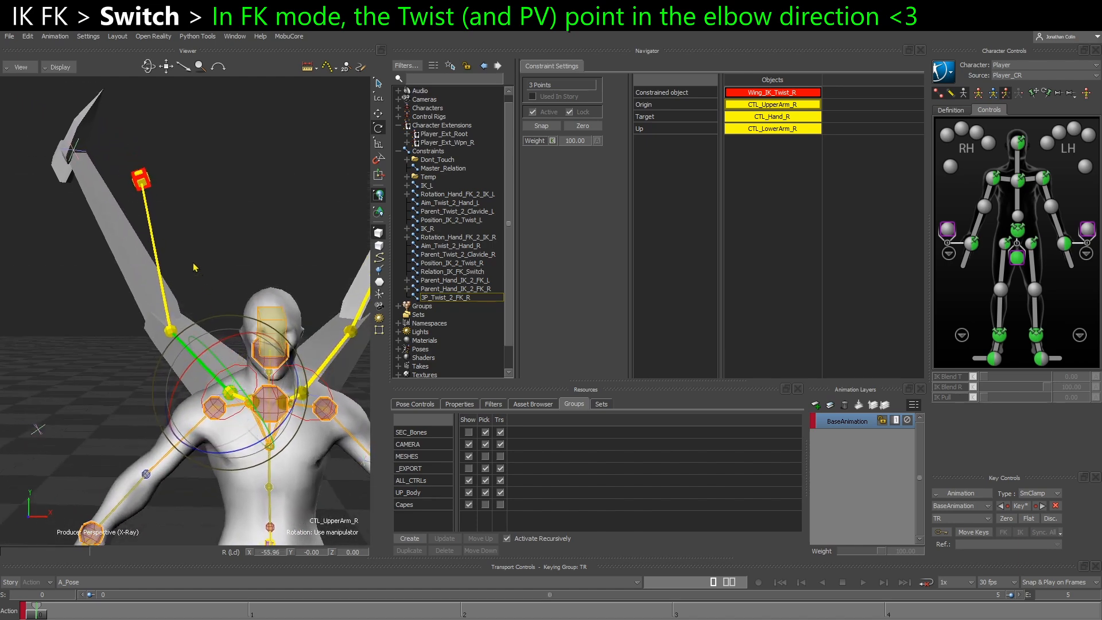
left_click_drag(244, 405, 248, 379)
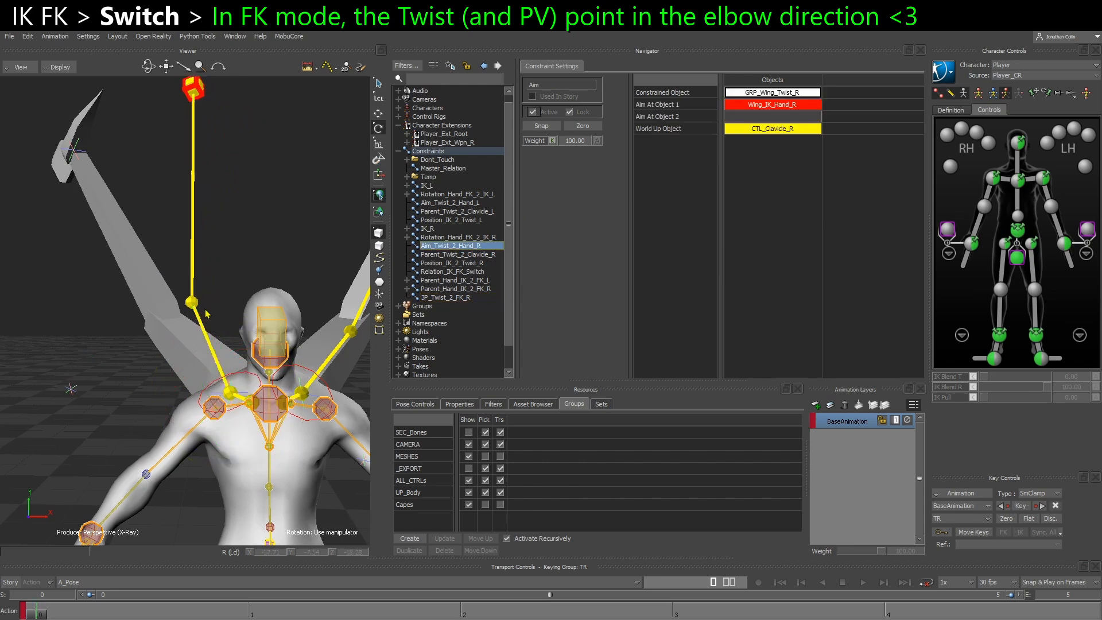
left_click_drag(230, 340, 274, 348, "ctrl+shift")
left_click(236, 396)
left_click_drag(245, 422, 252, 405)
mouse_move(253, 405)
left_mouse_down("ctrl+shift")
mouse_move(232, 402)
mouse_move(241, 409)
left_mouse_up("ctrl+shift")
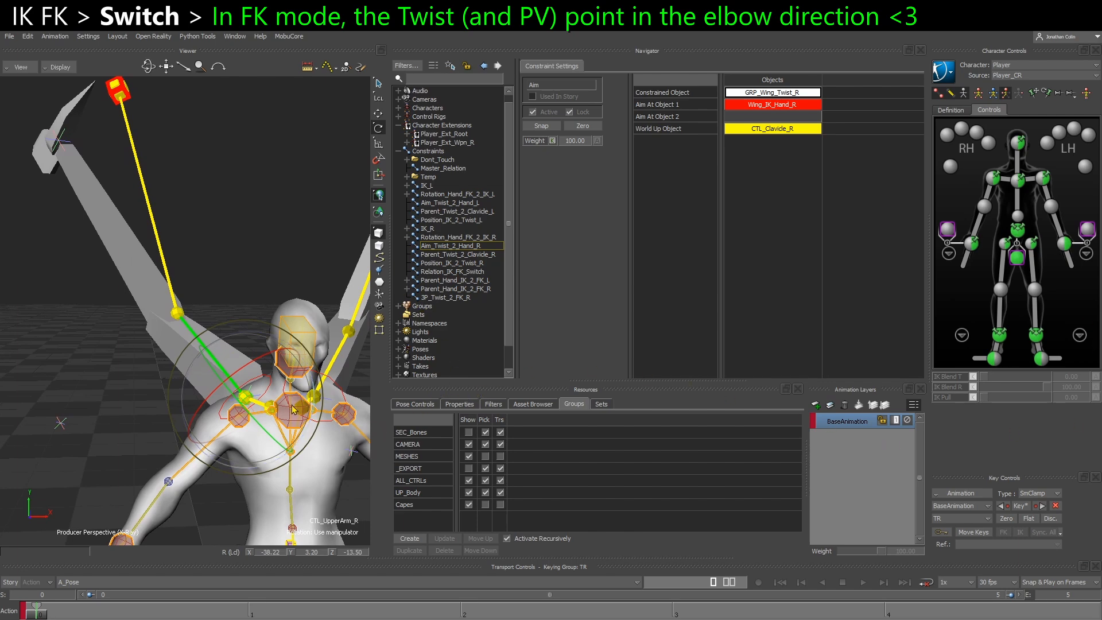
Reset the local rotation of CTL_UpperArm_R to 0 on all axes
left_click(457, 404)
double_click(671, 474)
type("0")
key("Tab")
type("0")
key("Tab")
type("0")
key("Return")
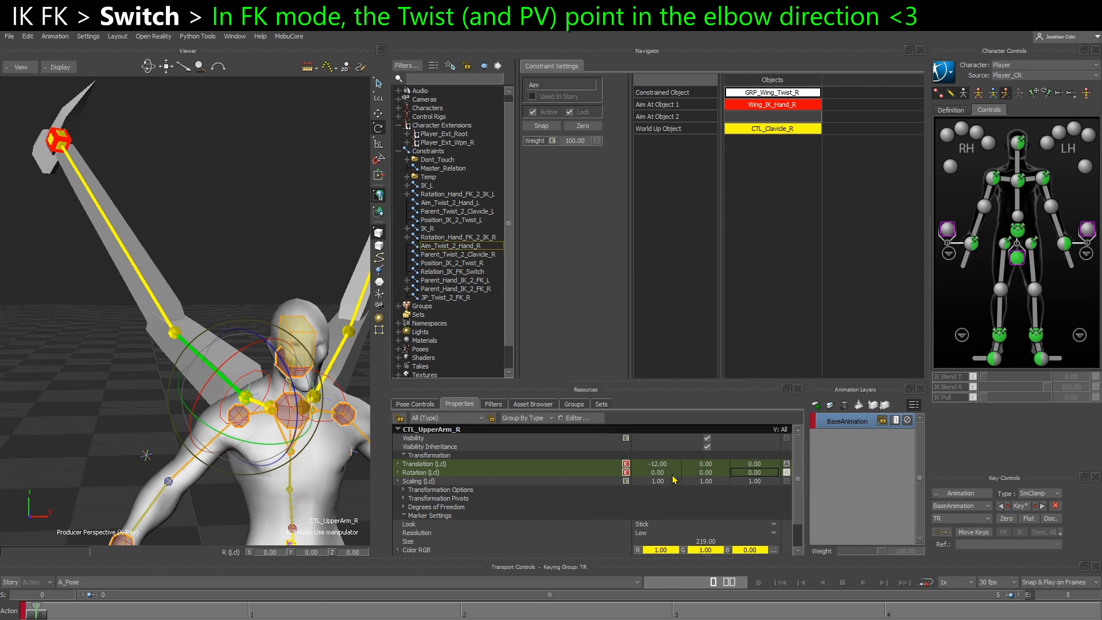
left_click_drag(235, 230, 213, 282, "ctrl+shift")
left_click_drag(228, 314, 197, 265, "alt")
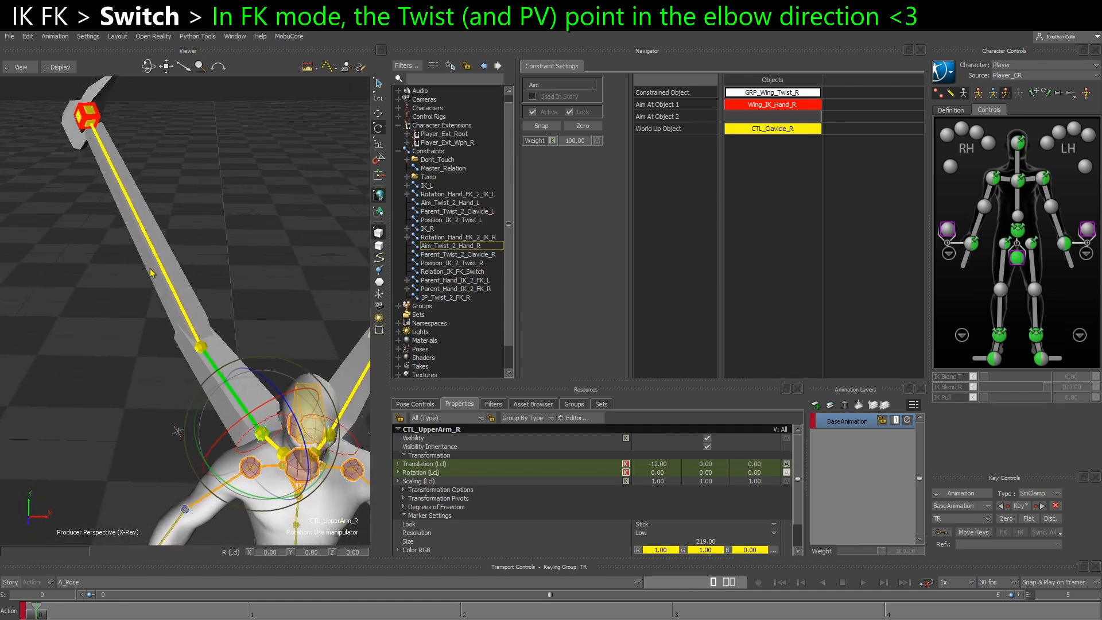
Test-rotate CTL_LowerArm_R to about -43 degrees in Z and undo the rotation
left_click_drag(190, 339, 284, 363, "alt")
left_click(188, 318)
left_click_drag(284, 363, 223, 385, "alt")
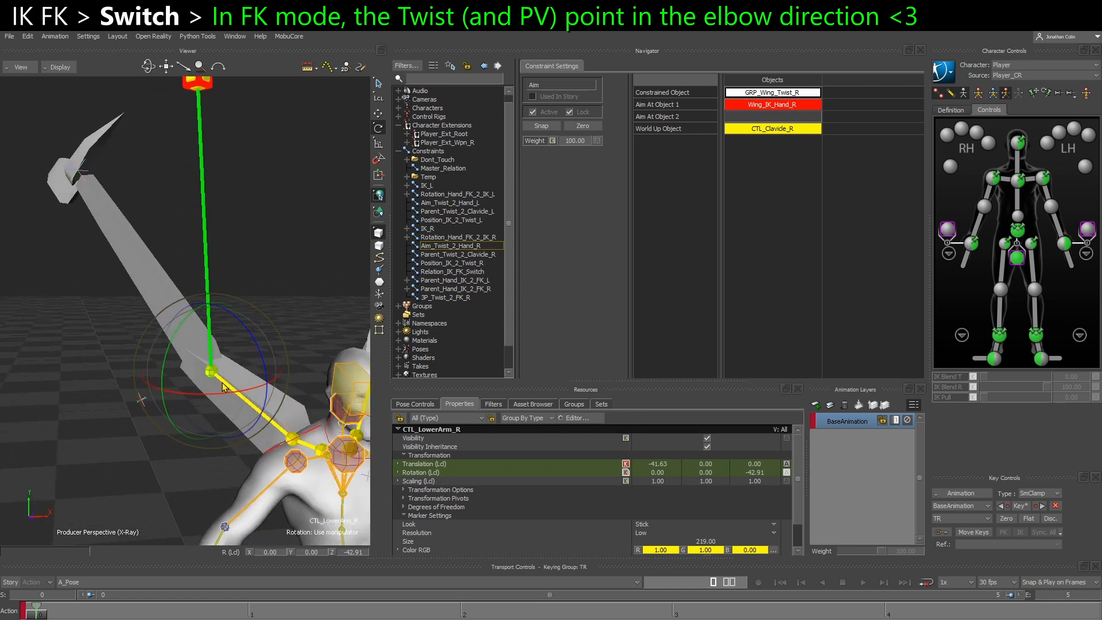
key("ctrl+z")
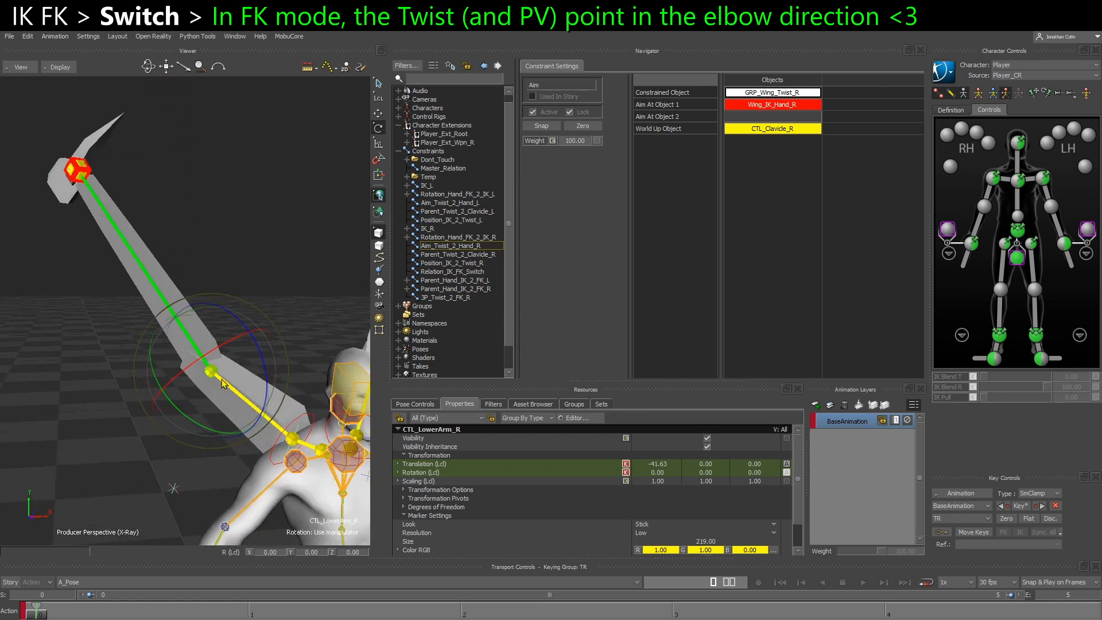
Test-bend the body's right elbow by rotating Player_CtrlRightForeArm and undo the rotation
left_click_drag(210, 397, 197, 431, "alt")
key("ctrl+z")
left_click(167, 398)
key("ctrl+z")
key("ctrl+z")
left_click_drag(198, 440, 181, 401)
key("ctrl+z")
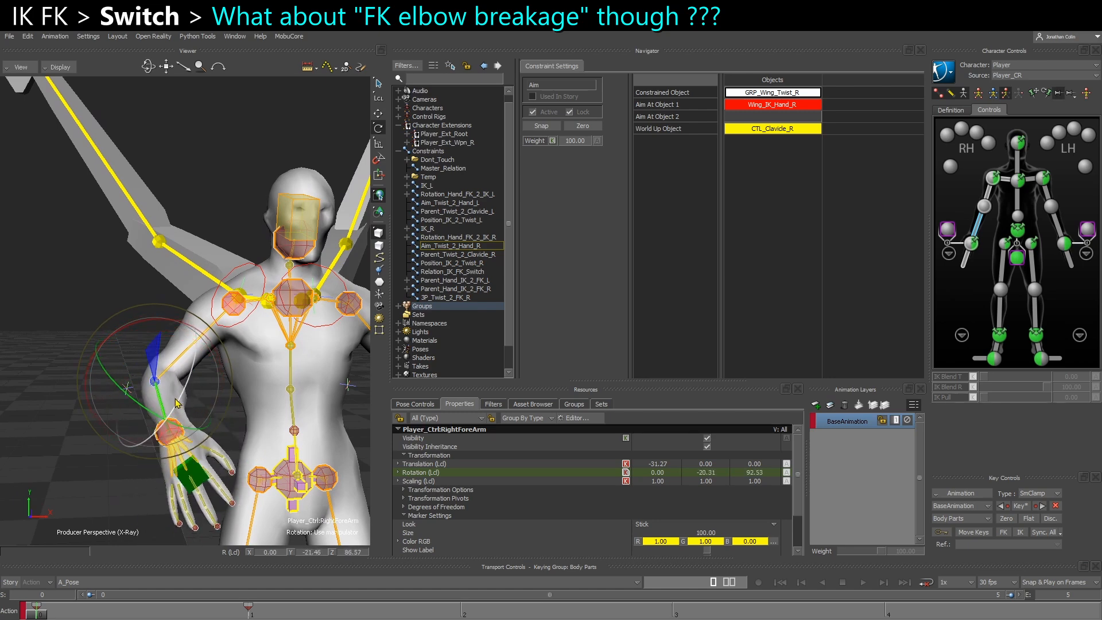
left_click(177, 390)
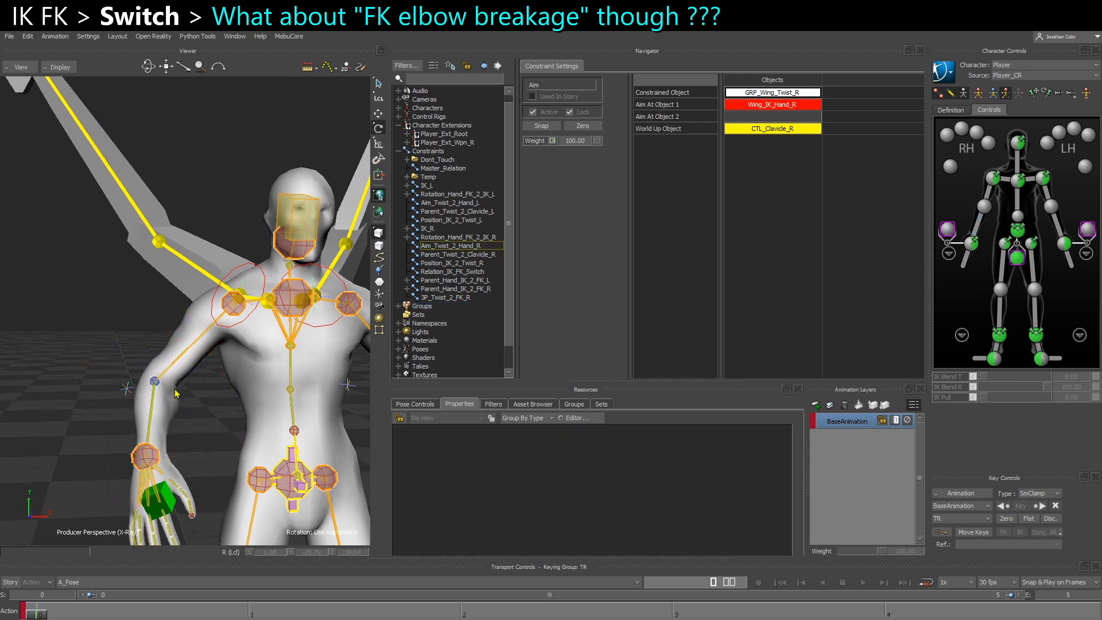
Test-rotate Player_CtrlRightForeArm sideways to about 25 degrees in Y and 54 in Z, then undo it
left_click_drag(161, 452, 135, 462, "alt")
left_click(151, 420)
left_click_drag(151, 420, 111, 375)
left_click_drag(142, 435, 149, 489)
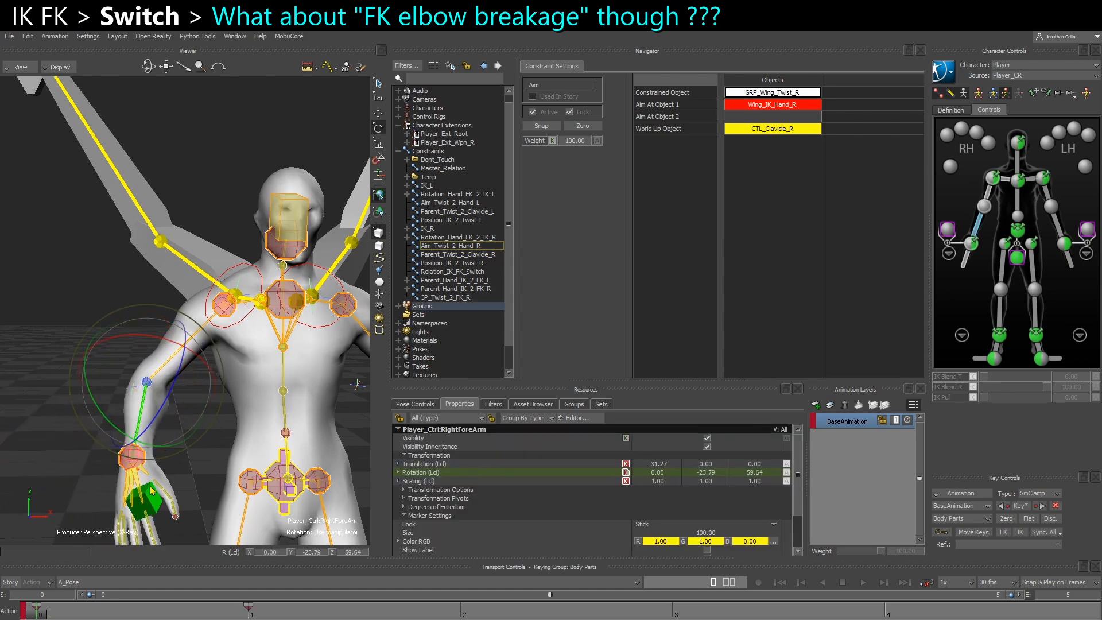
left_click_drag(144, 424, 86, 404)
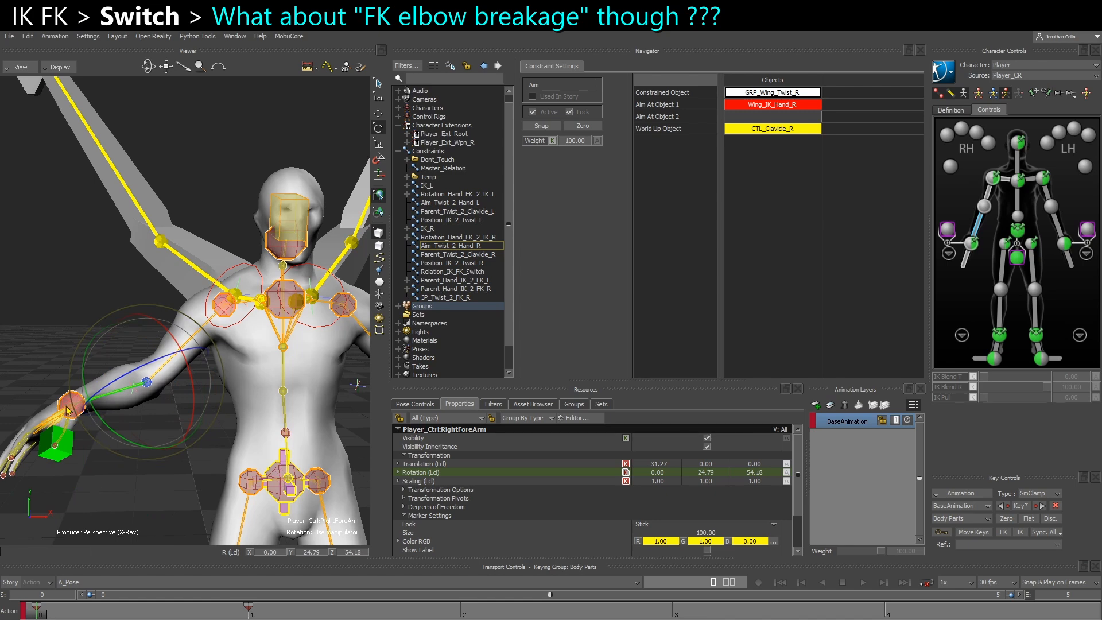
key("ctrl+z")
left_click(211, 453)
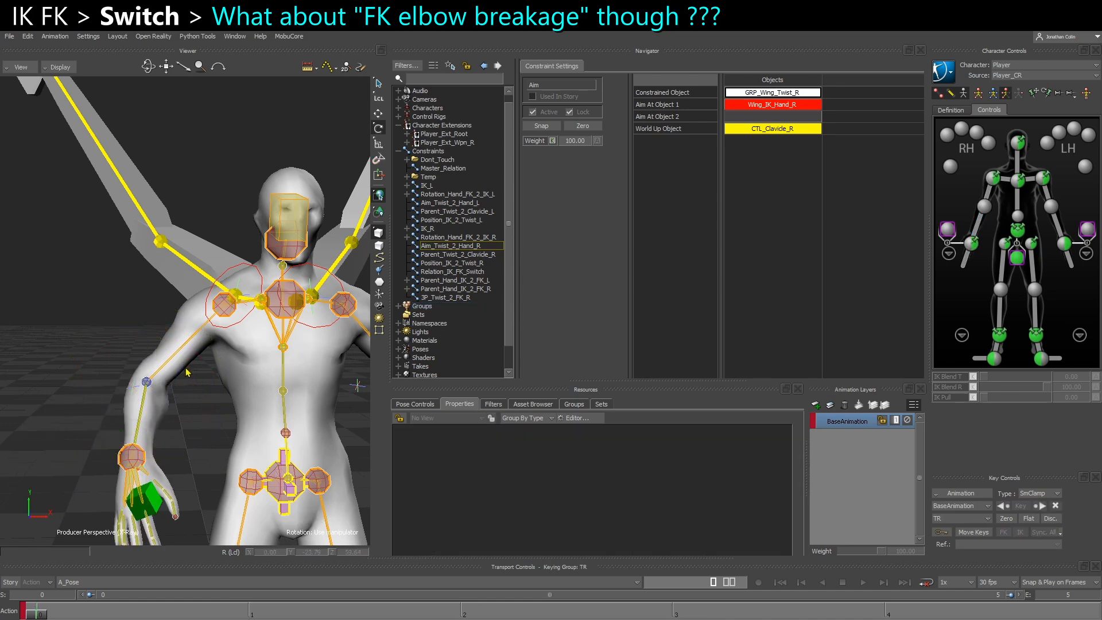
Try another rotation of the body's right forearm control and undo it
left_click(196, 363)
left_click_drag(255, 349, 222, 338)
left_click(116, 372)
left_click_drag(116, 372, 112, 351)
key("ctrl+z")
Key Player_CtrlRightForeArm at frame 2 with about 63 degrees of Y rotation and 41 degrees of Z rotation
key("Right")
key("Right")
key("k")
left_click_drag(168, 447, 213, 452)
key("ctrl+z")
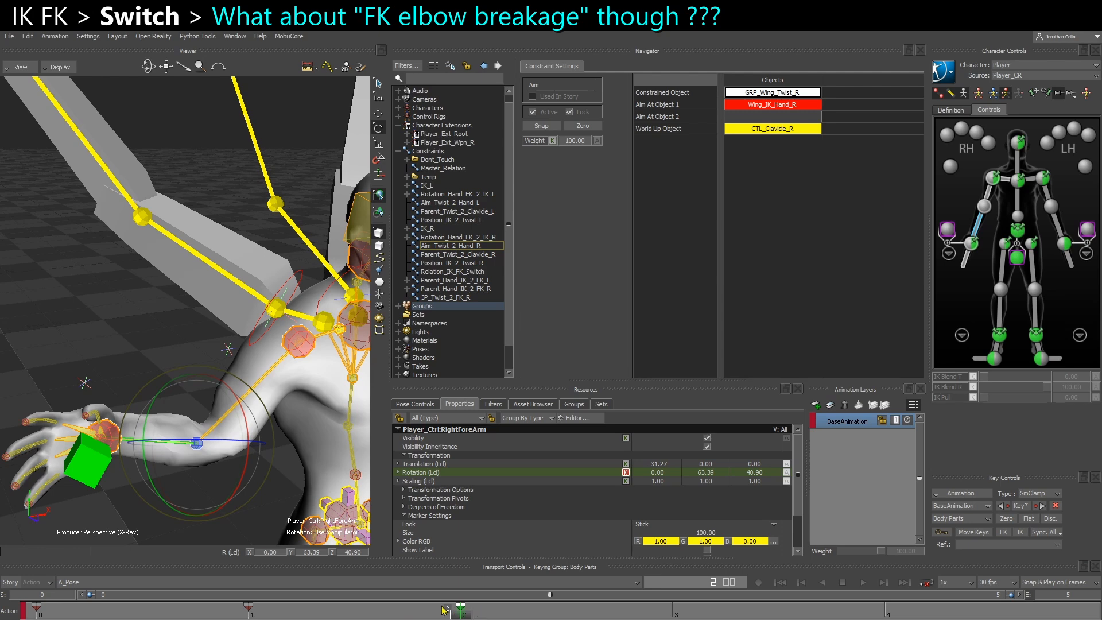
Set IK Blend T to 100 on the right wrist and right elbow effectors
left_click(479, 615)
left_click(972, 246)
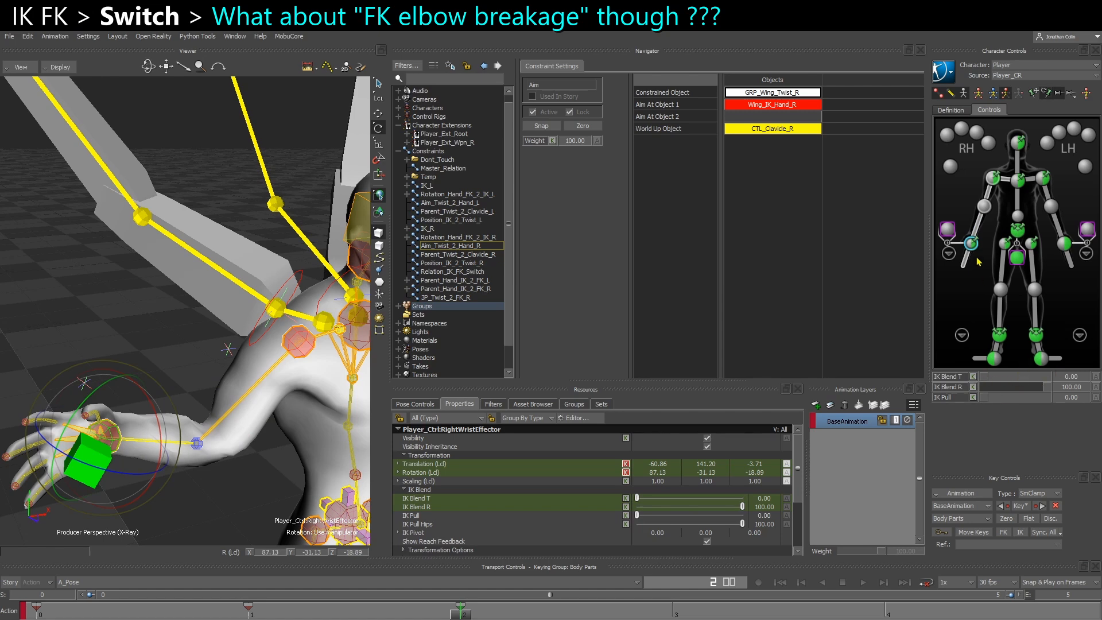
left_click_drag(1010, 377, 1089, 377)
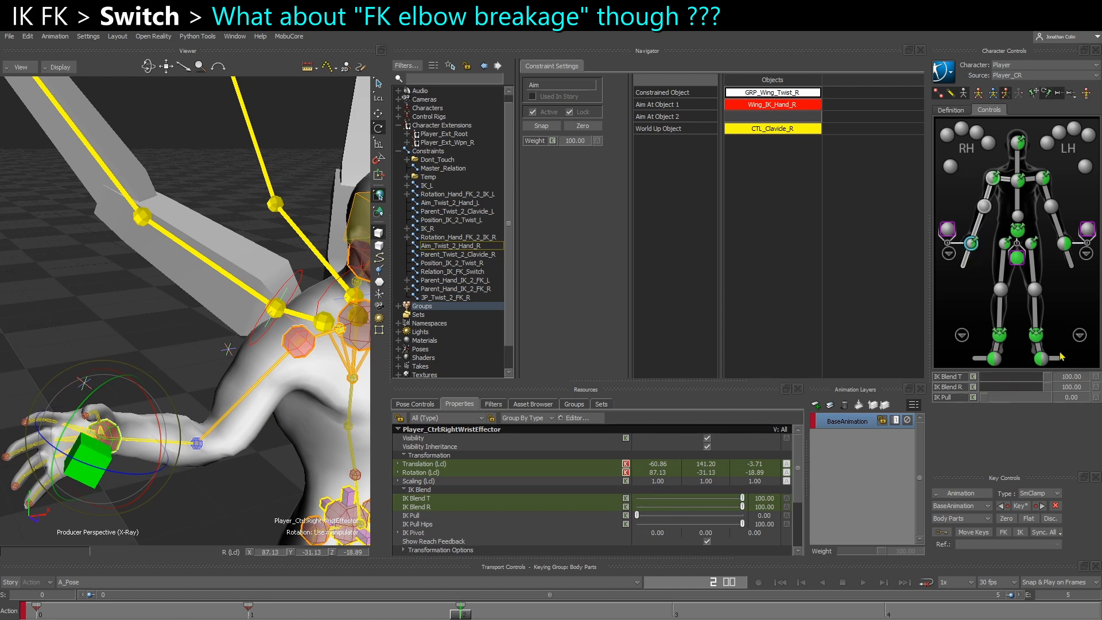
left_click(985, 208)
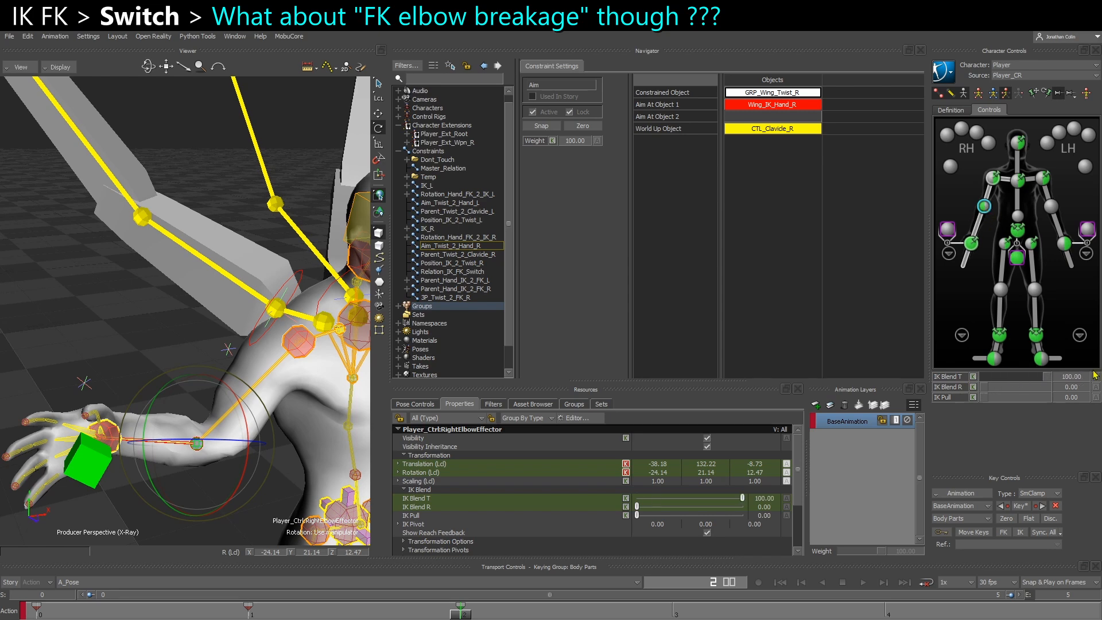
Set all X and Y rotation keys of Player_CtrlRightForeArm to 0 in the FCurves editor
left_click_drag(1101, 189, 325, 104)
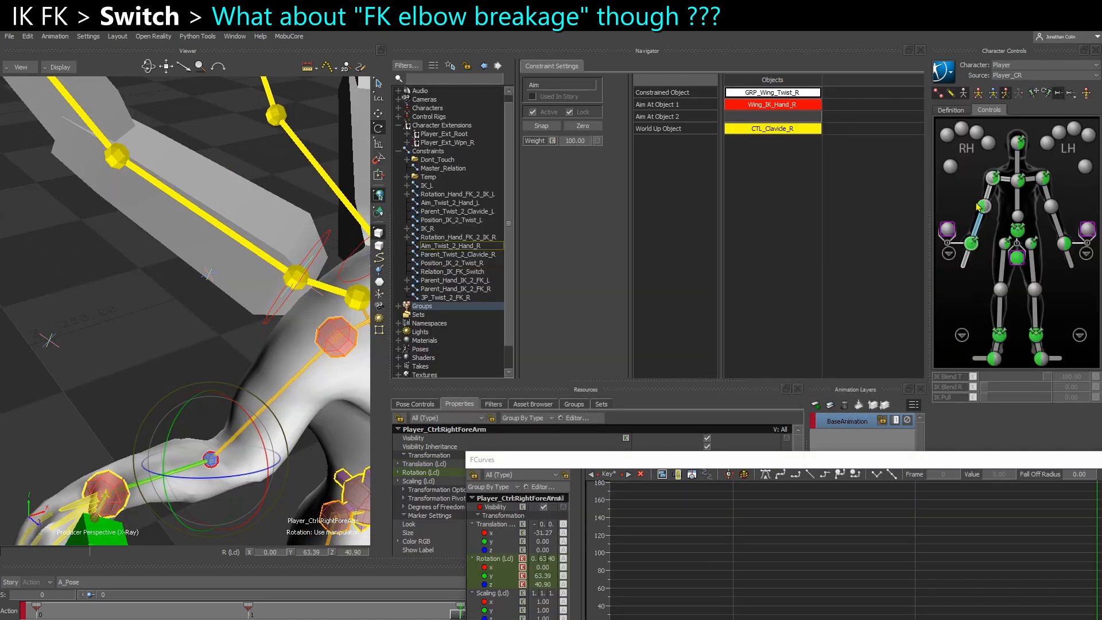
left_click_drag(789, 466, 430, 85)
left_click(141, 188)
left_click(141, 198, "ctrl")
key("a")
left_click_drag(349, 162, 902, 337)
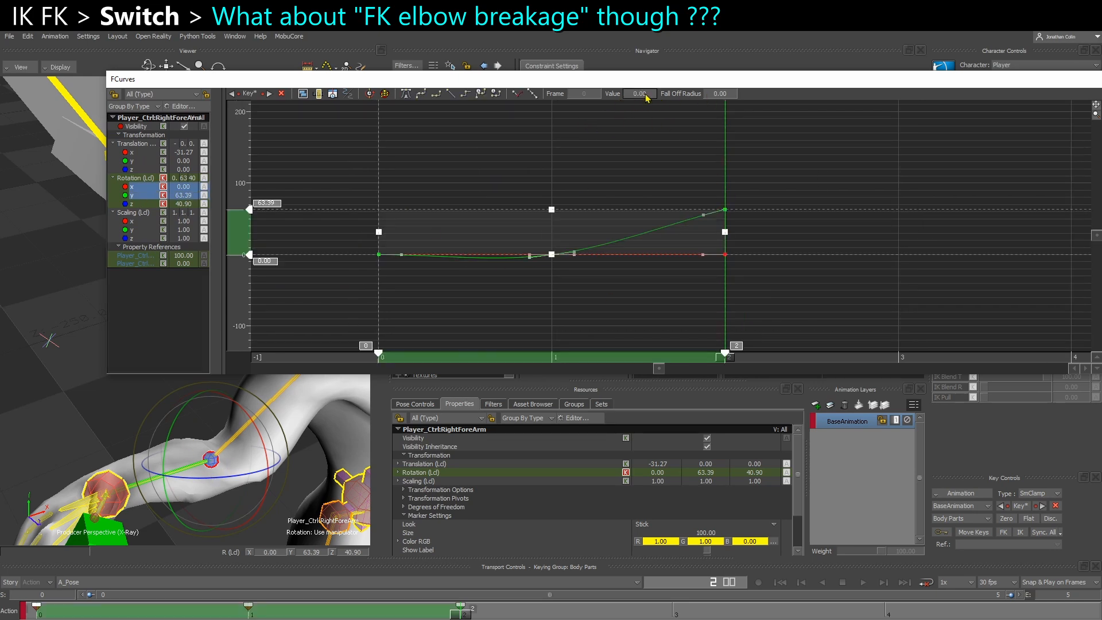
double_click(646, 99)
key("Return")
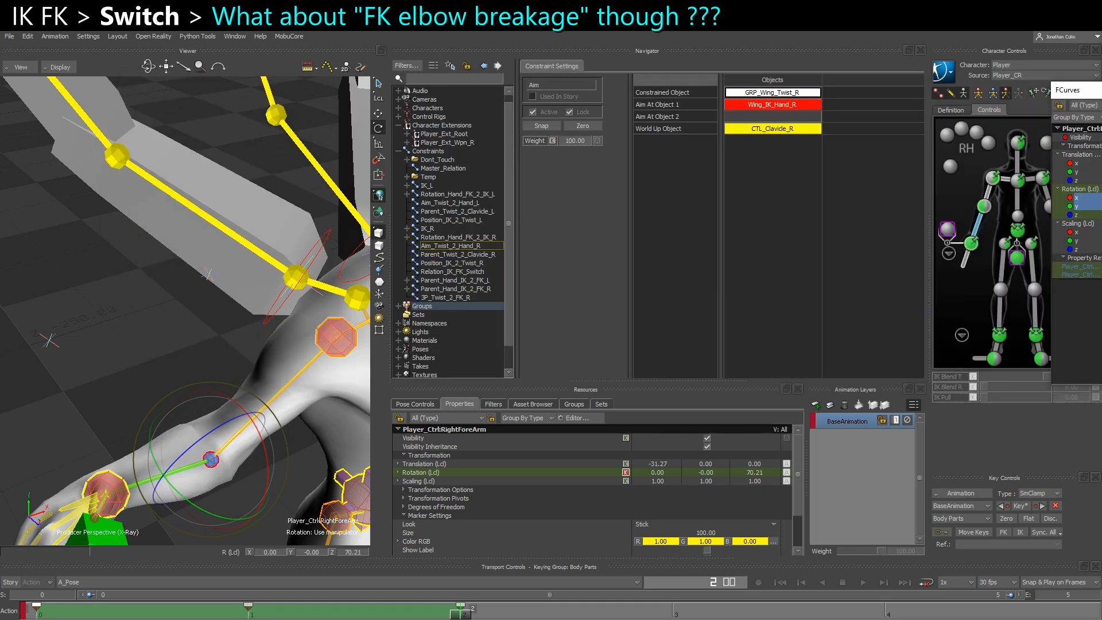
Test-move Player_CtrlRightElbowEffector with the translation manipulator and undo the move
scroll(167, 450, "up", 3)
left_click_drag(167, 455, 179, 412, "ctrl+shift")
left_click(209, 452)
key("t")
key("ctrl+z")
key("q")
mouse_move(210, 452)
left_mouse_down()
mouse_move(171, 378)
mouse_move(212, 449)
left_mouse_up()
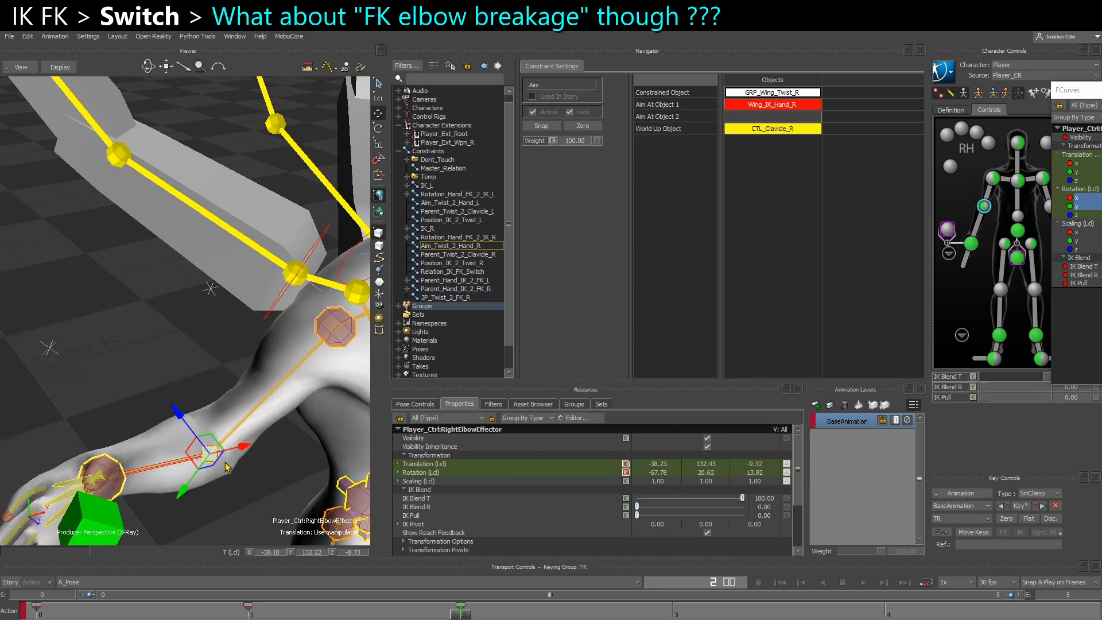
left_click_drag(204, 498, 177, 451, "shift")
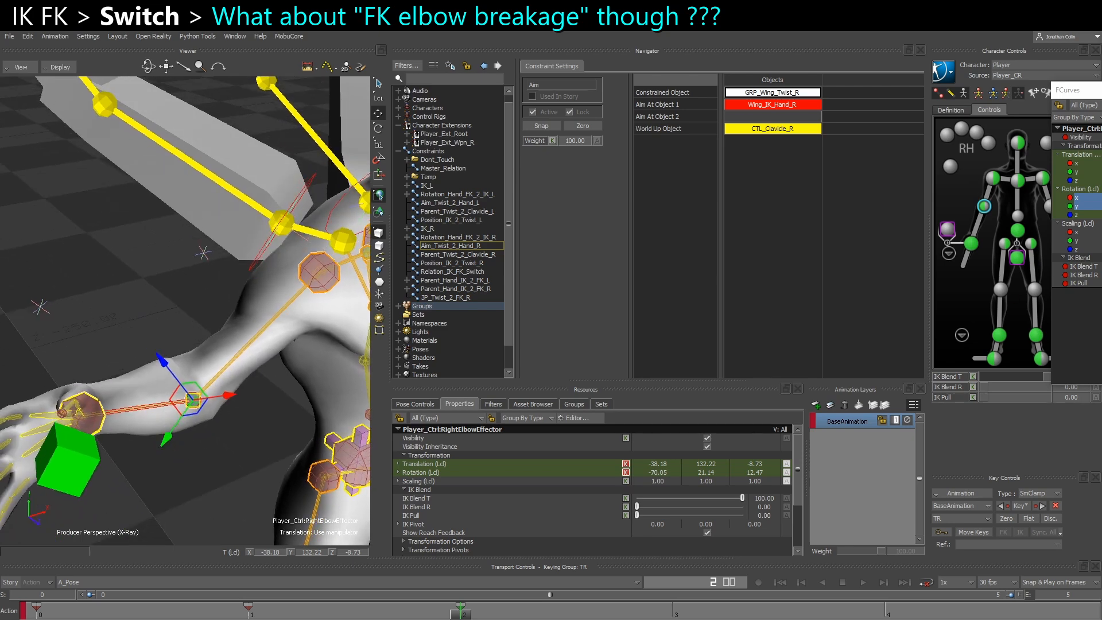
Try lowering the frame 2 X and Y rotation keys of Player_CtrlRightForeArm to -17.67 in FCurves, then restore them to 0
left_click_drag(1099, 90, 261, 88)
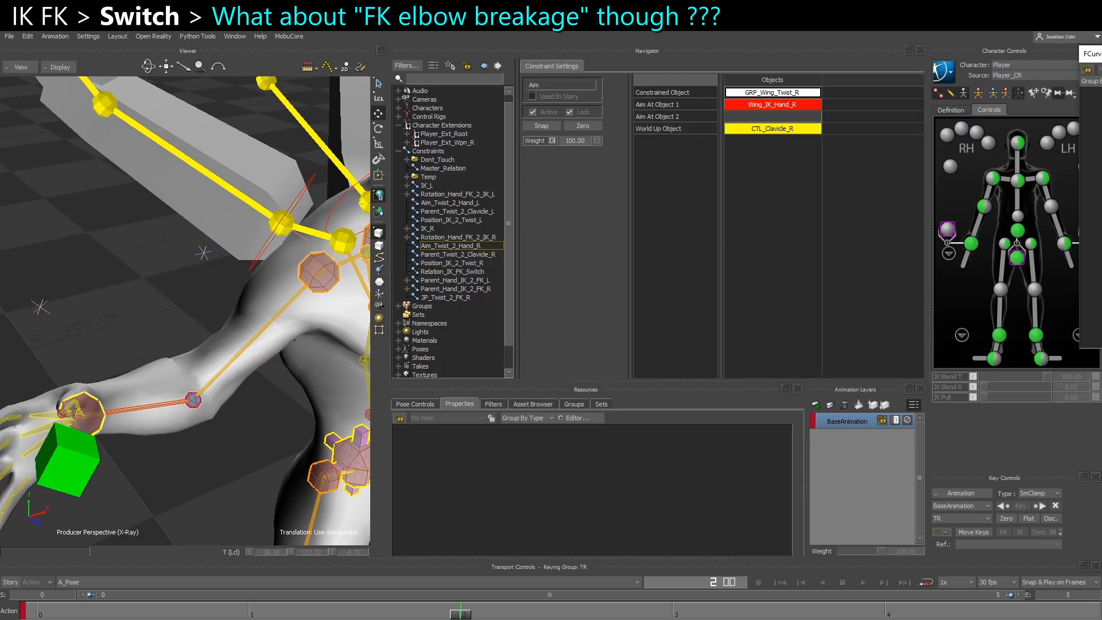
left_click_drag(1099, 53, 154, 48)
left_click(194, 400)
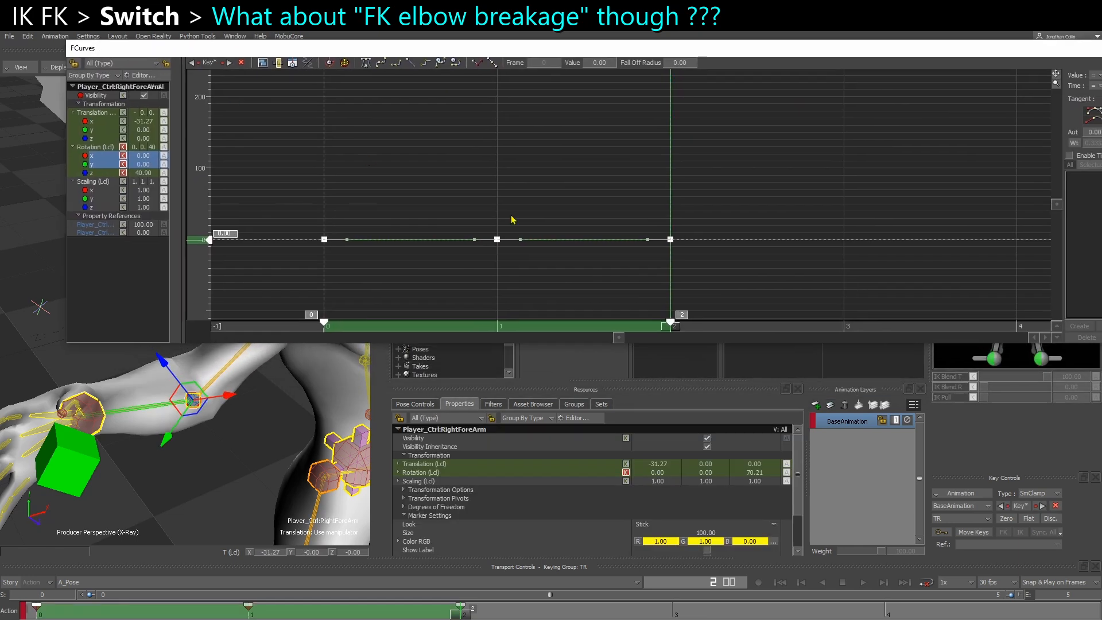
left_click_drag(732, 315, 732, 315)
mouse_move(210, 241)
left_mouse_down()
mouse_move(207, 224)
mouse_move(202, 257)
left_mouse_up()
mouse_move(198, 459)
left_mouse_down("ctrl+shift")
mouse_move(149, 465)
mouse_move(207, 486)
mouse_move(206, 466)
left_mouse_up("ctrl+shift")
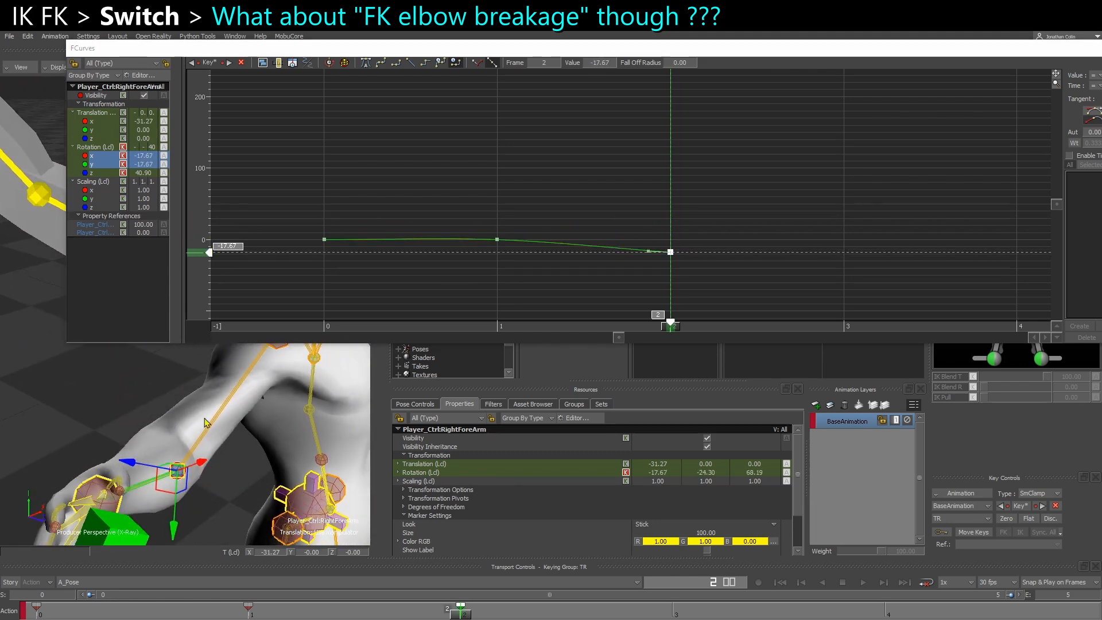
mouse_move(208, 253)
left_mouse_down()
mouse_move(207, 216)
mouse_move(207, 263)
mouse_move(209, 239)
left_mouse_up()
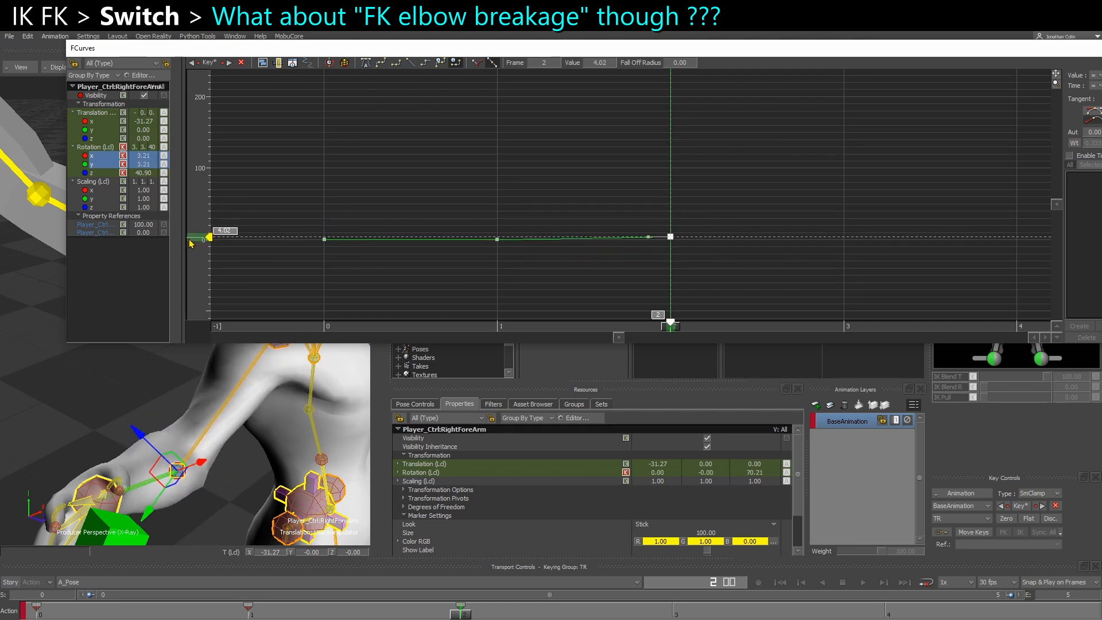
Move the FCurves window aside, test-rotate Player_CtrlRightForeArm and undo the rotation
left_click_drag(435, 48, 1101, 95)
key("r")
left_click_drag(234, 472, 190, 427, "ctrl+shift")
key("ctrl+z")
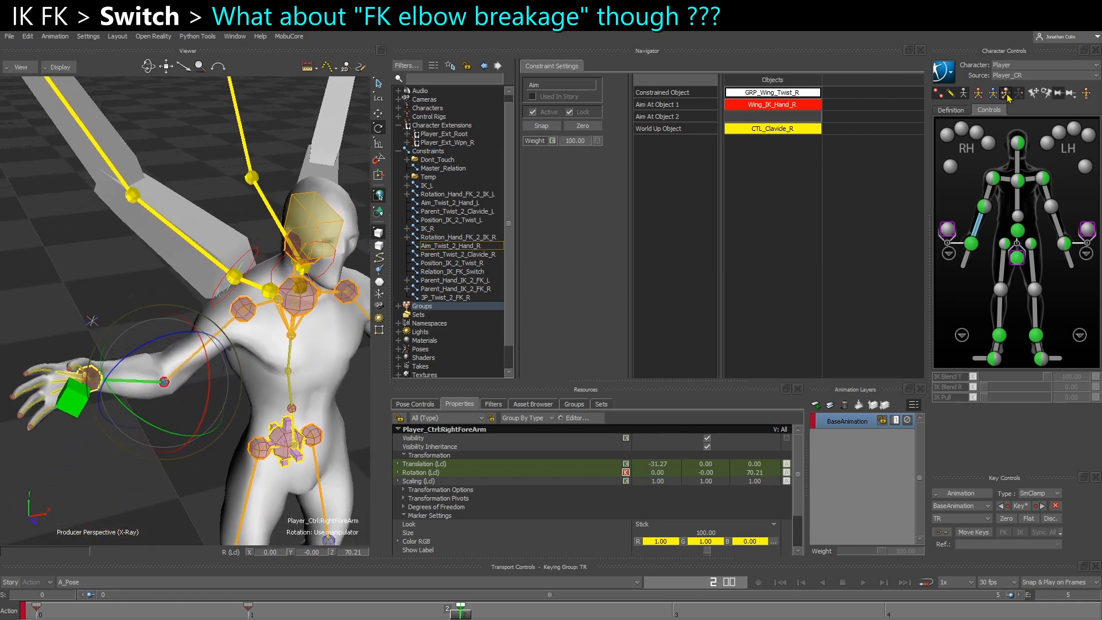
Delete the right arm's keys at frame 2 through Player_CtrlRightElbowEffector in Body Parts keying mode
left_click(984, 205)
left_click_drag(339, 612, 574, 609, "shift")
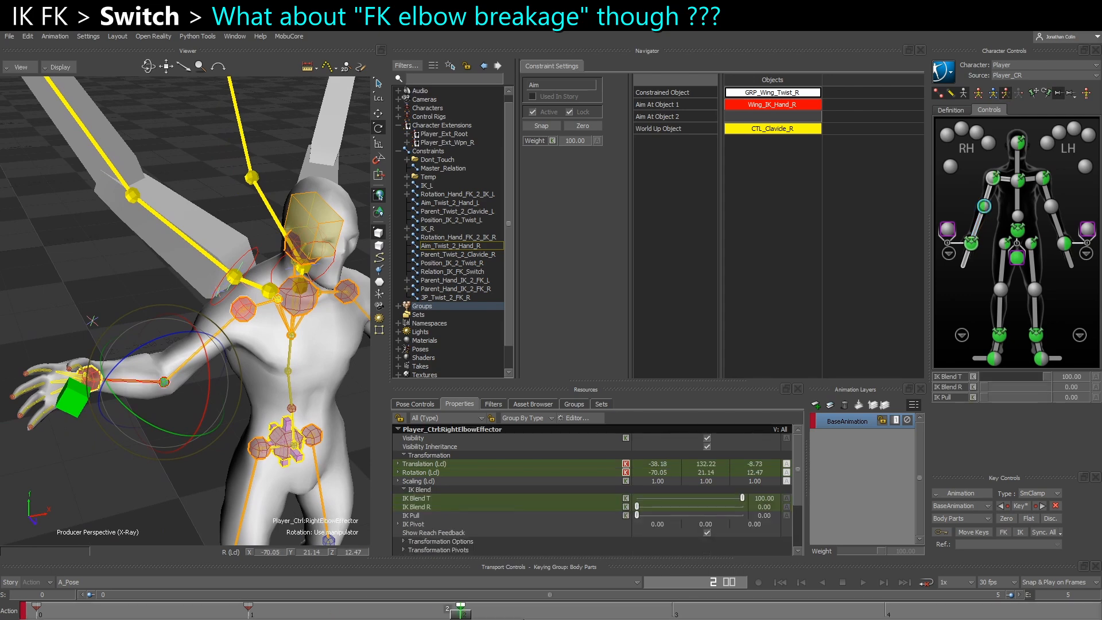
key("Delete")
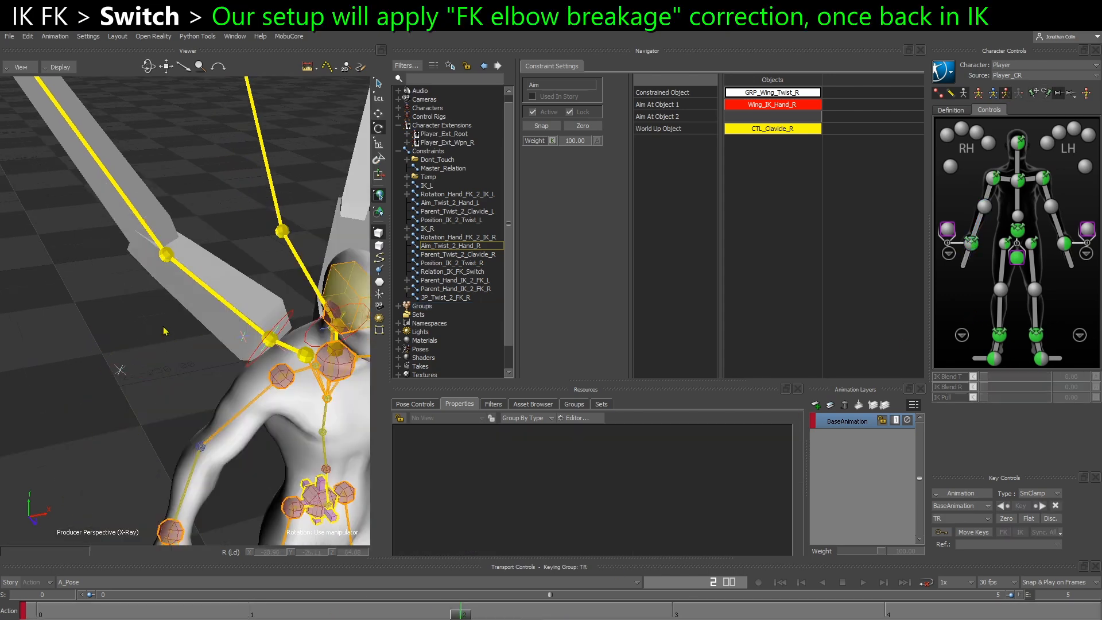
Test-rotate CTL_LowerArm_R with the rotation manipulator, bending the right wing's elbow about Y, and undo the rotations
left_click_drag(165, 331, 169, 367, "ctrl+shift")
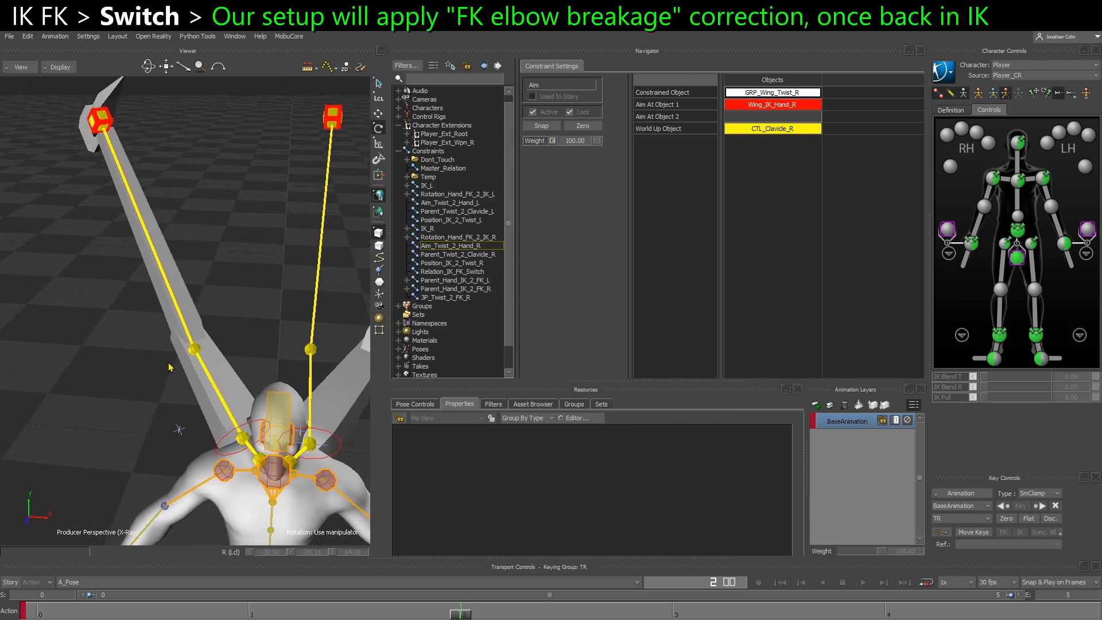
left_click(195, 344)
mouse_move(170, 424)
left_mouse_down()
mouse_move(198, 421)
mouse_move(176, 417)
mouse_move(79, 346)
mouse_move(162, 412)
left_mouse_up()
left_click_drag(162, 412, 161, 485, "ctrl+shift")
key("ctrl+z")
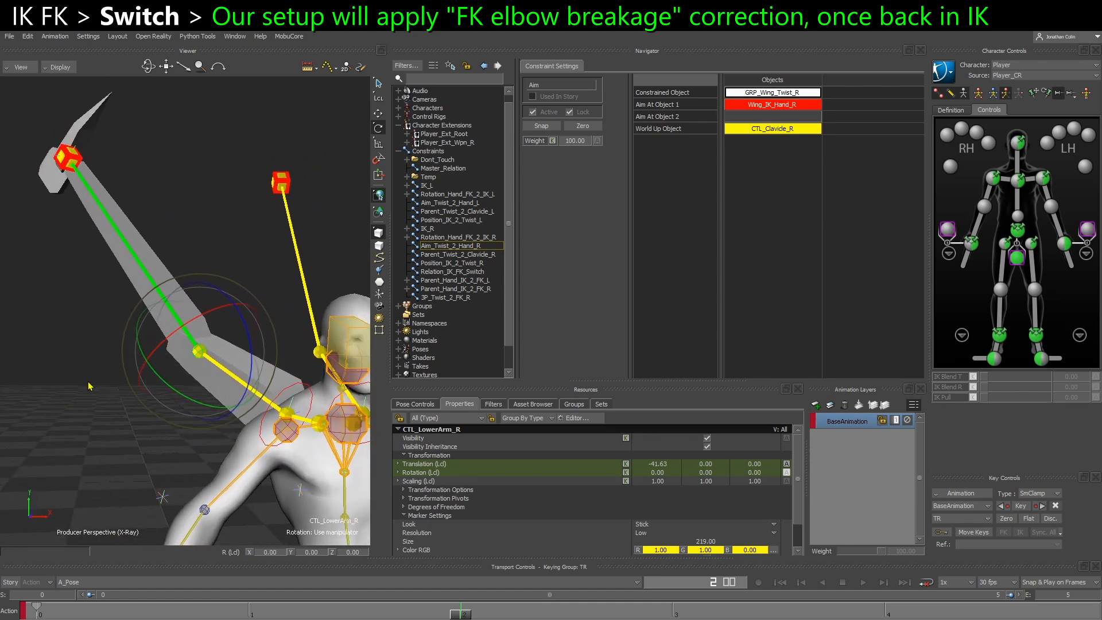
left_click_drag(80, 370, 99, 413, "ctrl+shift")
left_click_drag(179, 405, 145, 382)
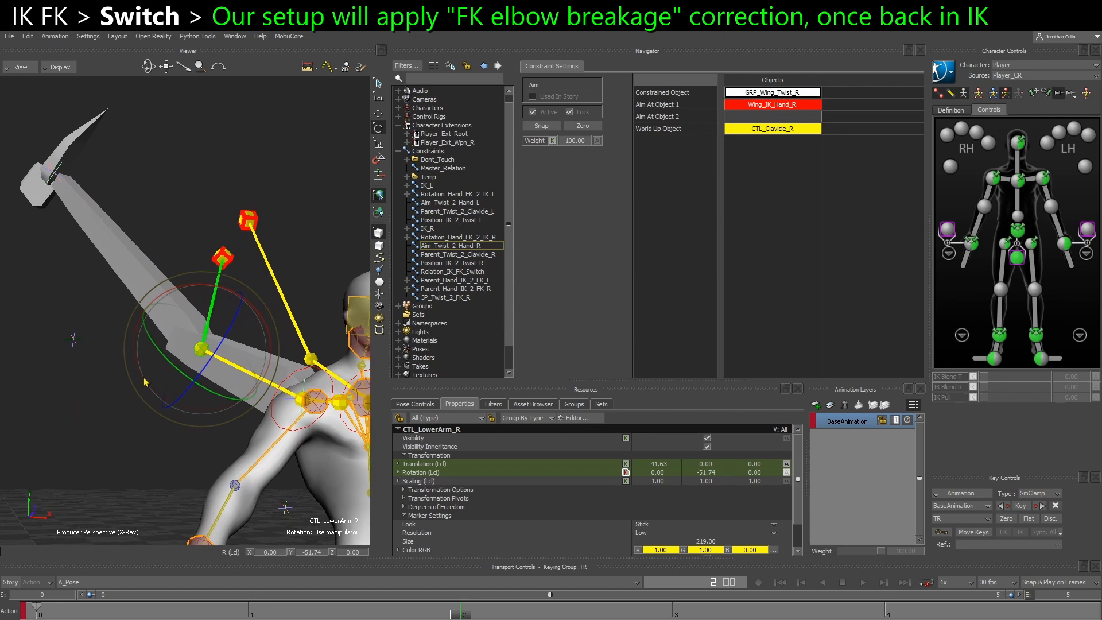
left_click_drag(140, 471, 64, 351, "ctrl+shift")
key("ctrl+z")
Rotate CTL_LowerArm_R to about -51.64 on Y and -9.30 on Z to examine the FK elbow breakage against the wing mesh
left_click_drag(196, 419, 203, 385, "ctrl+shift")
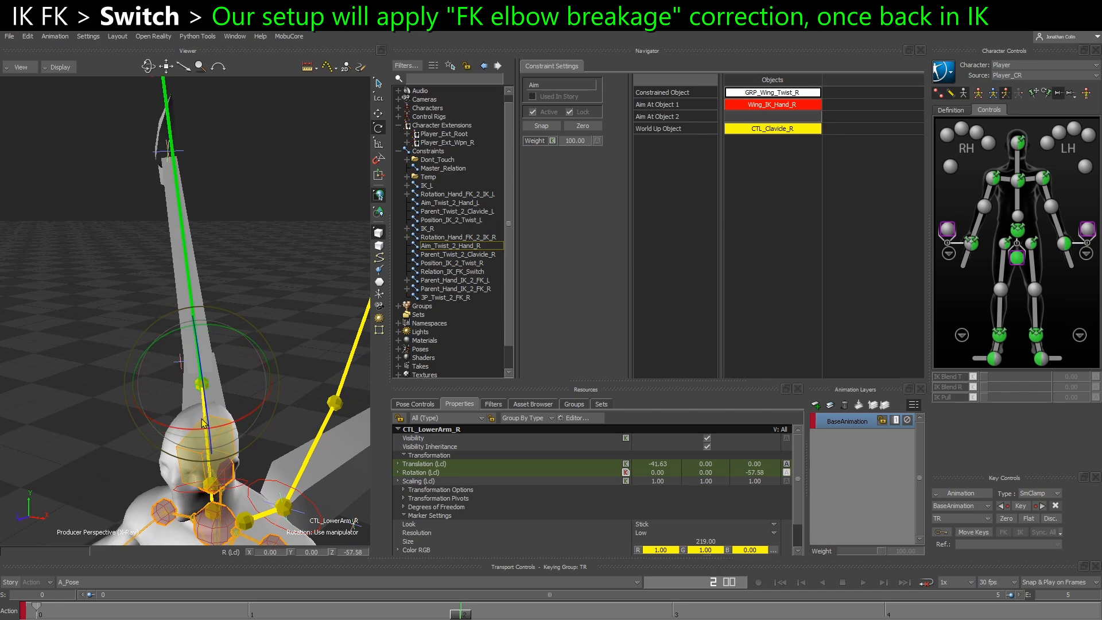
left_click_drag(196, 461, 210, 404)
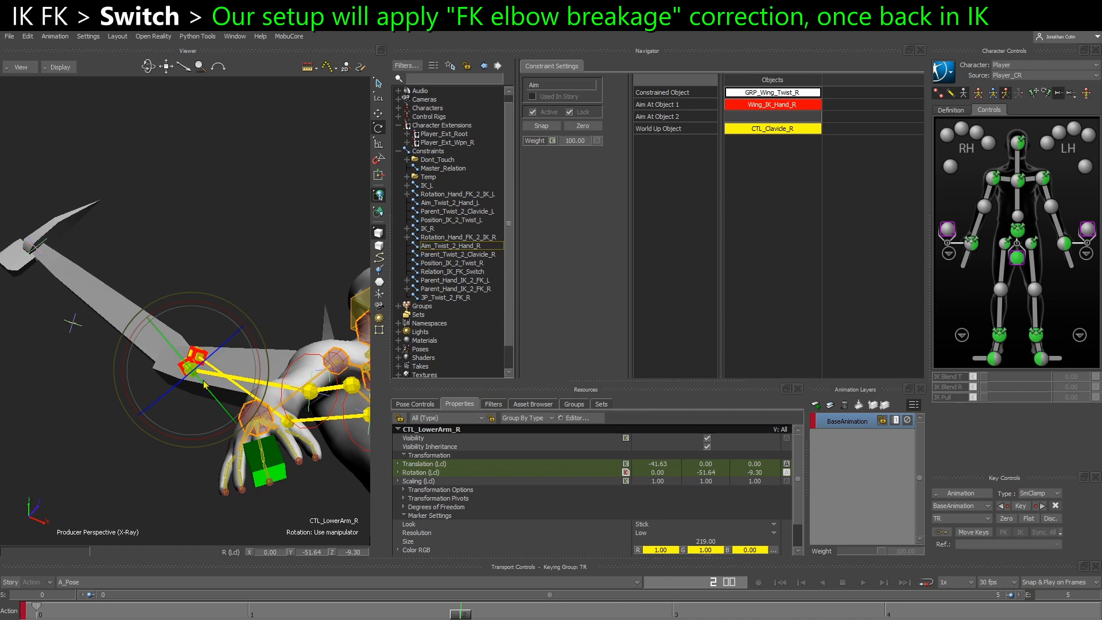
left_click_drag(189, 403, 194, 459, "ctrl+shift")
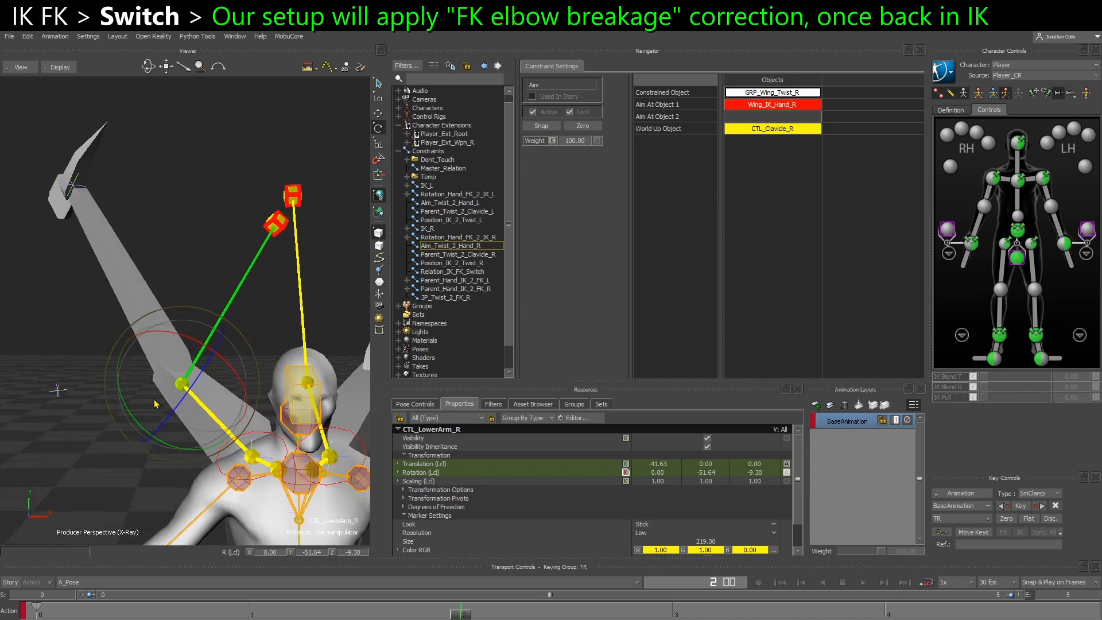
left_click_drag(153, 403, 164, 391, "ctrl+shift")
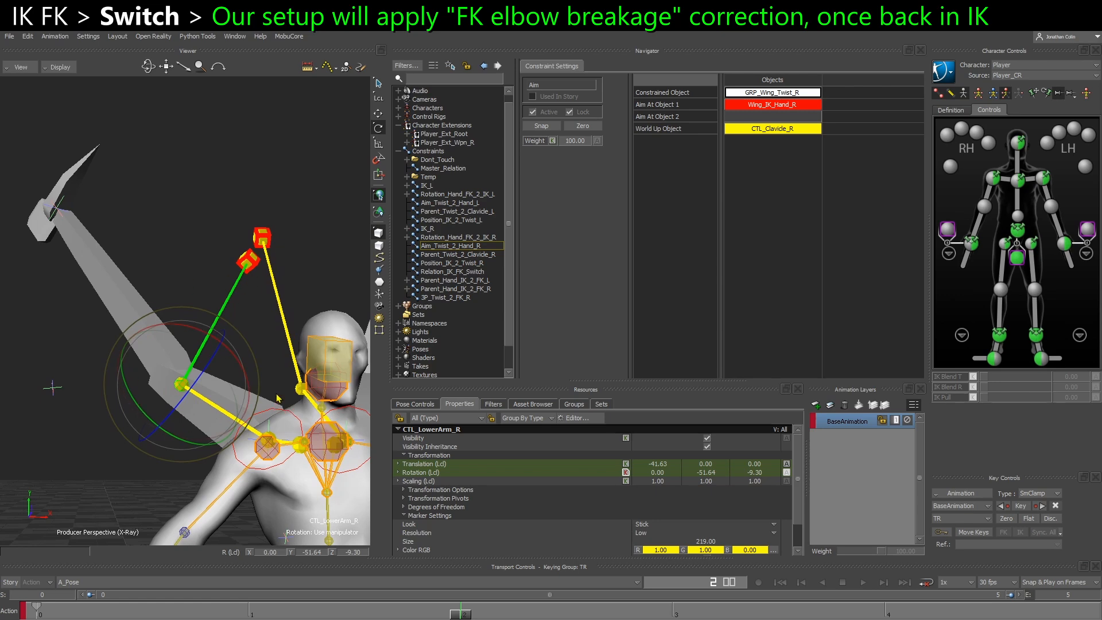
left_click_drag(276, 404, 285, 396, "ctrl+shift")
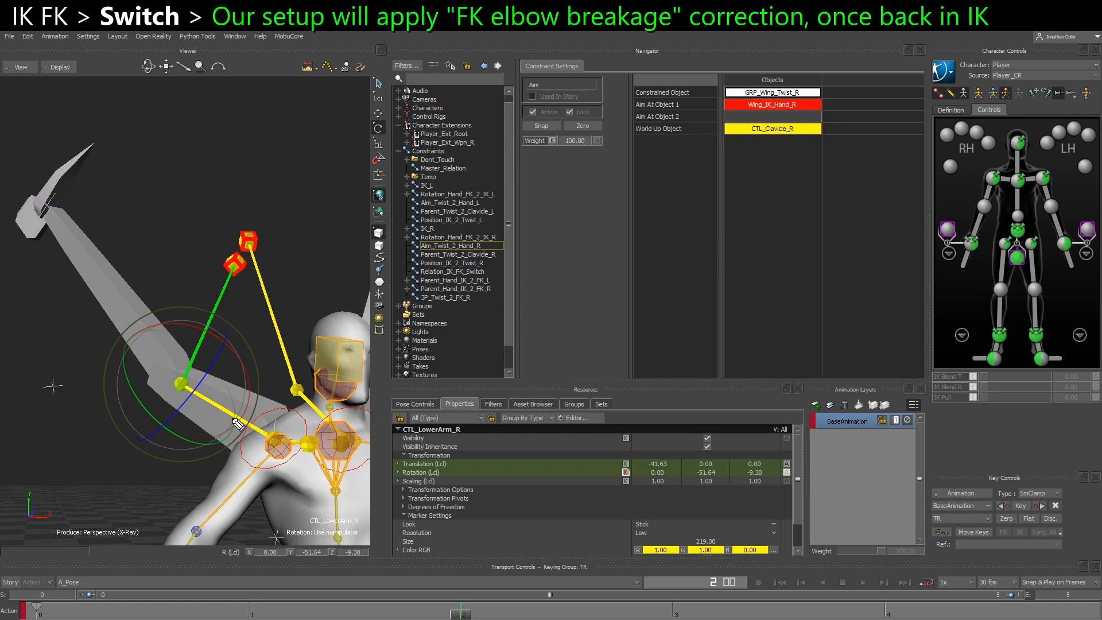
mouse_move(224, 430)
left_mouse_down()
mouse_move(206, 423)
mouse_move(213, 388)
mouse_move(232, 395)
left_mouse_up()
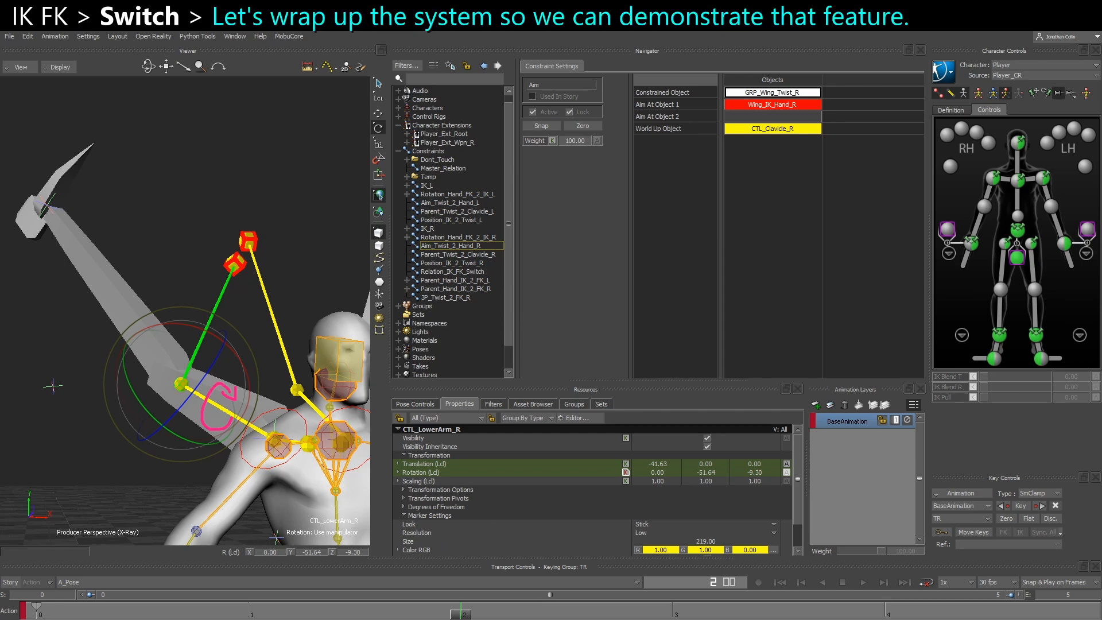
left_click_drag(258, 469, 247, 489, "ctrl+shift")
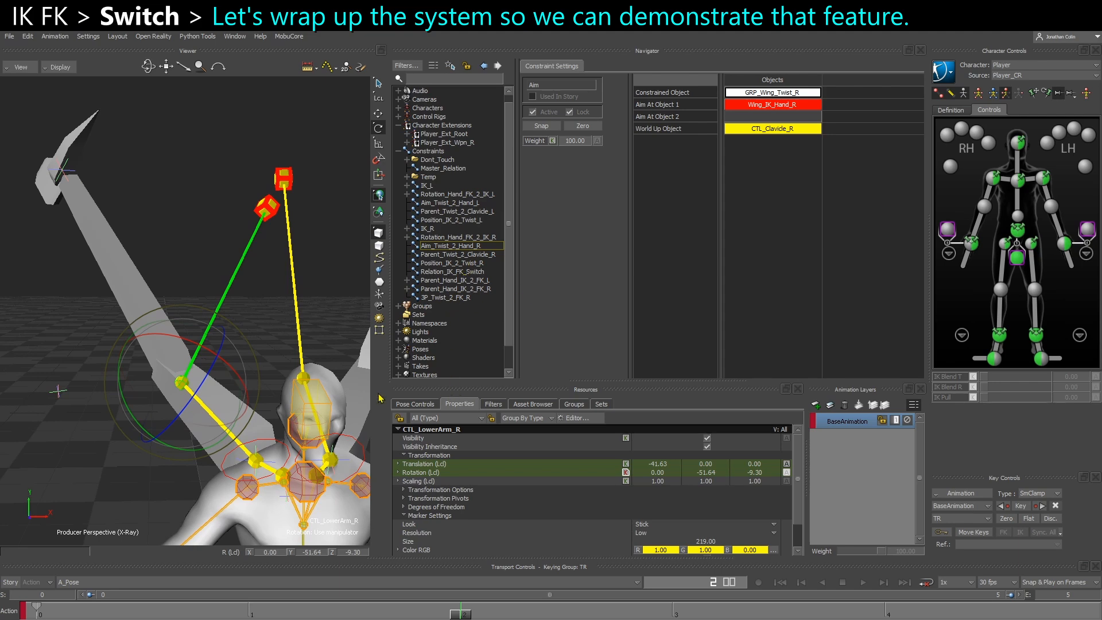
Return to frame 0 and open the Relation_IK_FK_Switch constraint for editing
left_click(408, 406)
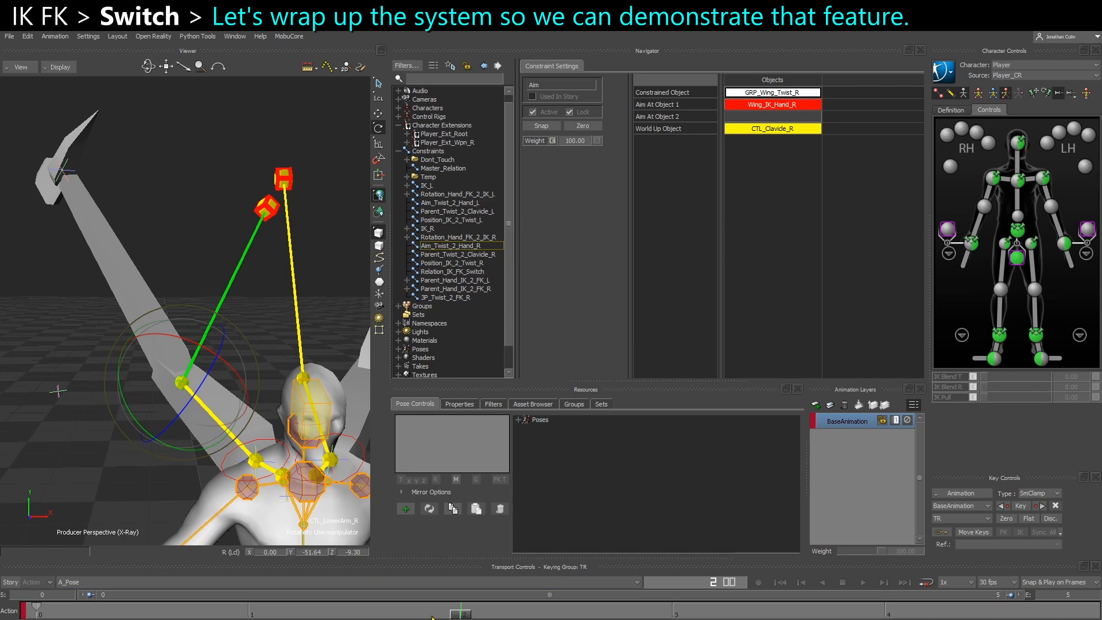
left_click_drag(453, 617, 14, 613)
left_click_drag(121, 461, 253, 253, "ctrl+shift")
left_click(445, 297)
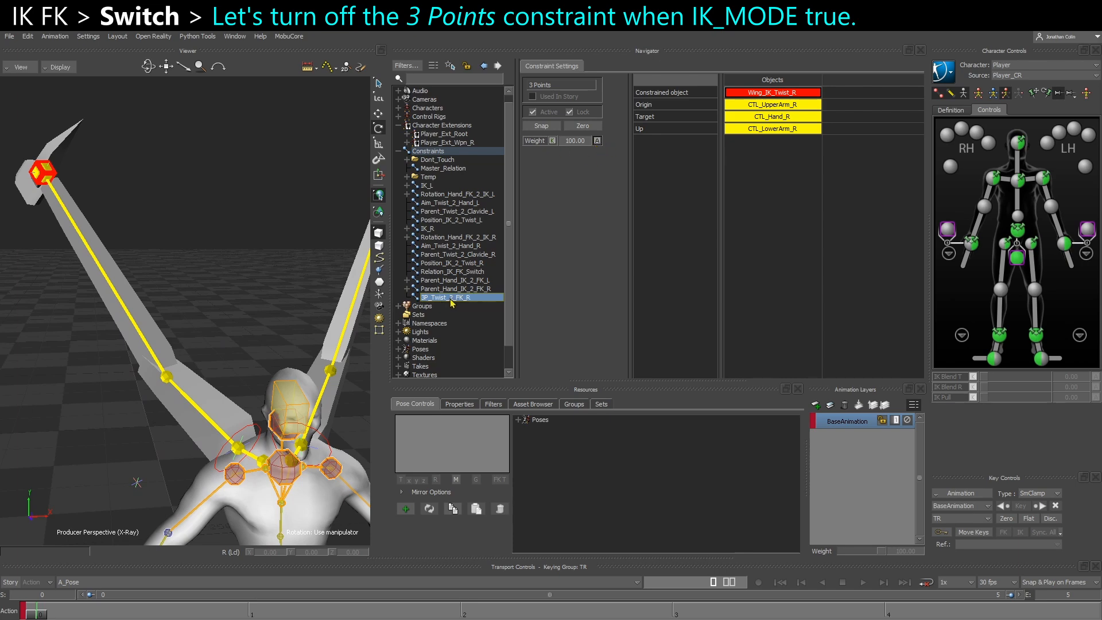
left_click(442, 272)
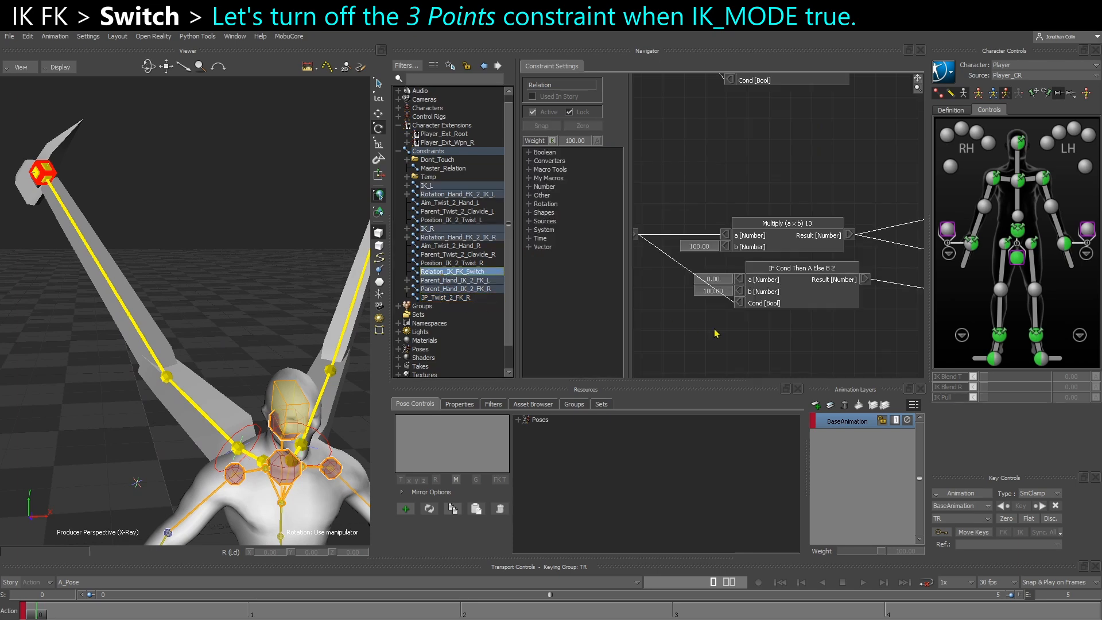
Add 3P_Twist_2_FK_R to the relation and connect the IF Cond Then A Else B 2 result to its Weight
left_click_drag(744, 334, 706, 315, "shift")
scroll(705, 312, "down", 4)
scroll(701, 304, "up", 2)
left_click_drag(448, 299, 838, 304)
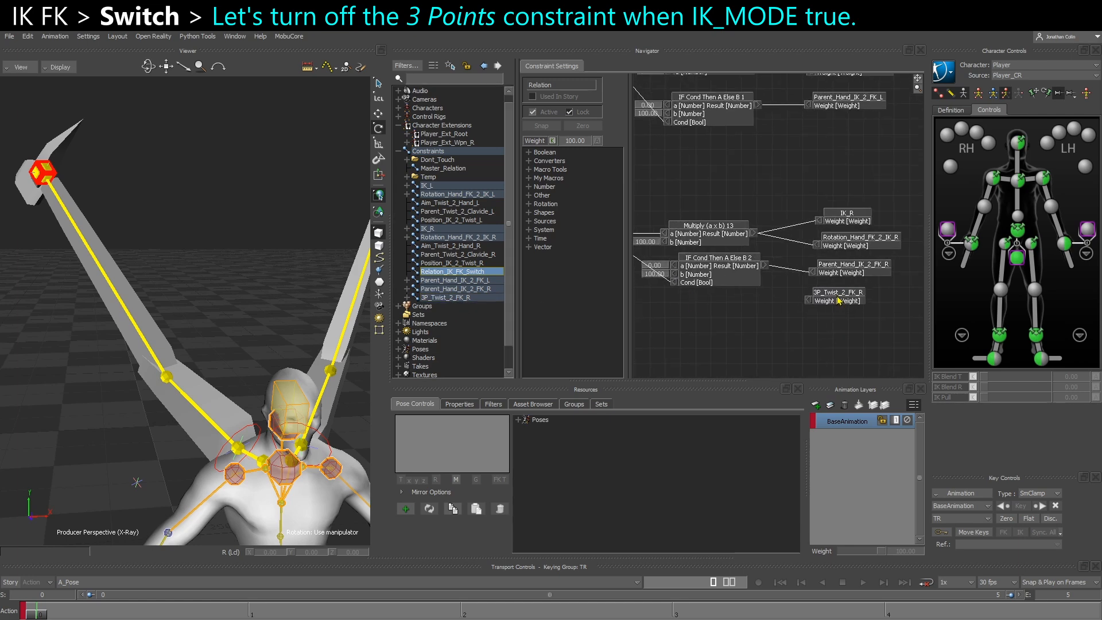
scroll(838, 299, "up", 3)
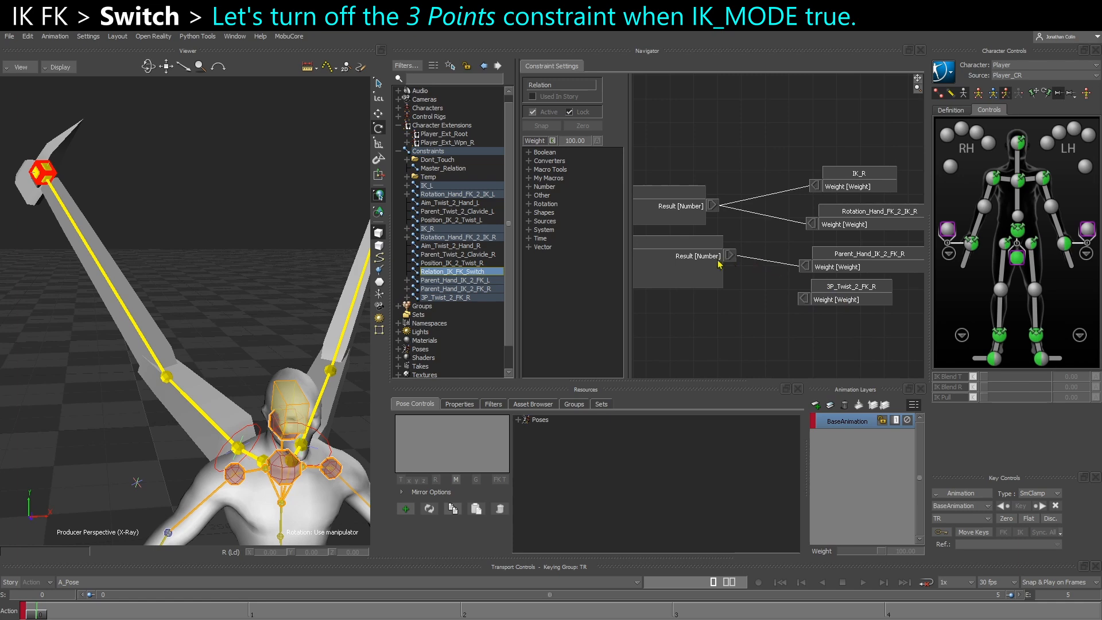
left_click_drag(730, 259, 804, 299)
scroll(804, 299, "down", 3)
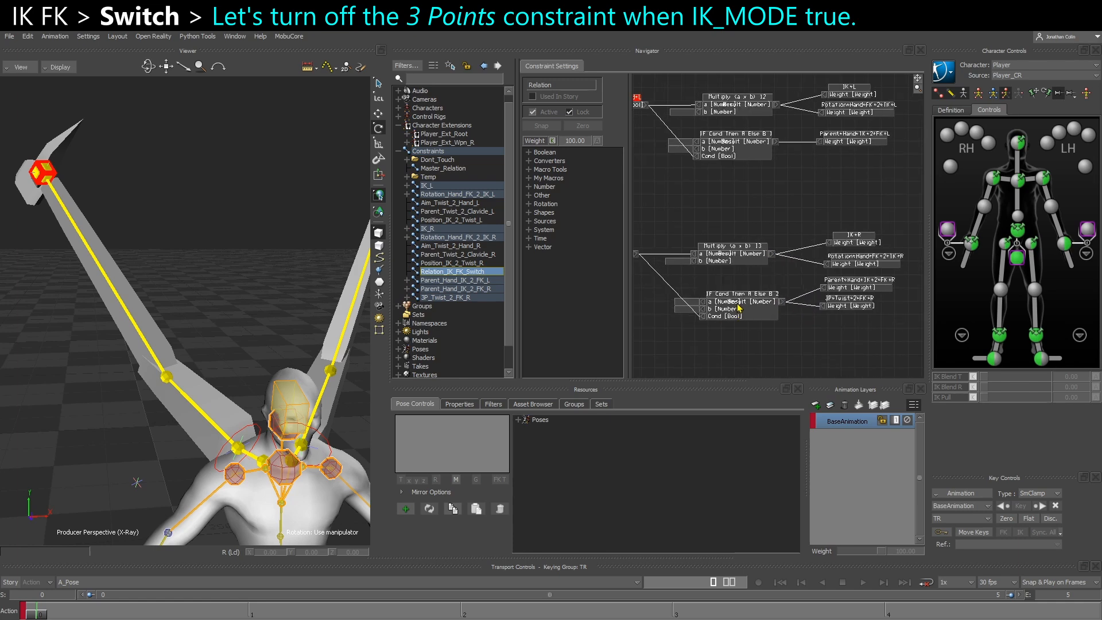
scroll(815, 310, "up", 3)
scroll(839, 319, "down", 2)
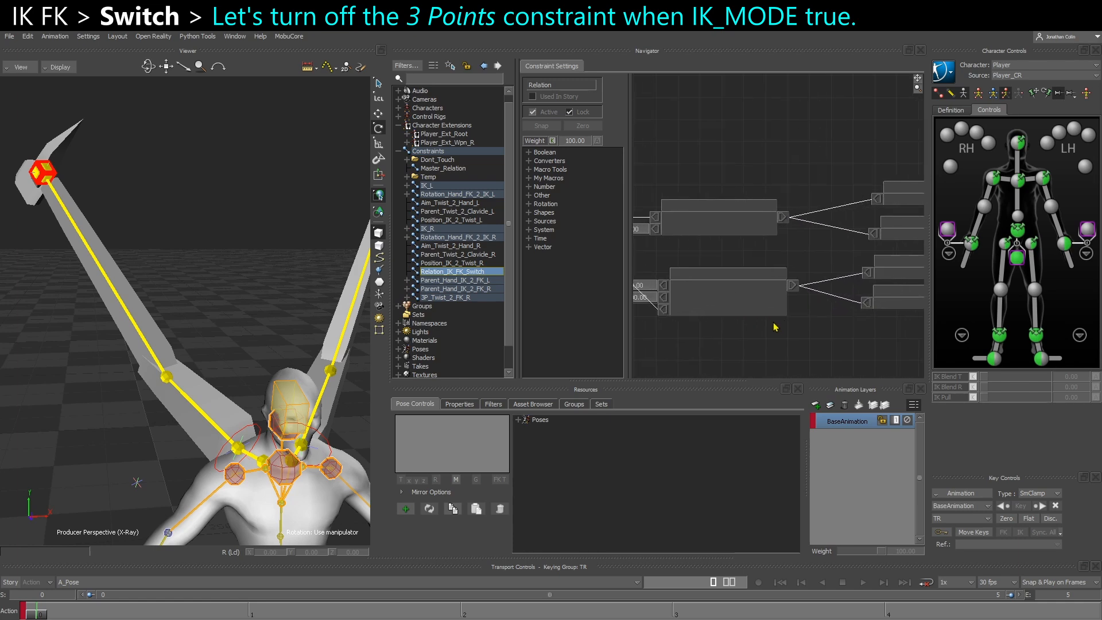
Duplicate 3P_Twist_2_FK_R, place the copy below Position_IK_2_Twist_L and rename it 3P_Twist_2_FK_L
left_click(459, 298)
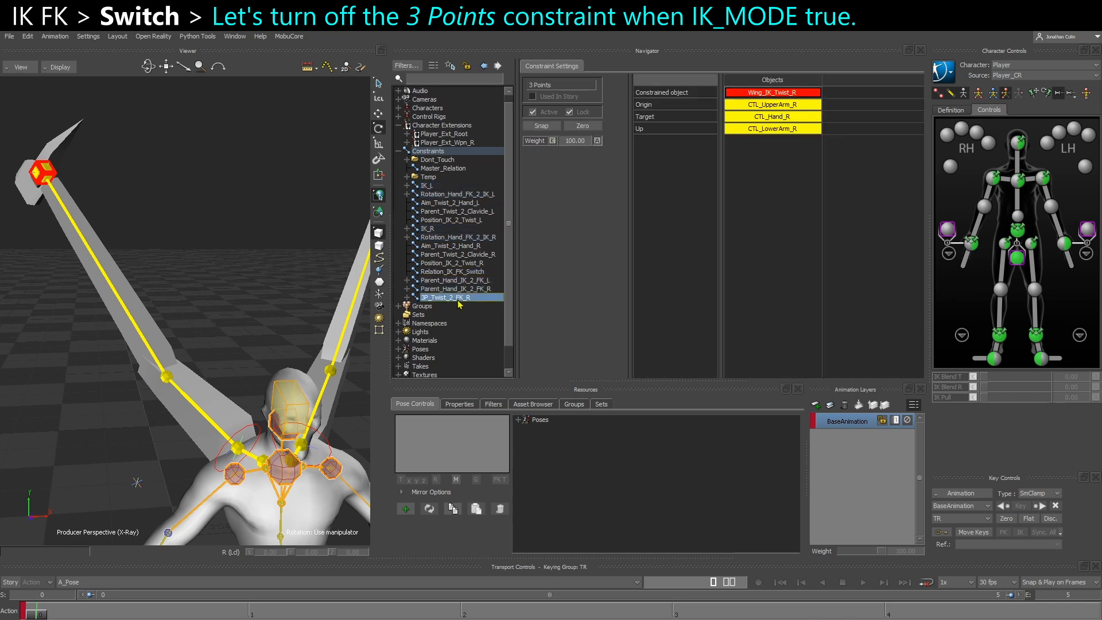
right_click(462, 299)
left_click(482, 310)
left_click_drag(466, 311, 448, 233)
right_click(449, 233)
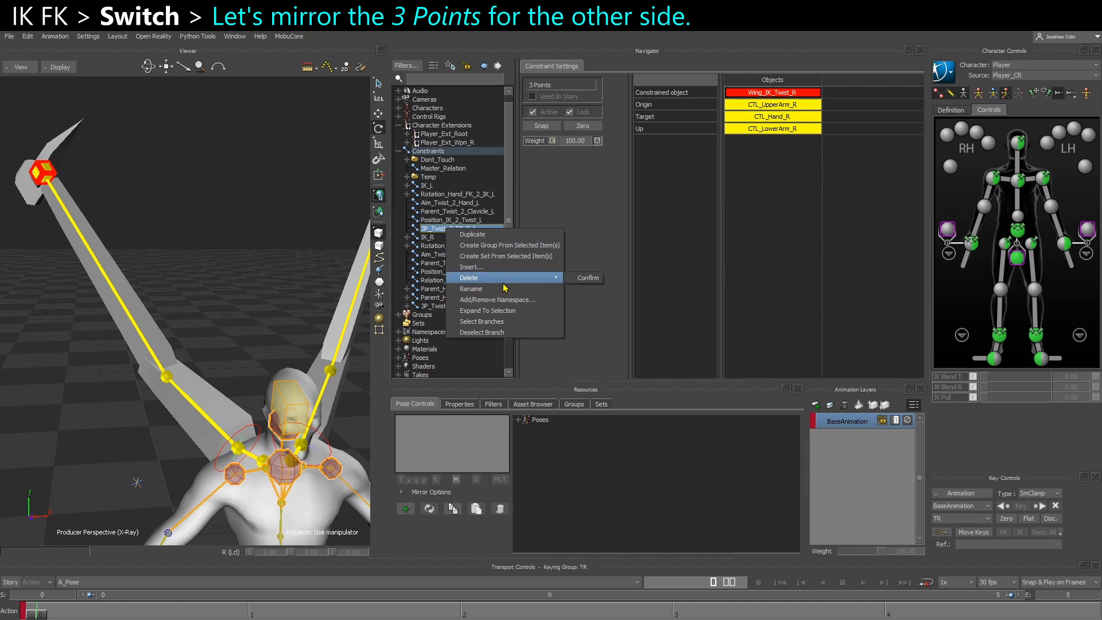
left_click(503, 288)
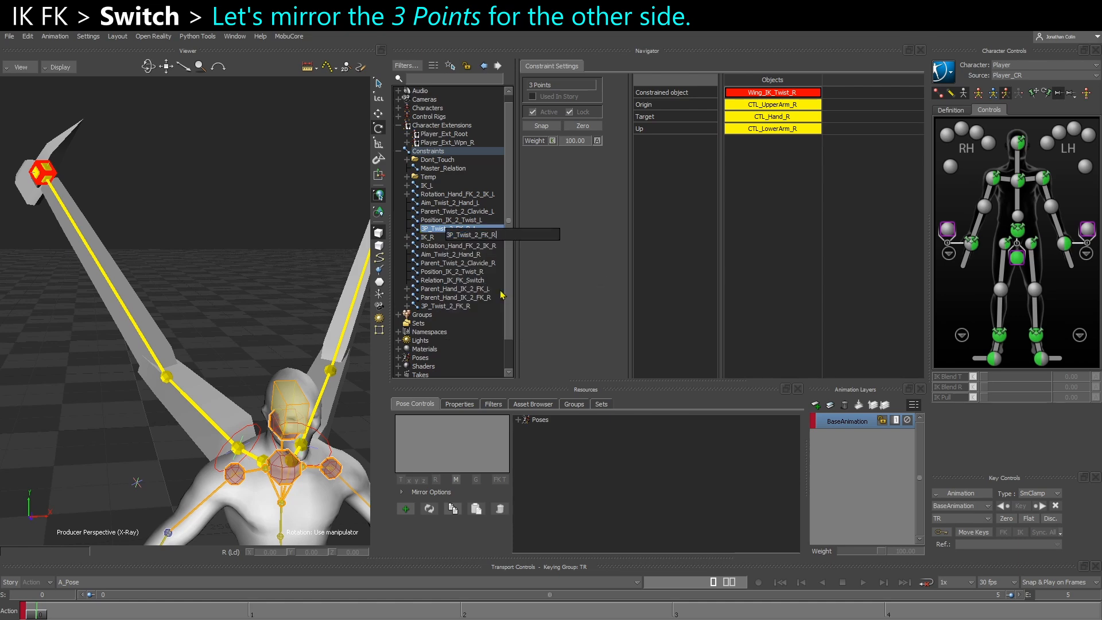
type("3P_Twist_2_FK_L")
key("Return")
Deactivate 3P_Twist_2_FK_L and replace its constrained object with the left wing's IK twist control
left_click_drag(228, 232, 213, 266, "ctrl+shift")
left_click(533, 112)
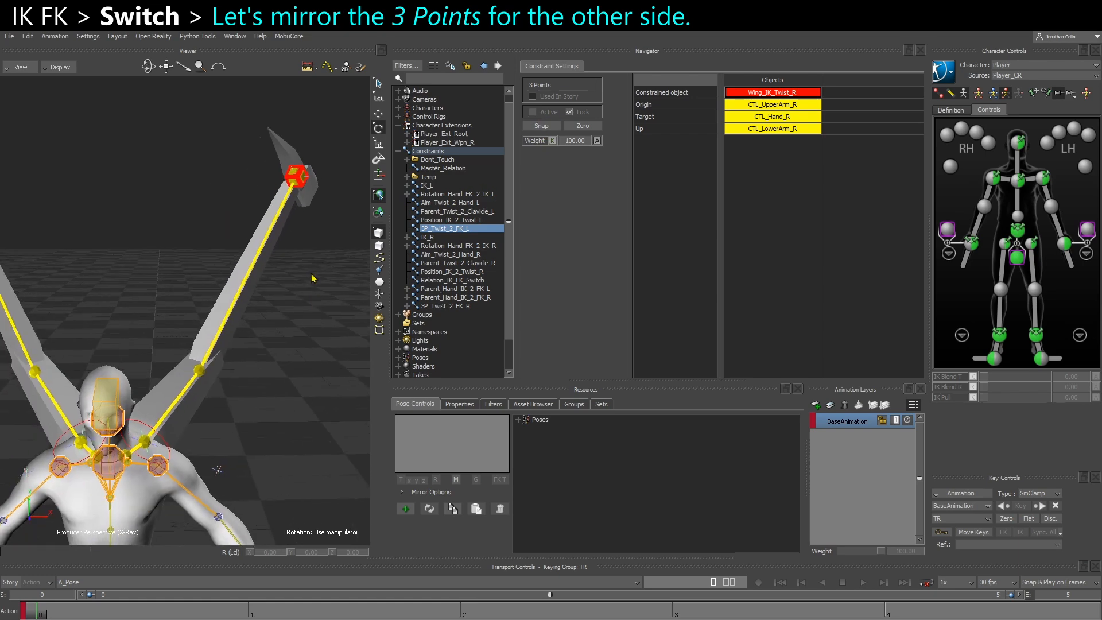
left_click_drag(249, 275, 212, 287, "ctrl+shift")
left_click(335, 172)
left_click_drag(129, 464, 769, 96, "alt")
Set the constraint's Up, Target and Origin to the left wing's lower arm, hand and upper arm controls, and snap it
left_click(195, 384)
left_click_drag(195, 384, 773, 129, "alt")
left_click(334, 173)
left_click_drag(334, 172, 772, 117, "alt")
left_click(117, 457)
left_click_drag(117, 458, 772, 104, "alt")
left_click(541, 125)
Add 3P_Twist_2_FK_L to Relation_IK_FK_Switch and drive its Weight from the IF Cond Then A Else B 1 result
double_click(451, 280)
left_click_drag(446, 228, 854, 119)
left_click_drag(872, 143, 855, 182, "shift")
left_click_drag(767, 137, 831, 170)
left_click_drag(717, 172, 875, 241, "shift")
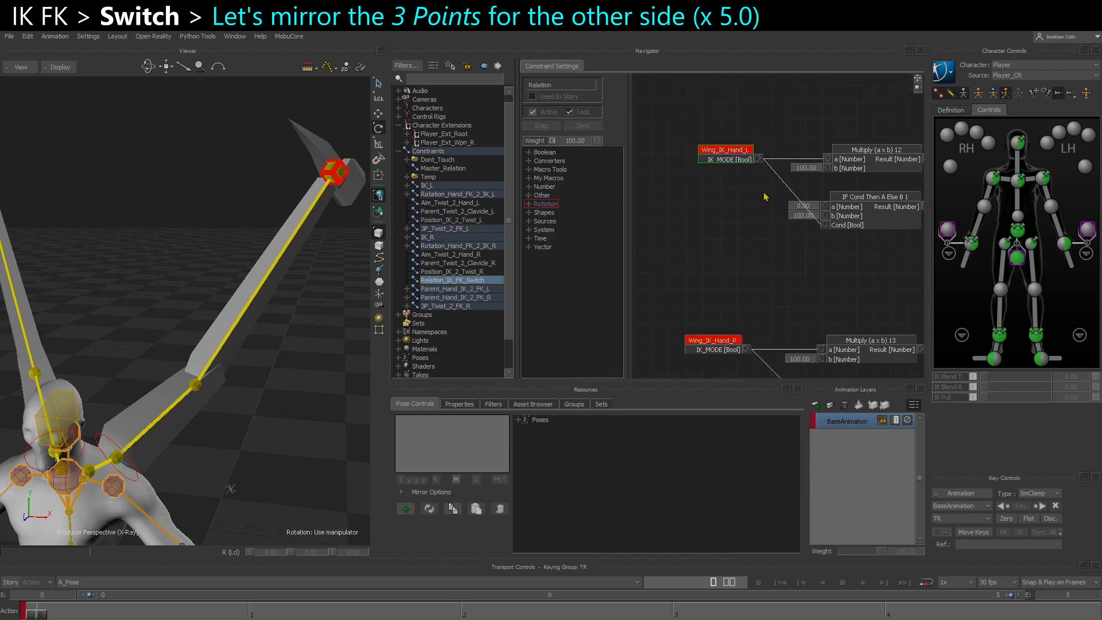
Tidy the relation graph, placing Wing_IK_Hand_R between its Multiply and IF Cond nodes
left_click_drag(791, 221, 754, 196, "shift")
left_click_drag(700, 135, 700, 172)
left_click_drag(917, 237, 845, 241, "shift")
left_click_drag(698, 192, 715, 155)
left_click_drag(745, 238, 724, 275, "shift")
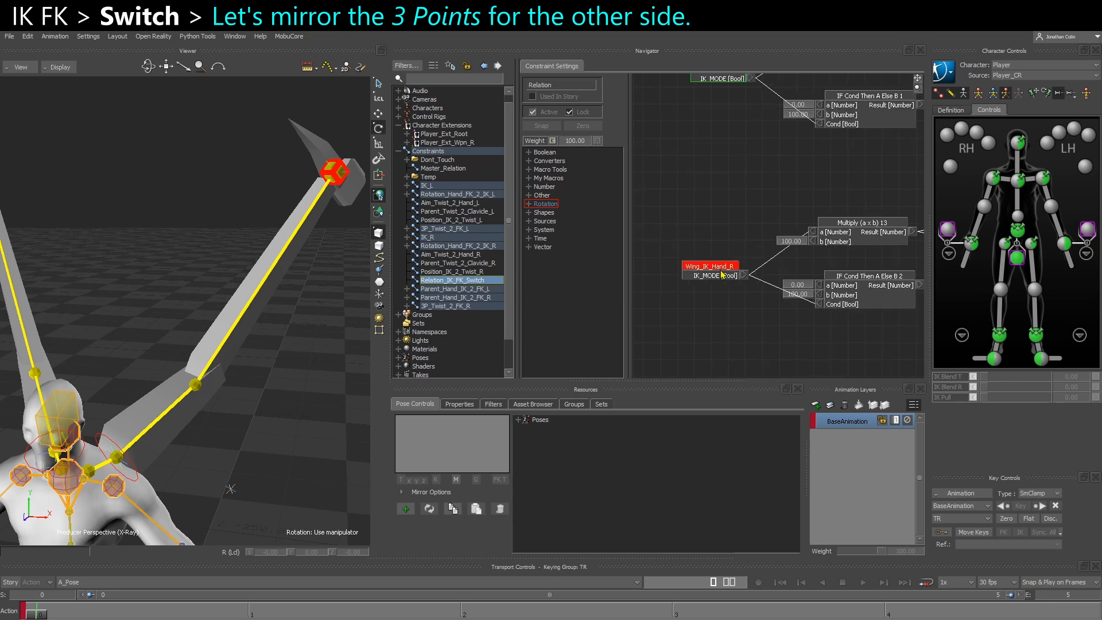
left_click(464, 282)
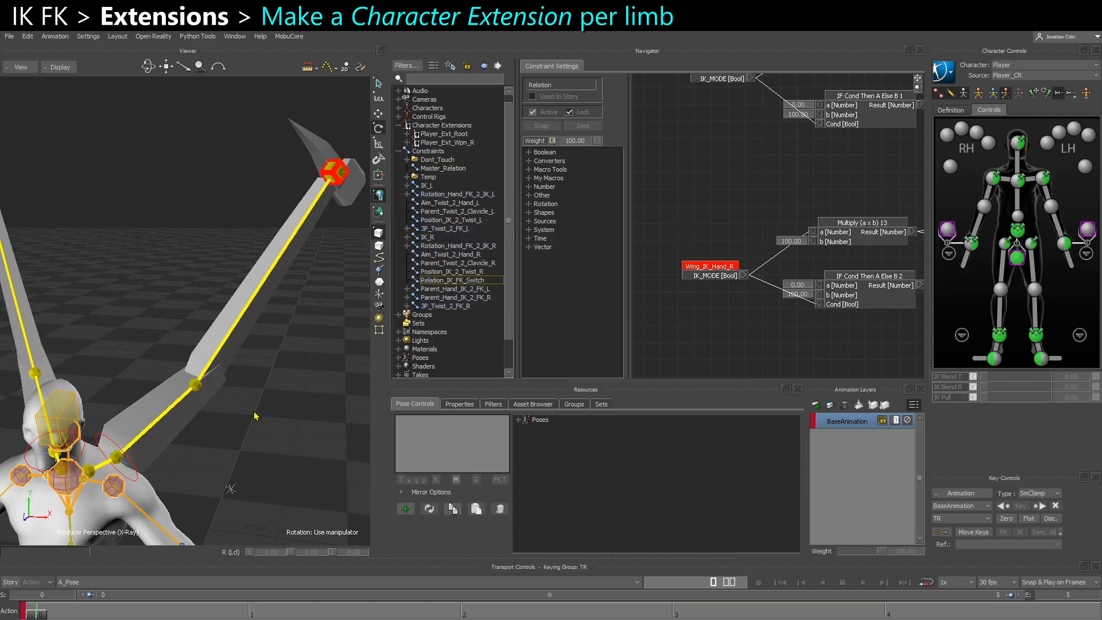
Create a character extension from the Player character and show its properties
left_click_drag(297, 376, 283, 269)
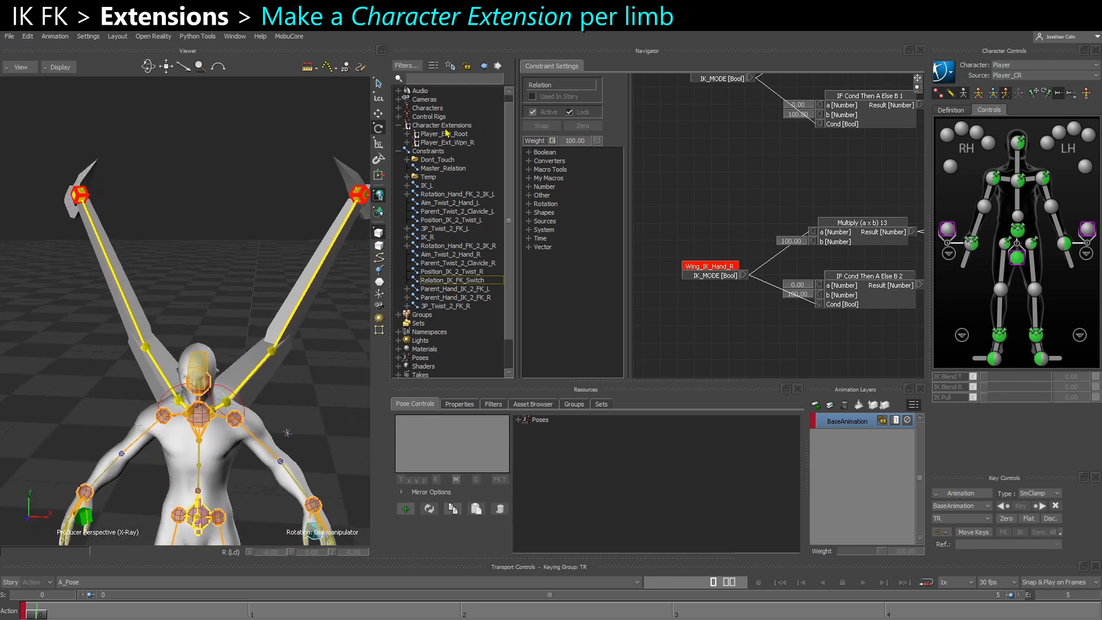
left_click(398, 108)
right_click(435, 118)
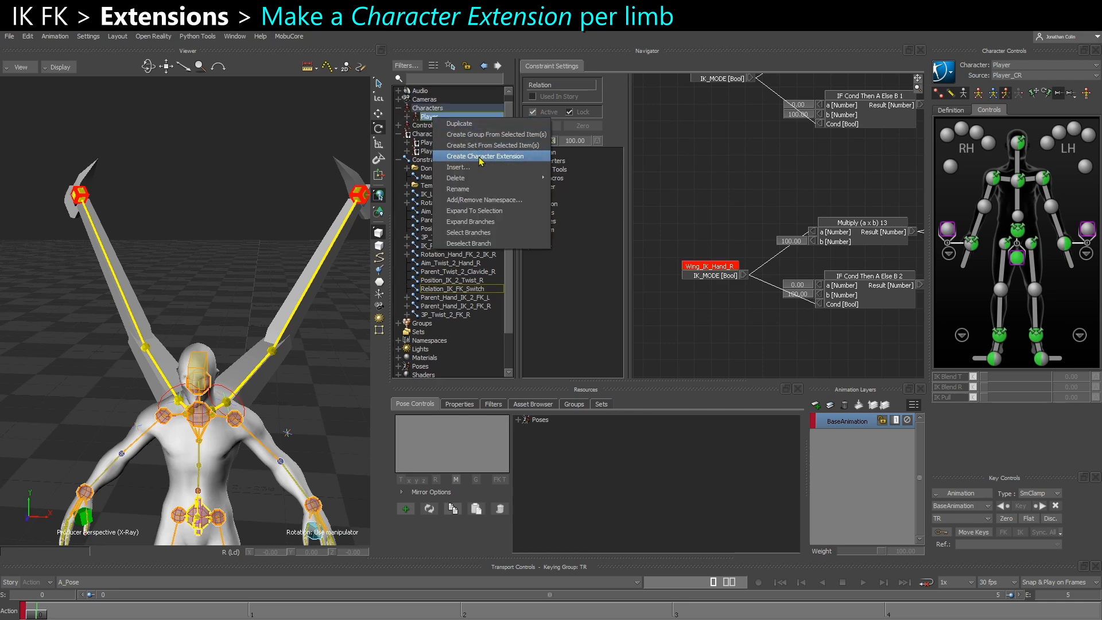
left_click(439, 136)
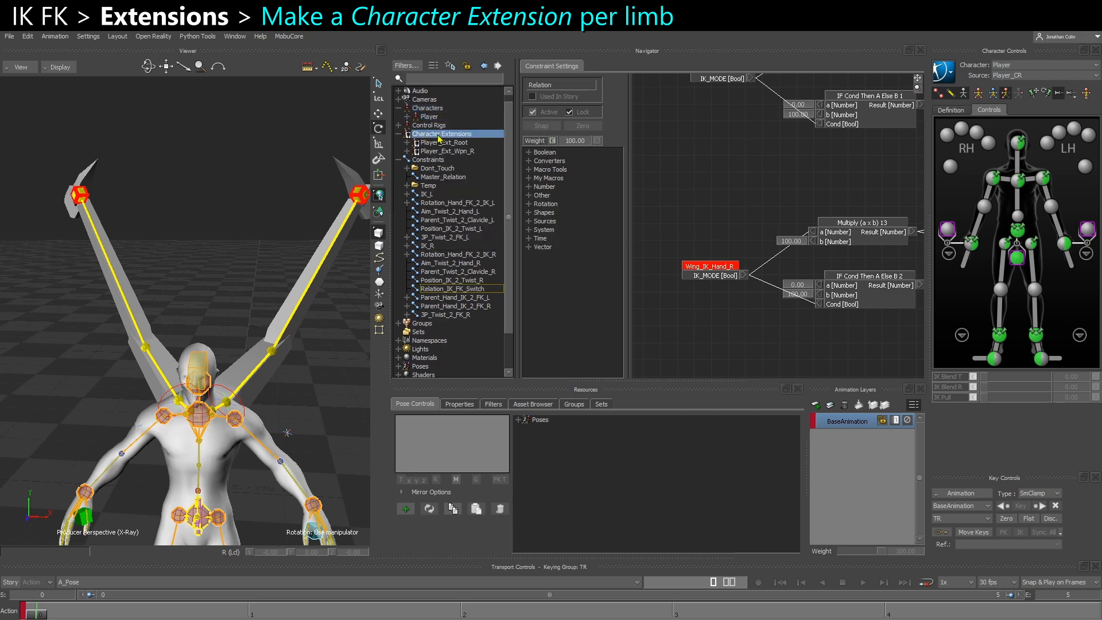
right_click(458, 140)
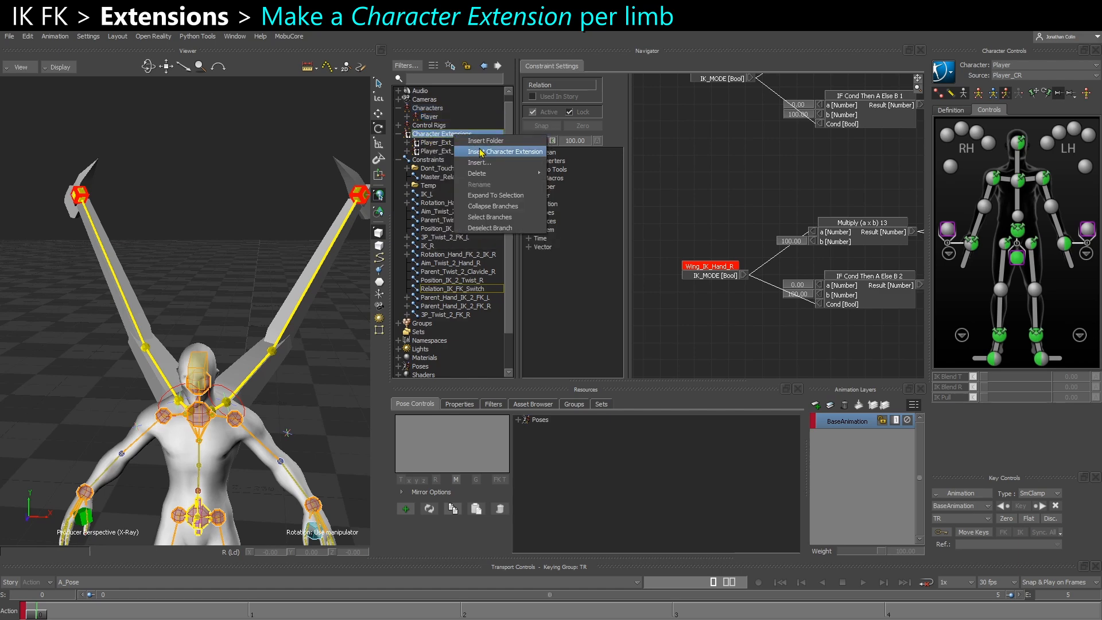
left_click(433, 118)
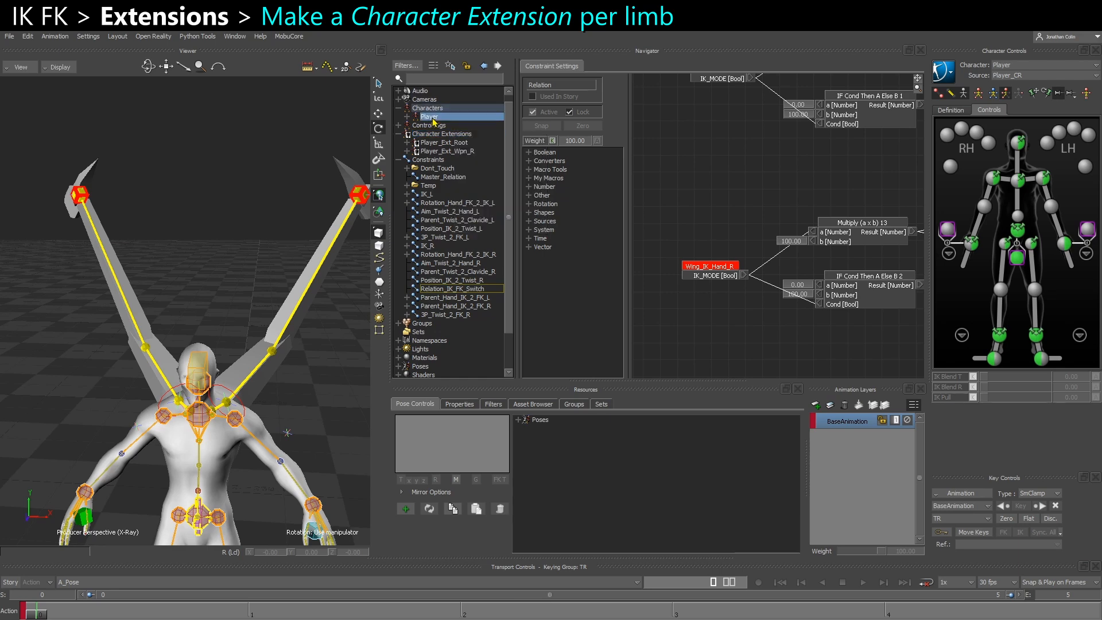
right_click(435, 119)
left_click(473, 157)
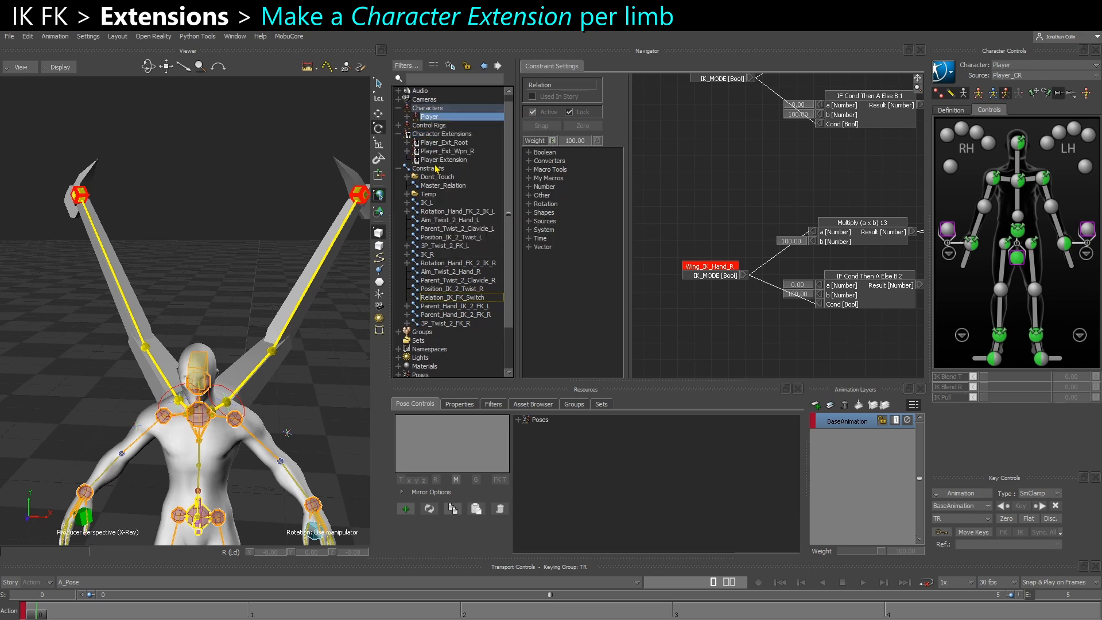
left_click(466, 405)
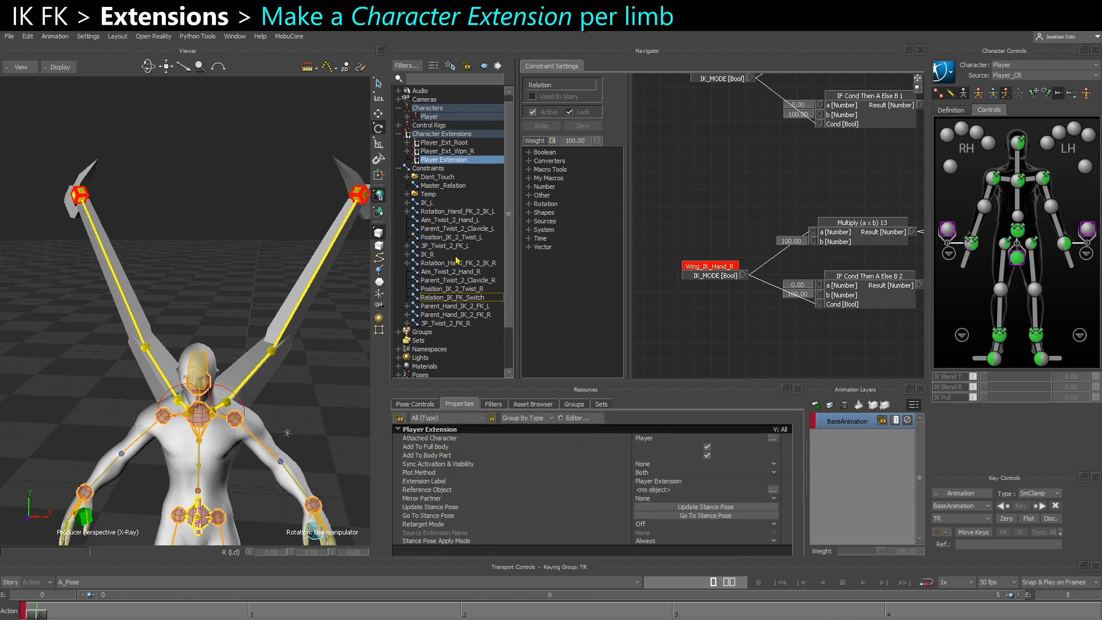
left_click(435, 134)
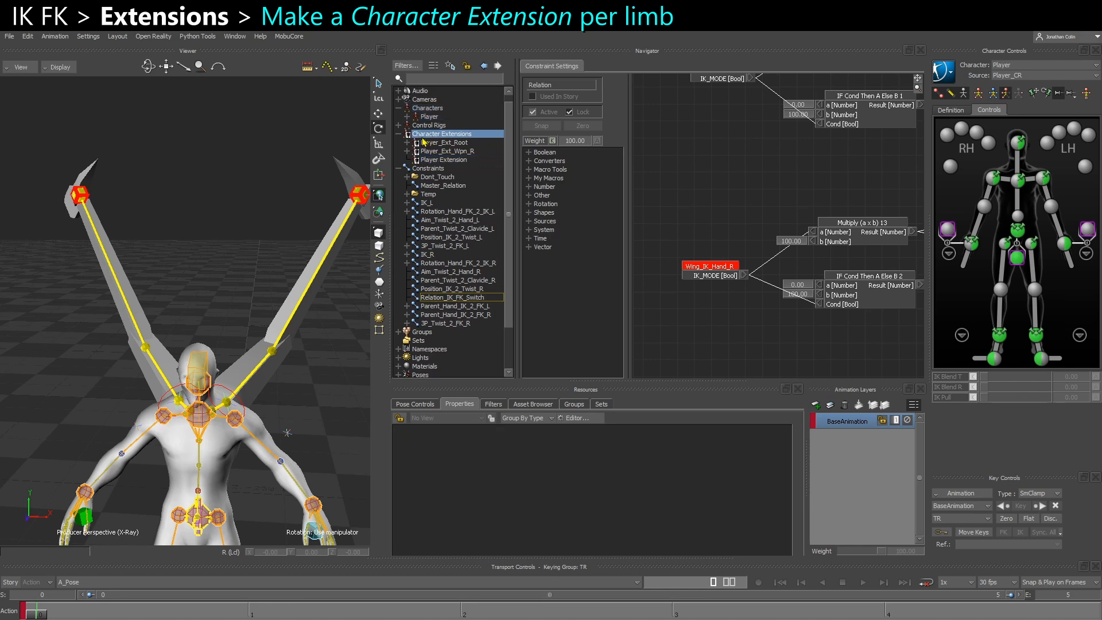
right_click(424, 135)
left_click(448, 163)
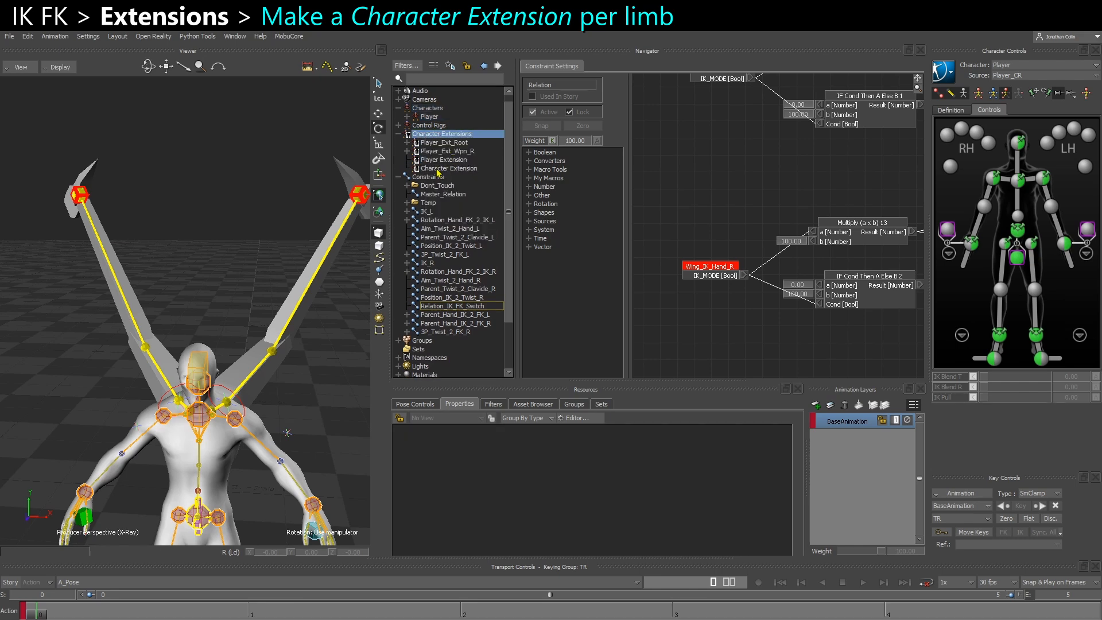
left_click(437, 168)
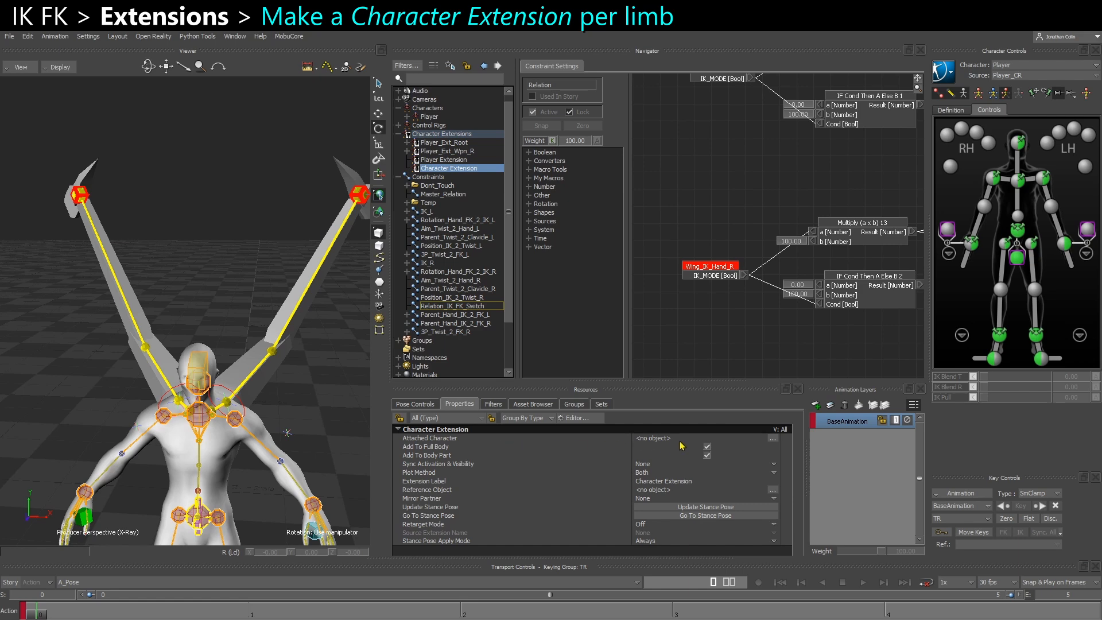
right_click(443, 171)
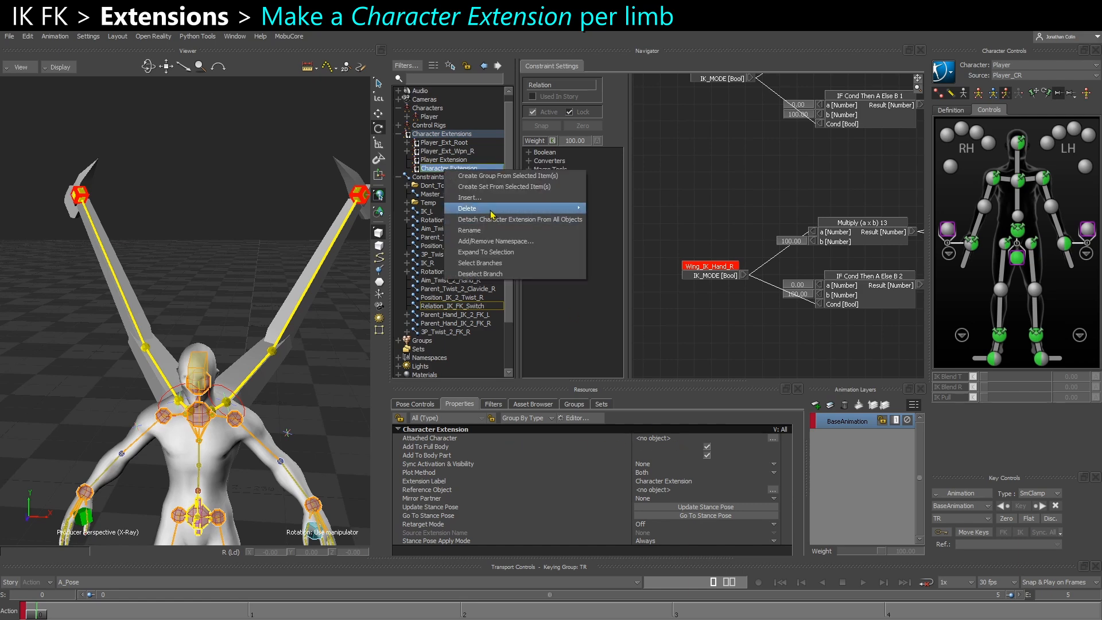
left_click(551, 204)
Rename the Player Extension character extension as Player_Ext_Wing_L
right_click(432, 161)
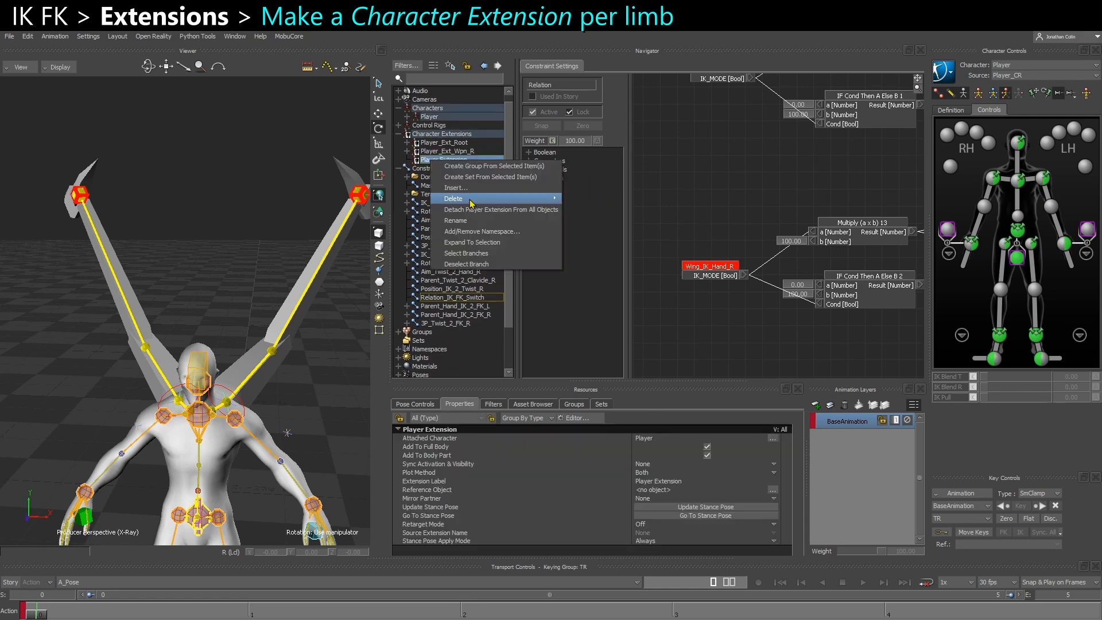
left_click(465, 228)
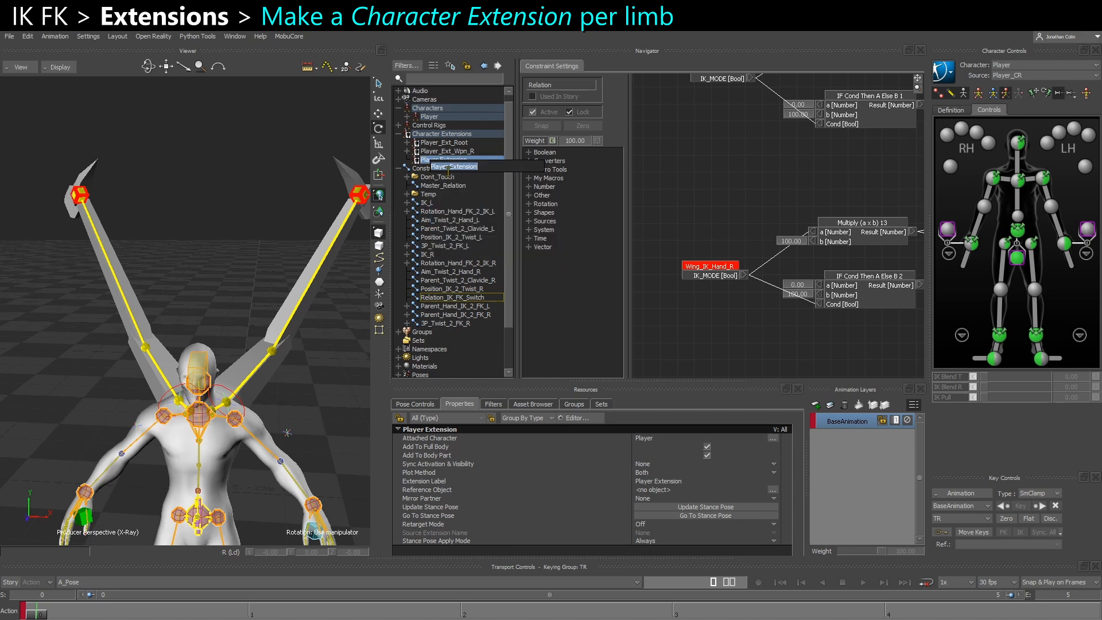
double_click(462, 166)
key("BackSpace")
key("BackSpace")
type("_E")
key("Return")
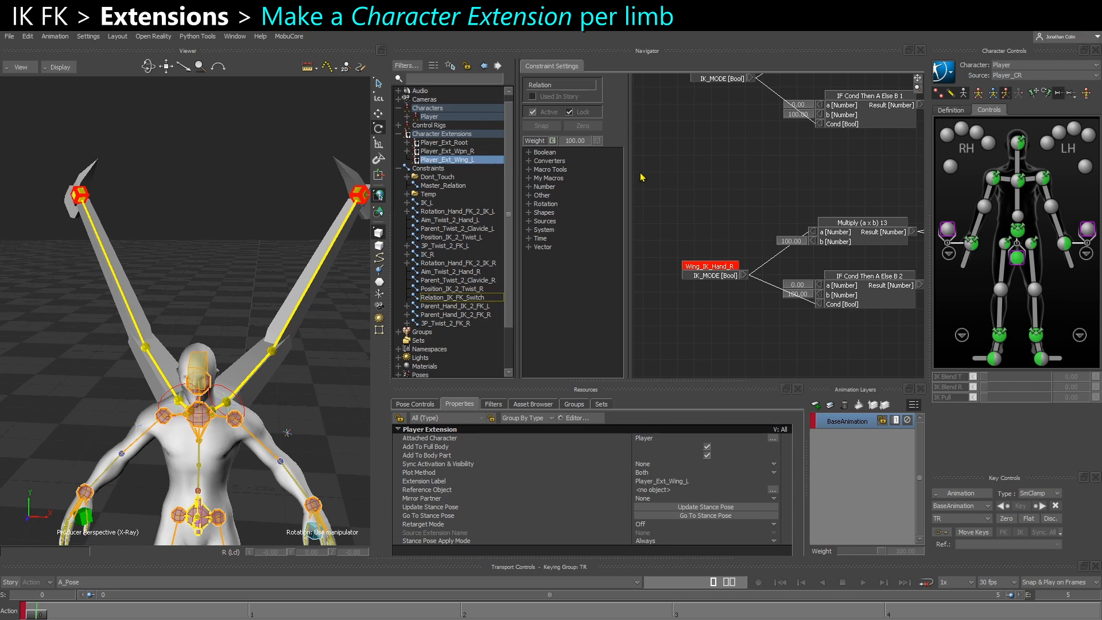
Create another character extension from the Player character and name it Player_Ext_Wing_R
right_click(430, 116)
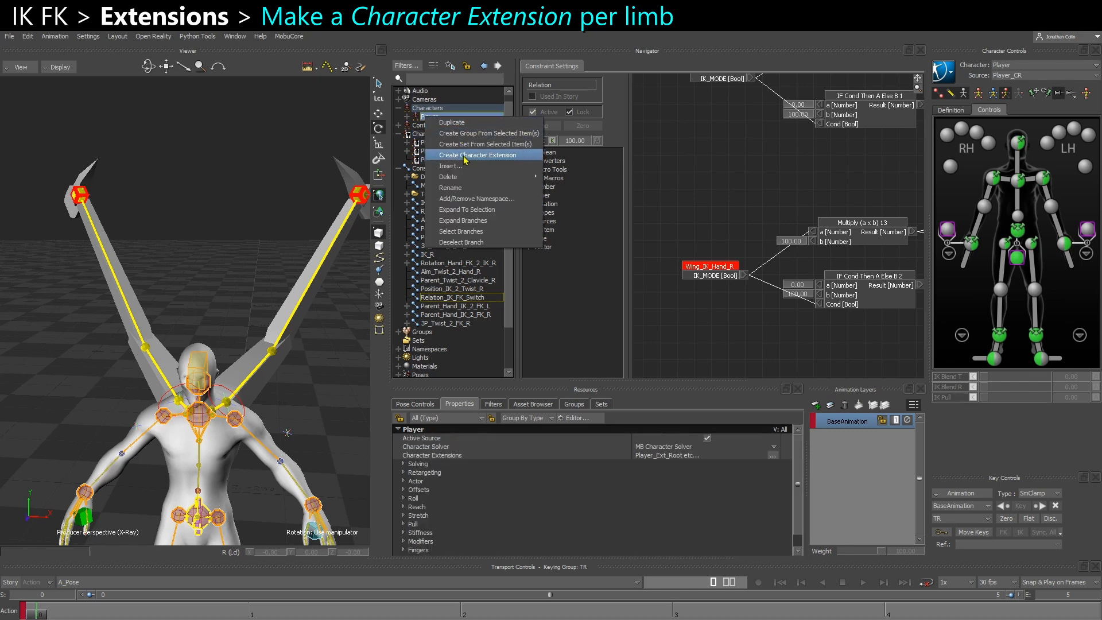
left_click(466, 155)
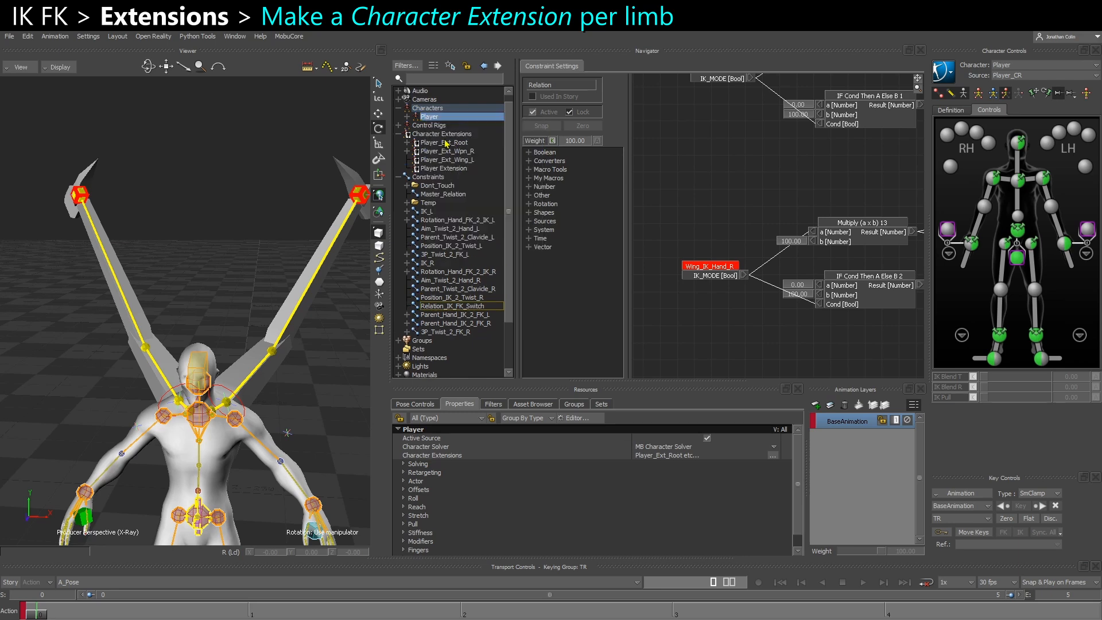
right_click(441, 168)
left_click(484, 230)
type("Player_Ext_Wing_")
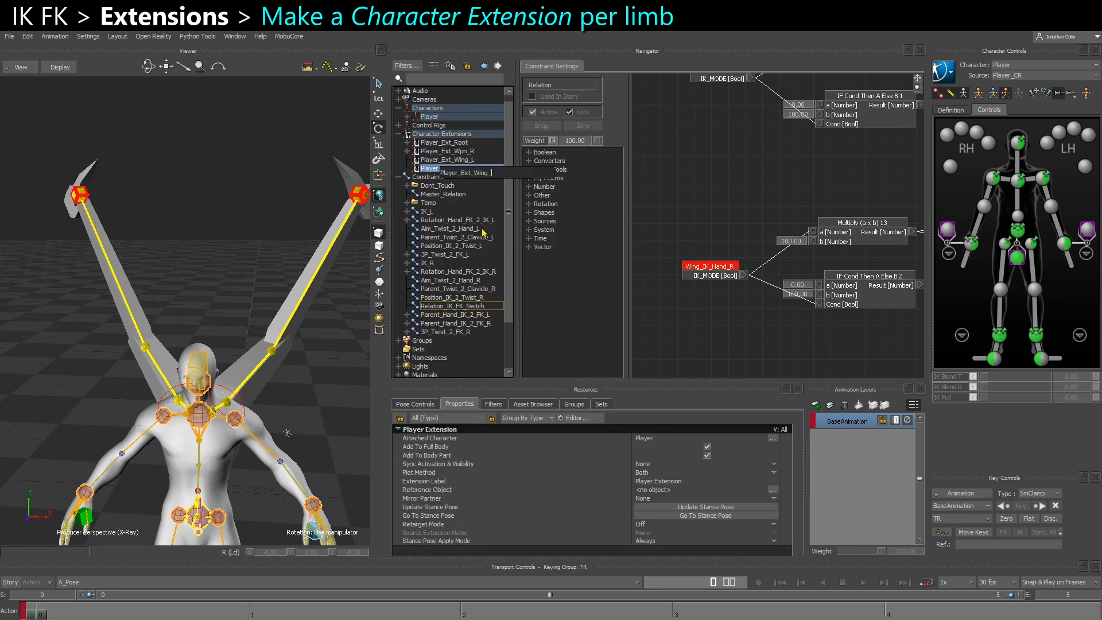
type("R")
key("Return")
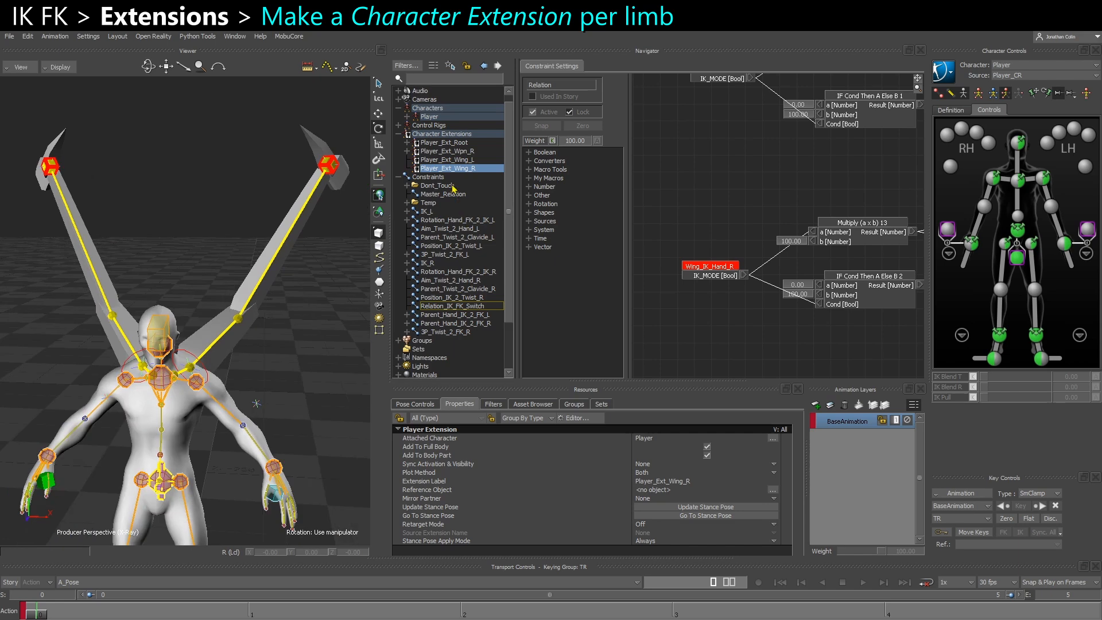
Add Wing_IK_Hand_L, Wing_IK_Twist_L and the left CTL clavicle, upper arm, lower arm and hand controls to Player_Ext_Wing_L
left_click(331, 173)
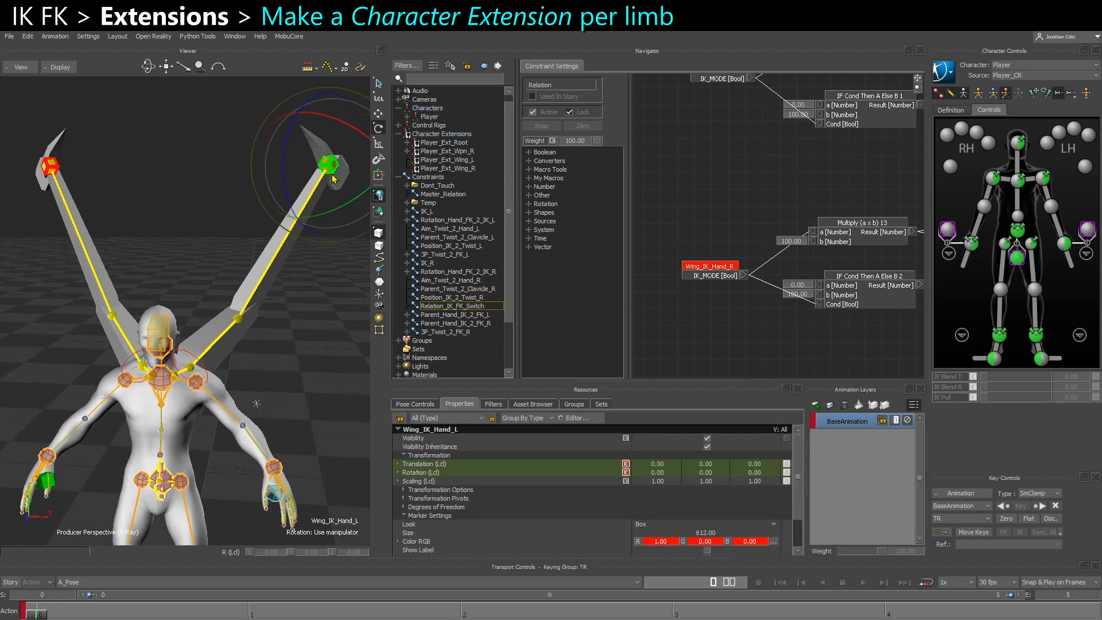
left_click(190, 367, "shift")
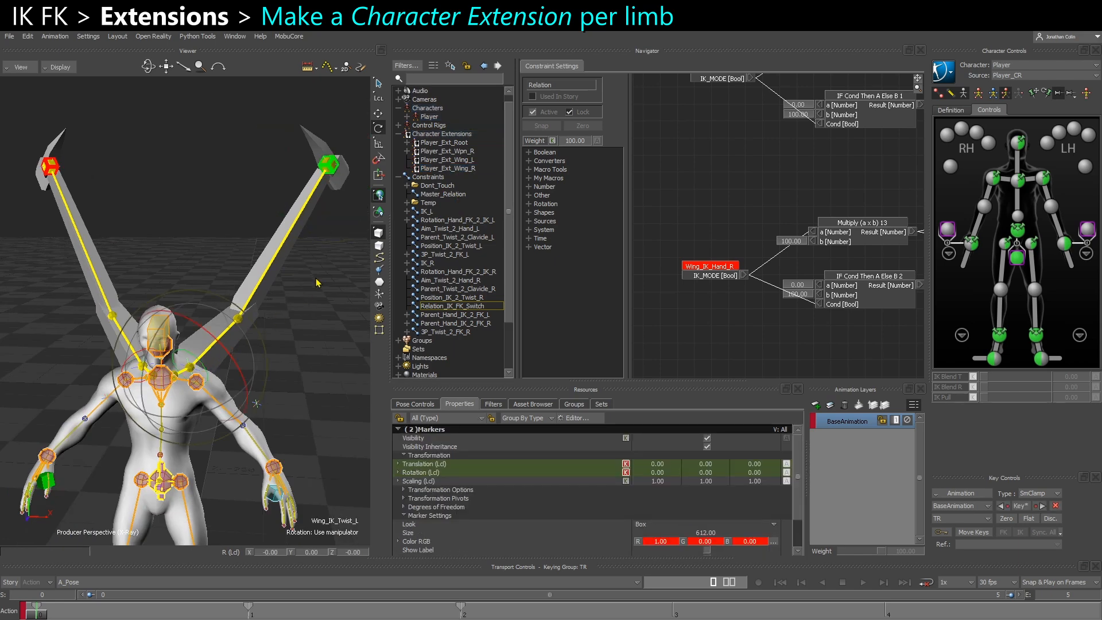
key("ctrl+w")
scroll(270, 297, "down", 10)
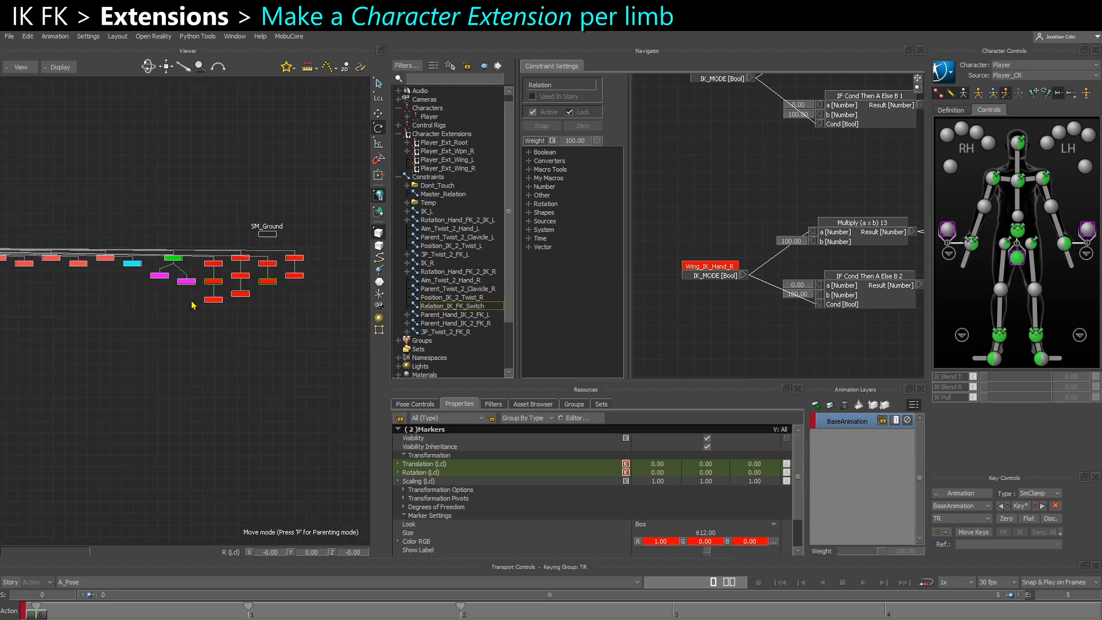
scroll(225, 322, "up", 4, "ctrl")
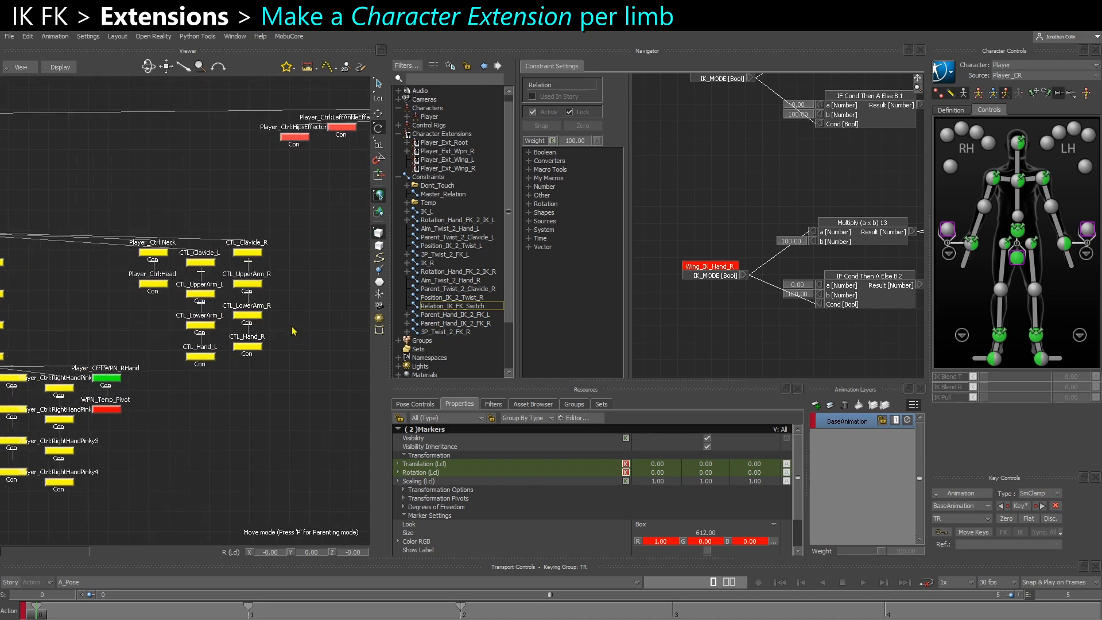
left_click_drag(172, 409, 174, 220, "shift")
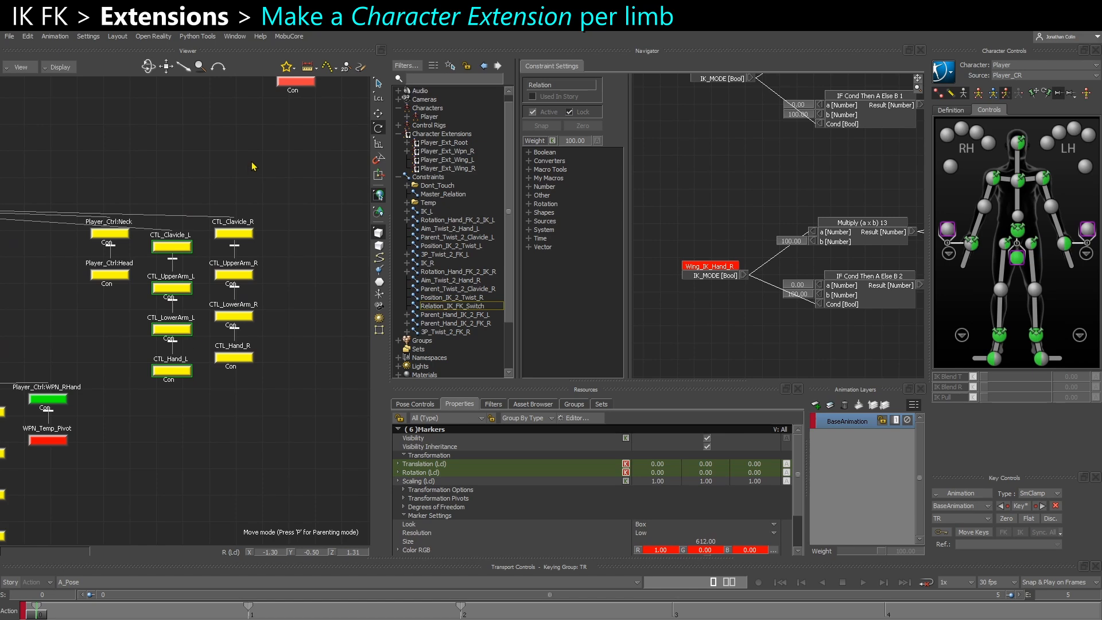
left_click_drag(447, 160, 288, 234)
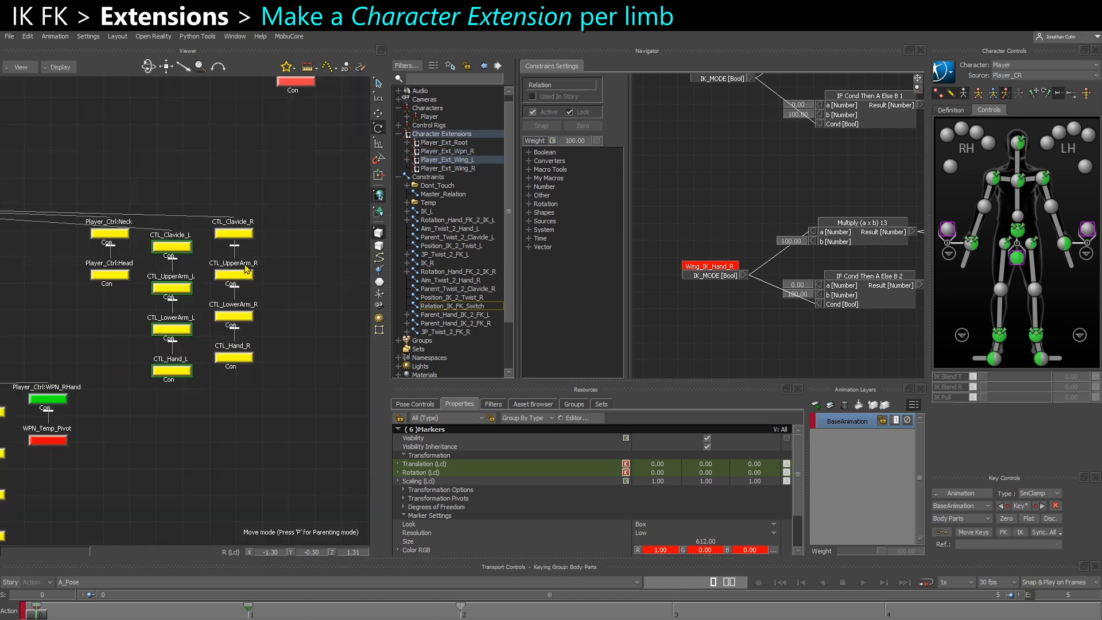
Add the four right CTL wing controls, Wing_IK_PV_R and Wing_IK_Hand_R to Player_Ext_Wing_R
left_click(280, 389)
left_click_drag(280, 389, 231, 223)
scroll(247, 298, "down", 4)
middle_click_drag(34, 335, 152, 366, "alt")
middle_click_drag(252, 362, 72, 376, "alt")
middle_click_drag(305, 358, 79, 378, "alt")
middle_click_drag(337, 327, 155, 329, "alt")
scroll(159, 329, "up", 4)
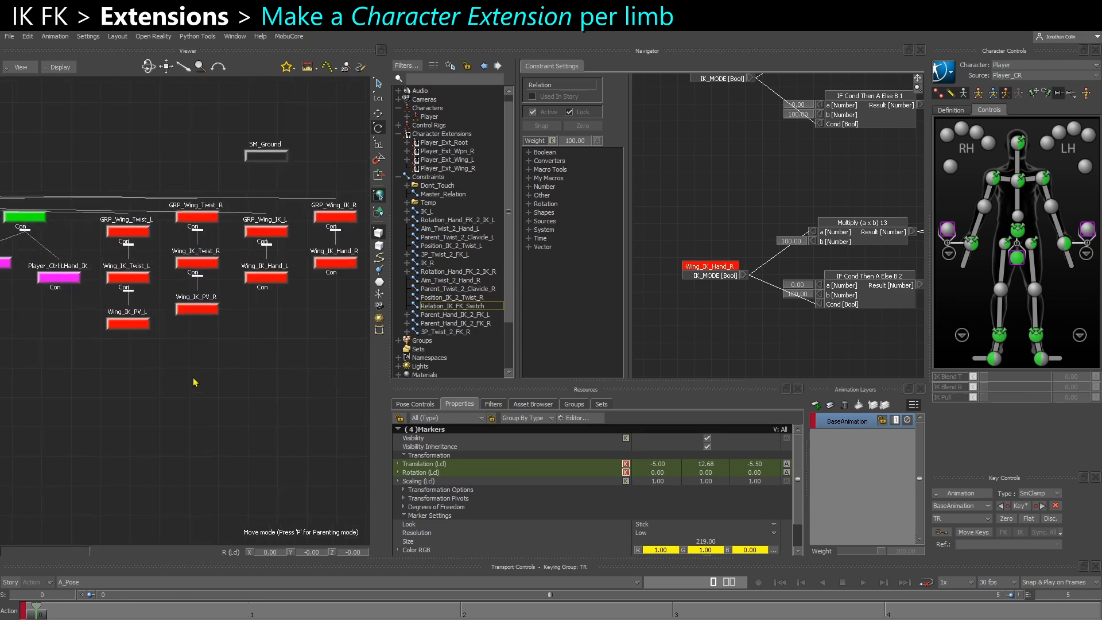
left_click(208, 311, "shift")
left_click(338, 259, "shift")
left_click_drag(293, 362, 468, 170)
left_click(486, 171)
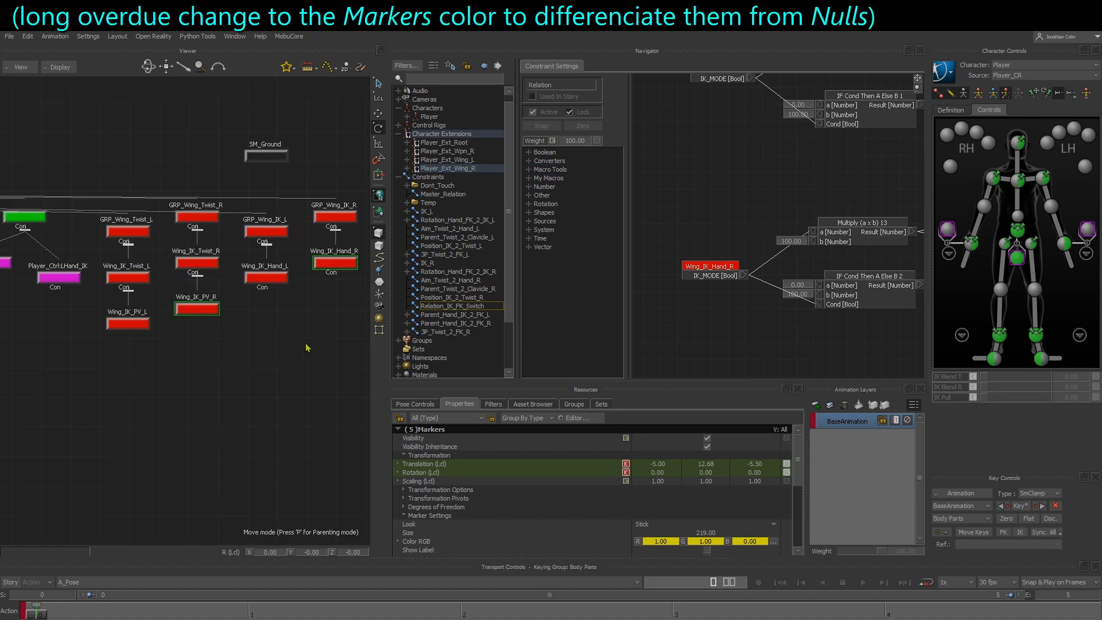
Recolor the left and right Wing_IK_Twist and Wing_IK_Hand markers orange, with Color RGB 1.00, 0.50, 0.00
left_click(307, 347)
left_click(139, 319)
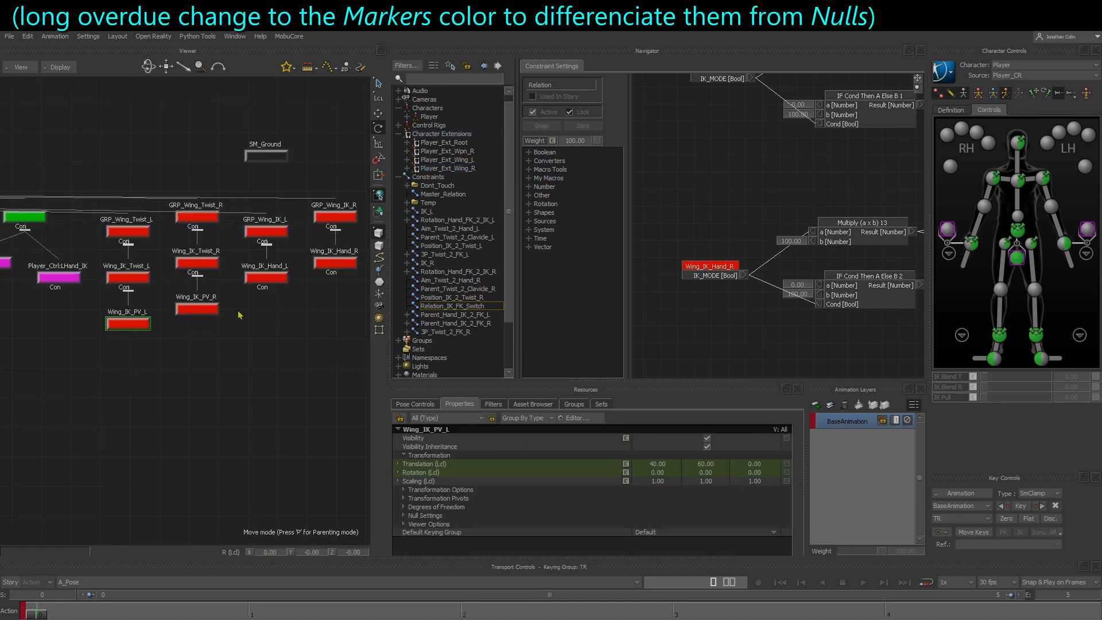
left_click_drag(239, 315, 234, 326, "shift")
left_click(129, 247)
left_click(130, 378)
left_click_drag(127, 376, 204, 327)
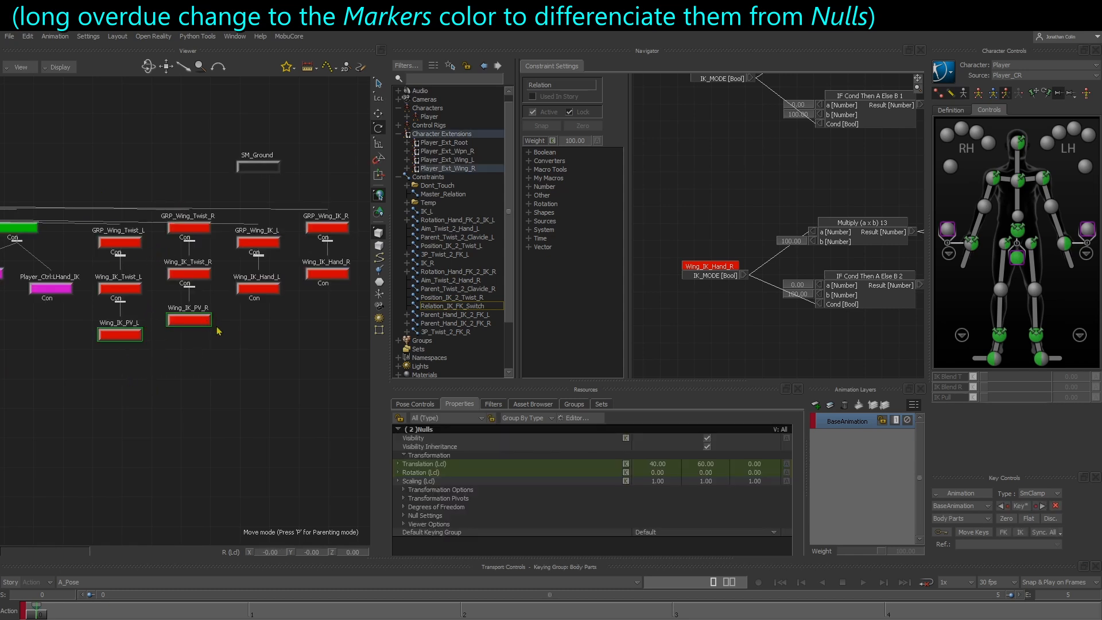
left_click(249, 320)
left_click(110, 286)
left_click(188, 274, "shift")
left_click(258, 287, "shift")
left_click(334, 270, "shift")
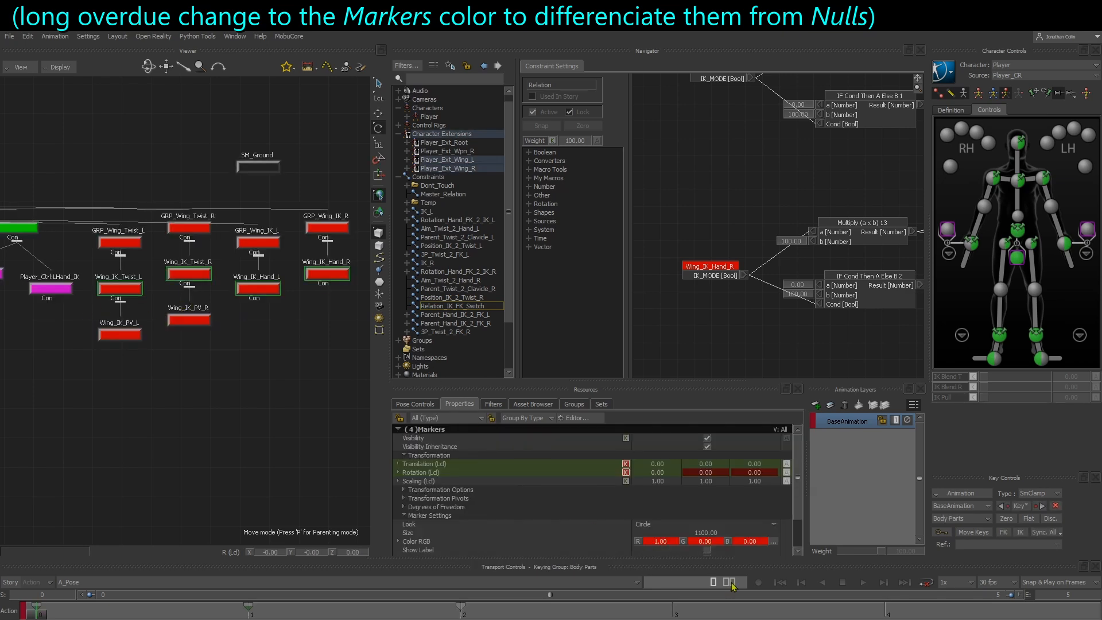
left_click_drag(710, 547, 745, 547)
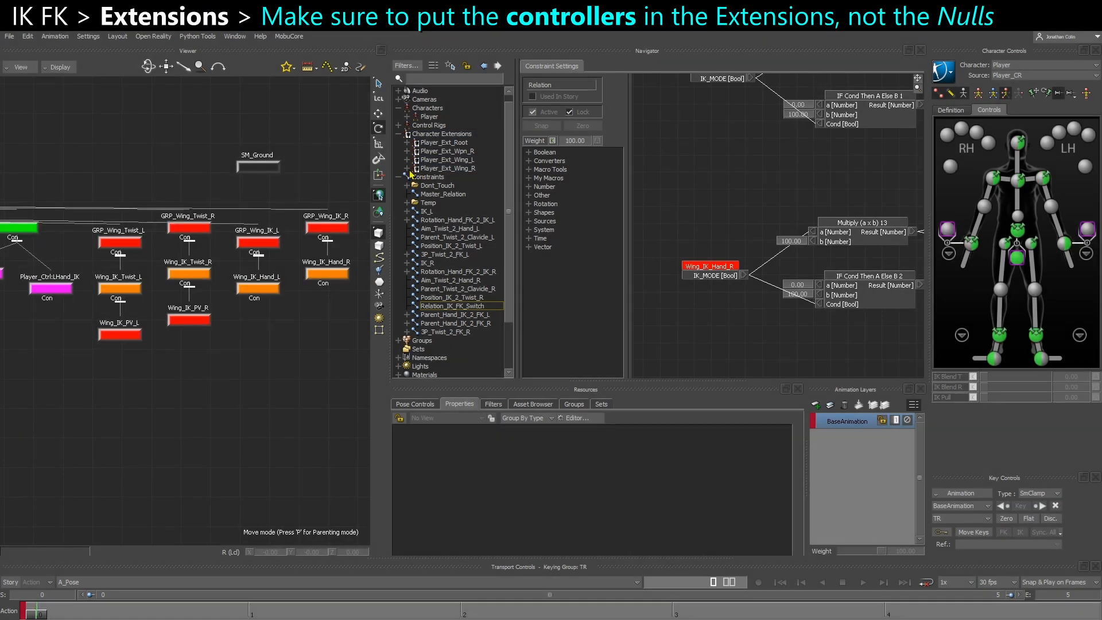
Check the members of both wing extensions and detach the Wing_IK_PV_R null from Player_Ext_Wing_R
left_click(407, 168)
left_click(407, 160)
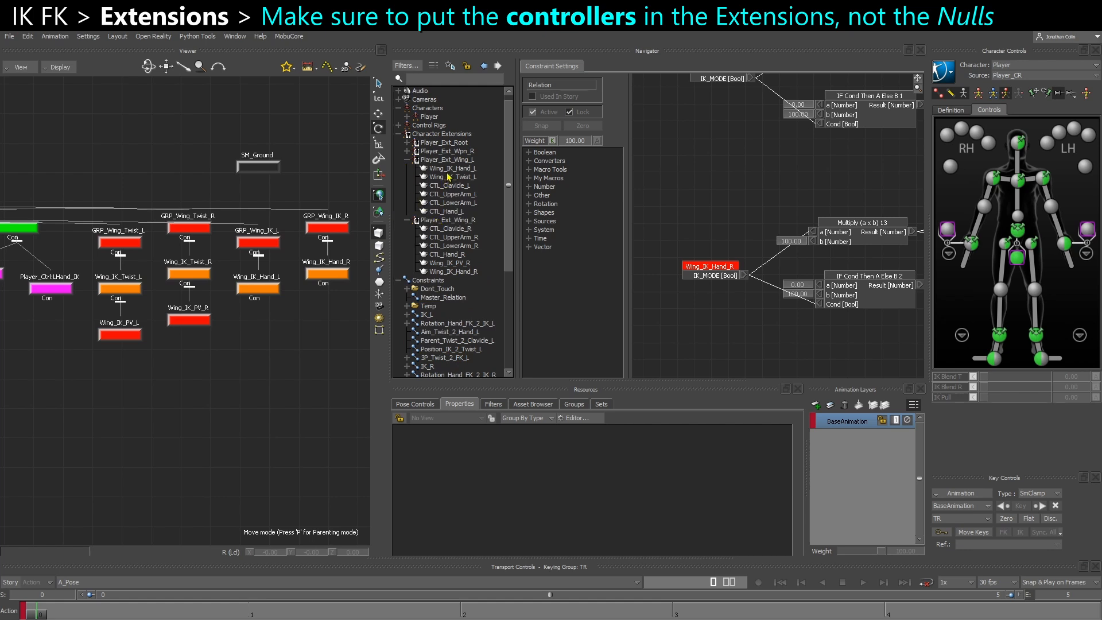
left_click(451, 169)
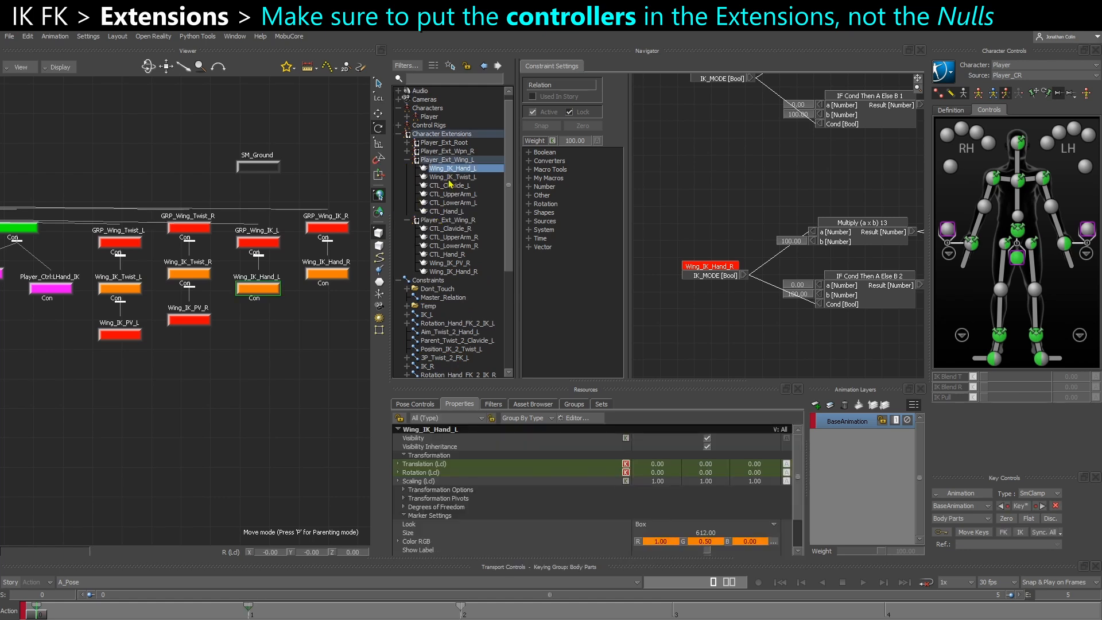
left_click(453, 177)
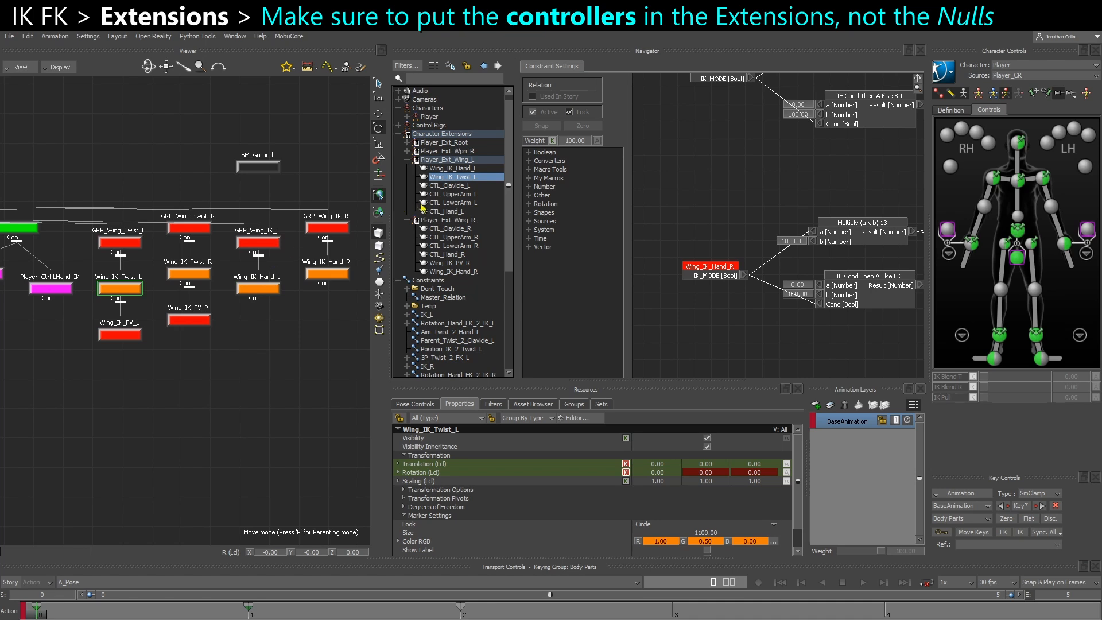
left_click(461, 274)
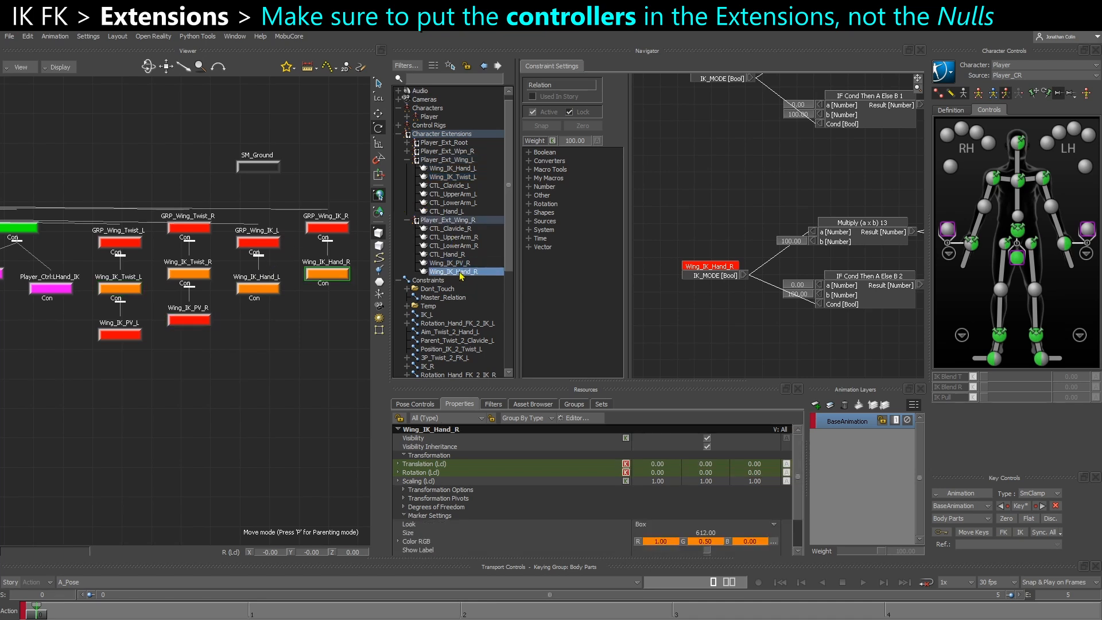
left_click(456, 263)
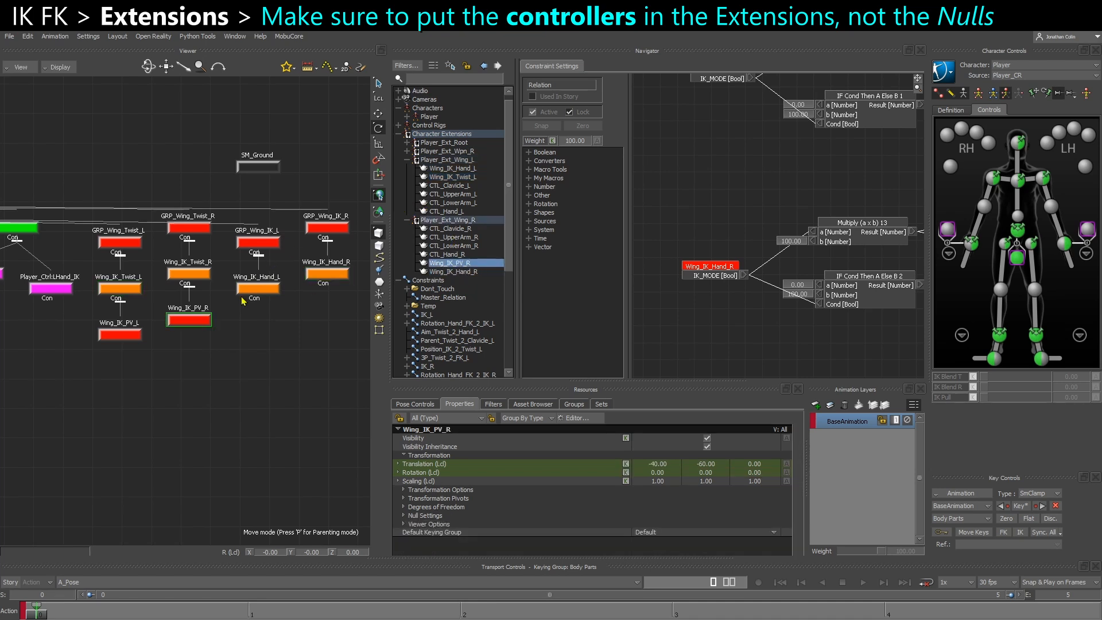
right_click(460, 266)
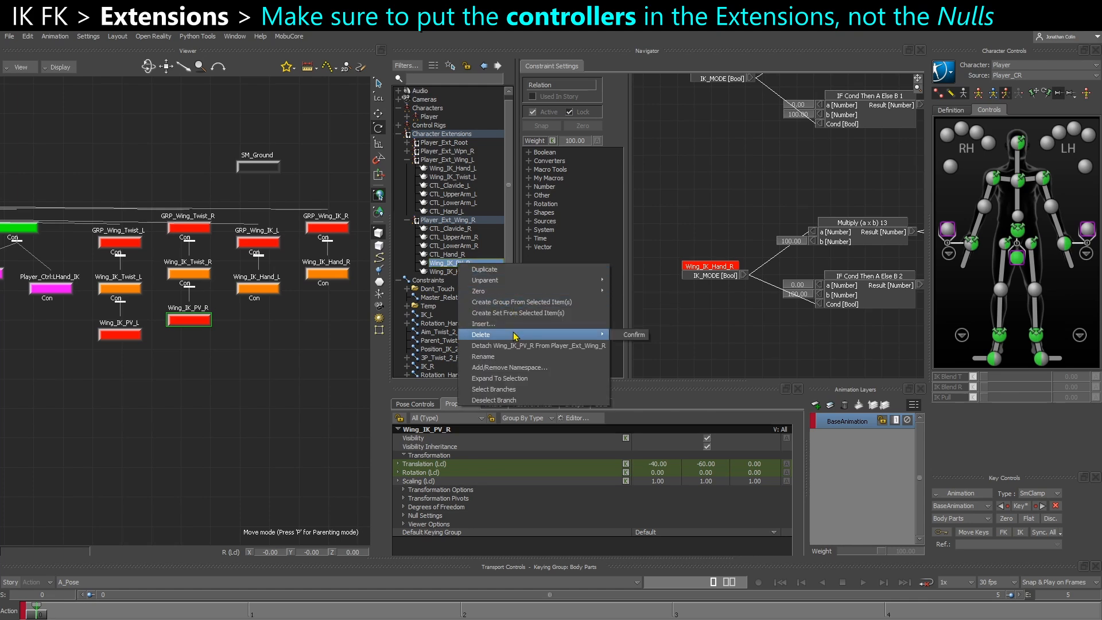
left_click(535, 346)
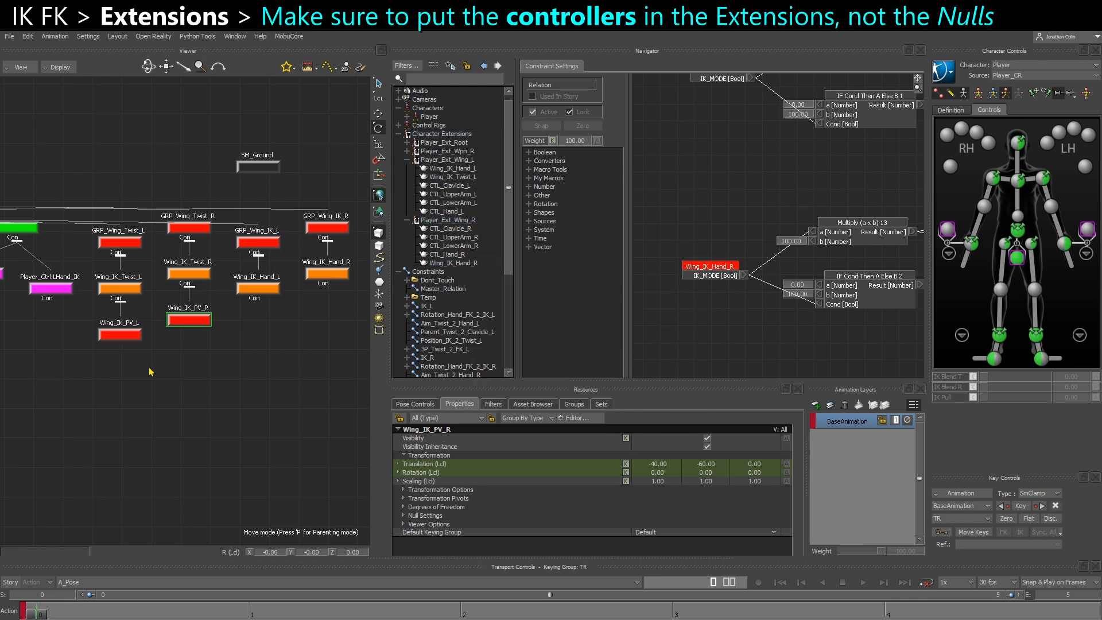
Add the Wing_IK_Twist_R controller to Player_Ext_Wing_R
left_click(202, 276)
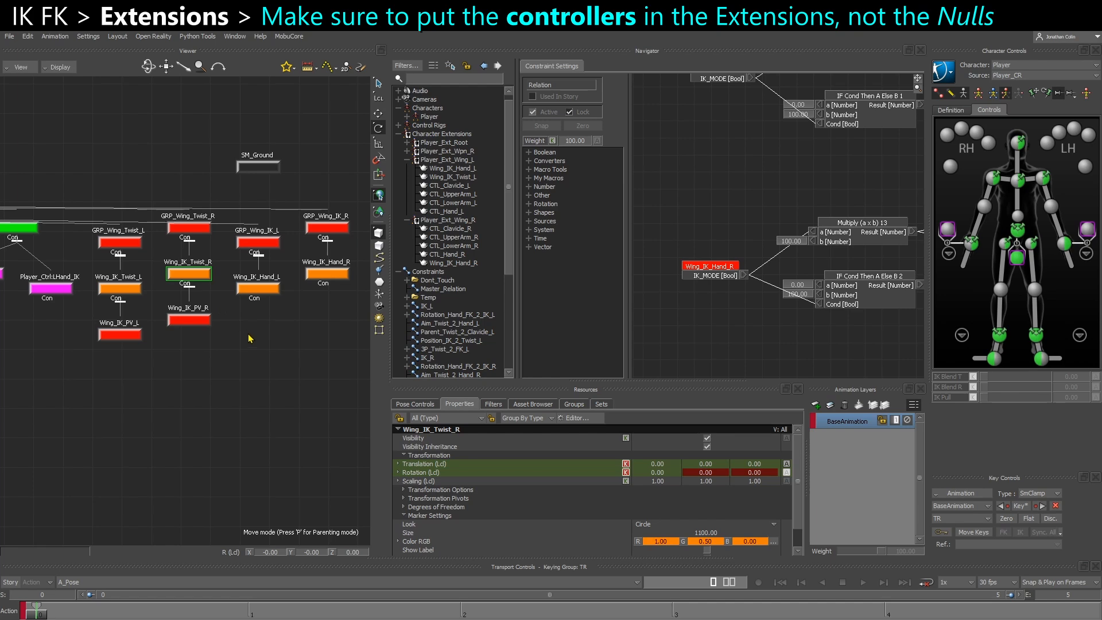
key("ctrl+e")
scroll(228, 371, "up", 3)
left_click_drag(213, 246, 410, 224, "alt")
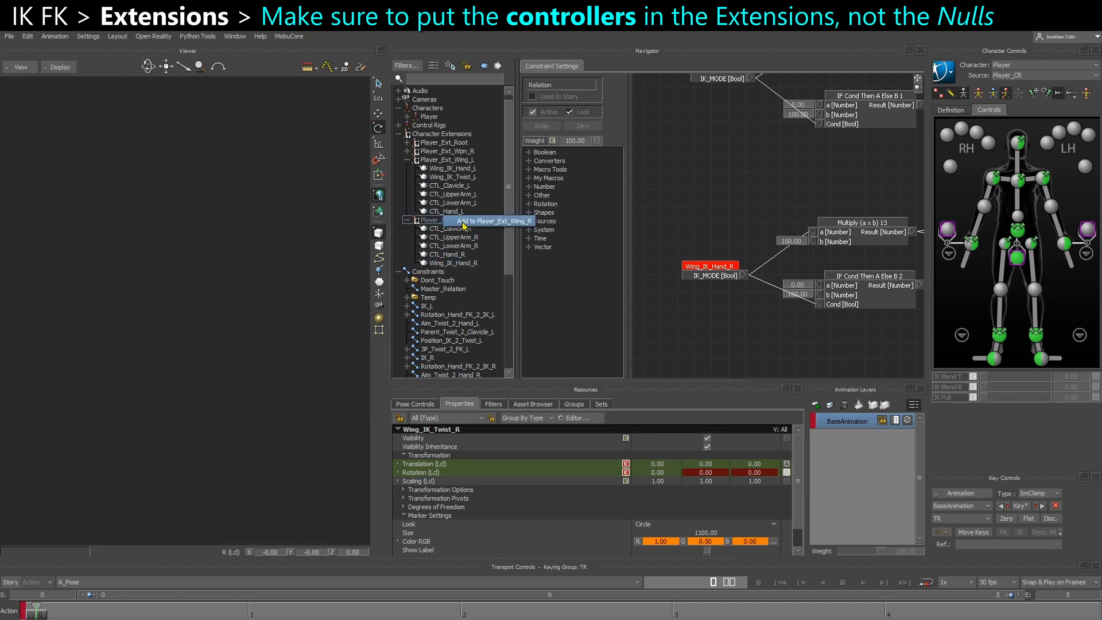
left_click(227, 248)
left_click_drag(181, 245, 229, 259, "alt")
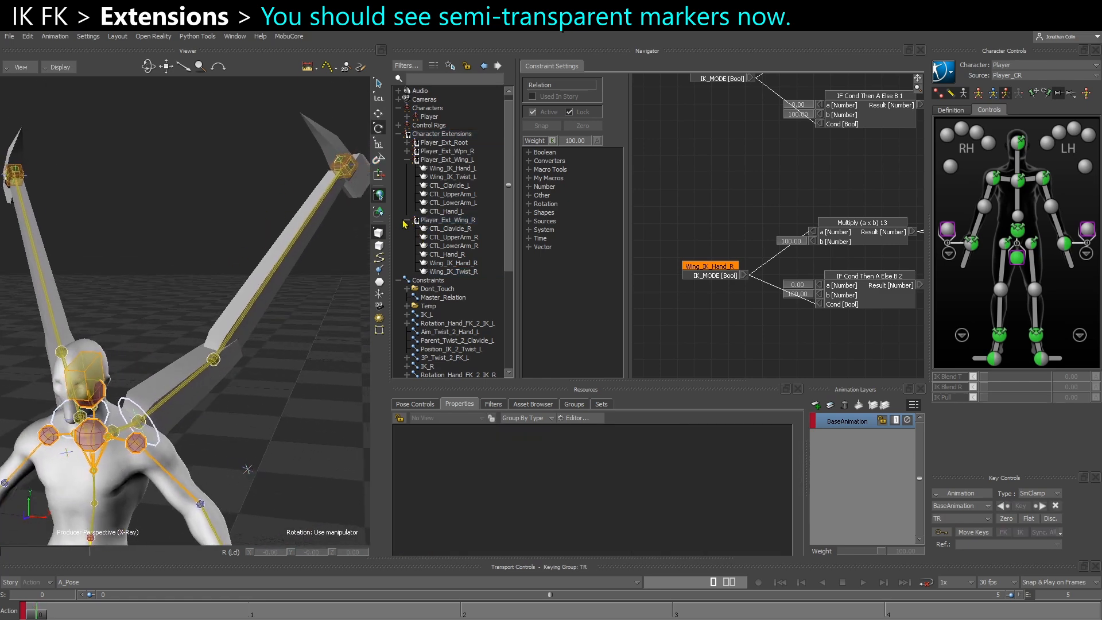
Collapse both wing extensions' member lists and inspect the wing markers on the character
left_click(408, 162)
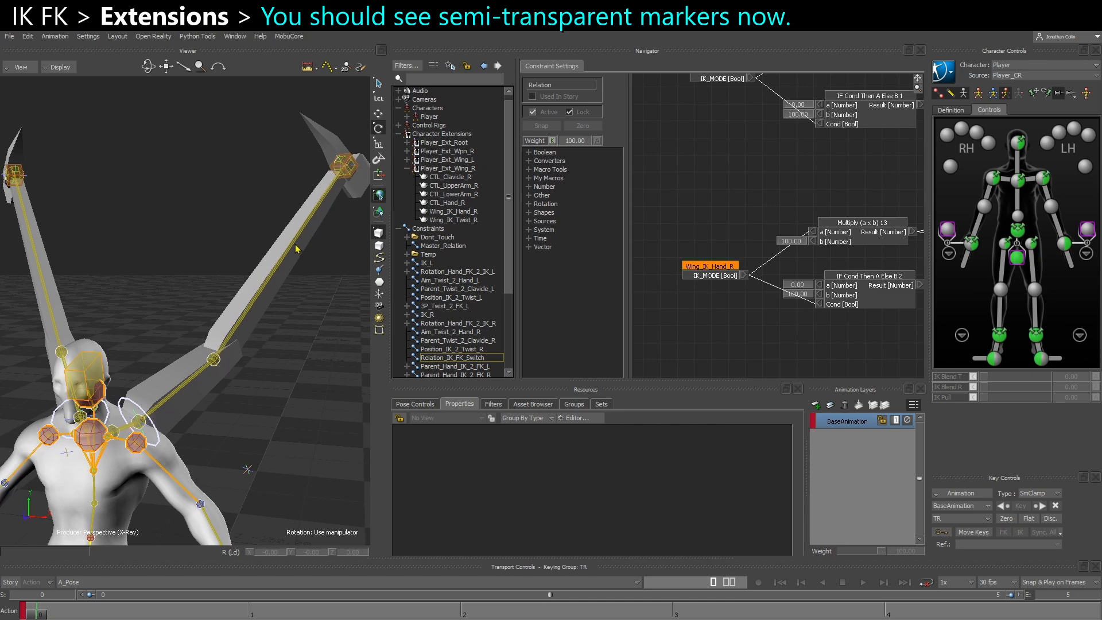
left_click(408, 169)
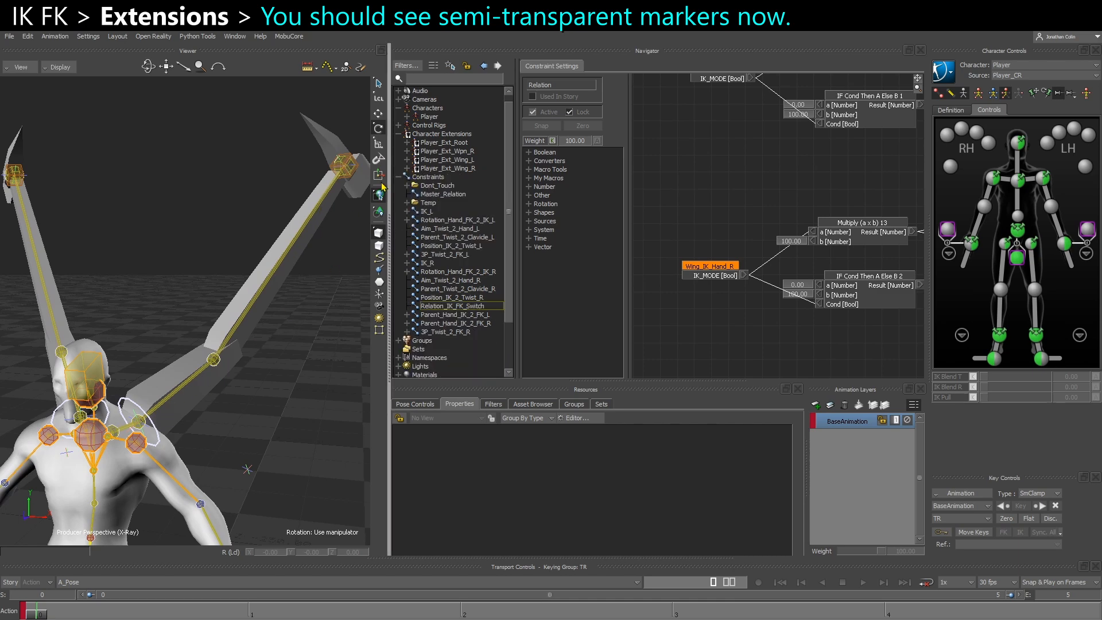
left_click_drag(270, 263, 278, 267, "alt")
left_click_drag(242, 375, 282, 327, "alt")
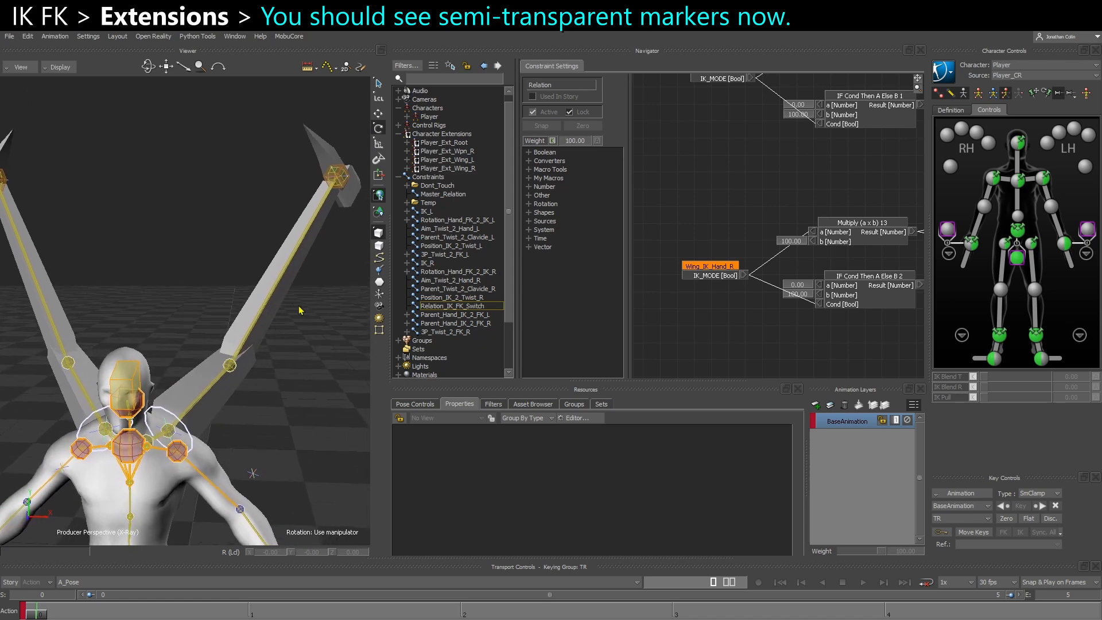
Show the properties of Player_Ext_Wing_L and select its Reference Object property
left_click(434, 161)
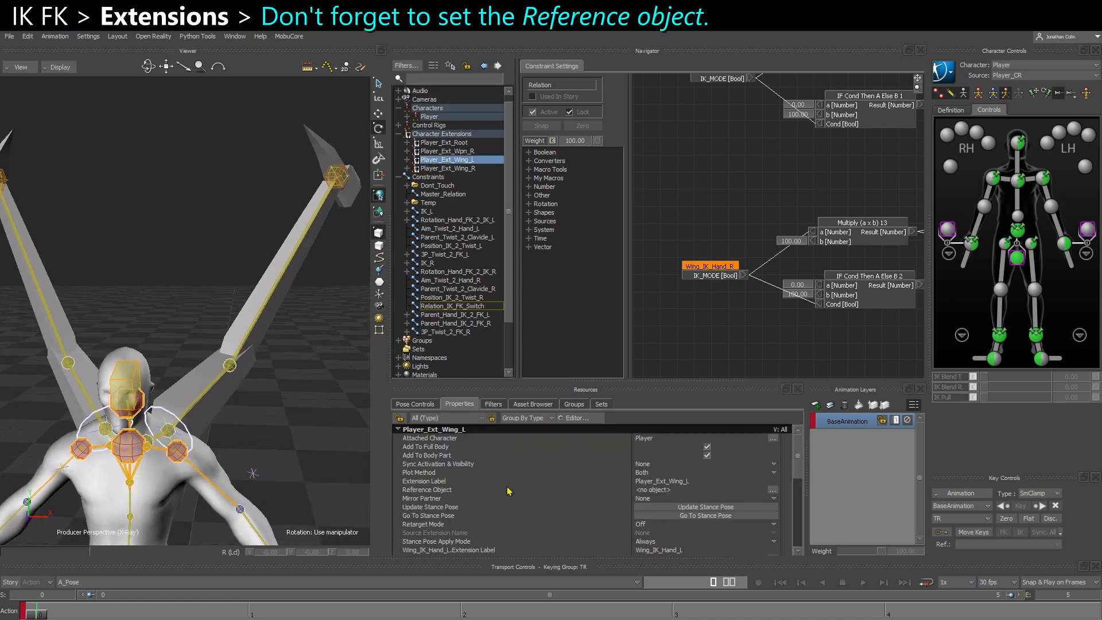
left_click(430, 491)
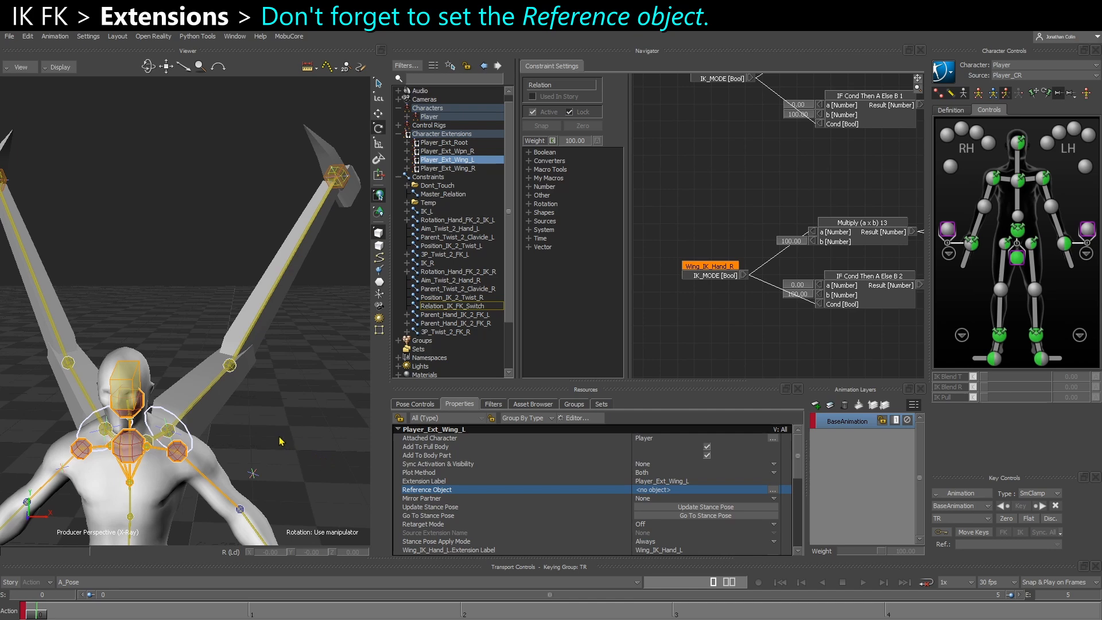
Set the spine_03 bone as the Reference Object of both the Player_Ext_Wing_L and Player_Ext_Wing_R character extensions
left_click_drag(239, 436, 158, 466, "ctrl+shift")
left_click(216, 512)
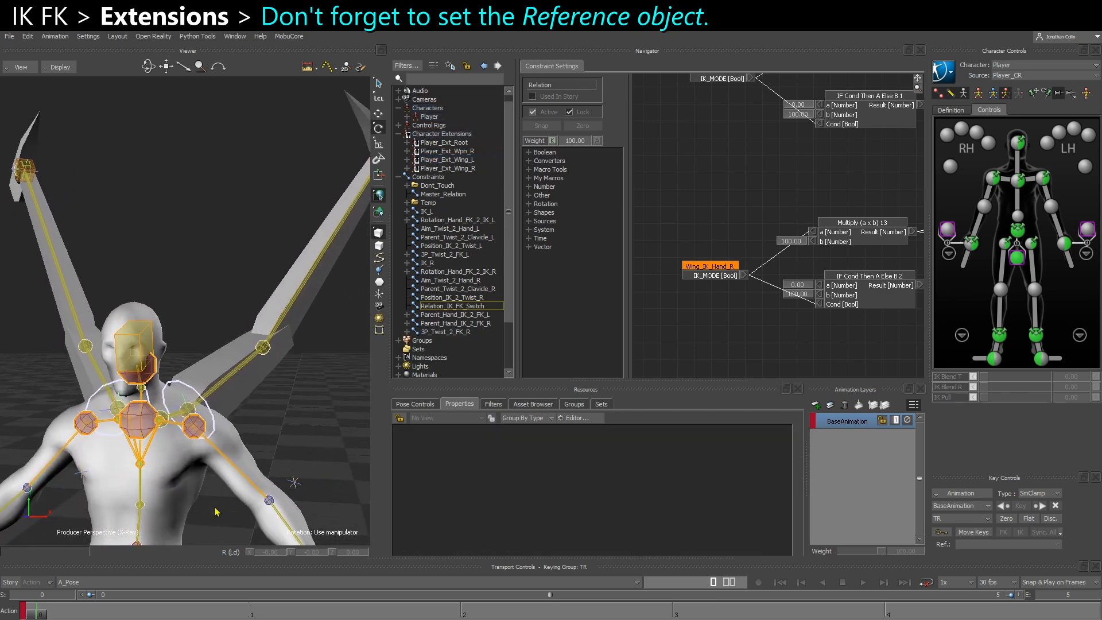
key("ctrl+w")
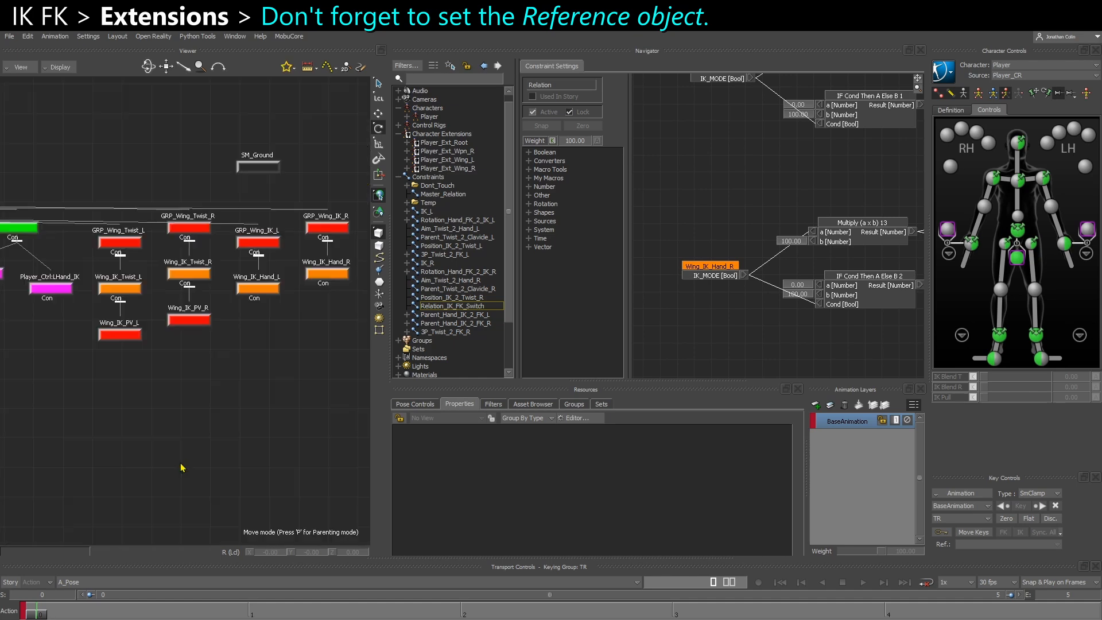
scroll(180, 394, "down", 2)
left_click_drag(143, 414, 502, 400, "shift")
left_click_drag(61, 421, 460, 405, "shift")
mouse_move(86, 421)
left_mouse_down("shift")
mouse_move(251, 420)
mouse_move(464, 396)
left_mouse_up("shift")
mouse_move(79, 414)
left_mouse_down("shift")
mouse_move(291, 406)
mouse_move(78, 412)
left_mouse_up("shift")
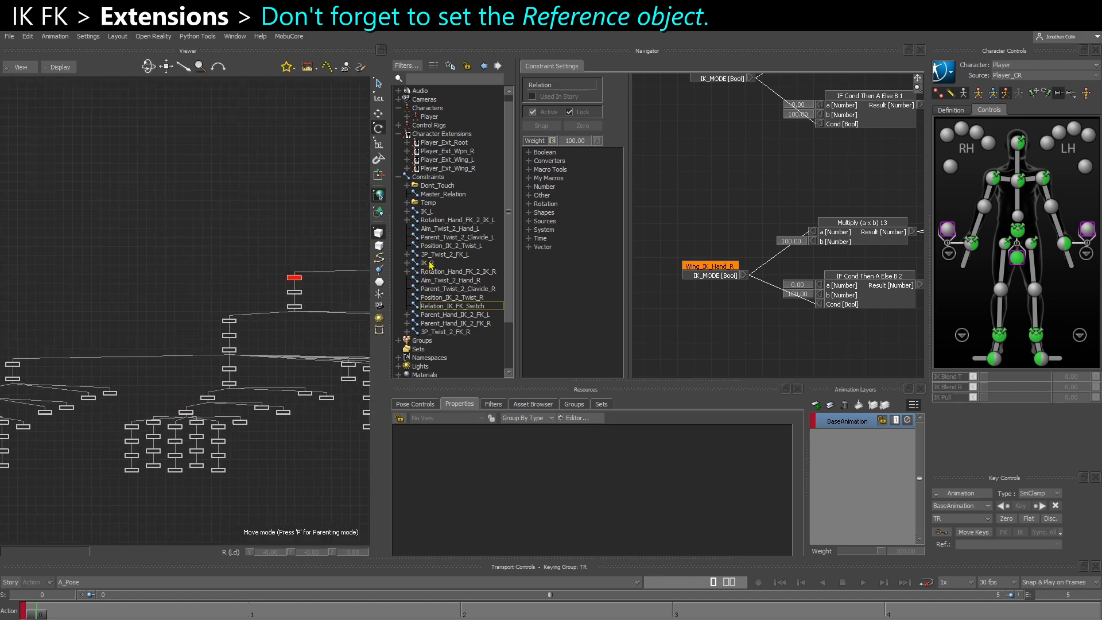
left_click(454, 161)
scroll(228, 362, "up", 5)
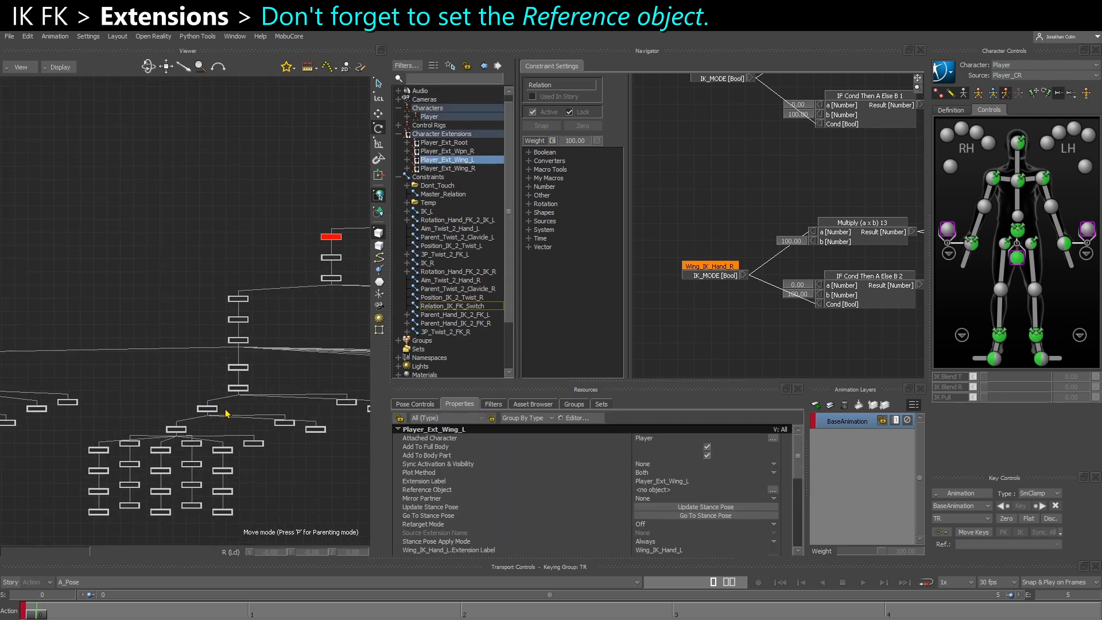
left_click(440, 169, "ctrl")
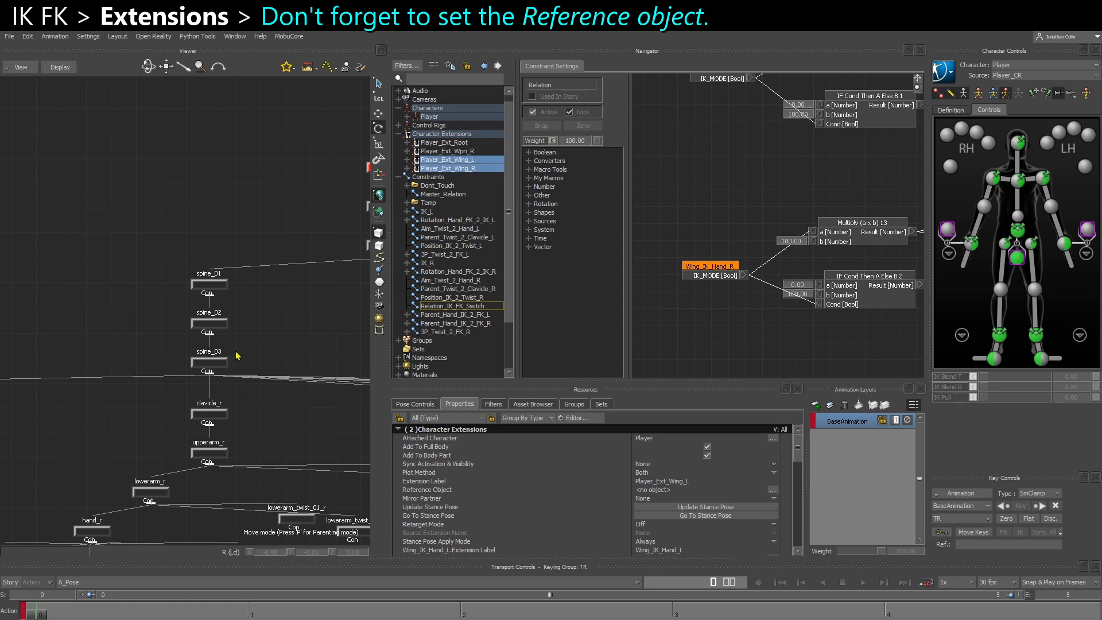
left_click_drag(235, 359, 224, 371)
left_click_drag(283, 343, 654, 493, "alt")
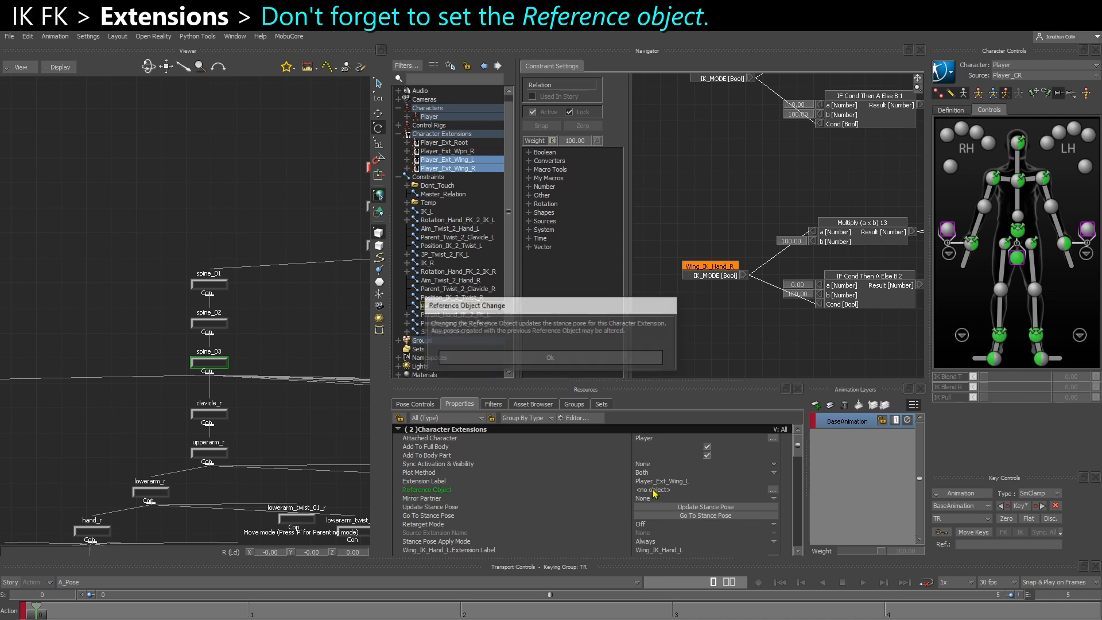
left_click(549, 357)
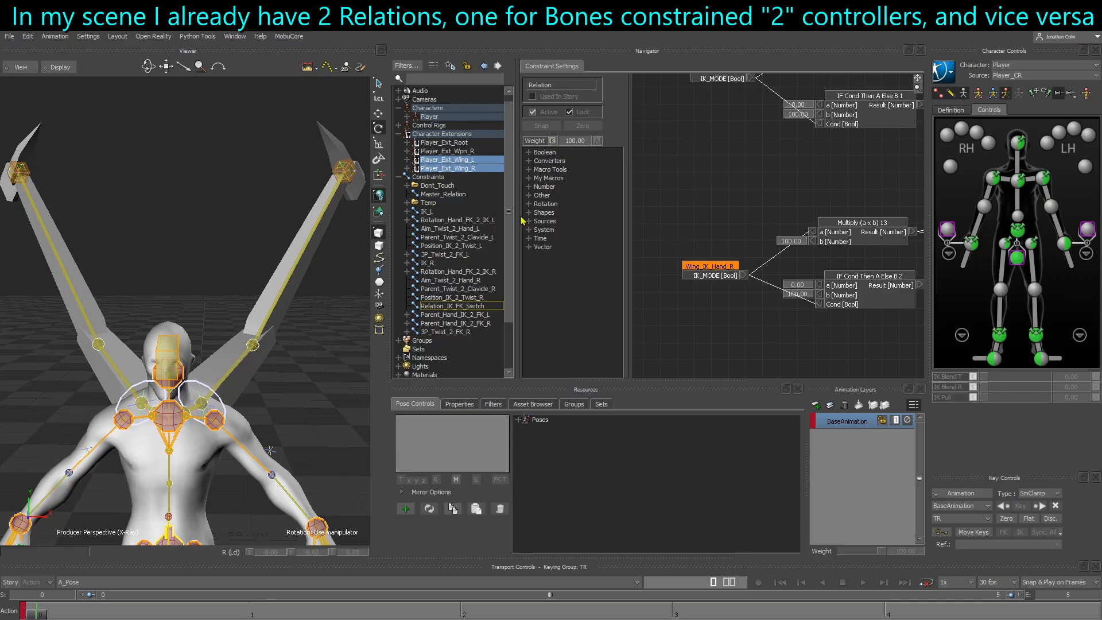
Examine the Relation_B_2_CTL and Relation_CTL_2_B relations inside the Driven_Constraints folder under Dont_Touch
left_click_drag(522, 220, 565, 212)
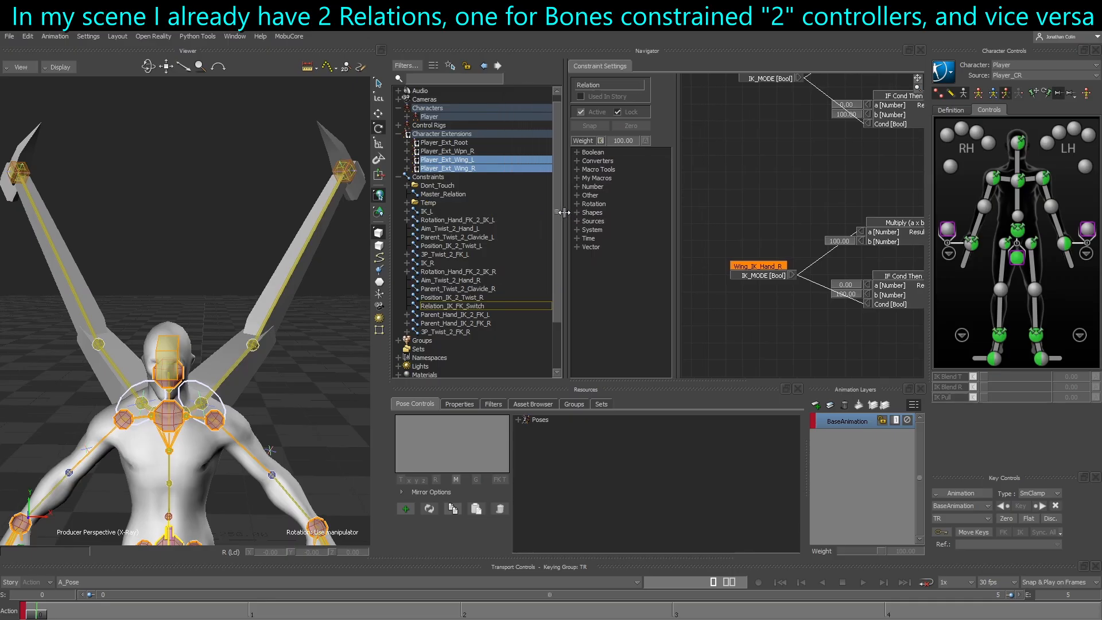
left_click(407, 186)
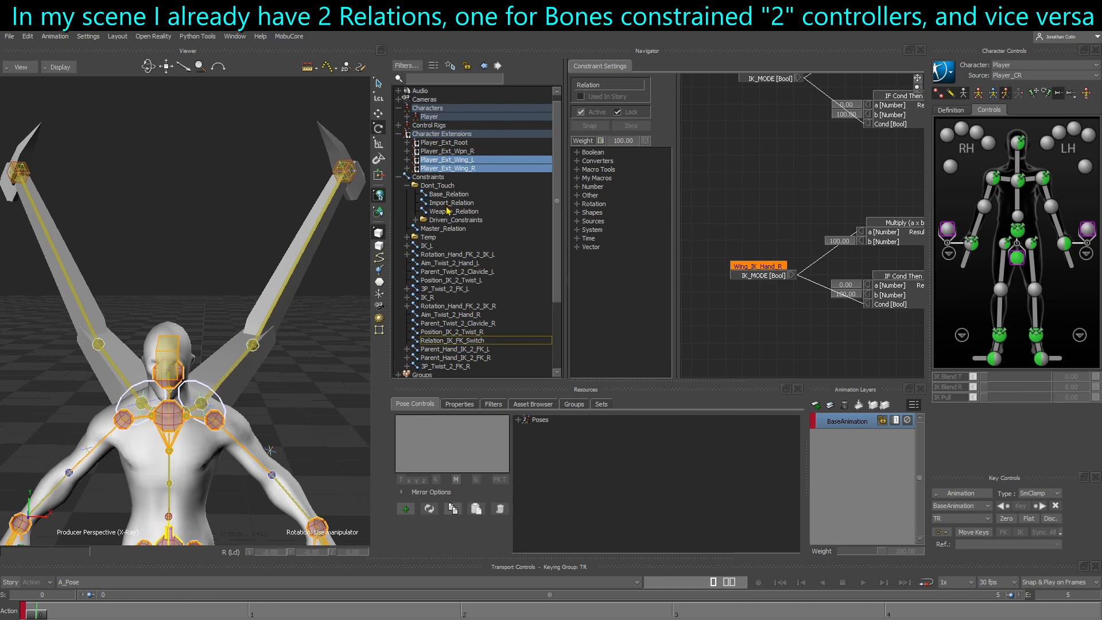
left_click(435, 186)
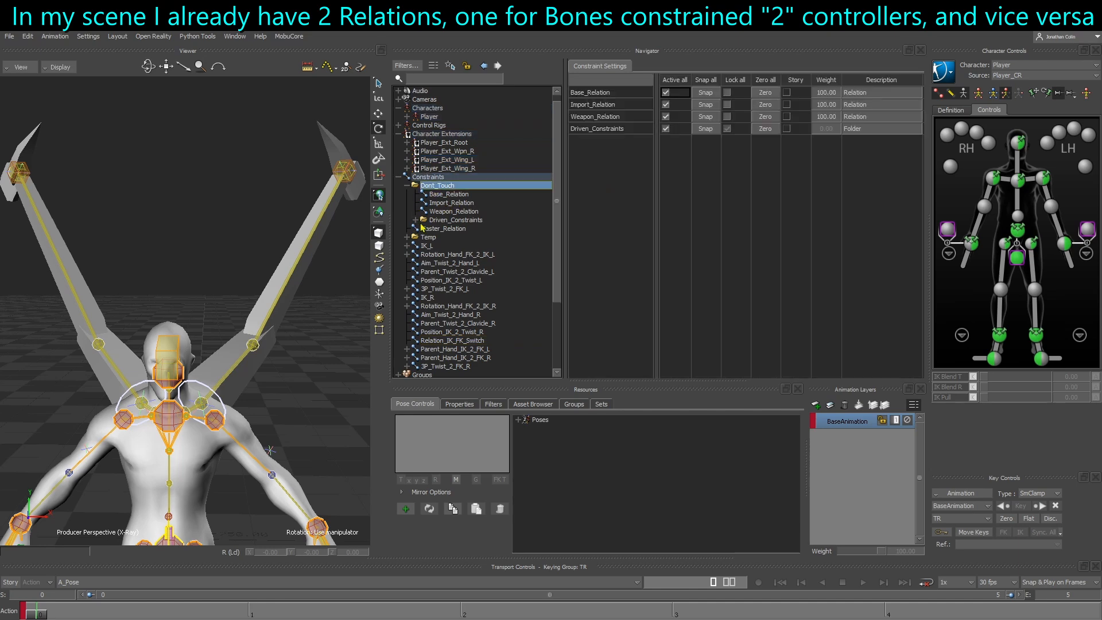
left_click(415, 220)
left_click(452, 247)
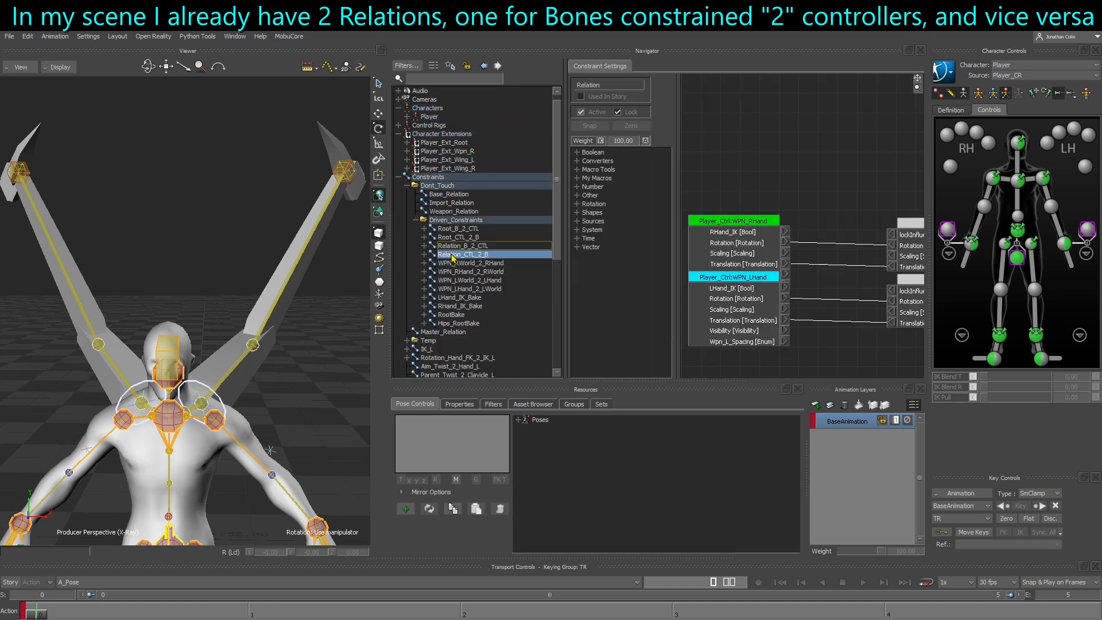
left_click(453, 254)
left_click(452, 247)
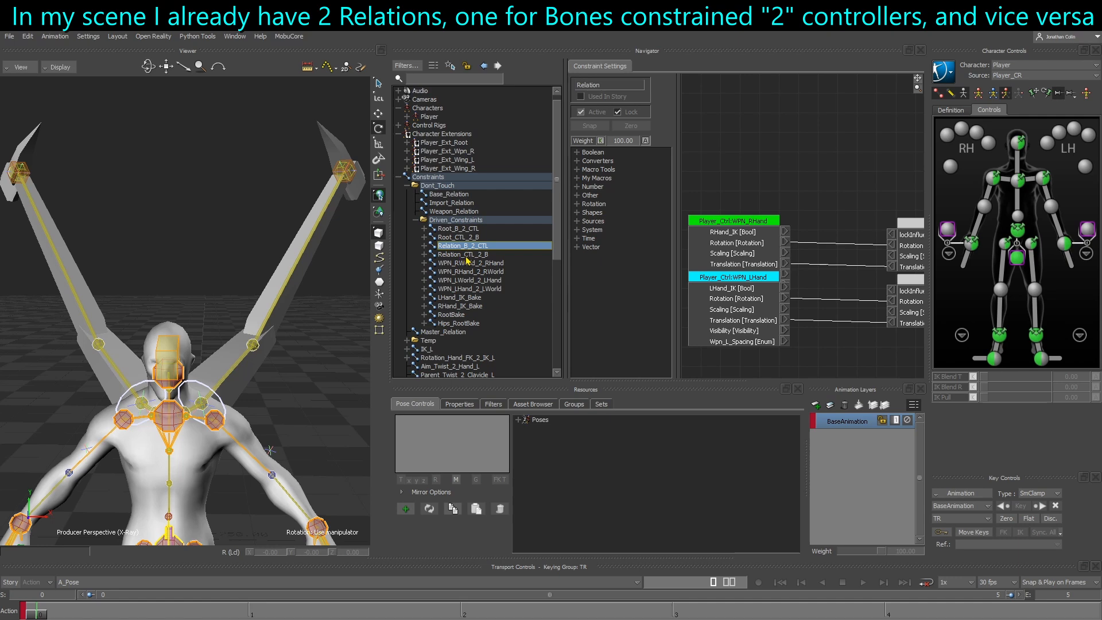
left_click(457, 254)
left_click(505, 245)
left_click(525, 254)
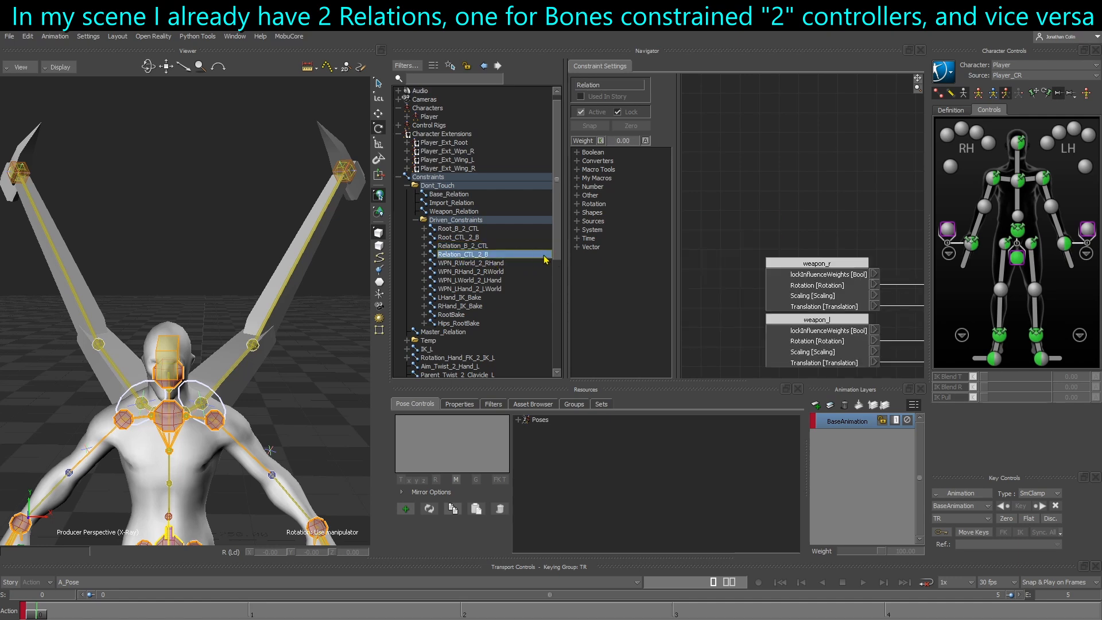
left_click_drag(565, 261, 527, 261)
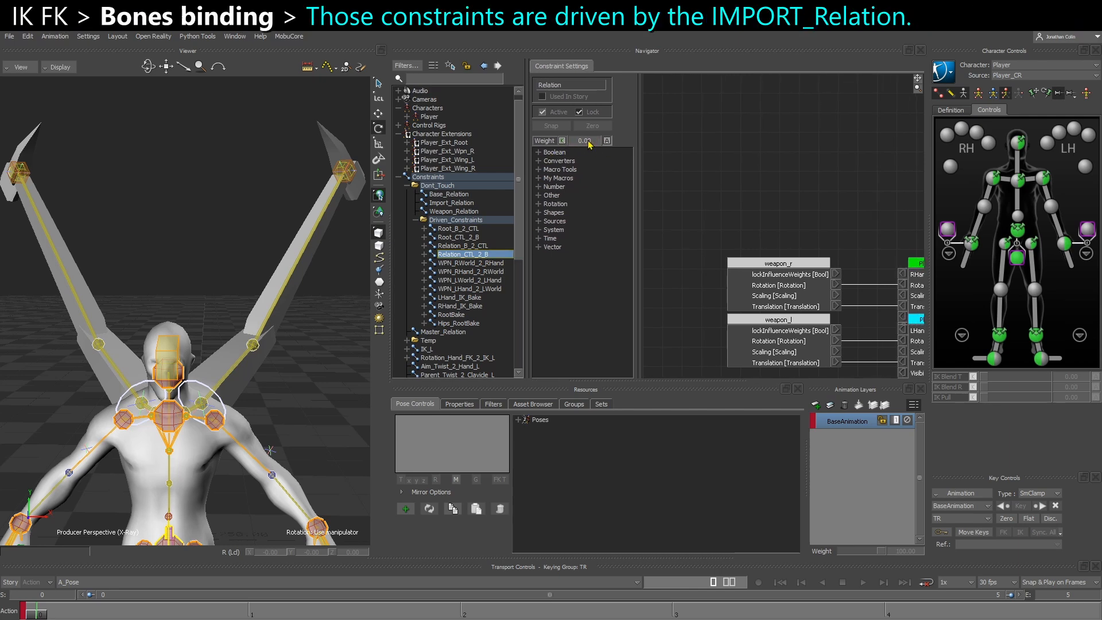
Examine the Import_Relation constraint and the IMPORT_Mode custom property on the Root_CTL object
left_click(462, 246)
left_click(443, 204)
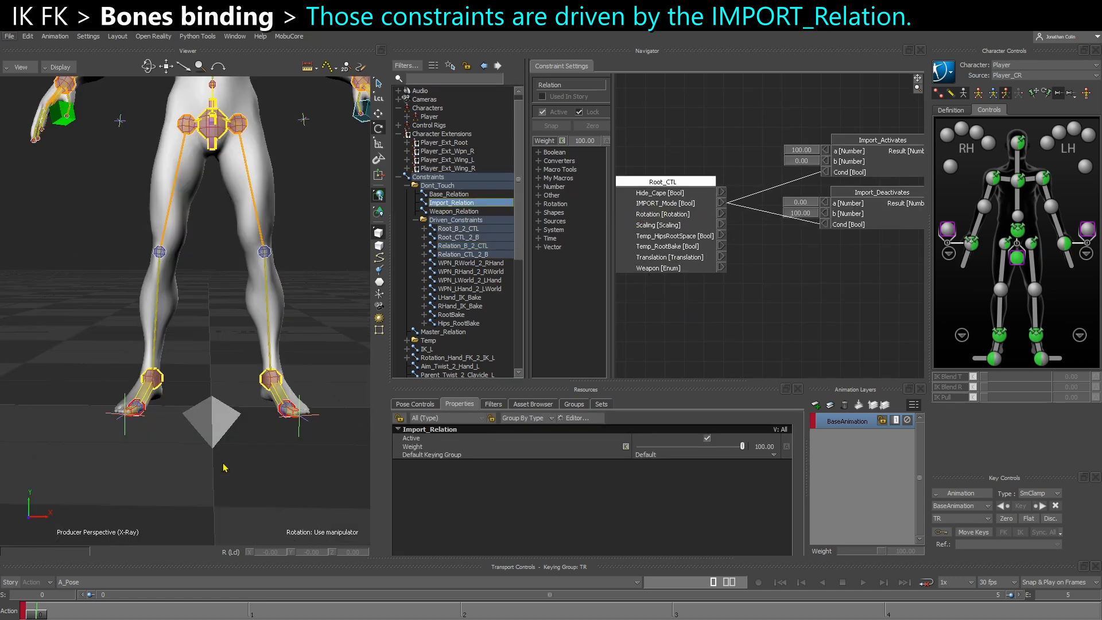
left_click(213, 424)
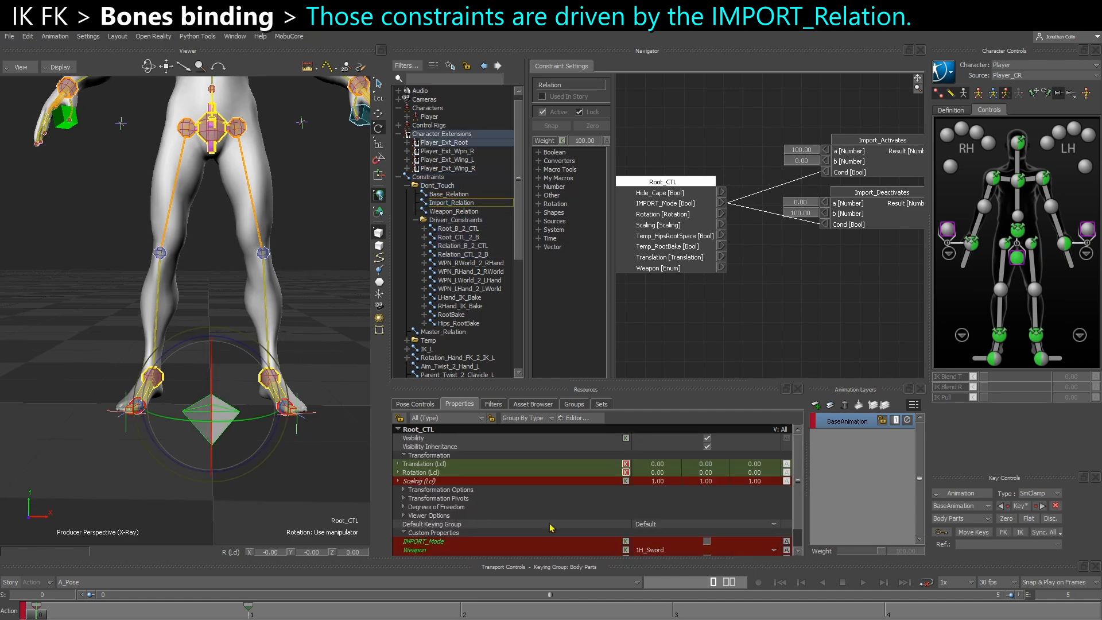
scroll(519, 505, "down", 2)
left_click(518, 522)
Examine how the Import_Activates and Import_Deactivates nodes in Import_Relation connect to the constraint weights
middle_click_drag(823, 285, 622, 279)
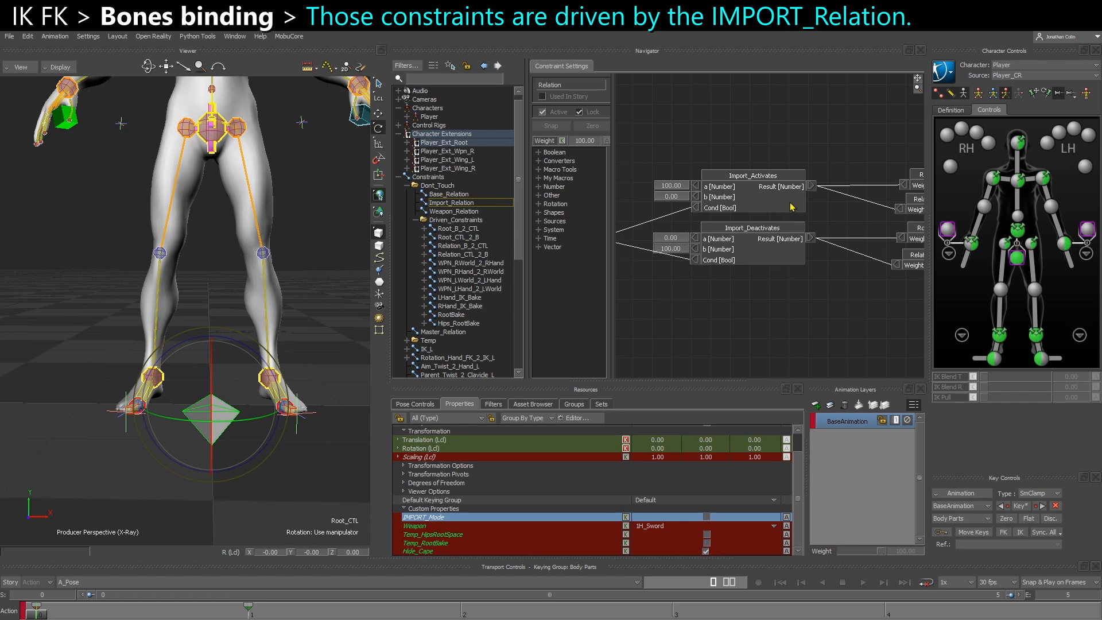
middle_click_drag(831, 193, 784, 195)
middle_click_drag(870, 203, 812, 202)
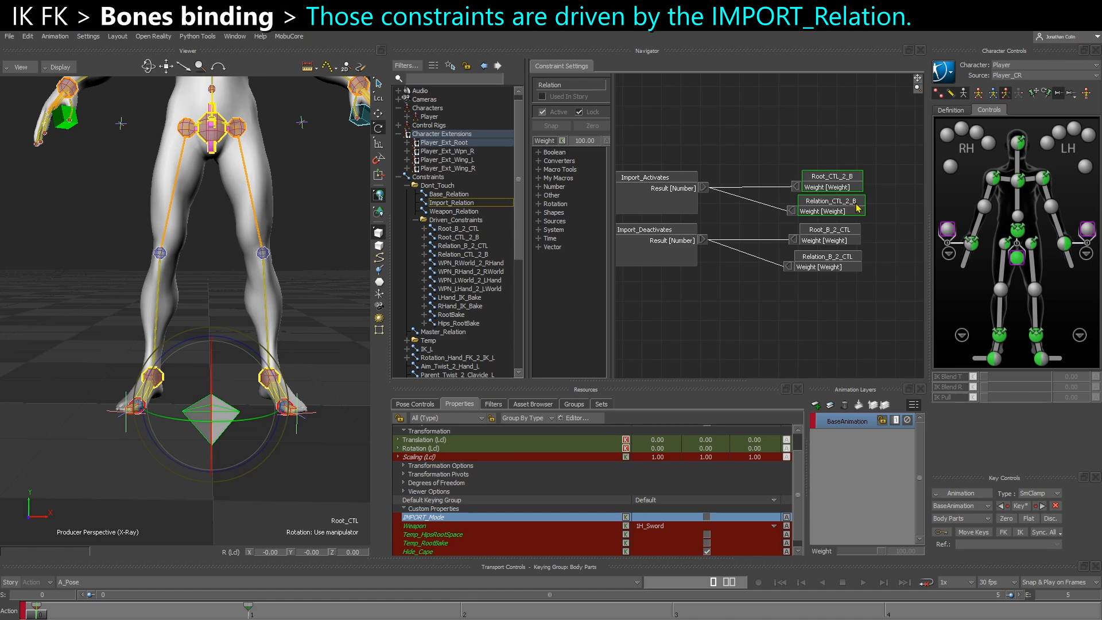
left_click(10, 36)
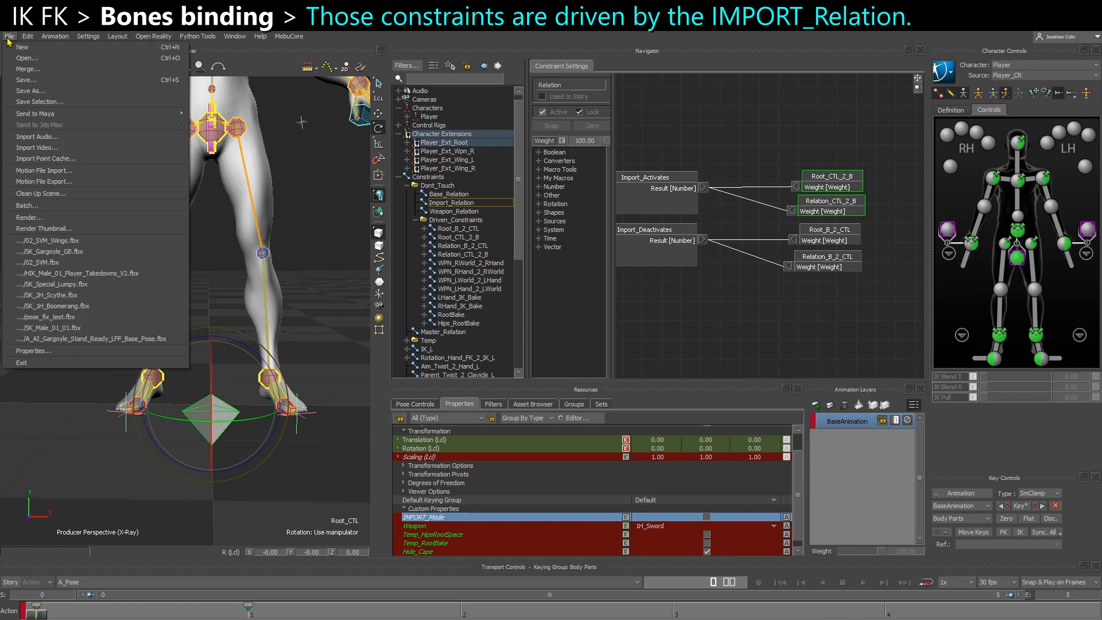
left_click(800, 142)
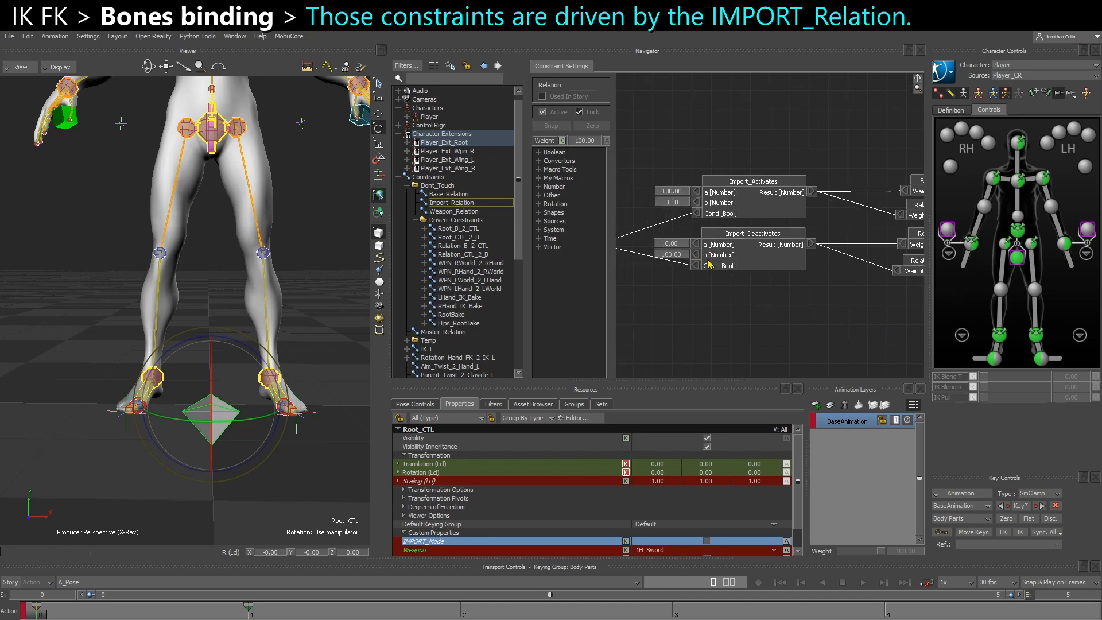
mouse_move(708, 264)
middle_mouse_down()
mouse_move(877, 265)
mouse_move(712, 284)
middle_mouse_up()
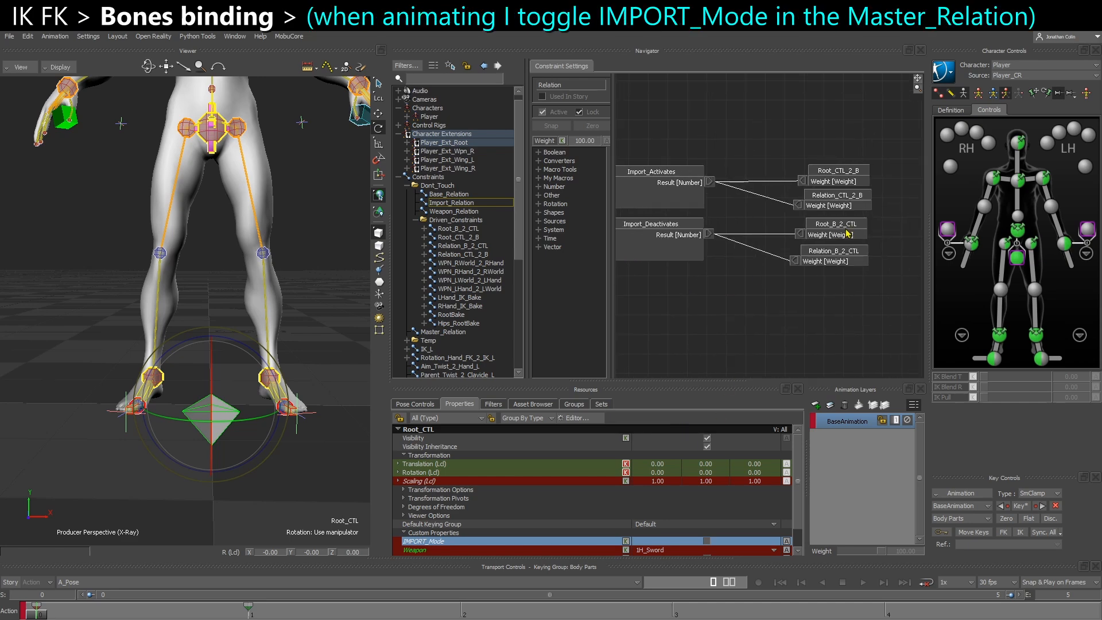
Open the Relation_B_2_CTL graph with a wider Navigator and bring up the wing bones in the schematic view
left_click(463, 245)
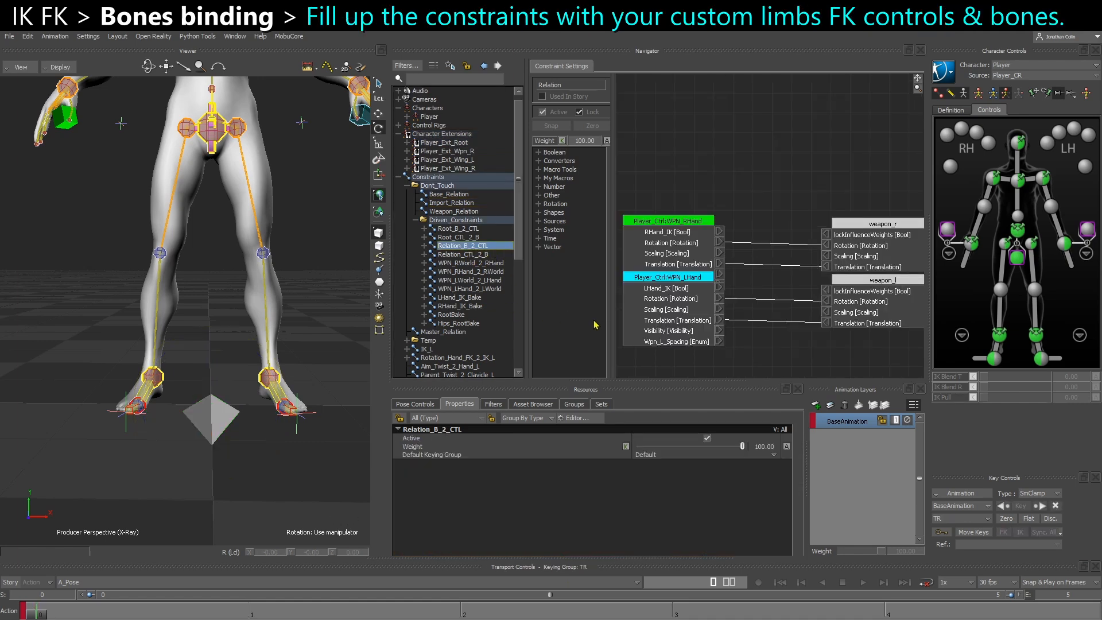
left_click_drag(610, 327, 587, 327)
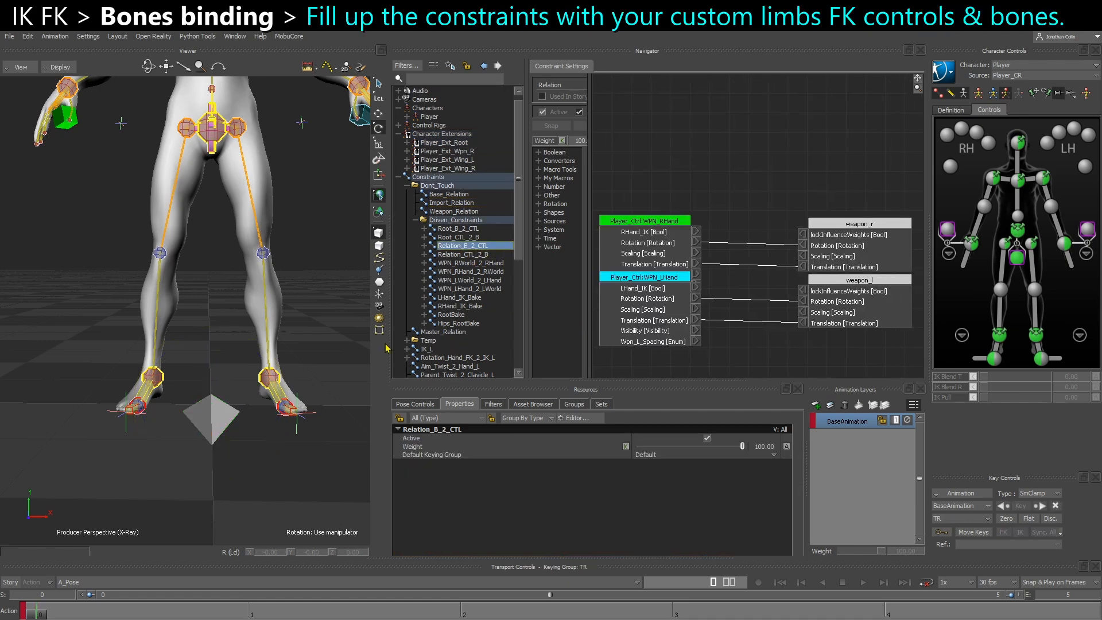
left_click_drag(385, 346, 319, 346)
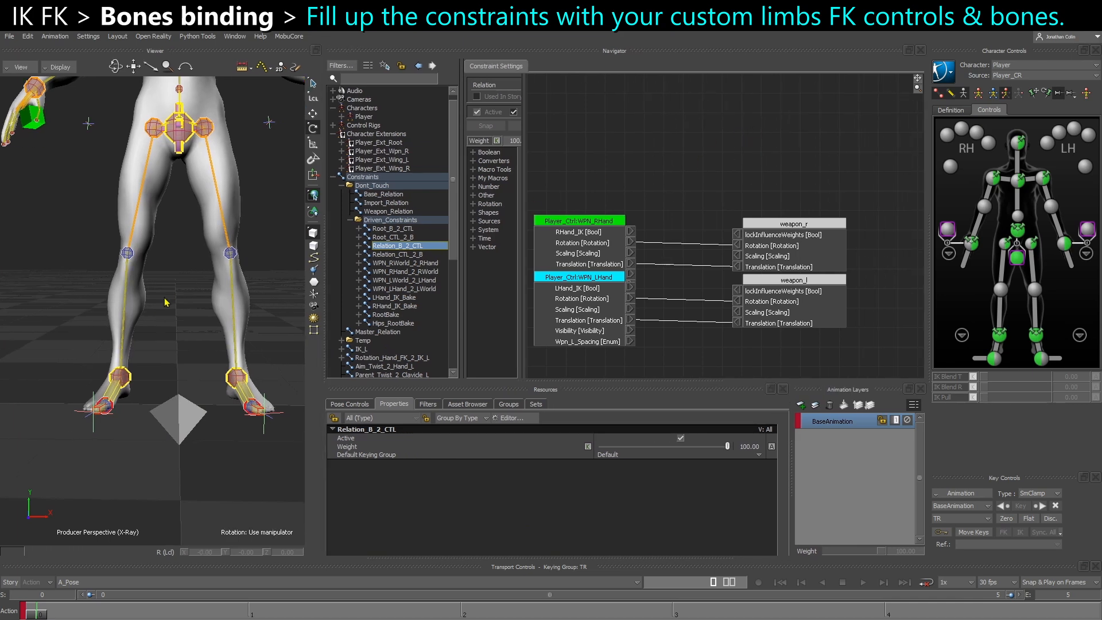
scroll(164, 308, "down", 4)
left_click_drag(184, 121, 173, 213, "shift")
key("ctrl+w")
scroll(154, 375, "down", 6)
scroll(145, 364, "up", 2)
left_click_drag(235, 411, 144, 416, "shift")
scroll(149, 422, "up", 4)
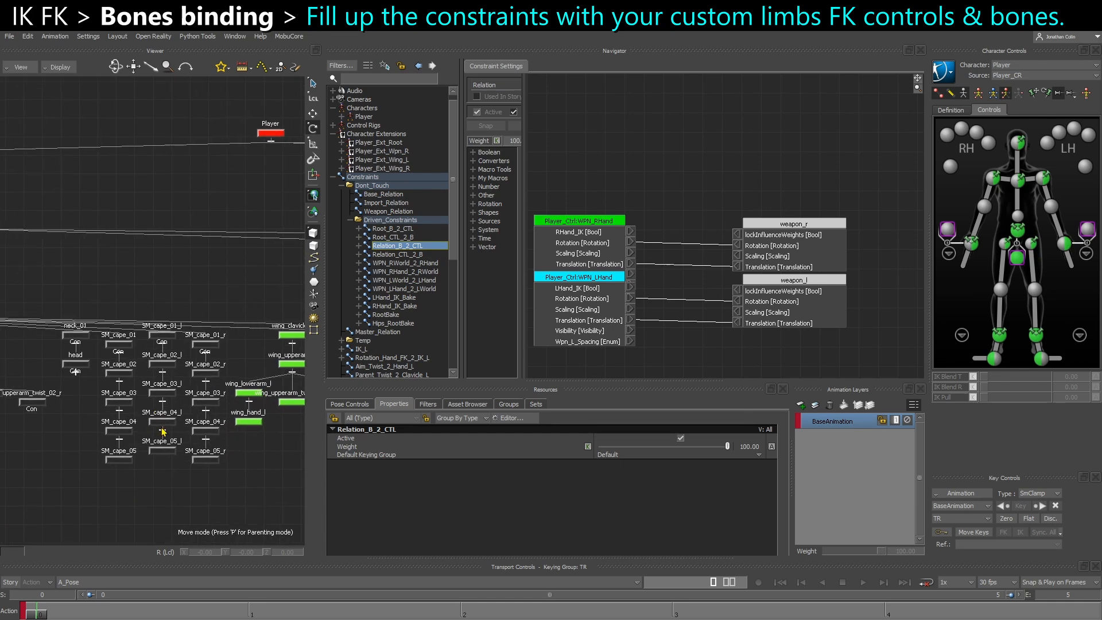
scroll(162, 433, "down", 2)
left_click_drag(292, 435, 128, 397, "shift")
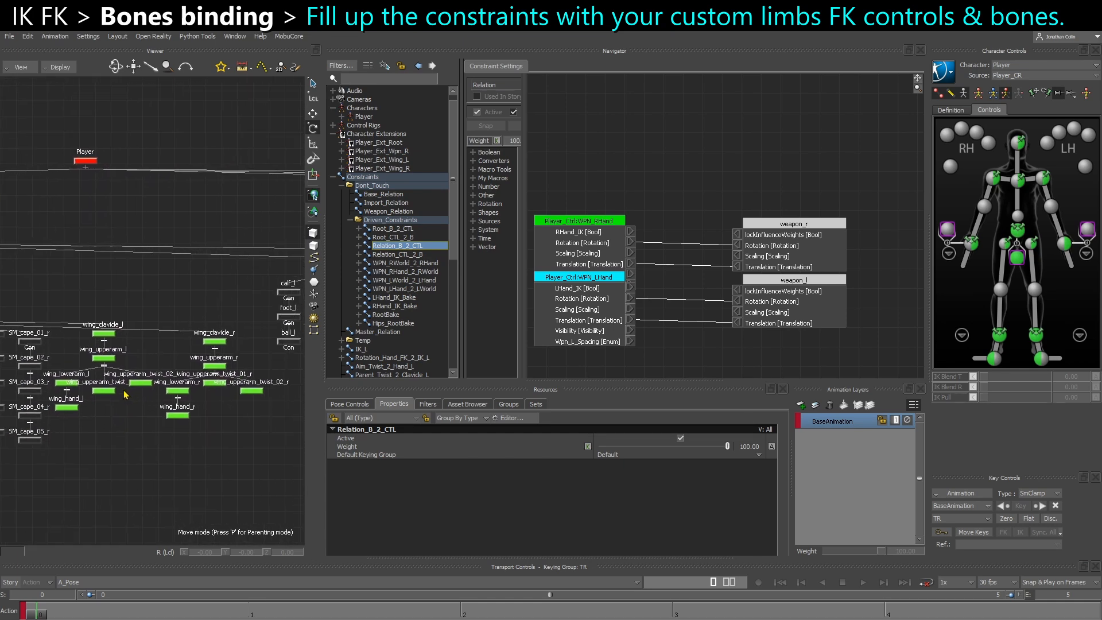
Add the left wing's clavicle, upperarm, lowerarm and hand bones to Relation_B_2_CTL as receivers, leaving out the twist bones
scroll(126, 399, "up", 3)
left_click(97, 315)
left_click_drag(127, 333, 58, 408, "shift")
scroll(33, 358, "up", 2)
left_click_drag(54, 475, 63, 401, "shift")
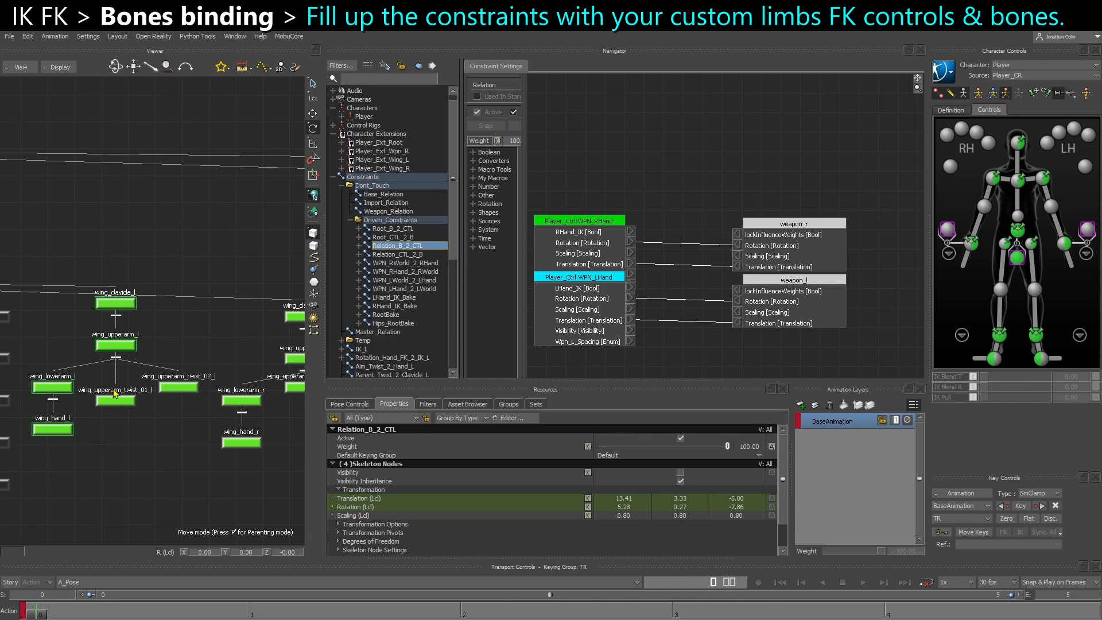
scroll(803, 239, "down", 6)
middle_click_drag(755, 280, 675, 330)
scroll(740, 276, "up", 2)
scroll(721, 267, "up", 2)
scroll(663, 298, "up", 1)
left_click_drag(241, 401, 689, 285)
left_click(714, 302)
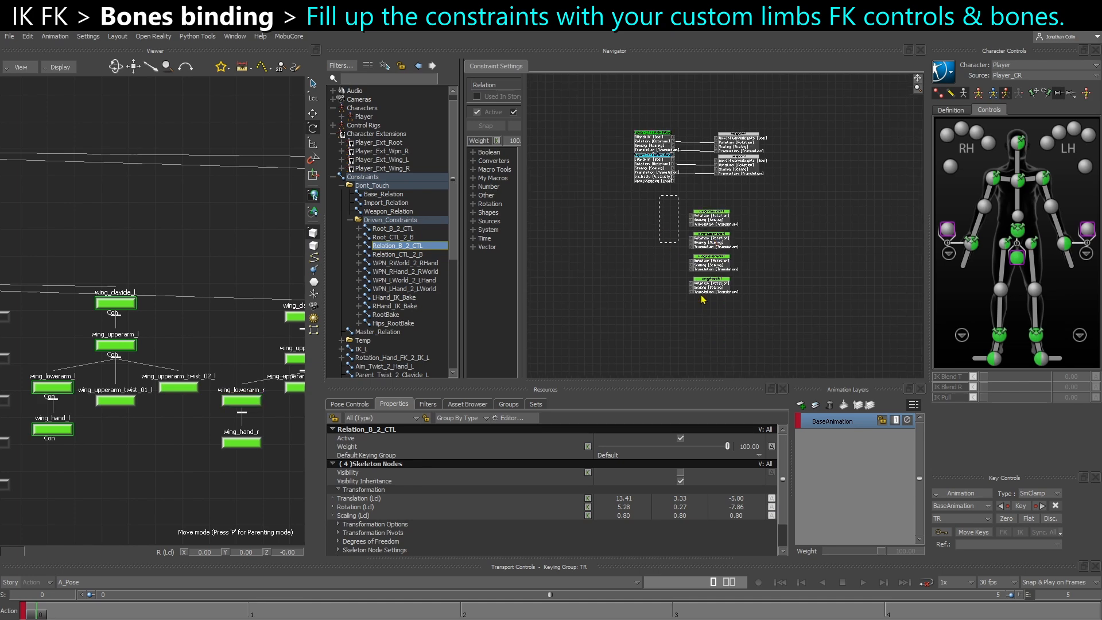
Add wing_clavicle_r, wing_upperarm_r, wing_lowerarm_r and wing_hand_r to Relation_B_2_CTL as receivers below the left wing nodes
middle_click_drag(207, 364, 105, 358)
left_click(201, 311)
left_click(188, 352, "ctrl")
left_click(139, 394, "ctrl")
left_click(138, 436, "ctrl")
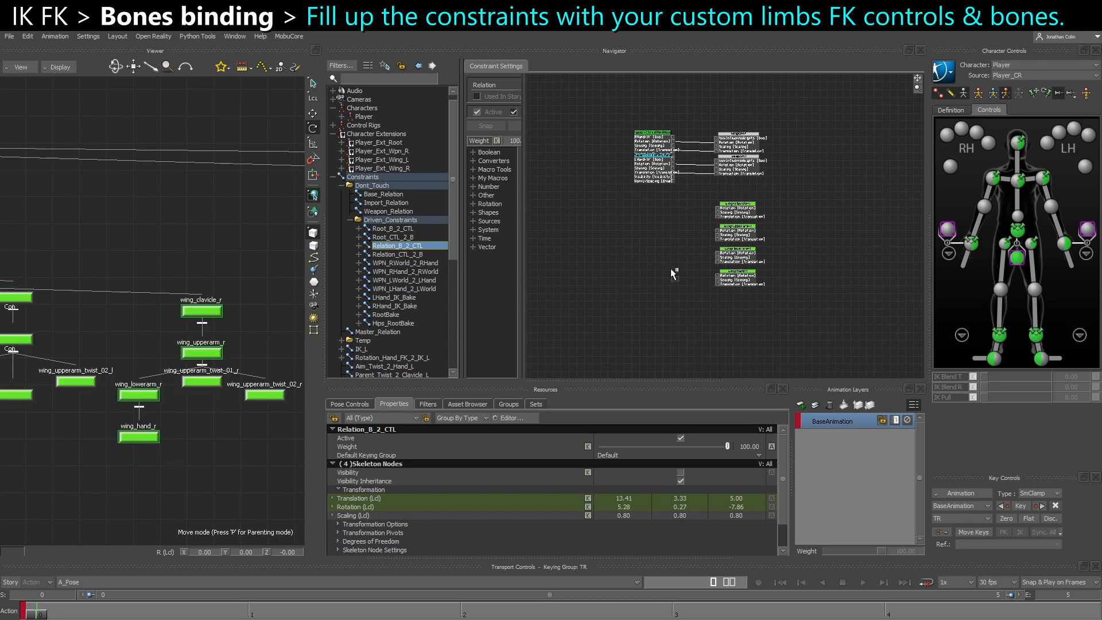
left_click_drag(625, 259, 740, 314)
left_click(633, 261)
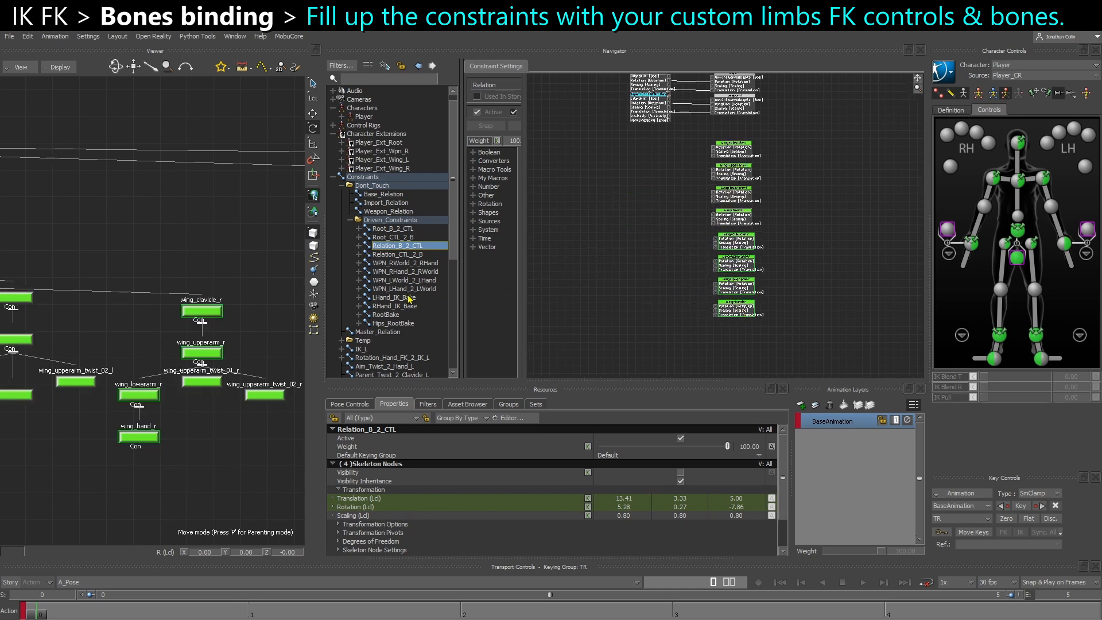
Add wing_clavicle_l, wing_upperarm_l, wing_lowerarm_l and wing_hand_l to Relation_CTL_2_B as senders
left_click(409, 256)
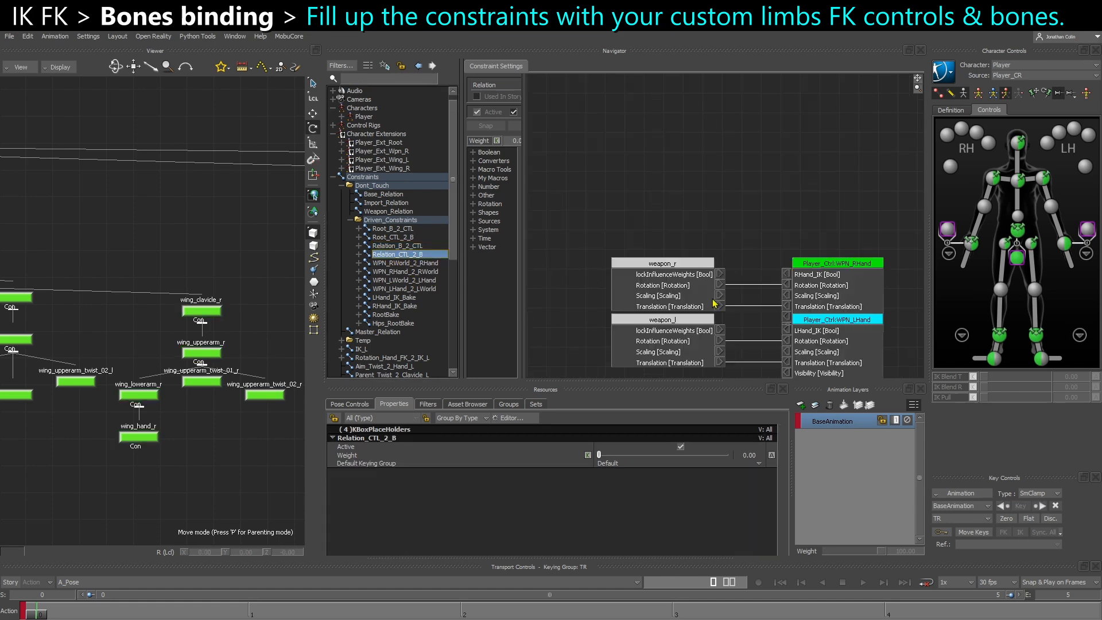
middle_click_drag(167, 309, 257, 314)
left_click_drag(95, 275, 88, 357)
left_click_drag(36, 357, 35, 441, "shift")
left_click_drag(73, 479, 620, 299, "alt")
left_click(635, 308)
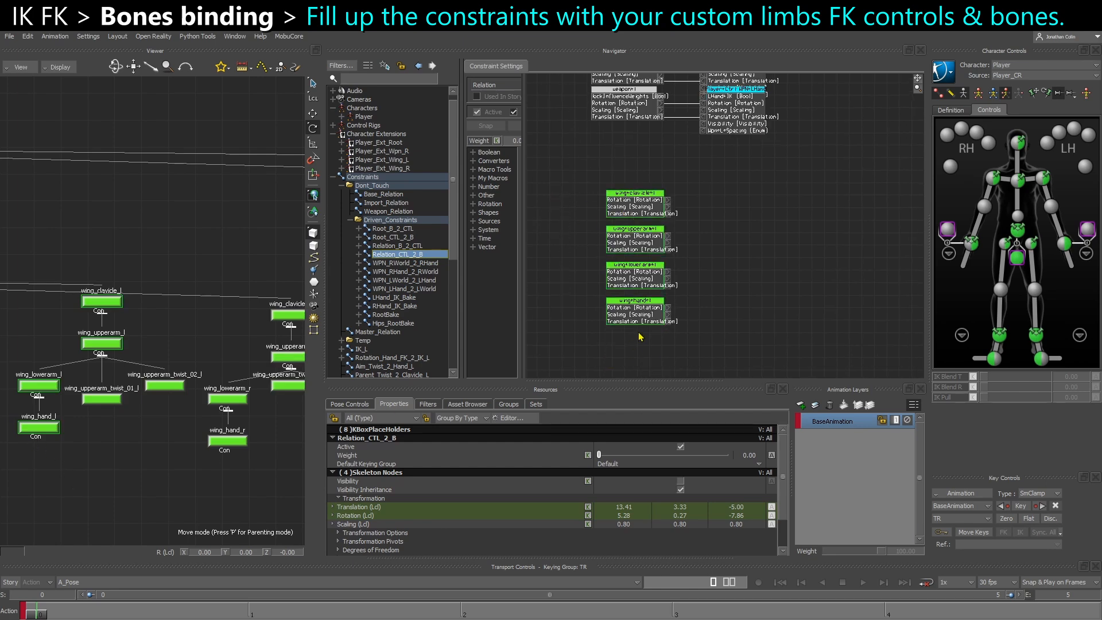
Add the right wing's clavicle, upperarm, lowerarm and hand bones to Relation_CTL_2_B as senders and place them below the left wing nodes
middle_click_drag(214, 371, 178, 357)
left_click_drag(221, 241, 277, 348)
left_click_drag(186, 352, 202, 467, "shift")
left_click_drag(209, 450, 607, 334, "alt")
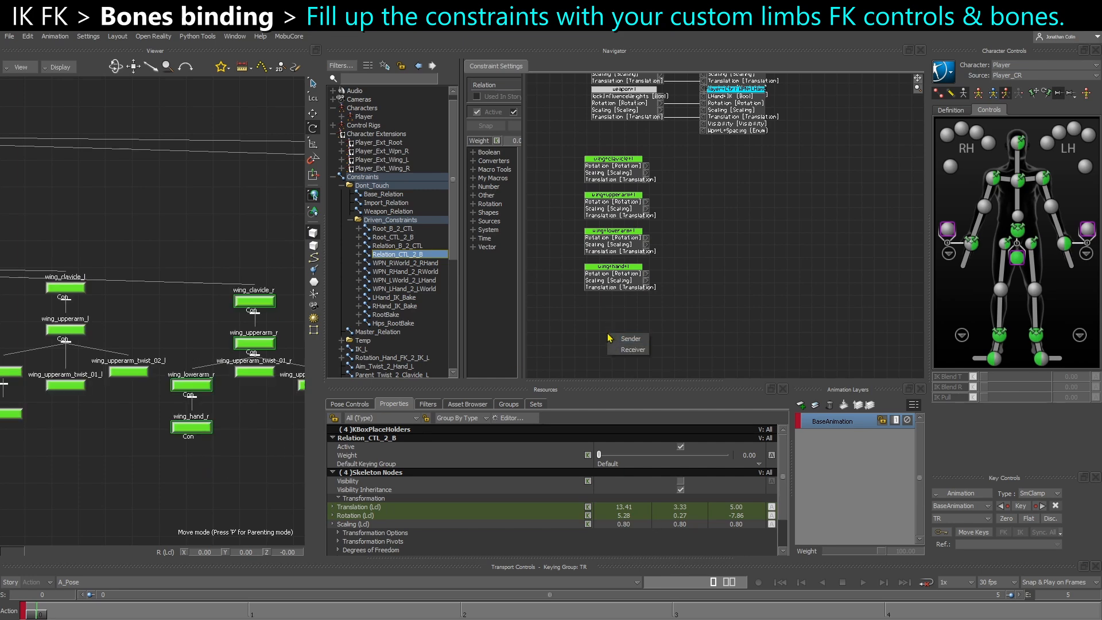
left_click(618, 340)
middle_click_drag(635, 341, 639, 212)
left_click_drag(595, 197, 664, 351)
left_click_drag(651, 323, 626, 305)
middle_click_drag(712, 223, 712, 302)
Locate the left and right wing FK controllers, from CTL_Clavicle to CTL_Hand, in the schematic view
left_click(214, 216)
scroll(253, 261, "down", 3)
middle_click_drag(293, 255, 98, 276)
middle_click_drag(238, 290, 113, 308)
middle_click_drag(265, 307, 121, 325)
middle_click_drag(185, 307, 91, 331)
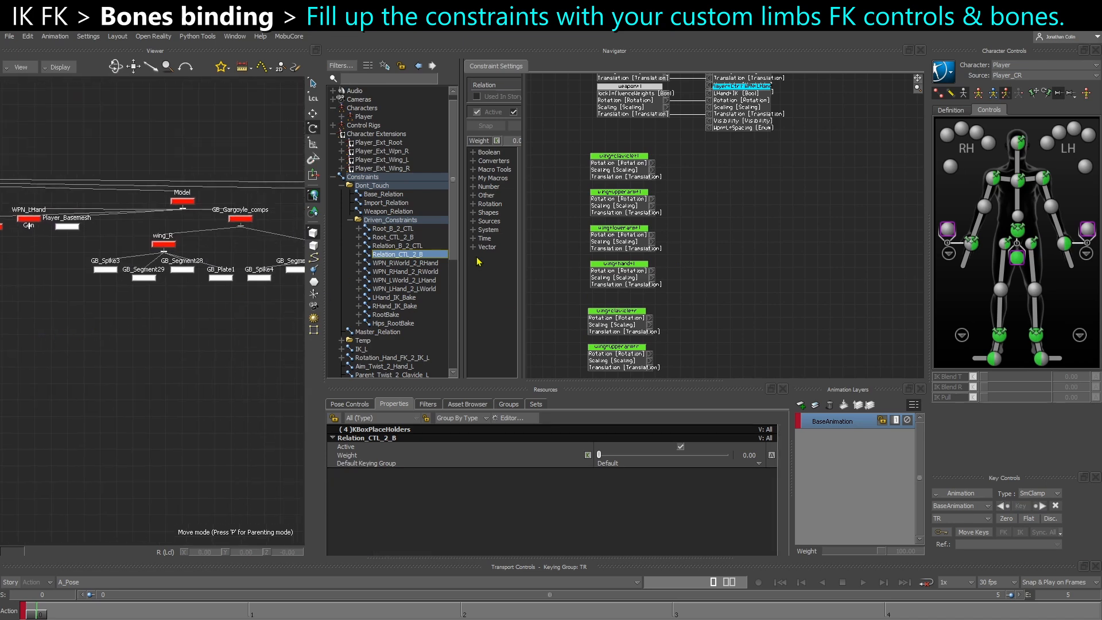
middle_click_drag(261, 306, 109, 323)
middle_click_drag(236, 344, 86, 321)
middle_click_drag(177, 323, 26, 336)
middle_click_drag(207, 310, 49, 342)
scroll(166, 349, "up", 4)
middle_click_drag(195, 376, 162, 318)
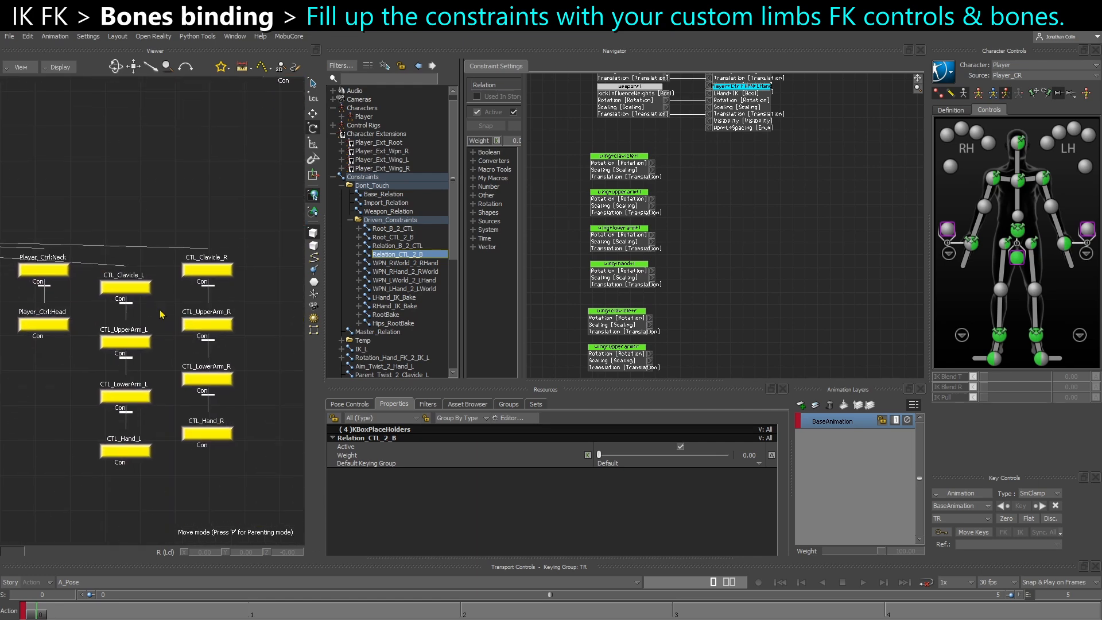
Add CTL_Clavicle_L, CTL_UpperArm_L, CTL_LowerArm_L and CTL_Hand_L to Relation_CTL_2_B as receivers beside the left wing bones
left_click(136, 286)
double_click(116, 290)
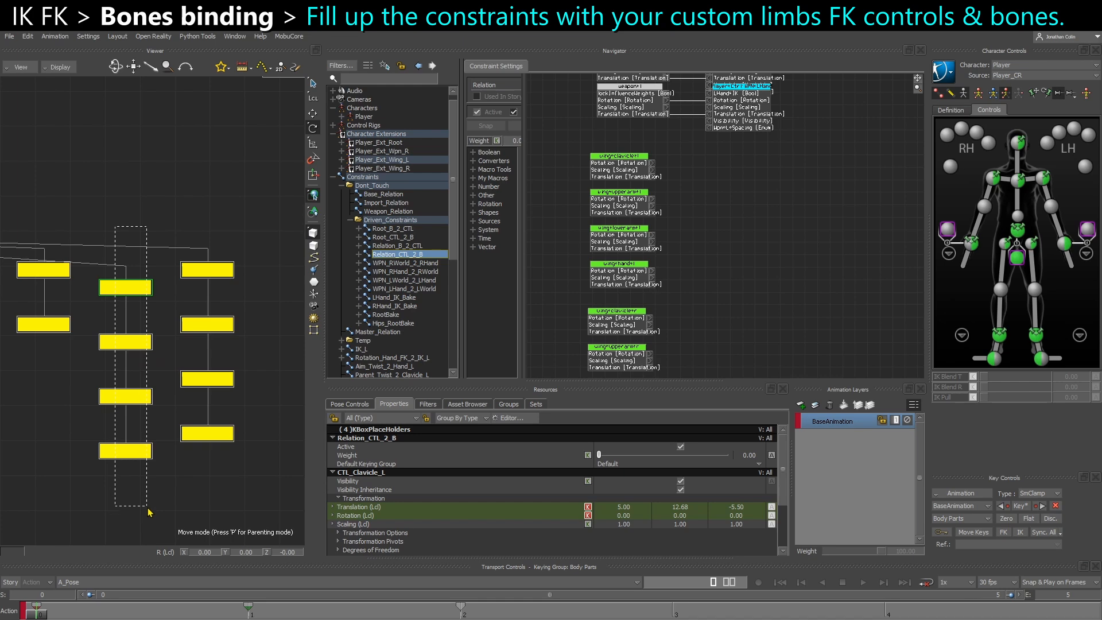
left_click_drag(131, 215, 744, 138)
left_click(779, 213)
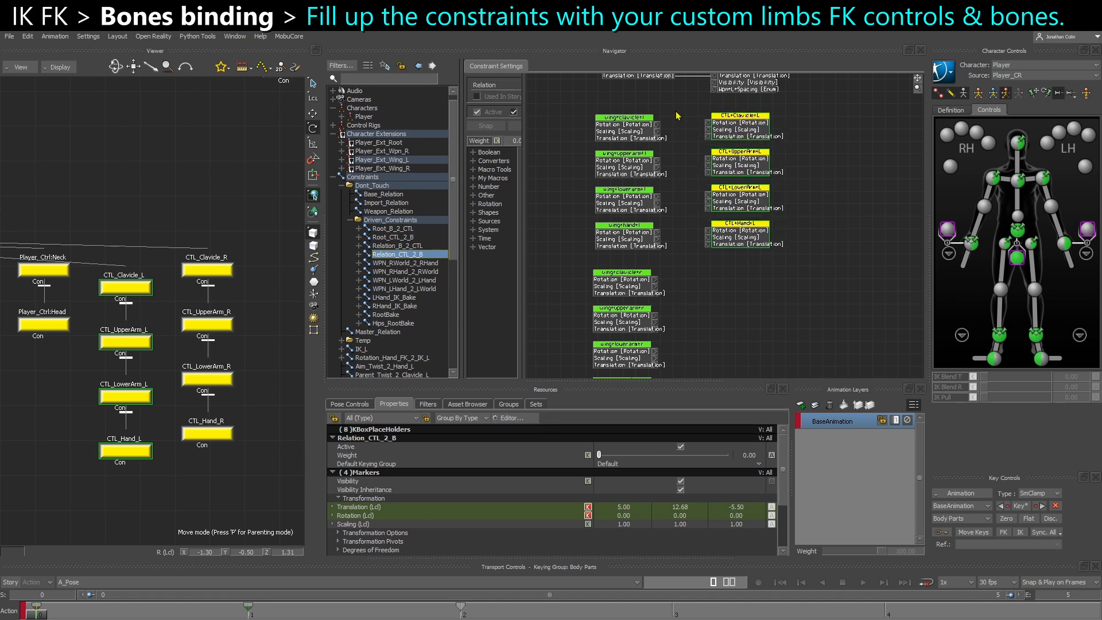
Connect rotation, scaling and translation from each left wing bone to its matching FK controller in Relation_CTL_2_B
left_click_drag(670, 113, 665, 152, "ctrl")
left_click_drag(587, 156, 602, 110, "shift")
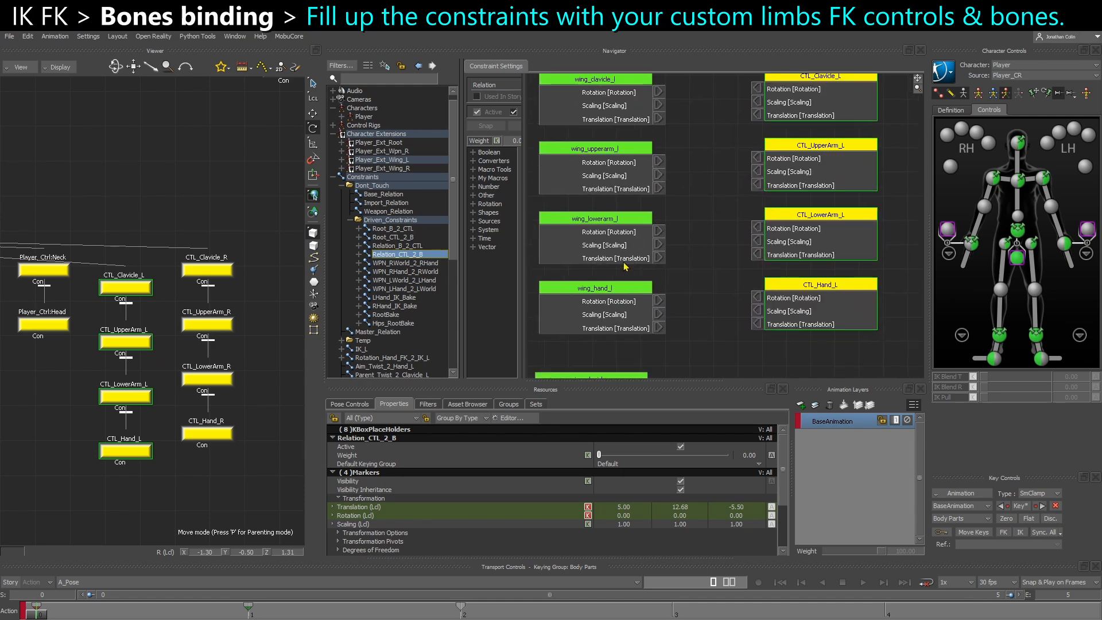
left_click_drag(671, 261, 662, 272, "shift")
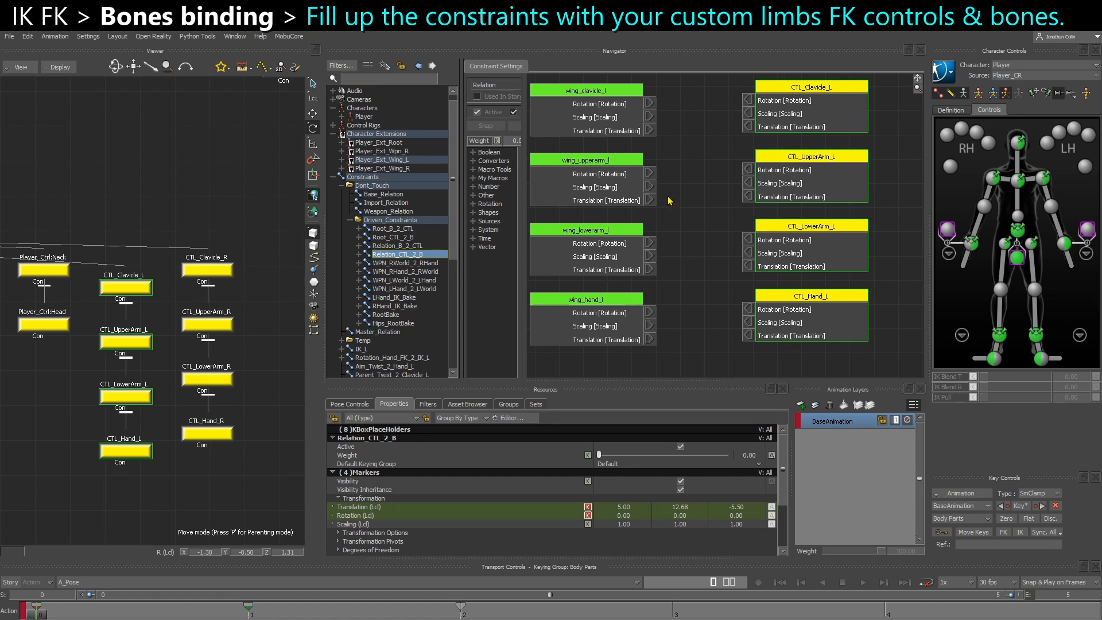
left_click_drag(727, 361, 726, 250, "shift")
left_click_drag(744, 321, 704, 261, "shift")
Add the four right wing FK controllers, CTL_Clavicle_R to CTL_Hand_R, to Relation_CTL_2_B as receivers
left_click_drag(218, 226, 224, 292)
left_click(221, 375, "ctrl")
left_click(223, 327, "ctrl")
left_click(220, 424, "ctrl")
left_click_drag(221, 434, 704, 254)
left_click(722, 267)
left_click_drag(825, 403, 821, 401)
left_click_drag(772, 322, 793, 234)
left_click_drag(757, 143, 755, 201, "shift")
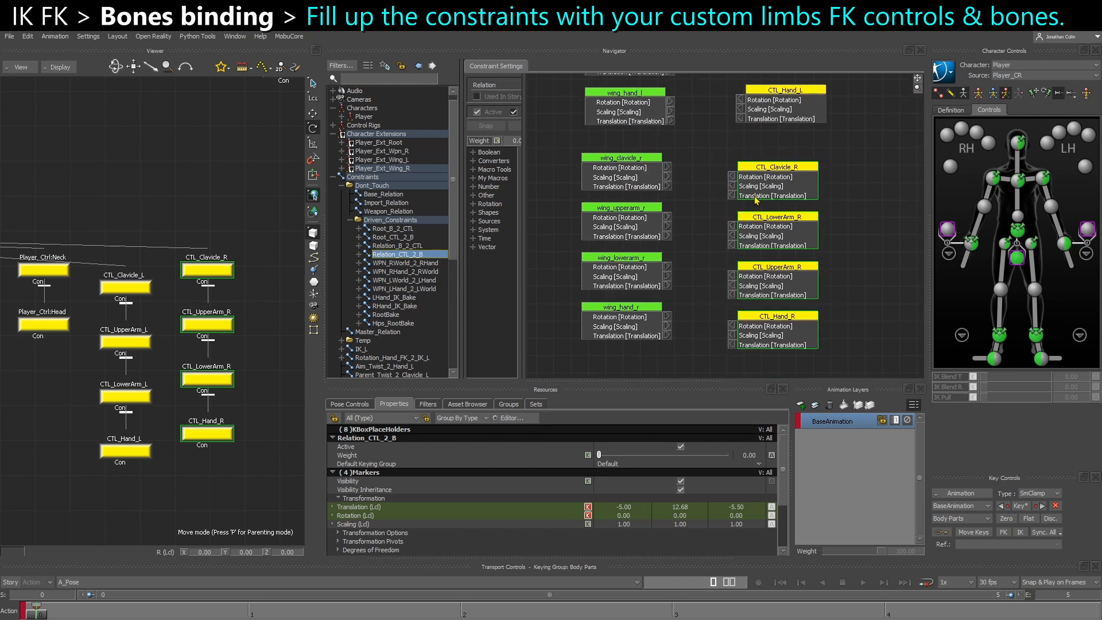
Reorder the right wing controller nodes so clavicle, upper arm, lower arm and hand each face their matching bone
scroll(719, 195, "up", 1)
left_click(705, 252)
left_click_drag(777, 245, 850, 307)
left_click_drag(778, 297, 786, 233)
left_click_drag(779, 175, 783, 167)
left_click_drag(786, 224, 776, 219)
left_click_drag(822, 298, 766, 298)
left_click_drag(667, 326, 671, 304, "shift")
left_click_drag(780, 283, 781, 273)
left_click_drag(782, 321, 780, 314)
Connect rotation, scaling and translation from each right wing bone to its matching FK controller in Relation_CTL_2_B
left_click_drag(667, 333, 737, 335)
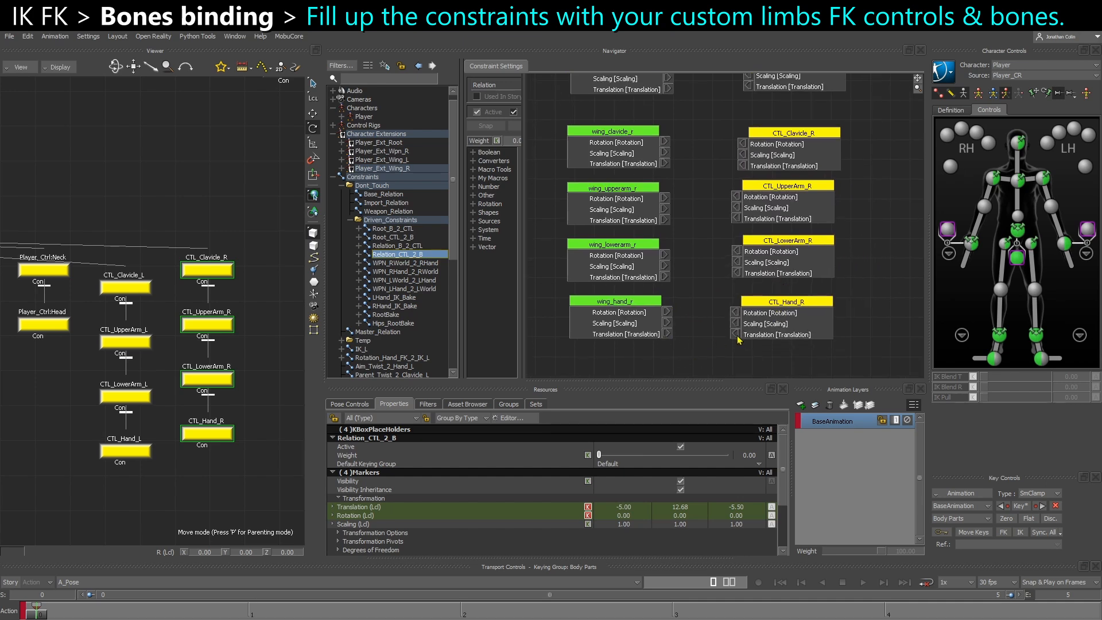
left_click_drag(667, 322, 736, 324)
left_click_drag(666, 312, 735, 313)
left_click_drag(665, 277, 736, 273)
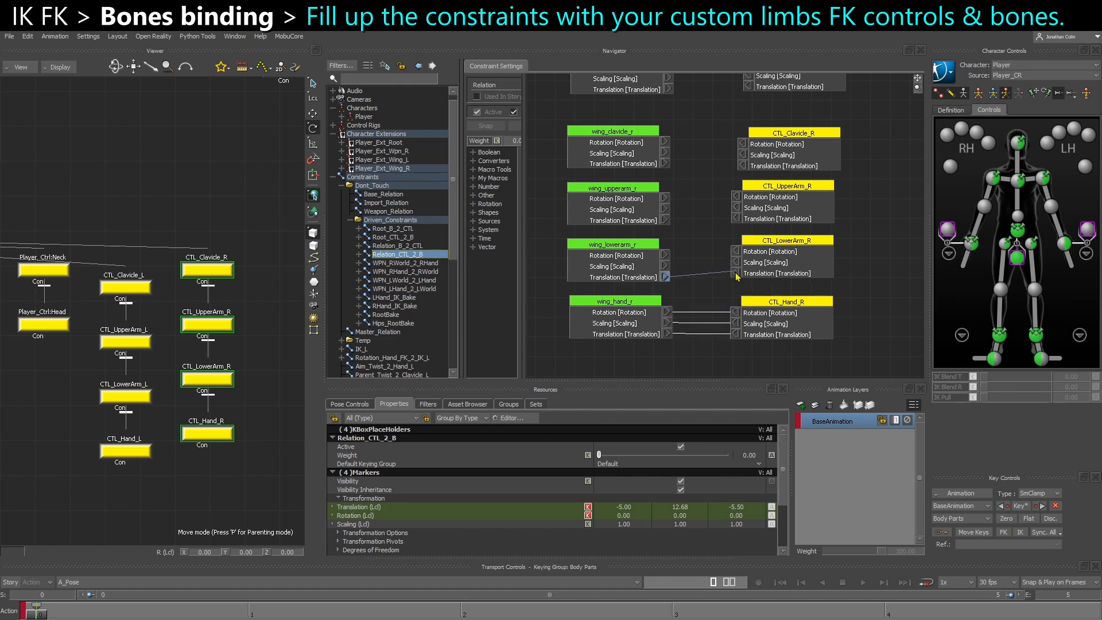
left_click_drag(665, 266, 737, 262)
left_click_drag(665, 254, 736, 208)
left_click_drag(665, 198, 737, 197)
left_click_drag(667, 164, 744, 145)
middle_click_drag(711, 166, 679, 362)
left_click_drag(711, 340, 632, 339)
middle_click_drag(651, 310, 652, 337)
left_click_drag(637, 311, 638, 120)
Open Relation_B_2_CTL and add all left and right wing FK controllers as senders beside the wing bones
left_click(397, 246)
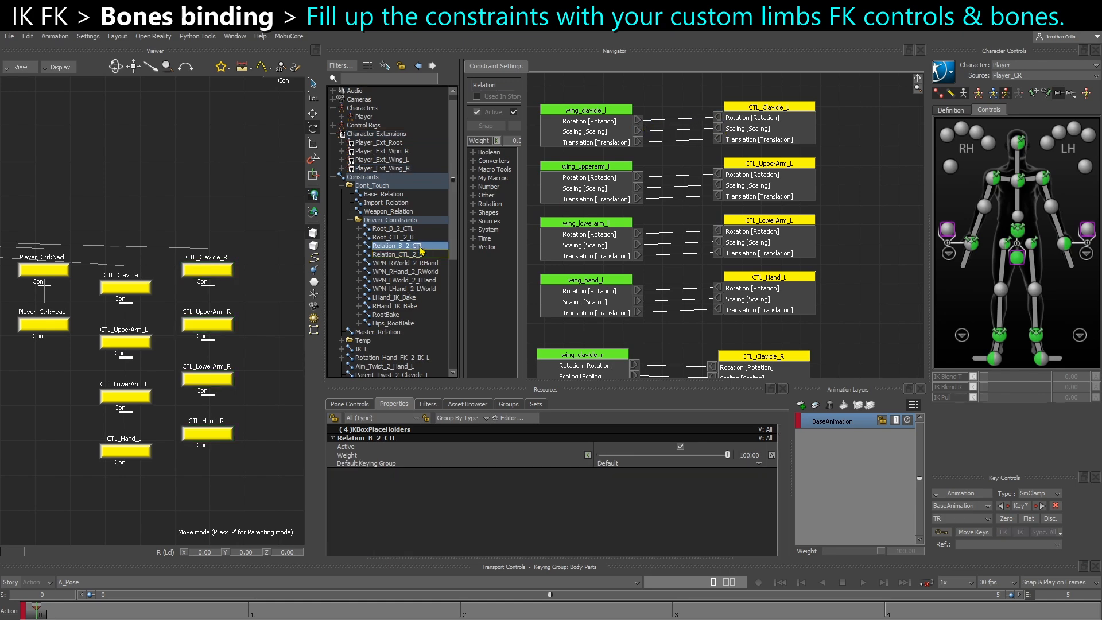
left_click_drag(122, 218, 164, 451)
left_click_drag(204, 224, 247, 450, "shift")
left_click_drag(275, 317, 776, 108, "alt")
left_click(626, 294)
Connect rotation, scaling and translation from each left wing FK controller to its matching bone in Relation_B_2_CTL
scroll(630, 143, "up", 5)
left_click_drag(669, 125, 776, 130)
left_click_drag(668, 169, 776, 163)
left_click_drag(666, 179, 776, 174)
left_click_drag(672, 189, 776, 184)
left_click_drag(668, 224, 776, 229)
left_click_drag(669, 246, 773, 179)
left_click_drag(674, 209, 781, 204)
left_click_drag(674, 220, 781, 214)
Connect rotation, scaling and translation from each right wing FK controller to its matching bone in Relation_B_2_CTL
left_click_drag(666, 197, 778, 195)
left_click_drag(666, 207, 782, 143)
left_click_drag(668, 170, 781, 168)
left_click_drag(669, 181, 782, 178)
left_click_drag(668, 191, 781, 189)
left_click_drag(669, 225, 781, 245)
left_click_drag(669, 280, 782, 278)
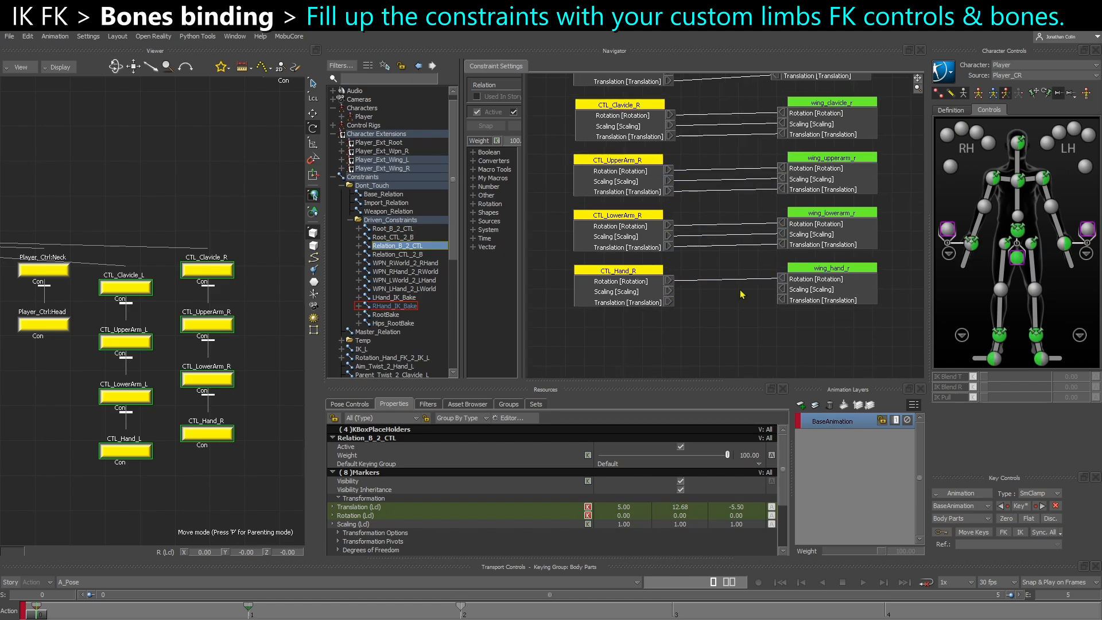
left_click_drag(668, 290, 781, 289)
left_click_drag(669, 302, 781, 301)
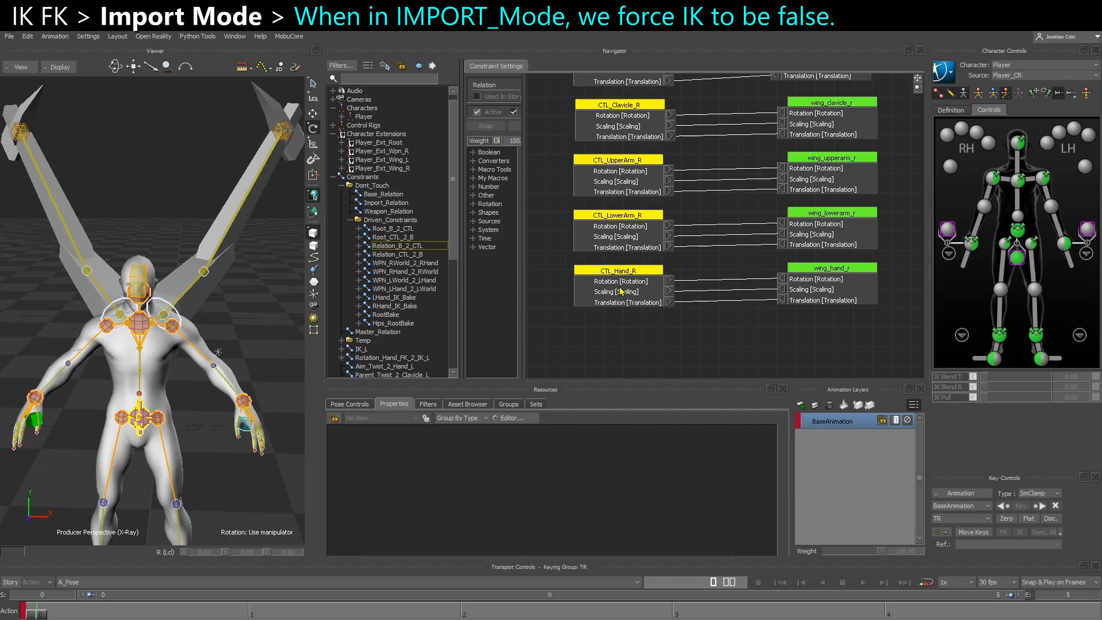
Collapse the Driven_Constraints folder and open Relation_IK_FK_Switch to review its left and right wing branches
left_click(287, 138)
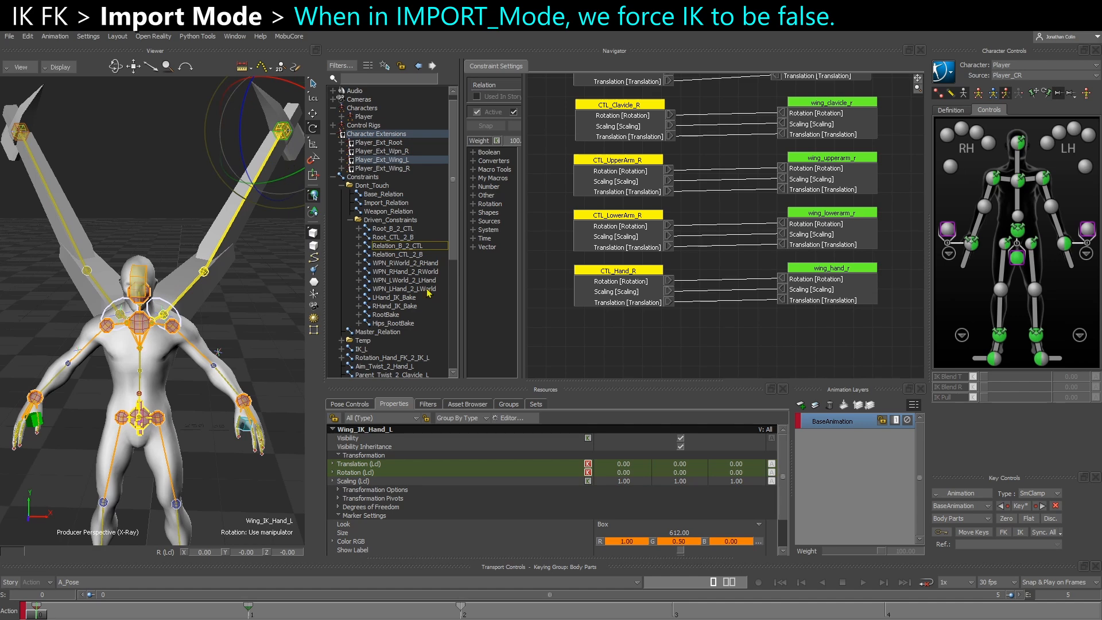
left_click(273, 325)
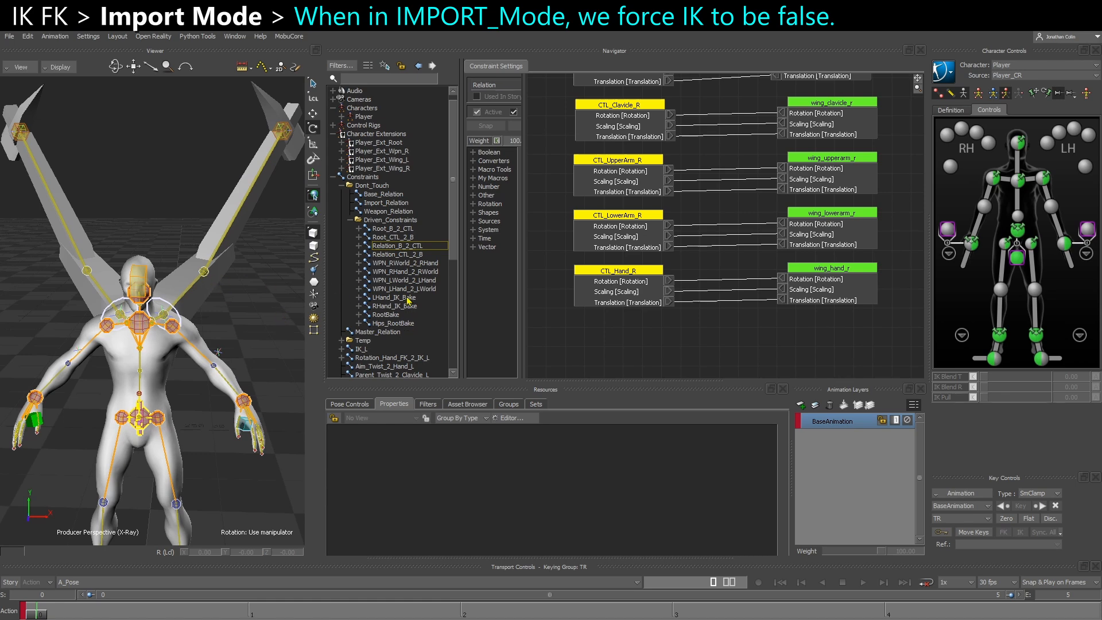
left_click(350, 221)
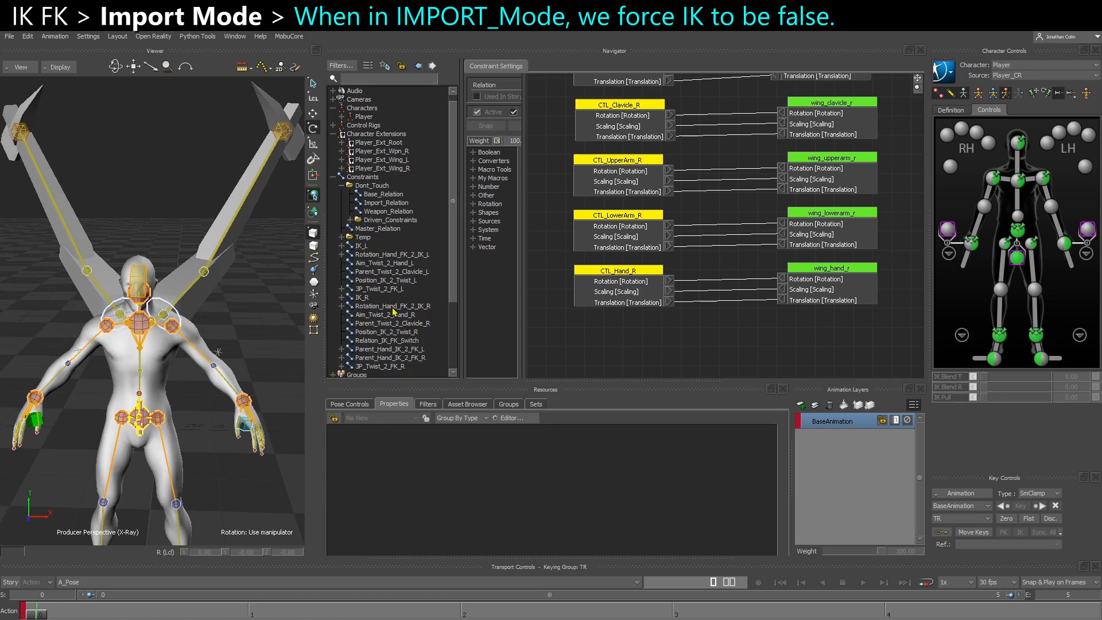
left_click(286, 140)
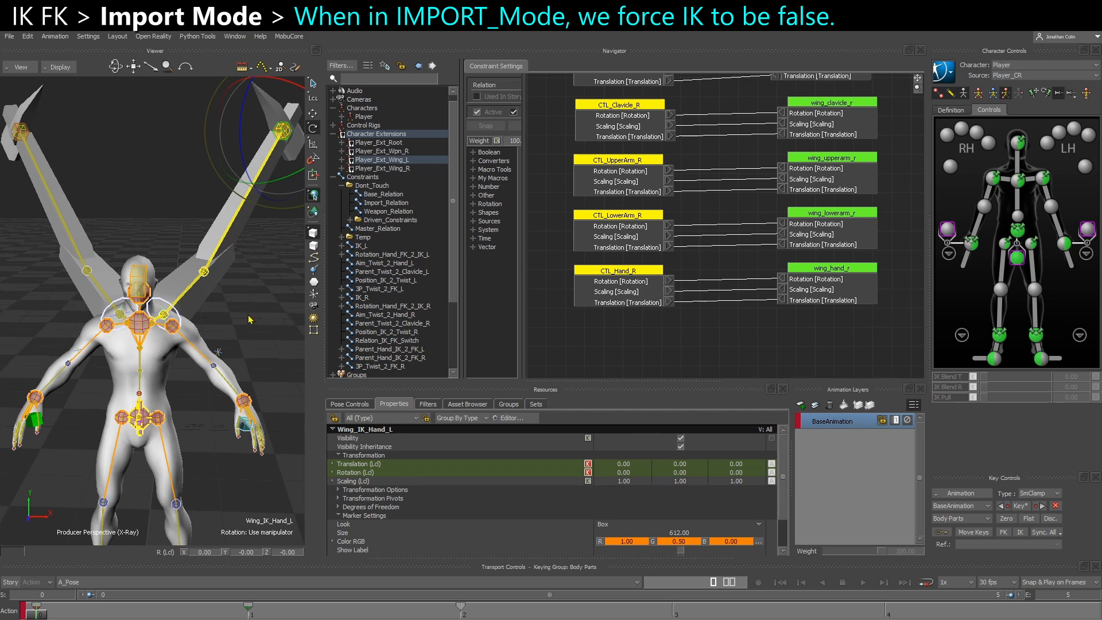
left_click(384, 366)
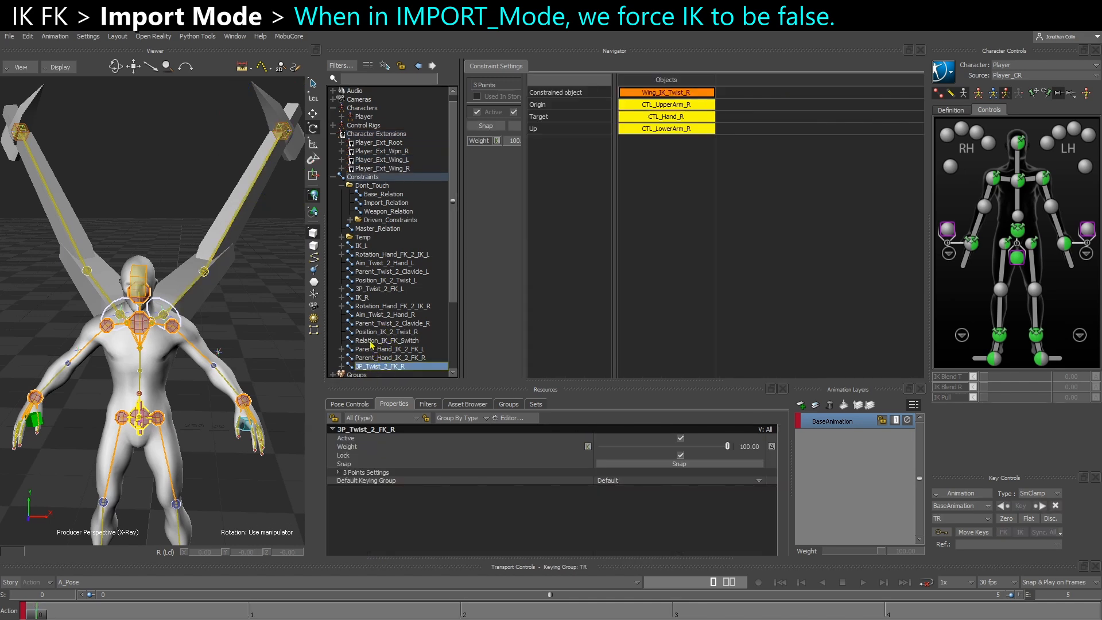
left_click(373, 341)
scroll(701, 325, "down", 1)
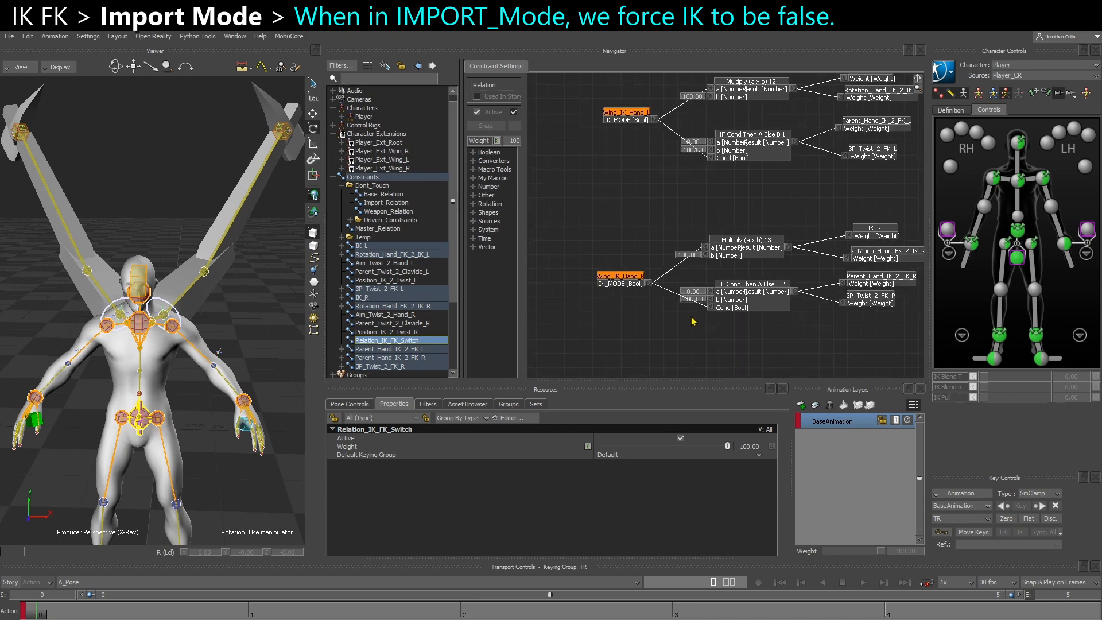
middle_click_drag(673, 296, 658, 314)
left_click_drag(702, 359, 870, 112)
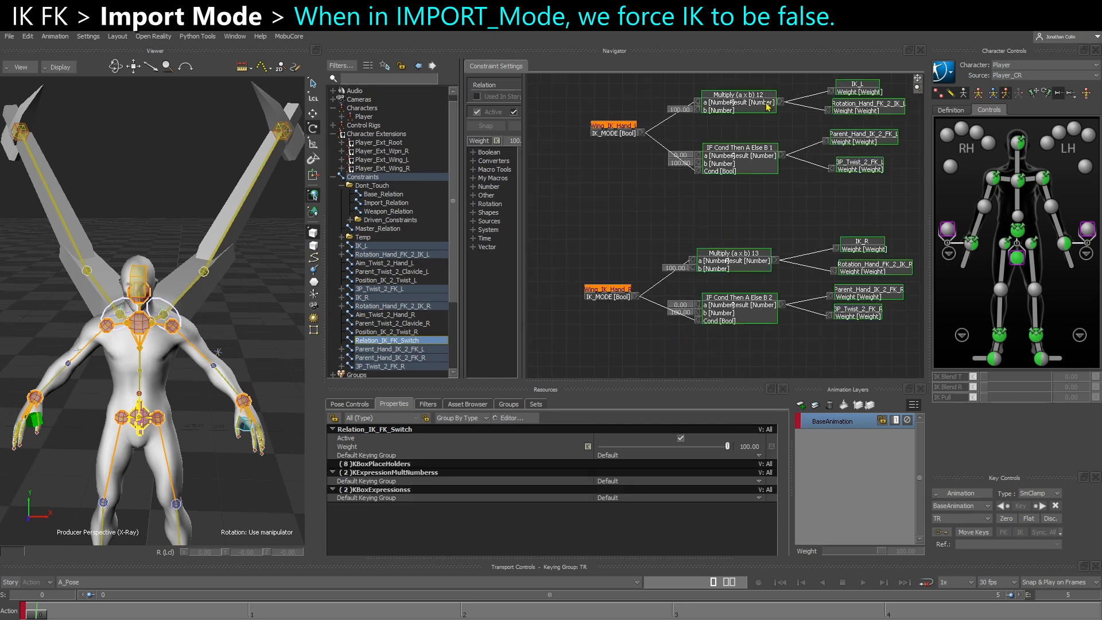
scroll(620, 126, "up", 2)
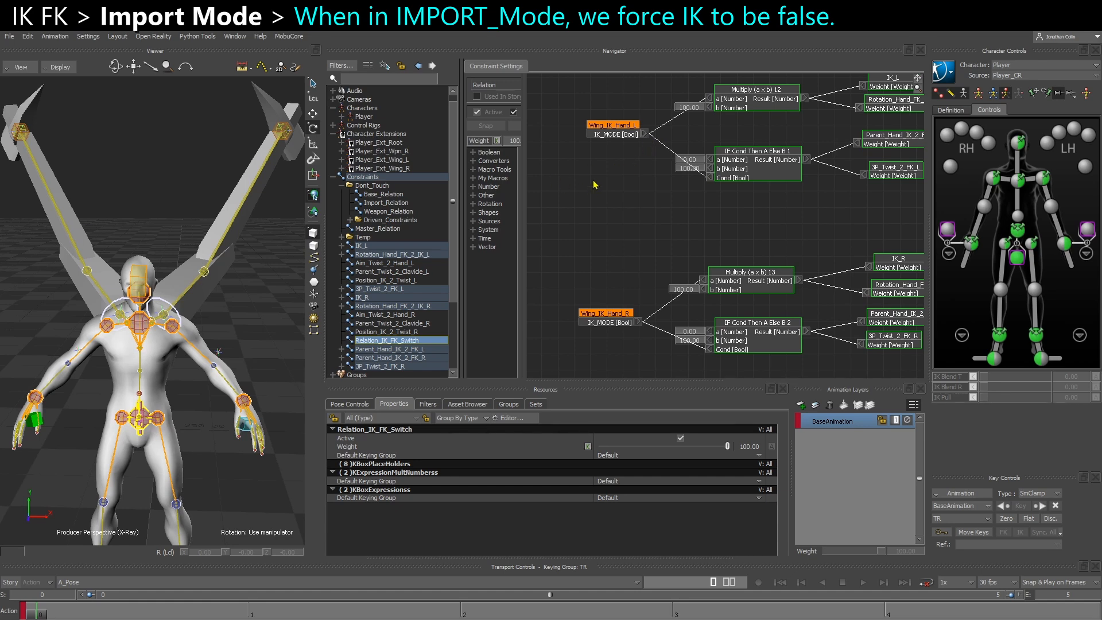
left_click(588, 199)
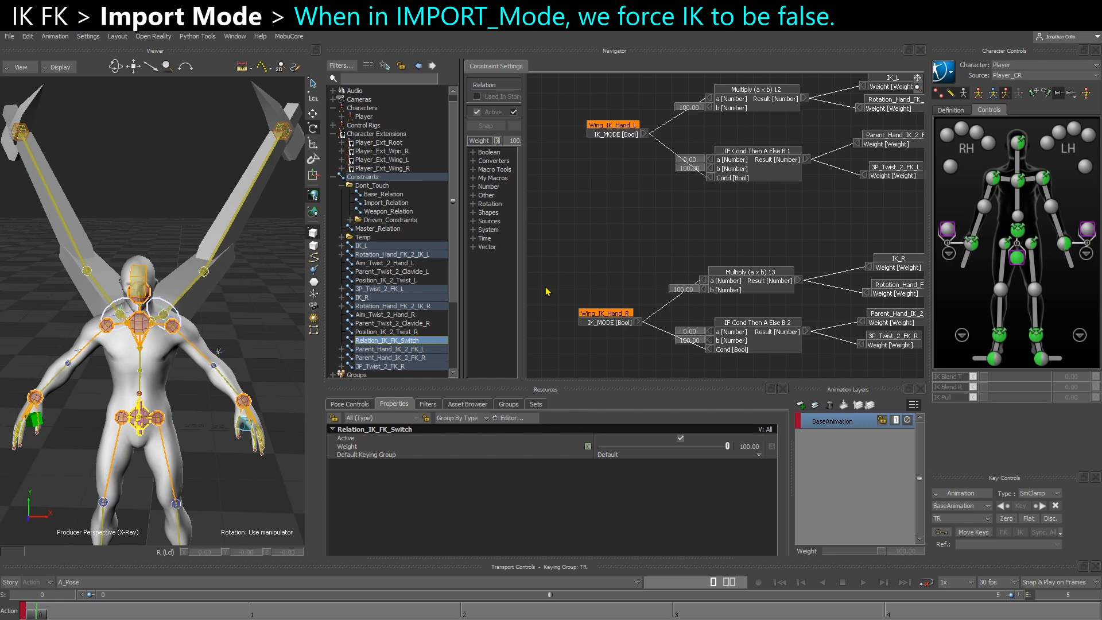
Add Root_CTL to Relation_IK_FK_Switch as a sender and place it between the two wing branches
left_click(190, 288)
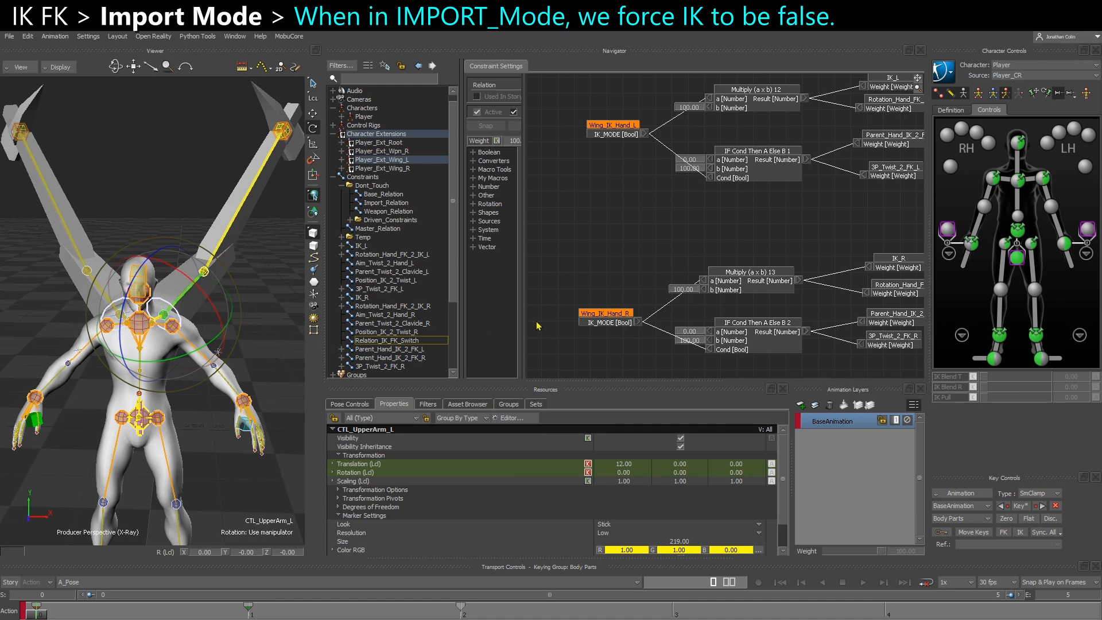
scroll(536, 325, "down", 5)
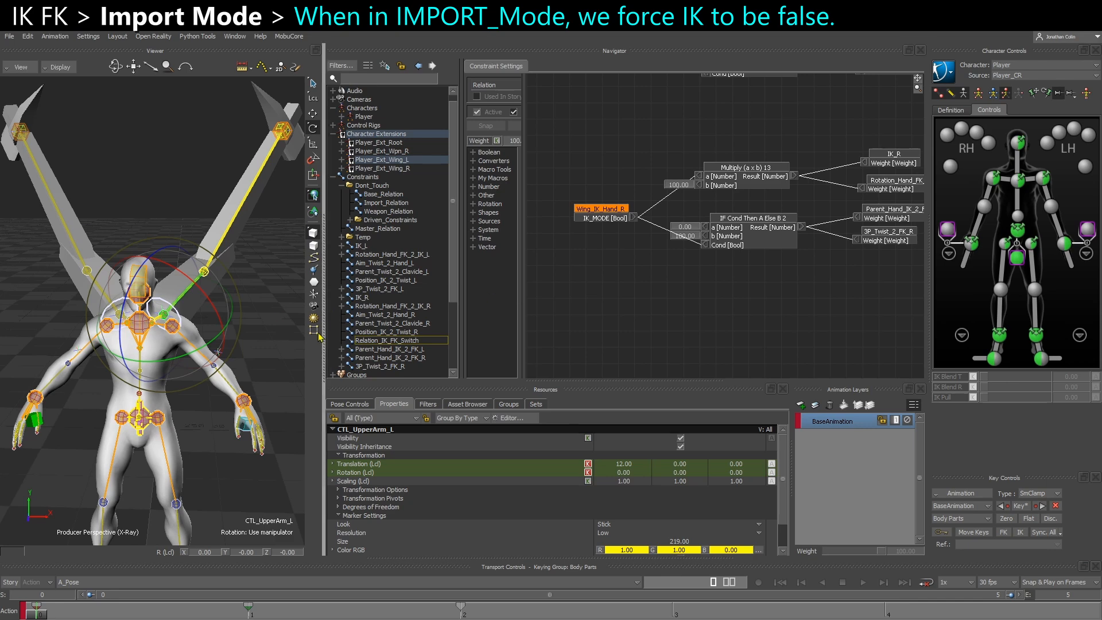
left_click(277, 336)
middle_click_drag(270, 344, 295, 109, "alt")
left_click(167, 396)
middle_click_drag(194, 357, 192, 380, "alt")
left_click_drag(175, 319, 610, 286)
left_click(620, 305)
middle_click_drag(632, 298, 655, 321, "alt")
left_click_drag(638, 317, 553, 152)
middle_click_drag(549, 150, 638, 238, "alt")
left_click_drag(636, 239, 584, 222)
middle_click_drag(707, 222, 680, 224, "alt")
scroll(680, 225, "down", 2)
left_click_drag(584, 234, 611, 238)
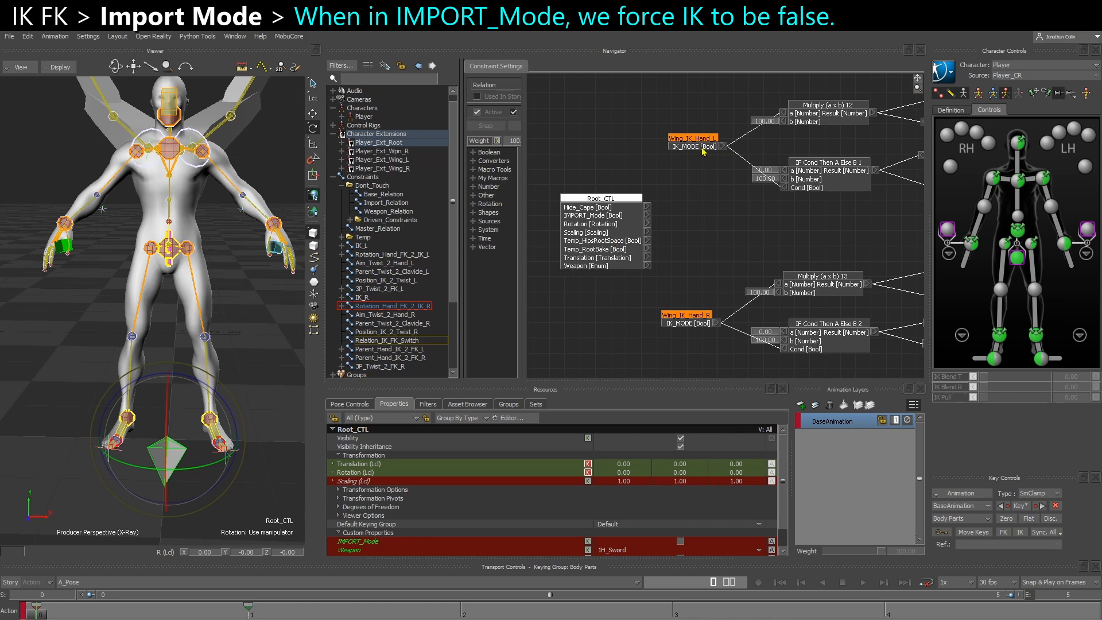
left_click_drag(695, 152, 678, 153)
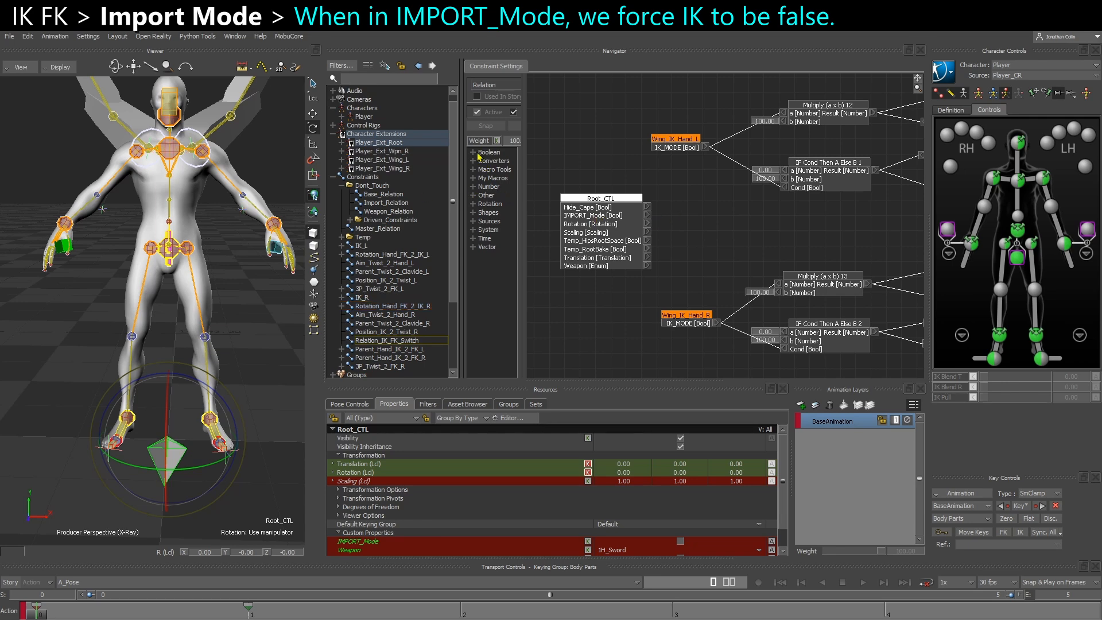
Feed Root_CTL's IMPORT_Mode into a new NOT operator and hide the unconnected properties of Root_CTL
left_click(472, 152)
left_click_drag(526, 183, 546, 183)
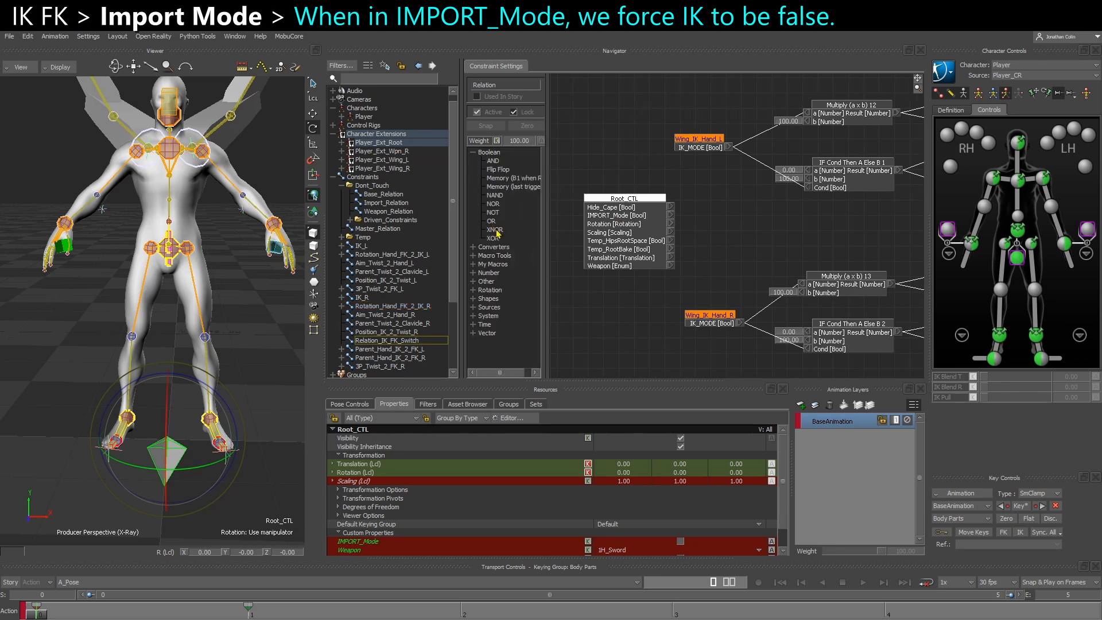
mouse_move(492, 212)
left_mouse_down()
mouse_move(723, 231)
mouse_move(716, 238)
left_mouse_up()
left_click_drag(644, 244, 610, 266)
left_click_drag(806, 228, 686, 231)
right_click(594, 261)
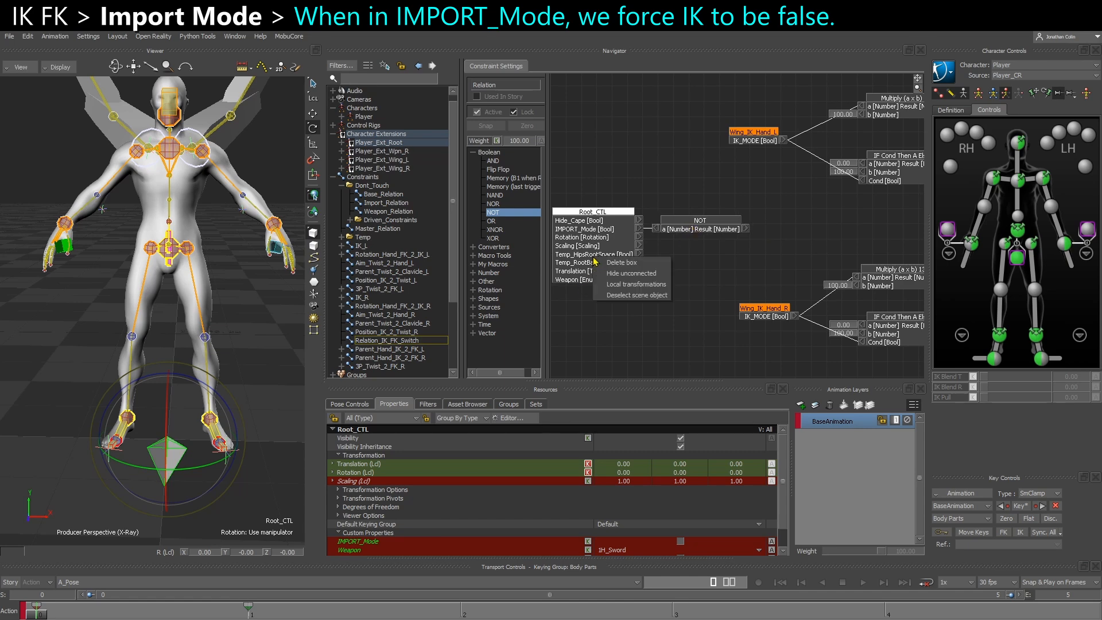
left_click(632, 273)
mouse_move(580, 221)
left_mouse_down()
mouse_move(589, 237)
mouse_move(594, 229)
left_mouse_up()
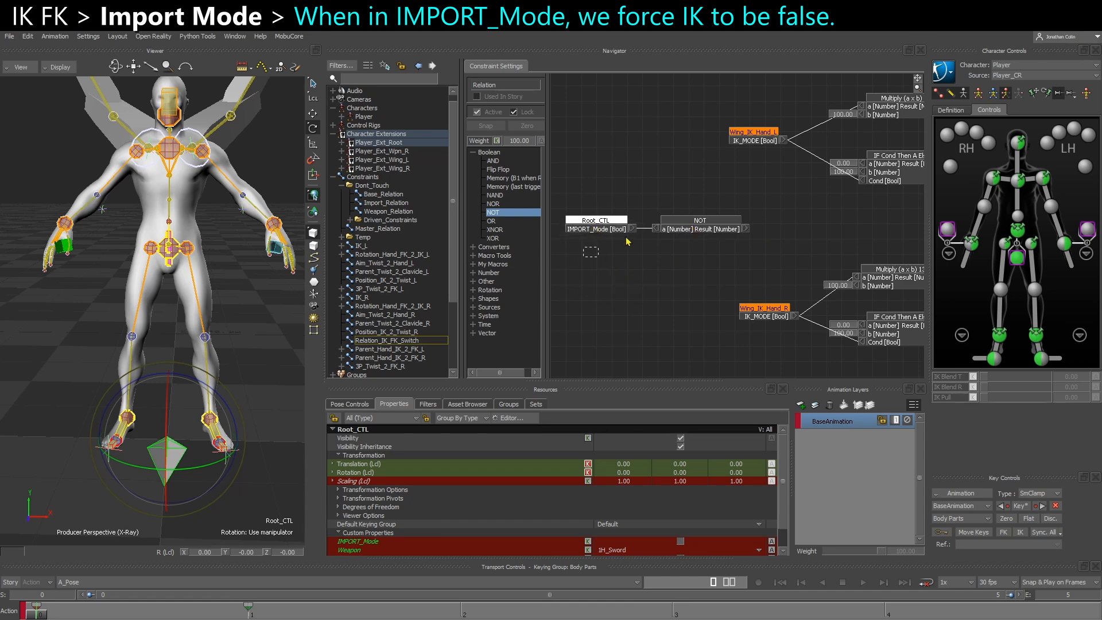
Shift the Root_CTL, NOT and wing hand nodes to free space and add an AND operator beside each Wing_IK_Hand node
left_click_drag(756, 131, 695, 131)
left_click_drag(749, 320, 684, 322)
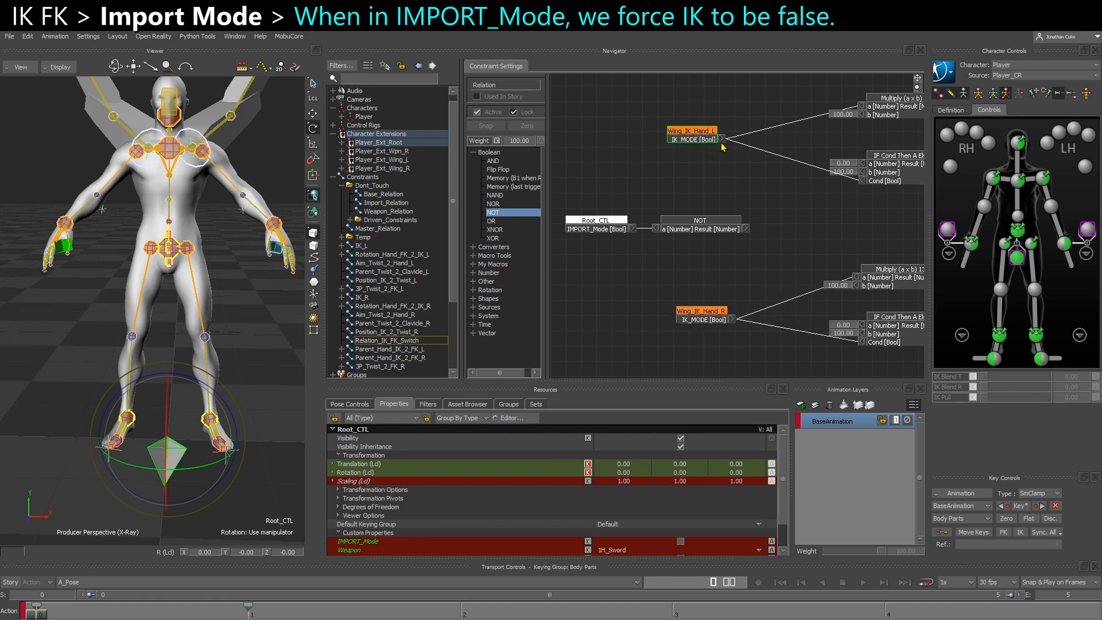
left_click_drag(596, 253, 676, 220)
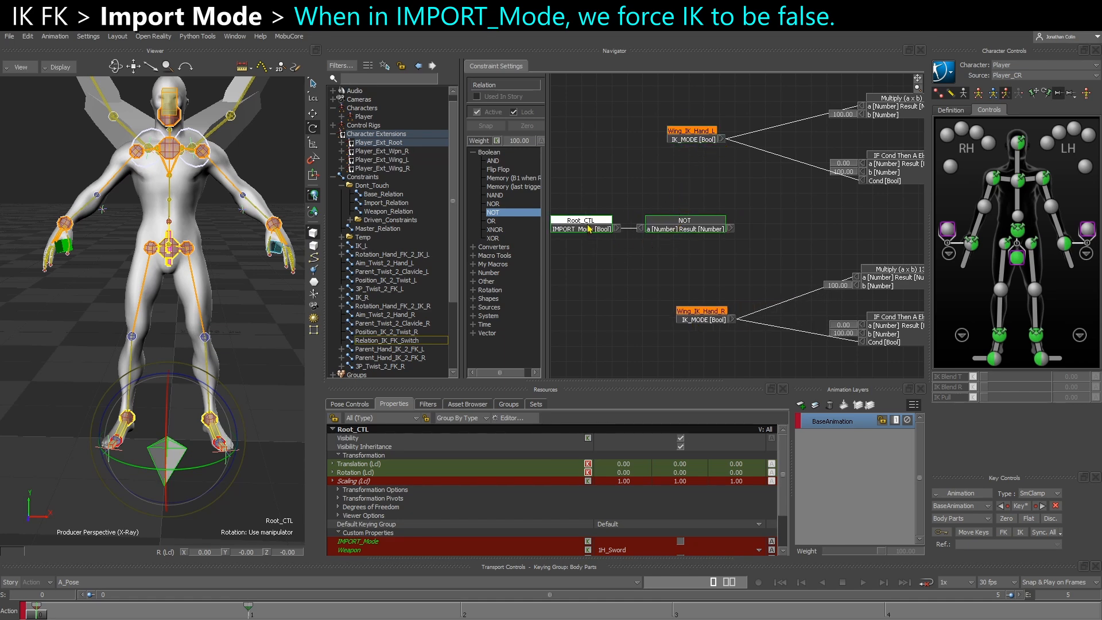
left_click(635, 259)
left_click_drag(493, 161, 616, 148)
left_click_drag(685, 172, 740, 153)
left_click_drag(619, 147, 648, 145)
left_click_drag(706, 319, 657, 315)
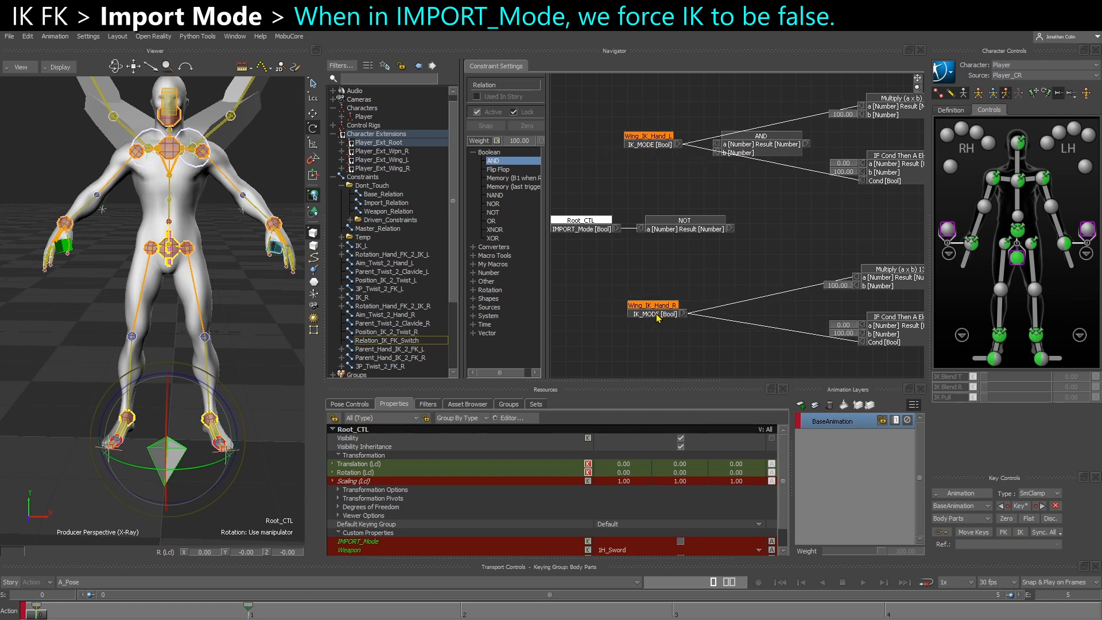
left_click_drag(510, 161, 734, 309)
Connect the NOT result to the b input of both AND operators
left_click_drag(617, 229, 718, 152)
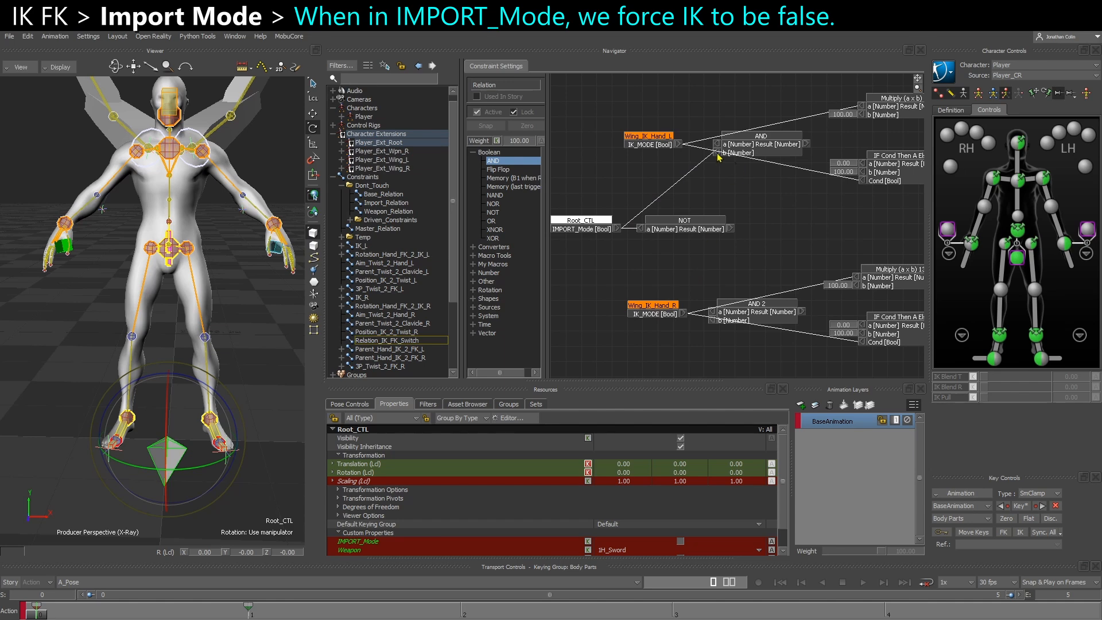
left_click_drag(732, 230, 717, 153)
left_click_drag(733, 233, 712, 315)
Stack the Root_CTL node directly above the NOT node to tidy the graph
scroll(688, 188, "up", 3)
left_click_drag(670, 192, 778, 213, "shift")
left_click_drag(557, 304, 860, 222)
left_click_drag(776, 241, 619, 230)
left_click_drag(599, 268, 632, 211)
left_click_drag(633, 232, 666, 239)
left_click(748, 237)
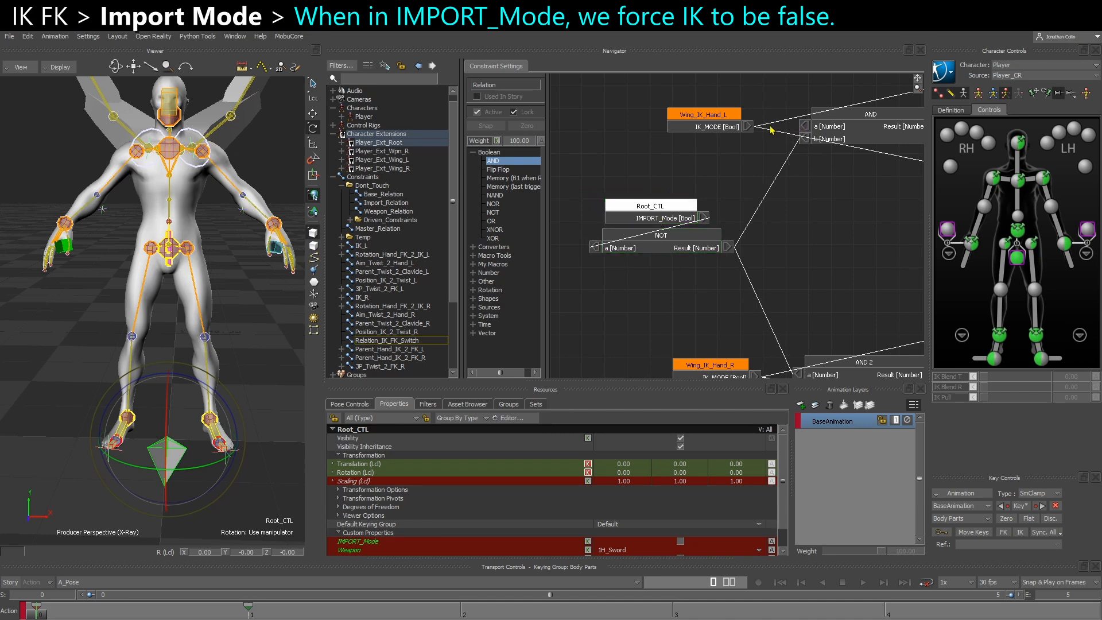
Connect the IK_MODE output of Wing_IK_Hand_L to the a input of the left wing's AND operator
left_click_drag(747, 127, 803, 126)
middle_click_drag(809, 171, 761, 167)
left_click_drag(798, 128, 803, 174)
middle_click_drag(814, 193, 743, 236)
Display the live values on the relation's node outputs and inspect those feeding the left wing's AND operator
scroll(764, 197, "down", 2)
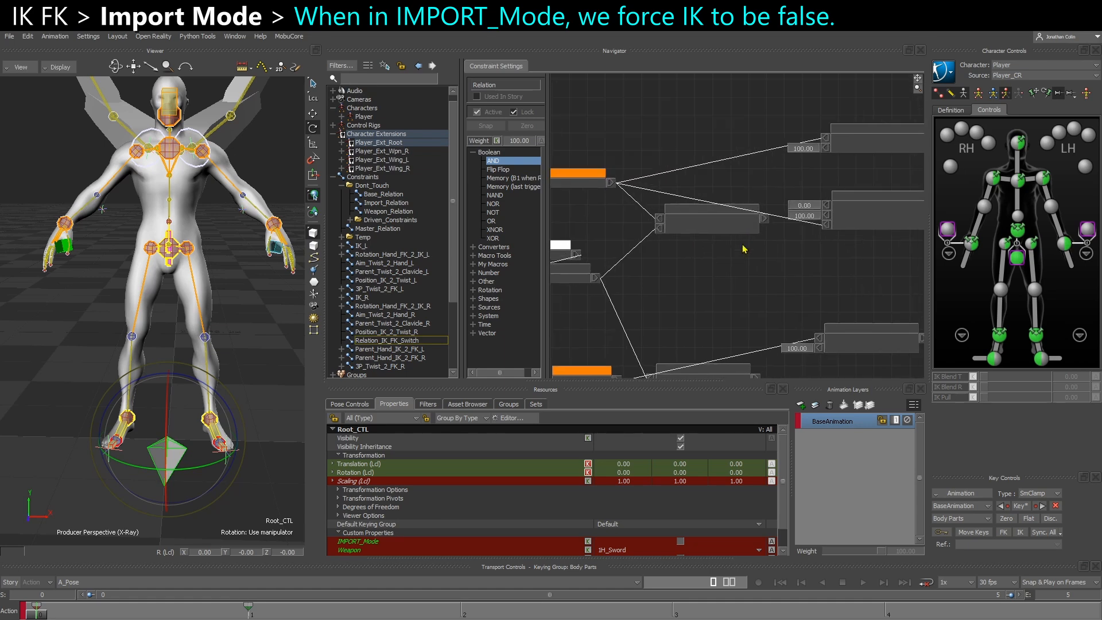
right_click(701, 247)
left_click(731, 255)
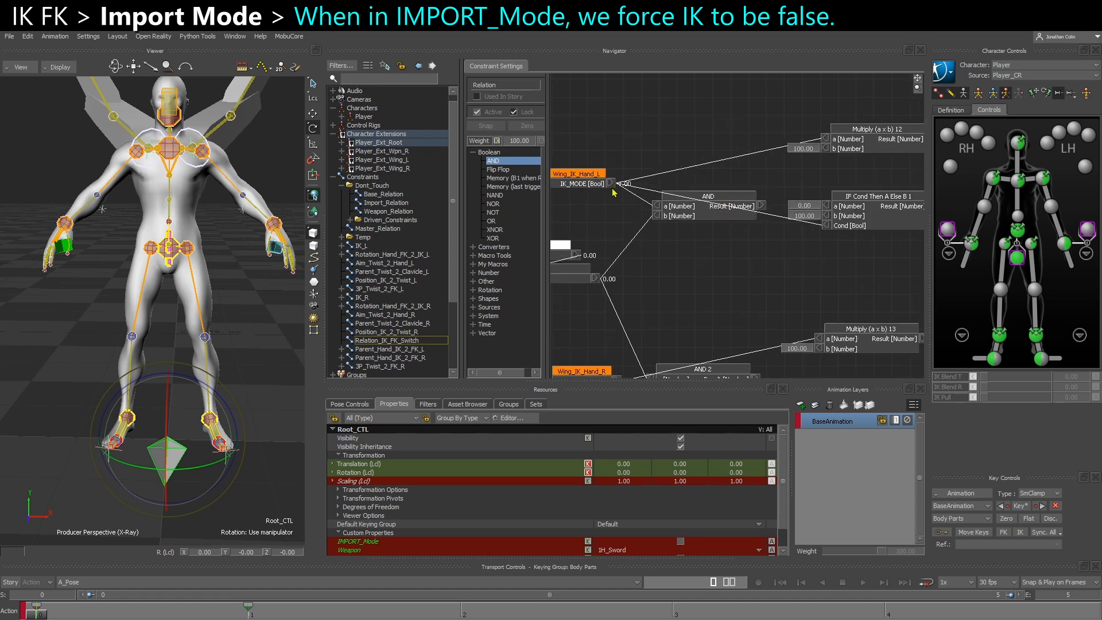
scroll(613, 184, "up", 2)
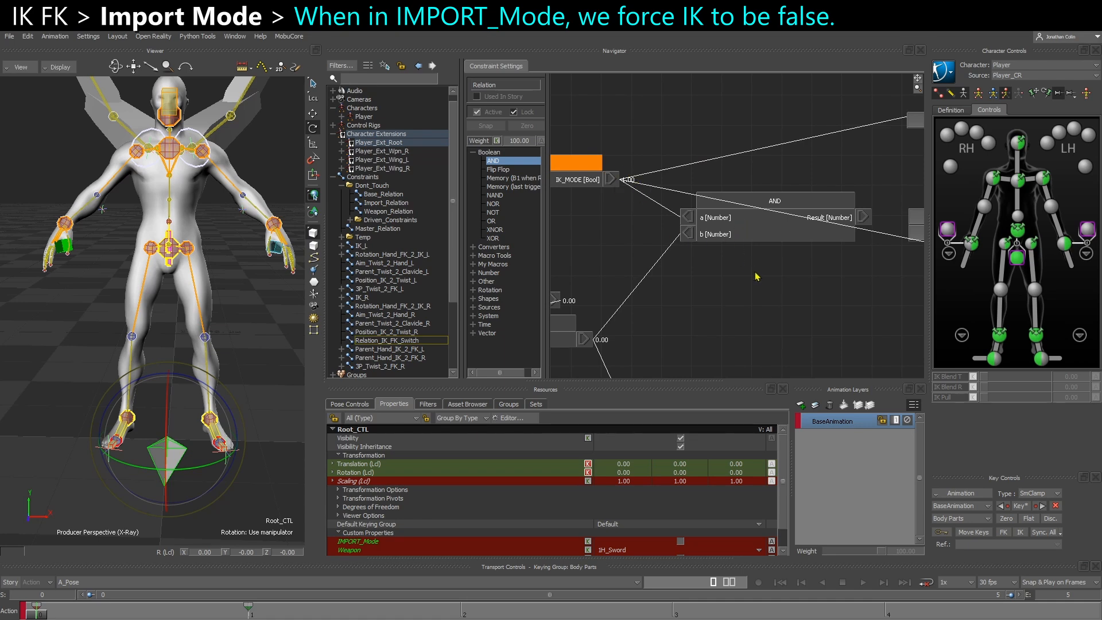
scroll(755, 276, "down", 2)
Connect the left wing's AND result to the Multiply a and IF Cond inputs, and disconnect the direct IK_MODE links
middle_click_drag(759, 272, 703, 247)
left_click_drag(727, 214, 848, 130)
left_click_drag(762, 192, 852, 231)
right_click(851, 232)
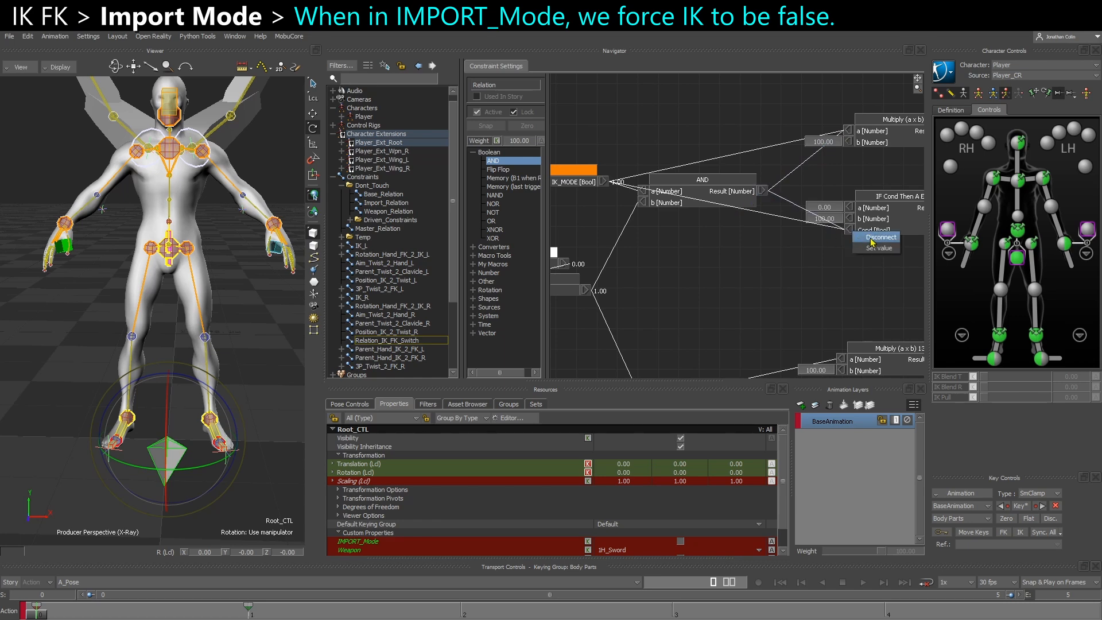
left_click(869, 237)
right_click(849, 129)
left_click(859, 136)
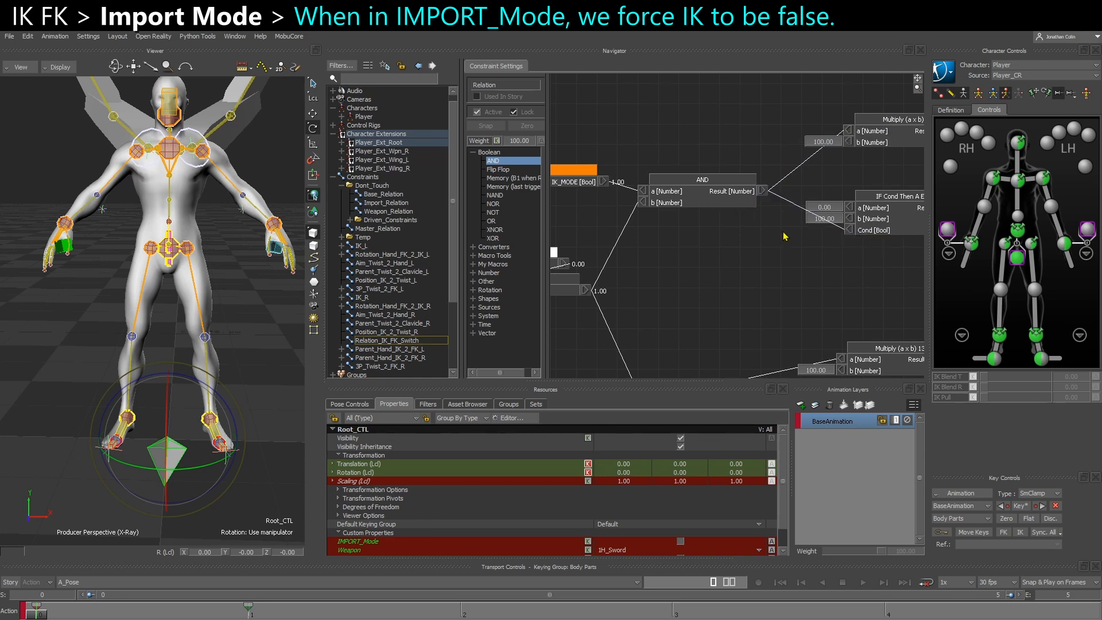
Connect the right wing's AND 2 result to its Multiply a and IF Cond inputs, and disconnect the direct IK_MODE links
middle_click_drag(784, 246, 787, 167)
middle_click_drag(666, 262, 664, 243)
left_click_drag(769, 308, 842, 261)
left_click_drag(769, 308, 851, 348)
right_click(850, 349)
left_click(861, 355)
right_click(843, 261)
left_click(852, 267)
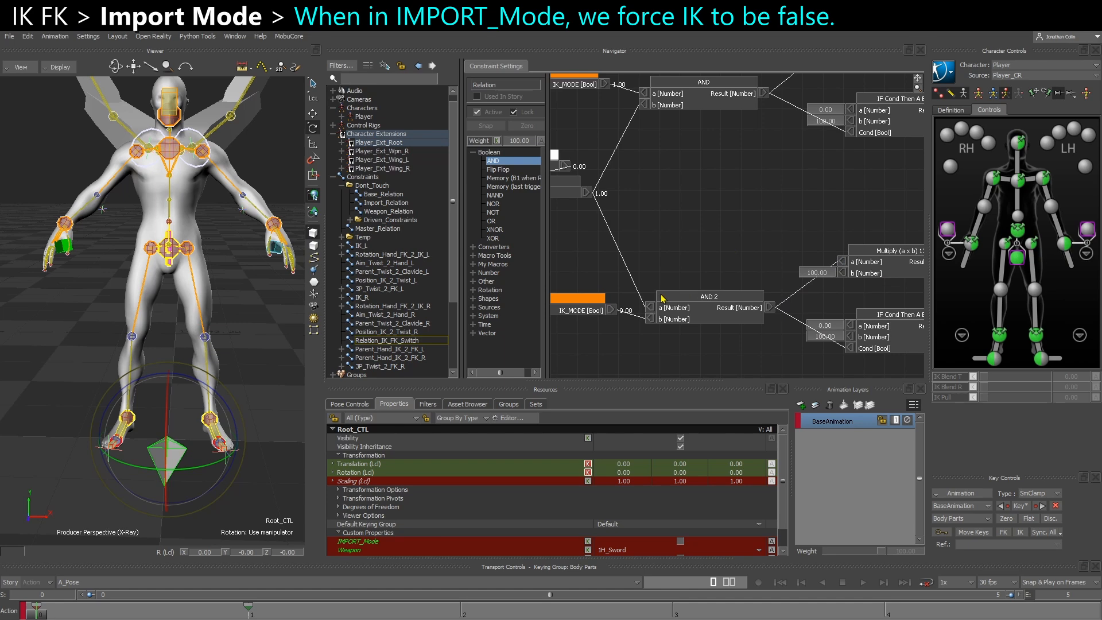
Tidy the right wing's part of the graph by aligning the Wing_IK_Hand_R node below Wing_IK_Hand_L
middle_click_drag(677, 300, 709, 301)
scroll(717, 257, "down", 1)
left_click_drag(629, 305, 624, 312)
scroll(643, 138, "up", 2)
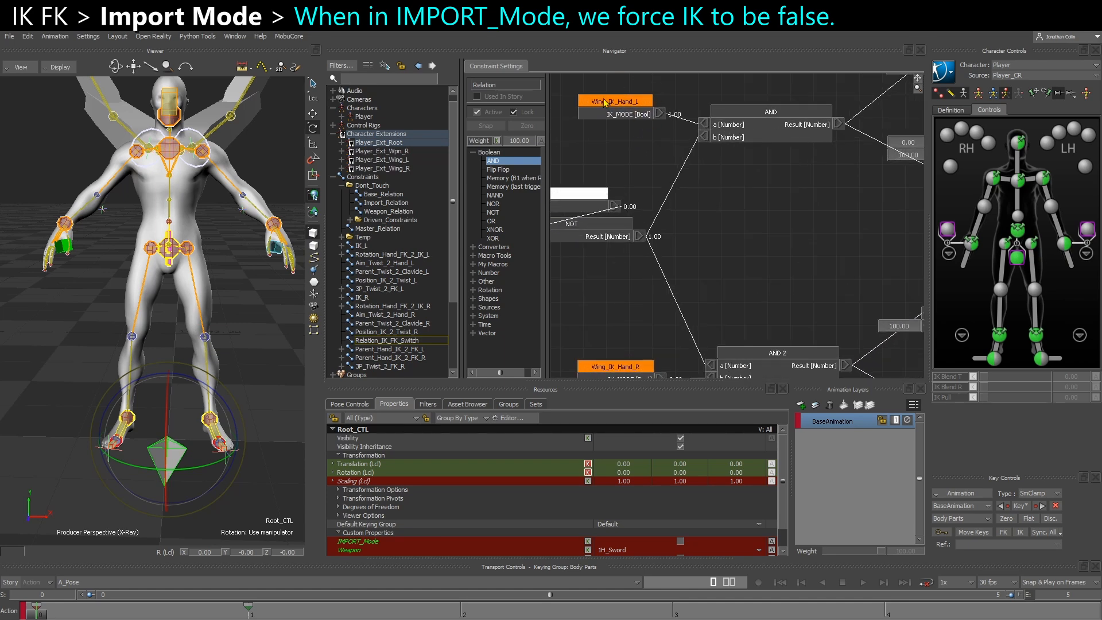
Check the wing IK_MODE settings in Master_Relation, and show all values in the Relation_IK_FK_Switch graph
left_click(379, 229)
scroll(711, 269, "up", 3)
scroll(714, 264, "up", 1)
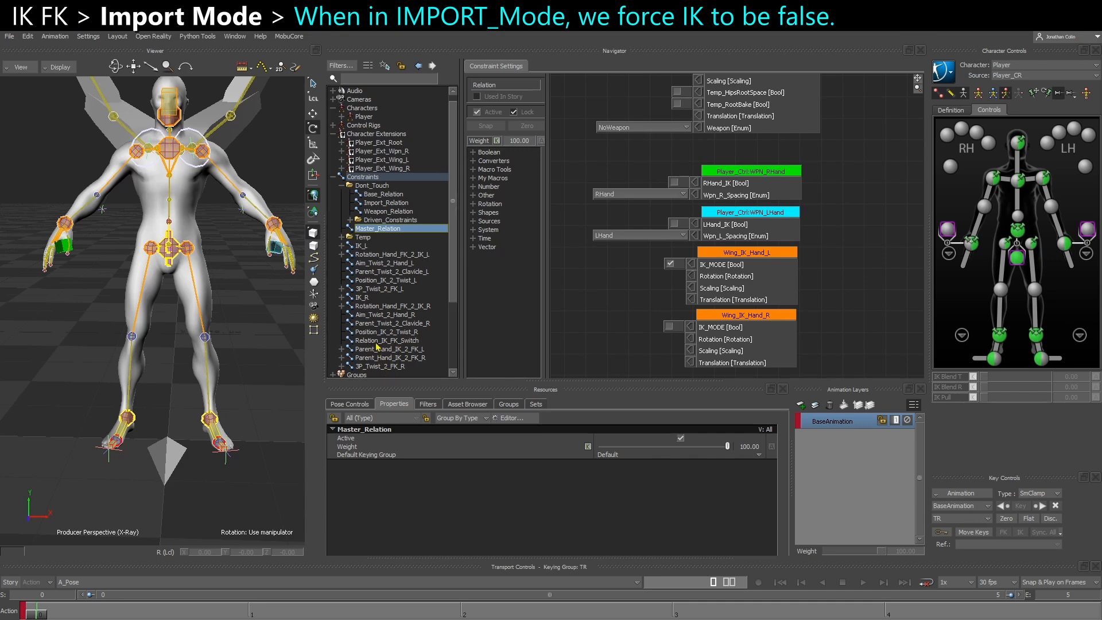
left_click(377, 341)
right_click(683, 162)
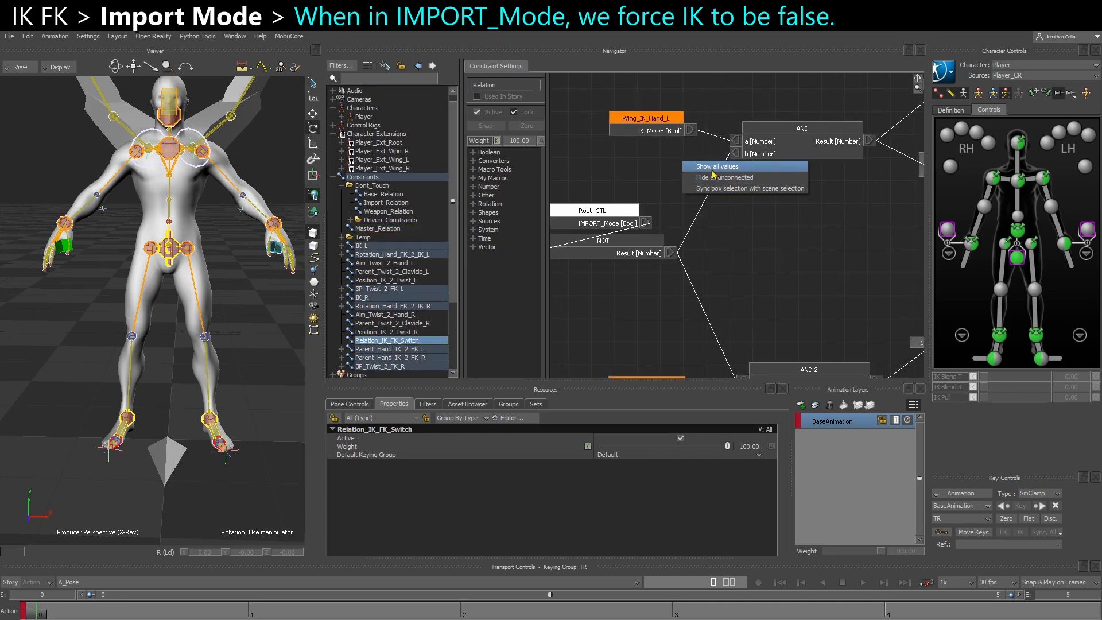
left_click(713, 171)
Examine the values passing from Wing_IK_Hand_L, Root_CTL and NOT through the left wing's AND operator while IMPORT_Mode is off
left_click_drag(653, 132, 628, 138)
middle_click_drag(797, 174, 925, 184)
scroll(758, 223, "up", 2)
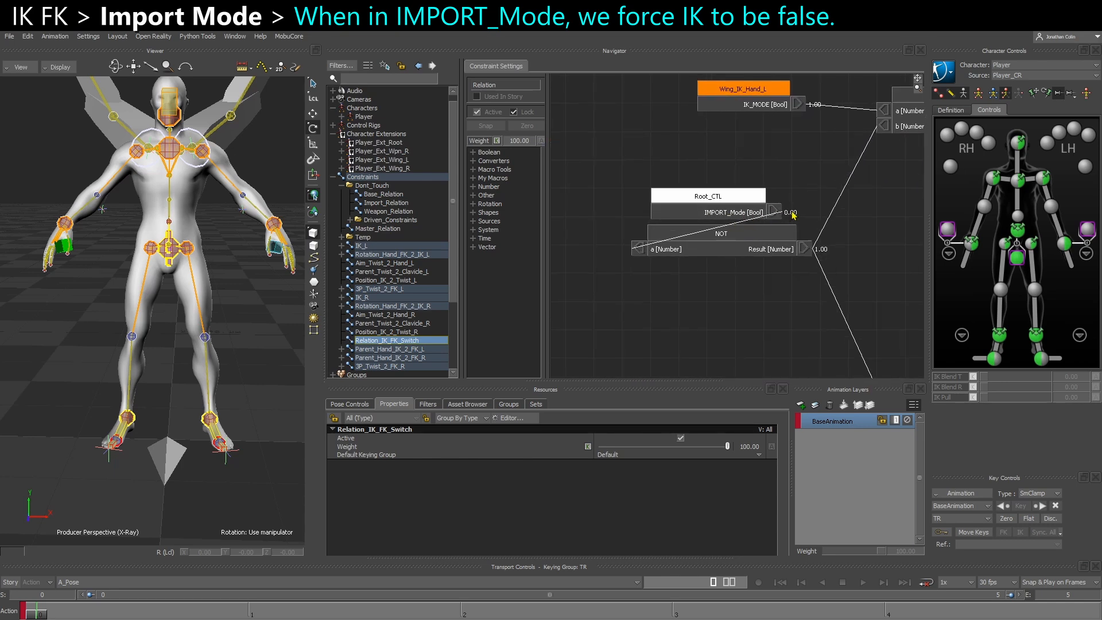
middle_click_drag(791, 215, 726, 235)
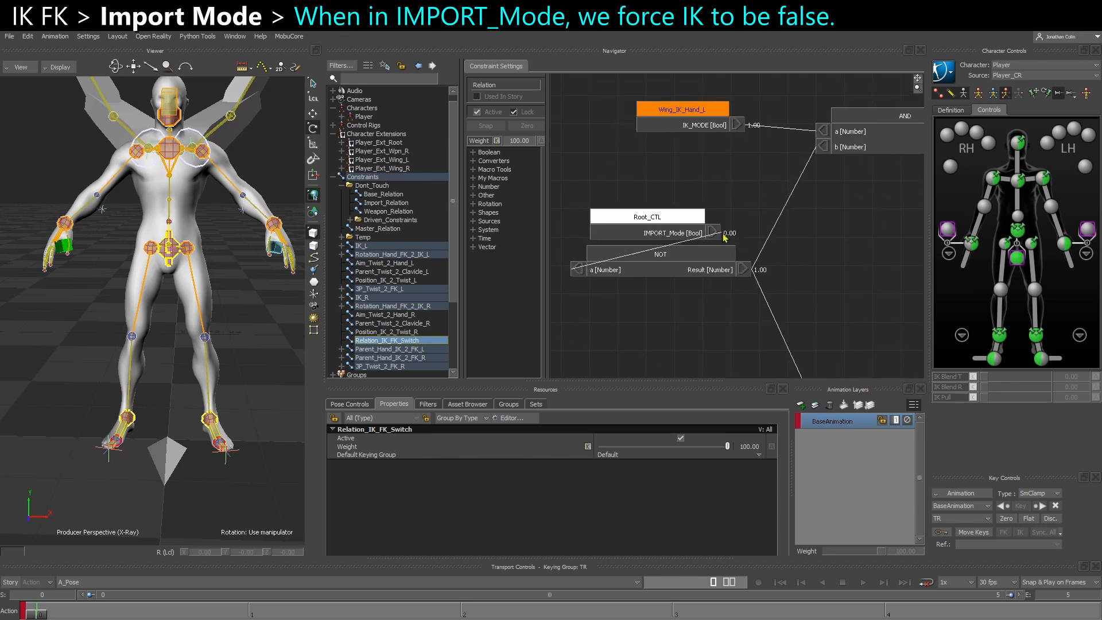
left_click(723, 263)
middle_click_drag(781, 264, 718, 304)
middle_click_drag(725, 225, 704, 238)
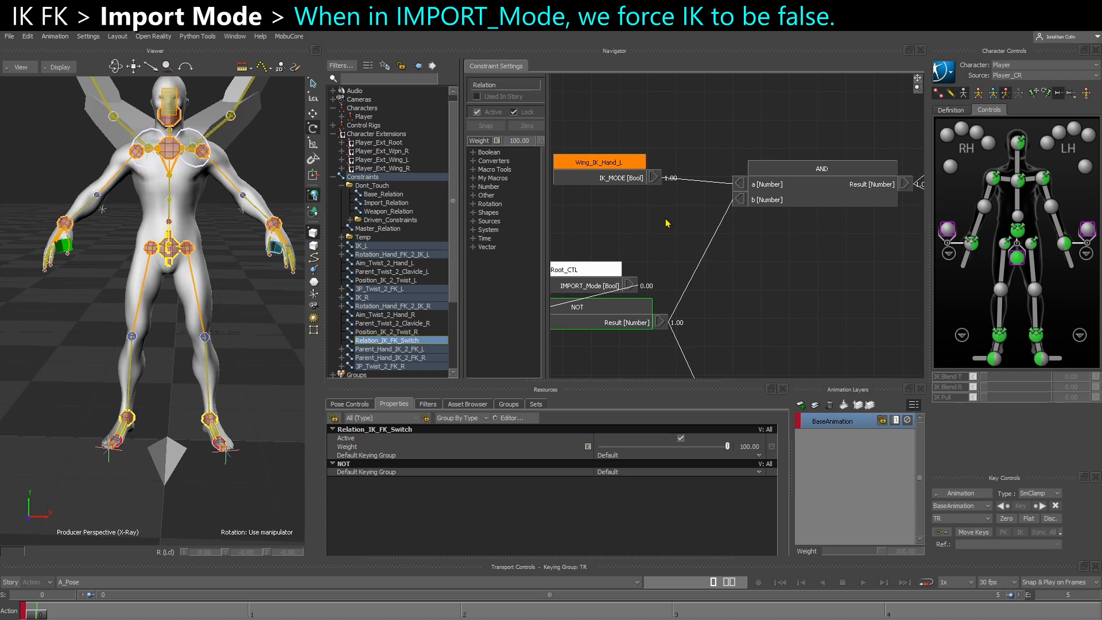
middle_click_drag(808, 262, 677, 270)
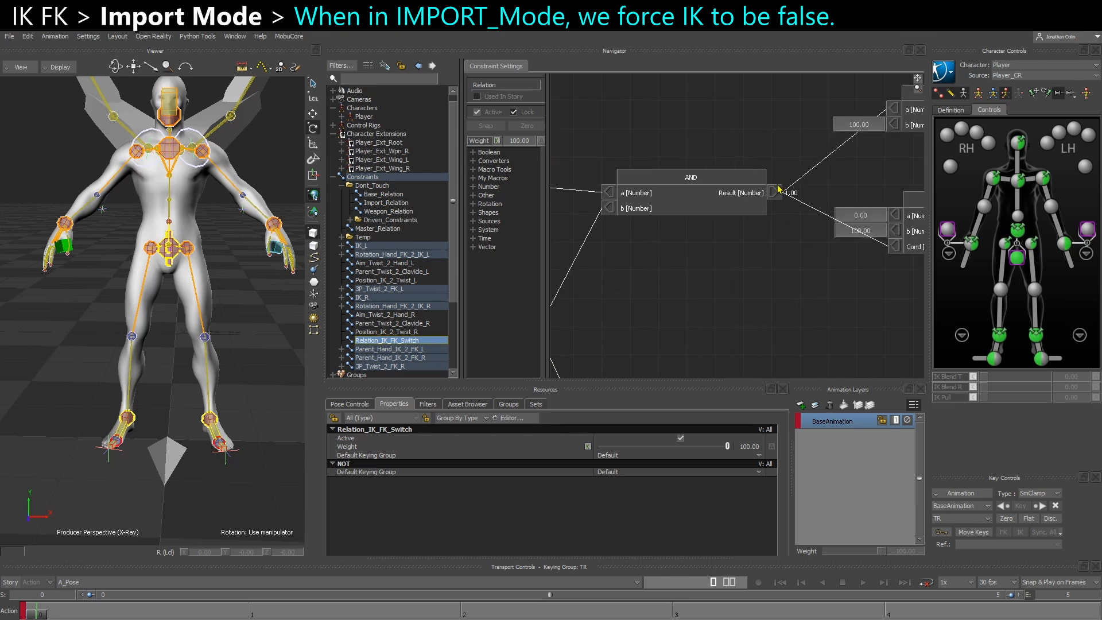
left_click(741, 287)
scroll(774, 282, "down", 1)
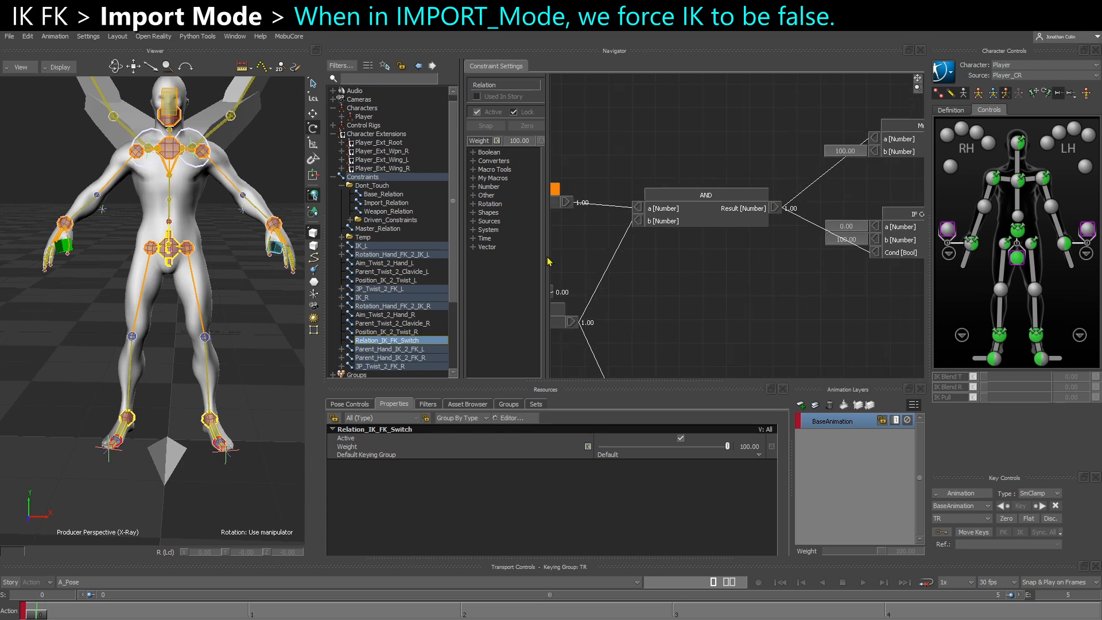
Translate Wing_IK_Hand_L to test the left wing's IK, and undo the move
middle_click_drag(243, 247, 216, 327)
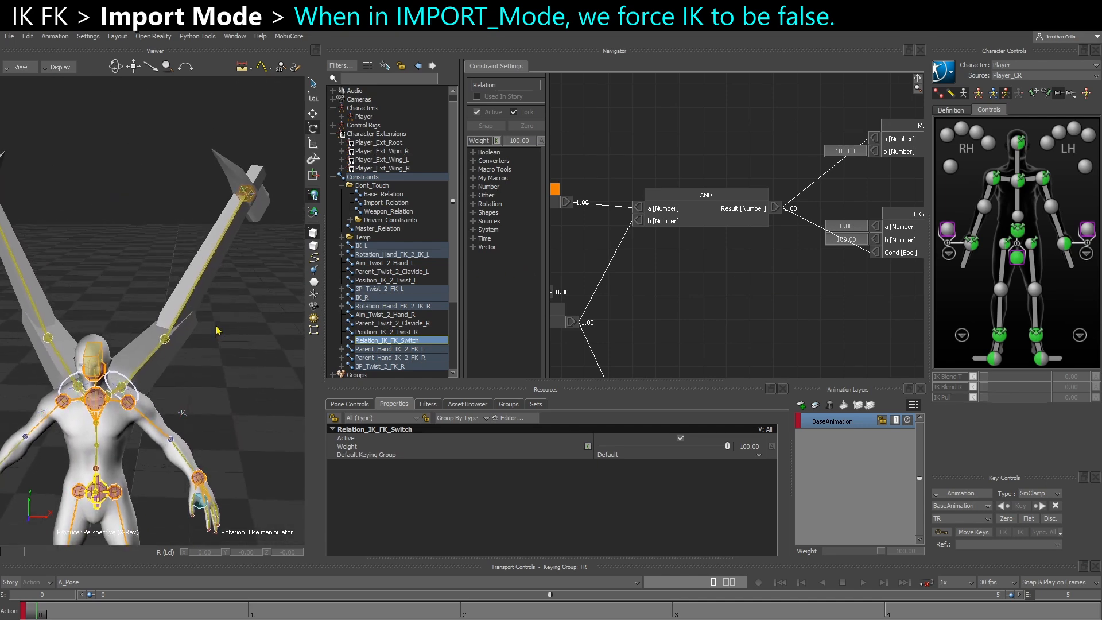
left_click(251, 200)
key("w")
left_click_drag(250, 201, 237, 225)
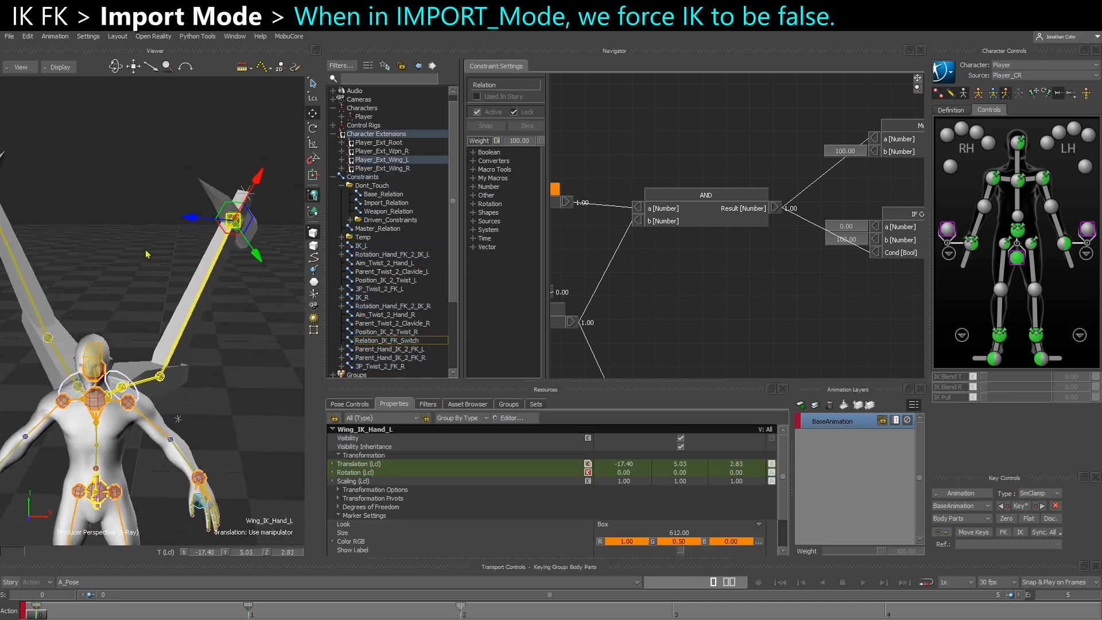
key("ctrl+z")
middle_click_drag(60, 258, 154, 268)
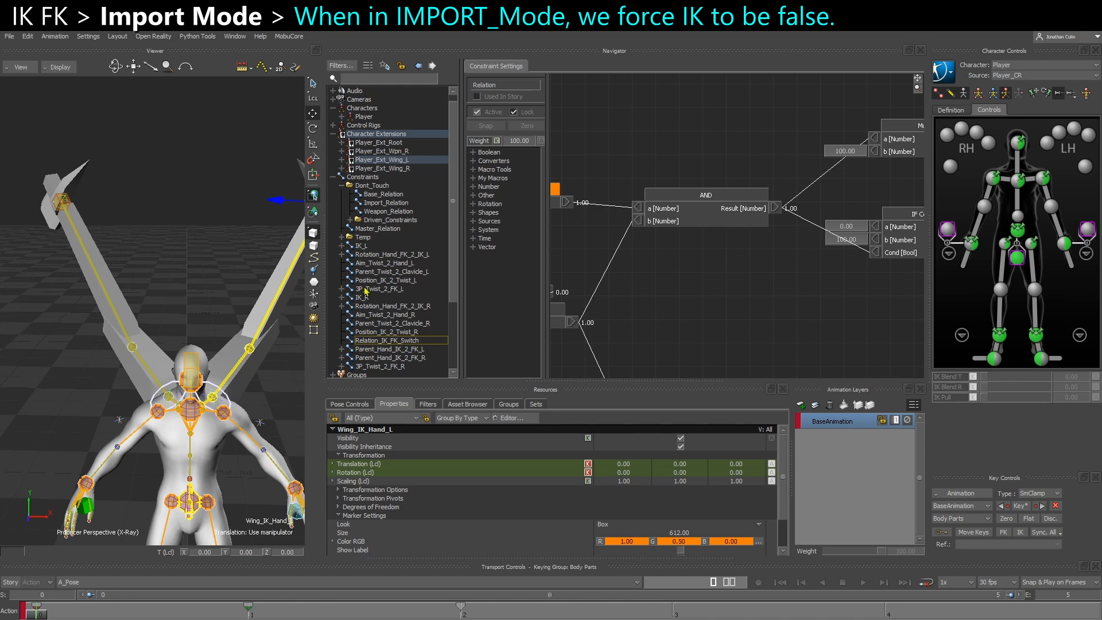
Enable IMPORT_Mode on the Root_CTL node in Master_Relation
left_click(378, 229)
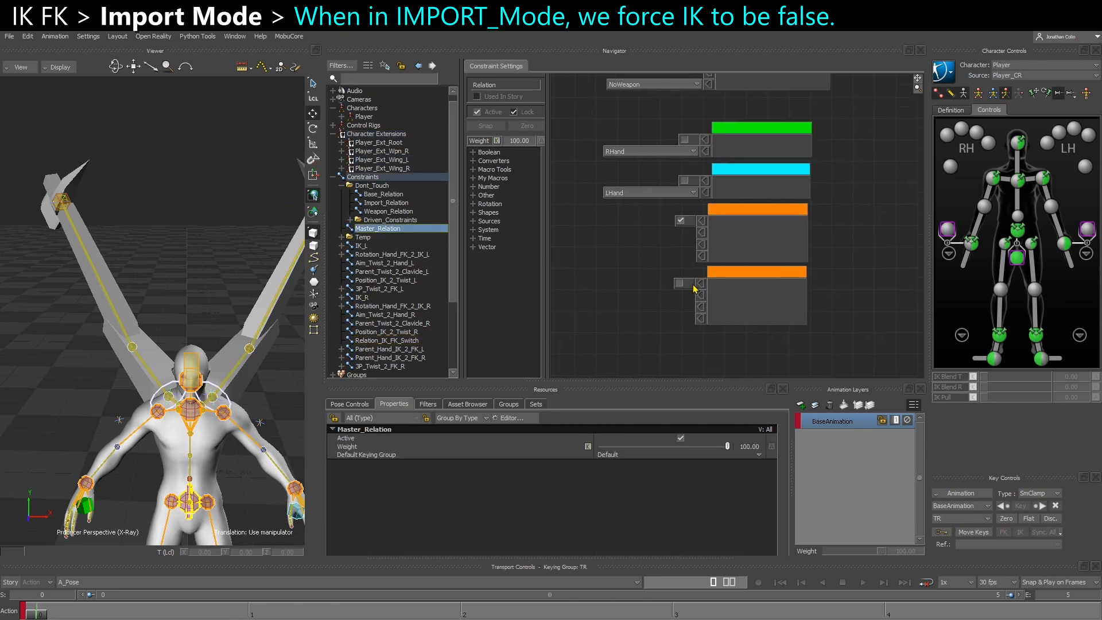
left_click(139, 357)
key("e")
left_click(207, 242)
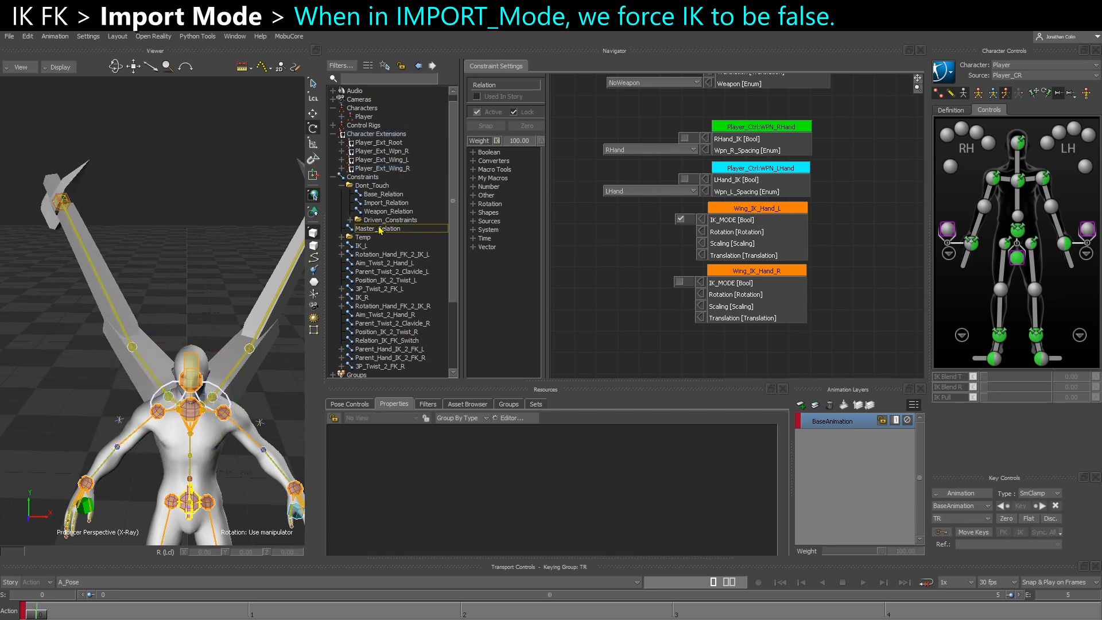
middle_click_drag(627, 244, 637, 305, "alt")
middle_click_drag(625, 217, 631, 291, "alt")
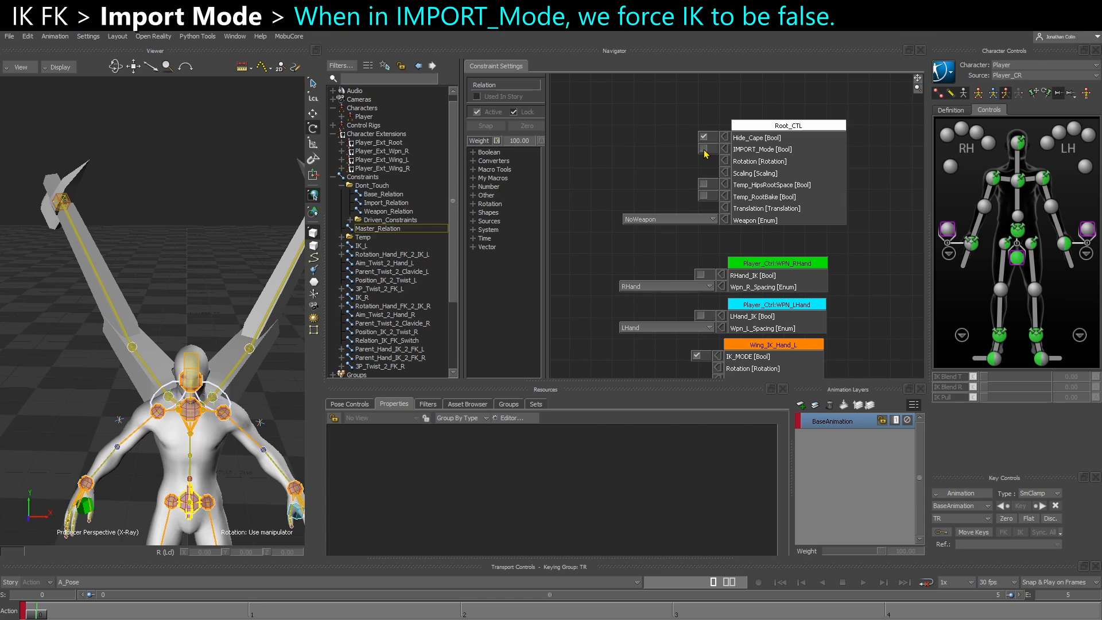
left_click(703, 149)
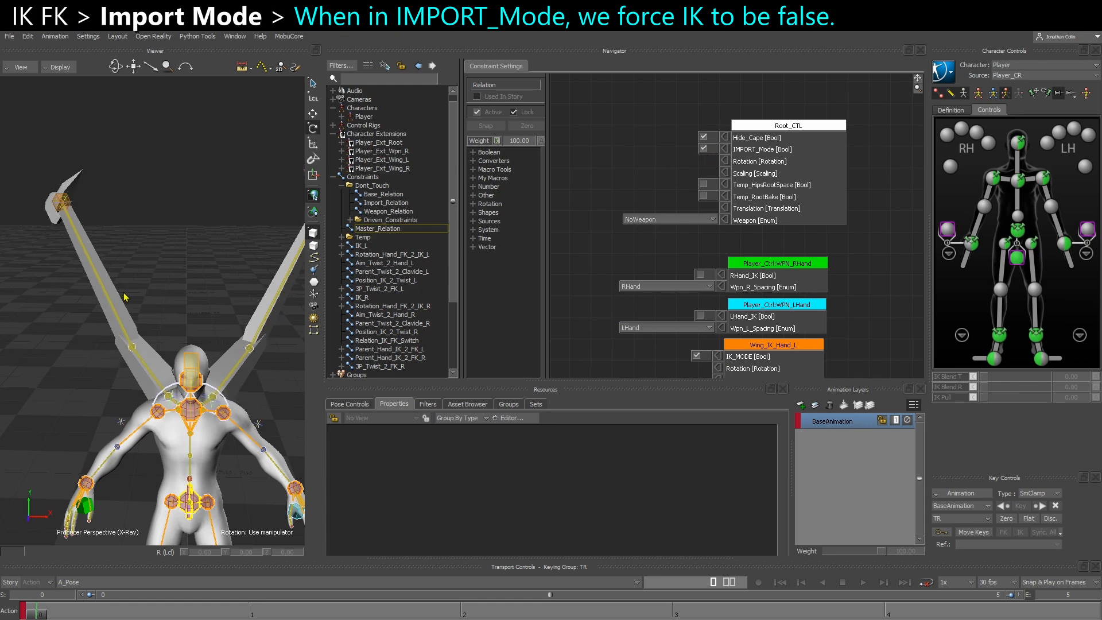
Examine the values passing through the NOT and left-wing AND operators in Relation_IK_FK_Switch while IMPORT_Mode is on
middle_click_drag(125, 293, 76, 190, "alt")
left_click_drag(115, 229, 136, 273, "alt")
middle_click_drag(607, 322, 581, 238, "alt")
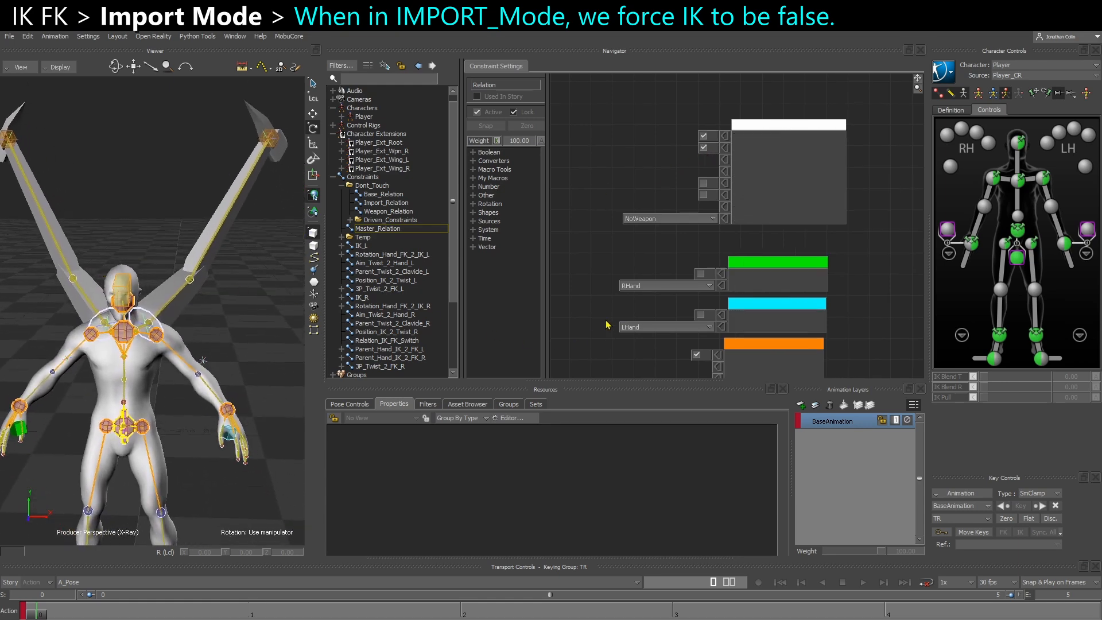
middle_click_drag(665, 298, 640, 254, "alt")
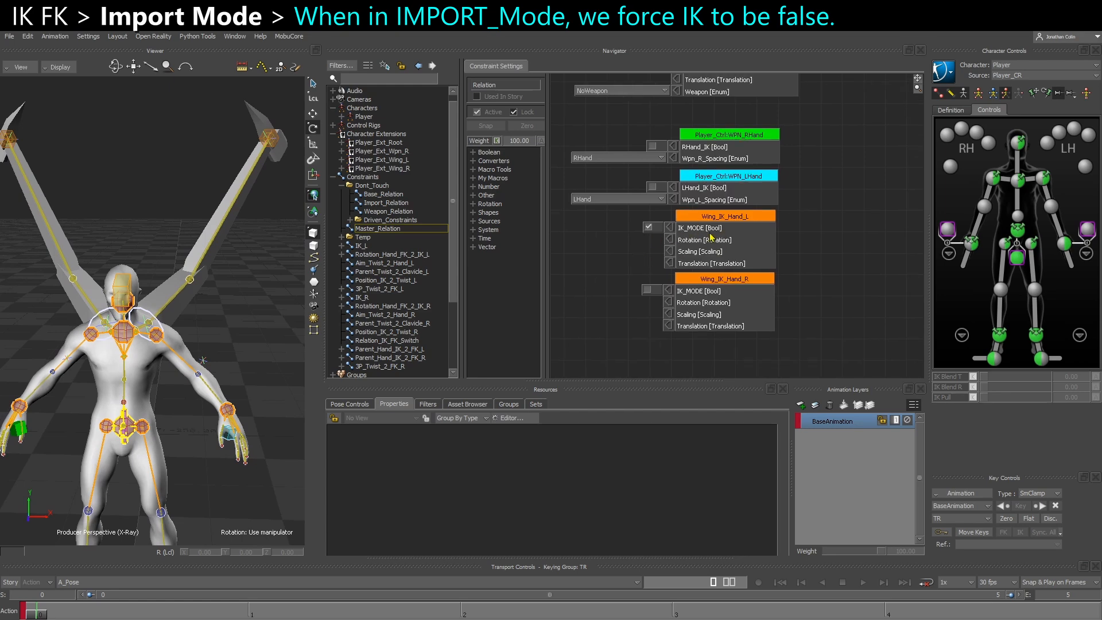
left_click(385, 345)
middle_click_drag(640, 314, 760, 266, "alt")
middle_click_drag(607, 293, 622, 297, "alt")
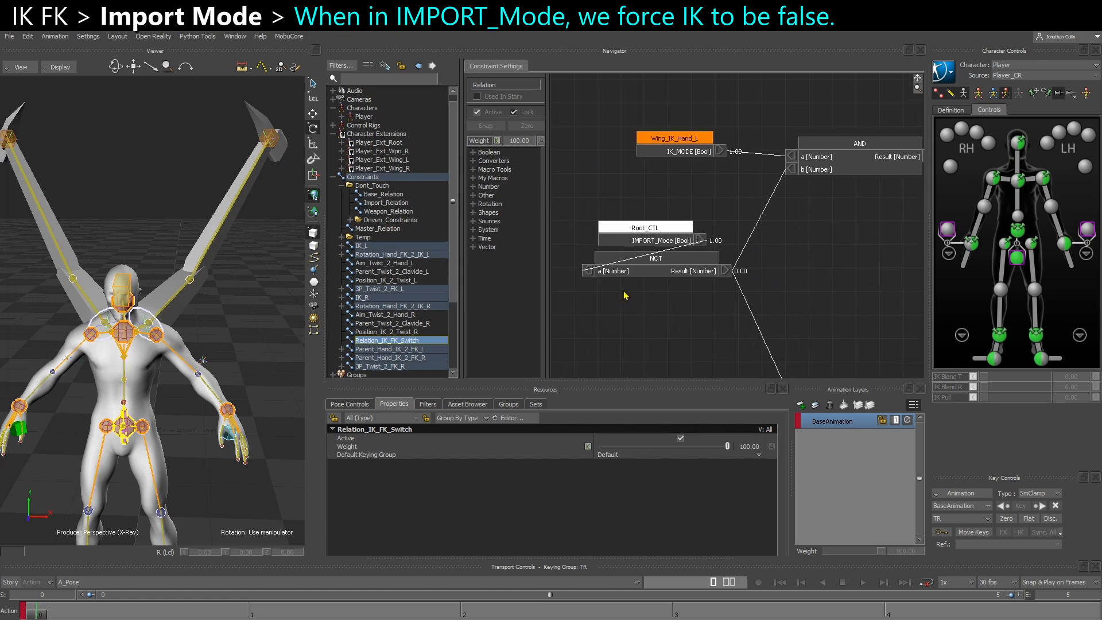
scroll(666, 242, "up", 2)
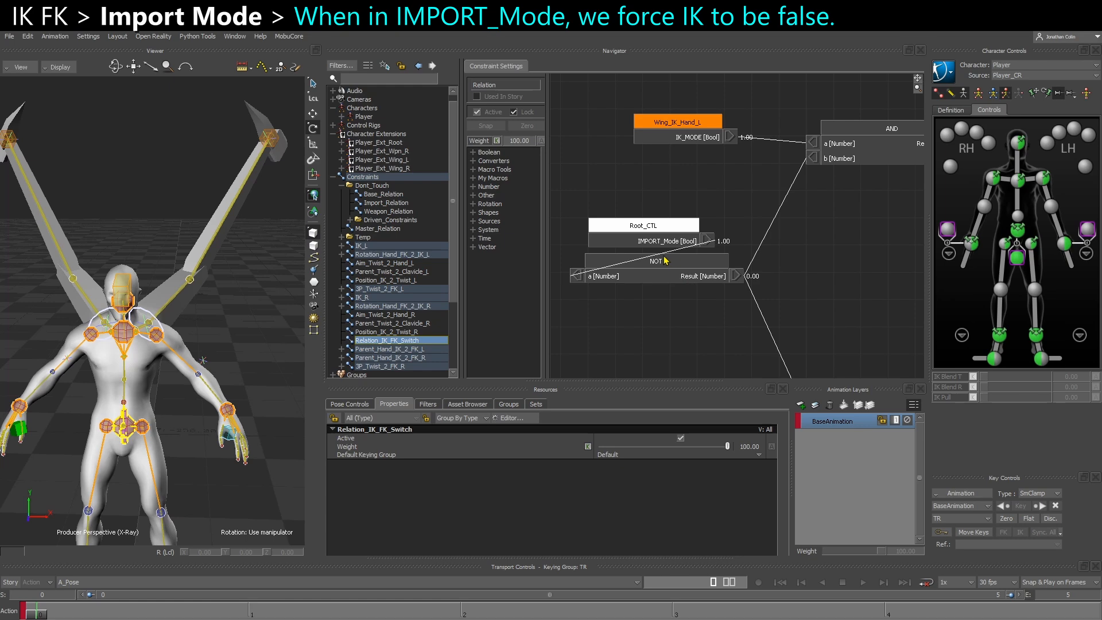
middle_click_drag(747, 278, 701, 258, "alt")
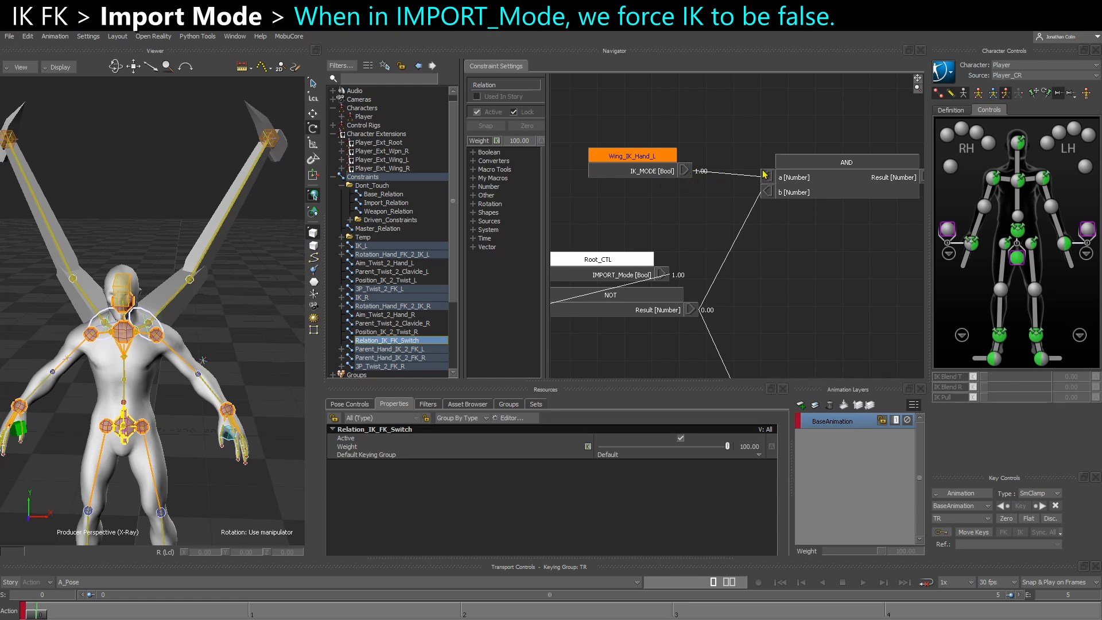
middle_click_drag(754, 234, 622, 256, "alt")
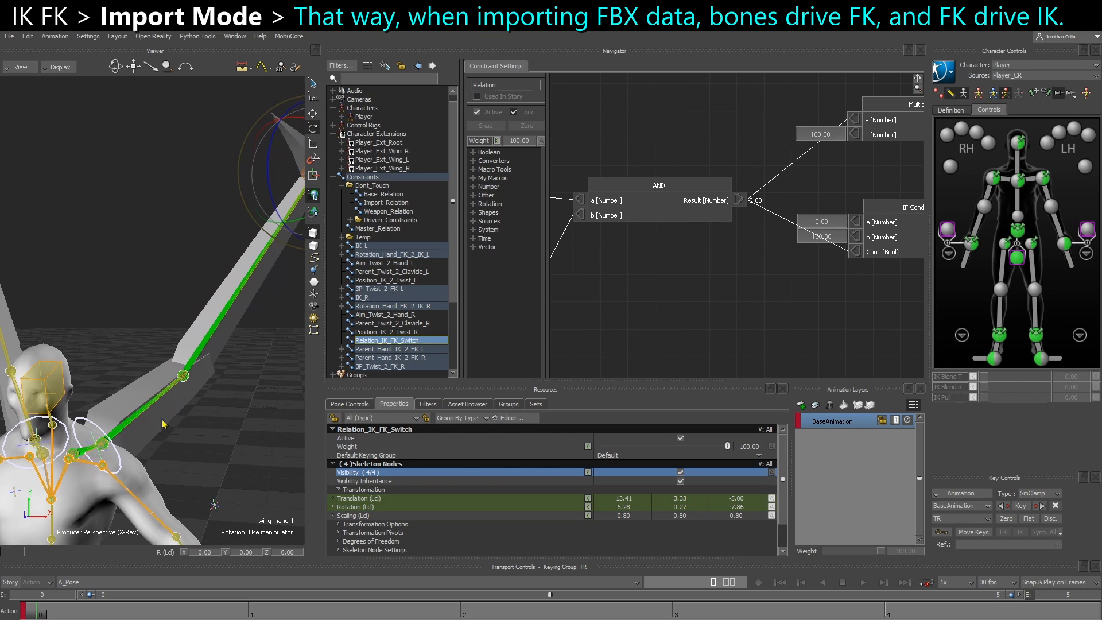
Rotate the four selected left wing bones to test that they drive the FK controllers, and undo the rotation
left_click(117, 436)
left_click_drag(117, 437, 147, 436, "alt")
key("ctrl+z")
key("ctrl+w")
left_click(234, 434)
left_click(125, 322)
key("ctrl+w")
Test-rotate the wing_upperarm_l bone to see whether the FK and IK controllers follow, and undo the rotation
left_click_drag(108, 464, 115, 460)
key("ctrl+z")
left_click_drag(212, 384, 191, 378, "alt")
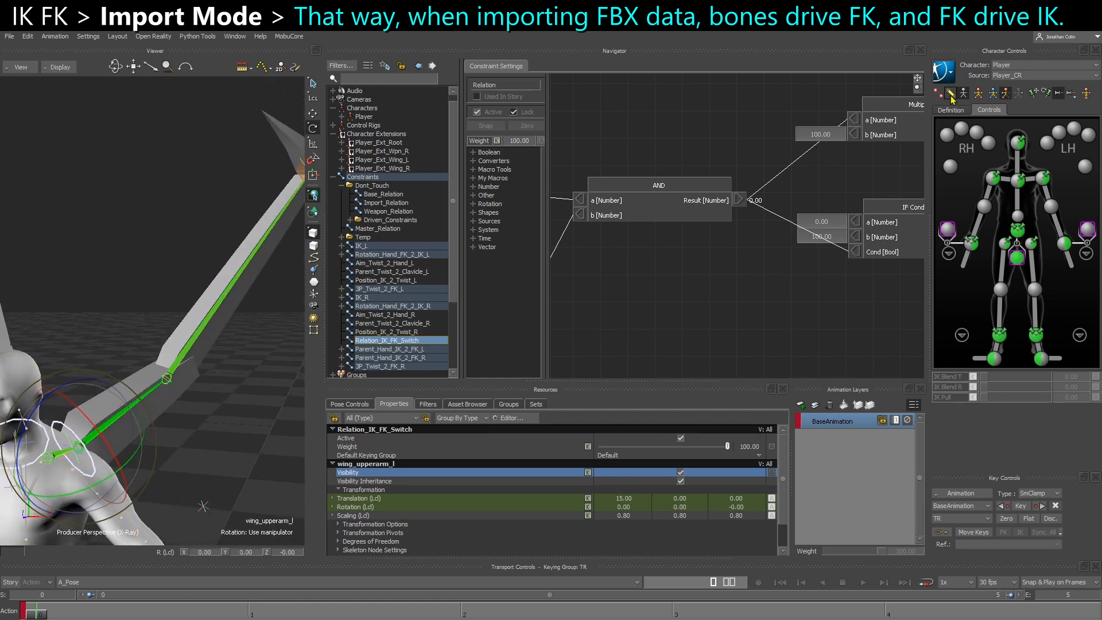
left_click_drag(205, 425, 92, 450, "alt")
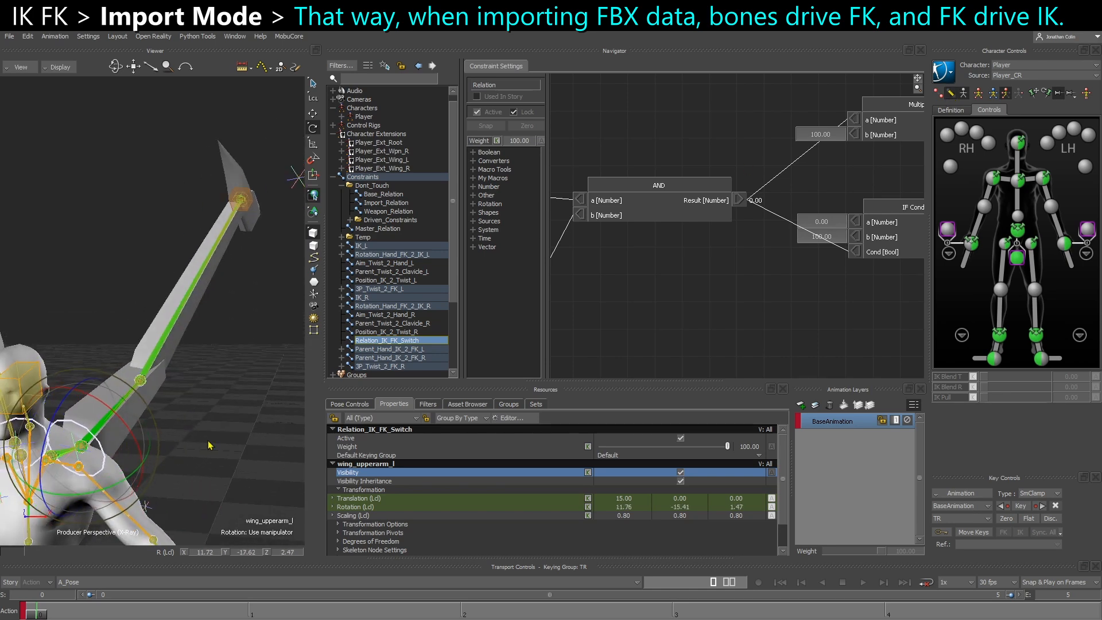
Try to rotate the CTL_UpperArm_L controller while IMPORT_Mode is on, and deselect it
left_click(81, 453)
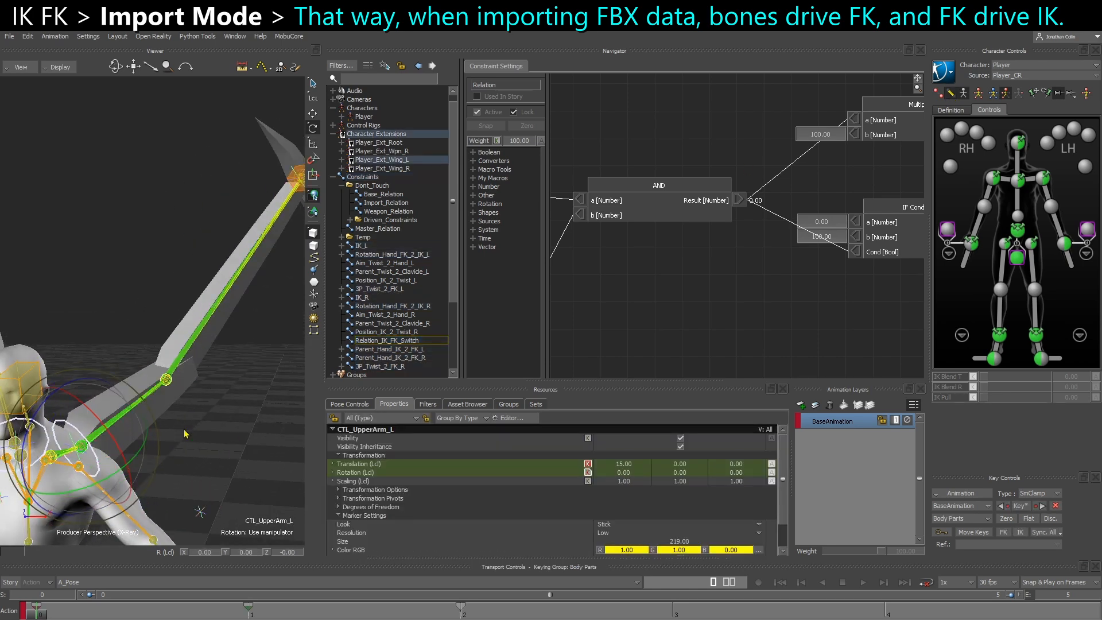
left_click(153, 443)
middle_click_drag(153, 443, 135, 453, "alt")
left_click(65, 462)
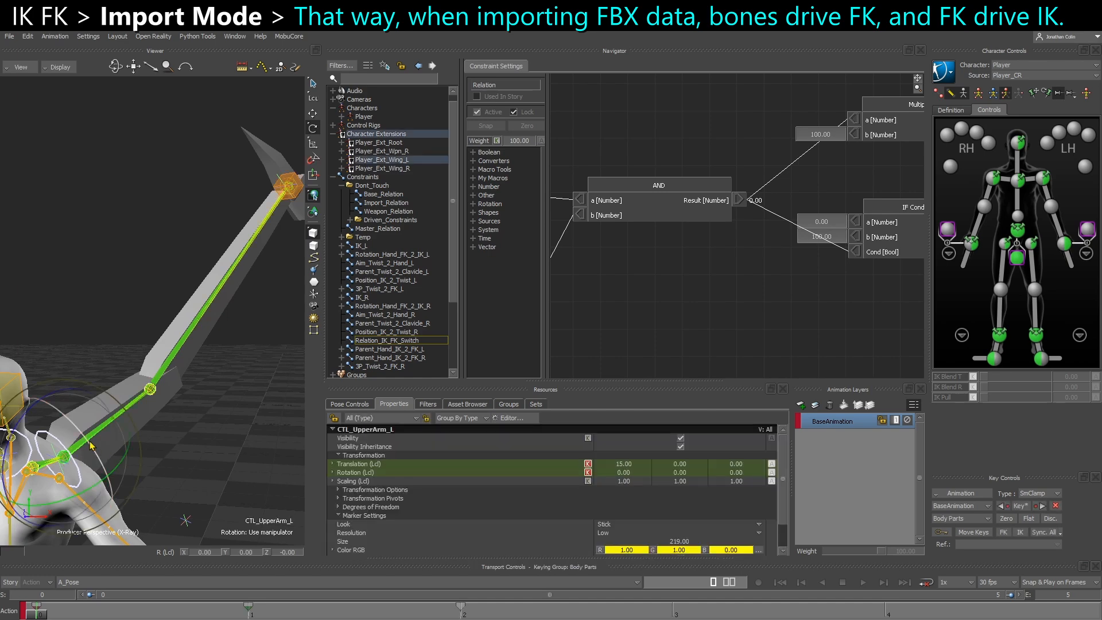
left_click(240, 401)
Rotate the wing_upperarm_l bone once more to check the left wing controllers, and undo the rotation
left_click_drag(240, 401, 201, 416, "alt")
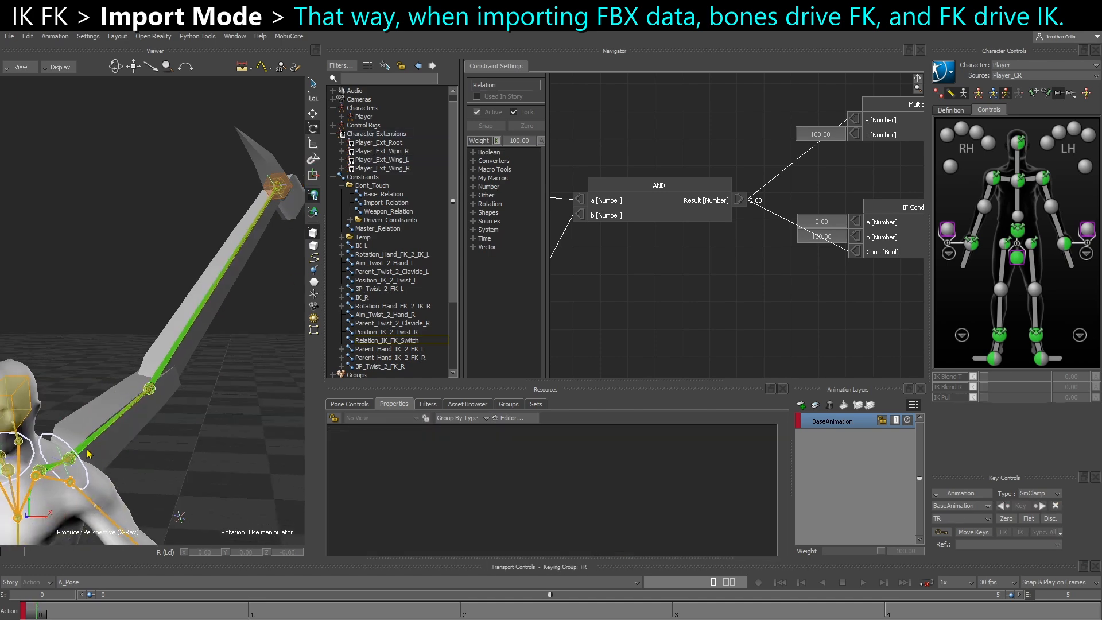
left_click(82, 464)
mouse_move(82, 464)
left_mouse_down("alt")
mouse_move(86, 455)
mouse_move(62, 481)
mouse_move(80, 453)
left_mouse_up("alt")
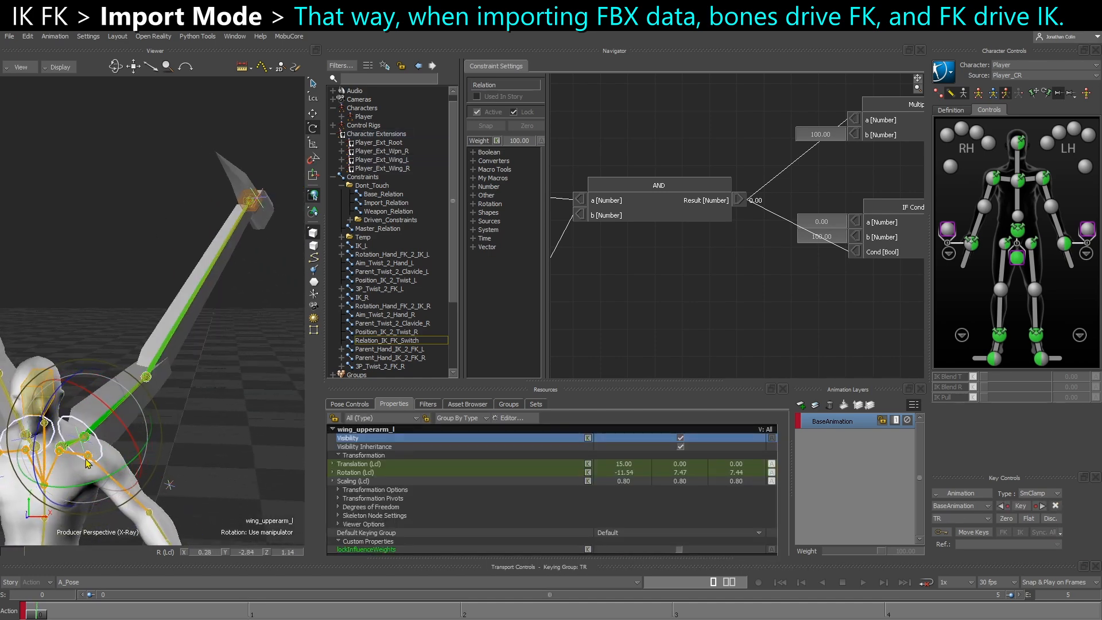
key("ctrl+z")
Rotate the wing_lowerarm_l bone to test the left wing controllers, undo the rotation, and deselect the bone
left_click(171, 368)
left_click(170, 368)
left_click_drag(103, 374, 138, 380)
key("ctrl+z")
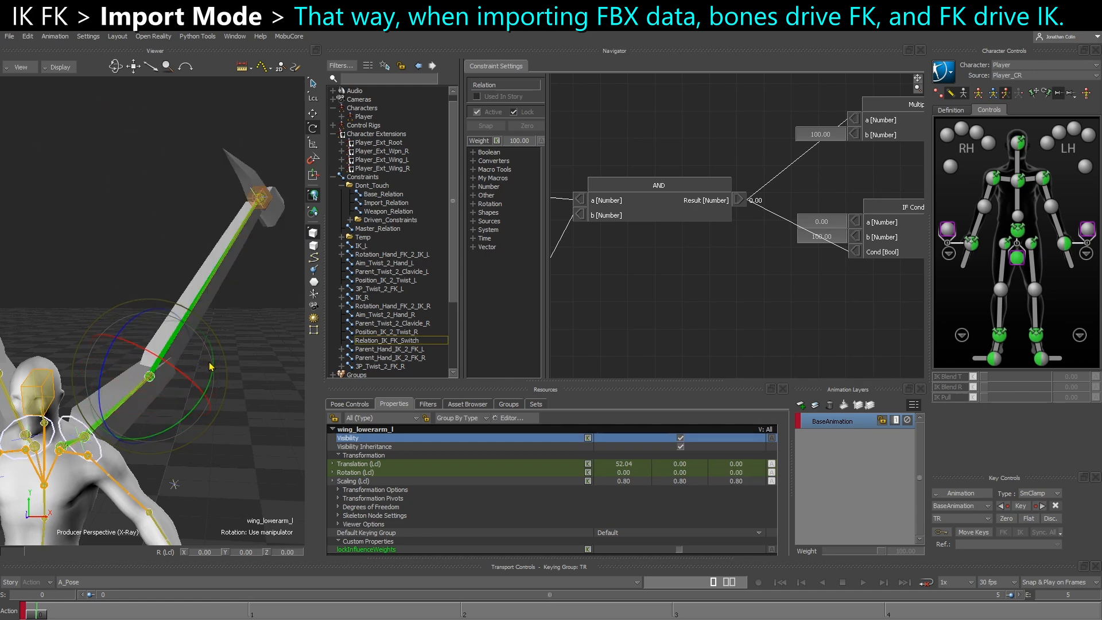
left_click(213, 442)
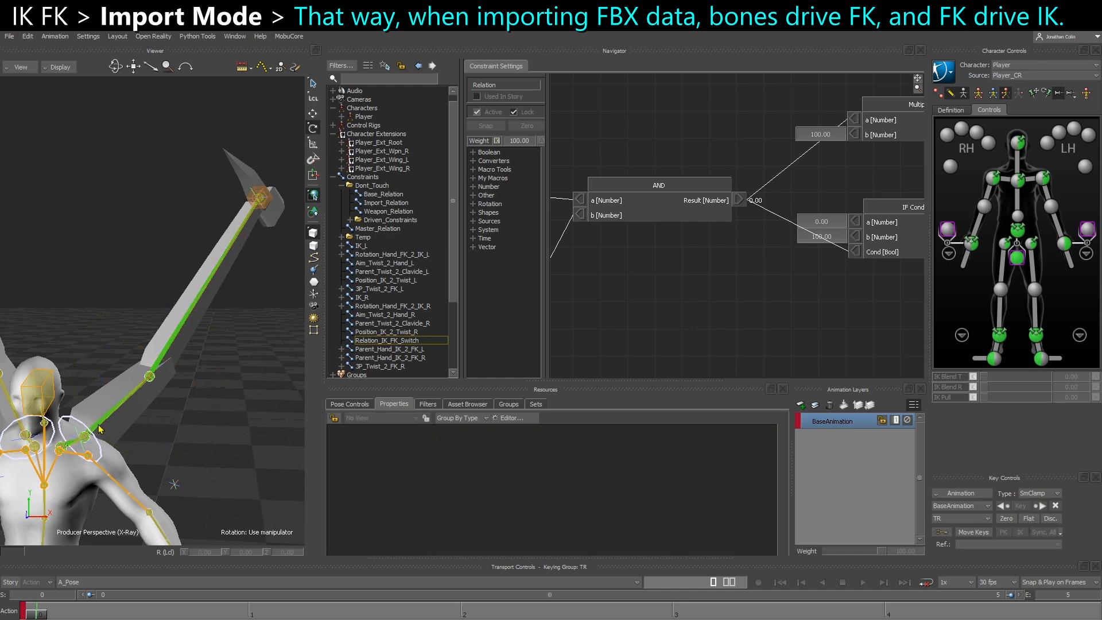
key("ctrl+w")
key("ctrl+w")
Turn off IMPORT_Mode on the Root_CTL node in Master_Relation
left_click(388, 368)
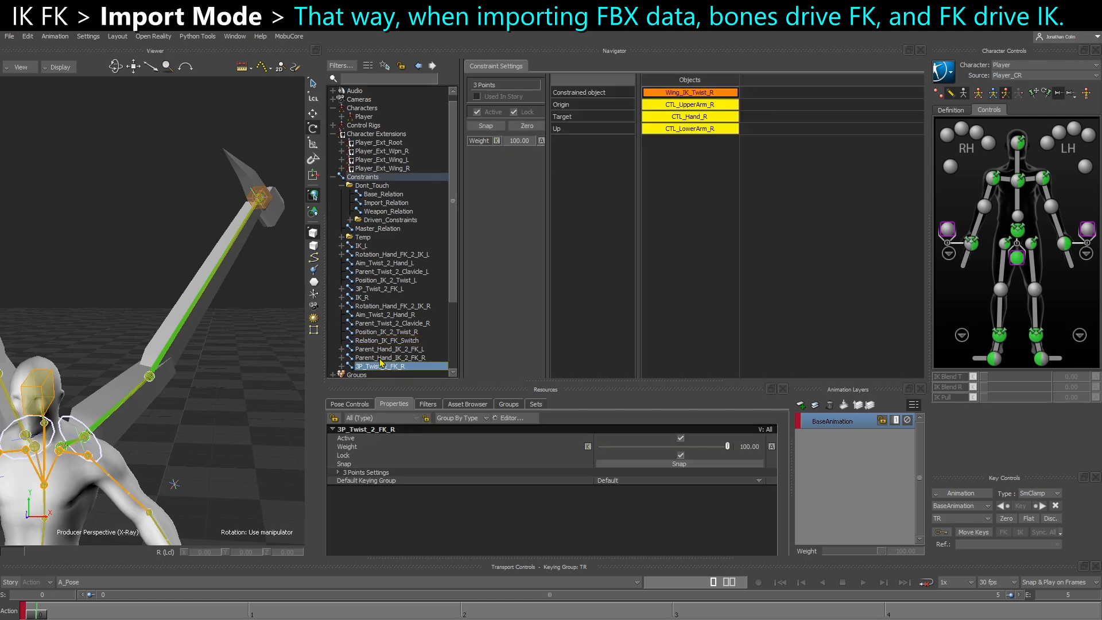
left_click(379, 229)
middle_click_drag(555, 262, 615, 327)
left_click(660, 328)
middle_click_drag(675, 184, 675, 193)
left_click(672, 160)
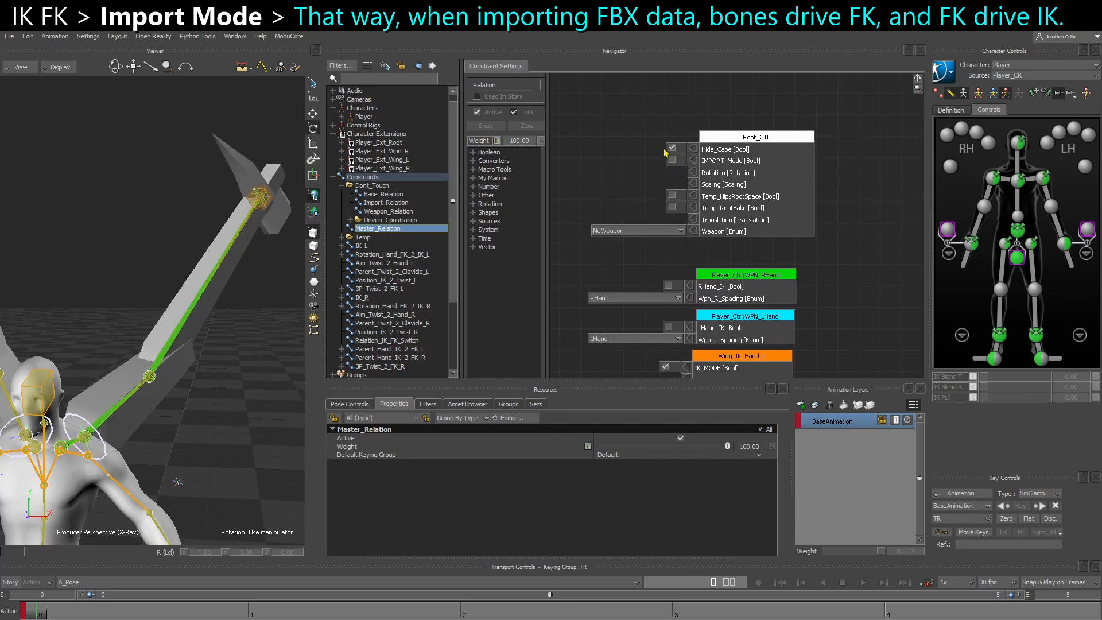
Select the CTL_UpperArm_L controller and examine the members of the Player_Ext_Wing_L character extension
scroll(178, 357, "down", 2)
left_click_drag(178, 356, 140, 332, "alt")
scroll(178, 332, "down", 2)
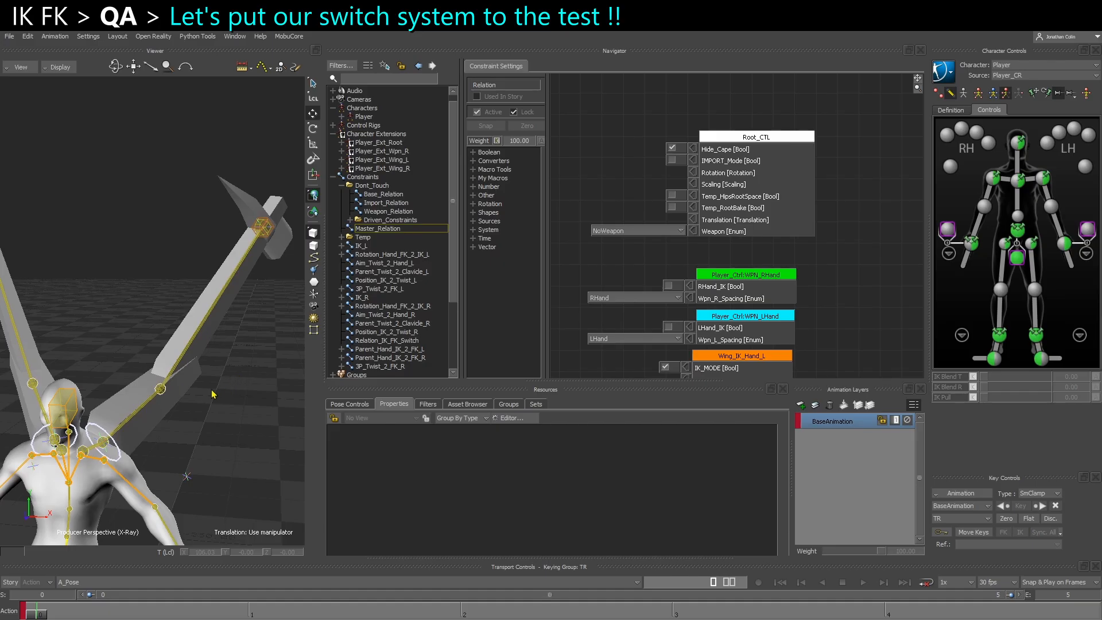
left_click_drag(212, 391, 202, 418, "alt")
left_click(167, 421)
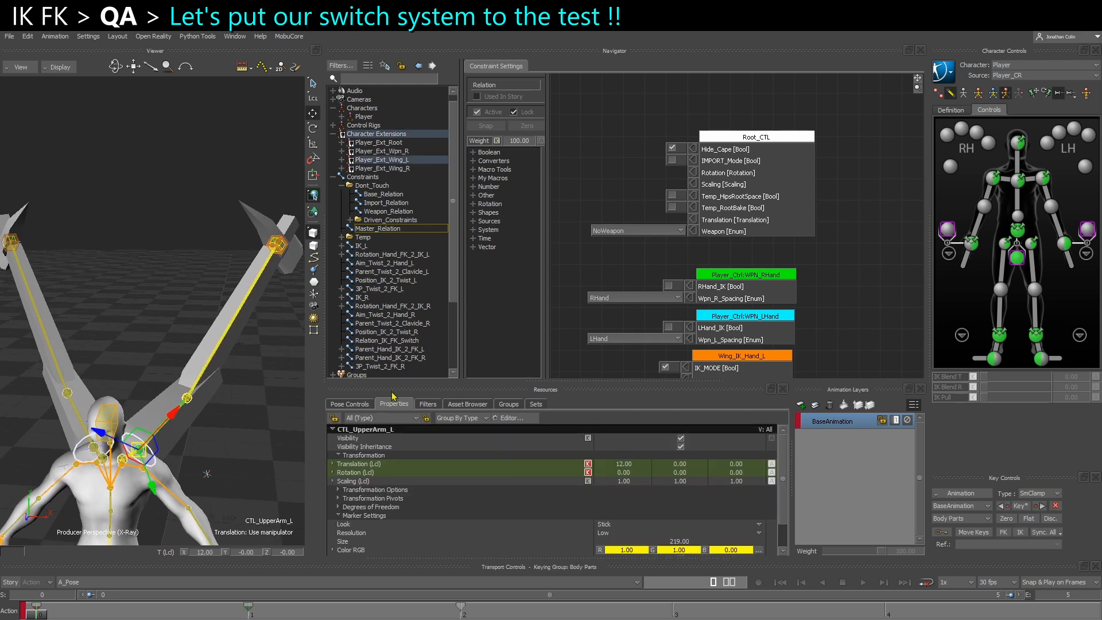
left_click(361, 405)
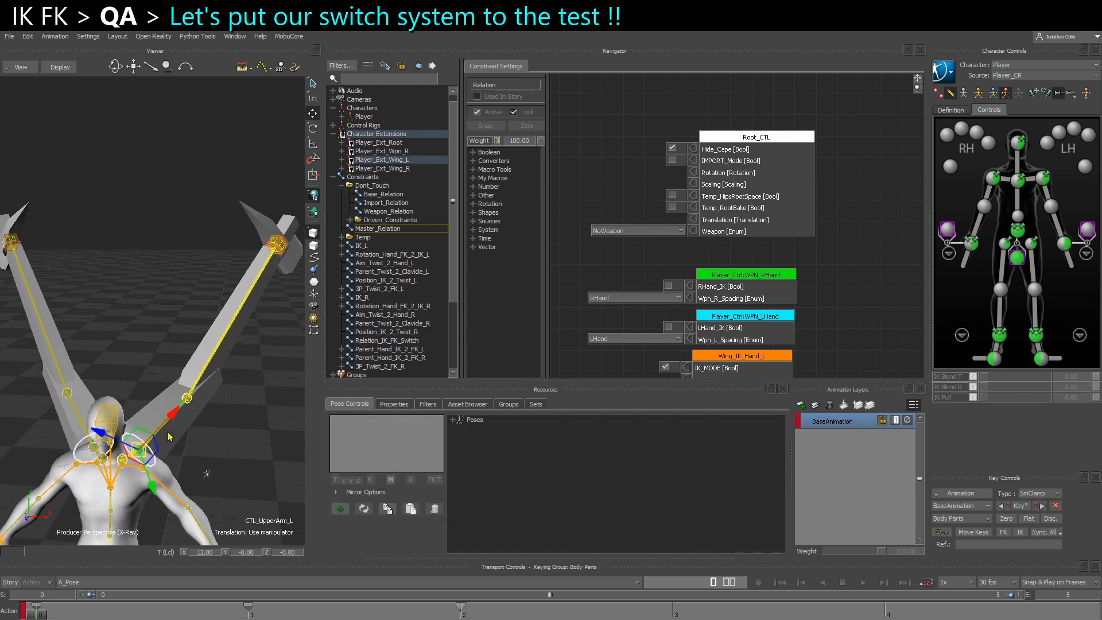
left_click(342, 160)
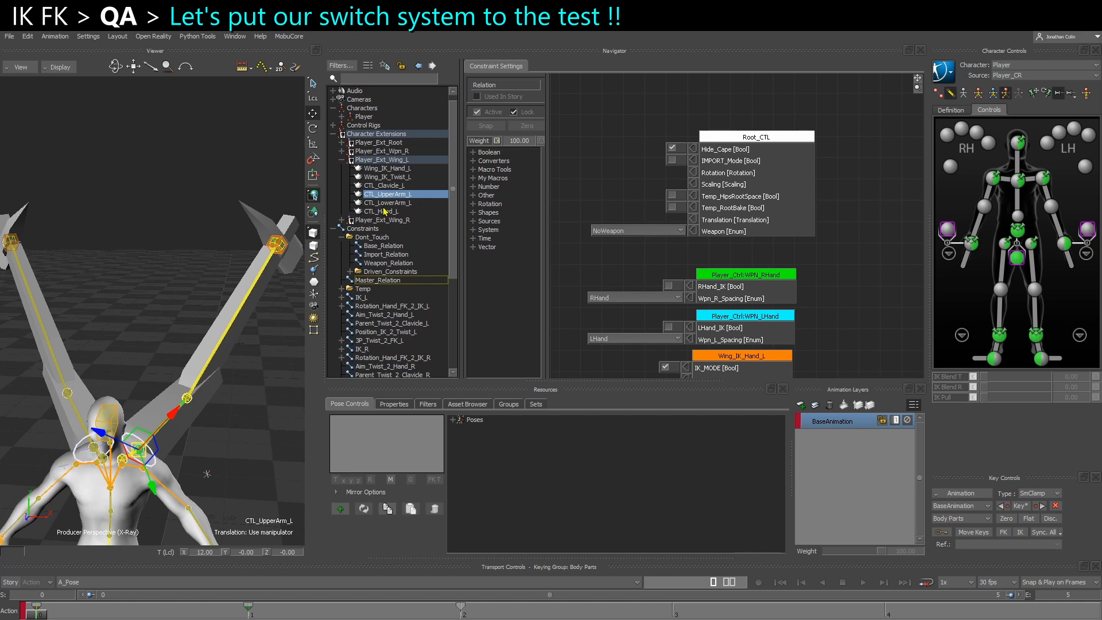
left_click(341, 160)
Move the Wing_IK_Hand_L controller at frame 3 to pose the left wing in IK
key("e")
left_click_drag(707, 356, 700, 229)
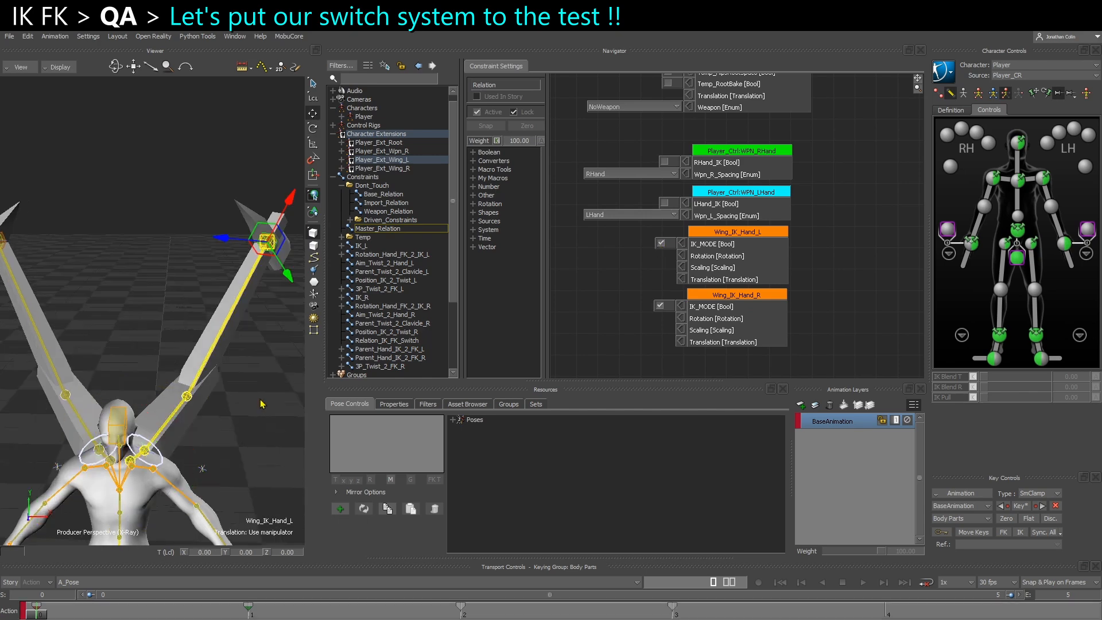
left_click(674, 613)
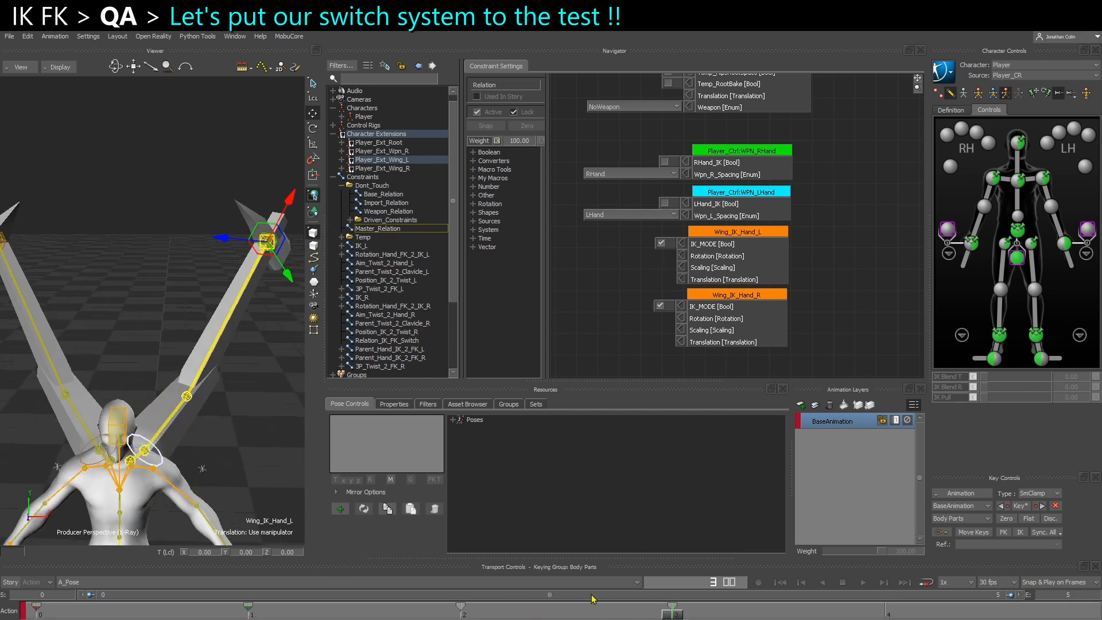
left_click_drag(242, 288, 236, 280, "ctrl+shift")
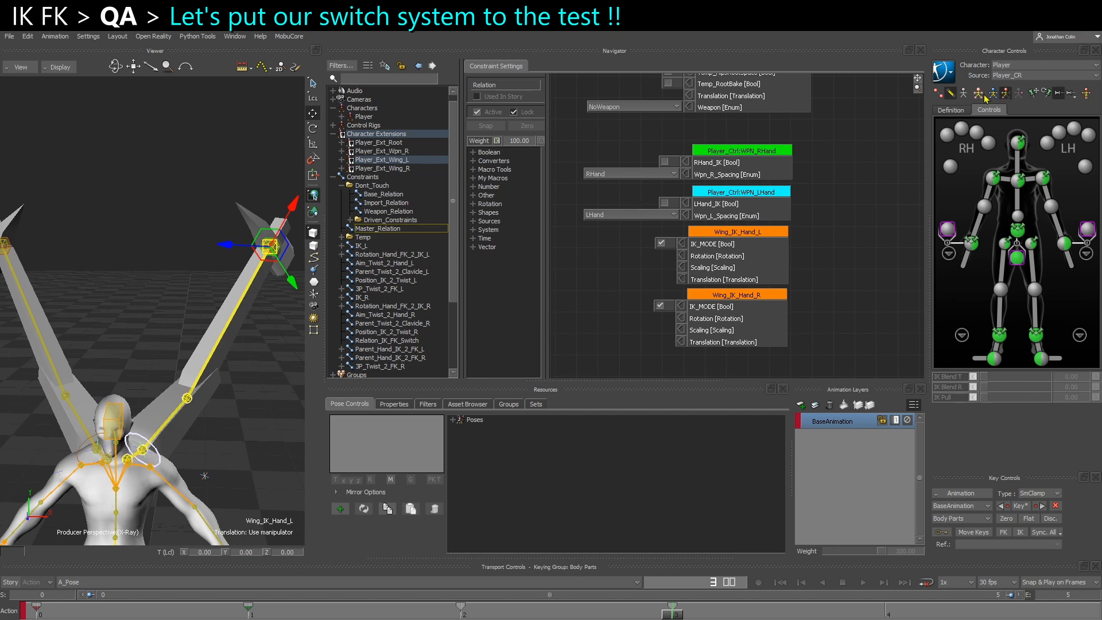
left_click_drag(270, 248, 258, 372)
key("r")
left_click(258, 372)
Rotate the Wing_IK_Twist_L controller to about -23 in X at frame 3, and deselect it
left_click(138, 460)
left_click_drag(139, 459, 158, 404, "ctrl+shift")
mouse_move(158, 405)
left_mouse_down("ctrl+shift")
mouse_move(217, 427)
mouse_move(145, 411)
mouse_move(196, 437)
mouse_move(150, 411)
left_mouse_up("ctrl+shift")
left_click(198, 248)
left_click_drag(196, 244, 181, 436)
left_click(147, 461)
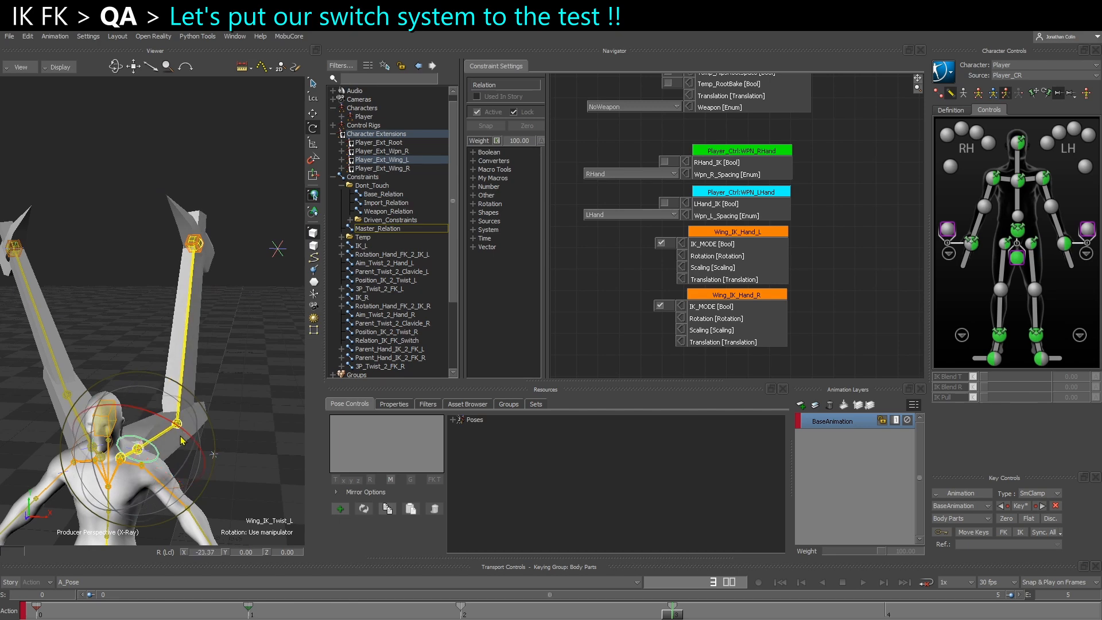
left_click(224, 373)
Rotate Wing_IK_Twist_L to about -27 in X and key the pose at frame 3
scroll(221, 379, "up", 1)
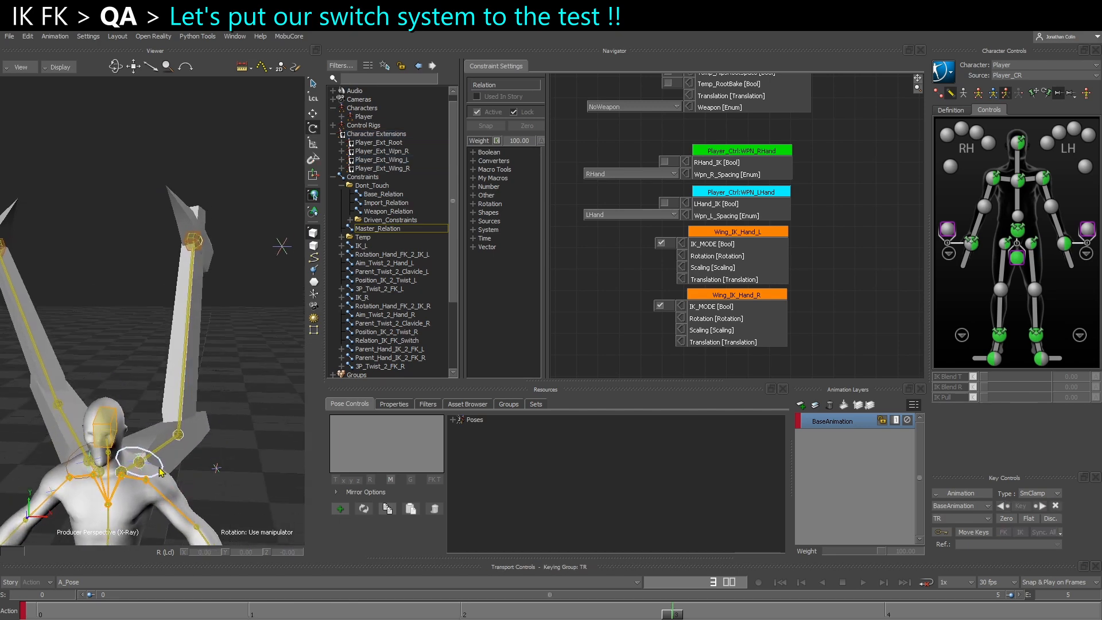
left_click(170, 462)
left_click_drag(169, 455, 167, 451)
left_click_drag(167, 452, 175, 452, "alt")
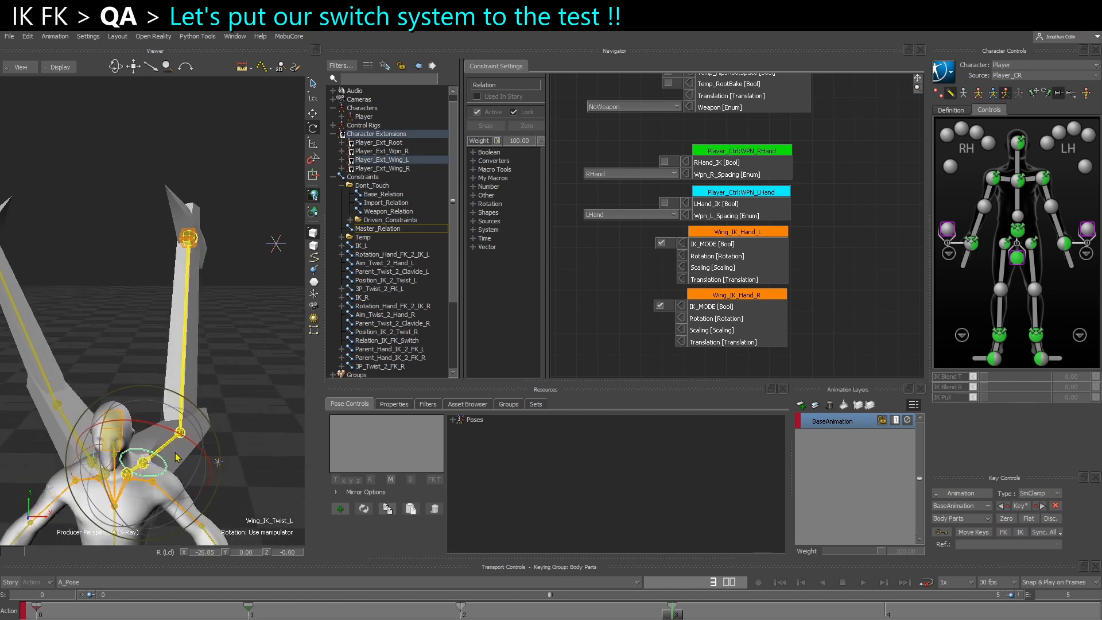
left_click(1020, 508)
left_click_drag(248, 372, 249, 384, "alt")
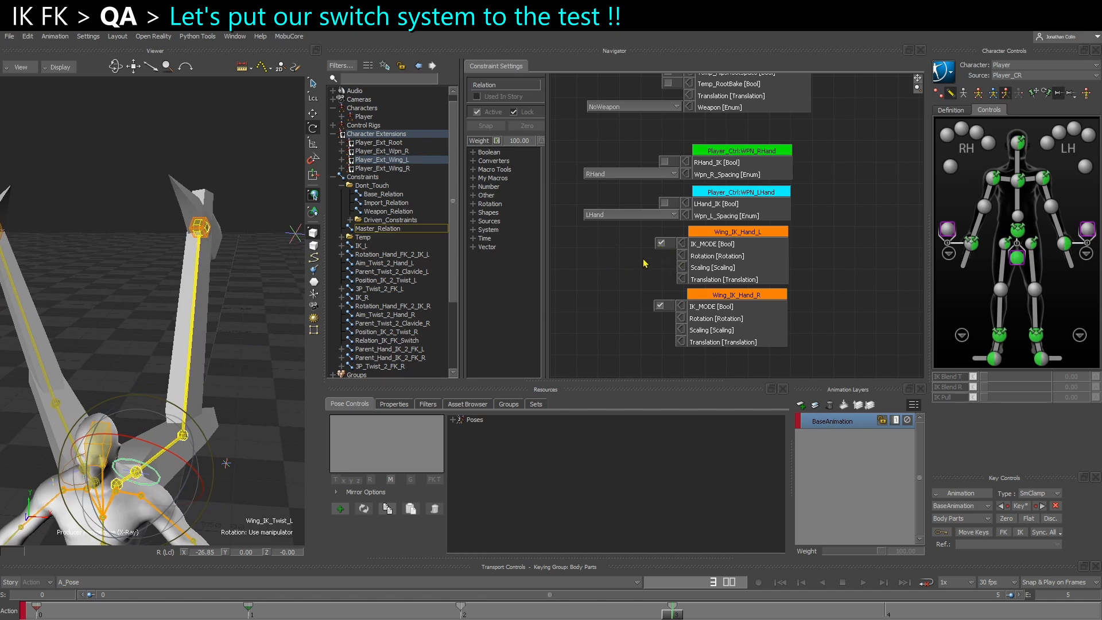
Toggle IK_MODE on Wing_IK_Hand_L off and on several times to compare the left wing's IK and FK poses
left_click(660, 244)
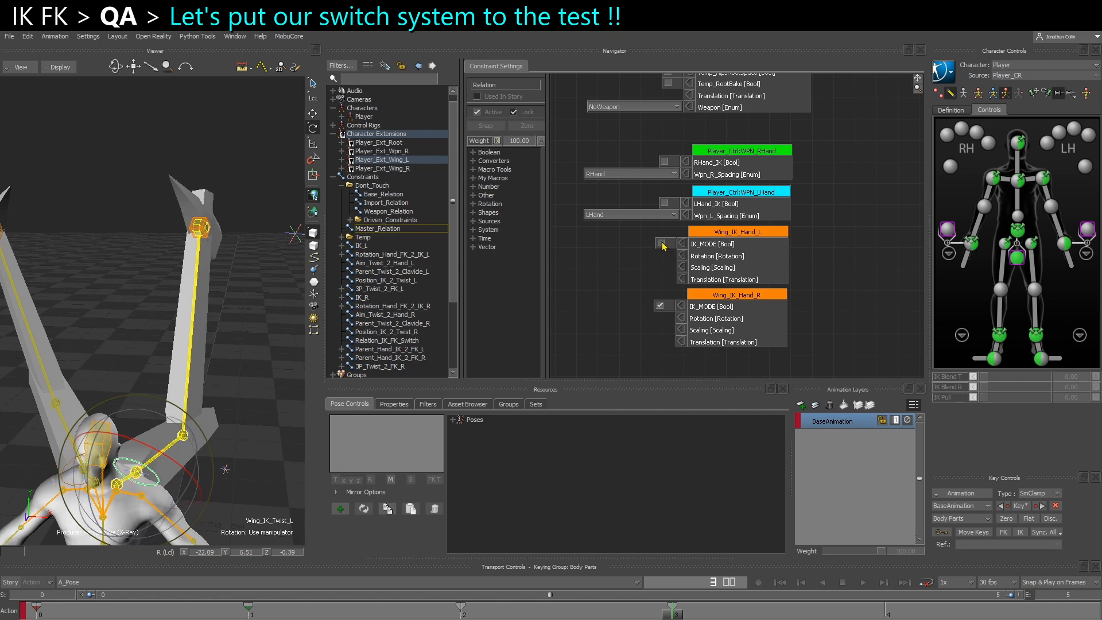
left_click(660, 243)
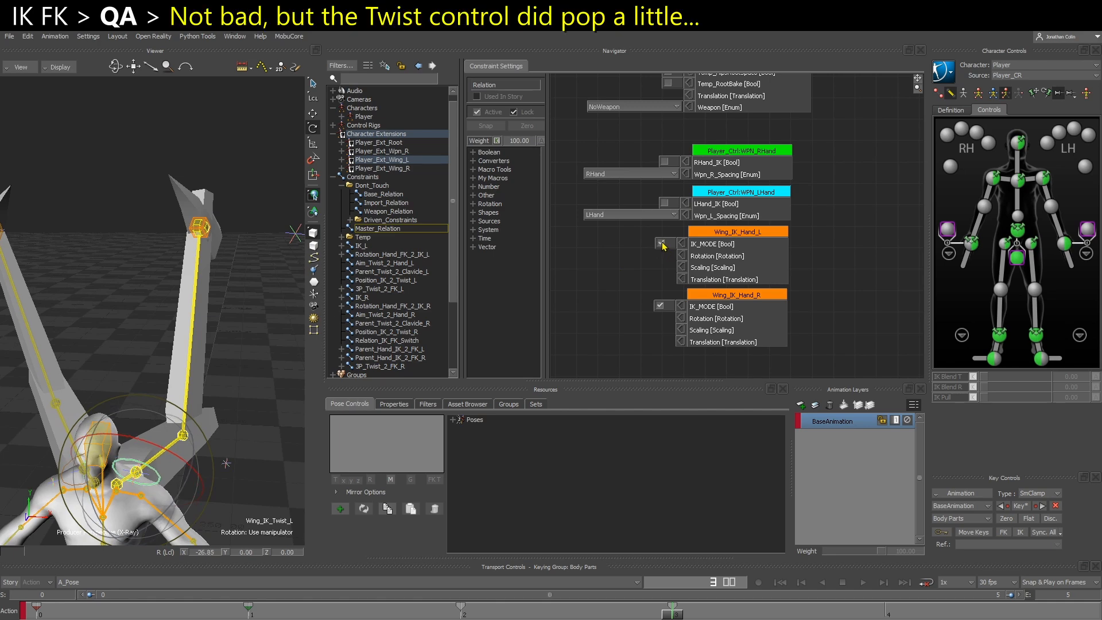
left_click(661, 244)
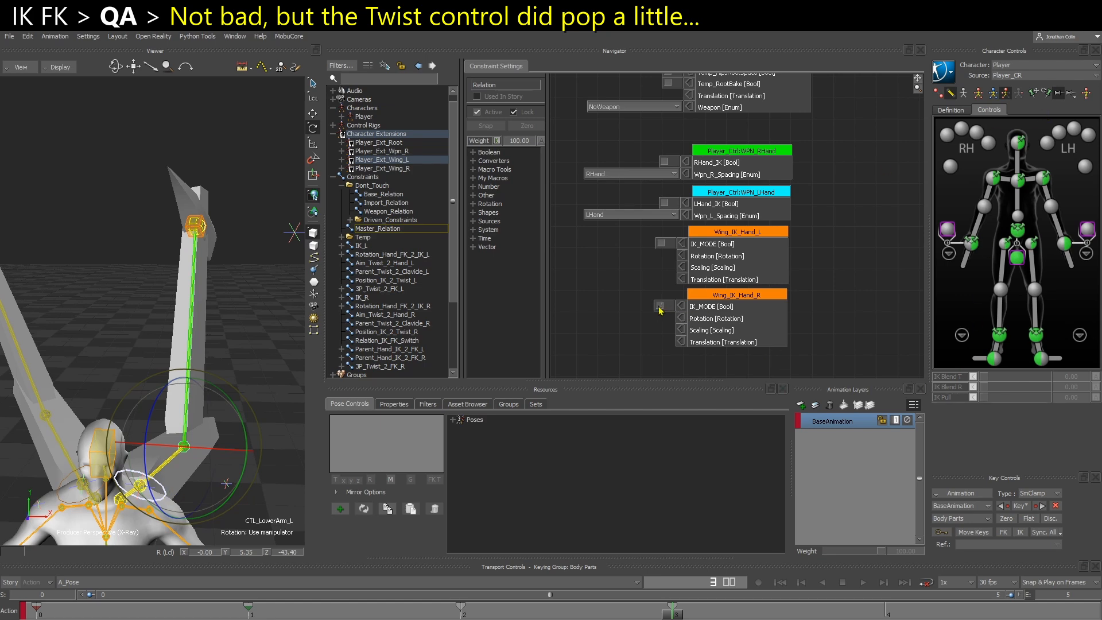
left_click(661, 243)
left_click_drag(104, 349, 168, 418, "alt")
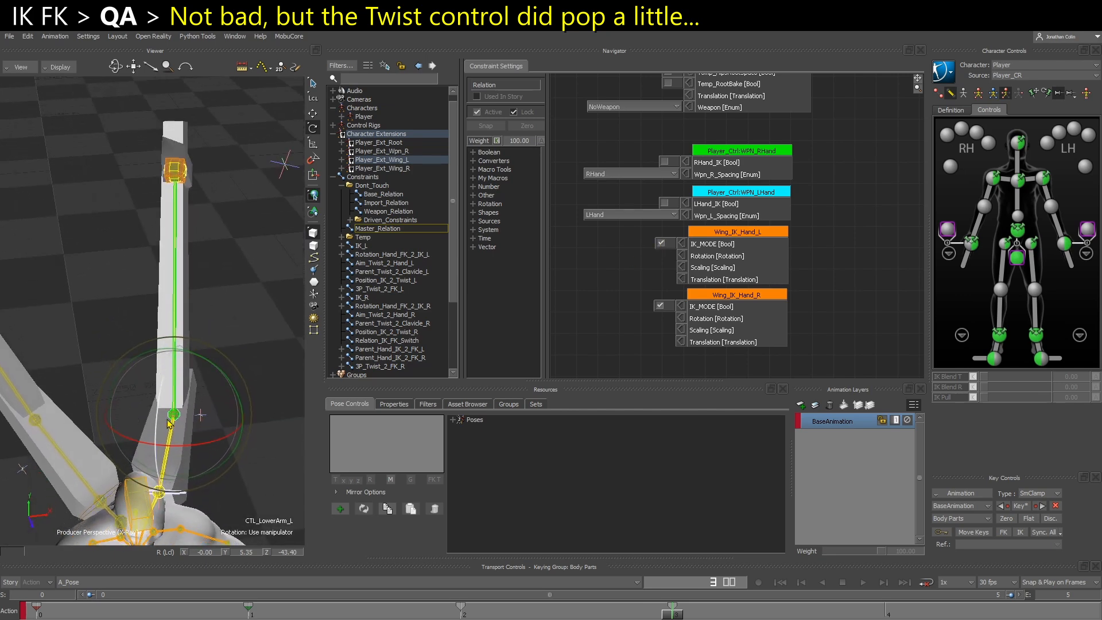
middle_click_drag(167, 417, 168, 399, "alt")
left_click_drag(168, 398, 146, 392, "alt")
left_click(661, 244)
left_click(661, 243)
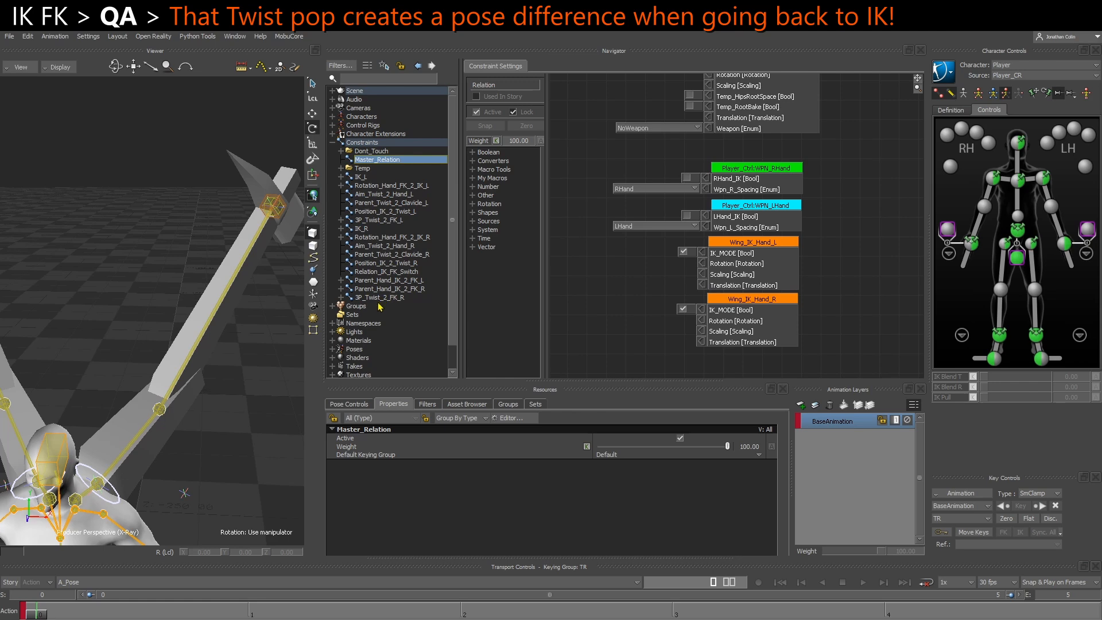
Turn on IK_MODE on Wing_IK_Hand_L and move that controller at frame 0 to bend the left wing
scroll(379, 304, "down", 1)
mouse_move(186, 342)
left_mouse_down("ctrl+shift")
mouse_move(197, 319)
mouse_move(197, 330)
left_mouse_up("ctrl+shift")
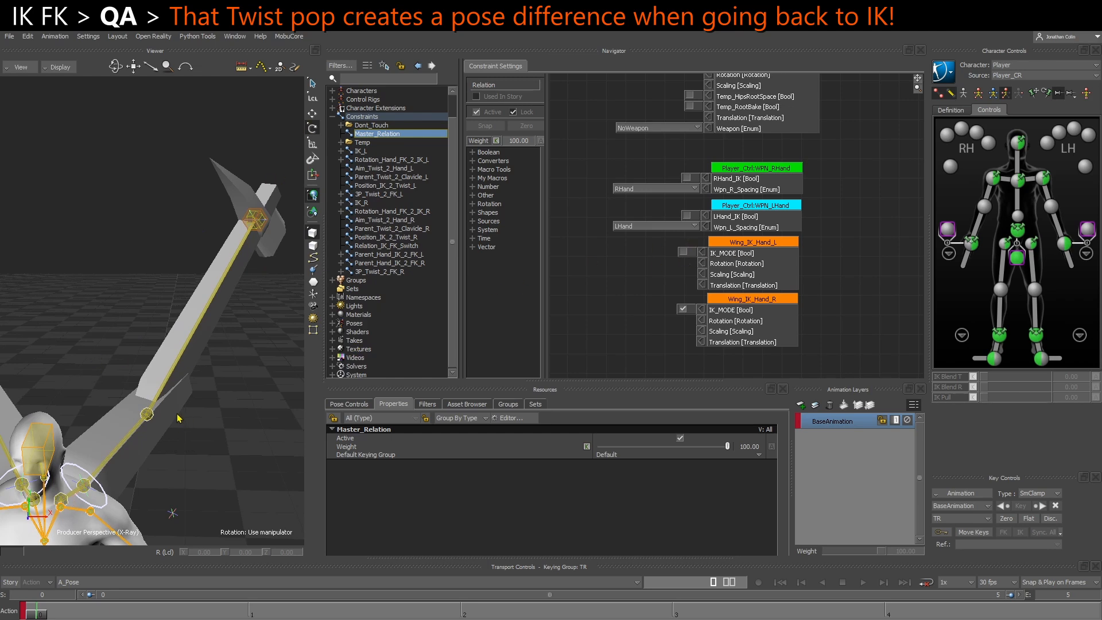
left_click_drag(182, 419, 174, 400, "ctrl+shift")
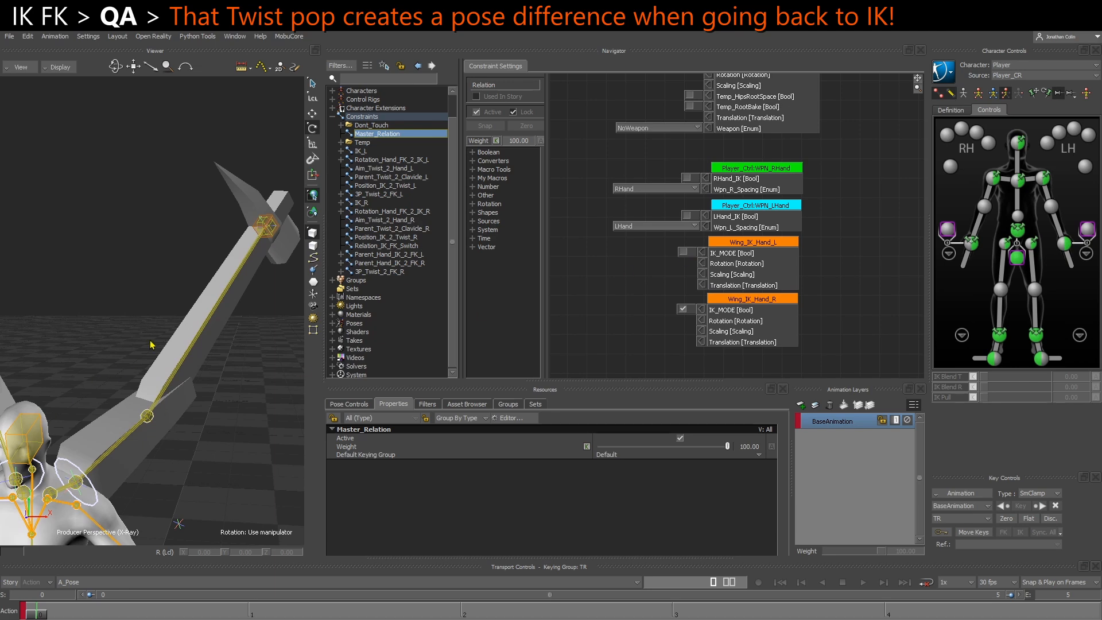
left_click(276, 237)
key("t")
left_click(682, 254)
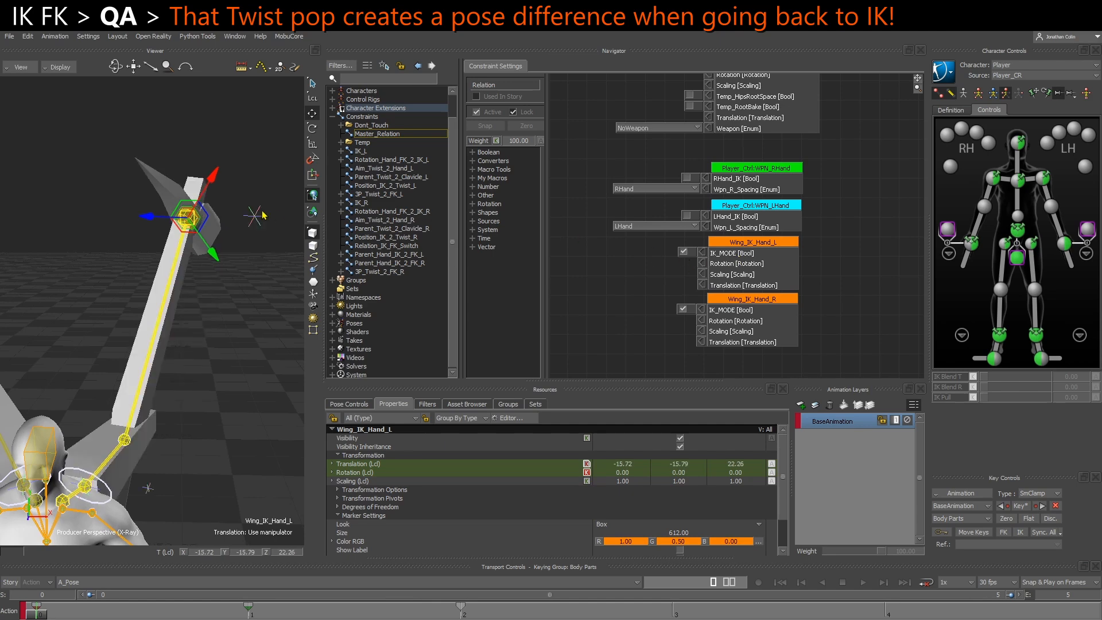
left_click_drag(187, 216, 187, 213)
left_click_drag(191, 221, 208, 254, "ctrl+shift")
mouse_move(168, 201)
left_mouse_down()
mouse_move(130, 210)
mouse_move(204, 220)
mouse_move(177, 207)
left_mouse_up()
Rotate Wing_IK_Twist_L to about -35 in X at frame 0, and rotate it further at frame 3
left_click(129, 502)
key("r")
left_click_drag(144, 496, 148, 446)
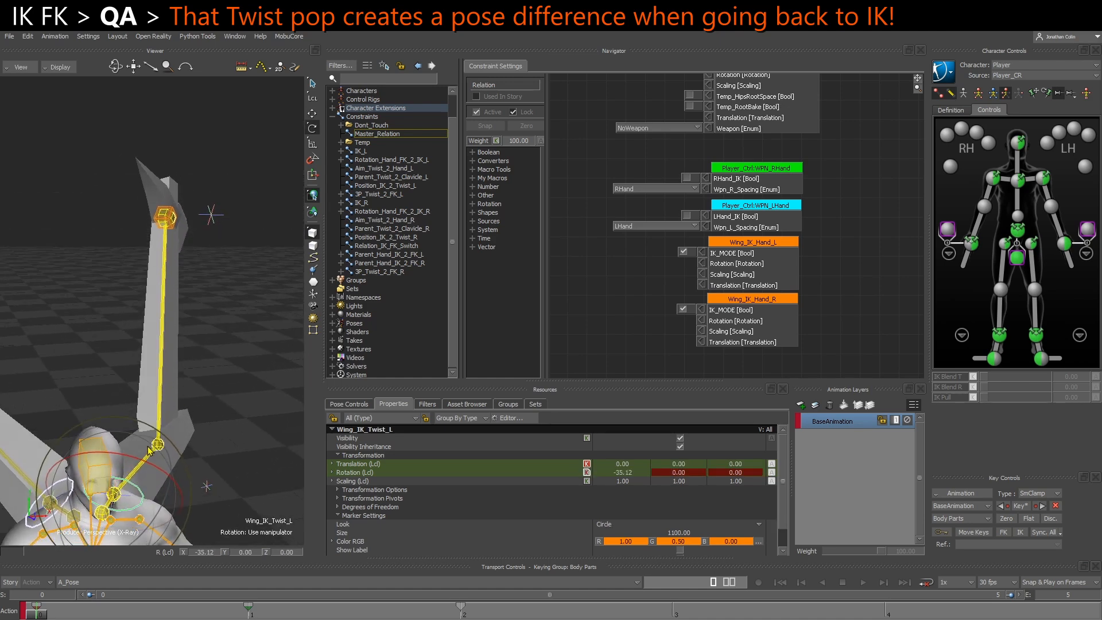
left_click(672, 613)
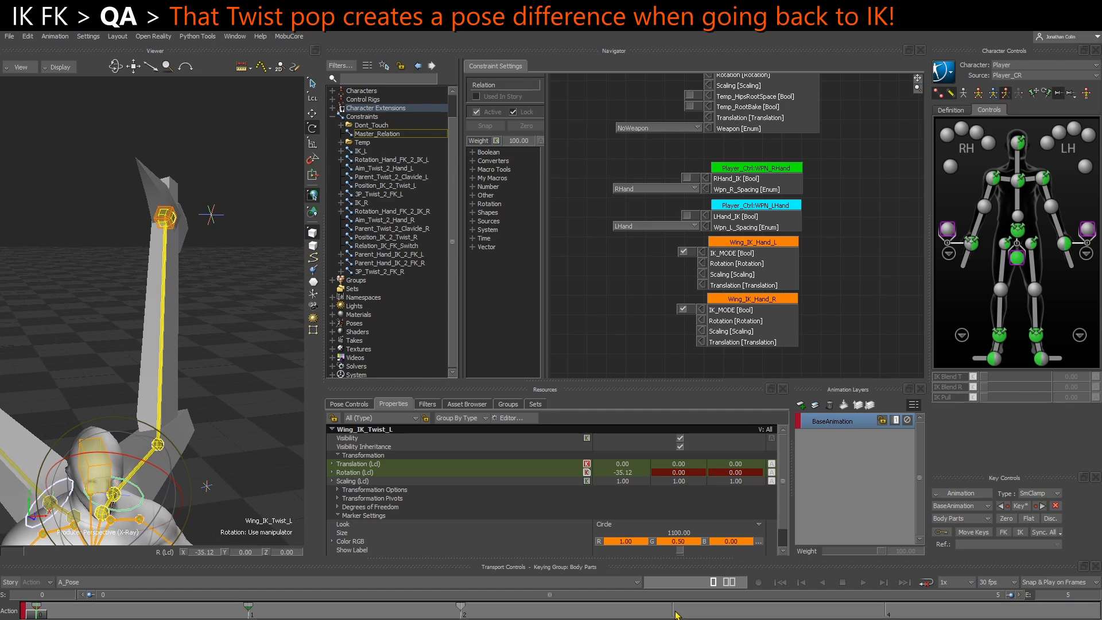
left_click_drag(141, 461, 146, 442)
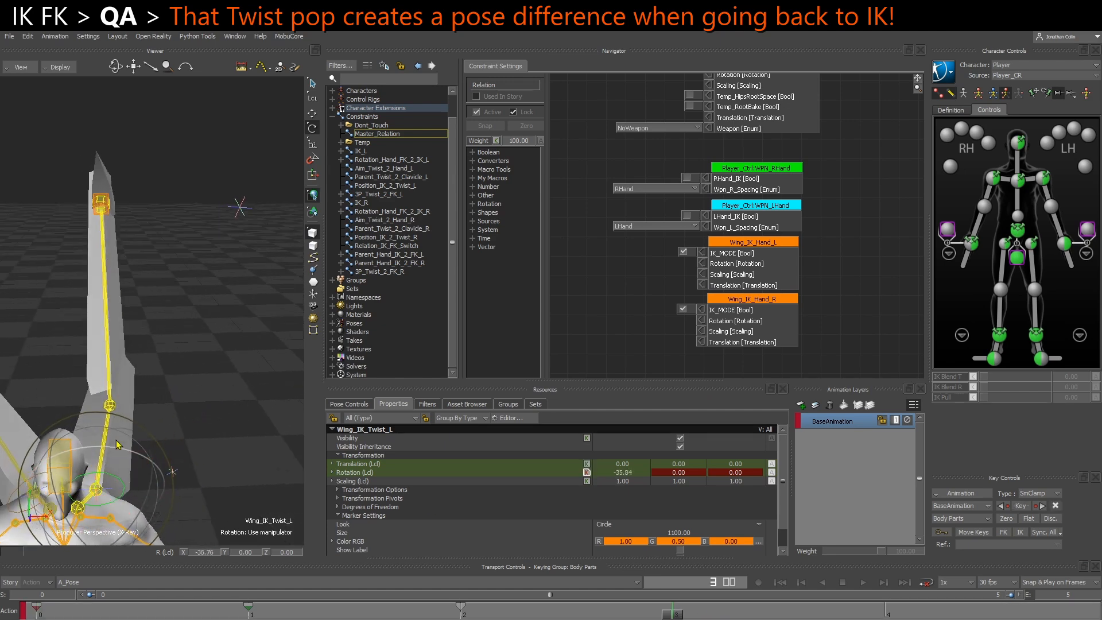
Move Wing_IK_Hand_L to about -13, -7, 50 at frame 3 and key it
left_click(107, 212)
key("t")
left_click_drag(104, 205, 141, 213)
left_click_drag(163, 264, 203, 331, "ctrl+shift")
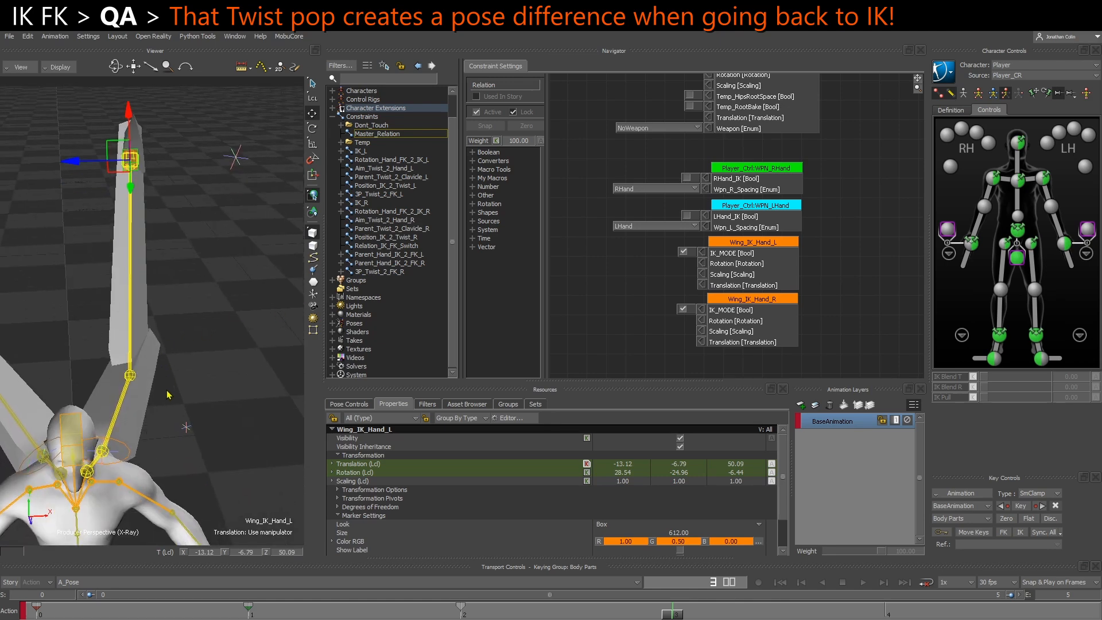
key("k")
left_click_drag(161, 407, 188, 423, "ctrl+shift")
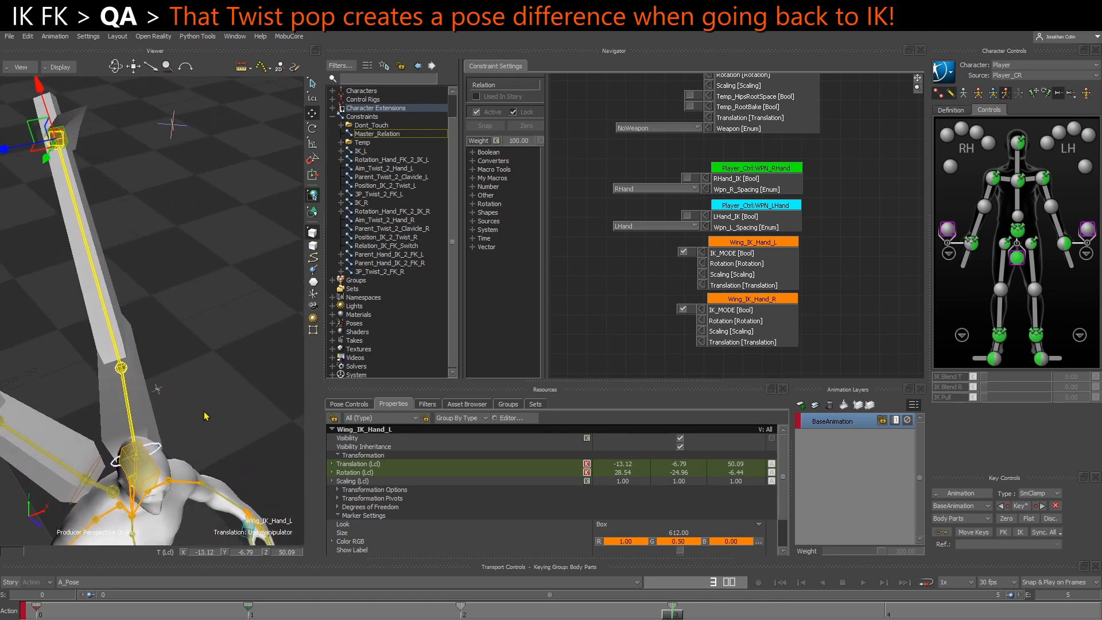
Turn off IK_MODE on Wing_IK_Hand_L and select Wing_IK_Twist_L to examine its rotation in FK
left_click(683, 252)
left_click_drag(119, 427, 111, 472, "ctrl+shift")
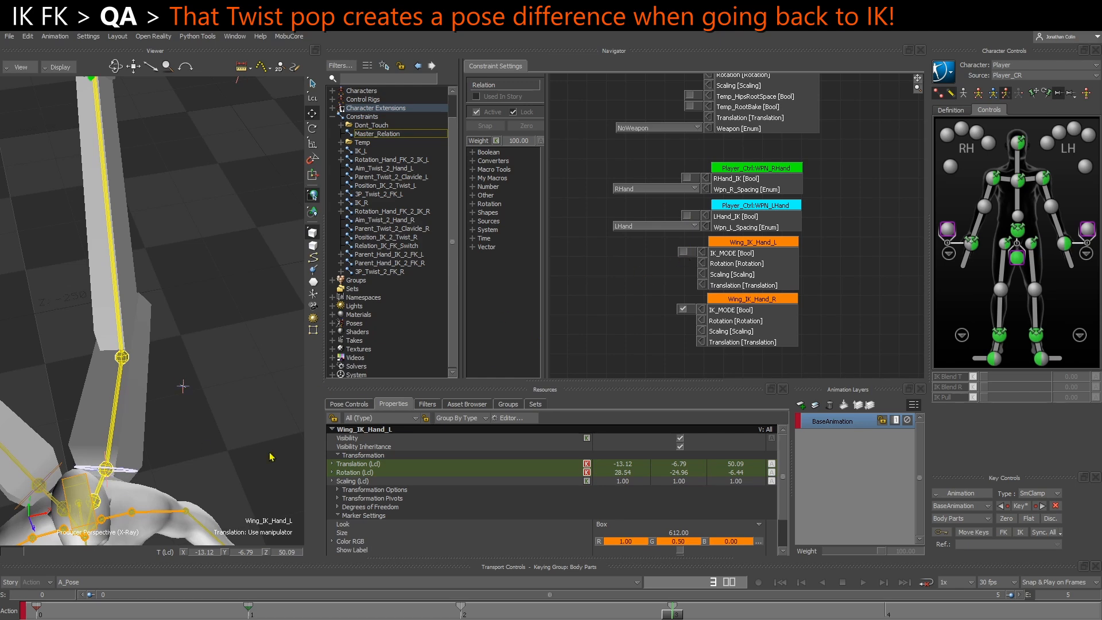
left_click(112, 467)
left_click_drag(163, 430, 166, 409, "ctrl+shift")
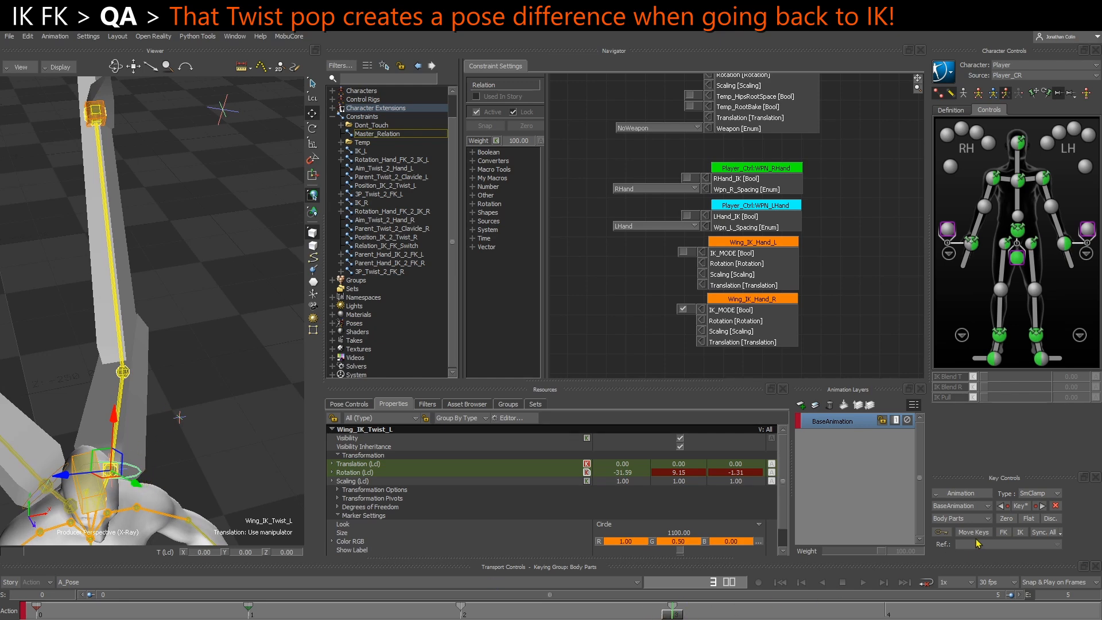
Toggle IK_MODE on Wing_IK_Hand_L repeatedly to compare the rotation of Wing_IK_Twist_L in IK and FK
left_click(684, 253)
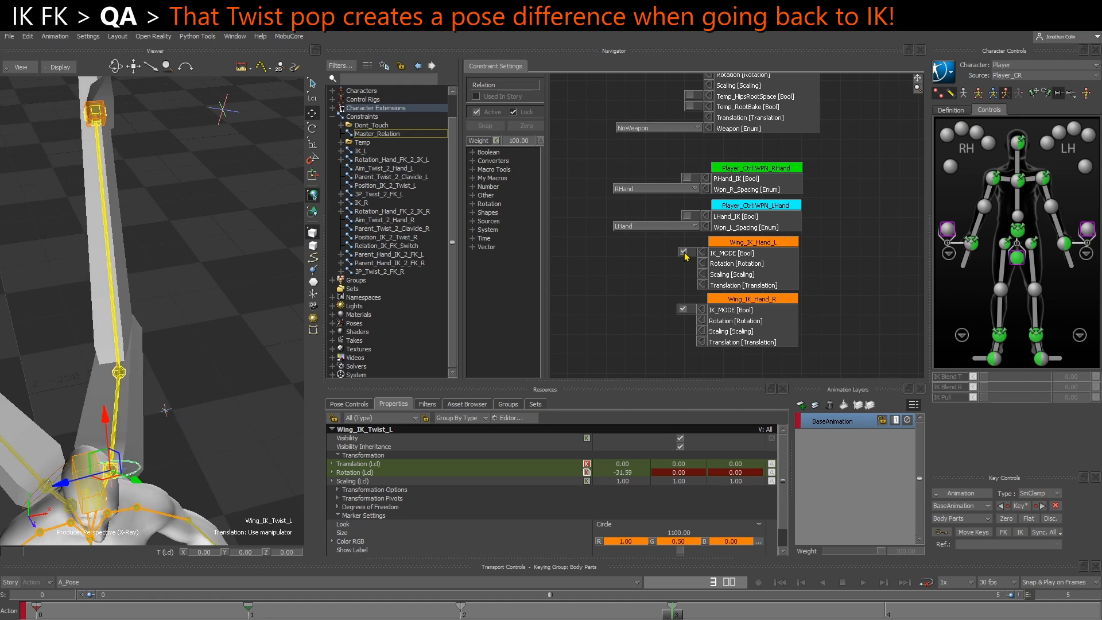
left_click(683, 252)
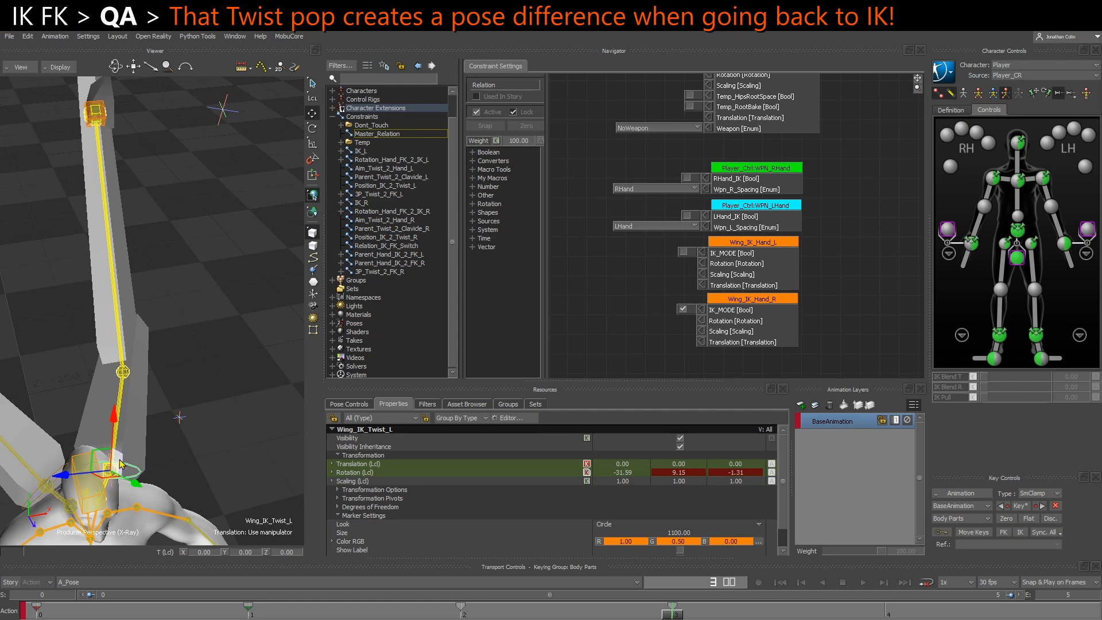
left_click(684, 255)
left_click(685, 255)
left_click_drag(194, 469, 180, 458, "ctrl+shift")
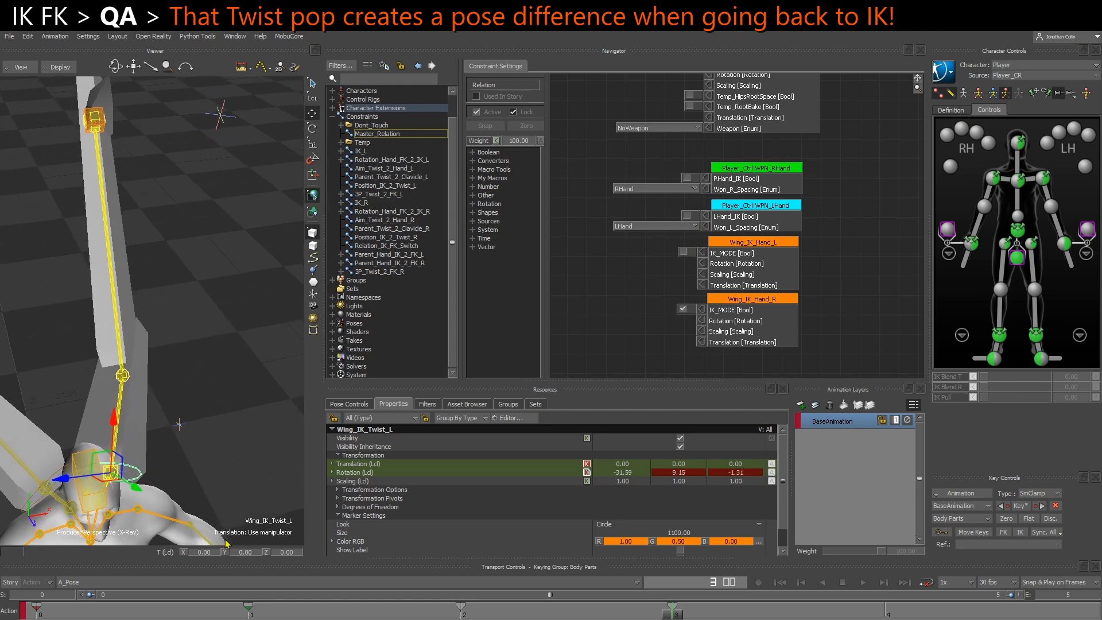
left_click(686, 254)
left_click(685, 252)
Select the Aim_Twist_2_Hand_L constraint and examine its Rotation Offset property, and deselect it
left_click_drag(68, 362, 112, 397, "ctrl")
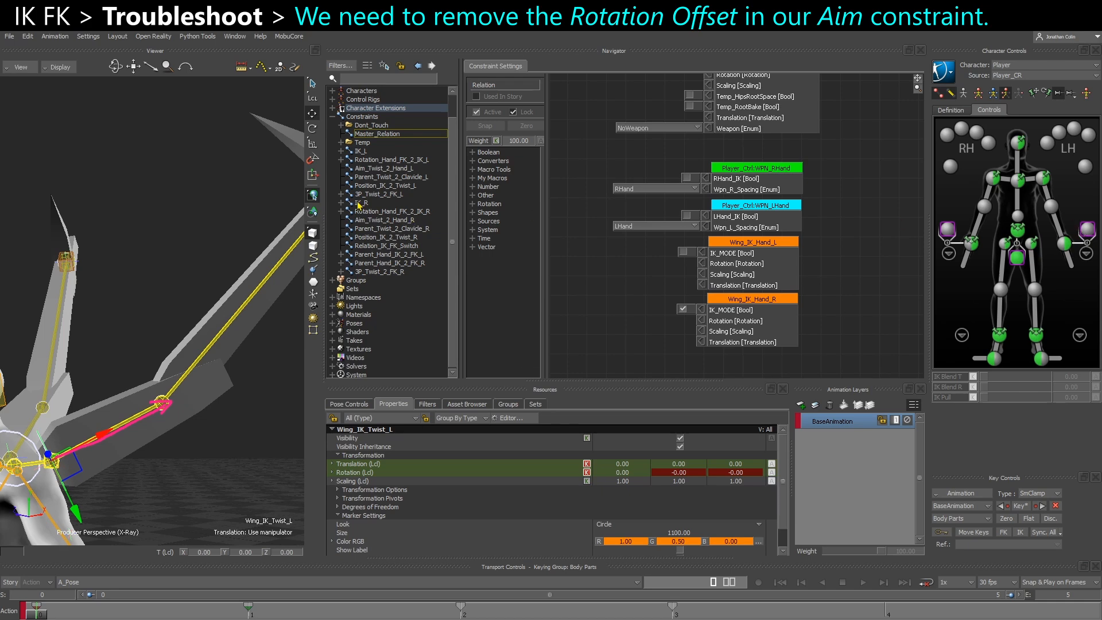
left_click(379, 168)
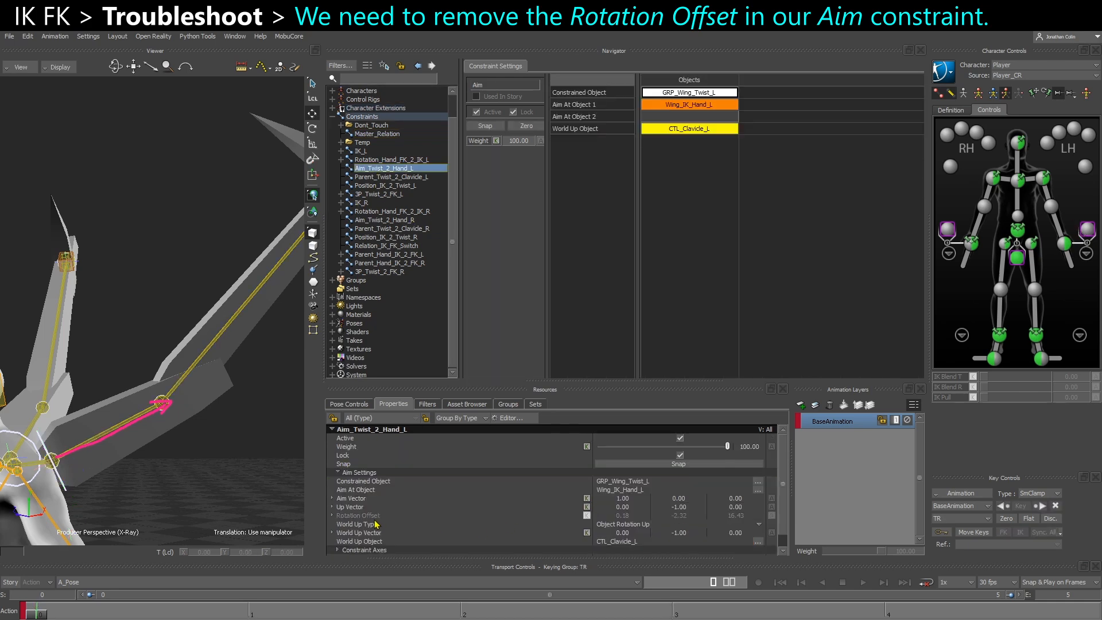
left_click(356, 516)
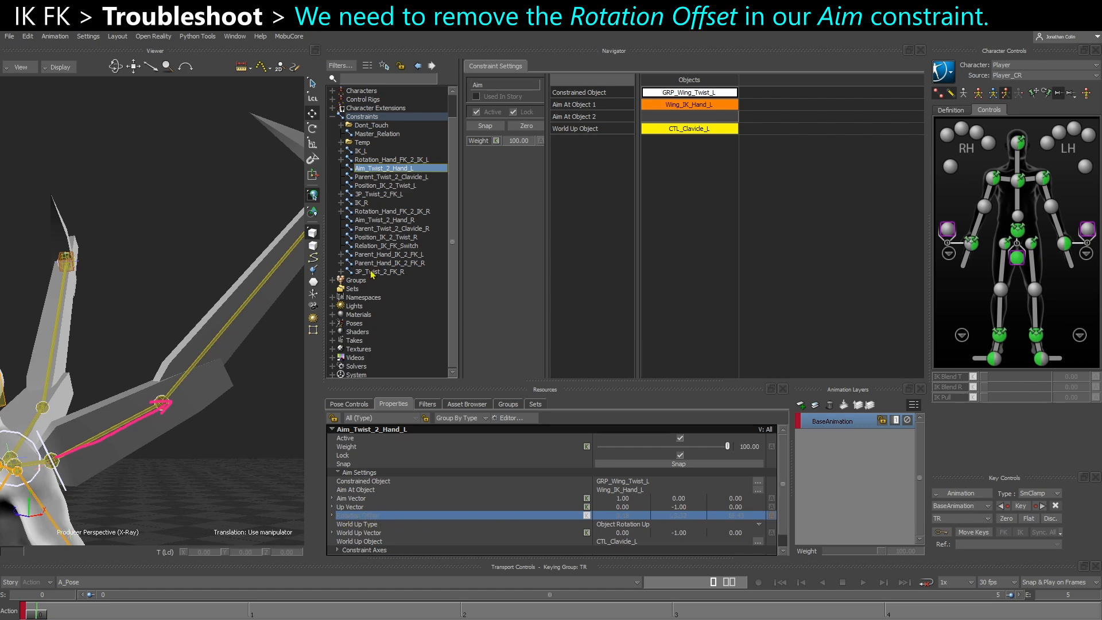
left_click(282, 425)
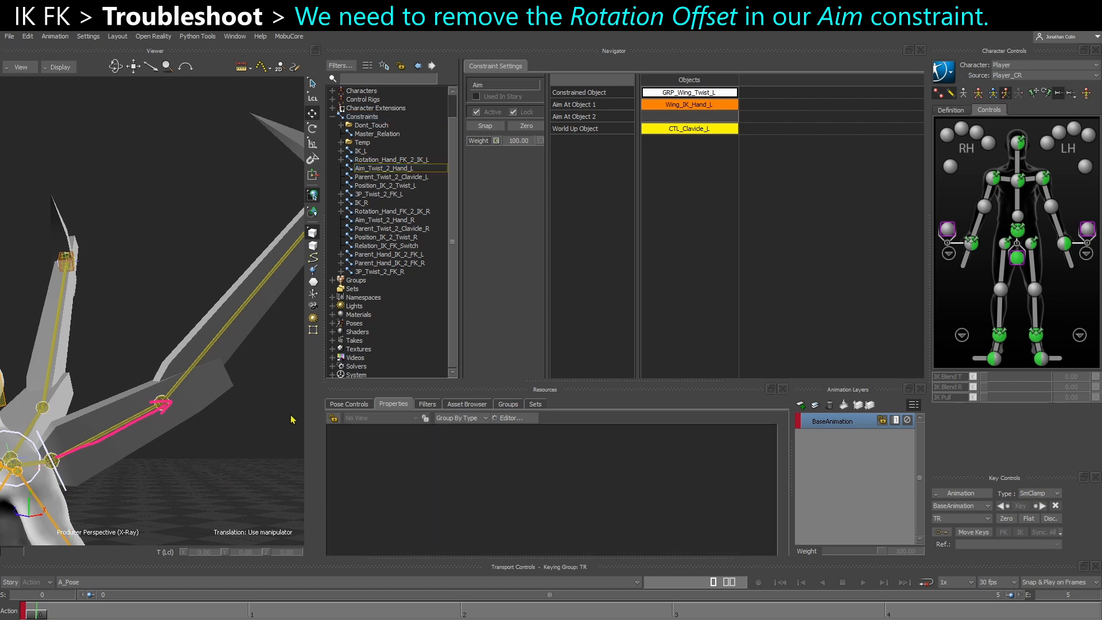
Reopen Master_Relation and turn on IK_MODE on the Wing_IK_Hand_L node
left_click(376, 135)
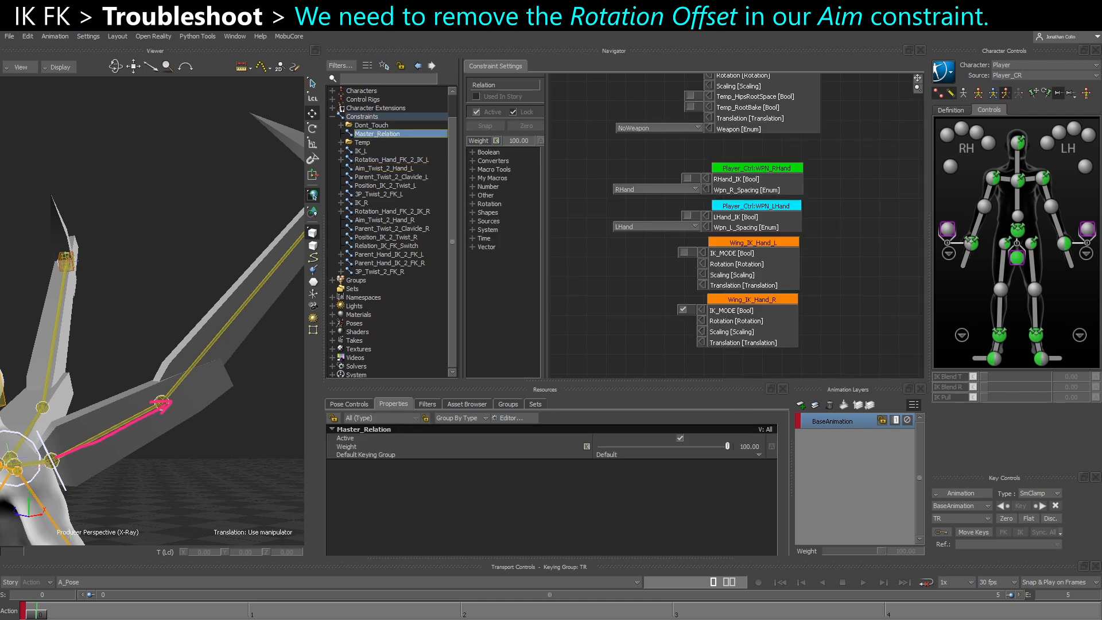
left_click(683, 252)
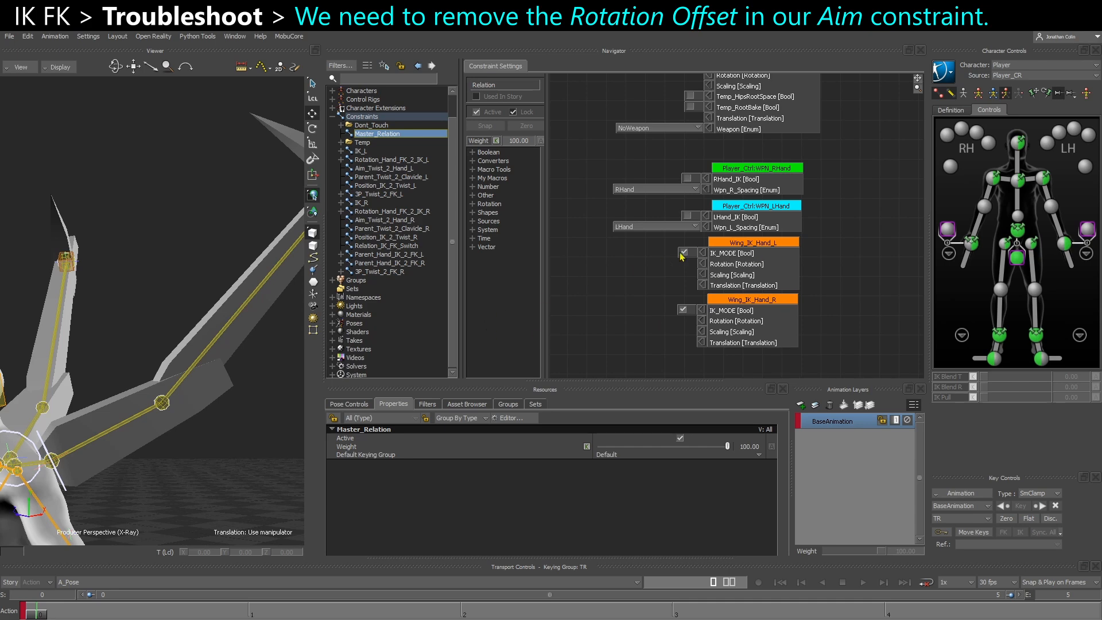
Deactivate the IK_L and IK_R constraints, and deactivate and unlock both Aim_Twist_2_Hand_L and Aim_Twist_2_Hand_R
left_click(362, 151)
left_click(476, 112)
left_click(362, 203)
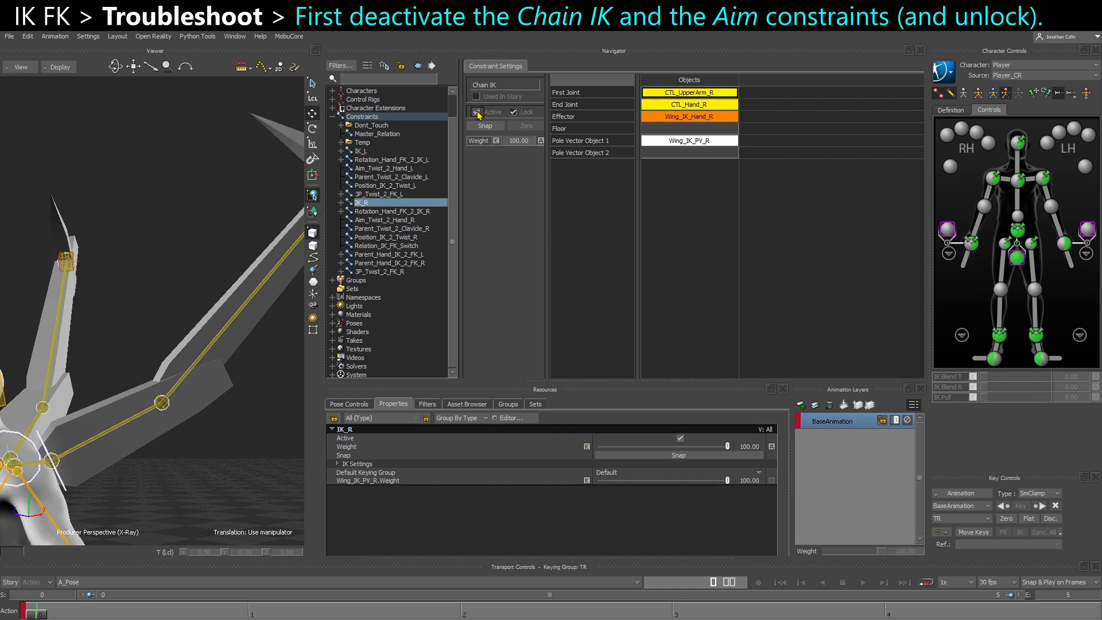
left_click(379, 220)
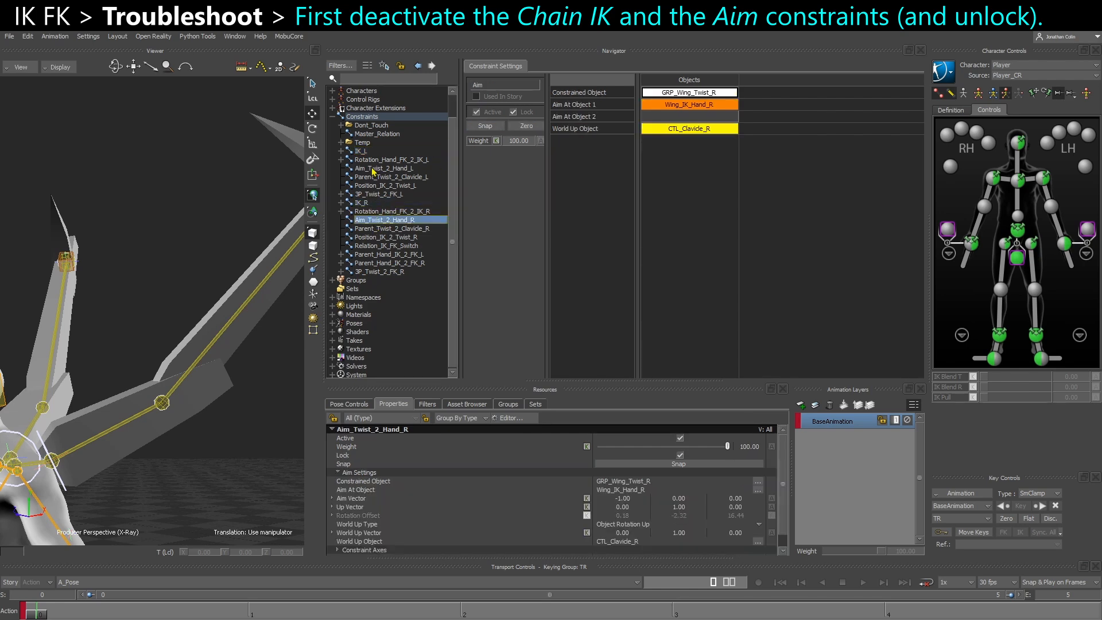
left_click(374, 168, "ctrl")
left_click(562, 92)
left_click(630, 82)
Set the Rotation Offset of the Aim_Twist_2_Hand_L constraint to 0, 0, 0
left_click(383, 168)
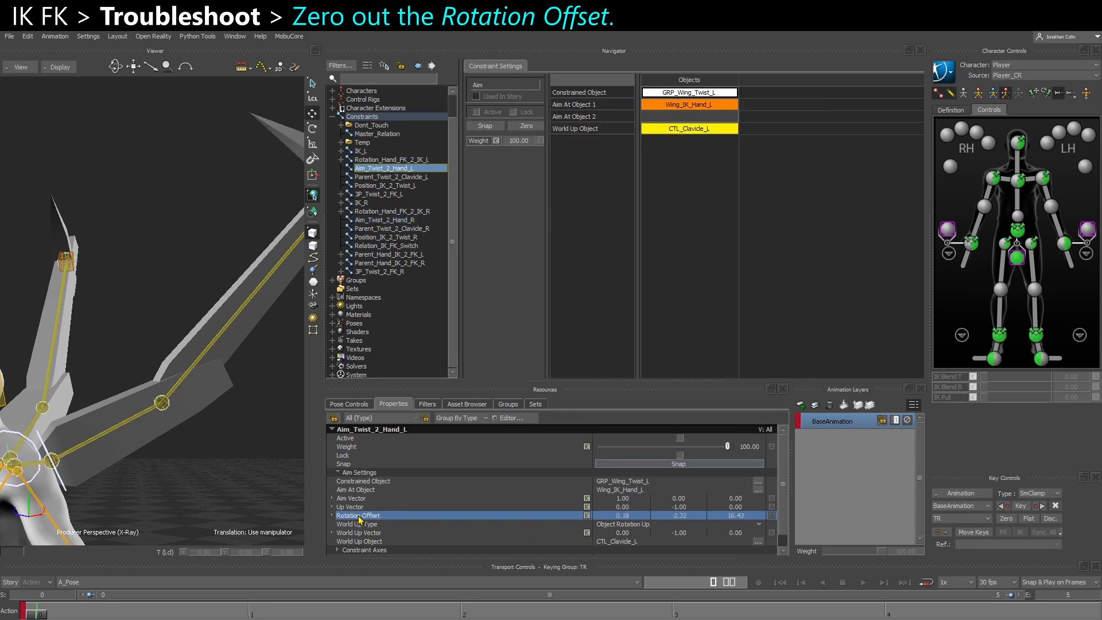
left_click(623, 515)
type("0")
key("Tab")
type("0")
key("Tab")
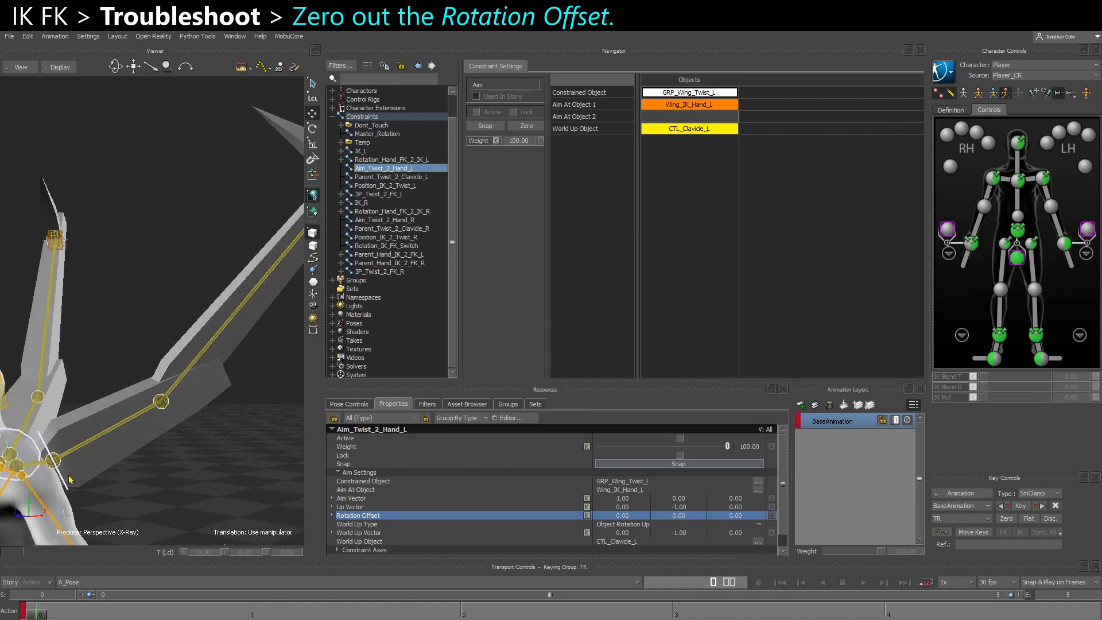
Select the GRP_Wing_Twist_L null to examine its direction and reactivate the Aim_Twist_2_Hand_L constraint
left_click(51, 479)
left_click_drag(151, 486, 129, 460, "alt")
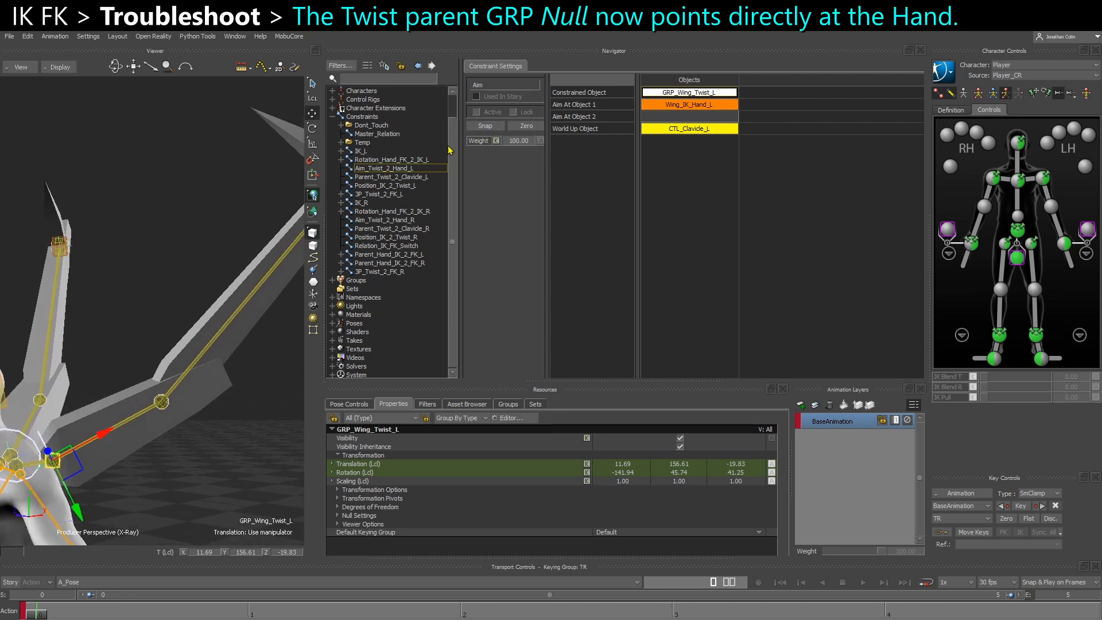
left_click(477, 113)
left_click_drag(209, 282, 237, 251, "alt")
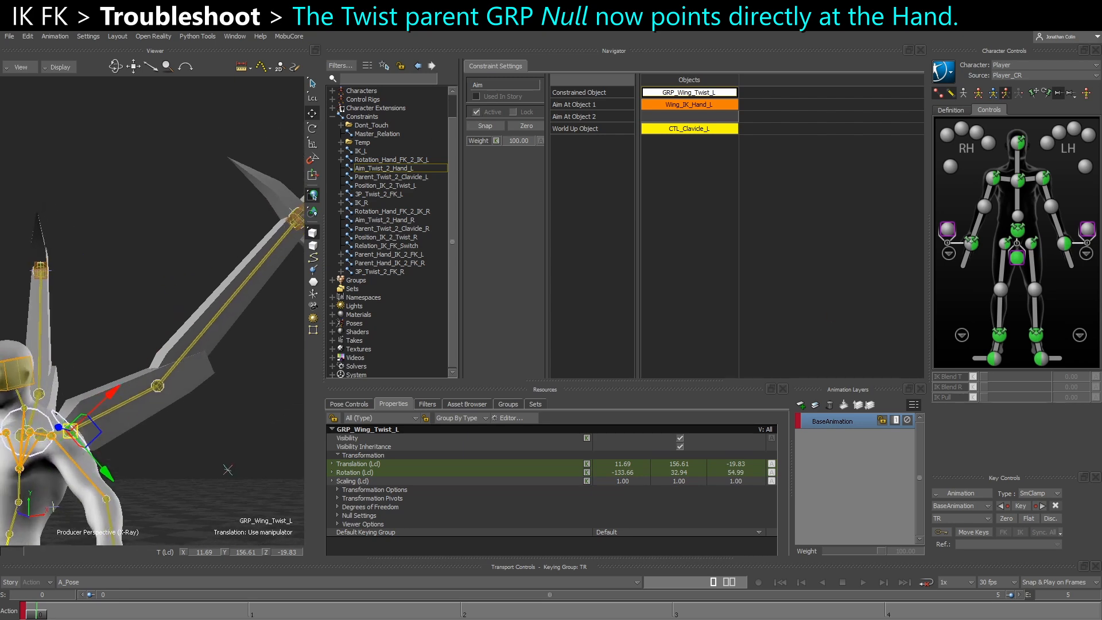
left_click_drag(114, 390, 131, 377)
left_click_drag(137, 371, 144, 363)
left_click_drag(153, 346, 162, 339)
left_click_drag(168, 334, 179, 324)
left_click_drag(187, 317, 230, 277)
left_click_drag(238, 269, 259, 249)
left_click_drag(263, 245, 273, 239)
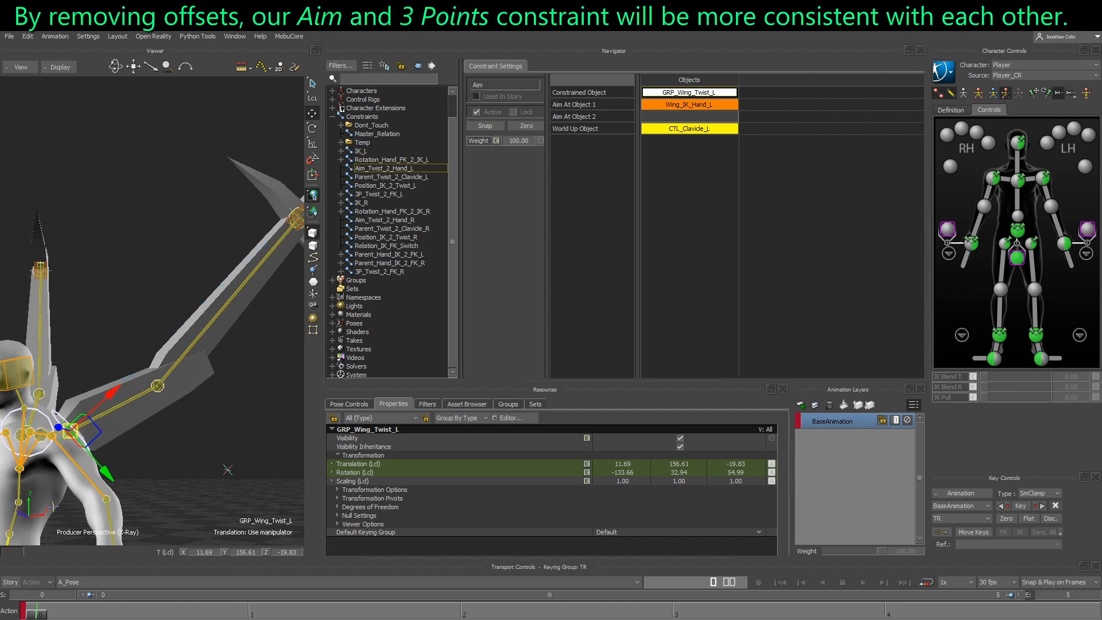
left_click_drag(158, 454, 198, 489, "ctrl+shift")
left_click_drag(160, 356, 259, 341, "ctrl+shift")
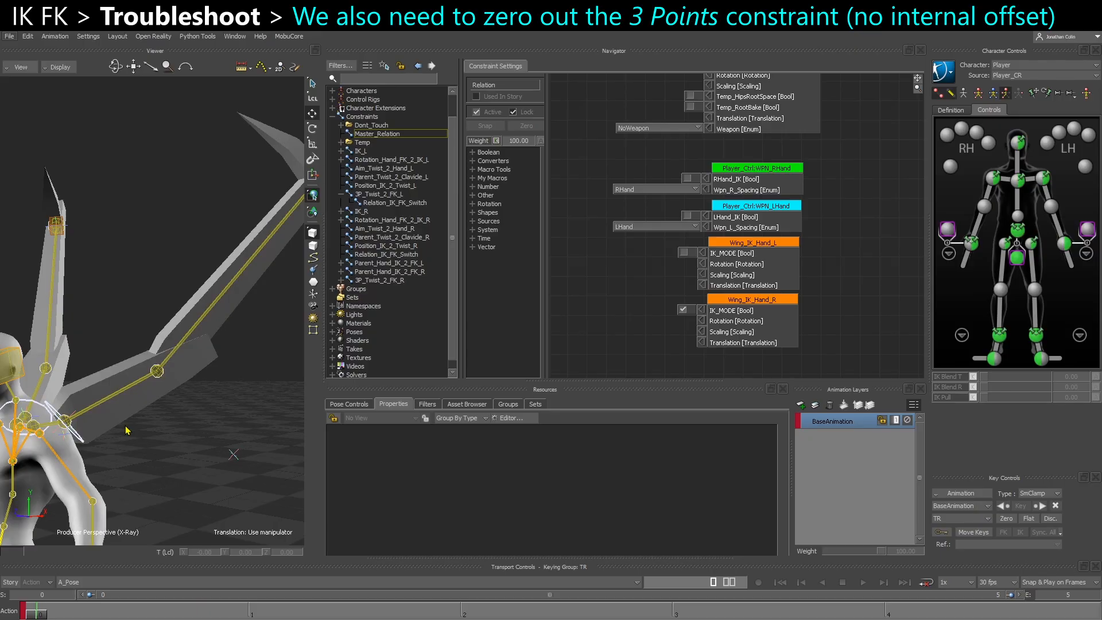
Select Wing_IK_Twist_L and turn IK_MODE back on for the Wing_IK_Hand_L node
left_click(82, 441)
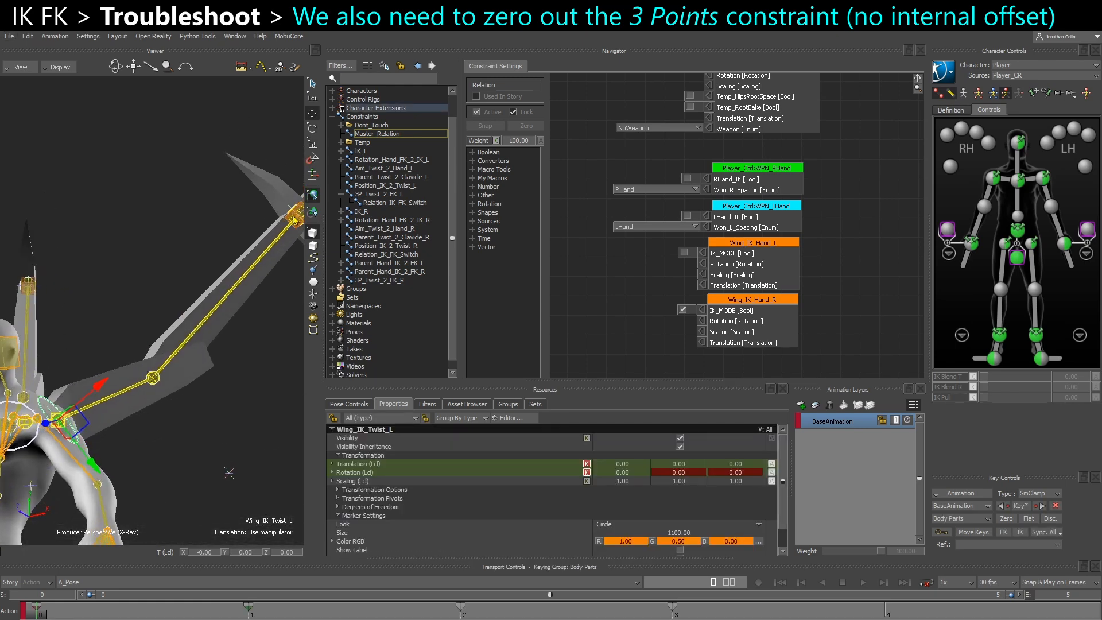
left_click(342, 195)
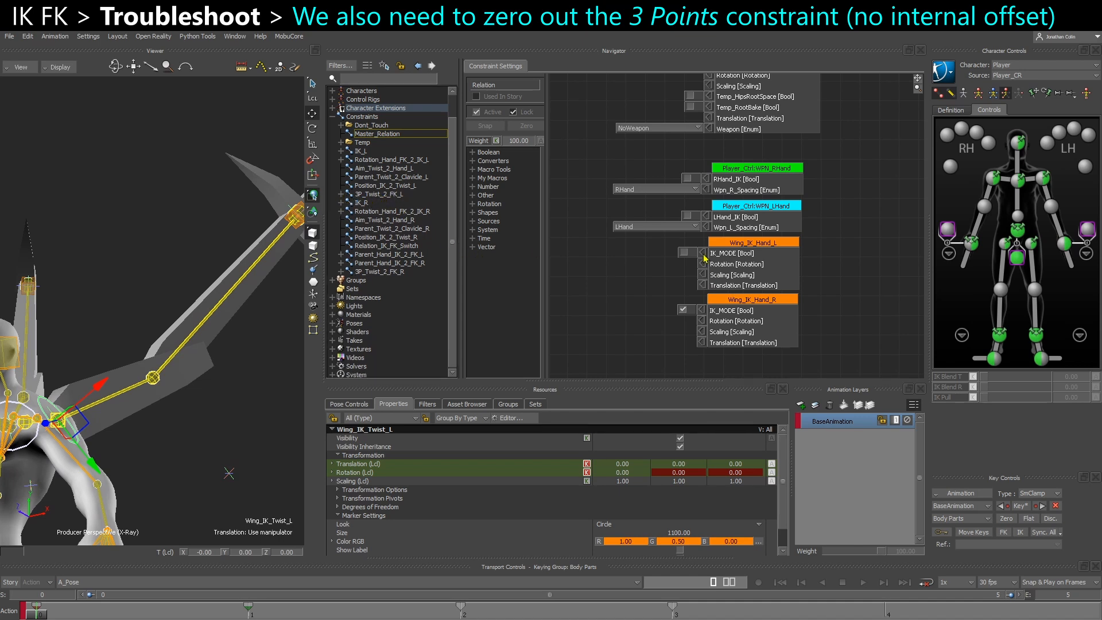
left_click(684, 254)
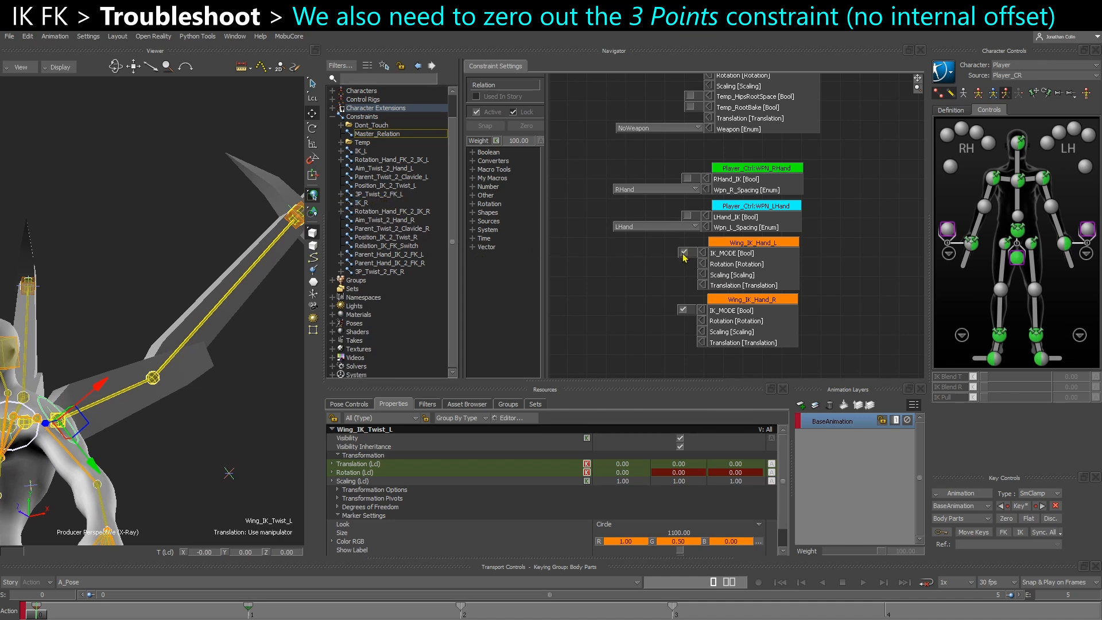
Deactivate and unlock the 3P_Twist_2_FK_L and 3P_Twist_2_FK_R constraints, and check the rotation of Wing_IK_Twist_L
left_click(370, 194)
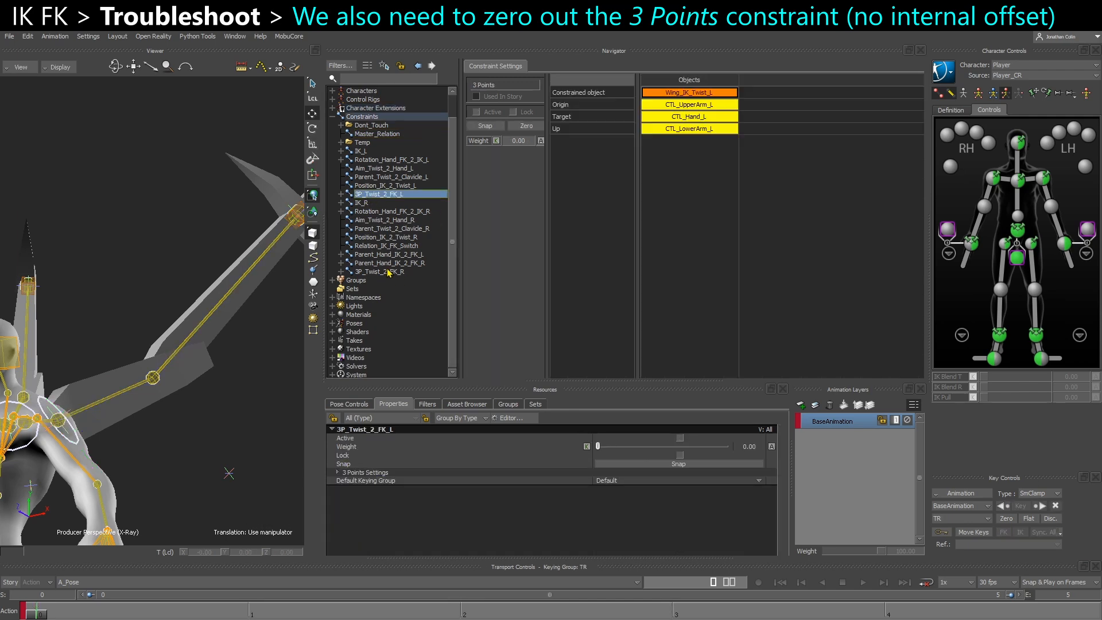
left_click(381, 272, "ctrl")
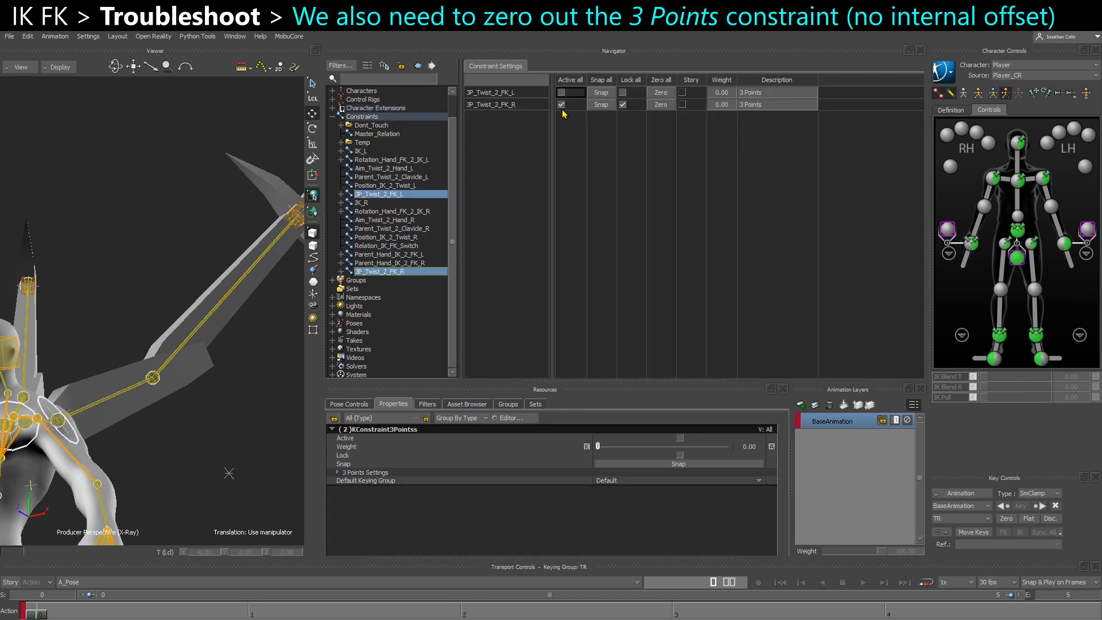
left_click(395, 197)
left_click(380, 272, "ctrl")
left_click(396, 196)
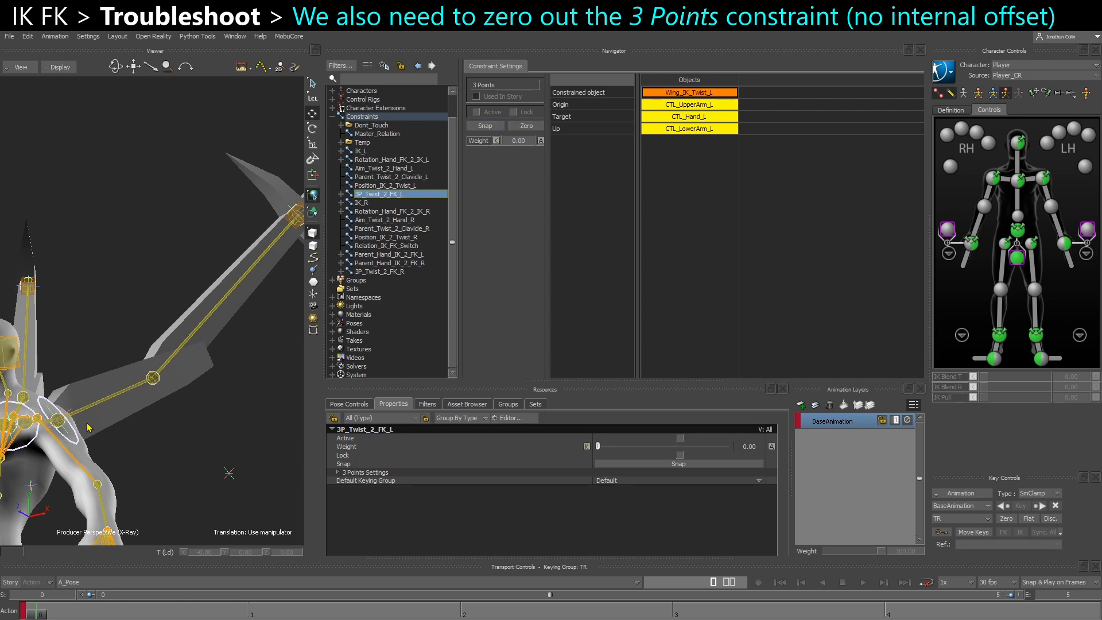
left_click(79, 444)
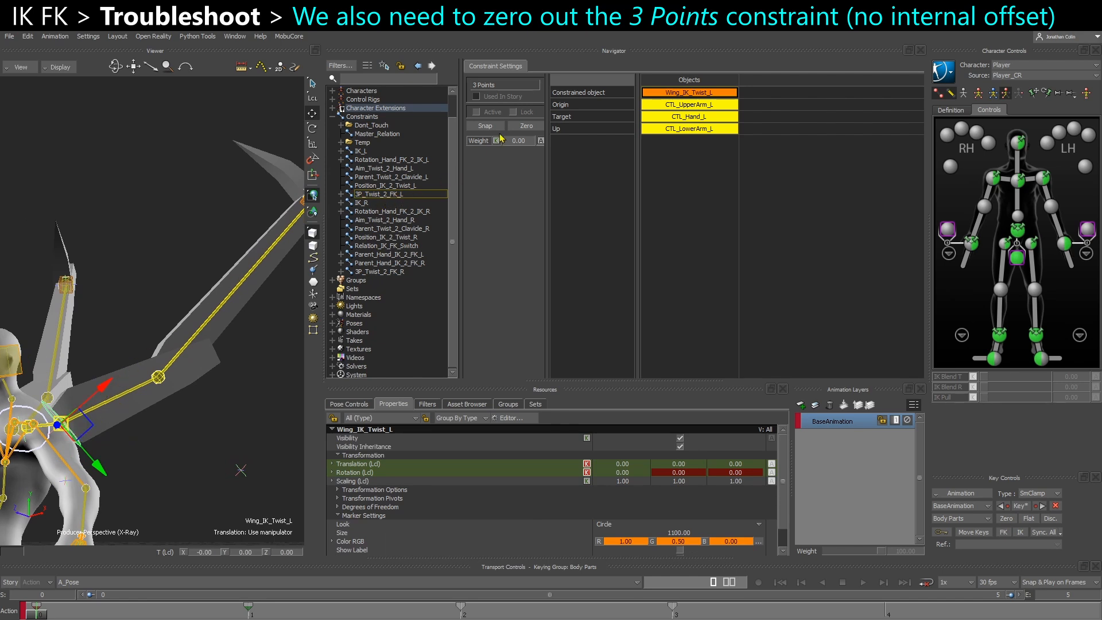
Reactivate and lock the 3P_Twist_2_FK_L and 3P_Twist_2_FK_R constraints together, and deselect them
left_click(393, 195)
left_click(369, 272, "ctrl")
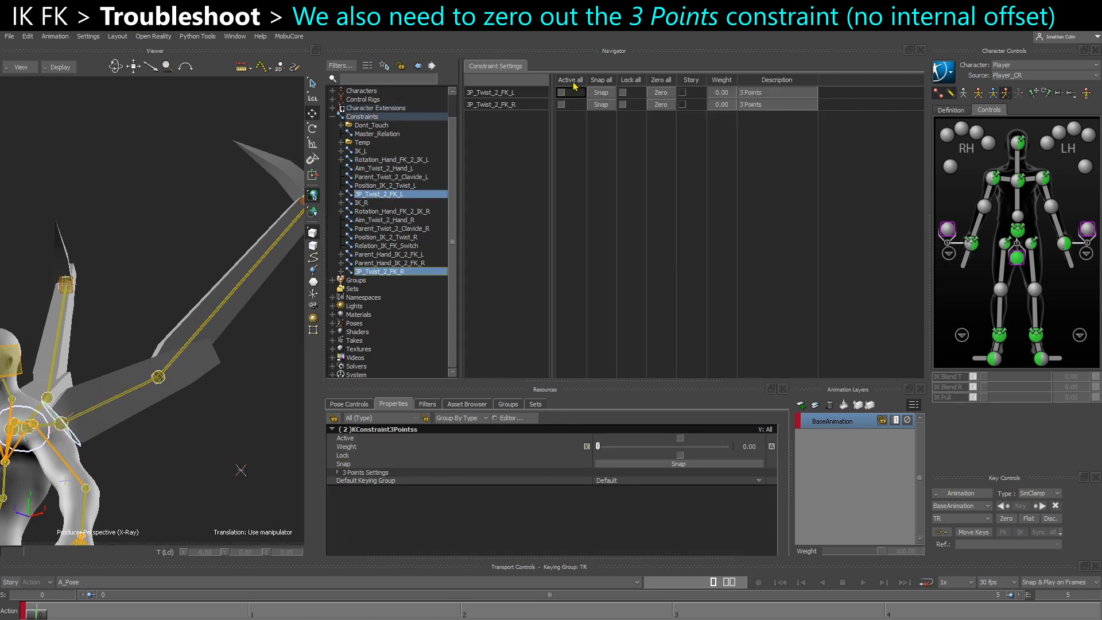
left_click(604, 84)
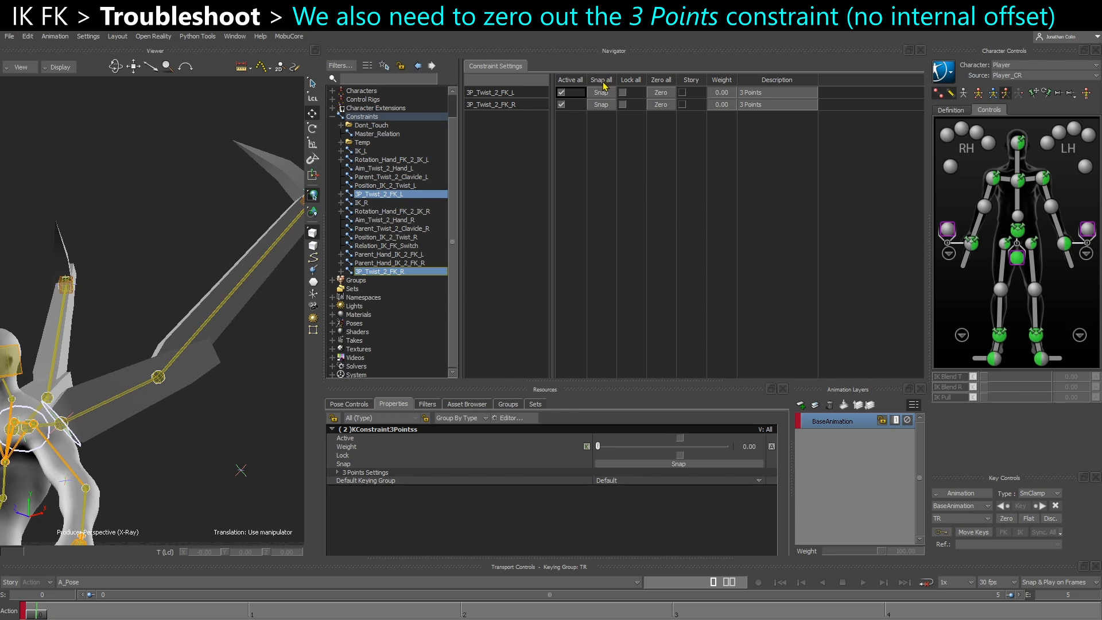
left_click(631, 81)
left_click(183, 267)
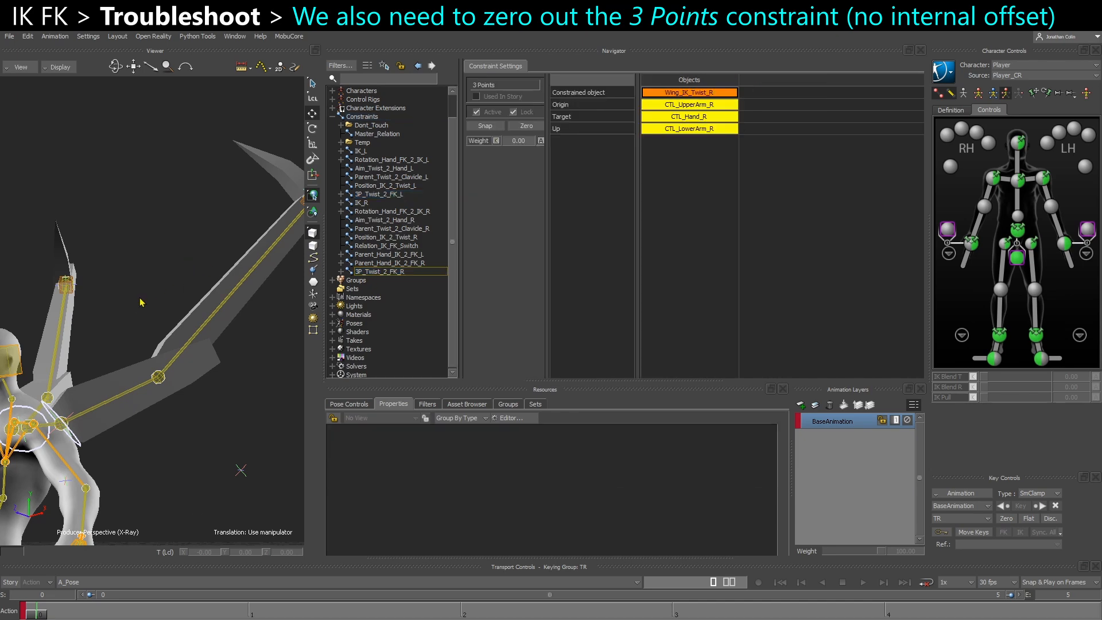
left_click_drag(182, 267, 148, 311, "ctrl+shift")
Reopen Master_Relation and select Wing_IK_Twist_L at frame 3 with the Rotate tool active
left_click(375, 135)
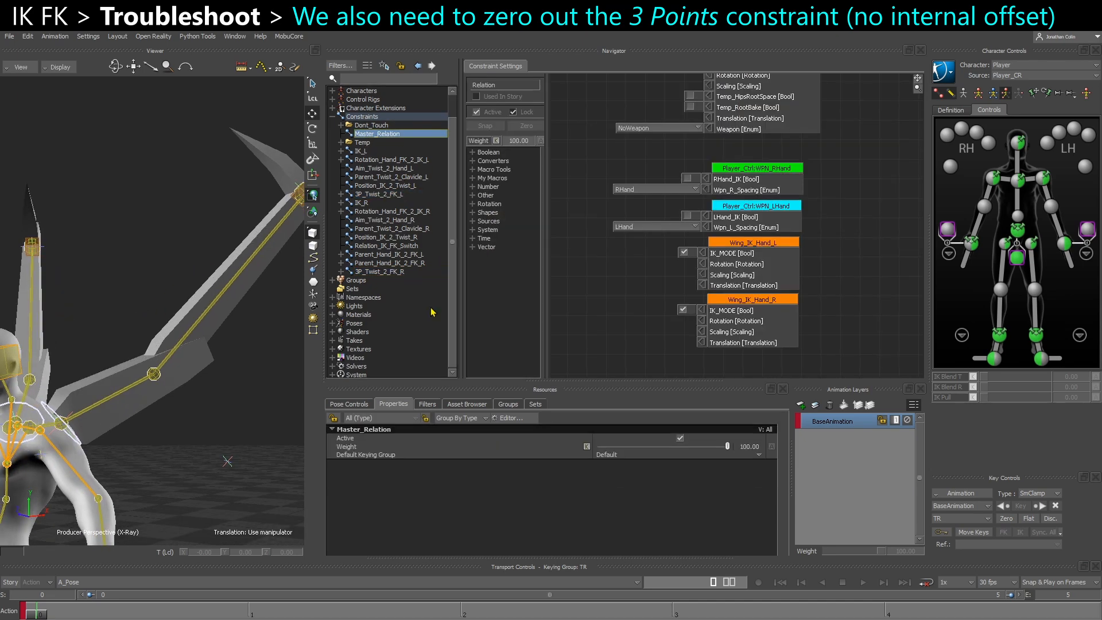
left_click(676, 612)
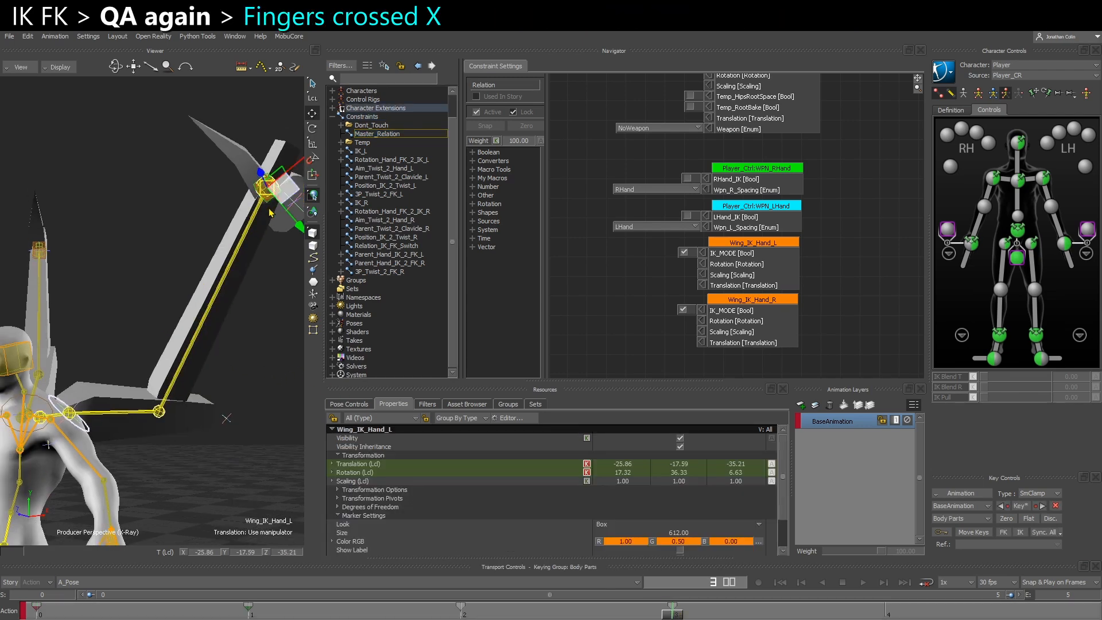
left_click_drag(259, 285, 244, 316, "alt")
left_click_drag(265, 199, 222, 194)
left_click_drag(204, 247, 231, 209, "alt")
left_click(97, 431)
left_click_drag(99, 438, 147, 450, "alt")
key("e")
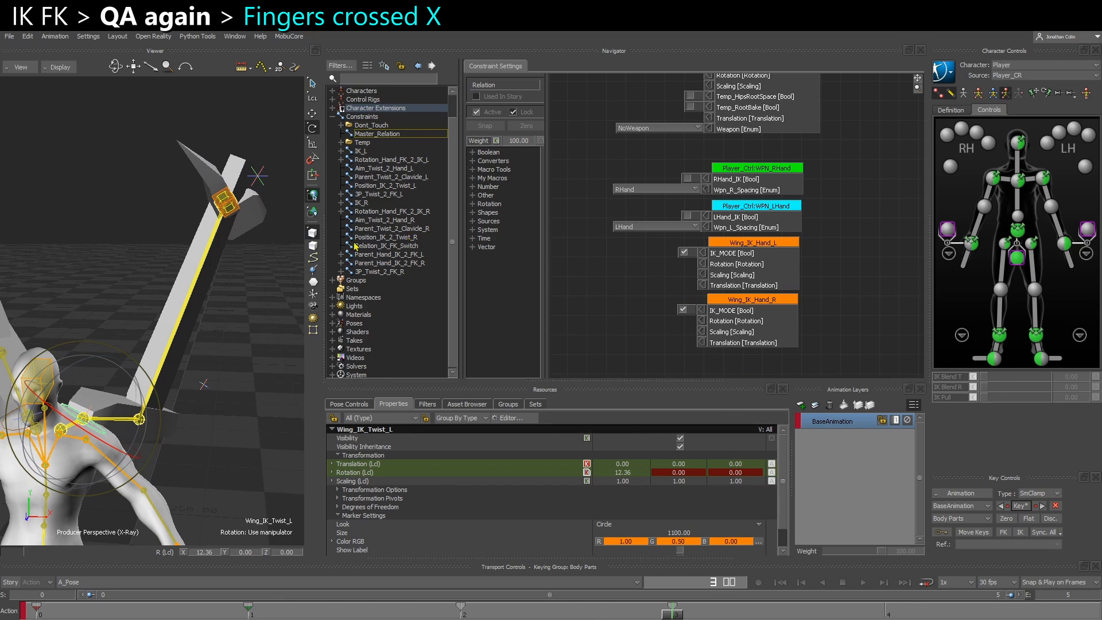
Toggle IK_MODE on Wing_IK_Hand_L repeatedly to compare the wing pose and Wing_IK_Twist_L rotation in IK and FK
left_click(683, 252)
left_click_drag(174, 373, 179, 393, "alt")
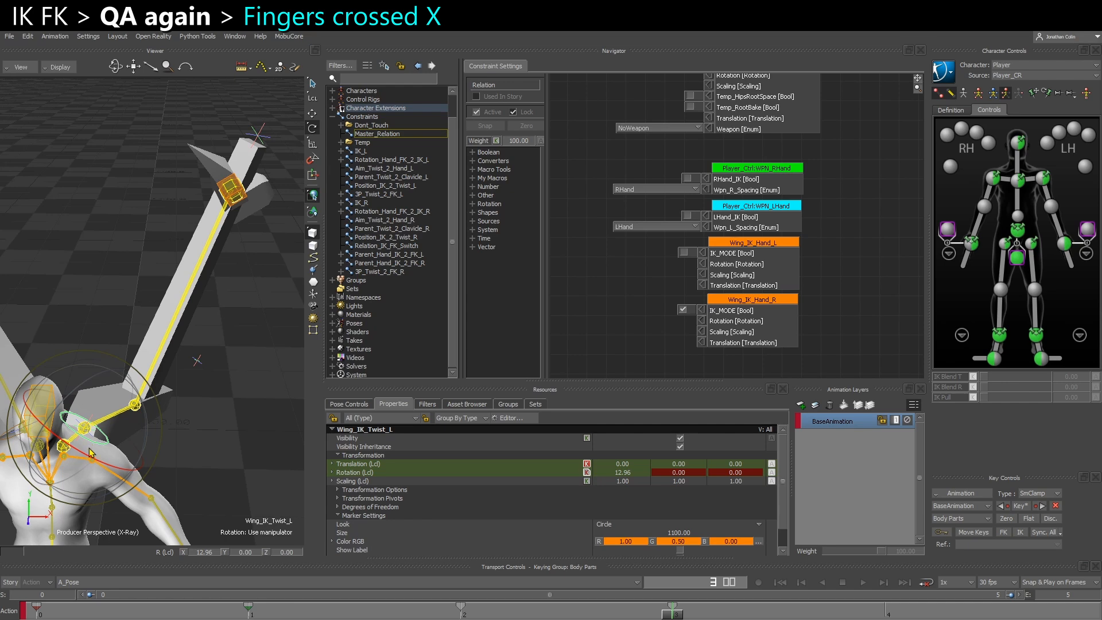
left_click(685, 253)
left_click(684, 253)
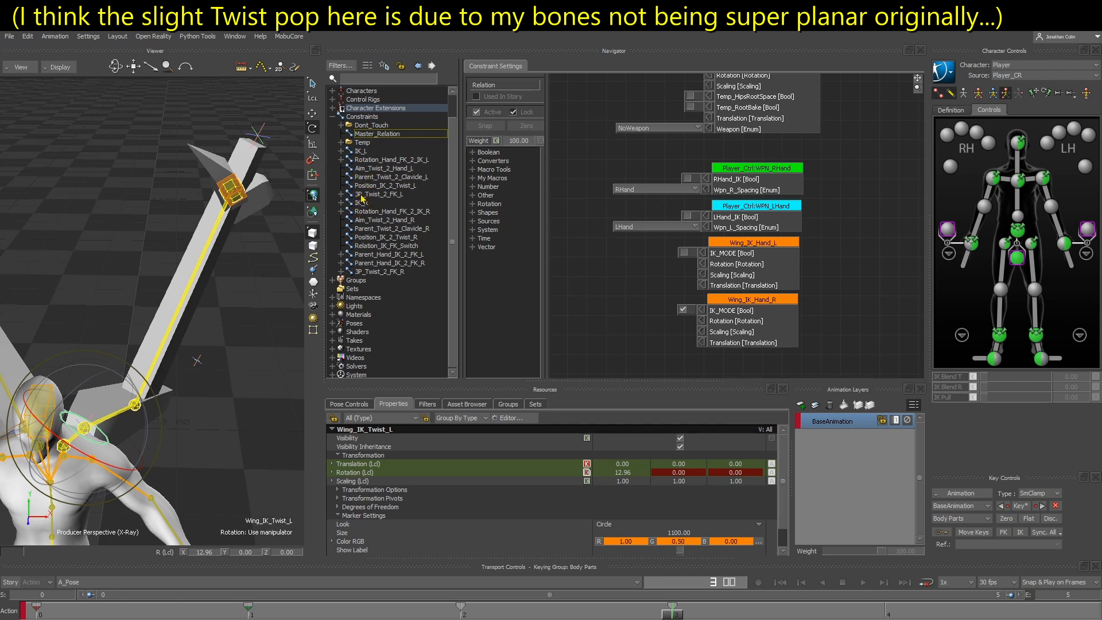
left_click(683, 253)
Key CTL_LowerArm_L at frame 3 in FK and turn IK_MODE back on for Wing_IK_Hand_L
left_click(165, 343)
left_click_drag(143, 367, 149, 364)
key("ctrl+z")
left_click(1024, 507)
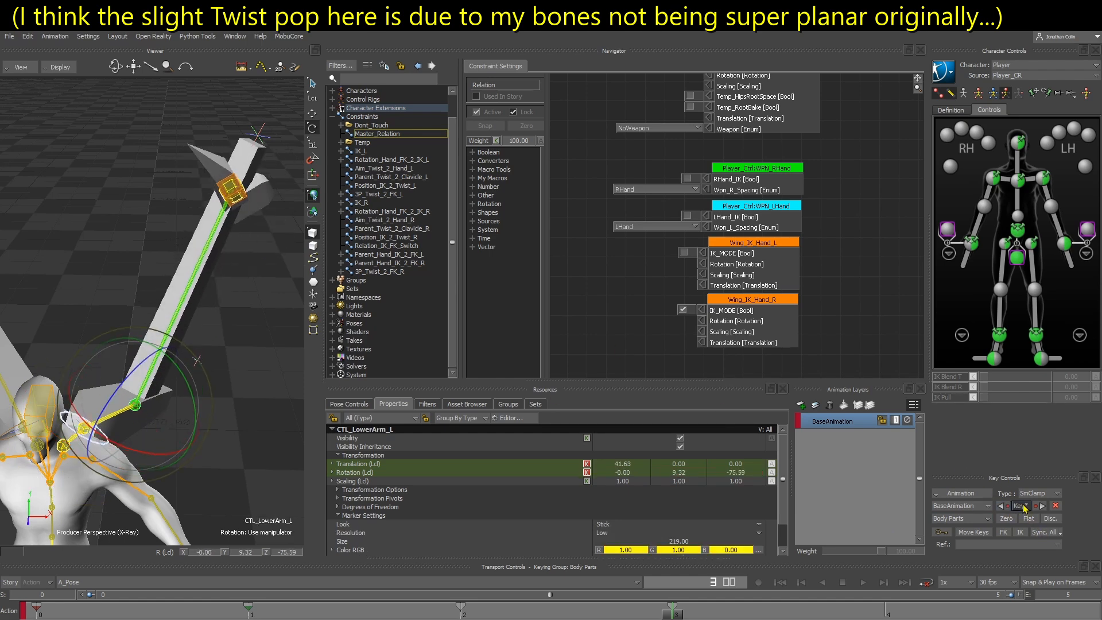
left_click(683, 253)
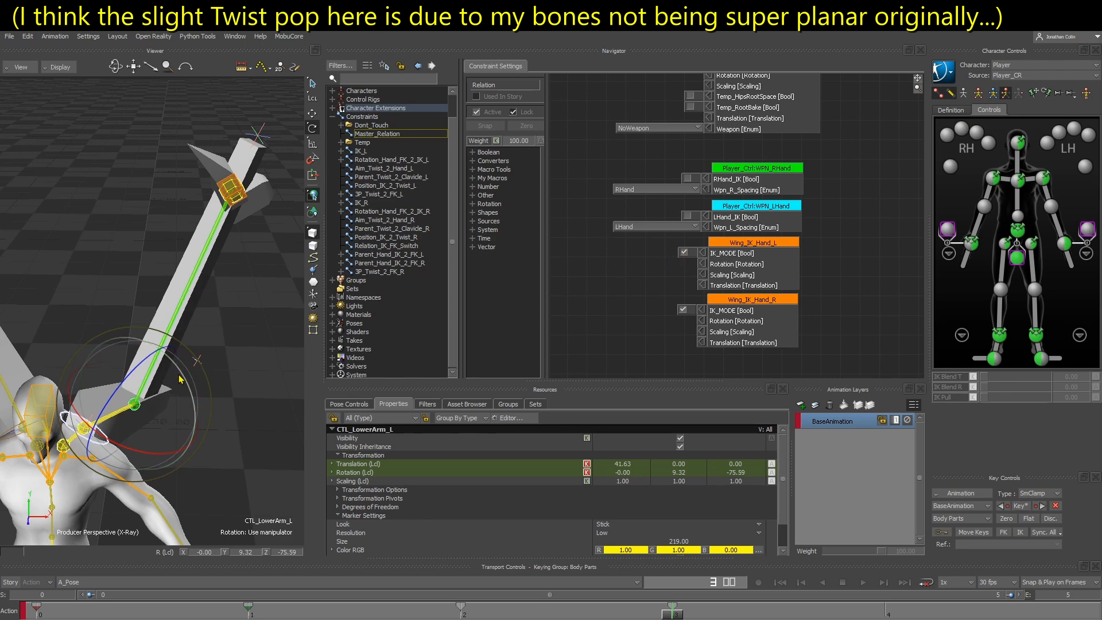
left_click_drag(228, 441, 218, 420, "alt")
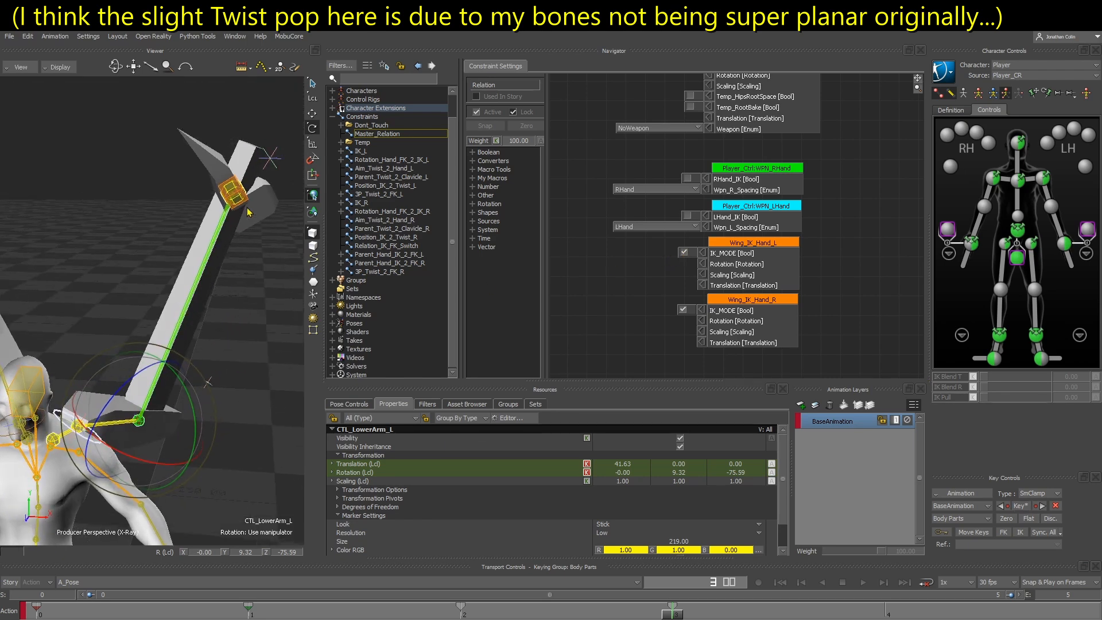
left_click(250, 371)
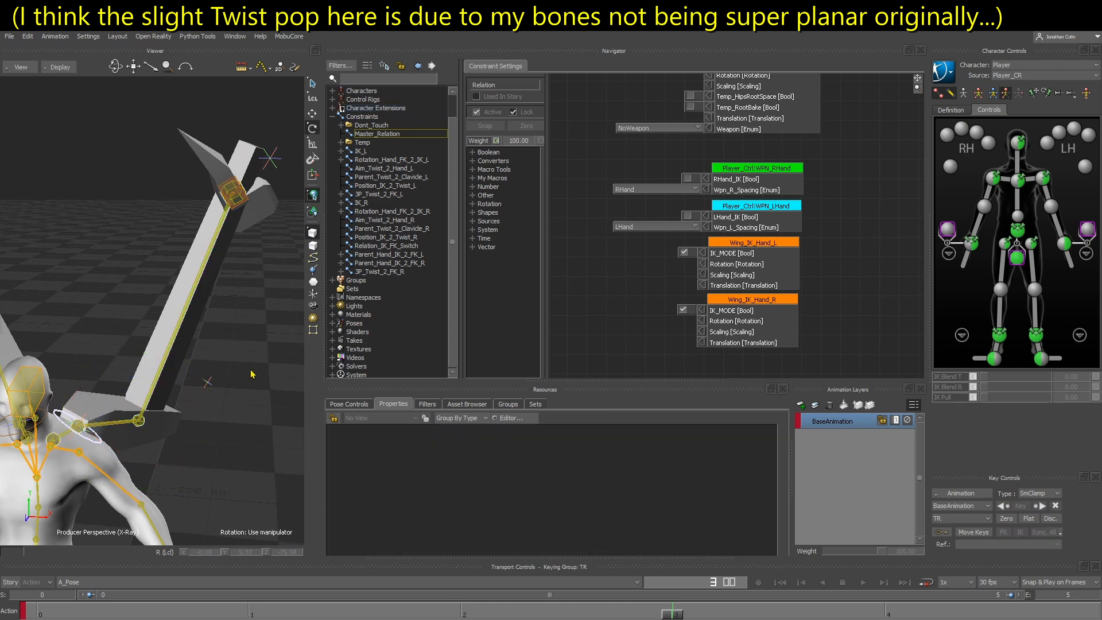
Turn off IK_MODE on Wing_IK_Hand_L and select CTL_LowerArm_L on the left wing
left_click(684, 253)
left_click(156, 347)
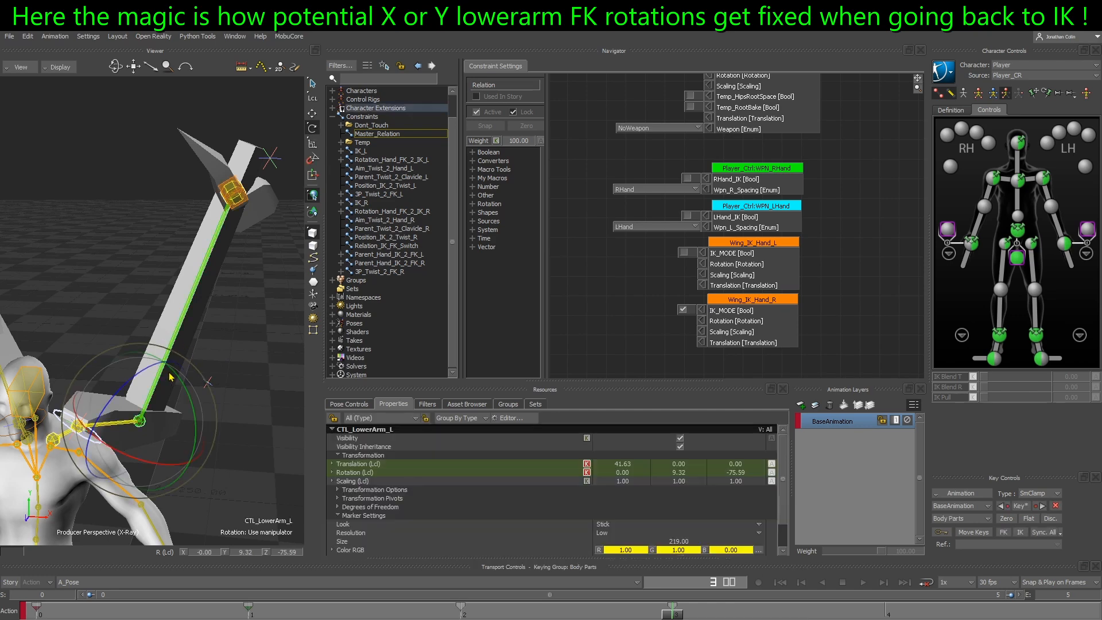
left_click_drag(114, 405, 139, 417)
middle_click_drag(150, 459, 163, 396, "alt")
Try rotating Player_Ctrl:LeftForeArm about its Y axis to about 36 degrees, and undo the rotation
left_click(182, 419)
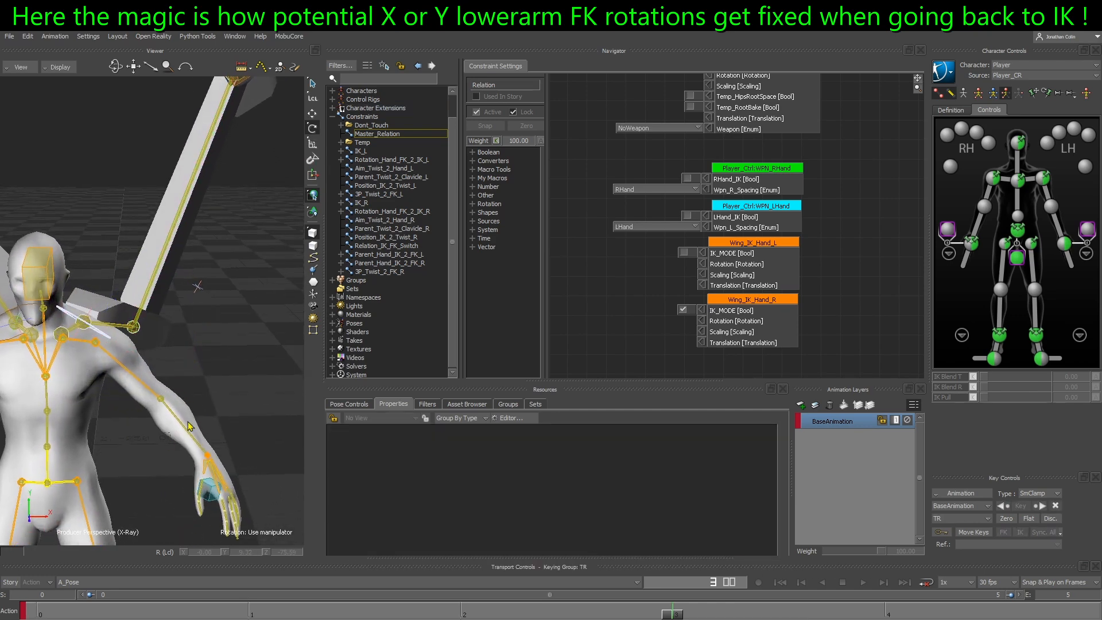
left_click(189, 425)
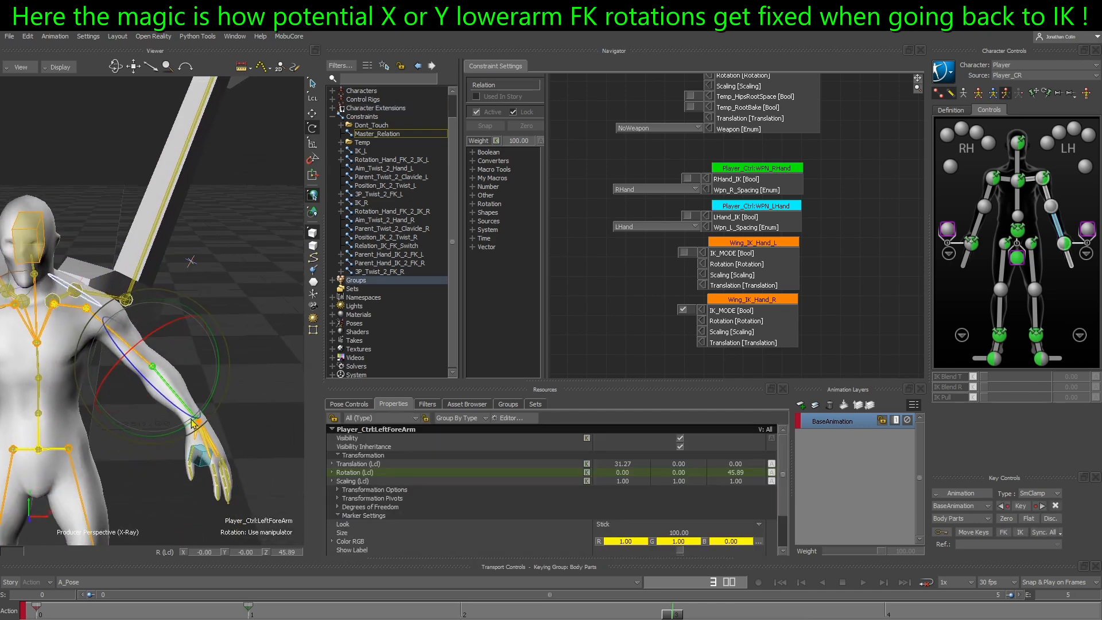
left_click_drag(192, 405, 142, 405)
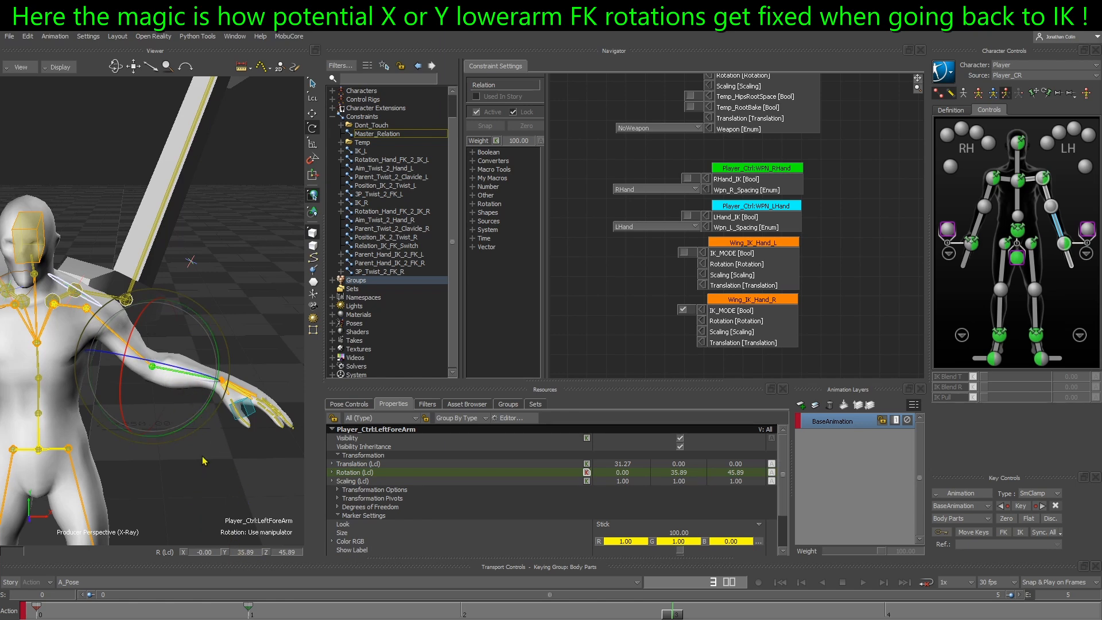
key("ctrl+z")
key("ctrl+z")
Reselect CTL_LowerArm_L on the left wing
key("ctrl+z")
key("ctrl+z")
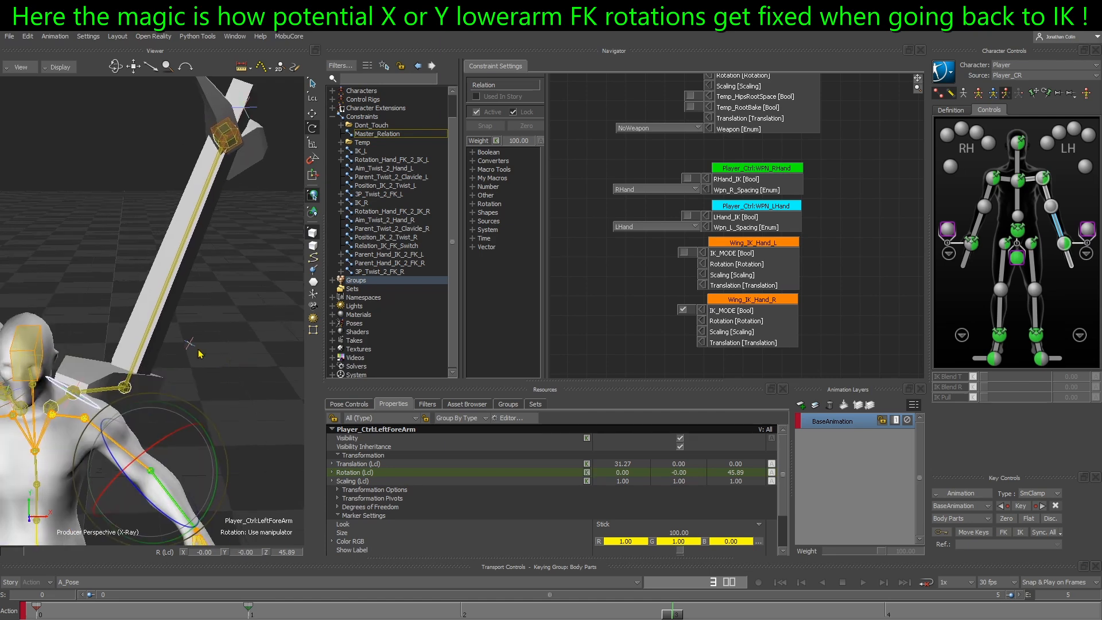
mouse_move(172, 376)
left_mouse_down("ctrl+shift")
mouse_move(137, 380)
mouse_move(137, 393)
mouse_move(178, 402)
mouse_move(186, 425)
mouse_move(174, 401)
mouse_move(180, 362)
left_mouse_up("ctrl+shift")
left_click(163, 339)
key("ctrl+z")
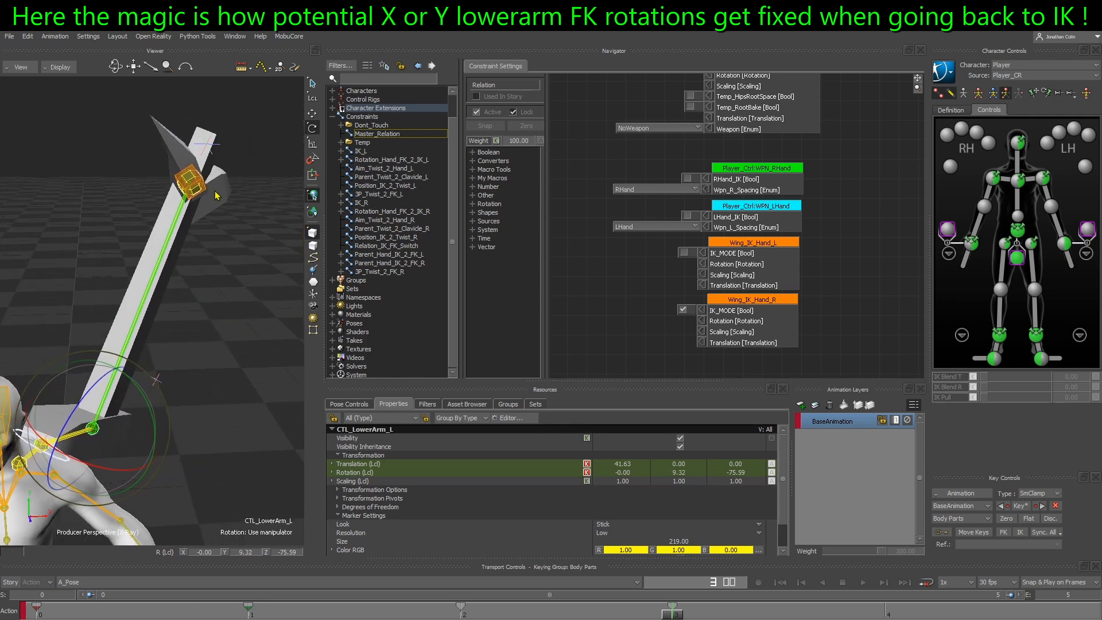
left_click_drag(123, 306, 186, 151, "ctrl+shift")
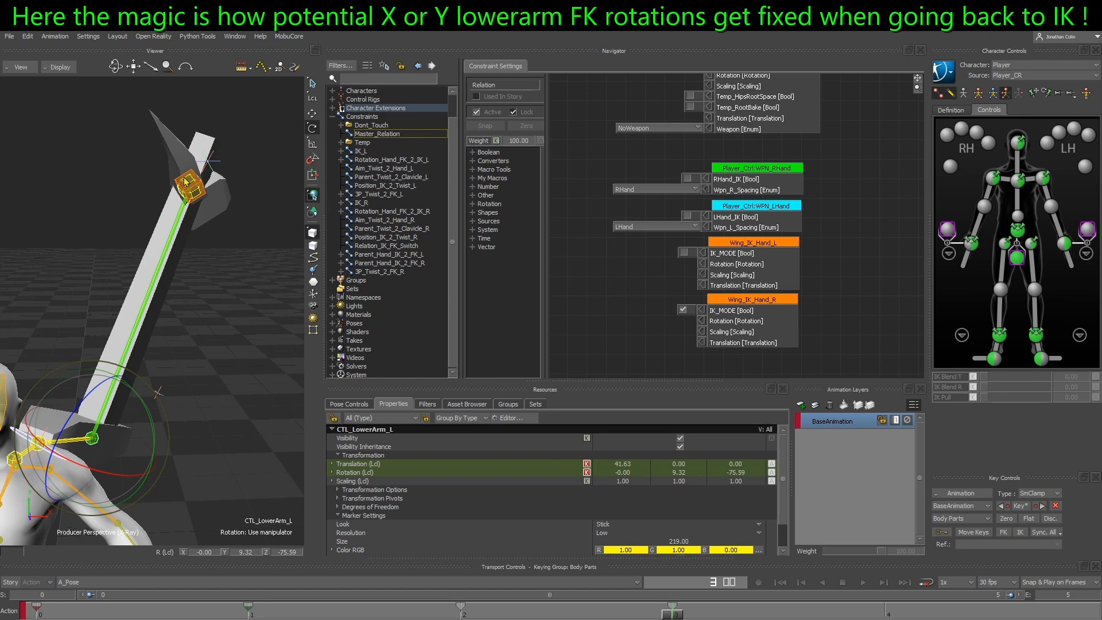
Try rotating CTL_LowerArm_L about different axes, undoing each rotation
mouse_move(154, 433)
left_mouse_down()
mouse_move(161, 452)
mouse_move(156, 435)
left_mouse_up()
key("ctrl+z")
left_click_drag(61, 431, 50, 459)
key("ctrl+z")
Rotate CTL_LowerArm_L about its Y axis so the lower wing swings outward, key it at frame 3, and deselect it
left_click_drag(154, 435, 221, 433)
key("k")
left_click(248, 443)
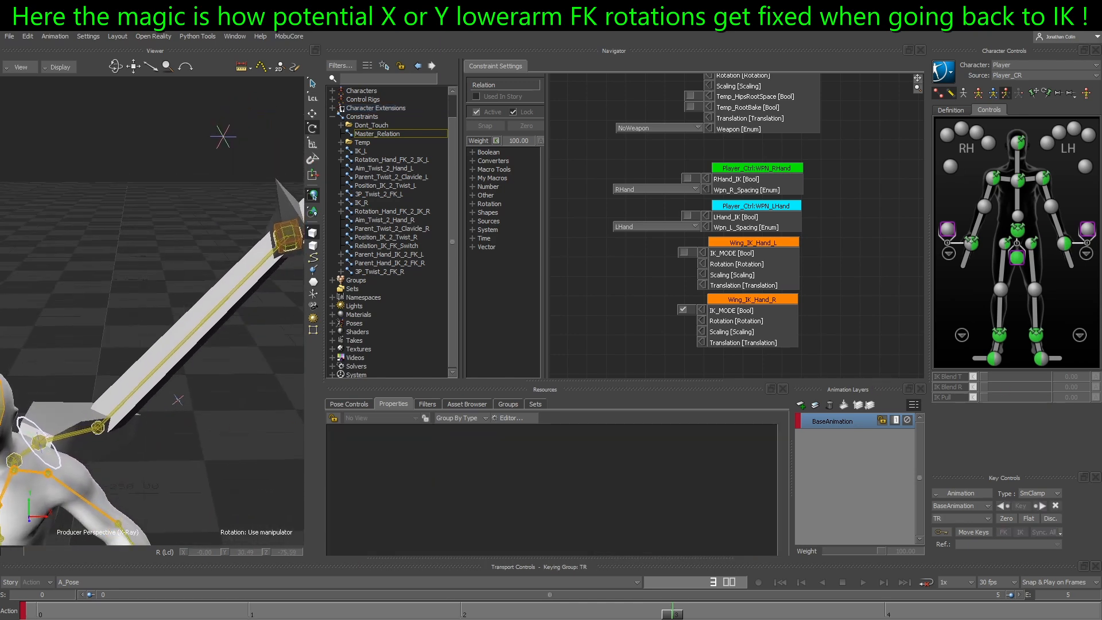
mouse_move(86, 412)
left_mouse_down()
mouse_move(97, 331)
mouse_move(106, 344)
left_mouse_up()
left_click_drag(179, 342, 122, 372)
left_click_drag(122, 372, 131, 373)
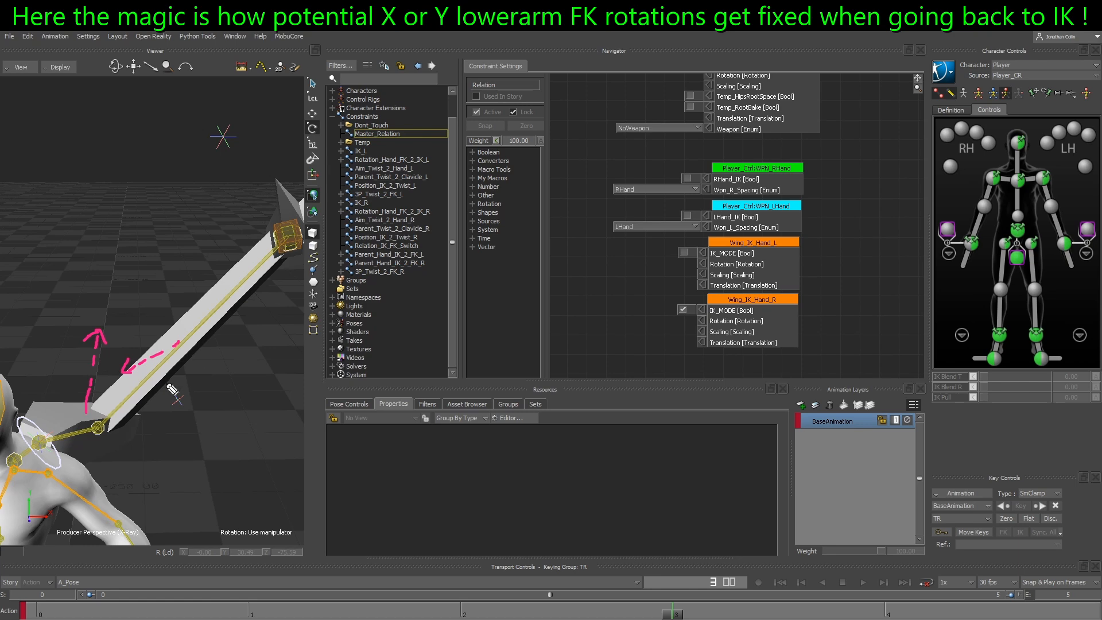
Check the FK rotation of CTL_LowerArm_L, and turn on IK_MODE for Wing_IK_Hand_L
key("Escape")
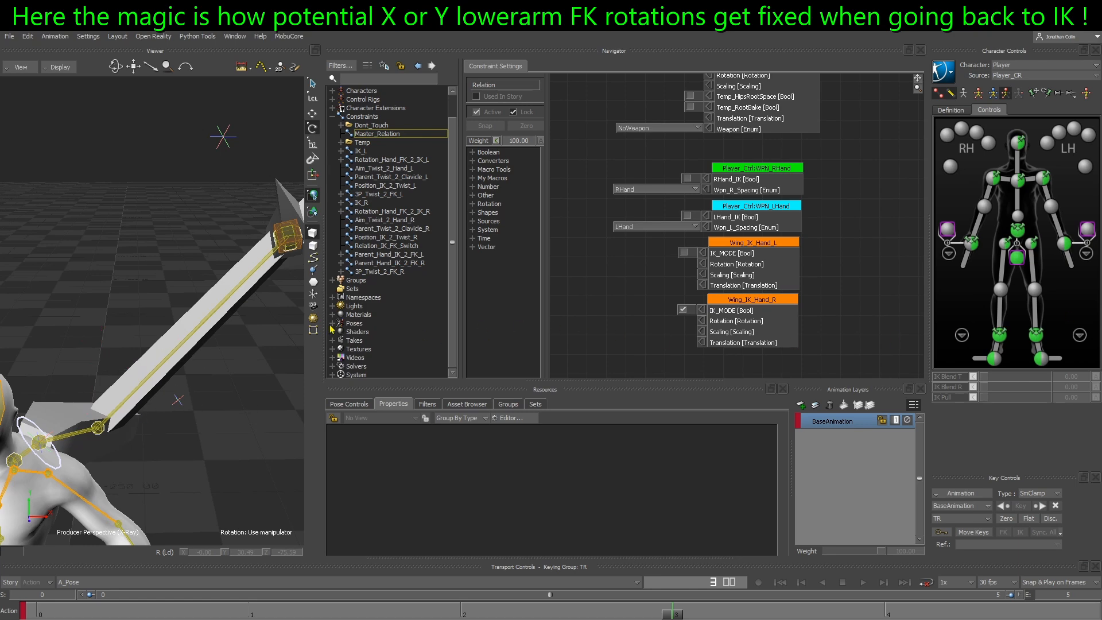
left_click(195, 330)
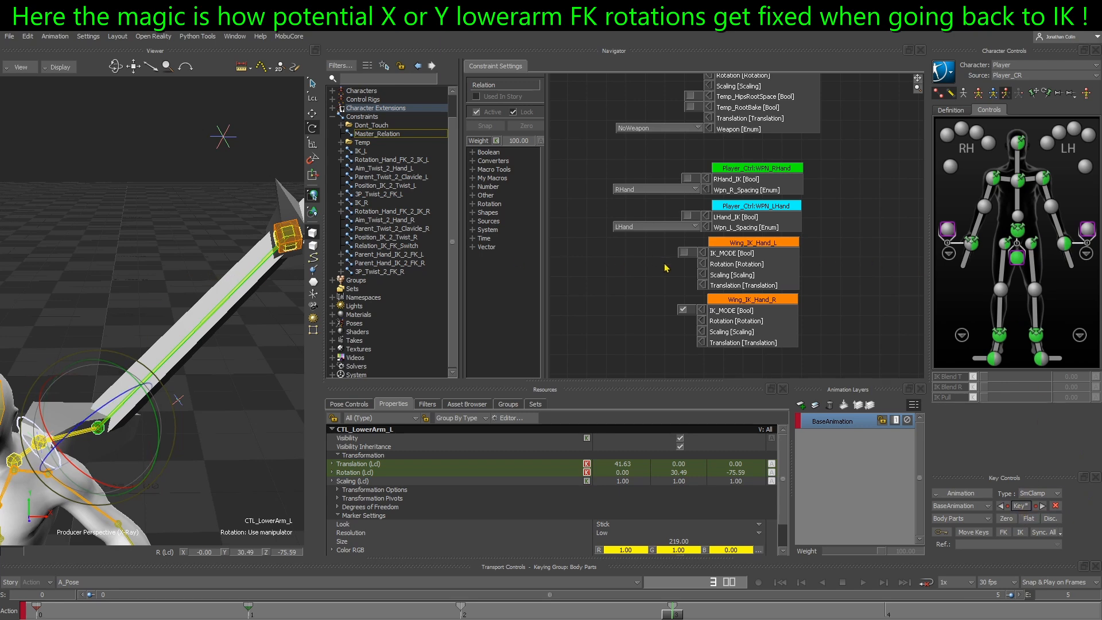
left_click(205, 457)
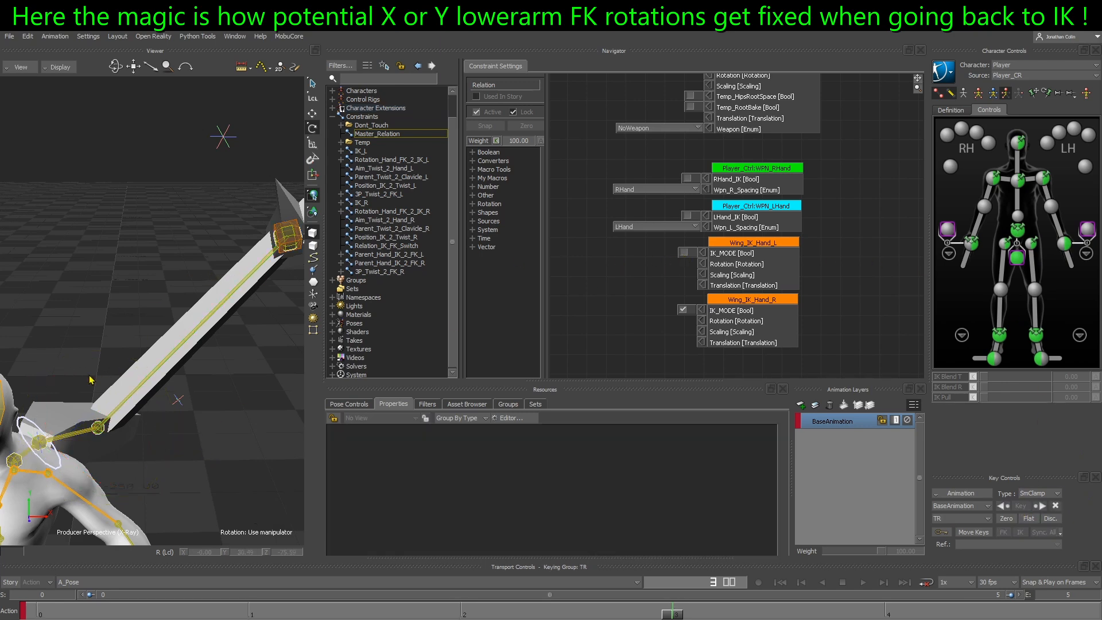
left_click(684, 252)
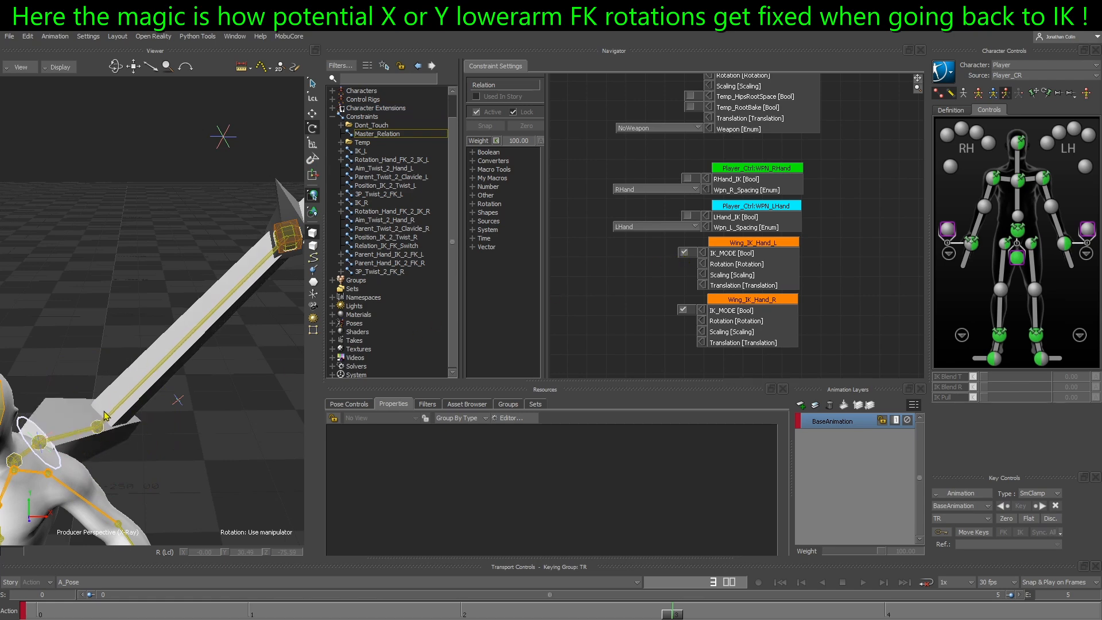
Check the local rotations of CTL_UpperArm_L and CTL_LowerArm_L in IK mode, and deselect them
left_click(68, 442)
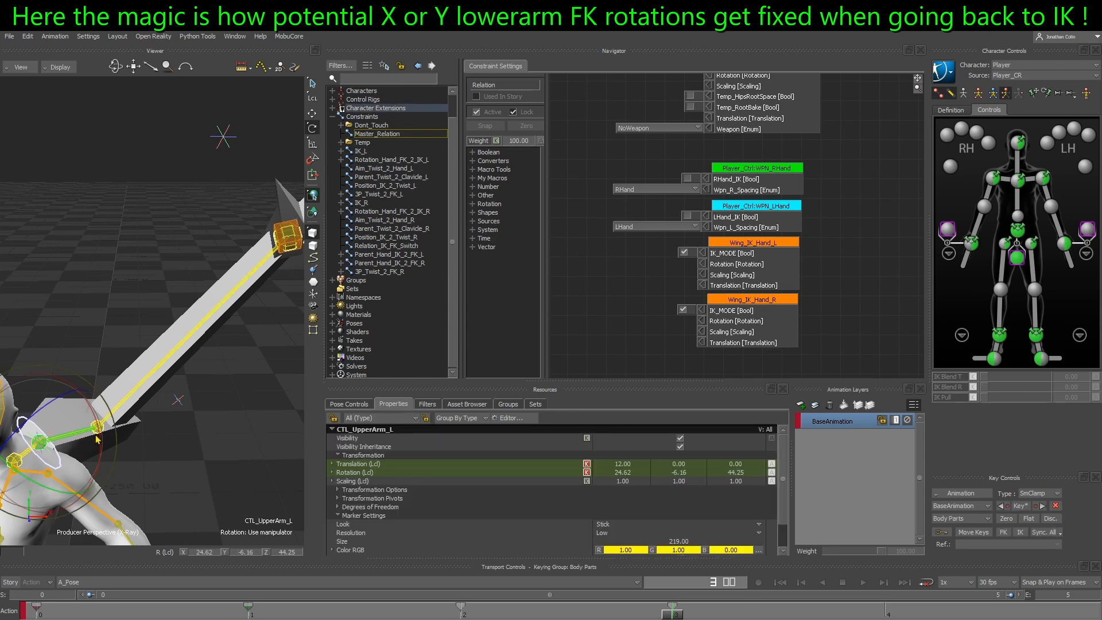
left_click(98, 433)
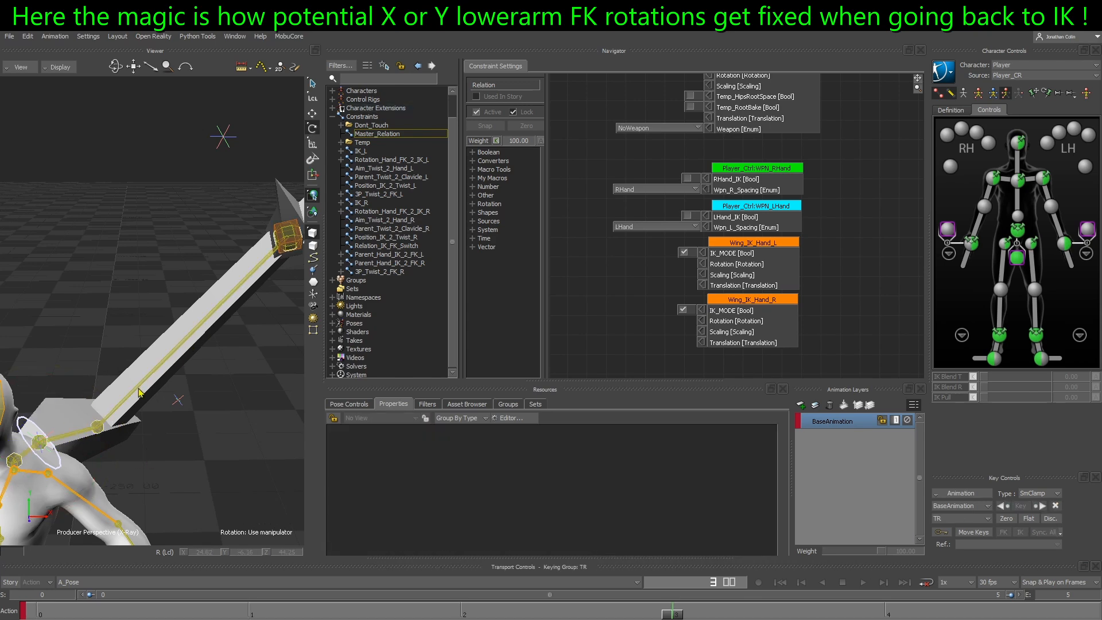
left_click(99, 427)
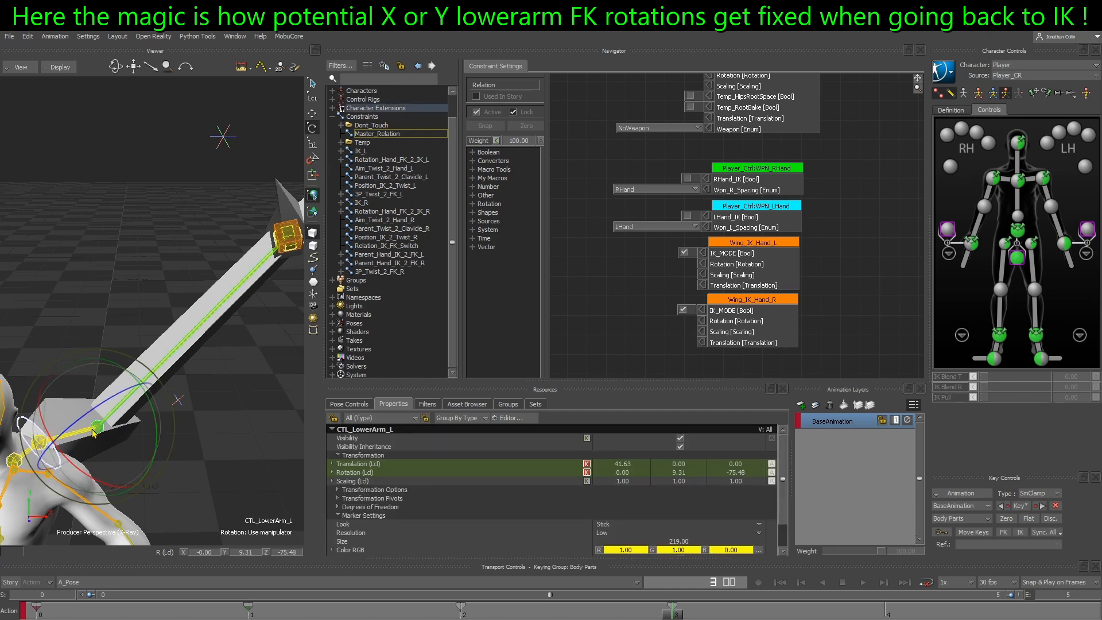
left_click(214, 446)
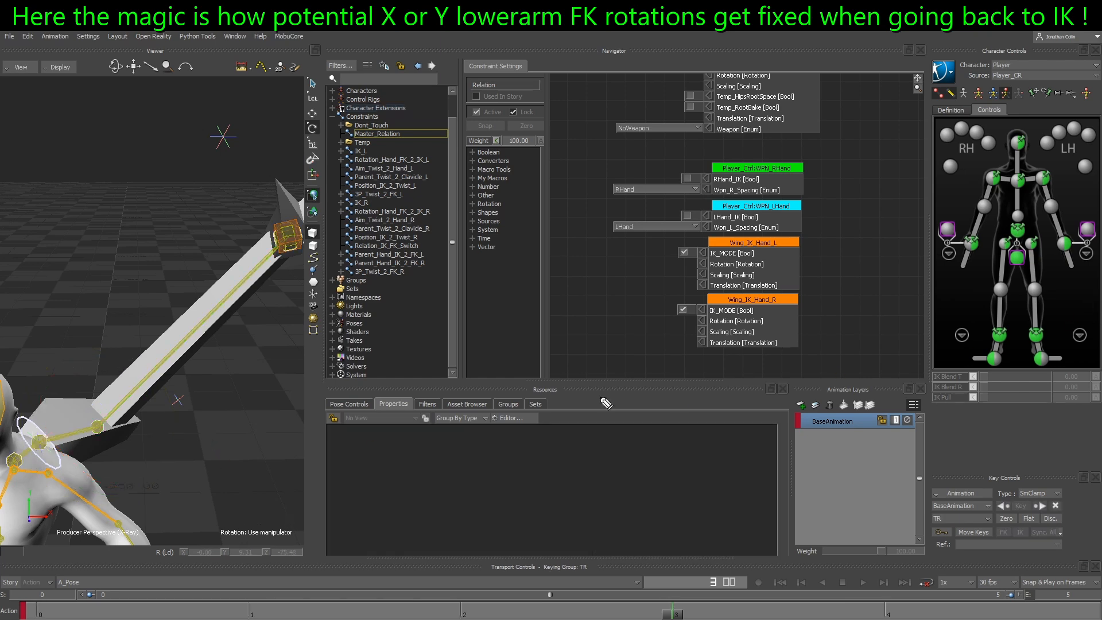
left_click_drag(91, 419, 138, 383)
mouse_move(181, 341)
left_mouse_down()
mouse_move(149, 368)
mouse_move(158, 368)
left_mouse_up()
key("Escape")
Toggle IK_MODE of Wing_IK_Hand_L off and on while comparing the left upper wing's twist from several angles, leaving IK_MODE on
left_click_drag(114, 438, 117, 407, "alt")
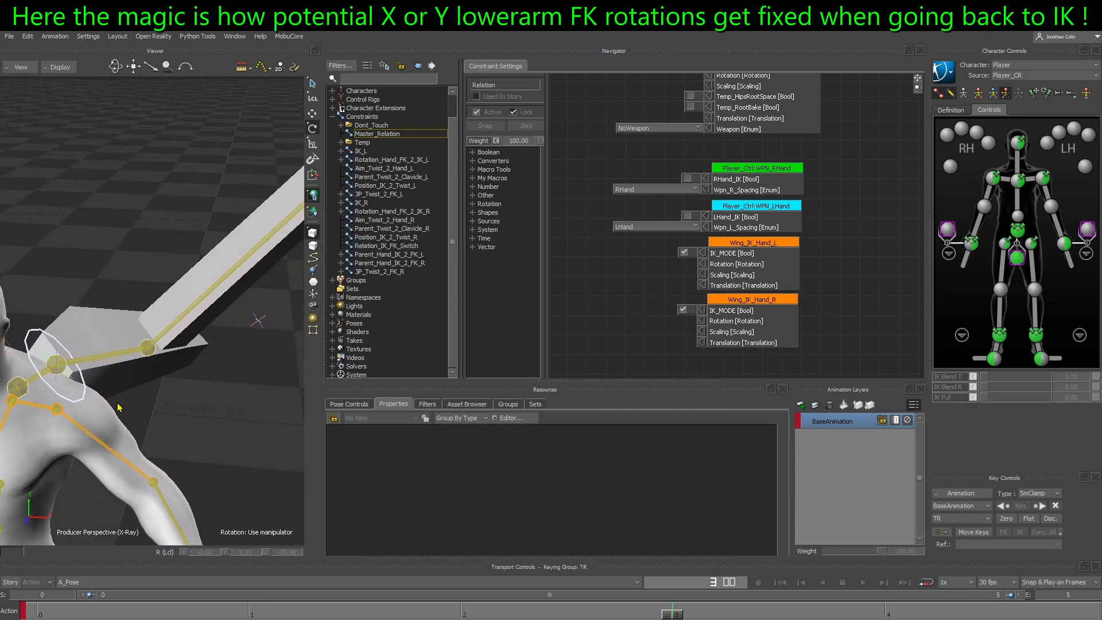
left_click(683, 252)
left_click(684, 253)
left_click(683, 252)
left_click(100, 374)
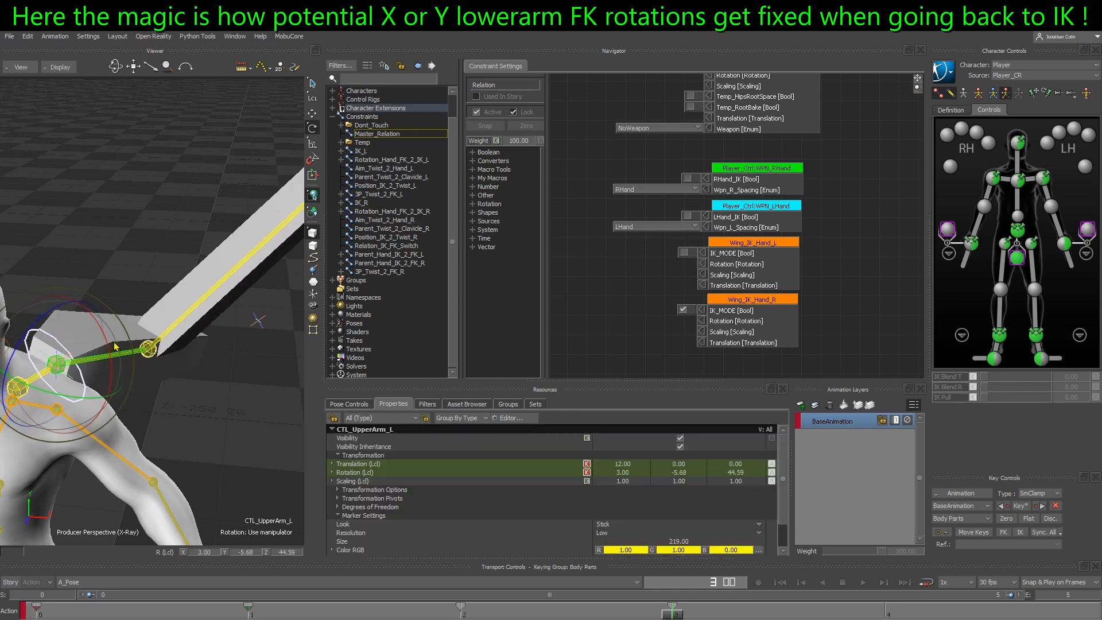
key("t")
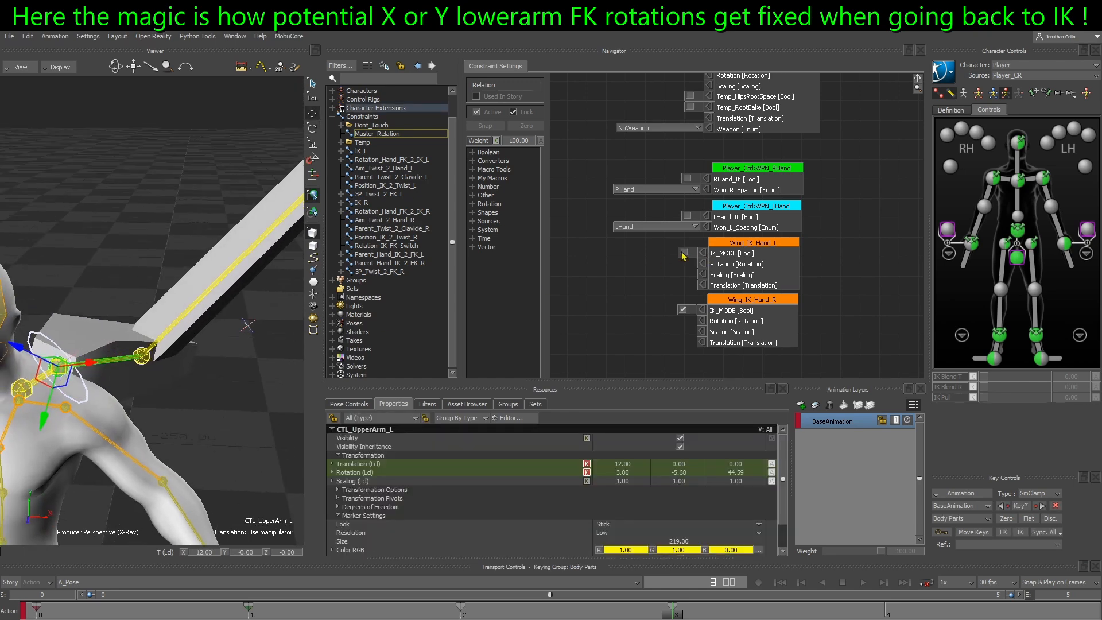
left_click(682, 252)
left_click_drag(149, 391, 162, 461, "alt")
left_click(143, 406)
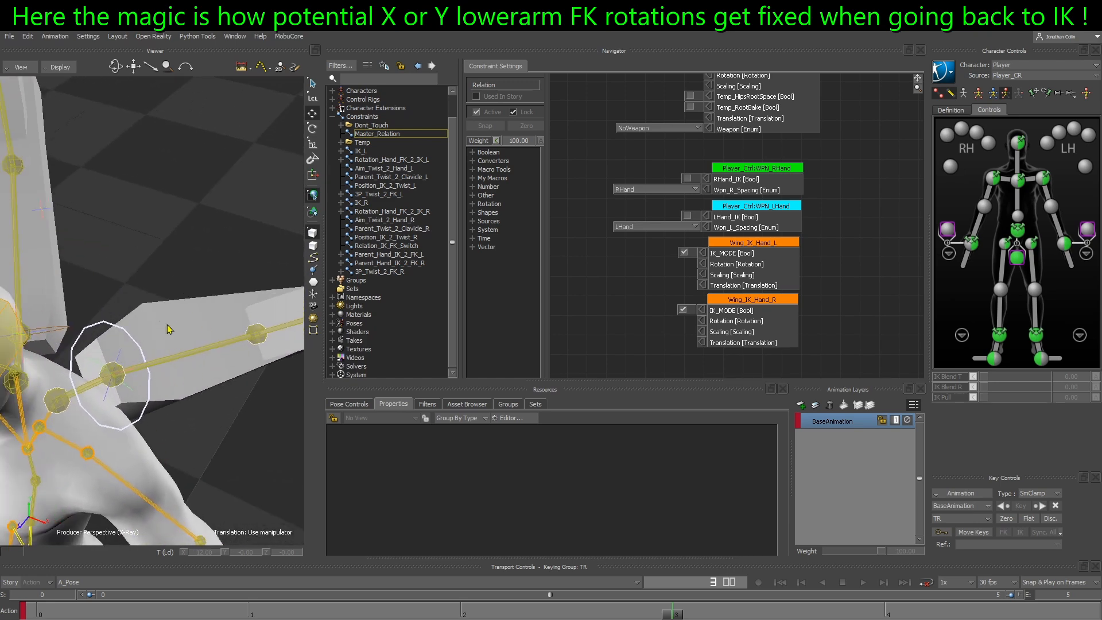
middle_click_drag(165, 502, 152, 408)
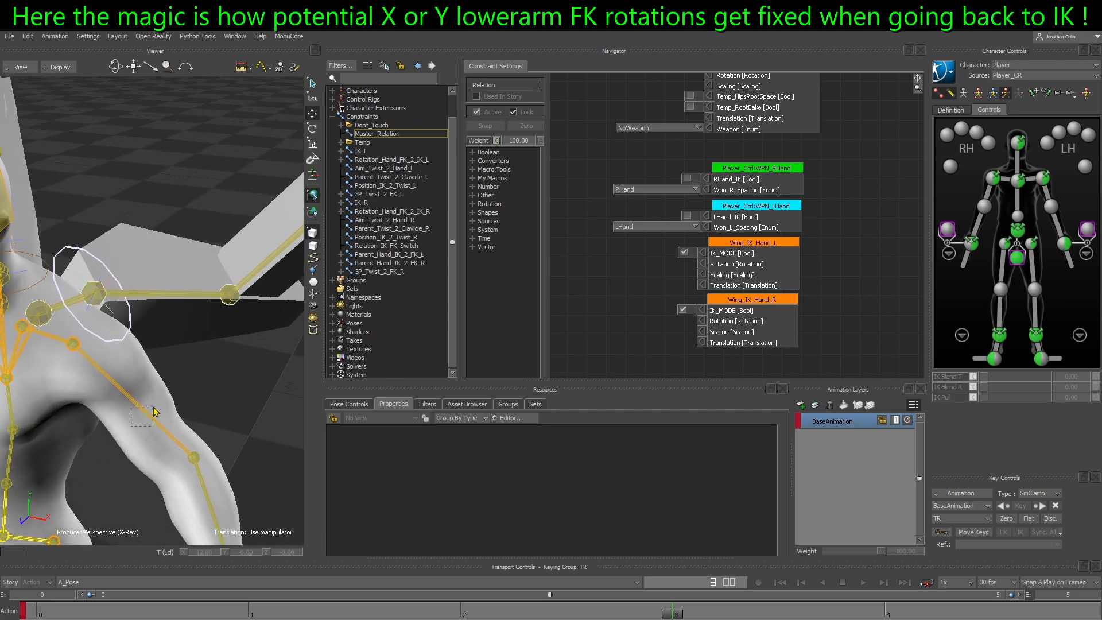
Try rotating Player_Ctrl:LeftArm about its X axis to about 61 degrees, undo the rotation, and deselect it
left_click(153, 417)
key("r")
left_click_drag(82, 348, 66, 381)
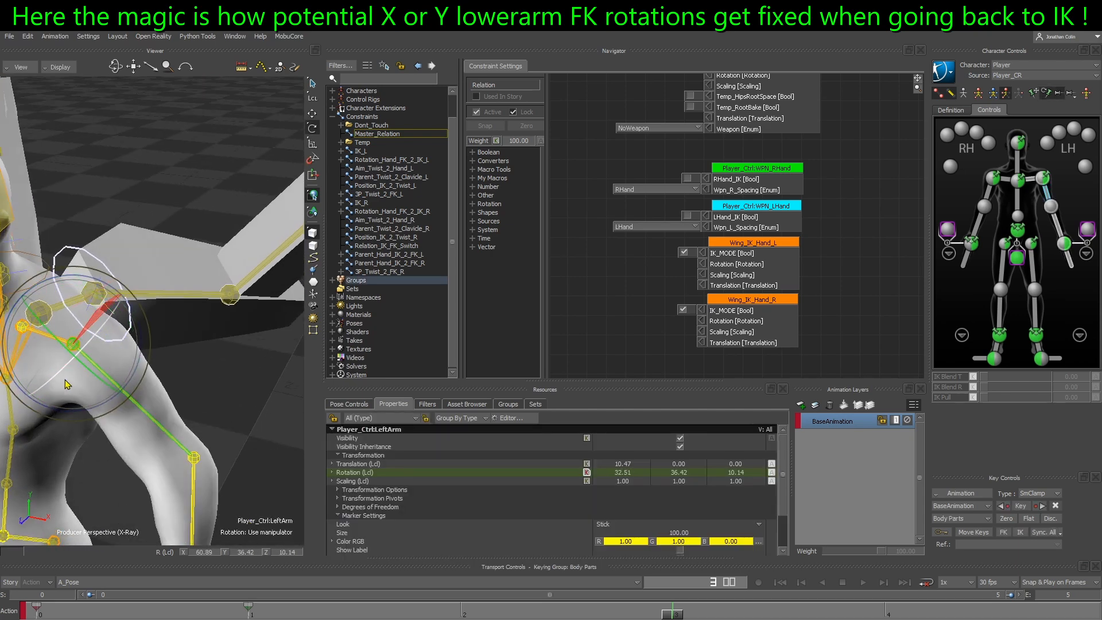
key("ctrl+z")
left_click(213, 380)
Go to frame 0 and frame both wings of the character
middle_click_drag(213, 380, 198, 362)
scroll(196, 303, "down", 3)
middle_click_drag(196, 303, 176, 386)
scroll(170, 355, "down", 3)
middle_click_drag(127, 338, 147, 349)
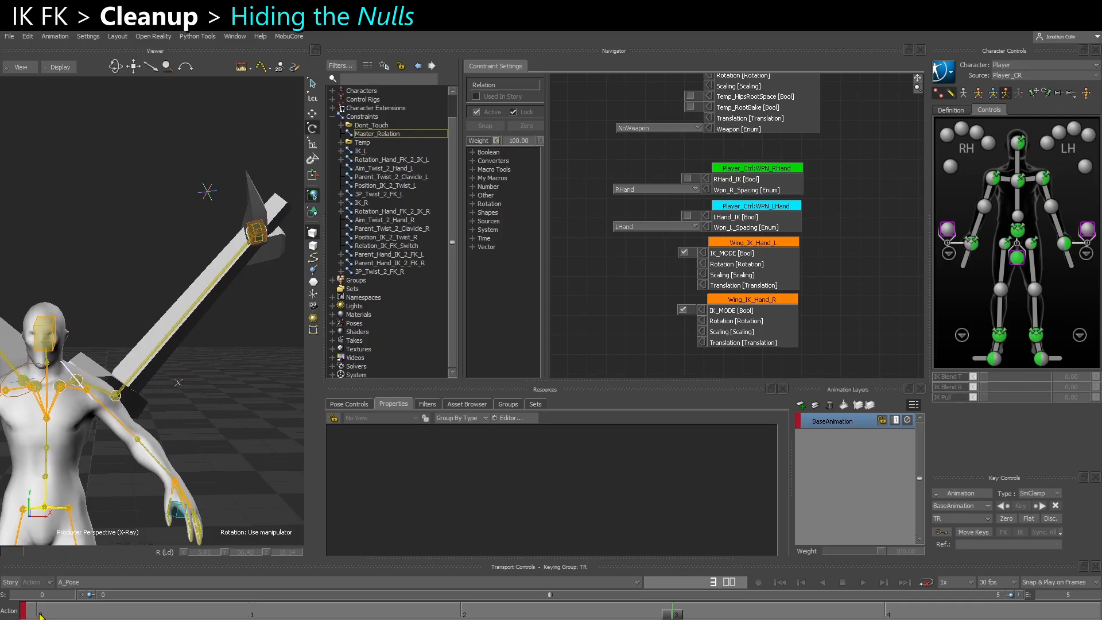
left_click(39, 615)
middle_click_drag(166, 448, 201, 423)
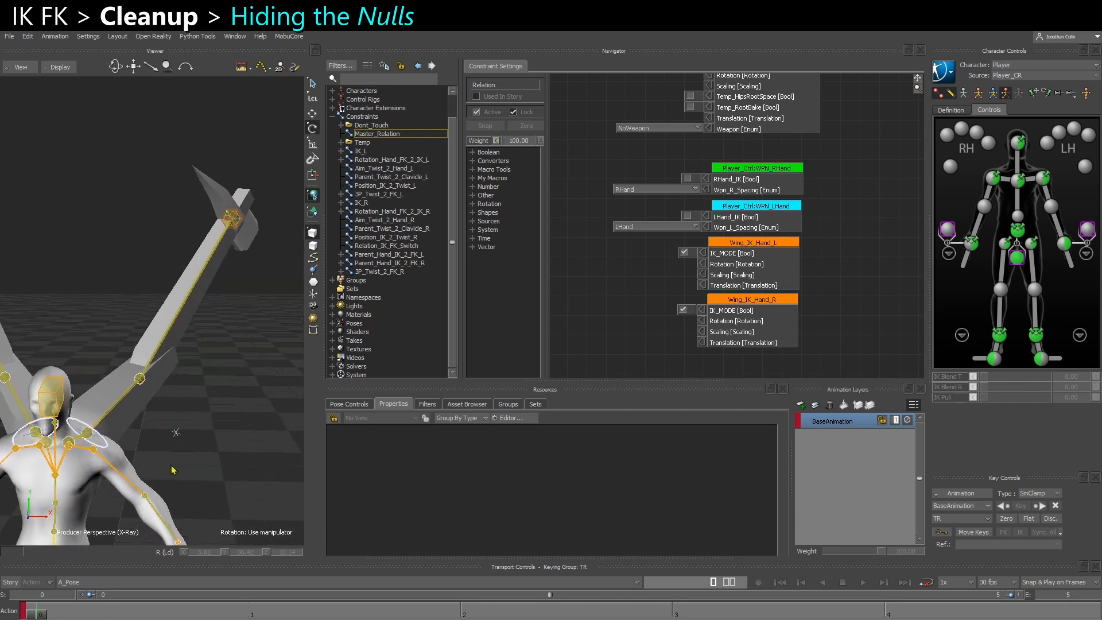
In the schematic view, select the six GRP_Wing and Wing_IK_PV nulls and change their Look in Null Settings to hide them
left_click(176, 432)
key("ctrl+w")
middle_click_drag(220, 337, 150, 356)
left_click_drag(138, 337, 257, 261)
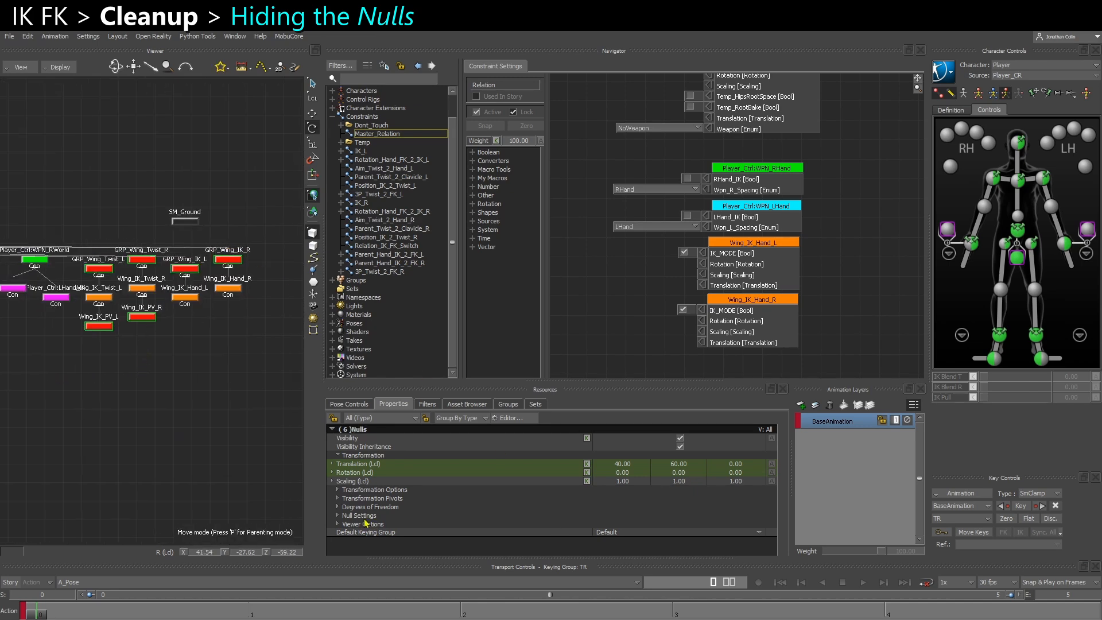
left_click(338, 515)
left_click(622, 524)
left_click(613, 536)
left_click(146, 431)
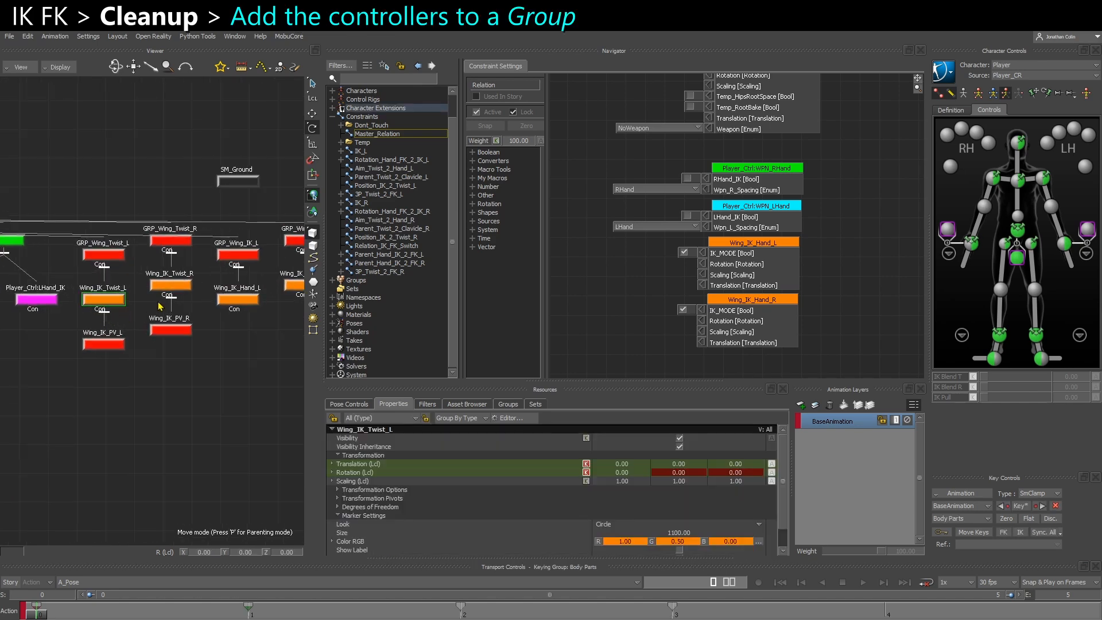
Select the left and right Wing_IK_Twist and Wing_IK_Hand markers, and expand the scene's groups to assign them to one
left_click(250, 302, "shift")
middle_click_drag(272, 309, 236, 321)
left_click_drag(251, 319, 303, 287, "shift")
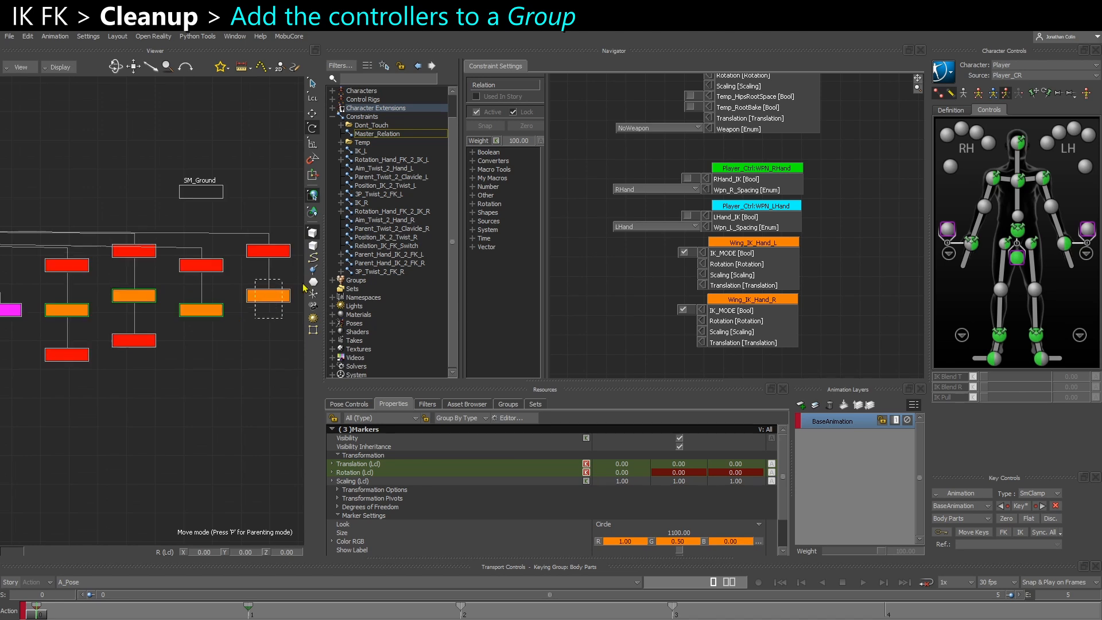
left_click(515, 407)
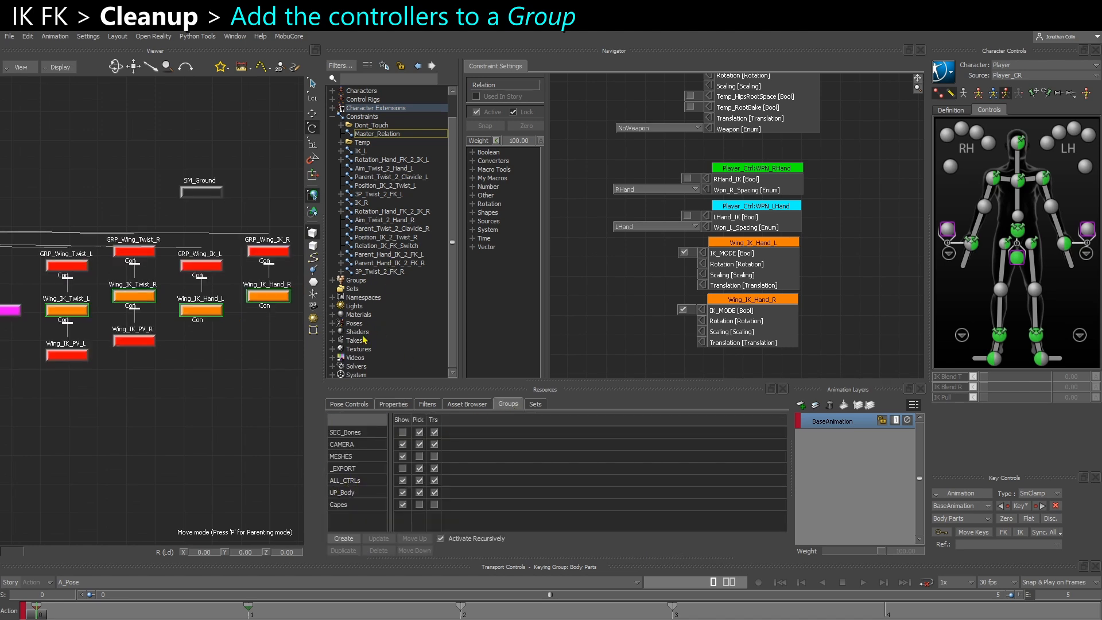
scroll(364, 340, "down", 1)
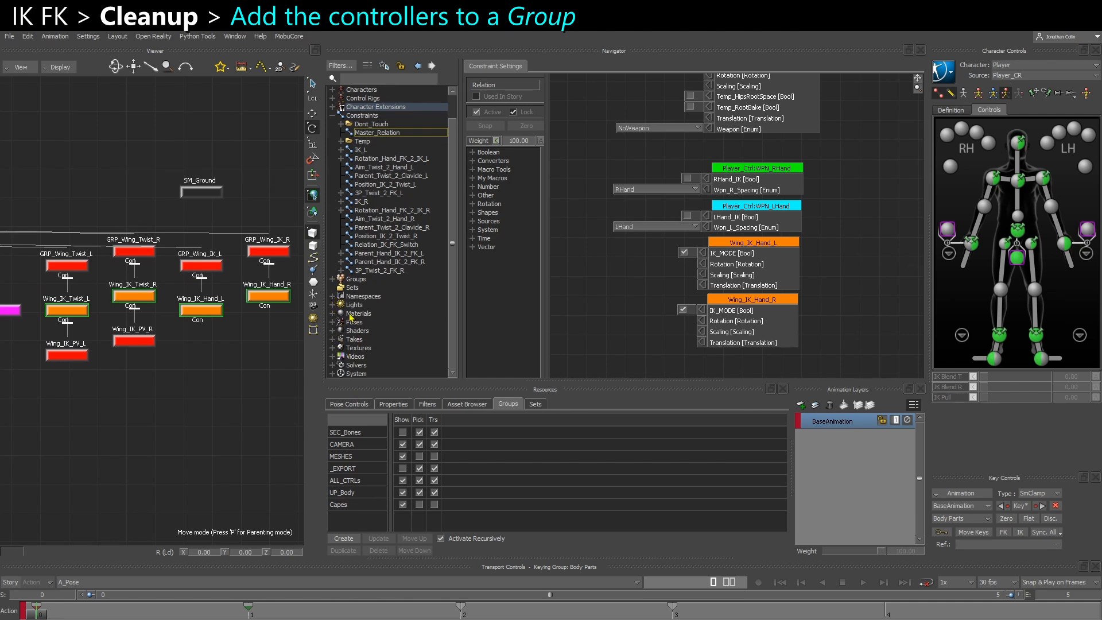
left_click(332, 279)
left_click(378, 322)
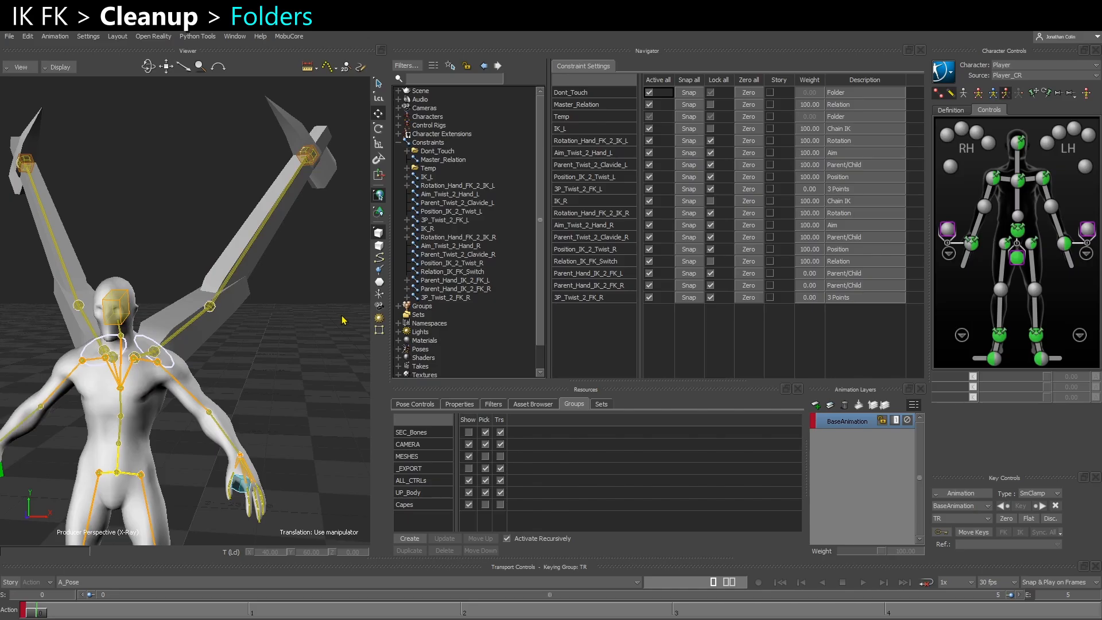
Create a new folder under Constraints and name it IK
right_click(433, 143)
left_click(456, 151)
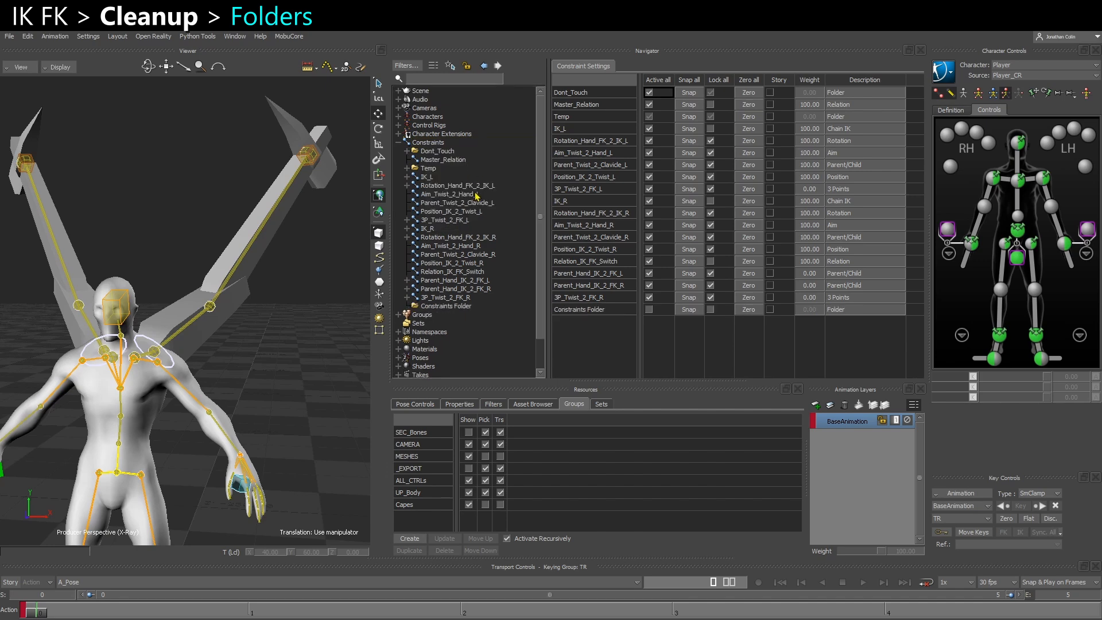
right_click(446, 306)
left_click(475, 349)
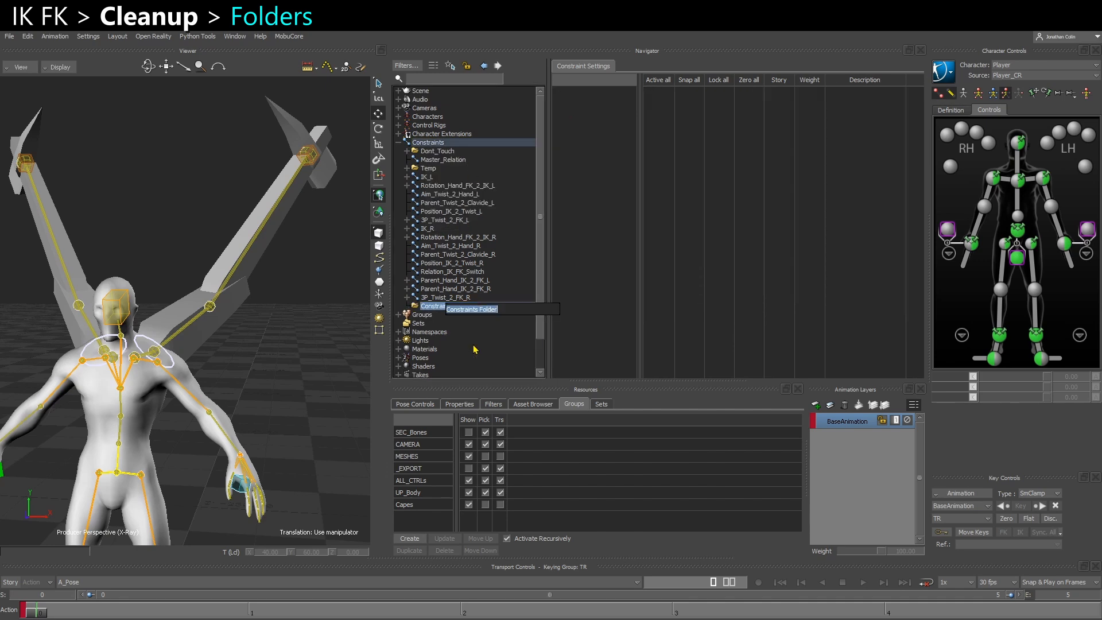
type("IK")
key("Return")
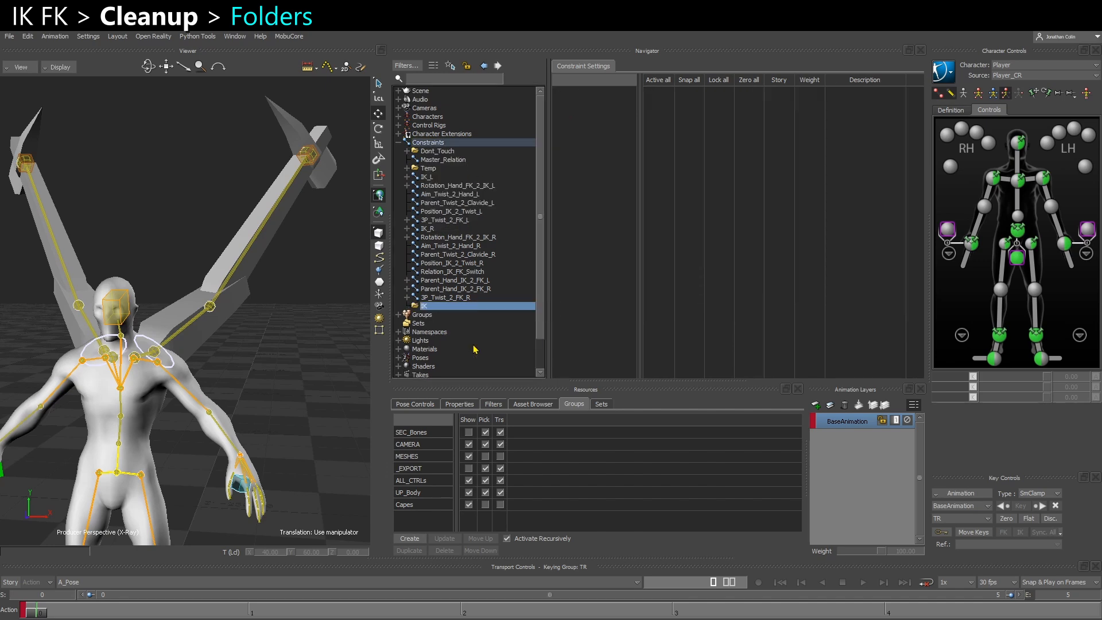
Create a second folder under Constraints and name it FK
right_click(435, 143)
left_click(460, 152)
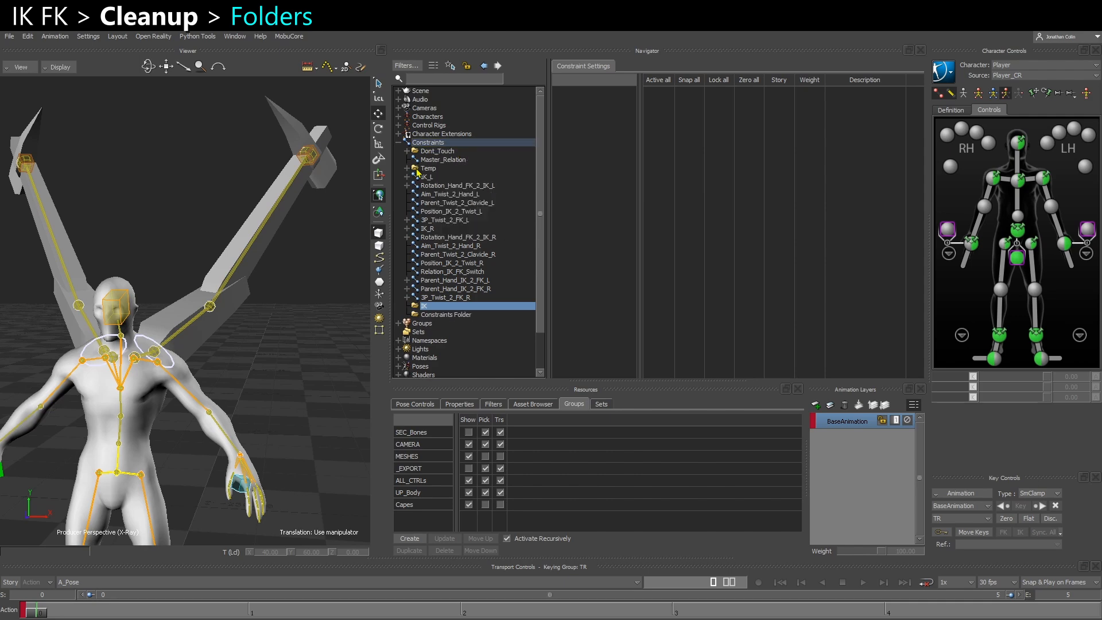
right_click(452, 316)
left_click(496, 360)
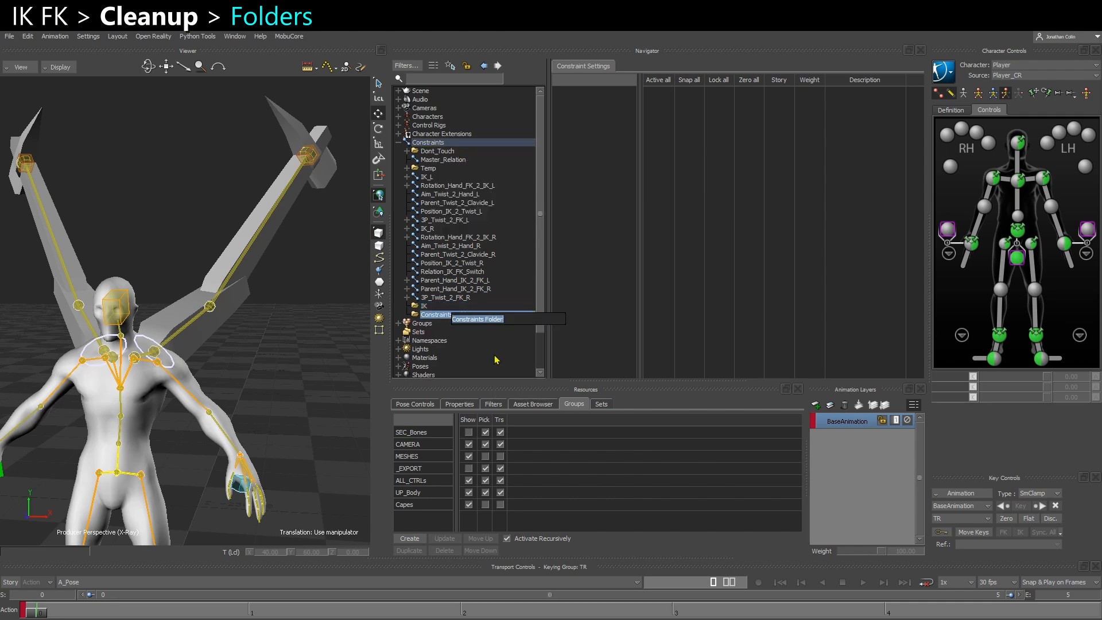
type("FK")
key("Return")
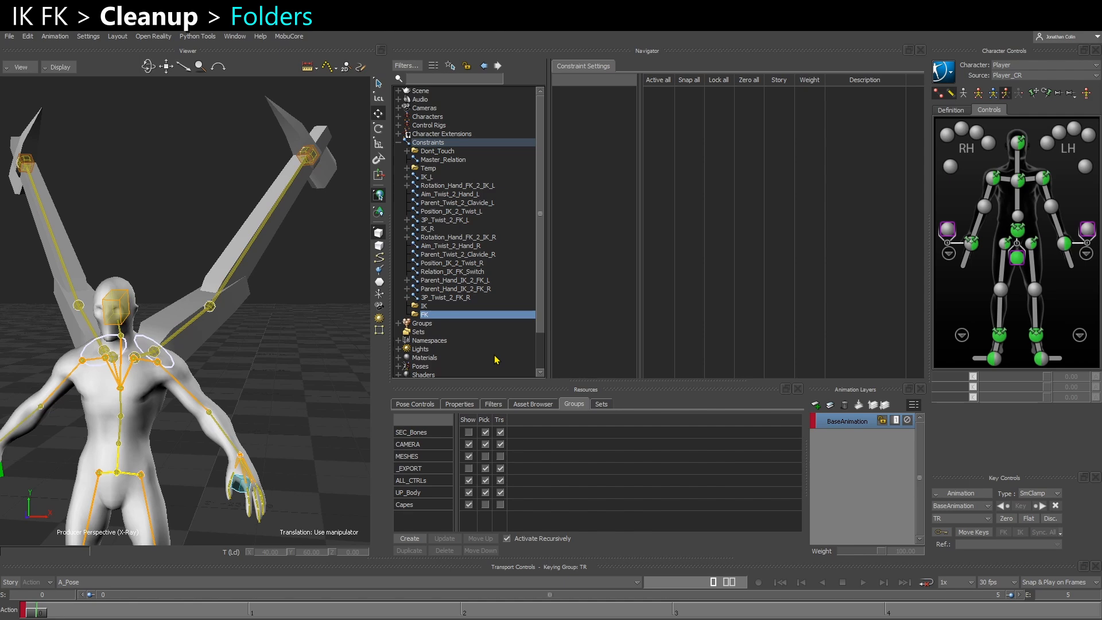
Move the left and right chain IK, Rotation_Hand_FK_2_IK, Aim_Twist_2_Hand, Parent_Twist_2_Clavicle and Position_IK_2_Twist constraints into the IK folder
left_click(433, 178)
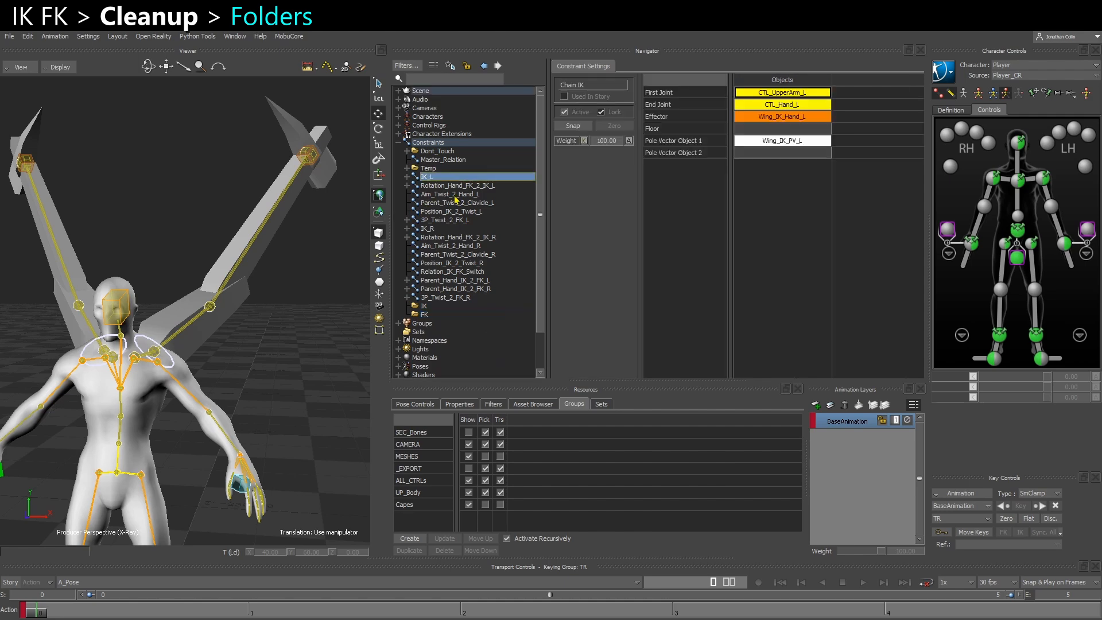
left_click(441, 186, "shift")
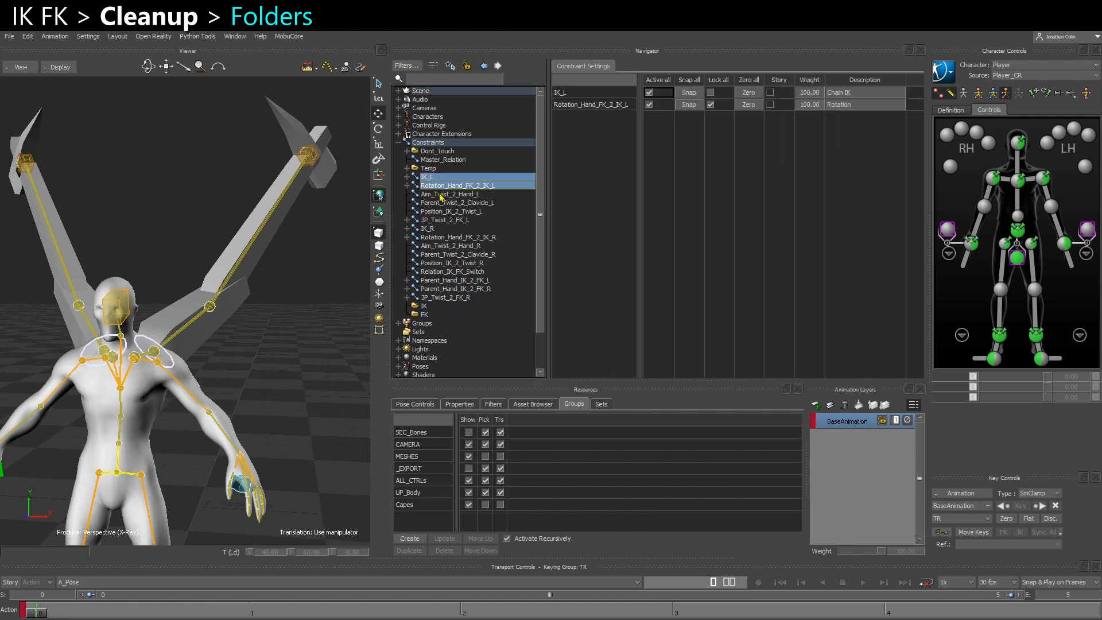
left_click(438, 195, "shift")
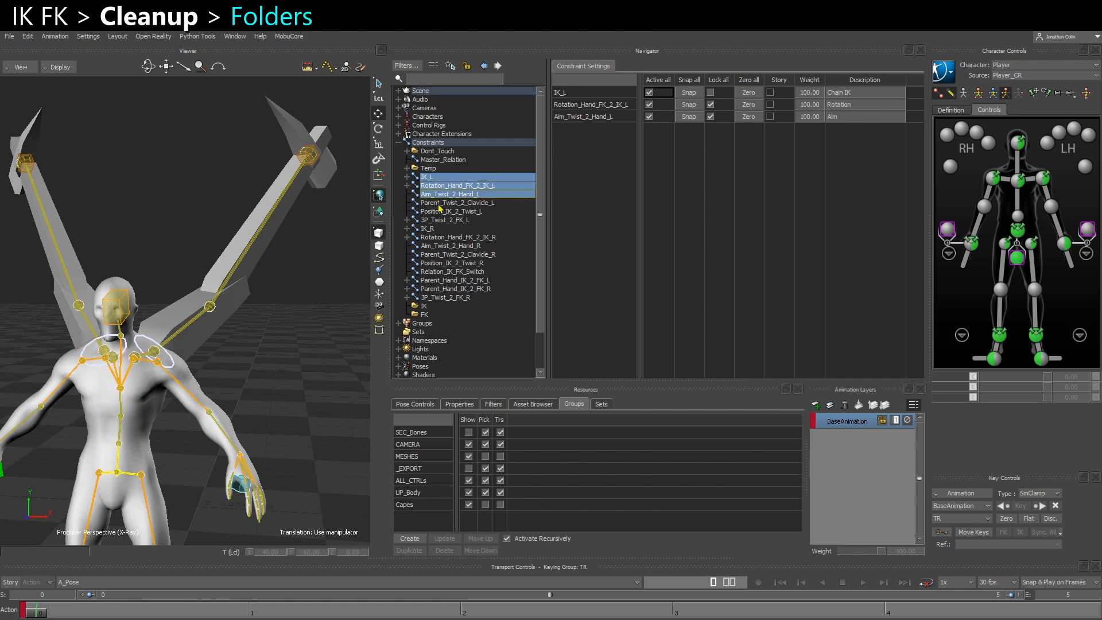
left_click(439, 204, "shift")
left_click(441, 212, "shift")
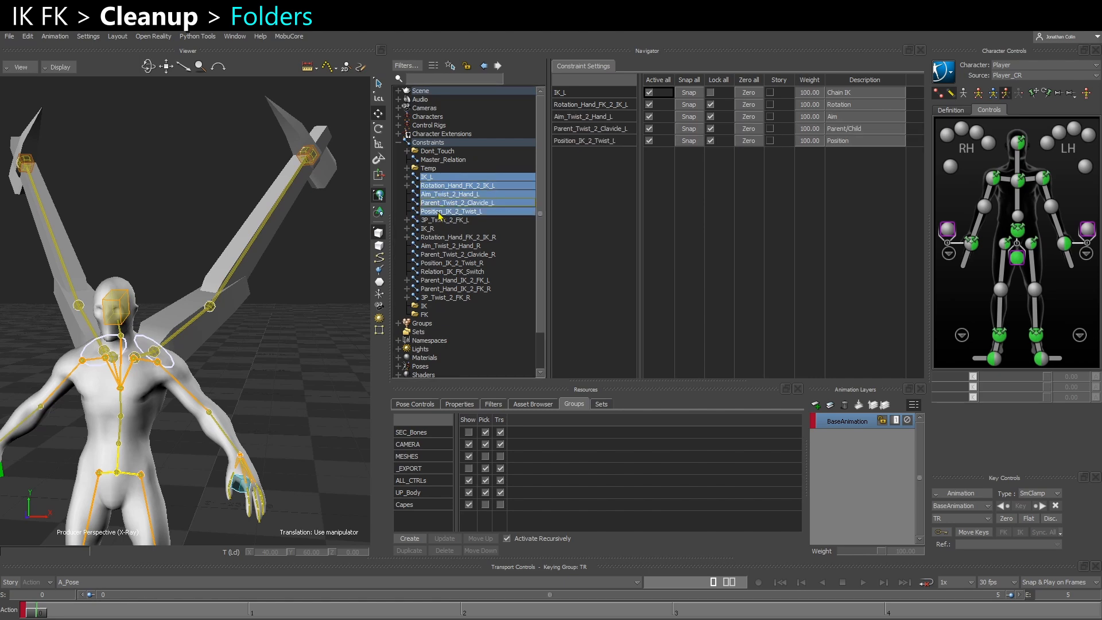
left_click(437, 212)
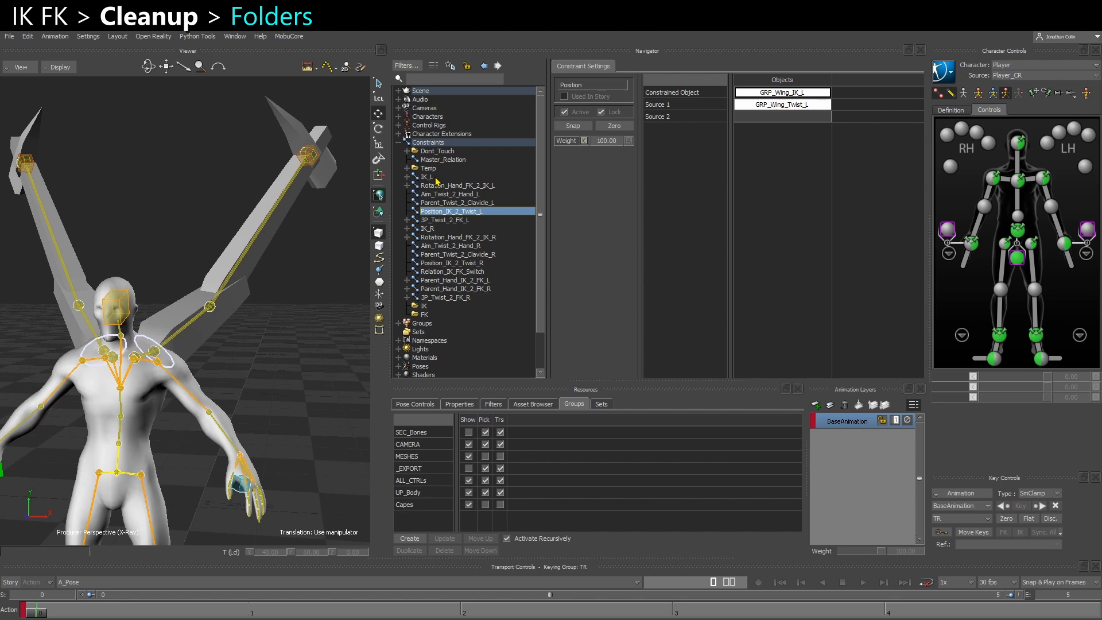
left_click(435, 177, "shift")
left_click(439, 229, "ctrl")
left_click(441, 263, "ctrl+shift")
left_click_drag(445, 181, 441, 305)
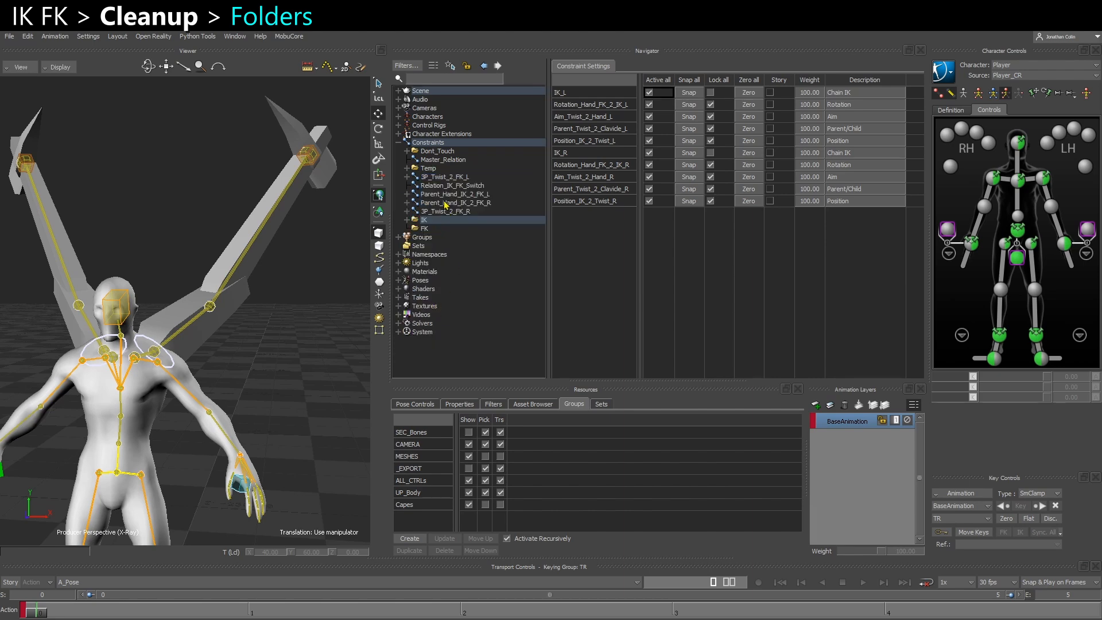
Move the constraints 3P_Twist_2_FK_L, 3P_Twist_2_FK_R and Parent_Hand_IK_2_FK_L into the FK folder
left_click(438, 177)
left_click(445, 213, "ctrl")
left_click_drag(436, 179, 432, 231)
left_click(446, 188)
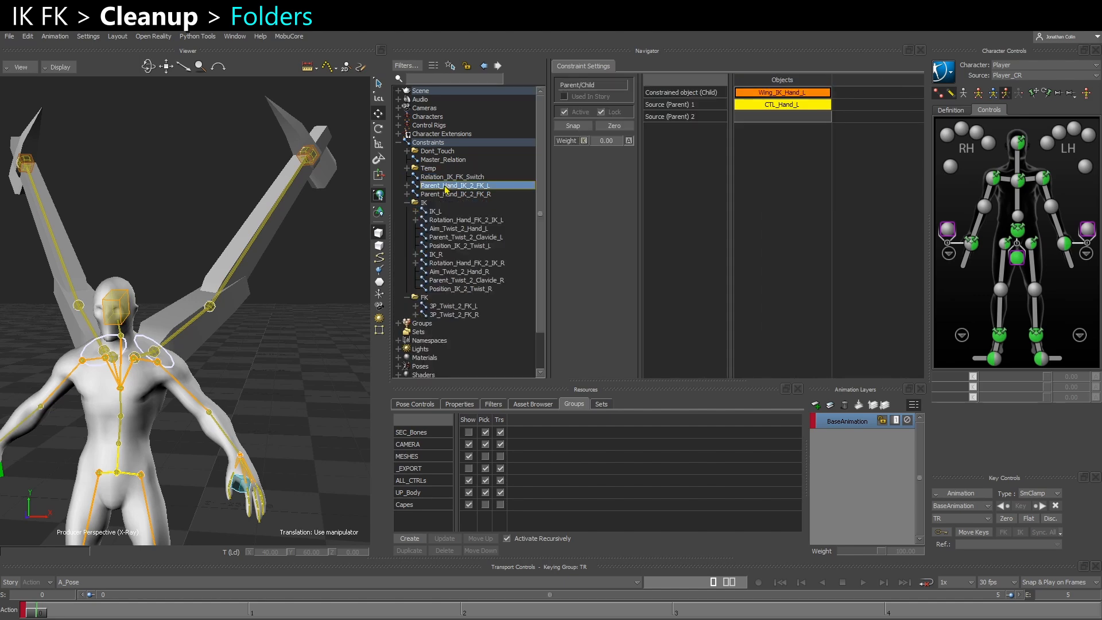
left_click_drag(446, 189, 435, 295)
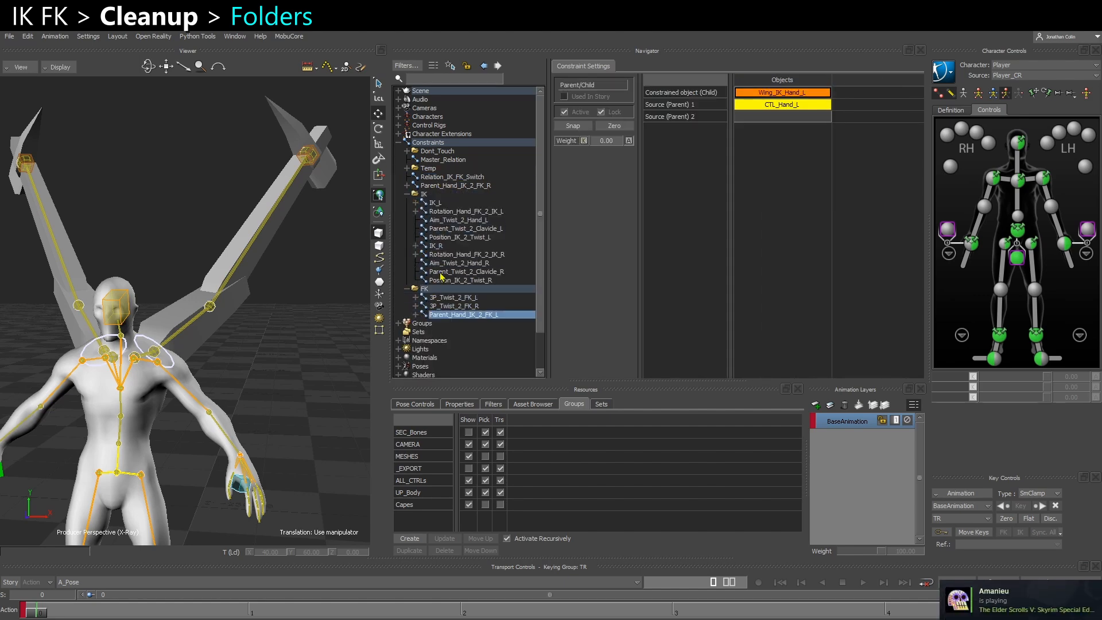
Move the Parent_Hand_IK_2_FK_R constraint into the FK folder and collapse the IK and FK folders
left_click_drag(450, 188, 457, 292)
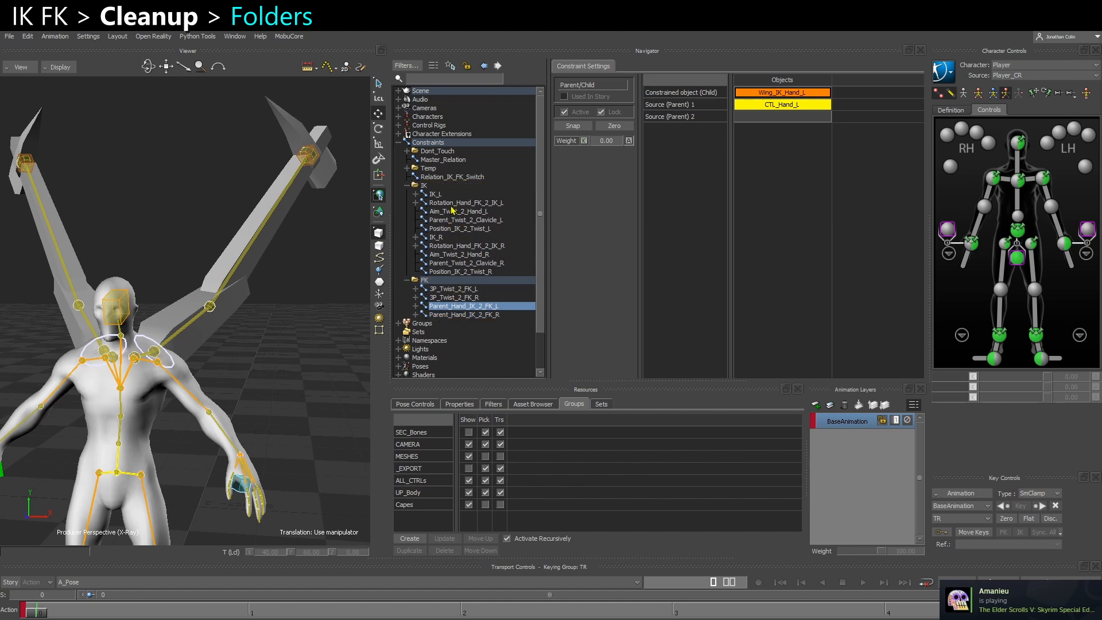
left_click(470, 178)
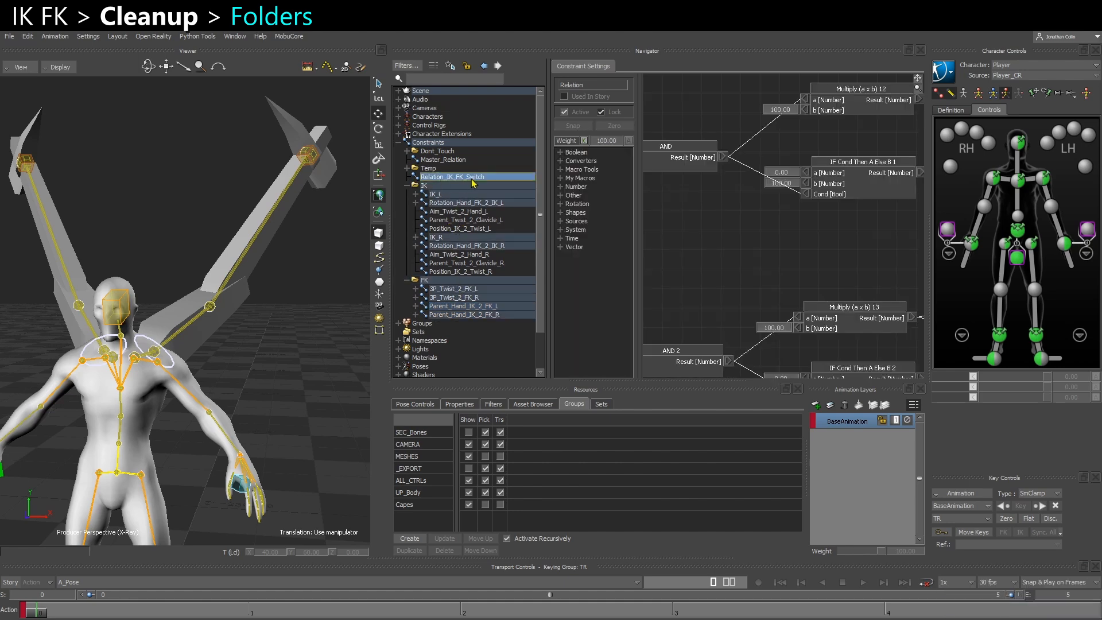
left_click(407, 185)
left_click(408, 194)
Create a third folder under Constraints and name it Wings
right_click(429, 145)
mouse_move(466, 158)
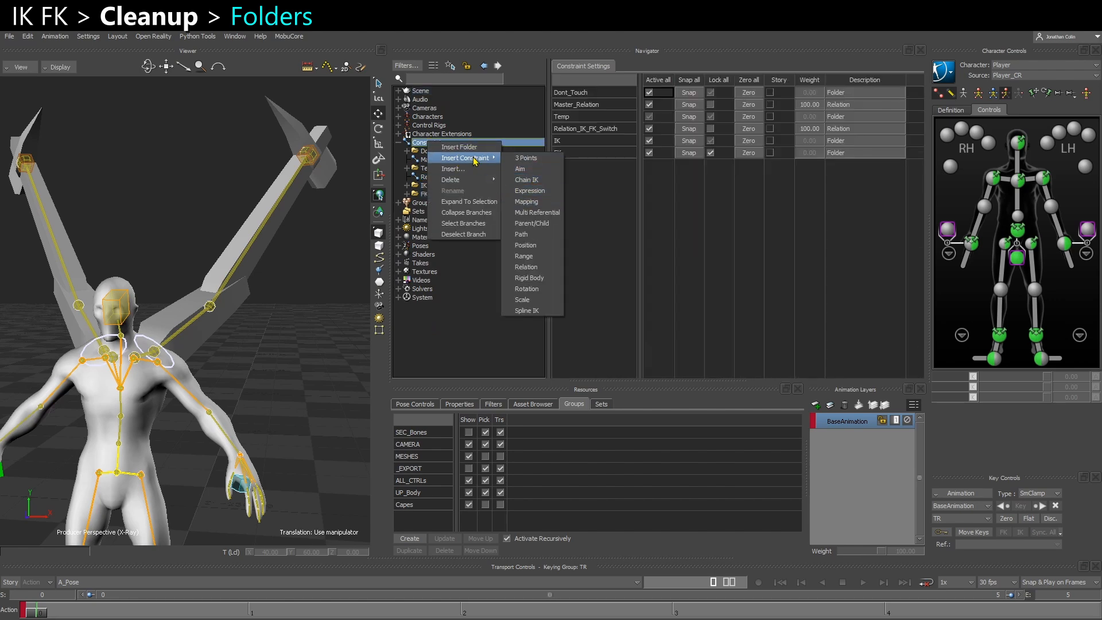
left_click(459, 147)
right_click(444, 205)
left_click(479, 241)
type("IK")
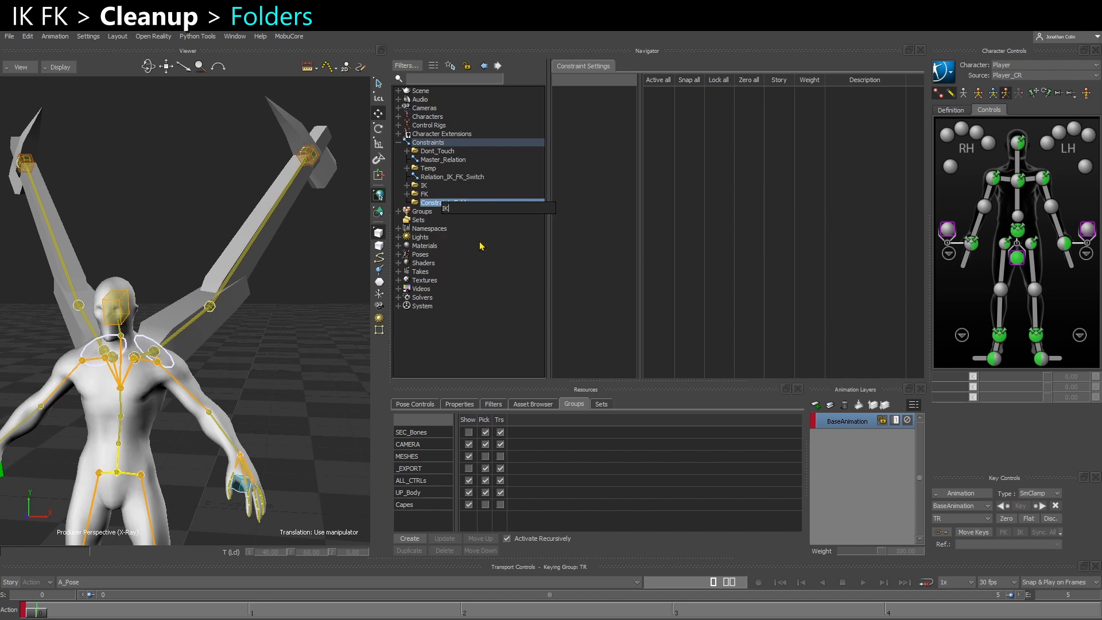
type("s")
key("Return")
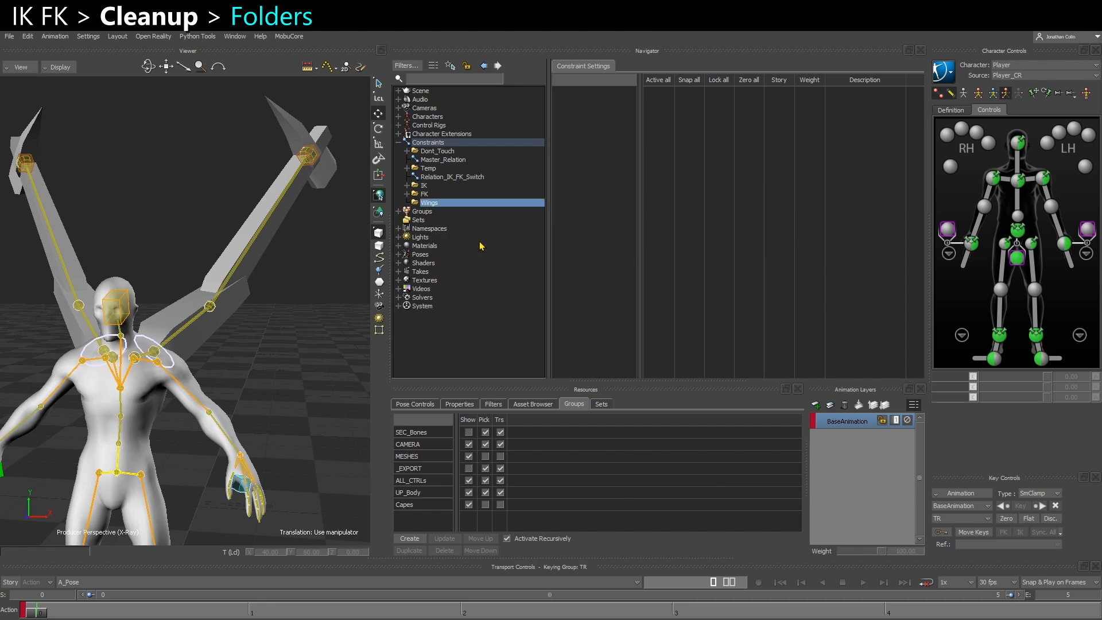
Move Relation_IK_FK_Switch and the IK and FK folders into the Wings folder
left_click(441, 178)
left_click(428, 194, "shift")
left_click_drag(436, 183, 435, 207)
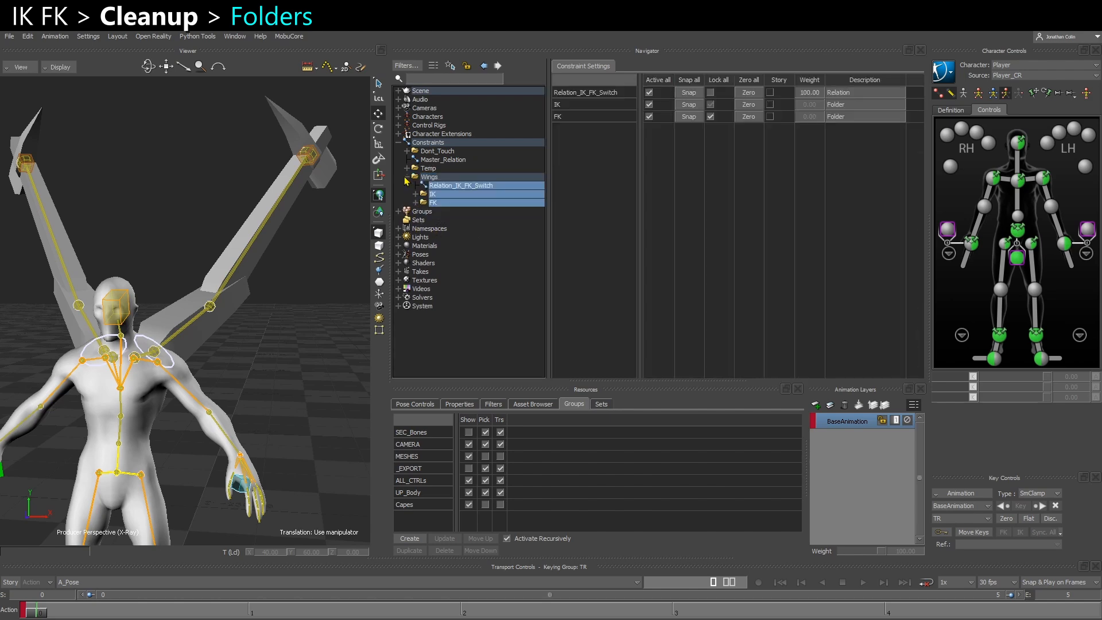
left_click(407, 178)
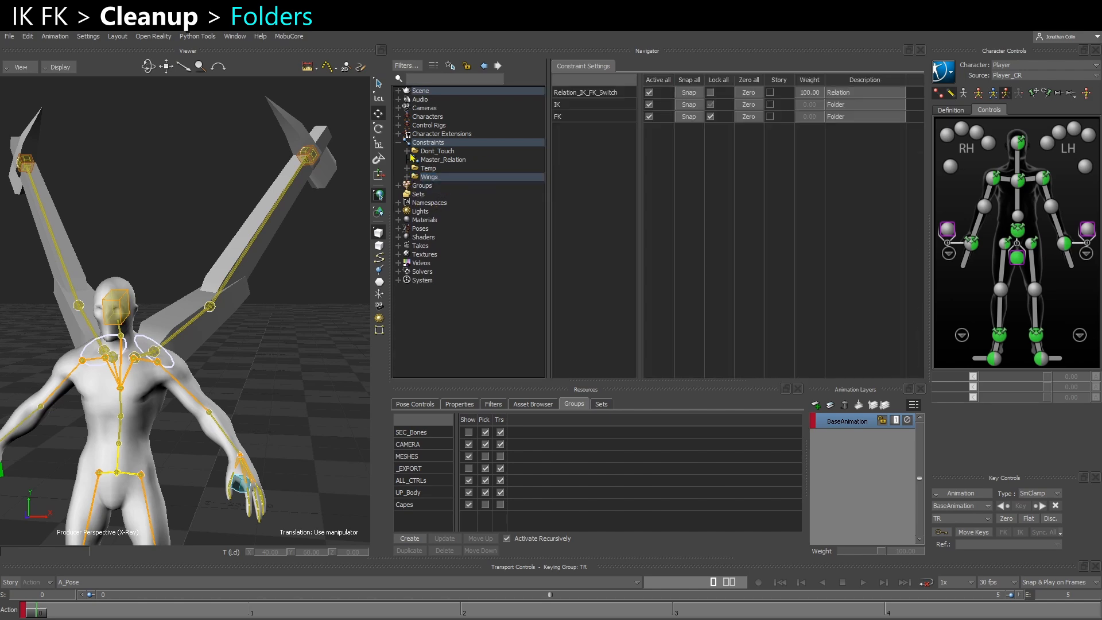
left_click(424, 178)
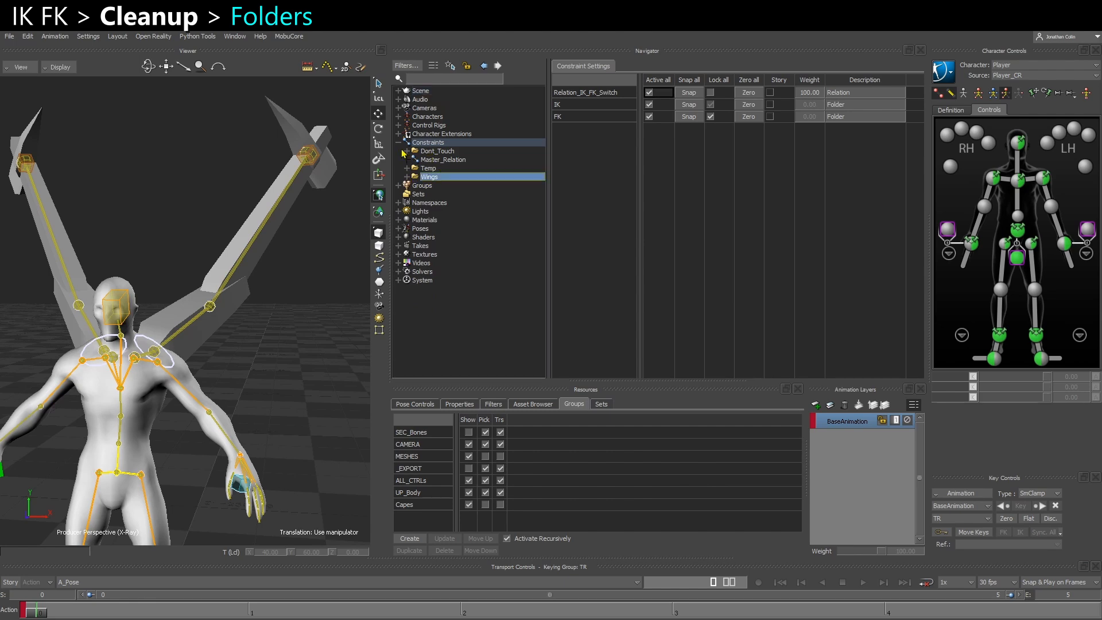
left_click(407, 178)
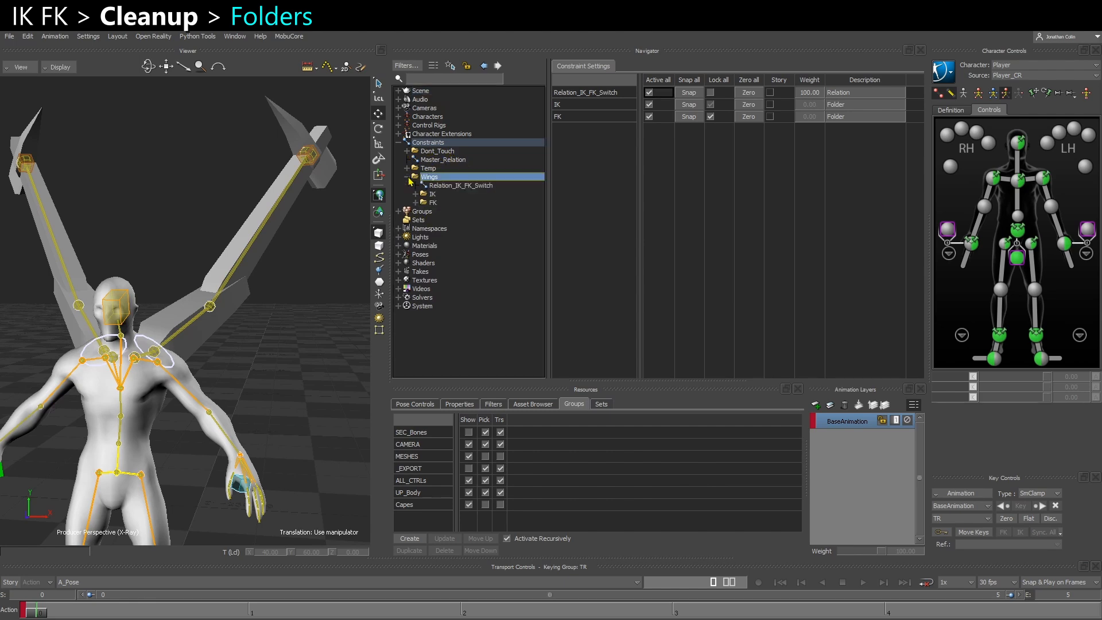
Expand the IK constraint folder, test the wings by rotating the chest effector, and undo the rotations
left_click(415, 195)
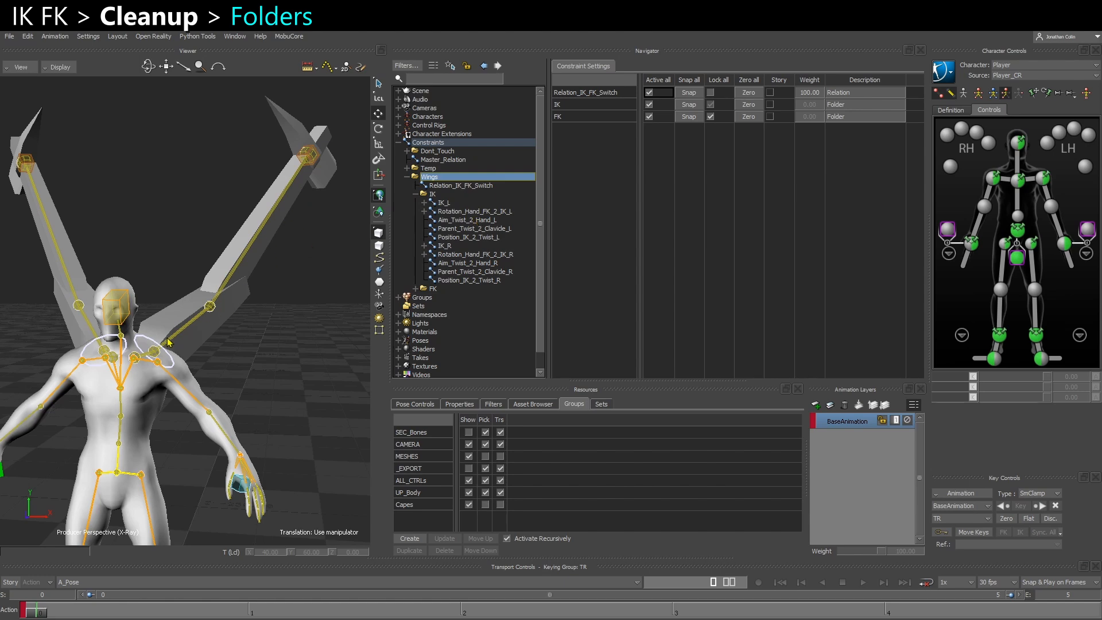
left_click(1018, 180)
key("r")
mouse_move(159, 395)
left_mouse_down()
mouse_move(190, 413)
mouse_move(140, 400)
mouse_move(174, 390)
left_mouse_up()
key("ctrl+z")
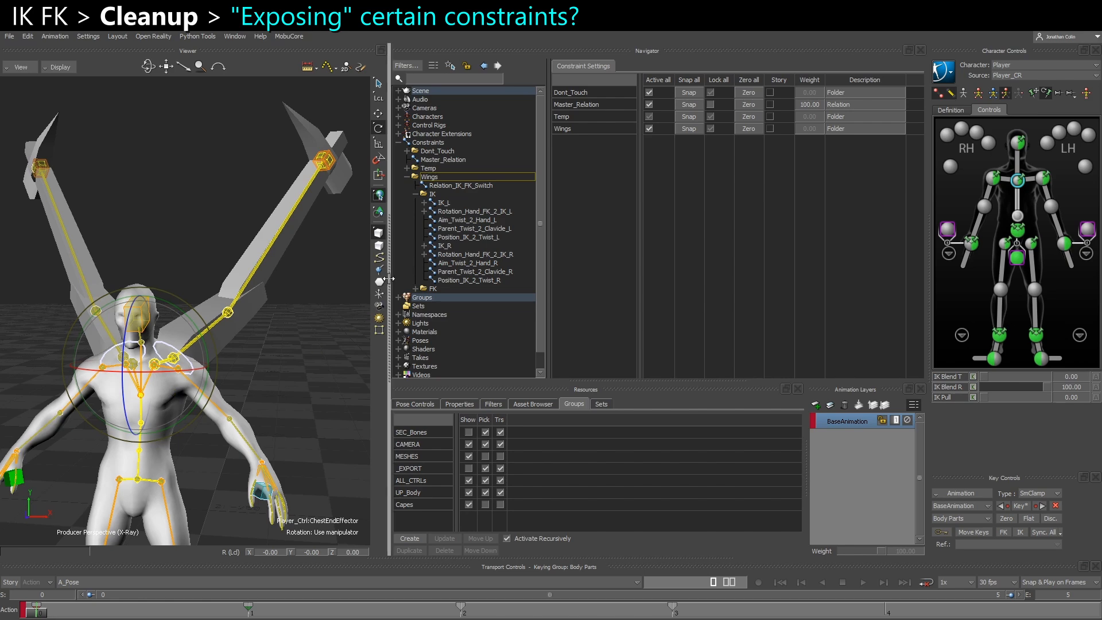
left_click_drag(141, 410, 162, 399)
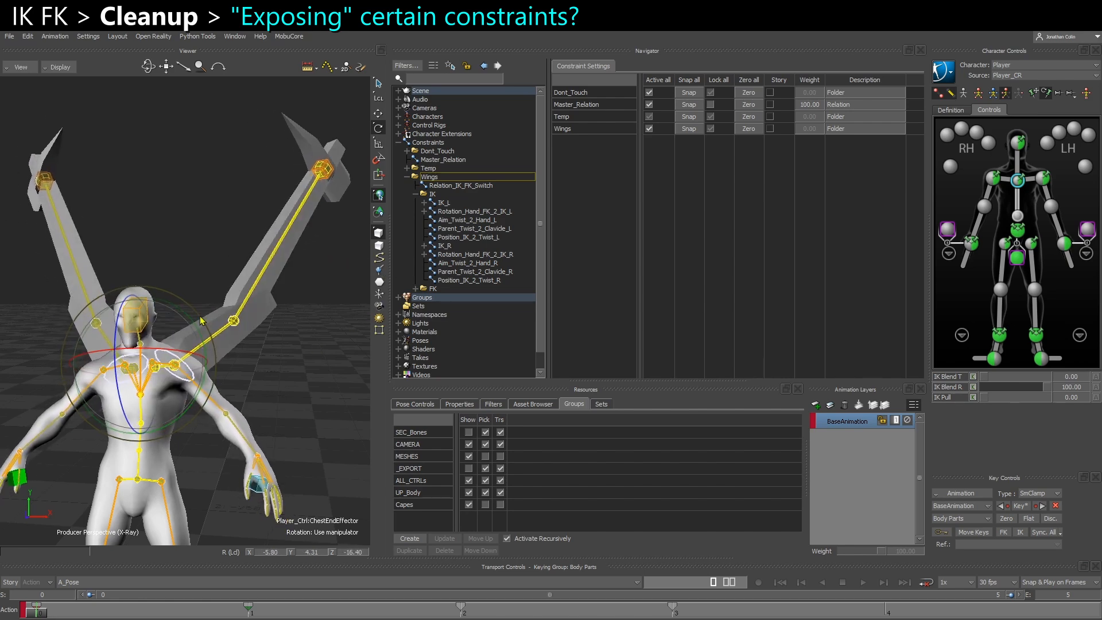
key("ctrl+z")
Test rotating the left wing's CTL_Clavicle_L controller and undo the rotation
left_click_drag(300, 221, 258, 233, "ctrl+shift")
left_click_drag(322, 132, 217, 230, "ctrl+shift")
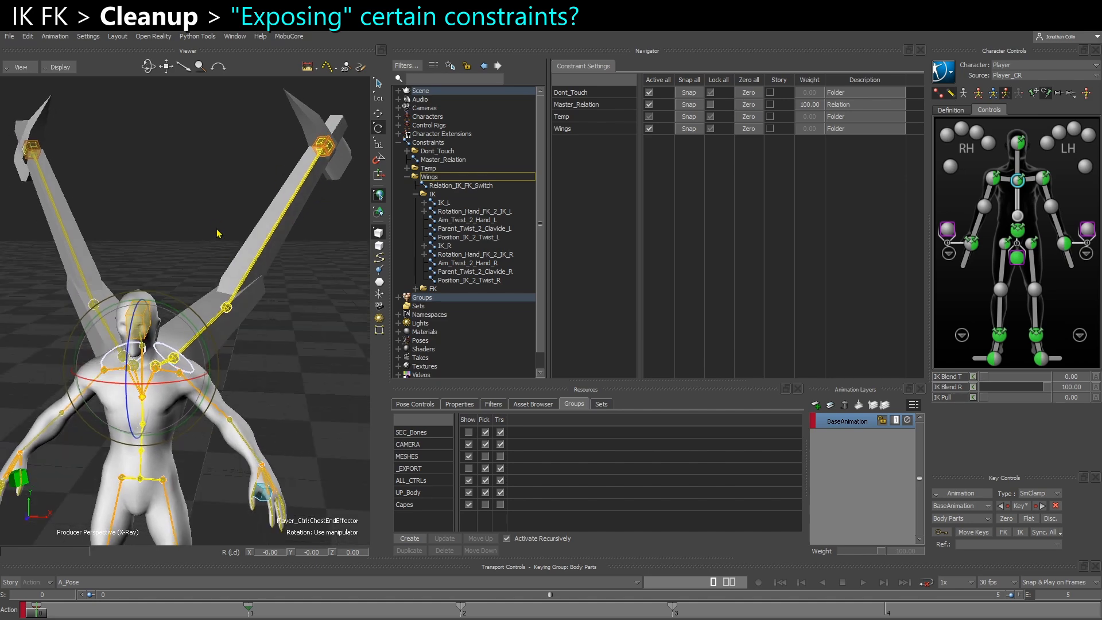
left_click(172, 354)
left_click(283, 365)
left_click(154, 363)
left_click_drag(140, 360, 134, 379)
key("ctrl+z")
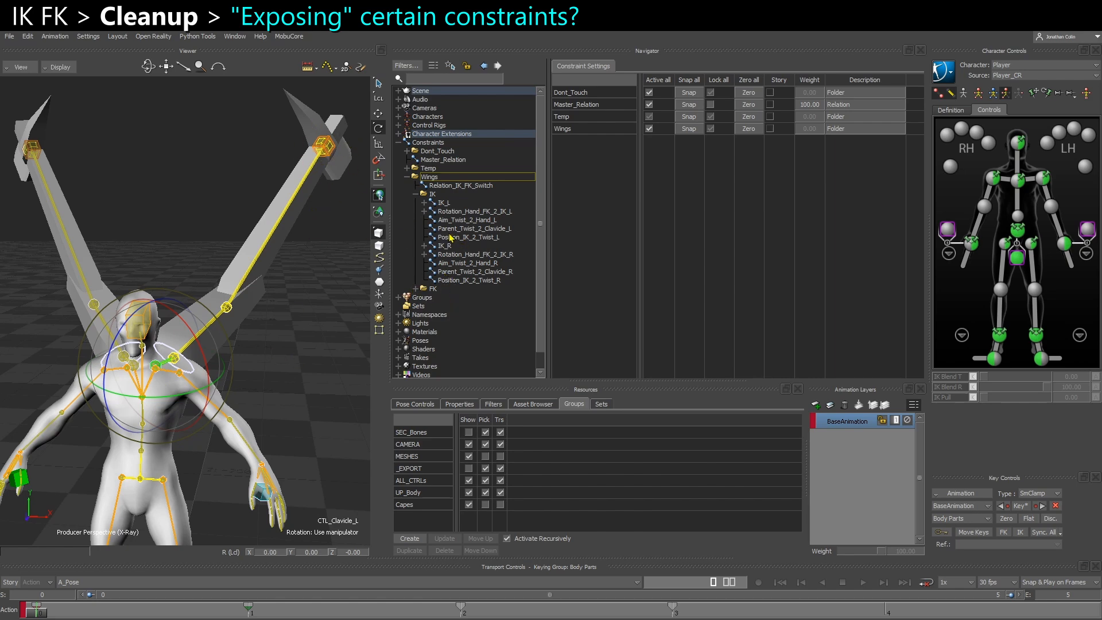
Set the Position_IK_2_Twist_L constraint's weight to 0, test rotating the left clavicle controller, and undo the rotation
left_click(468, 237)
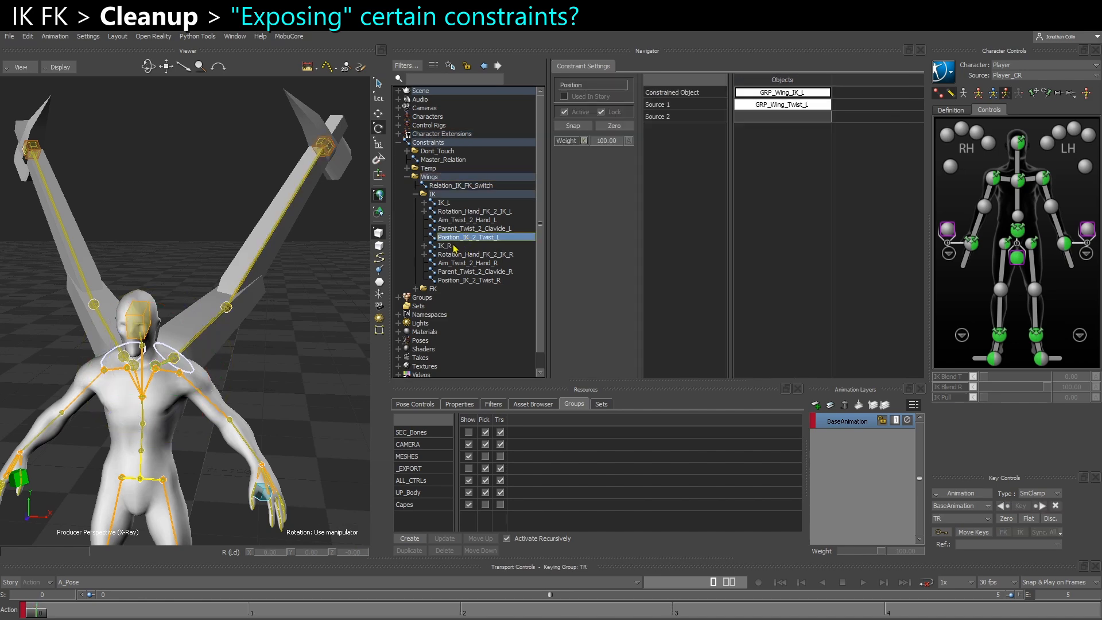
left_click_drag(608, 142, 532, 147)
left_click(157, 368)
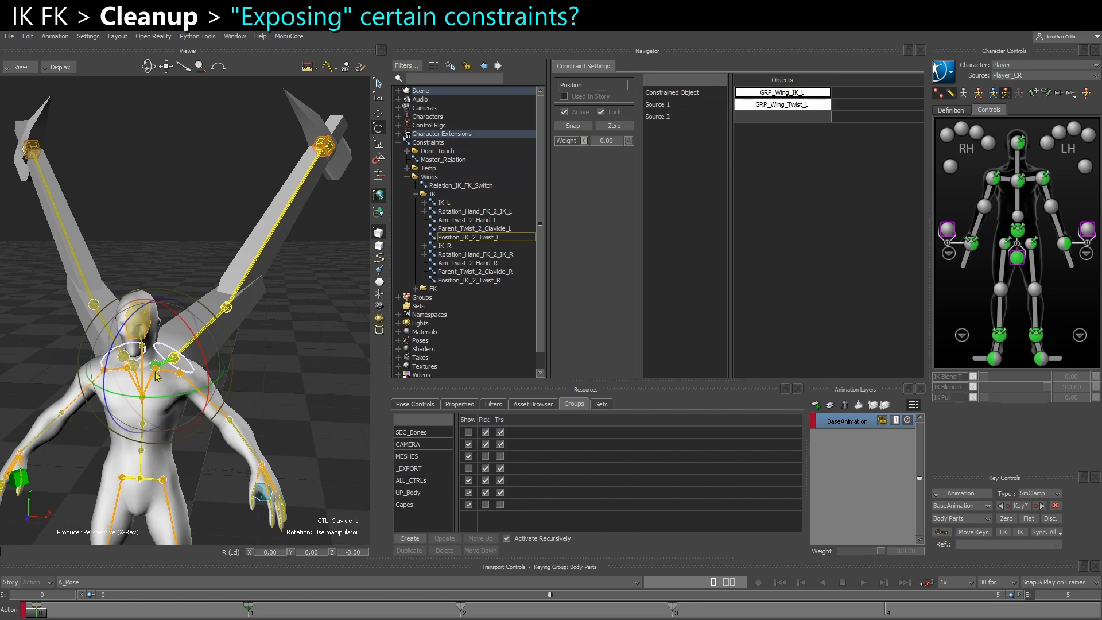
left_click_drag(127, 380, 146, 391)
key("ctrl+z")
Return the Position_IK_2_Twist_L weight to 100, repeat the left clavicle rotation test, and undo the rotation
left_click_drag(609, 144, 757, 141)
left_click_drag(148, 351, 176, 343)
key("ctrl+z")
Open the Relation_IK_FK_Switch constraint from the Wings folder and widen its node graph area
left_click(416, 195)
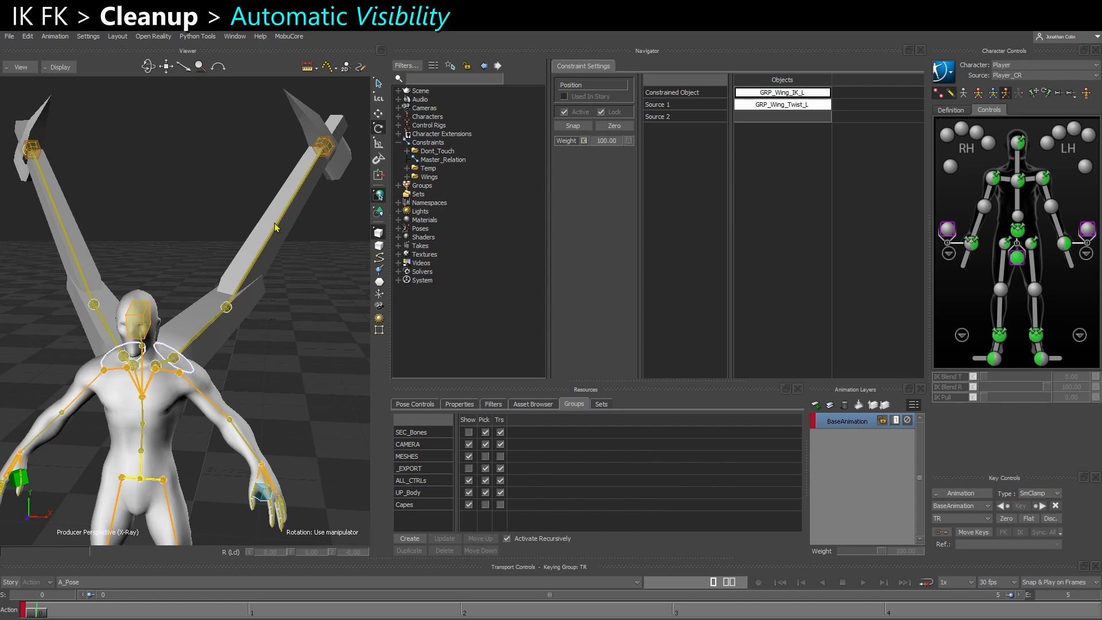
left_click(406, 176)
left_click(444, 186)
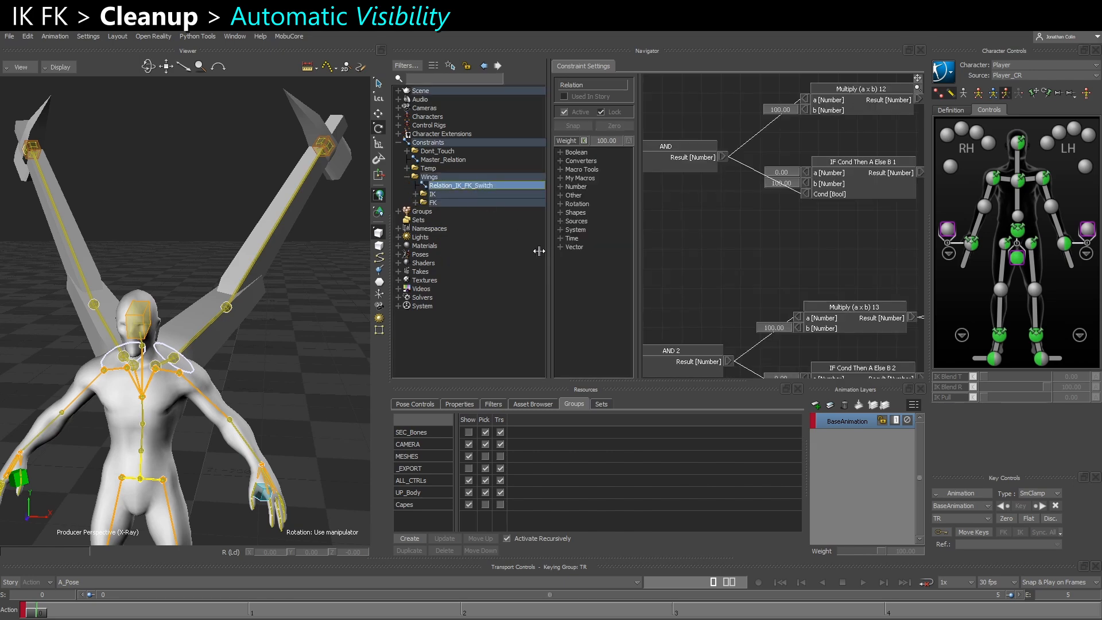
left_click_drag(546, 251, 508, 255)
left_click_drag(601, 265, 556, 259)
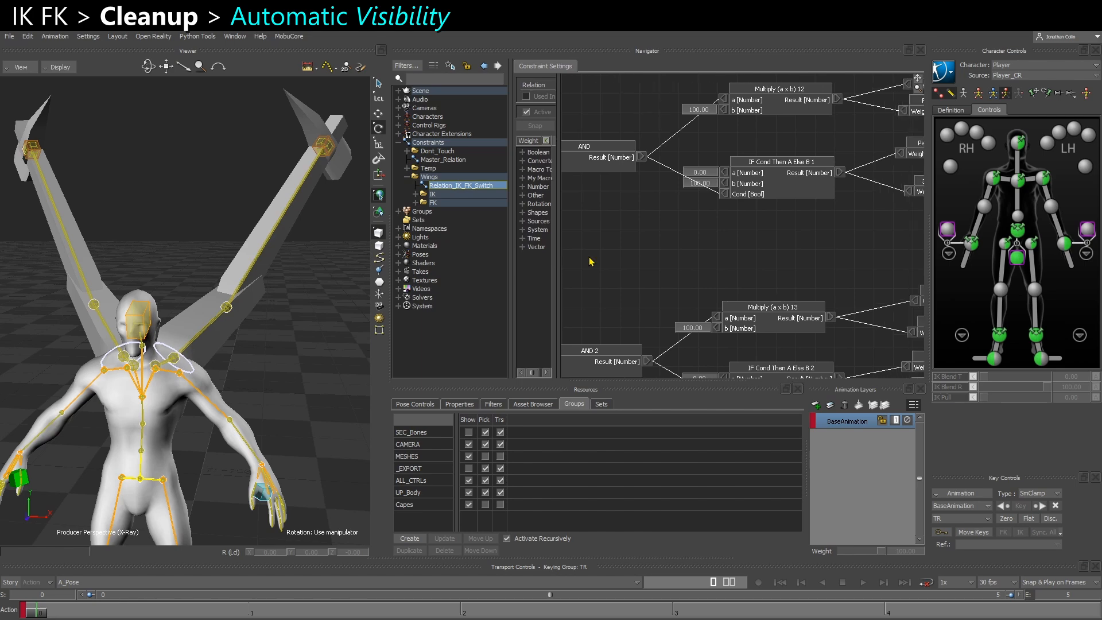
scroll(694, 245, "down", 4)
scroll(694, 245, "down", 1)
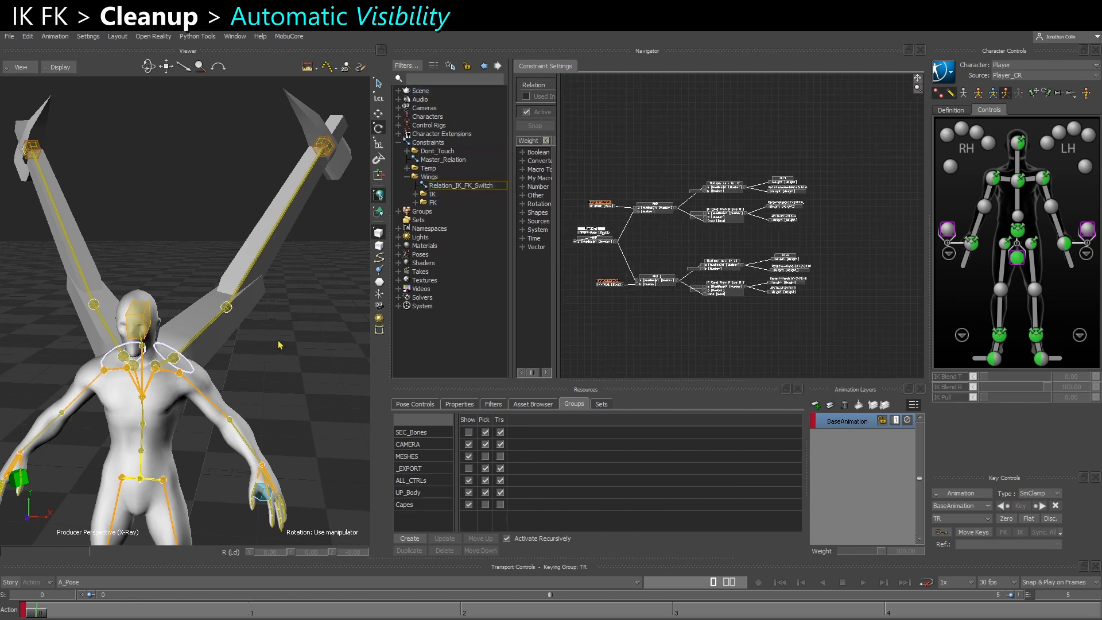
Add the right wing's four FK controllers to the relation as receivers and place them below the existing output nodes
left_click(135, 366)
left_click(166, 256)
left_click(137, 370)
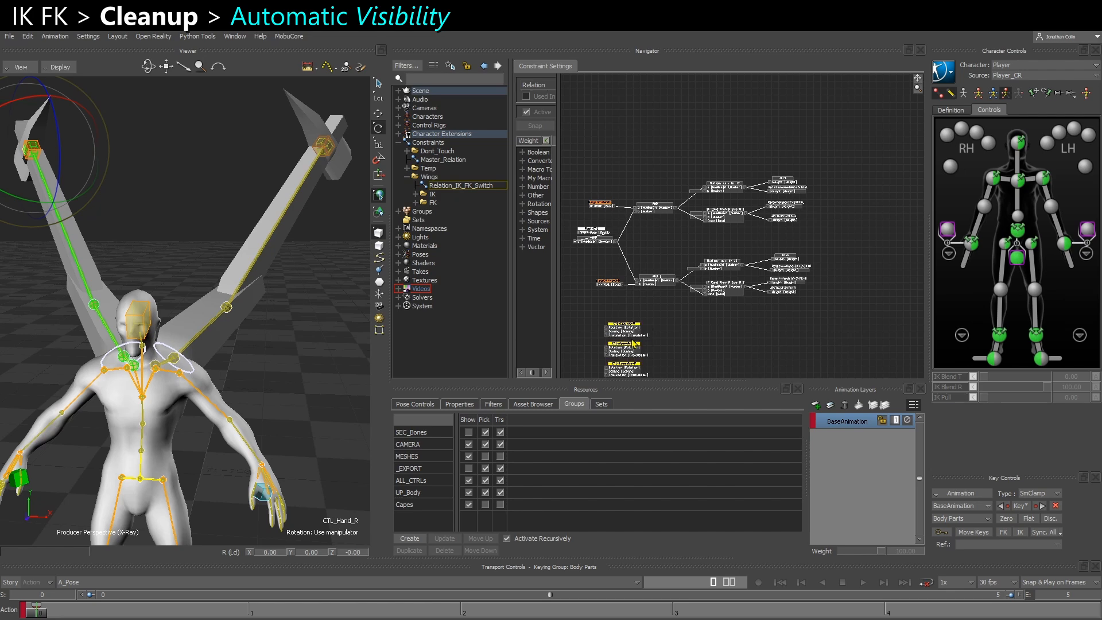
left_click(630, 338)
left_click_drag(651, 336, 659, 274, "shift")
left_click_drag(596, 257, 801, 338)
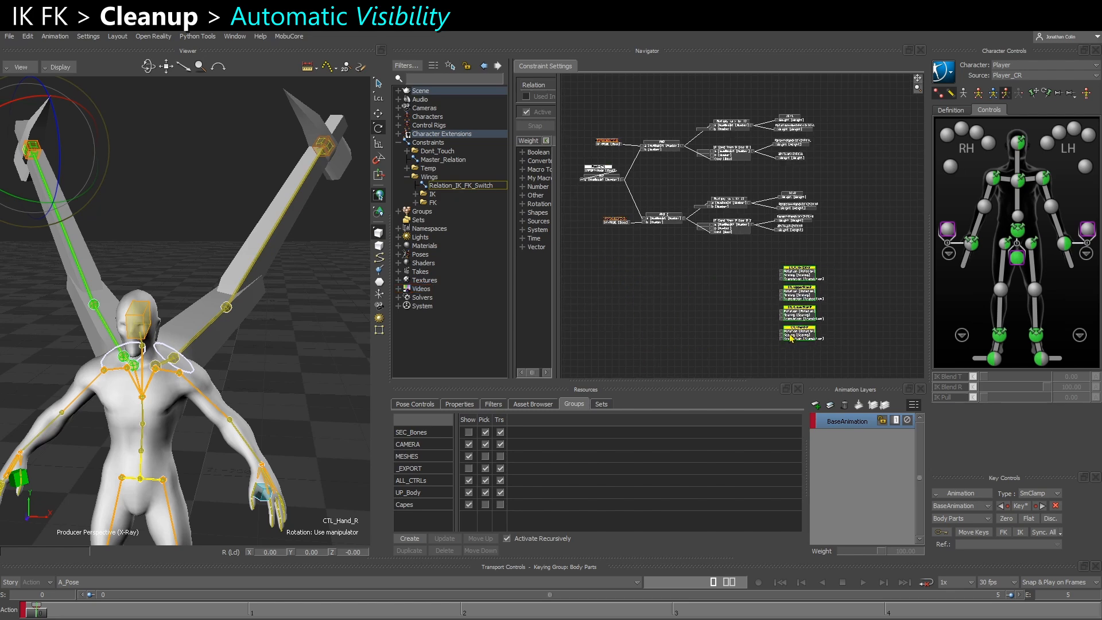
Add the left wing's clavicle, upper arm, lower arm and hand FK controllers to the relation as receivers
left_click(157, 362)
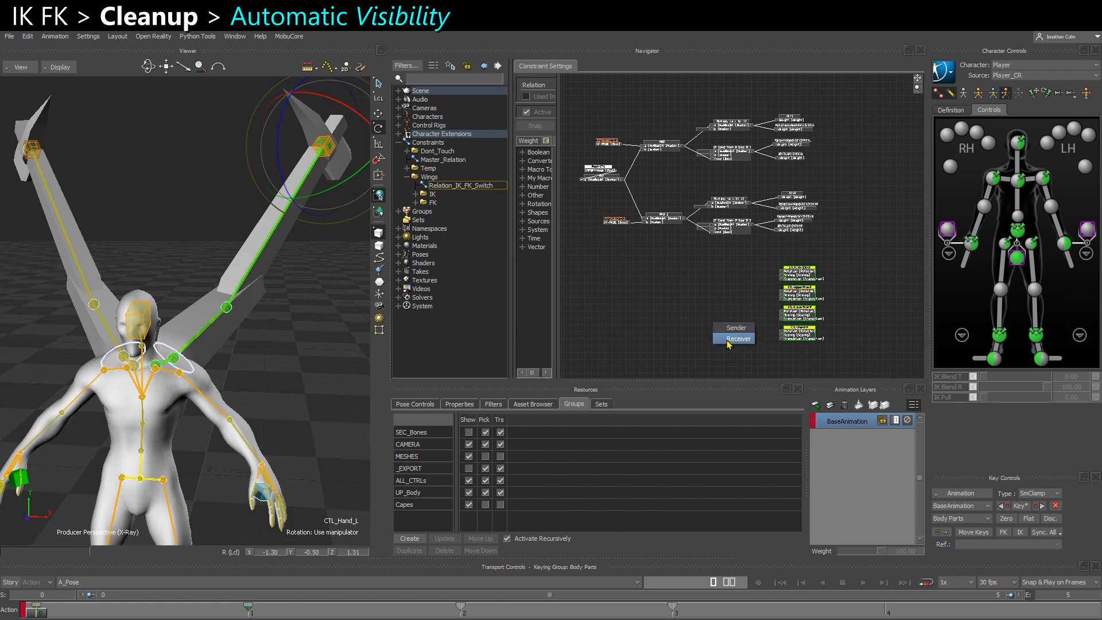
left_click(738, 338)
left_click_drag(786, 299, 793, 301)
left_click(730, 305)
left_click(309, 354)
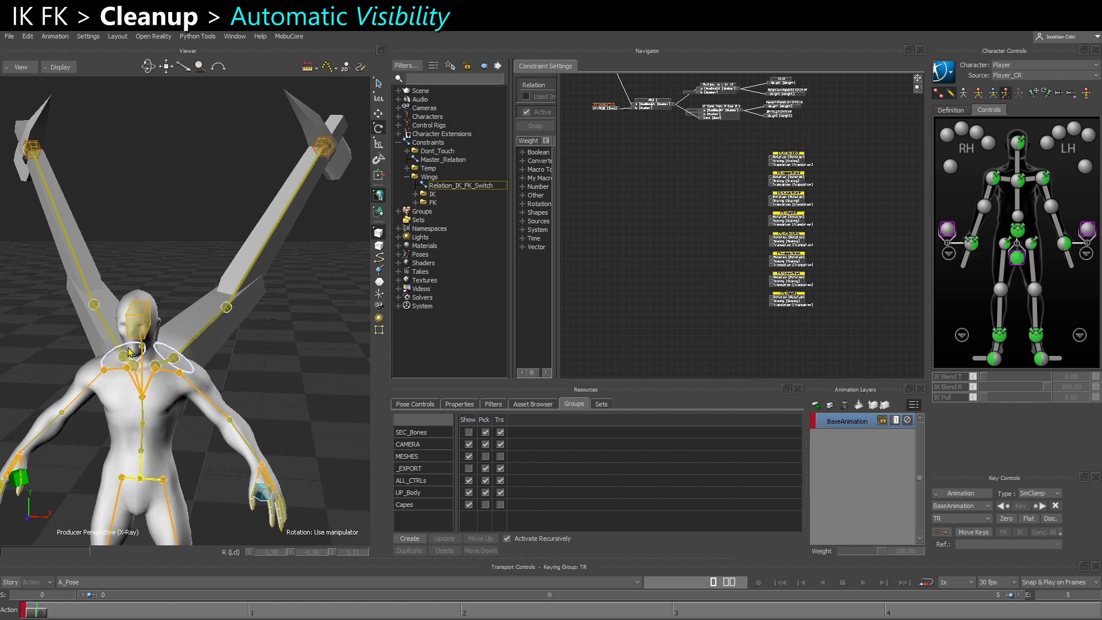
Add the twist and hand IK controllers of both wings to the relation as receivers
left_click(28, 145)
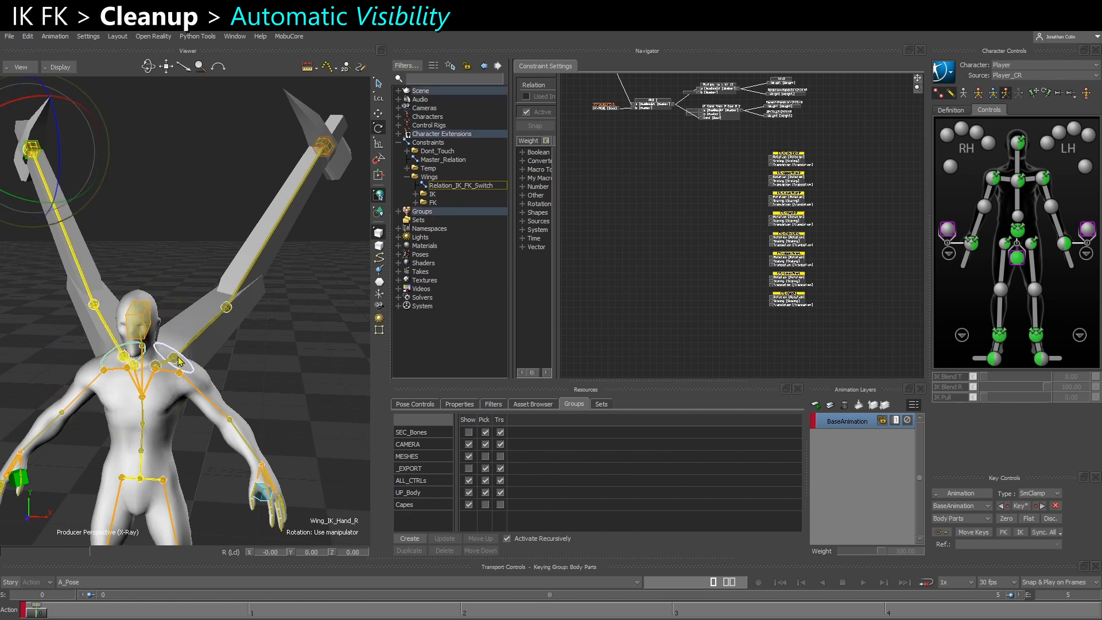
left_click(322, 147)
left_click_drag(328, 153, 685, 309)
left_click(696, 306)
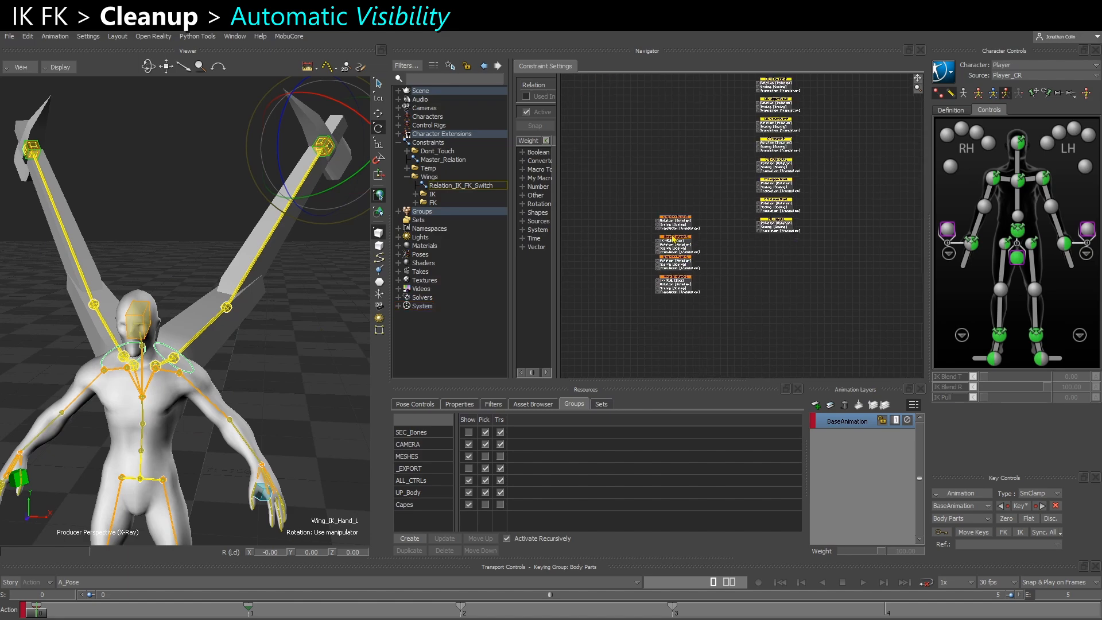
Place the Wing_IK_Twist_R and Wing_IK_Hand_R receivers directly below the right wing's FK receivers
scroll(724, 189, "up", 4)
middle_click_drag(723, 189, 712, 208)
scroll(721, 208, "up", 1)
mouse_move(685, 255)
middle_mouse_down()
mouse_move(689, 165)
mouse_move(688, 245)
middle_mouse_up()
scroll(682, 244, "down", 1)
left_click_drag(667, 310, 699, 309)
middle_click_drag(694, 292, 739, 266)
left_click_drag(671, 242, 804, 166)
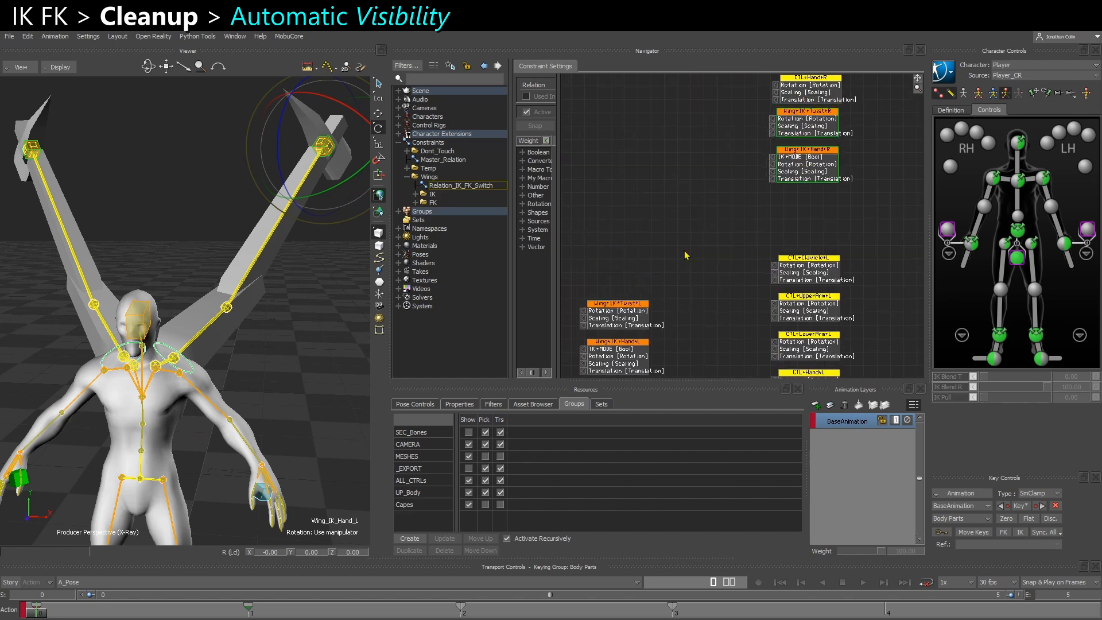
Place the Wing_IK_Twist_L and Wing_IK_Hand_L receivers directly below the left wing's FK receivers
middle_click_drag(688, 254, 701, 148)
left_click_drag(666, 159, 832, 359)
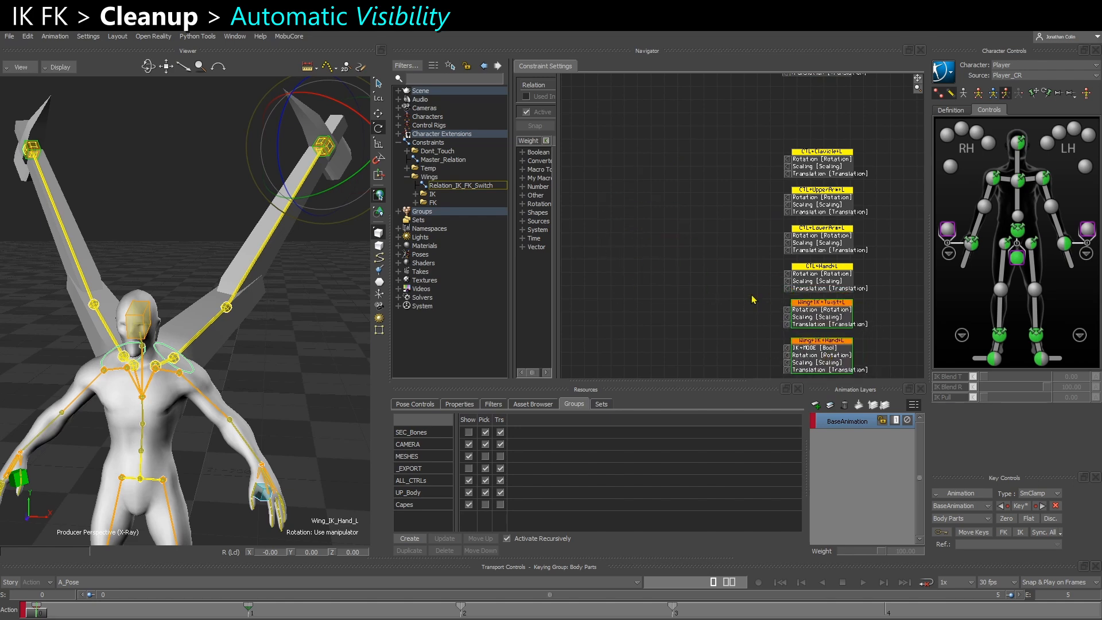
scroll(694, 255, "down", 3)
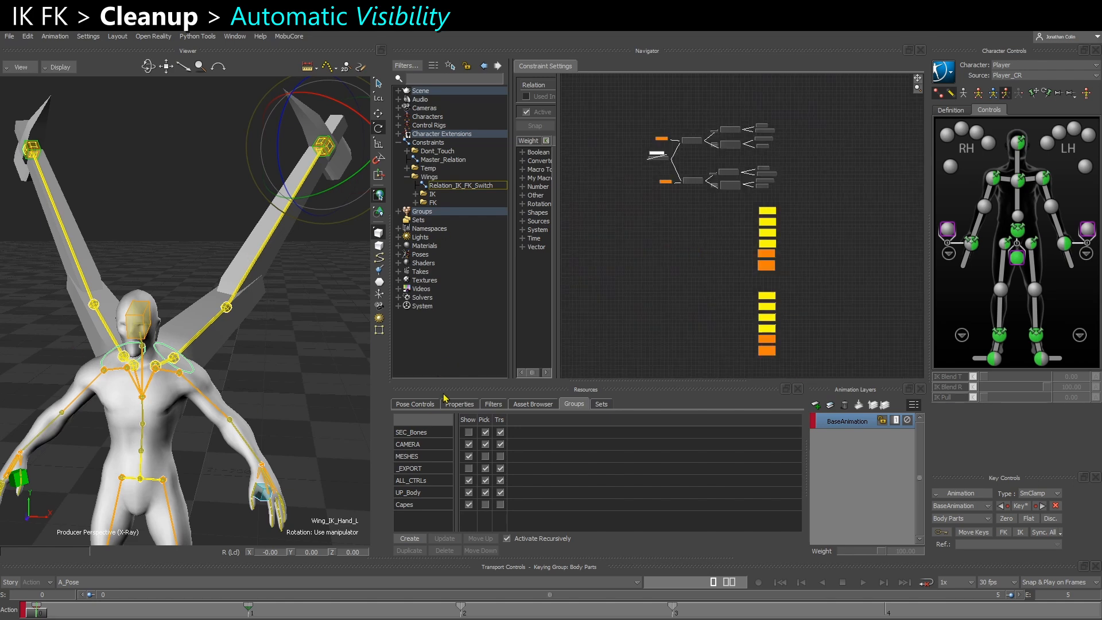
Make the Visibility property animatable for the four wing IK controllers and the eight wing FK controllers
left_click(461, 405)
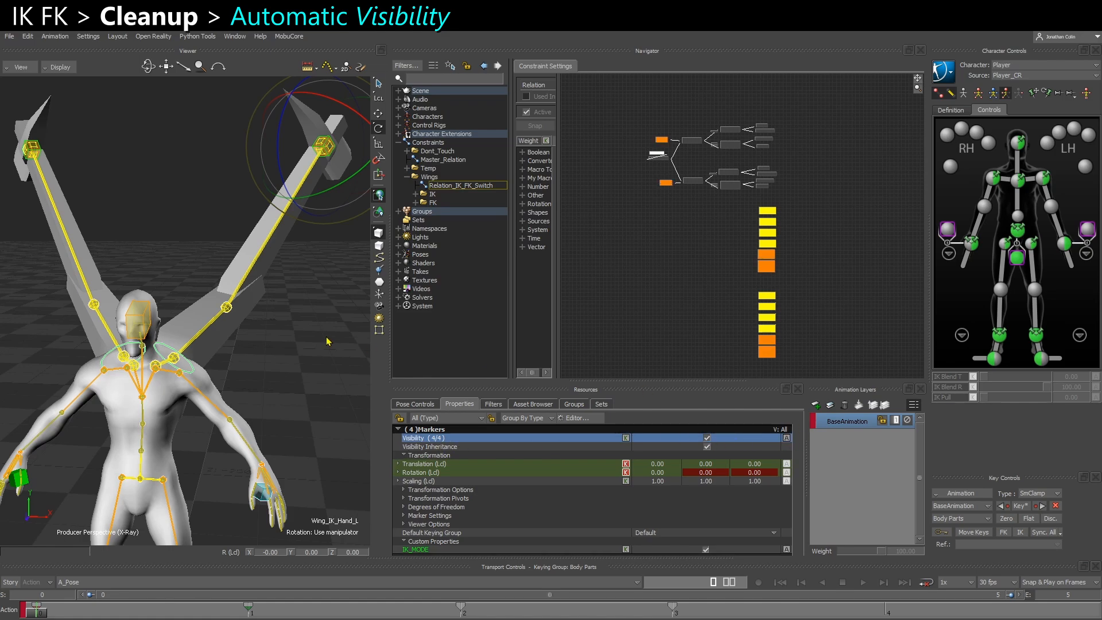
left_click(215, 350)
left_click(157, 368)
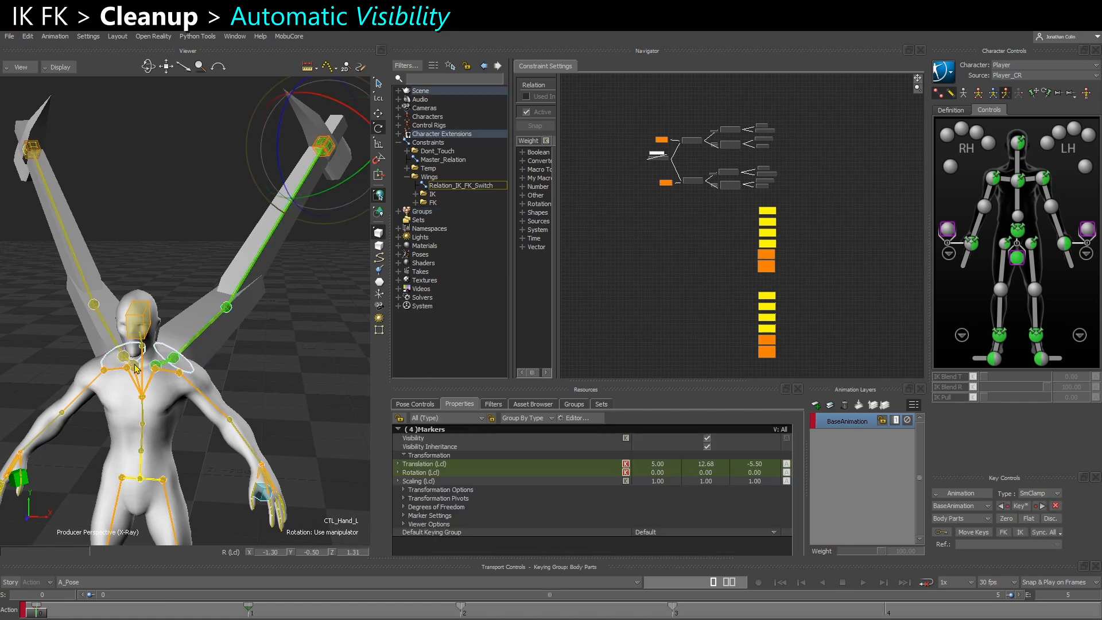
scroll(738, 247, "up", 5)
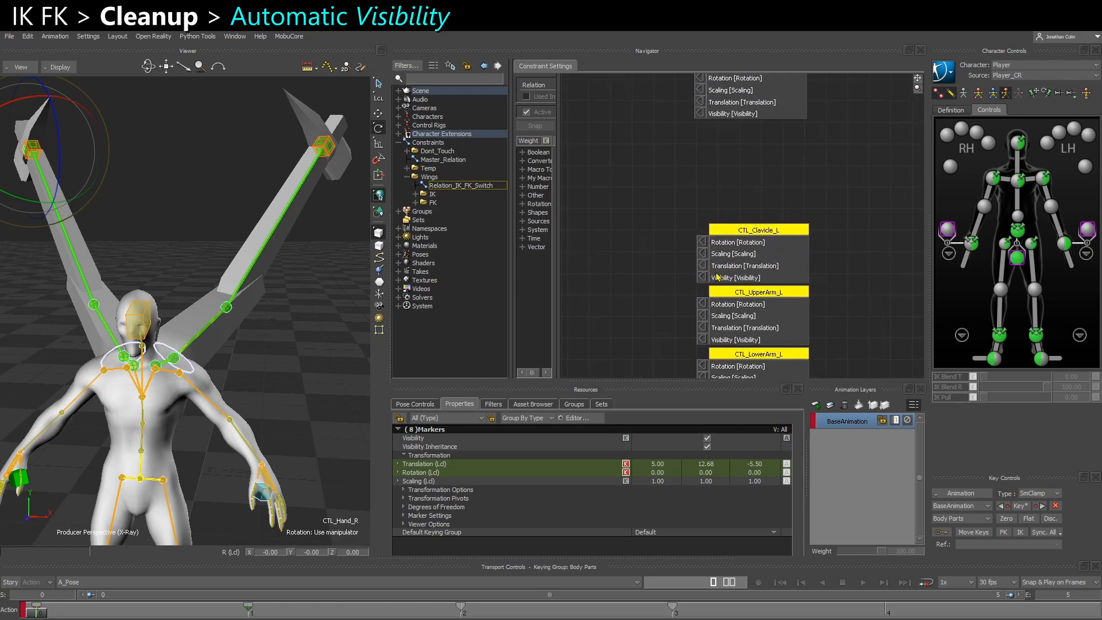
scroll(718, 277, "down", 5)
Connect the AND result to the Visibility inputs of the Wing_IK_Twist_L and Wing_IK_Hand_L receivers
scroll(717, 290, "up", 5)
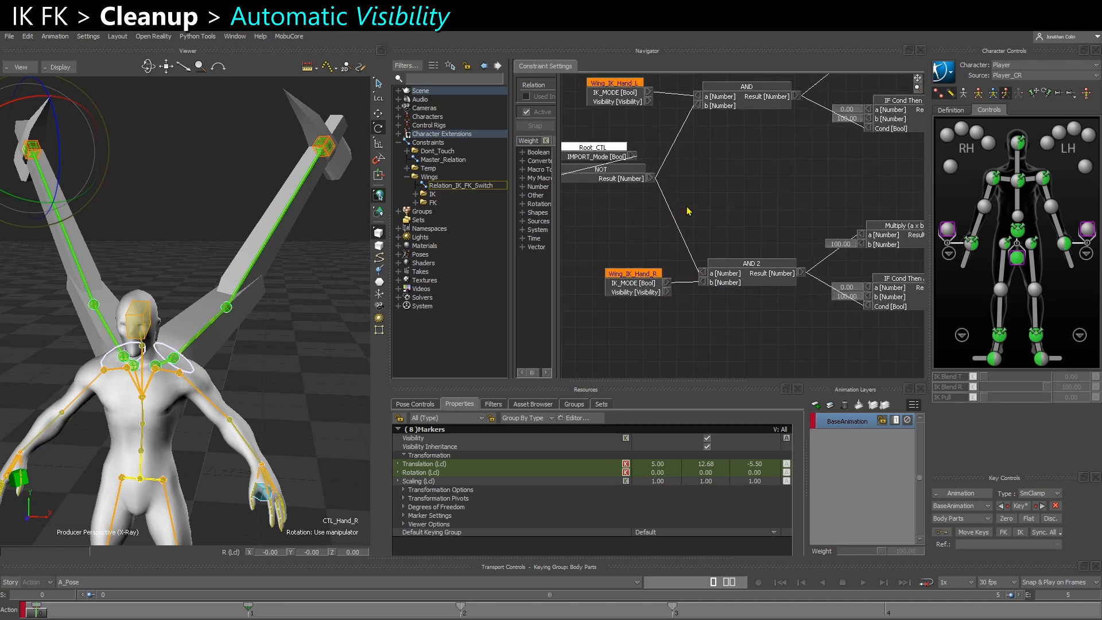
middle_click_drag(687, 214, 699, 264)
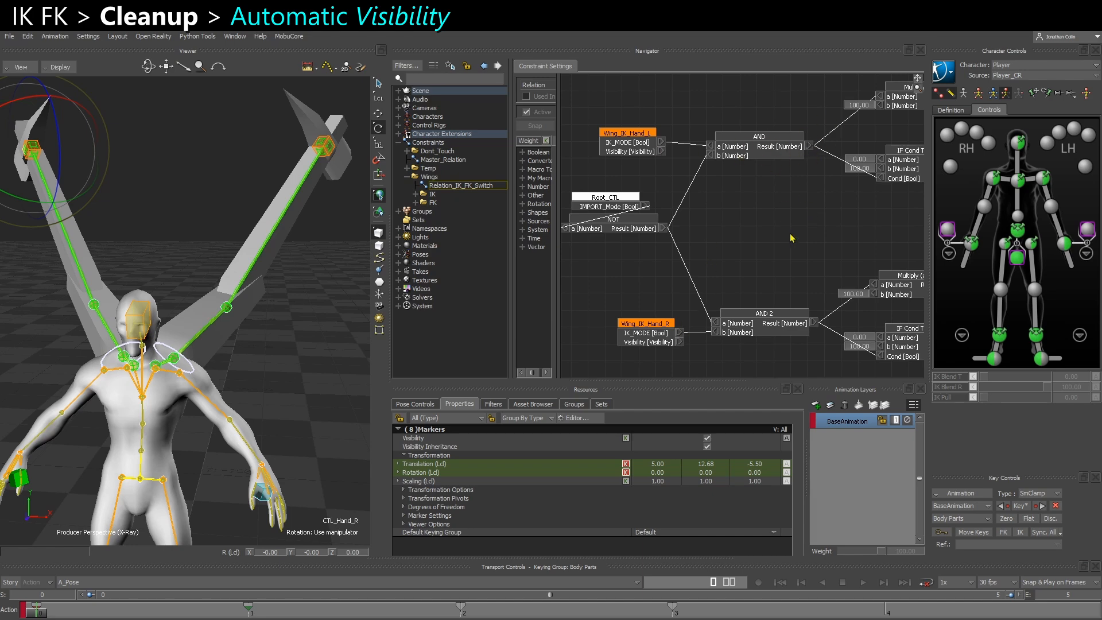
scroll(784, 234, "down", 1)
middle_click_drag(779, 184, 655, 184)
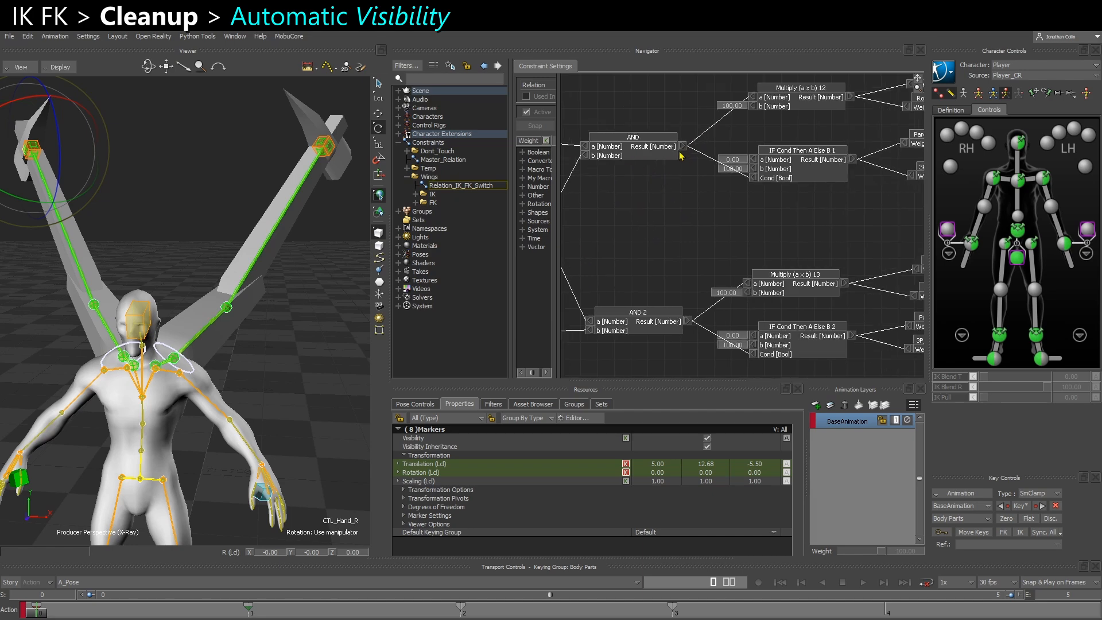
left_click_drag(682, 147, 742, 230)
middle_click_drag(679, 196, 757, 362)
left_click_drag(758, 363, 892, 293)
middle_click_drag(844, 316, 546, 114)
scroll(643, 175, "down", 5)
middle_click_drag(651, 180, 640, 76)
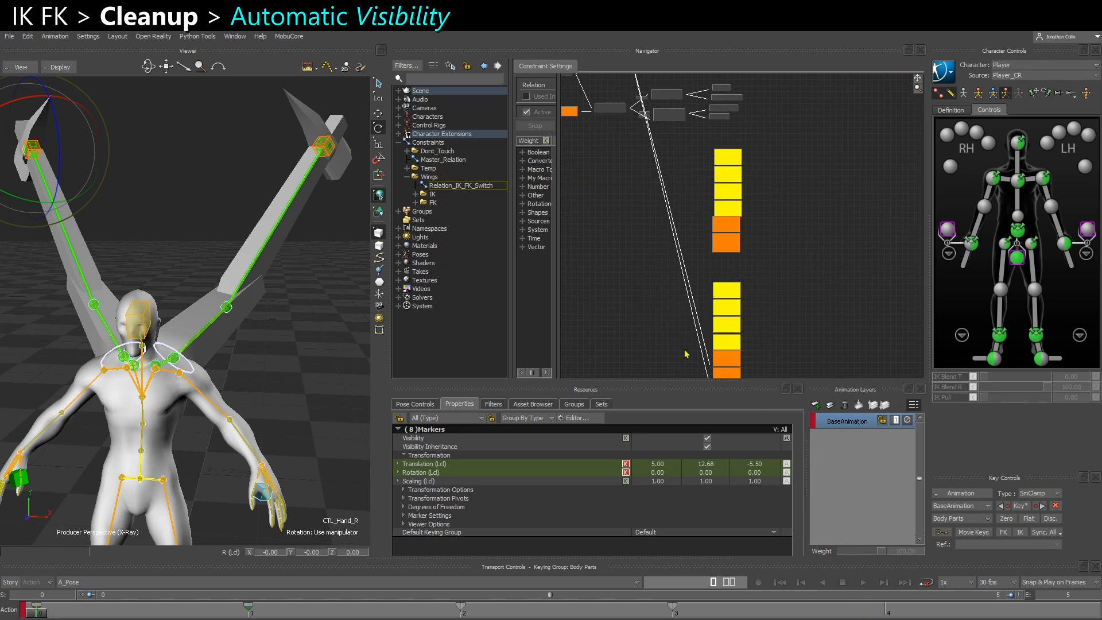
Move the Wing_IK_Twist_L and Wing_IK_Hand_L receivers up above the Multiply operator driven by AND
middle_click_drag(686, 353, 684, 292)
left_click_drag(681, 344, 729, 300)
mouse_move(720, 306)
left_mouse_down()
mouse_move(818, 225)
mouse_move(805, 238)
left_mouse_up()
left_click_drag(751, 333, 718, 304)
left_click_drag(724, 307, 819, 165)
middle_click_drag(806, 158, 850, 392)
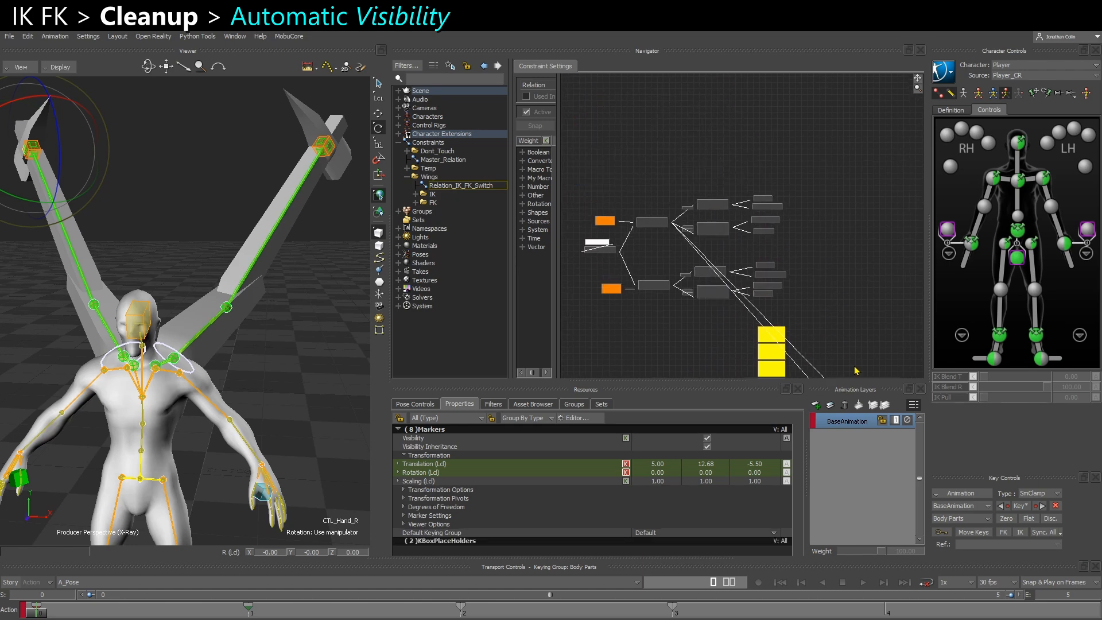
middle_click_drag(856, 338, 841, 298)
left_click_drag(849, 354, 691, 110)
scroll(691, 110, "up", 5)
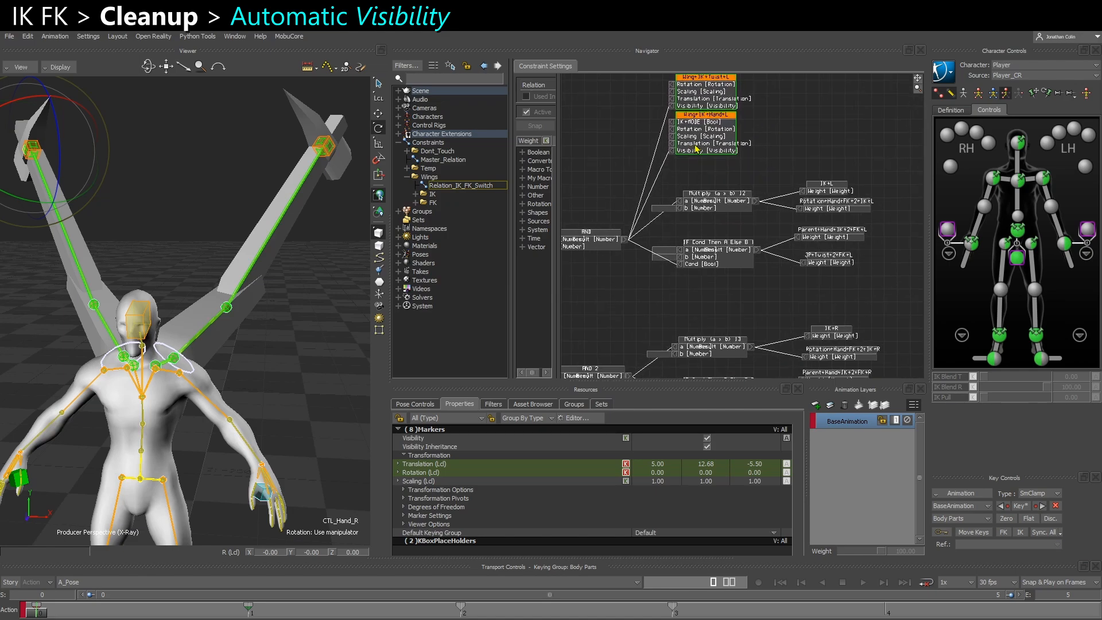
Hide the unconnected inputs of the Wing_IK_Twist_L and Wing_IK_Hand_L receivers and tidy their placement
scroll(678, 141, "up", 3)
right_click(726, 153)
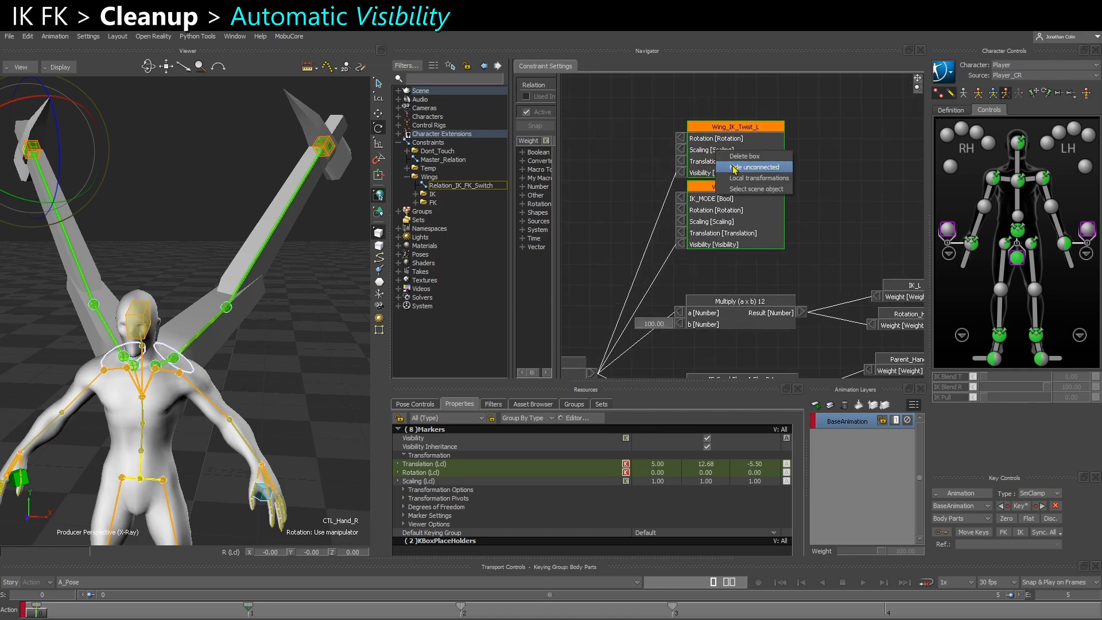
left_click(749, 167)
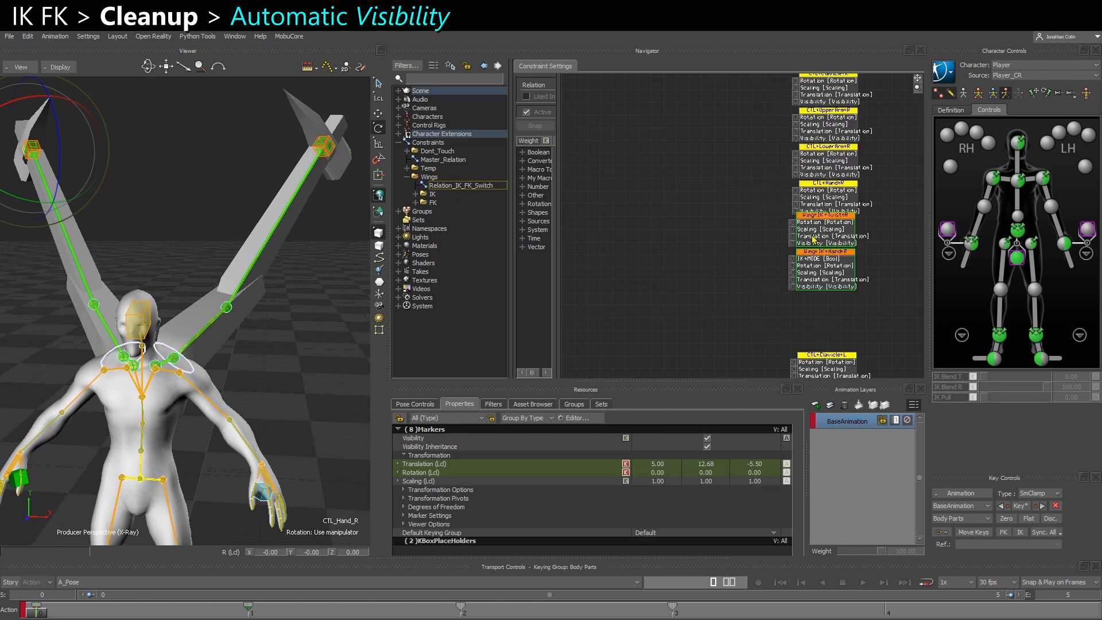
left_click_drag(812, 240, 679, 166)
Connect the AND 2 result to Visibility of Wing_IK_Twist_R and Wing_IK_Hand_R, placed below its operators, and hide their unconnected inputs
middle_click_drag(687, 167, 747, 321)
left_click_drag(747, 319, 737, 212)
scroll(683, 174, "up", 2)
left_click_drag(683, 171, 717, 259)
left_click_drag(683, 171, 717, 308)
right_click(757, 288)
left_click(794, 302)
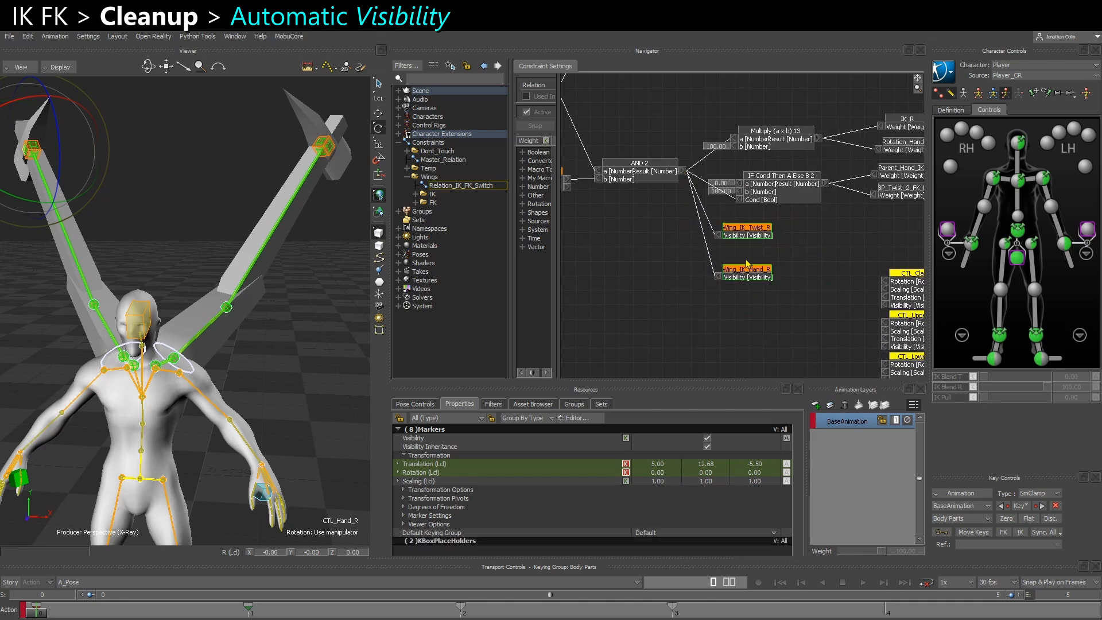
Close the gap between the right wing's two IK receivers and place the right wing's FK receivers directly below them
left_click_drag(745, 262, 745, 256)
middle_click_drag(801, 333, 676, 174)
scroll(675, 172, "down", 1)
left_click_drag(708, 133, 646, 255)
middle_click_drag(626, 192, 779, 354)
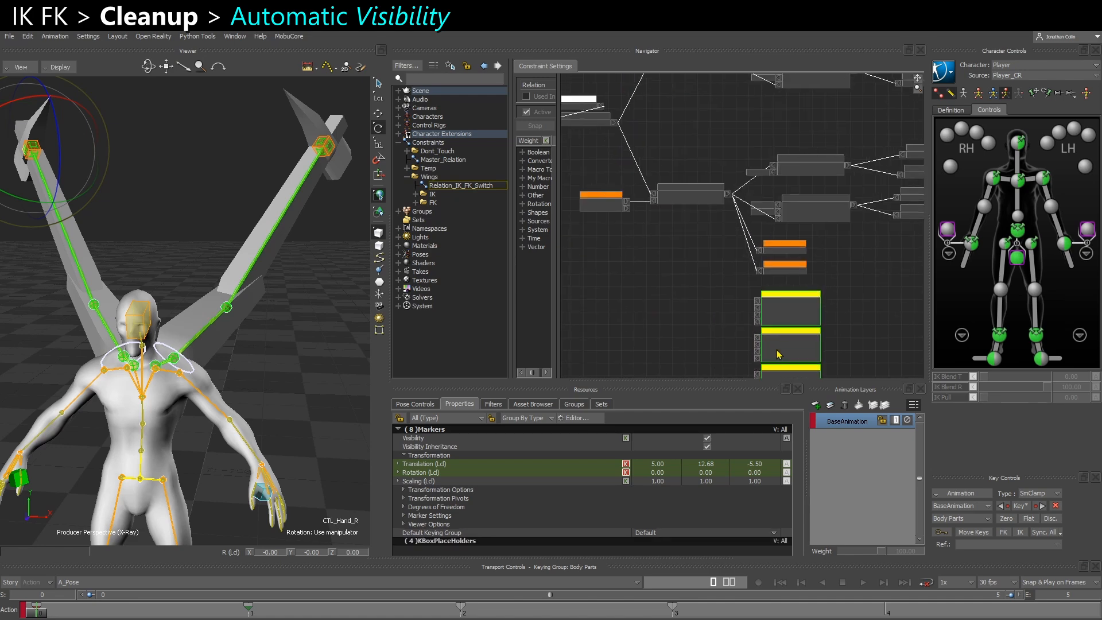
scroll(681, 234, "up", 1)
Add a Boolean NOT operator fed by the AND 2 result to drive Visibility of the right wing's FK receivers
left_click_drag(557, 213, 729, 243)
left_click(523, 152)
left_click_drag(772, 188, 717, 253)
left_click_drag(757, 258, 694, 325, "shift")
left_click_drag(711, 238, 803, 266, "shift")
left_click_drag(845, 352, 749, 165, "shift")
scroll(692, 214, "up", 1)
left_click_drag(681, 215, 748, 320)
Hide the unconnected inputs of the right wing's FK receivers and stack them compactly beside their NOT operator
left_click_drag(848, 118, 708, 278)
key("c")
left_click_drag(781, 281, 785, 271)
left_click_drag(794, 176, 790, 152)
left_click_drag(790, 229, 790, 183)
left_click_drag(785, 280, 783, 204)
left_click_drag(645, 205, 670, 151)
Drive the left wing's four FK Visibility inputs from AND through a NOT operator, showing only connected inputs and stacking the receivers above the IK ones
scroll(672, 216, "down", 5)
left_click_drag(752, 290, 804, 377)
left_click_drag(777, 311, 735, 89)
scroll(764, 137, "up", 5)
left_click_drag(808, 171, 842, 197, "shift")
scroll(814, 165, "up", 2)
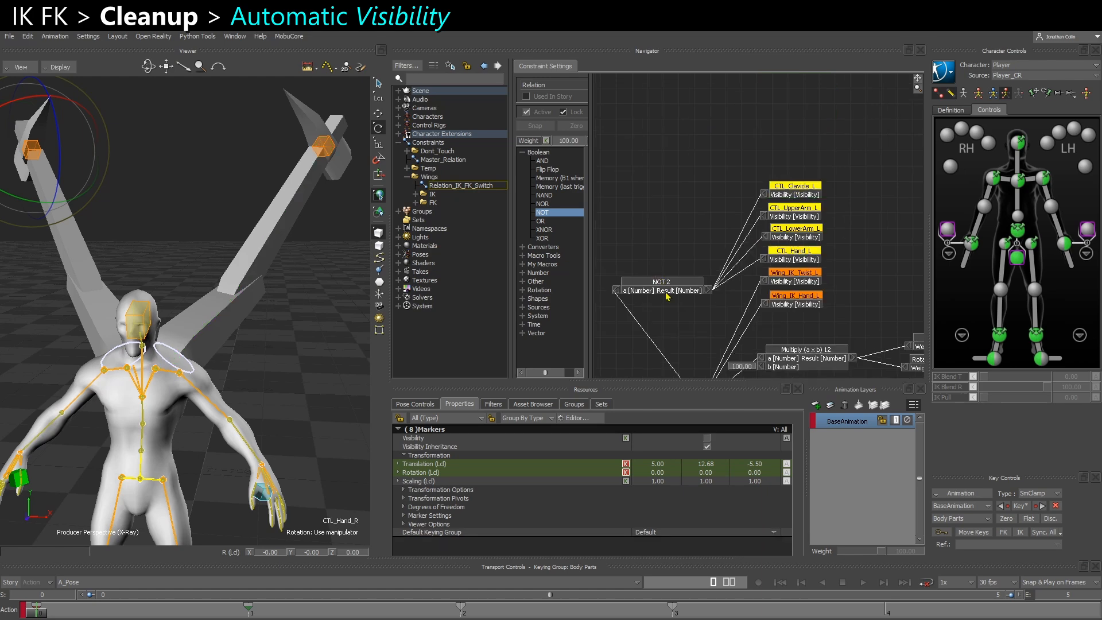
left_click_drag(667, 295, 676, 245)
scroll(676, 245, "down", 3)
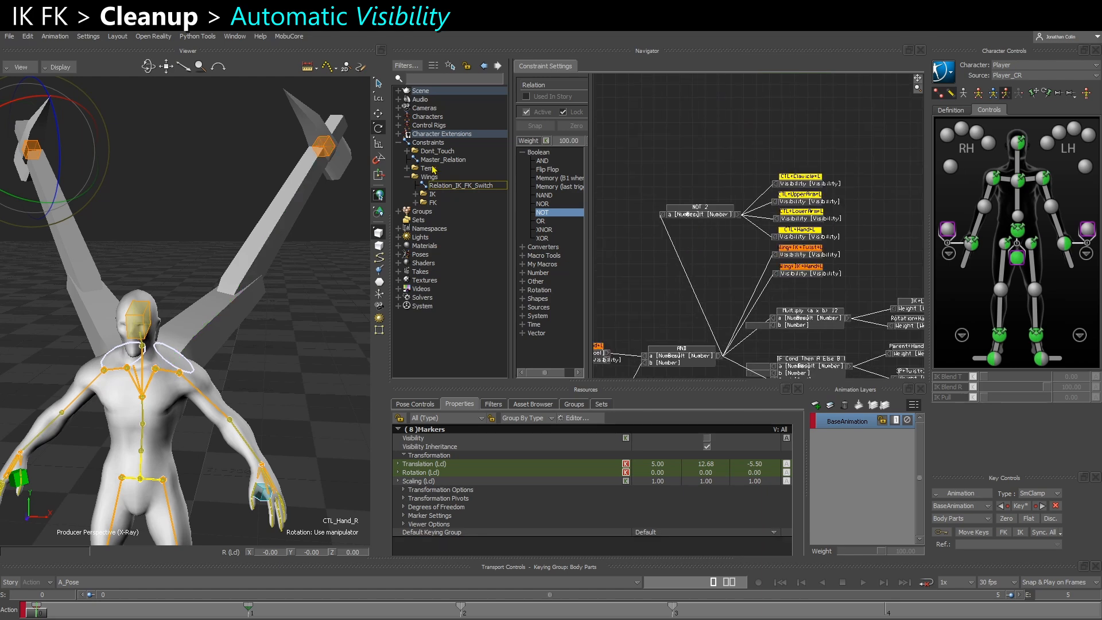
Collapse the Wings folder, open Master_Relation and turn off IK_MODE for Wing_IK_Hand_L
left_click(407, 177)
double_click(445, 161)
left_click_drag(208, 247, 270, 288, "shift")
left_click_drag(722, 298, 655, 106, "shift")
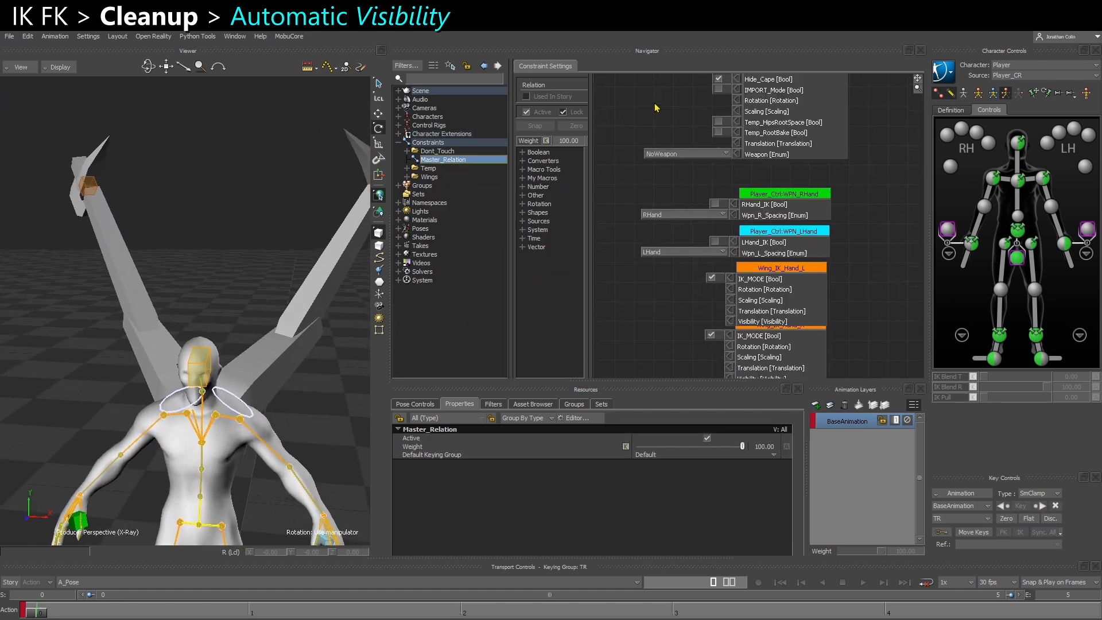
left_click_drag(684, 235, 693, 158, "shift")
left_click_drag(217, 244, 207, 278, "shift")
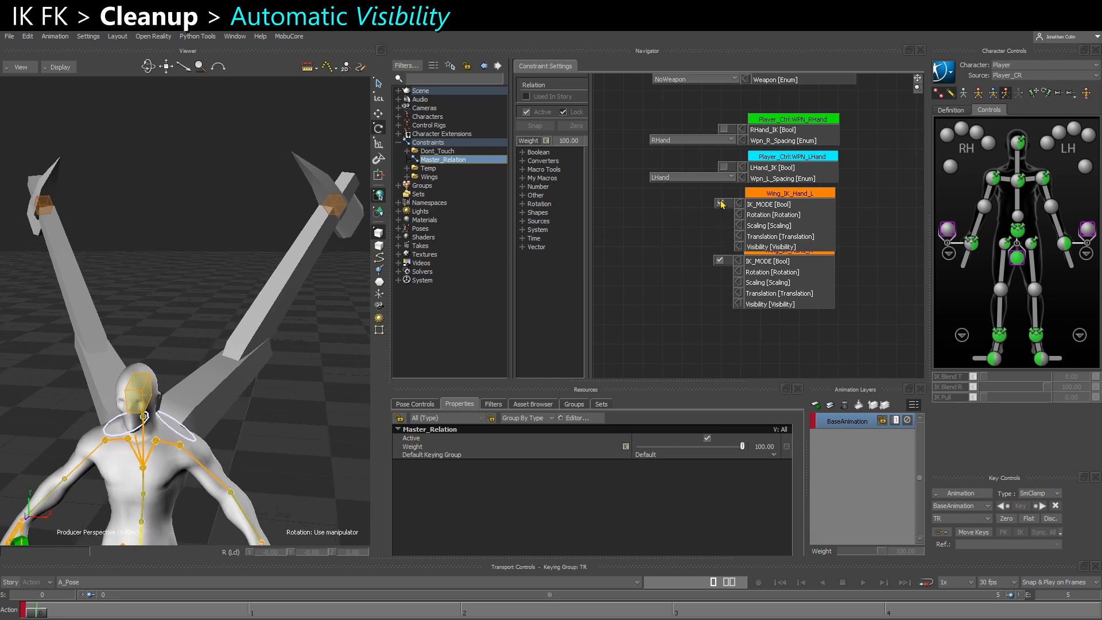
left_click(720, 204)
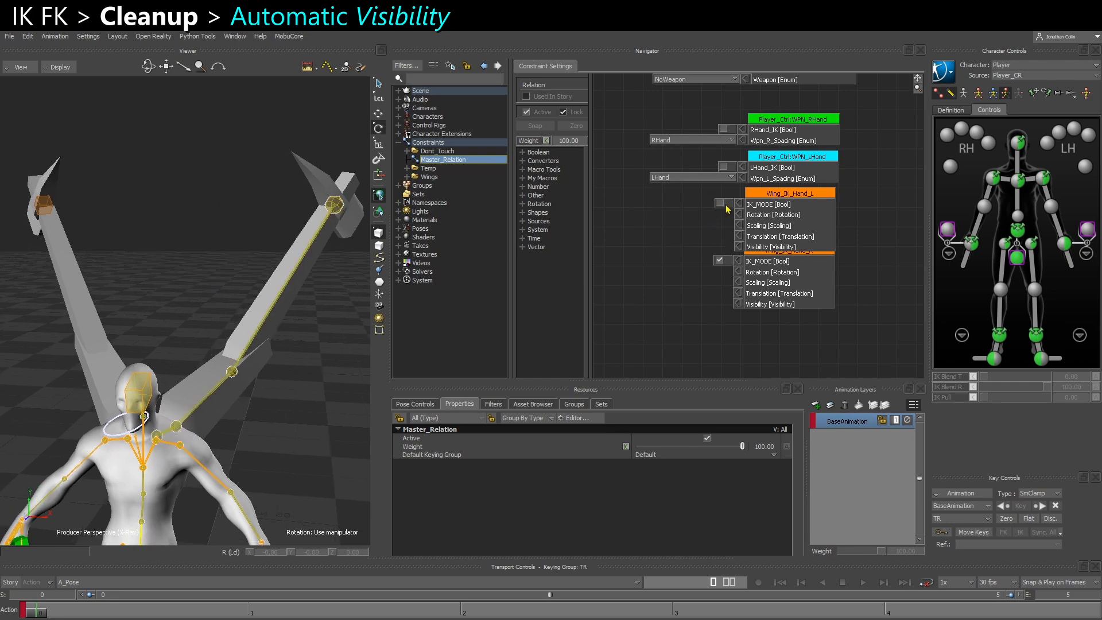
Try manipulating the left wing's FK controller near the shoulder, undo the change and clear the selection
left_click_drag(251, 349, 220, 345, "ctrl+shift")
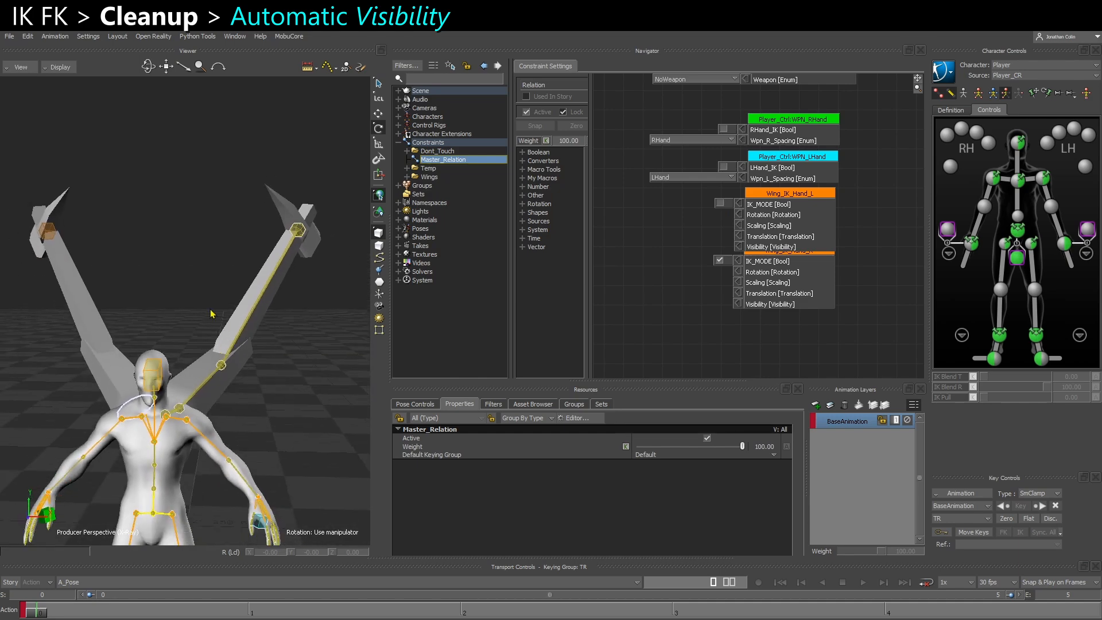
left_click(177, 410)
left_click_drag(176, 412, 152, 445)
key("ctrl+z")
left_click(342, 361)
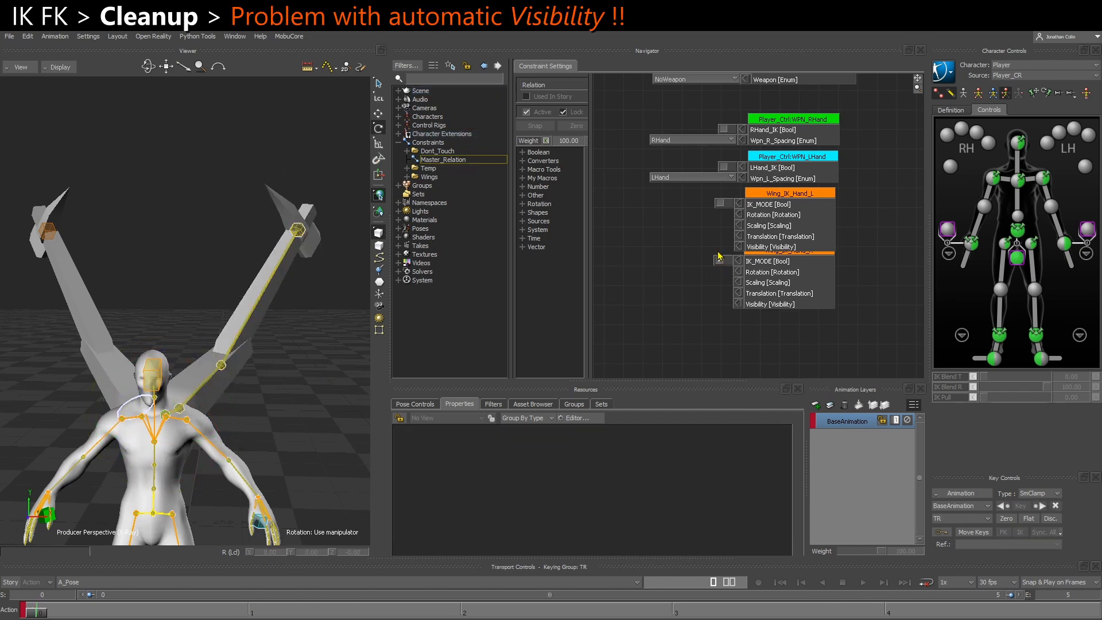
Turn on IK_MODE for Wing_IK_Hand_L and move the Wing_IK_Hand_R receiver down clear of it
left_click(719, 203)
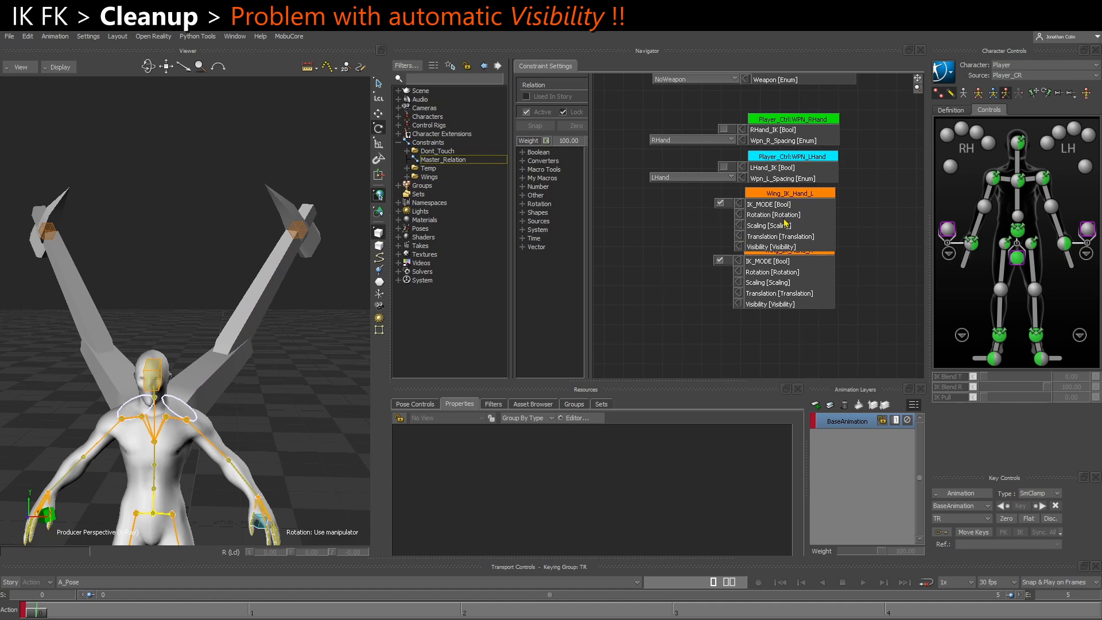
left_click_drag(772, 291, 773, 301)
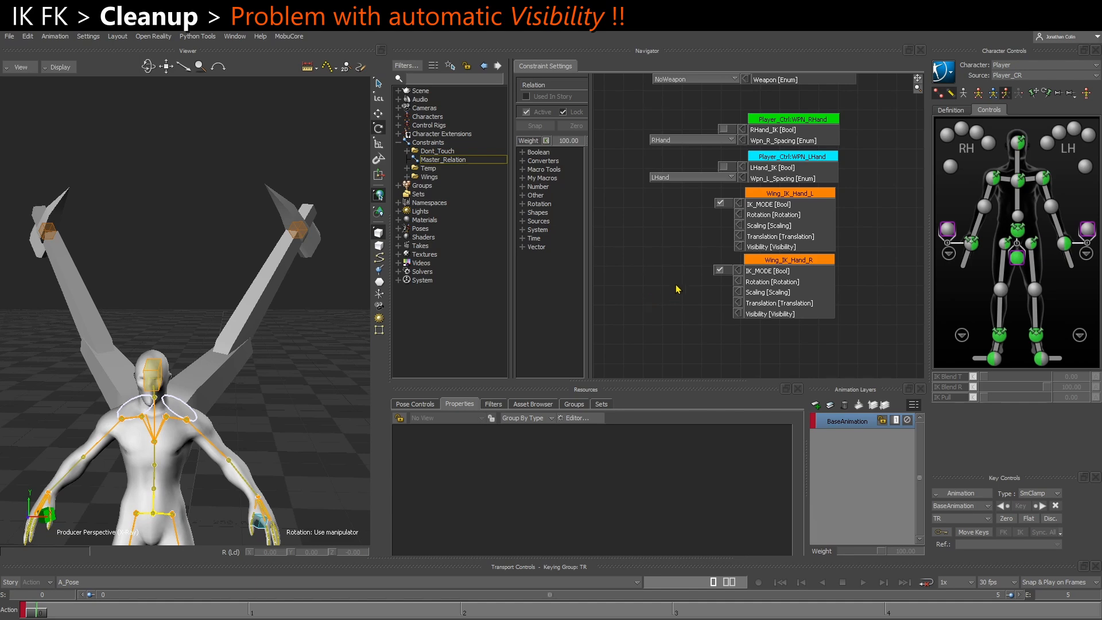
Remove the fixed IK_MODE values from the Wing_IK_Hand_L and Wing_IK_Hand_R receivers in Master_Relation
middle_click_drag(673, 297, 672, 275)
mouse_move(271, 368)
middle_mouse_down()
mouse_move(261, 368)
mouse_move(276, 369)
middle_mouse_up()
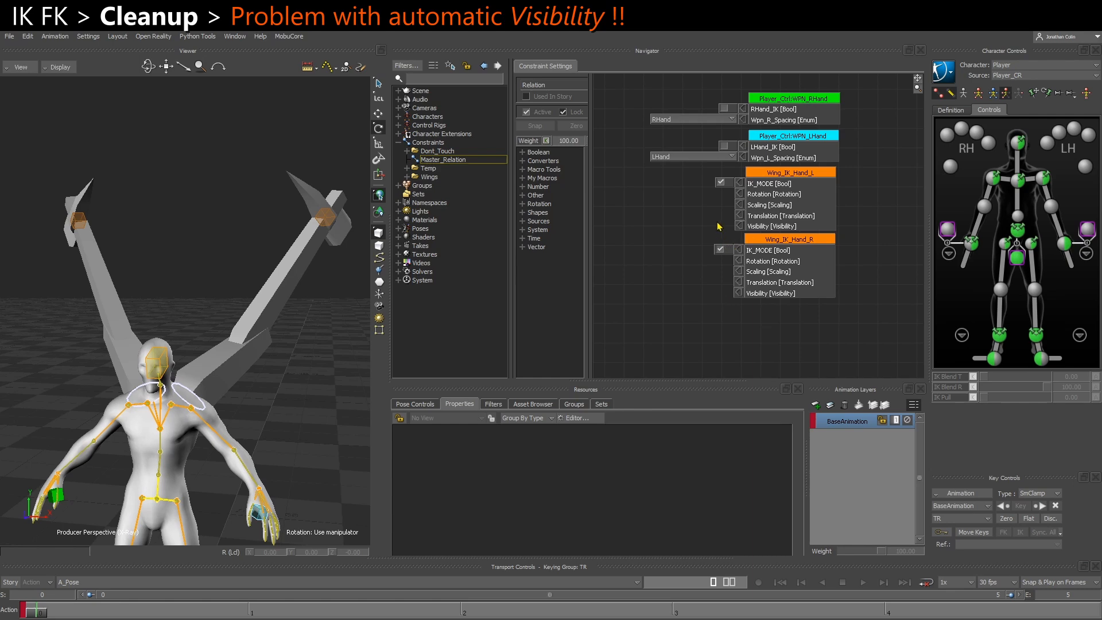
right_click(740, 185)
left_click(764, 190)
right_click(737, 257)
left_click(767, 256)
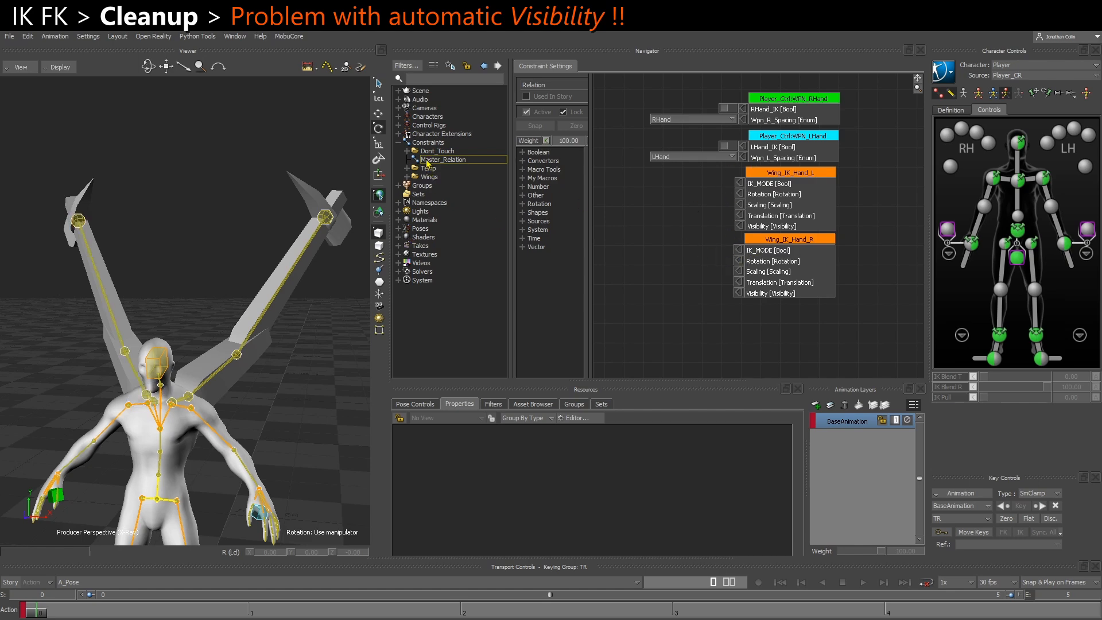
Fix IK_MODE on for the Wing_IK_Hand_L receiver and try to turn off the controller's own IK_MODE at frame 3
right_click(740, 190)
left_click(763, 190)
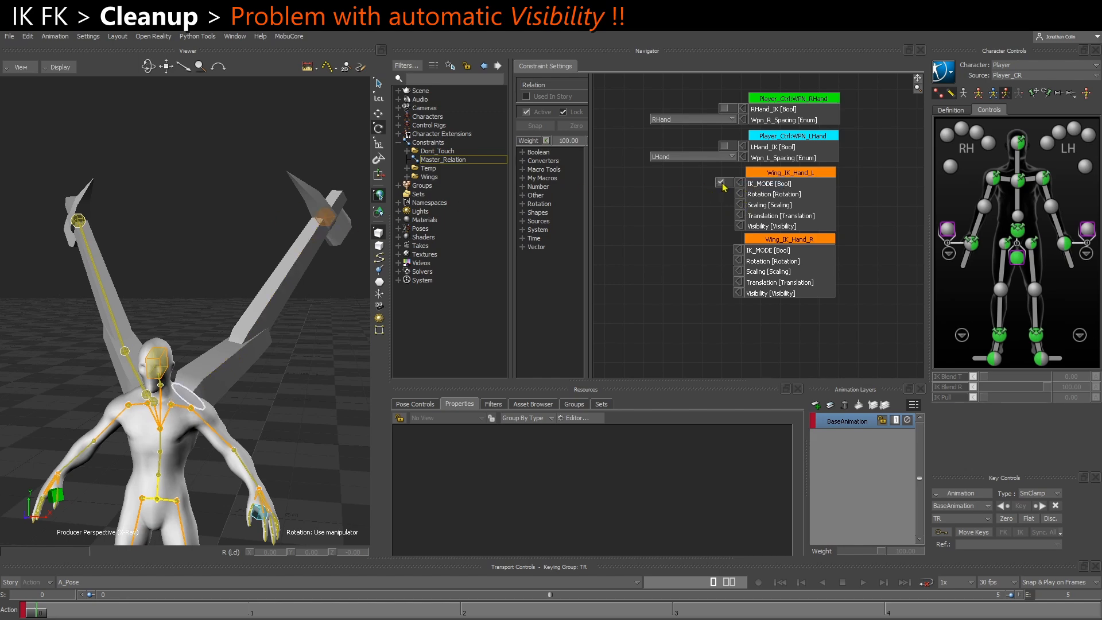
left_click(333, 223)
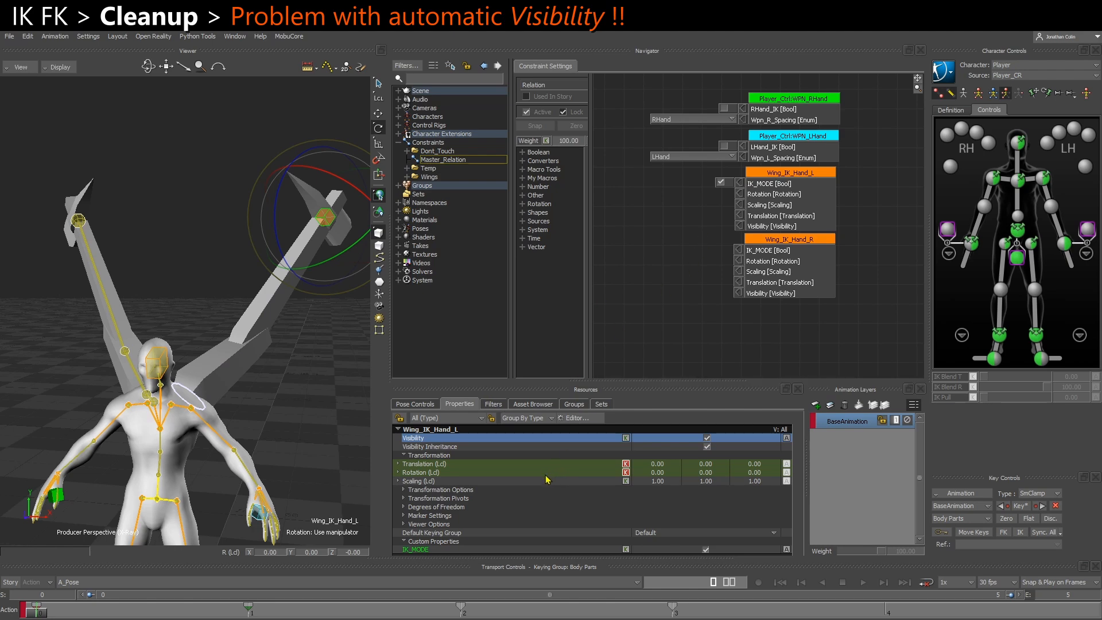
left_click(441, 550)
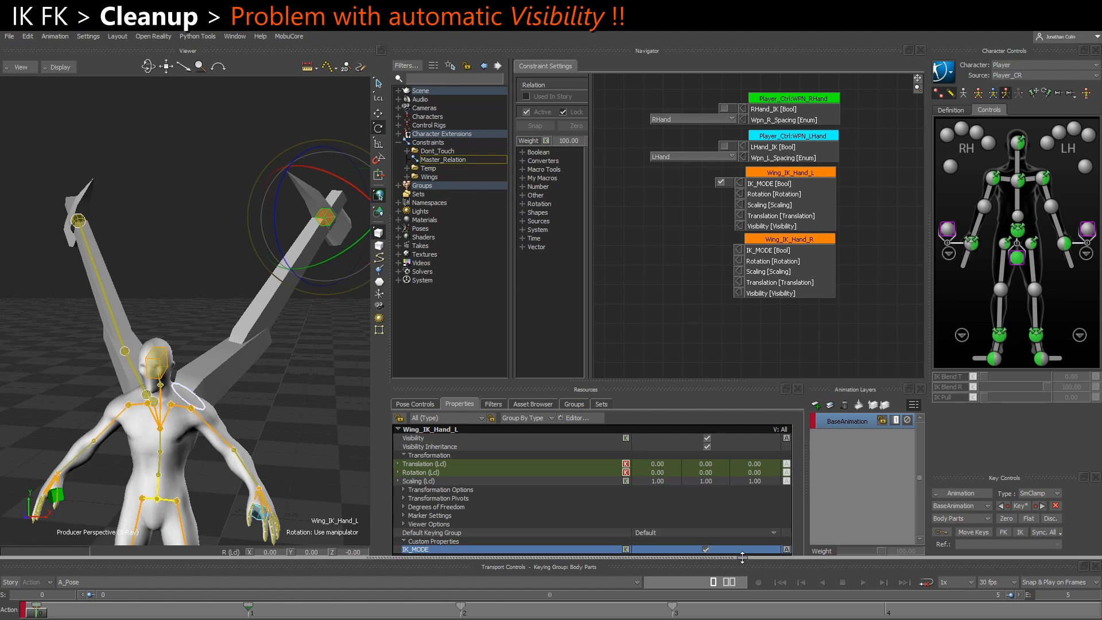
left_click(676, 611)
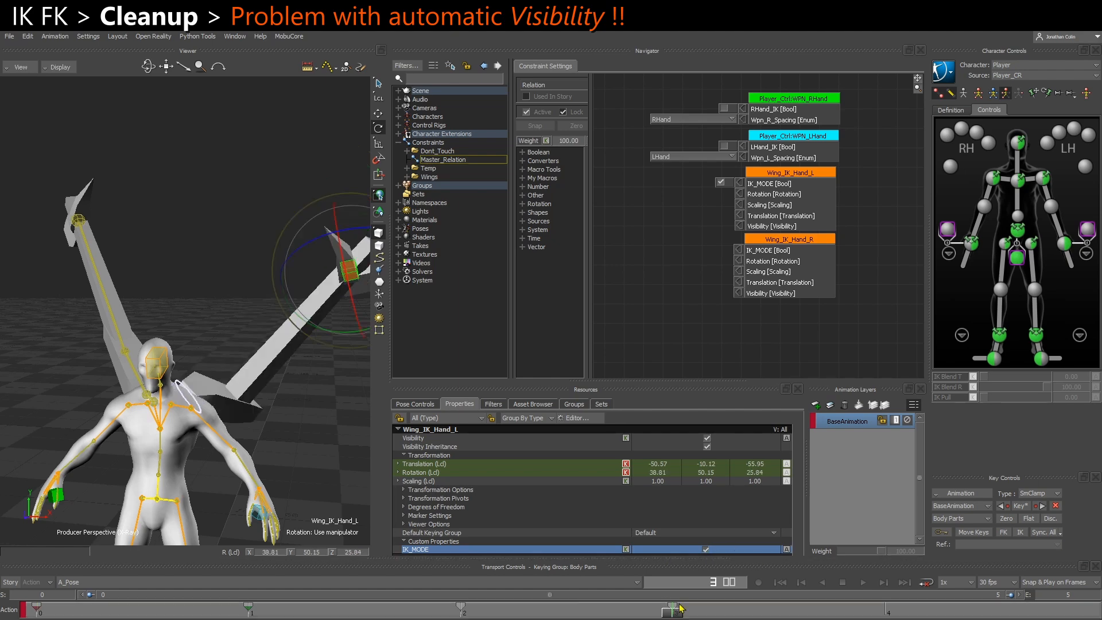
left_click(706, 549)
Remove the fixed IK_MODE value from the Wing_IK_Hand_L receiver and toggle the controller's own IK_MODE, leaving it on
right_click(741, 185)
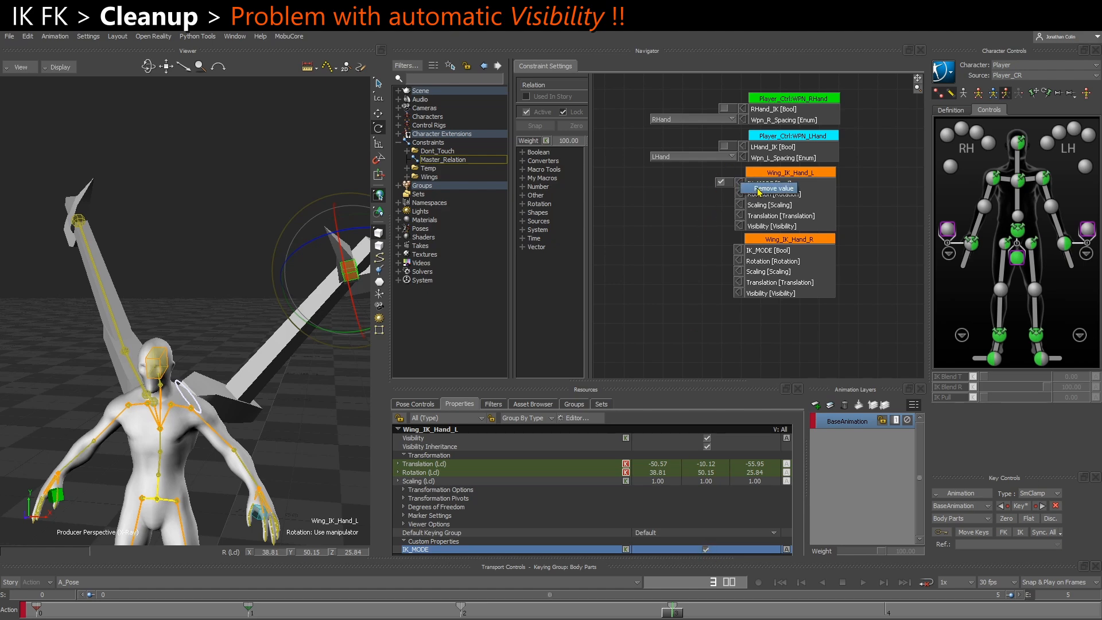
left_click(773, 188)
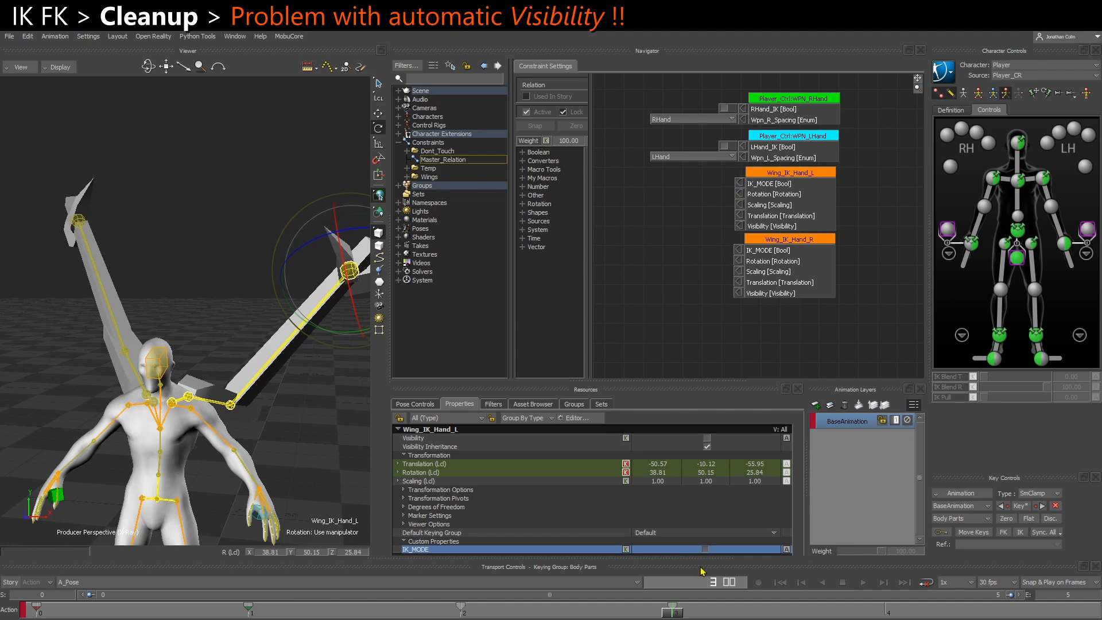
left_click(705, 549)
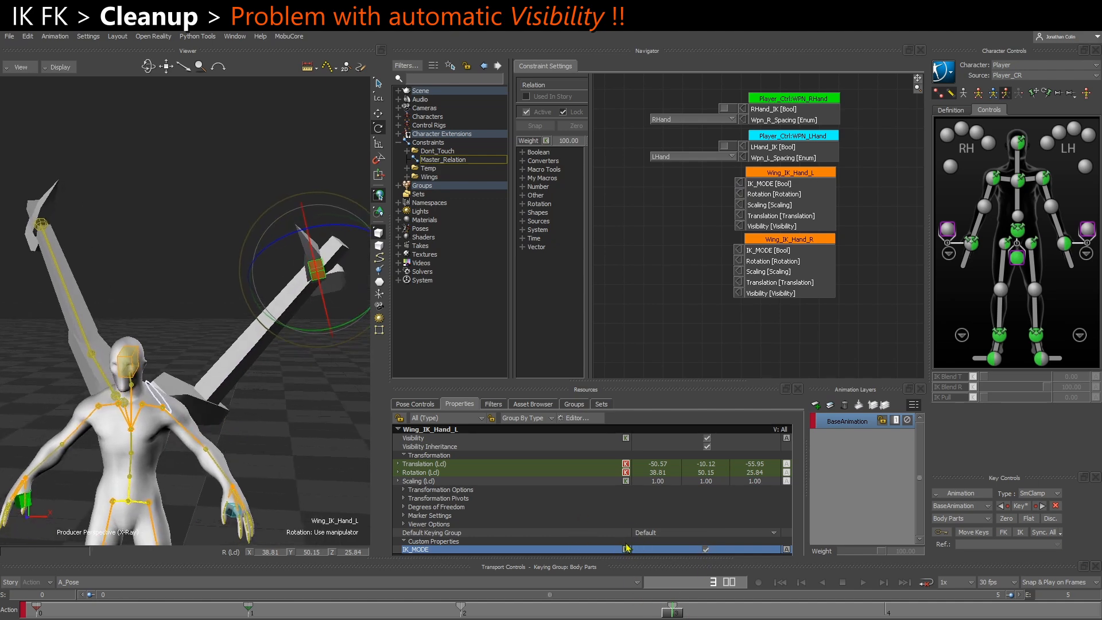
mouse_move(673, 614)
left_mouse_down()
mouse_move(476, 614)
mouse_move(665, 613)
left_mouse_up()
left_click(707, 549)
left_click(707, 550)
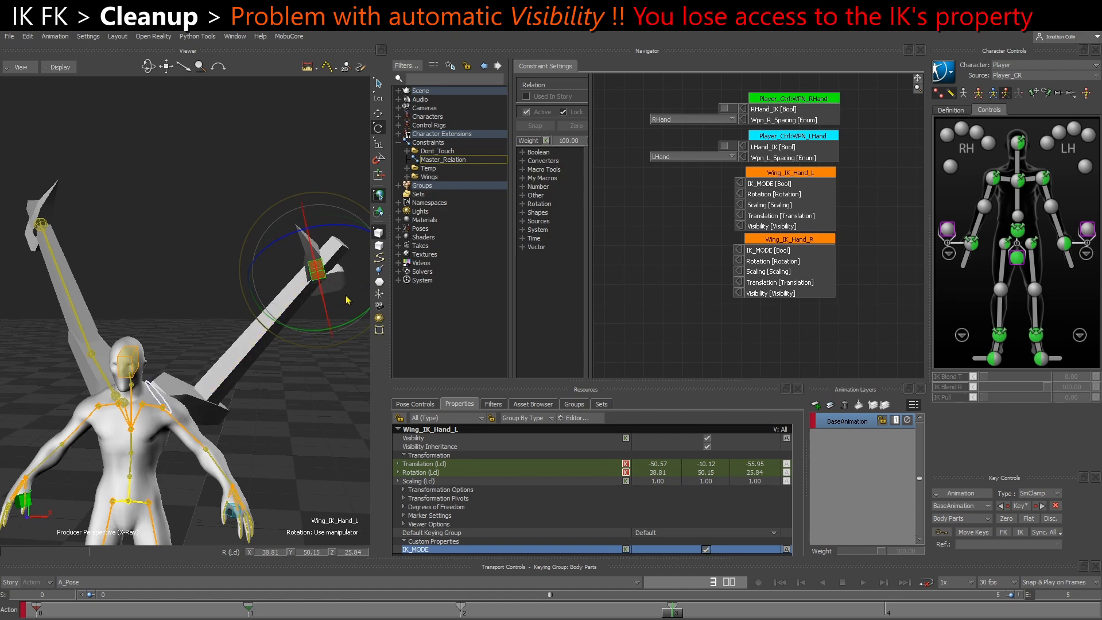
Compare the right wing's FK hand controller with the left wing's IK hand controller and its IK_MODE property
mouse_move(67, 308)
left_mouse_down("shift")
mouse_move(147, 342)
mouse_move(140, 289)
left_mouse_up("shift")
left_click_drag(75, 263, 113, 308, "ctrl+shift")
left_click(126, 268)
left_click(127, 267)
left_click(127, 403)
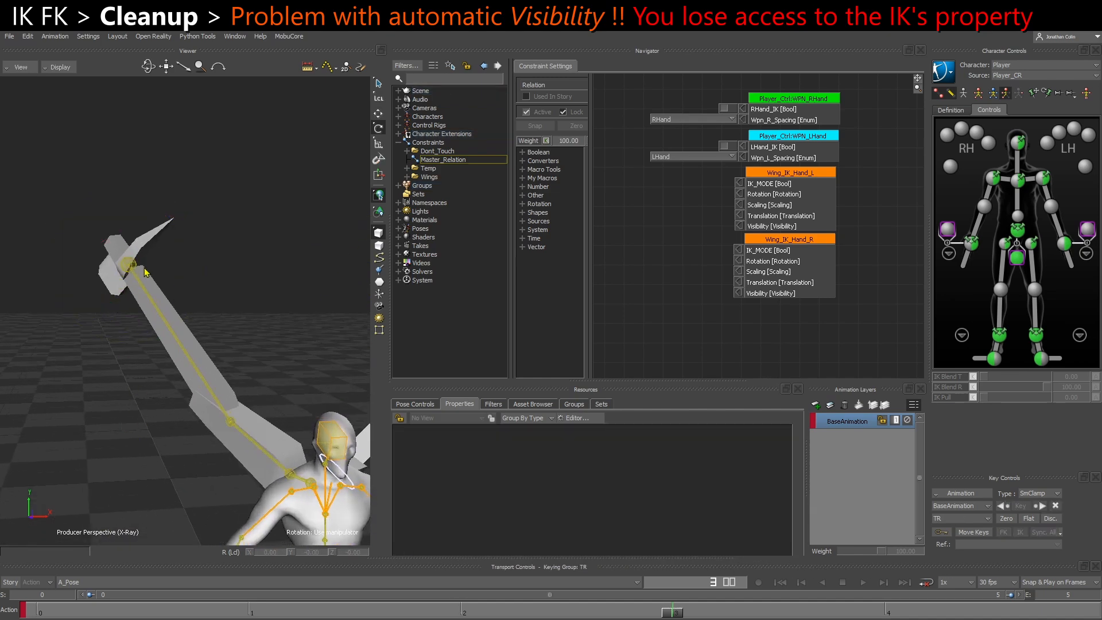
left_click_drag(227, 305, 159, 302, "shift")
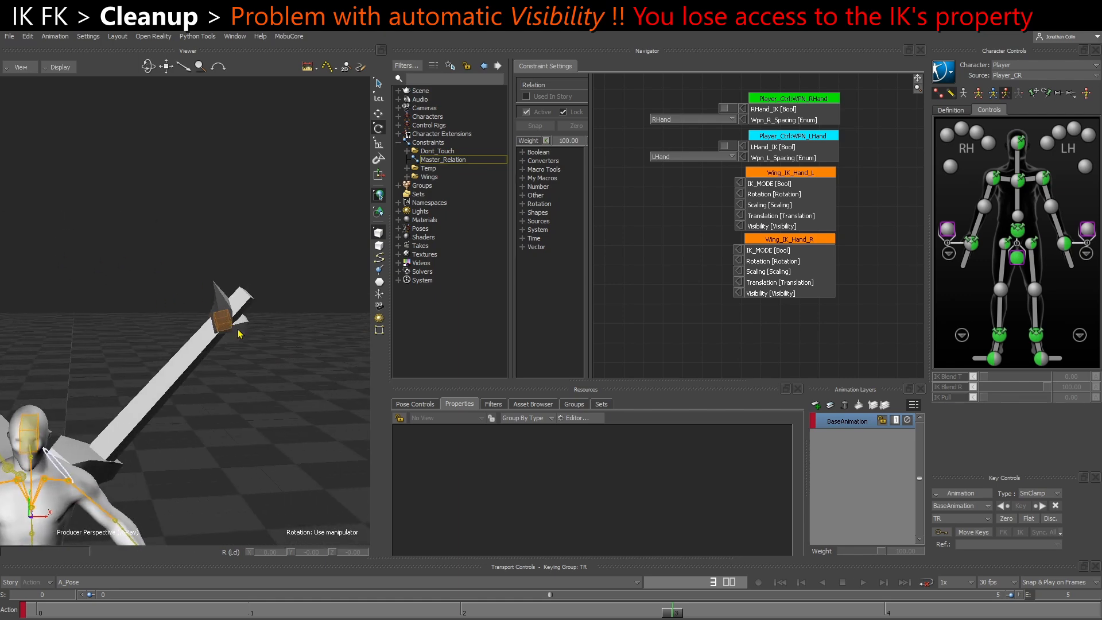
left_click(228, 326)
left_click_drag(310, 433, 213, 392, "ctrl+shift")
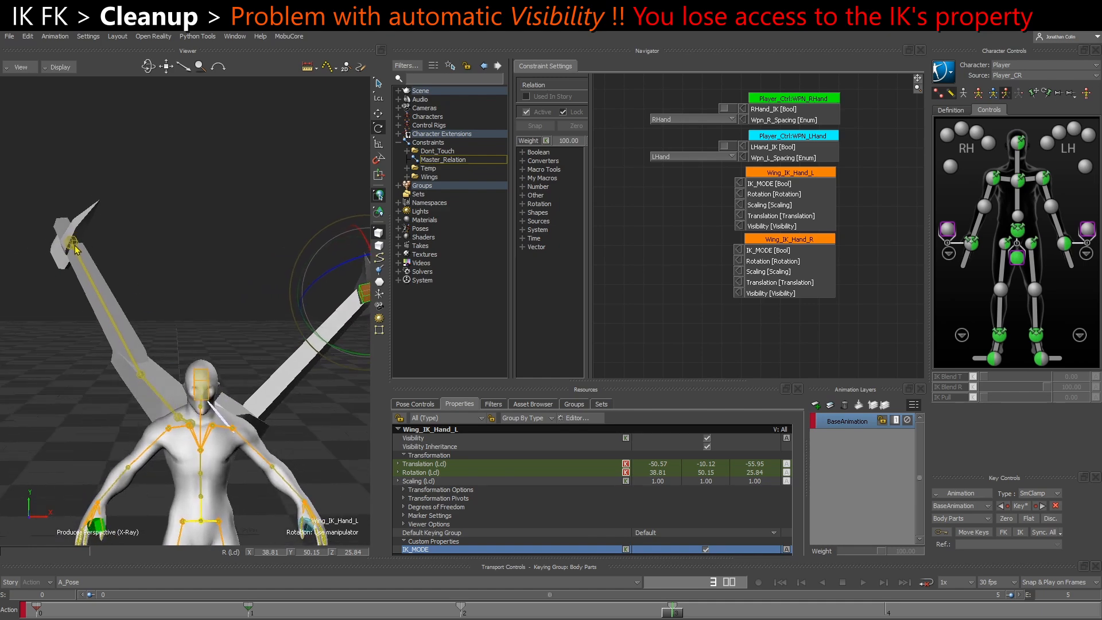
Clear the selection, return to frame 0 and fix IK_MODE on for the Wing_IK_Hand_R and Wing_IK_Hand_L receivers
left_click(152, 277)
left_click(41, 614)
left_click_drag(265, 301, 230, 314, "ctrl+shift")
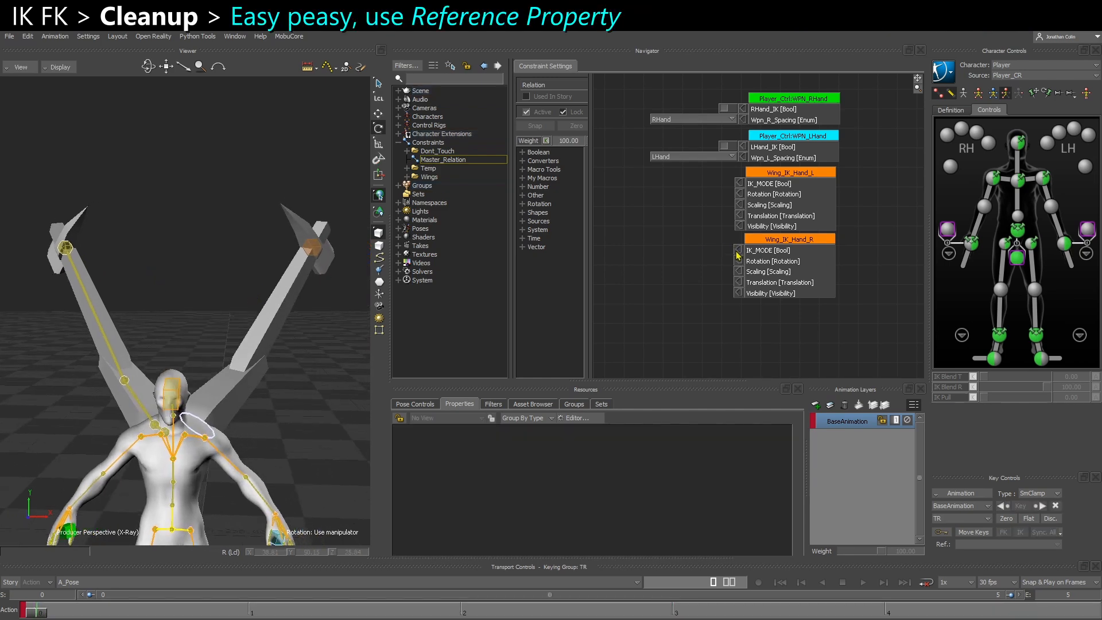
right_click(740, 251)
left_click(750, 255)
right_click(740, 184)
left_click(751, 189)
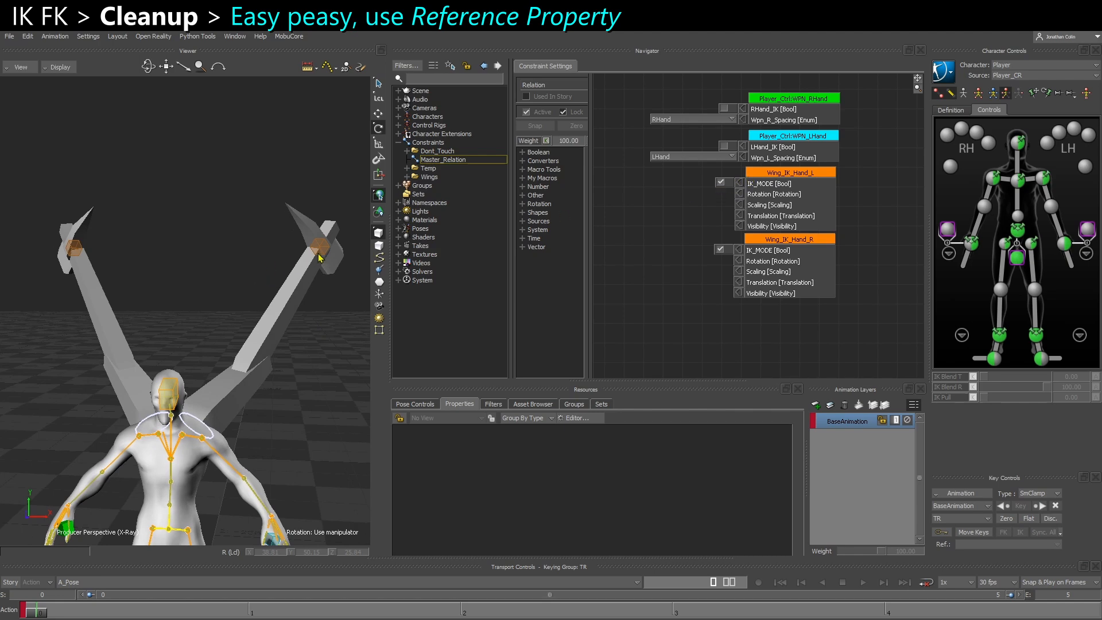
Select CTL_Hand_L with IK_MODE off for Wing_IK_Hand_L, then turn IK_MODE on and add Wing_IK_Hand_L to the selection
left_click(720, 183)
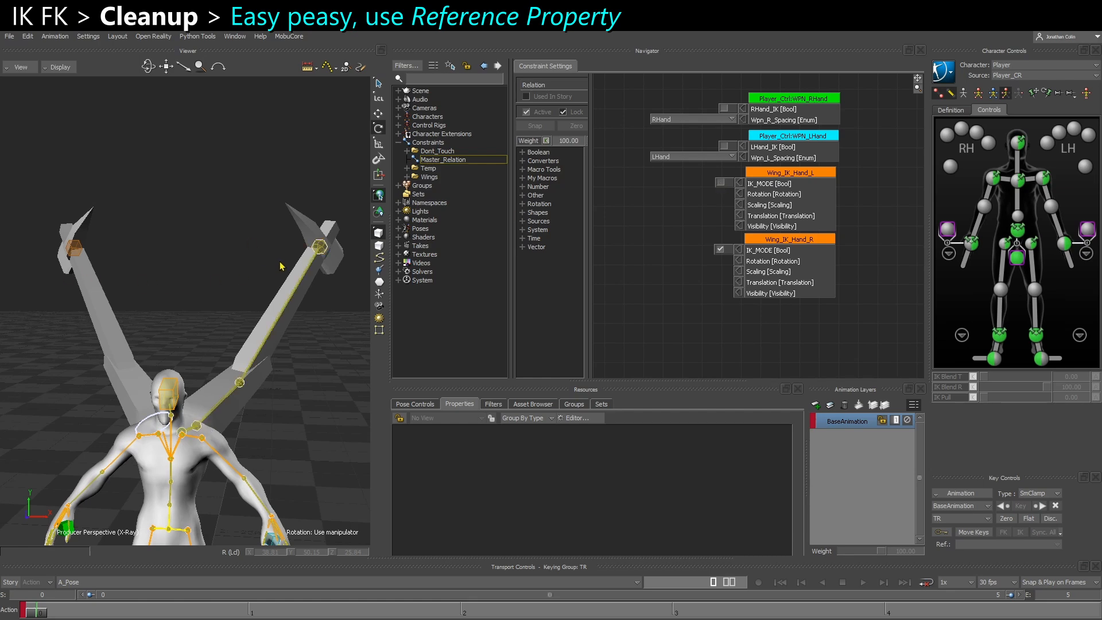
left_click(319, 246)
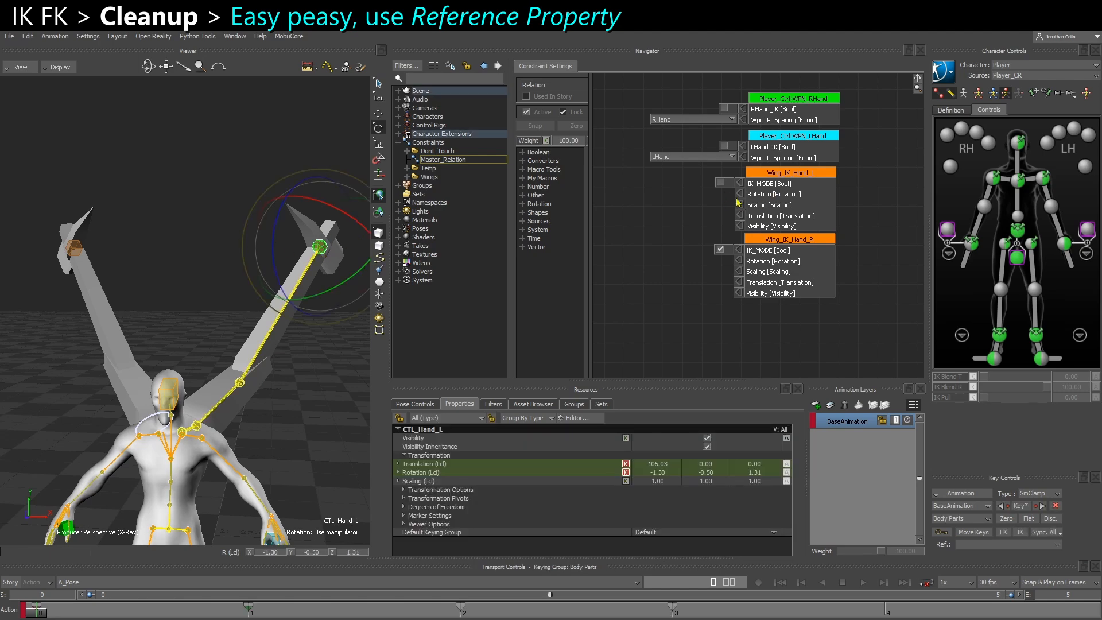
left_click(720, 182)
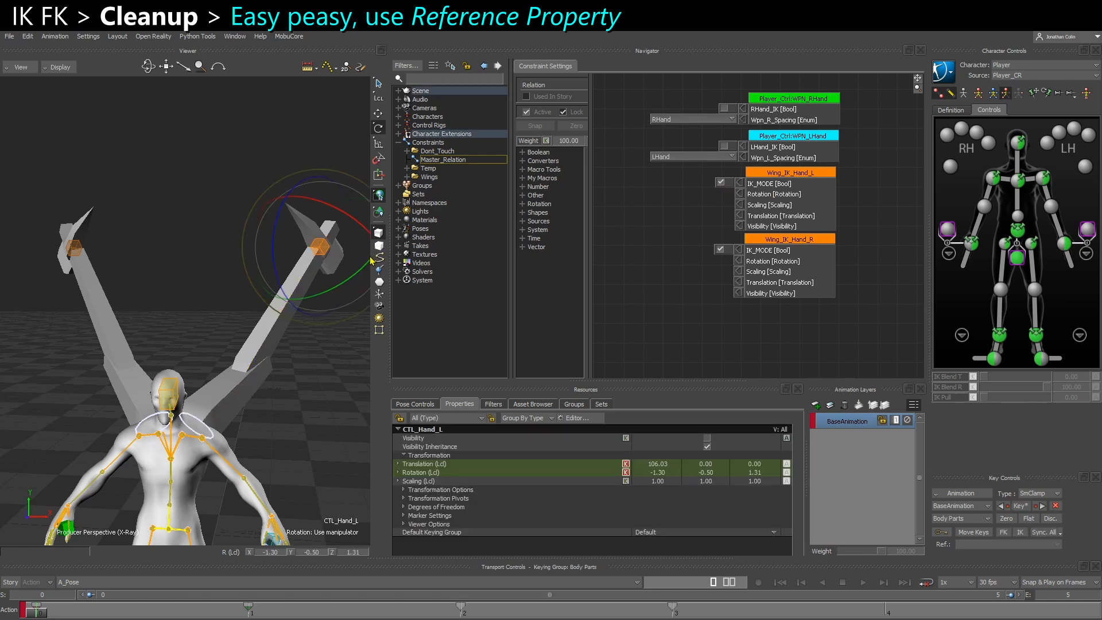
key("t")
left_click(325, 253)
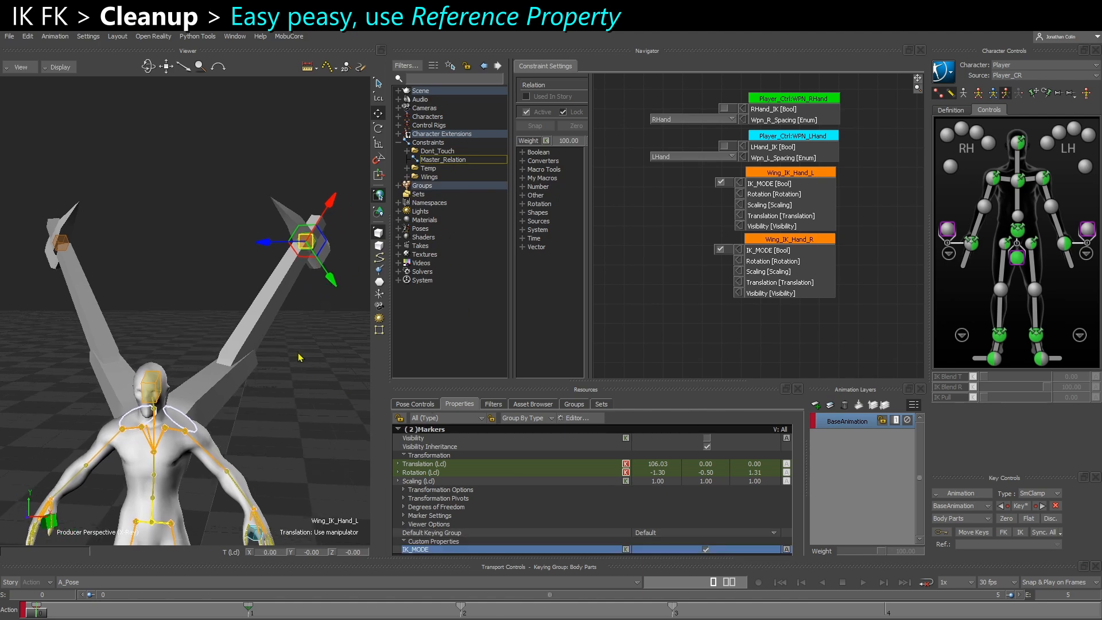
key("ctrl+w")
key("a")
left_click_drag(298, 339, 246, 334, "shift")
scroll(247, 330, "up", 5)
scroll(253, 302, "up", 2)
scroll(255, 345, "down", 5)
left_click_drag(67, 376, 492, 327, "shift")
left_click_drag(72, 346, 288, 413, "shift")
key("ctrl+e")
Add Wing_IK_Hand_L's IK_MODE to CTL_Hand_L as a property reference in the Property Editor and close the editor
left_click(576, 419)
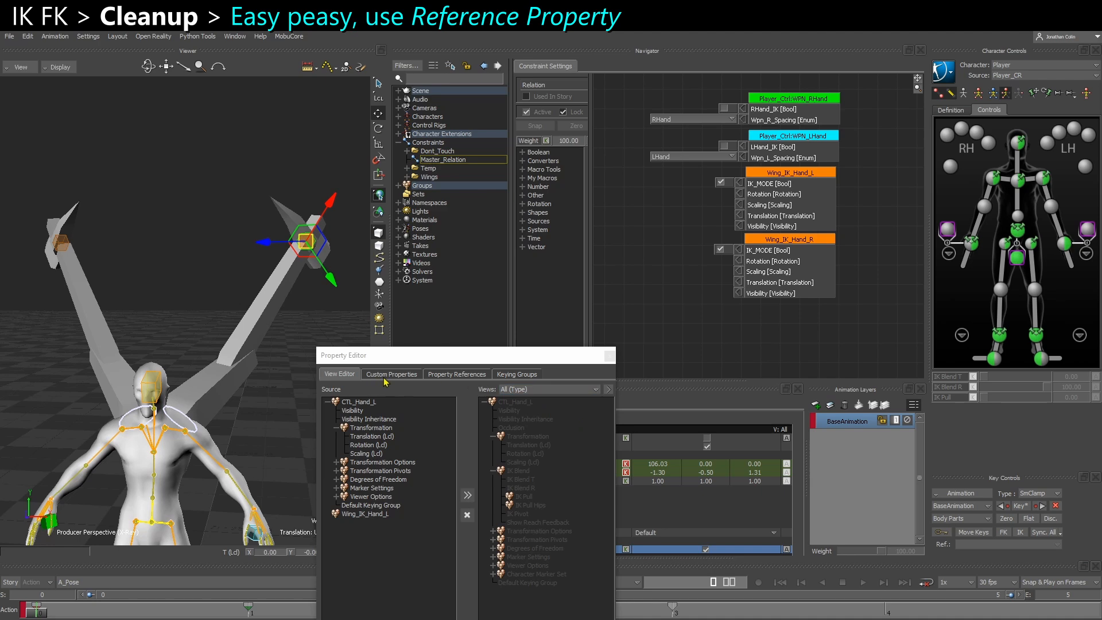
left_click(456, 374)
left_click_drag(464, 359, 495, 222)
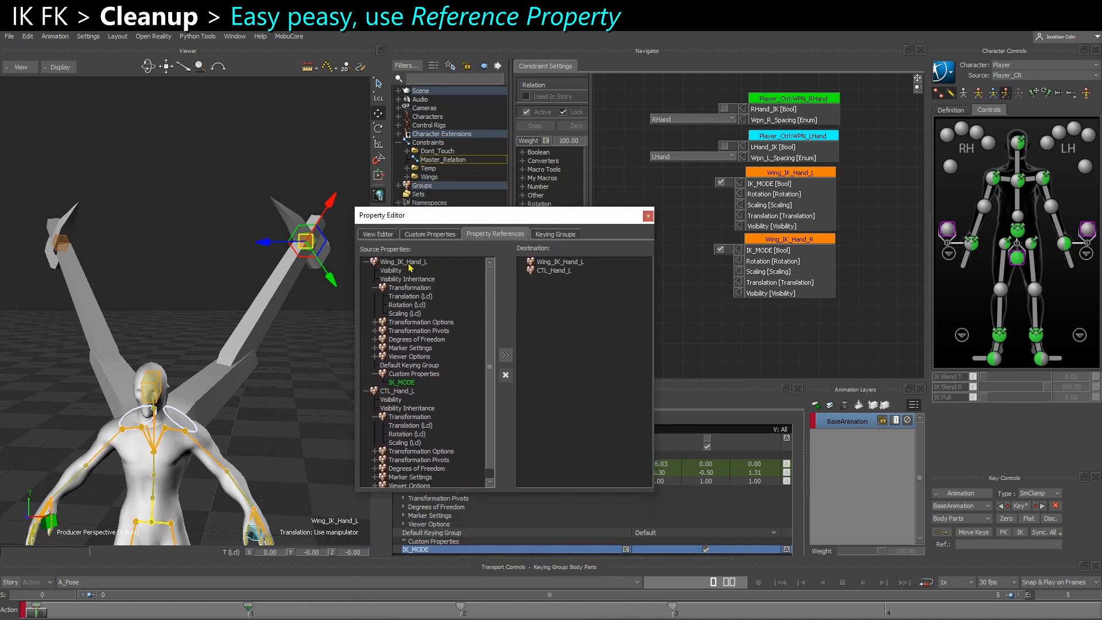
left_click(402, 383)
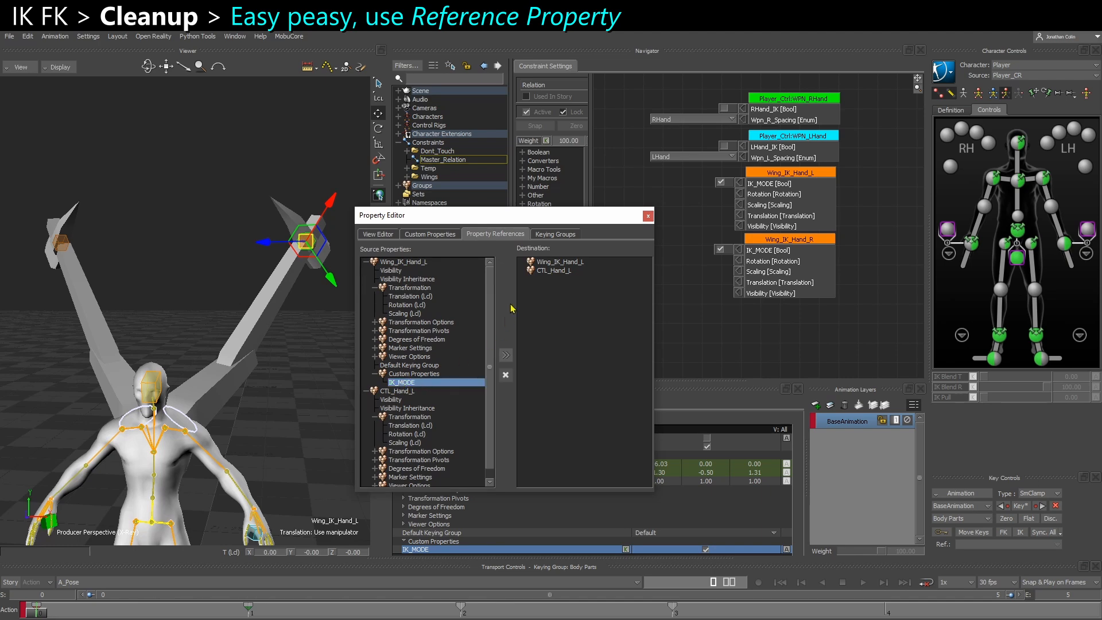
left_click(557, 271)
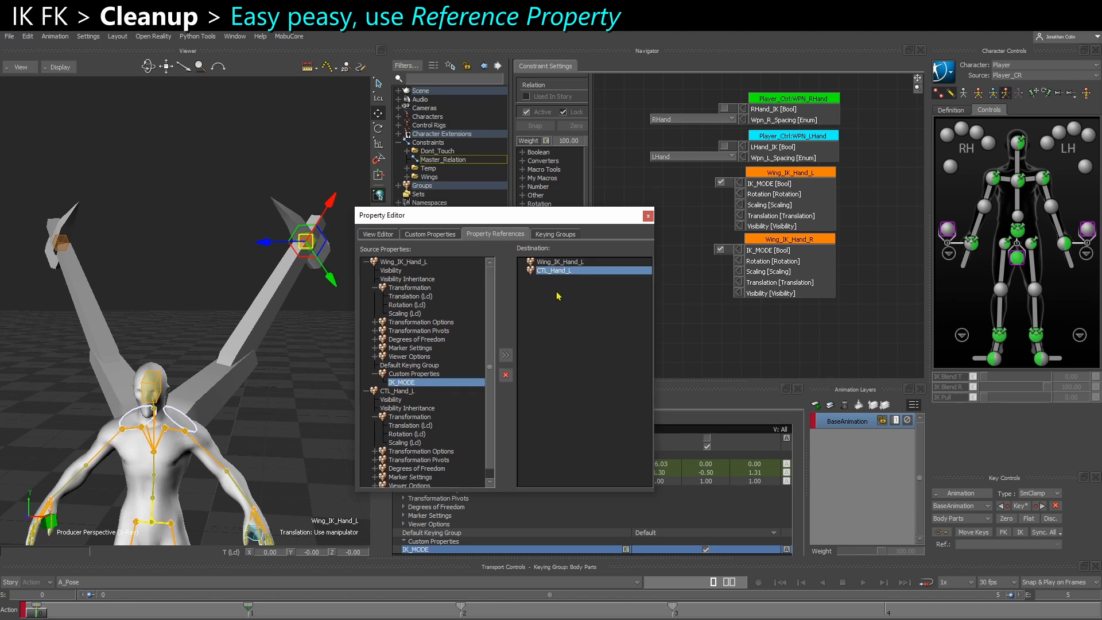
left_click(506, 355)
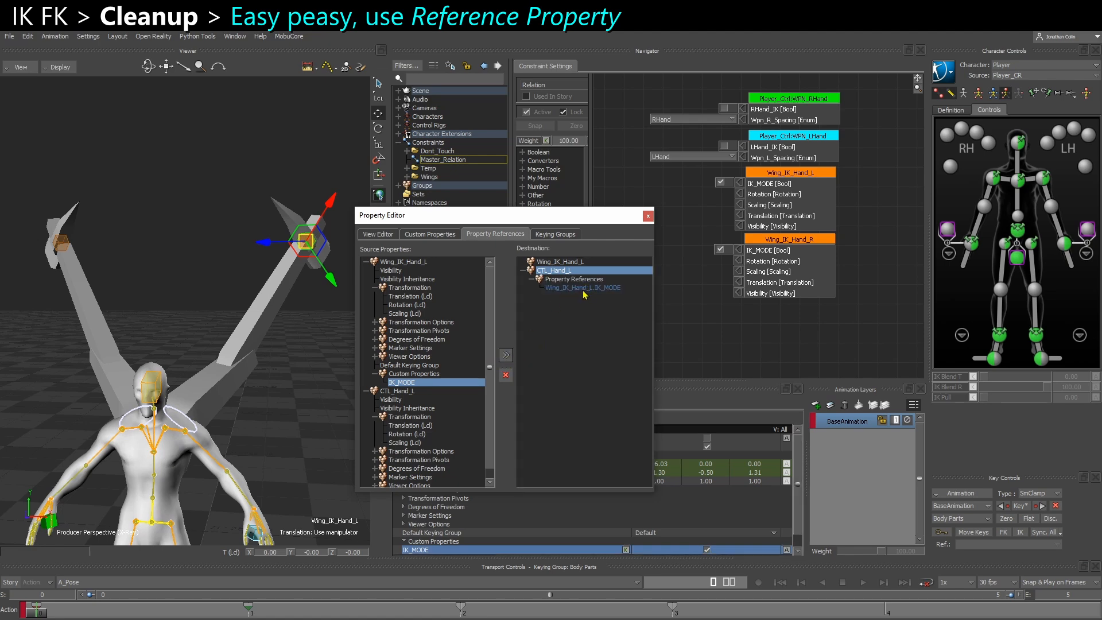
left_click(647, 216)
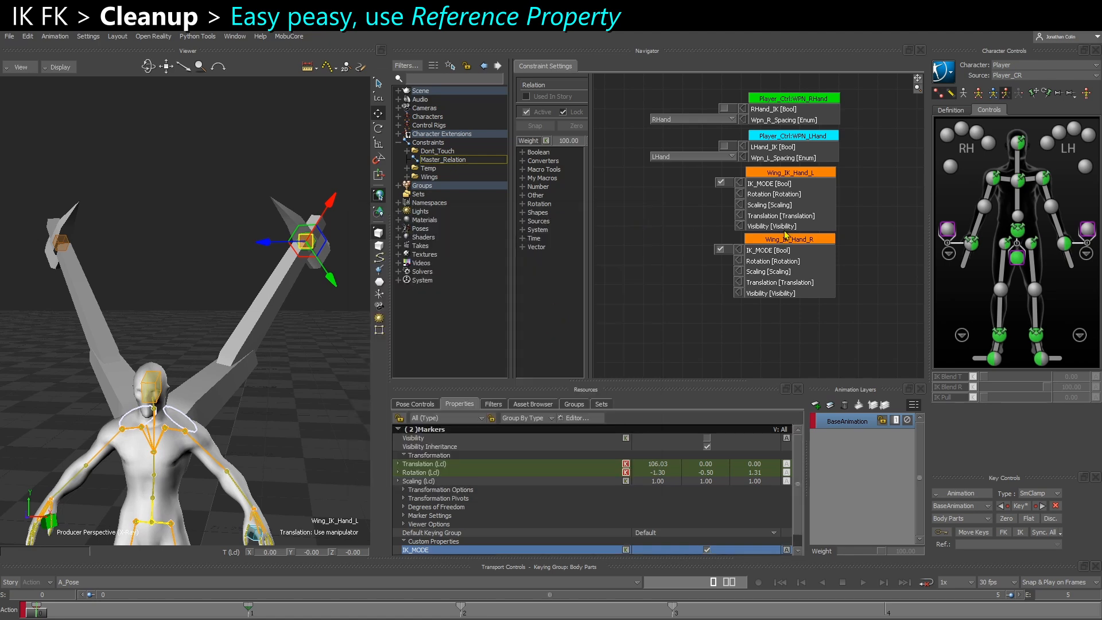
Remove the fixed IK_MODE value from the Wing_IK_Hand_L receiver and turn off IK_MODE on the Wing_IK_Hand_L controller
right_click(741, 187)
left_click(758, 189)
left_click(306, 328)
left_click(311, 249)
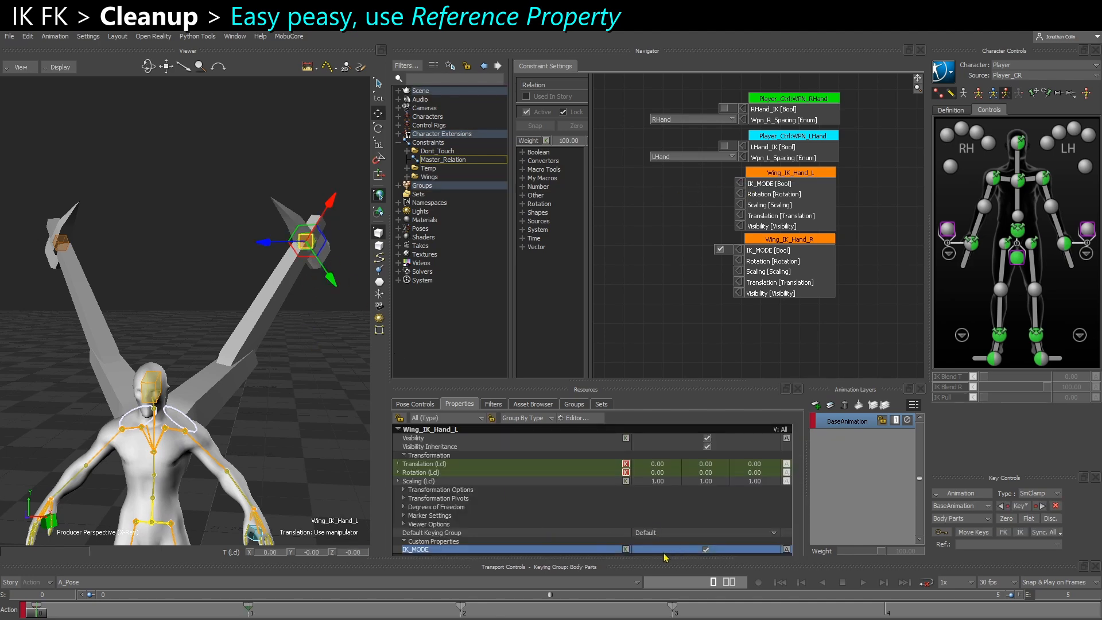
left_click(290, 307)
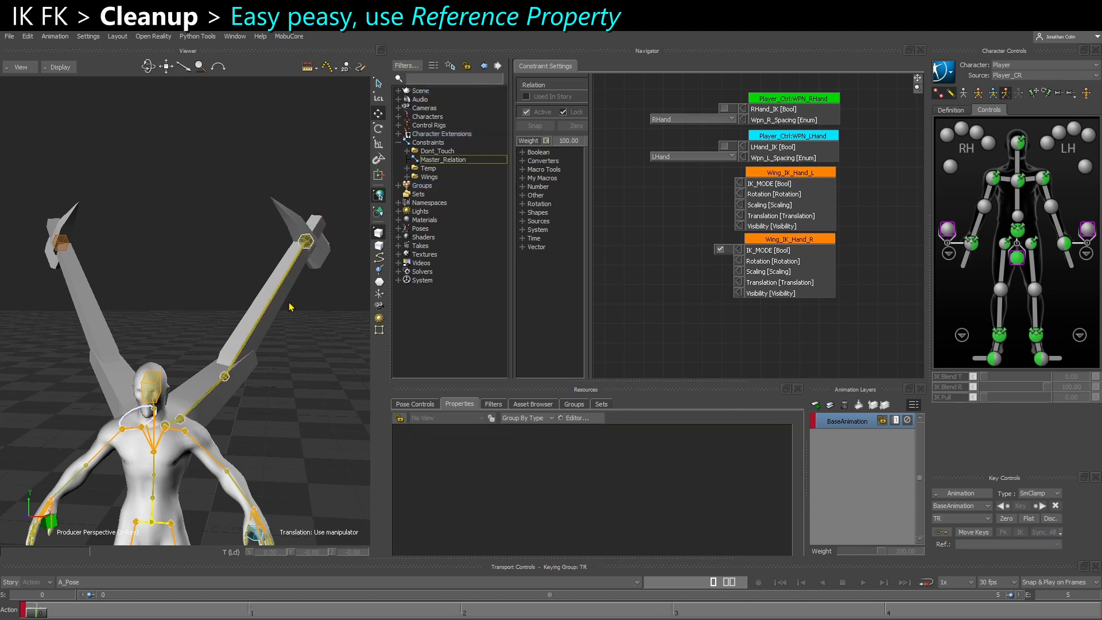
Select CTL_Hand_L and turn on IK_MODE through its Wing_IK_Hand_L.IK_MODE property reference
left_click(307, 244)
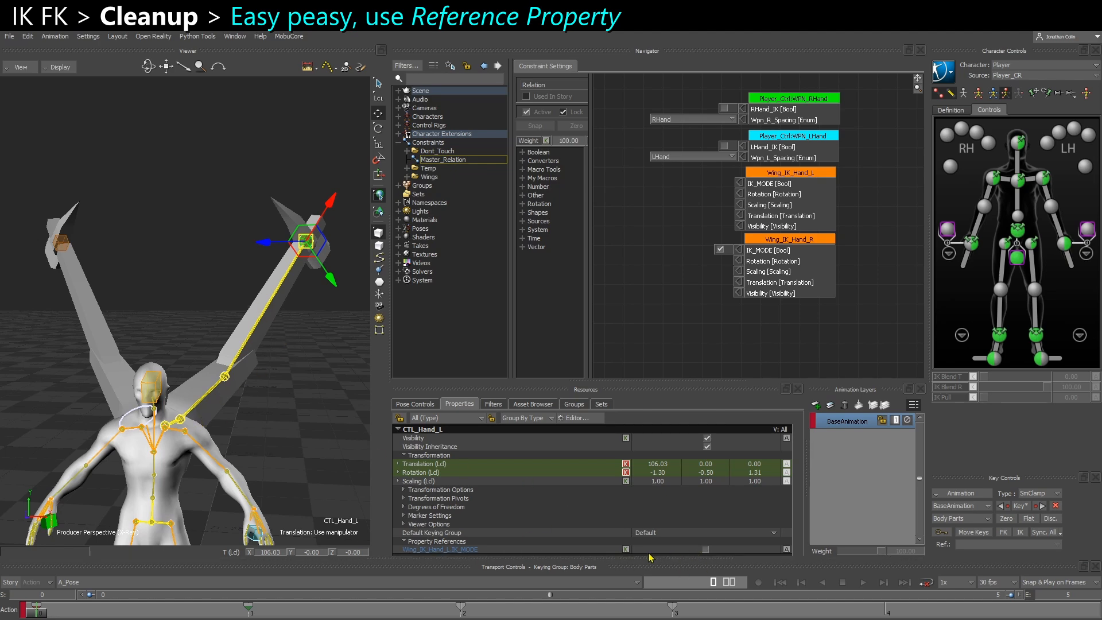
left_click(603, 551)
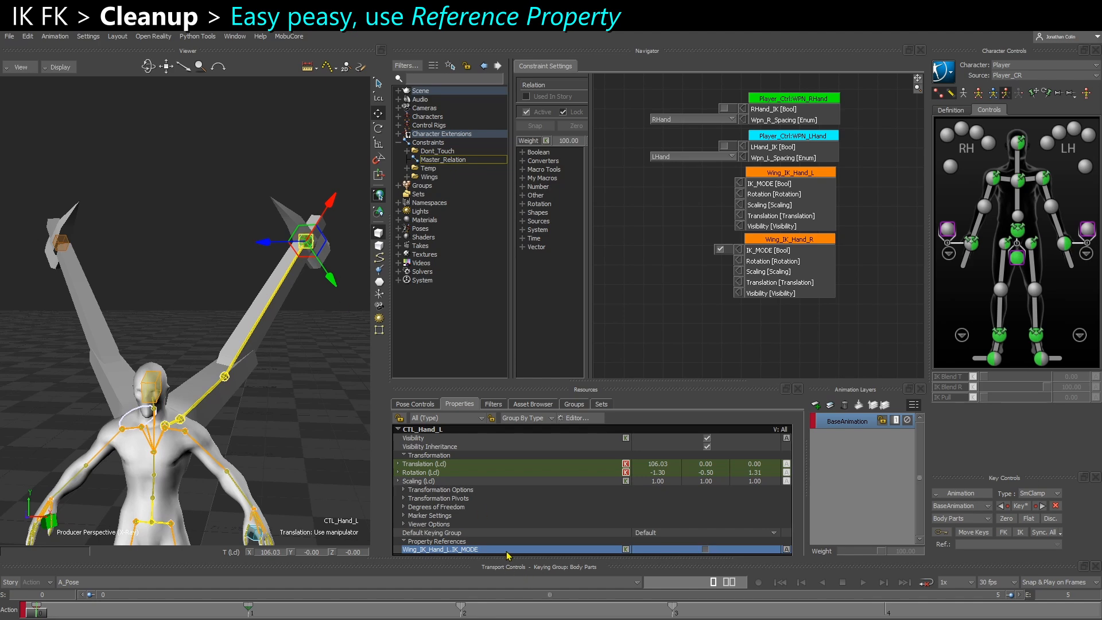
left_click(705, 549)
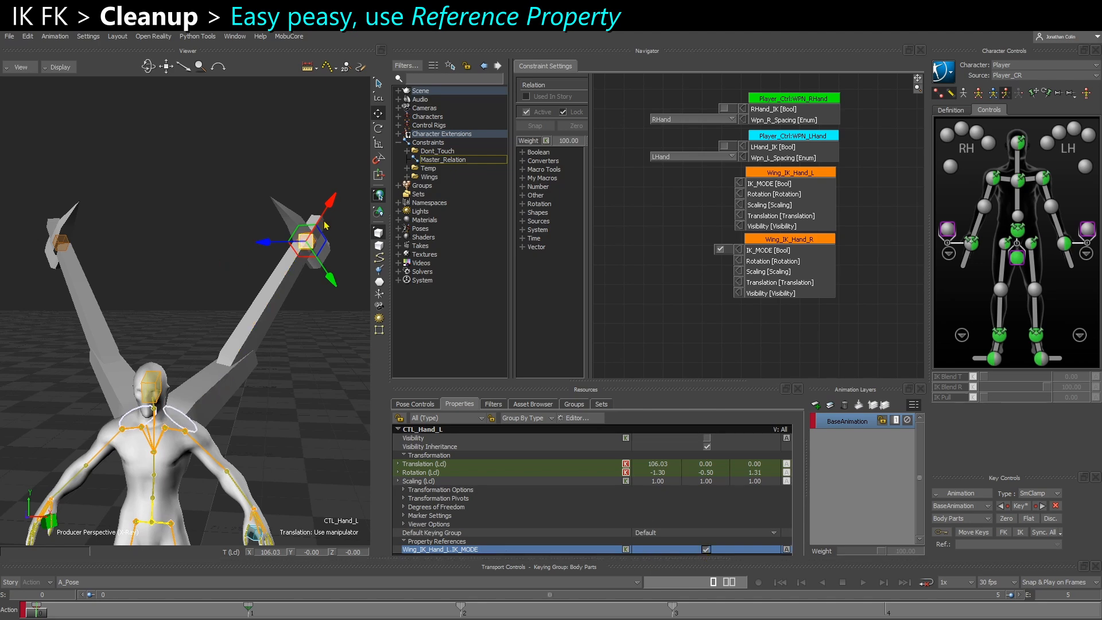
Open Relation_IK_FK_Switch in the Wings folder and examine how Wing_IK_Hand_L's IK_MODE feeds the AND operator
left_click(408, 177)
left_click(456, 185)
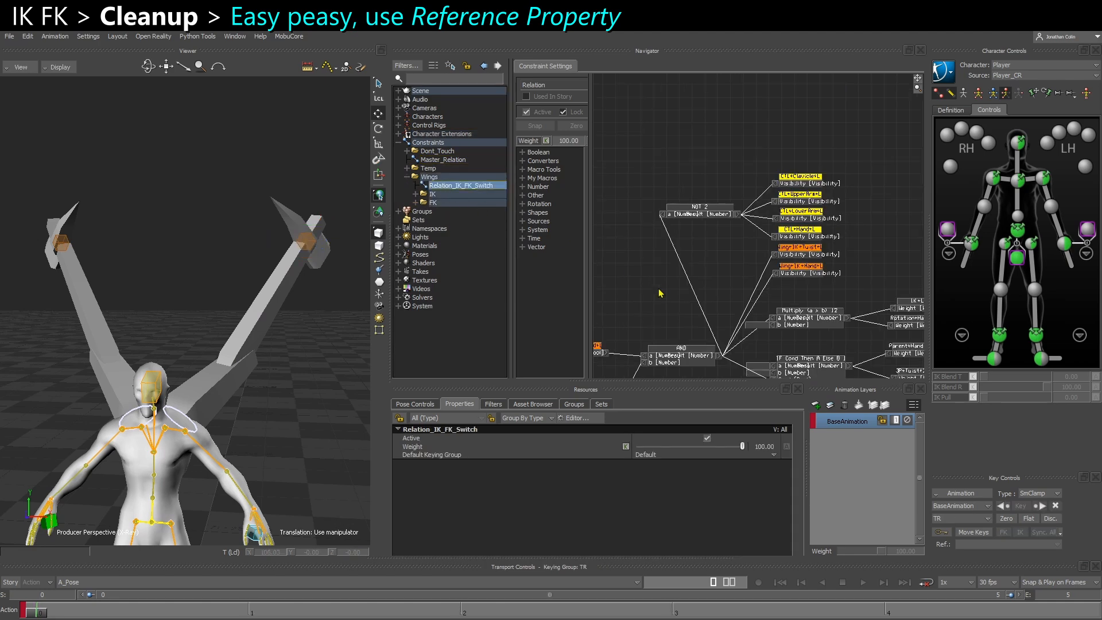
scroll(678, 249, "up", 3)
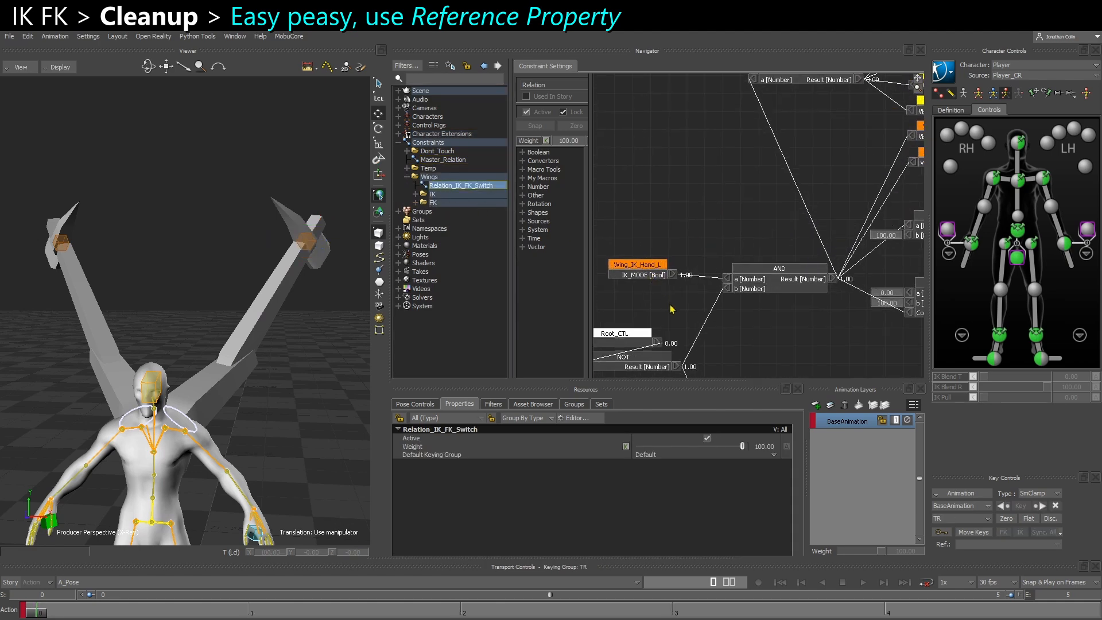
middle_click_drag(674, 312, 693, 288)
Turn off IK_MODE on Wing_IK_Hand_L, then turn it on again through the property reference on CTL_Hand_L
left_click(308, 249)
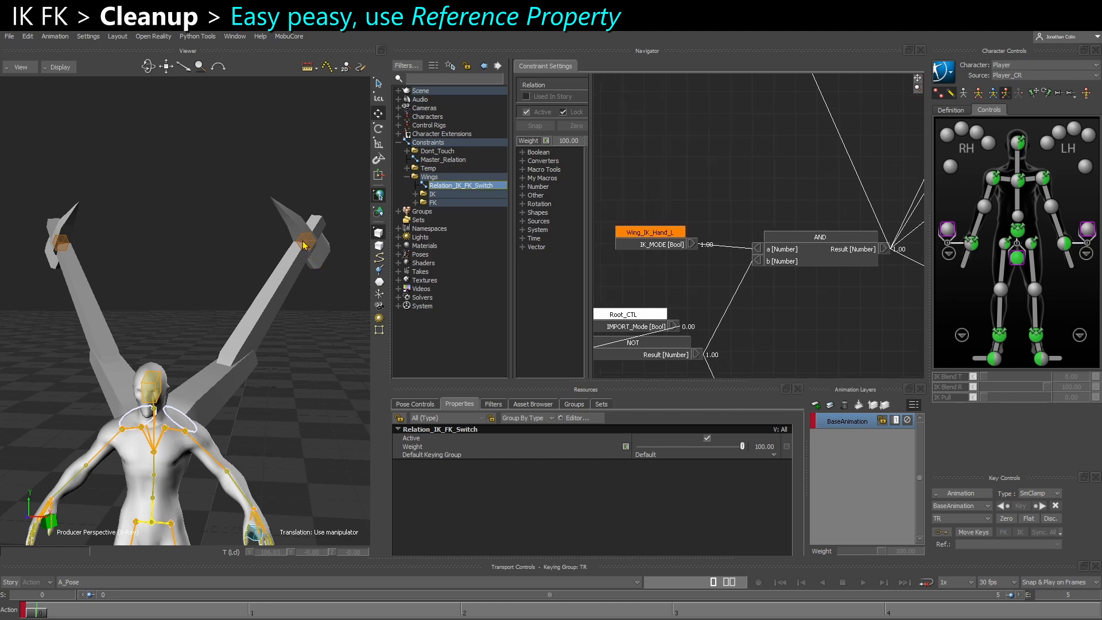
left_click(706, 549)
left_click(324, 261)
left_click(308, 248)
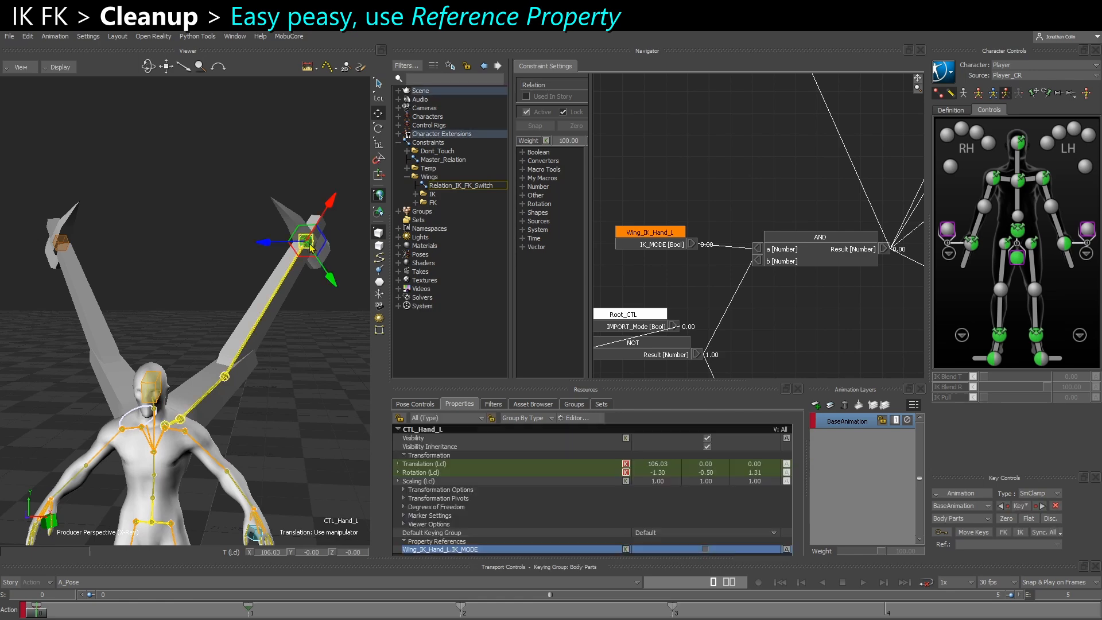
left_click(705, 549)
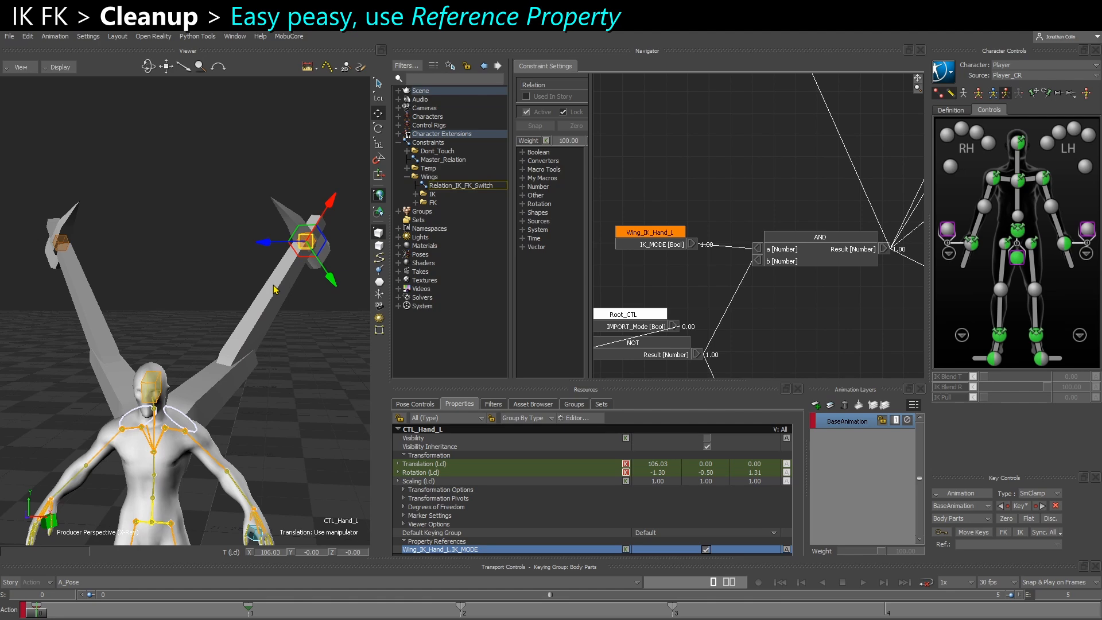
Key CTL_Hand_L's Wing_IK_Hand_L.IK_MODE reference in the FCurves editor, with value 1 at frame 0 and 0 at frame 5
left_click_drag(1101, 190, 422, 306)
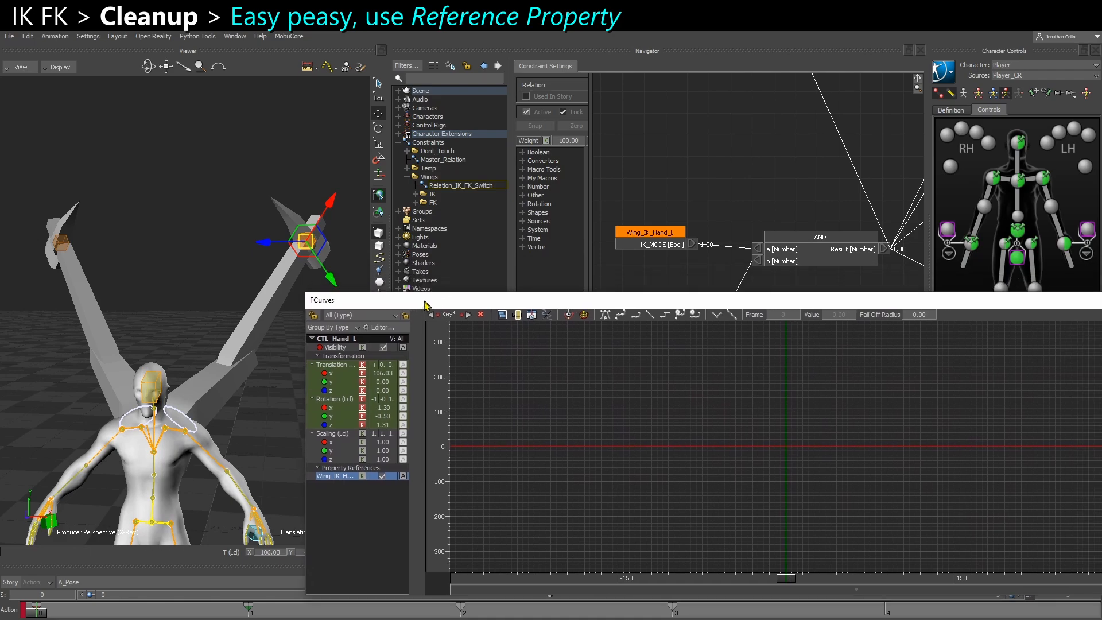
left_click_drag(772, 502, 781, 416, "ctrl")
key("k")
left_click(782, 378, "ctrl+shift")
key("k")
left_click_drag(770, 376, 800, 405)
double_click(835, 318)
type("0")
key("Return")
left_click(812, 435)
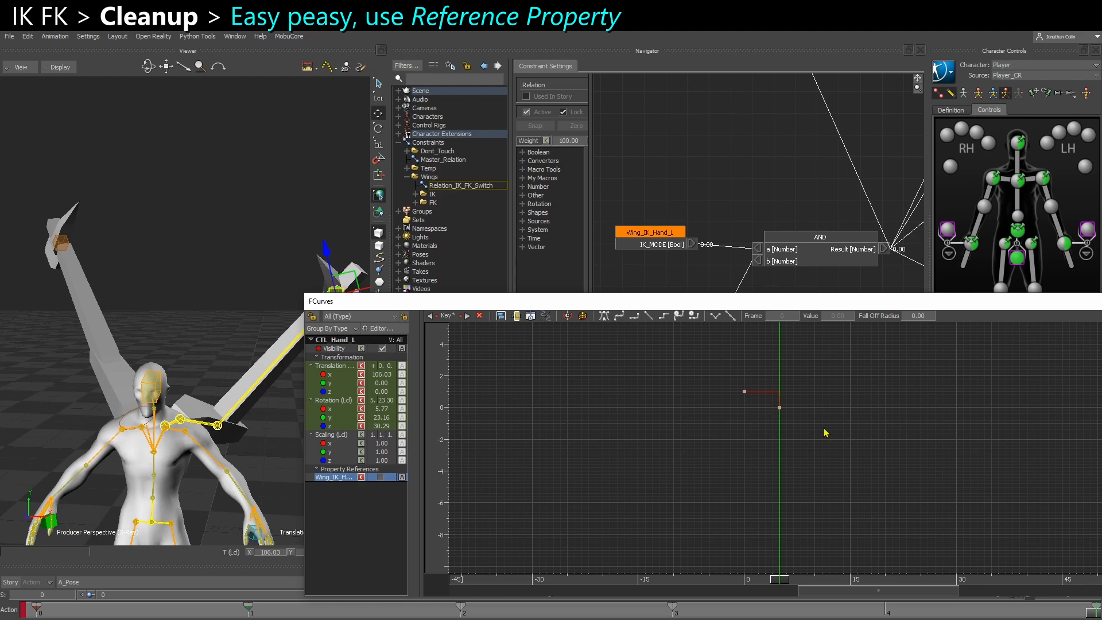
Compare the IK_MODE curve on CTL_Hand_L with the one on Wing_IK_Hand_L at frame 0
left_click_drag(718, 375, 752, 405)
left_click_drag(752, 412, 832, 436, "ctrl")
left_click_drag(625, 303, 837, 160)
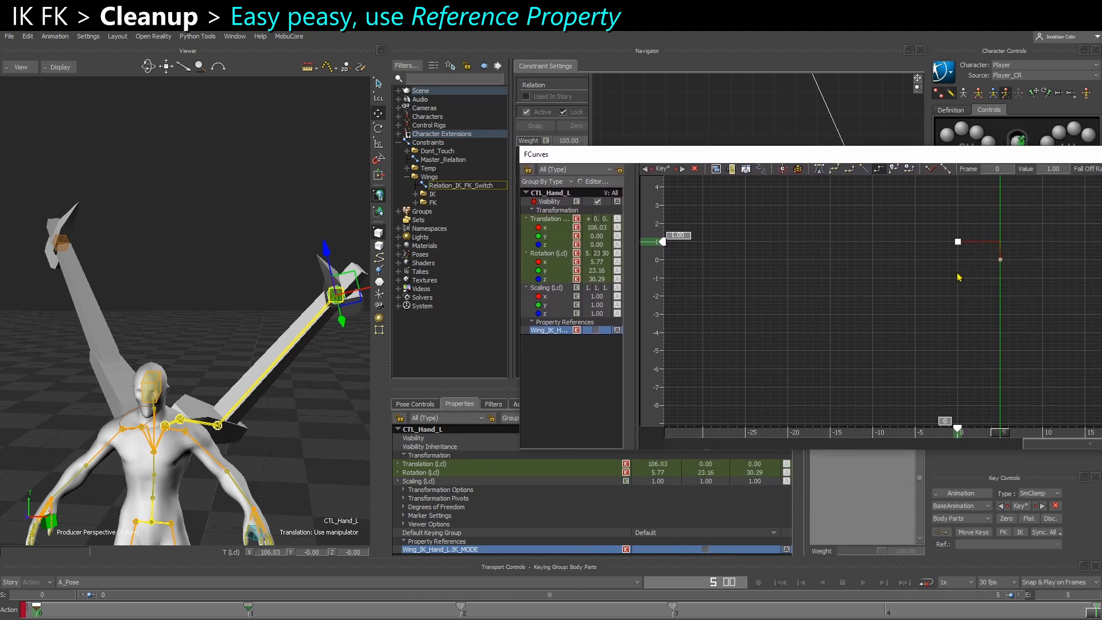
key("Home")
left_click(333, 385)
left_click(306, 243)
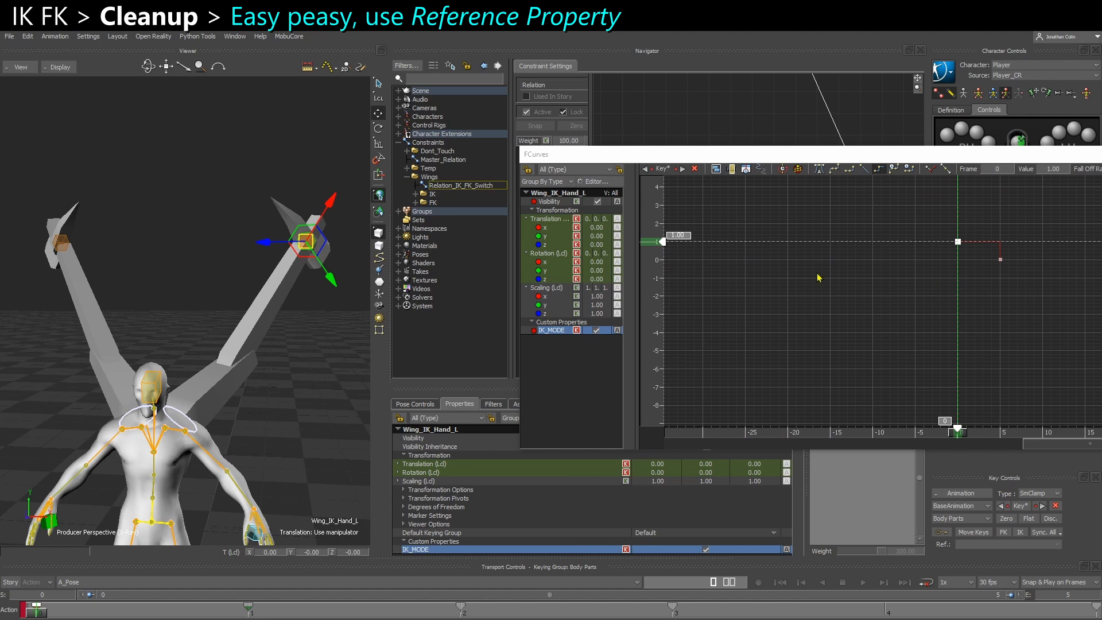
left_click(822, 262)
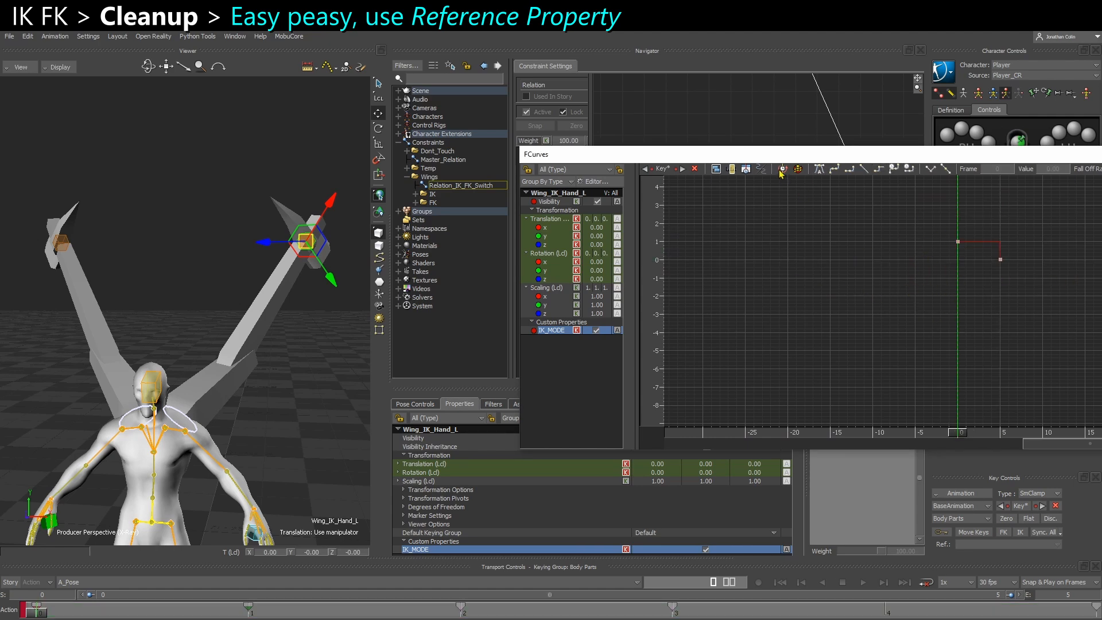
left_click_drag(761, 156, 1101, 178)
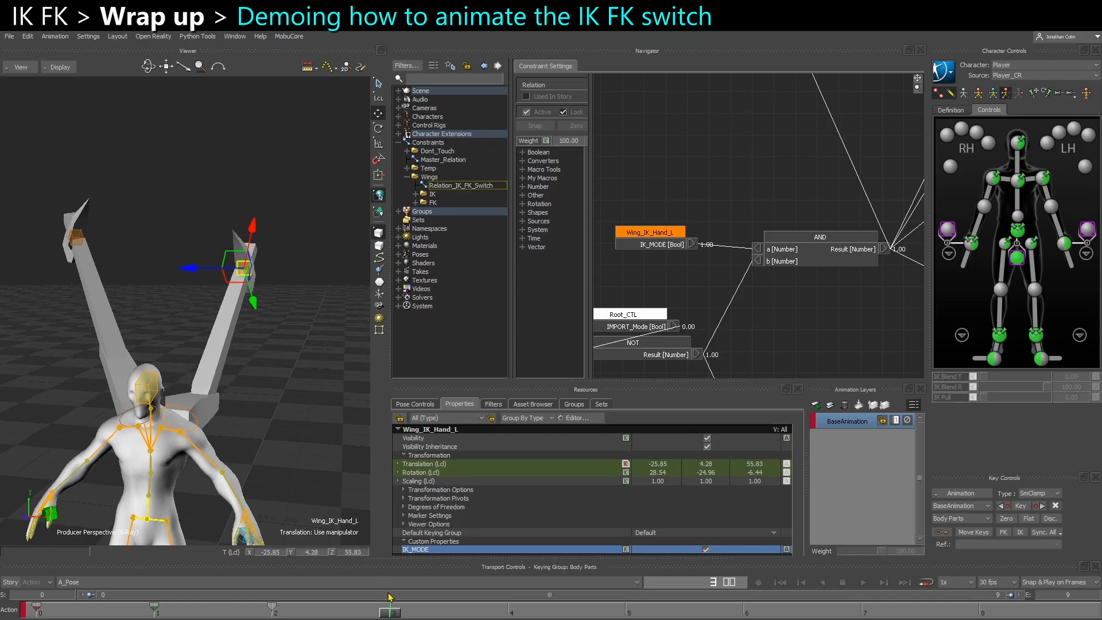
At frame 5, pose and key Wing_IK_Hand_L with translation about -33.7, 53.3, 5.6 and rotation about 59.8, -17.3, 6.9
left_click(628, 610)
left_click_drag(245, 274, 317, 325)
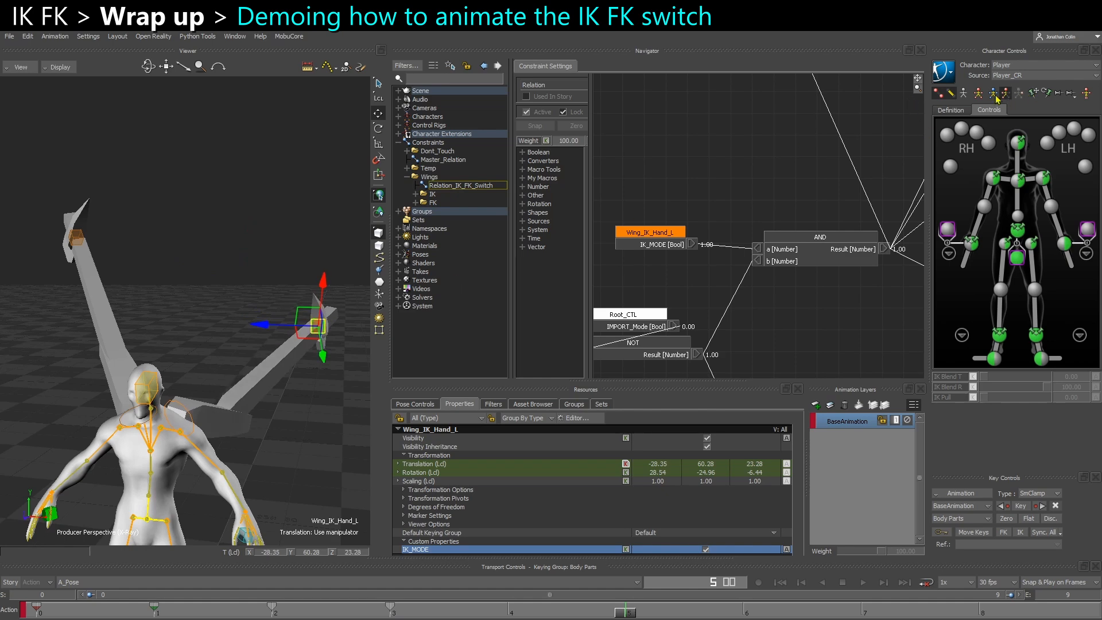
left_click_drag(184, 313, 123, 317, "ctrl+shift")
left_click_drag(269, 322, 247, 376)
left_click_drag(149, 302, 171, 302)
key("r")
left_click_drag(198, 343, 235, 324, "ctrl+shift")
left_click_drag(236, 330, 201, 317)
key("k")
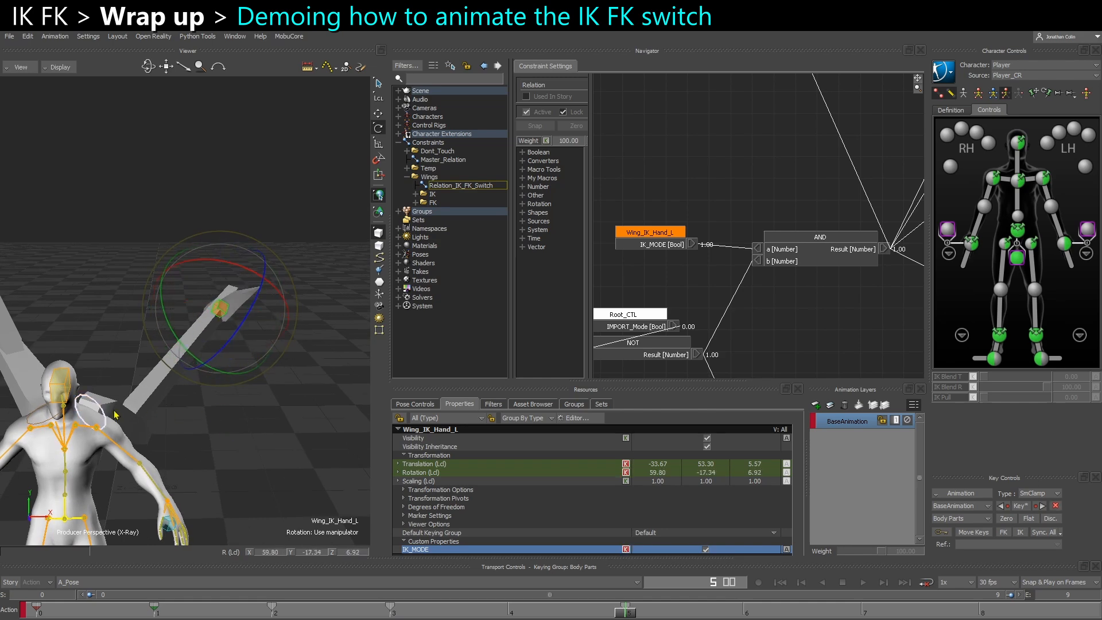
Rotate Wing_IK_Twist_L to about 48 degrees in X at frame 5, key it, and scrub between frames 3 and 5
left_click(106, 408)
left_click_drag(106, 409, 135, 383, "ctrl+shift")
left_click_drag(213, 393, 221, 415, "ctrl+shift")
key("k")
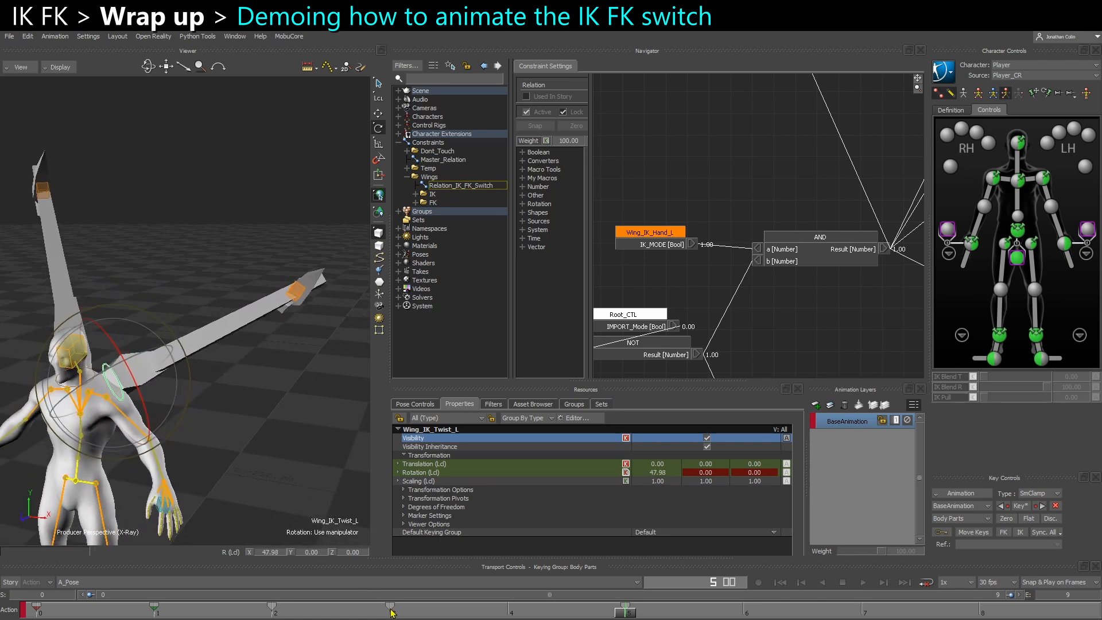
left_click(392, 614)
left_click_drag(392, 614, 624, 614)
Turn off IK_MODE on Wing_IK_Hand_L at frame 5 and key the property
left_click(313, 301)
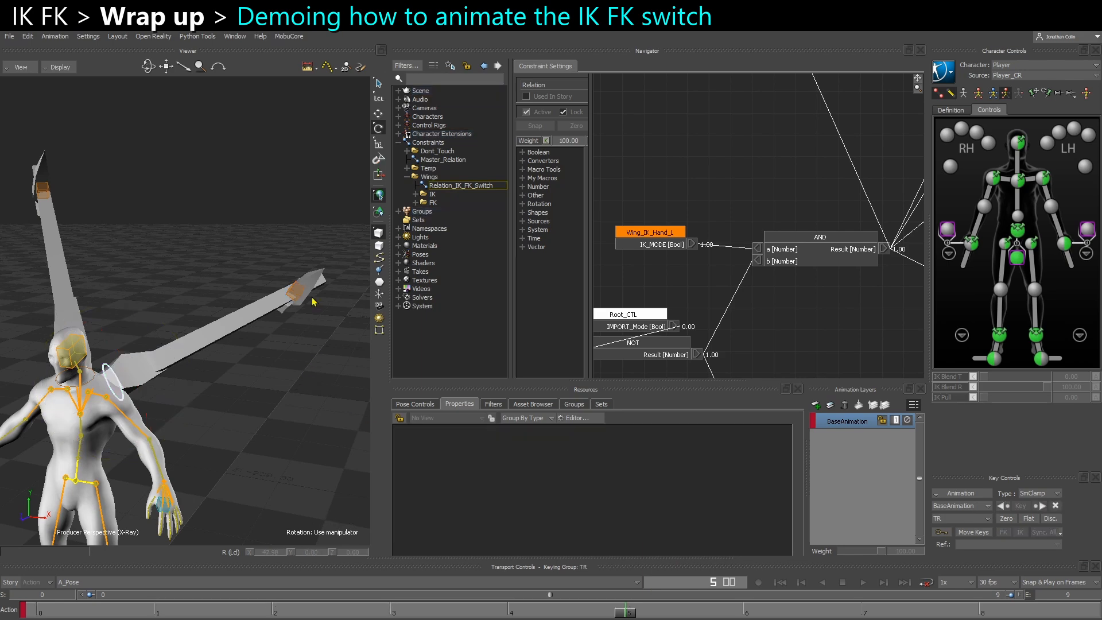
left_click(296, 296)
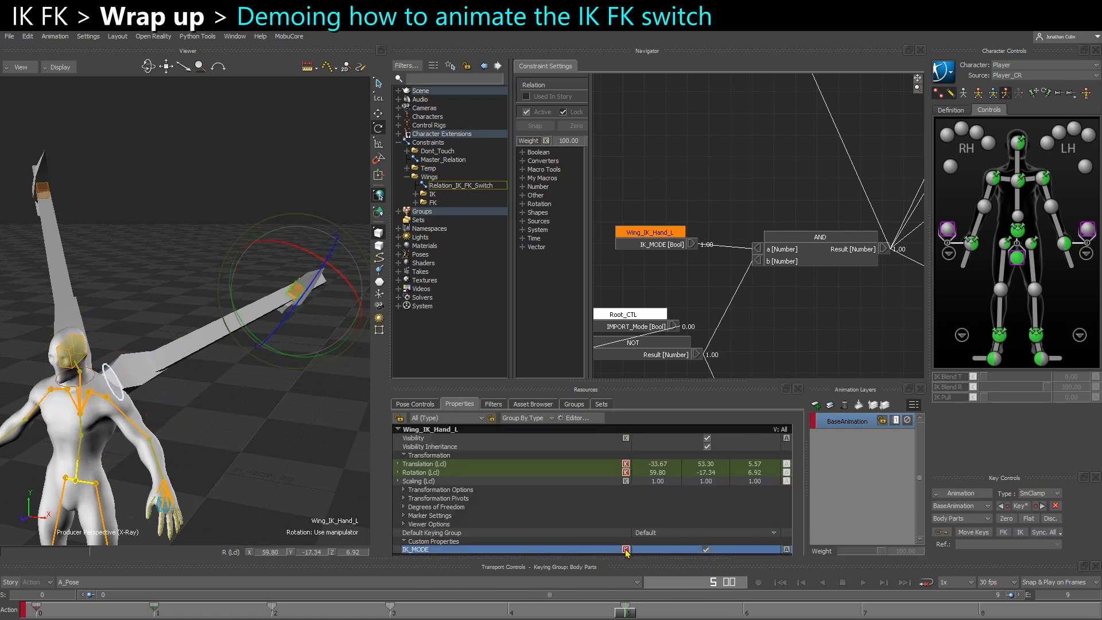
left_click(705, 549)
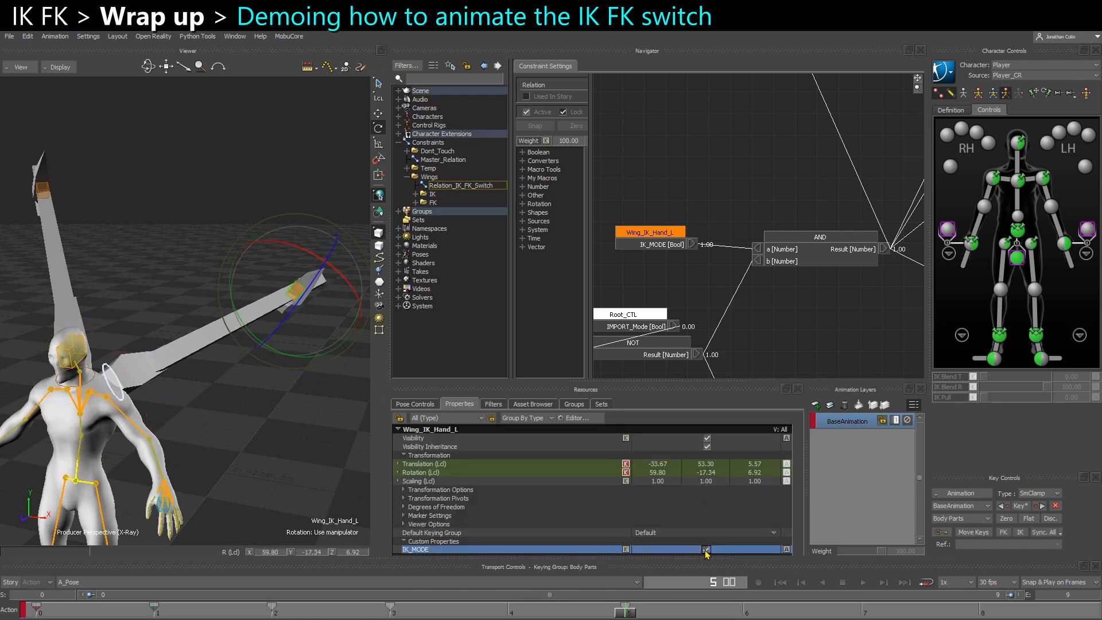
left_click(625, 549)
left_click_drag(264, 465, 268, 464)
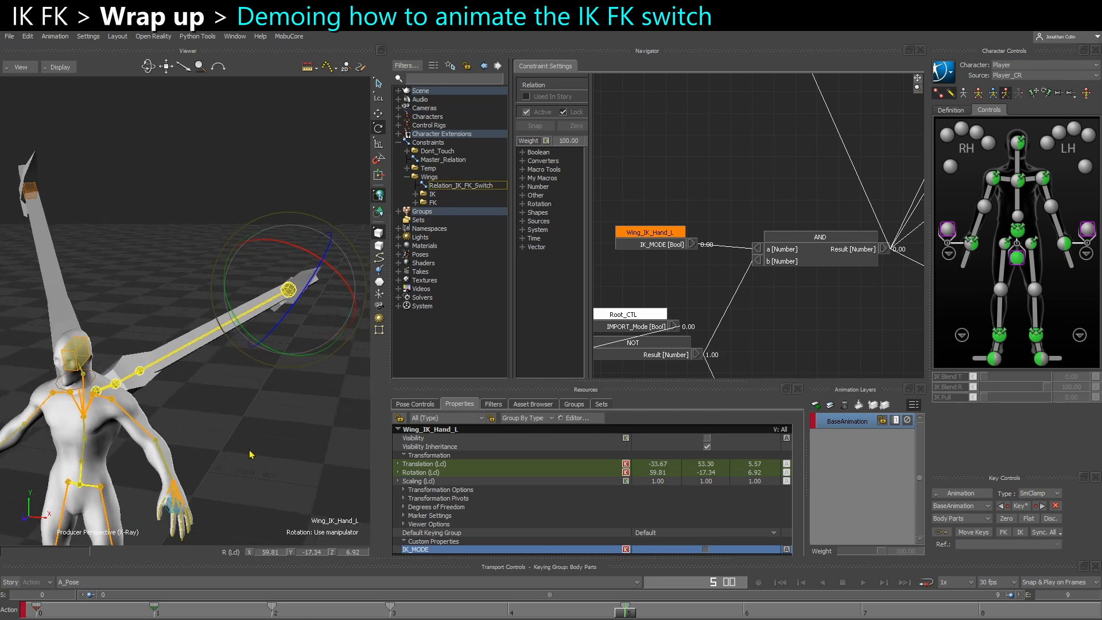
left_click(251, 454)
At frame 7, rotate and key CTL_UpperArm_L and CTL_LowerArm_L, with the lower arm at about -3.5, 3.7, -85.3 degrees
left_click(132, 377)
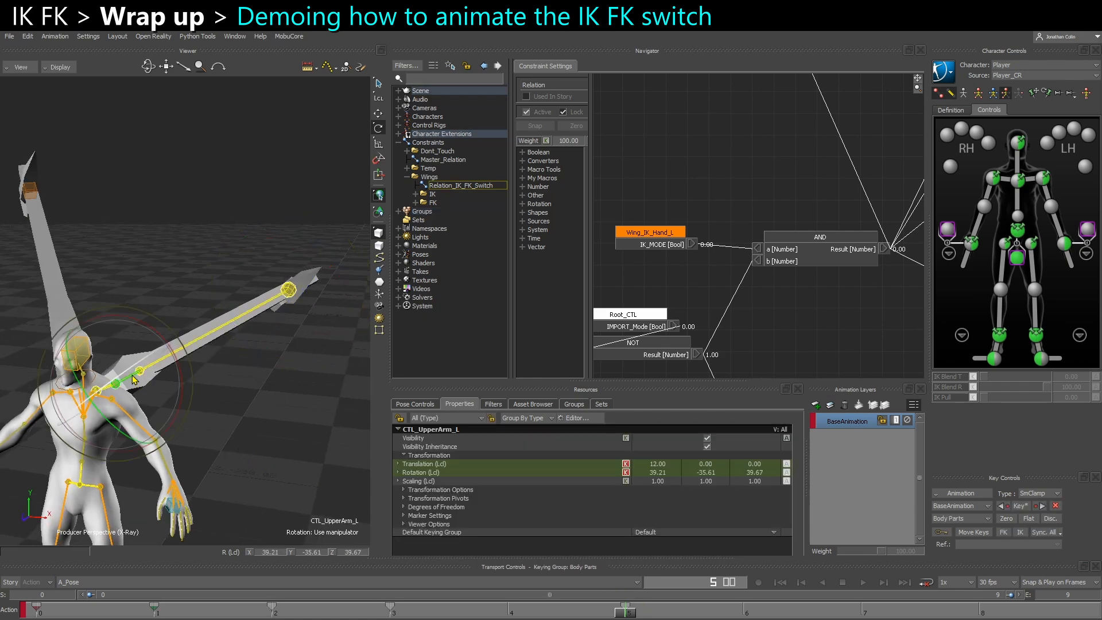
left_click_drag(637, 613, 861, 613)
mouse_move(202, 415)
left_mouse_down()
mouse_move(185, 407)
mouse_move(198, 398)
left_mouse_up()
key("k")
left_click(198, 375)
left_click_drag(198, 350, 189, 344)
left_click_drag(192, 348, 223, 376, "ctrl+shift")
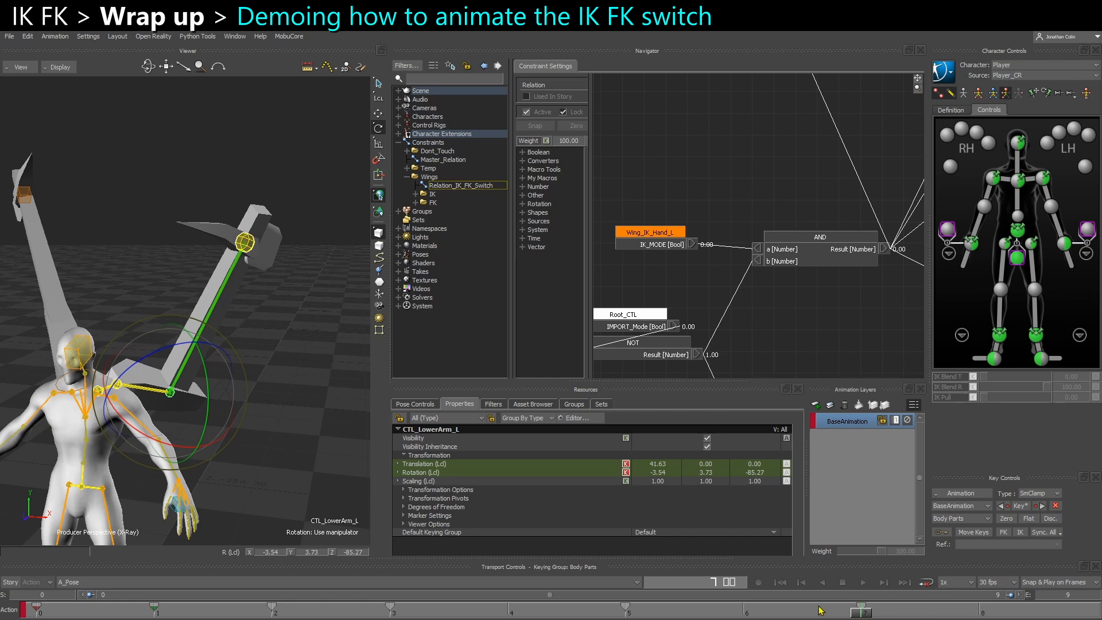
Turn on and key IK_MODE at frame 7 through the property reference on CTL_Hand_L
left_click(251, 246)
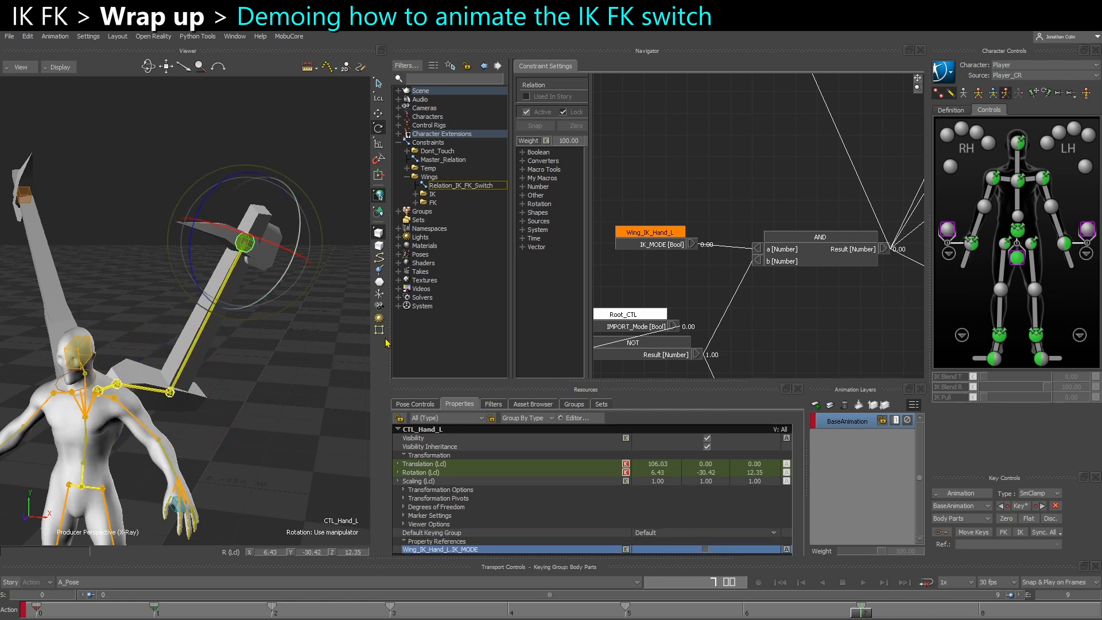
left_click(706, 549)
left_click(625, 549)
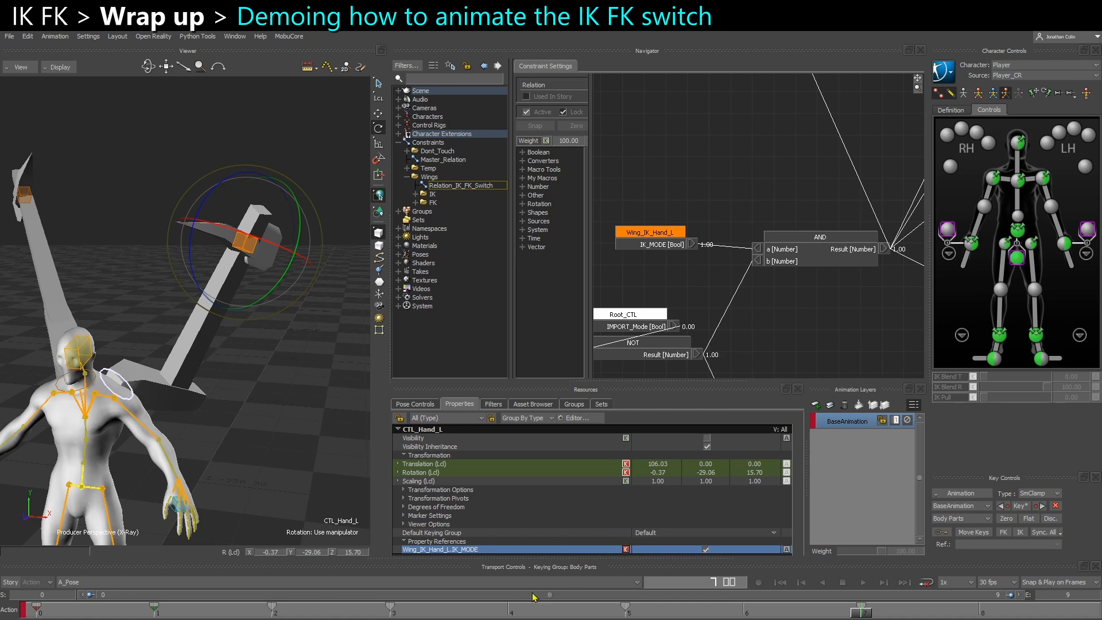
Step back and forth through frames 3 to 8 to examine how the left wing moves across the IK/FK switches
left_click(393, 612)
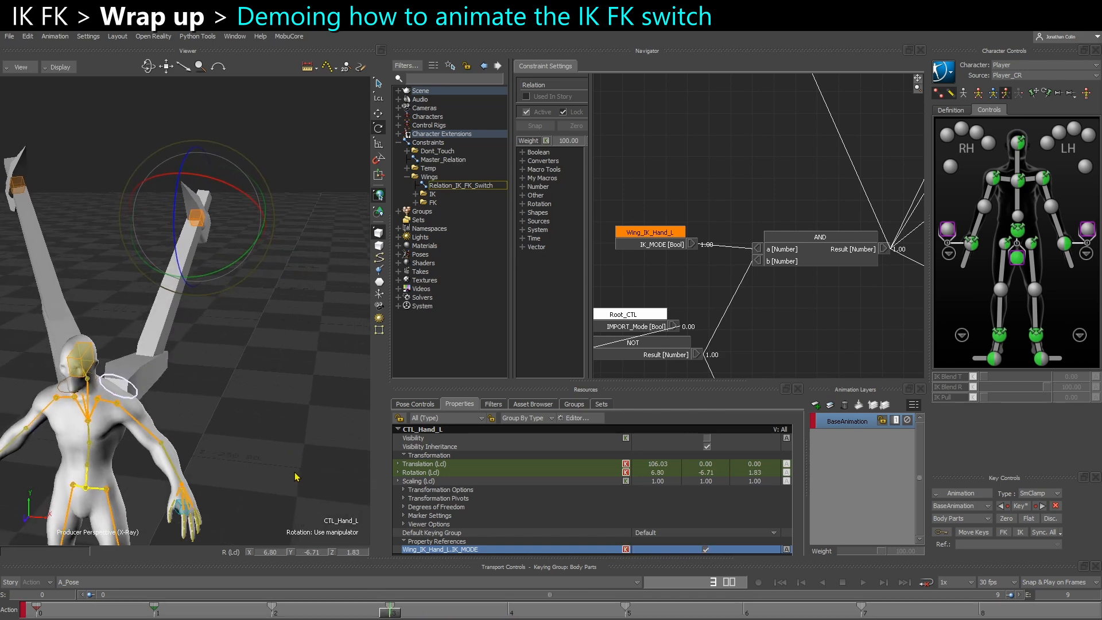
key("Right")
key("Right")
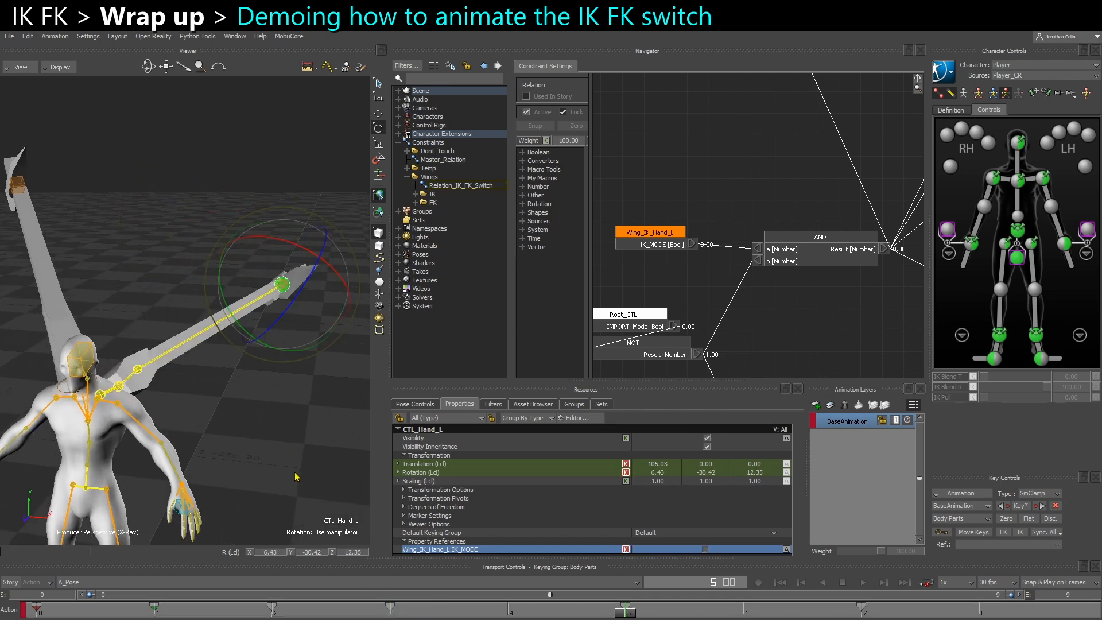
key("Right")
key("Right")
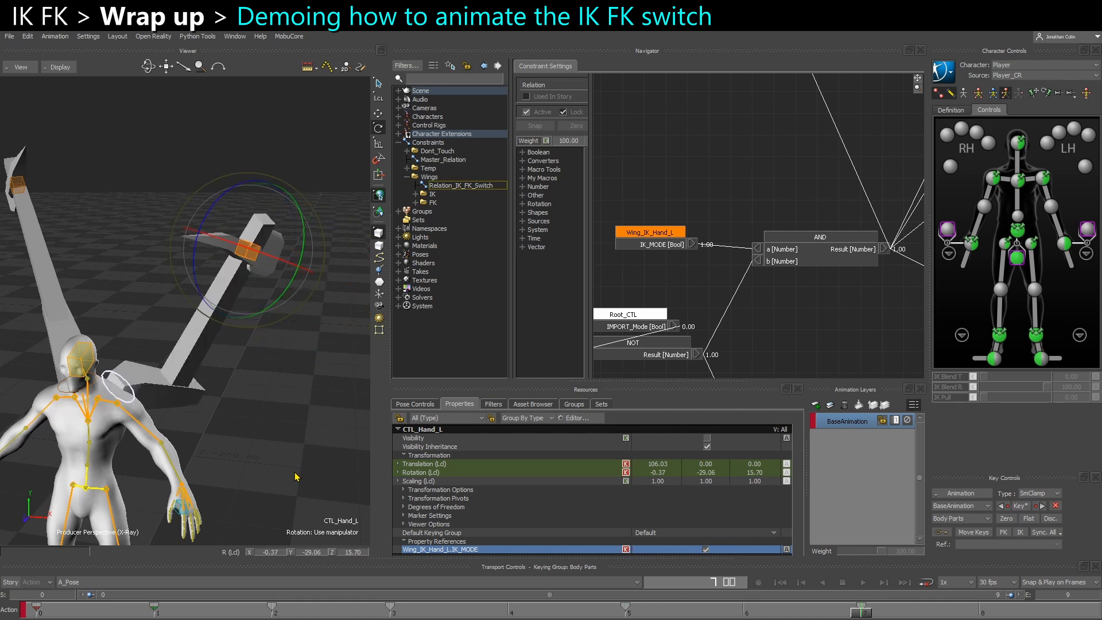
key("Right")
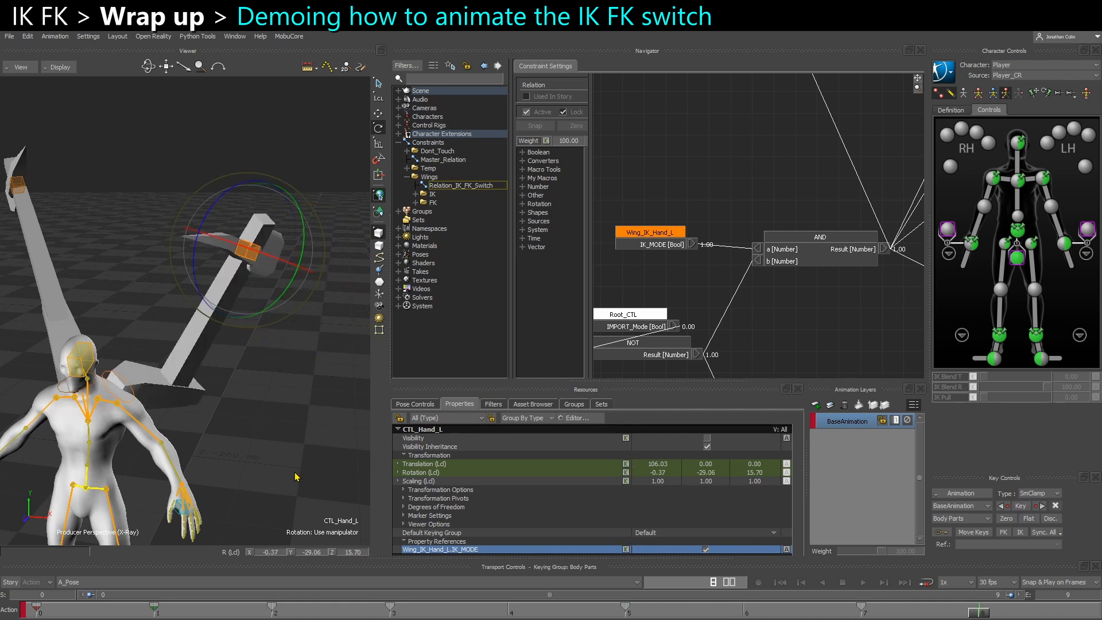
key("Left")
key("Left")
key("Left")
key("Left")
key("Left")
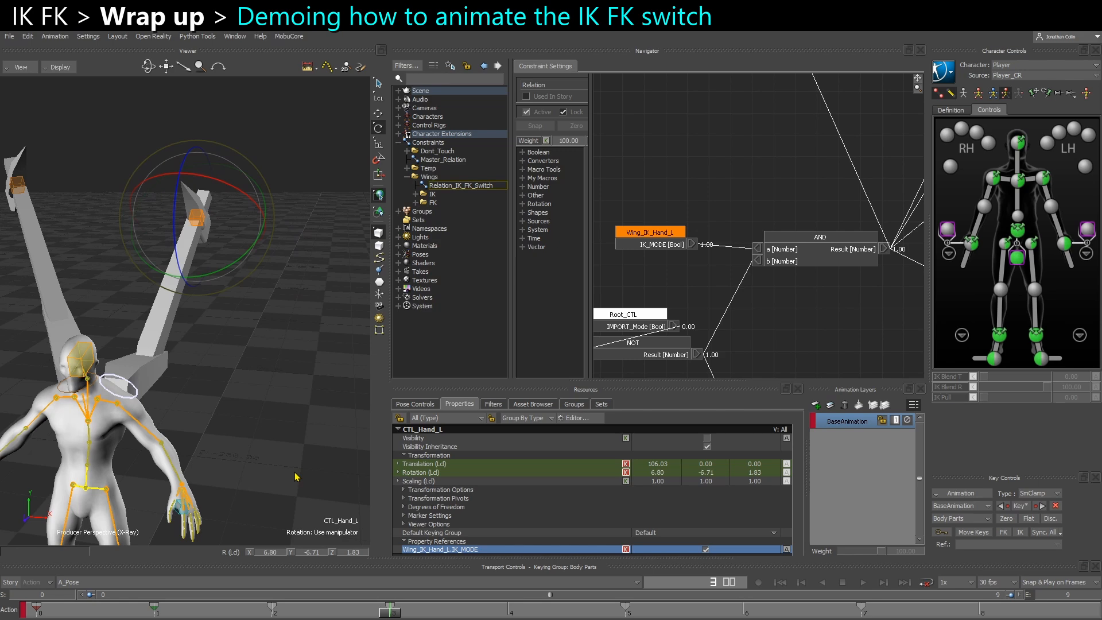
key("Right")
key("Right")
key("Right")
key("Right")
key("Left")
key("Left")
key("Left")
key("Left")
key("Right")
key("Right")
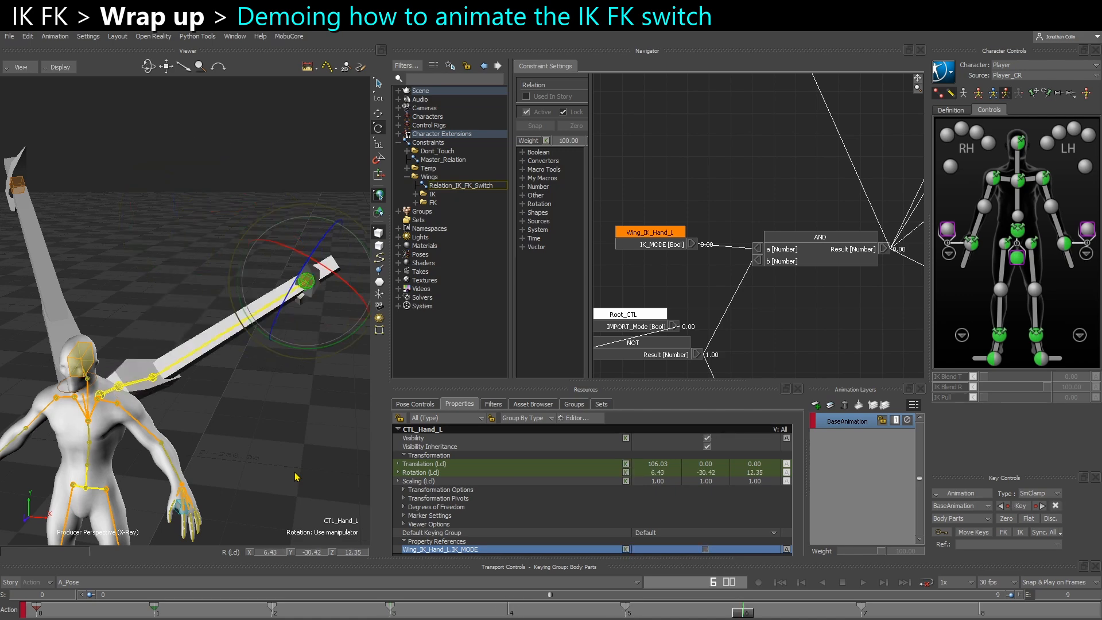
key("Left")
key("Left")
key("Left")
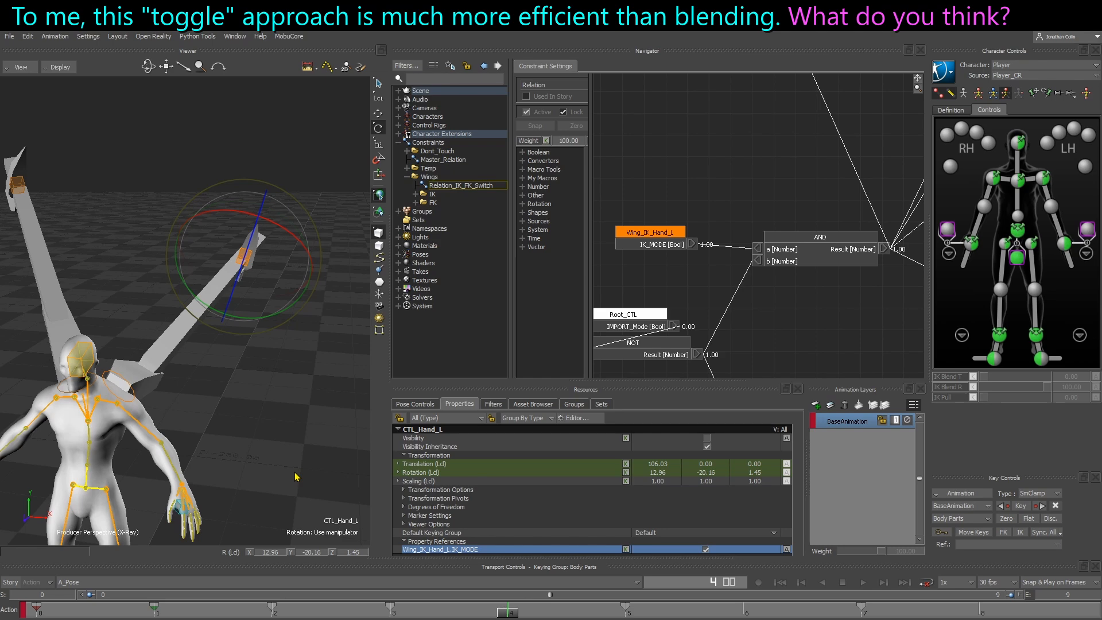
left_click(292, 415)
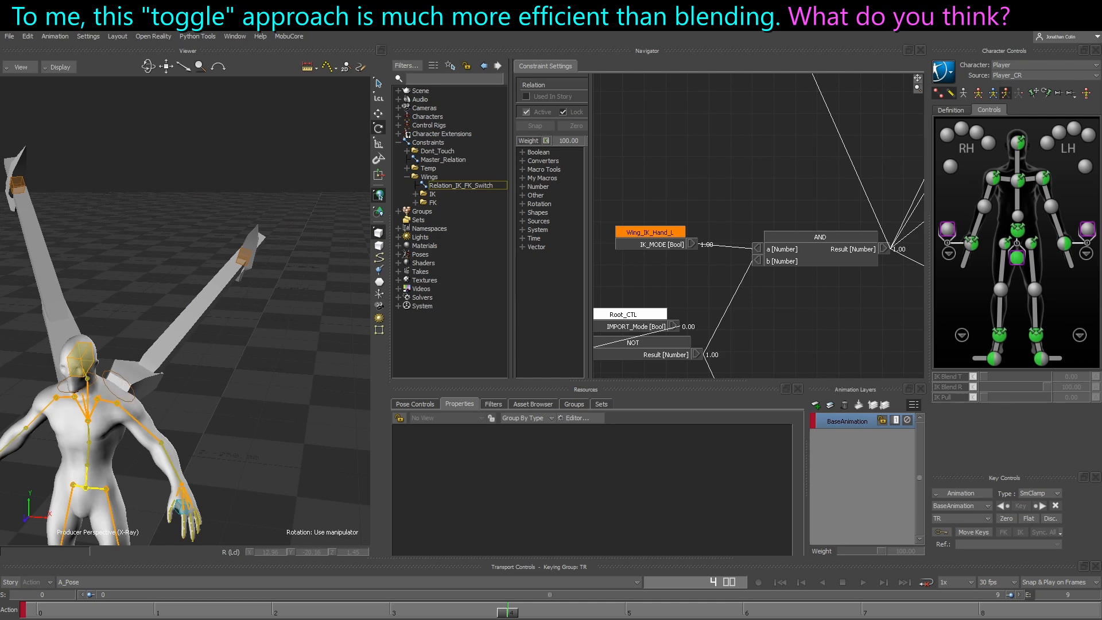
left_click_drag(138, 377, 245, 269)
mouse_move(120, 380)
left_mouse_down()
mouse_move(118, 389)
mouse_move(148, 373)
left_mouse_up()
mouse_move(241, 258)
left_mouse_down()
mouse_move(232, 265)
mouse_move(240, 257)
left_mouse_up()
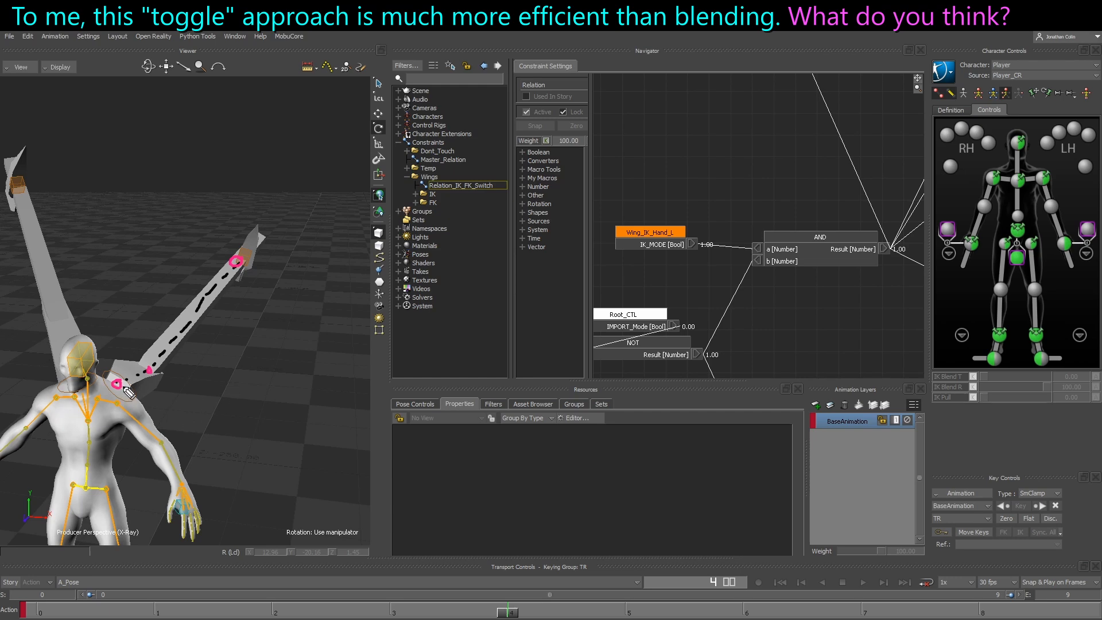
mouse_move(123, 391)
left_mouse_down()
mouse_move(174, 400)
mouse_move(268, 312)
mouse_move(271, 322)
mouse_move(267, 310)
left_mouse_up()
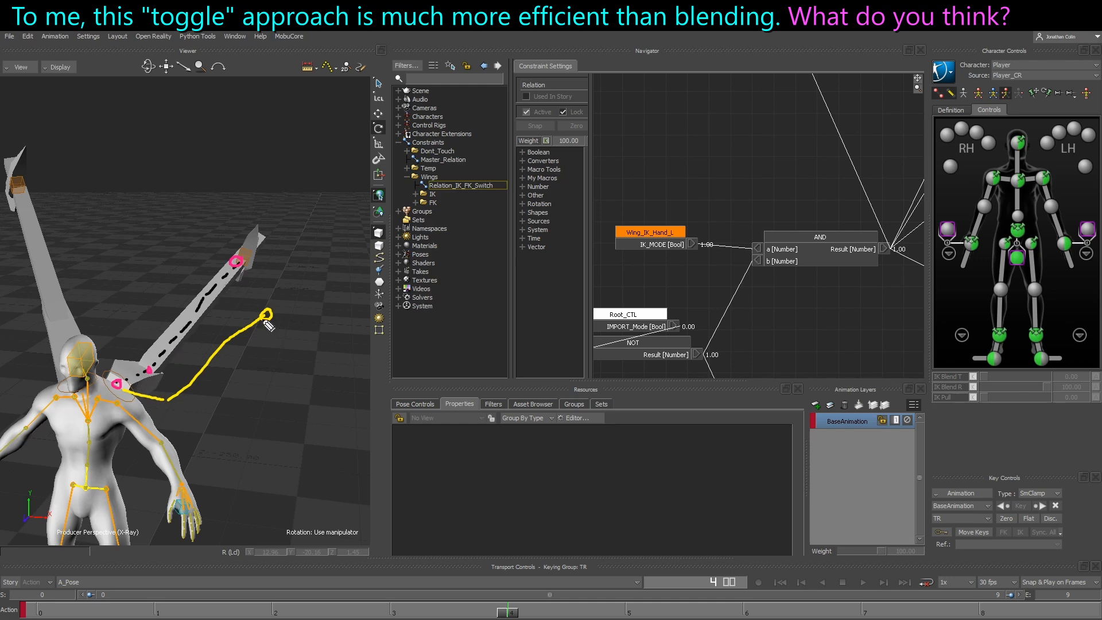
left_click(139, 386)
mouse_move(151, 391)
left_mouse_down()
mouse_move(253, 298)
mouse_move(243, 287)
mouse_move(247, 308)
left_mouse_up()
left_click_drag(161, 382, 164, 384)
key("Escape")
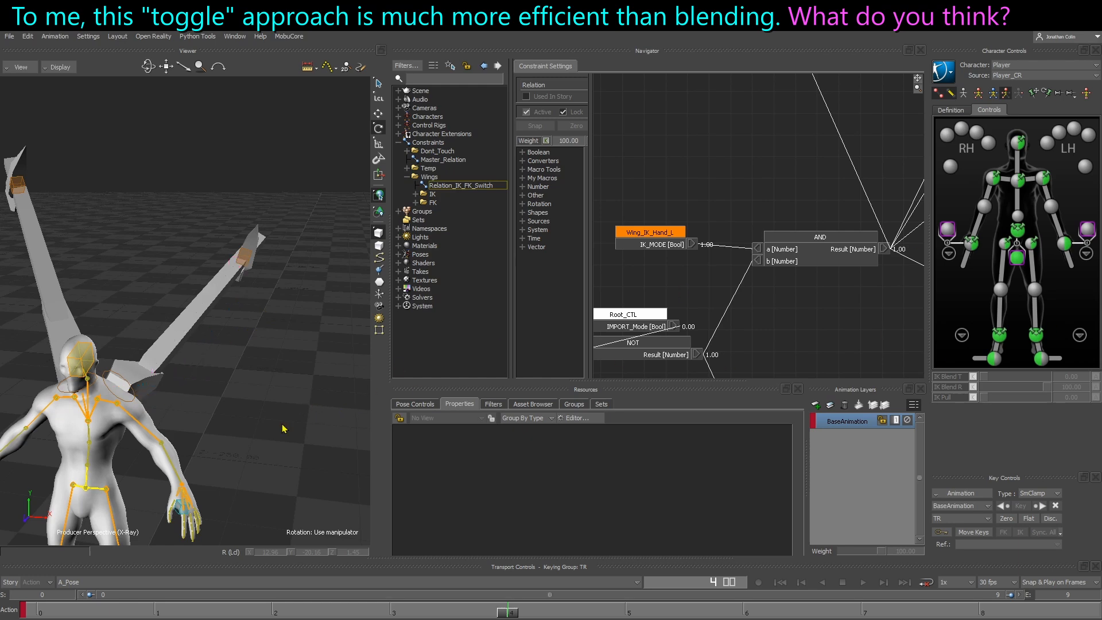
Show the character's IK effectors and raise the left wrist effector to translation about 48.7, 157.6, -3.5
left_click_drag(262, 427, 283, 438, "shift")
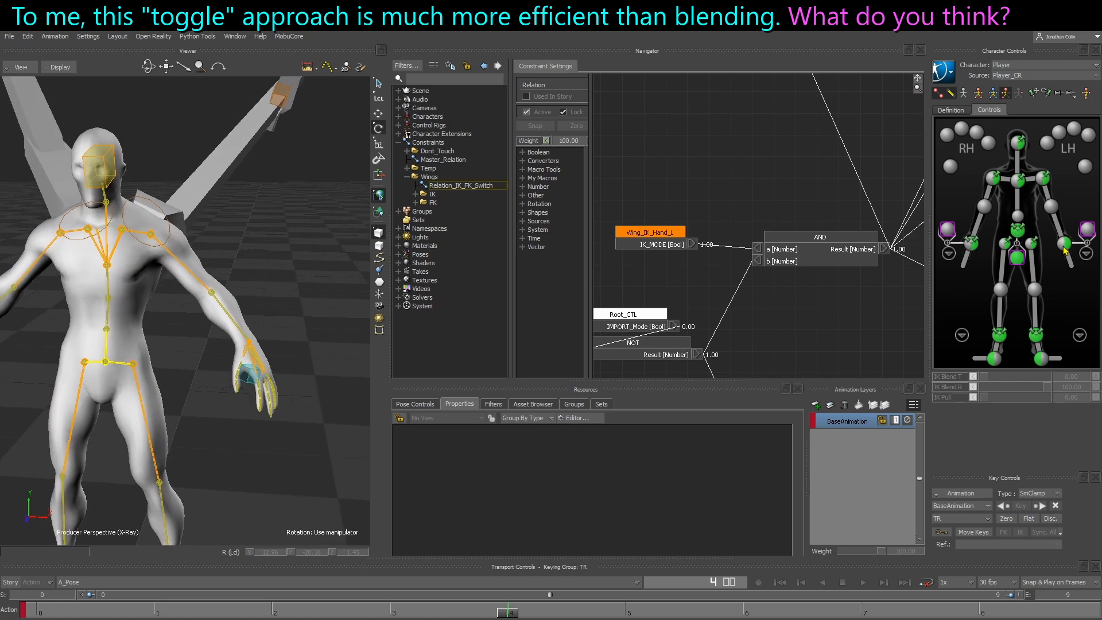
left_click(1063, 245)
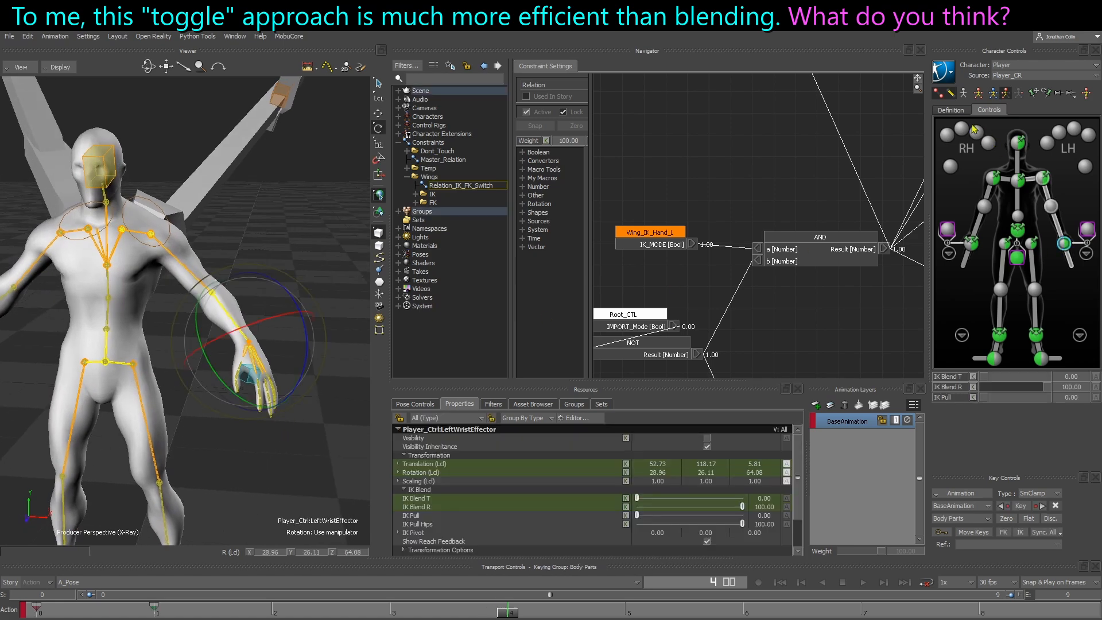
left_click(938, 94)
key("t")
left_click_drag(251, 345, 247, 208)
Rotate the left shoulder effector so that the character's left arm swings down beside the body
key("r")
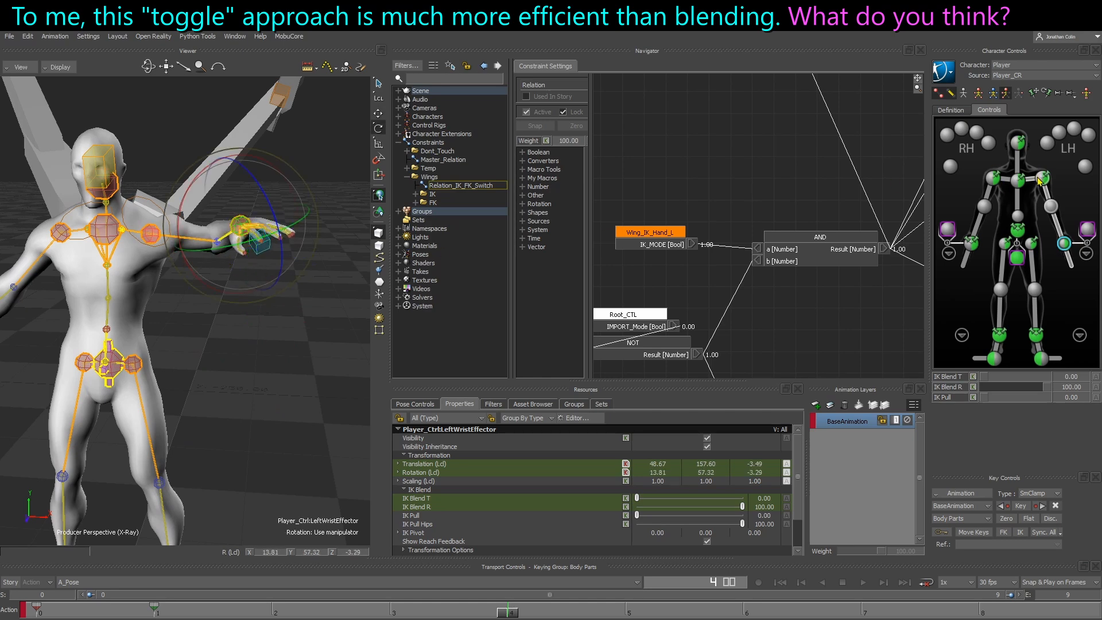
left_click(1043, 177)
left_click_drag(158, 297, 190, 304)
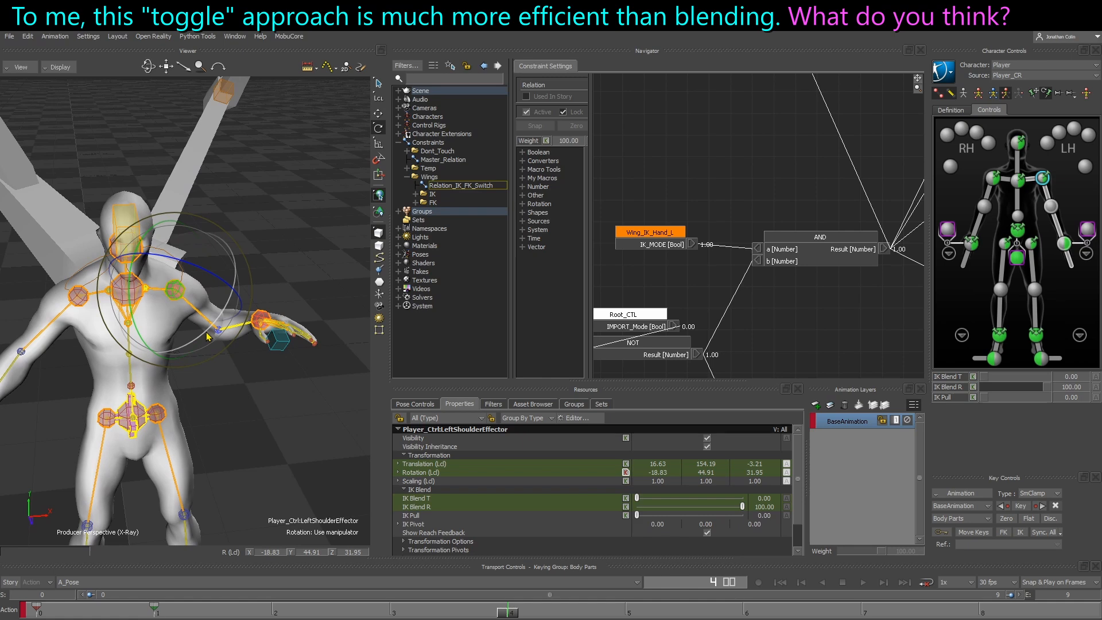
left_click_drag(207, 337, 291, 315)
left_click(287, 270)
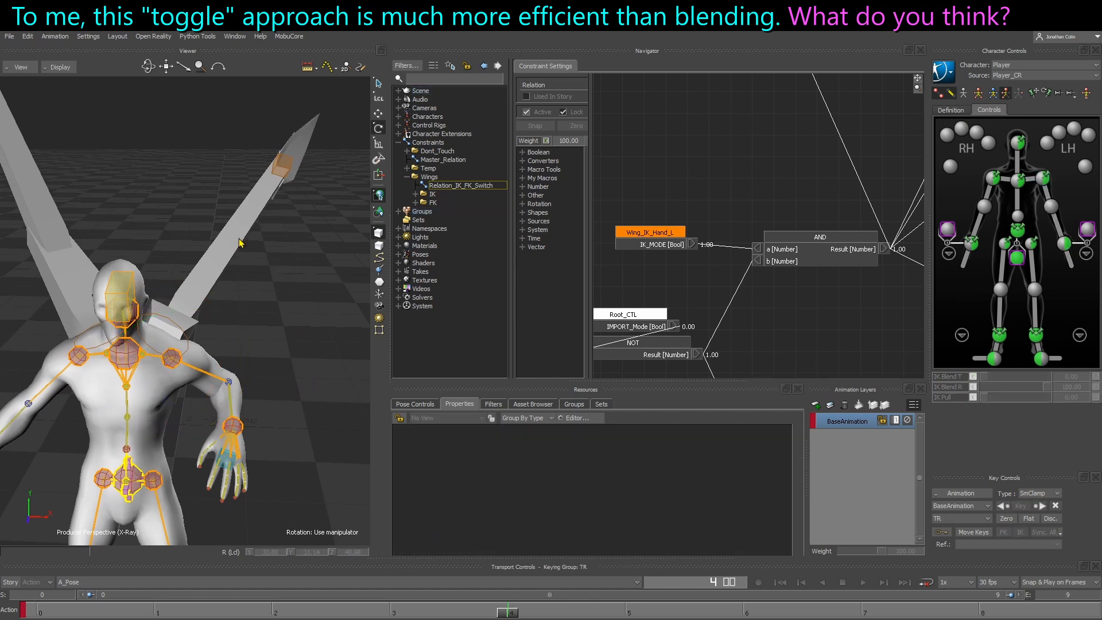
Move the character's left wrist effector to repose the left arm, and undo the last adjustment
left_click_drag(208, 357, 235, 374, "ctrl+shift")
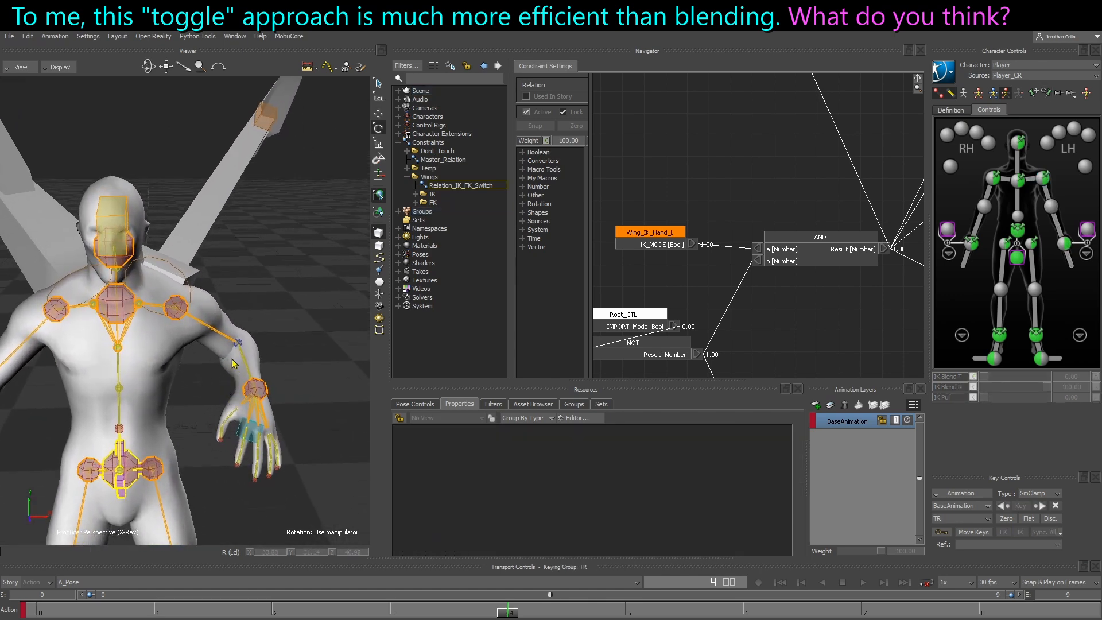
left_click(261, 390)
key("t")
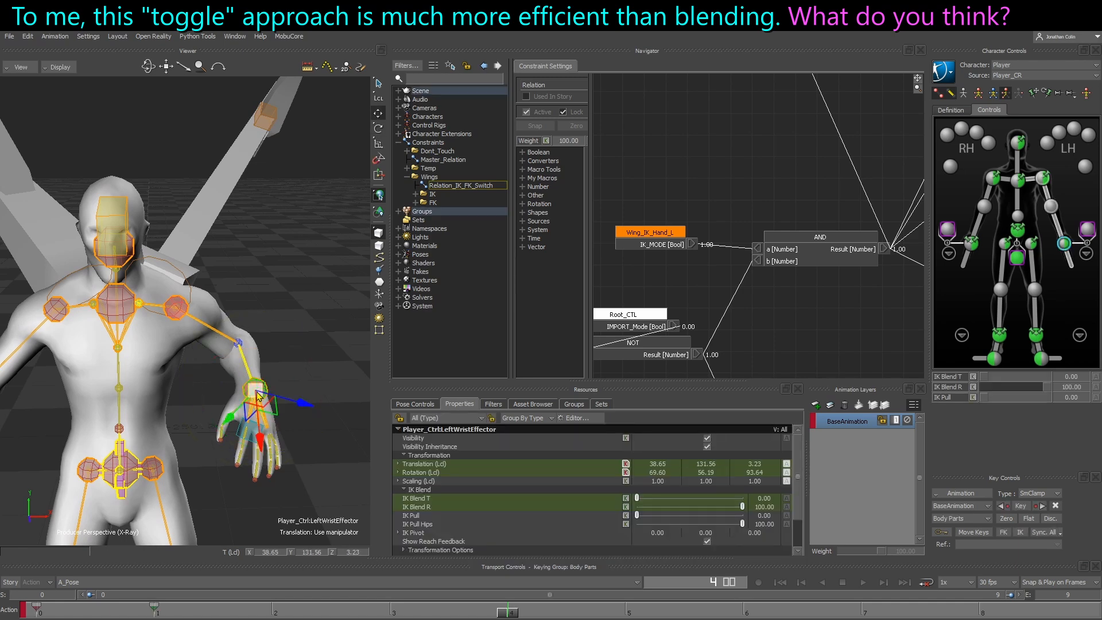
left_click_drag(253, 395, 222, 254)
key("r")
left_click(268, 271)
left_click(221, 321)
key("ctrl+z")
Move and rotate Wing_IK_Hand_L to translation about -40.58, 22.67, 34.54 and rotation about 38.96, -13.73, 6.27
left_click(264, 154)
left_click(265, 118)
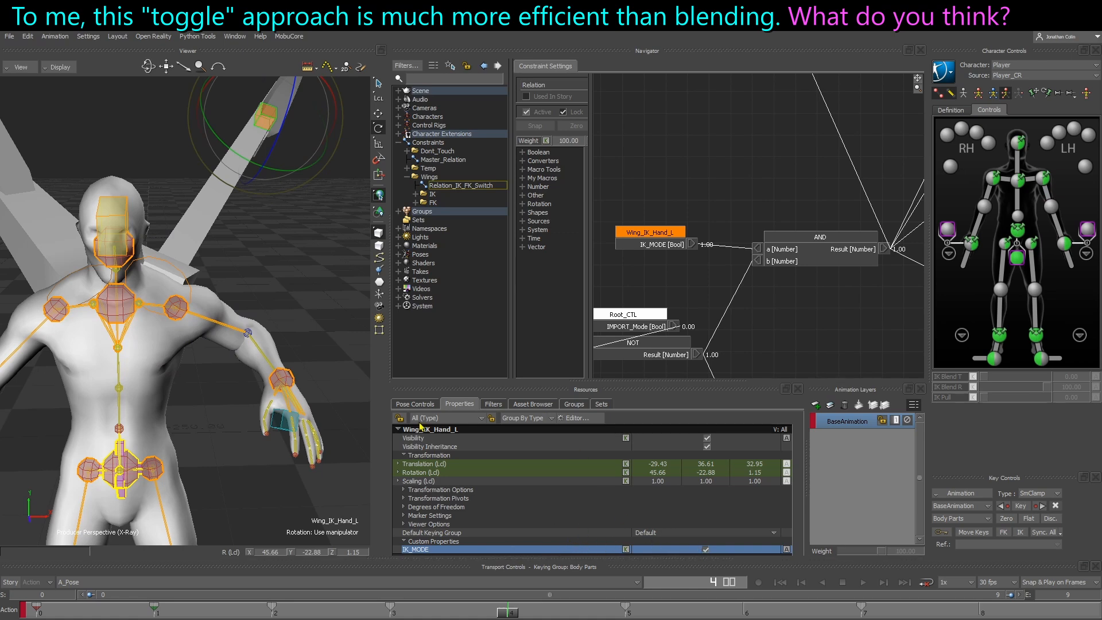
left_click_drag(300, 311, 204, 307, "ctrl")
key("t")
left_click_drag(343, 235, 330, 200)
key("r")
left_click_drag(305, 276, 294, 291, "ctrl+shift")
left_click_drag(328, 237, 301, 214)
Rotate Wing_IK_Twist_L to about 37.95 on X, and select Wing_IK_Hand_L again
key("t")
left_click(158, 336)
left_click_drag(157, 341, 212, 363, "ctrl+shift")
left_click(179, 335)
key("r")
left_click_drag(213, 357, 280, 252, "ctrl+shift")
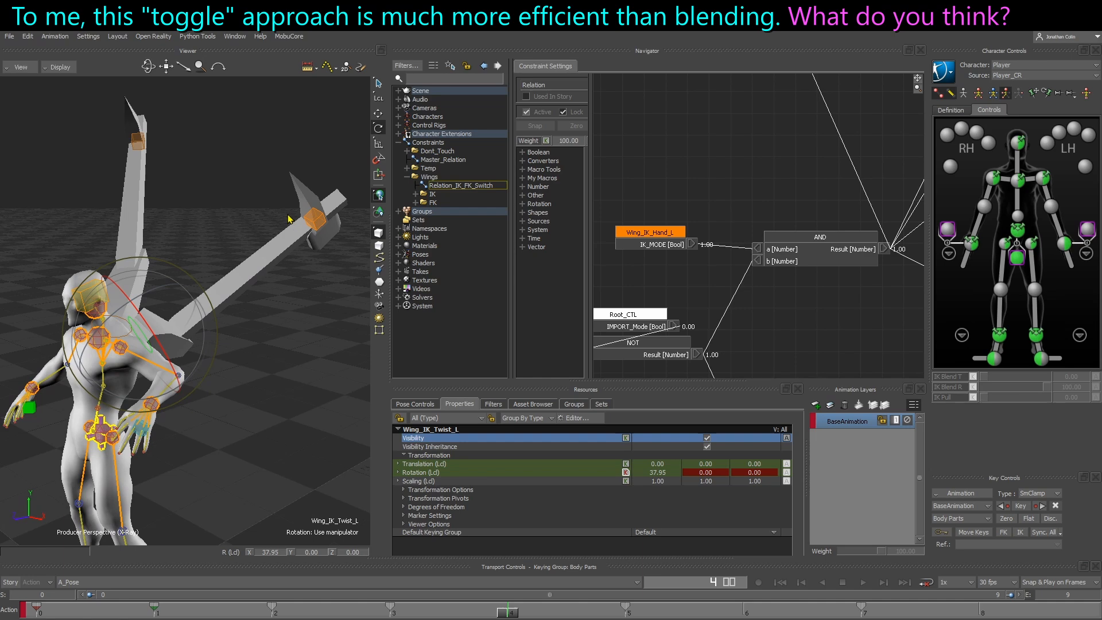
left_click(317, 221)
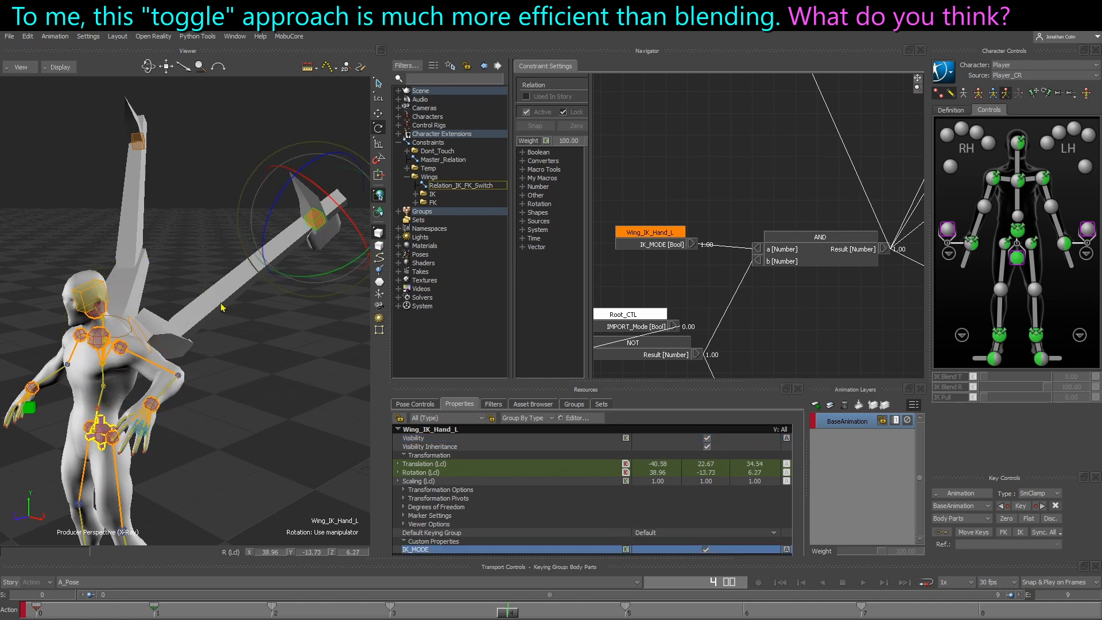
left_click_drag(221, 306, 259, 315, "ctrl+shift")
left_click(293, 343)
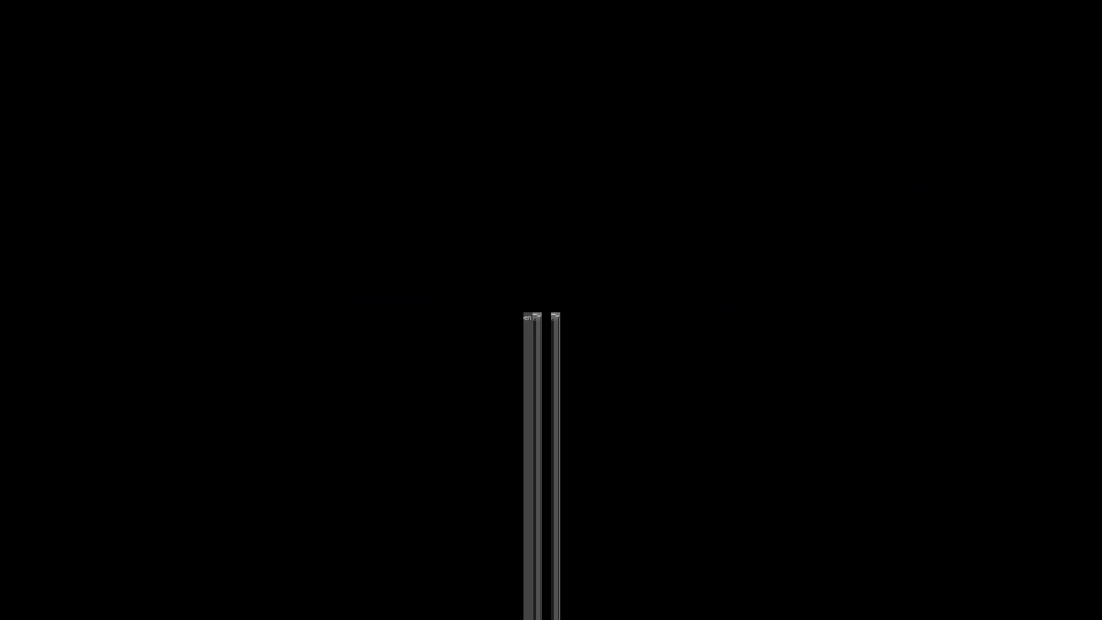
Examine Wing_IK_Twist_L and its pole vector null Wing_IK_PV_L in the schematic and the 3D view
key("ctrl+w")
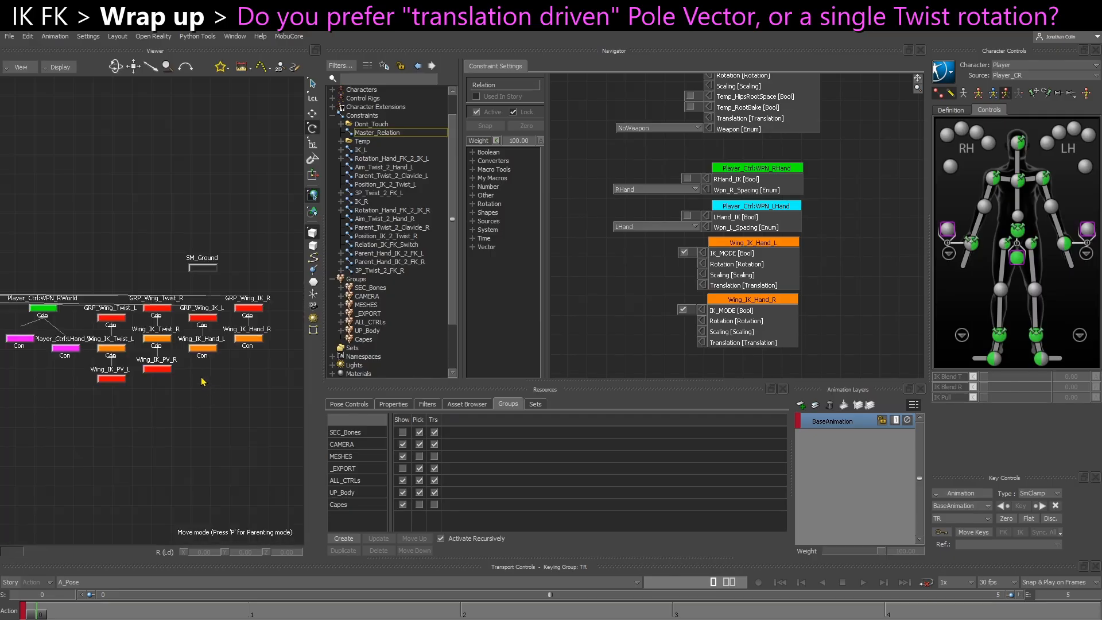
scroll(152, 377, "up", 2)
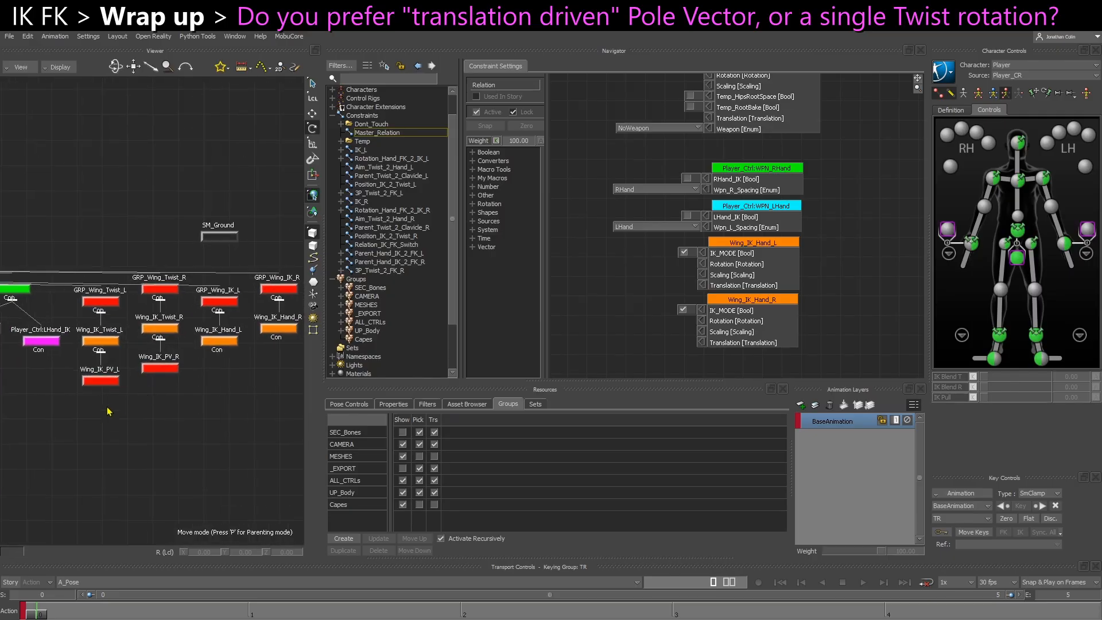
left_click(393, 404)
key("ctrl+w")
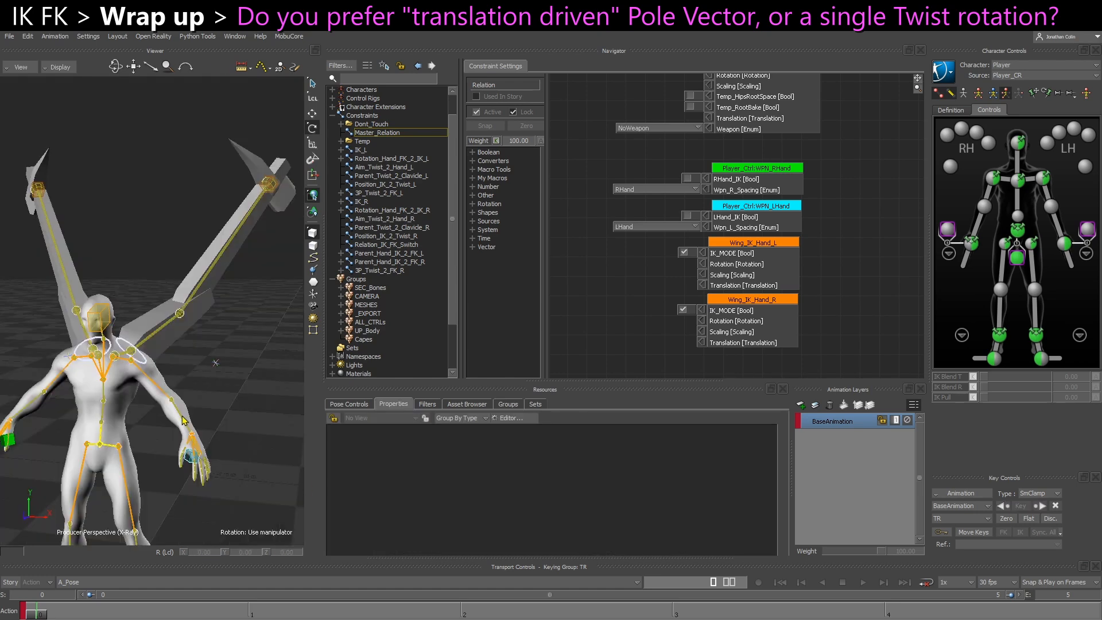
left_click_drag(153, 380, 163, 377, "ctrl+shift")
scroll(161, 376, "up", 1)
left_click(148, 362)
scroll(151, 366, "up", 1)
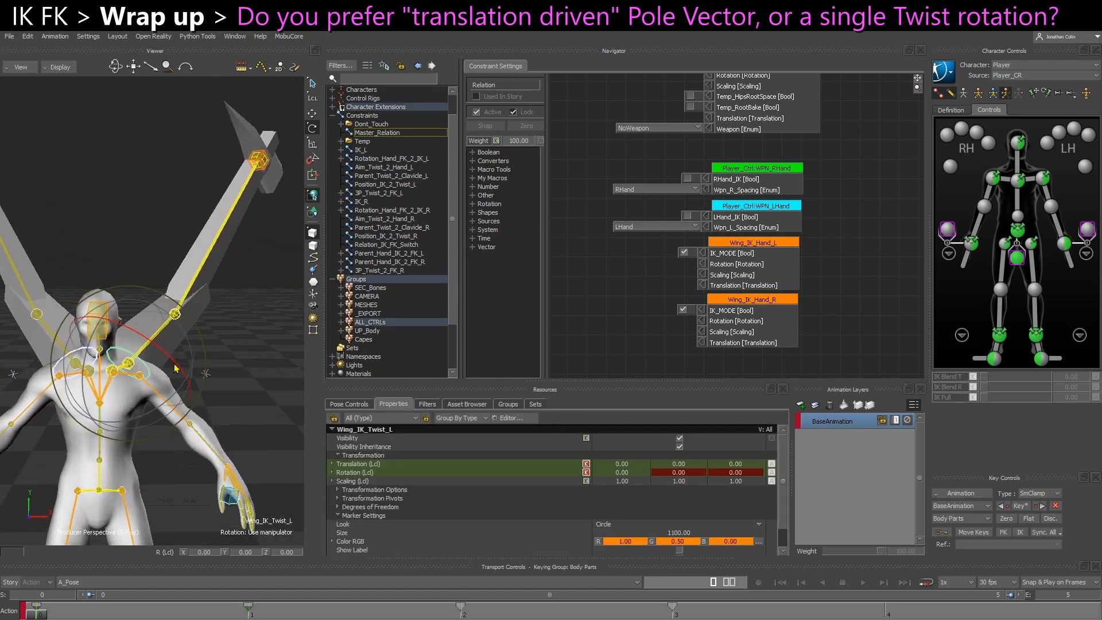
left_click_drag(172, 370, 253, 331, "ctrl+shift")
scroll(217, 415, "up", 1)
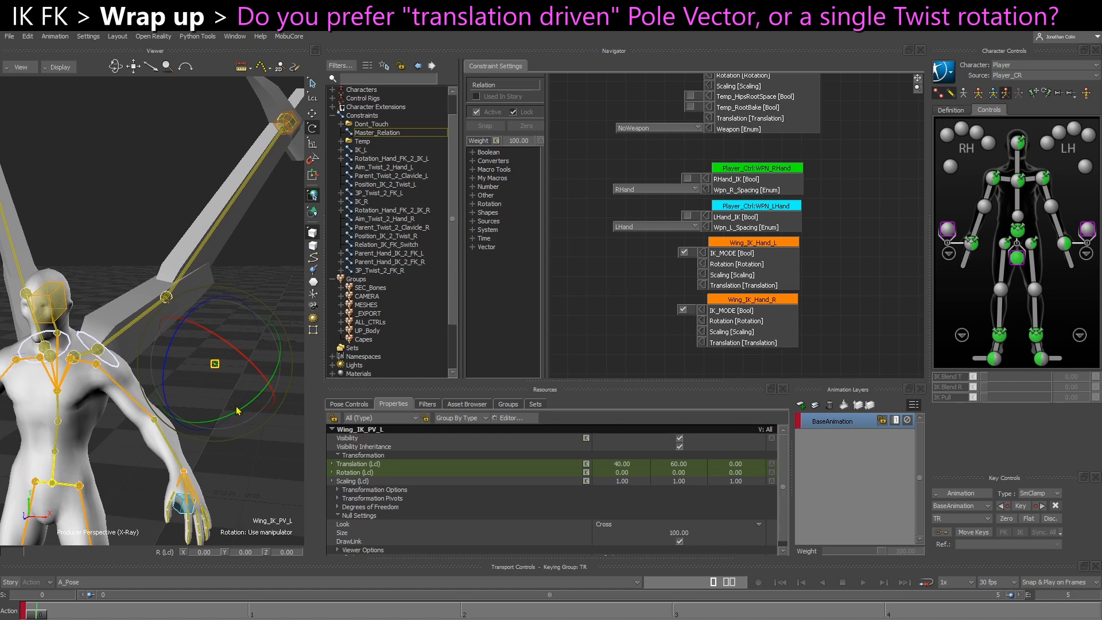
left_click(200, 349)
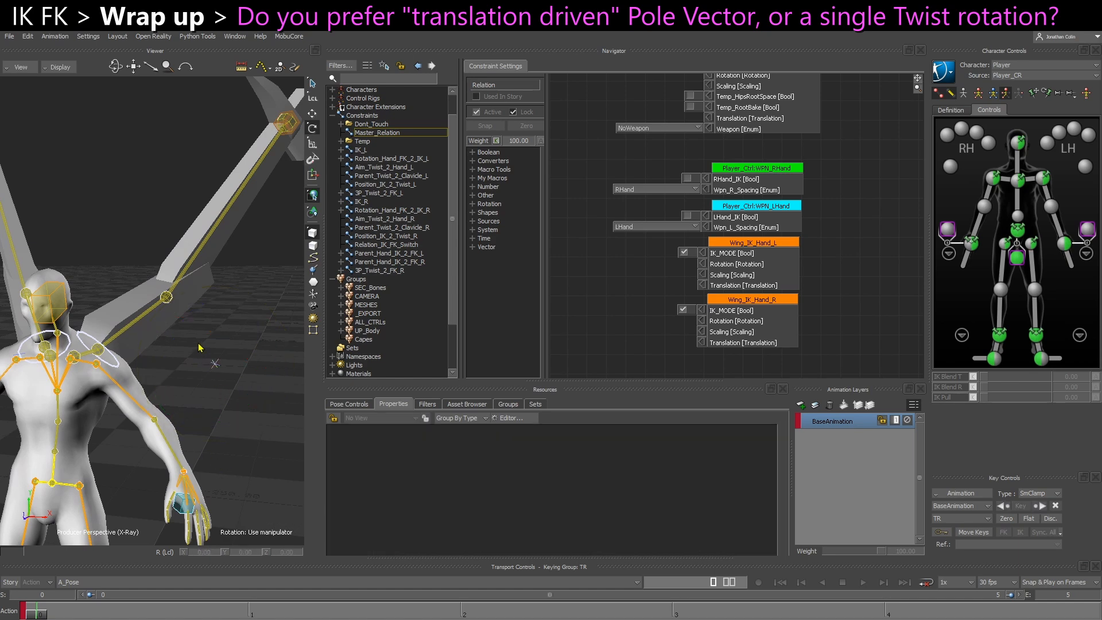
Try moving the character's right elbow effector as a pole vector, undo the move and adjust its IK Blend T
left_click(1050, 207)
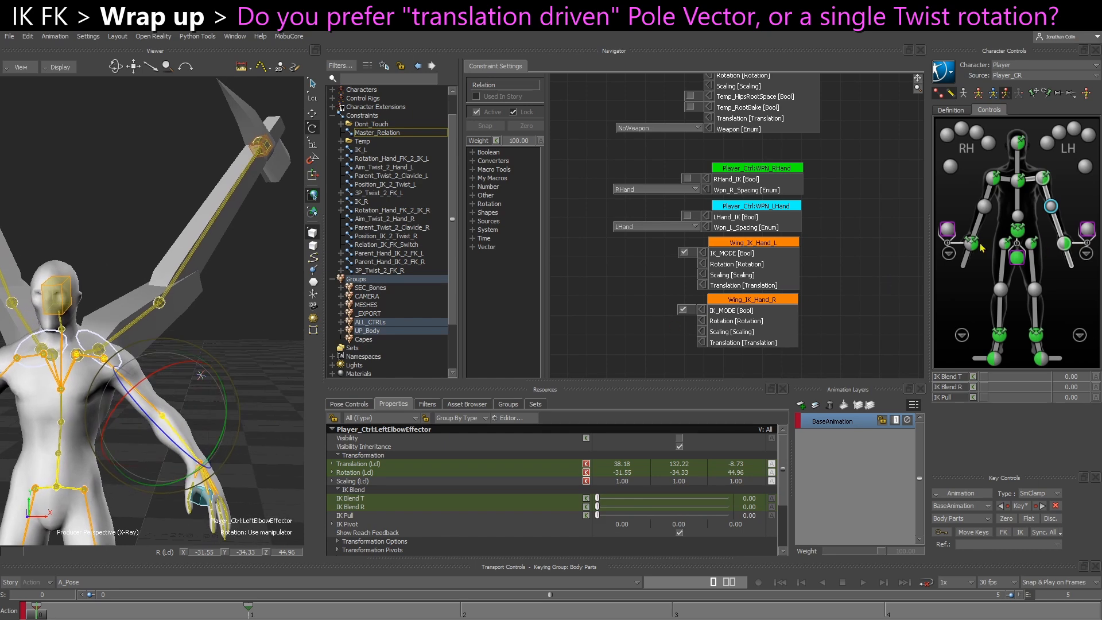
left_click(983, 207)
left_click_drag(220, 385, 265, 383, "shift")
left_click_drag(176, 407, 191, 419, "ctrl+shift")
key("t")
left_click_drag(93, 423, 160, 426, "ctrl+shift")
key("ctrl+z")
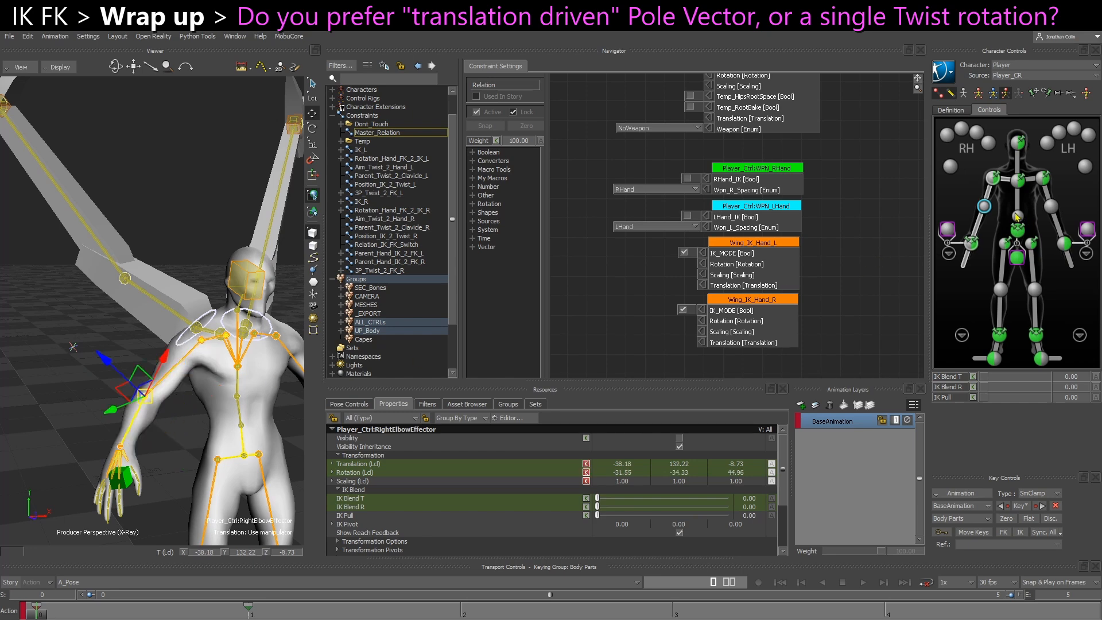
left_click_drag(998, 379, 979, 379)
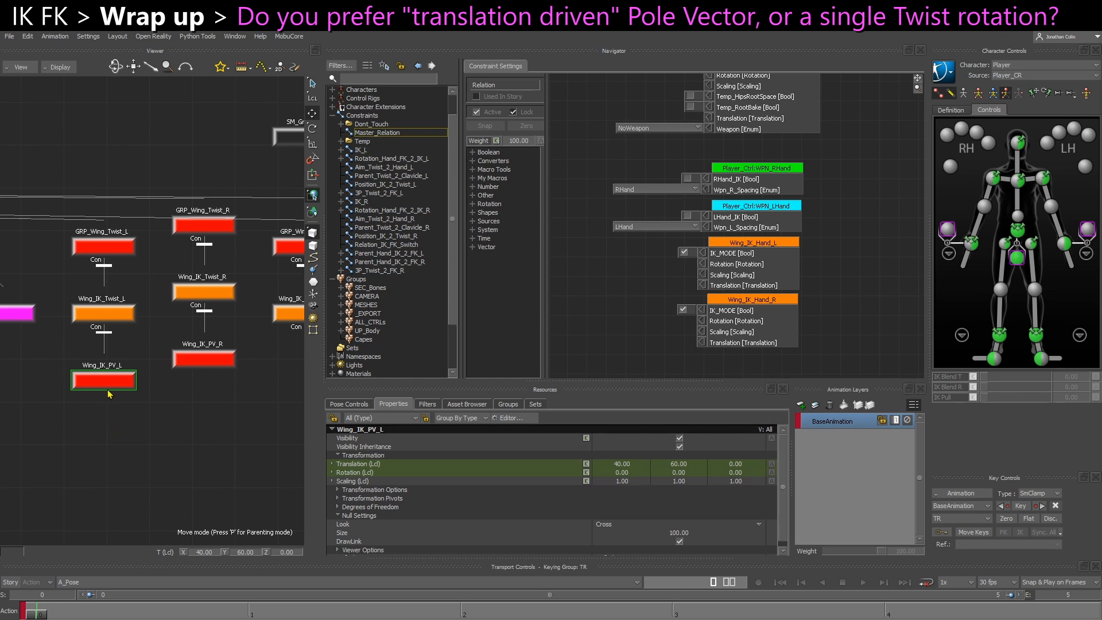
Add a null beside GRP_Wing_IK_R in the schematic, rename it GRP_PV_L and show its properties
scroll(121, 406, "down", 5)
middle_click_drag(246, 392, 89, 399)
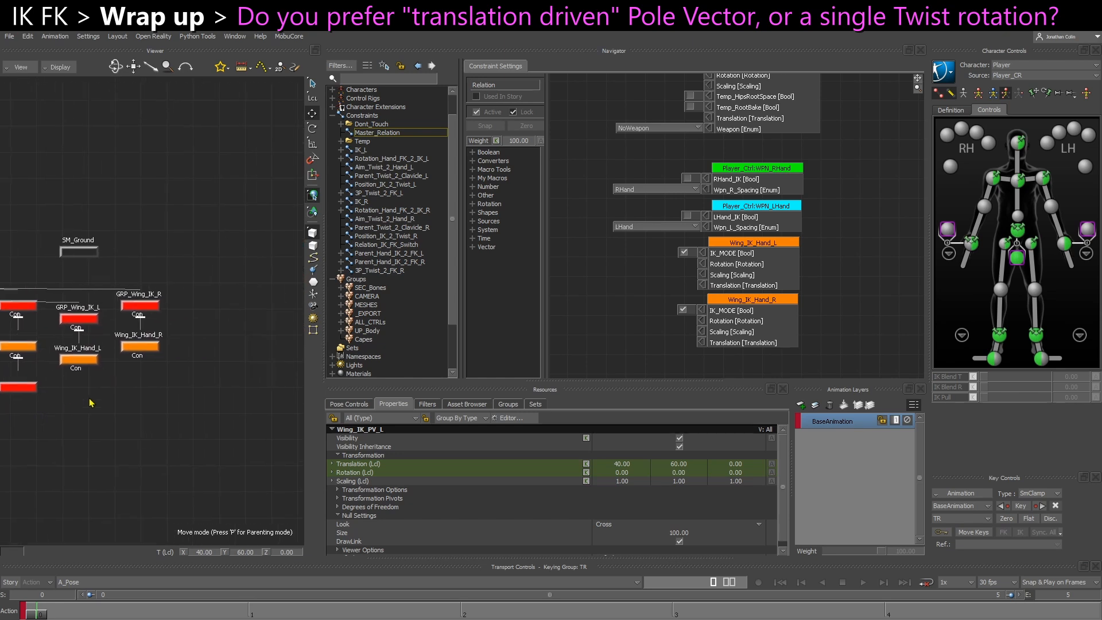
left_click(199, 299)
left_click(505, 405)
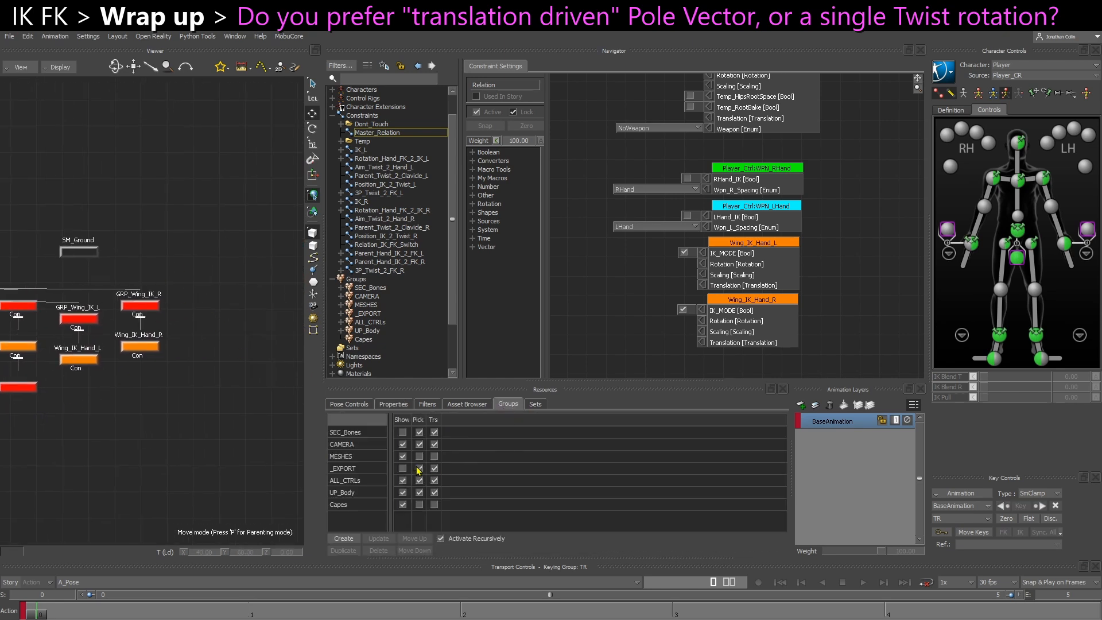
left_click(462, 406)
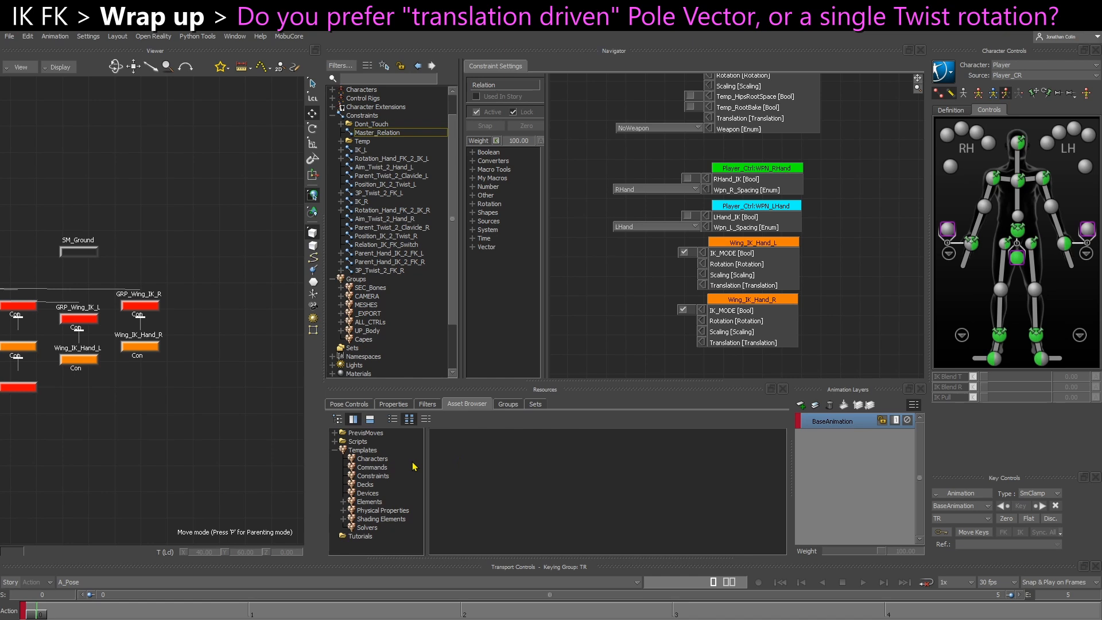
left_click(370, 503)
left_click_drag(543, 447, 204, 307)
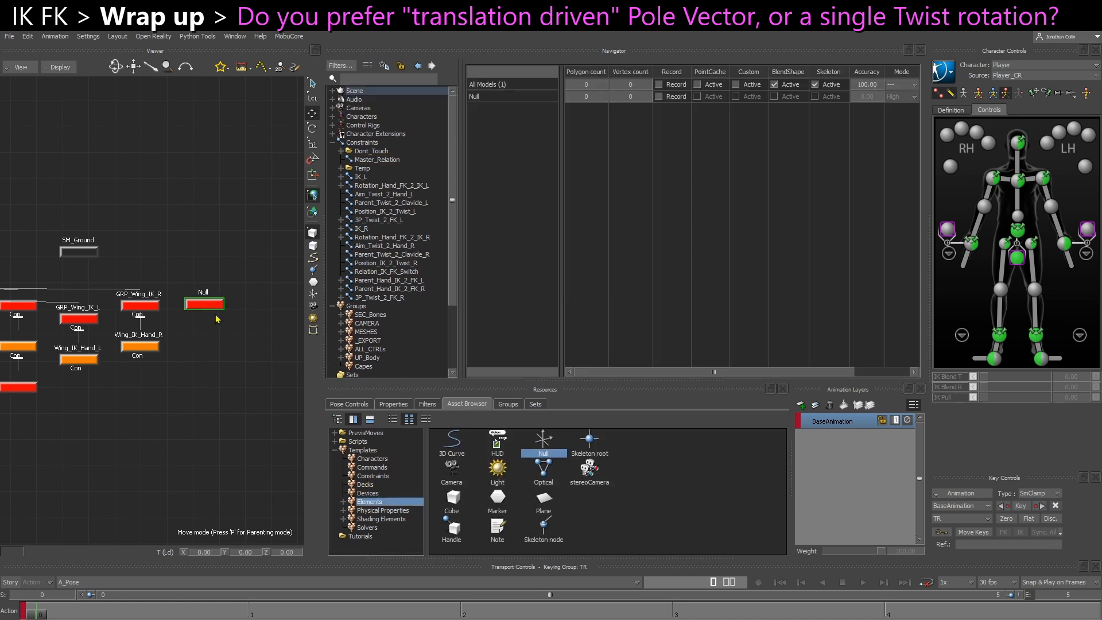
right_click(209, 310)
left_click(264, 390)
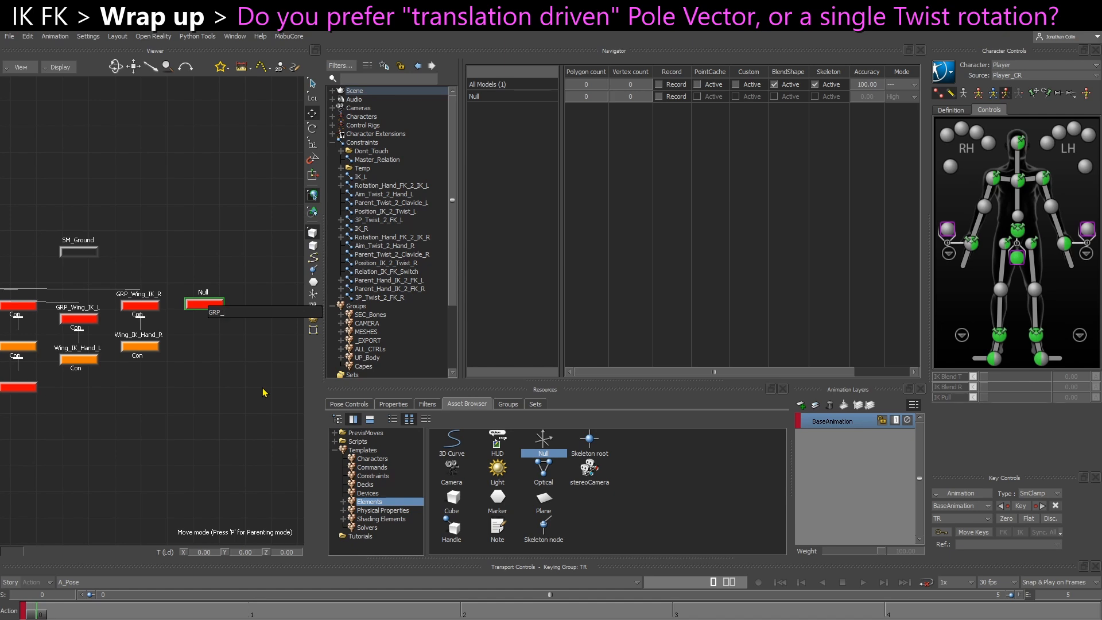
key("Return")
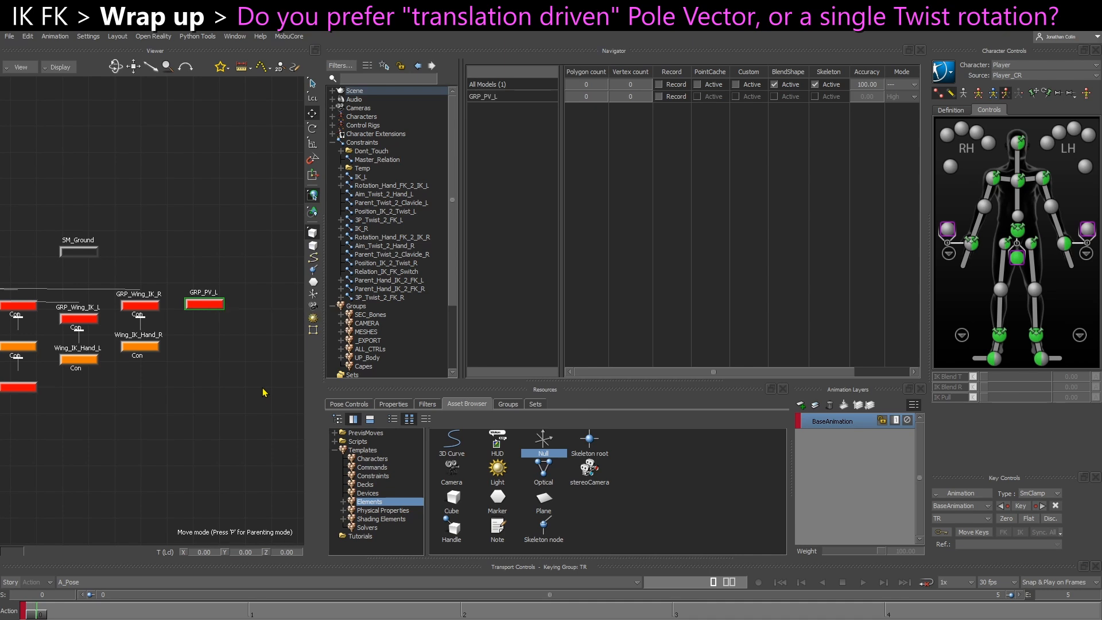
left_click(394, 404)
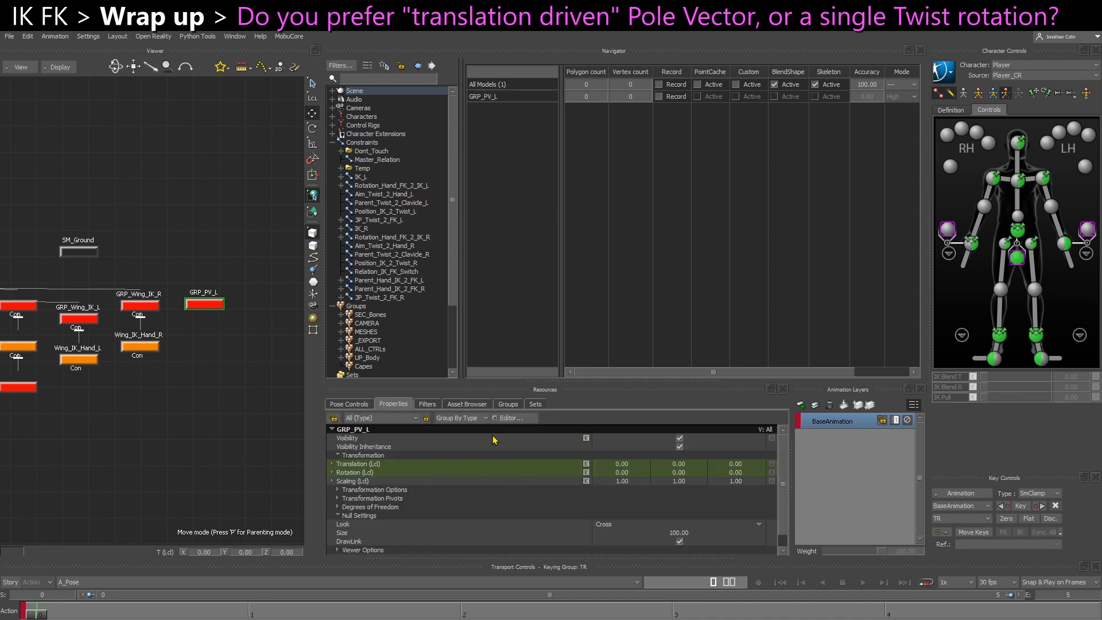
Add a marker below GRP_PV_L in the schematic and rename it CTL_PV_L
left_click(472, 405)
left_click_drag(497, 504, 210, 340)
right_click(210, 335)
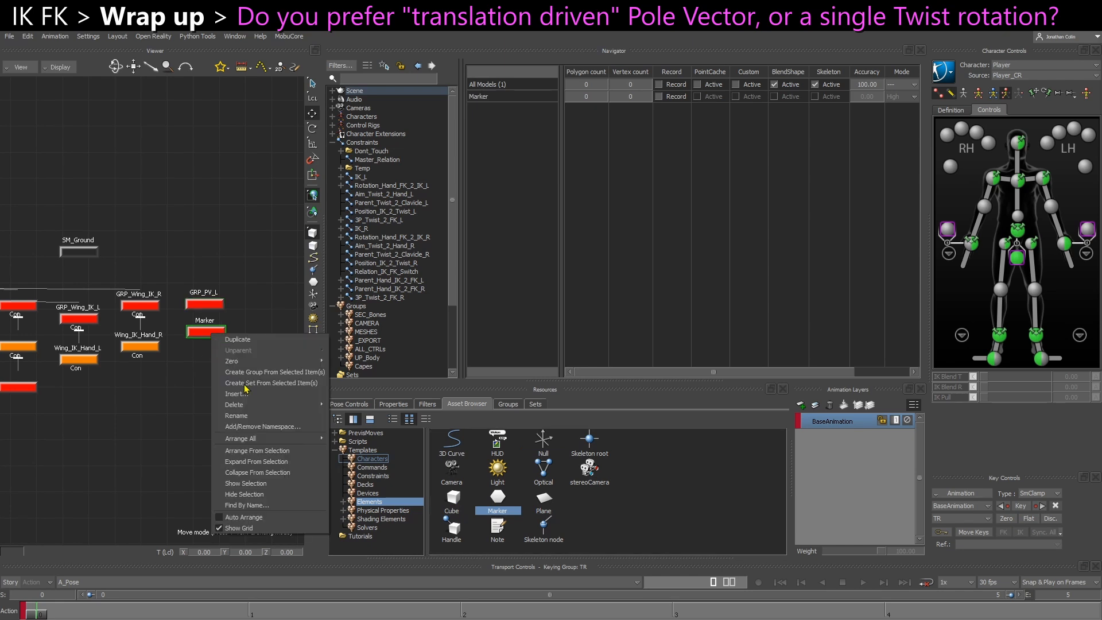
left_click(259, 423)
type("C")
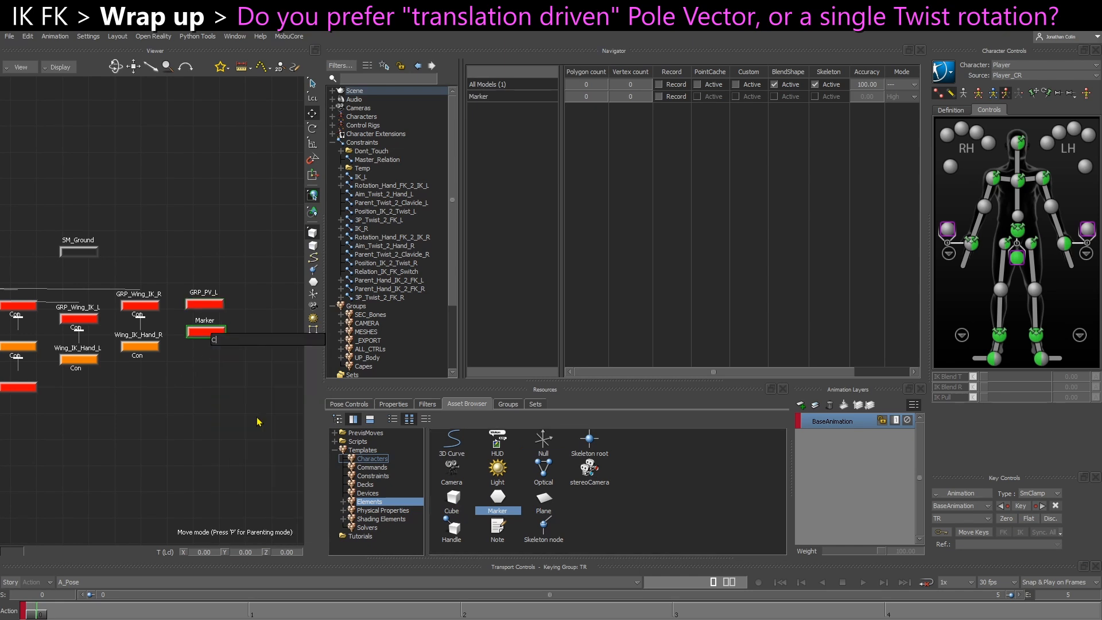
type("TL_PV_L")
key("Return")
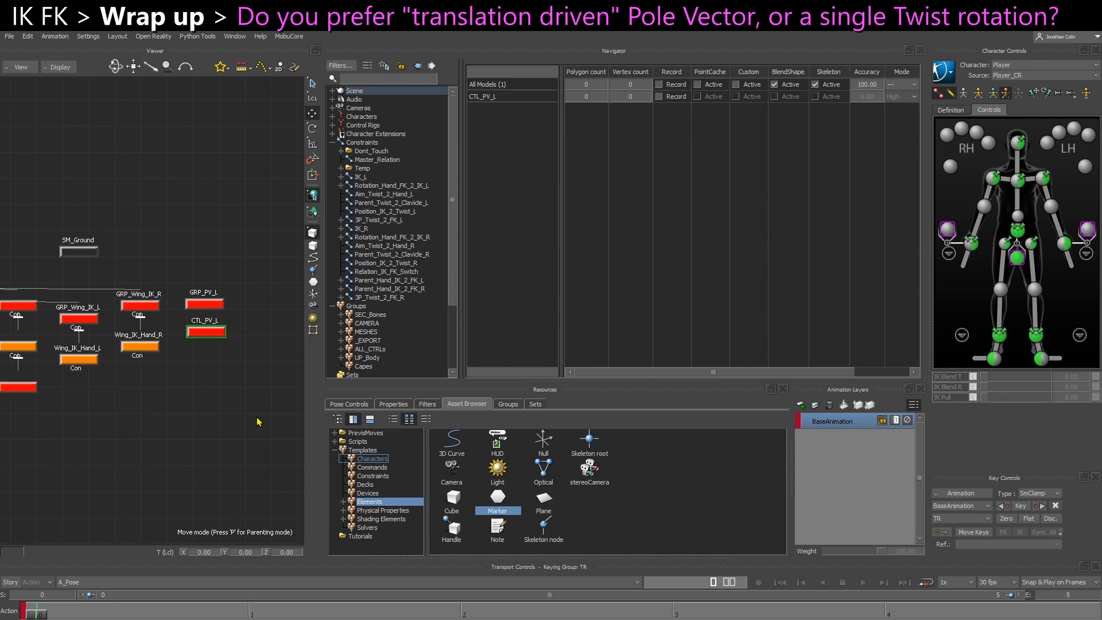
Colour the CTL_PV_L marker blue with RGB values 0.00, 0.68, 1.00
left_click(394, 404)
left_click_drag(635, 542, 557, 550)
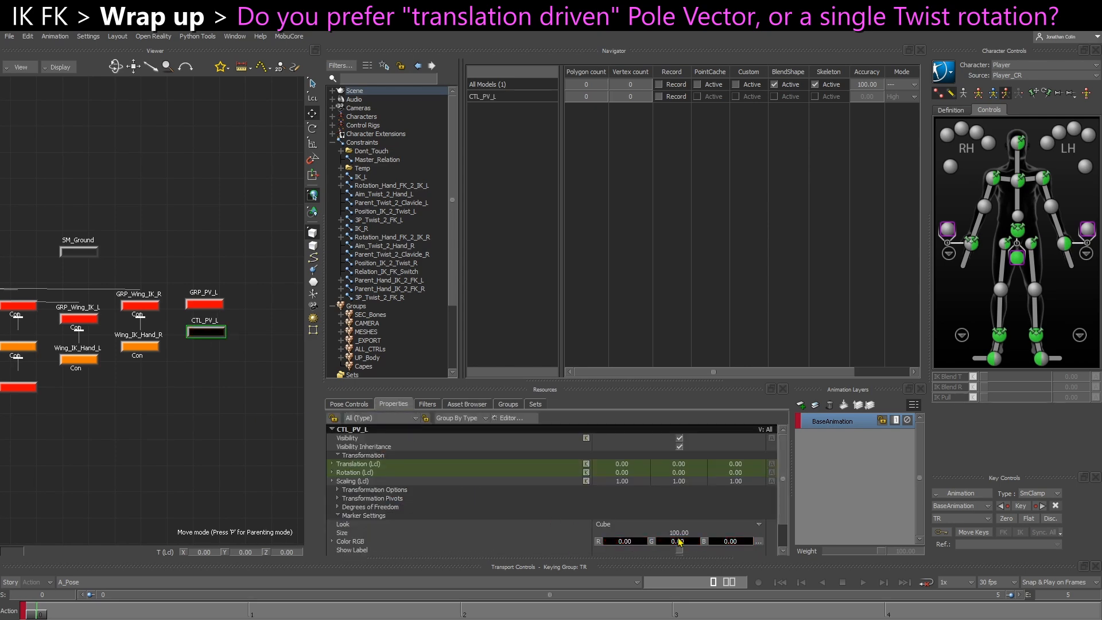
left_click_drag(748, 543, 794, 544)
left_click_drag(679, 543, 721, 545)
left_click(165, 445)
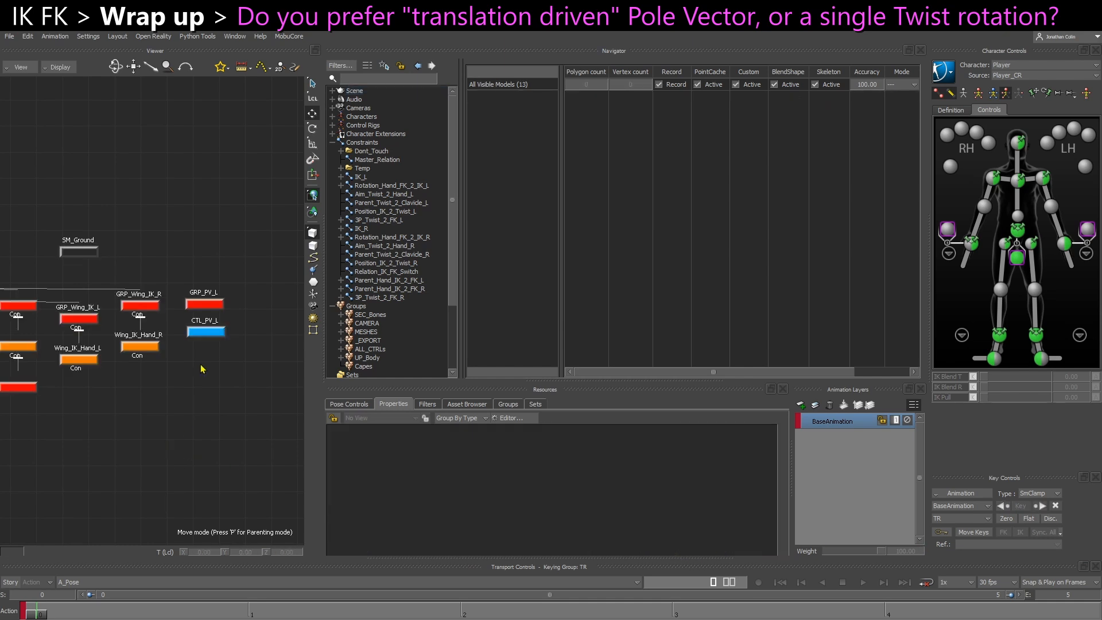
Parent CTL_PV_L under GRP_PV_L
left_click_drag(209, 334, 212, 302)
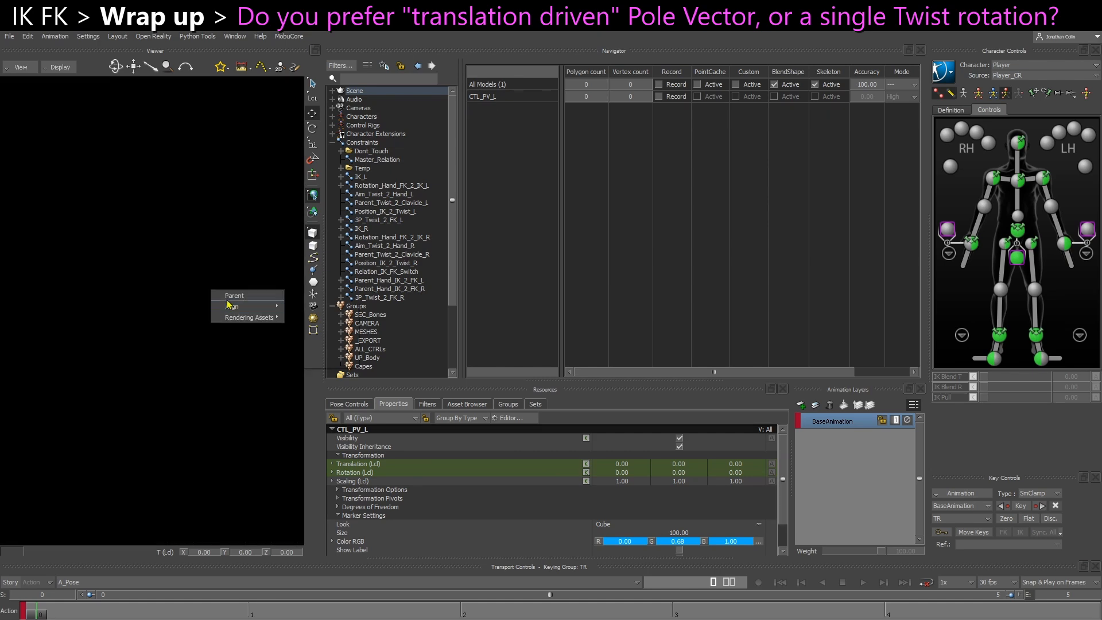
left_click(232, 299)
left_click(260, 324)
Align GRP_PV_L to Wing_IK_PV_L in translation and rotation
left_click(210, 299)
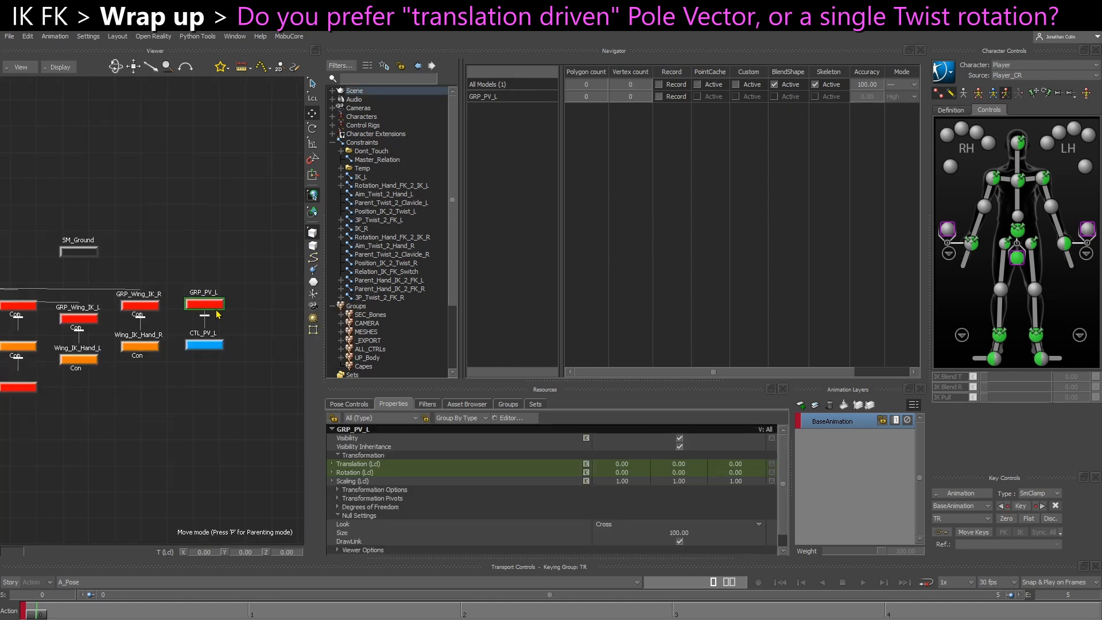
key("ctrl+e")
left_click(176, 384, "alt")
mouse_move(194, 384)
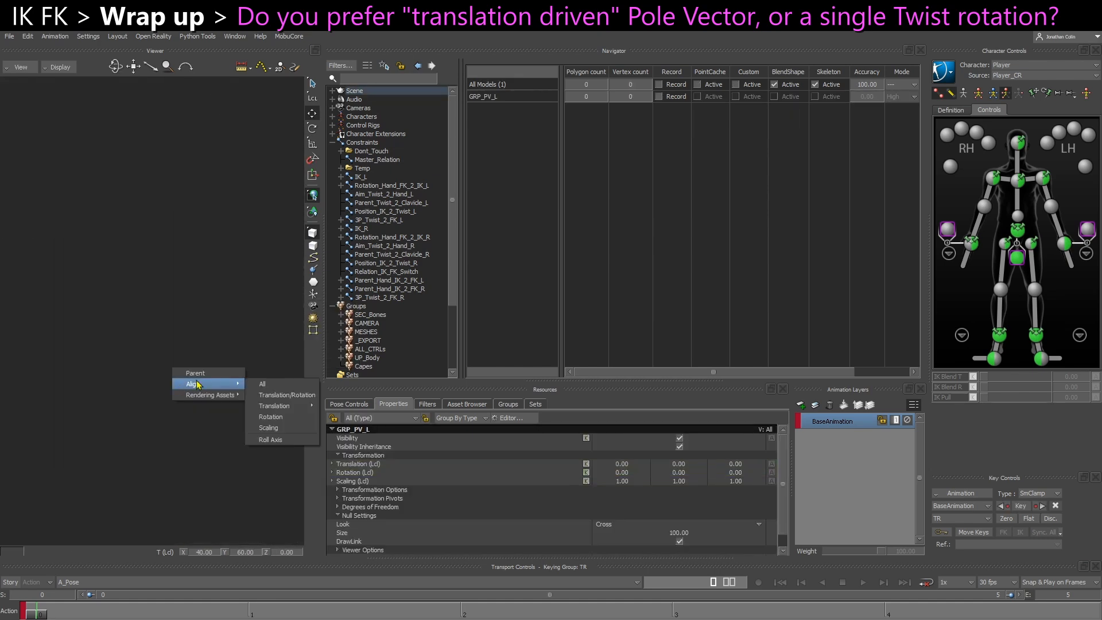
left_click(293, 394)
left_click_drag(225, 407, 197, 402, "alt")
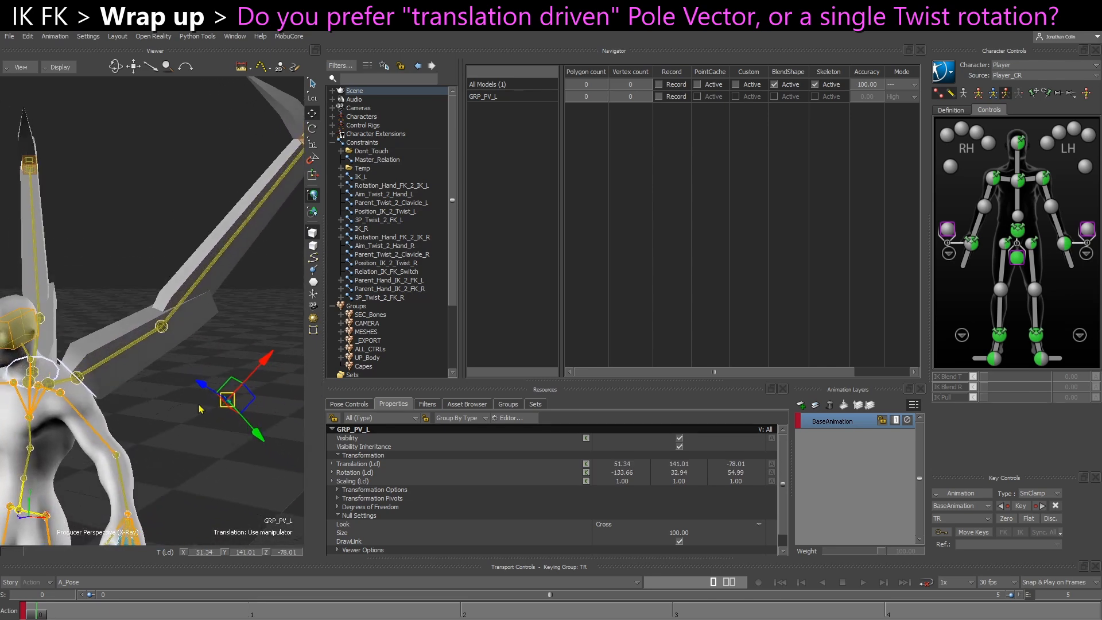
Set the marker size of CTL_PV_L to 218
left_click(248, 442)
left_click_drag(249, 443, 202, 481, "alt")
left_click(151, 419)
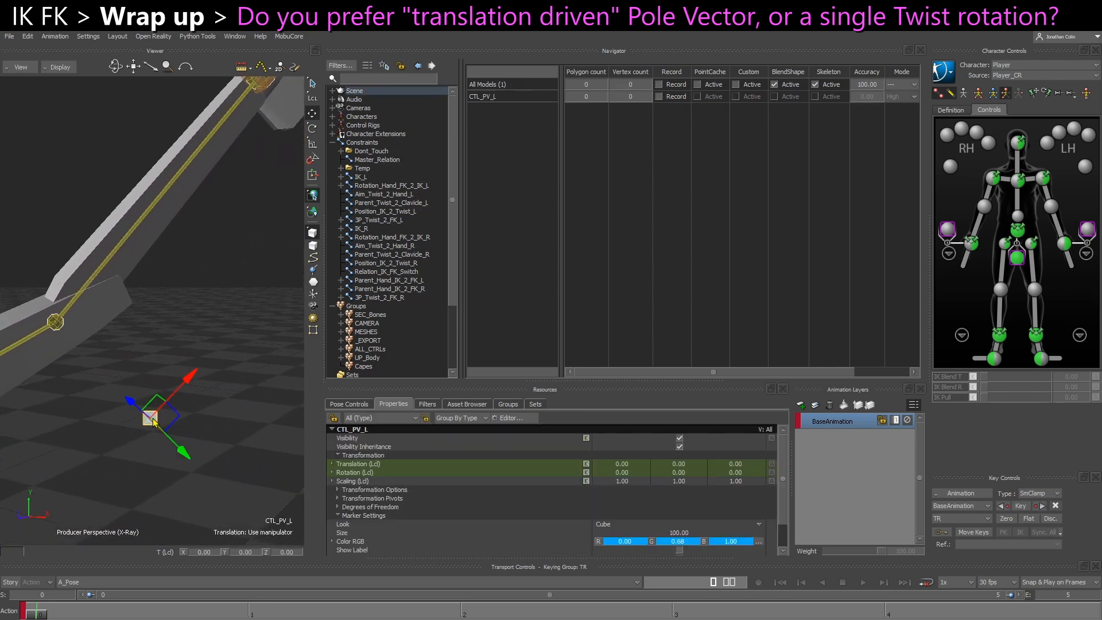
mouse_move(686, 534)
left_mouse_down()
mouse_move(800, 533)
mouse_move(743, 534)
left_mouse_up()
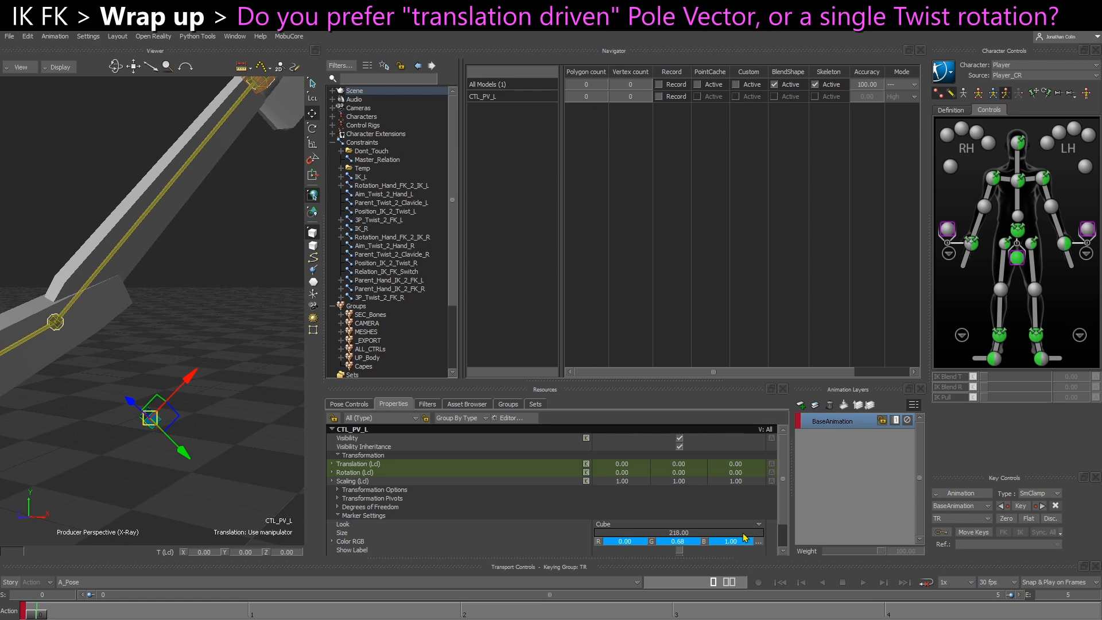
mouse_move(177, 477)
left_mouse_down("alt")
mouse_move(115, 415)
mouse_move(139, 431)
left_mouse_up("alt")
Compare GRP_PV_L and Wing_IK_PV_L in the schematic, and check where Wing_IK_PV_L sits in the 3D view
key("ctrl+w")
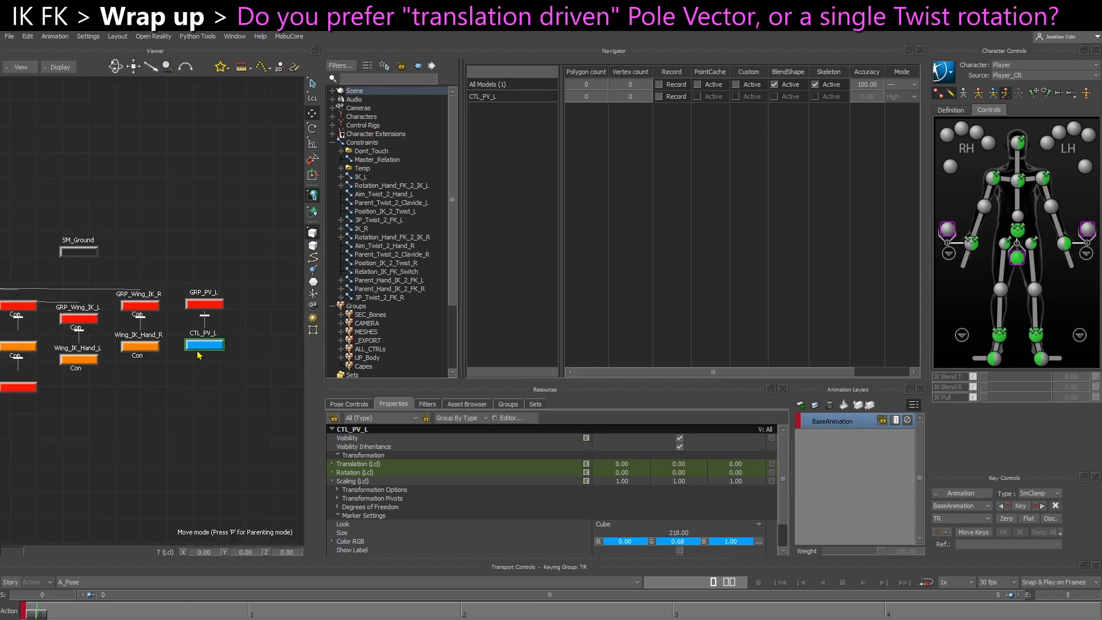
middle_click_drag(199, 423, 291, 427, "alt")
key("Page_Up")
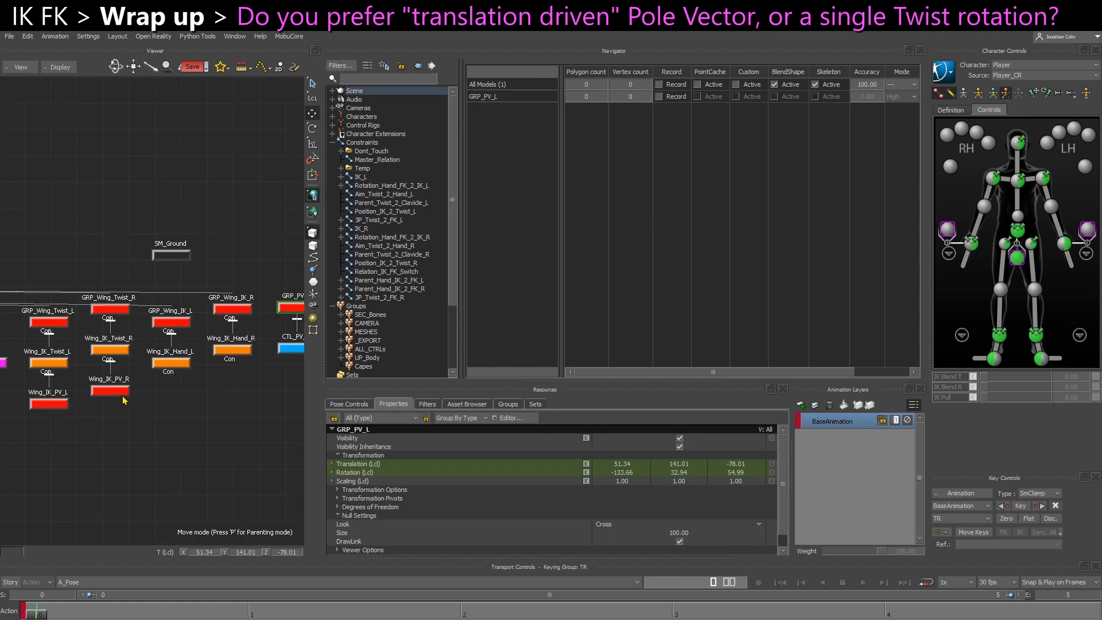
left_click(56, 404)
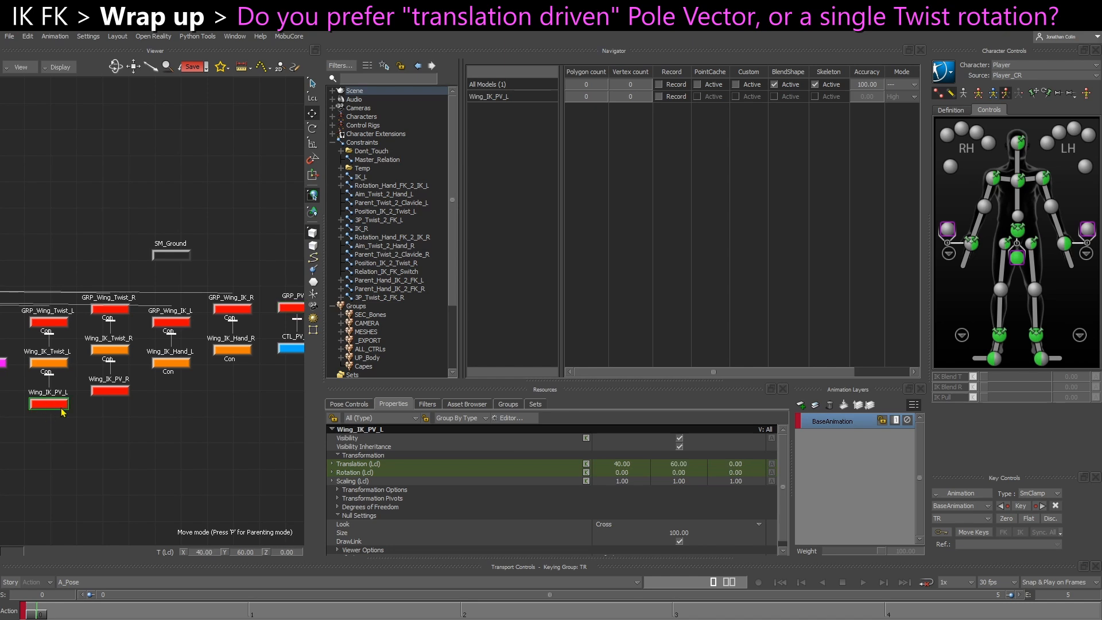
key("ctrl+w")
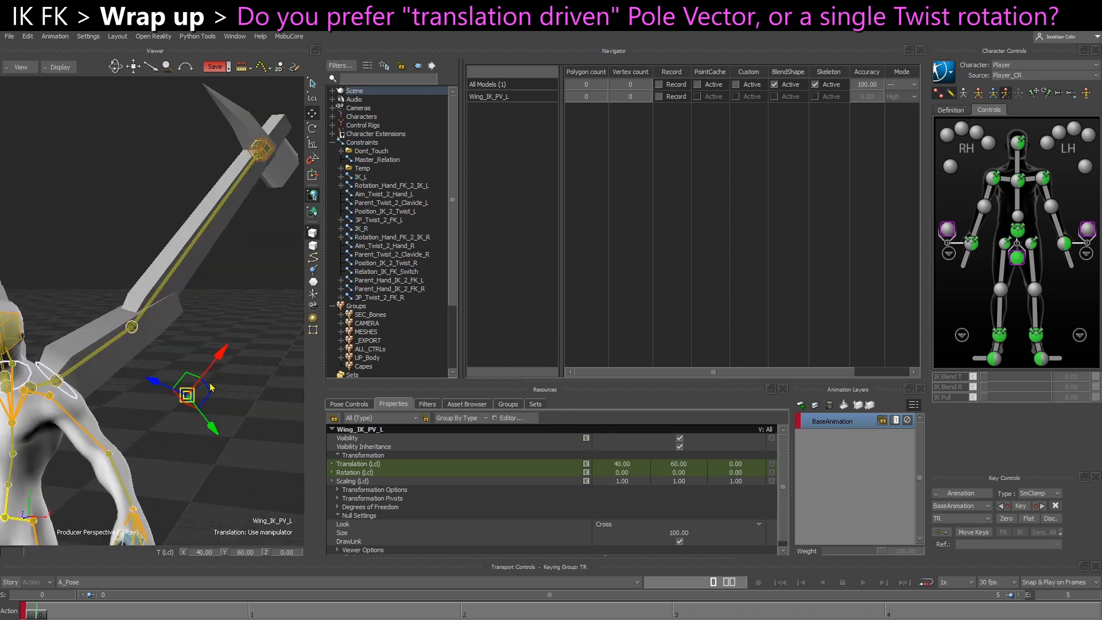
left_click(150, 422)
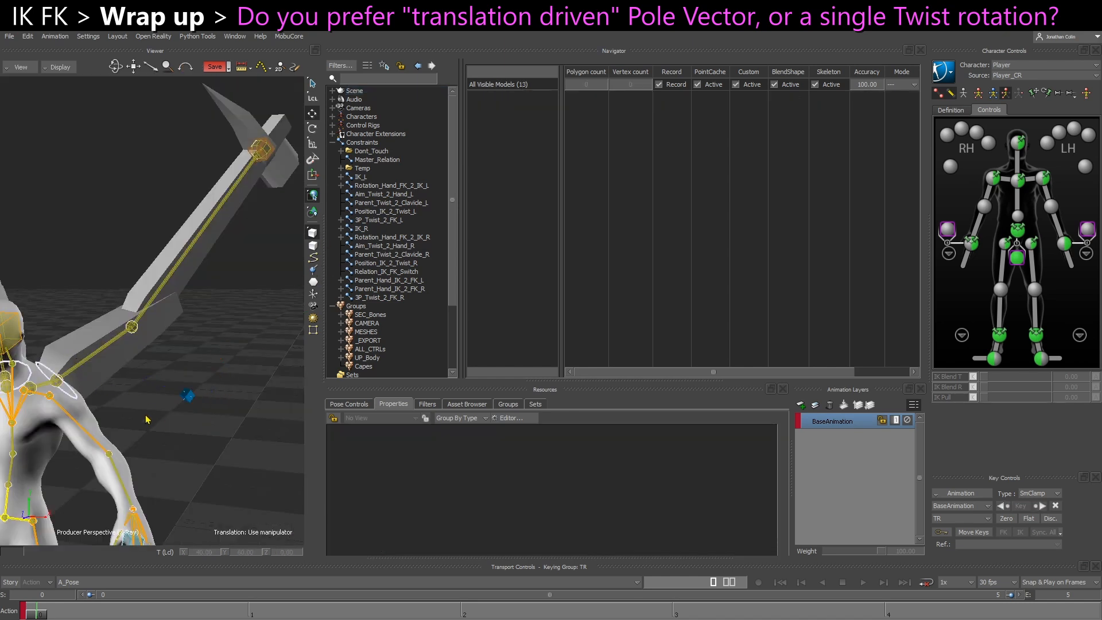
Select GRP_PV_L together with Wing_IK_Twist_L and inspect the wing's twist setup in rotation mode
key("ctrl+w")
left_click_drag(183, 377, 101, 384, "shift")
left_click_drag(191, 347, 154, 327)
left_click_drag(65, 396, 126, 381, "shift")
left_click_drag(34, 407, 93, 400, "shift")
left_click(67, 355, "ctrl")
key("ctrl+w")
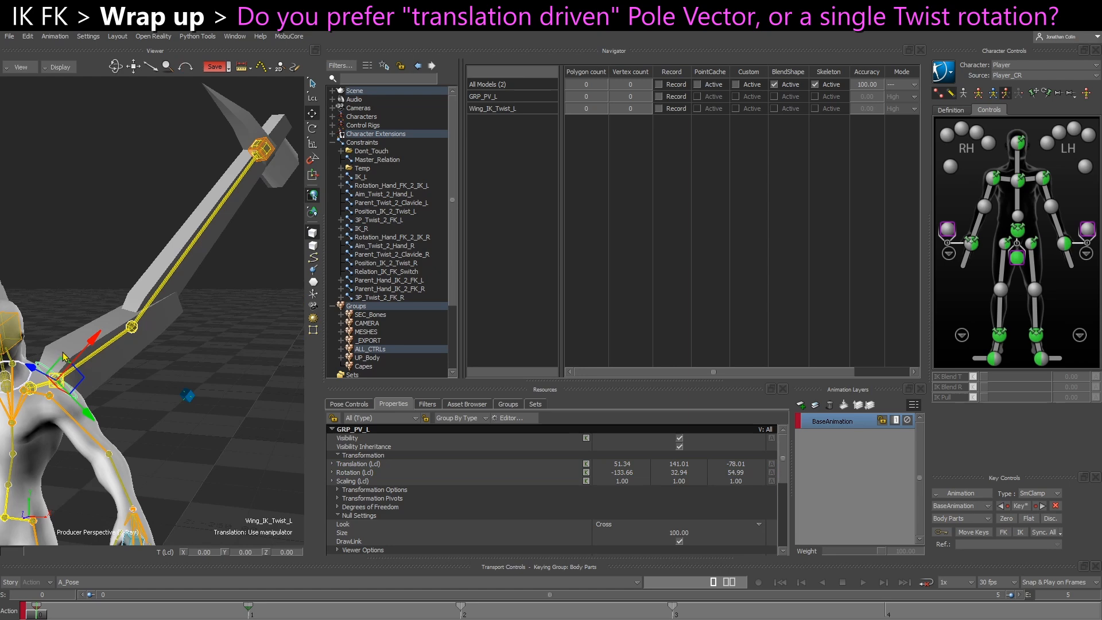
key("e")
left_click_drag(105, 414, 216, 377)
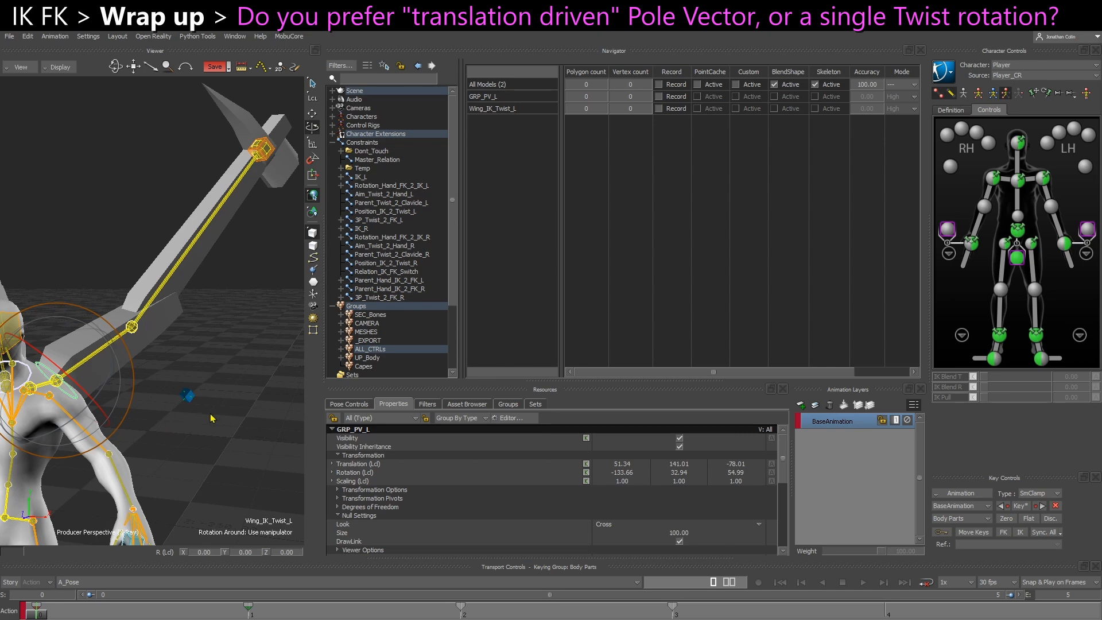
middle_click_drag(214, 417, 187, 417, "alt")
middle_click_drag(107, 431, 128, 427, "alt")
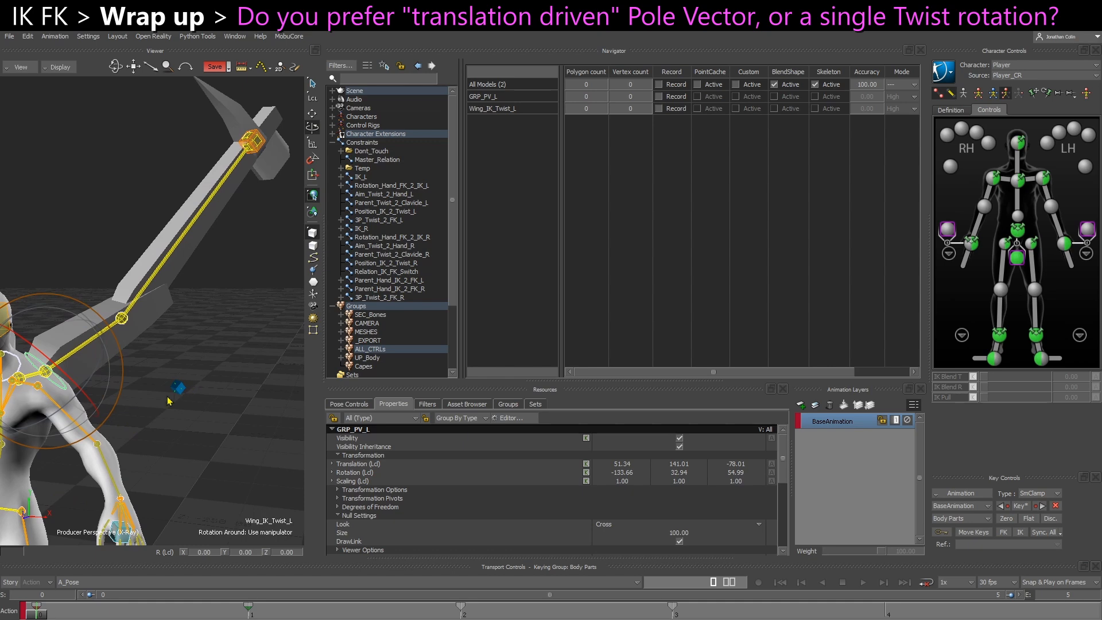
Examine GRP_PV_L and its child CTL_PV_L in the schematic
key("ctrl+w")
middle_click_drag(179, 399, 103, 413, "alt")
left_click(238, 352)
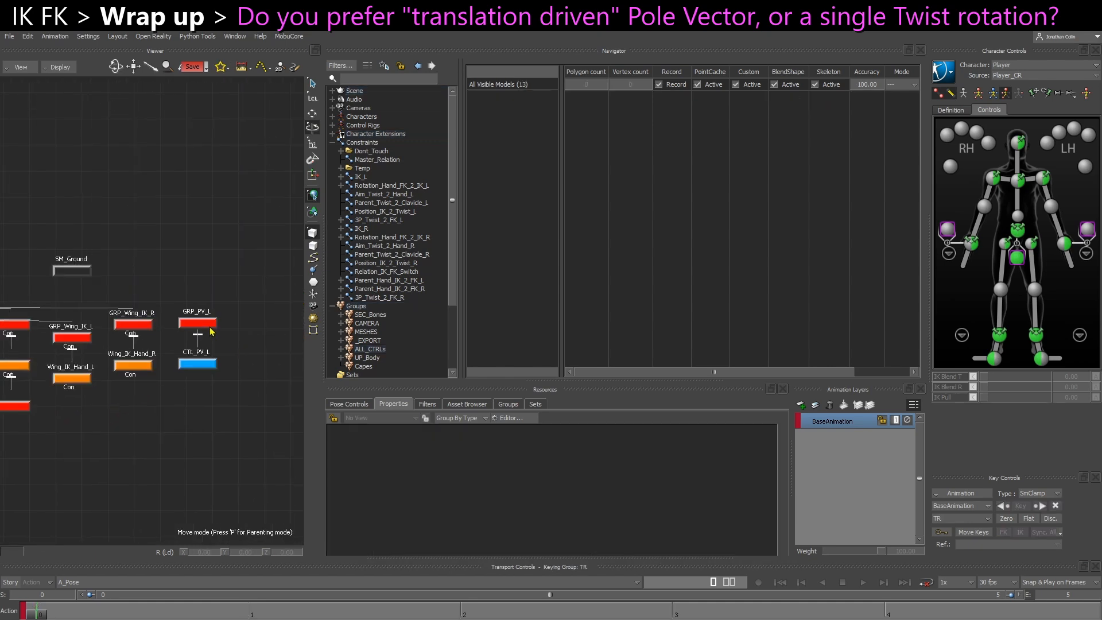
left_click_drag(226, 335, 187, 316)
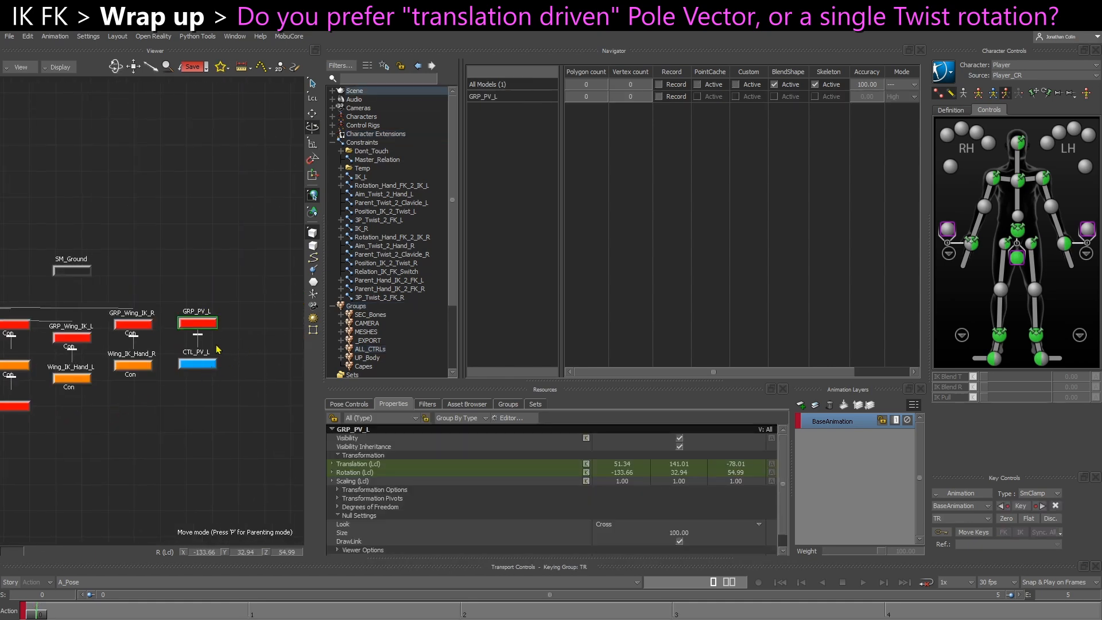
left_click(209, 365)
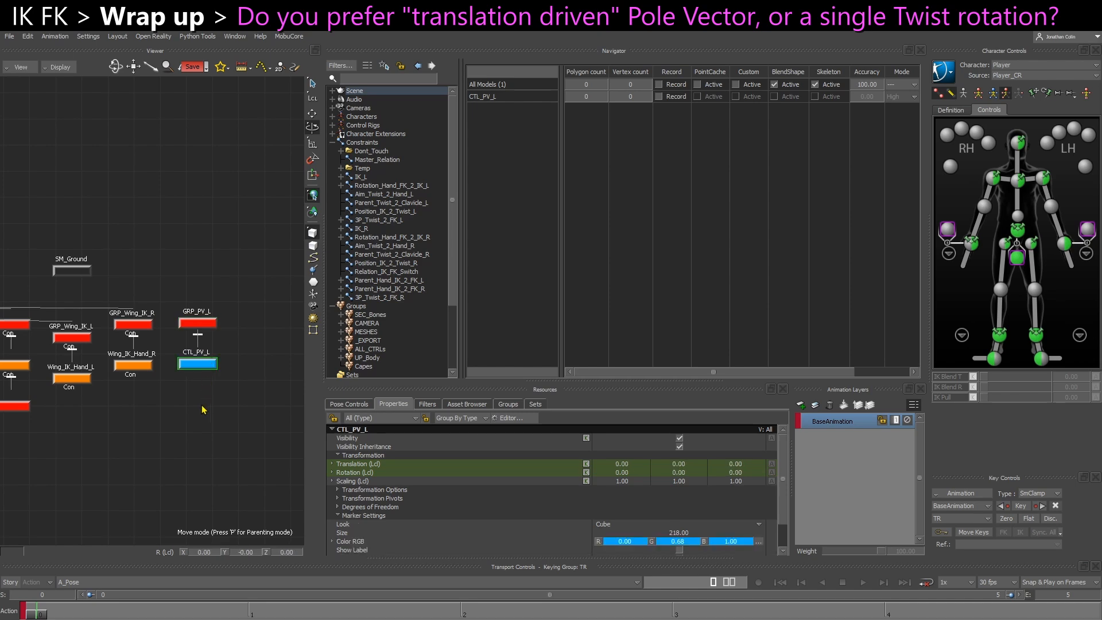
Try rotating Wing_IK_Twist_L by about -4 degrees around X, and undo the rotation
key("ctrl+w")
left_click(63, 399)
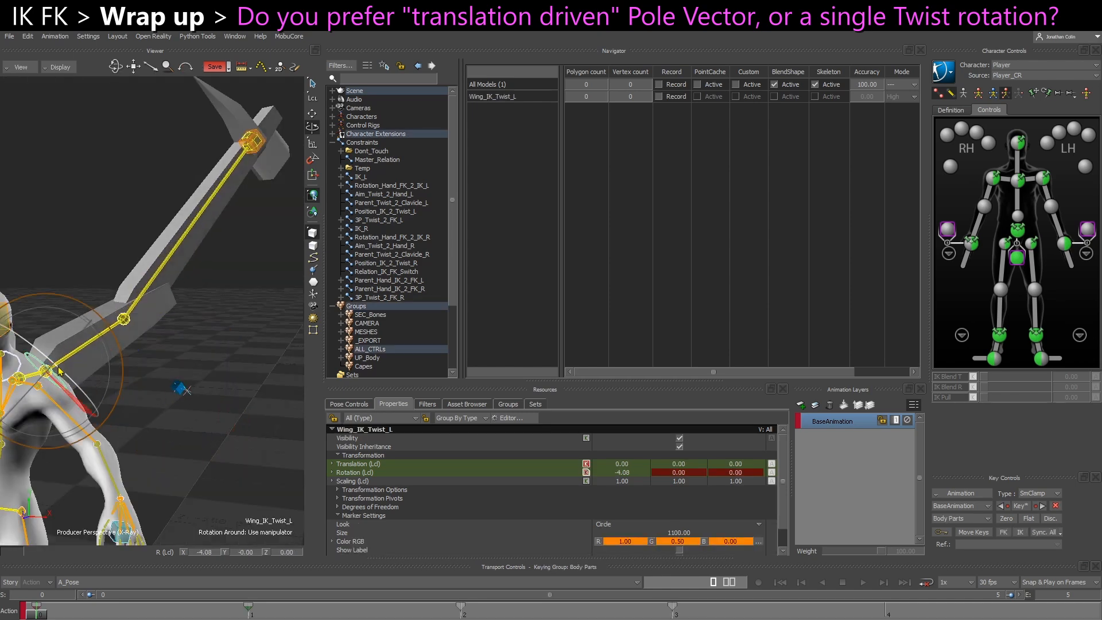
key("ctrl+z")
Try moving CTL_PV_L in the 3D view with the translation manipulator, and undo the move
key("ctrl+w")
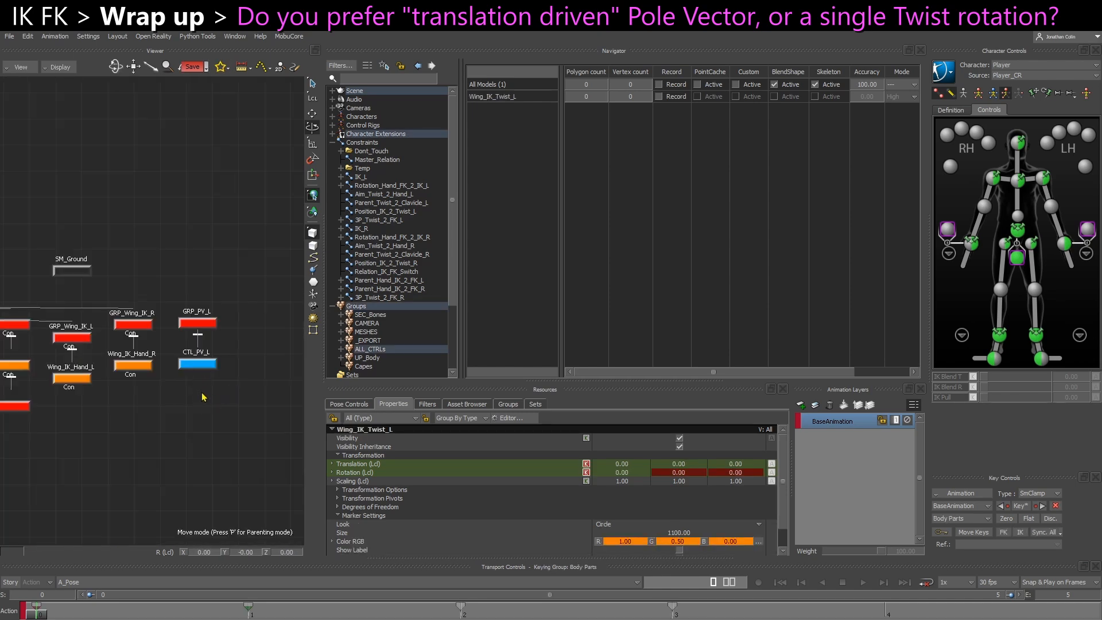
left_click(209, 366)
key("ctrl+w")
key("t")
left_click_drag(154, 393, 221, 384)
key("ctrl+z")
Locate Wing_IK_PV_L in the schematic and open the settings of the IK_L chain constraint
key("ctrl+w")
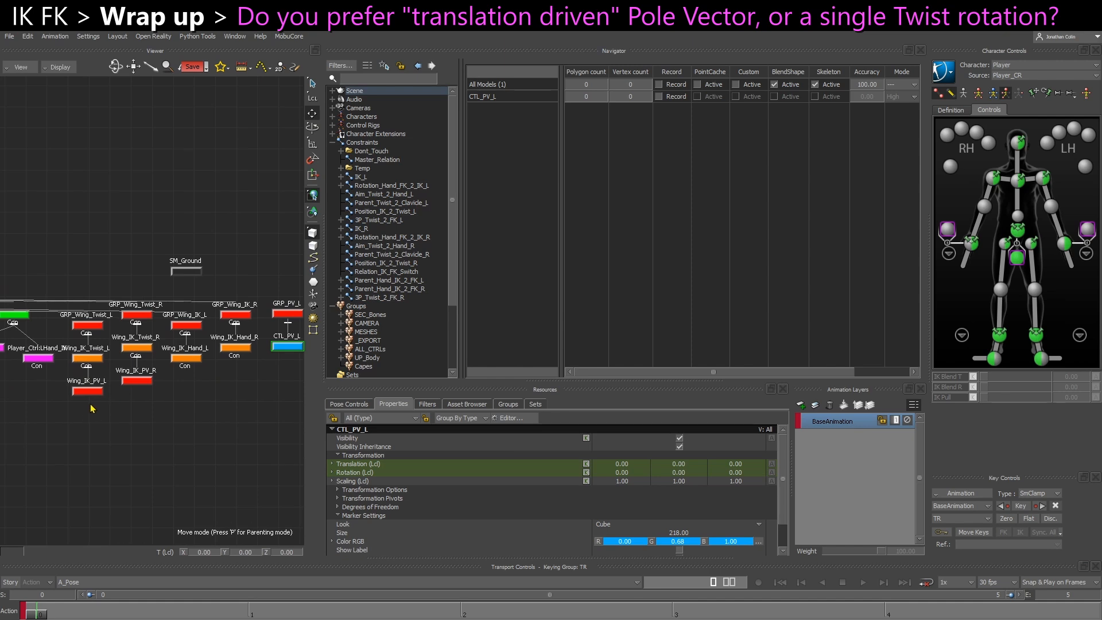
left_click(86, 392)
scroll(96, 400, "up", 2)
mouse_move(116, 400)
left_mouse_down("shift")
mouse_move(85, 408)
mouse_move(110, 409)
left_mouse_up("shift")
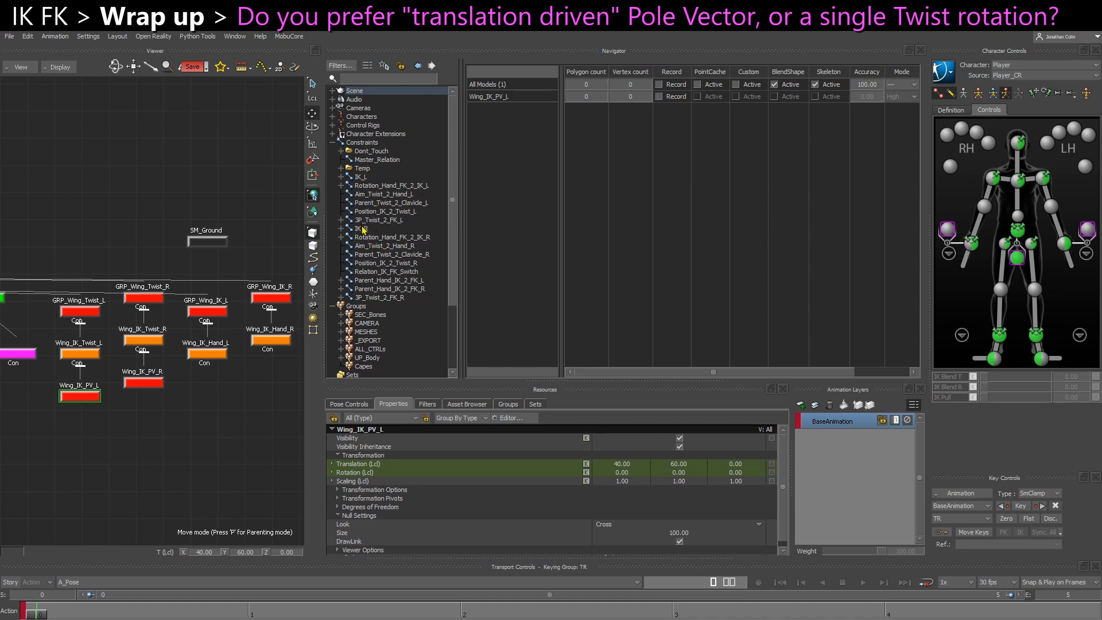
left_click(367, 180)
double_click(366, 179)
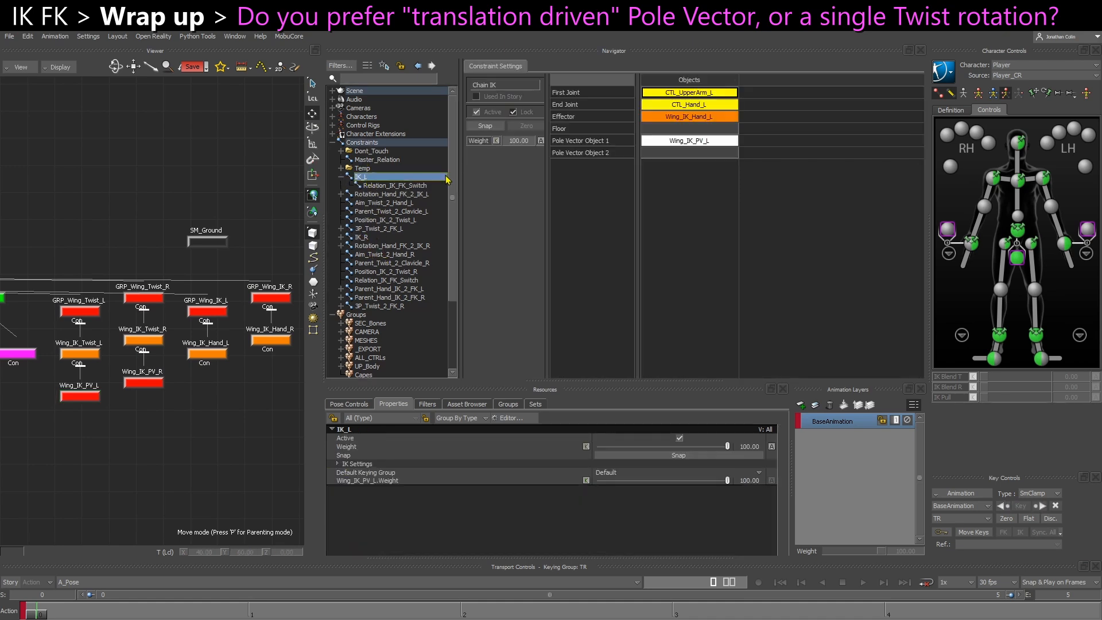
Replace Pole Vector Object 1 of the IK_L constraint with CTL_PV_L
key("ctrl+e")
left_click_drag(214, 295, 244, 288, "ctrl+shift")
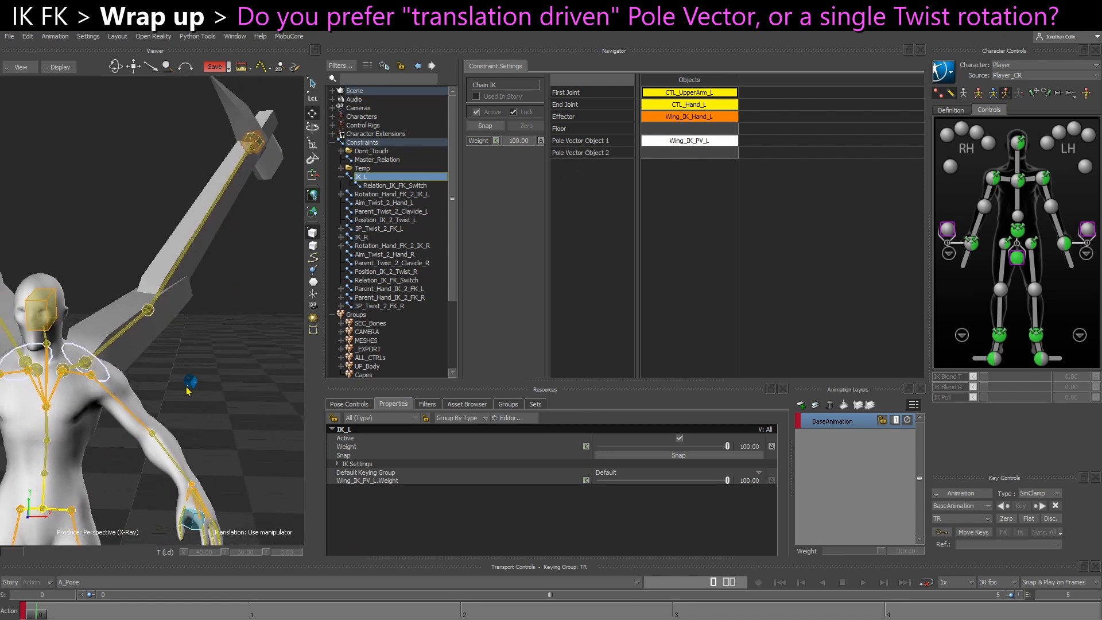
left_click(190, 382)
left_click_drag(691, 142, 690, 141, "alt")
Test moving CTL_PV_L alone and rotating it together with Wing_IK_Twist_L by about 12.5 degrees in X, undoing both changes
mouse_move(187, 382)
left_mouse_down()
mouse_move(260, 384)
mouse_move(145, 370)
mouse_move(229, 388)
mouse_move(220, 370)
mouse_move(183, 378)
mouse_move(194, 392)
left_mouse_up()
key("ctrl+z")
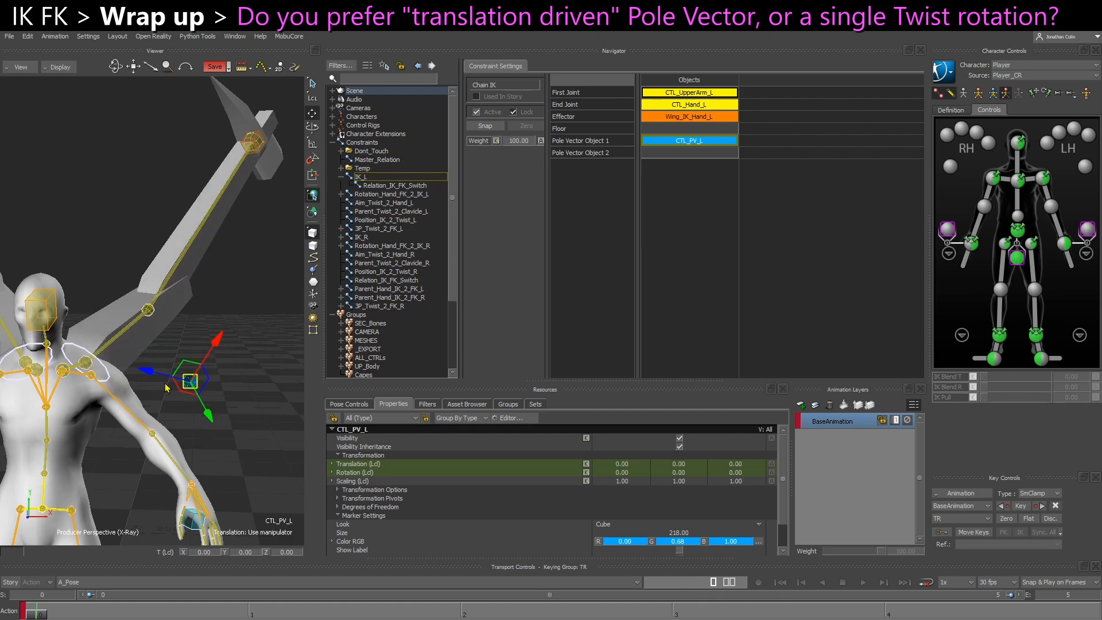
left_click(108, 379)
key("r")
left_click_drag(128, 367, 154, 378)
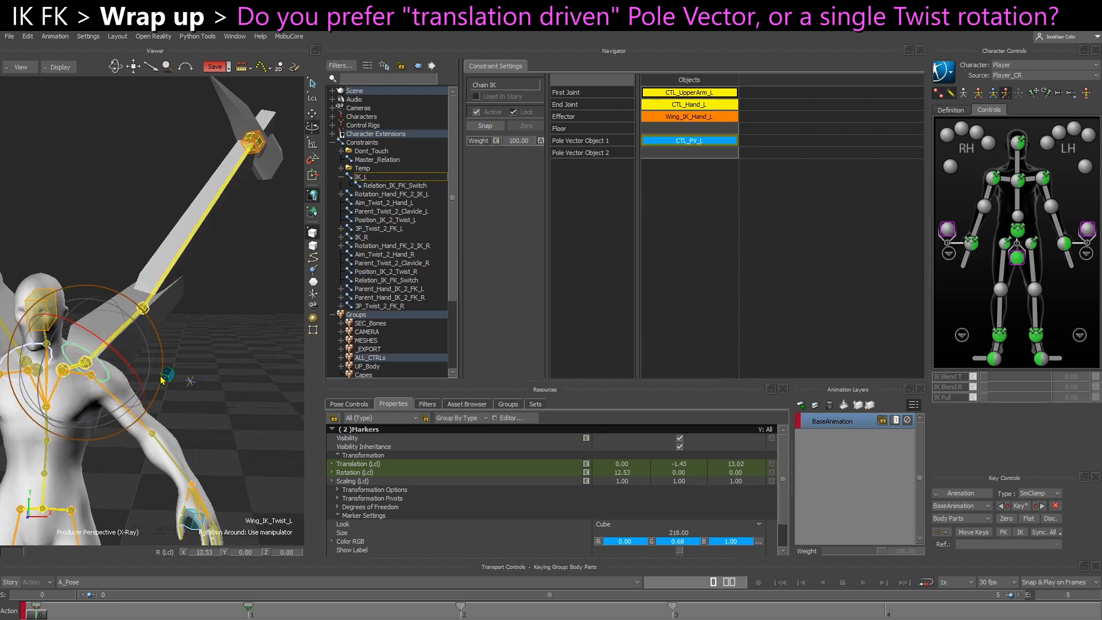
key("ctrl+z")
left_click(254, 439)
scroll(216, 406, "down", 2)
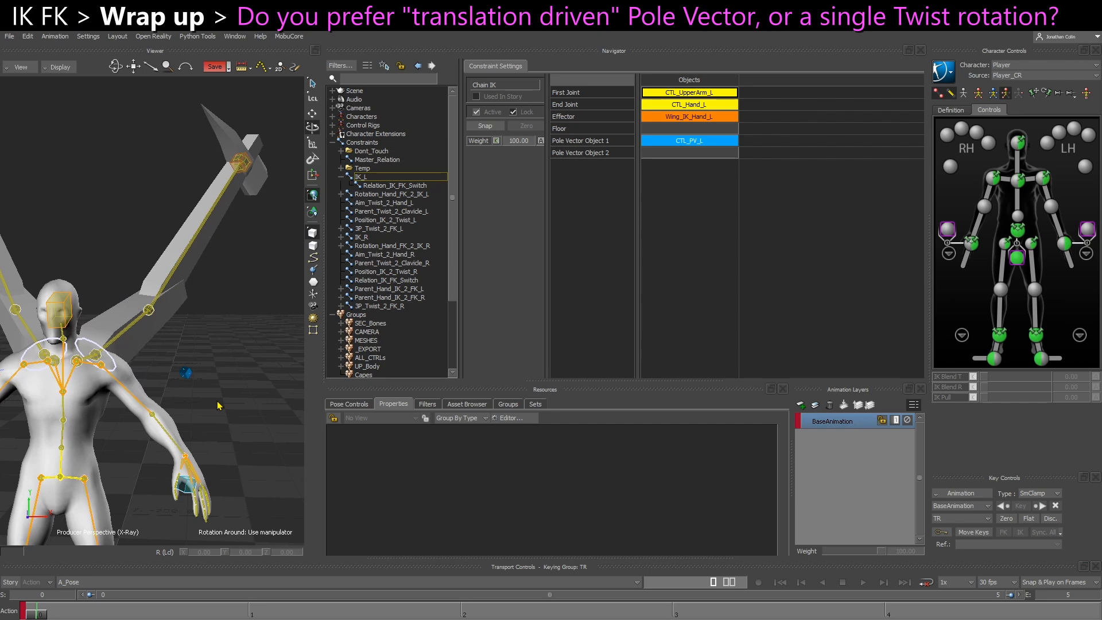